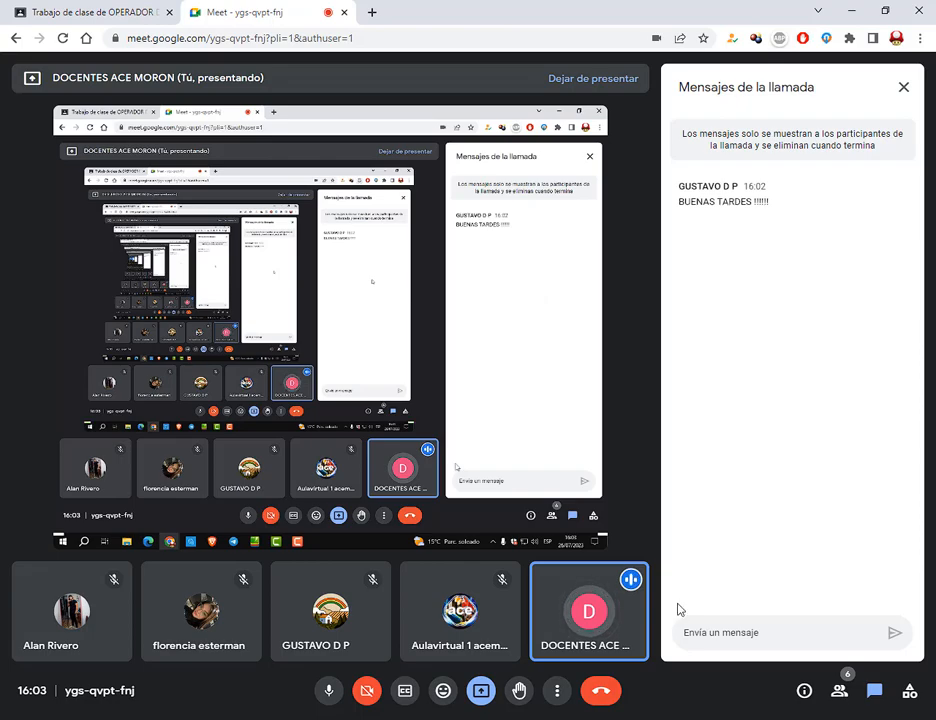
# Set the main display's app and text scaling to 125% in the Windows accessibility settings, and close the settings window.
pyautogui.click(933, 718)
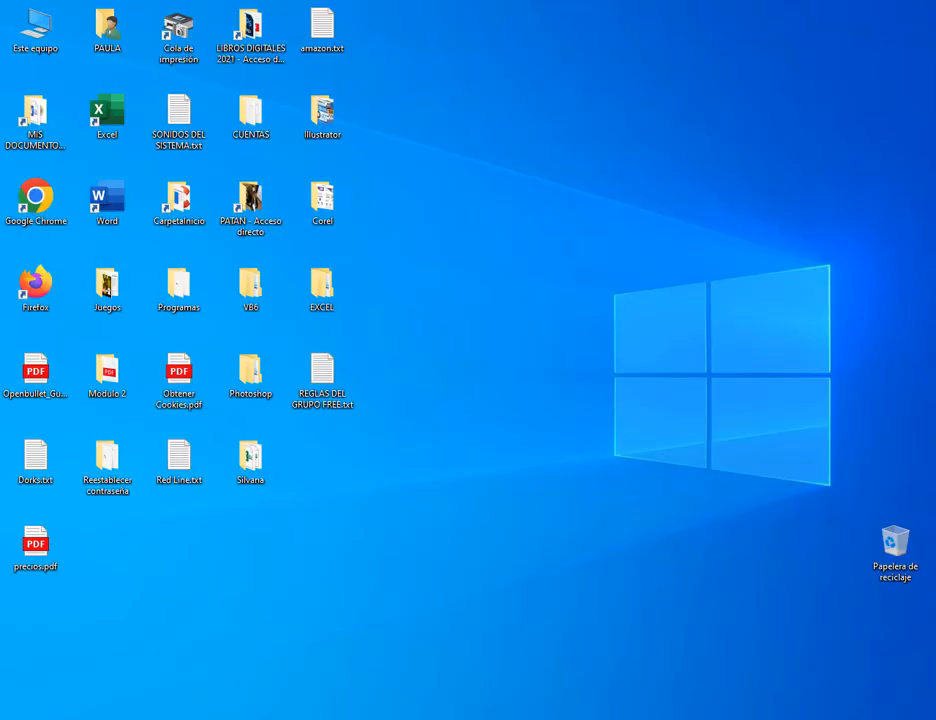
pyautogui.click(17, 718)
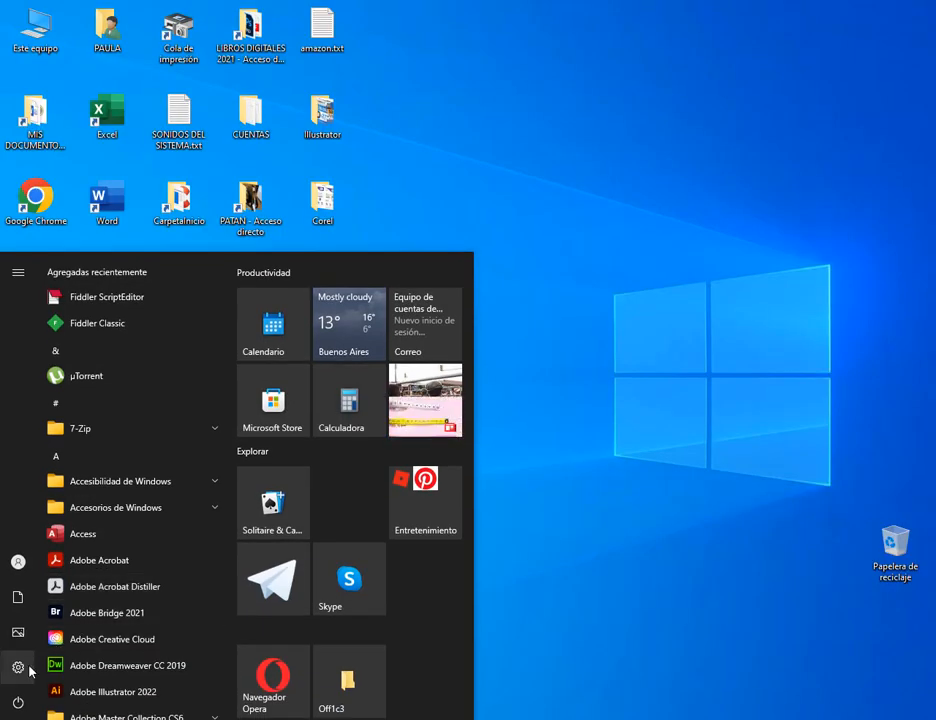
pyautogui.click(29, 668)
pyautogui.click(376, 443)
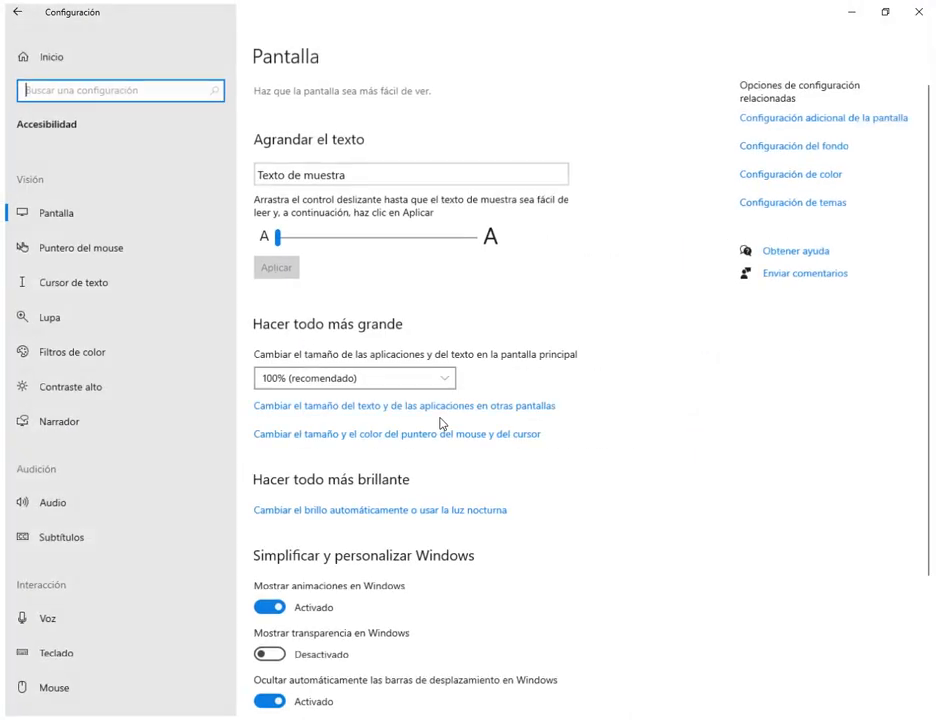
pyautogui.click(426, 381)
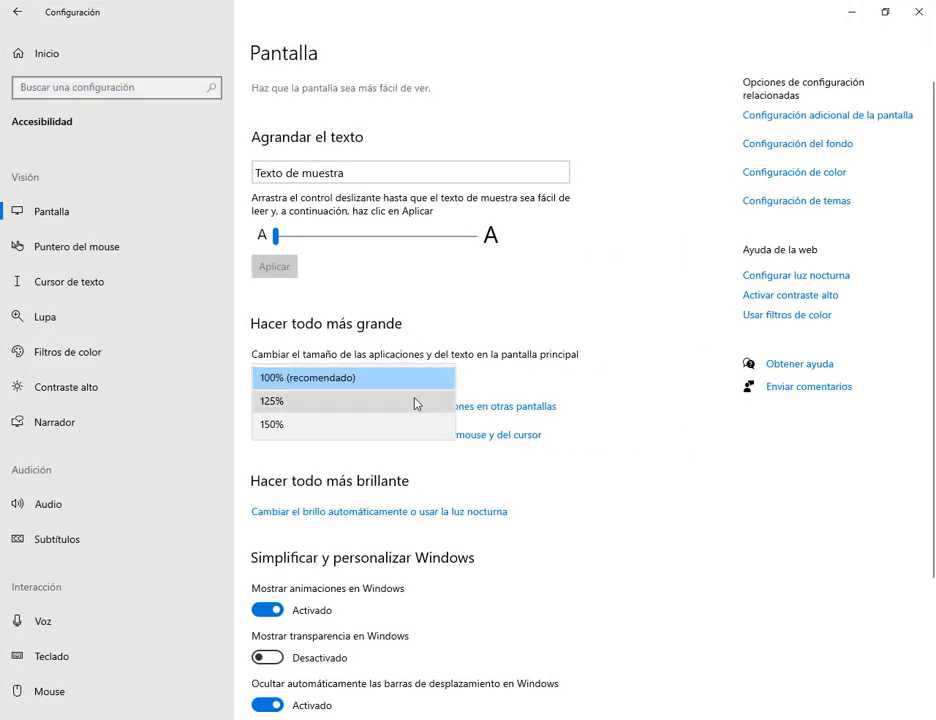
pyautogui.click(416, 401)
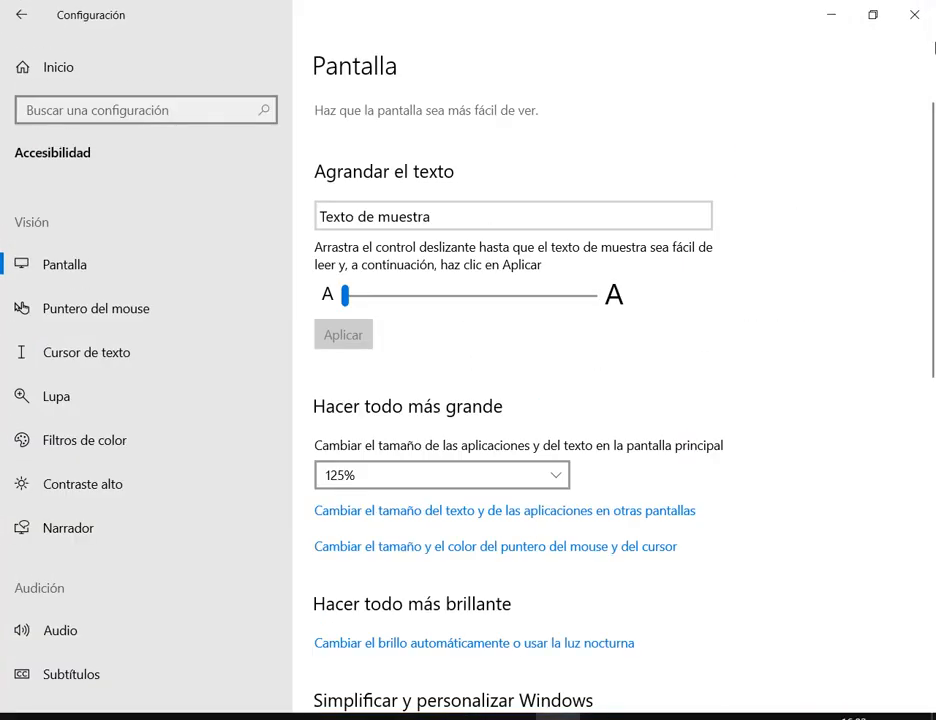
pyautogui.click(914, 14)
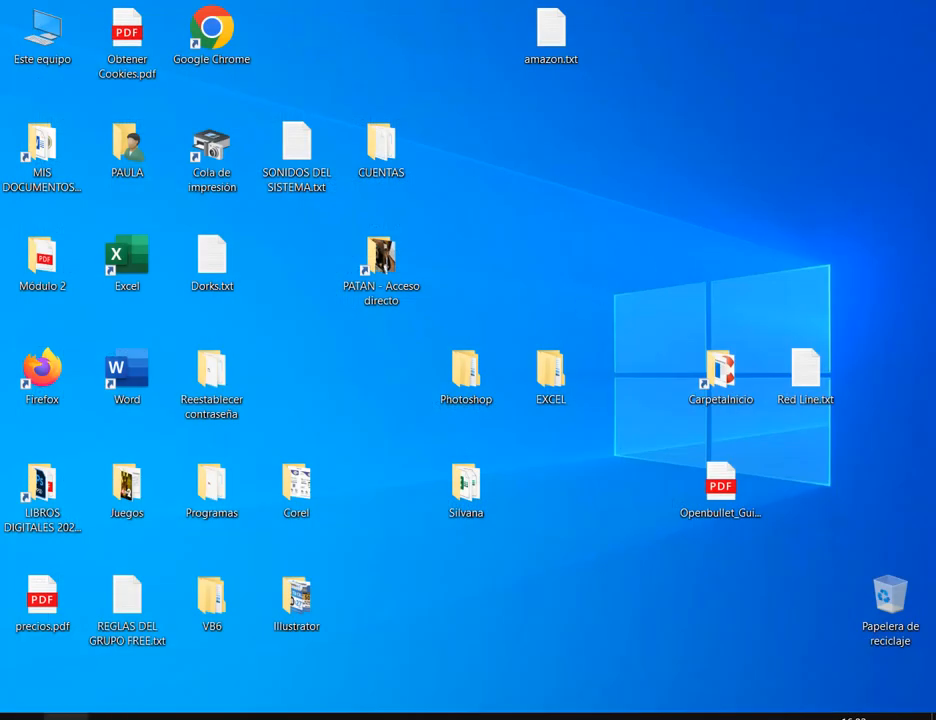
# Switch to Excel with a new blank workbook in a maximized window and make B2 the active cell.
pyautogui.click(66, 717)
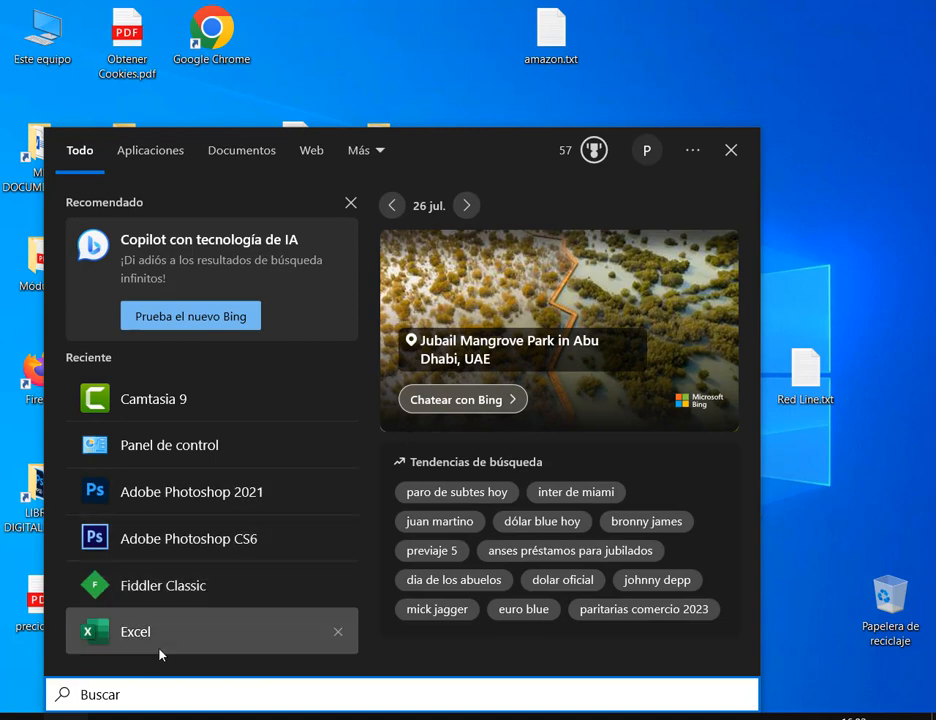
pyautogui.click(159, 645)
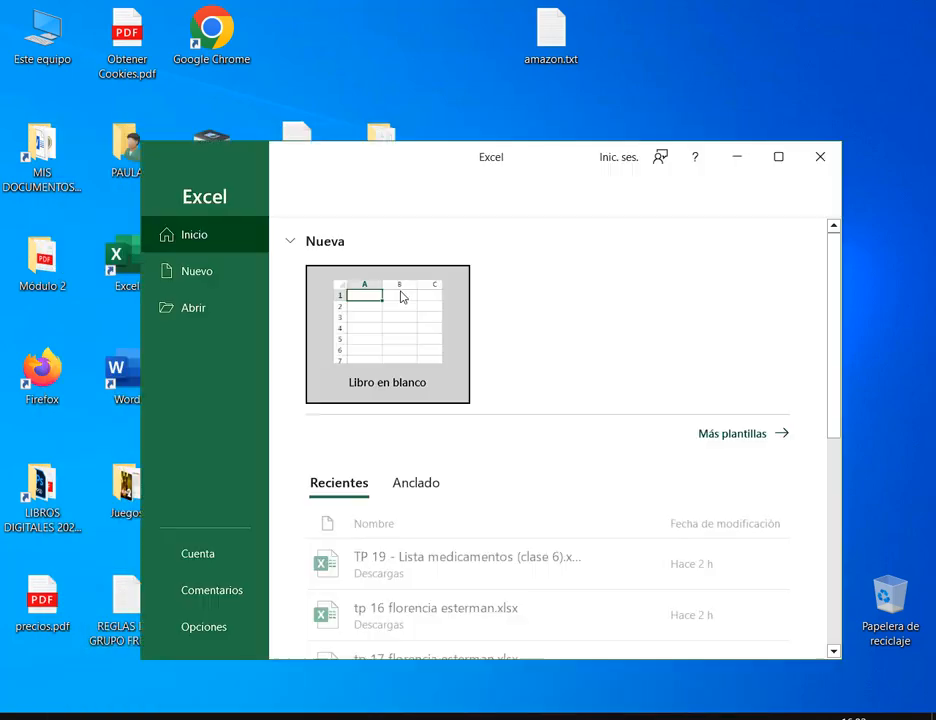
pyautogui.click(401, 294)
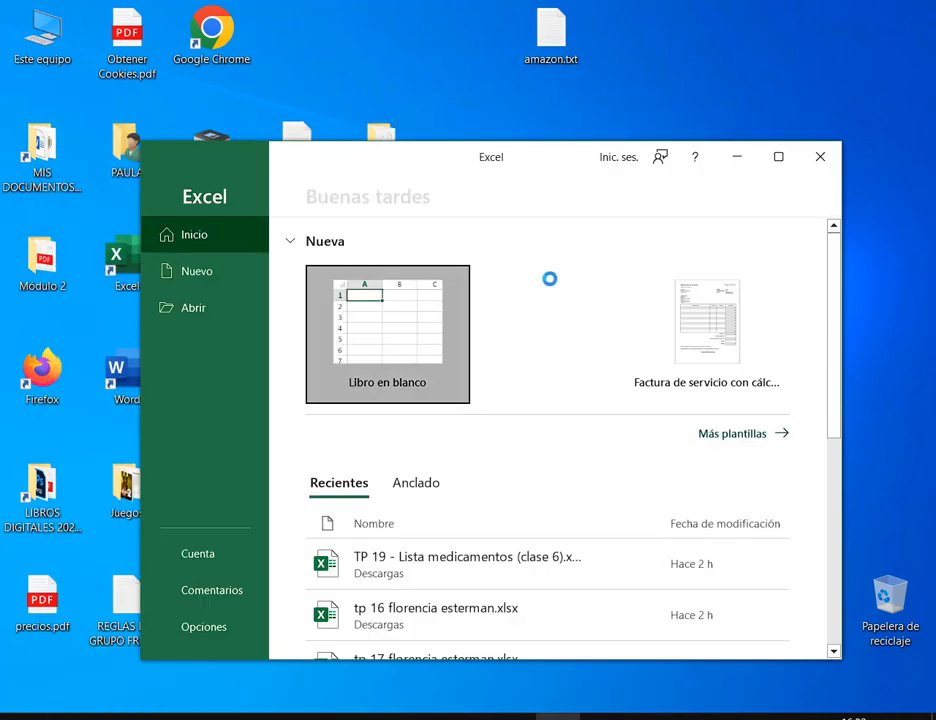
pyautogui.click(777, 156)
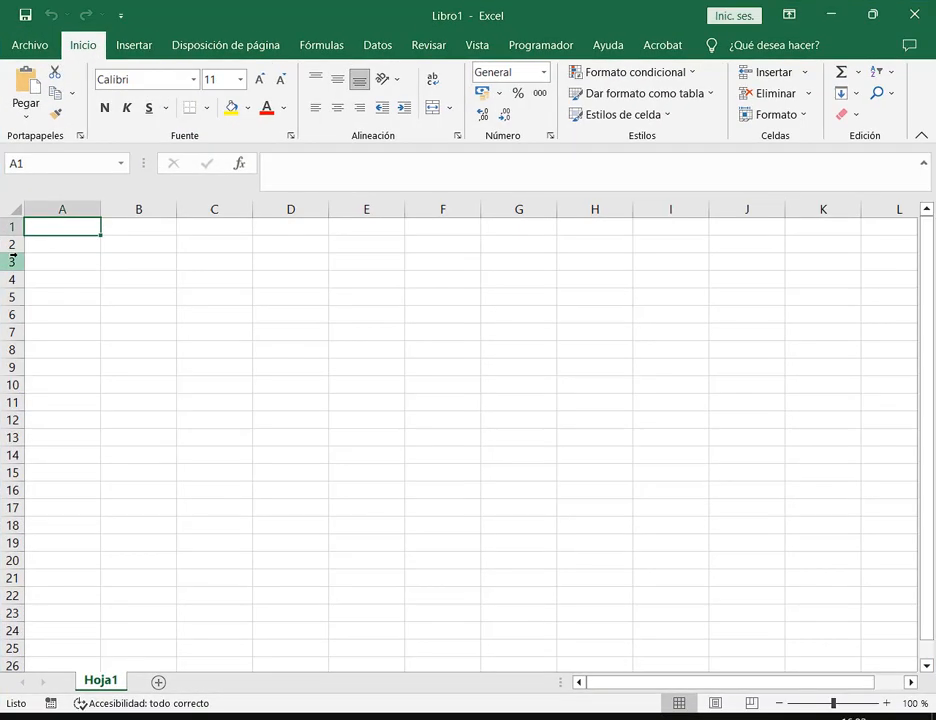
pyautogui.click(115, 232)
pyautogui.click(122, 249)
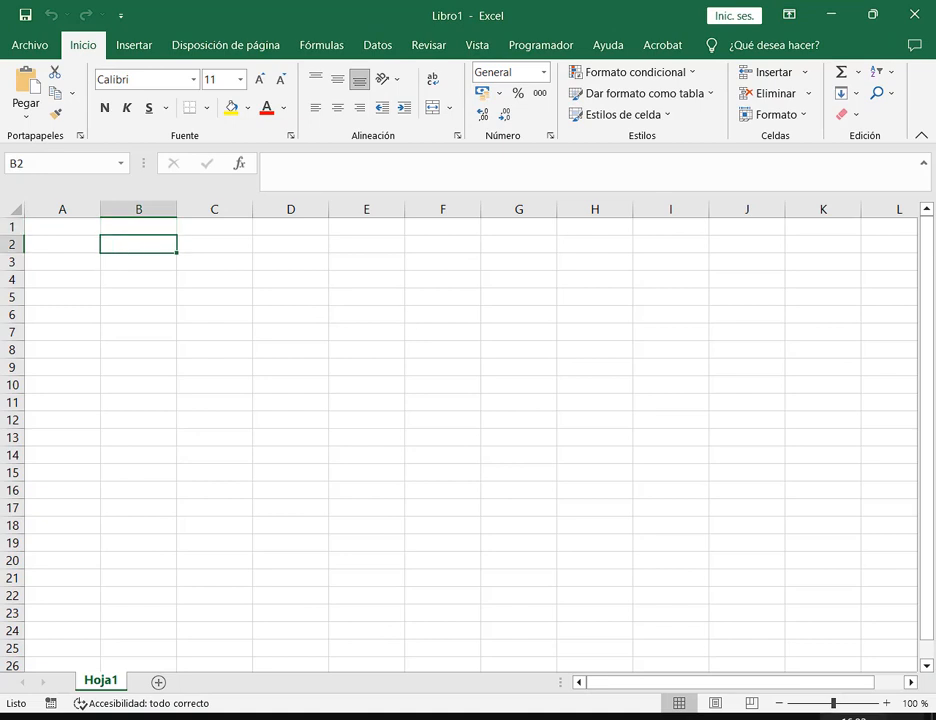
pyautogui.click(886, 703)
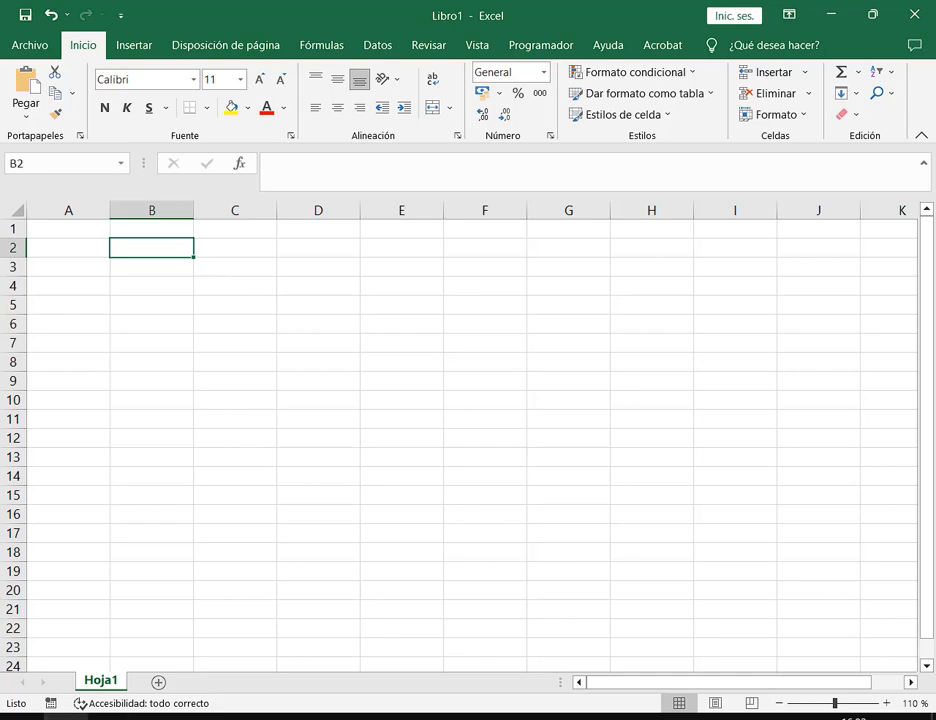
# Switch to a new Notepad document (Bloc de notas) and set its font to Calibri, Normal, size 20.
pyautogui.press('super')
pyautogui.write('blo')
pyautogui.press('Return')
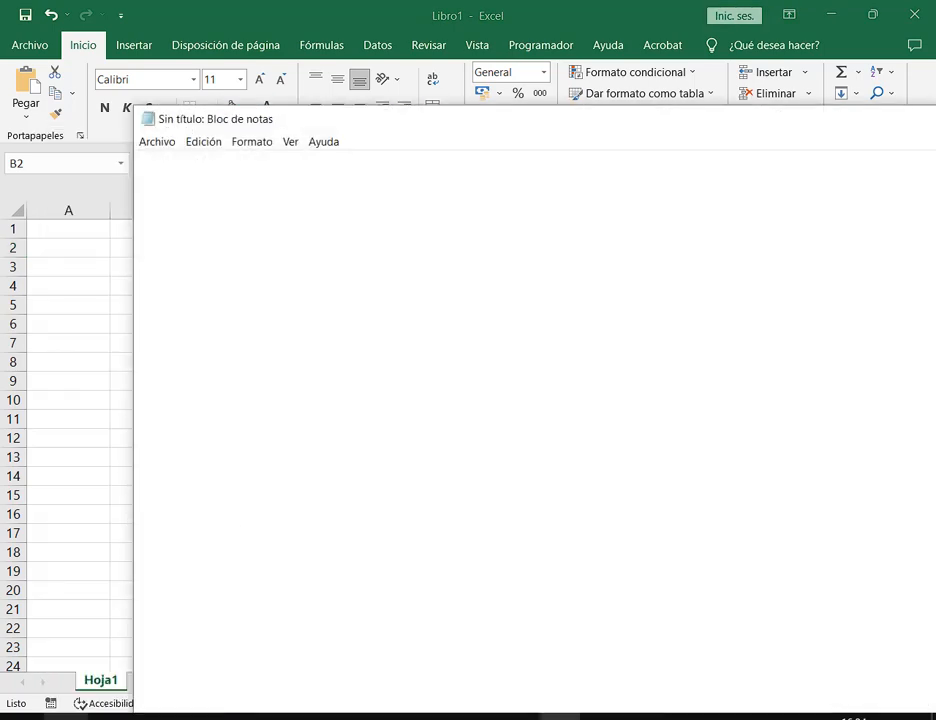
pyautogui.click(252, 141)
pyautogui.click(268, 179)
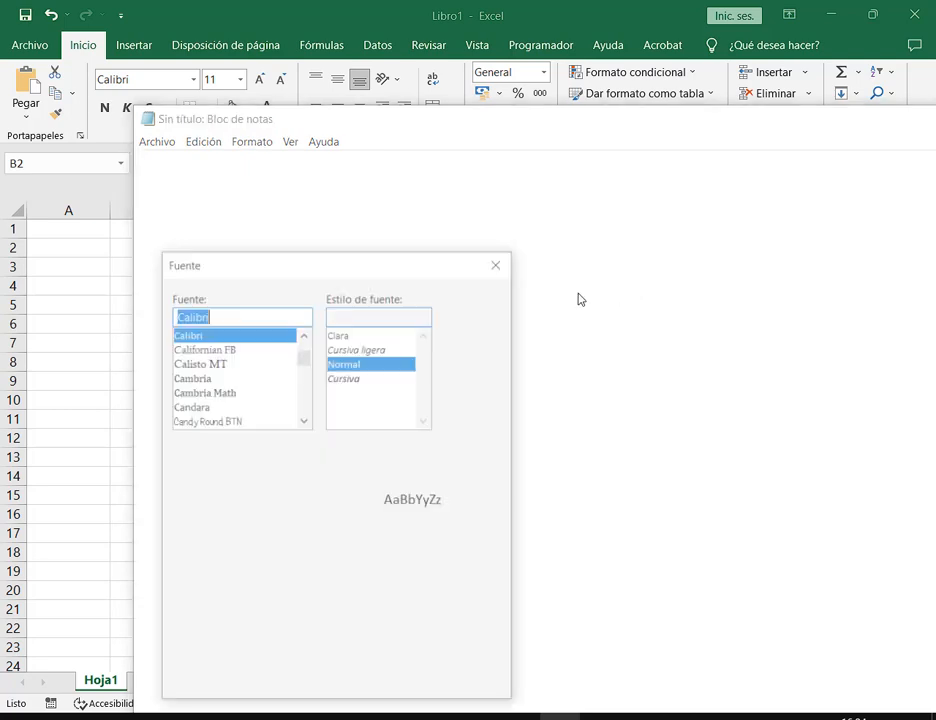
pyautogui.click(456, 391)
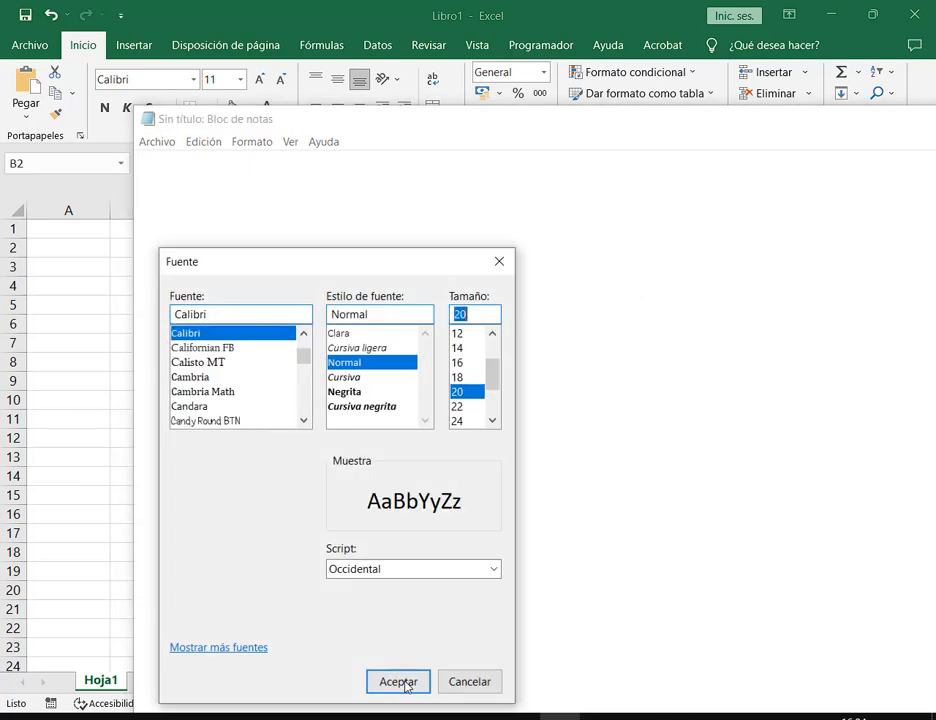
pyautogui.click(398, 681)
pyautogui.moveTo(355, 131); pyautogui.dragTo(333, 134)
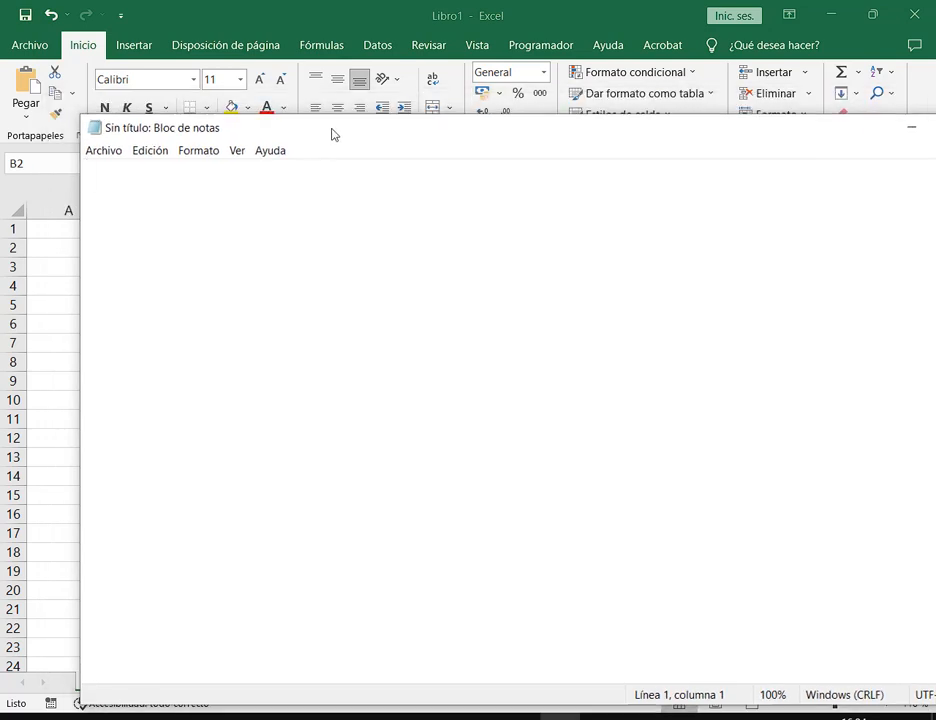
# Write the heading "Función Si - Estructura simple" in the note, followed by two line breaks.
pyautogui.write('Función ')
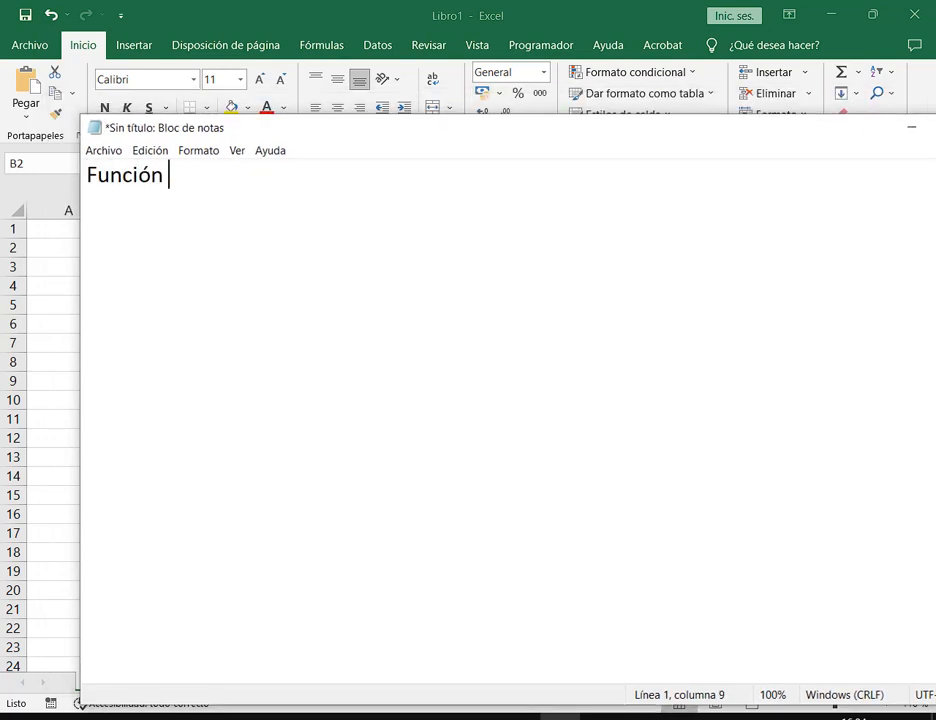
pyautogui.write('Si - Estruc')
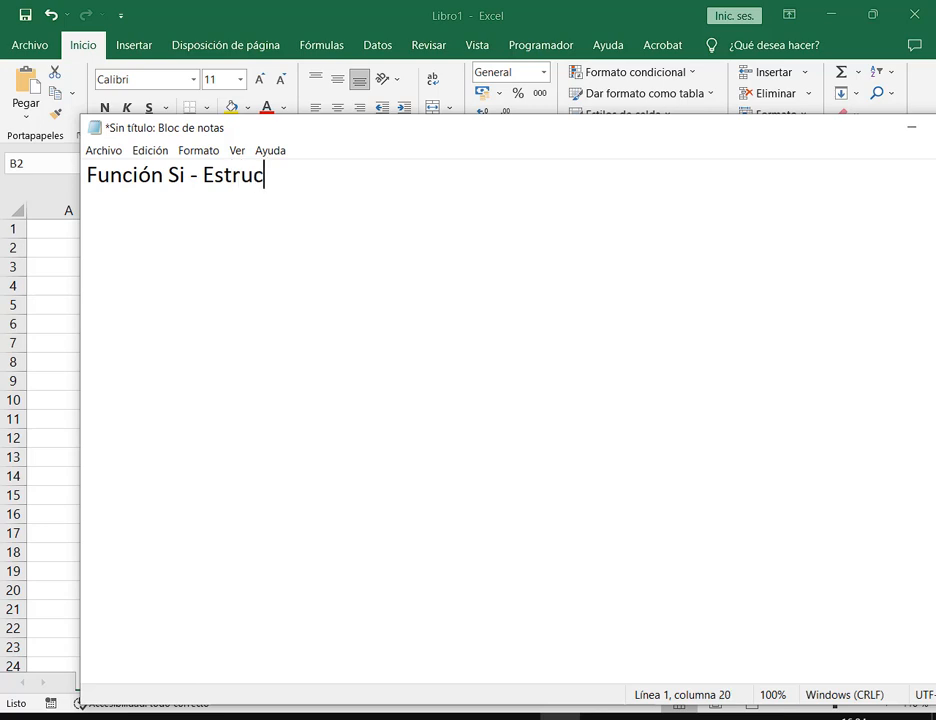
pyautogui.write('tura simple')
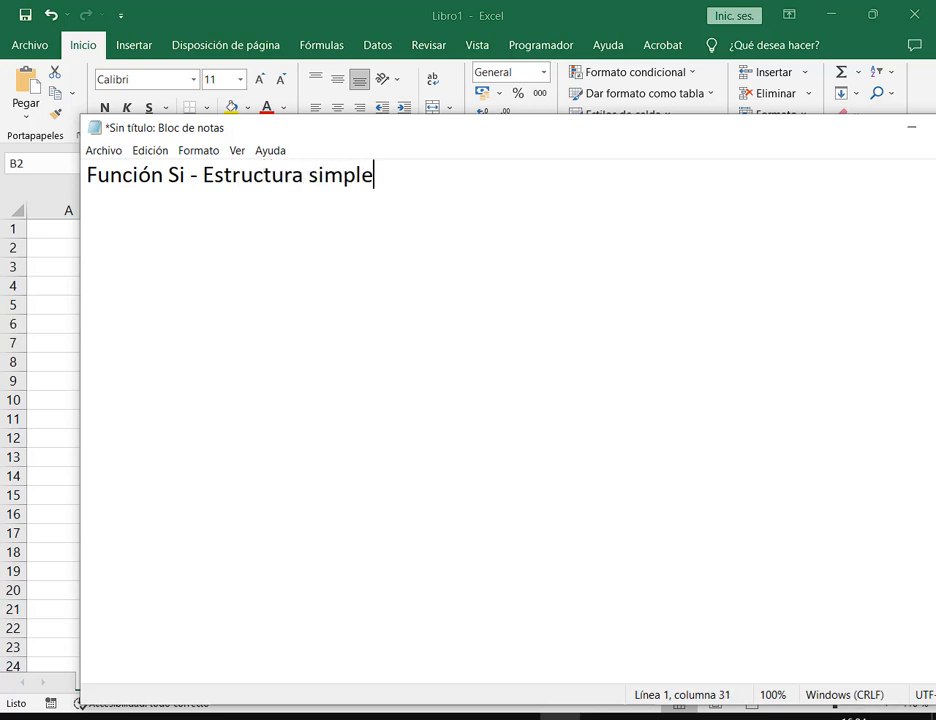
pyautogui.press('Return')
pyautogui.press('Return')
# Switch back to Excel and enter the headers Producto, Precio and Cantidad in cells B2 to D2.
pyautogui.click(405, 4)
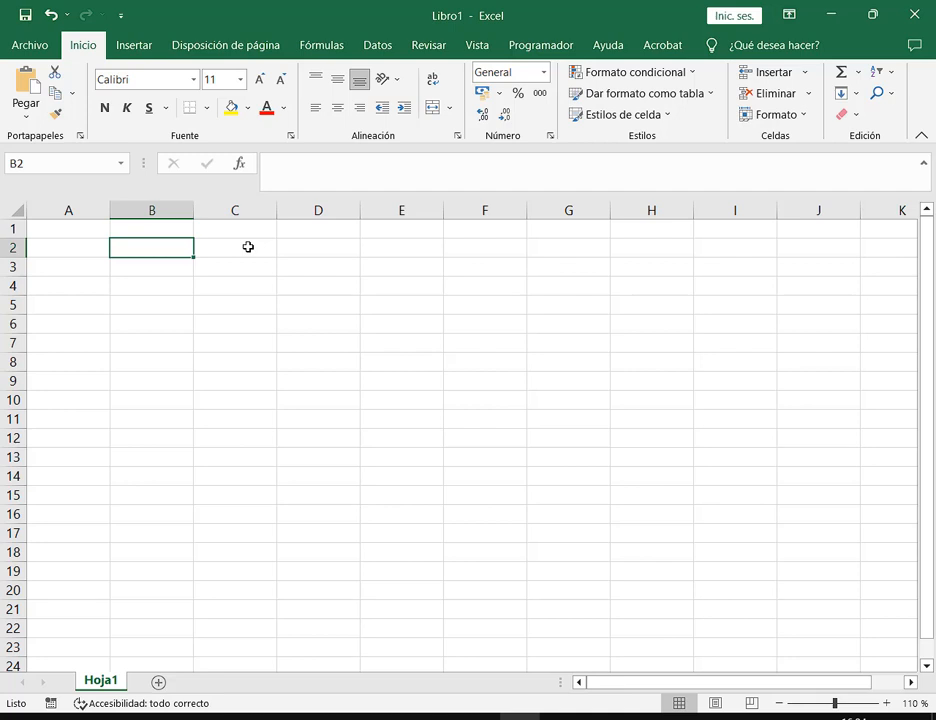
pyautogui.write('Pr')
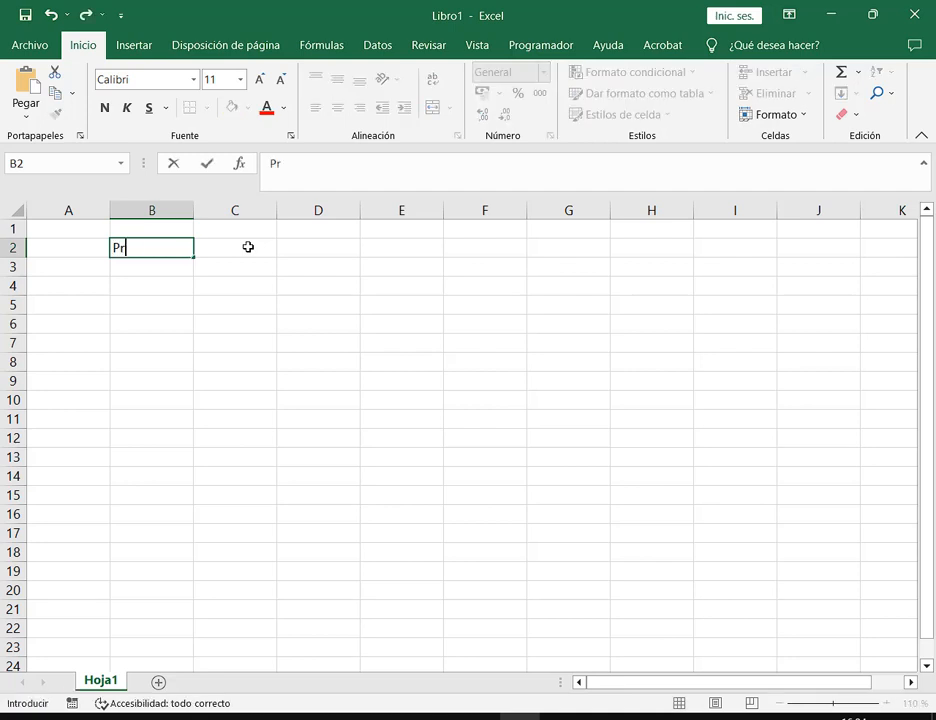
pyautogui.write('oducto')
pyautogui.click(248, 247)
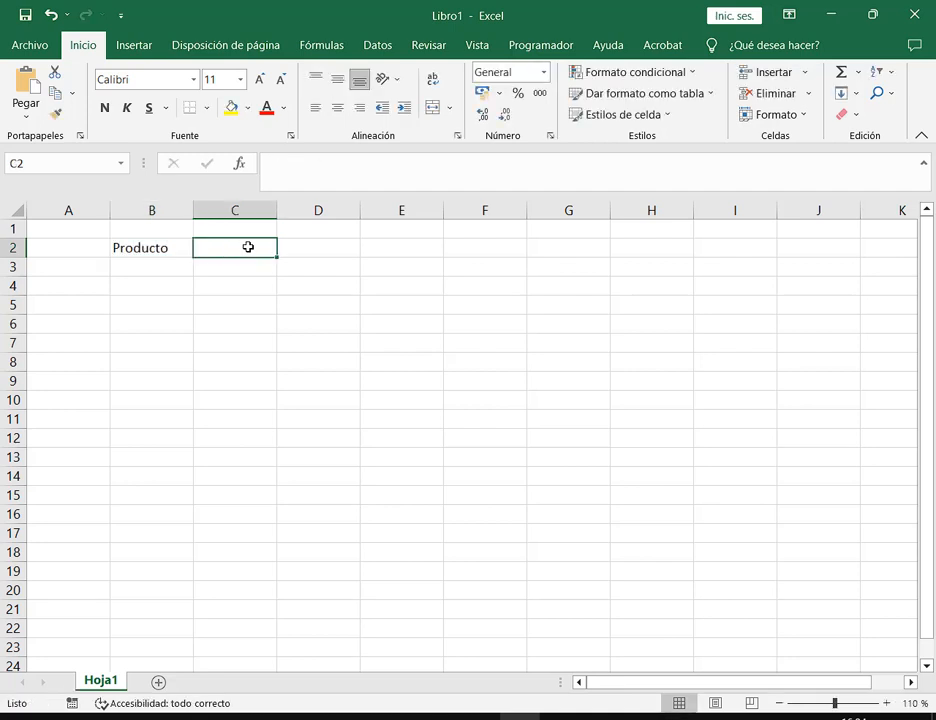
pyautogui.write('Precio')
pyautogui.press('Tab')
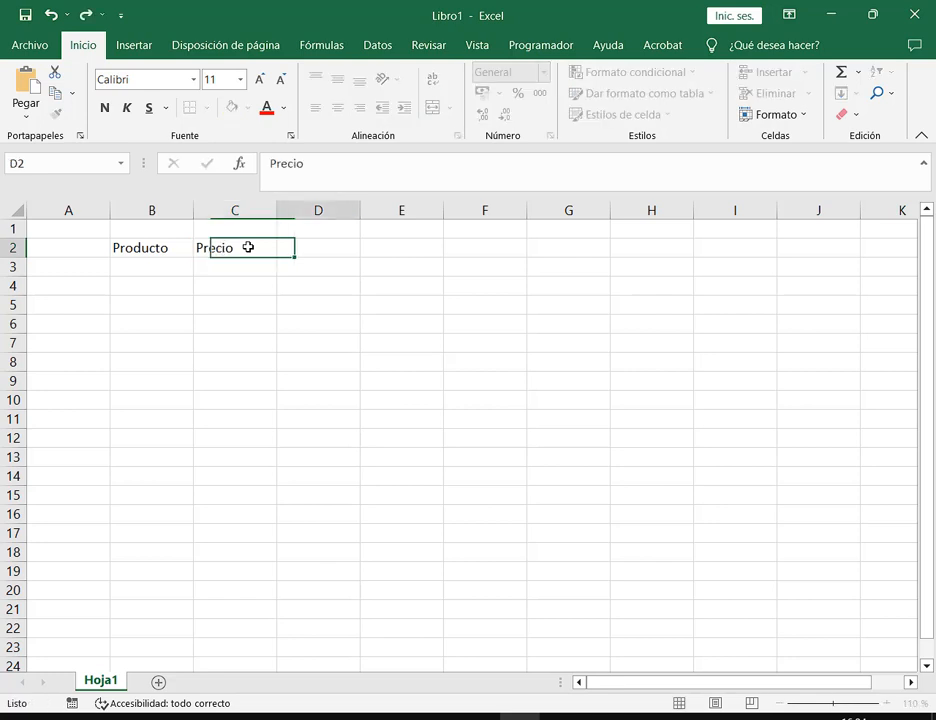
pyautogui.write('Cantiad')
pyautogui.press('BackSpace')
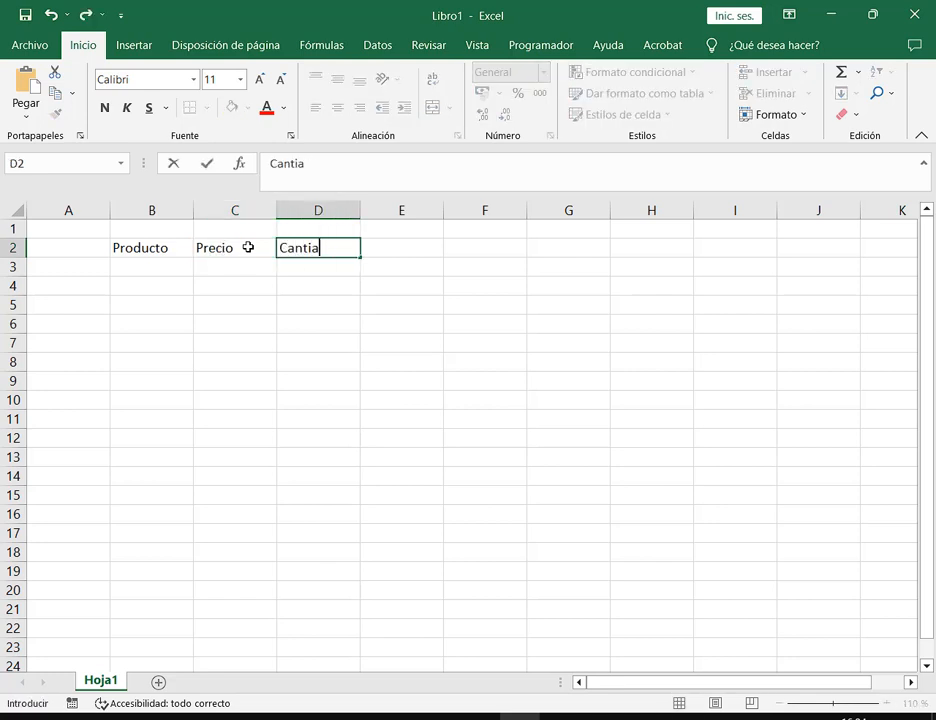
pyautogui.write('dad')
pyautogui.press('Tab')
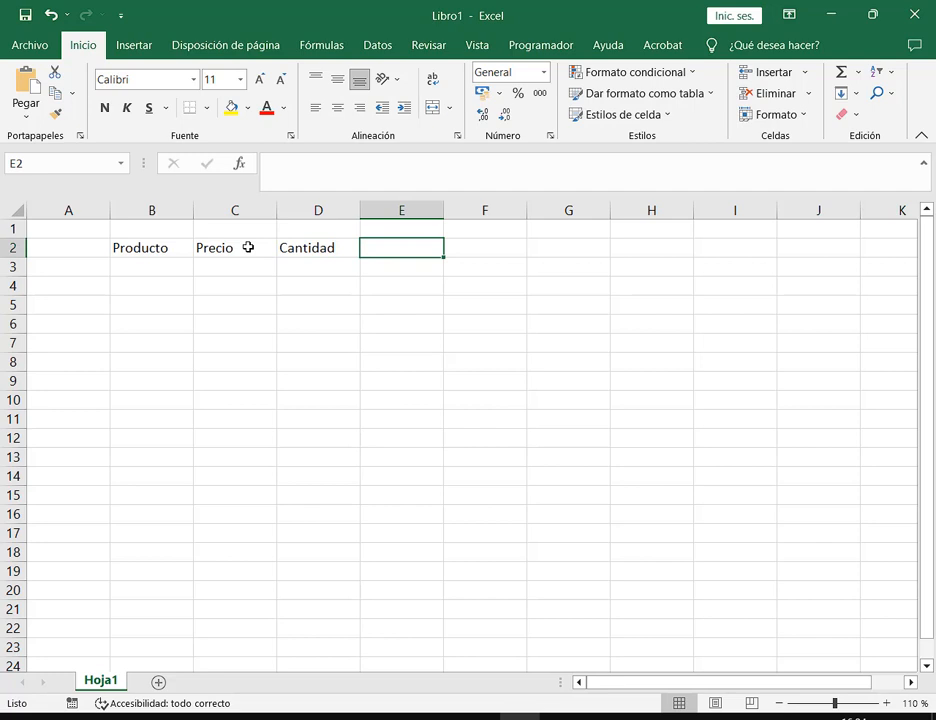
# Complete the header row with Subtotal, Descuento and Total in cells E2 to G2.
pyautogui.write('Subt')
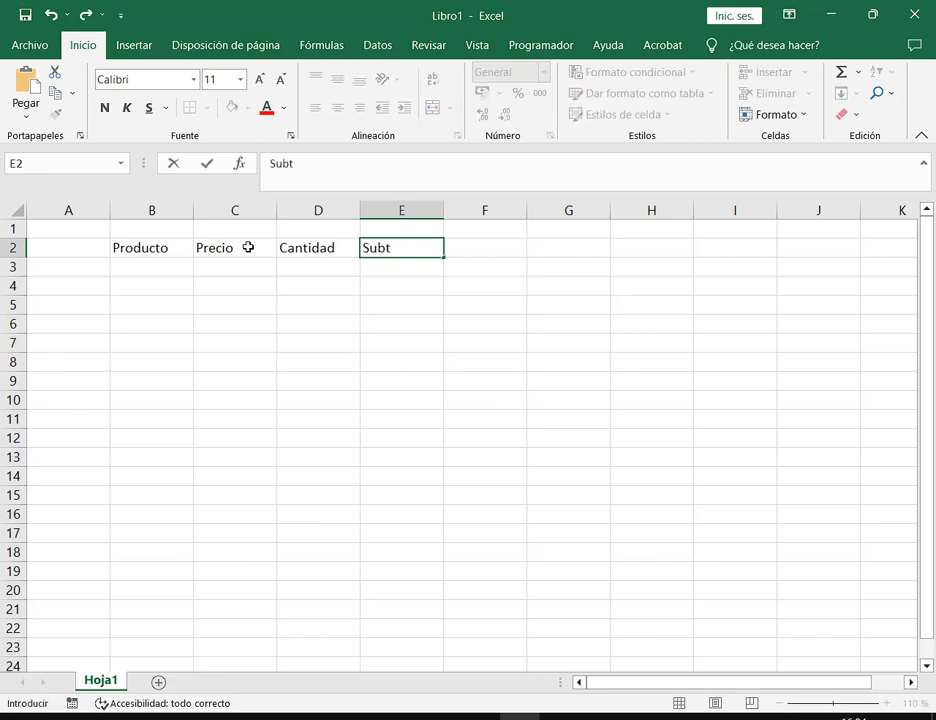
pyautogui.write('otal')
pyautogui.press('Tab')
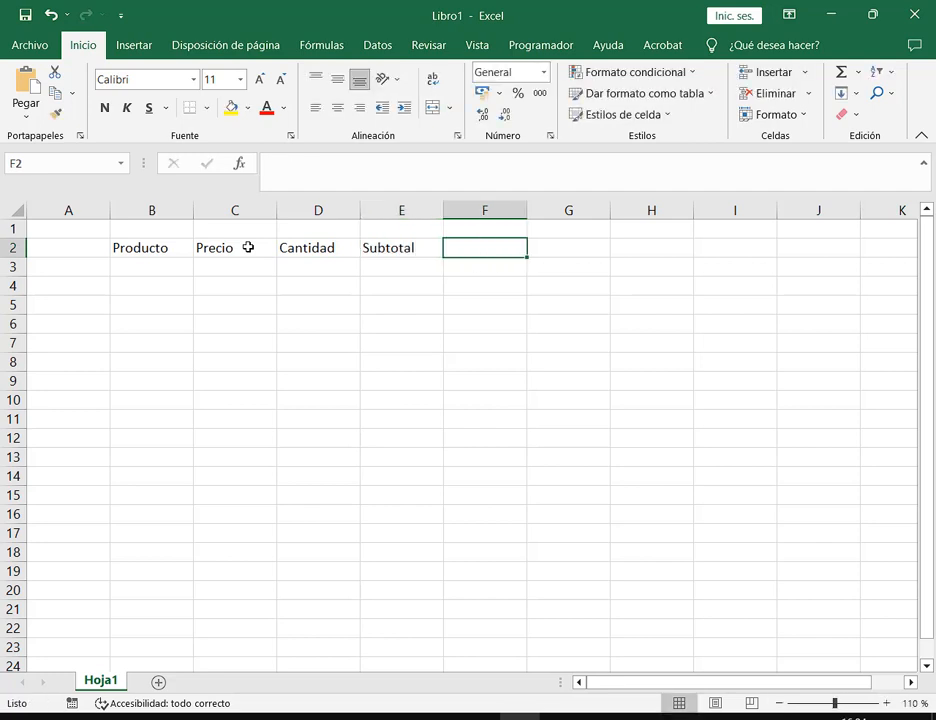
pyautogui.write('Desc')
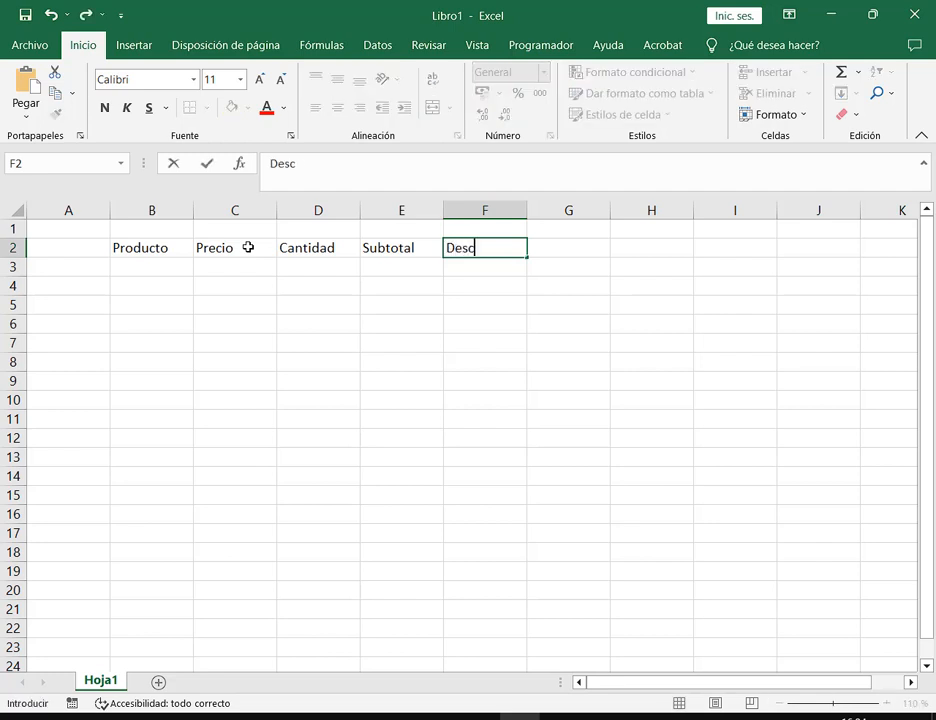
pyautogui.write('uento')
pyautogui.press('Tab')
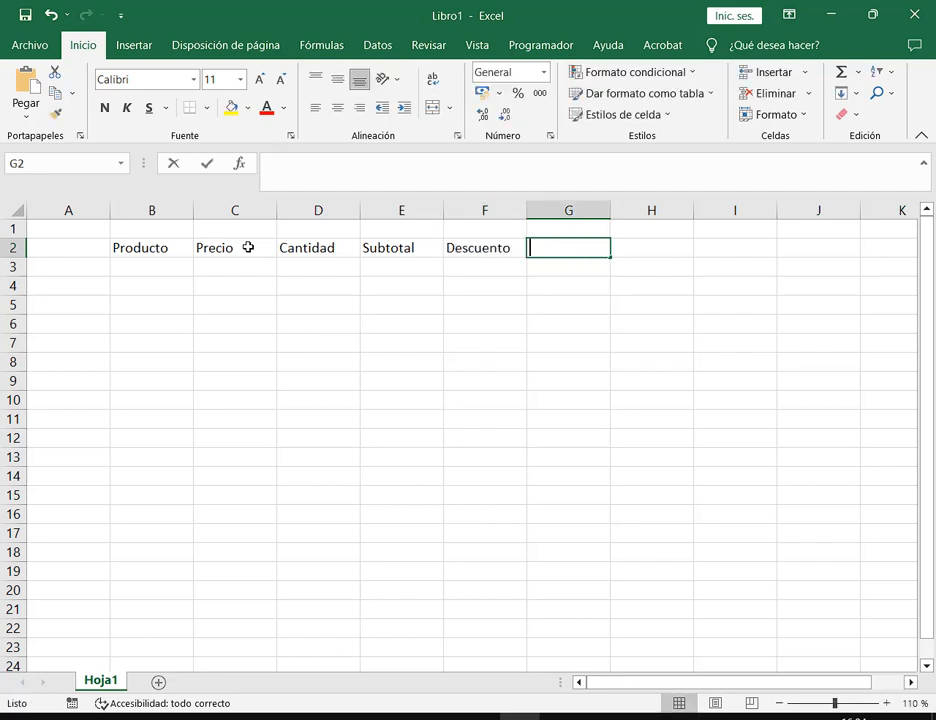
pyautogui.write('Total')
pyautogui.press('Return')
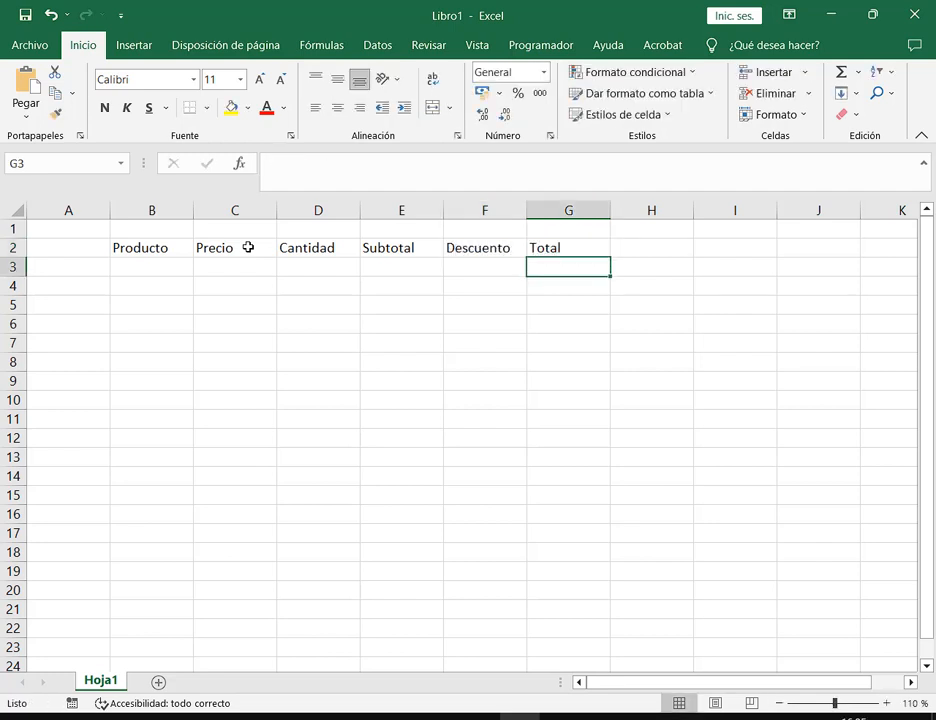
# Apply all borders to the table range B2:G8.
pyautogui.moveTo(184, 250); pyautogui.dragTo(565, 365)
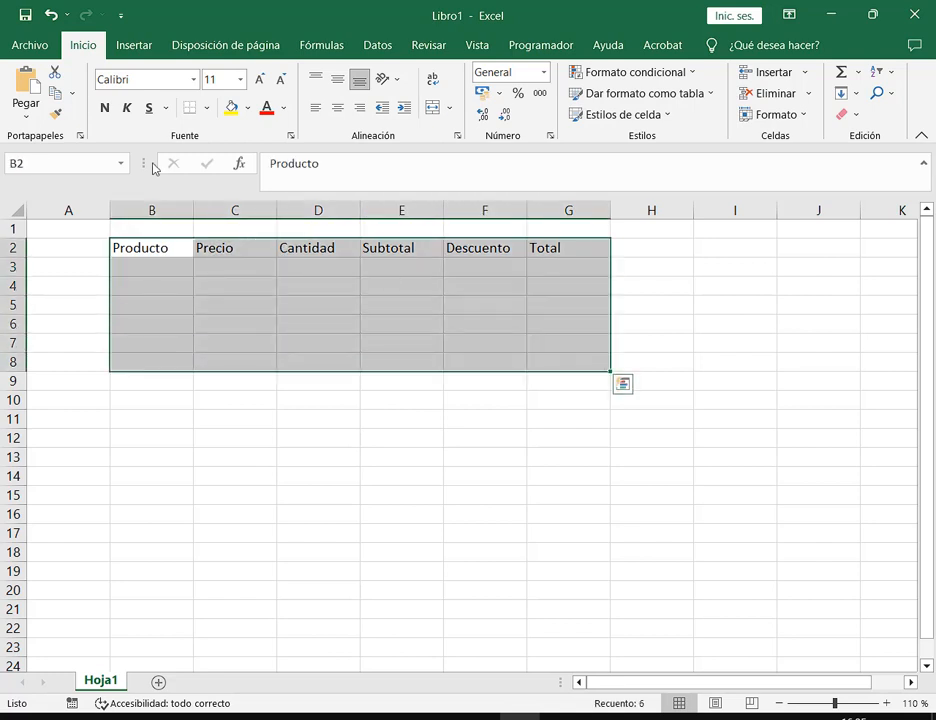
pyautogui.click(206, 107)
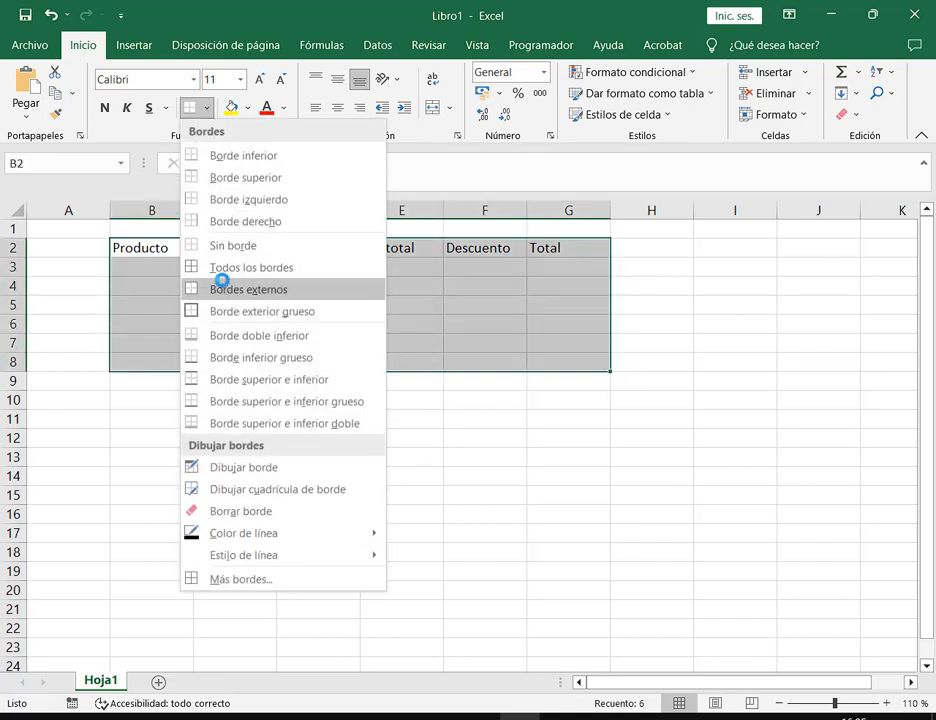
pyautogui.click(221, 287)
pyautogui.click(206, 107)
pyautogui.click(251, 267)
# Enter the products Papitas, Chocolates and Gomitas in cells B3 to B5.
pyautogui.click(138, 264)
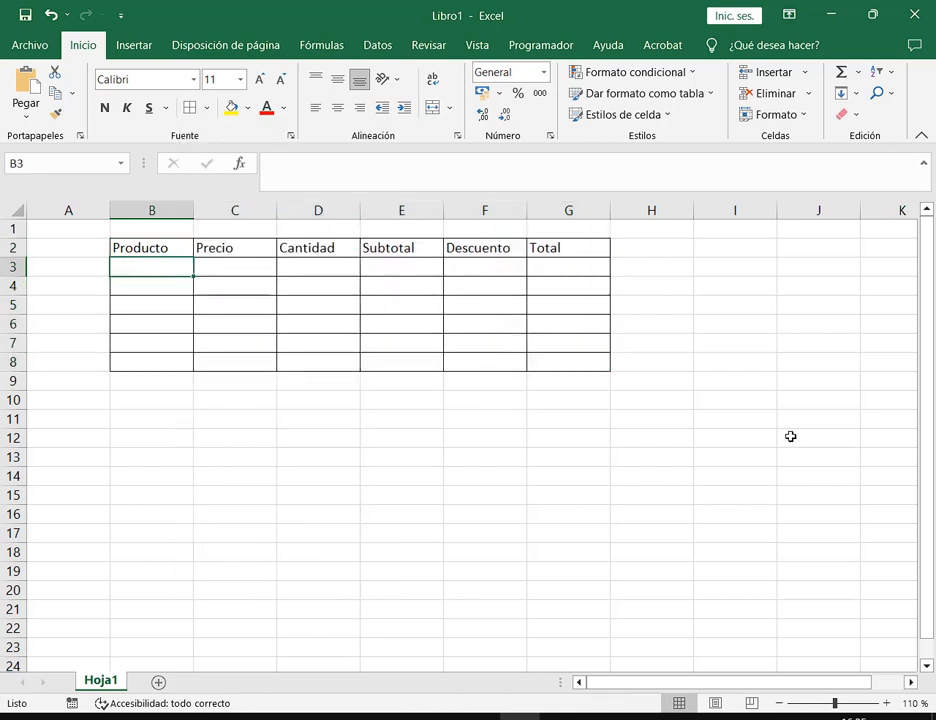
pyautogui.write('Pap')
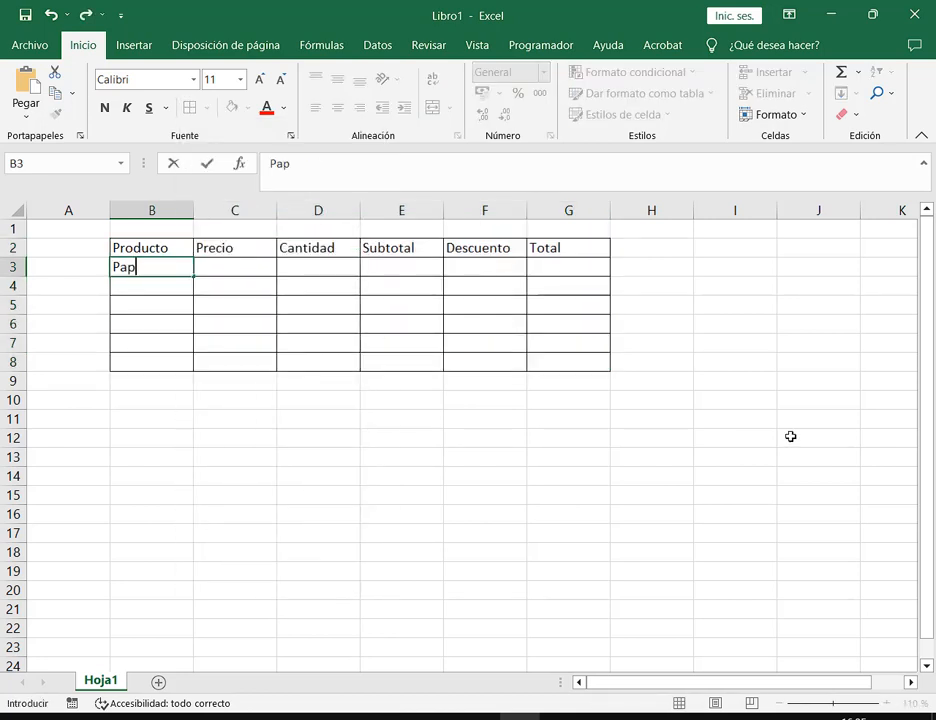
pyautogui.write('itas')
pyautogui.press('Return')
pyautogui.write('Ch')
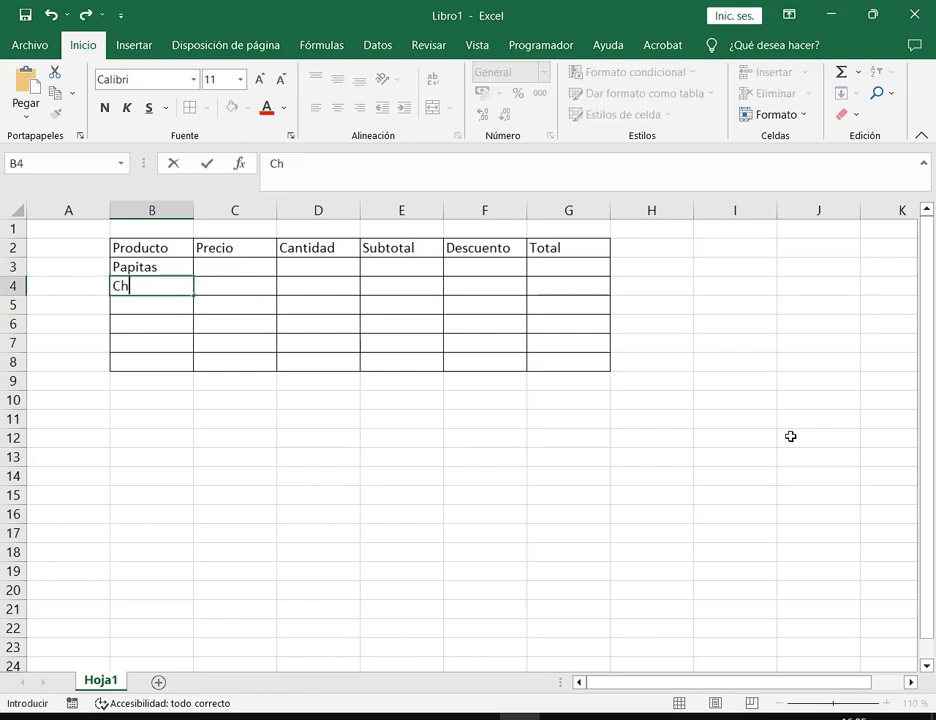
pyautogui.write('ocolates')
pyautogui.press('Return')
pyautogui.write('Go')
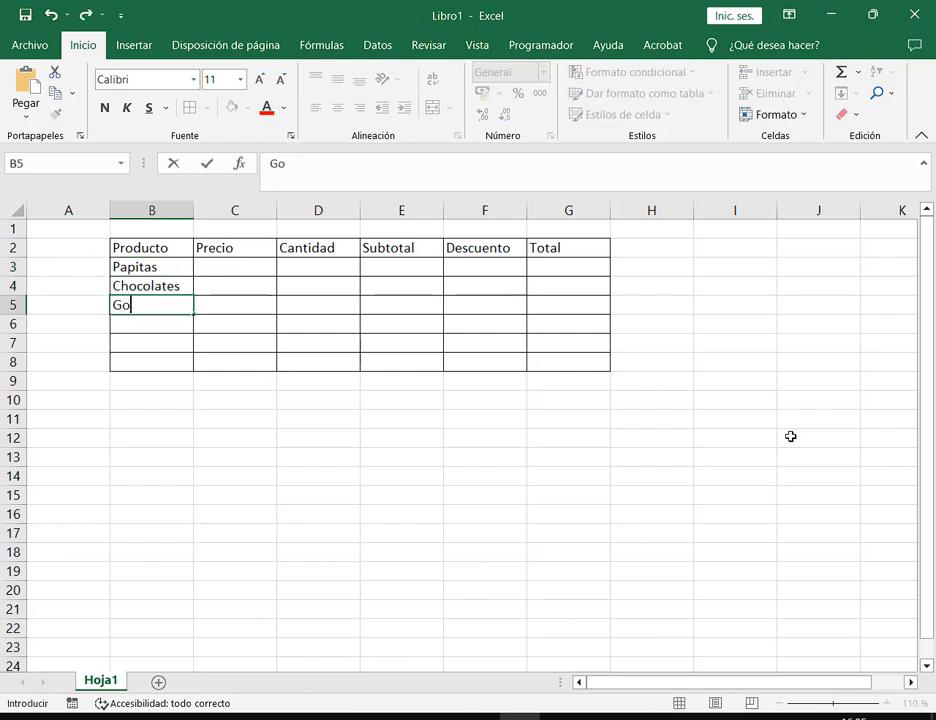
pyautogui.write('mitas')
pyautogui.press('Return')
# Complete the product list with Agua, Galletitas and Gaseosa in cells B6 to B8.
pyautogui.write('Agua')
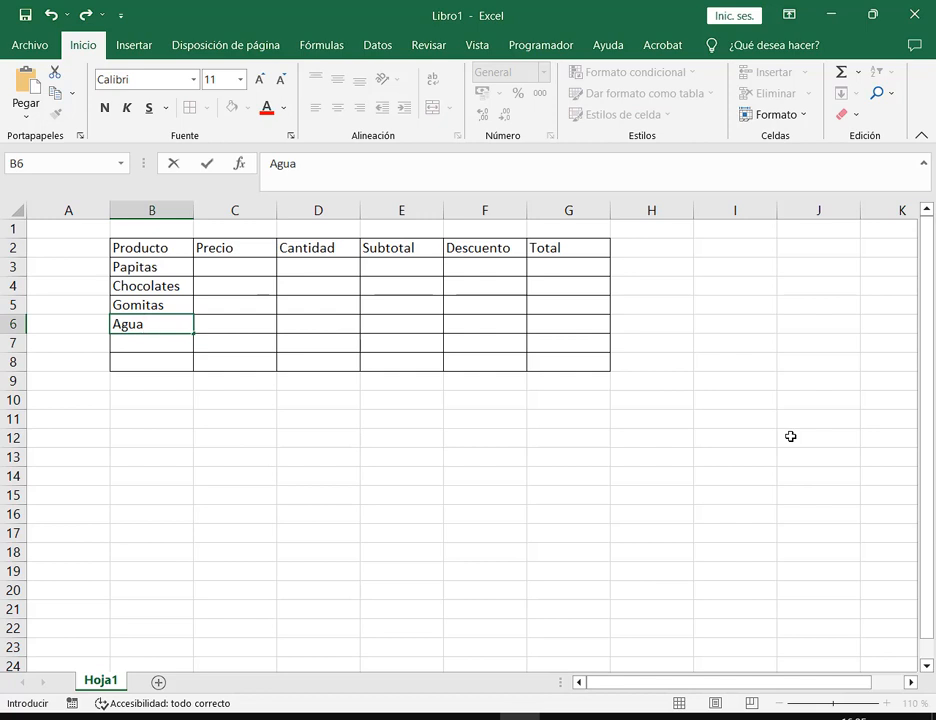
pyautogui.press('Return')
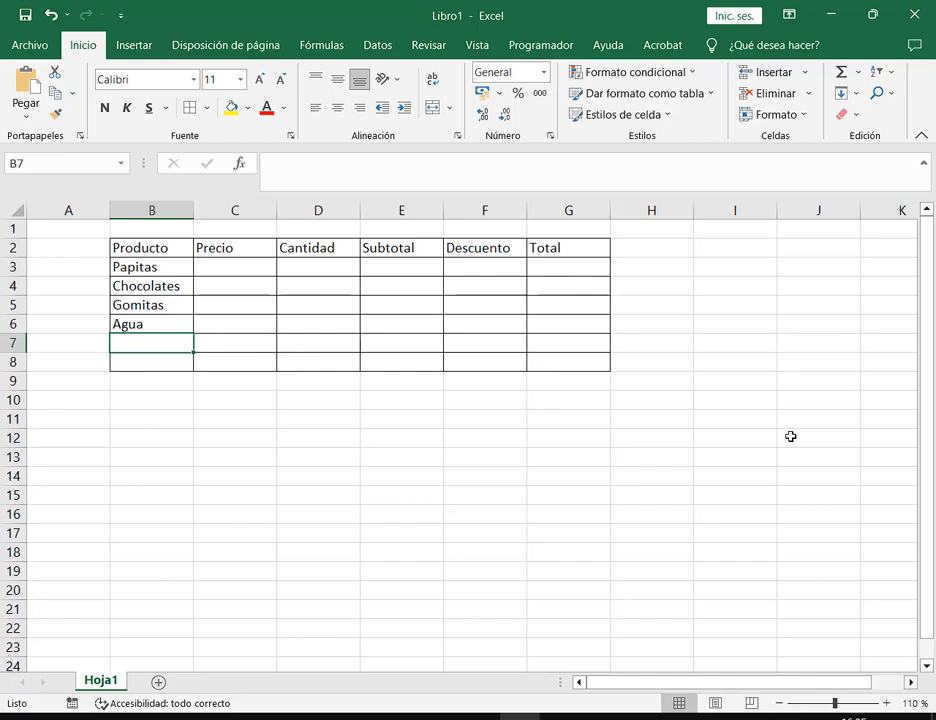
pyautogui.write('Galletitas')
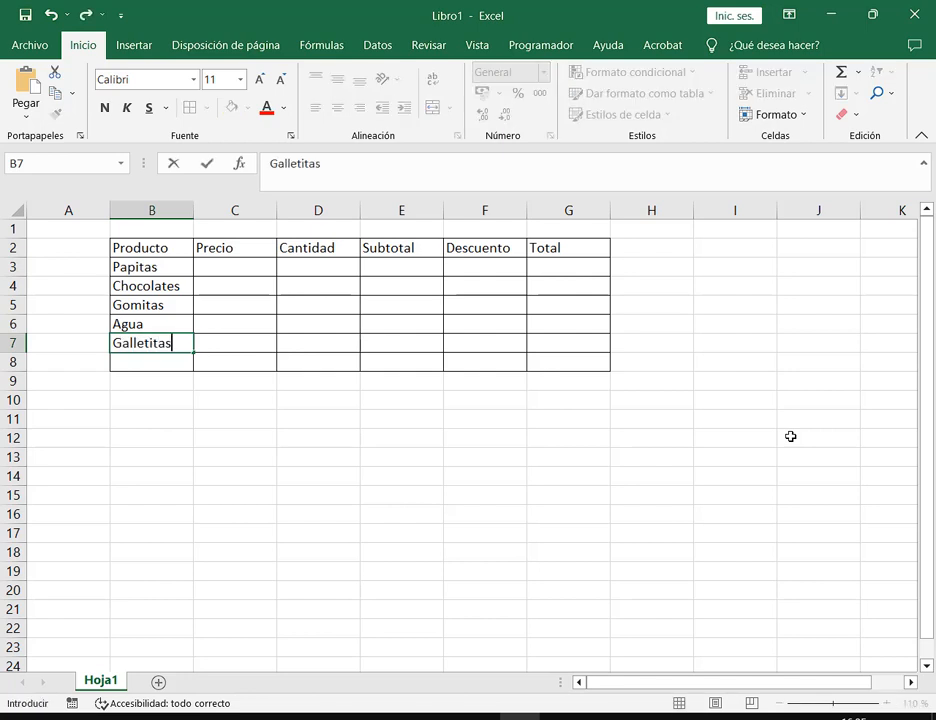
pyautogui.press('Return')
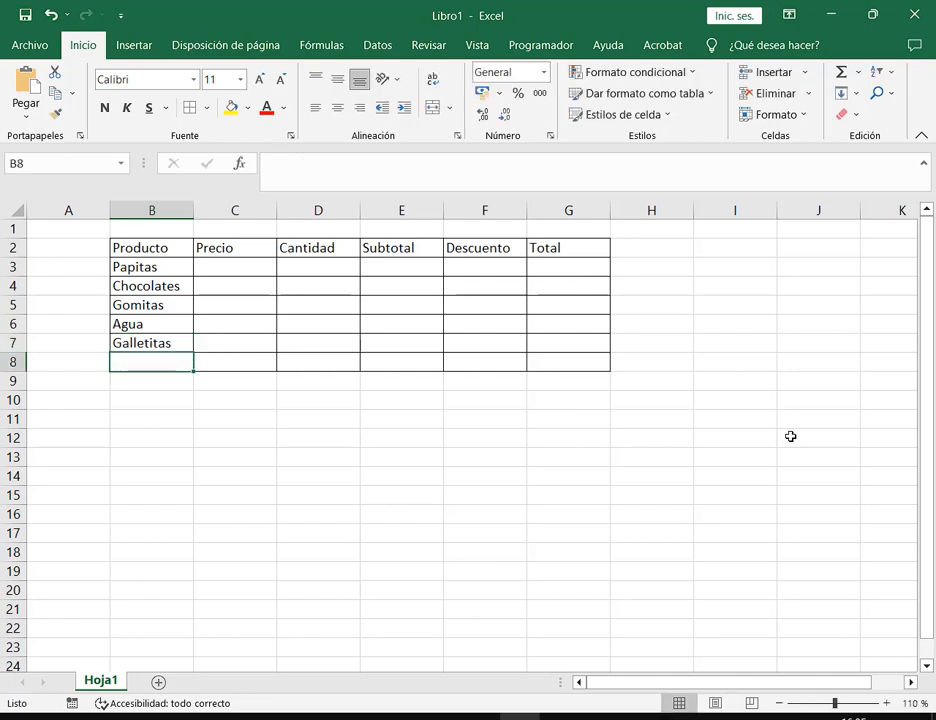
pyautogui.write('Gaseosa')
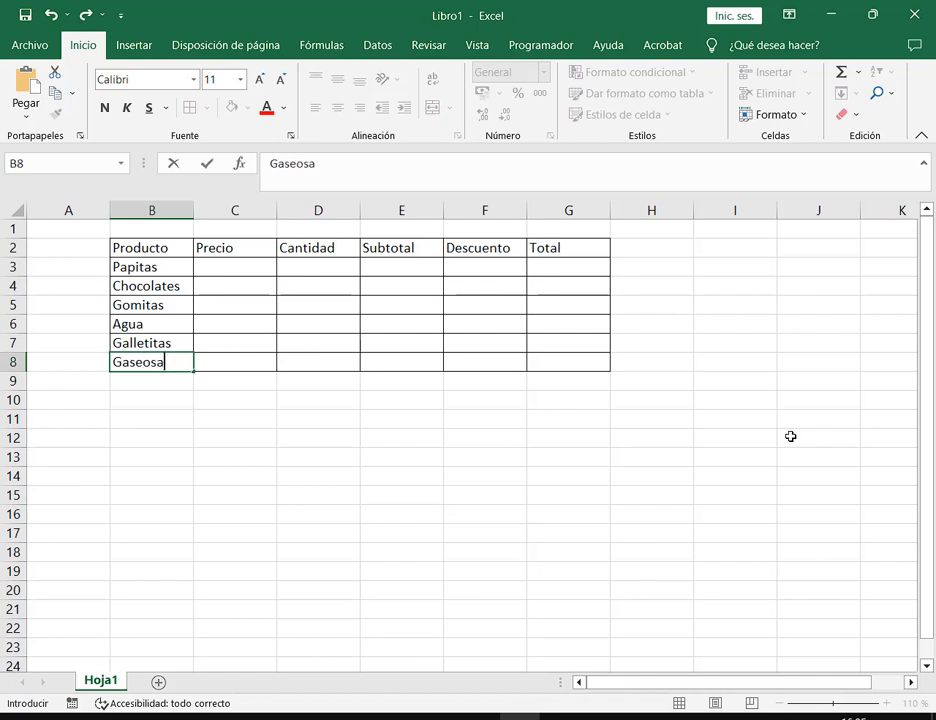
pyautogui.press('Tab')
# Enter the prices 350, 270 and 125 for the first three products in cells C3 to C5.
pyautogui.press('Up')
pyautogui.press('Up')
pyautogui.press('Up')
pyautogui.press('Up')
pyautogui.press('Up')
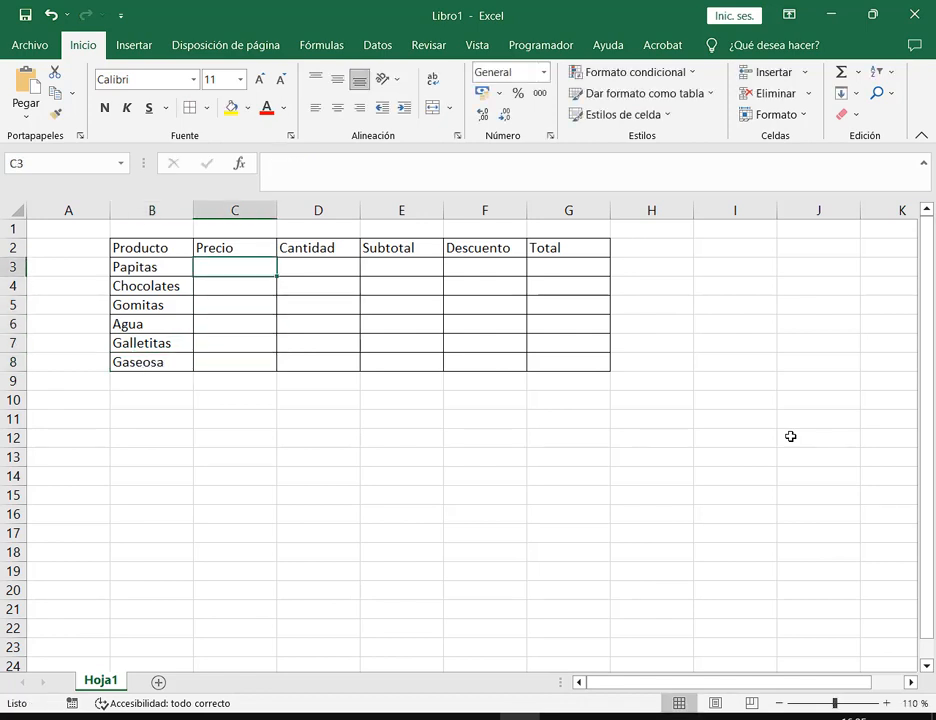
pyautogui.write('350')
pyautogui.press('Return')
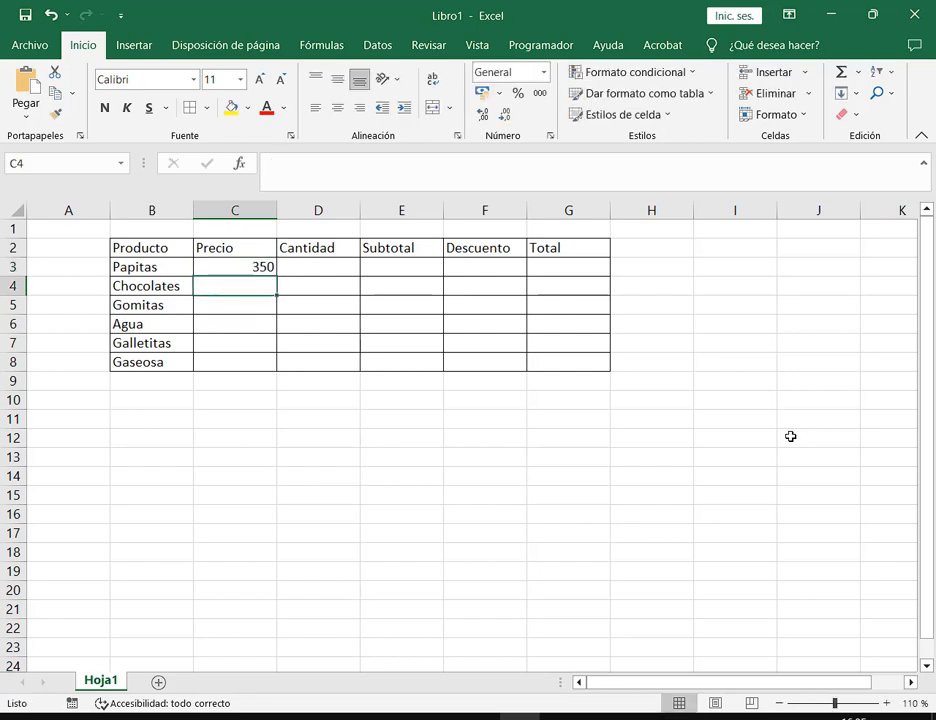
pyautogui.write('270')
pyautogui.press('Return')
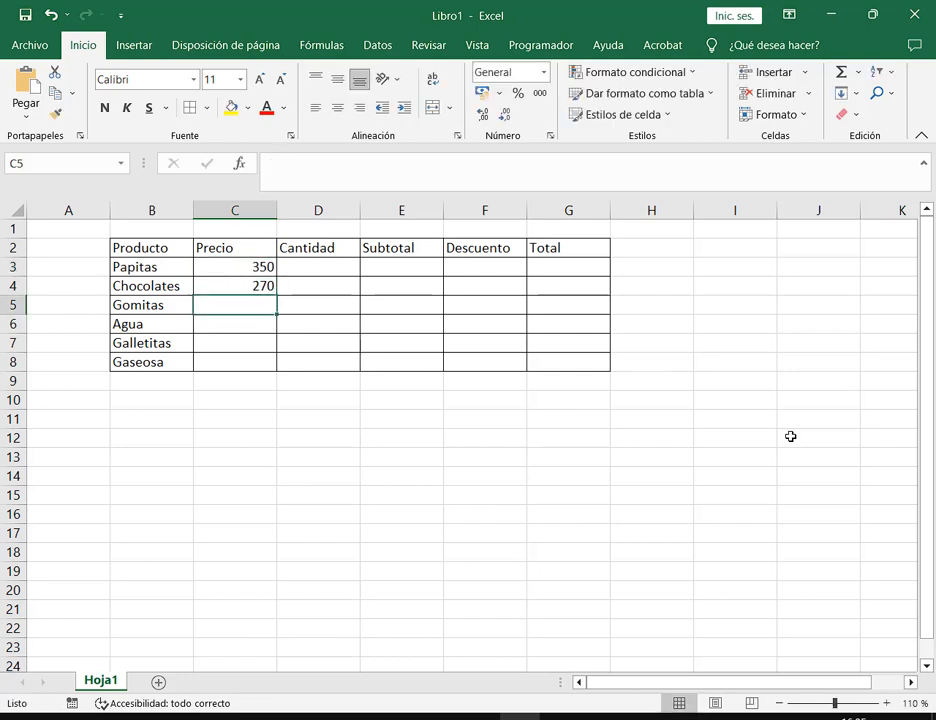
pyautogui.write('125')
pyautogui.press('Return')
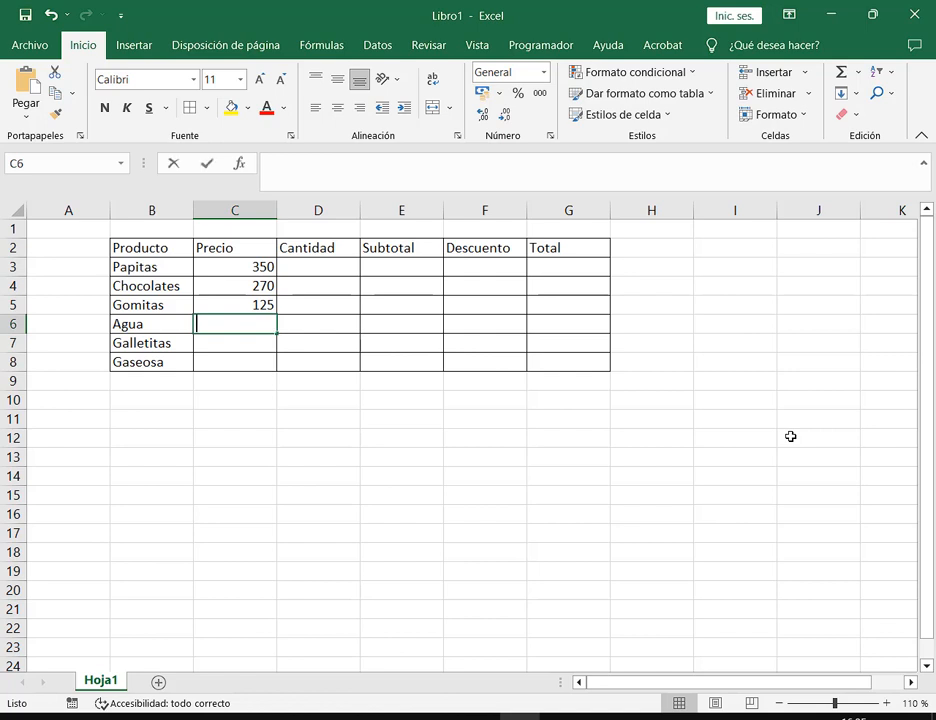
# Enter the remaining prices 235, 255 and 375 in cells C6 to C8.
pyautogui.write('235')
pyautogui.press('Return')
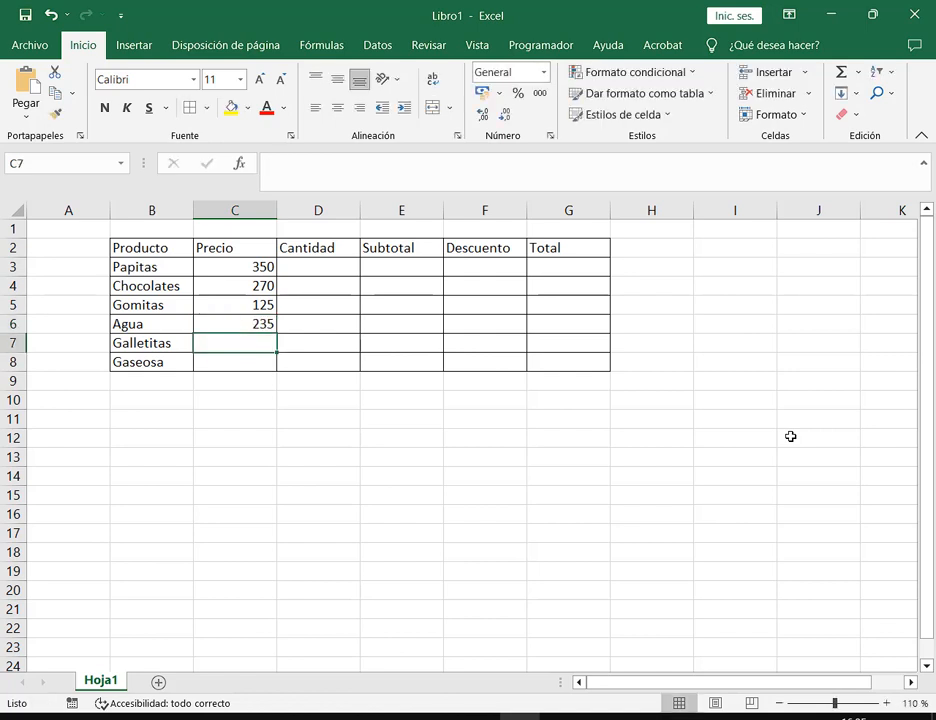
pyautogui.write('255')
pyautogui.press('Return')
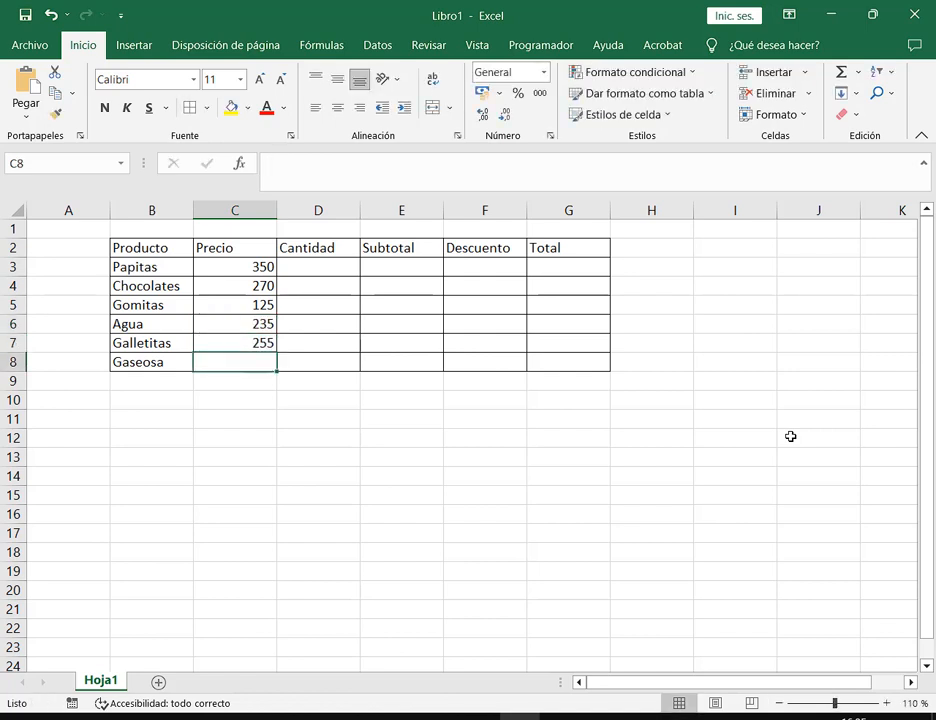
pyautogui.write('375')
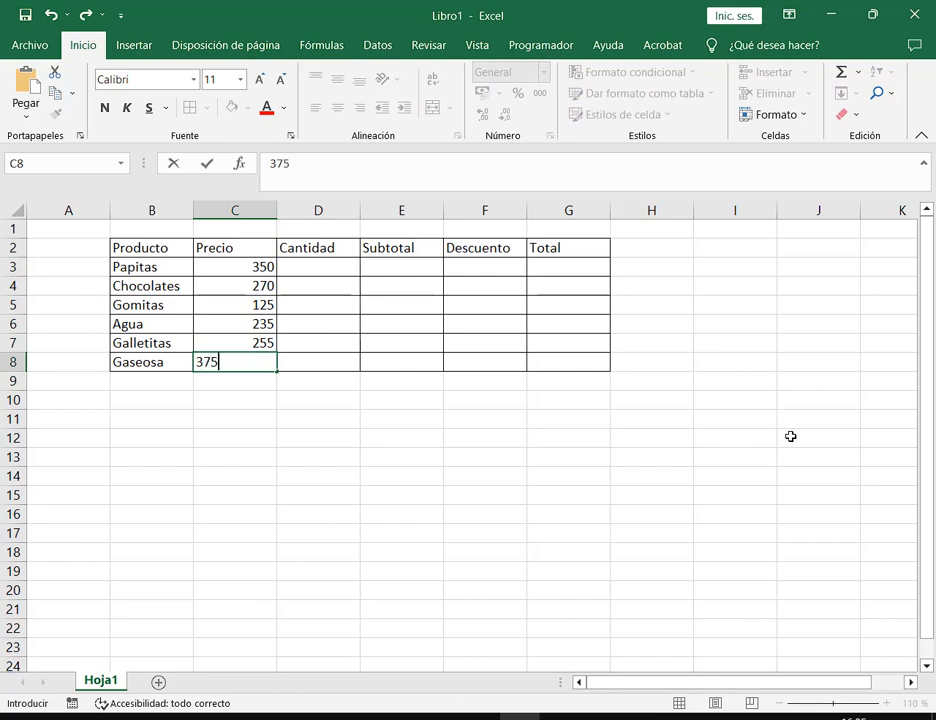
pyautogui.press('Return')
# Enter the quantities 50, 20 and 10 for the first three products in cells D3 to D5.
pyautogui.click(335, 271)
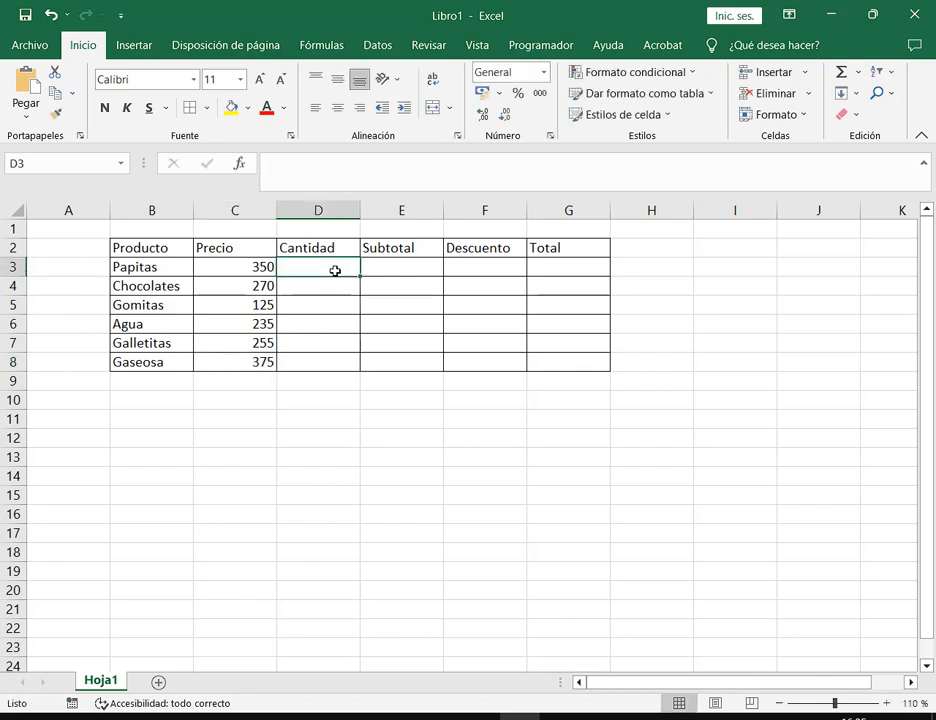
pyautogui.write('50')
pyautogui.press('Return')
pyautogui.write('20')
pyautogui.press('Return')
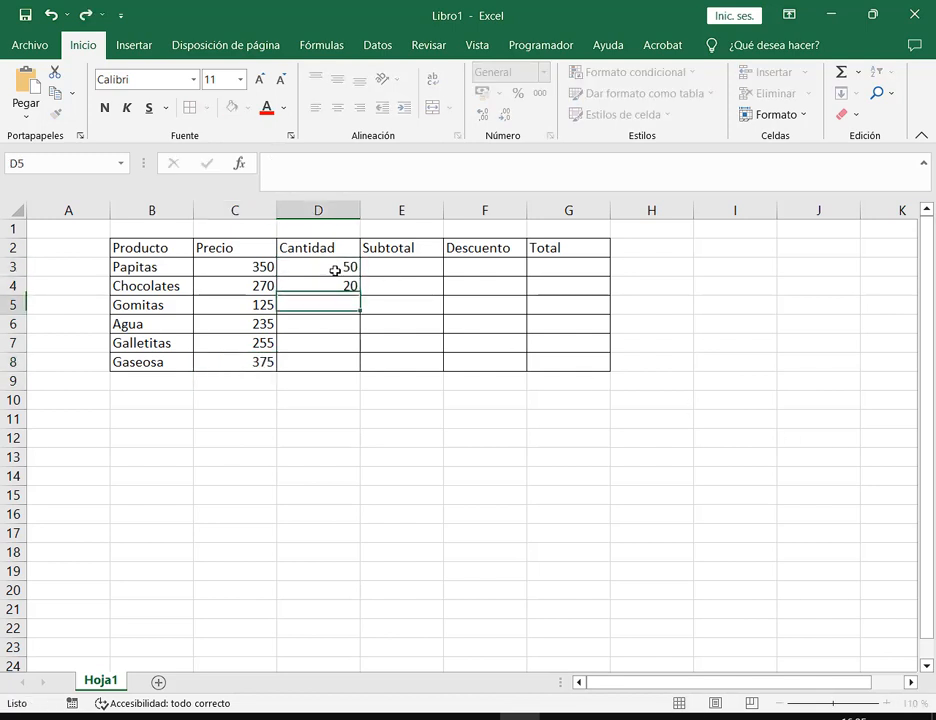
pyautogui.write('10')
pyautogui.press('Return')
# Enter the remaining quantities 65, 20 and 23 in cells D6 to D8.
pyautogui.write('65')
pyautogui.press('Return')
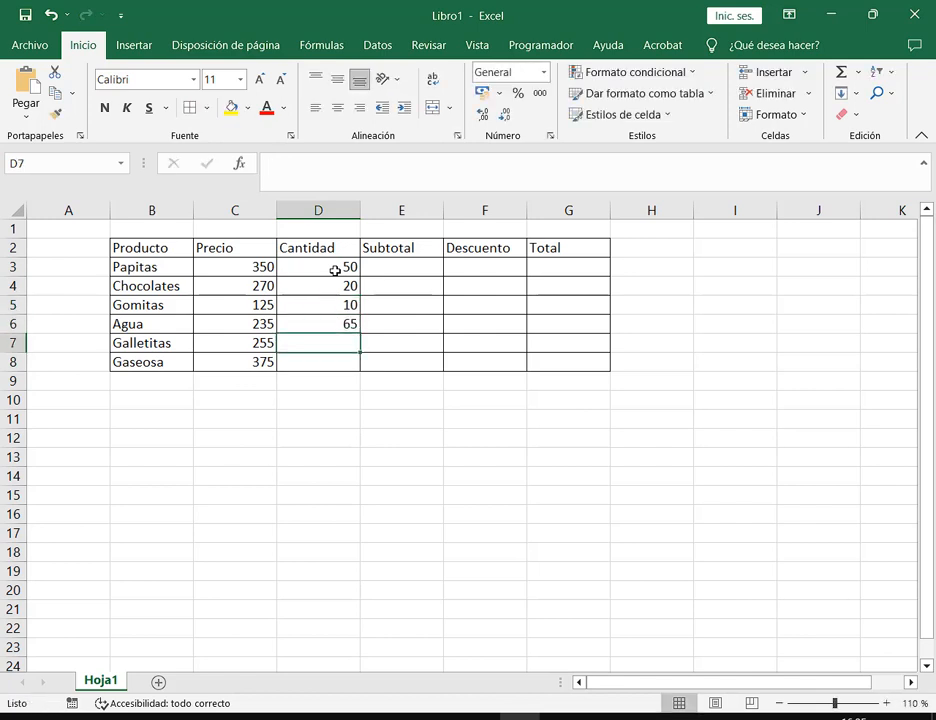
pyautogui.write('20')
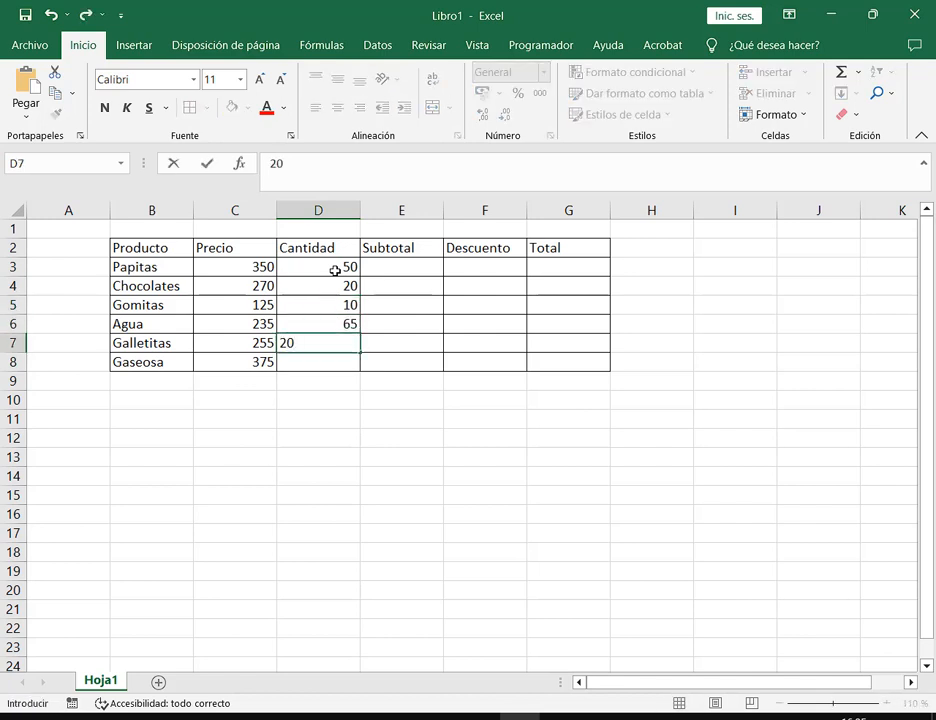
pyautogui.press('Return')
pyautogui.write('23')
pyautogui.press('Return')
# Calculate the subtotal in E3 with the formula =C3*D3 and fill it down to E8.
pyautogui.press('Up')
pyautogui.press('Up')
pyautogui.press('Right')
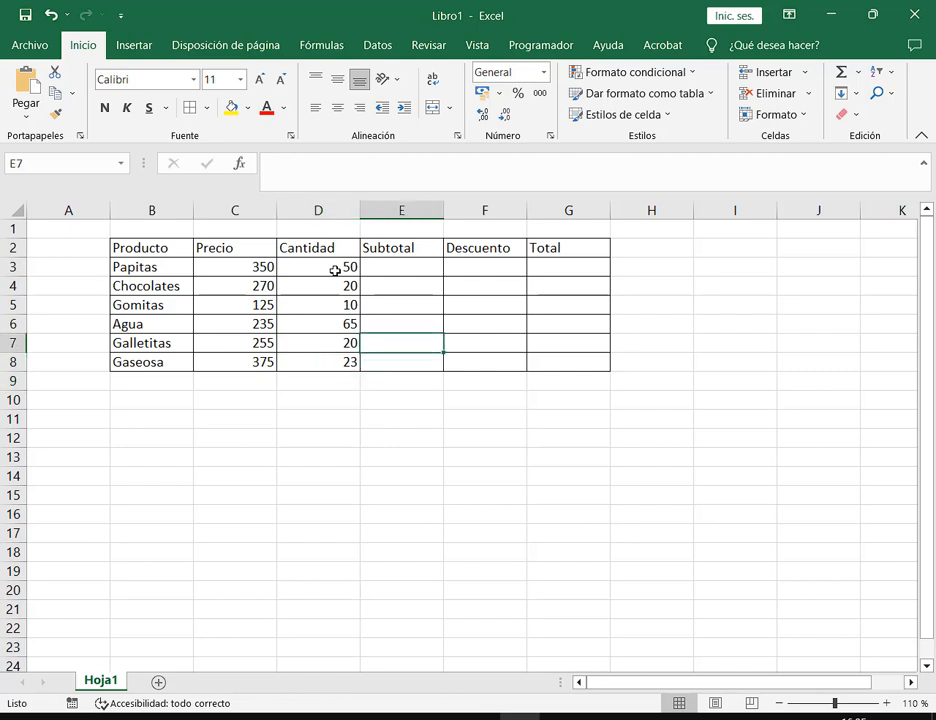
pyautogui.press('Up')
pyautogui.press('Up')
pyautogui.press('Up')
pyautogui.press('Up')
pyautogui.write('=')
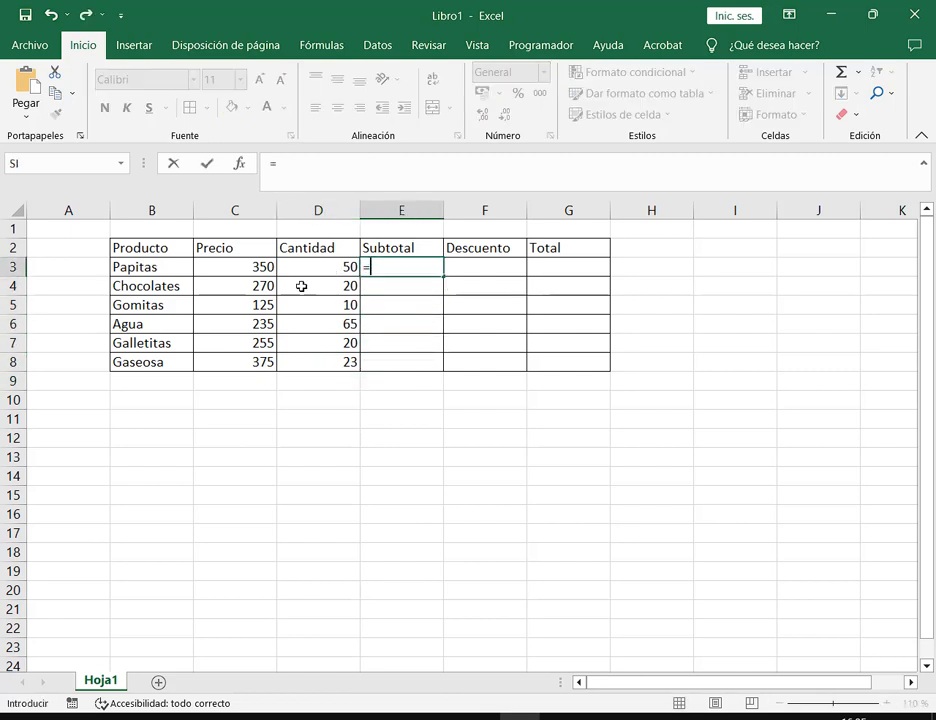
pyautogui.click(255, 266)
pyautogui.write('*')
pyautogui.click(333, 267)
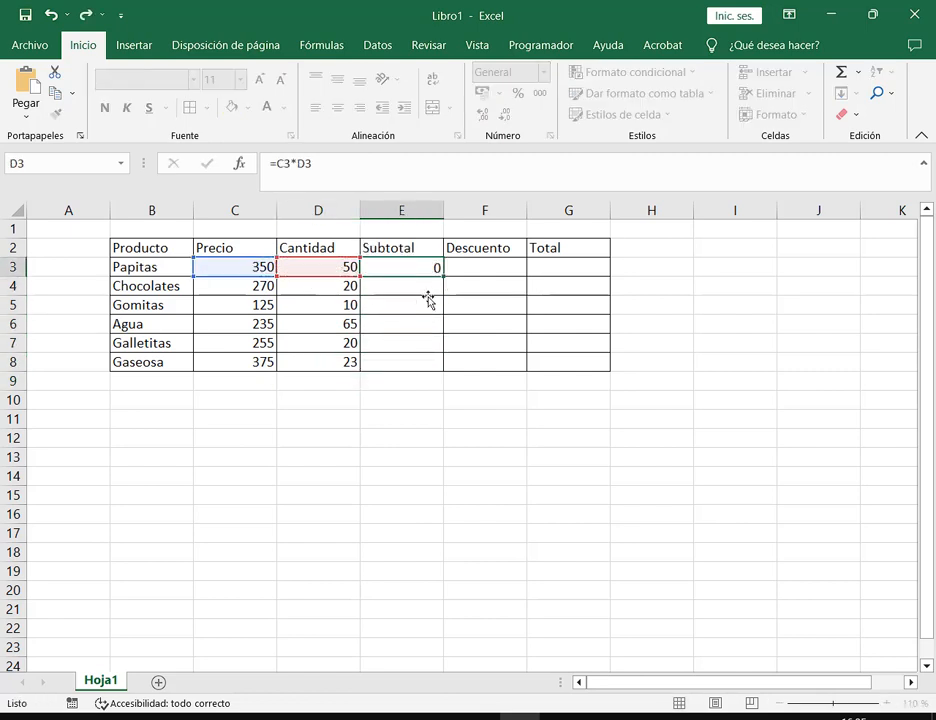
pyautogui.press('Return')
pyautogui.click(430, 266)
pyautogui.moveTo(443, 276); pyautogui.dragTo(450, 376)
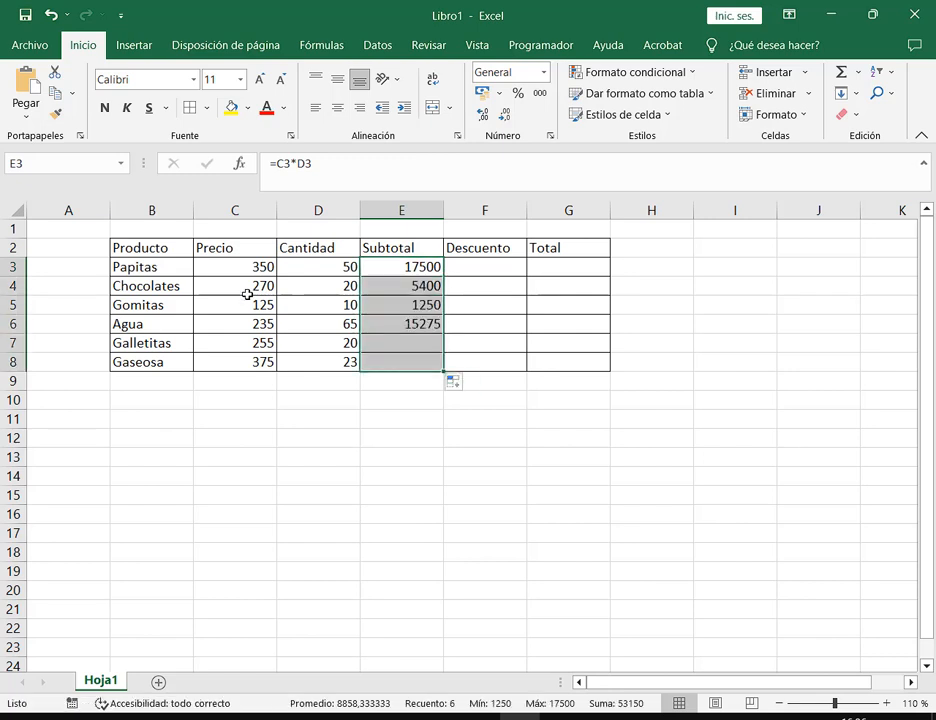
# Apply the $ accounting format to the Precio and Subtotal values in C3:C8 and E3:E8.
pyautogui.moveTo(253, 266); pyautogui.dragTo(250, 362)
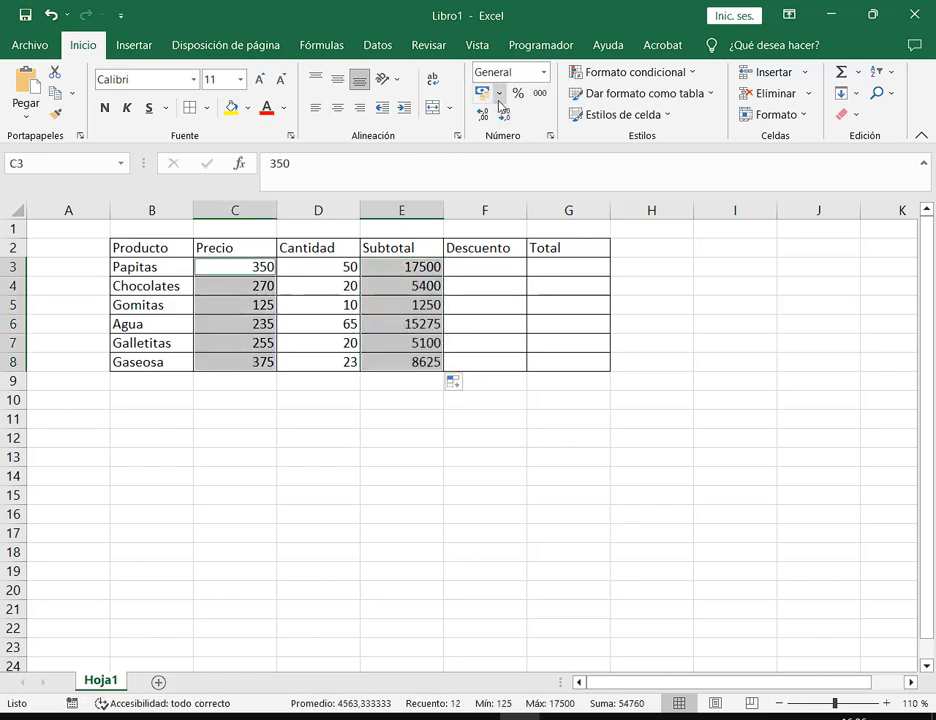
pyautogui.click(499, 93)
pyautogui.click(500, 138)
pyautogui.click(595, 304)
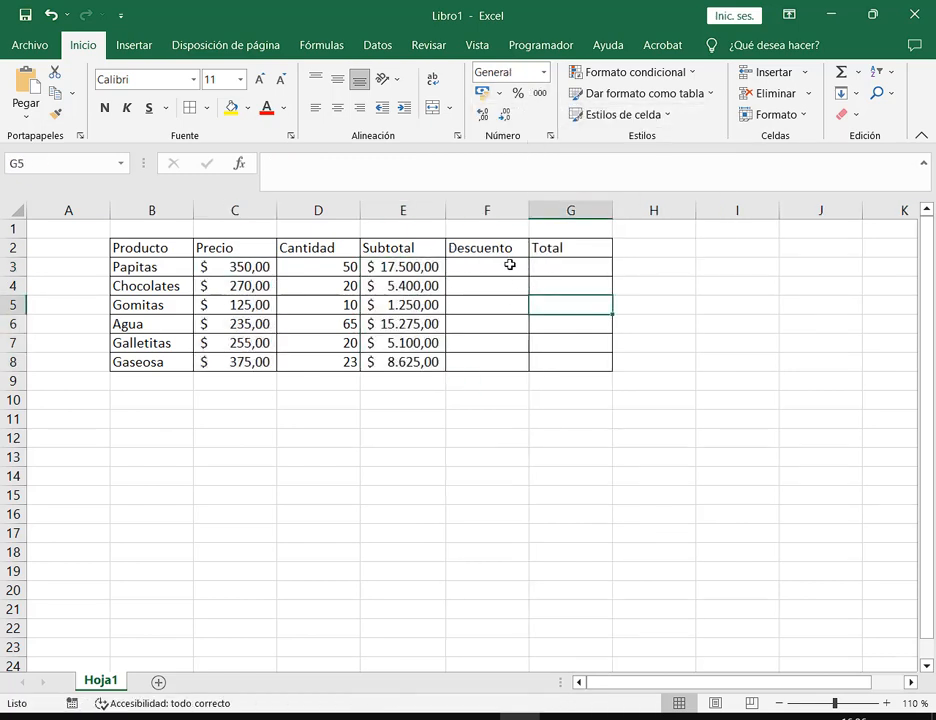
# Insert a new row at row 1 and enter the discount rate 12% in F2, above the Descuento header.
pyautogui.click(488, 265)
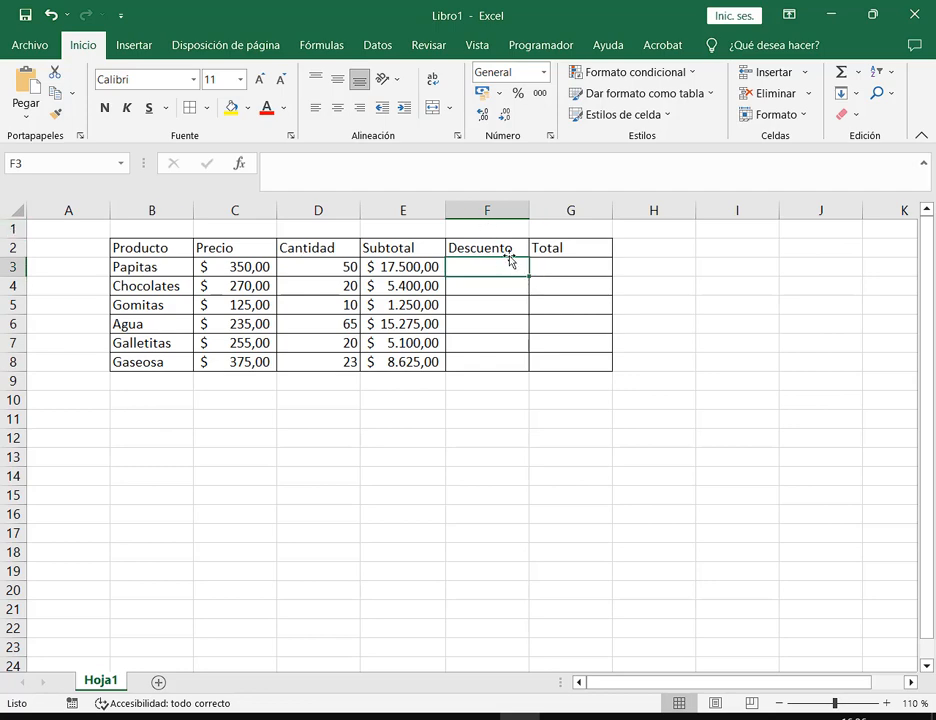
pyautogui.rightClick(12, 229)
pyautogui.click(62, 390)
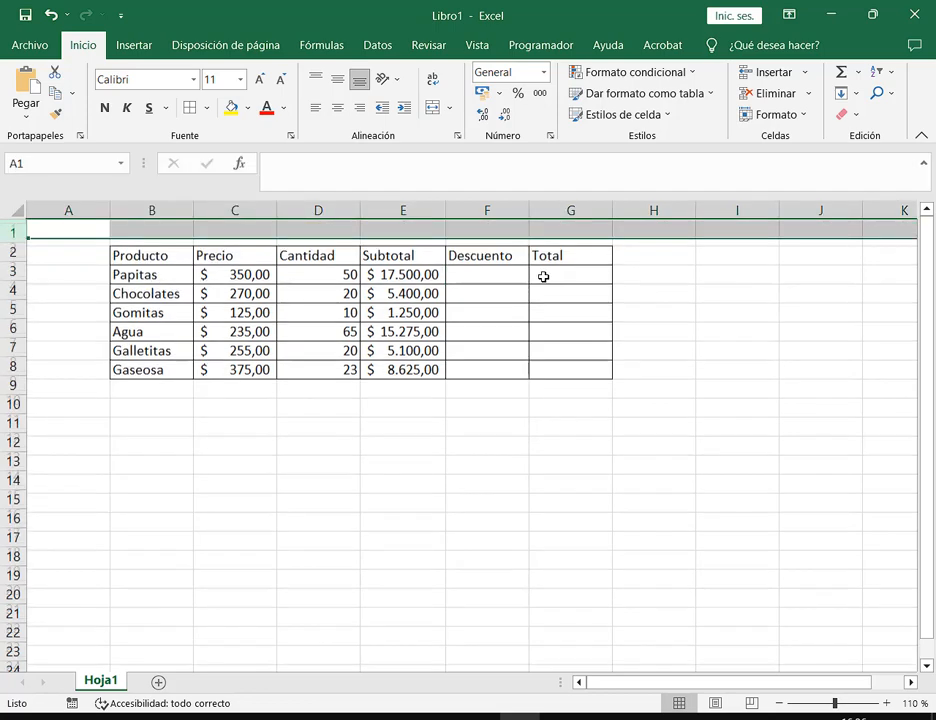
pyautogui.click(500, 249)
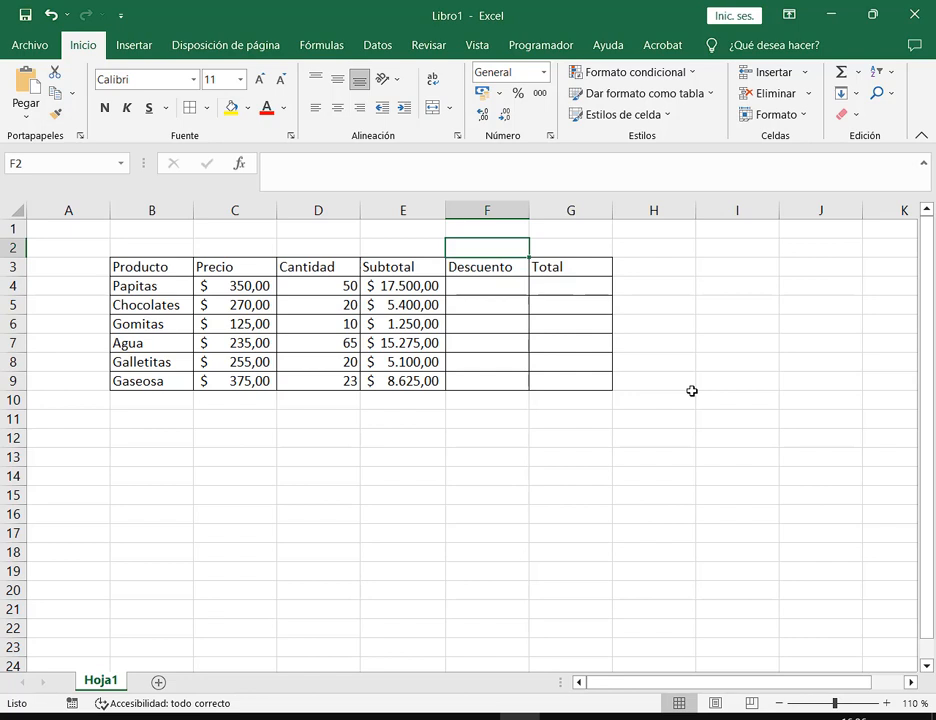
pyautogui.write('12')
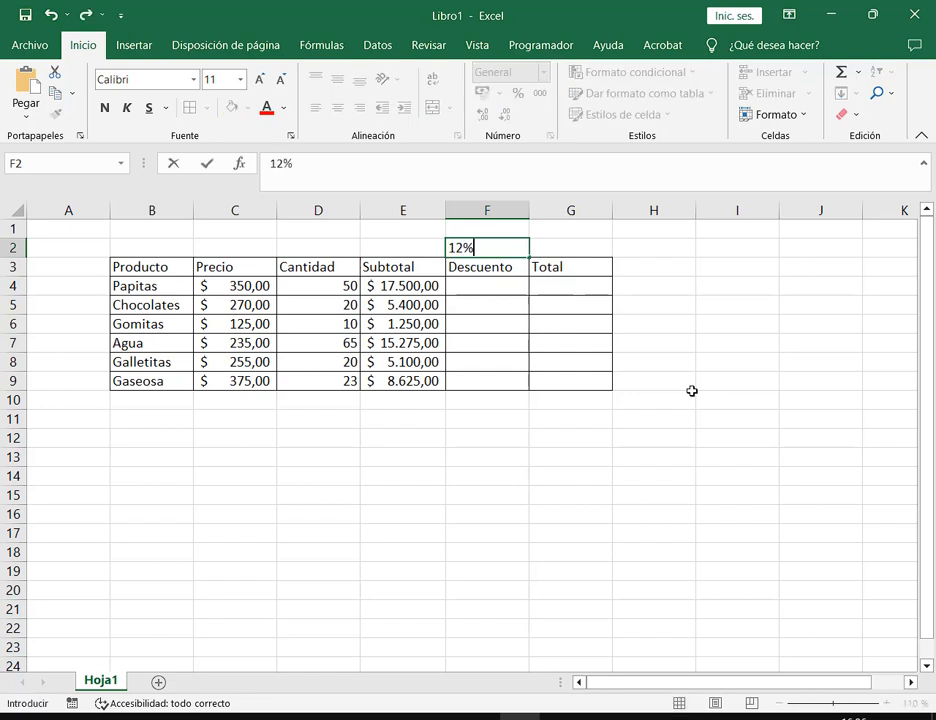
pyautogui.press('Return')
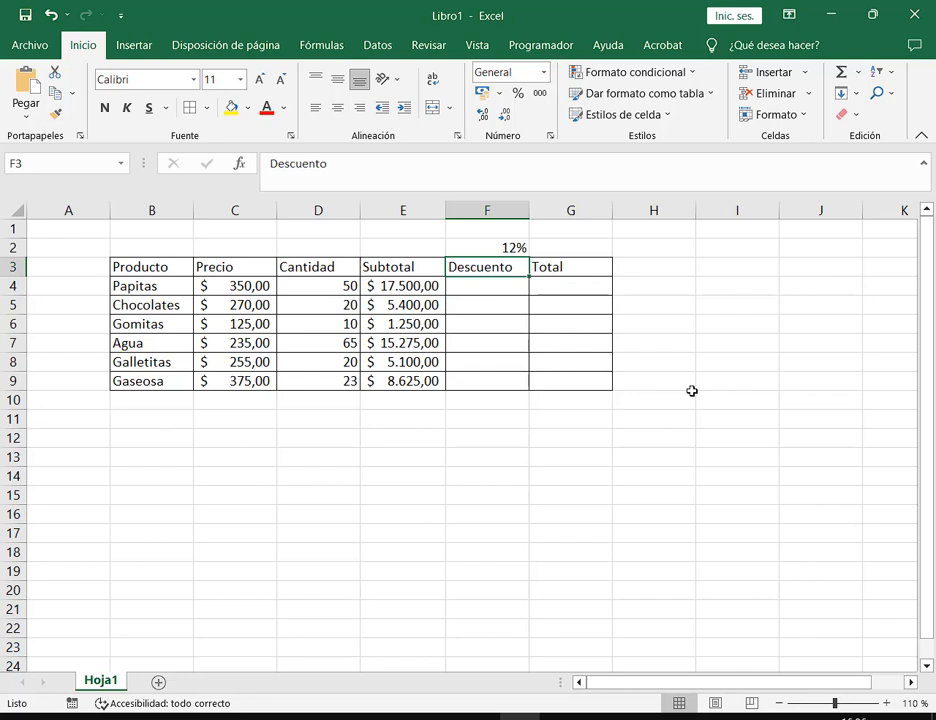
# Center the header row B3:G3 and make it bold.
pyautogui.moveTo(125, 267); pyautogui.dragTo(572, 267)
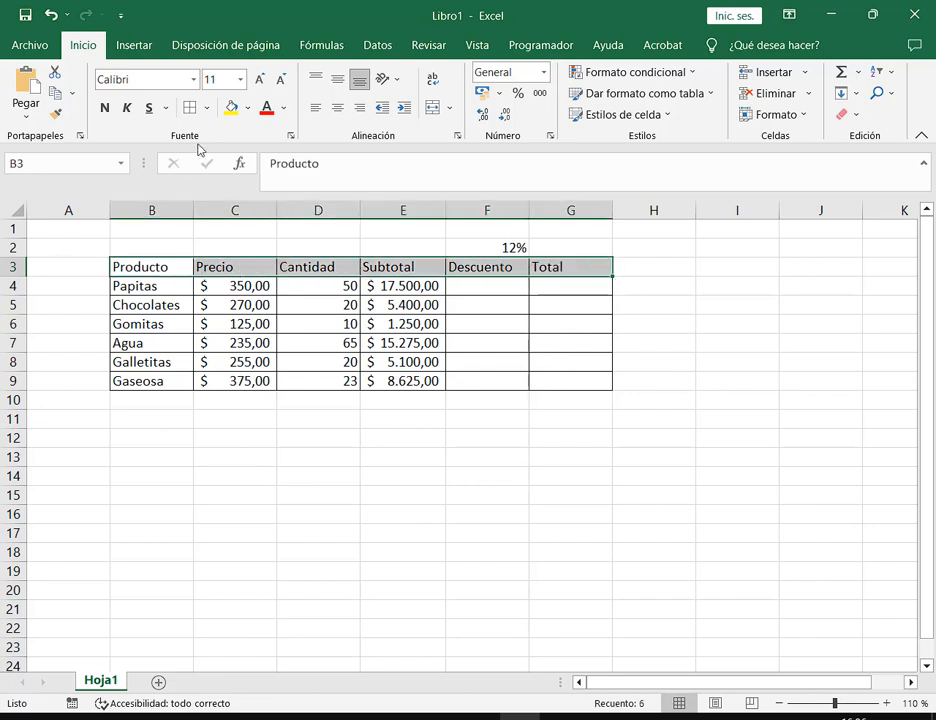
pyautogui.click(337, 107)
pyautogui.click(104, 107)
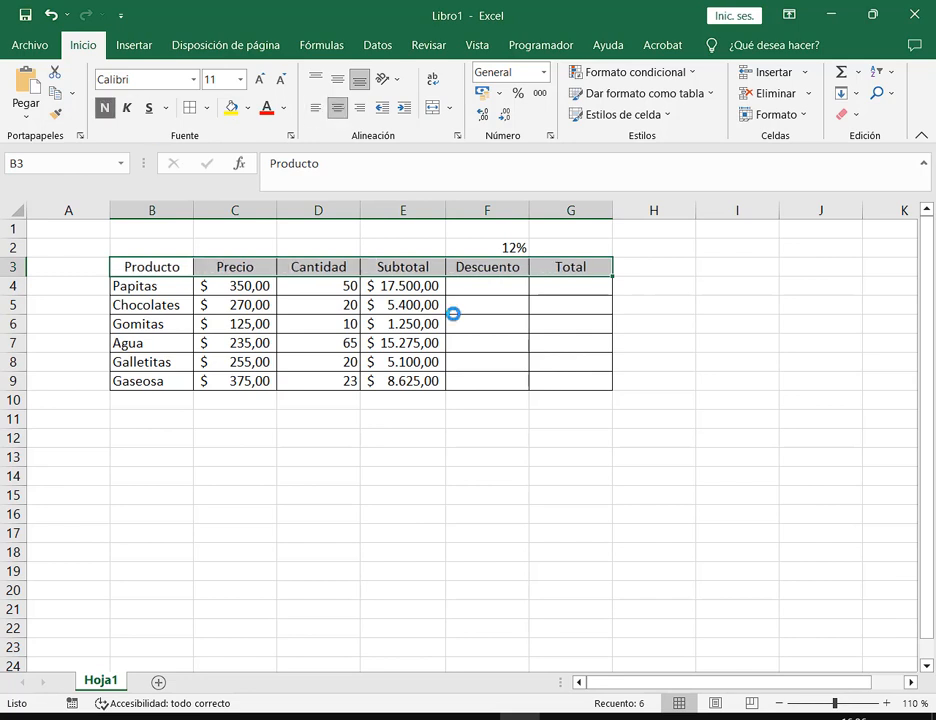
# Calculate the Papitas discount in F4 with the formula =E4*$F$2.
pyautogui.click(503, 290)
pyautogui.write('=')
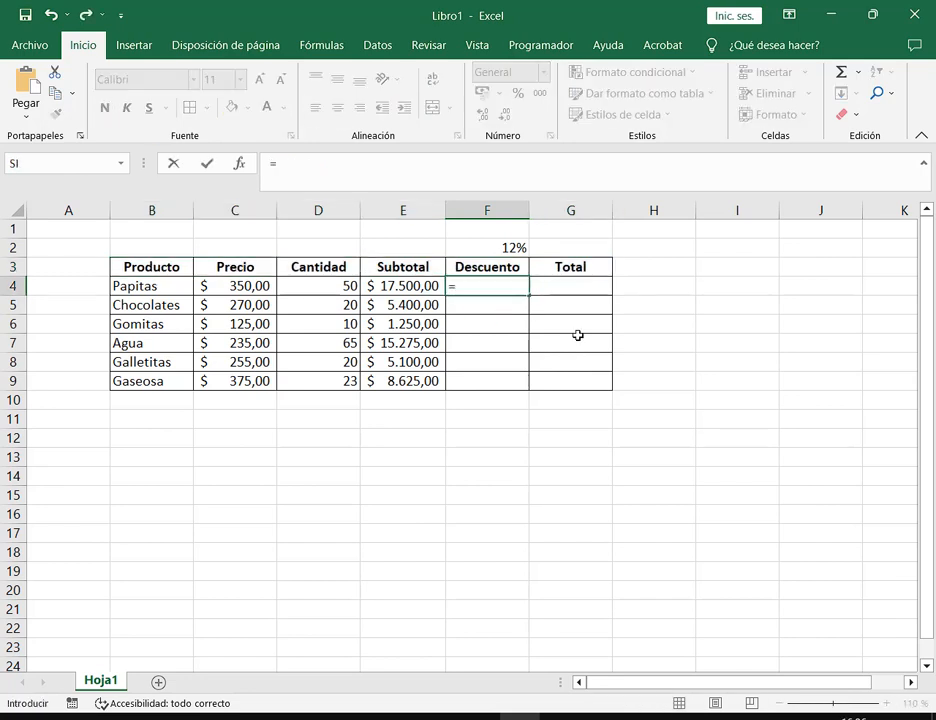
pyautogui.click(410, 286)
pyautogui.write('*')
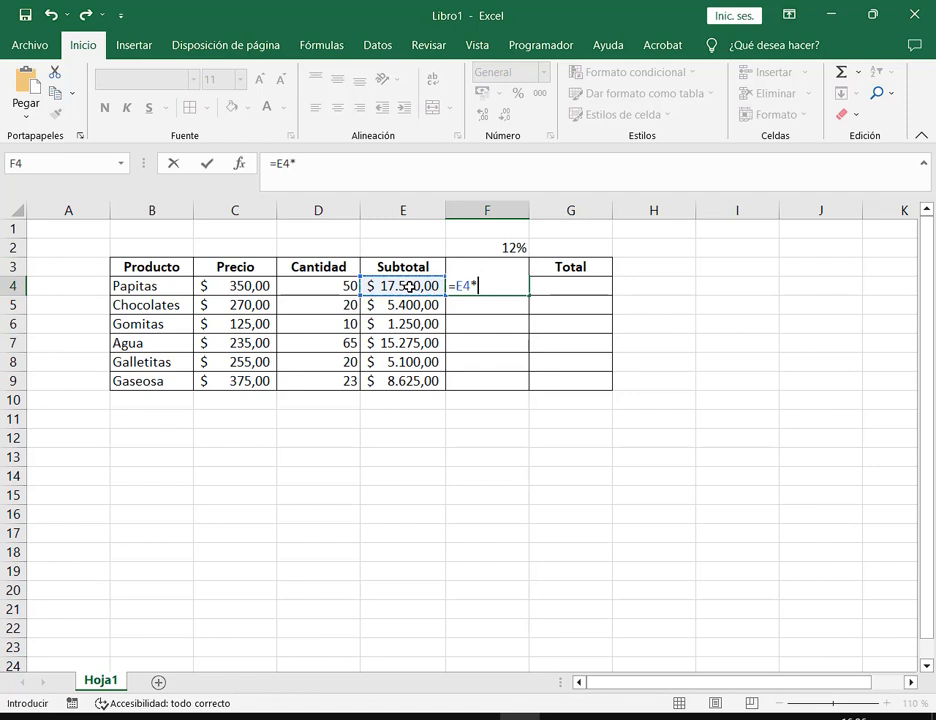
pyautogui.click(514, 247)
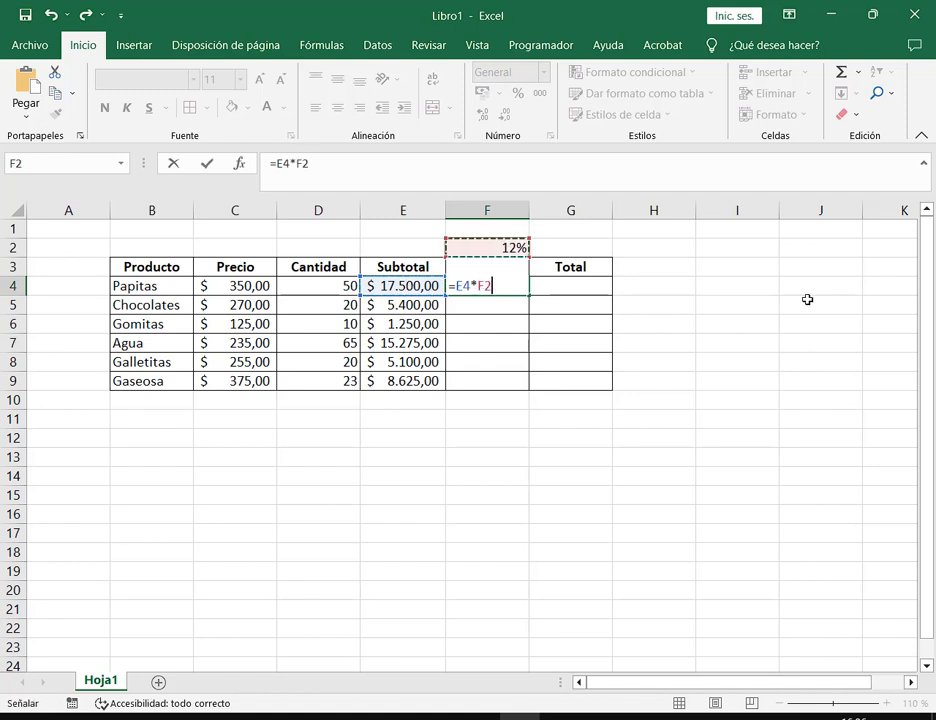
pyautogui.press('F4')
pyautogui.press('Return')
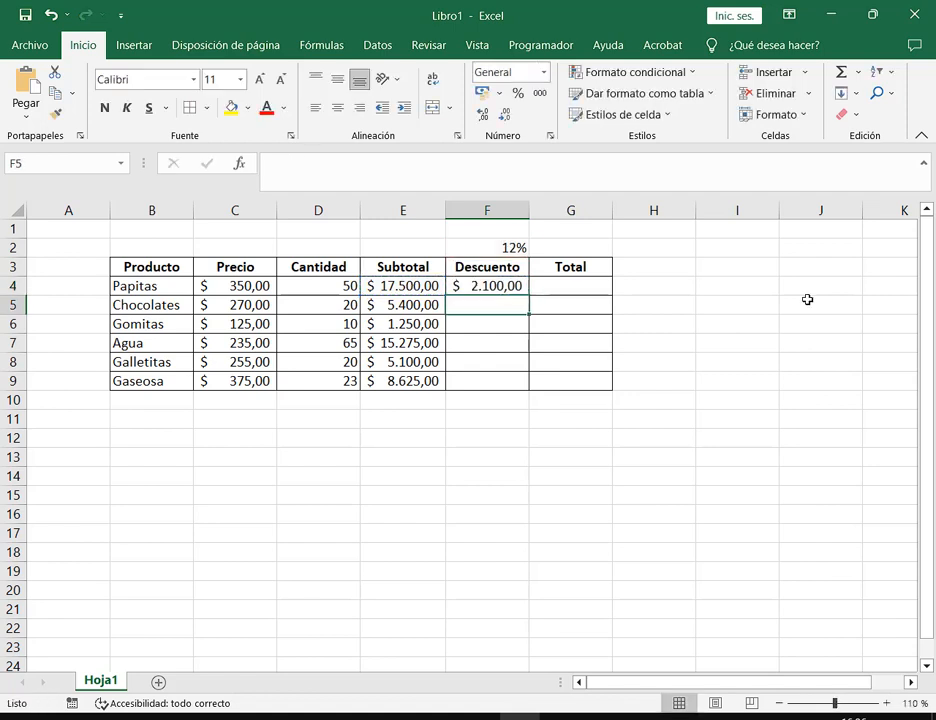
# Make row 4 slightly taller.
pyautogui.click(560, 289)
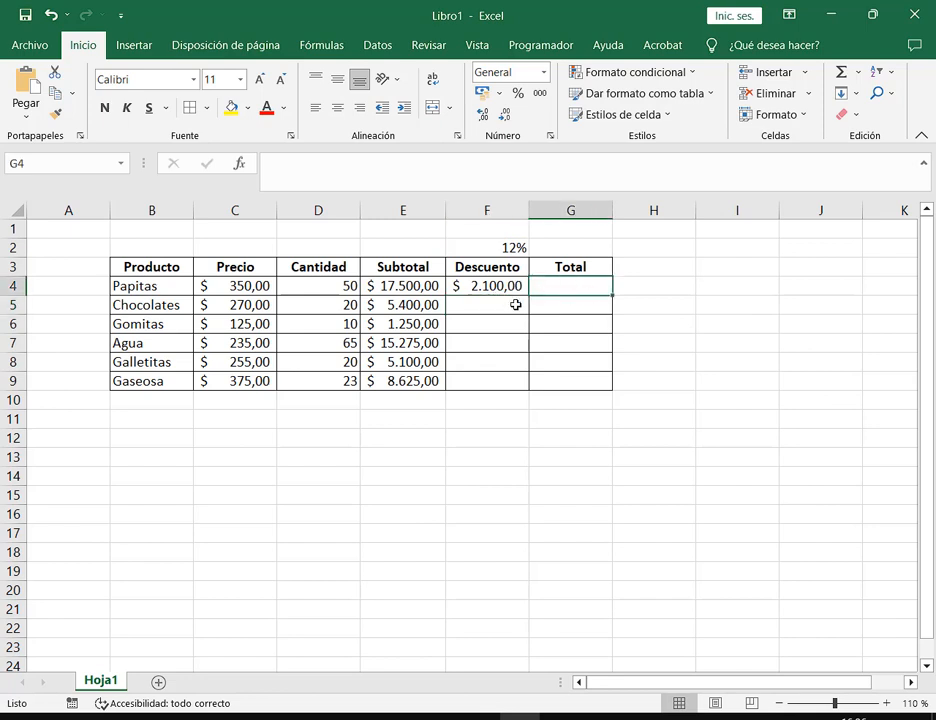
pyautogui.click(487, 250)
pyautogui.click(476, 286)
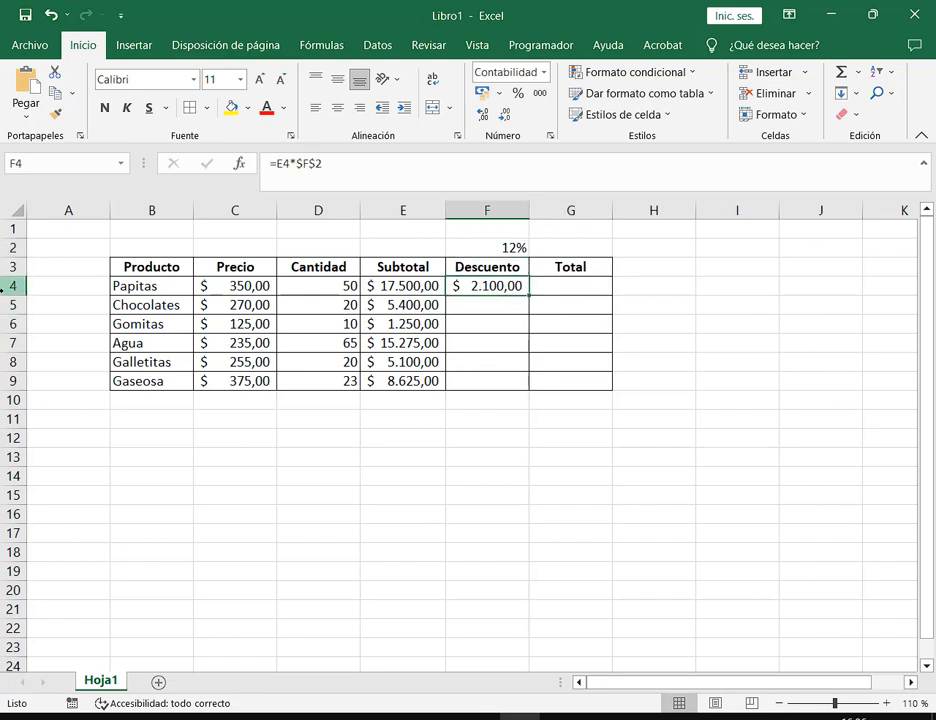
pyautogui.moveTo(4, 295); pyautogui.dragTo(5, 299)
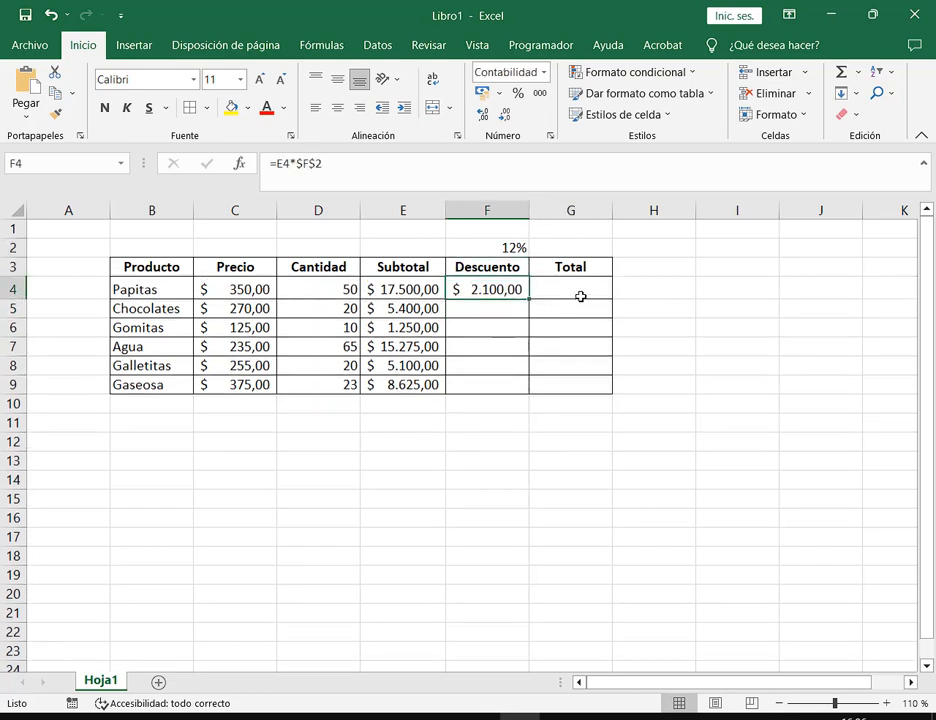
# Clear the discount formula in F4 and the 12% rate in F2.
pyautogui.click(580, 296)
pyautogui.click(516, 247)
pyautogui.click(515, 292)
pyautogui.press('Delete')
pyautogui.click(514, 249)
pyautogui.press('Delete')
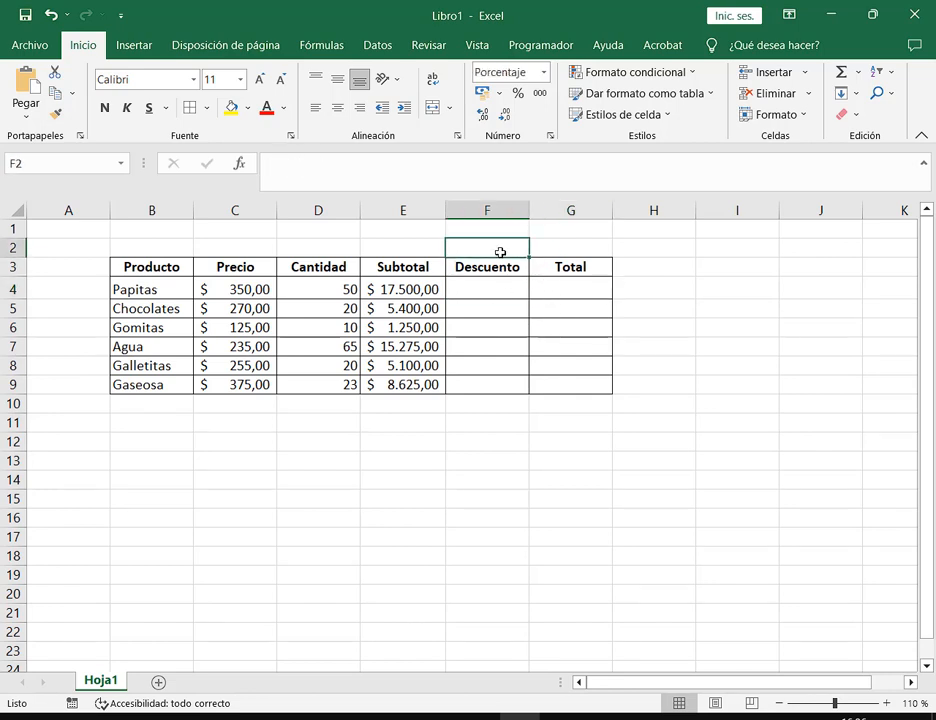
# Insert a new column before Descuento and enter the header "Metodo de pago" in F3.
pyautogui.rightClick(491, 209)
pyautogui.click(556, 380)
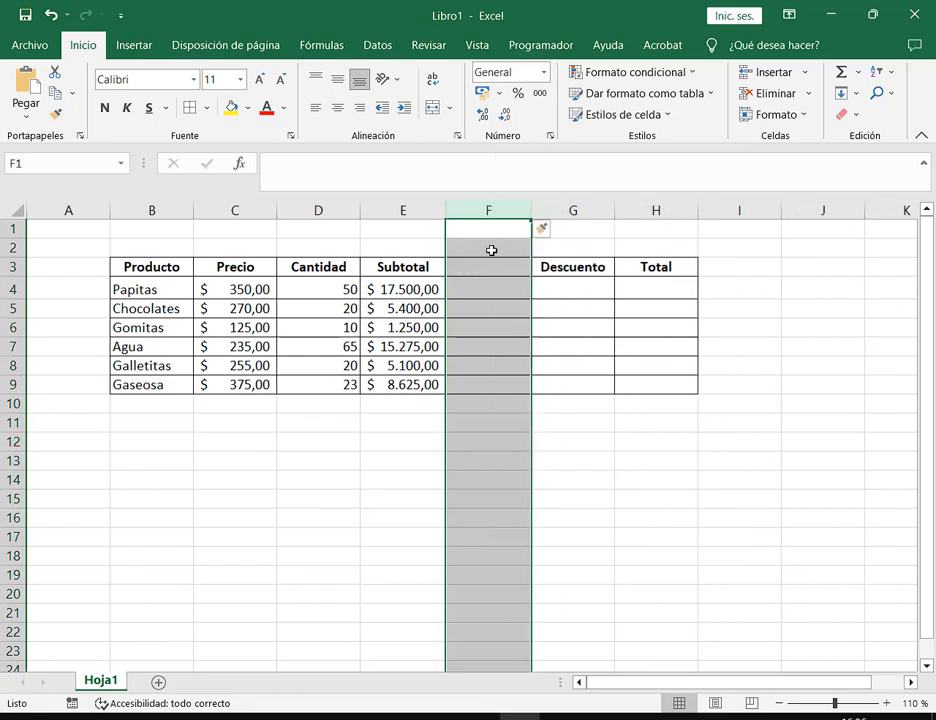
pyautogui.click(498, 264)
pyautogui.write('M')
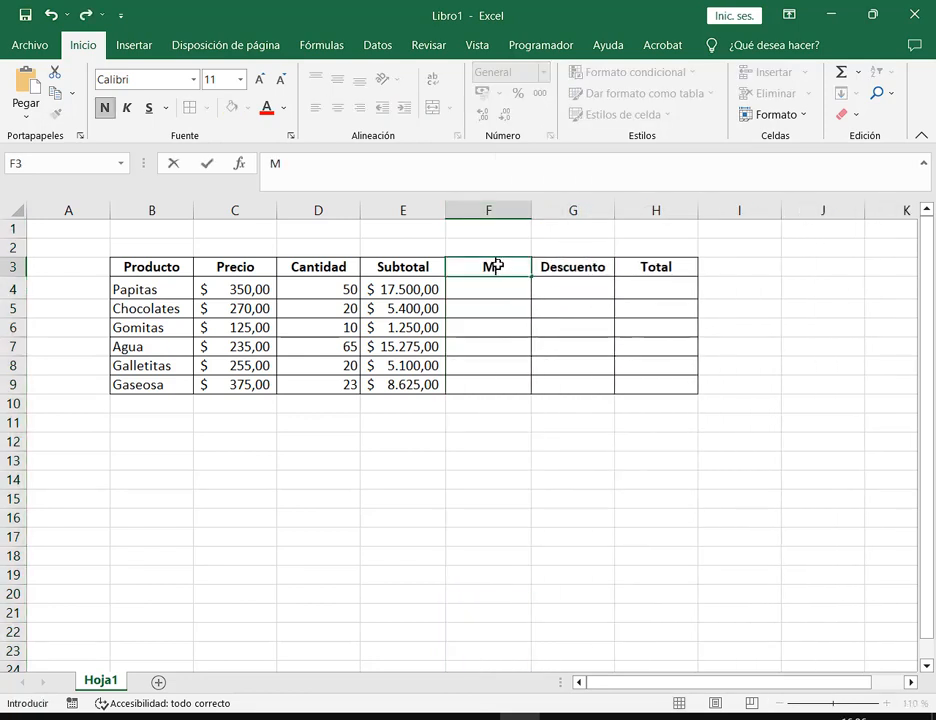
pyautogui.write('etodo de pago')
pyautogui.press('Return')
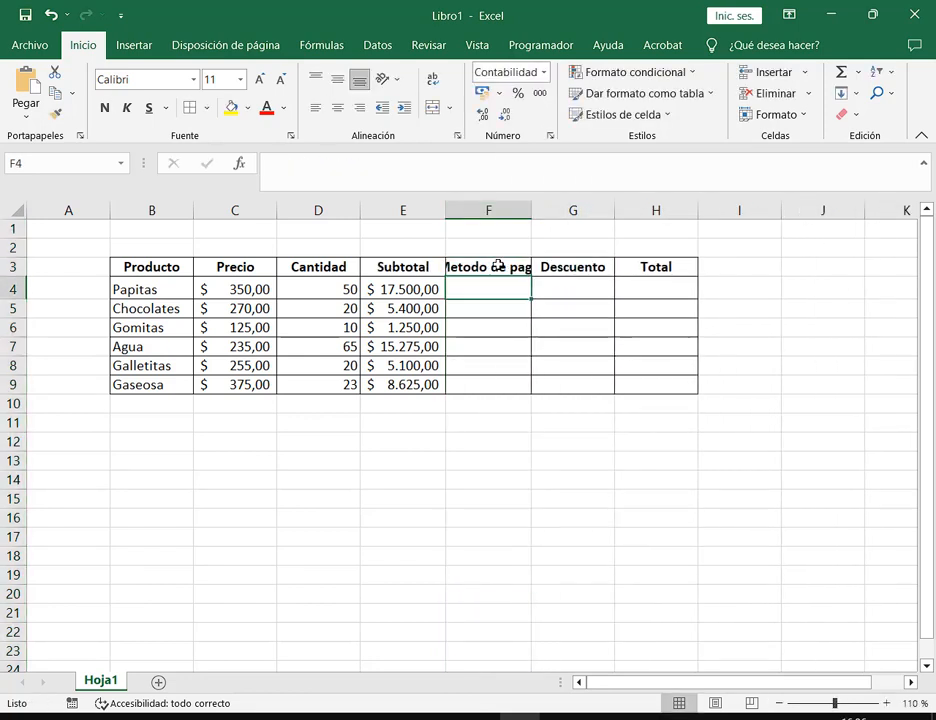
# Wrap the text of the Metodo de pago header and vertically middle-align the header row B3:H3.
pyautogui.click(498, 266)
pyautogui.click(433, 79)
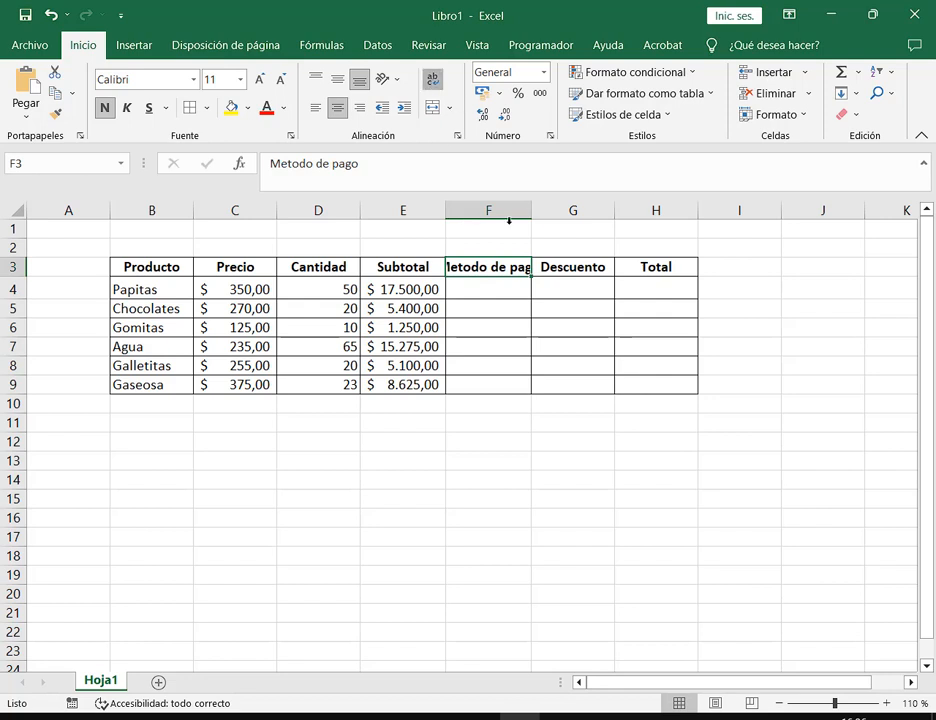
pyautogui.click(583, 250)
pyautogui.moveTo(664, 276); pyautogui.dragTo(393, 272)
pyautogui.moveTo(141, 281); pyautogui.dragTo(141, 281)
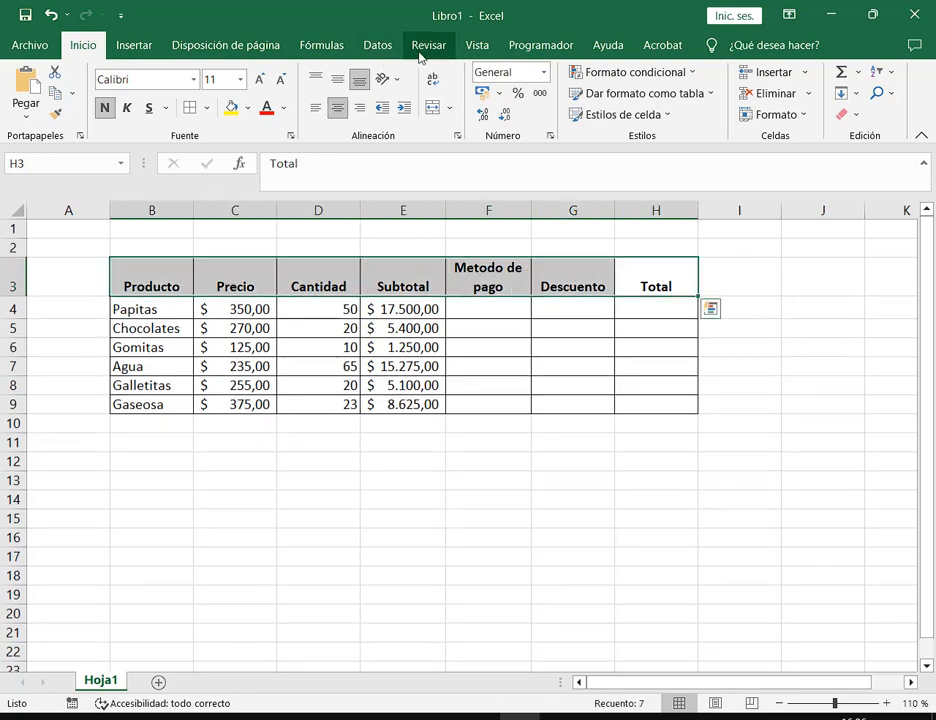
pyautogui.click(337, 78)
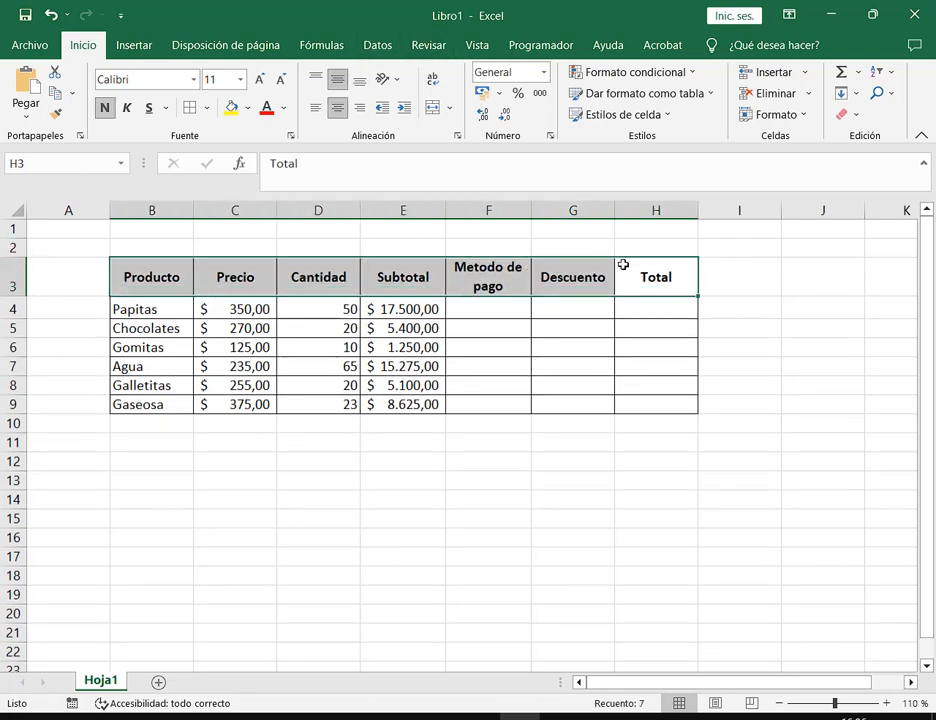
pyautogui.click(572, 248)
# Insert one blank row directly above the table's header row and another one at row 2.
pyautogui.rightClick(10, 285)
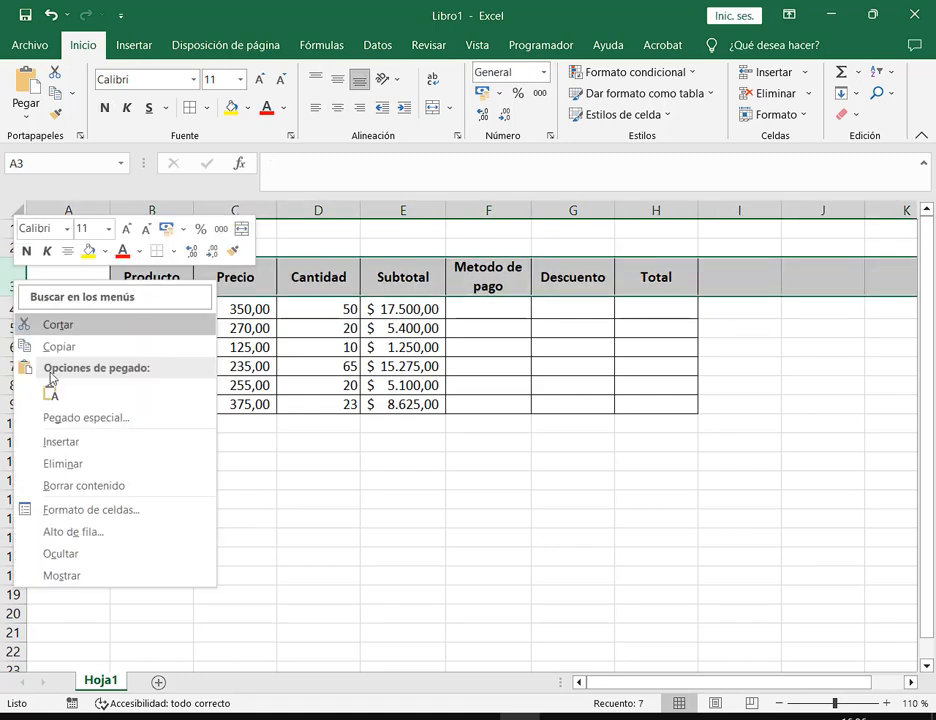
pyautogui.click(75, 443)
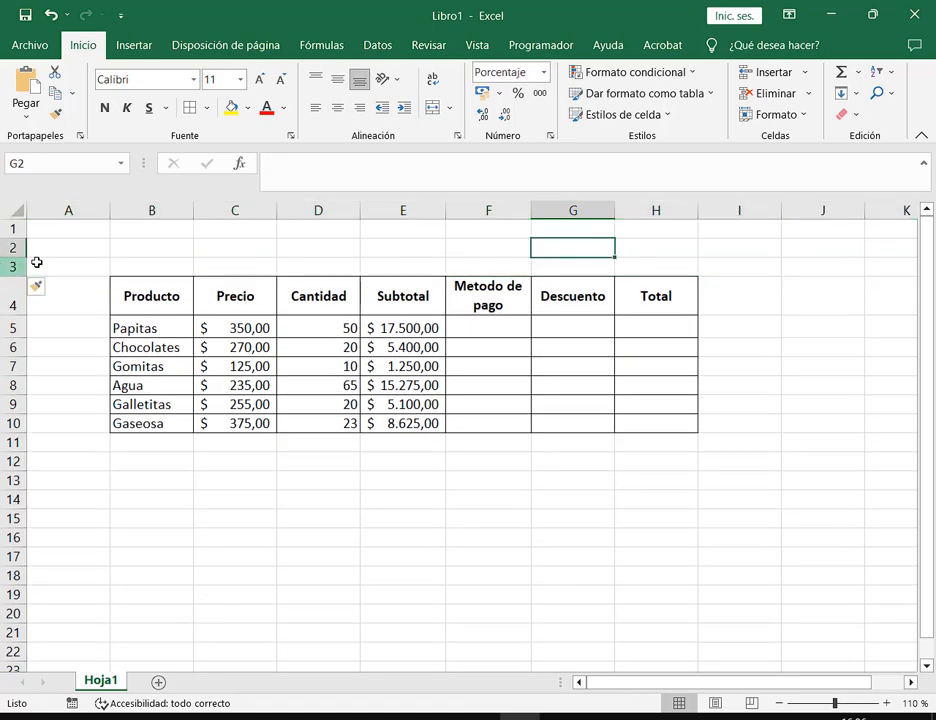
pyautogui.click(185, 229)
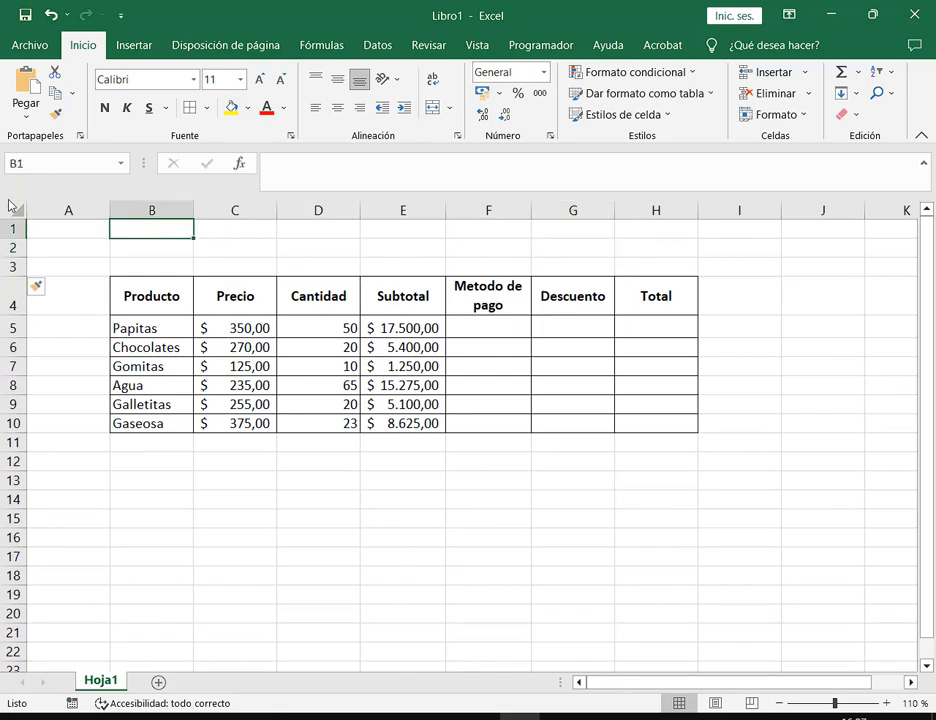
pyautogui.rightClick(16, 248)
pyautogui.click(83, 413)
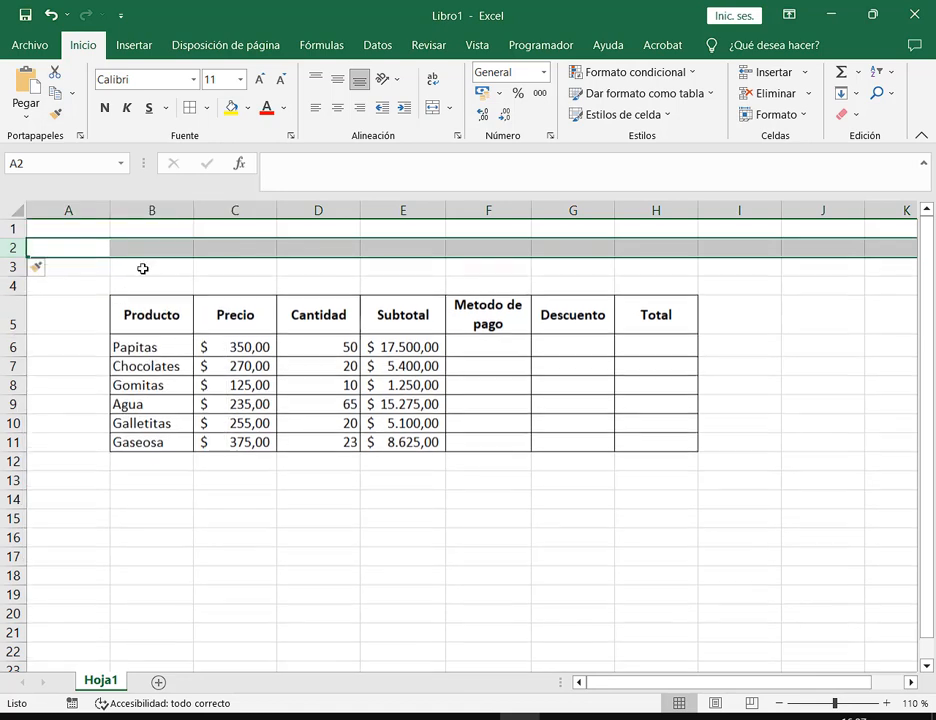
# Enter the title "Metodo de pago" in B1 above the product table.
pyautogui.click(165, 244)
pyautogui.click(169, 227)
pyautogui.write('Me')
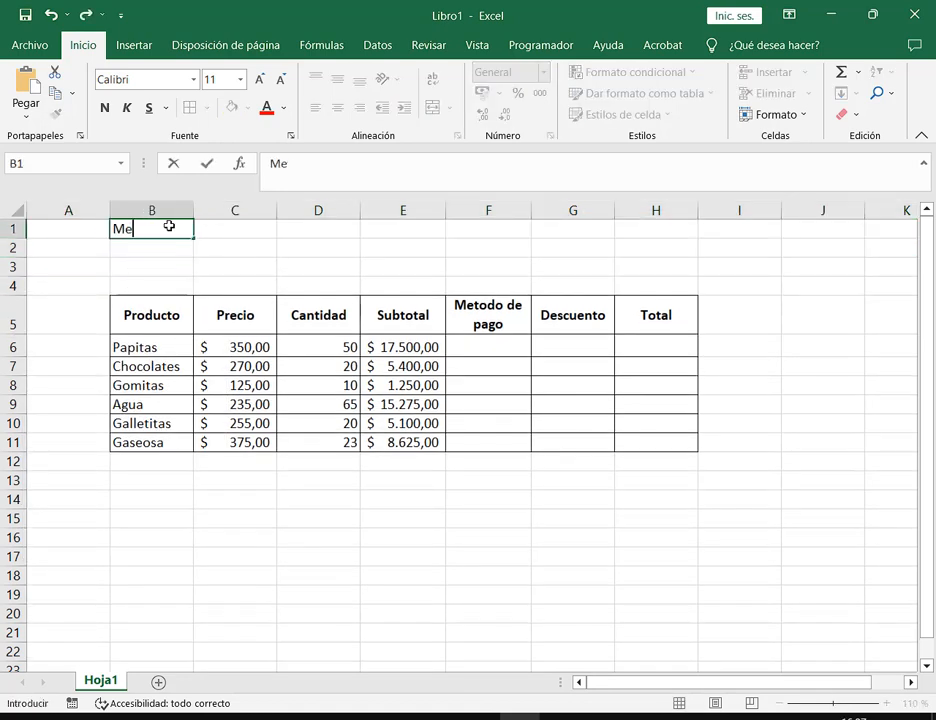
pyautogui.write('todo de pago')
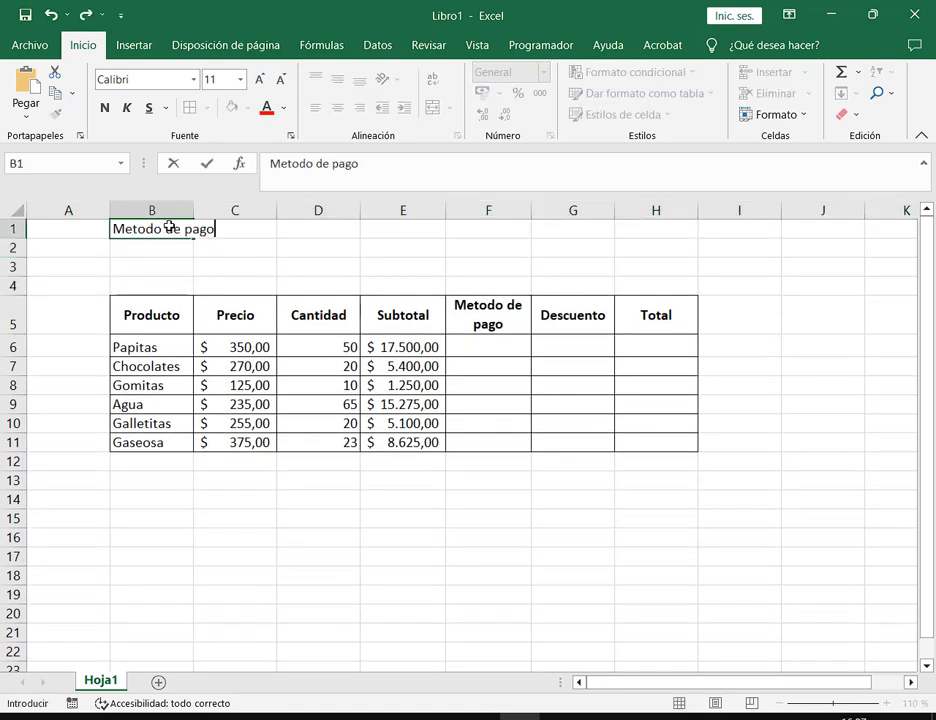
pyautogui.press('Return')
# List the payment methods and their discount rates in B2:C3: Efectivo with 12% and Tarjeta with 8%.
pyautogui.write('Efect')
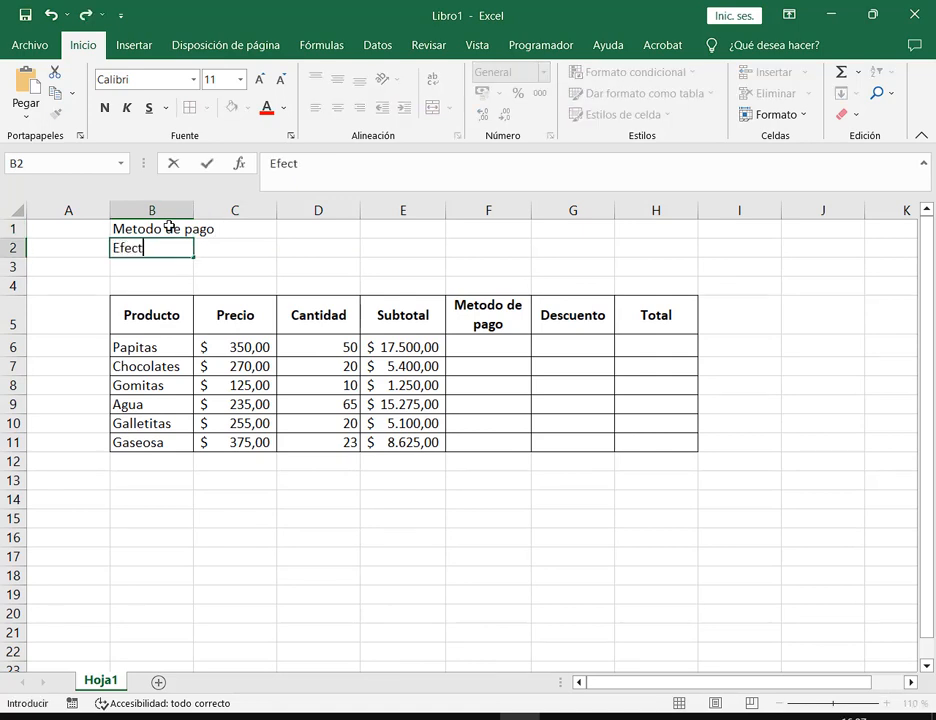
pyautogui.write('ivo')
pyautogui.press('Tab')
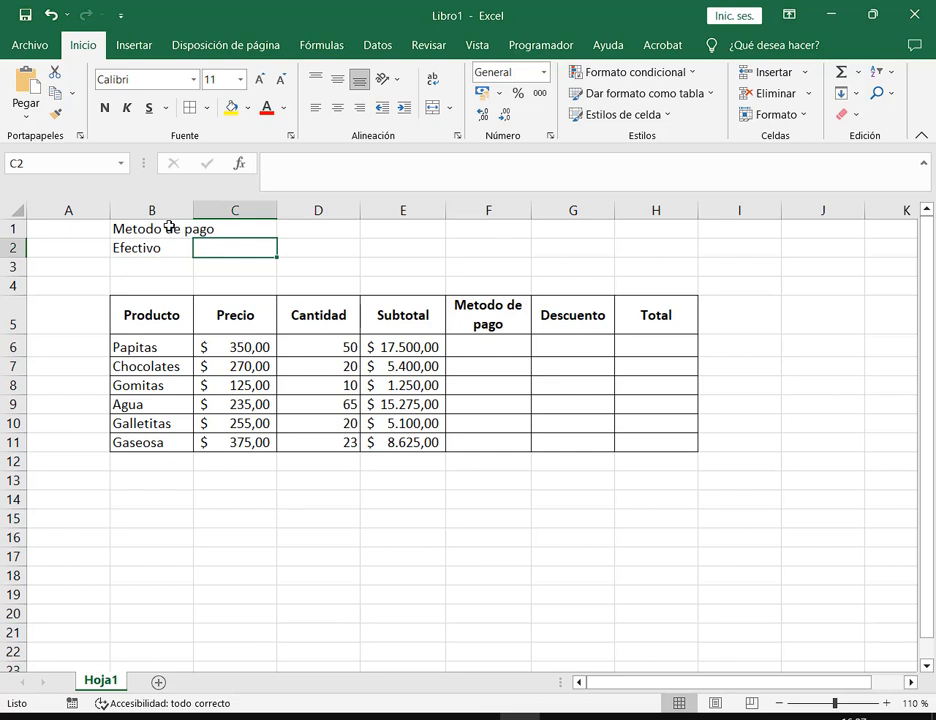
pyautogui.write('12')
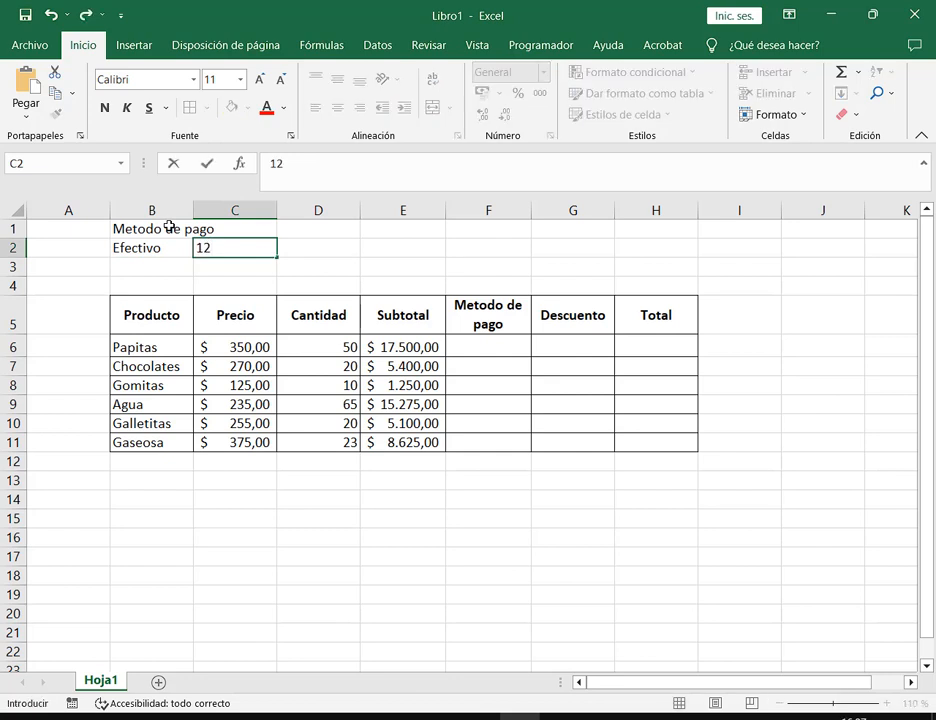
pyautogui.write('%')
pyautogui.press('Return')
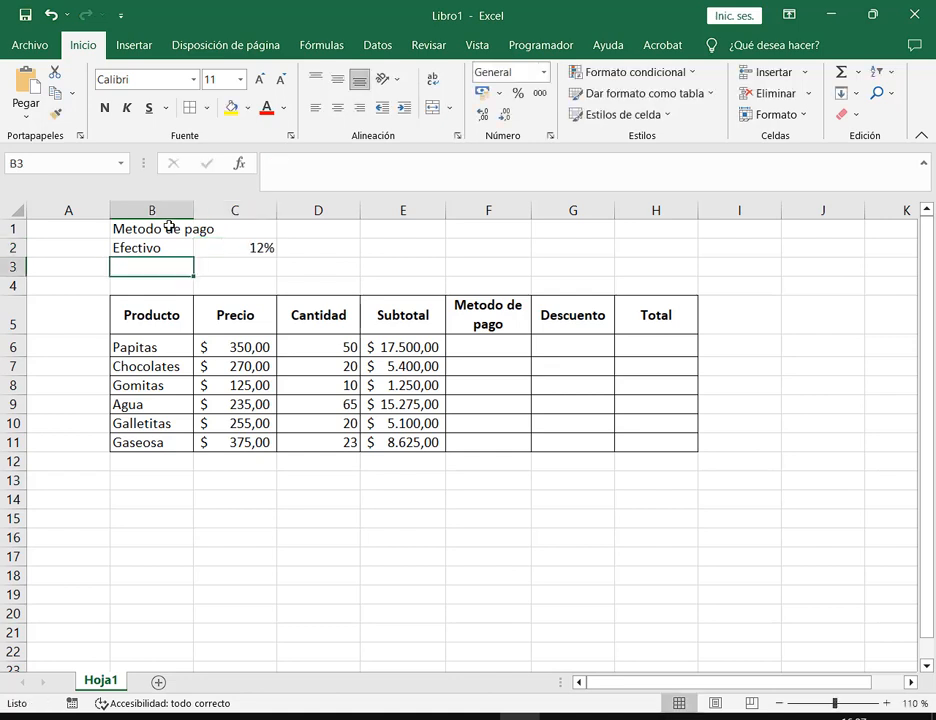
pyautogui.write('Tarjeta')
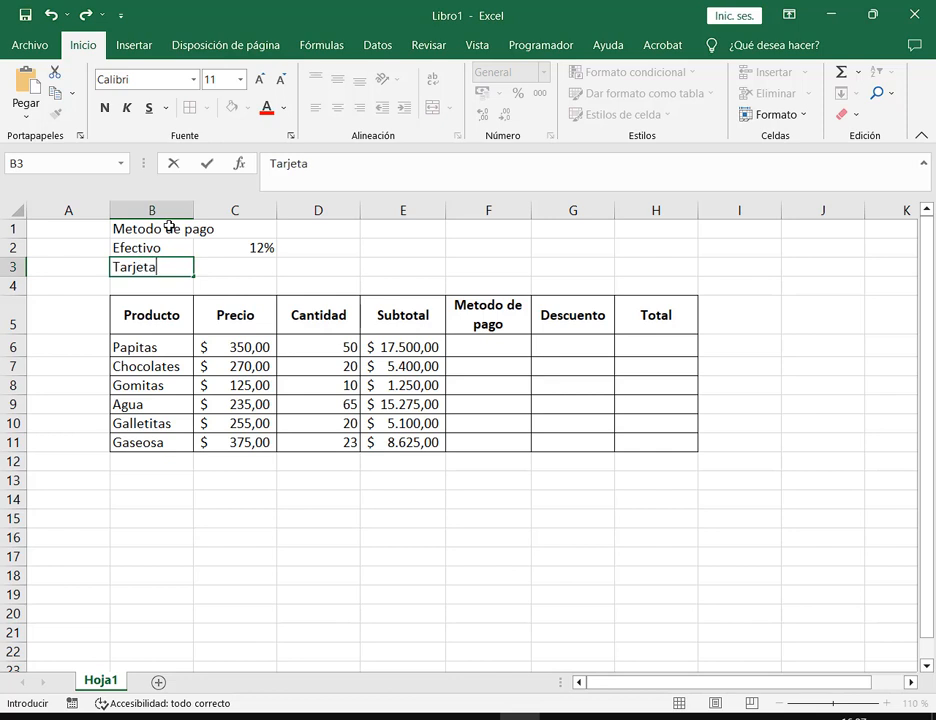
pyautogui.press('Tab')
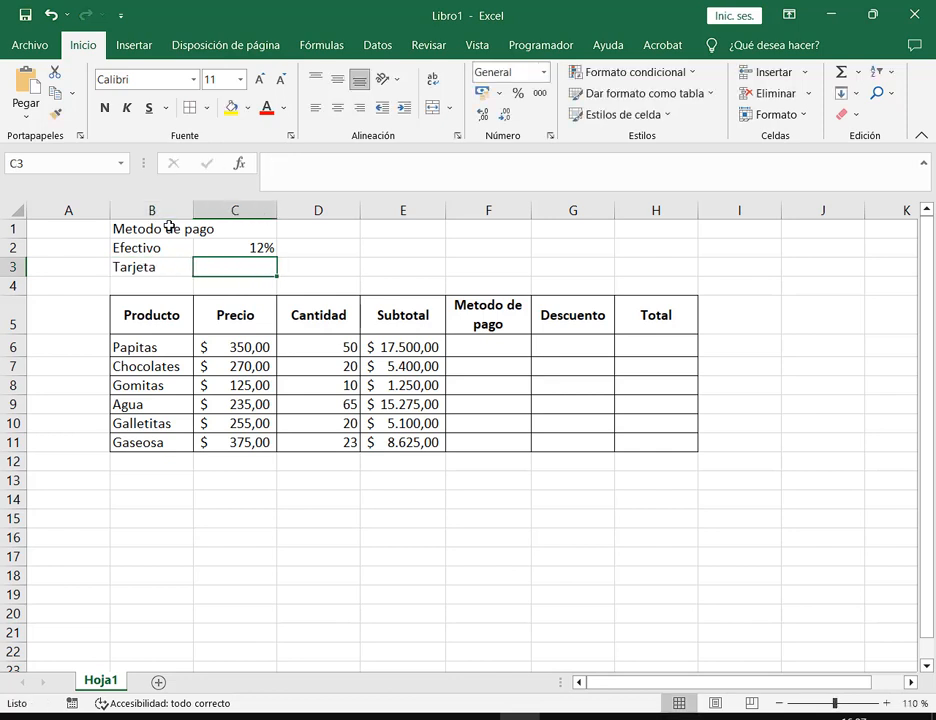
pyautogui.write('8')
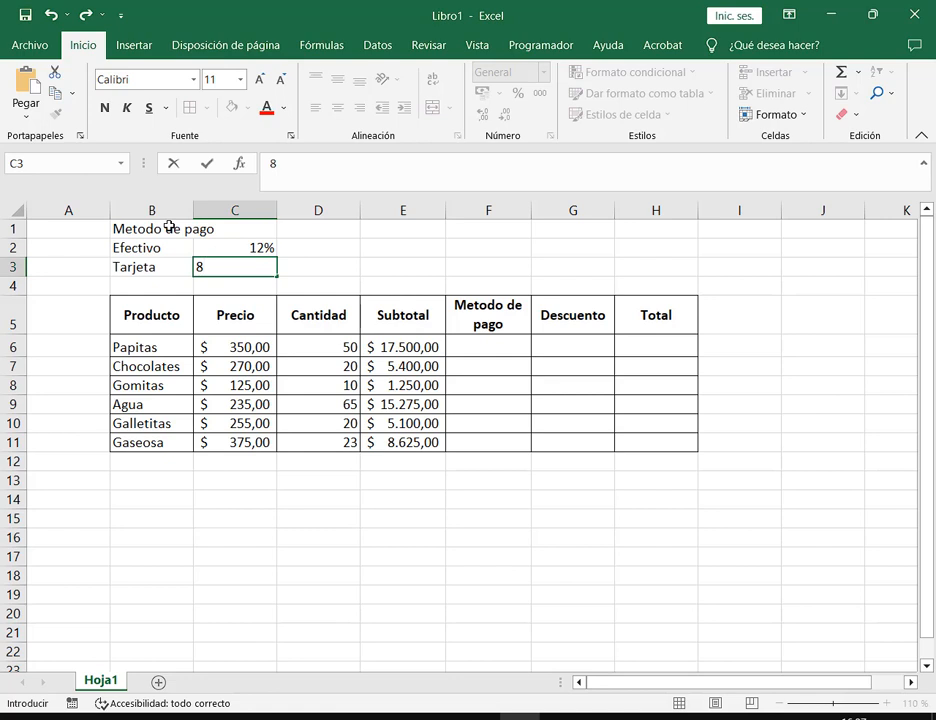
pyautogui.press('Return')
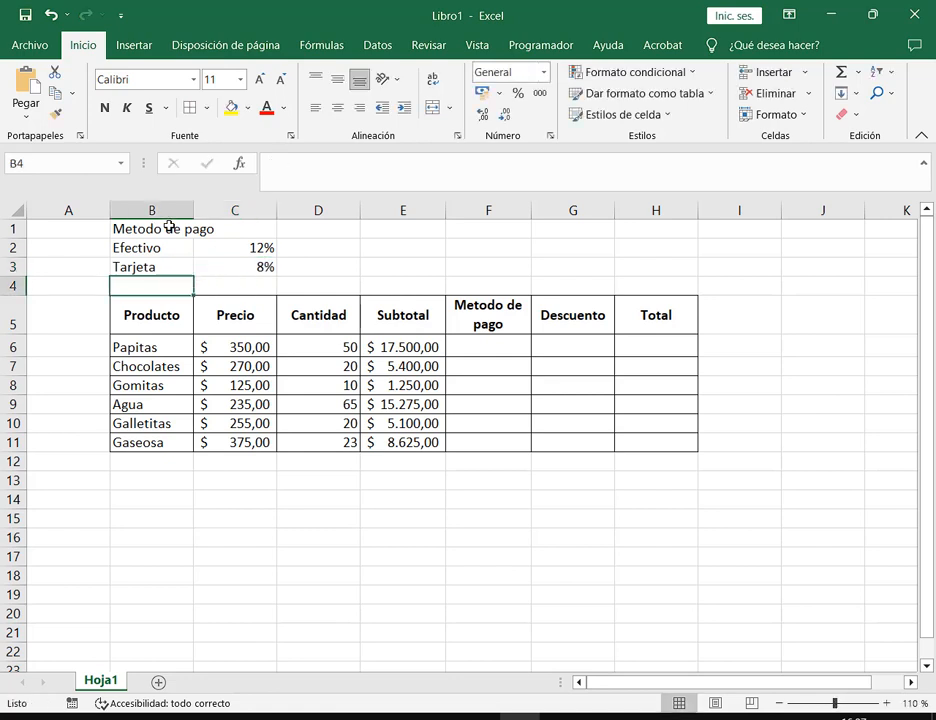
# Add all borders to the payment method table B1:C3 and merge and center its title across B1:C1.
pyautogui.click(178, 237)
pyautogui.moveTo(178, 239); pyautogui.dragTo(203, 230)
pyautogui.click(189, 108)
pyautogui.click(428, 113)
pyautogui.click(430, 250)
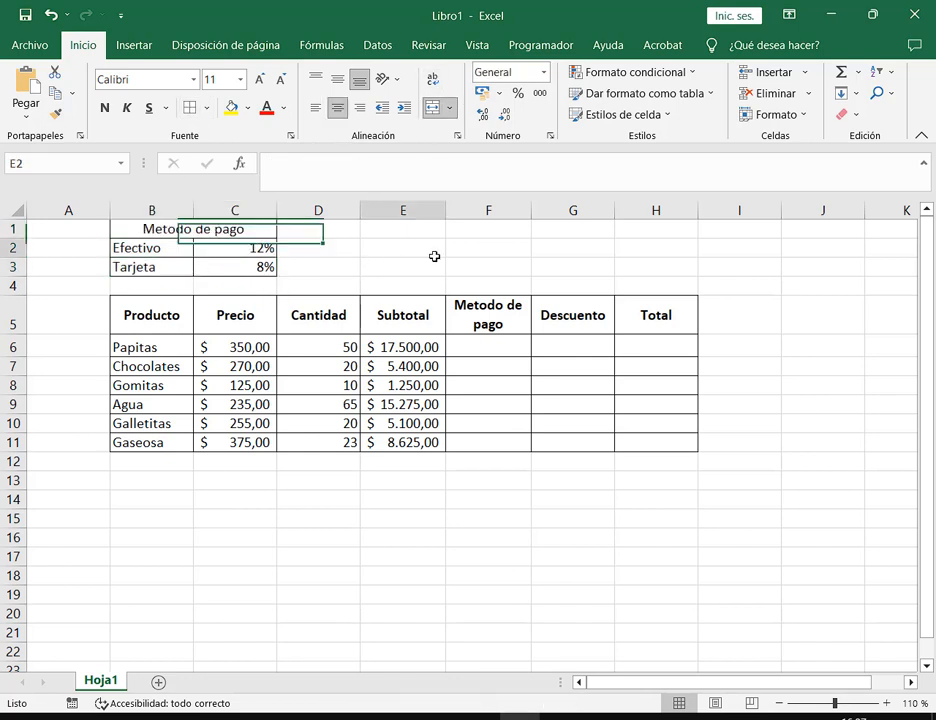
pyautogui.click(570, 345)
pyautogui.click(760, 266)
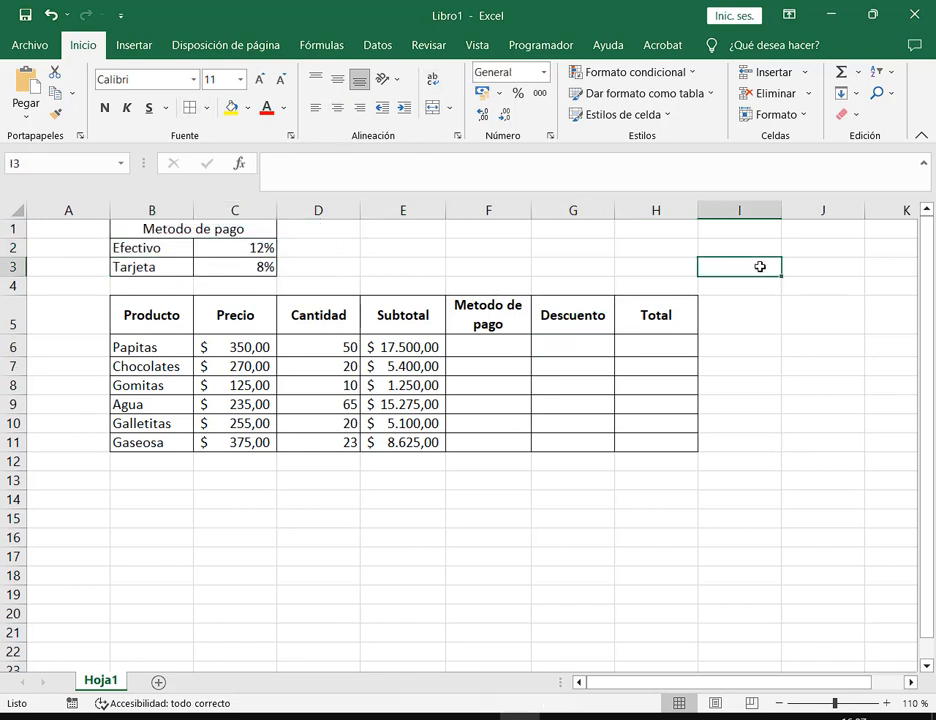
# Enter Efectivo in F6 and Tarjeta in F7, and fill the alternating pattern down to F11.
pyautogui.click(487, 346)
pyautogui.write('Efe')
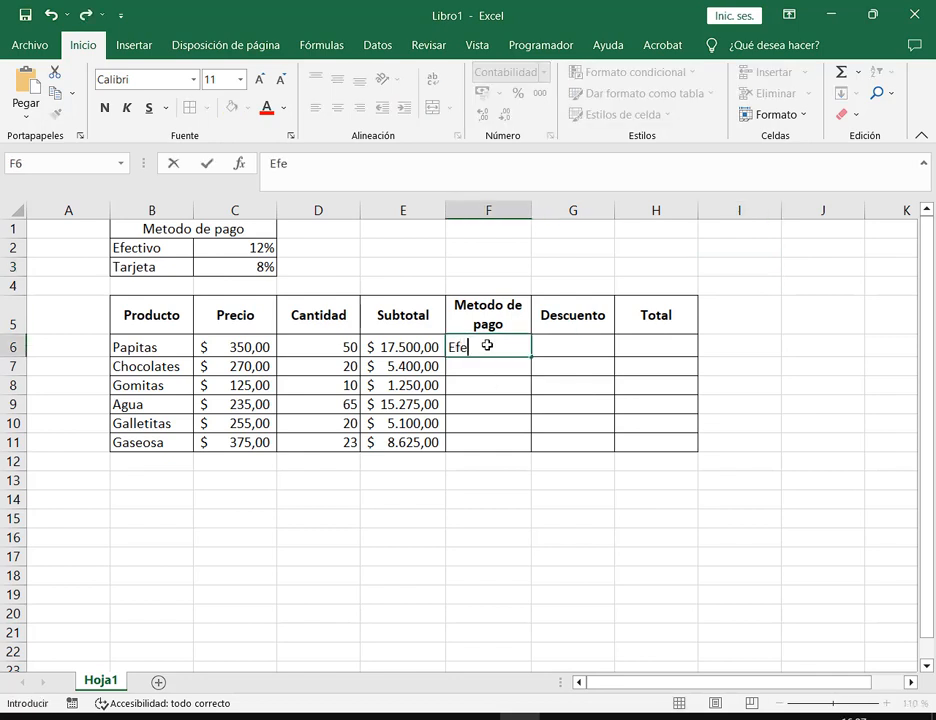
pyautogui.write('ctivo')
pyautogui.press('Return')
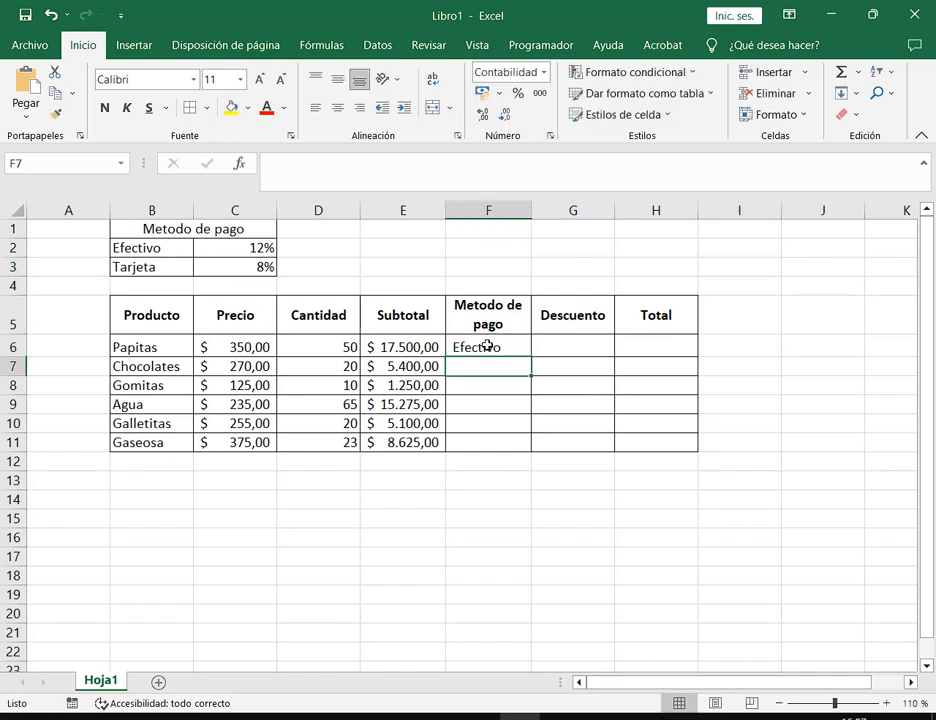
pyautogui.write('Tarjeta')
pyautogui.press('Return')
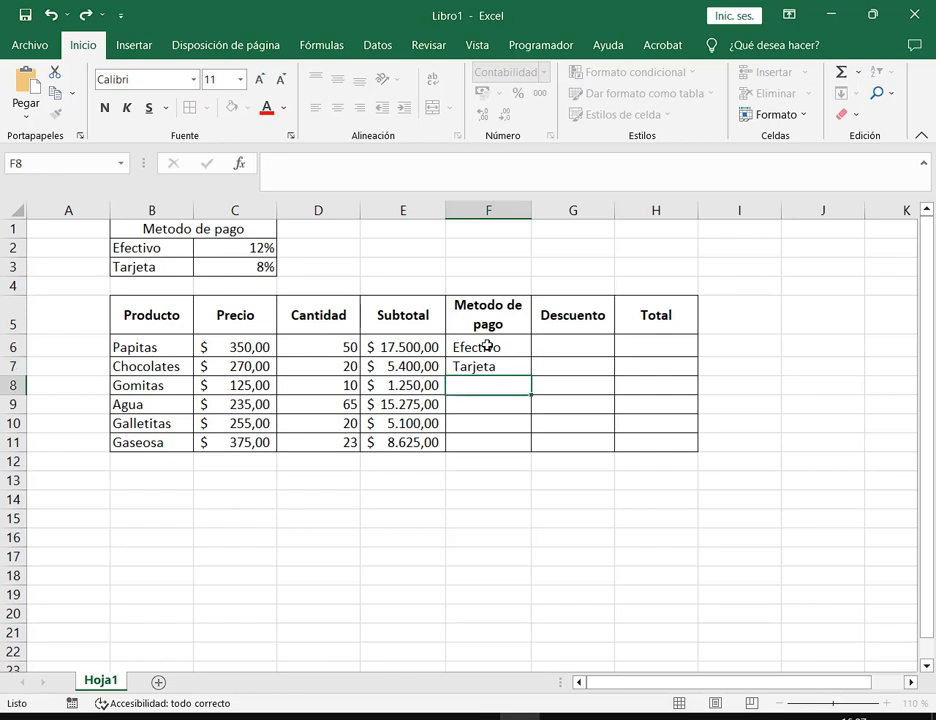
pyautogui.moveTo(500, 347); pyautogui.dragTo(514, 449)
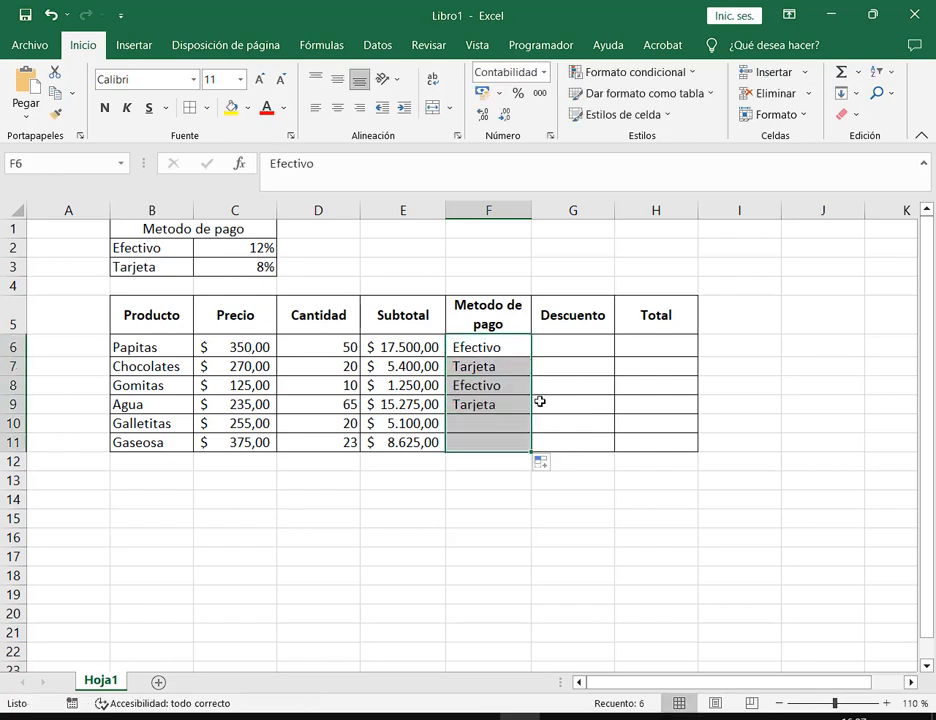
pyautogui.click(573, 347)
pyautogui.click(483, 424)
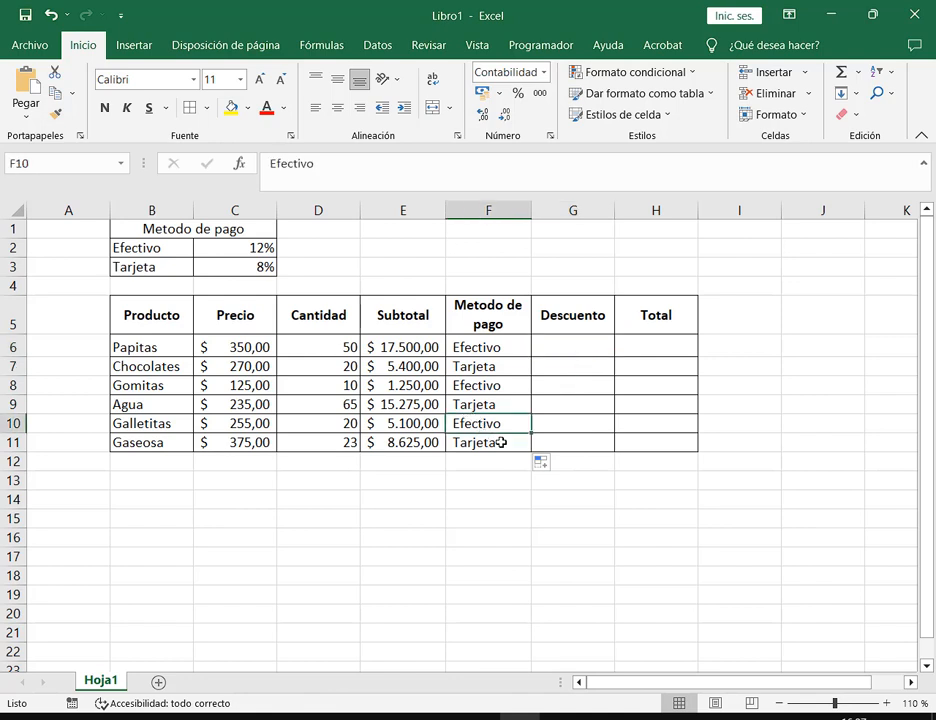
# Change the payment method of Agua in F9 to Efectivo.
pyautogui.click(505, 405)
pyautogui.write('efectivo')
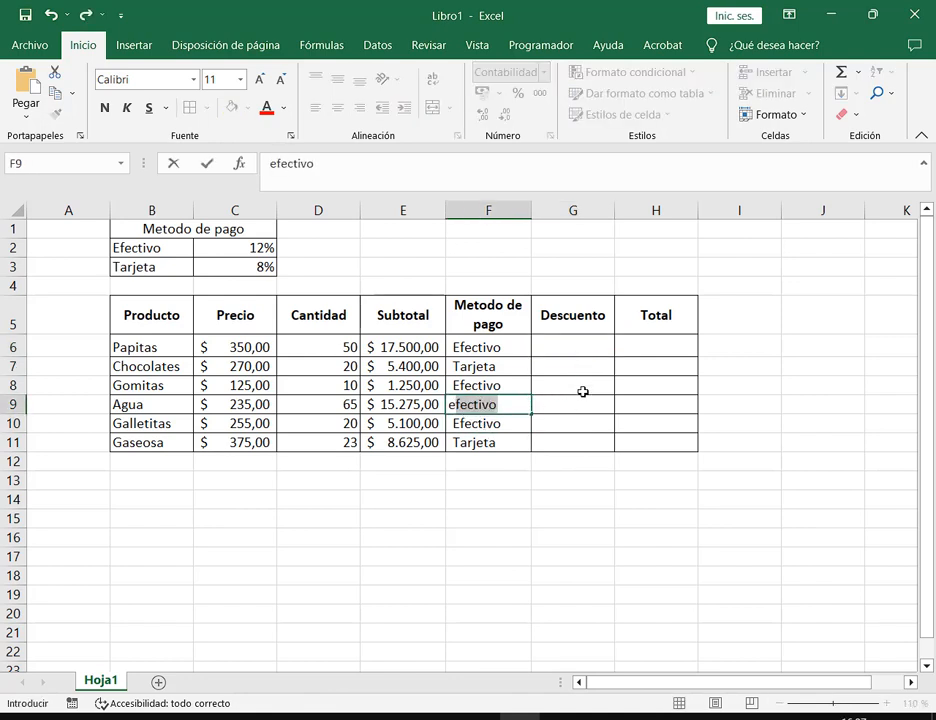
pyautogui.press('Return')
pyautogui.click(561, 341)
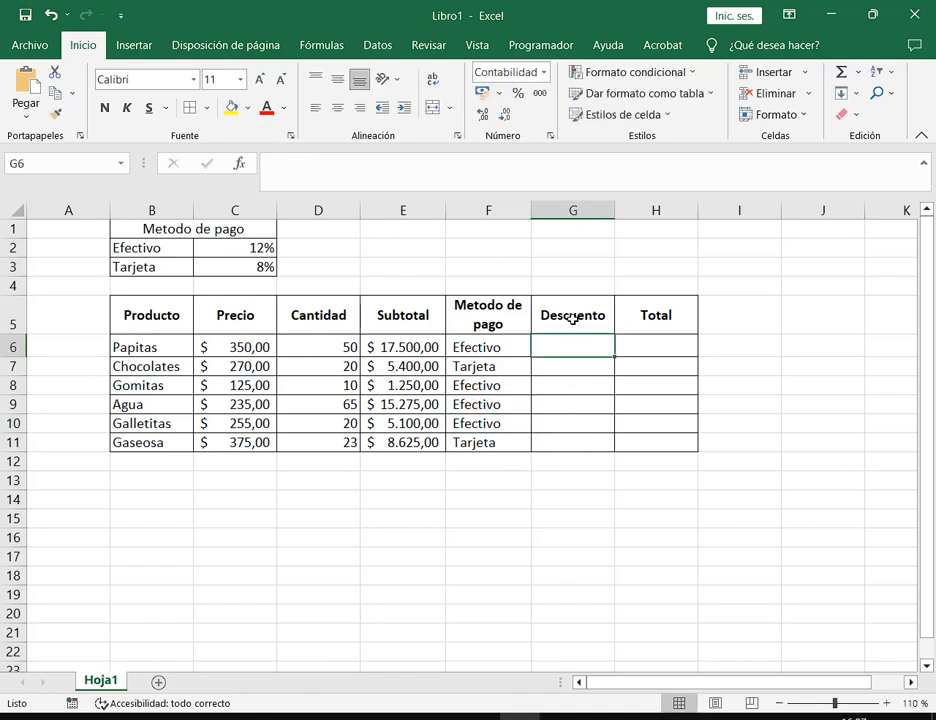
pyautogui.moveTo(160, 349); pyautogui.dragTo(193, 447)
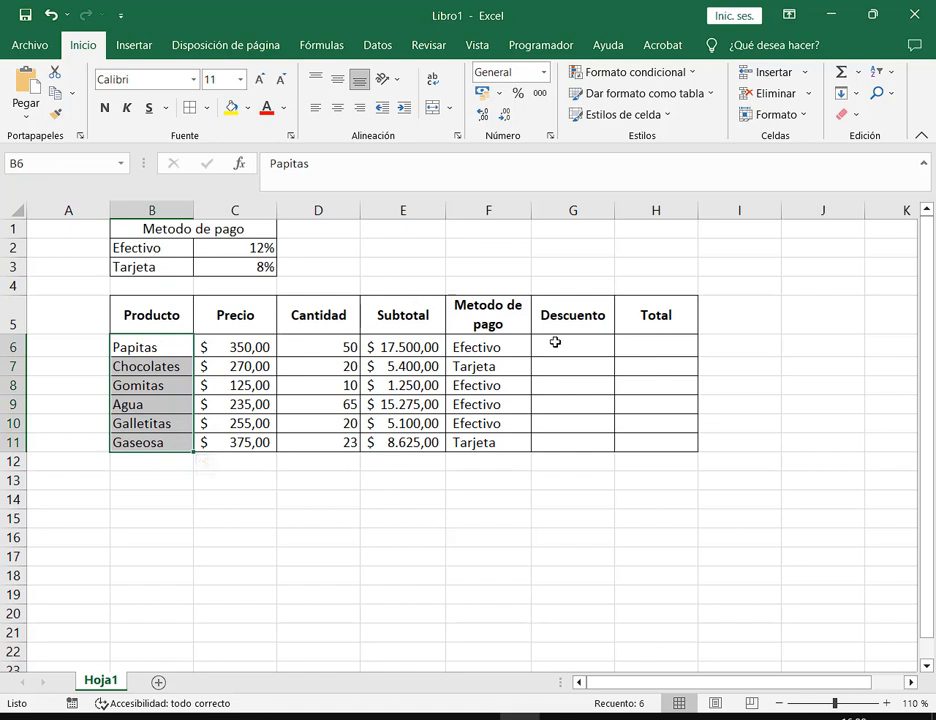
pyautogui.click(590, 347)
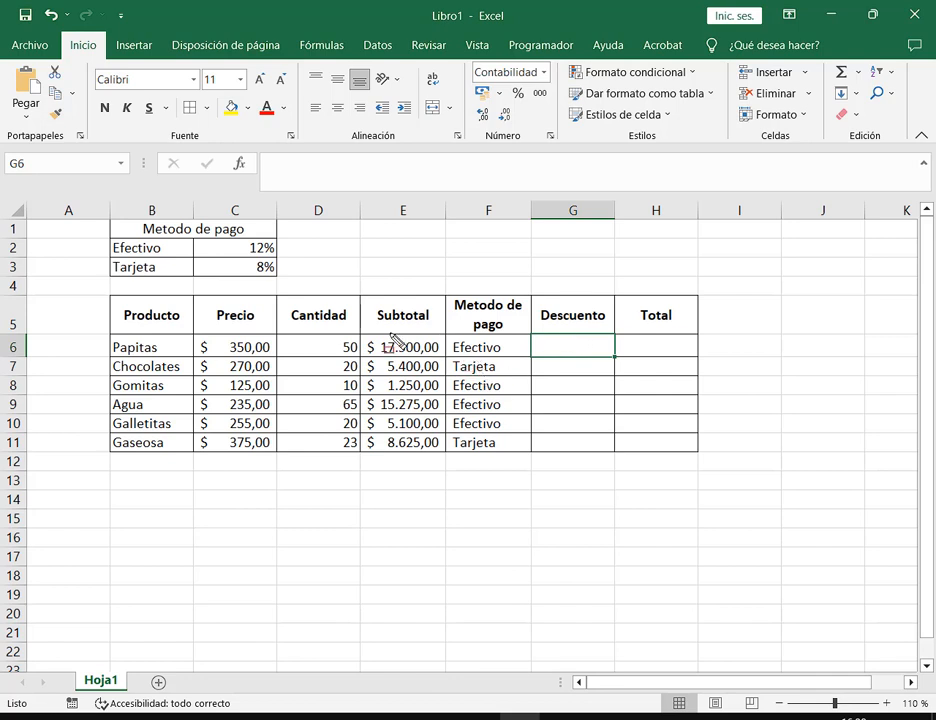
pyautogui.moveTo(449, 337); pyautogui.dragTo(512, 357)
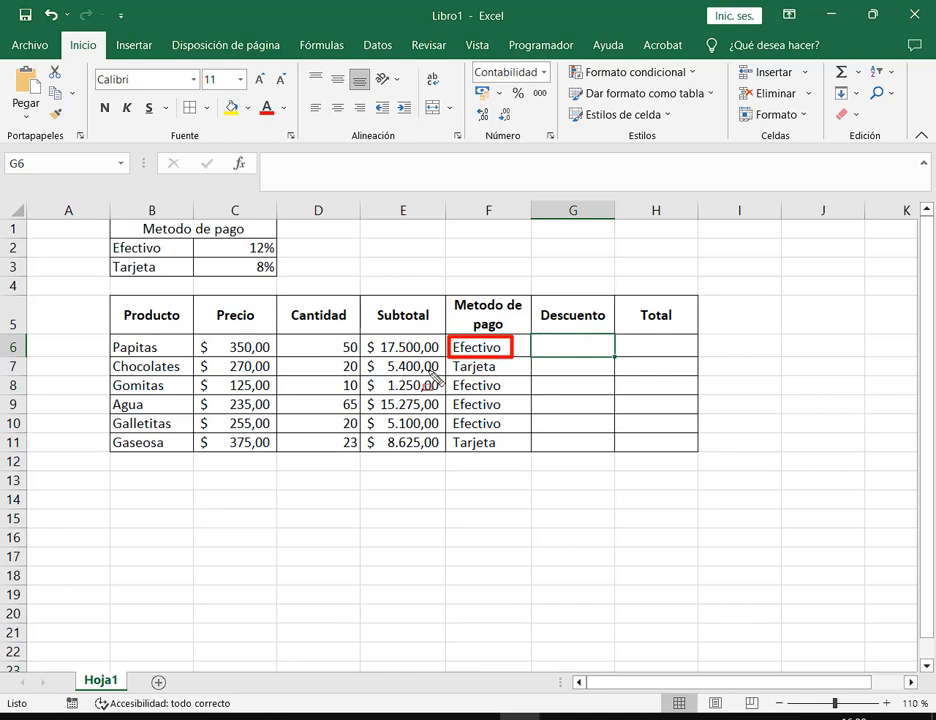
pyautogui.moveTo(466, 262); pyautogui.dragTo(437, 325)
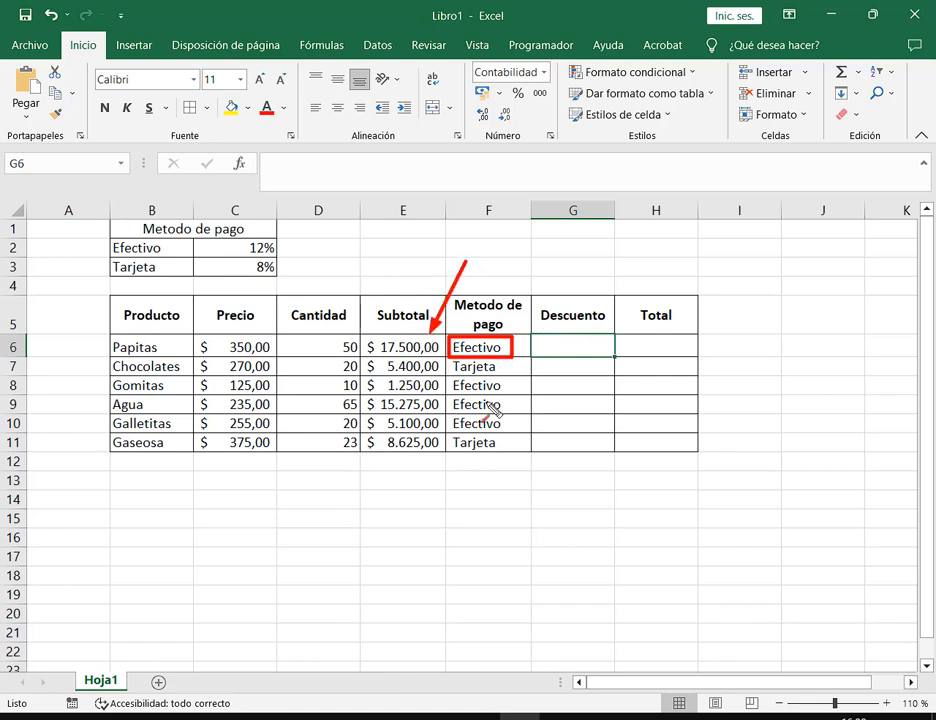
pyautogui.moveTo(362, 230)
pyautogui.mouseDown()
pyautogui.moveTo(313, 254)
pyautogui.moveTo(279, 247)
pyautogui.mouseUp()
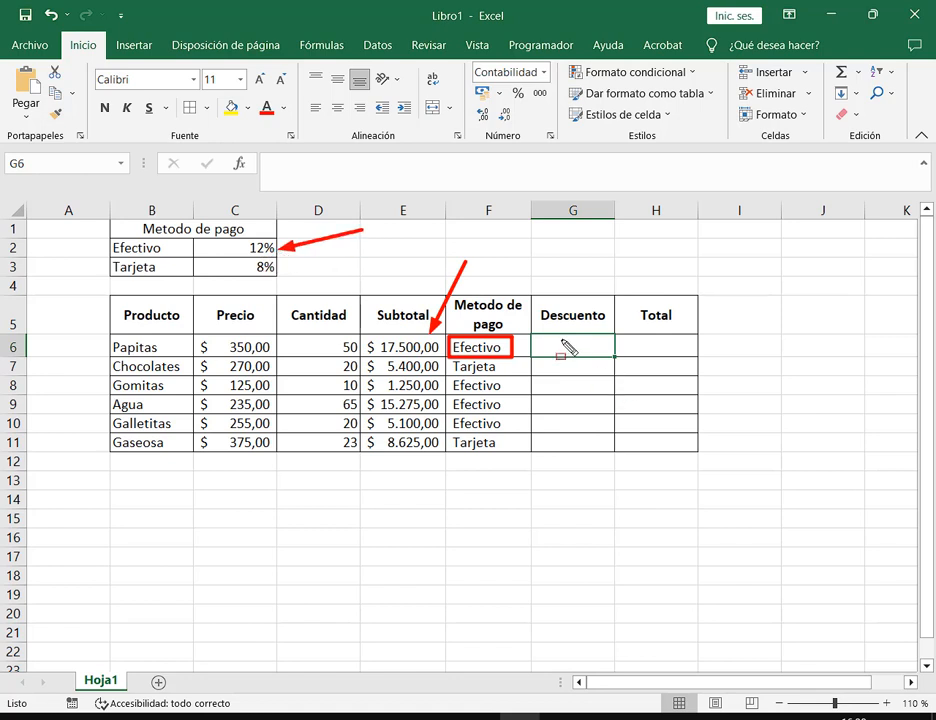
pyautogui.press('Escape')
# Enter the formula =F6*$C$2 in G6 as the Papitas discount.
pyautogui.write('=')
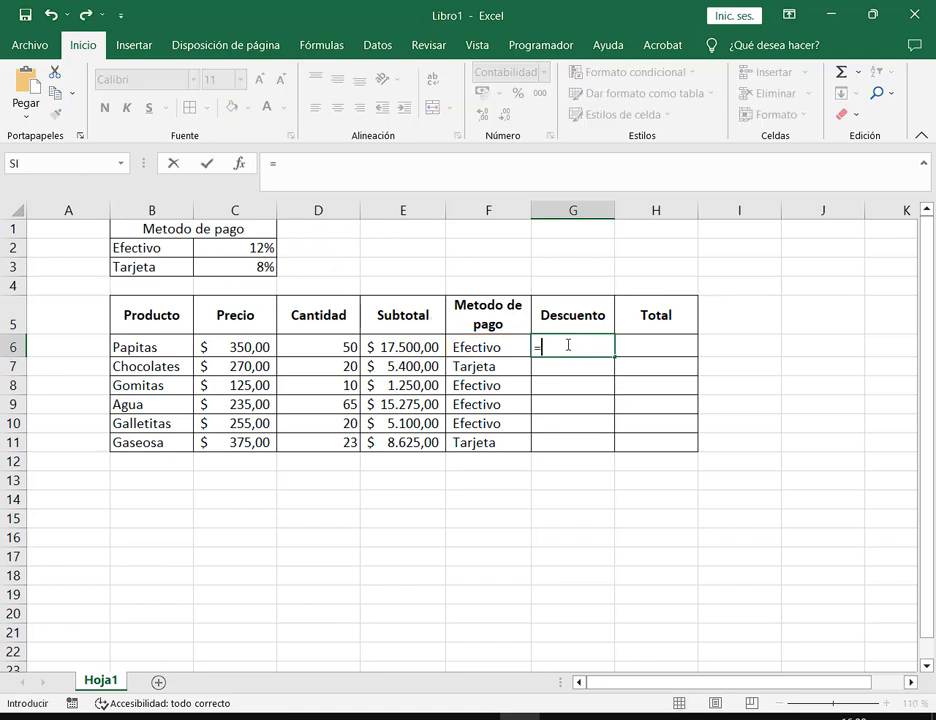
pyautogui.click(512, 345)
pyautogui.write('*')
pyautogui.click(240, 247)
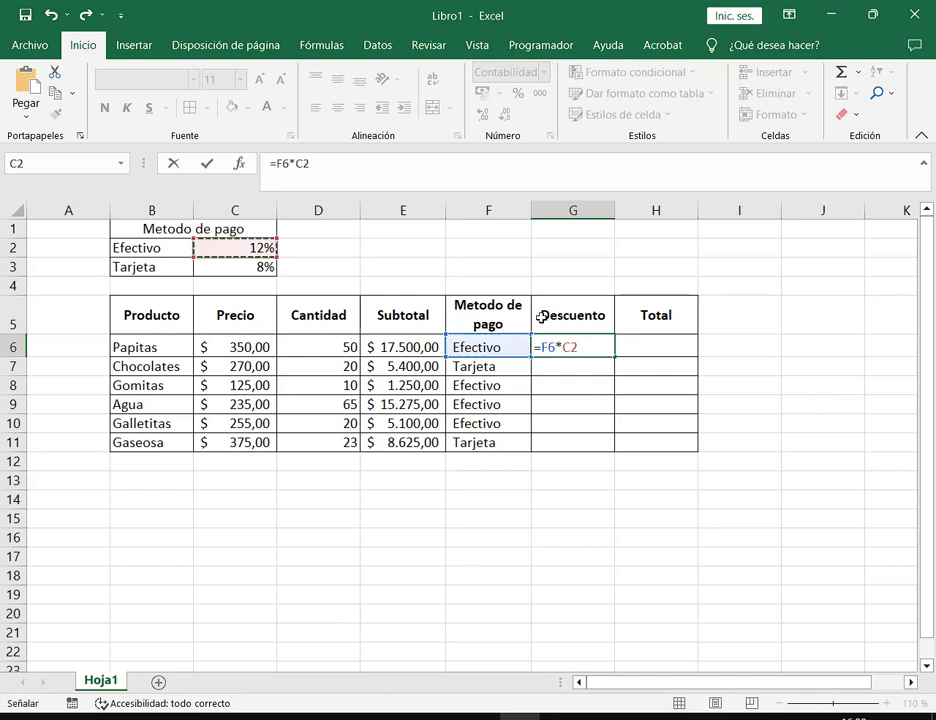
pyautogui.press('F4')
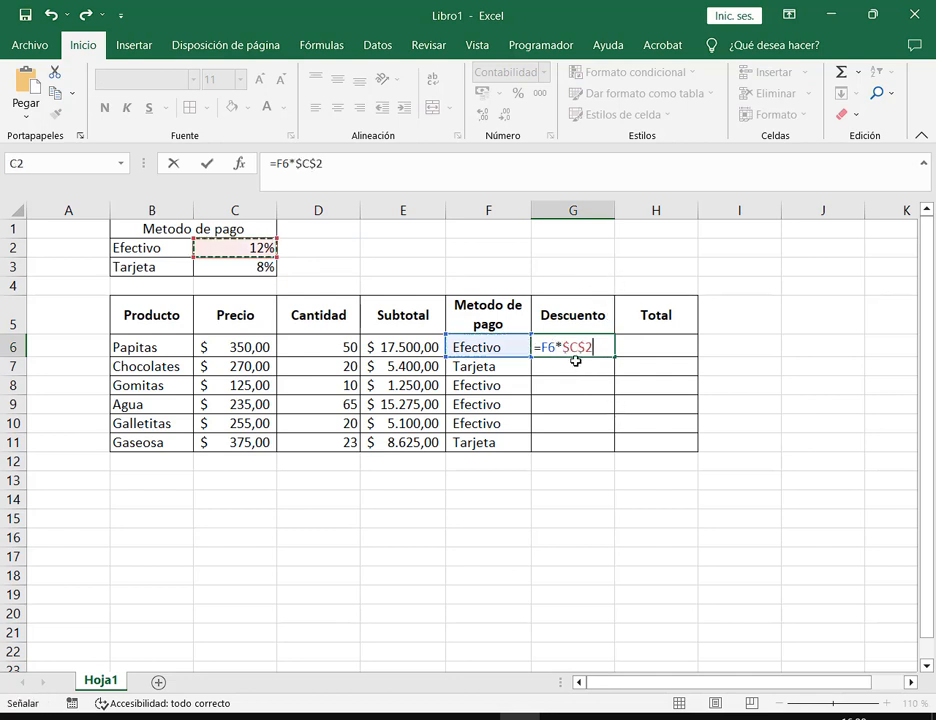
pyautogui.press('Return')
# Correct the Papitas discount formula in G6 to multiply the subtotal instead: =E6*$C$2.
pyautogui.click(578, 345)
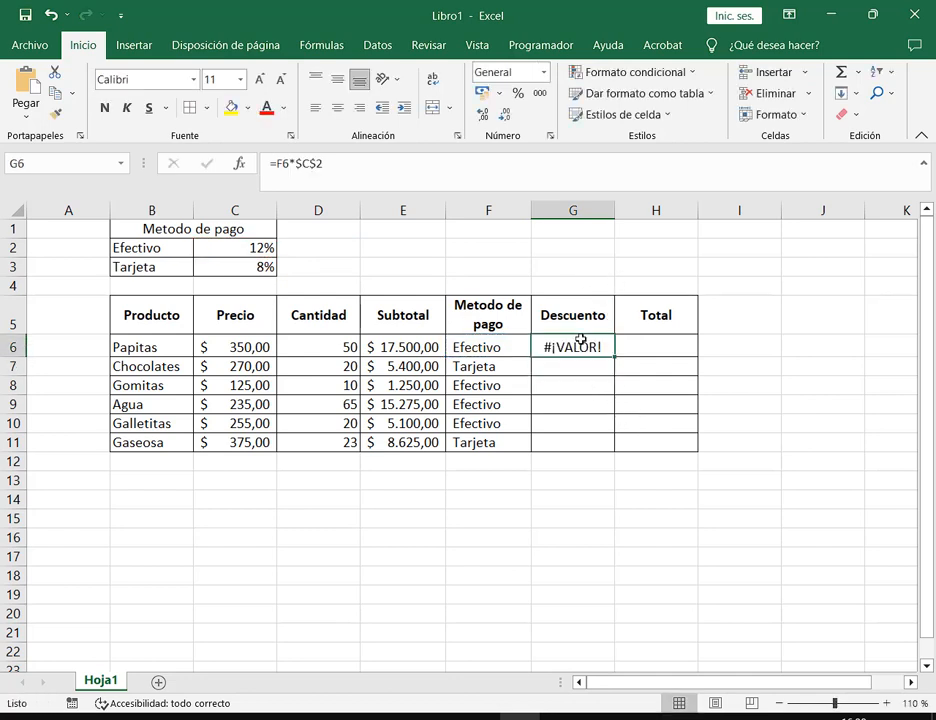
pyautogui.doubleClick(557, 345)
pyautogui.click(551, 347)
pyautogui.press('BackSpace')
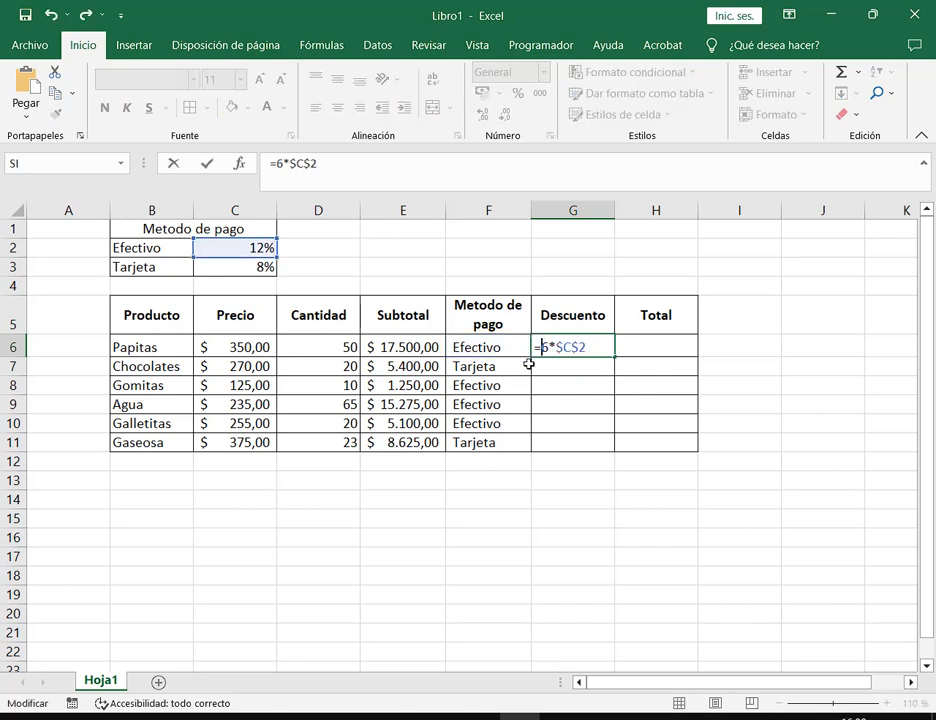
pyautogui.press('Delete')
pyautogui.click(423, 347)
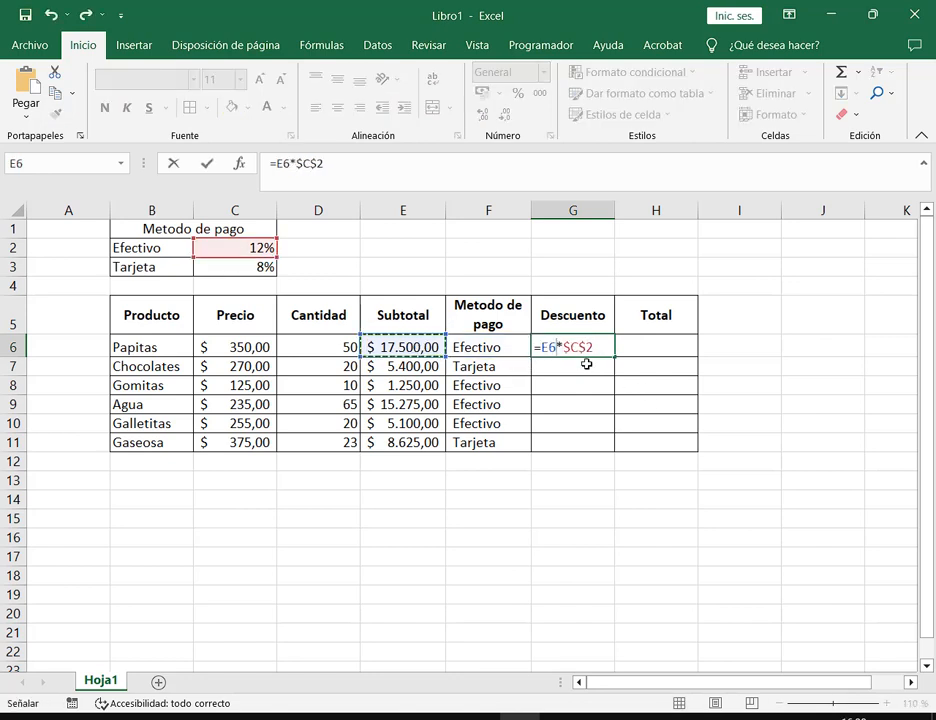
pyautogui.press('Return')
# Calculate the Chocolates discount in G7 at the Tarjeta rate with =E7*$C$3.
pyautogui.write('=')
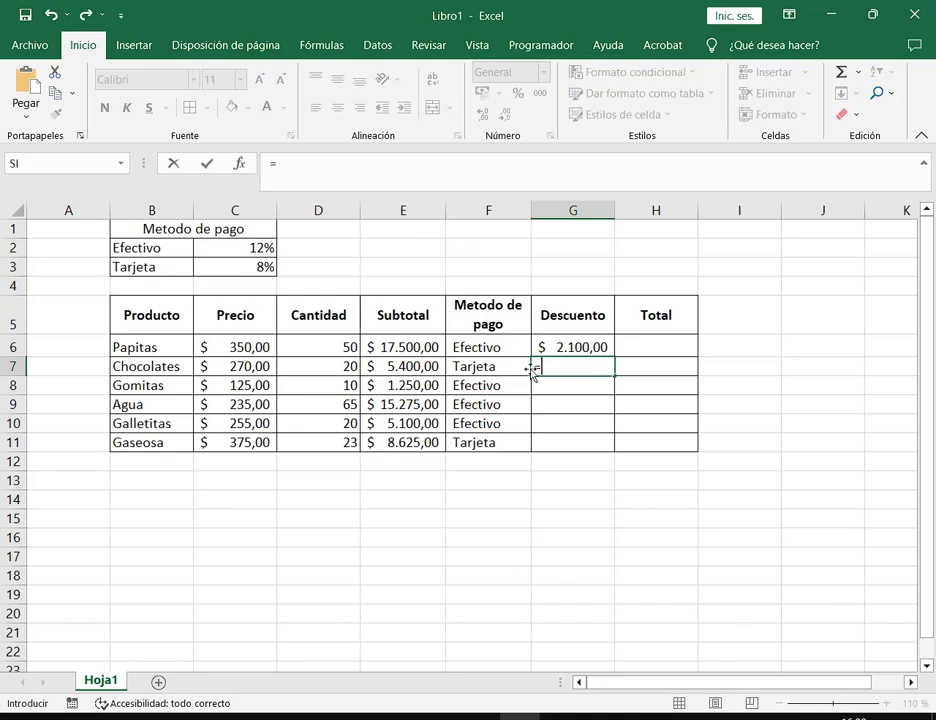
pyautogui.click(408, 368)
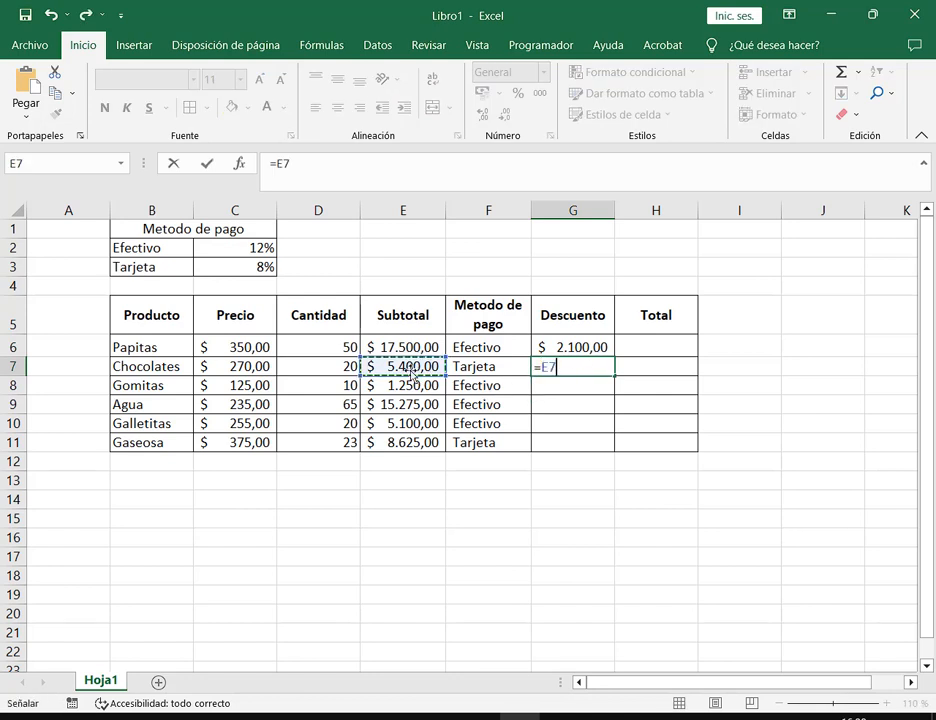
pyautogui.write('*')
pyautogui.click(246, 267)
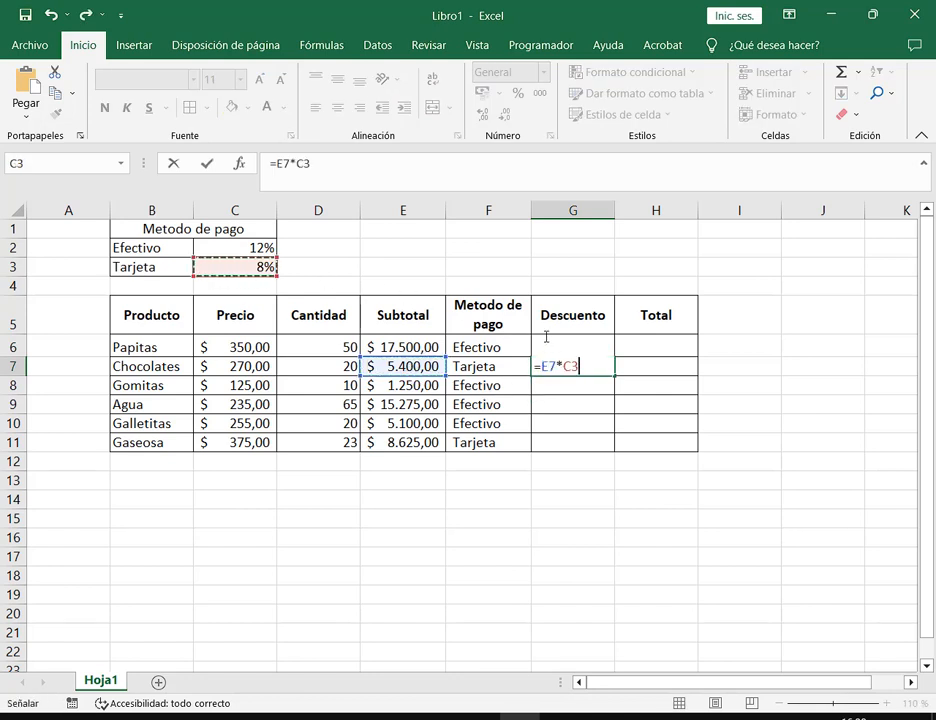
pyautogui.press('F4')
pyautogui.press('Return')
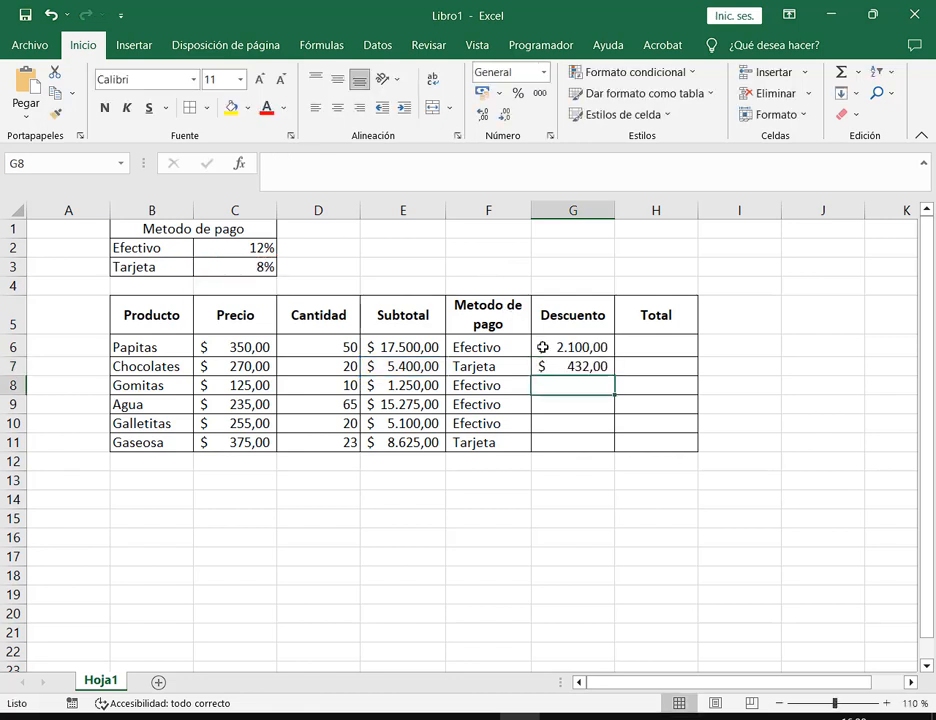
# Examine the discount formulas in G6 and G7 and the payment methods of the products in F7:F11.
pyautogui.click(587, 366)
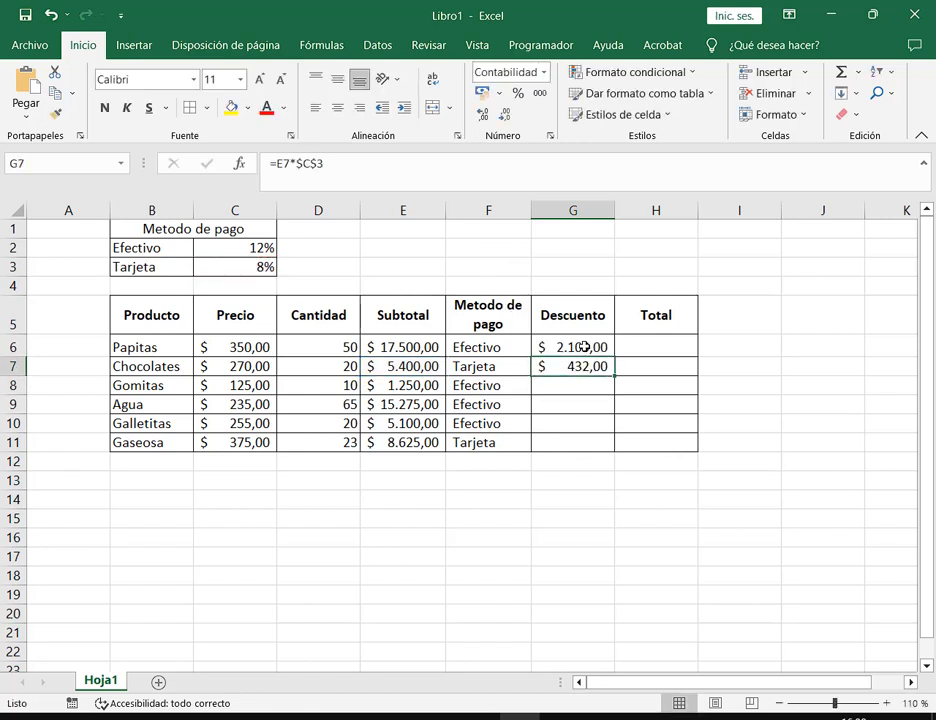
pyautogui.click(585, 346)
pyautogui.doubleClick(586, 347)
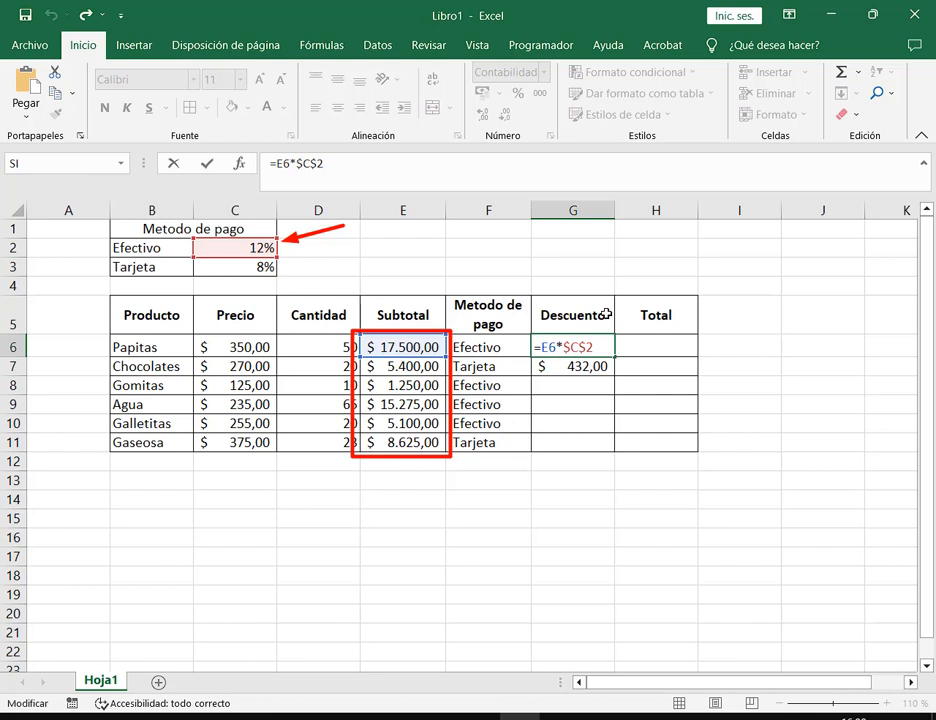
pyautogui.hotkey('ctrl', 'Return')
pyautogui.click(600, 369)
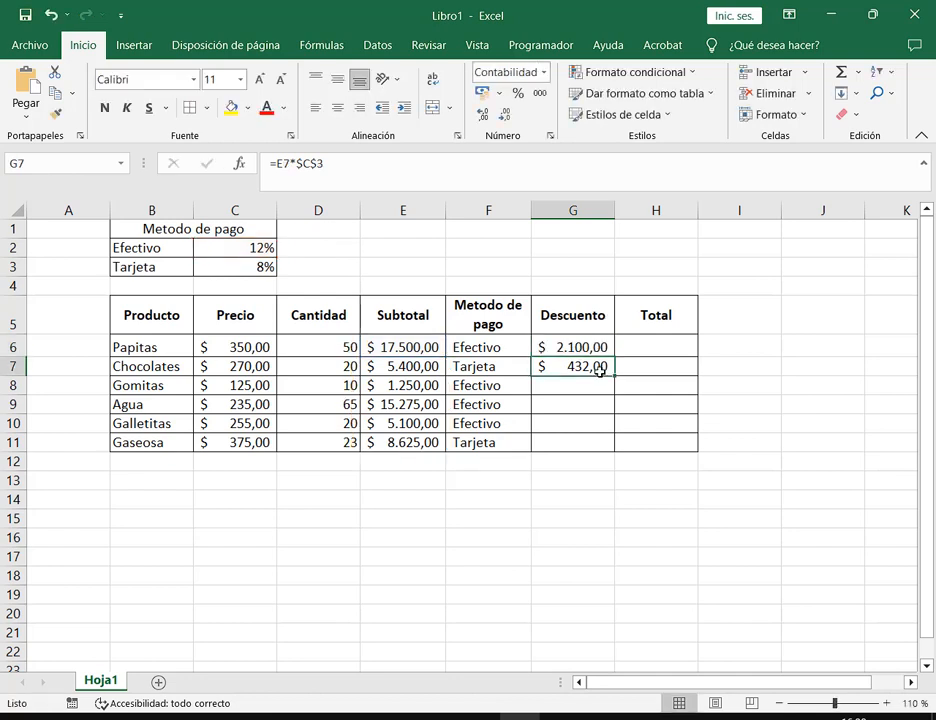
pyautogui.moveTo(593, 350); pyautogui.dragTo(600, 366)
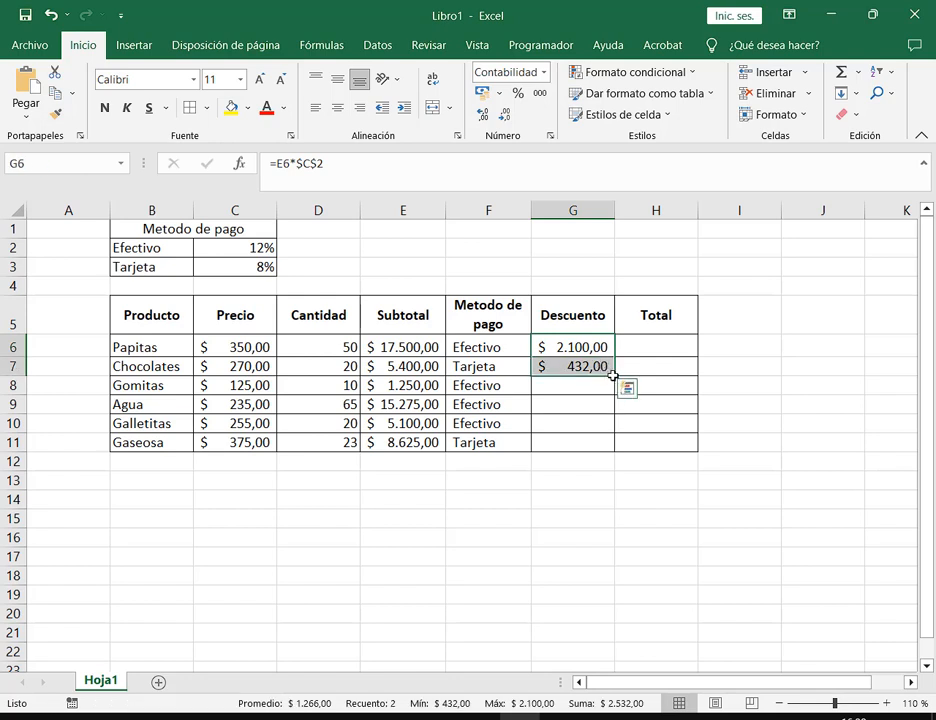
pyautogui.click(480, 386)
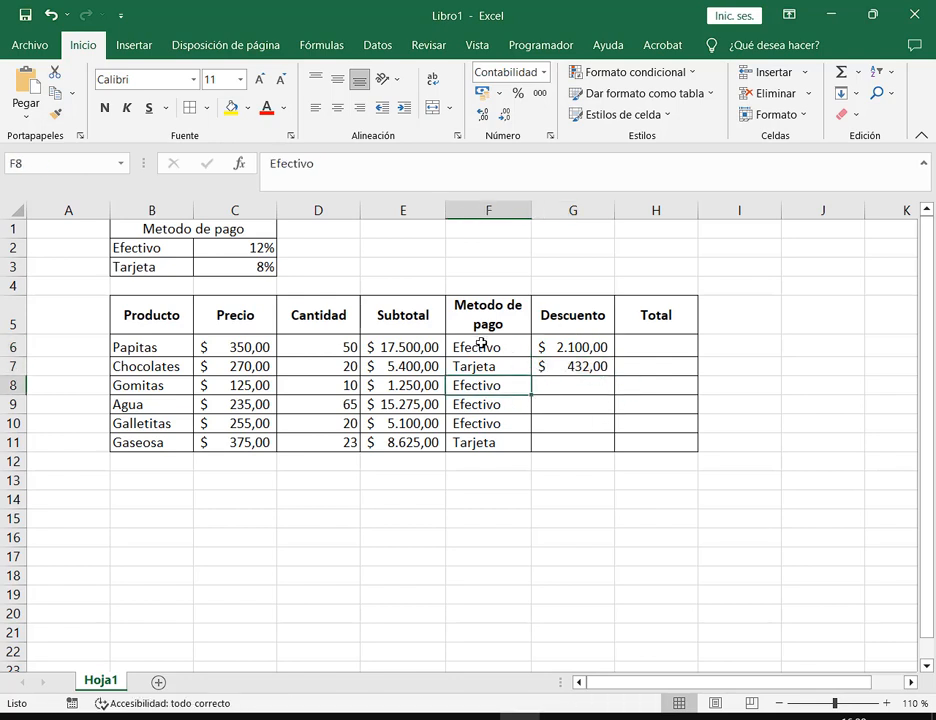
pyautogui.click(485, 367)
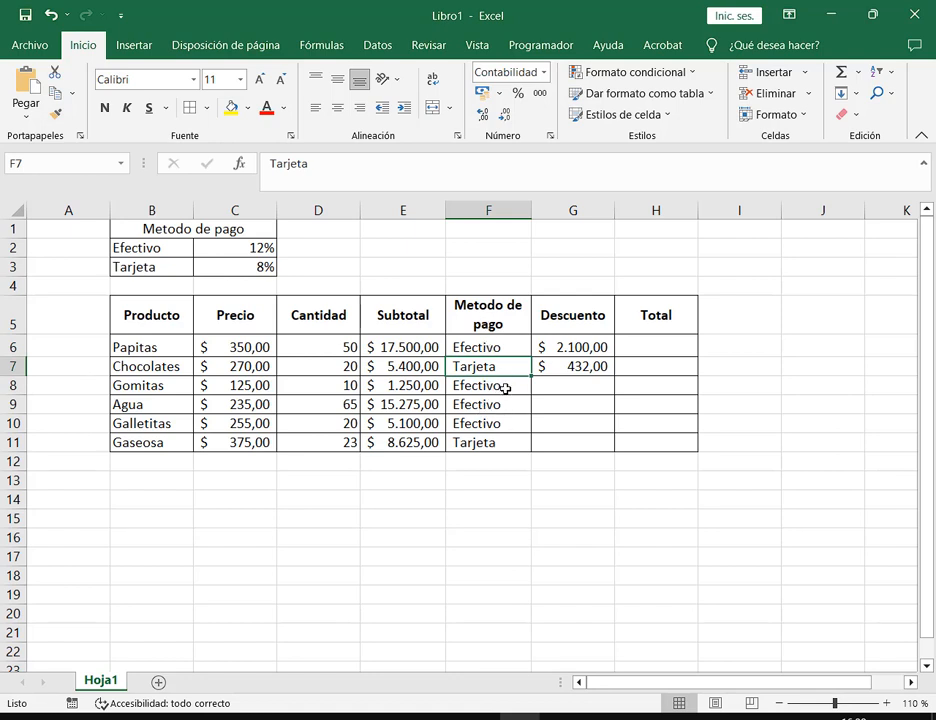
pyautogui.click(504, 390)
pyautogui.click(509, 404)
pyautogui.click(510, 426)
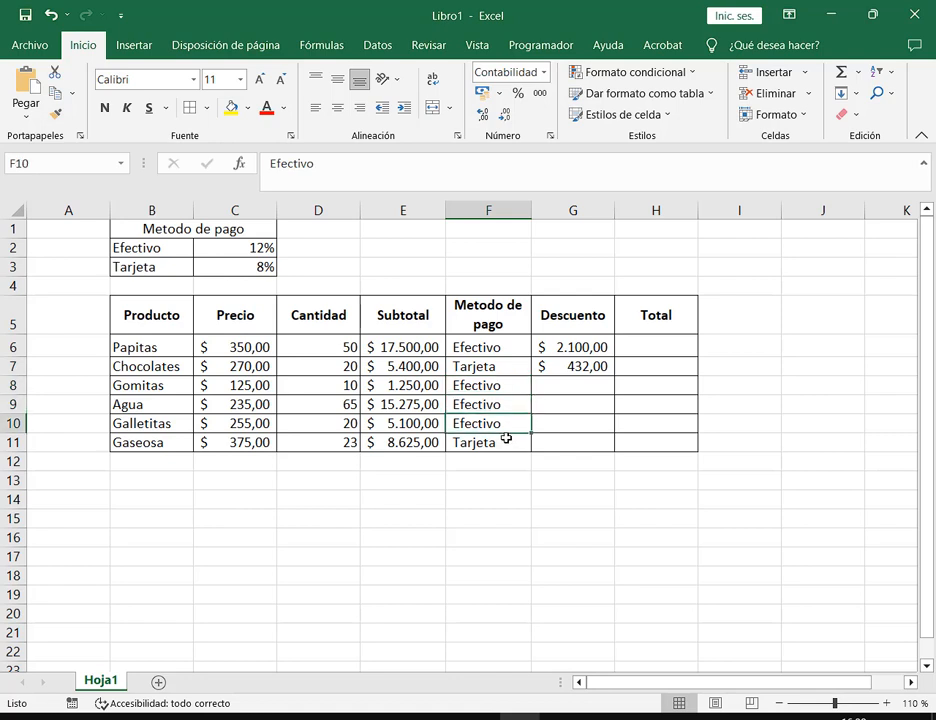
pyautogui.click(498, 444)
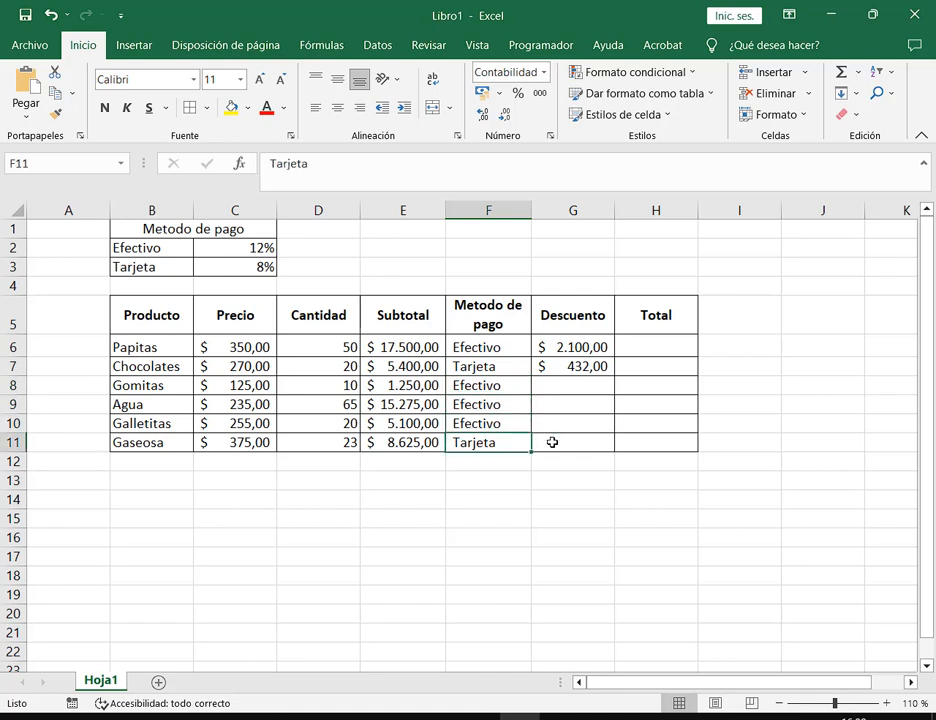
# Calculate the Gomitas discount in G8 at the Efectivo rate with =E8*$C$2 and fill the formula down to G10.
pyautogui.click(585, 391)
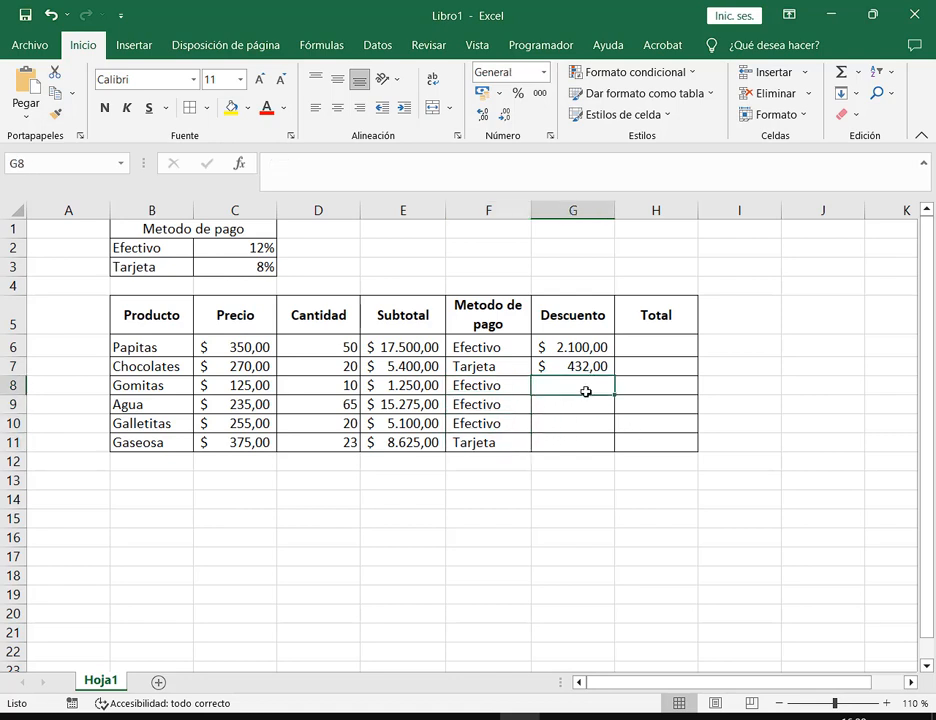
pyautogui.write('=')
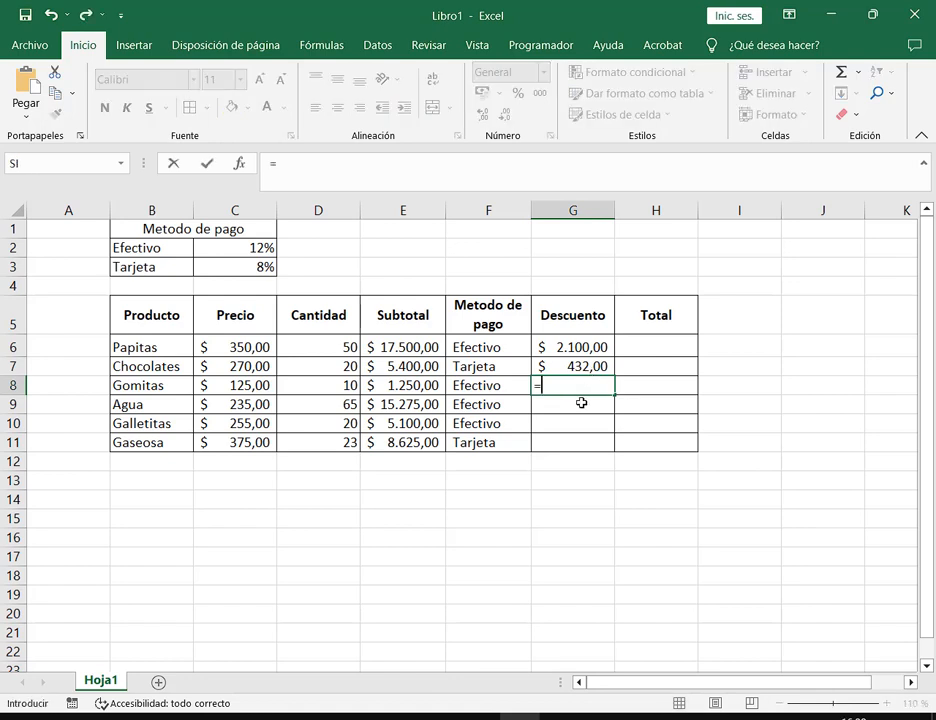
pyautogui.click(398, 386)
pyautogui.write('*')
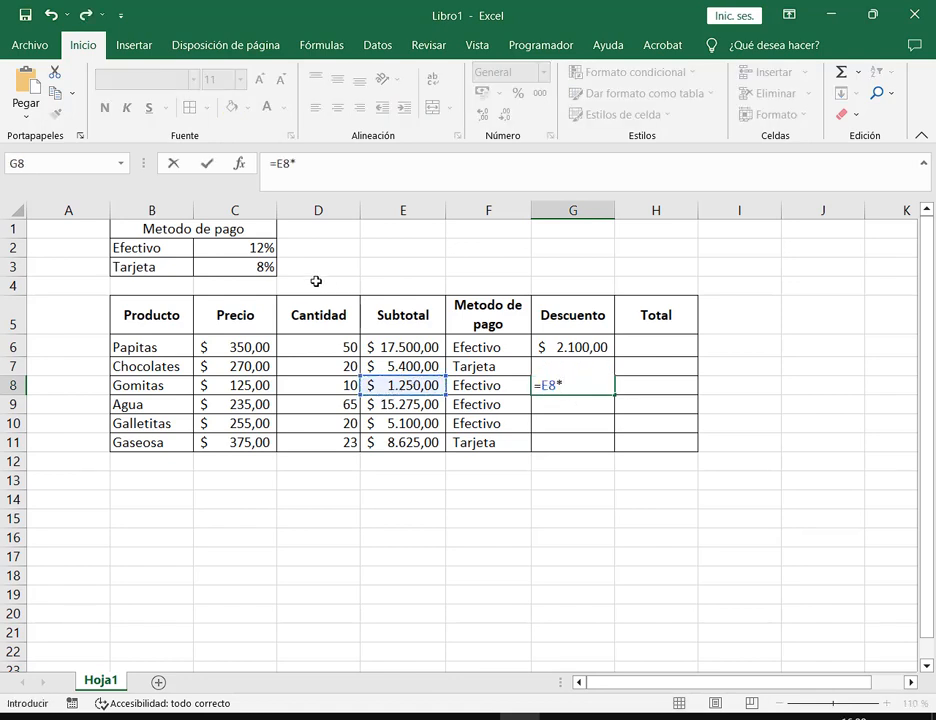
pyautogui.click(244, 250)
pyautogui.press('F4')
pyautogui.press('Return')
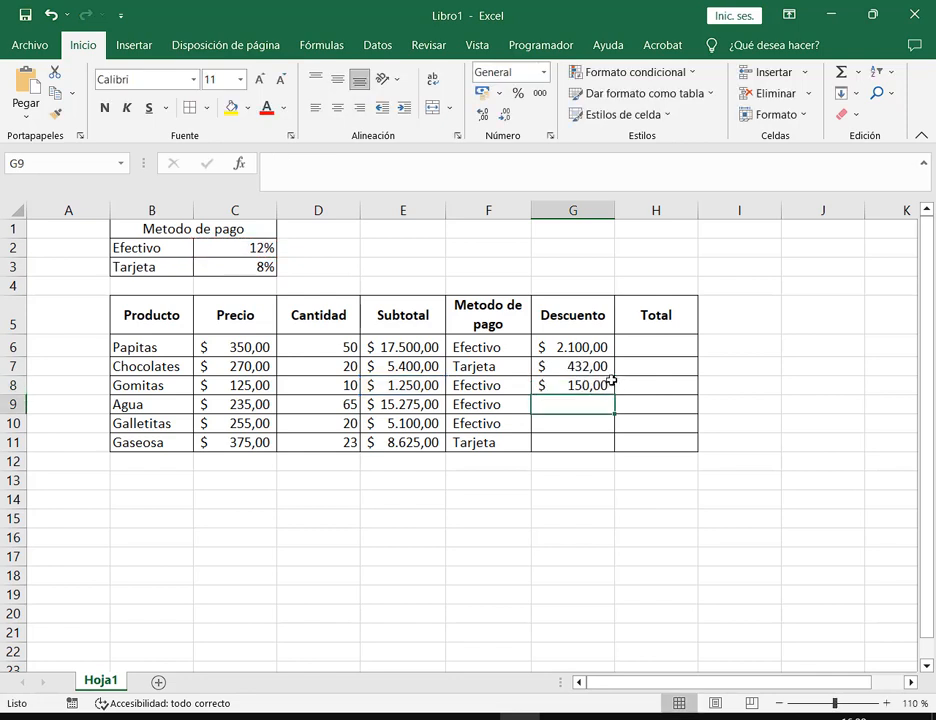
pyautogui.click(606, 392)
pyautogui.moveTo(612, 395); pyautogui.dragTo(606, 430)
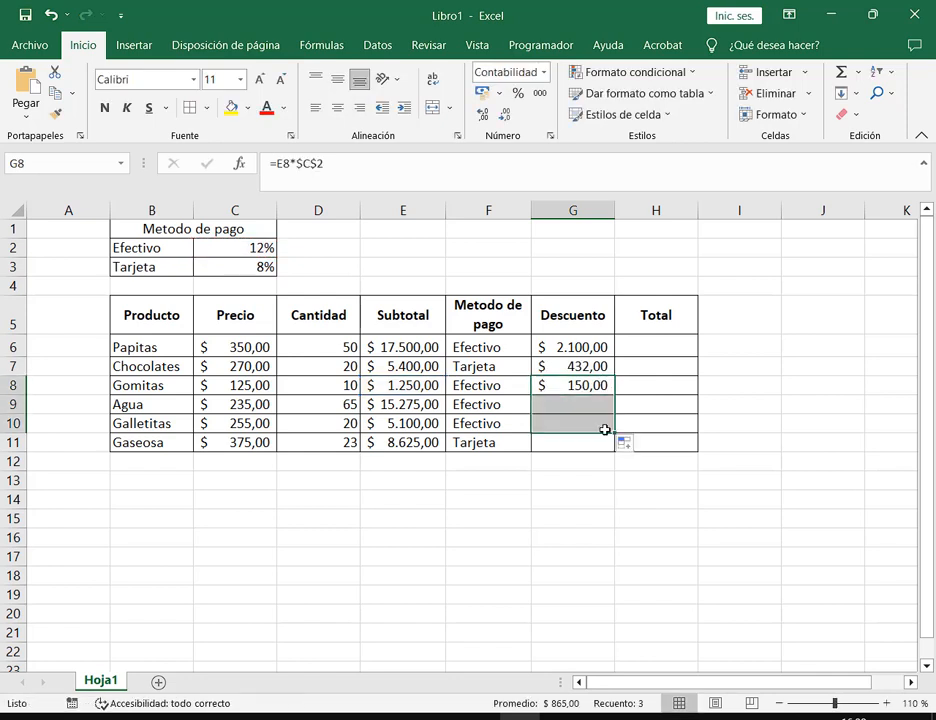
# Calculate the Gaseosa discount in G11 at the Tarjeta rate with =E11*$C$3.
pyautogui.click(568, 447)
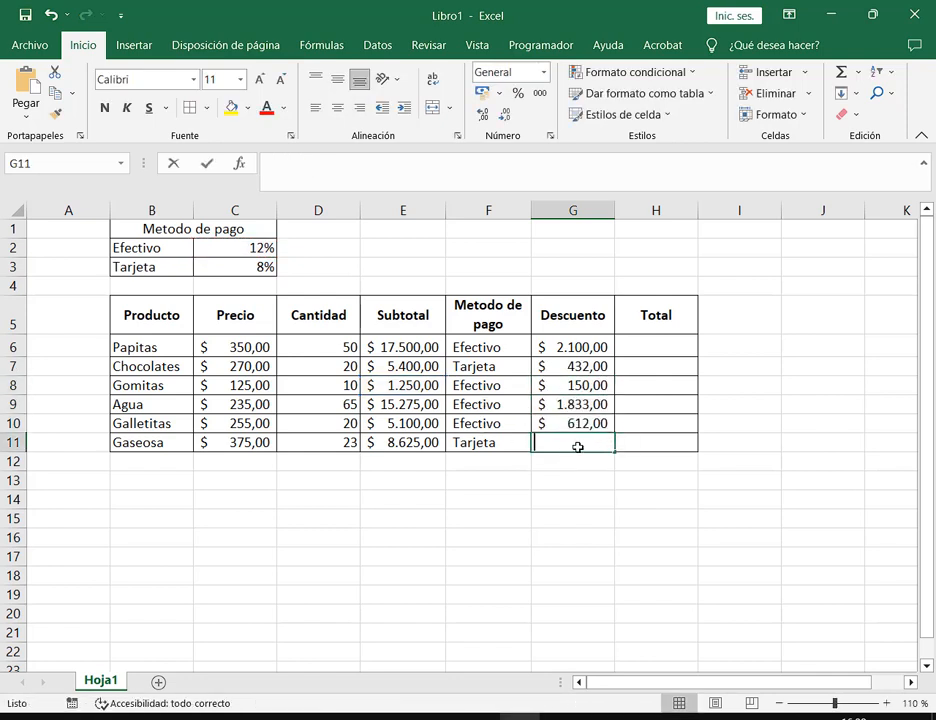
pyautogui.write('=')
pyautogui.click(400, 443)
pyautogui.write('*')
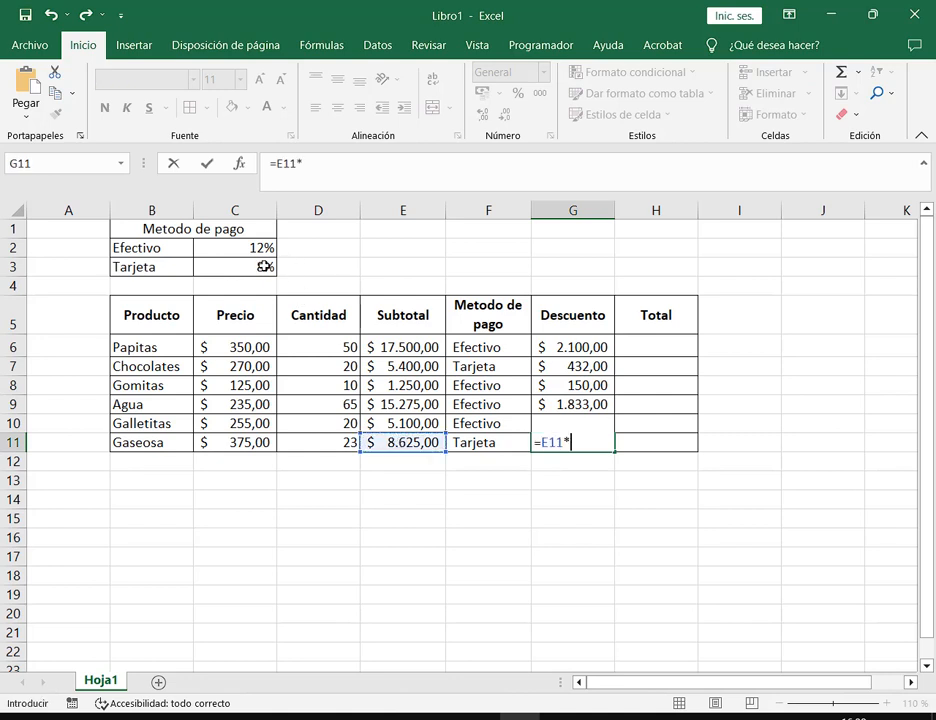
pyautogui.click(262, 266)
pyautogui.press('F4')
pyautogui.press('Return')
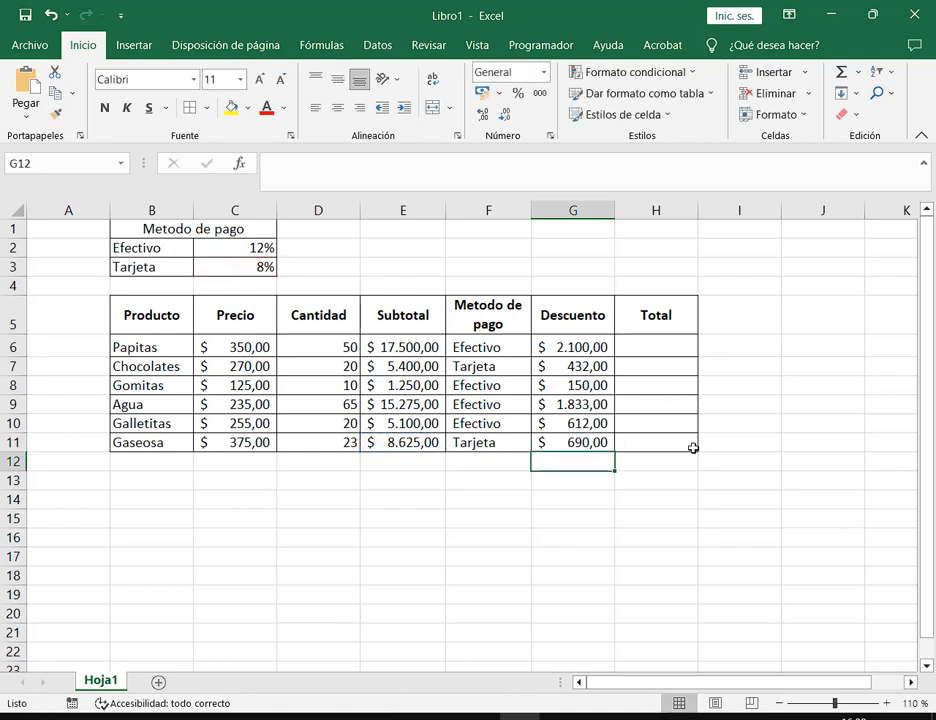
pyautogui.click(736, 444)
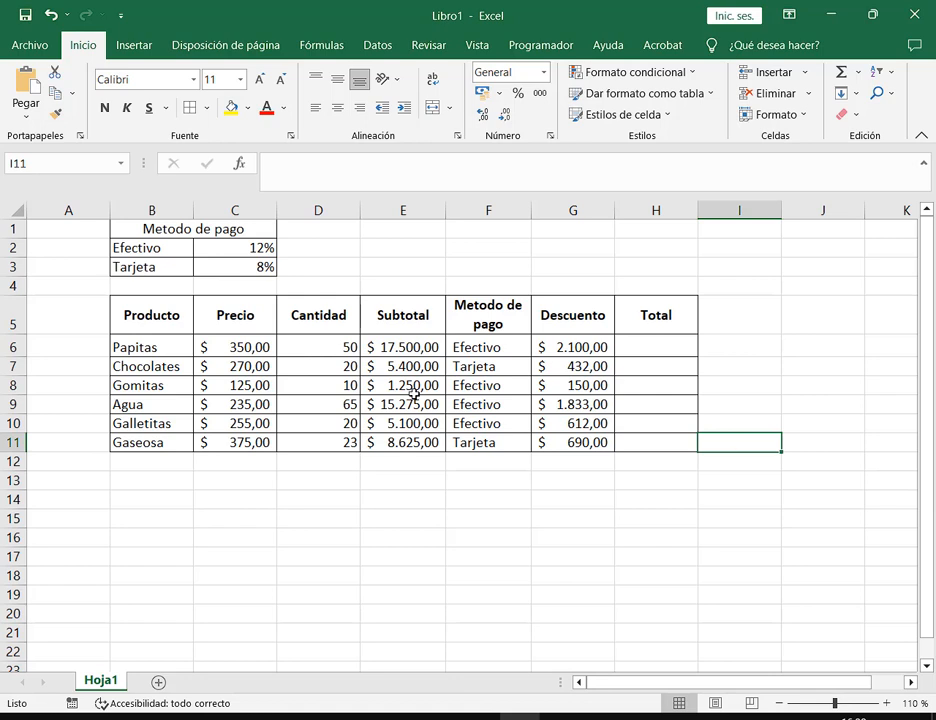
pyautogui.moveTo(125, 351); pyautogui.dragTo(152, 442)
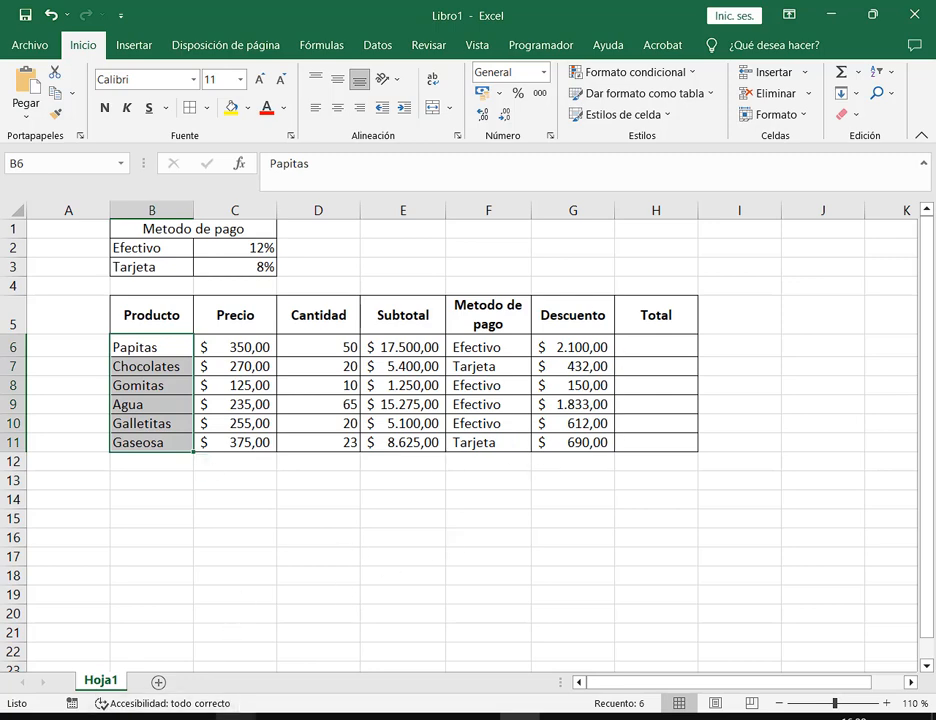
# Switch to the Google Meet call to check the call messages, and return to the Excel workbook.
pyautogui.click(235, 717)
pyautogui.click(103, 651)
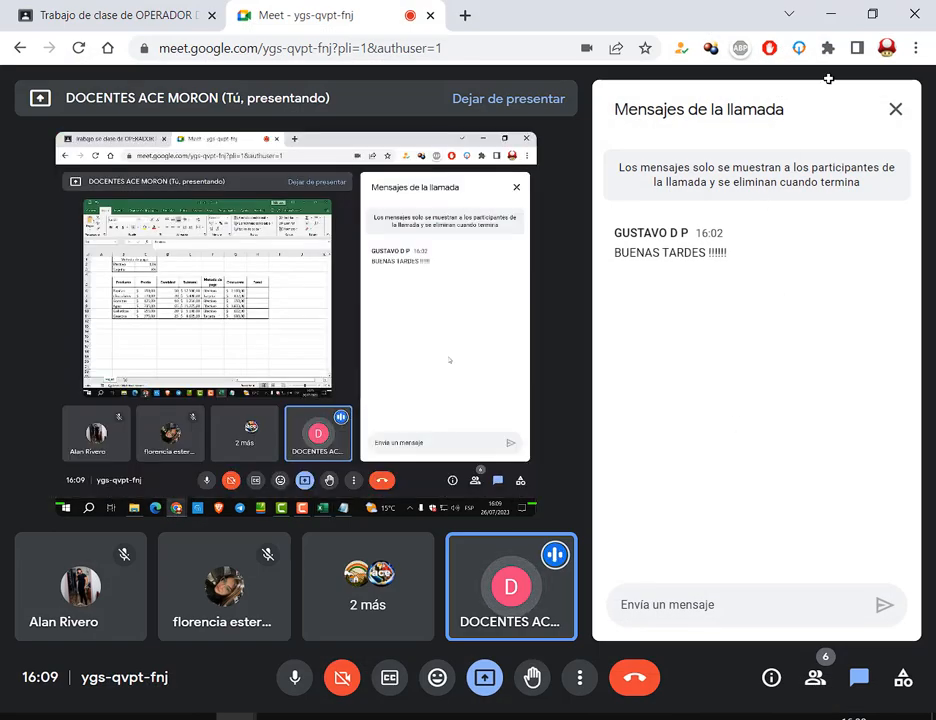
pyautogui.click(831, 13)
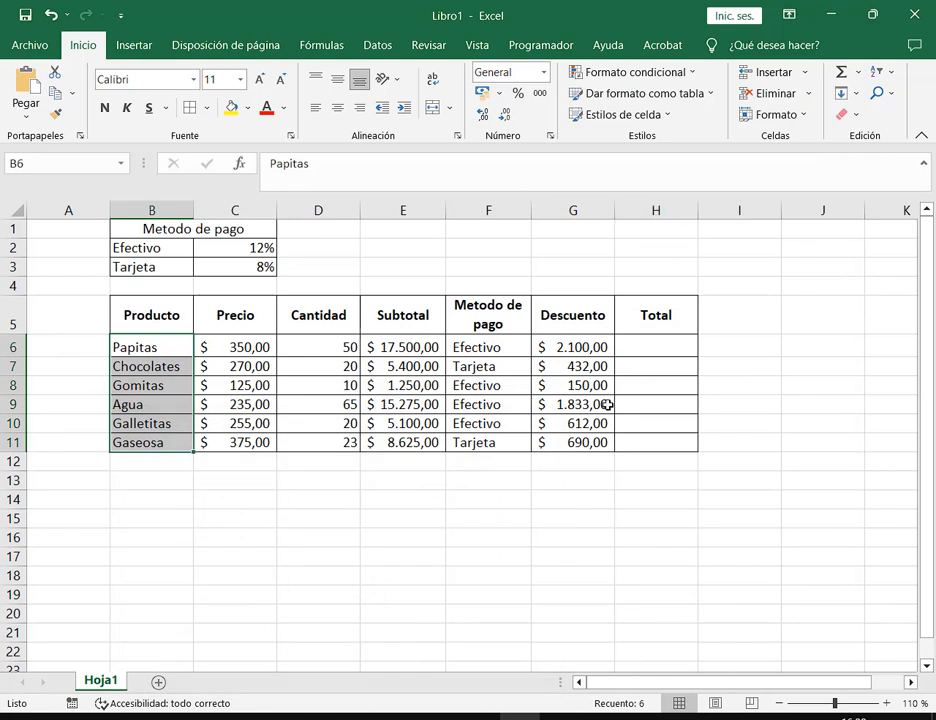
# Examine the discount formulas in G6:G8 and the payment methods of Gomitas, Agua and Galletitas in F8:F10.
pyautogui.click(556, 350)
pyautogui.click(556, 367)
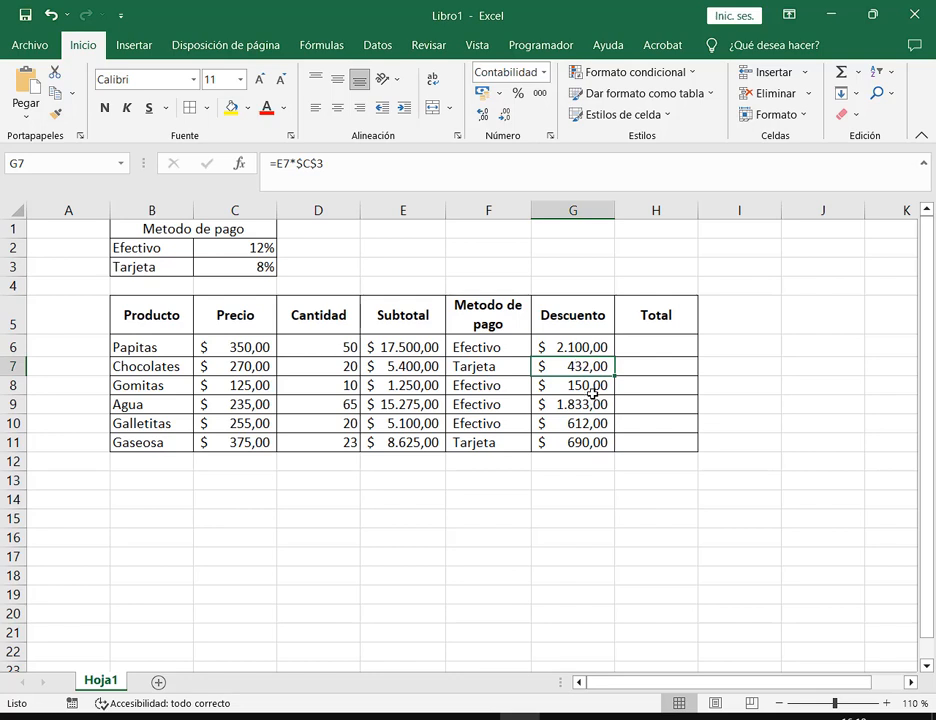
pyautogui.click(596, 389)
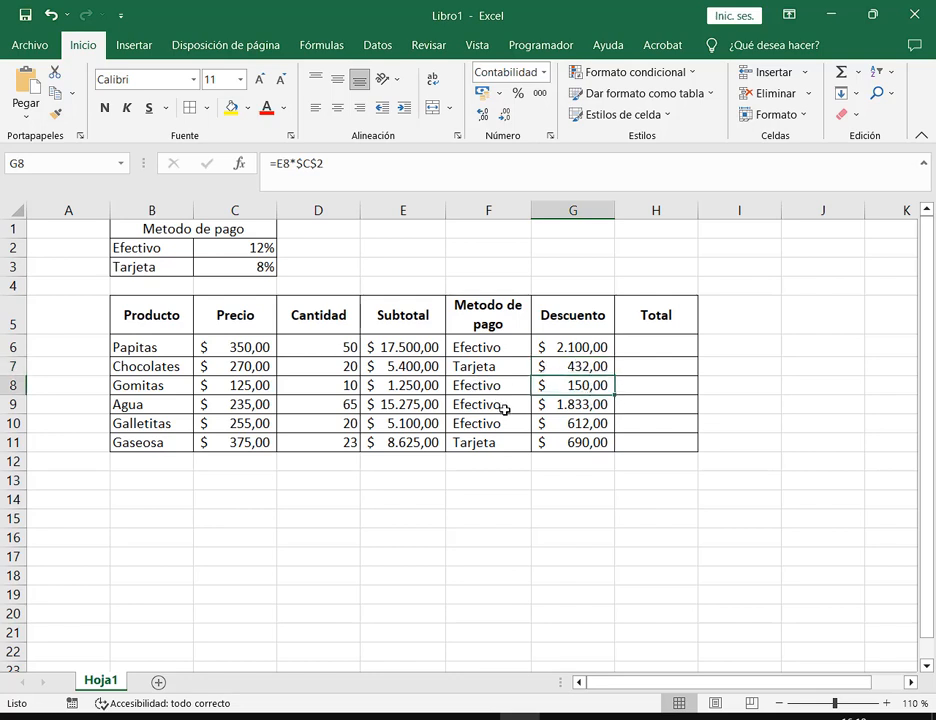
pyautogui.hotkey('ctrl', 'd')
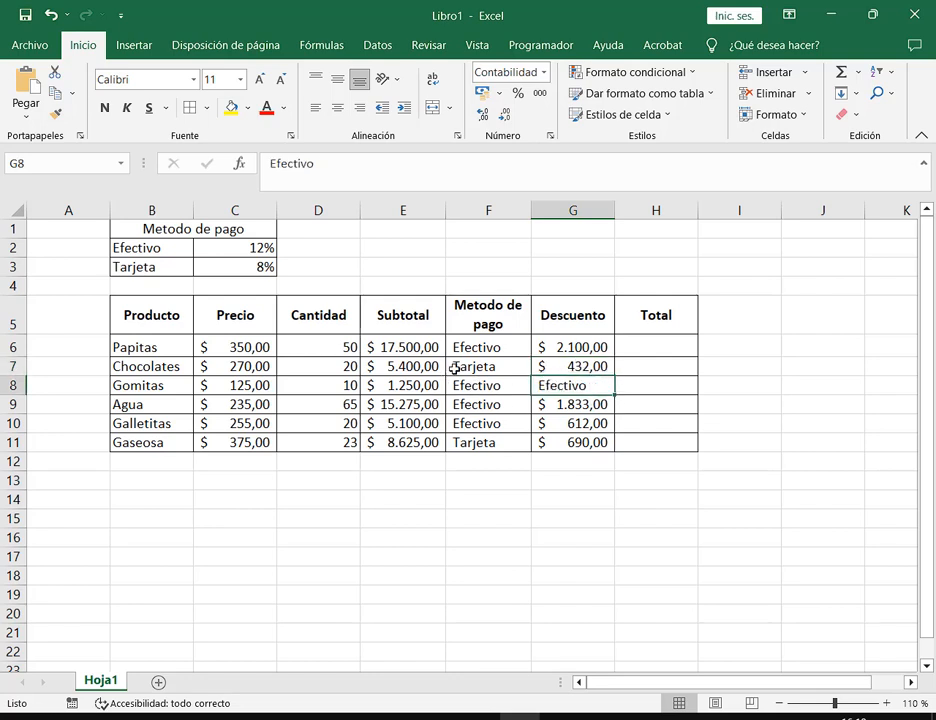
pyautogui.hotkey('ctrl', 'z')
pyautogui.moveTo(444, 373)
pyautogui.mouseDown()
pyautogui.moveTo(503, 434)
pyautogui.moveTo(533, 437)
pyautogui.mouseUp()
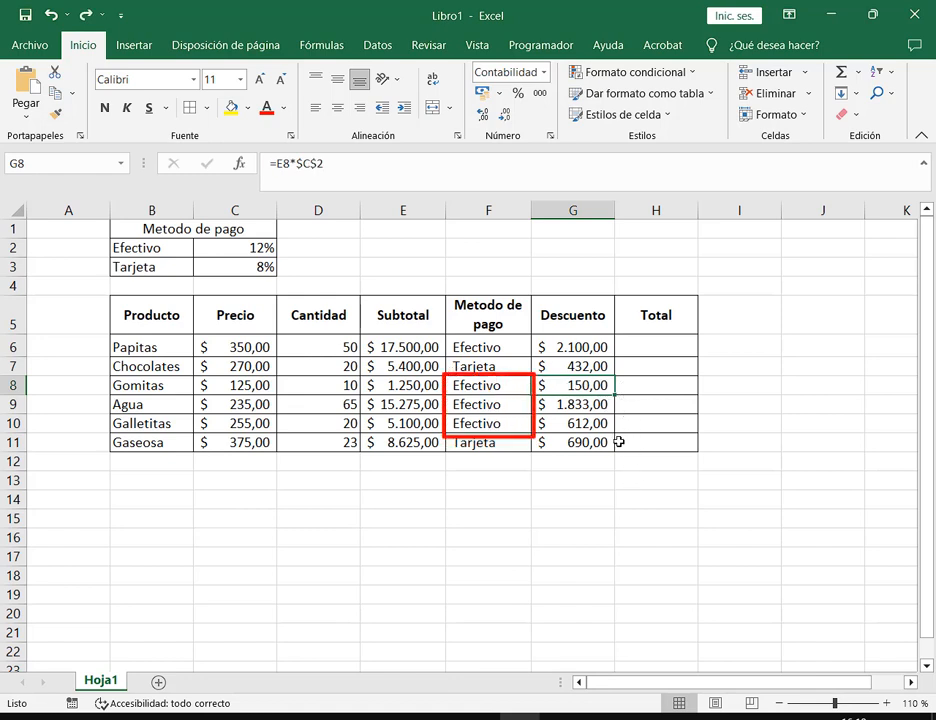
pyautogui.click(485, 389)
pyautogui.click(491, 425)
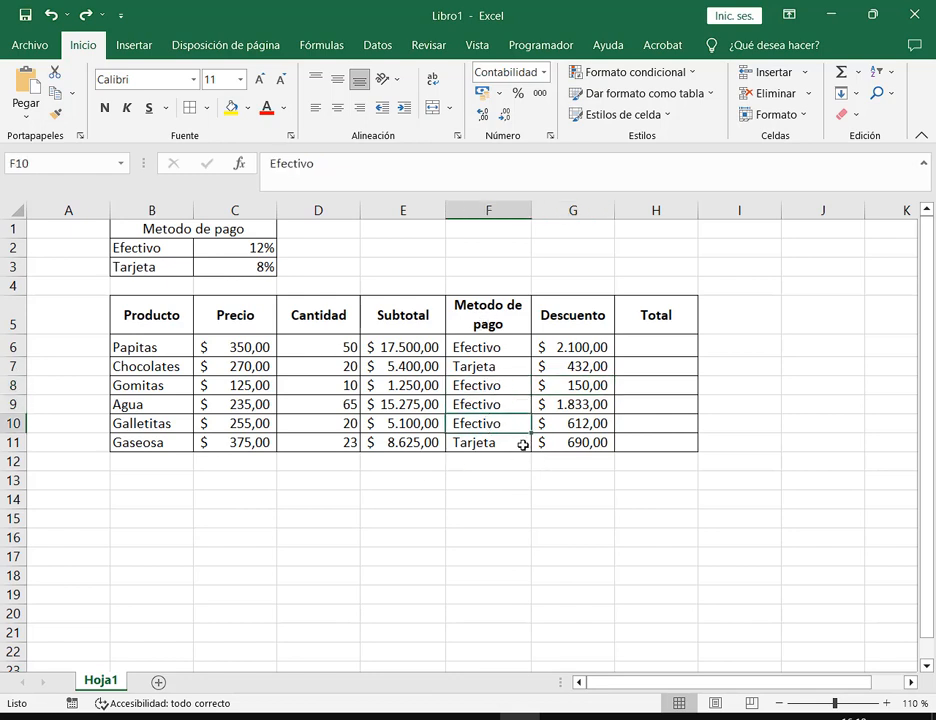
# Change the Gomitas payment method in F8 to Tarjeta.
pyautogui.click(489, 388)
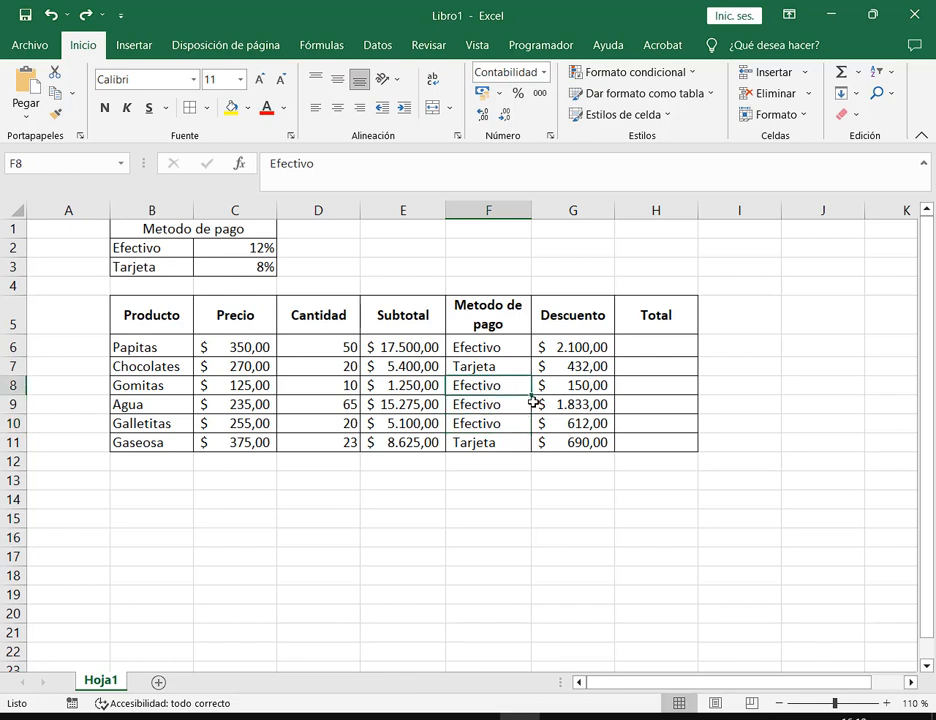
pyautogui.write('Tarjeta')
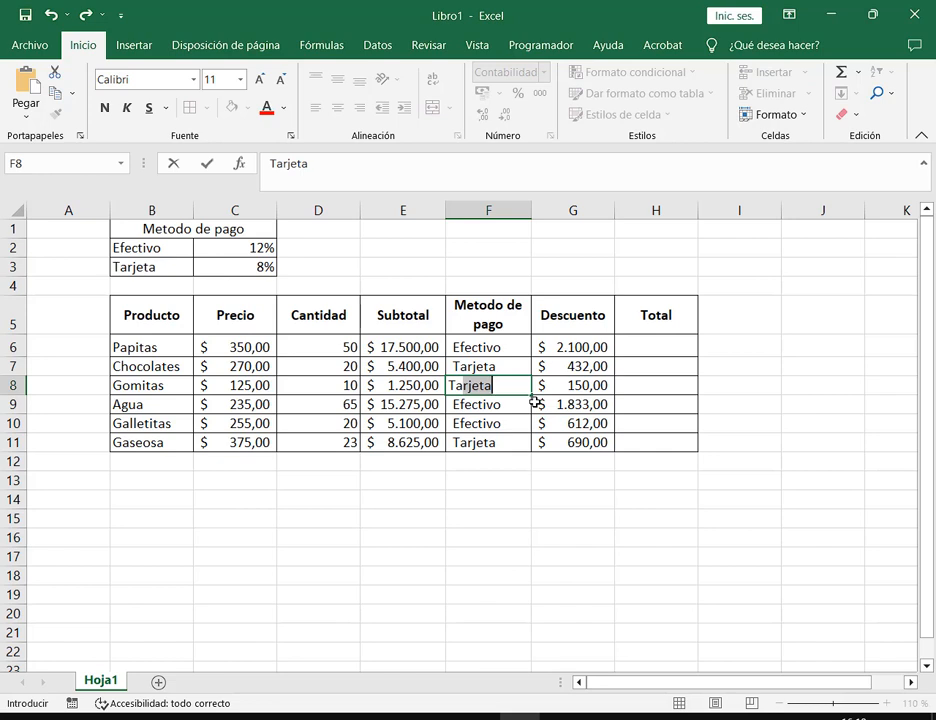
pyautogui.click(560, 388)
# Recalculate the Gomitas discount in G8 at the Tarjeta rate with =E8*$C$3.
pyautogui.doubleClick(557, 386)
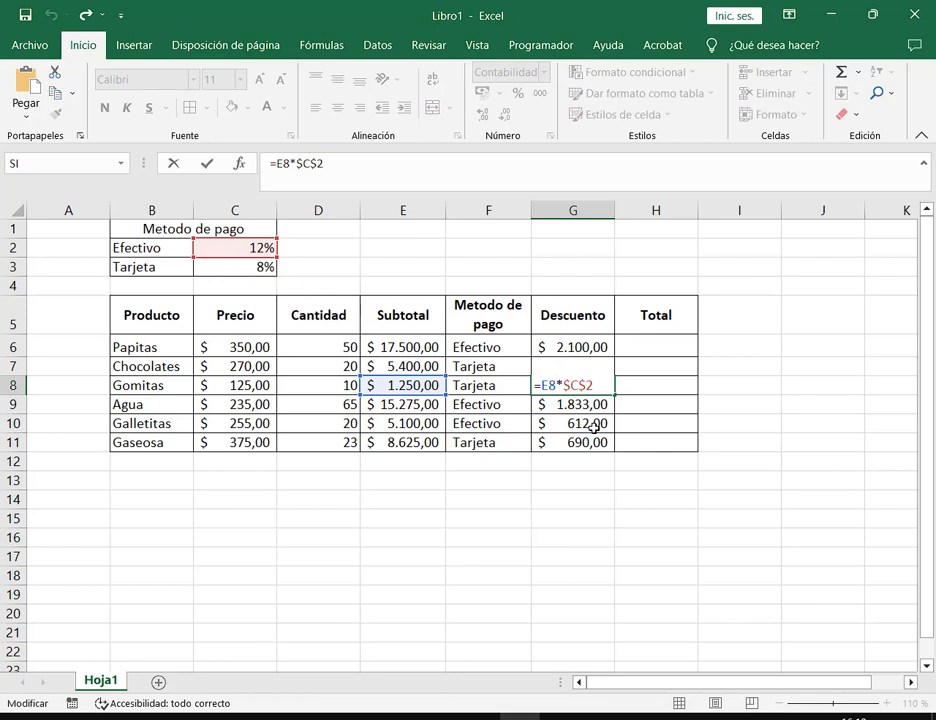
pyautogui.moveTo(562, 385); pyautogui.dragTo(602, 384)
pyautogui.press('BackSpace')
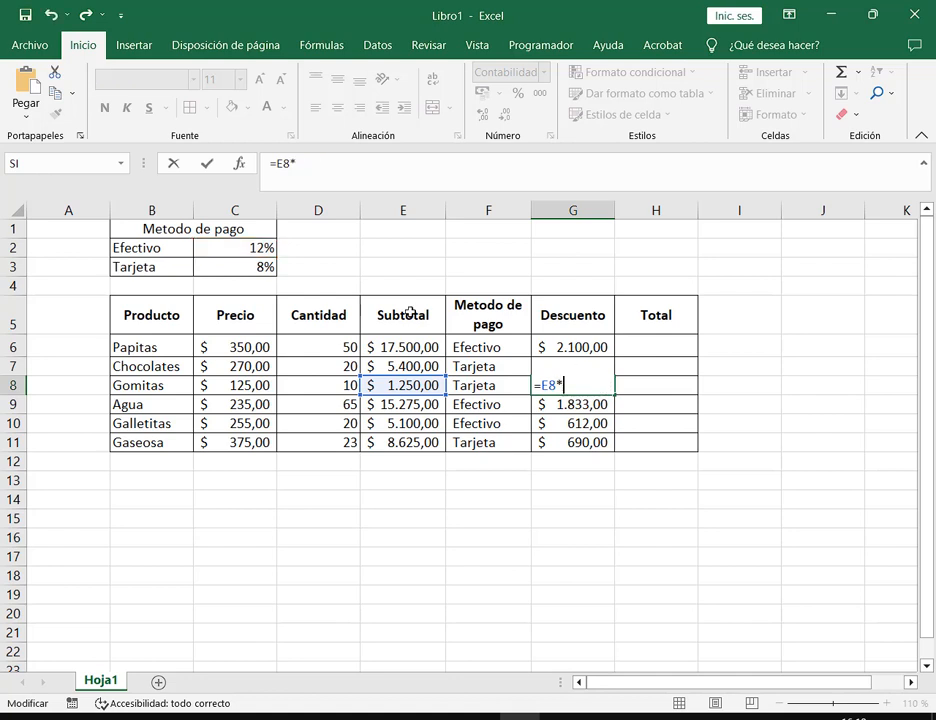
pyautogui.click(207, 265)
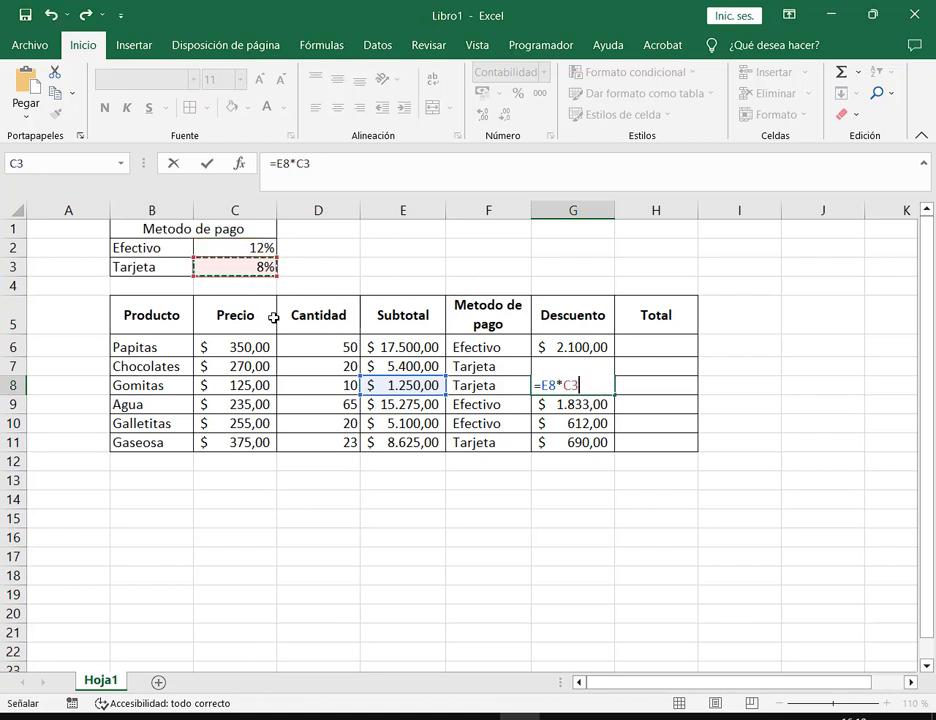
pyautogui.press('F4')
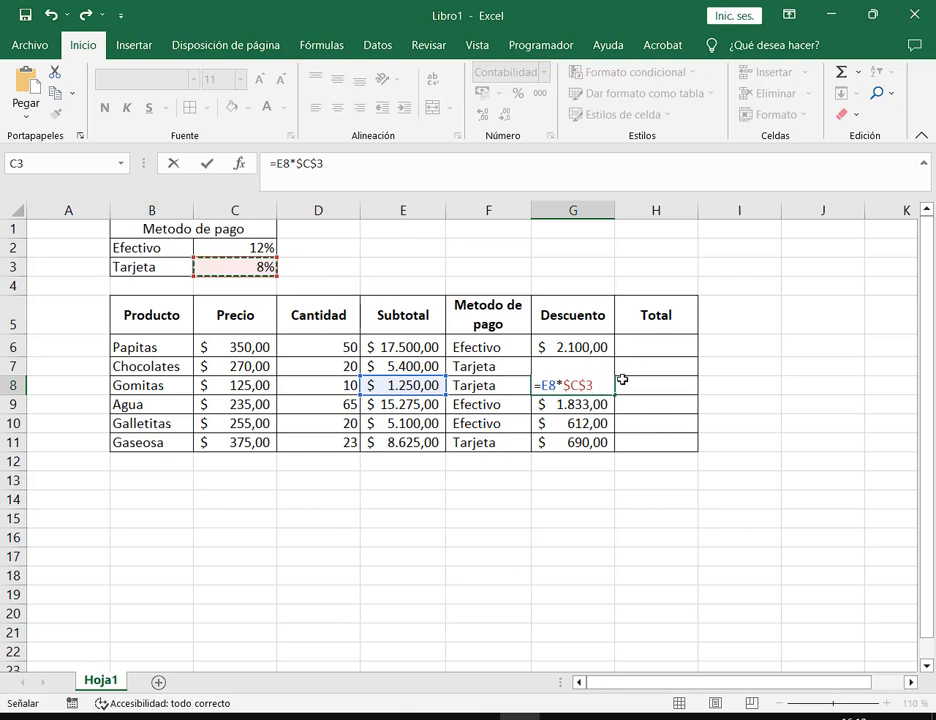
pyautogui.press('Return')
pyautogui.press('Up')
pyautogui.press('Right')
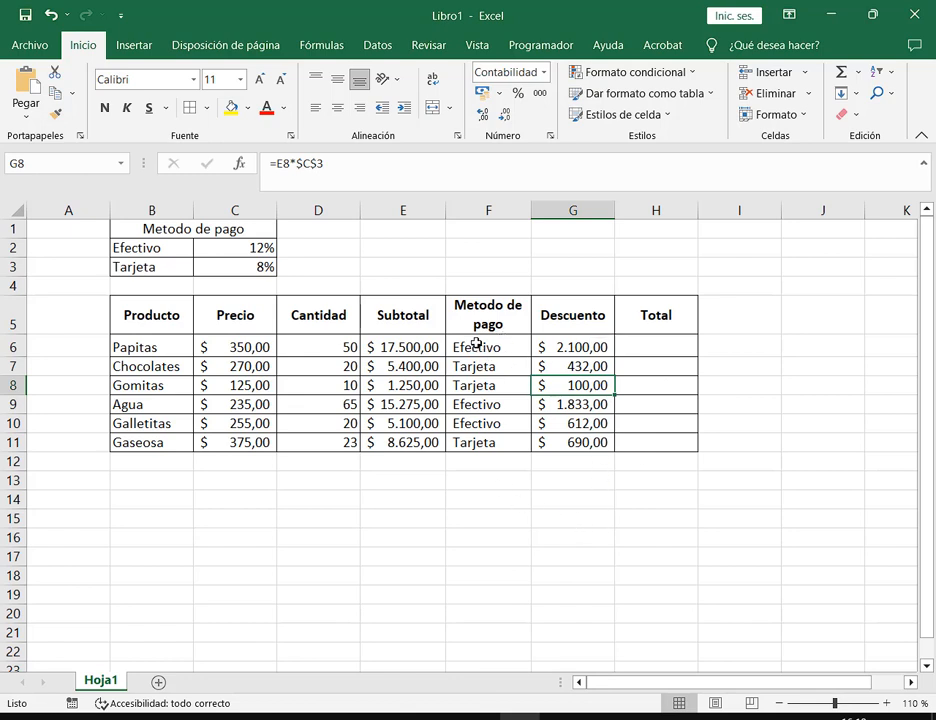
# Examine the payment methods in F6:F11 and the Chocolates discount formula in G7.
pyautogui.moveTo(478, 347); pyautogui.dragTo(488, 594)
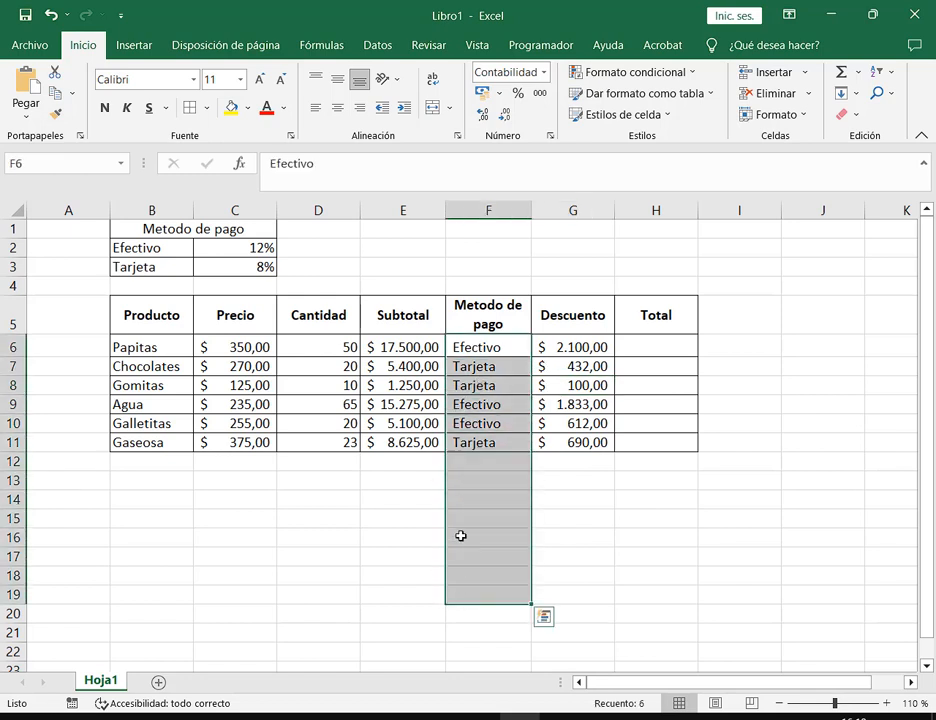
pyautogui.click(484, 366)
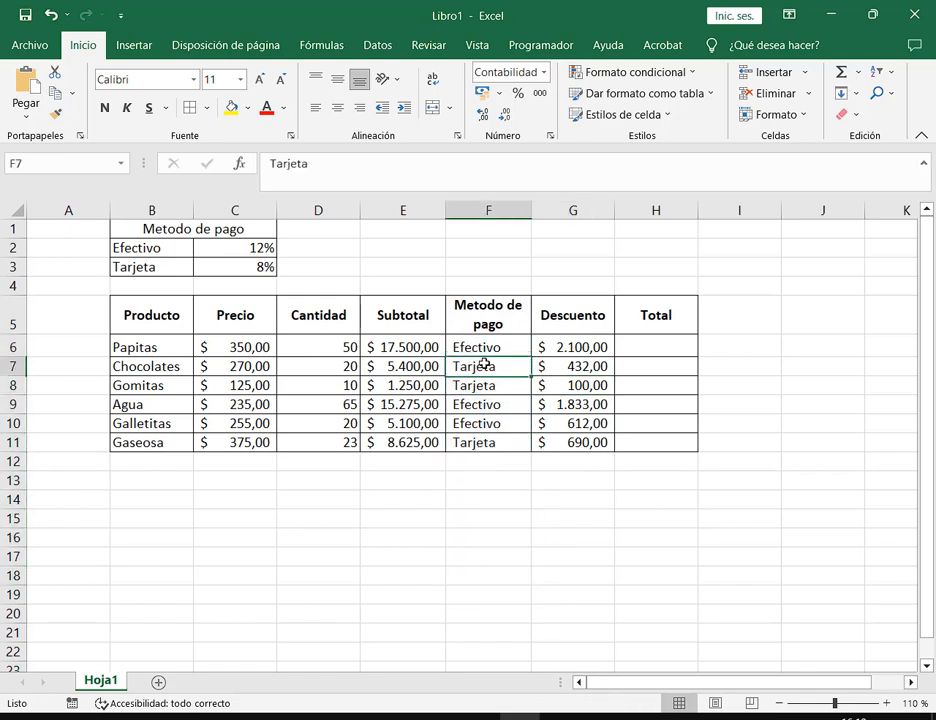
pyautogui.click(499, 402)
pyautogui.click(499, 428)
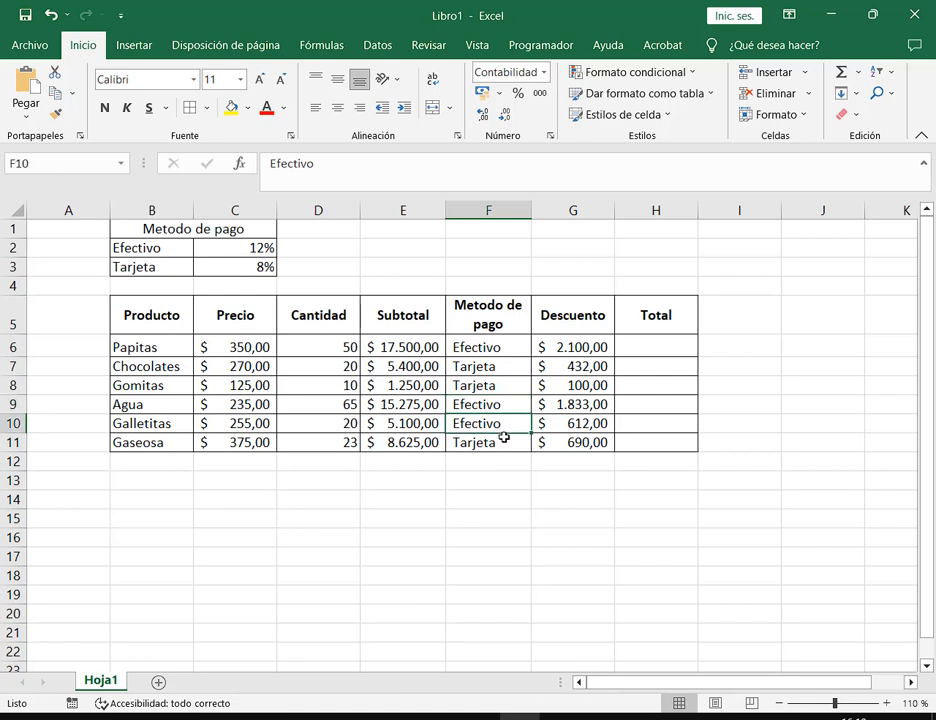
pyautogui.moveTo(480, 368); pyautogui.dragTo(490, 425)
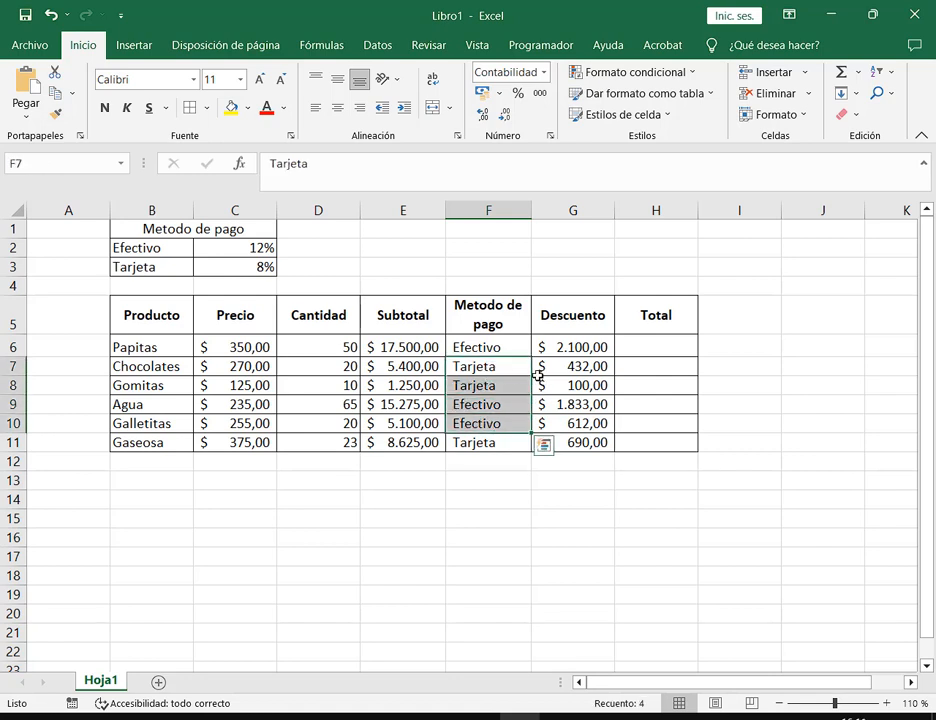
pyautogui.click(564, 366)
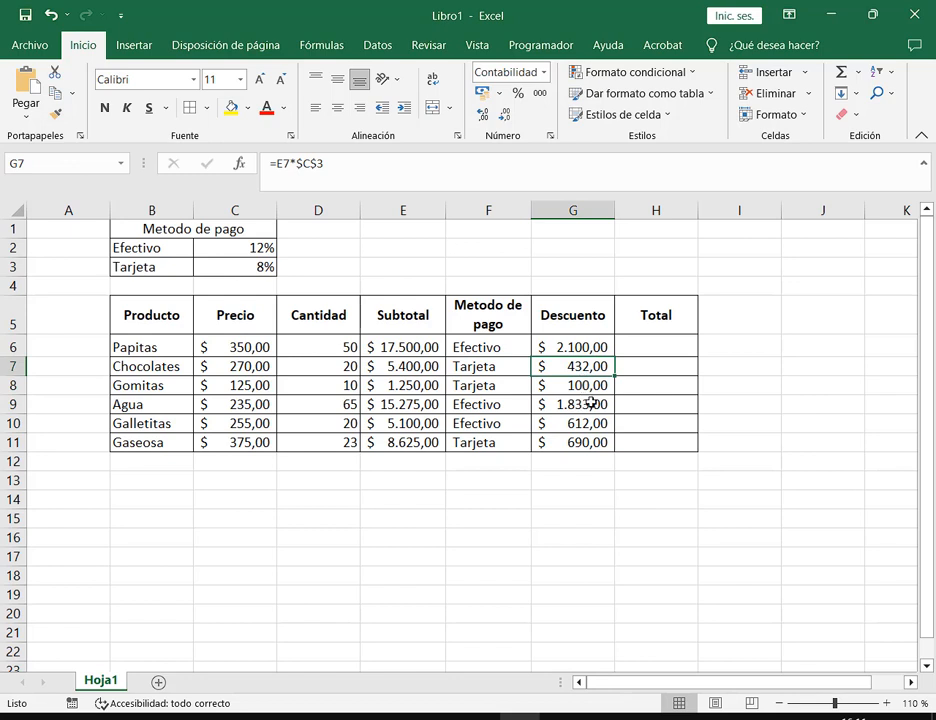
pyautogui.doubleClick(568, 367)
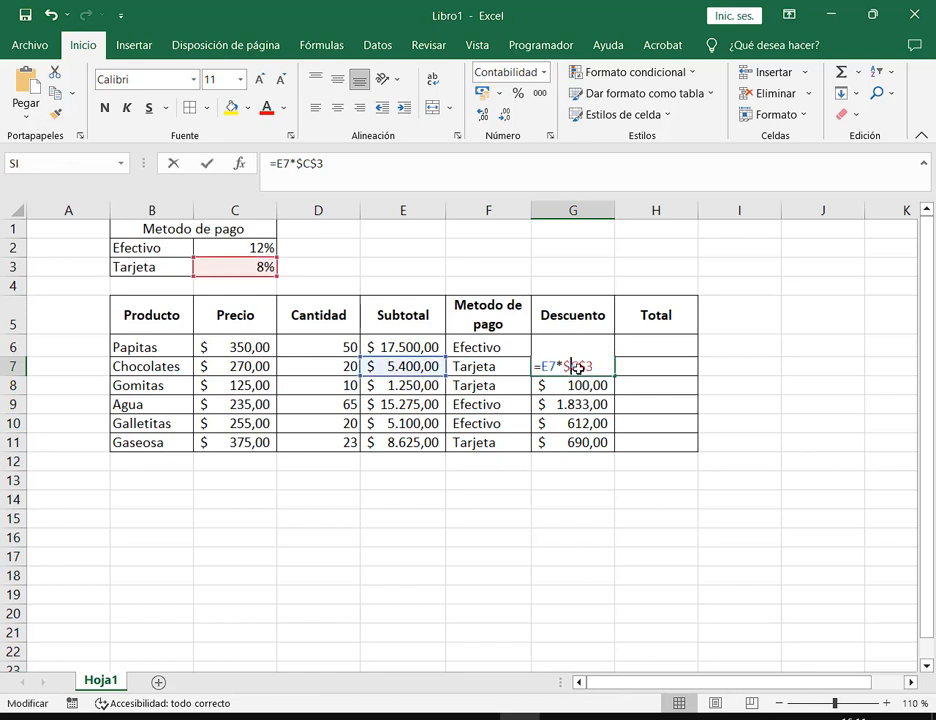
pyautogui.hotkey('ctrl', 'Return')
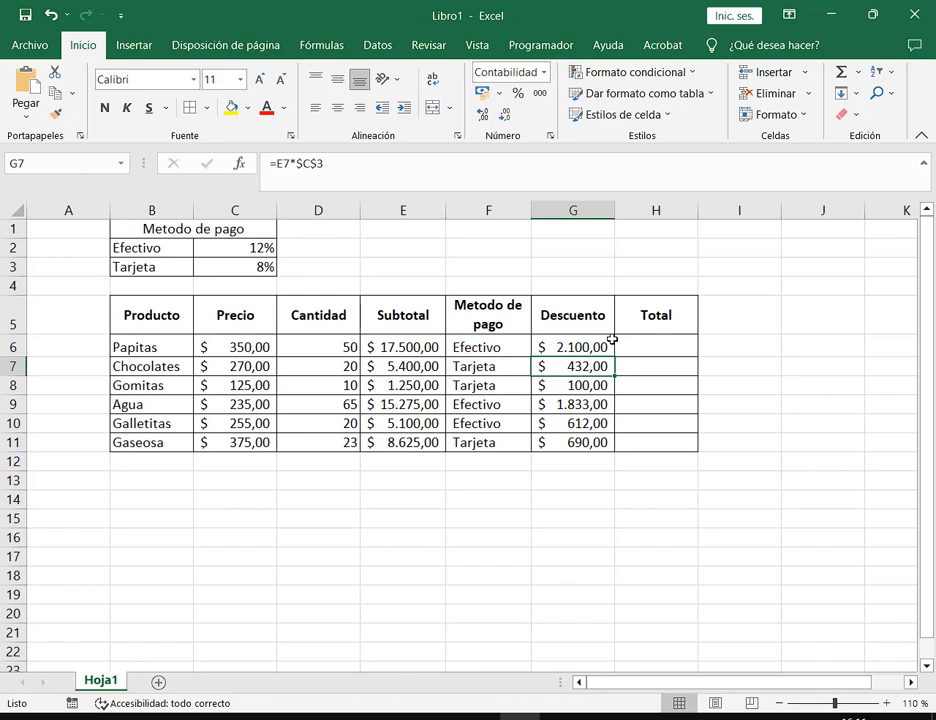
# Clear the manually calculated discounts in G6:G11 of the Descuento column.
pyautogui.moveTo(612, 340); pyautogui.dragTo(606, 439)
pyautogui.press('Delete')
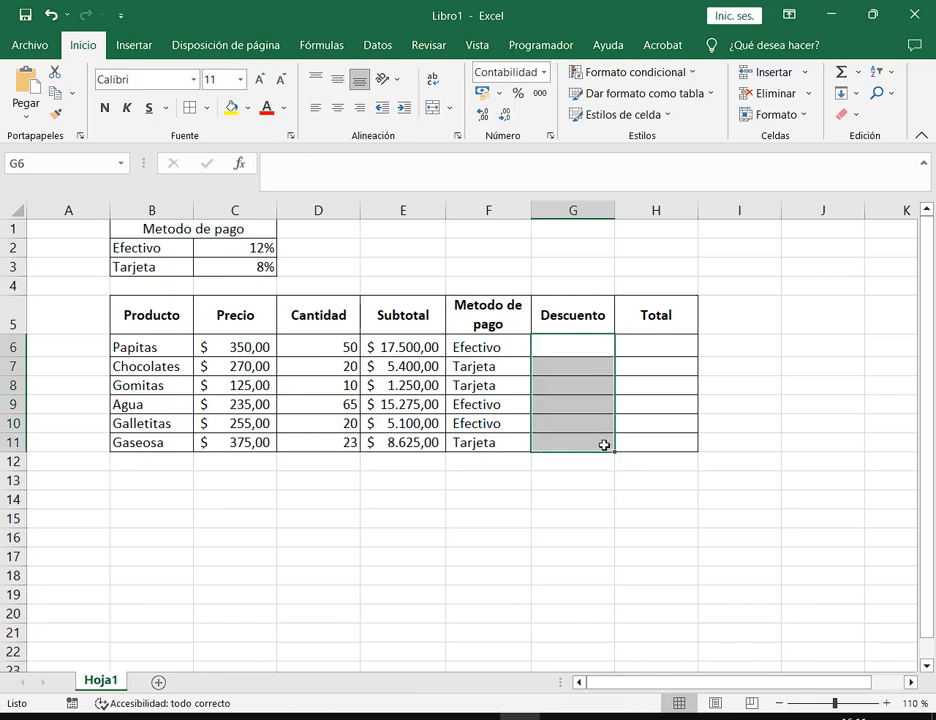
pyautogui.click(580, 499)
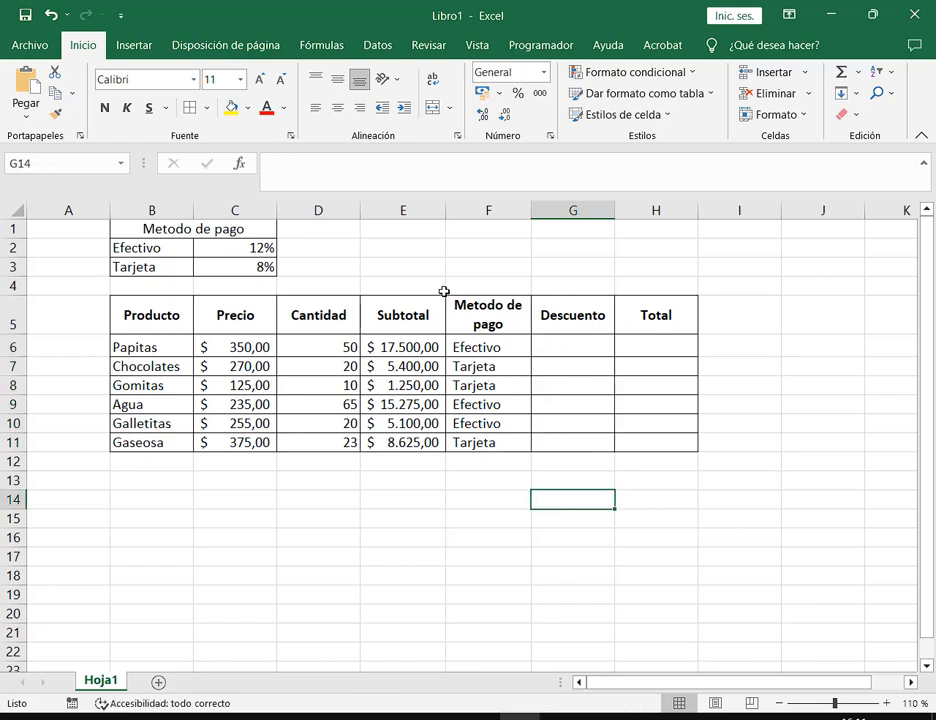
pyautogui.moveTo(444, 291)
pyautogui.mouseDown()
pyautogui.moveTo(531, 487)
pyautogui.moveTo(535, 461)
pyautogui.mouseUp()
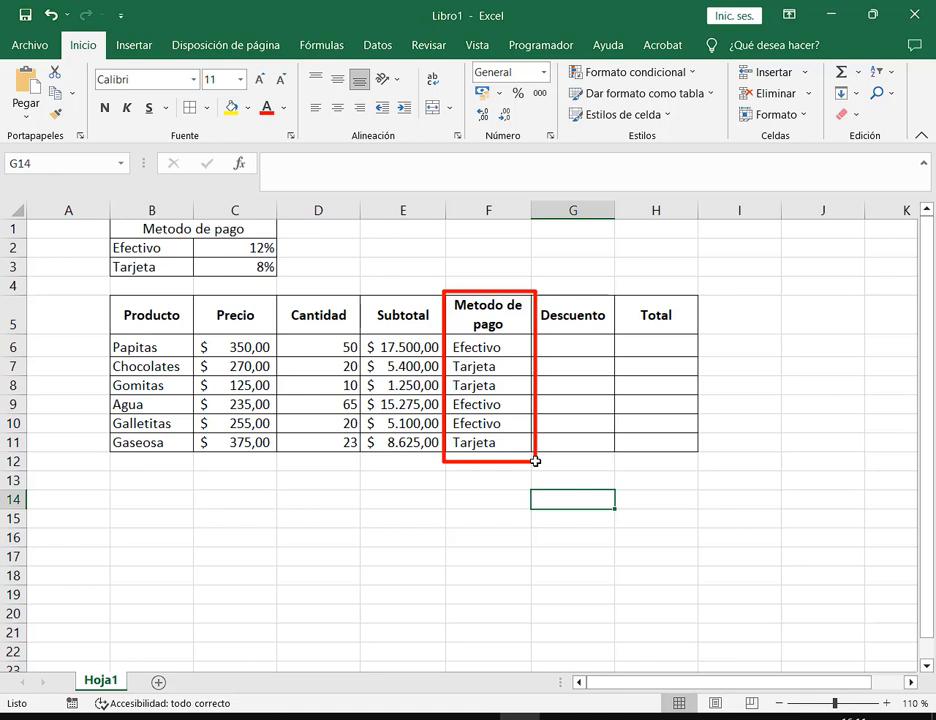
pyautogui.moveTo(541, 249); pyautogui.dragTo(515, 300)
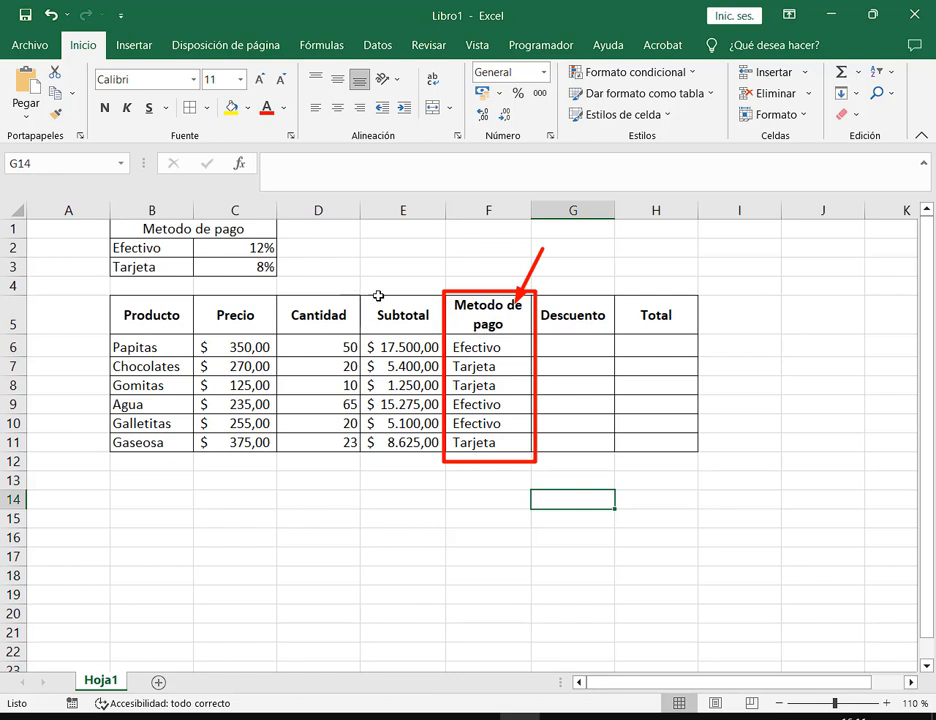
pyautogui.moveTo(386, 281); pyautogui.dragTo(386, 304)
pyautogui.moveTo(320, 231); pyautogui.dragTo(282, 245)
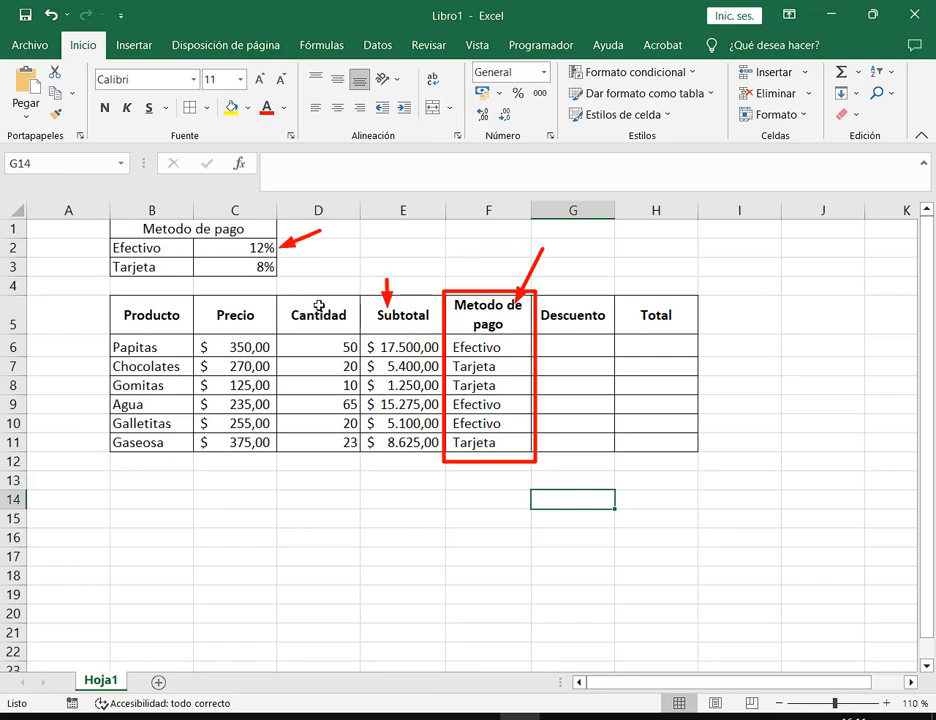
pyautogui.hotkey('ctrl', 'z')
pyautogui.moveTo(319, 260); pyautogui.dragTo(284, 265)
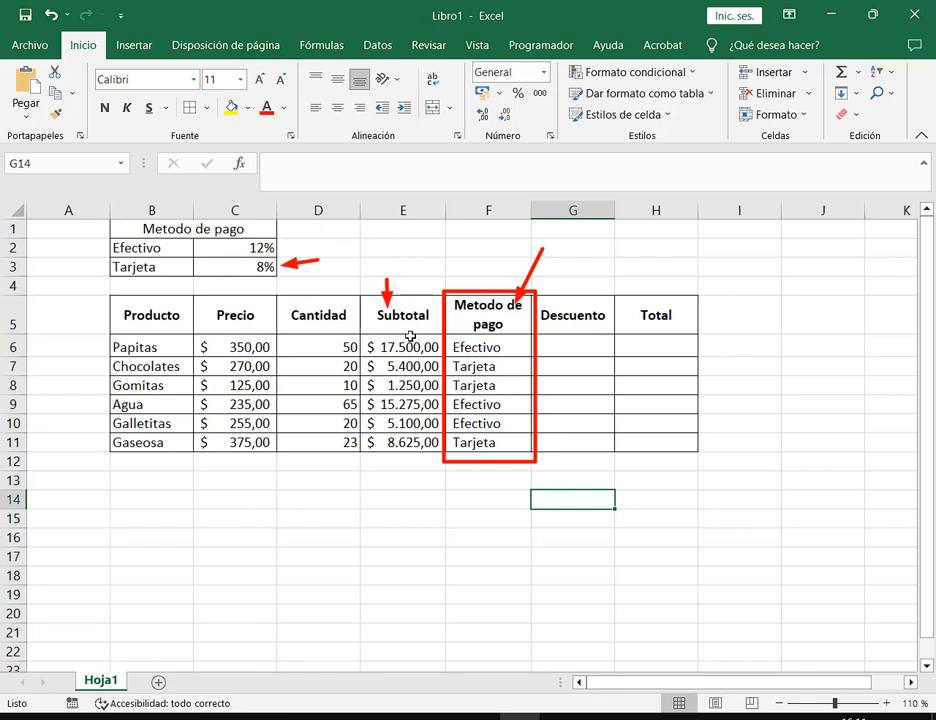
pyautogui.press('Escape')
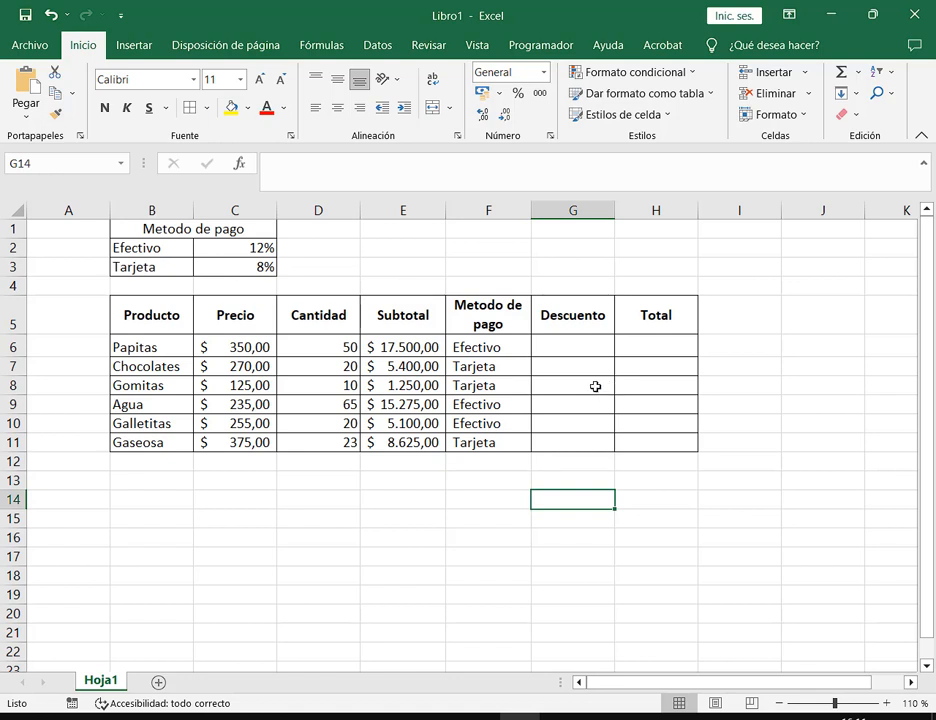
# Switch to the Notepad notes and start the definition under the title with "Permite devolver un valor (Valor Verdadero) u otro".
pyautogui.click(587, 348)
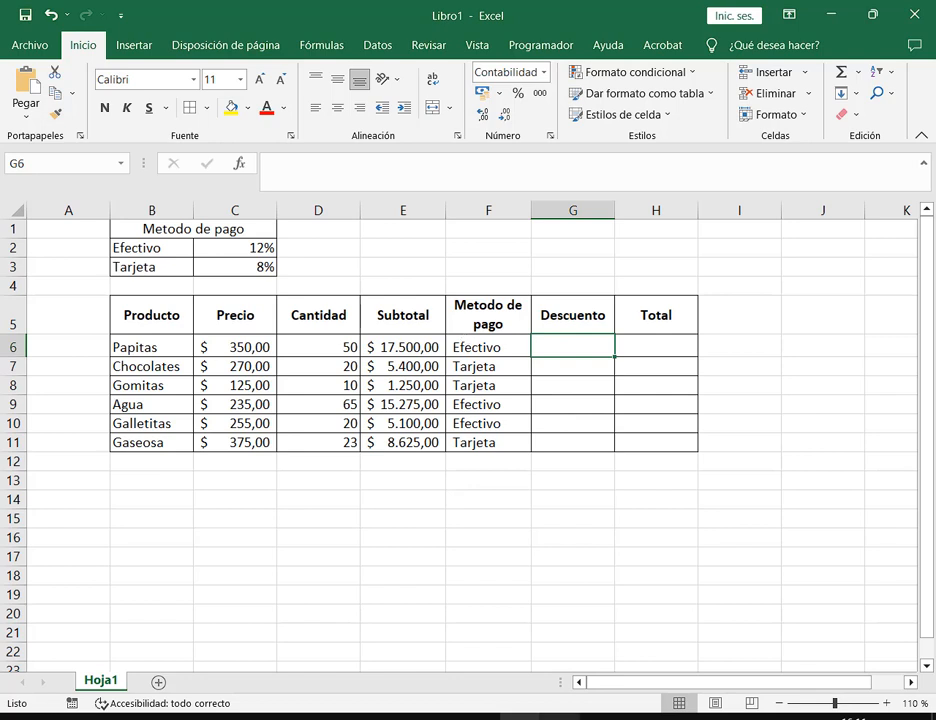
pyautogui.hotkey('alt', 'Tab')
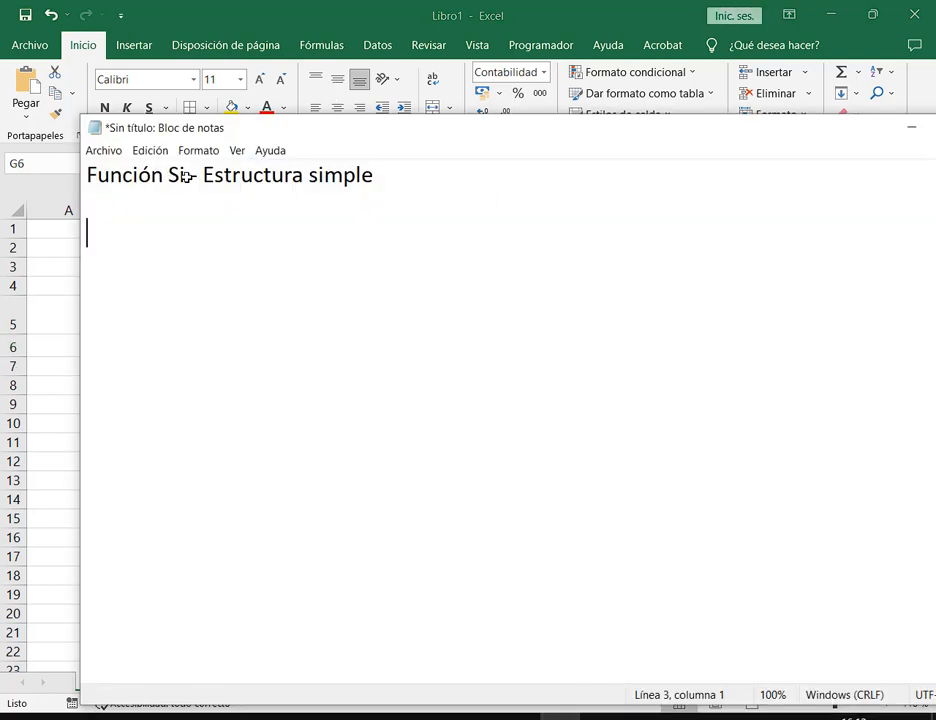
pyautogui.moveTo(110, 175); pyautogui.dragTo(69, 180)
pyautogui.click(265, 259)
pyautogui.write('Per')
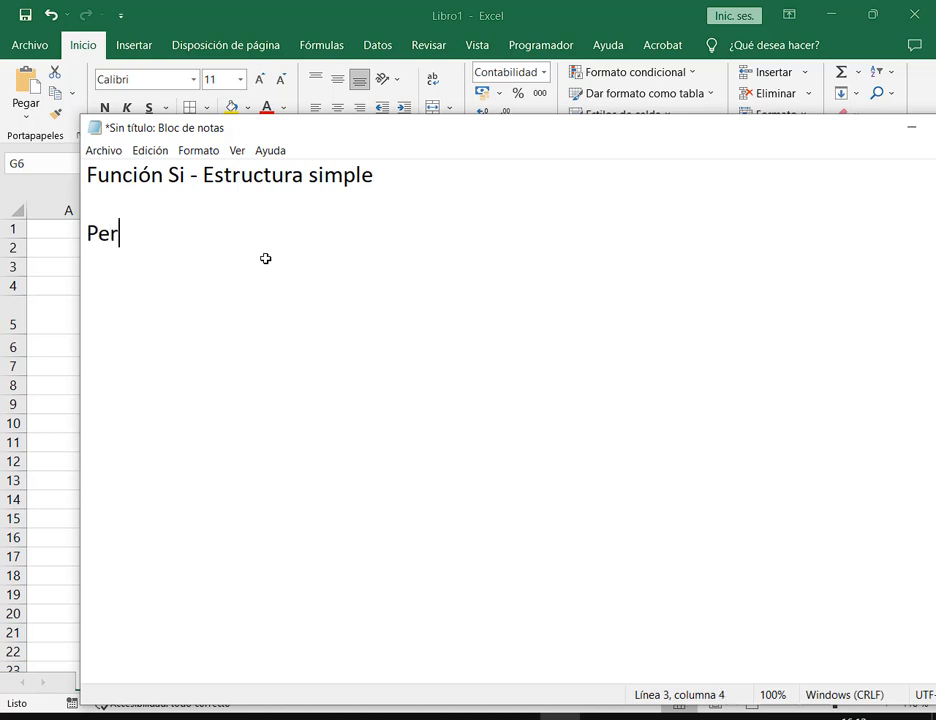
pyautogui.write('mite devol')
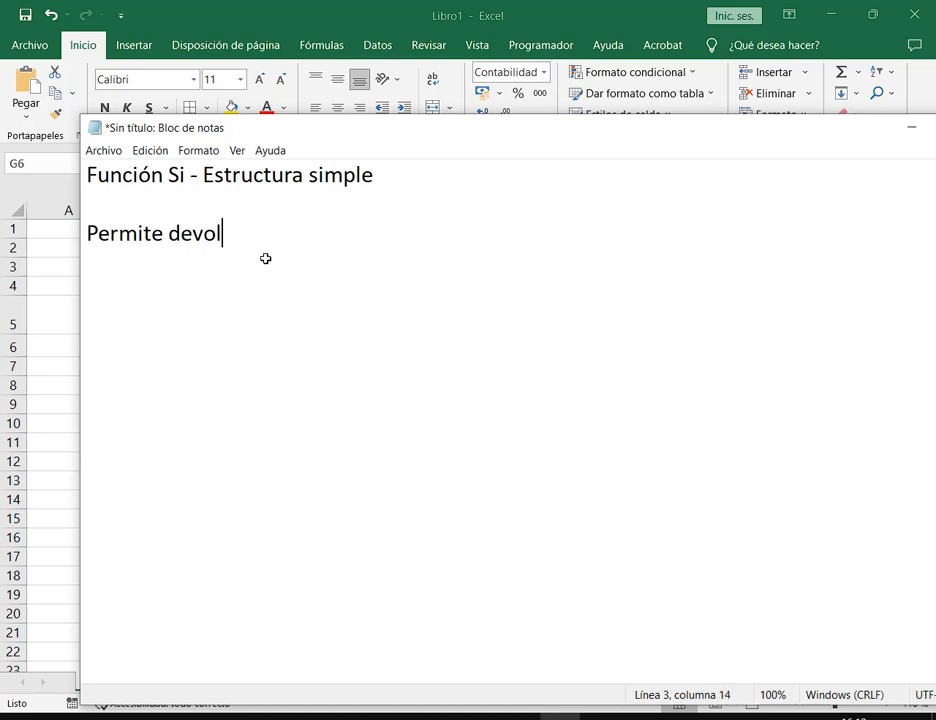
pyautogui.write('ver un valor y')
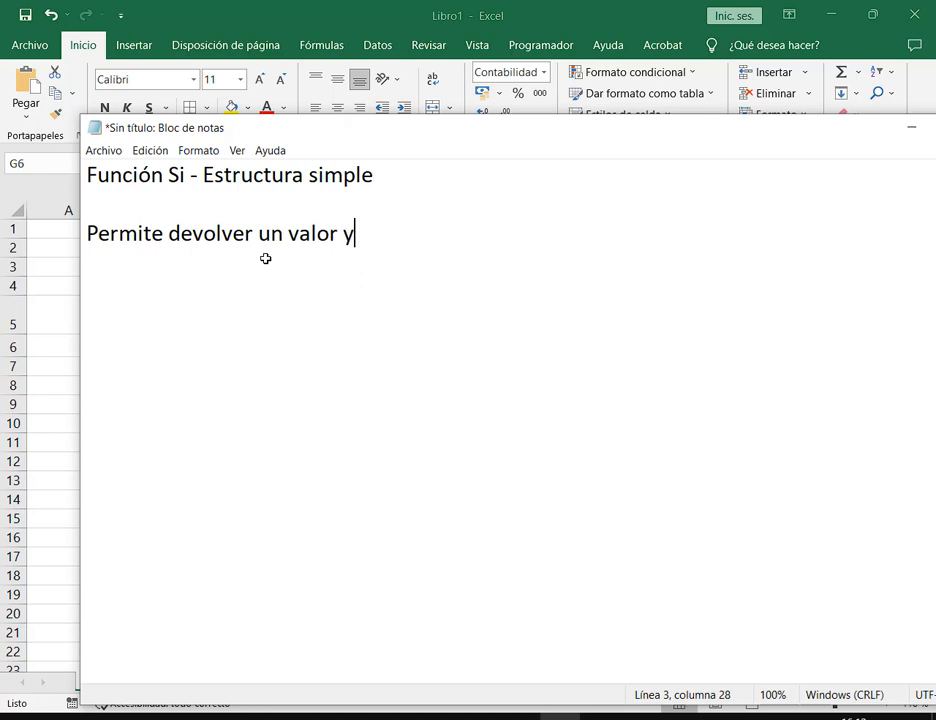
pyautogui.press('BackSpace')
pyautogui.write('/')
pyautogui.press('BackSpace')
pyautogui.write('(Valor Verdad')
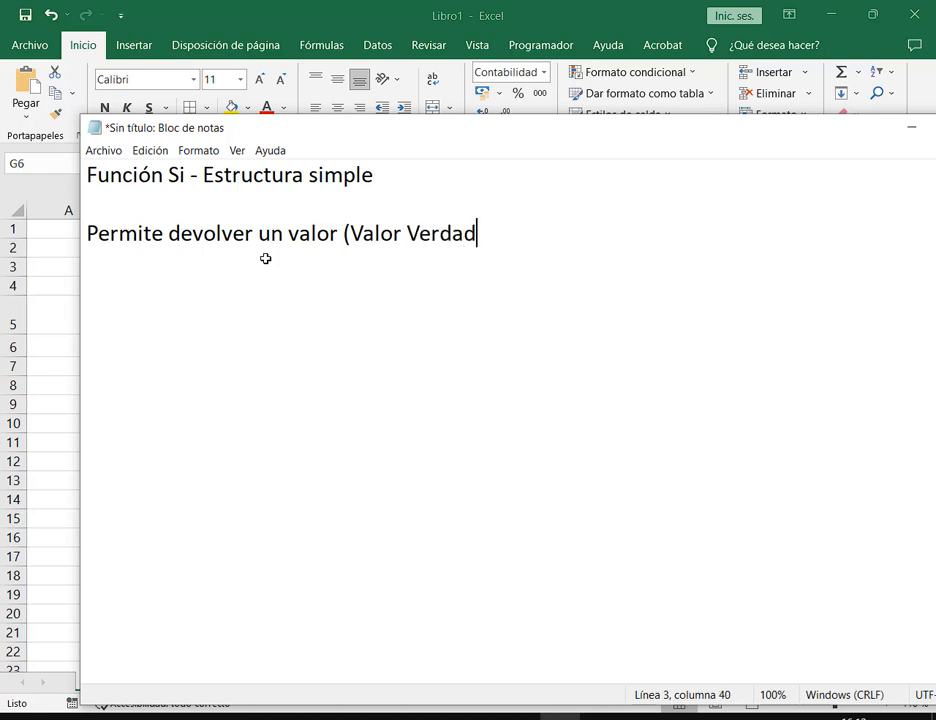
pyautogui.press('BackSpace')
pyautogui.write('dero) u otr')
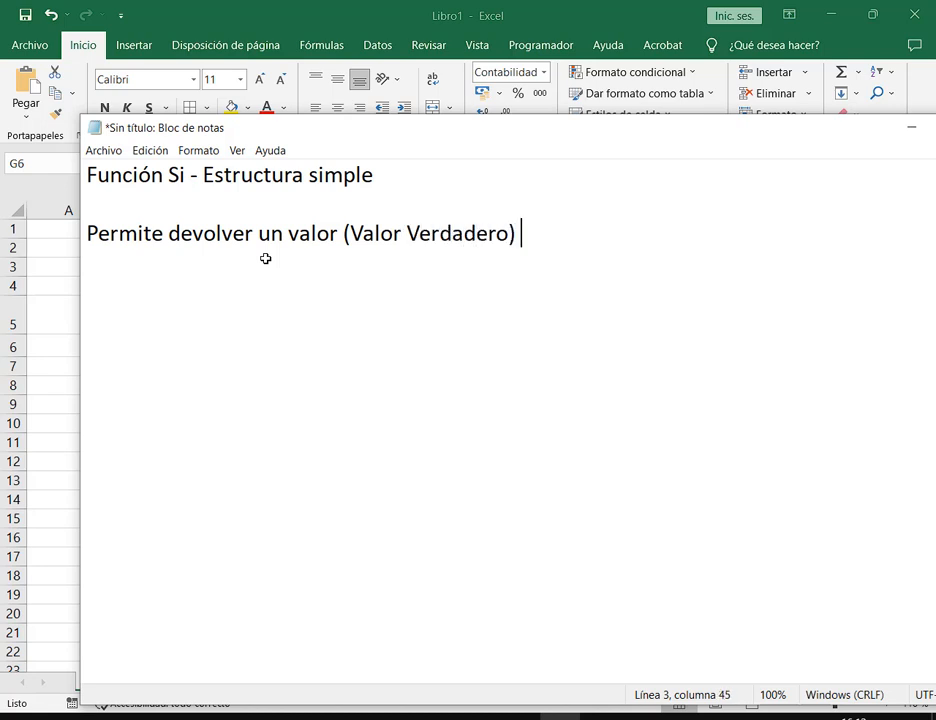
pyautogui.write('o ')
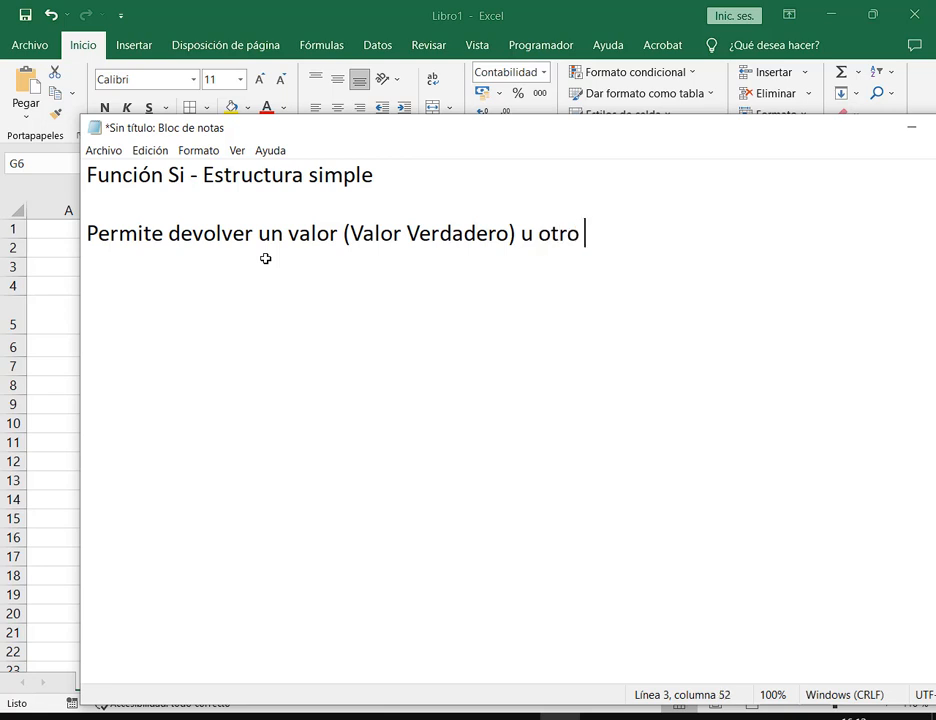
# Complete the definition with "(Valor Falso), dependiendo de una condición o criterio." and shift the Notepad window slightly up and left.
pyautogui.write('(Valor ')
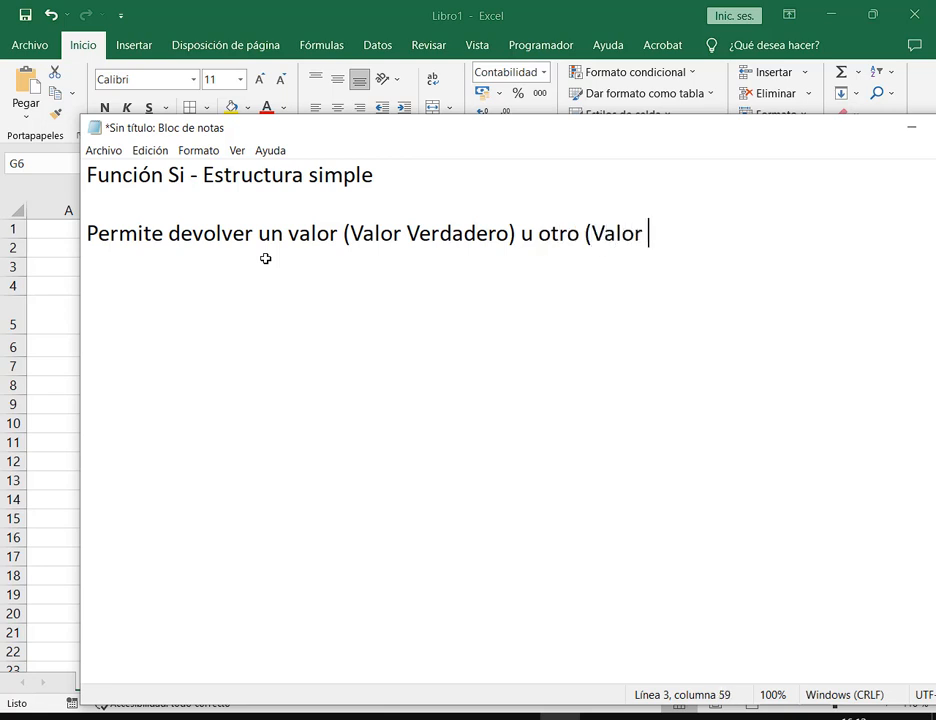
pyautogui.write('Falso), ')
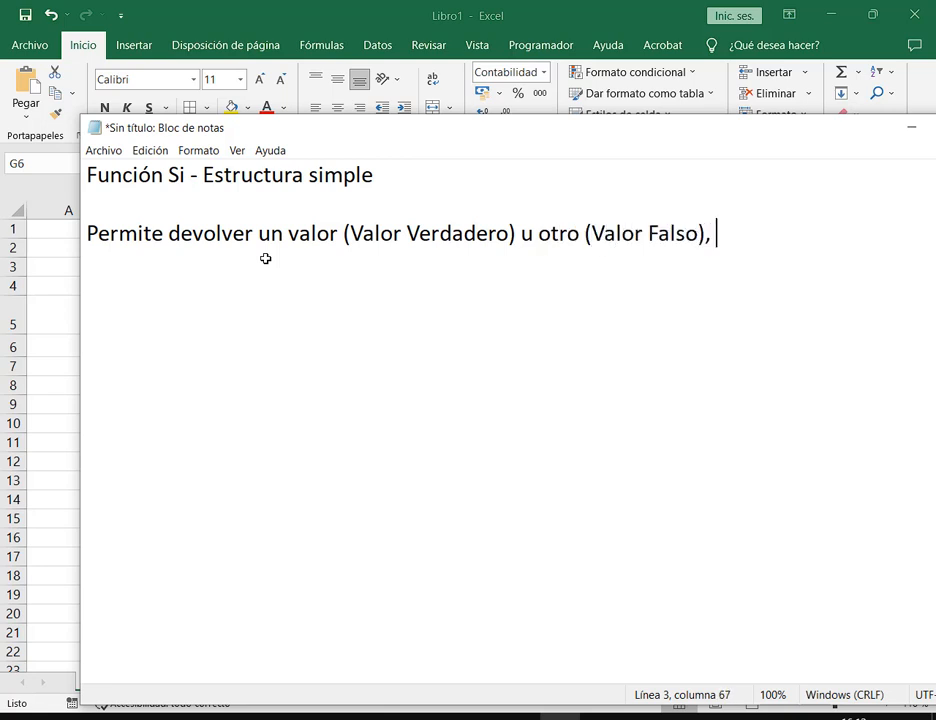
pyautogui.write('dependiendo de un')
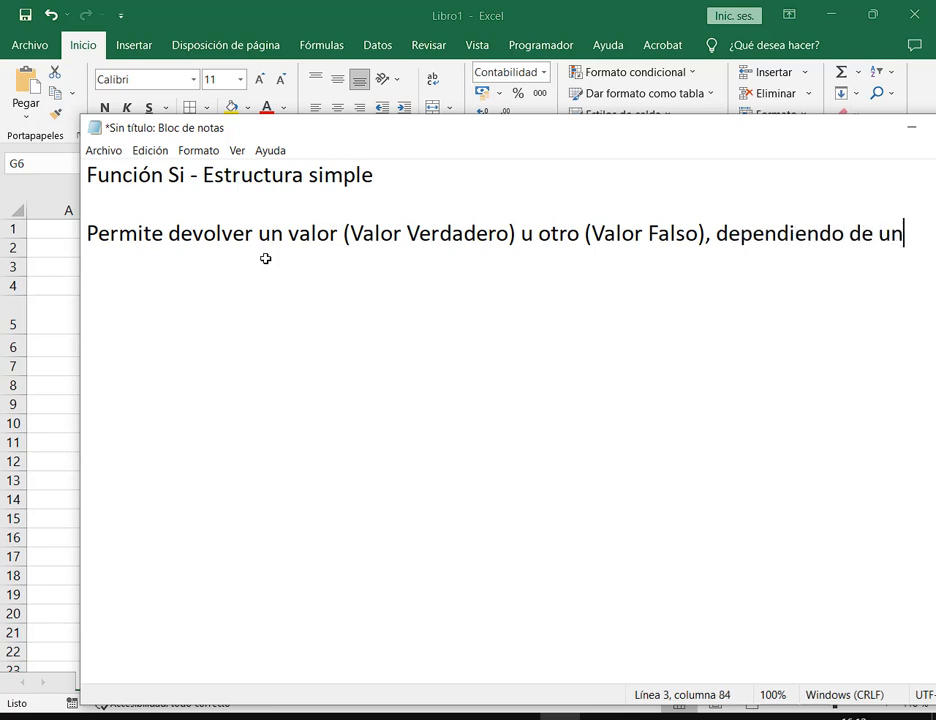
pyautogui.write('a condició')
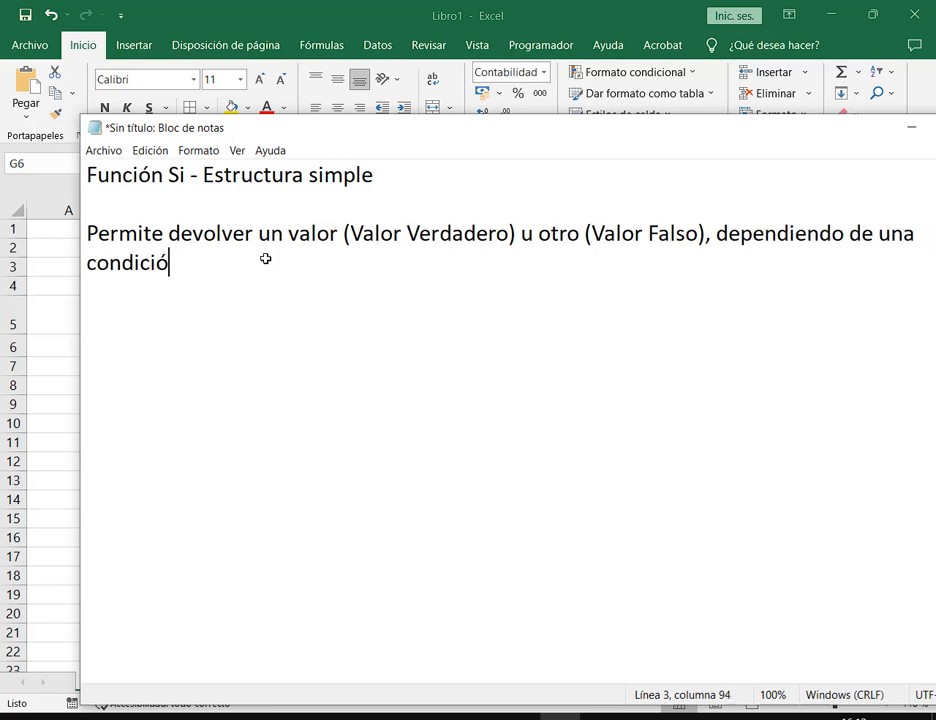
pyautogui.write('n o criterio.')
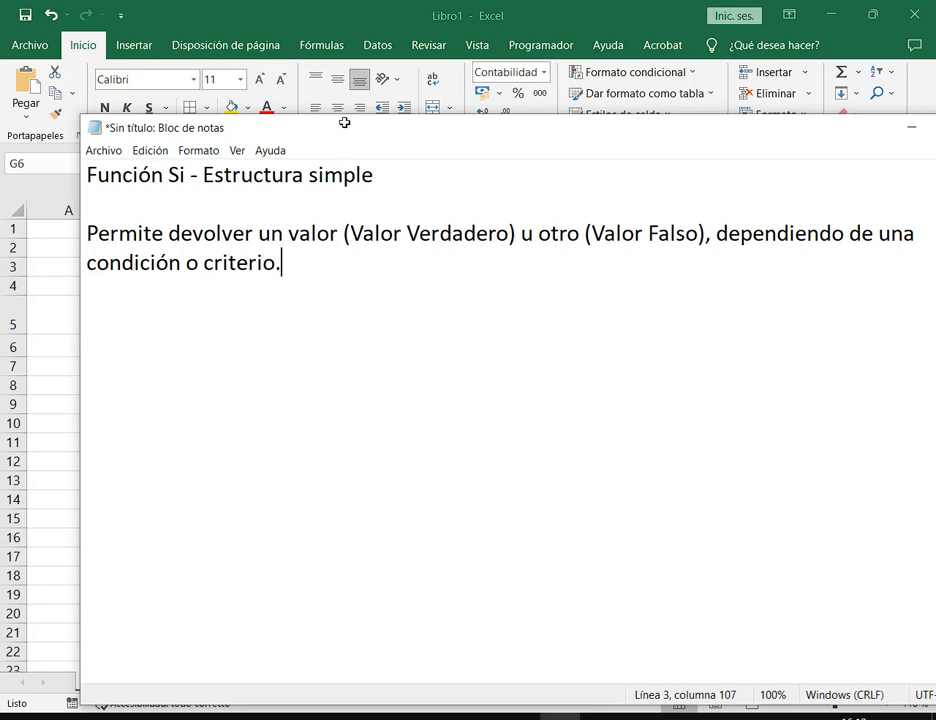
pyautogui.moveTo(345, 127); pyautogui.dragTo(314, 102)
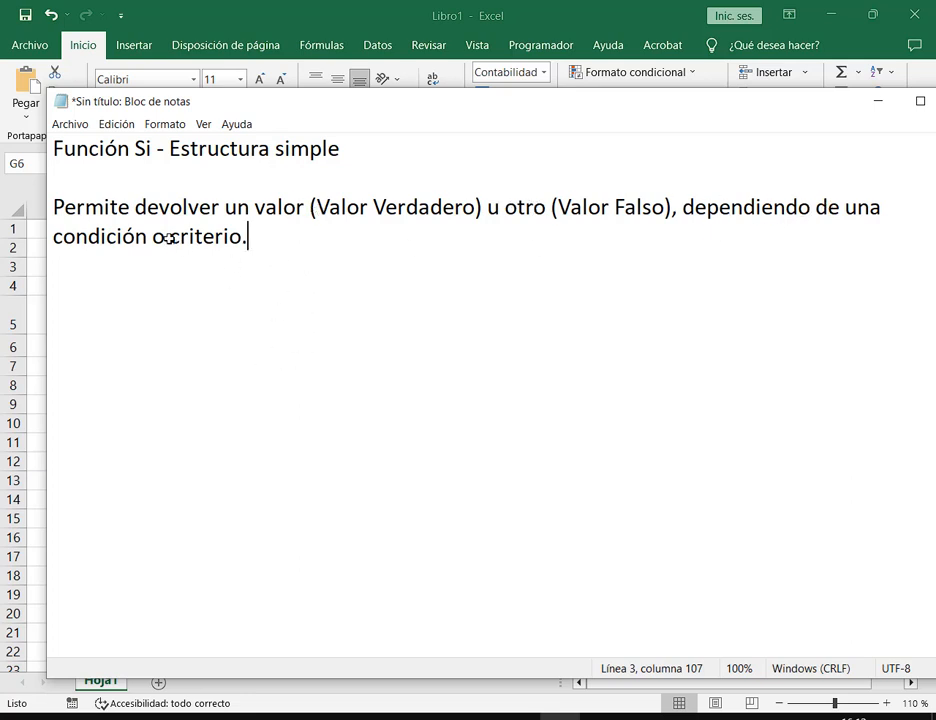
# Compare the note's true value, false value and condition wording with the Excel table's Subtotal column and the payment-method rates in C2:C3.
pyautogui.moveTo(132, 187)
pyautogui.mouseDown()
pyautogui.moveTo(320, 224)
pyautogui.moveTo(311, 225)
pyautogui.mouseUp()
pyautogui.click(558, 8)
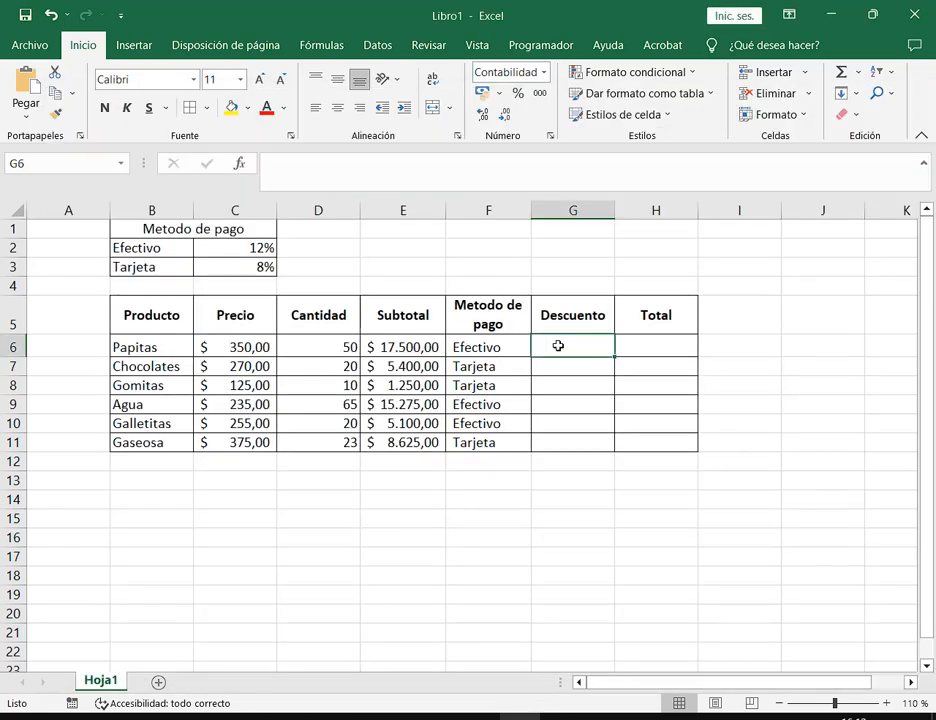
pyautogui.moveTo(355, 333)
pyautogui.mouseDown()
pyautogui.moveTo(449, 341)
pyautogui.moveTo(449, 366)
pyautogui.mouseUp()
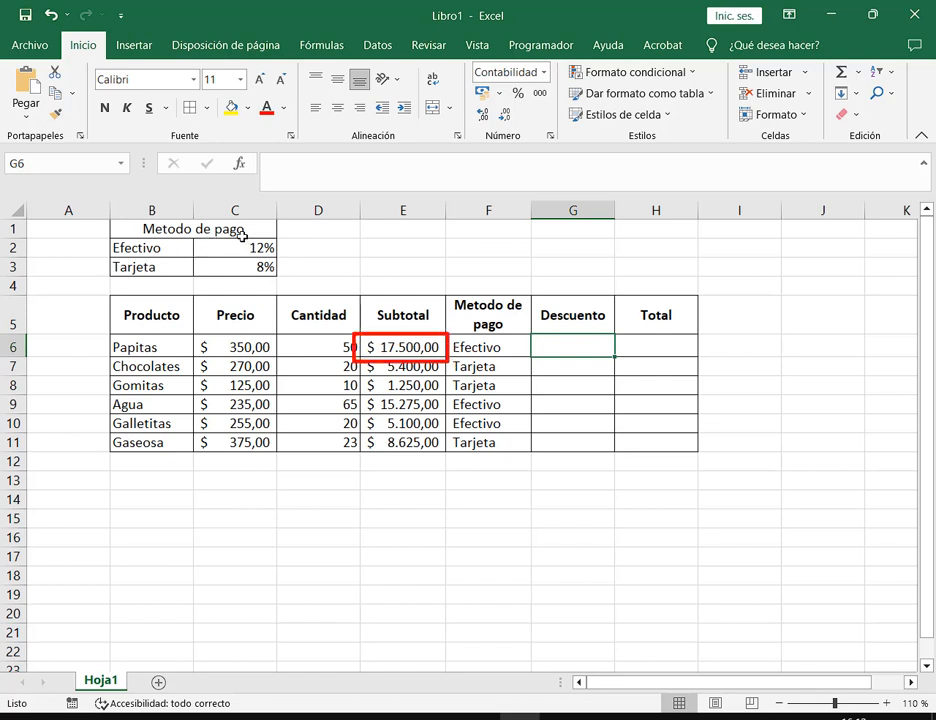
pyautogui.moveTo(242, 236); pyautogui.dragTo(282, 284)
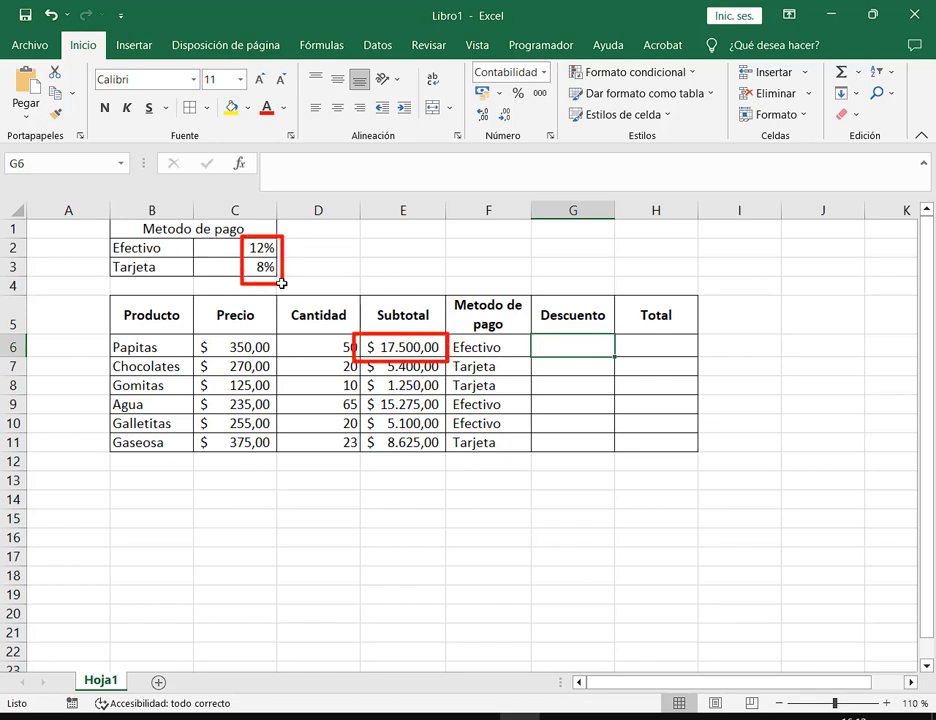
pyautogui.press('Escape')
pyautogui.click(561, 717)
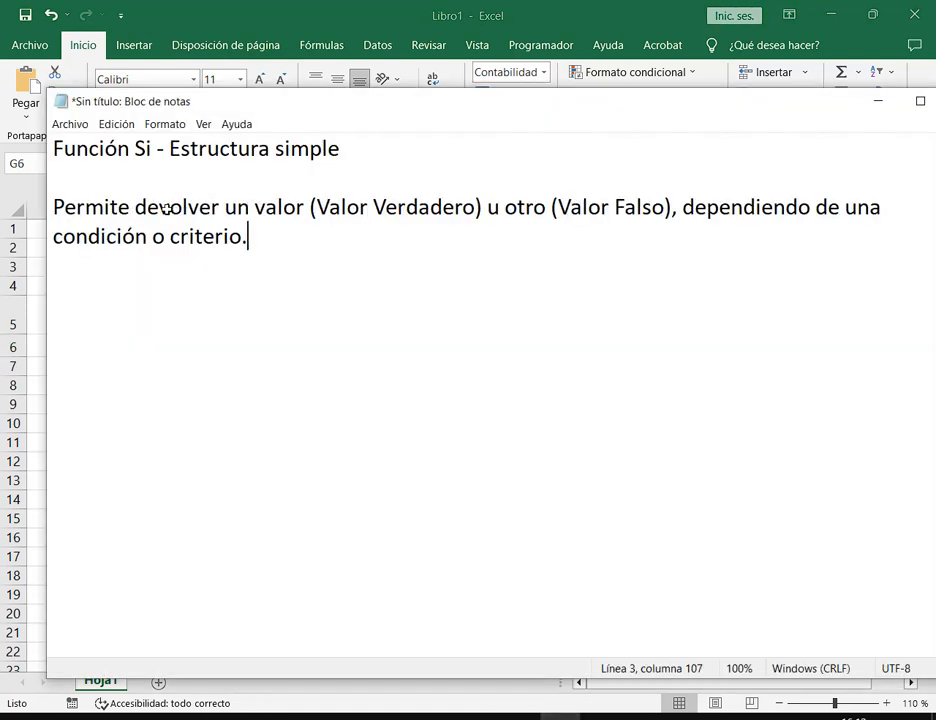
pyautogui.moveTo(131, 207); pyautogui.dragTo(673, 208)
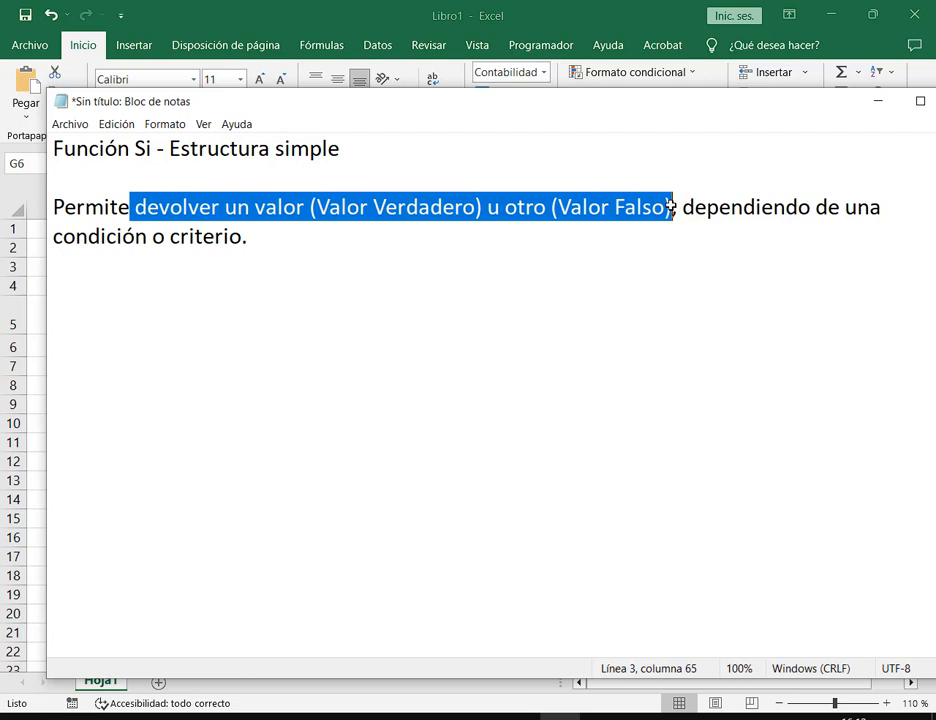
pyautogui.click(722, 232)
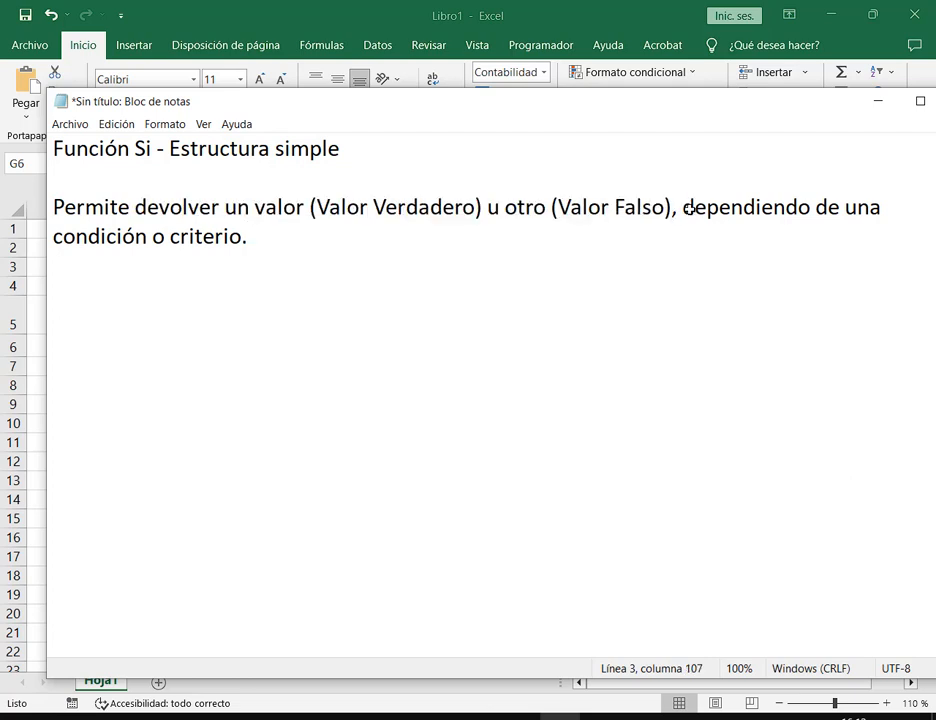
pyautogui.moveTo(683, 207); pyautogui.dragTo(272, 250)
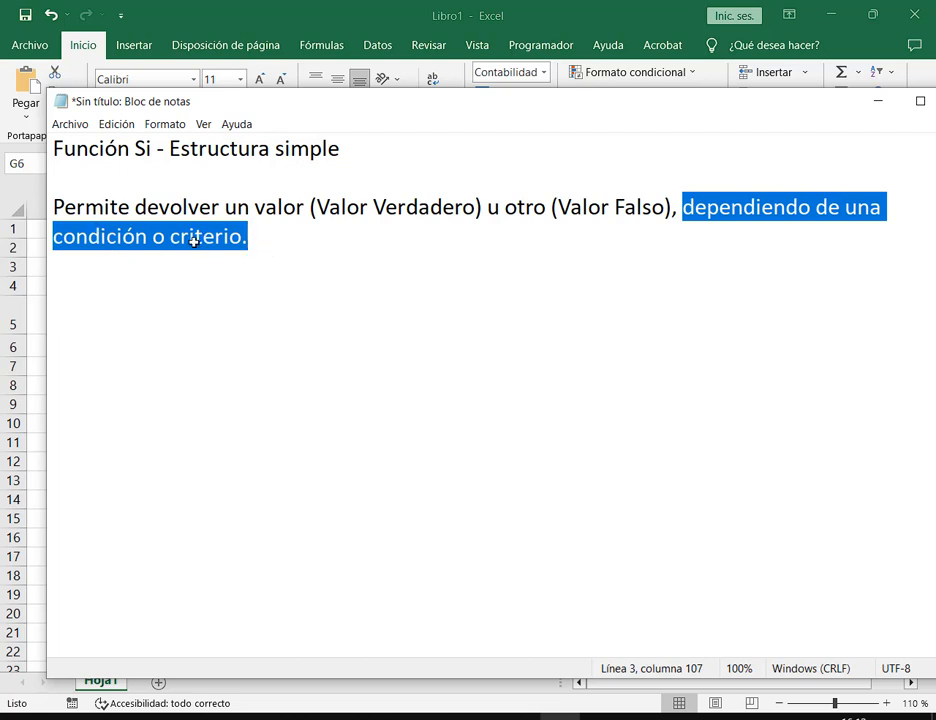
pyautogui.click(584, 11)
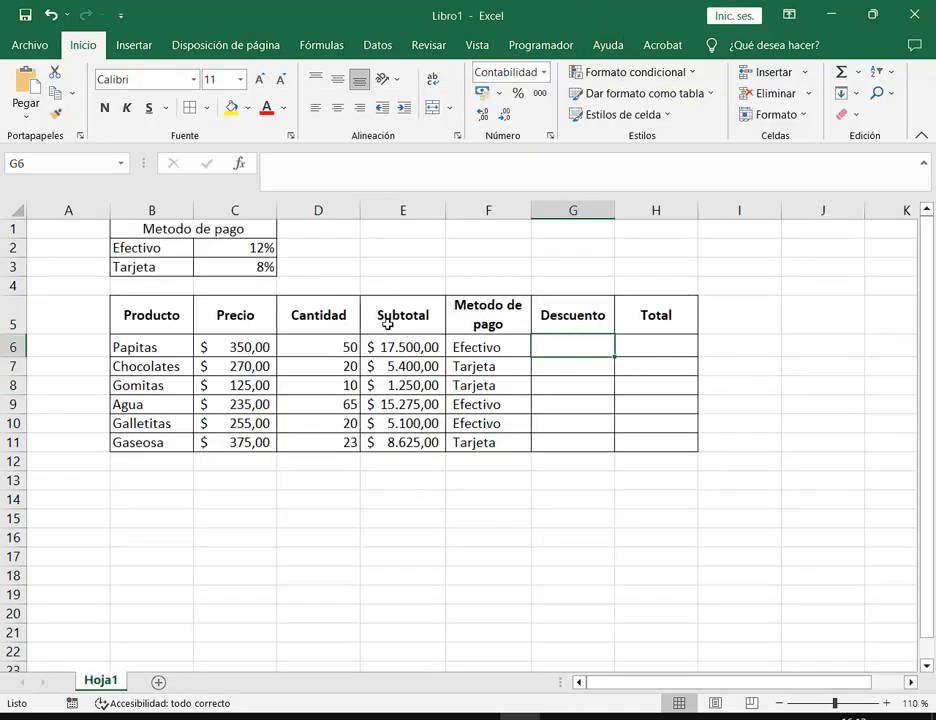
pyautogui.moveTo(373, 300); pyautogui.dragTo(440, 333)
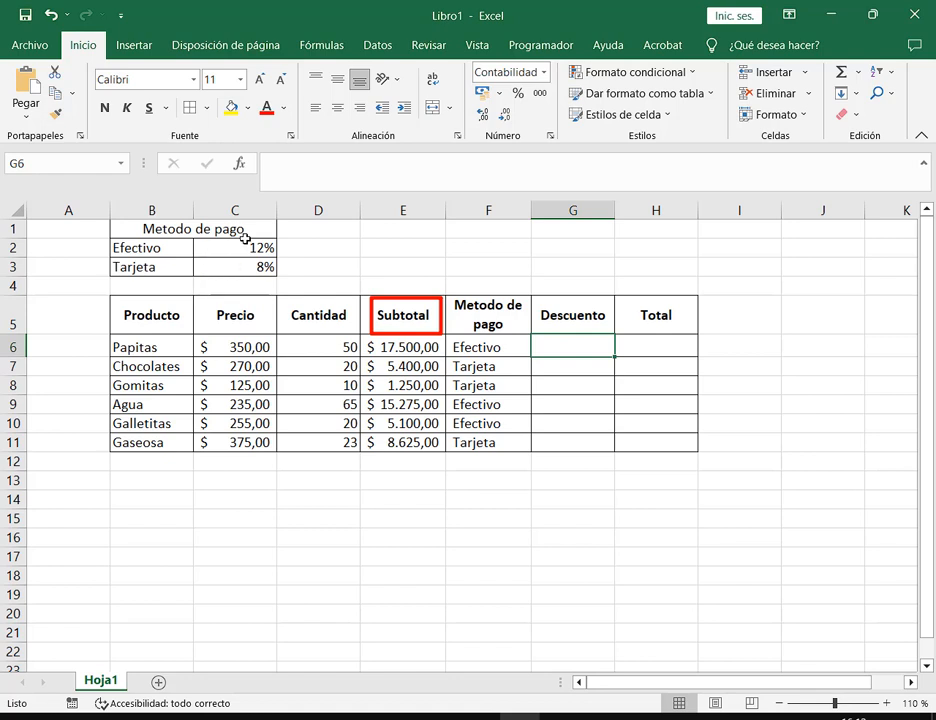
pyautogui.moveTo(238, 231)
pyautogui.mouseDown()
pyautogui.moveTo(293, 284)
pyautogui.moveTo(283, 279)
pyautogui.mouseUp()
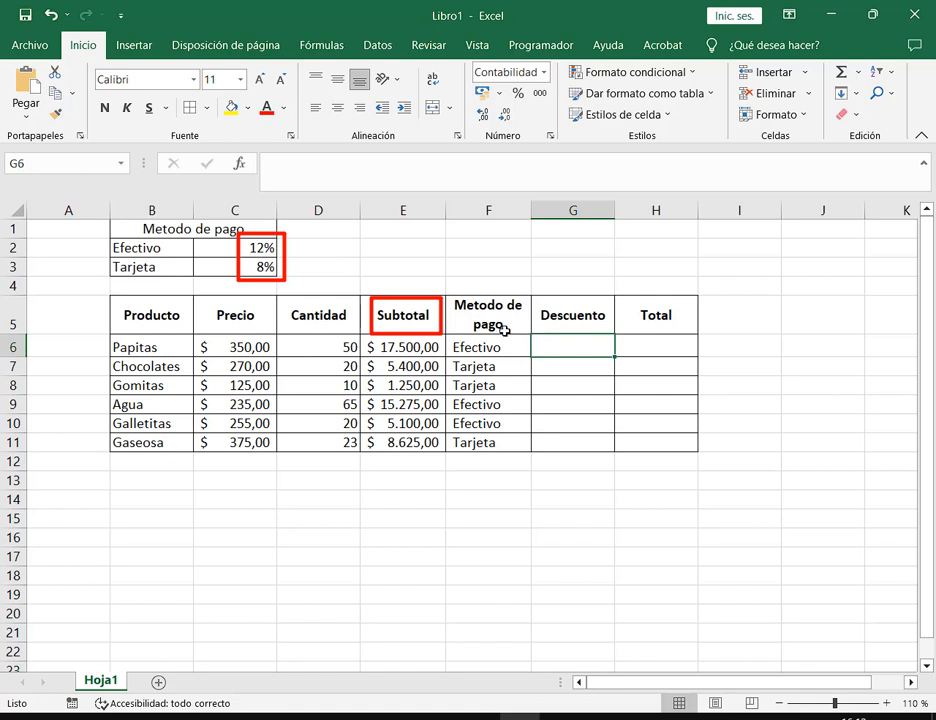
pyautogui.press('Escape')
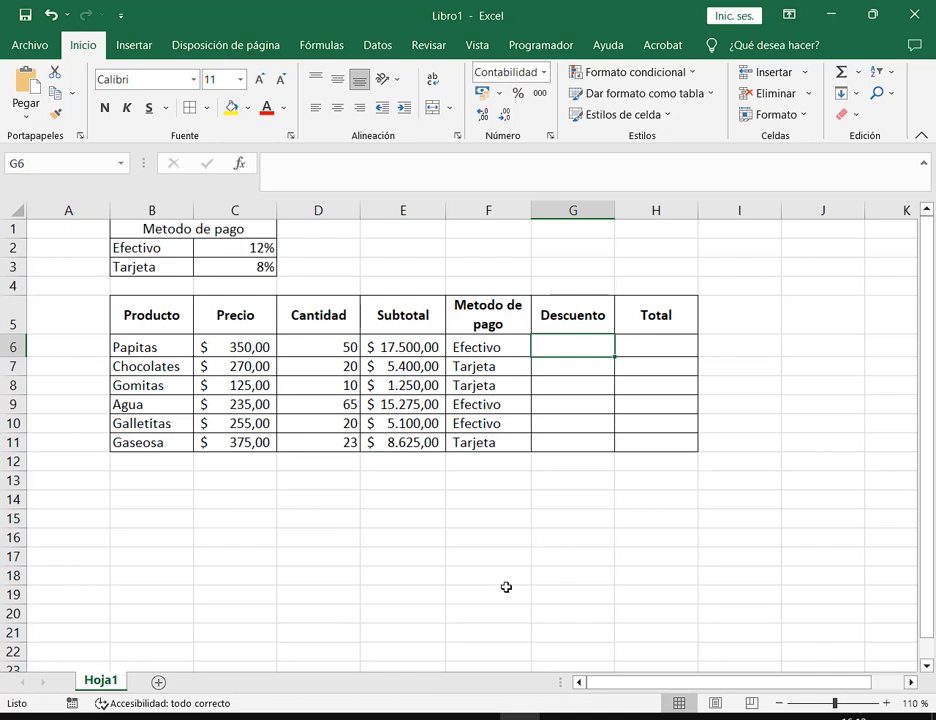
# Switch to Notepad and add the heading "-ESTRUCTURA-" below the definition, separated by a blank line.
pyautogui.click(558, 717)
pyautogui.click(259, 240)
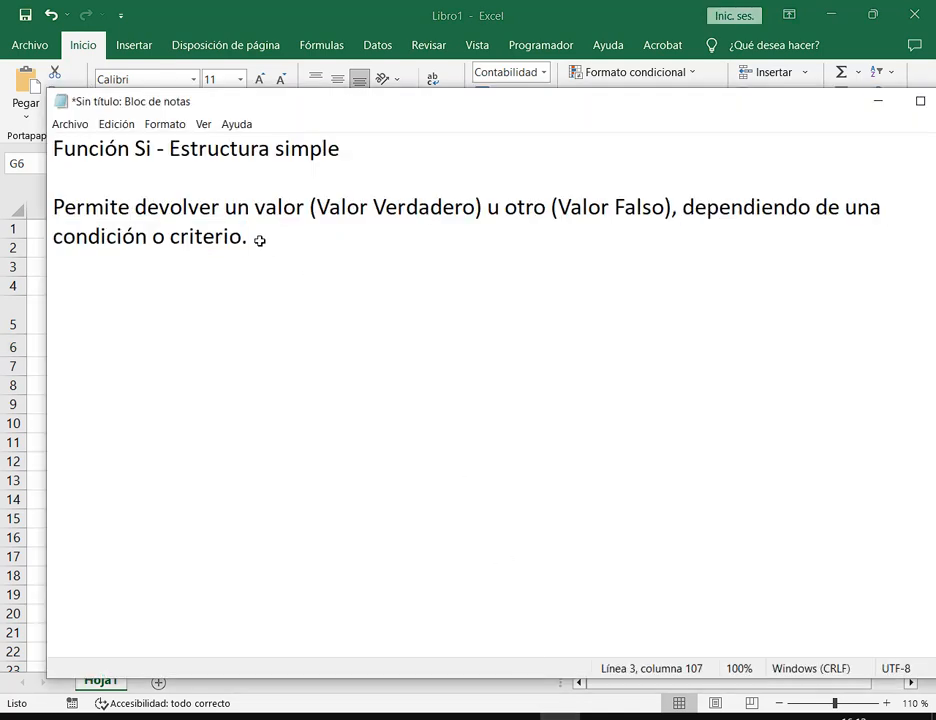
pyautogui.press('Return')
pyautogui.press('Return')
pyautogui.write('=')
pyautogui.press('BackSpace')
pyautogui.write('-ESTRUC')
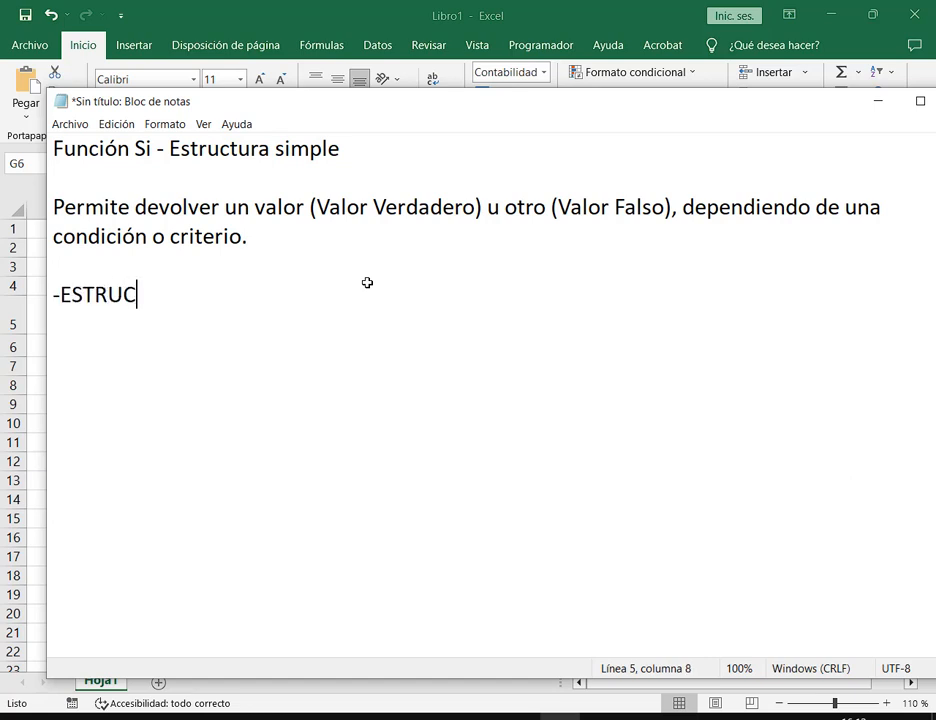
pyautogui.write('TURA-')
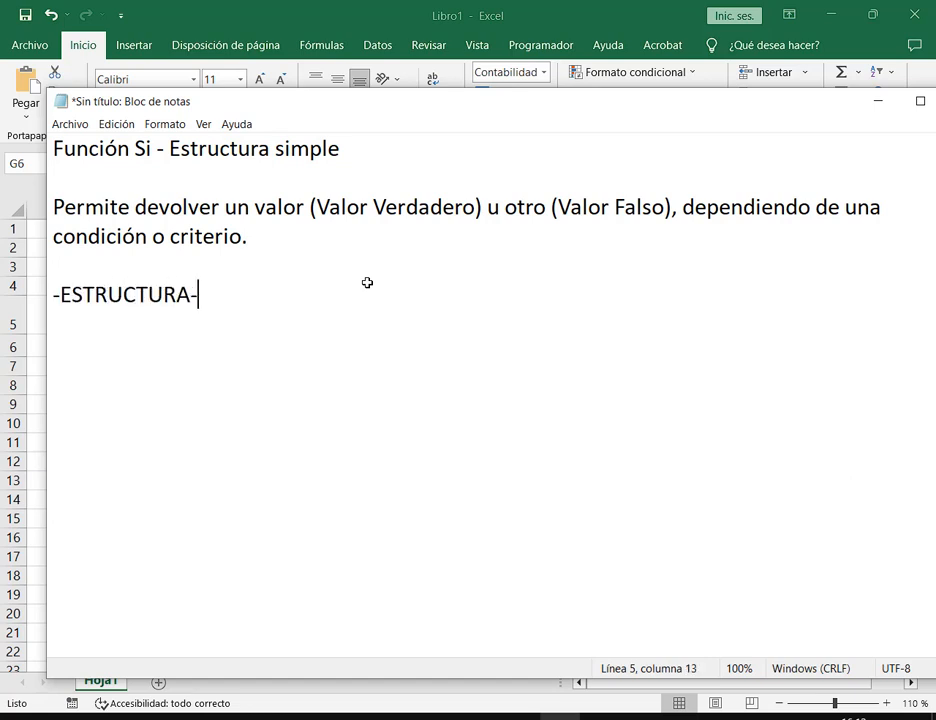
# Begin the syntax line "=SI(" below the ESTRUCTURA heading, leaving a blank line between them.
pyautogui.press('Return')
pyautogui.press('Return')
pyautogui.write('=SI(')
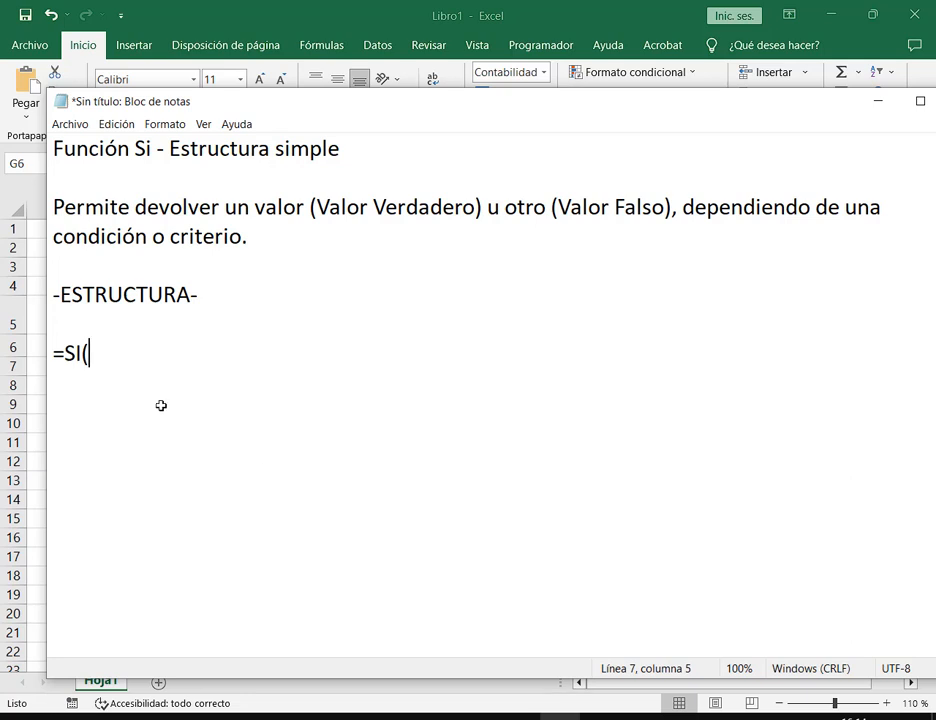
pyautogui.moveTo(62, 367); pyautogui.dragTo(78, 368)
pyautogui.moveTo(112, 298); pyautogui.dragTo(92, 335)
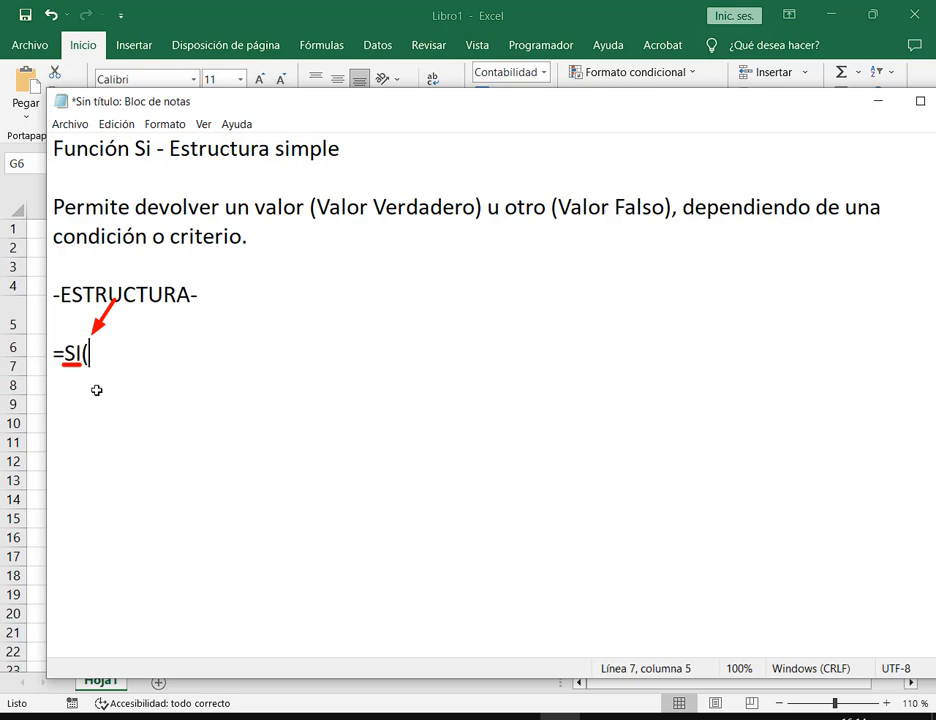
pyautogui.press('Escape')
# Switch to Excel, begin the formula =Si( in cell G6 and examine the three arguments in the function's hint.
pyautogui.click(528, 5)
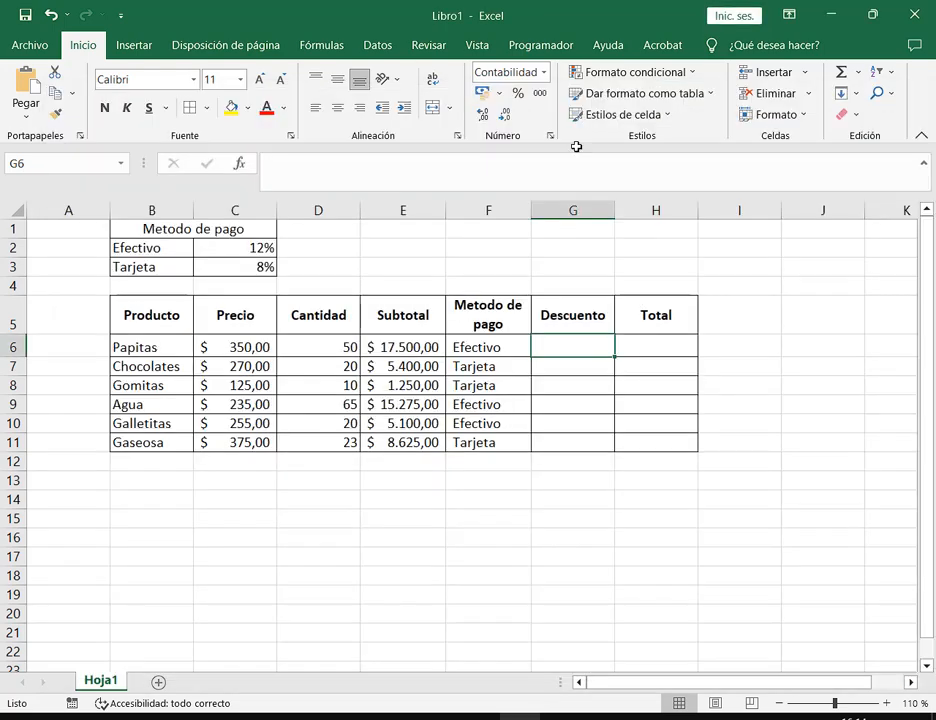
pyautogui.write('=si')
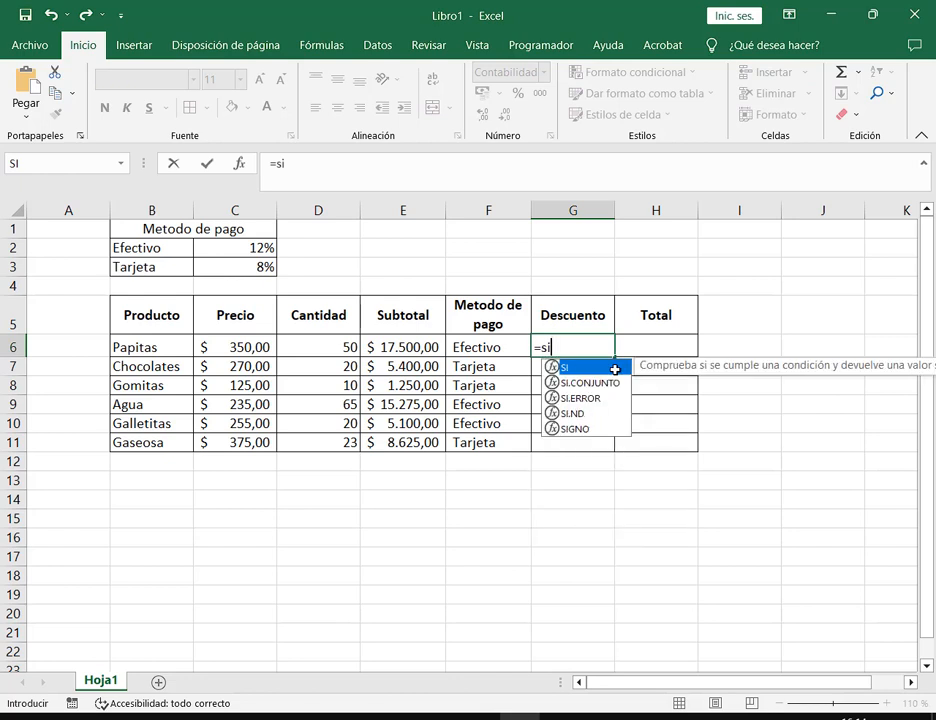
pyautogui.press('BackSpace')
pyautogui.press('BackSpace')
pyautogui.write('S9')
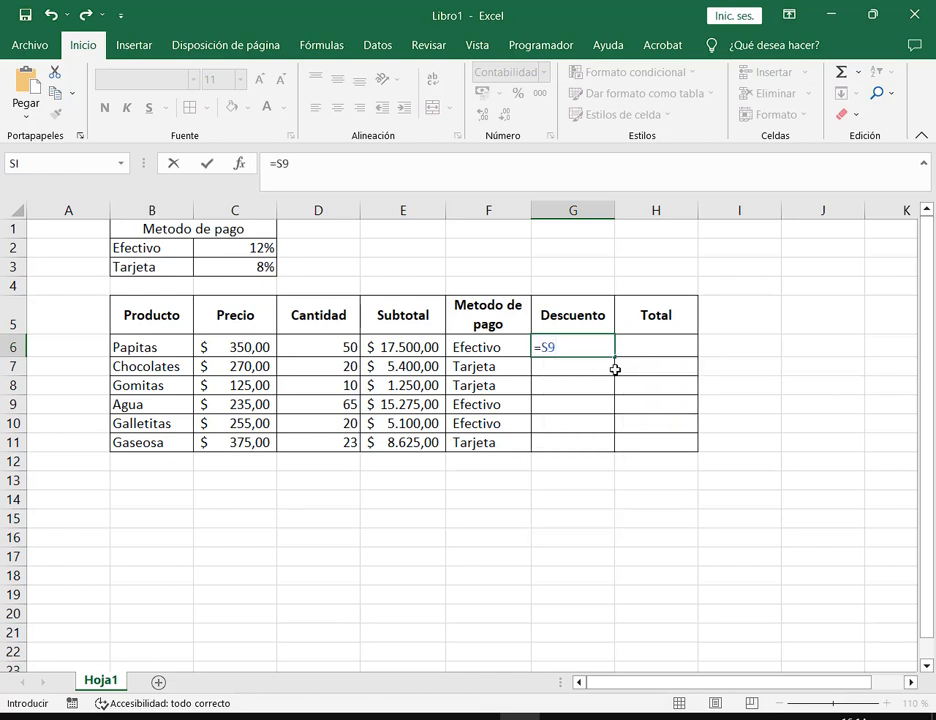
pyautogui.press('BackSpace')
pyautogui.write('i(')
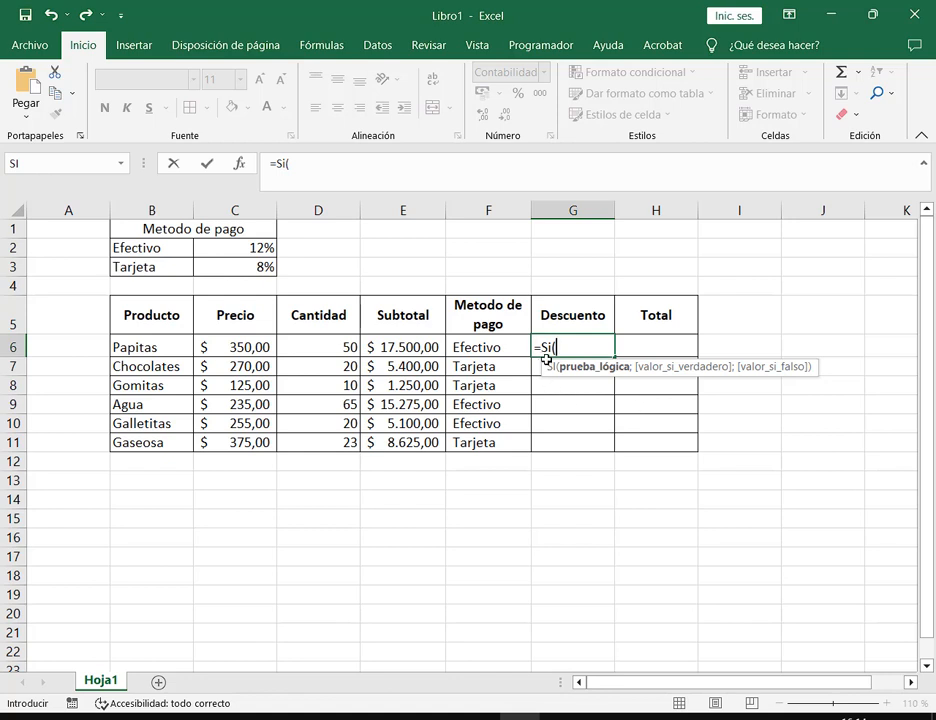
pyautogui.moveTo(538, 350)
pyautogui.mouseDown()
pyautogui.moveTo(673, 378)
pyautogui.moveTo(826, 383)
pyautogui.mouseUp()
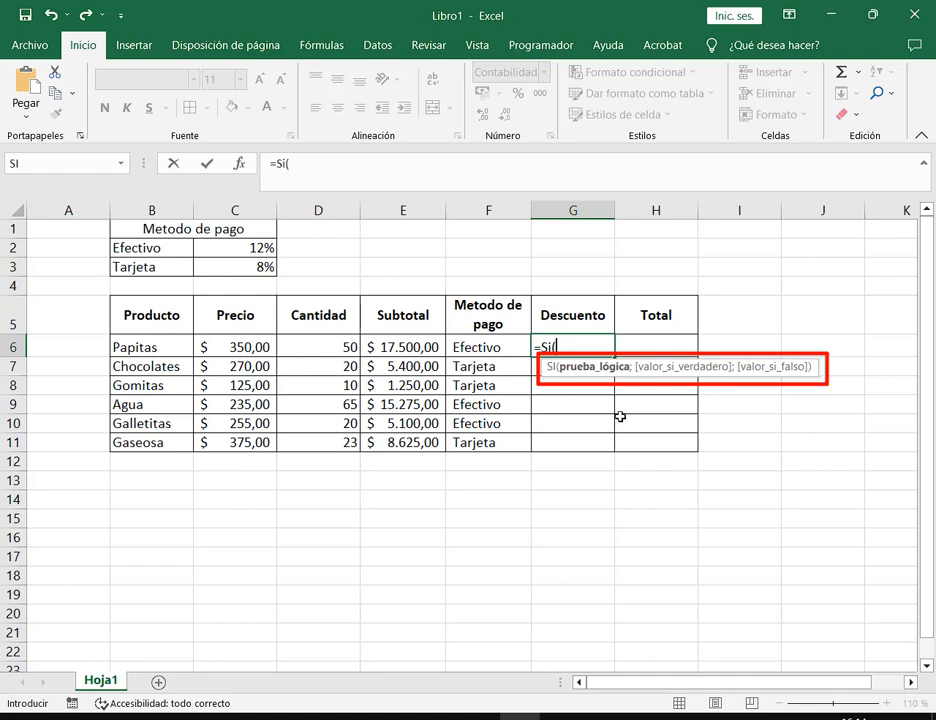
pyautogui.moveTo(599, 430); pyautogui.dragTo(598, 383)
pyautogui.moveTo(683, 432); pyautogui.dragTo(683, 380)
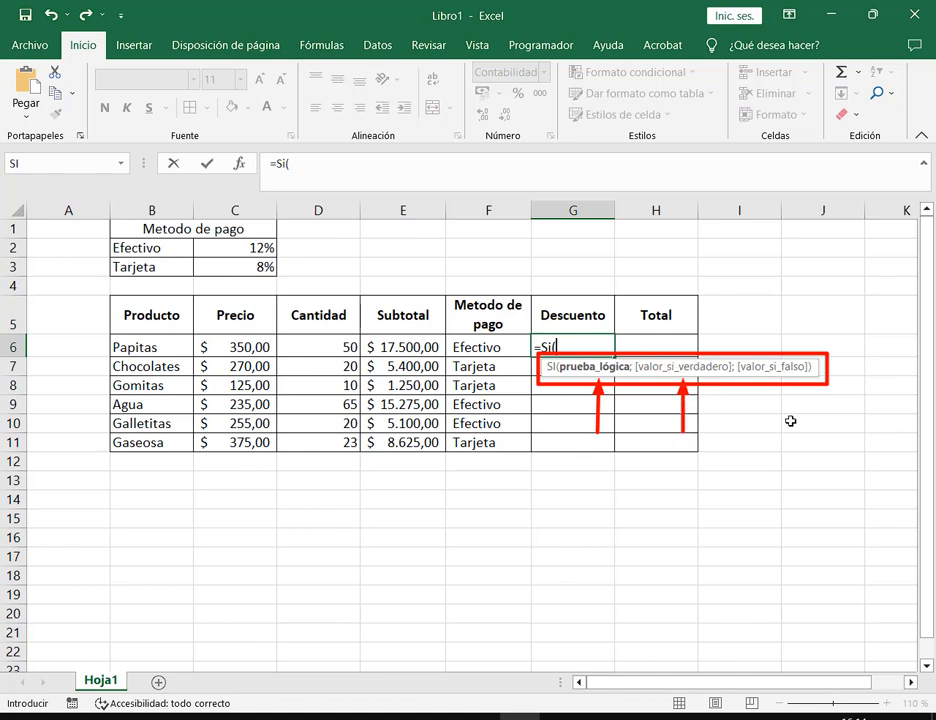
pyautogui.moveTo(786, 437); pyautogui.dragTo(785, 384)
pyautogui.press('Escape')
# Switch to Notepad and add "Prueba Lógica" as the first argument of the =SI( syntax line.
pyautogui.click(559, 718)
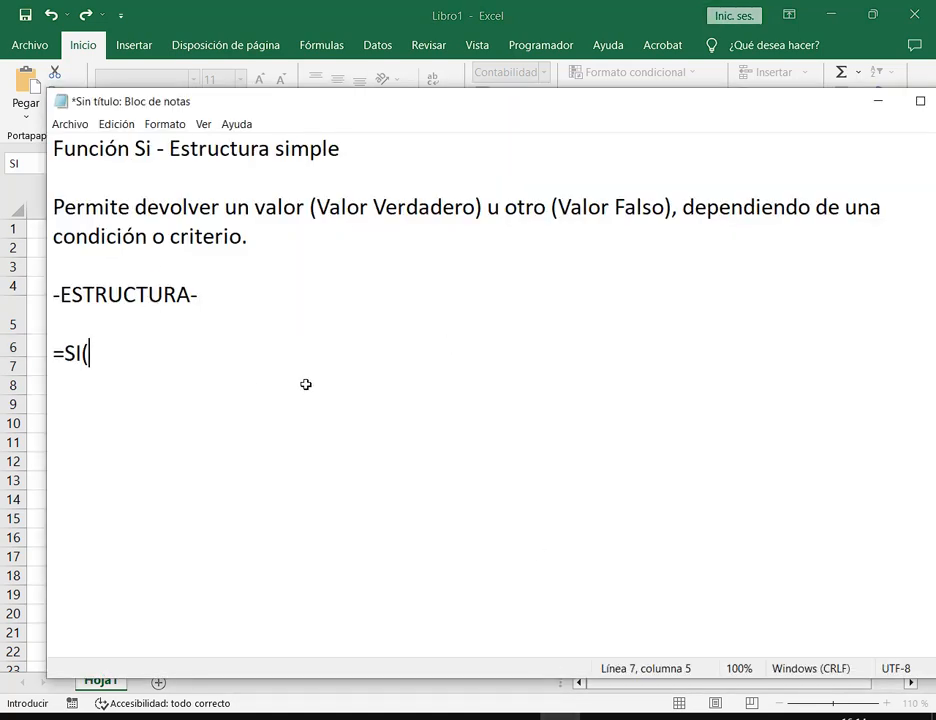
pyautogui.write('pRUE')
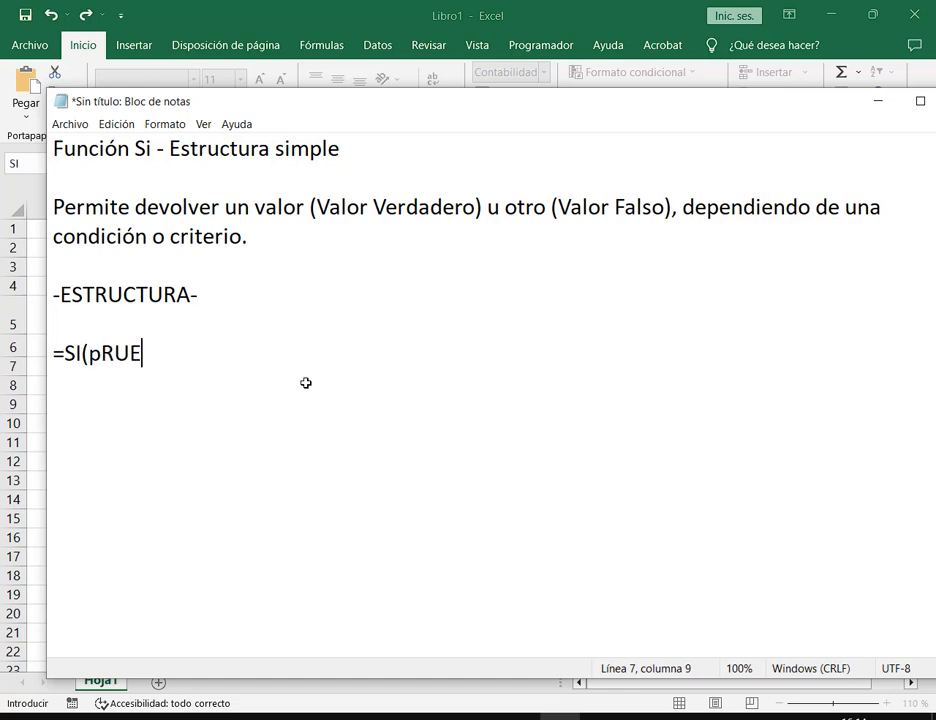
pyautogui.press('BackSpace')
pyautogui.press('BackSpace')
pyautogui.press('BackSpace')
pyautogui.press('BackSpace')
pyautogui.write('Prueba ')
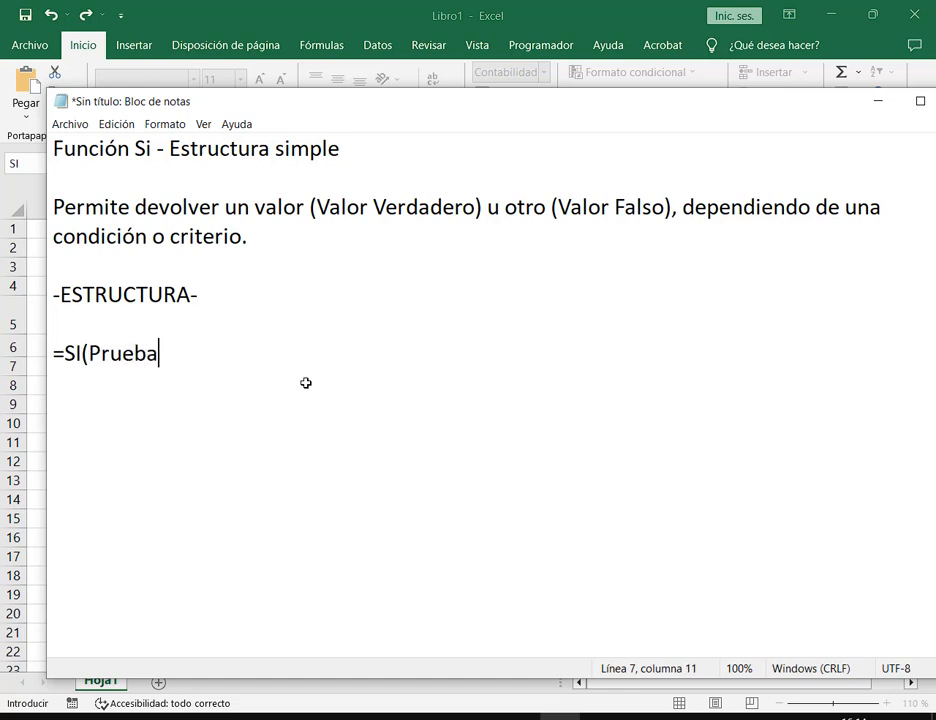
pyautogui.write('L')
pyautogui.press('BackSpace')
pyautogui.write('Lógica')
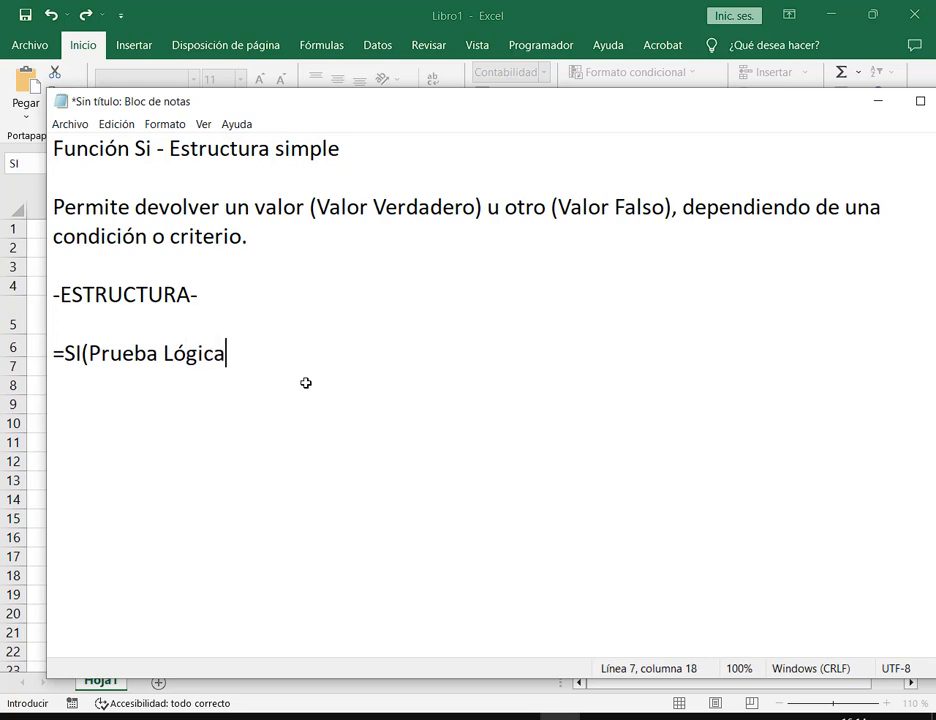
# Append the alternative names "|Condición|Criterio" after Prueba Lógica and highlight each of the three terms in turn.
pyautogui.write('|Condición ')
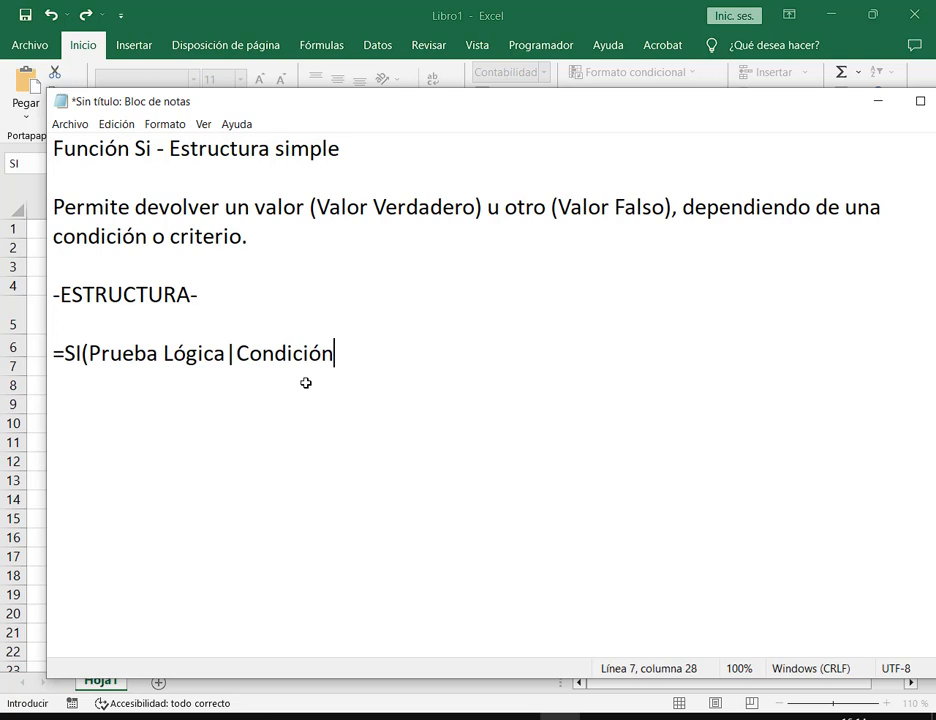
pyautogui.write('|Criterio')
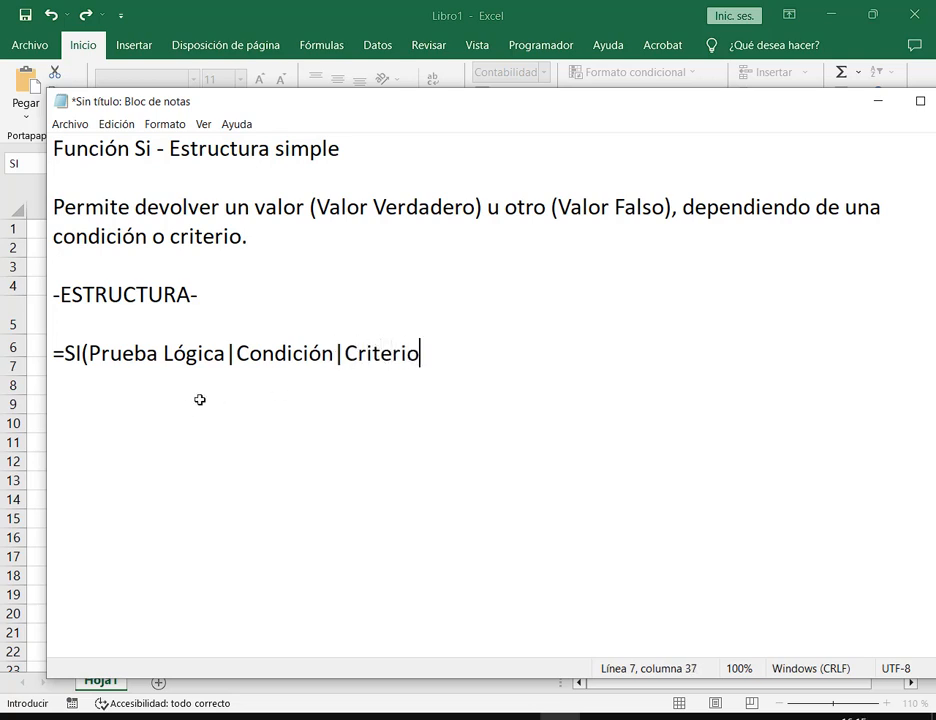
pyautogui.moveTo(88, 354); pyautogui.dragTo(102, 354)
pyautogui.moveTo(179, 363); pyautogui.dragTo(224, 365)
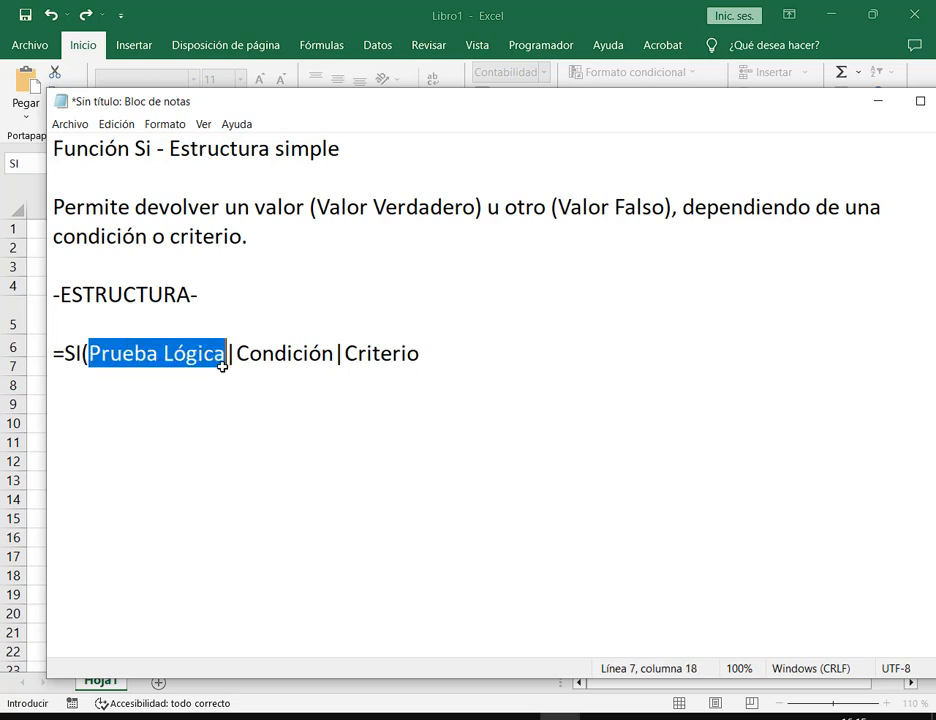
pyautogui.click(339, 356)
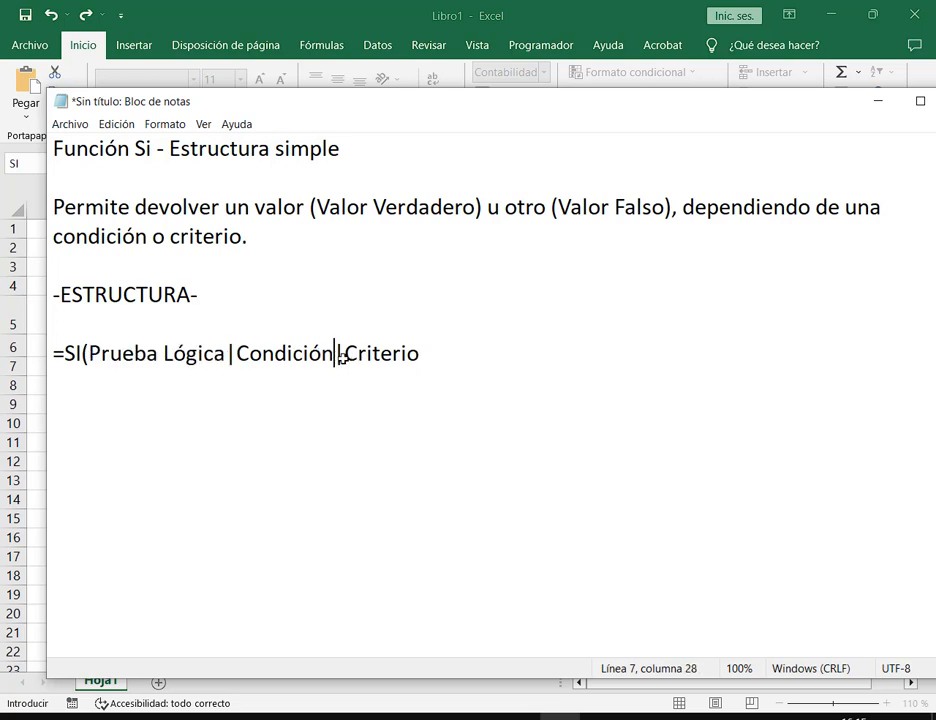
pyautogui.keyDown('shift'); pyautogui.click(236, 355); pyautogui.keyUp('shift')
pyautogui.moveTo(436, 355); pyautogui.dragTo(346, 355)
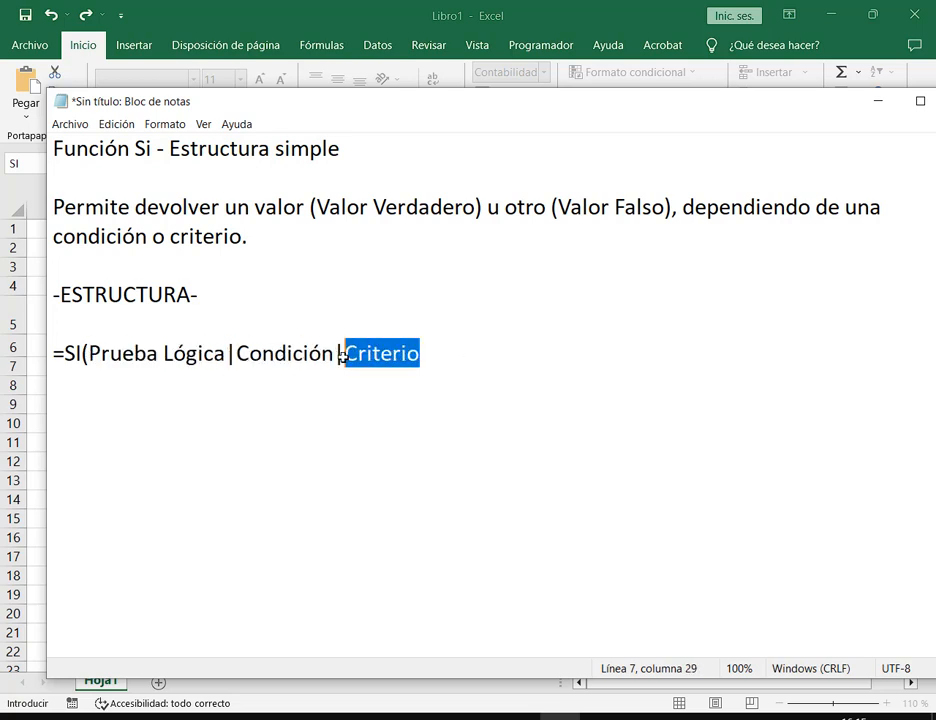
pyautogui.click(346, 357)
pyautogui.moveTo(463, 357); pyautogui.dragTo(227, 355)
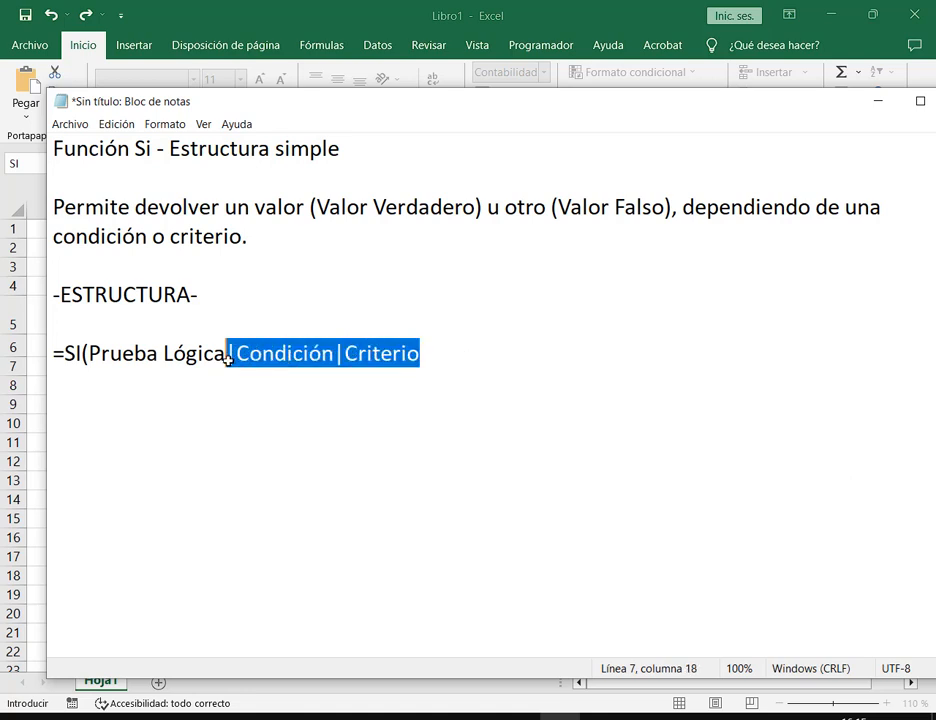
# Complete the syntax after Prueba Lógica with ";Valor Verdadero;Valor Falso)", replacing the alternative names, and leave a blank line below.
pyautogui.write(';Valor Verdaderom')
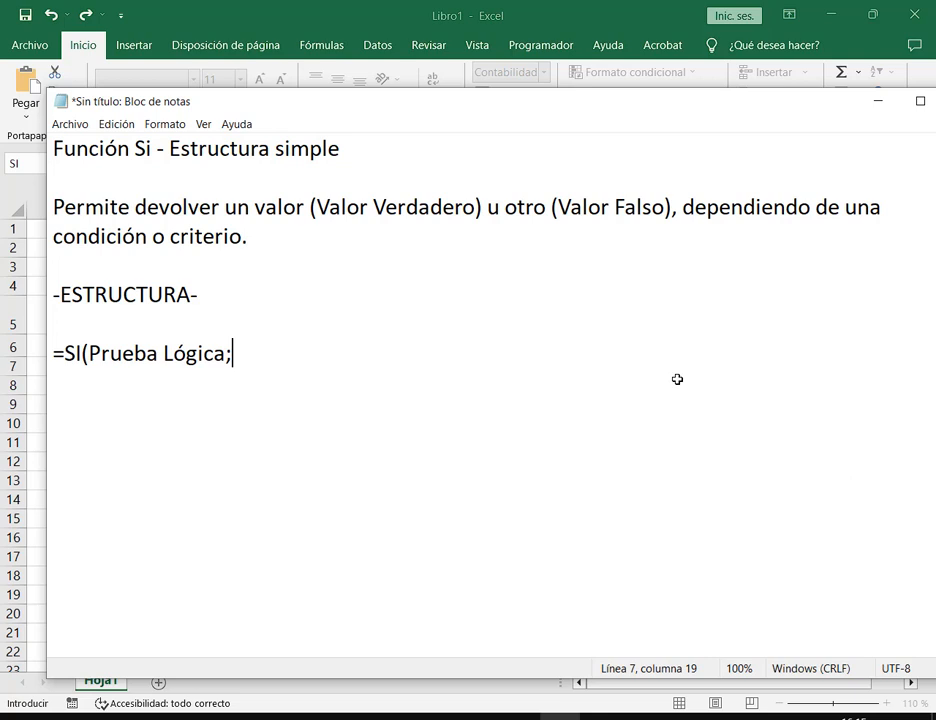
pyautogui.write('Valo')
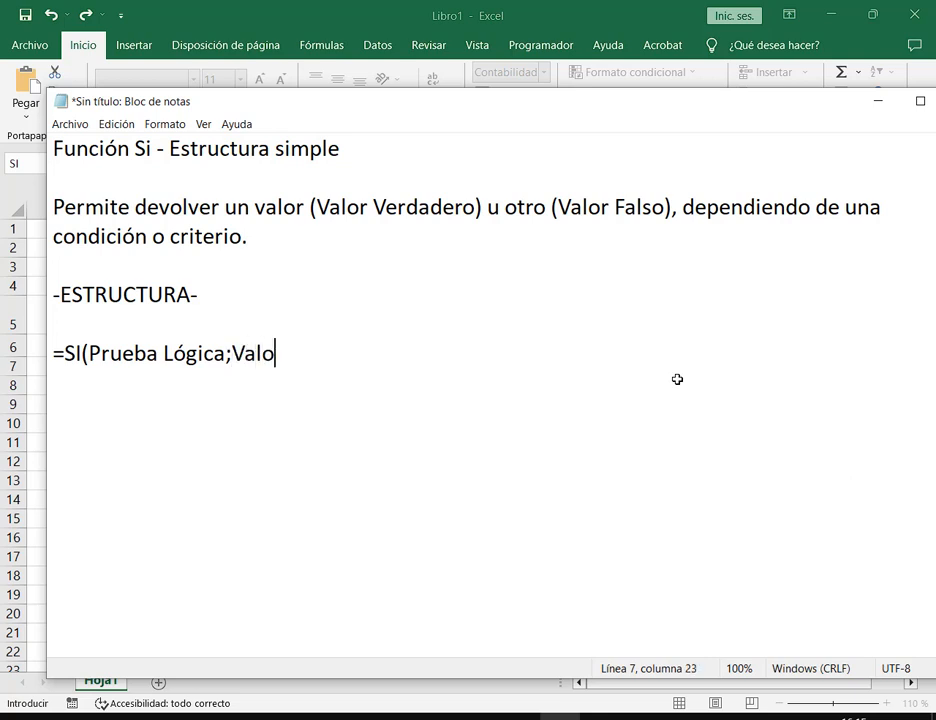
pyautogui.write('r Verda')
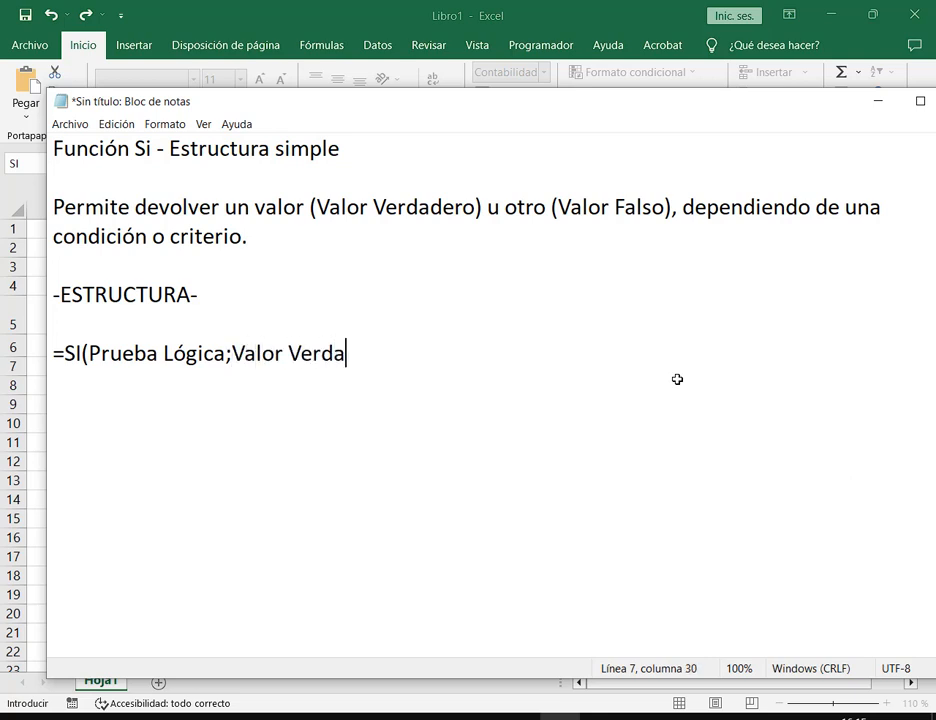
pyautogui.write('derom')
pyautogui.press('BackSpace')
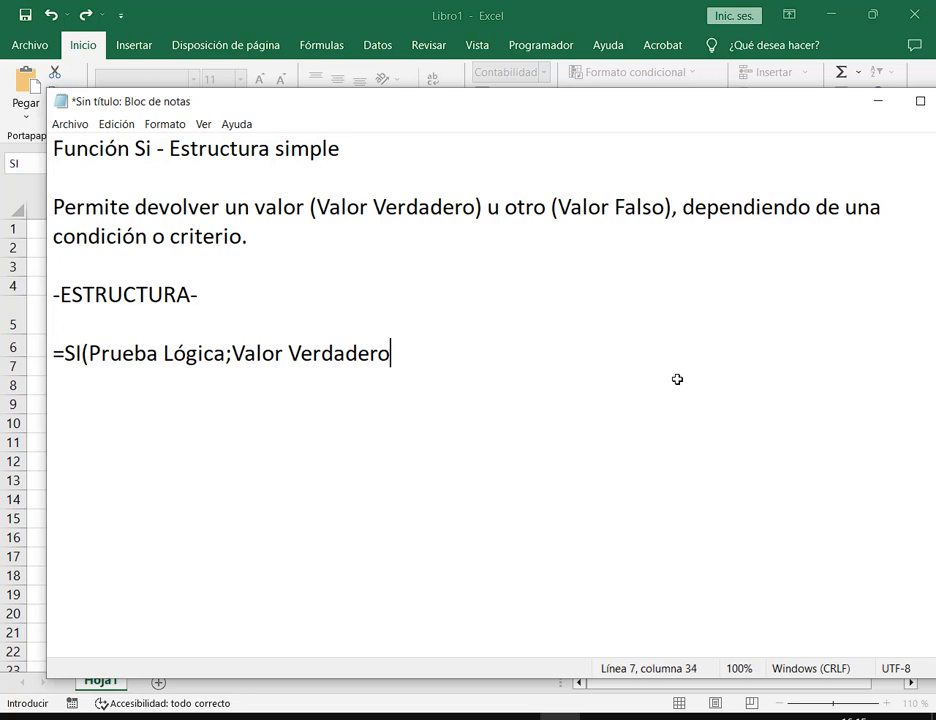
pyautogui.write(';Valor Falso)')
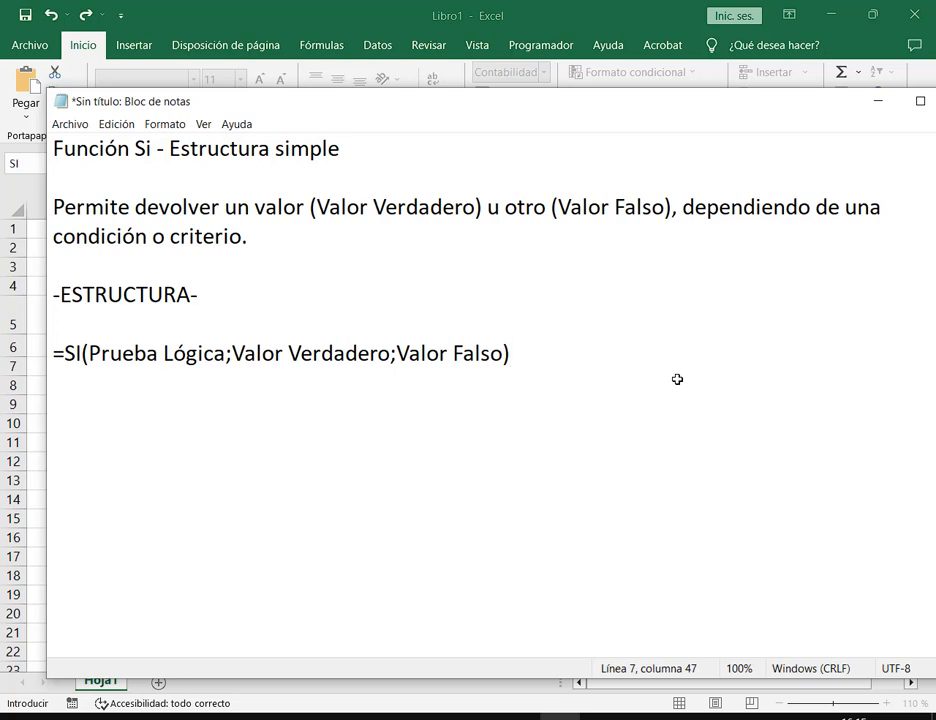
pyautogui.press('Return')
pyautogui.press('Return')
# Compare the syntax's Valor Verdadero and Valor Falso arguments with the phrase "devolver un valor" in the definition.
pyautogui.moveTo(227, 332); pyautogui.dragTo(511, 379)
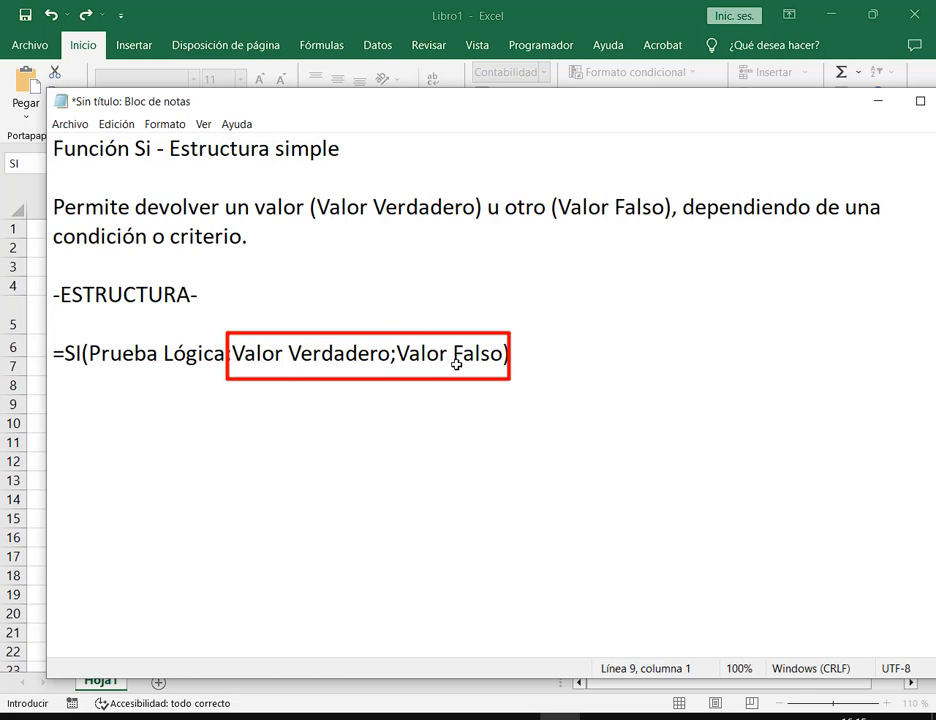
pyautogui.moveTo(134, 184); pyautogui.dragTo(306, 229)
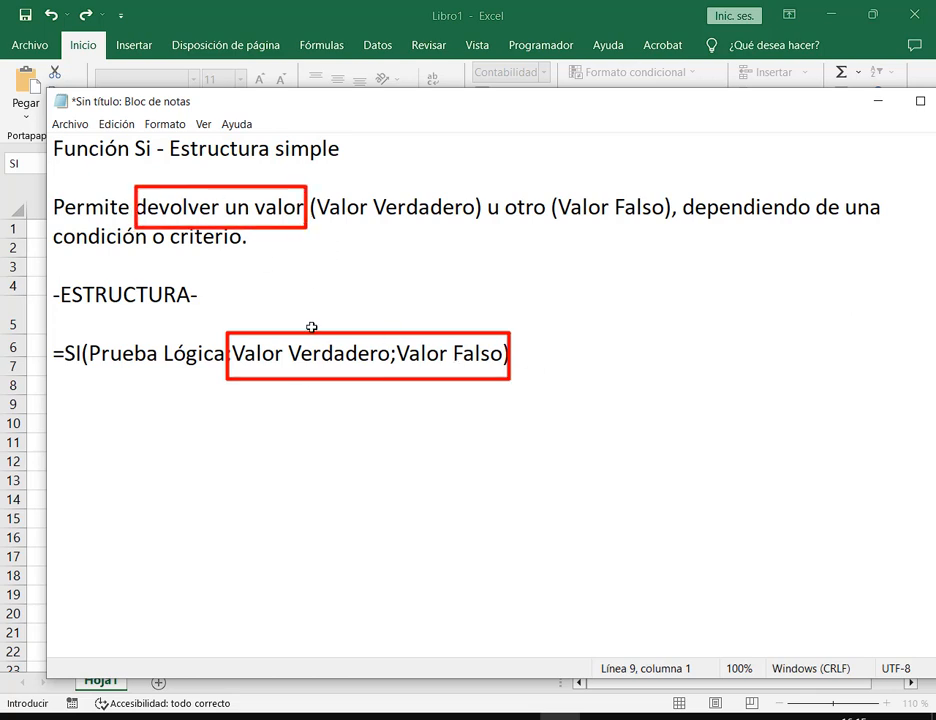
pyautogui.moveTo(310, 331); pyautogui.dragTo(288, 232)
pyautogui.press('e')
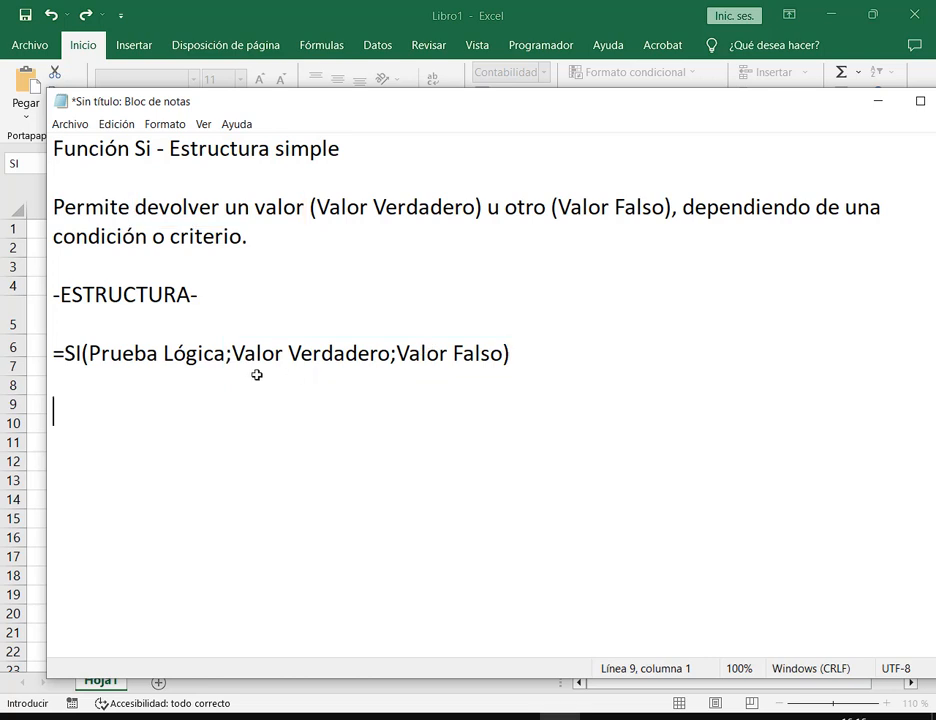
pyautogui.moveTo(238, 367); pyautogui.dragTo(386, 368)
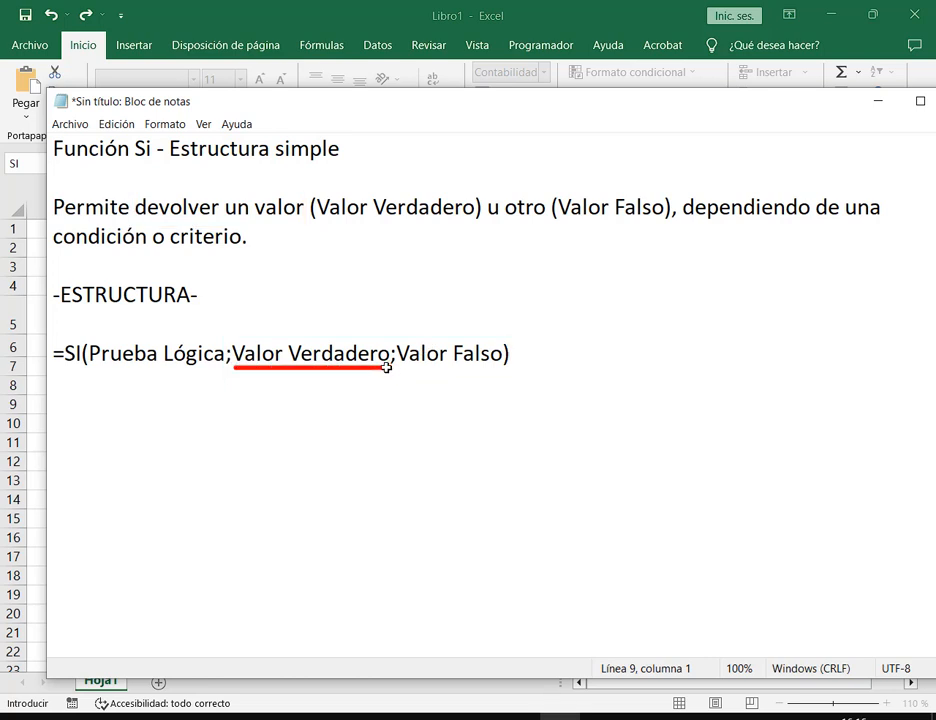
pyautogui.press('e')
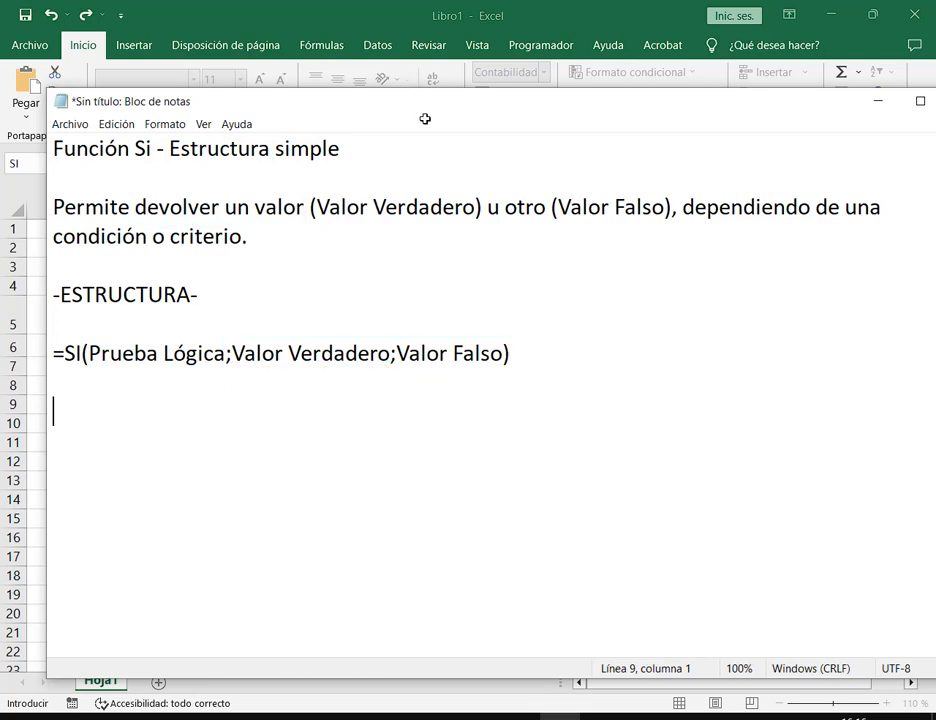
# Uncover the payment-method rates in C2:C3 behind the Notepad window and relate them to the Valor Verdadero and Valor Falso arguments.
pyautogui.moveTo(424, 98); pyautogui.dragTo(426, 309)
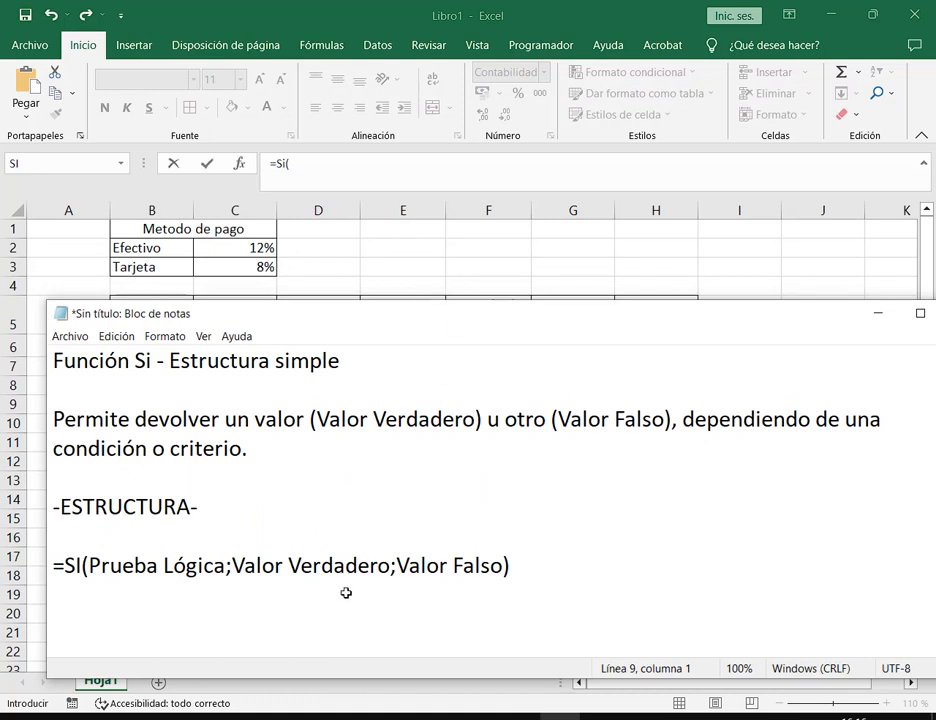
pyautogui.moveTo(232, 549); pyautogui.dragTo(392, 582)
pyautogui.moveTo(237, 231); pyautogui.dragTo(281, 255)
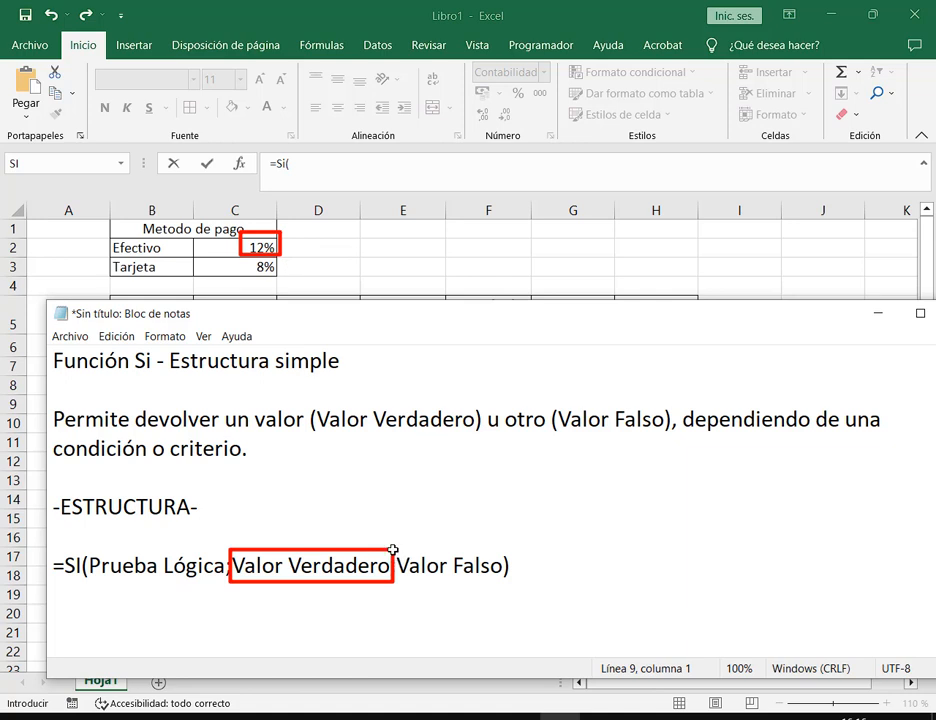
pyautogui.moveTo(394, 549); pyautogui.dragTo(510, 584)
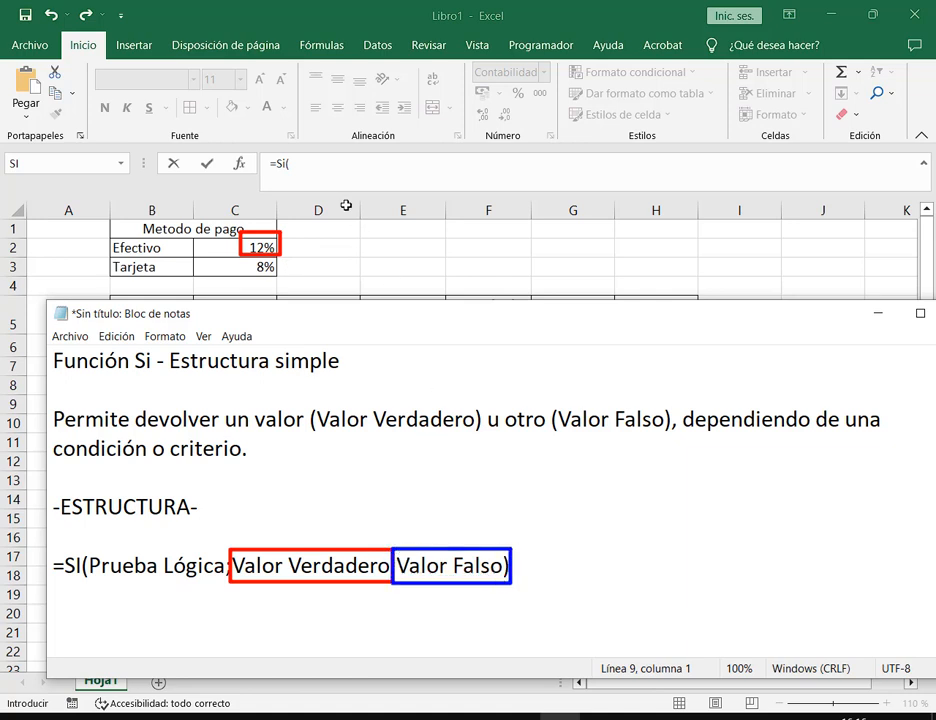
pyautogui.moveTo(241, 252)
pyautogui.mouseDown()
pyautogui.moveTo(295, 274)
pyautogui.moveTo(281, 276)
pyautogui.mouseUp()
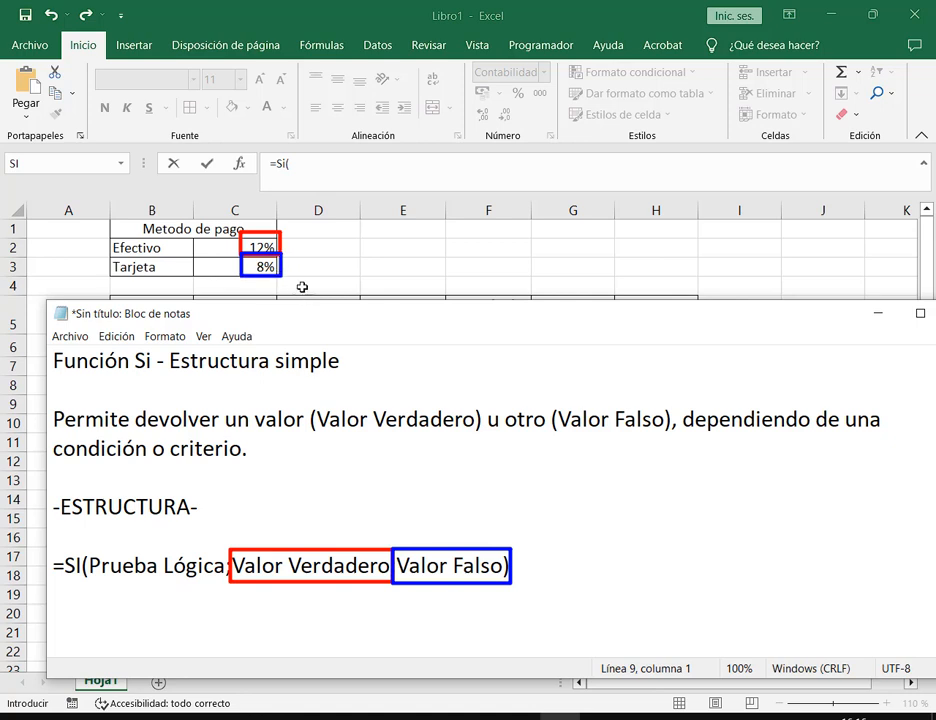
pyautogui.hotkey('ctrl', 'z')
pyautogui.hotkey('ctrl', 'z')
pyautogui.hotkey('ctrl', 'z')
pyautogui.hotkey('ctrl', 'z')
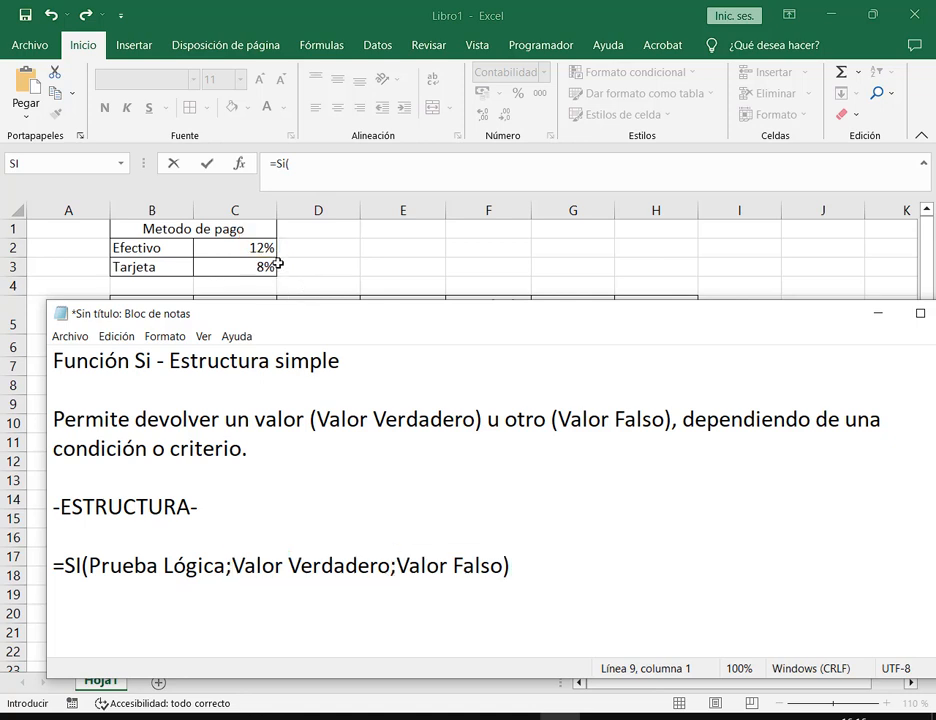
pyautogui.moveTo(241, 235); pyautogui.dragTo(281, 277)
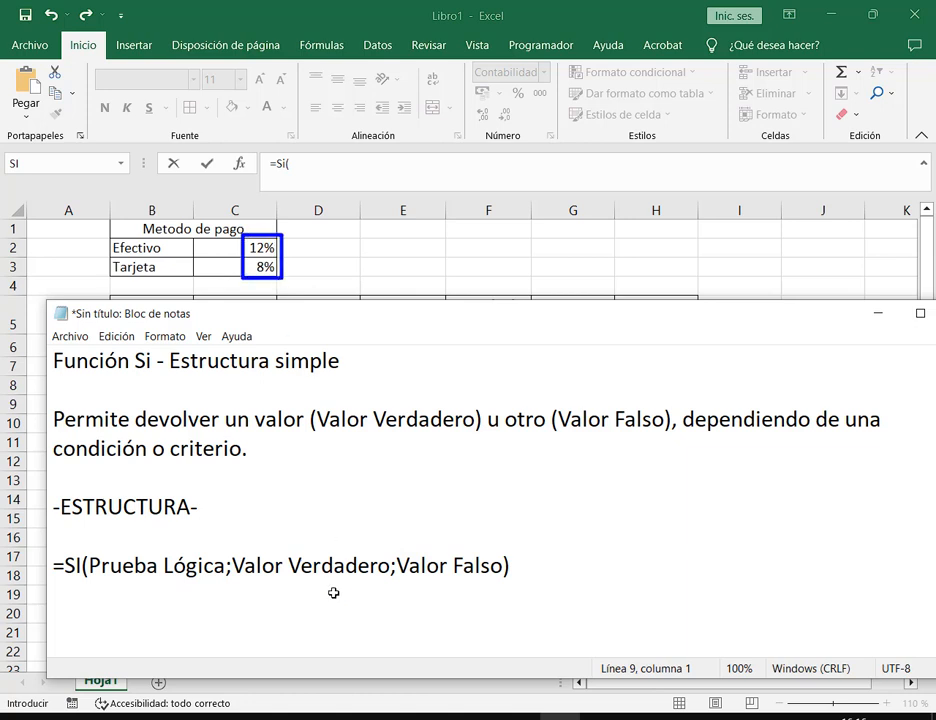
pyautogui.moveTo(231, 544); pyautogui.dragTo(507, 591)
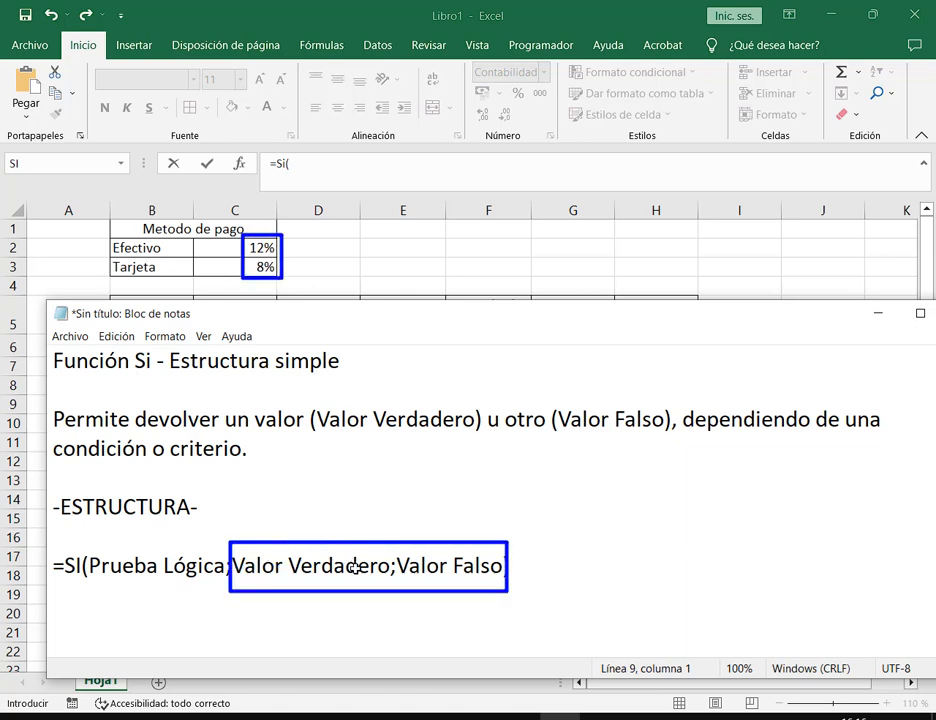
pyautogui.press('Escape')
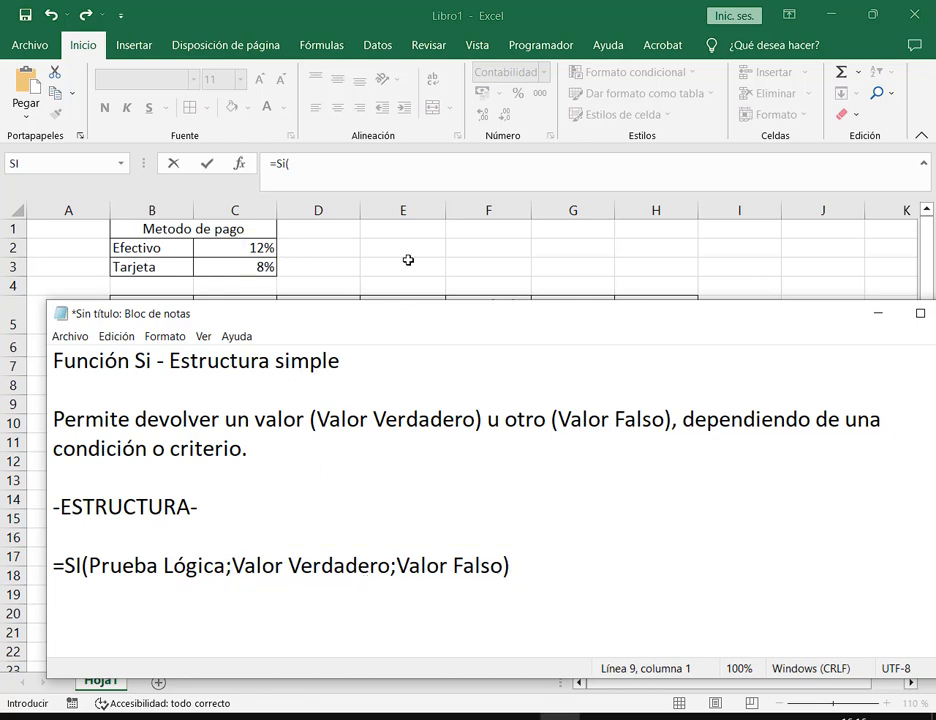
pyautogui.moveTo(412, 302); pyautogui.dragTo(428, 146)
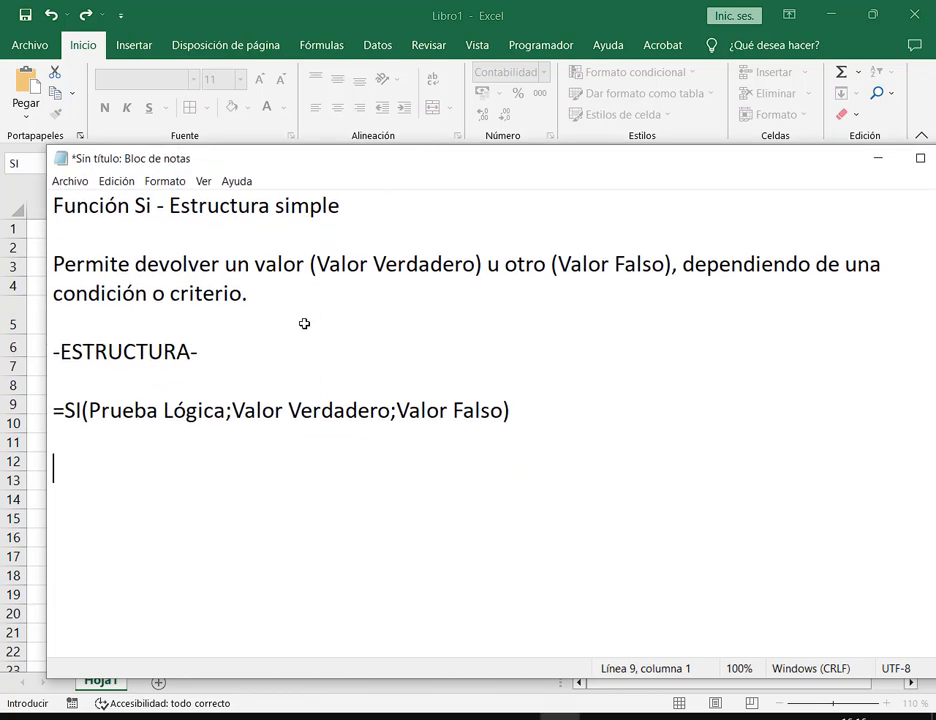
# Highlight the syntax's value and Prueba Lógica arguments, then switch to Excel and mark the Metodo de pago column, F5:F11, as the condition's source.
pyautogui.moveTo(233, 410); pyautogui.dragTo(502, 410)
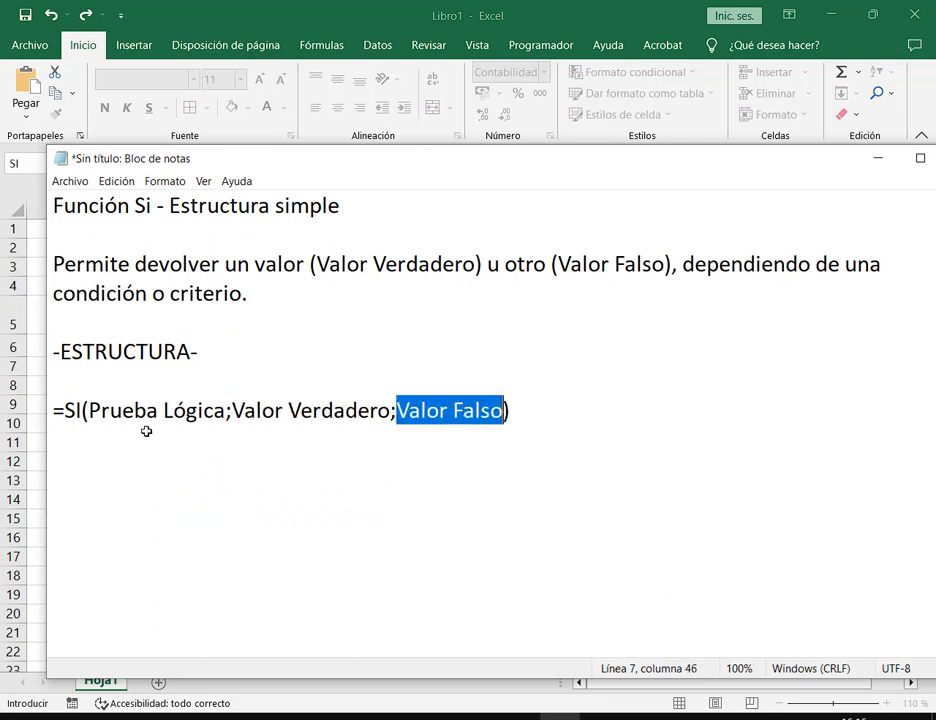
pyautogui.moveTo(229, 410); pyautogui.dragTo(88, 410)
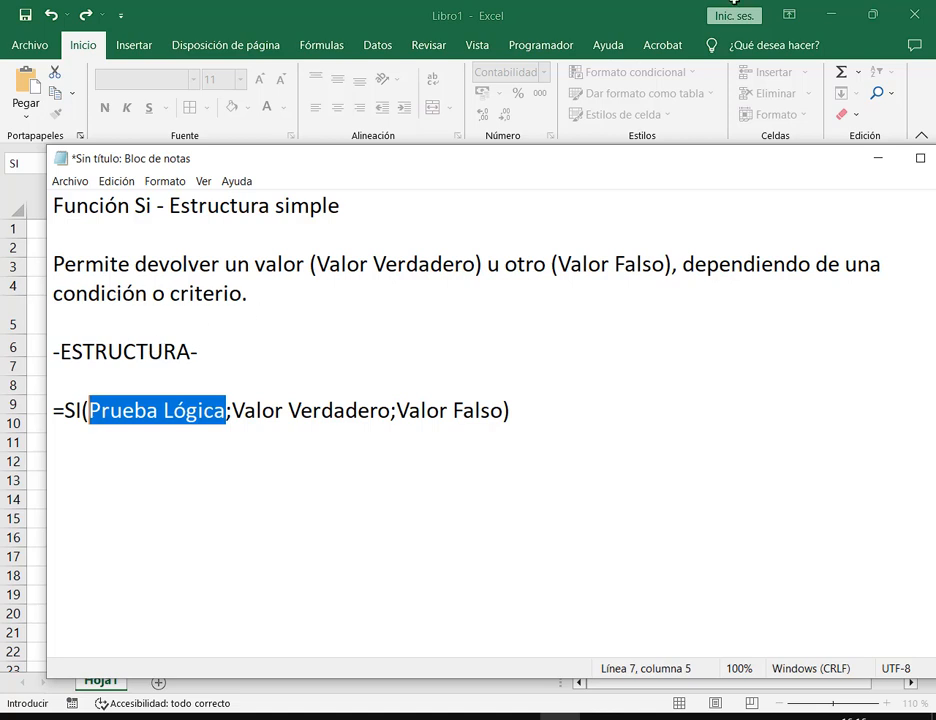
pyautogui.click(609, 2)
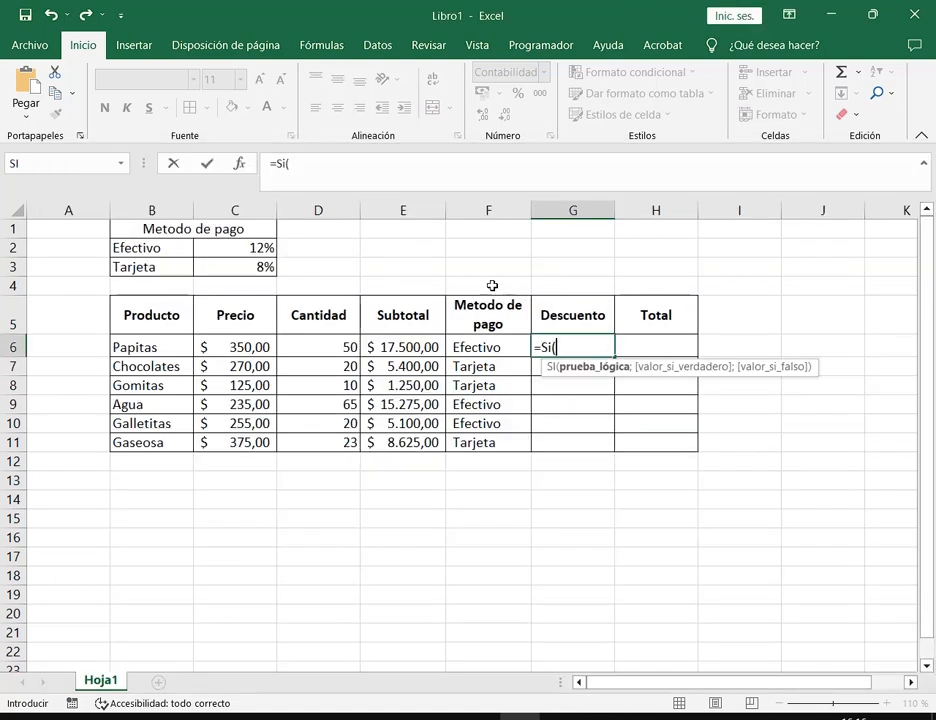
pyautogui.moveTo(441, 286); pyautogui.dragTo(540, 464)
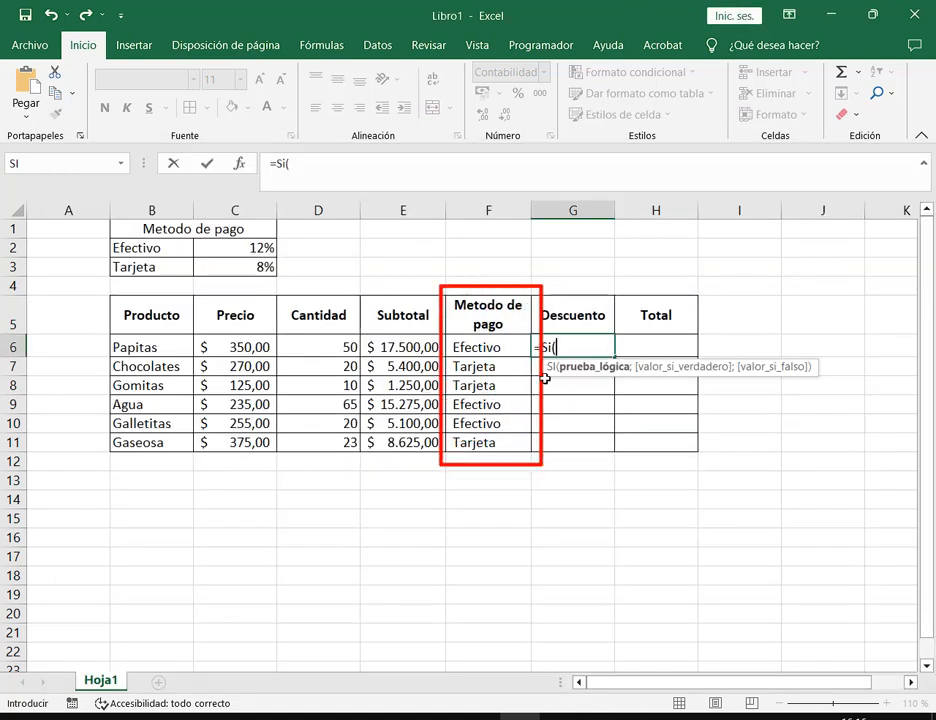
pyautogui.press('Escape')
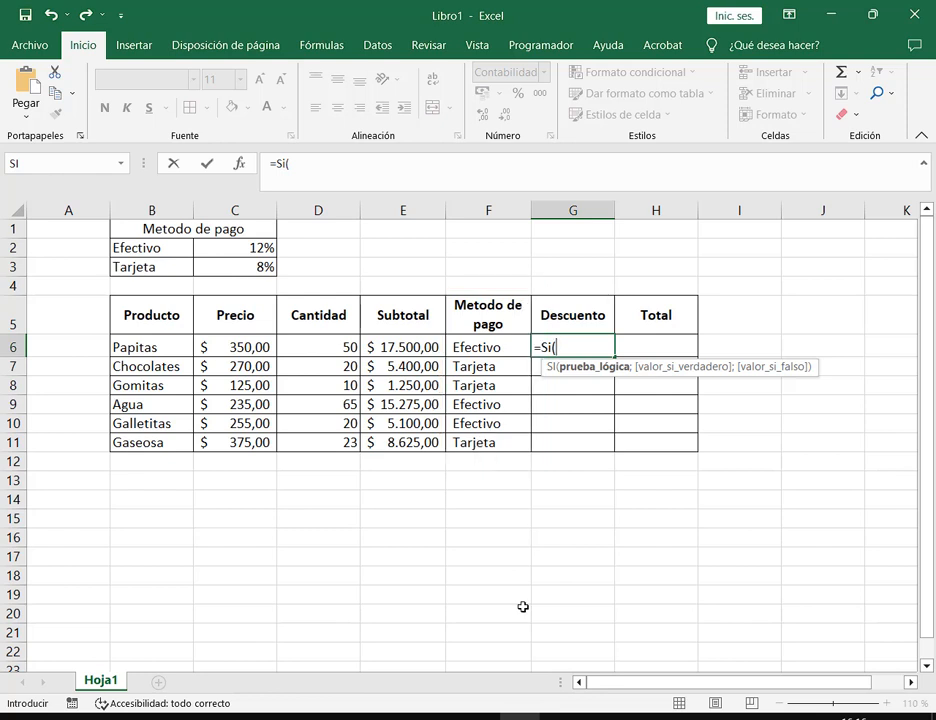
# Return to Notepad and write "Si la forma de pago es Efectivo, entonces calculamos el 12% del Subtotal." below the syntax.
pyautogui.hotkey('alt', 'Tab')
pyautogui.click(204, 476)
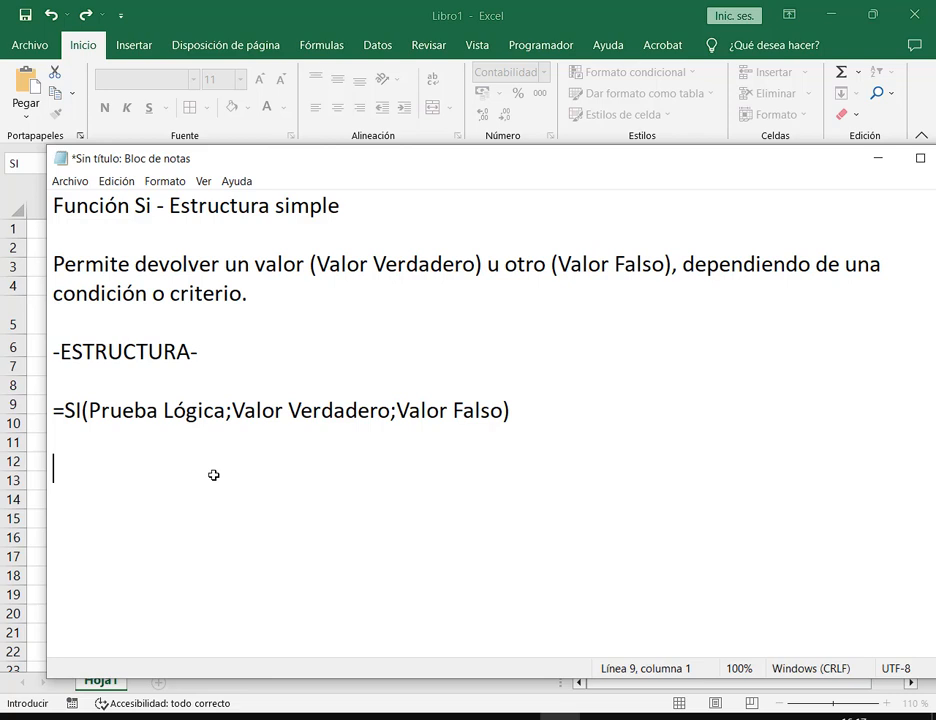
pyautogui.write('Si la forma de ')
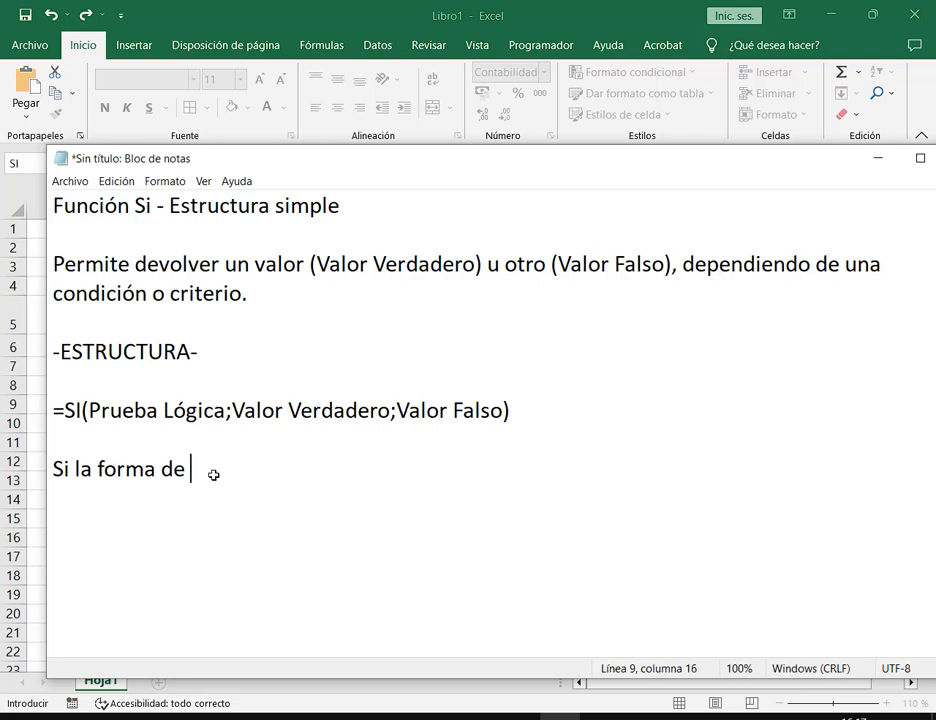
pyautogui.write('pago es Efe')
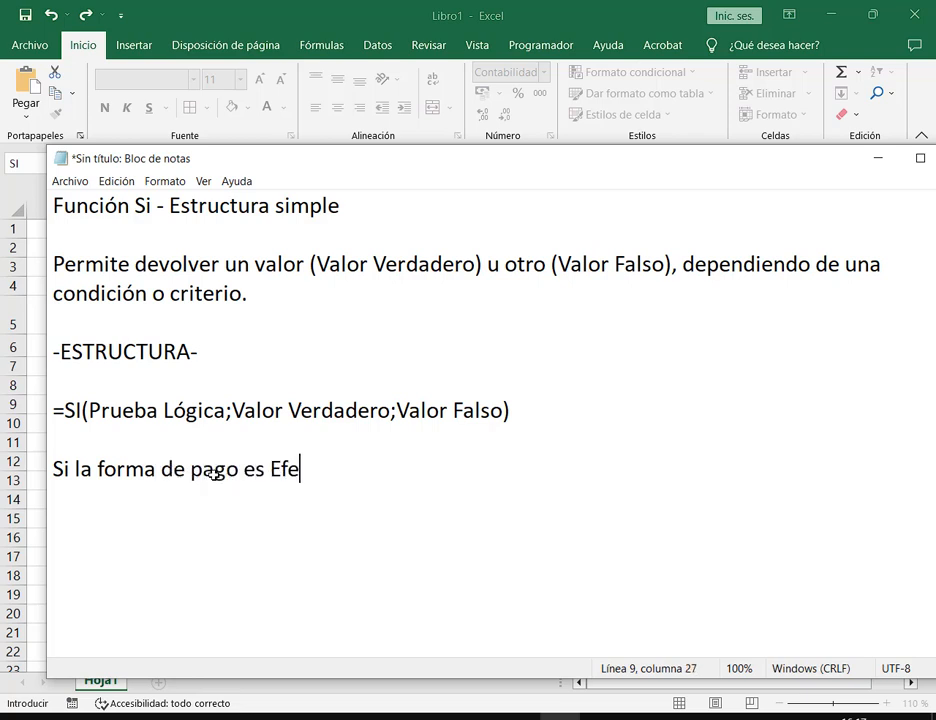
pyautogui.write('ctivo, enton')
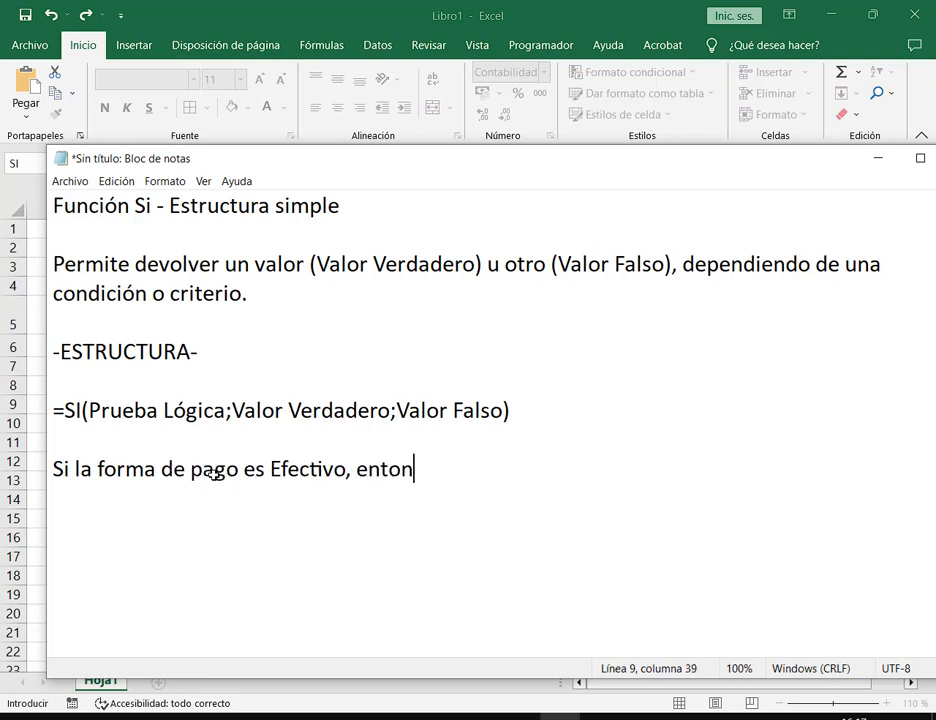
pyautogui.write('ces calculamos el')
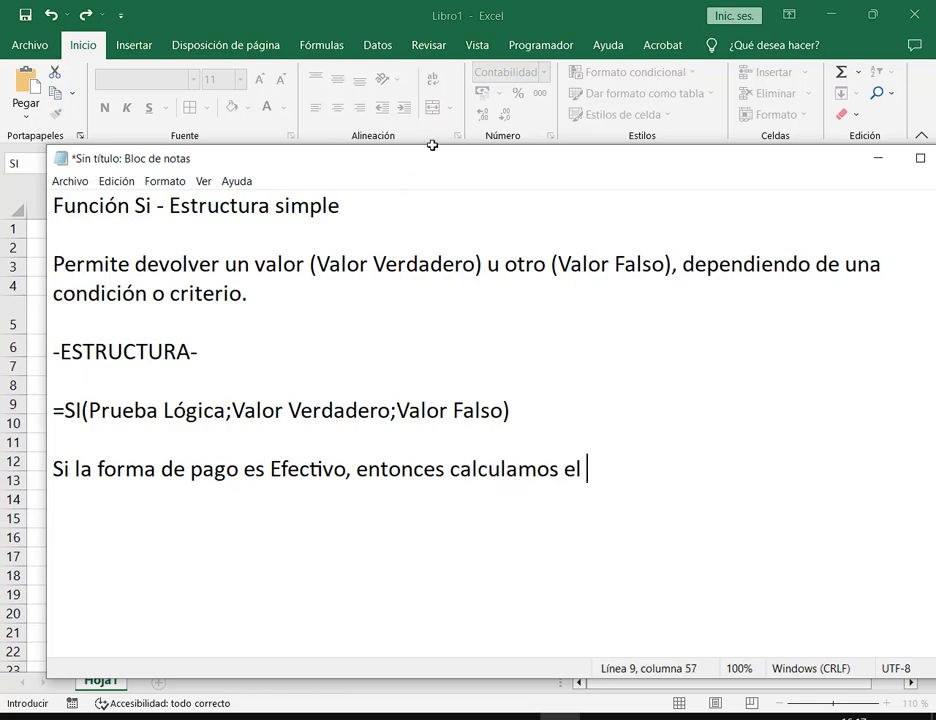
pyautogui.moveTo(432, 145); pyautogui.dragTo(466, 140)
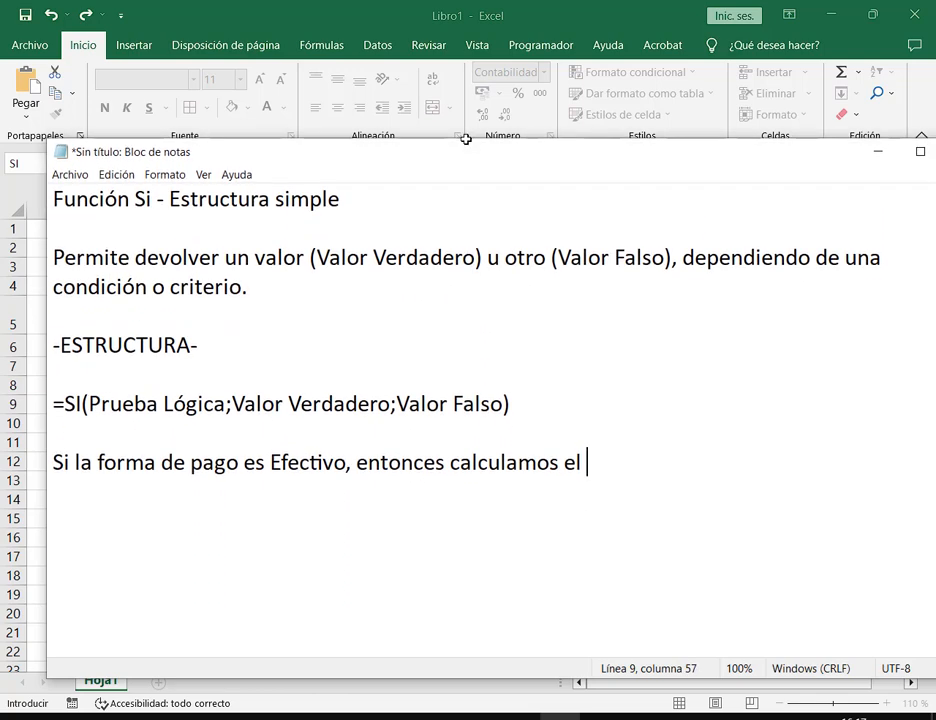
pyautogui.write('12&')
pyautogui.press('BackSpace')
pyautogui.write('% ')
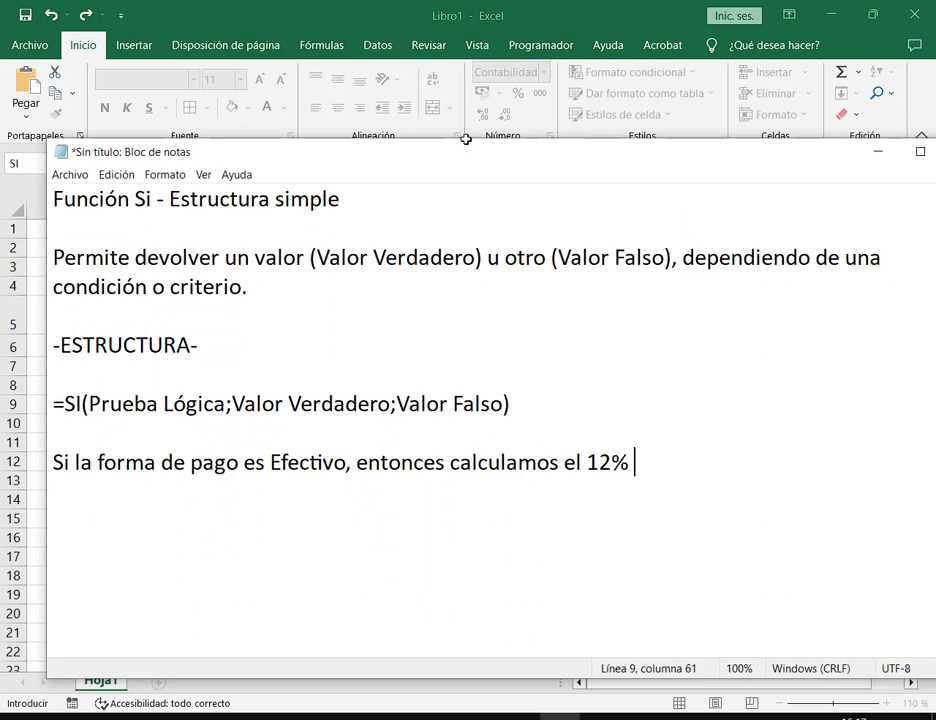
pyautogui.write('del Subtotal.')
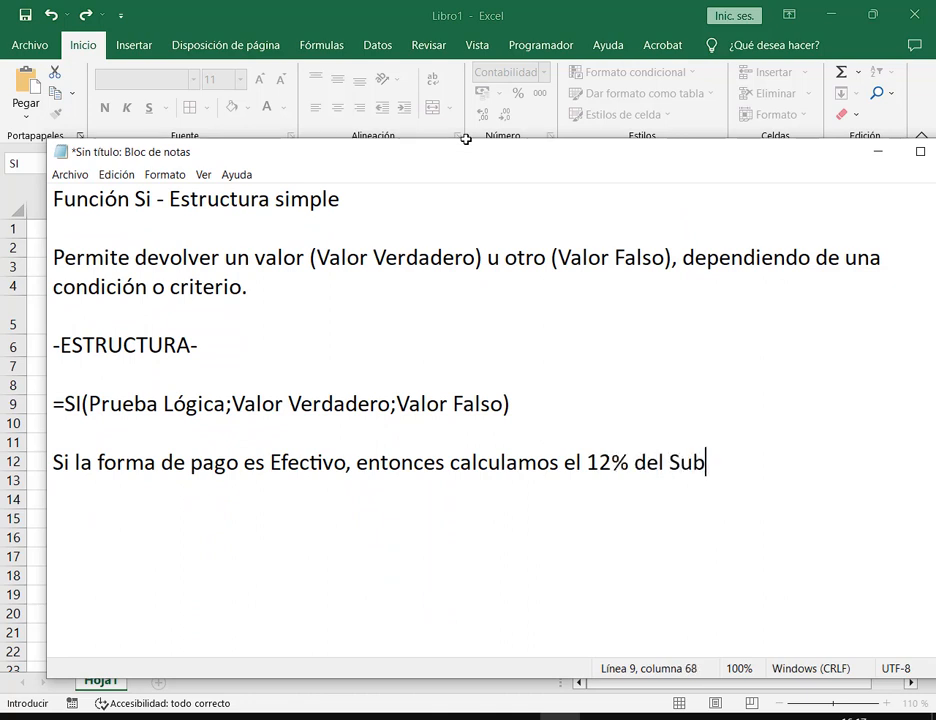
# Add the line "Caso contrario, calculamos el 8% del Subtotal." directly below the Efectivo sentence.
pyautogui.press('Return')
pyautogui.write('Cas')
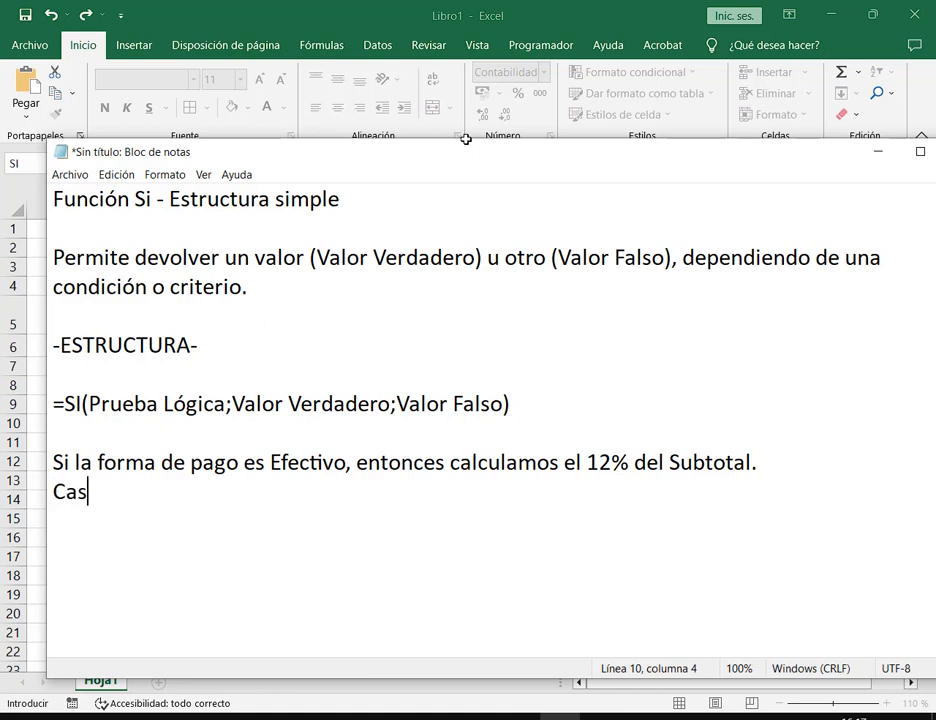
pyautogui.write('i')
pyautogui.press('BackSpace')
pyautogui.press('BackSpace')
pyautogui.write('o contrat')
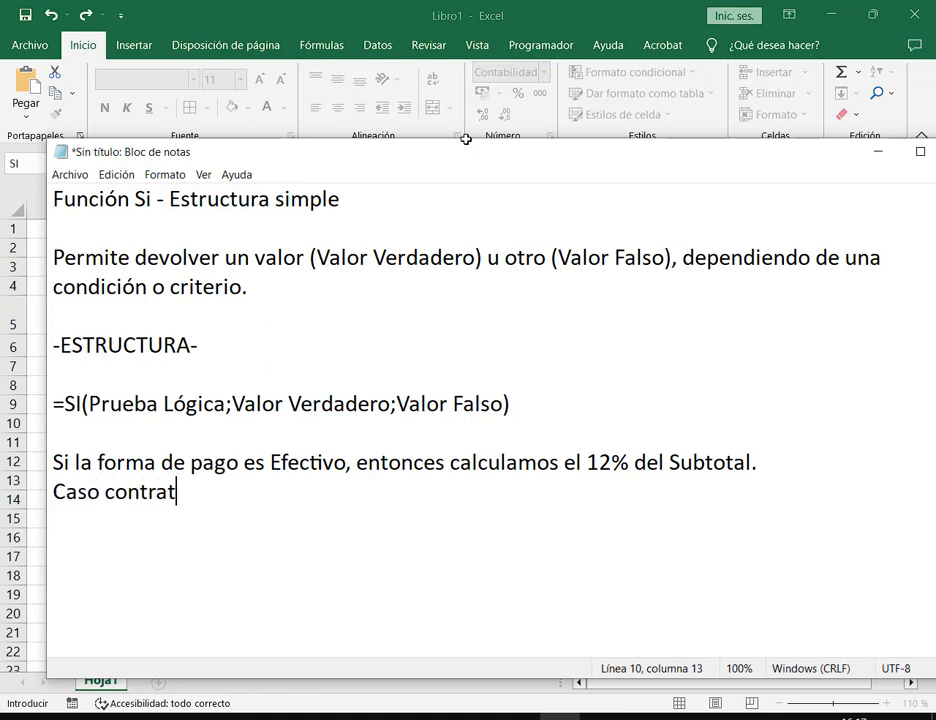
pyautogui.press('BackSpace')
pyautogui.write('rio, ca')
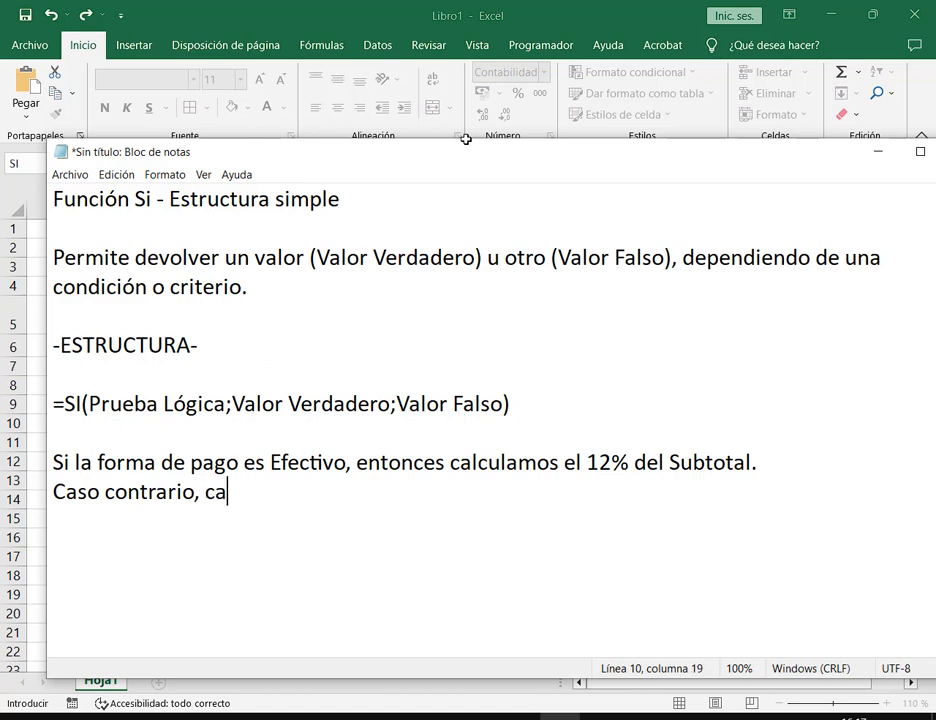
pyautogui.write('lculamos ')
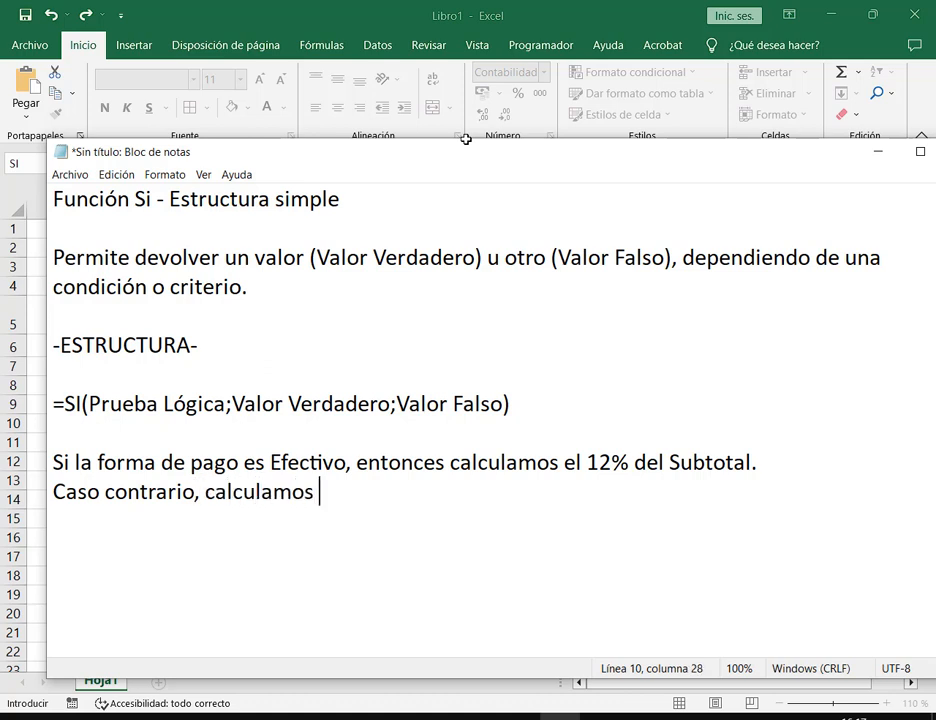
pyautogui.write('el 8% del Subtotal.')
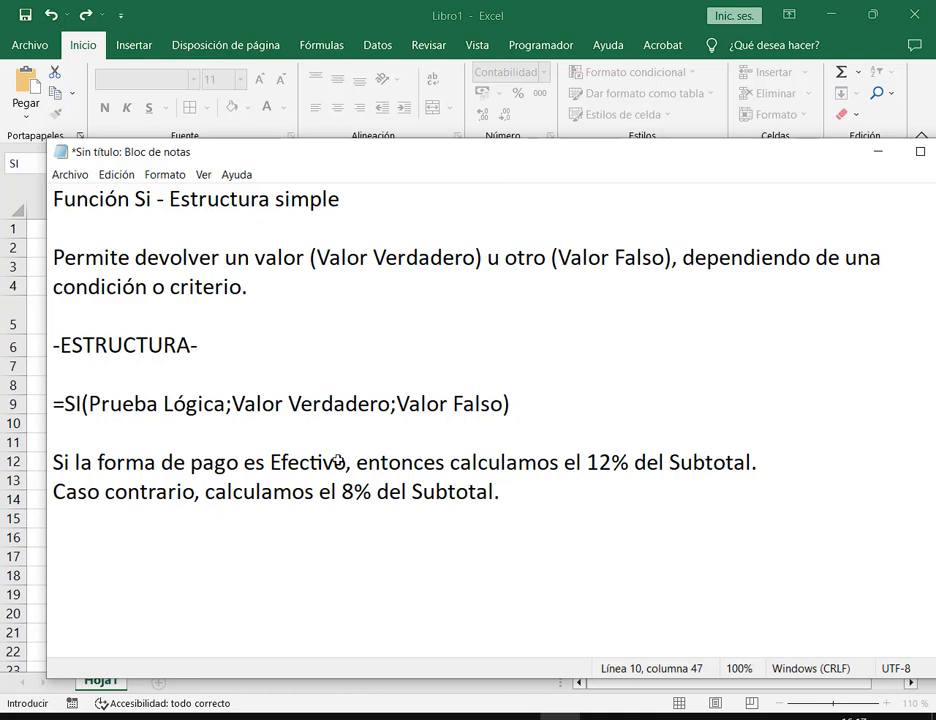
# Review the worked example by highlighting "forma de pago" and pointing out its 12% and 8% outcomes.
pyautogui.moveTo(97, 462); pyautogui.dragTo(238, 463)
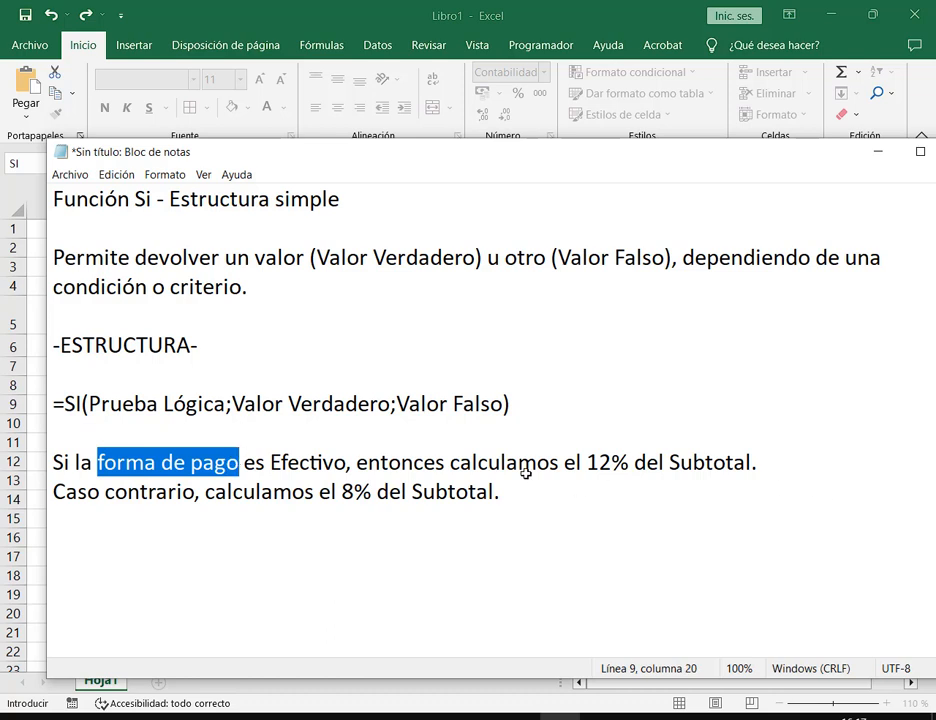
pyautogui.moveTo(587, 462); pyautogui.dragTo(594, 457)
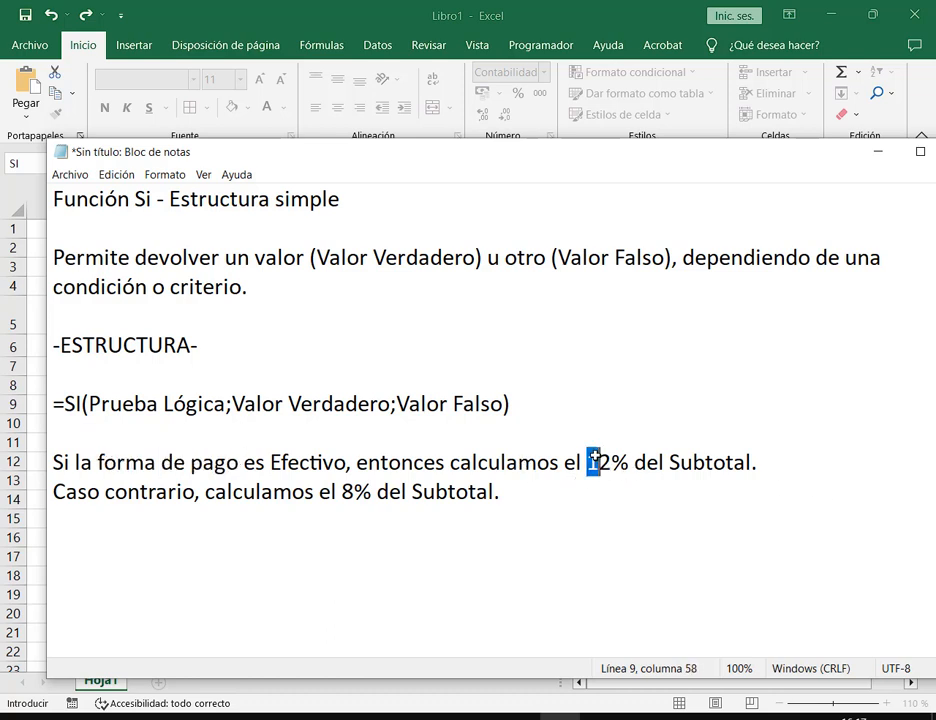
pyautogui.click(373, 491)
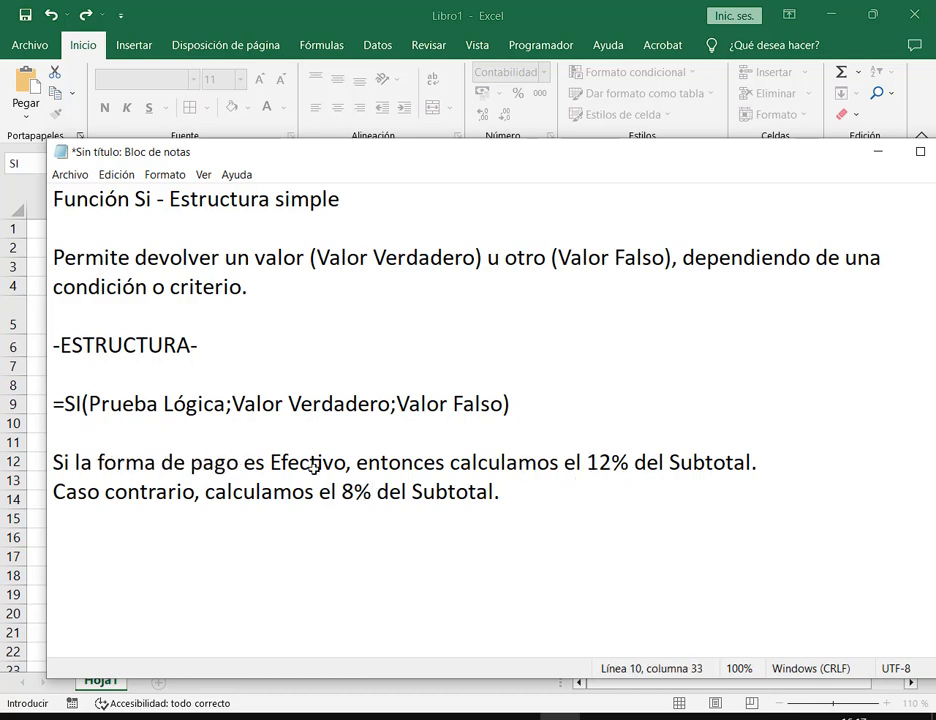
pyautogui.moveTo(239, 463); pyautogui.dragTo(94, 455)
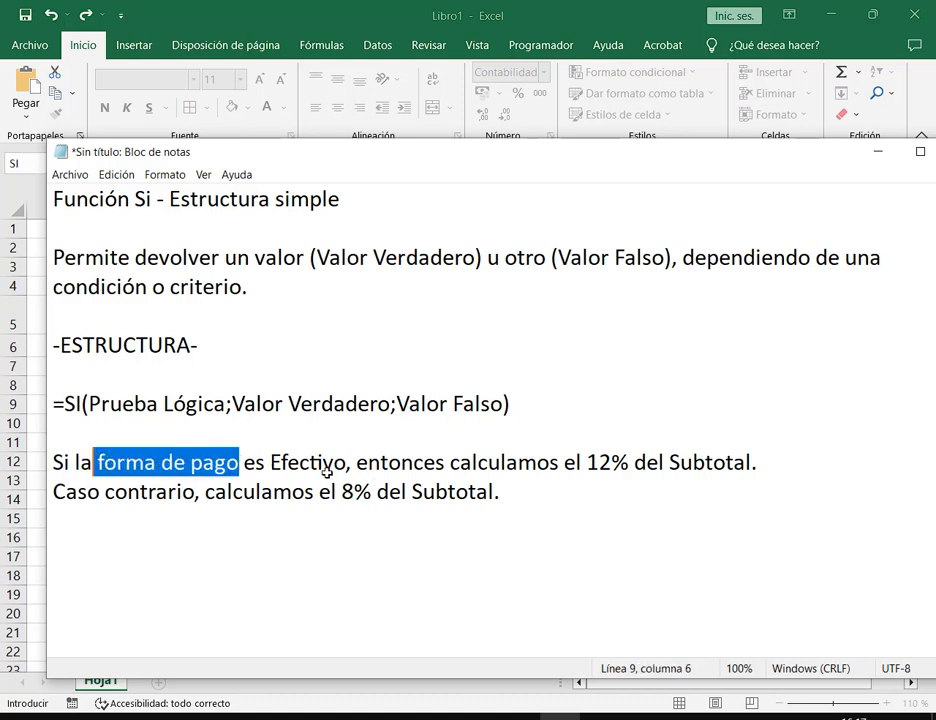
pyautogui.click(425, 491)
# Add the heading "Prueba Lógica:" after a blank line below the 8% sentence, matching the argument name in the syntax.
pyautogui.click(567, 487)
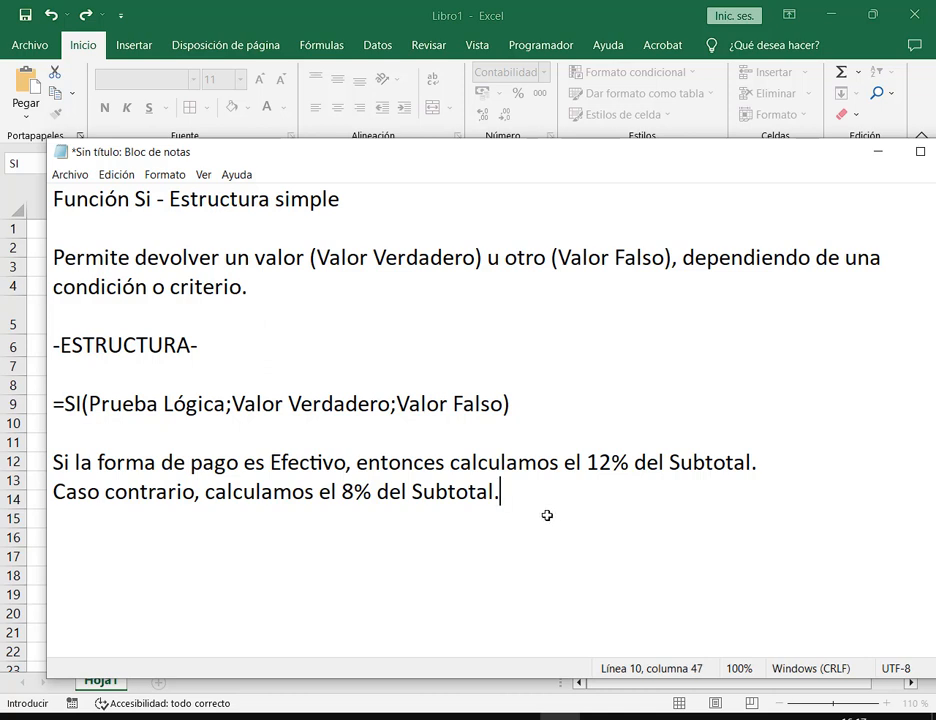
pyautogui.press('Return')
pyautogui.press('Return')
pyautogui.moveTo(226, 403); pyautogui.dragTo(88, 403)
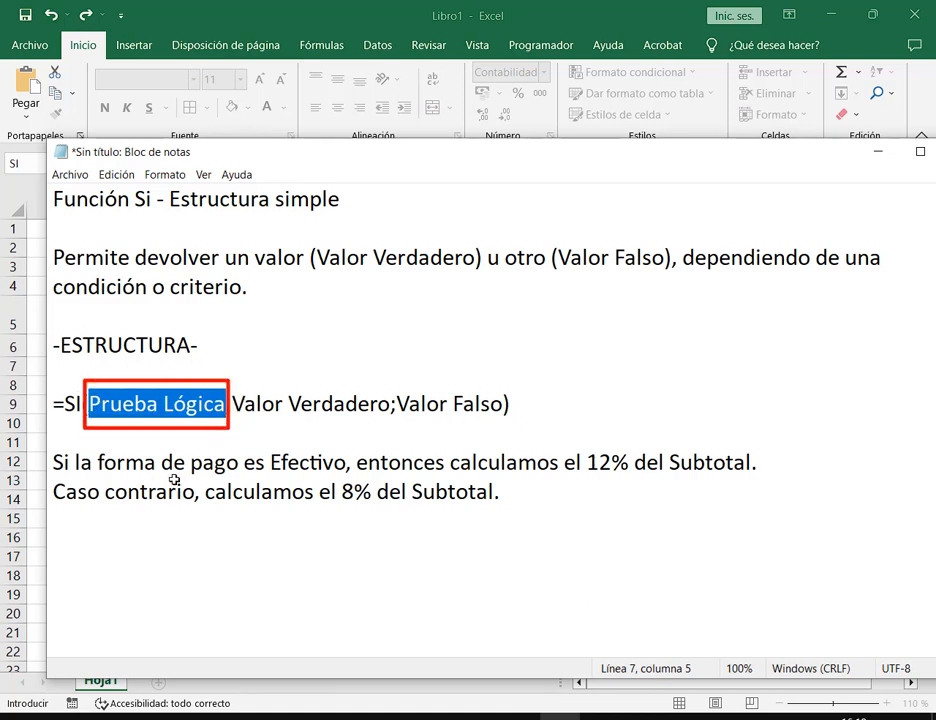
pyautogui.click(75, 552)
pyautogui.write('Pr')
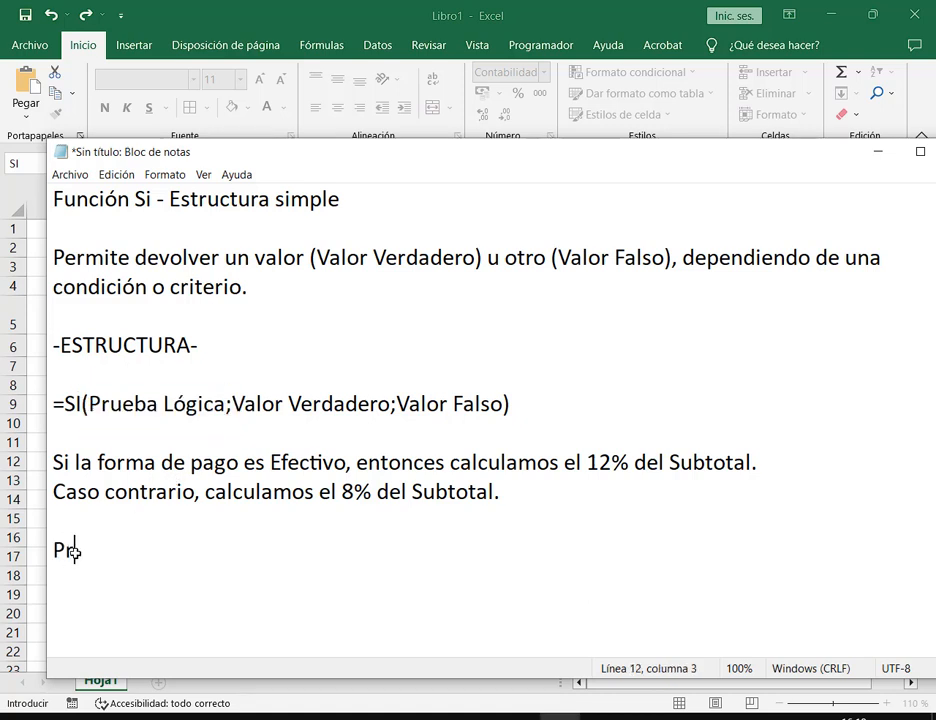
pyautogui.write('ueba Lño')
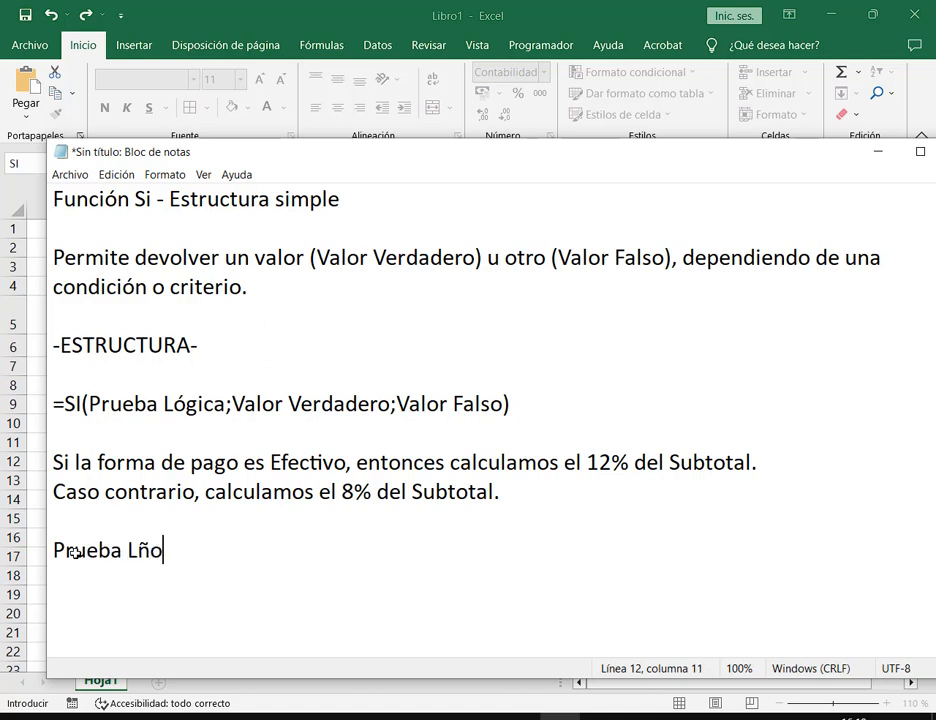
pyautogui.press('BackSpace')
pyautogui.press('BackSpace')
pyautogui.write('óf')
pyautogui.press('BackSpace')
pyautogui.write('gica')
pyautogui.press('Return')
pyautogui.press('BackSpace')
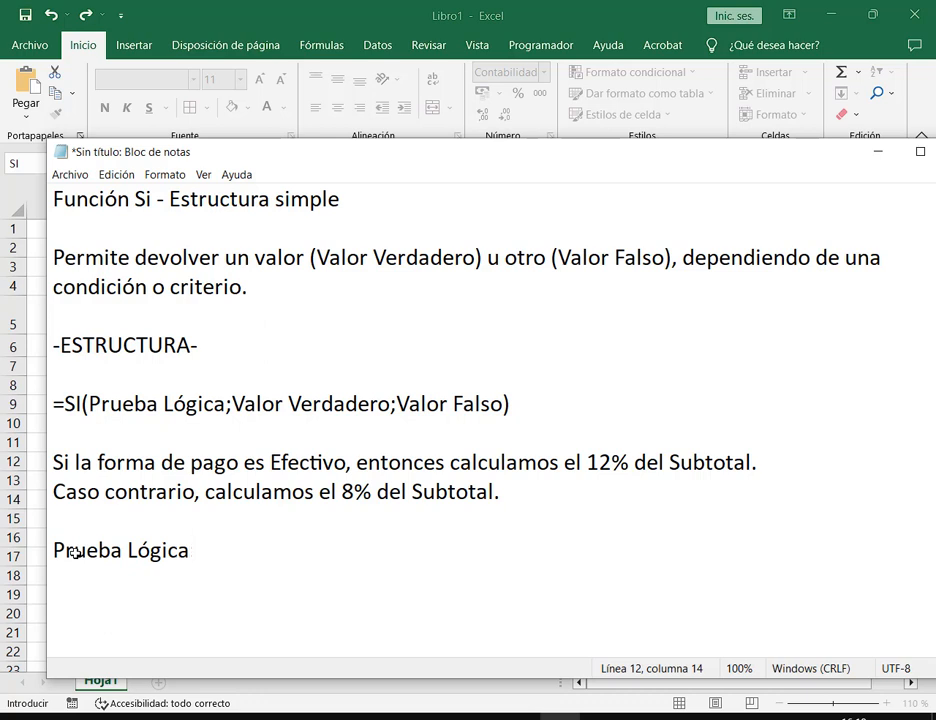
pyautogui.write(':')
pyautogui.press('Return')
# Write "Celda Operadores lógicos Valor de comparación" under the Prueba Lógica heading, marking "condición o criterio" in the definition along the way.
pyautogui.write('Celda')
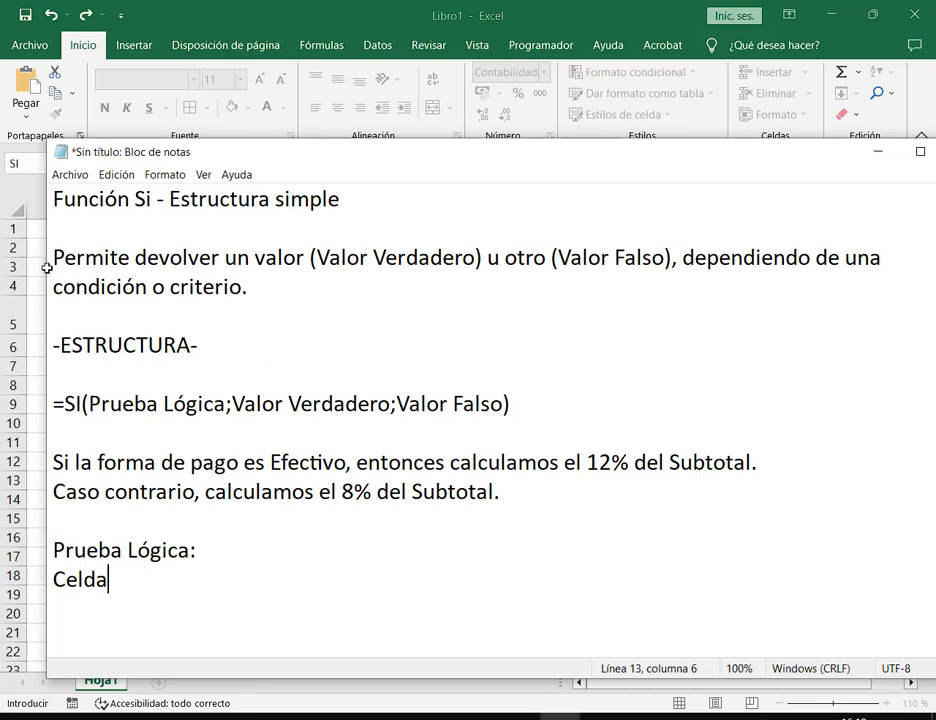
pyautogui.moveTo(47, 268); pyautogui.dragTo(257, 309)
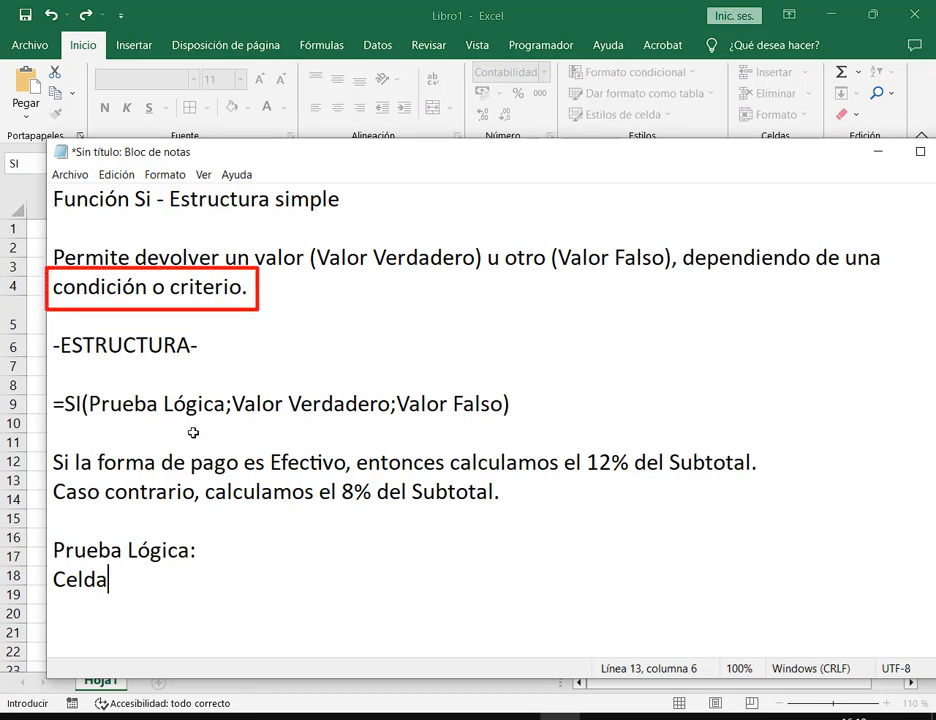
pyautogui.press('Escape')
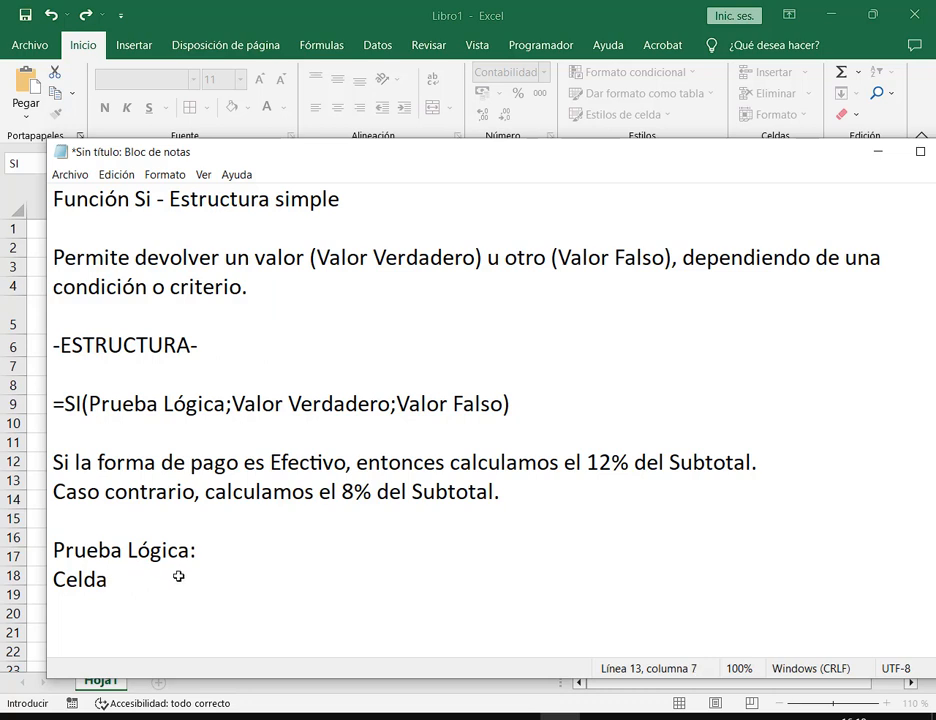
pyautogui.write('Operadores l')
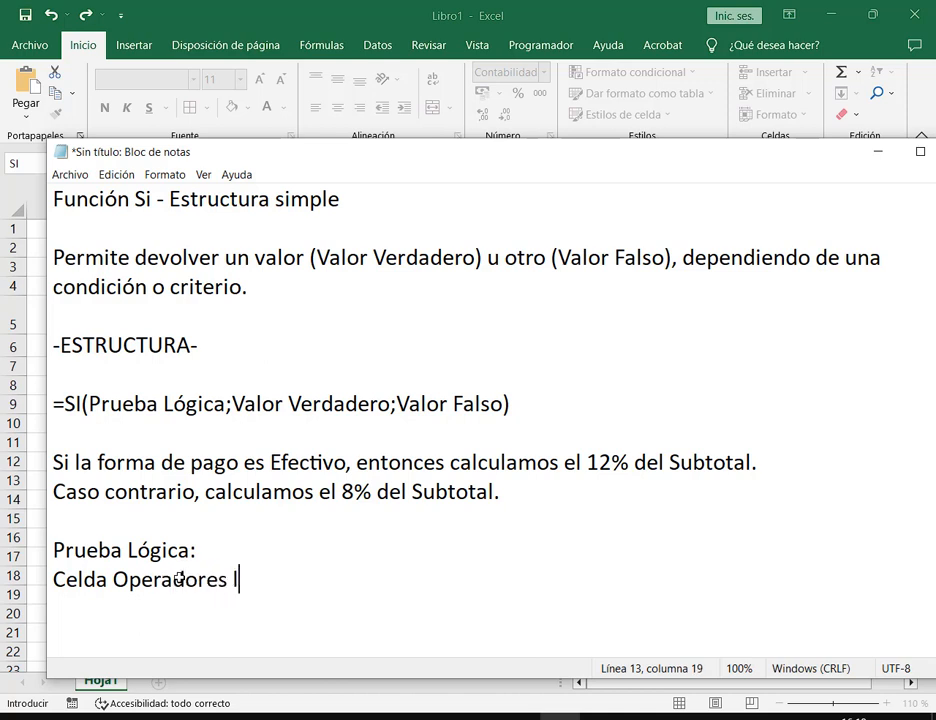
pyautogui.write('ógicos')
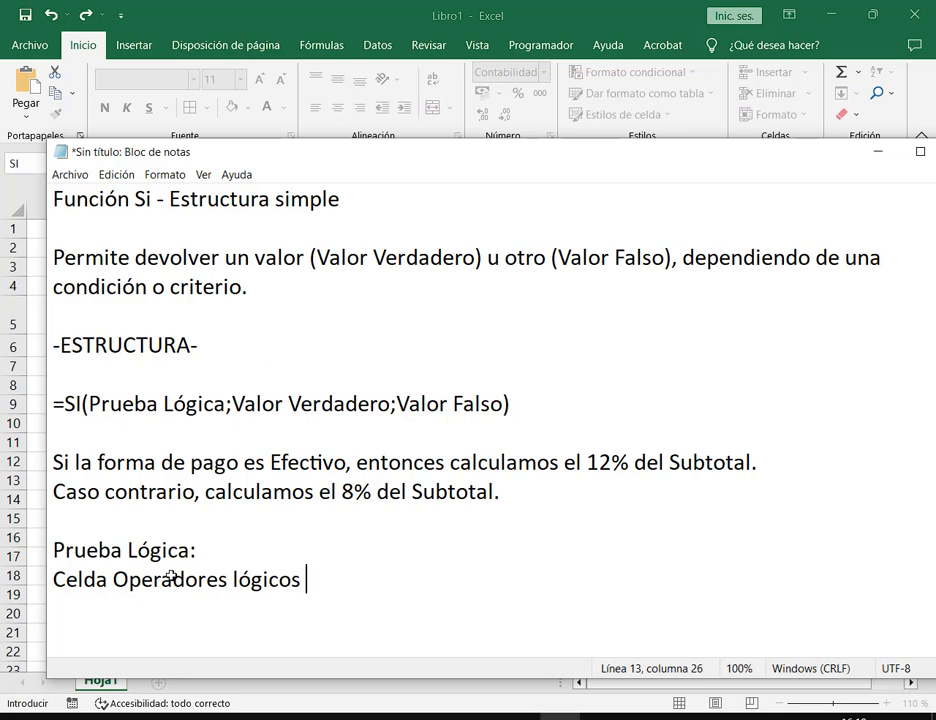
pyautogui.write(' Valor de c')
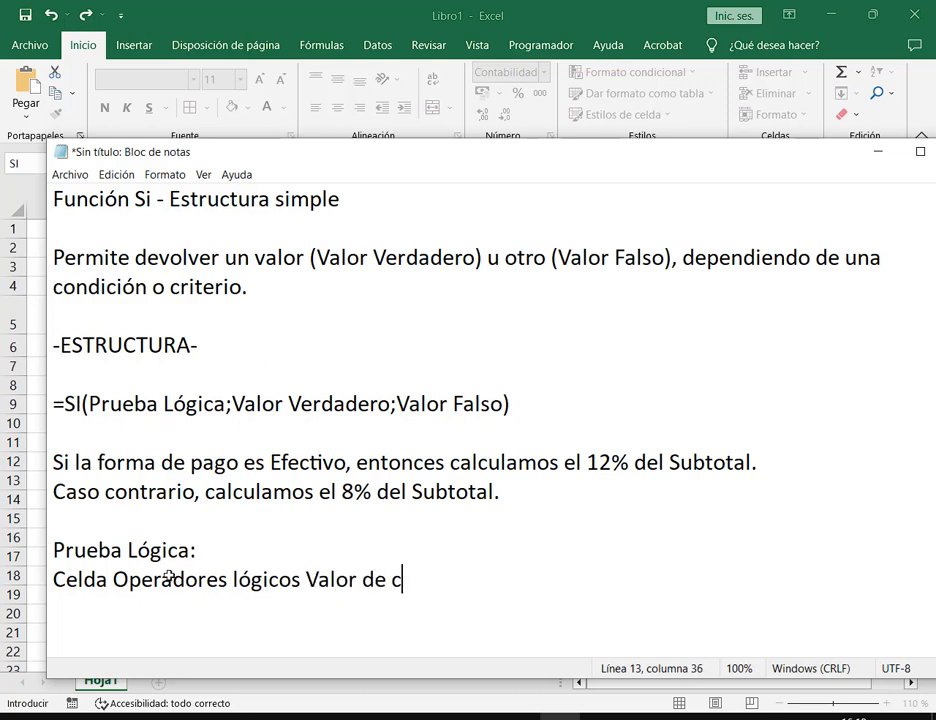
pyautogui.write('ompari')
pyautogui.press('BackSpace')
pyautogui.press('BackSpace')
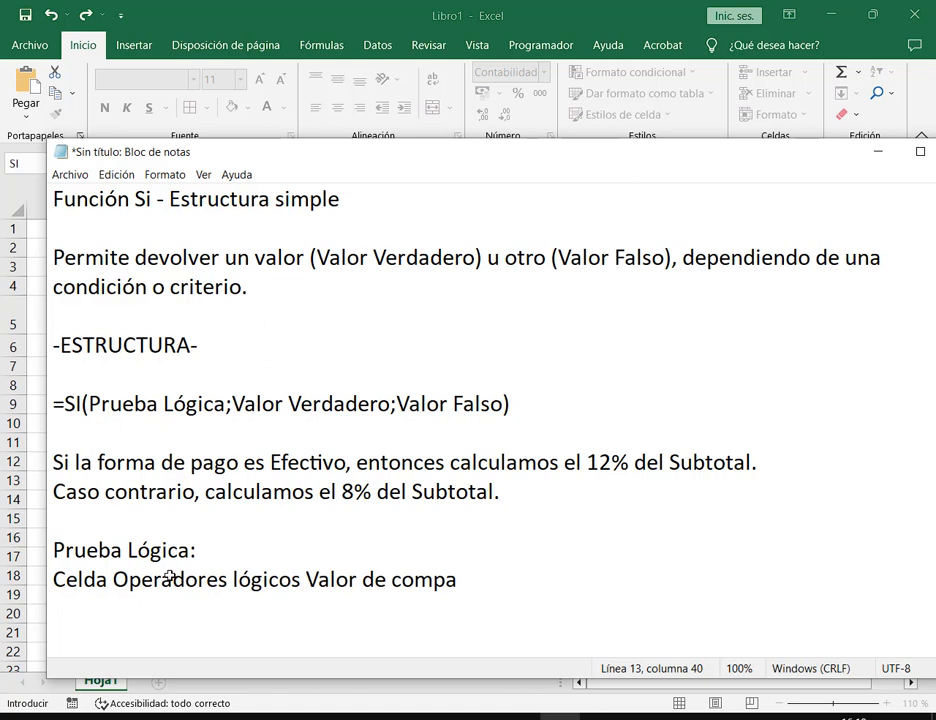
pyautogui.write('ración')
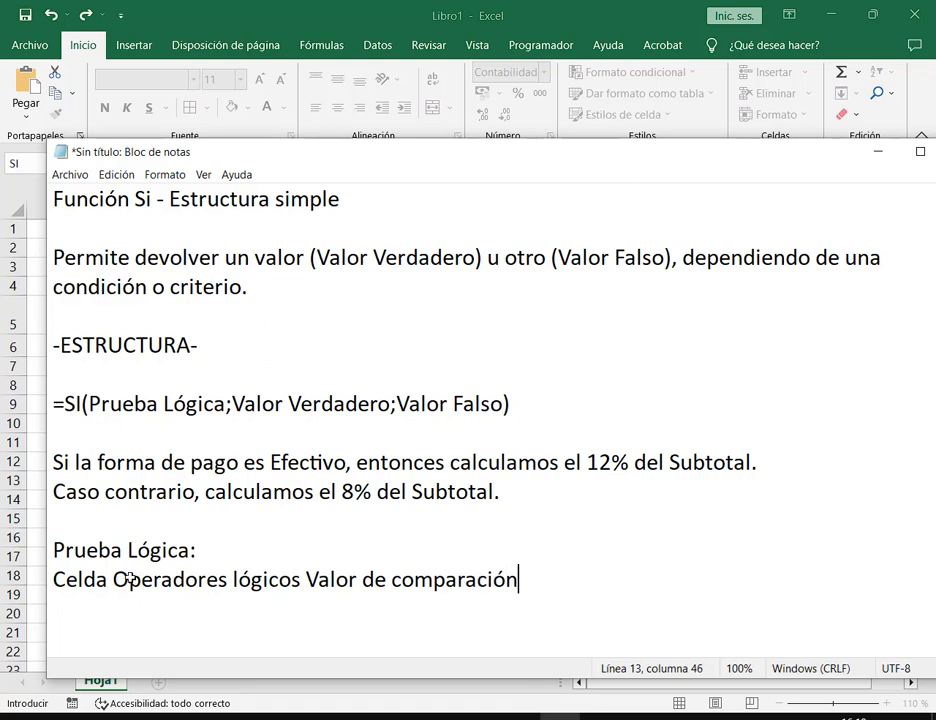
# Review the Prueba Lógica argument in the syntax alongside its three components: Celda, Operadores lógicos and Valor de comparación.
pyautogui.moveTo(51, 558)
pyautogui.mouseDown()
pyautogui.moveTo(574, 626)
pyautogui.moveTo(525, 606)
pyautogui.mouseUp()
pyautogui.moveTo(84, 389); pyautogui.dragTo(224, 430)
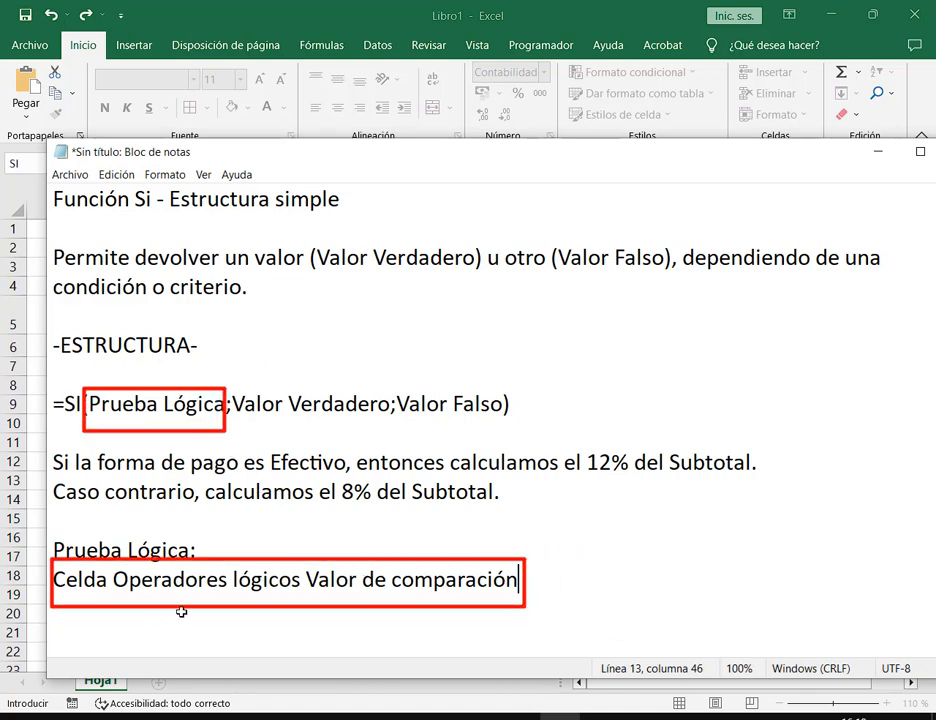
pyautogui.press('e')
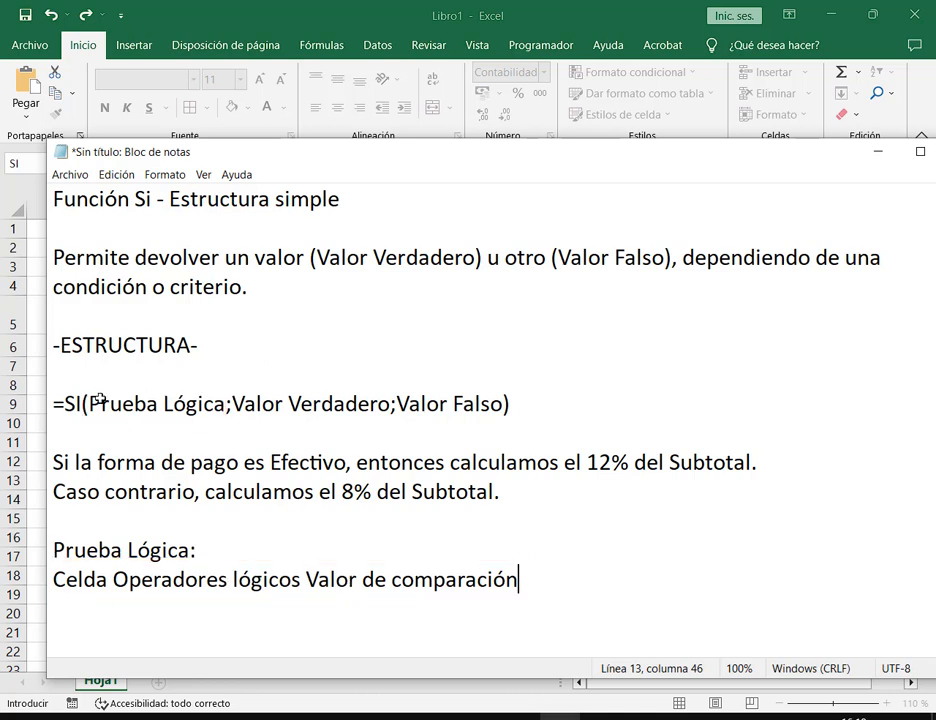
pyautogui.moveTo(52, 560)
pyautogui.mouseDown()
pyautogui.moveTo(109, 598)
pyautogui.moveTo(301, 596)
pyautogui.moveTo(514, 612)
pyautogui.moveTo(520, 600)
pyautogui.mouseUp()
pyautogui.press('b')
pyautogui.press('g')
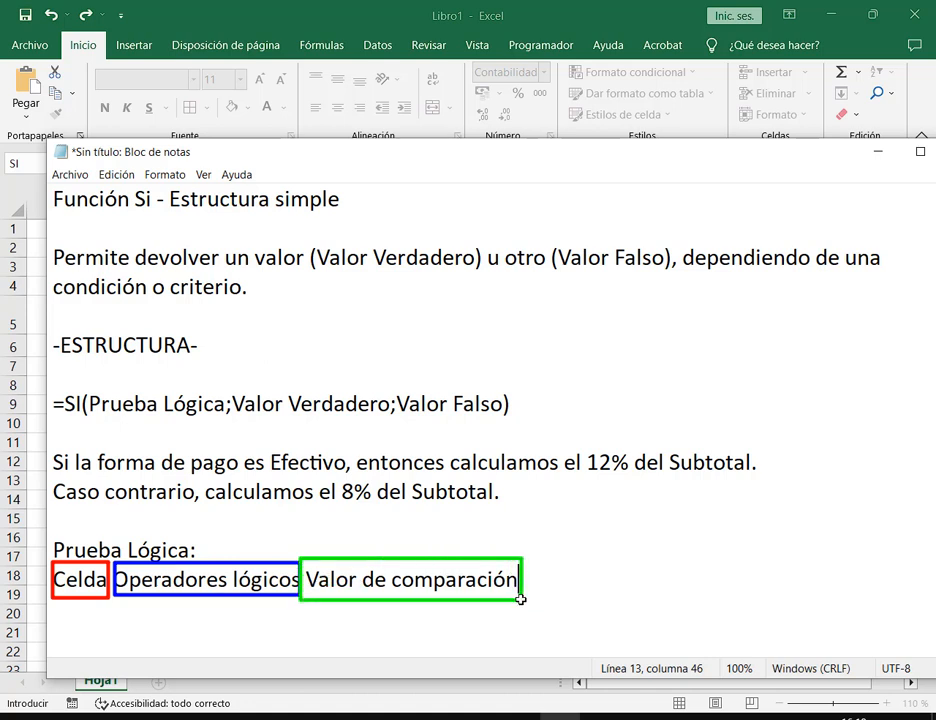
pyautogui.press('e')
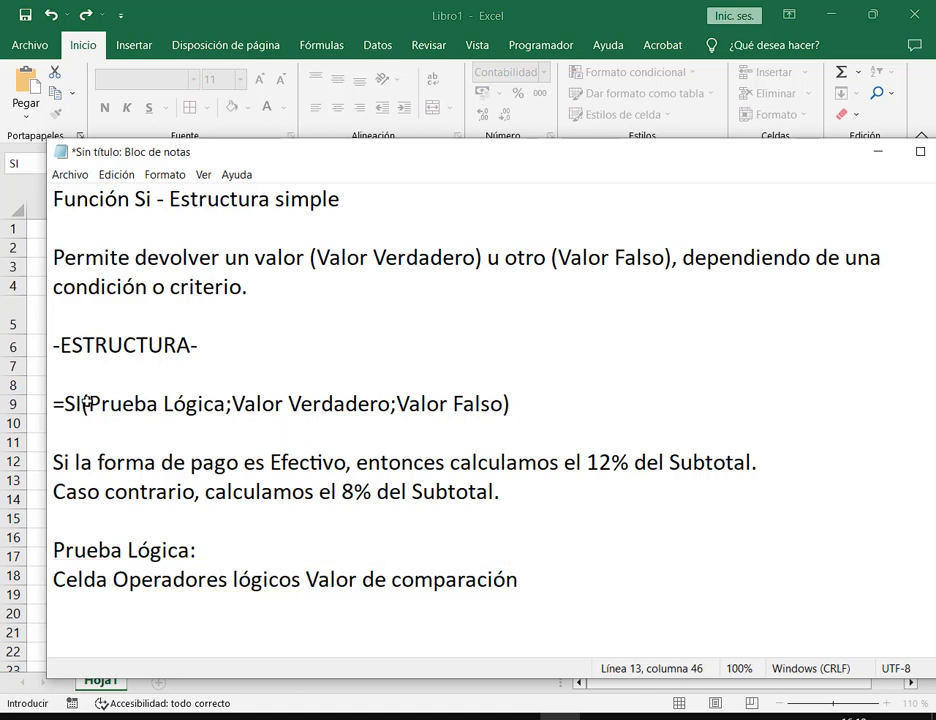
pyautogui.moveTo(88, 403); pyautogui.dragTo(224, 411)
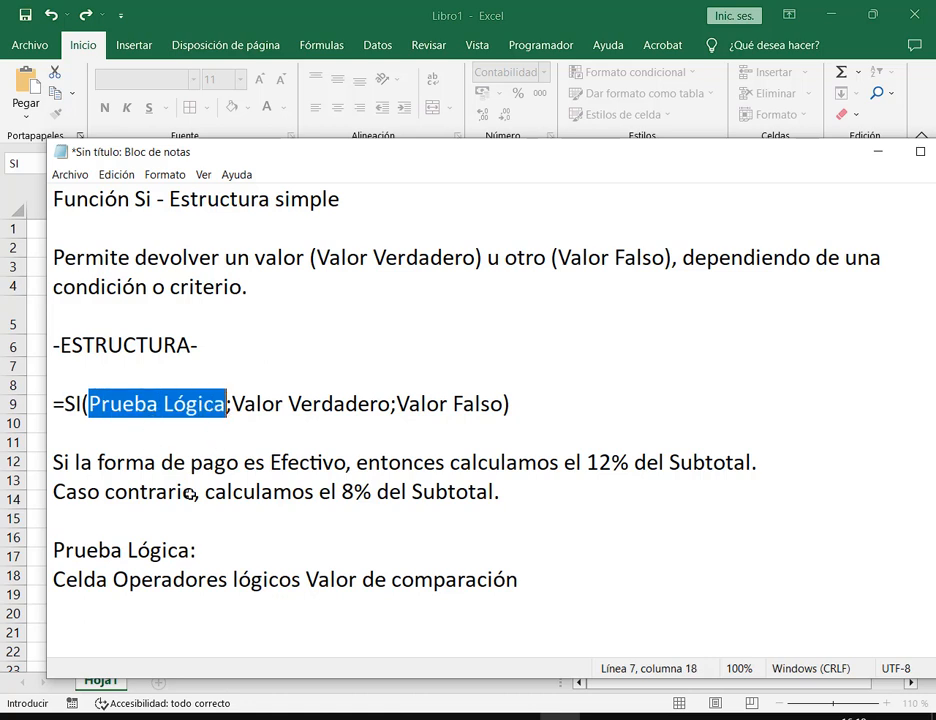
pyautogui.moveTo(542, 577); pyautogui.dragTo(8, 568)
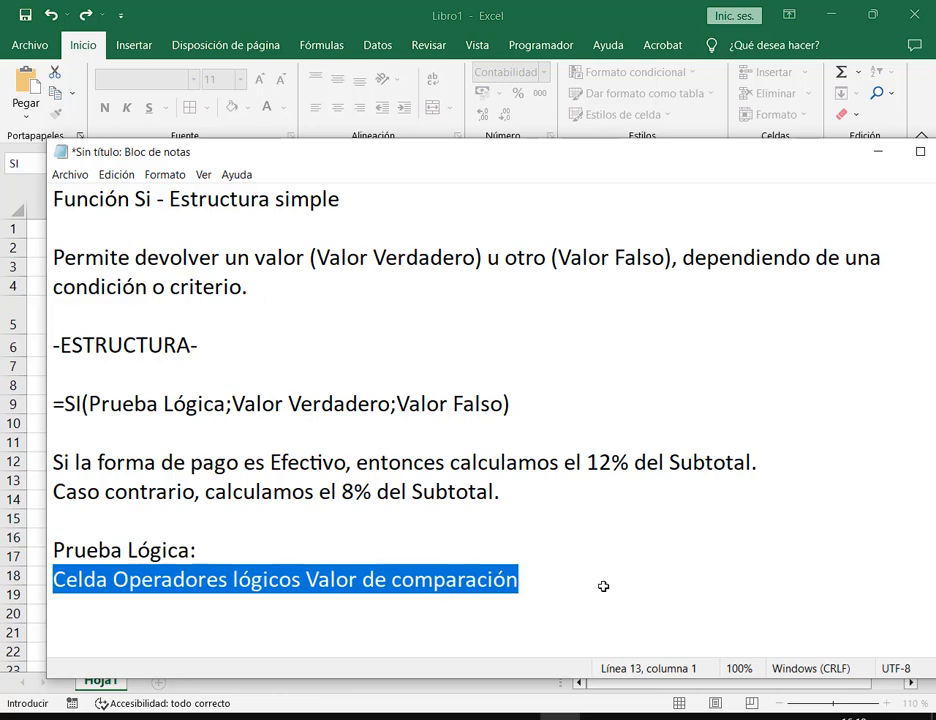
# Enlarge the Notepad window upward and add the heading "Operadores lógicos:" after a blank line below the components line.
pyautogui.moveTo(379, 140); pyautogui.dragTo(403, 57)
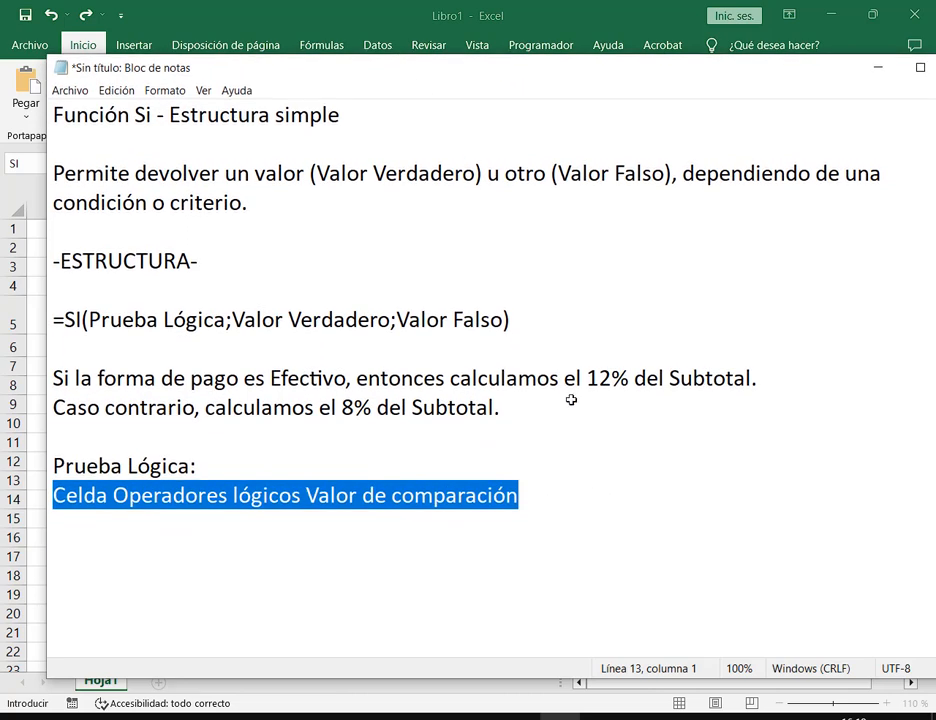
pyautogui.click(549, 505)
pyautogui.press('Return')
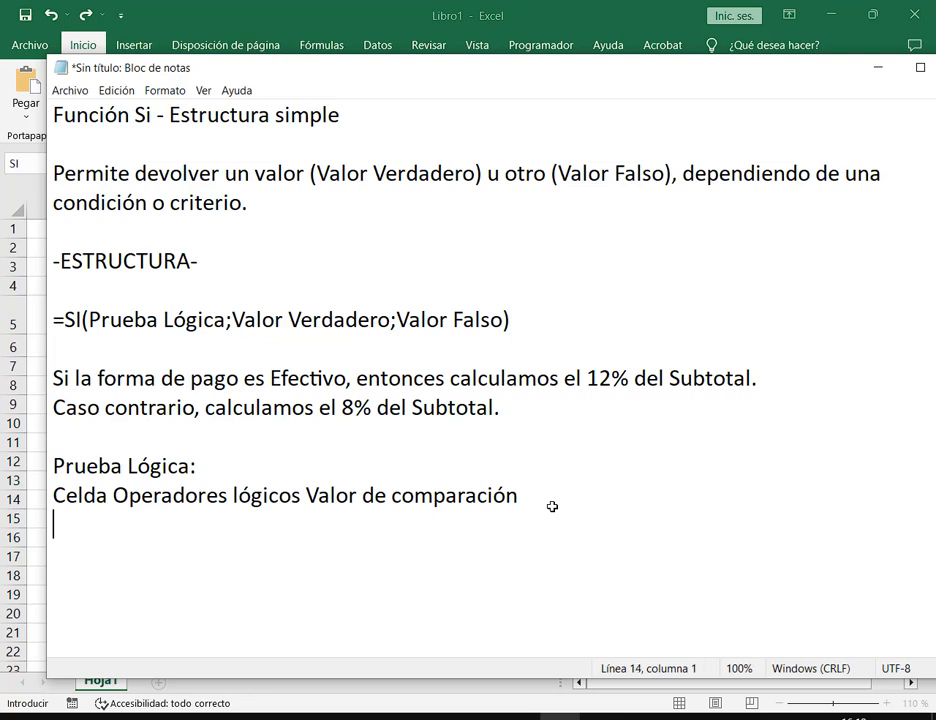
pyautogui.press('Return')
pyautogui.write('Operadores lógicos:')
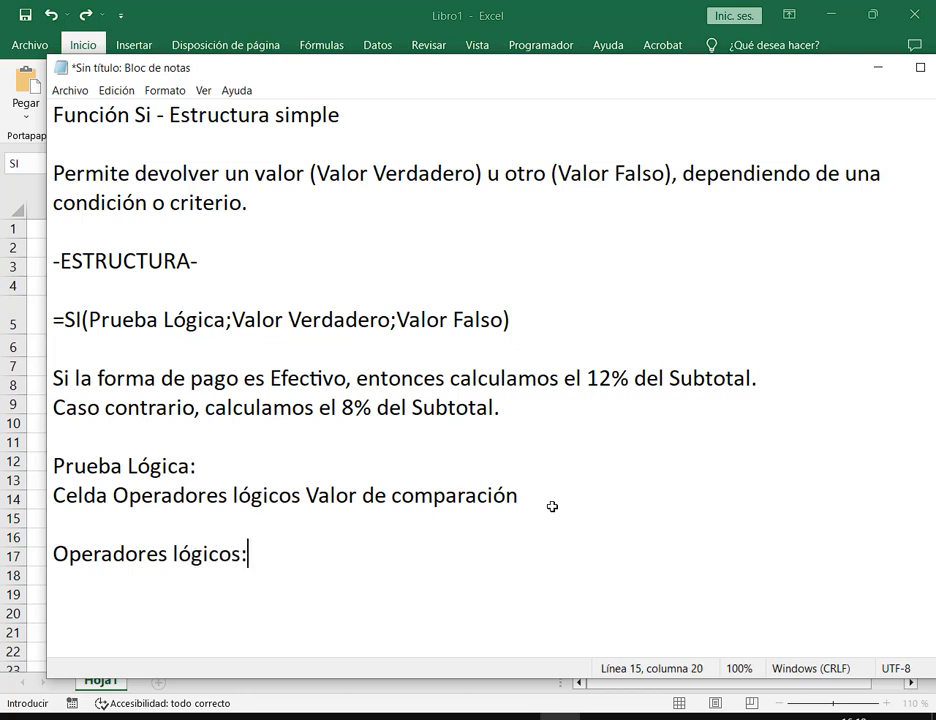
# List "> Mayor que" and ">= Mayor e igual" on separate lines under the Operadores lógicos heading.
pyautogui.press('Return')
pyautogui.write('> Mayo')
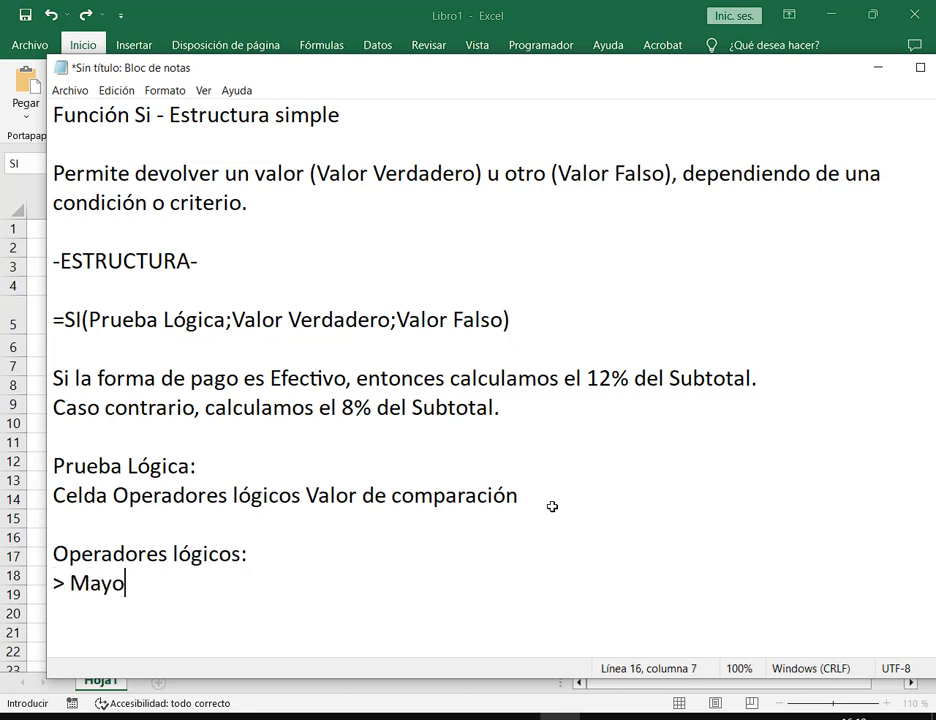
pyautogui.write('r que')
pyautogui.press('Return')
pyautogui.write('>= May')
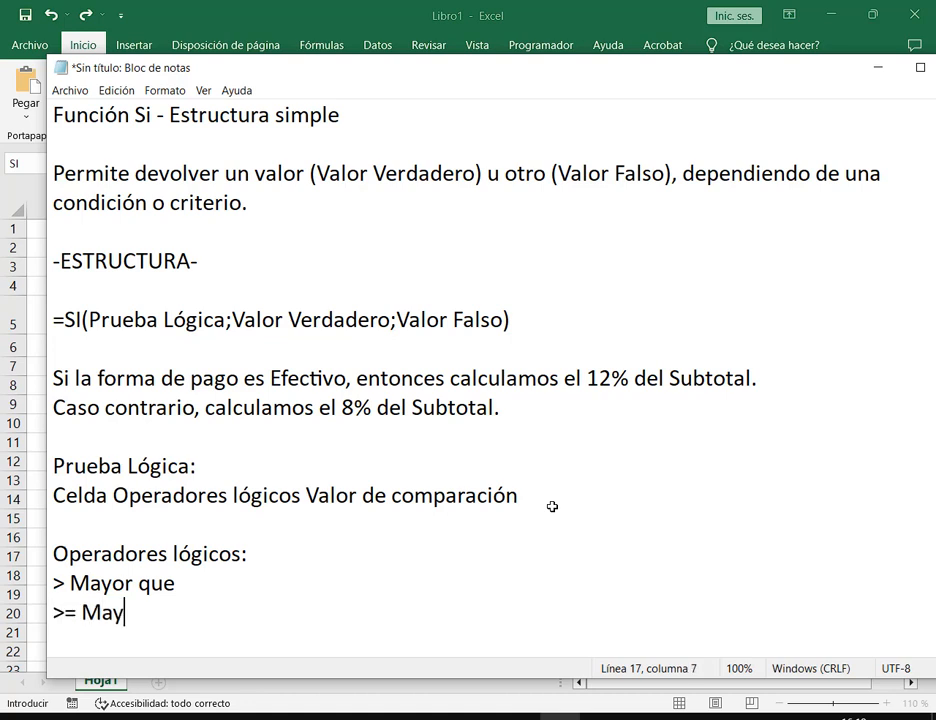
pyautogui.write('or e igual')
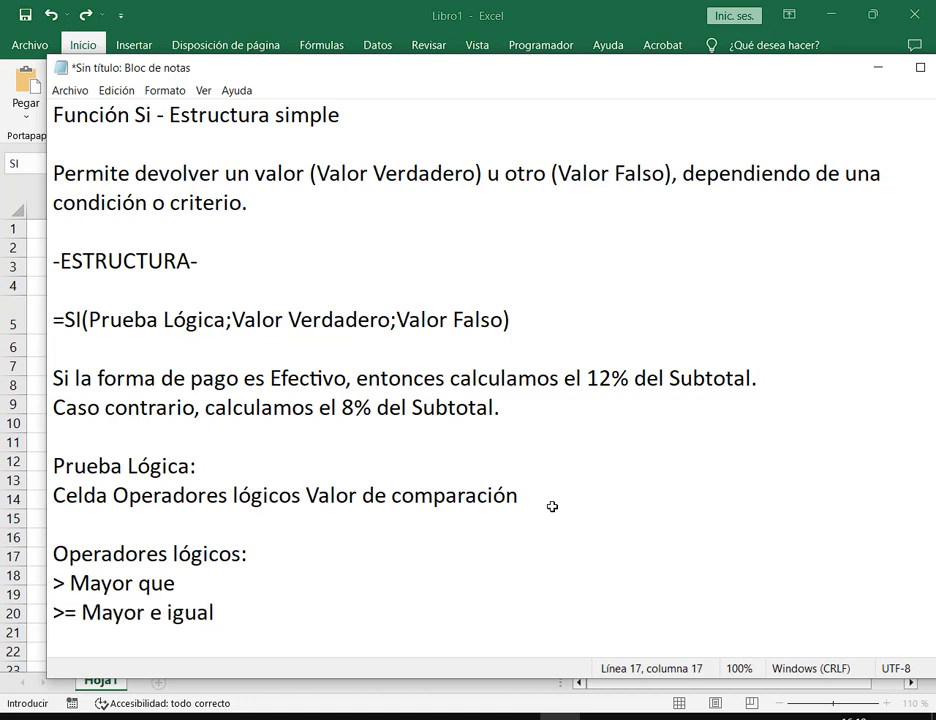
# Continue the operator list with the lines "< Menor que" and "<= Menor e igual".
pyautogui.press('Return')
pyautogui.write('< Menor que')
pyautogui.press('Return')
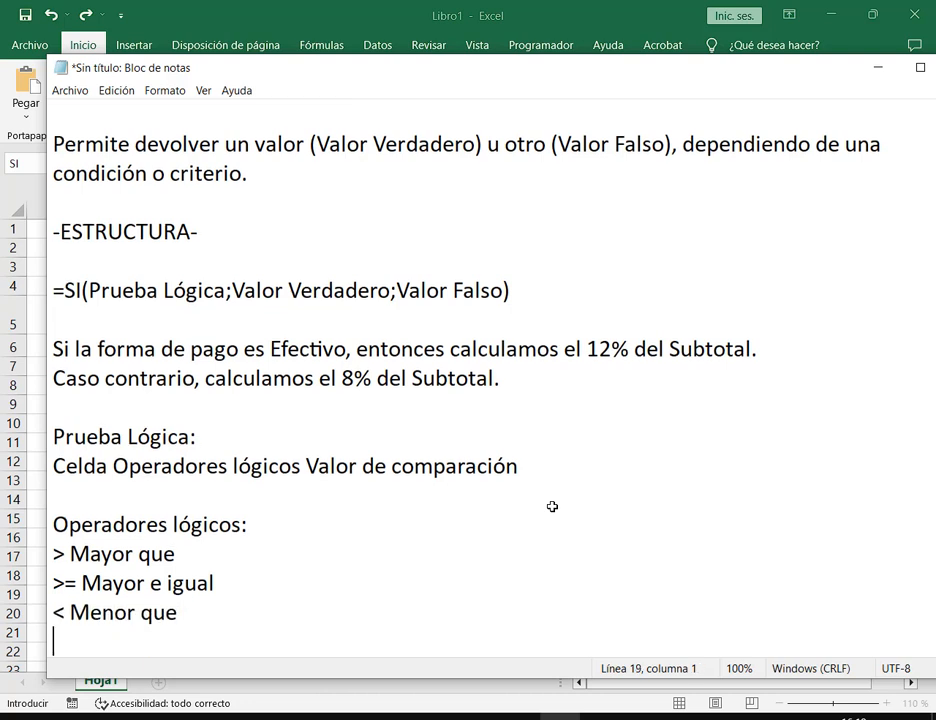
pyautogui.write('<= Me')
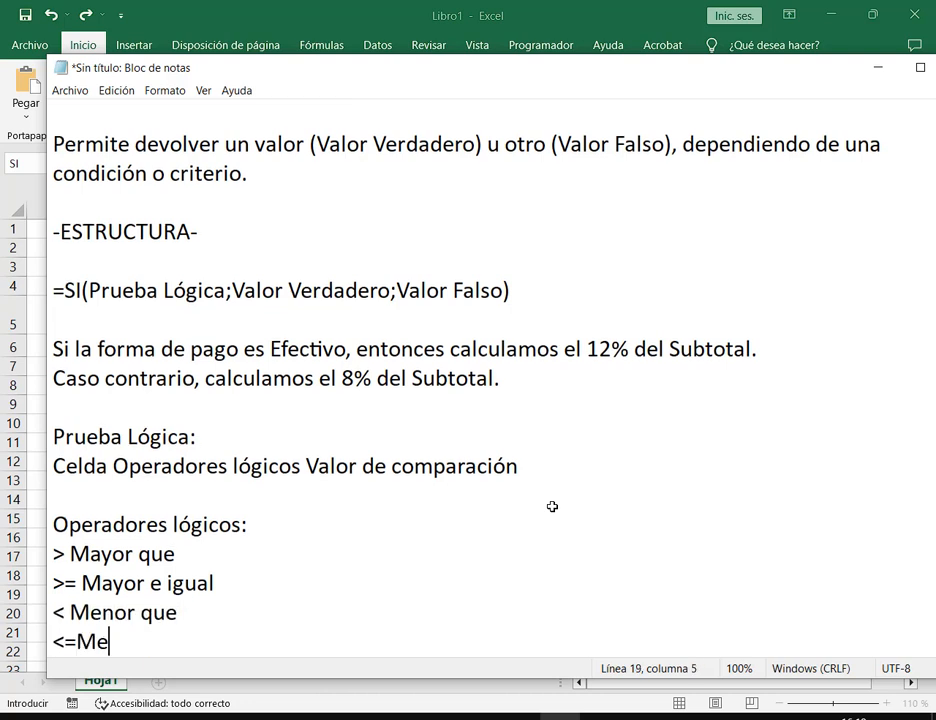
pyautogui.press('BackSpace')
pyautogui.press('BackSpace')
pyautogui.write('Menor')
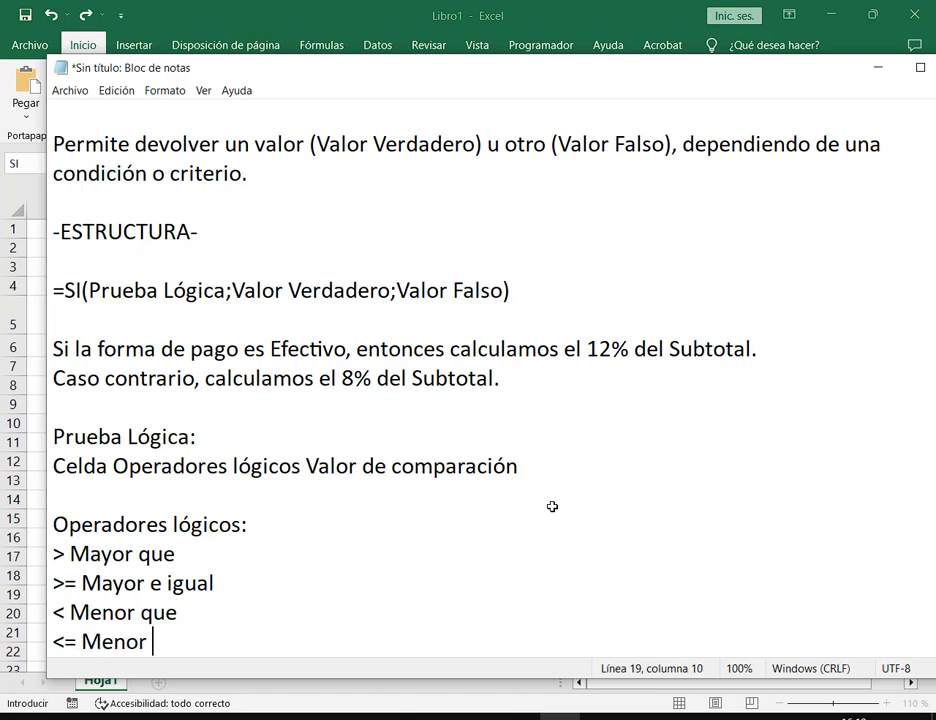
pyautogui.write(' e igual')
pyautogui.press('Return')
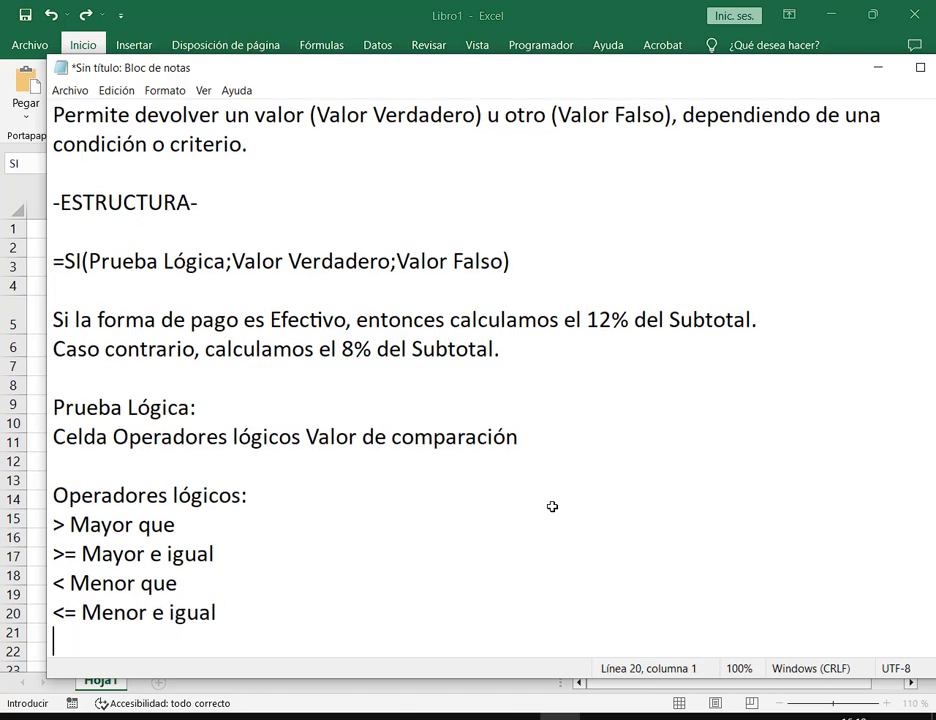
# Finish the operator list with the lines "= Igual" and "<> Distinto de".
pyautogui.write('= Igual')
pyautogui.press('Return')
pyautogui.write('<')
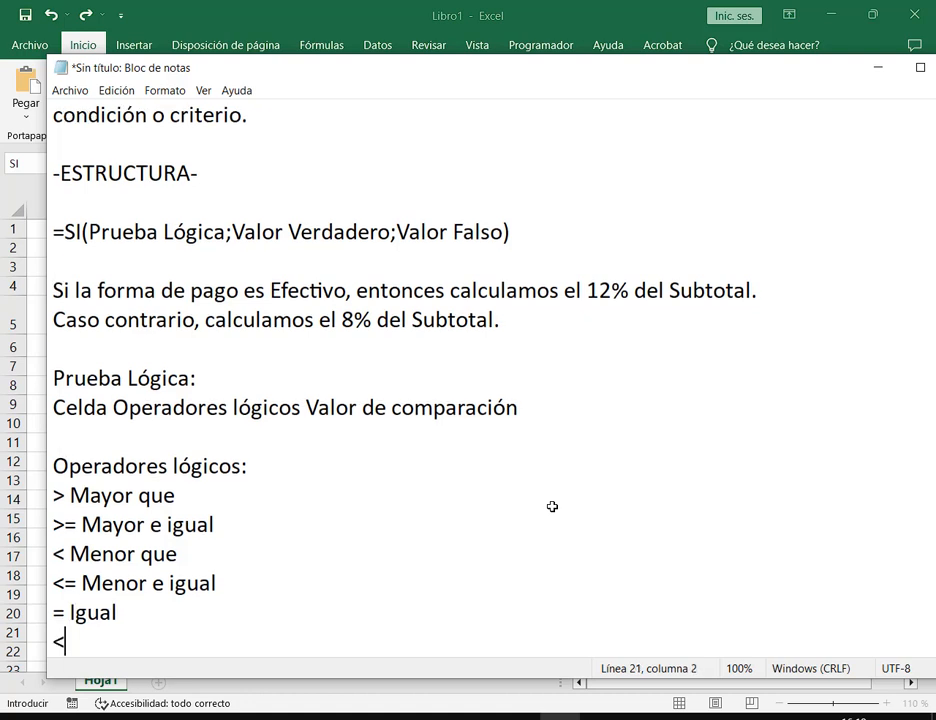
pyautogui.write('> Distinto')
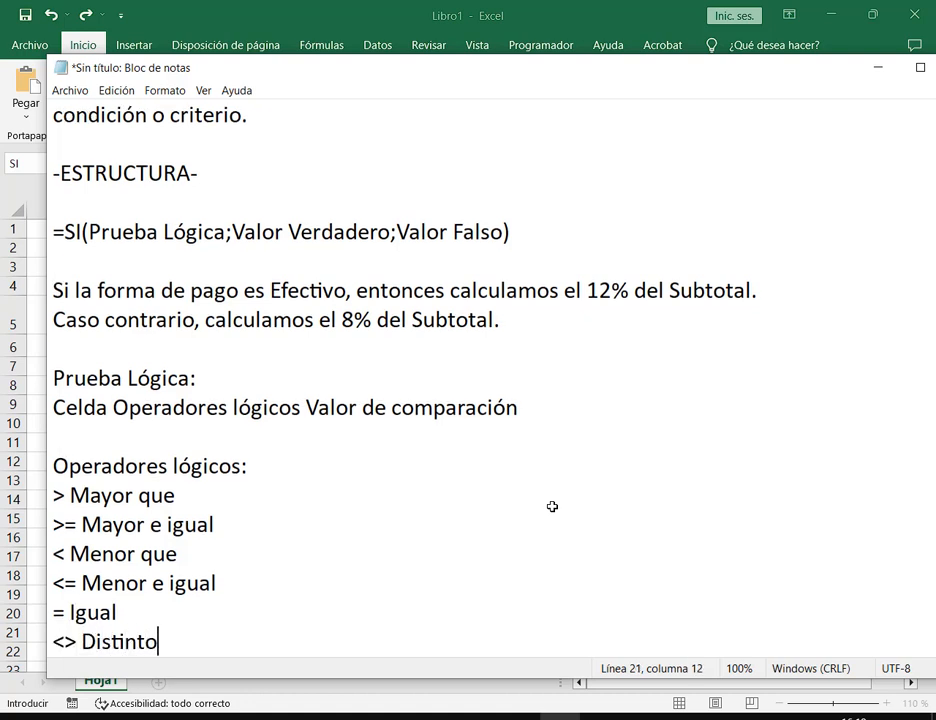
pyautogui.write(' de')
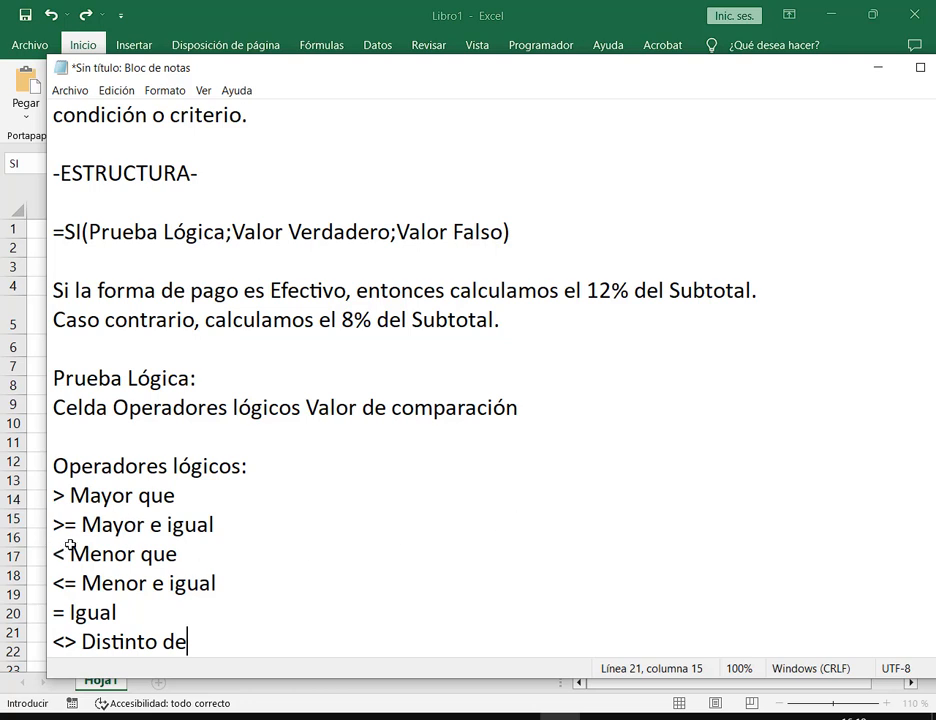
# Align the operator descriptions by adding spaces after the single-character operators >, < and =.
pyautogui.click(69, 553)
pyautogui.click(72, 494)
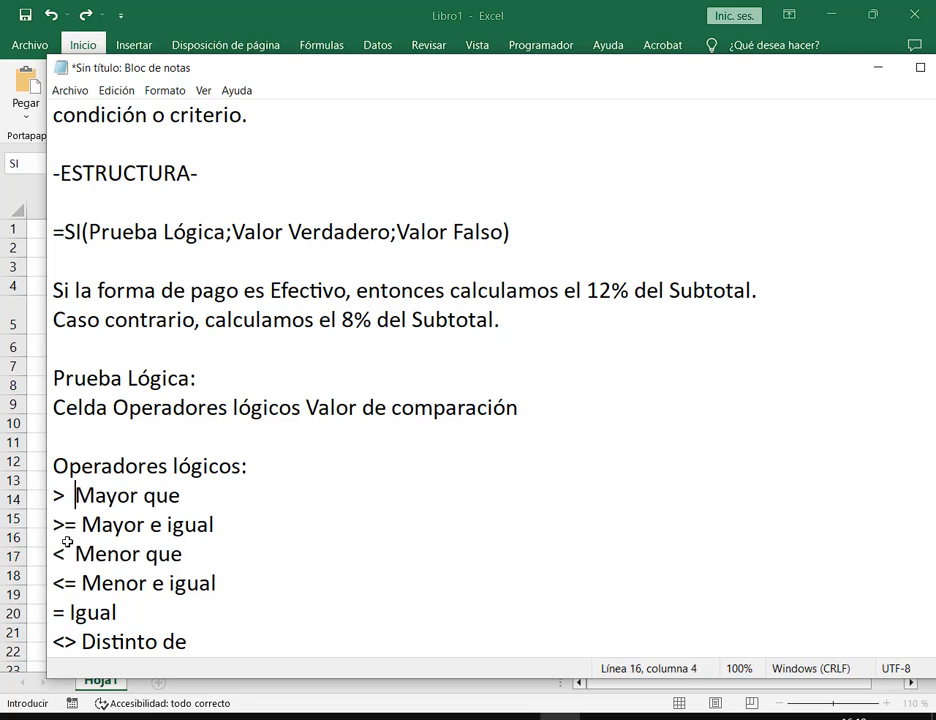
pyautogui.click(75, 553)
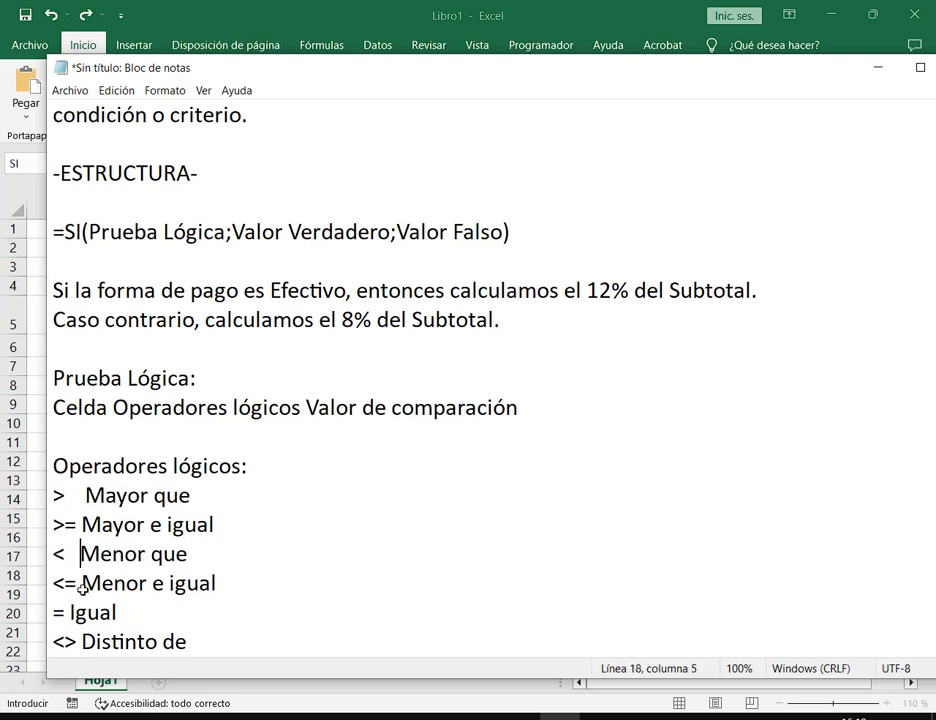
pyautogui.click(67, 612)
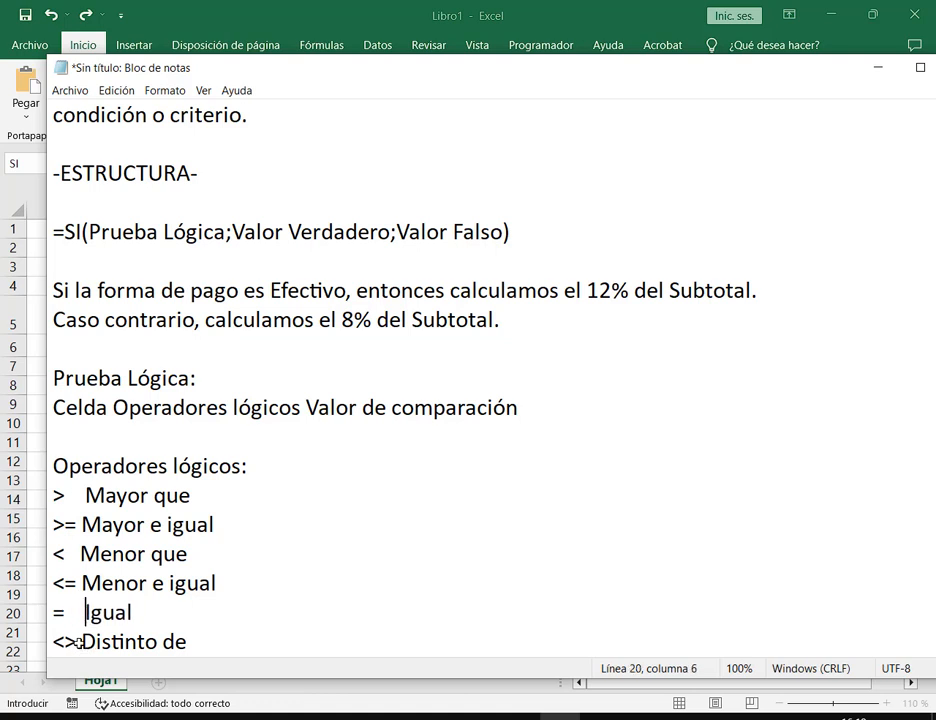
pyautogui.click(243, 637)
# Go through the logical operators by highlighting each line from "Mayor que" down to "Distinto de".
pyautogui.click(206, 500)
pyautogui.moveTo(147, 503); pyautogui.dragTo(25, 508)
pyautogui.moveTo(253, 530); pyautogui.dragTo(33, 530)
pyautogui.moveTo(269, 550); pyautogui.dragTo(11, 557)
pyautogui.moveTo(251, 585); pyautogui.dragTo(17, 610)
pyautogui.moveTo(174, 624); pyautogui.dragTo(3, 618)
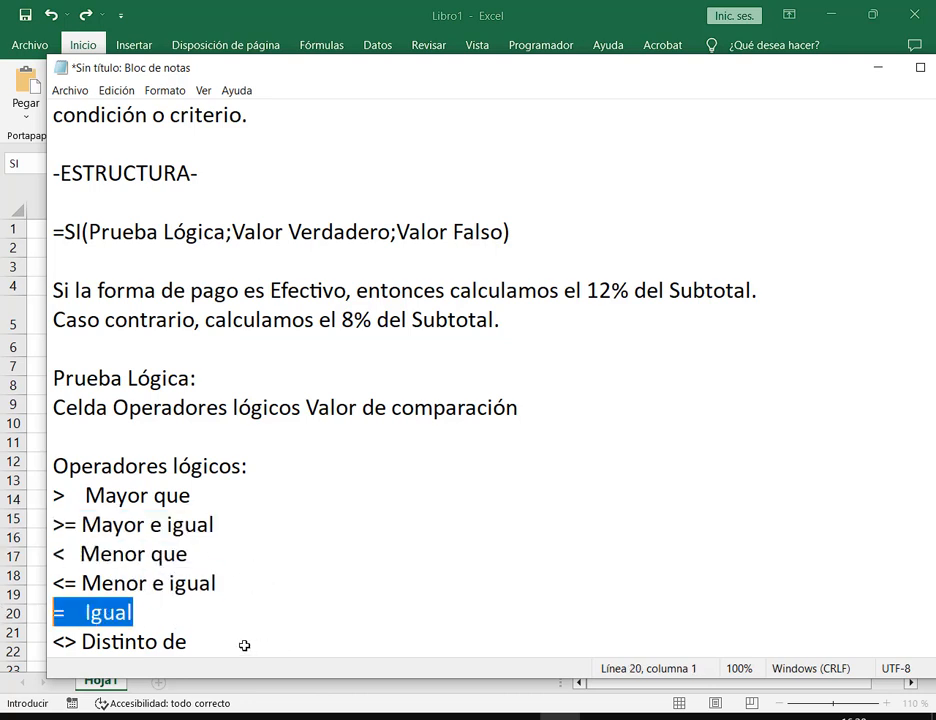
pyautogui.moveTo(244, 645); pyautogui.dragTo(3, 643)
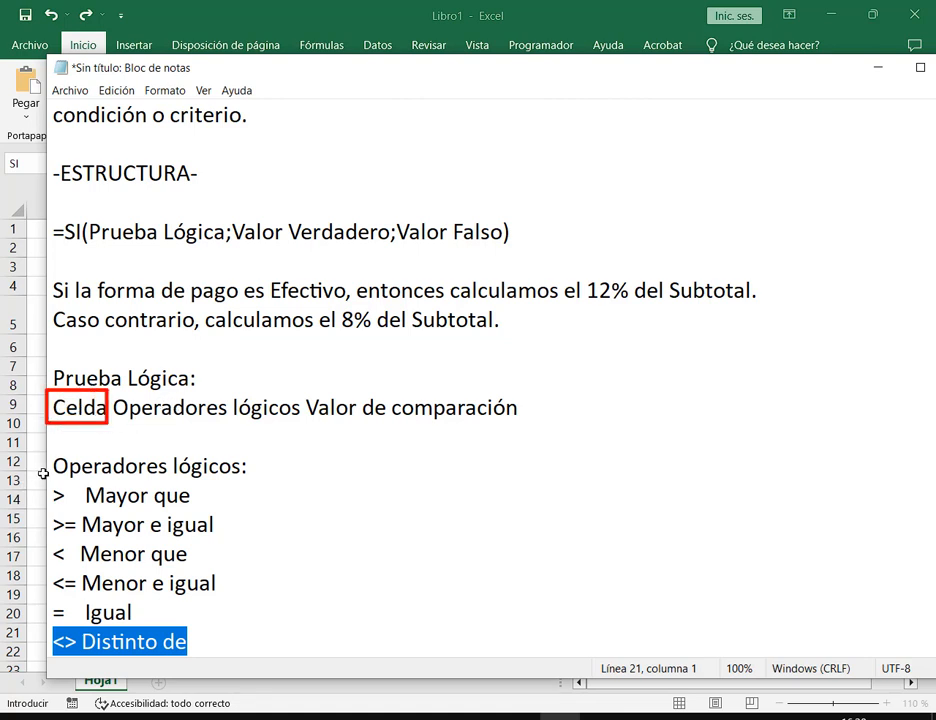
# Mark the operator symbols and "Valor de comparación" to show how they combine with Celda, and clear the markings.
pyautogui.moveTo(43, 473)
pyautogui.mouseDown()
pyautogui.moveTo(54, 618)
pyautogui.moveTo(78, 660)
pyautogui.mouseUp()
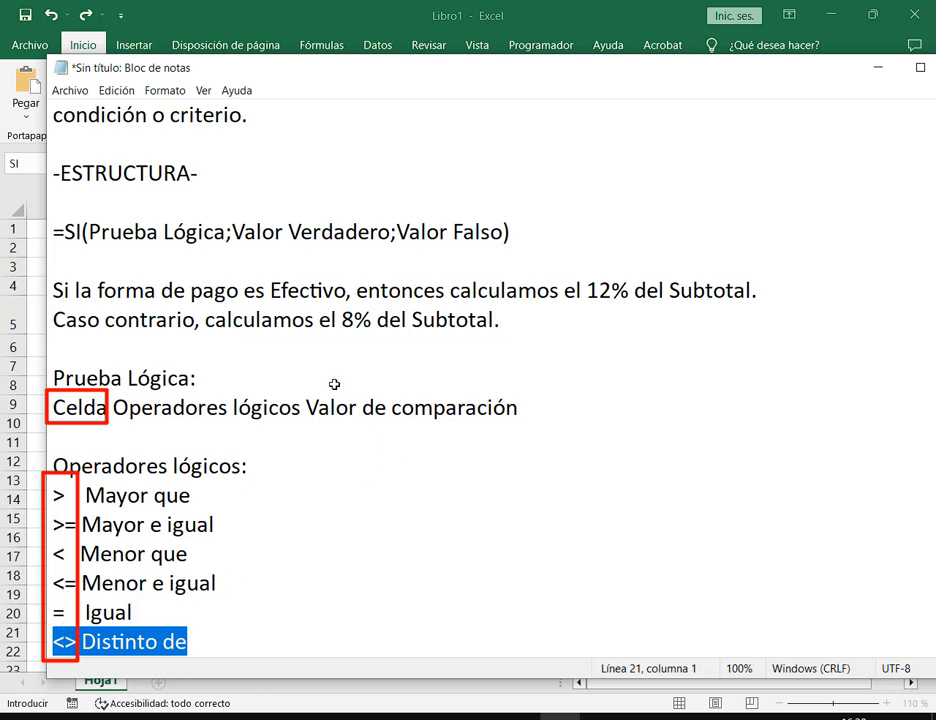
pyautogui.moveTo(300, 388)
pyautogui.mouseDown()
pyautogui.moveTo(577, 424)
pyautogui.moveTo(527, 430)
pyautogui.mouseUp()
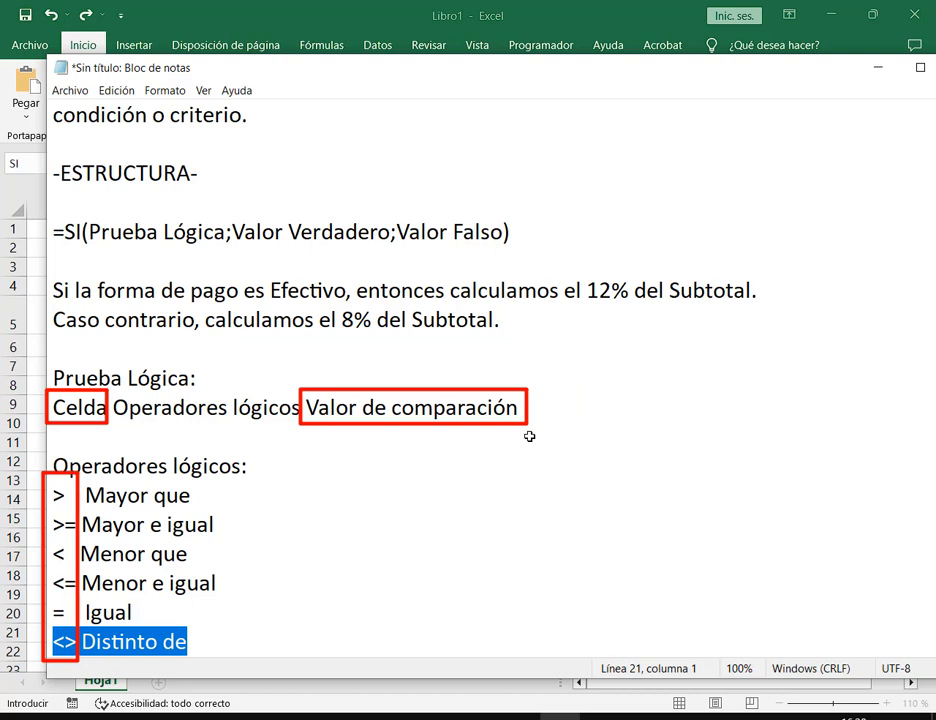
pyautogui.press('Escape')
pyautogui.click(207, 636)
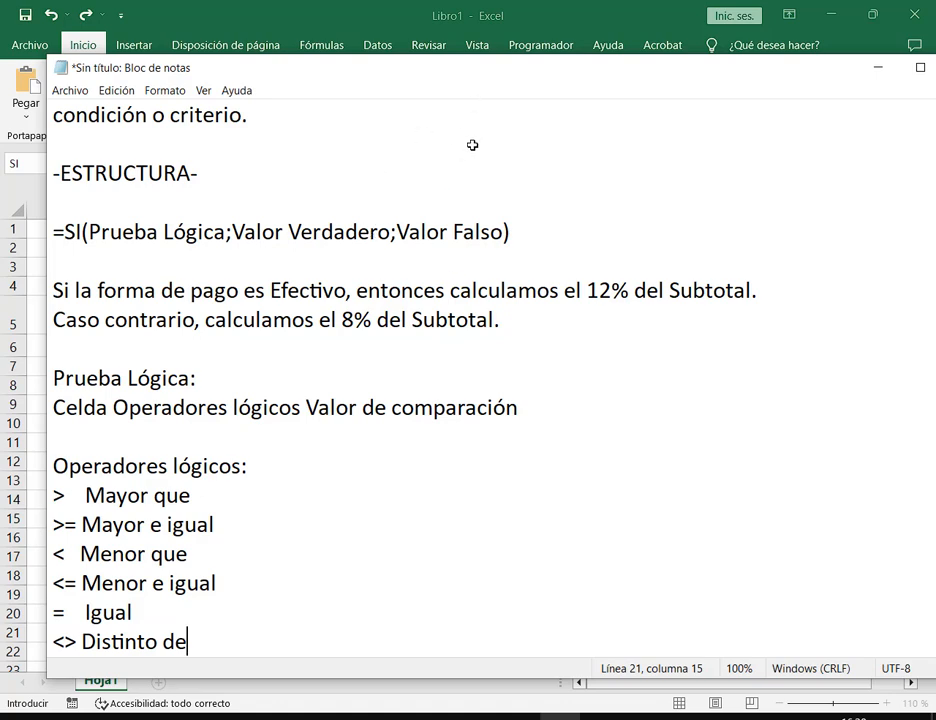
# Switch to the Excel workbook and discard the unfinished SI formula in the first Descuento cell, G6.
pyautogui.click(549, 2)
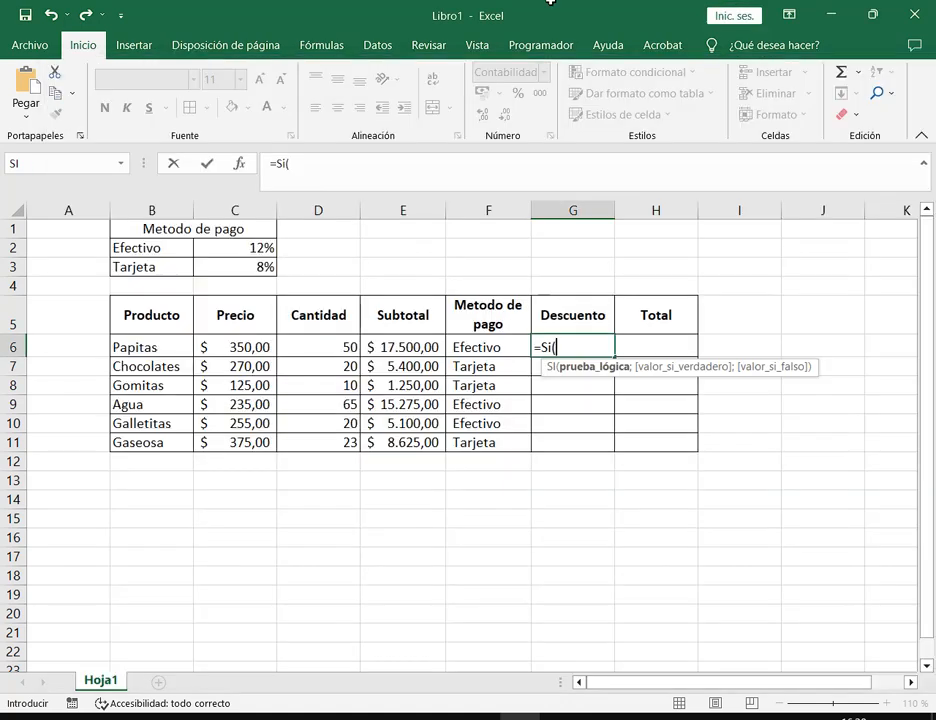
pyautogui.press('Escape')
pyautogui.scroll(5, 572, 325)
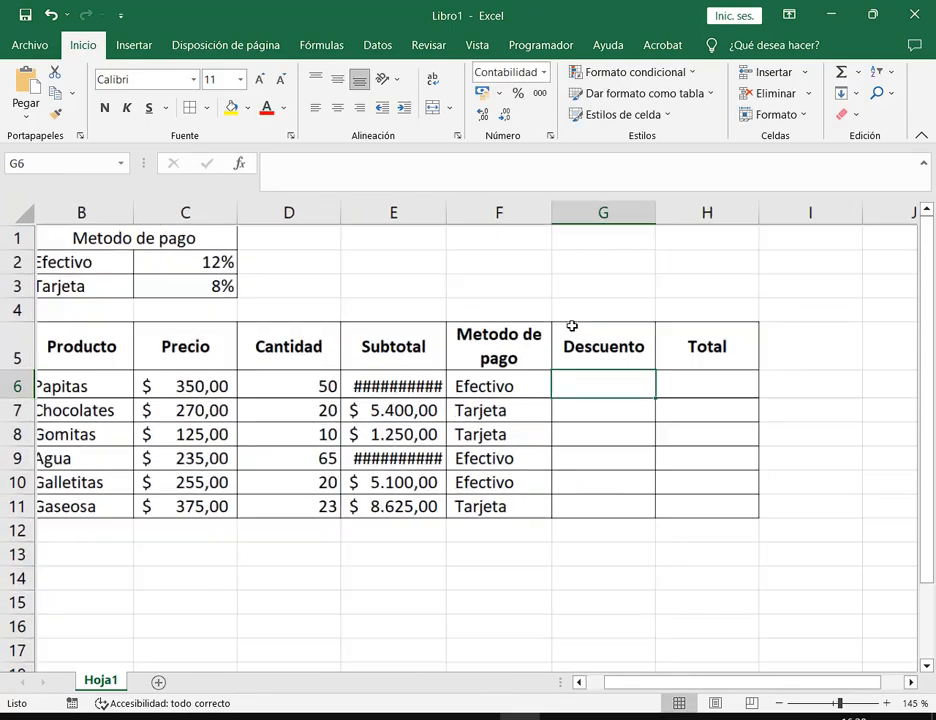
pyautogui.write('=')
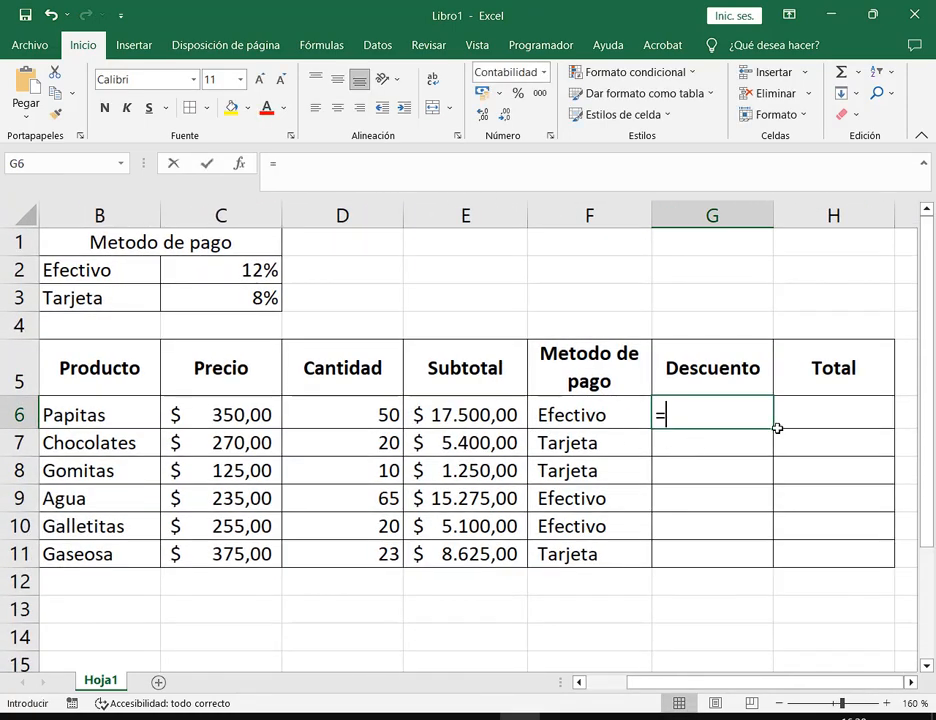
pyautogui.write('SI(')
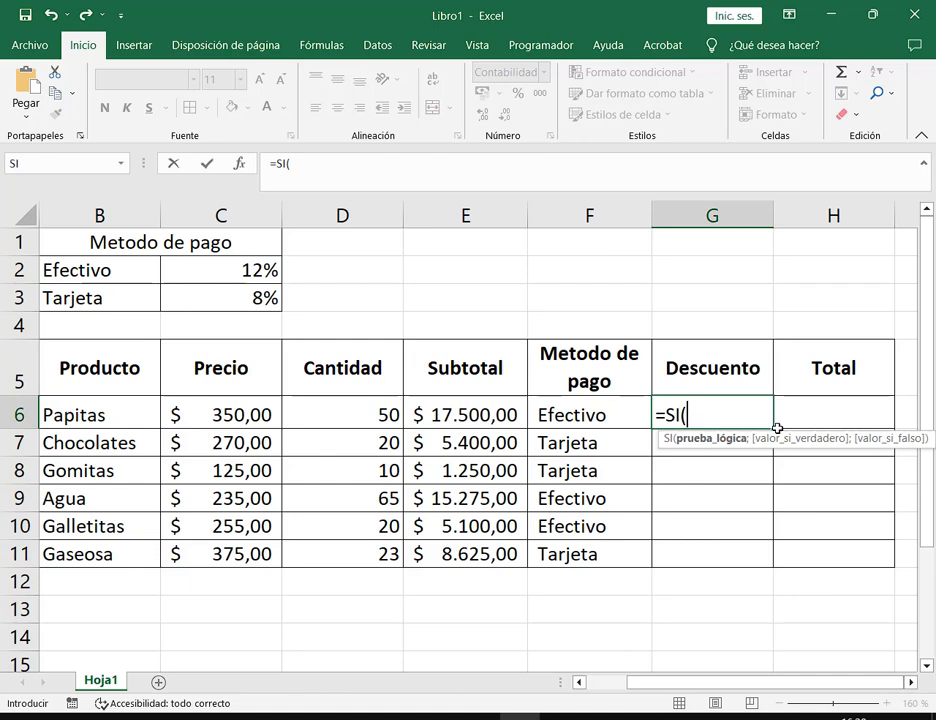
pyautogui.press('Escape')
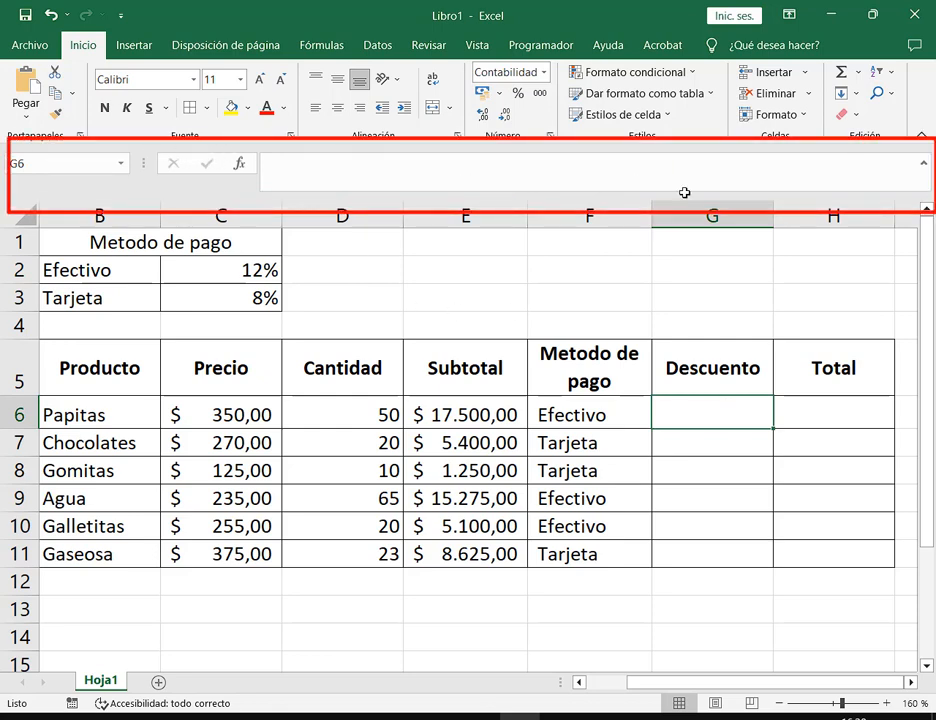
# Open the Insert Function dialog for cell G6, reposition it over the sheet, and point out its list of functions.
pyautogui.click(240, 164)
pyautogui.moveTo(418, 263); pyautogui.dragTo(474, 152)
pyautogui.moveTo(288, 125)
pyautogui.mouseDown()
pyautogui.moveTo(721, 474)
pyautogui.moveTo(714, 490)
pyautogui.mouseUp()
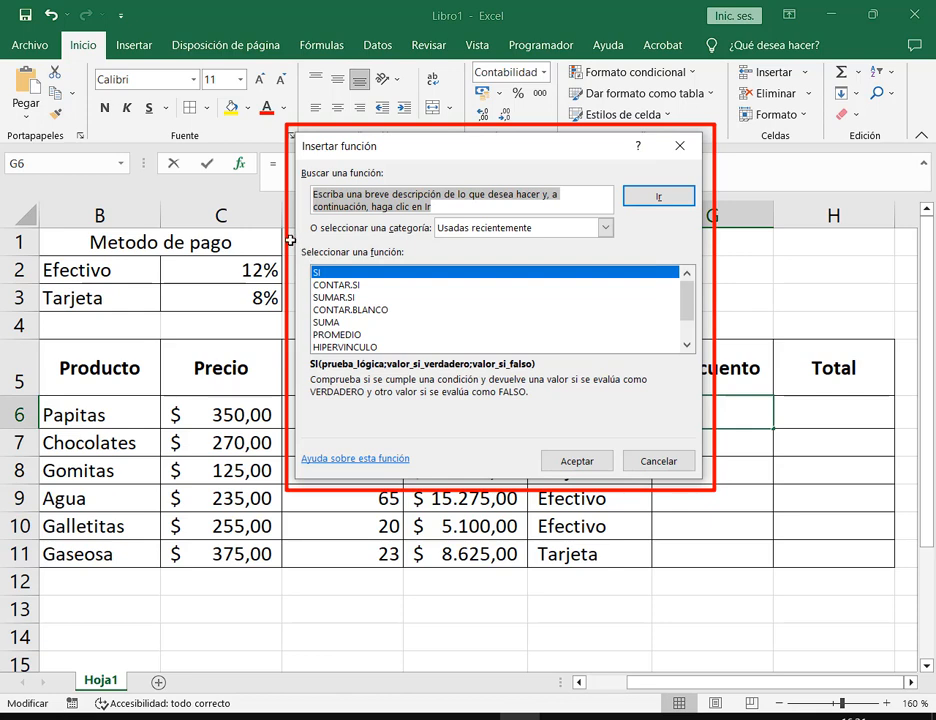
pyautogui.moveTo(291, 242); pyautogui.dragTo(704, 369)
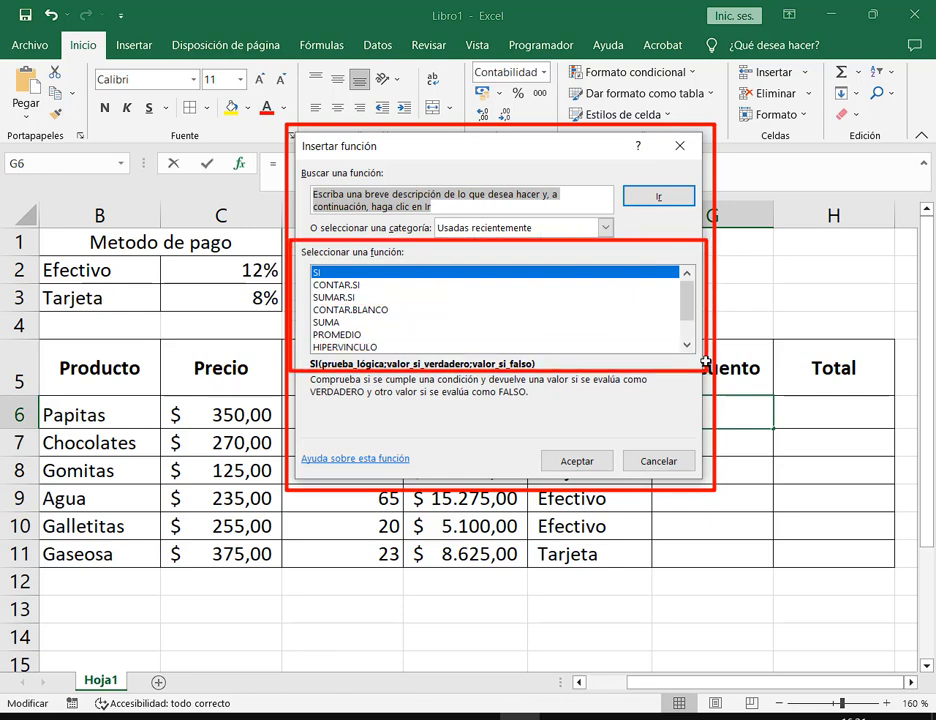
pyautogui.press('Escape')
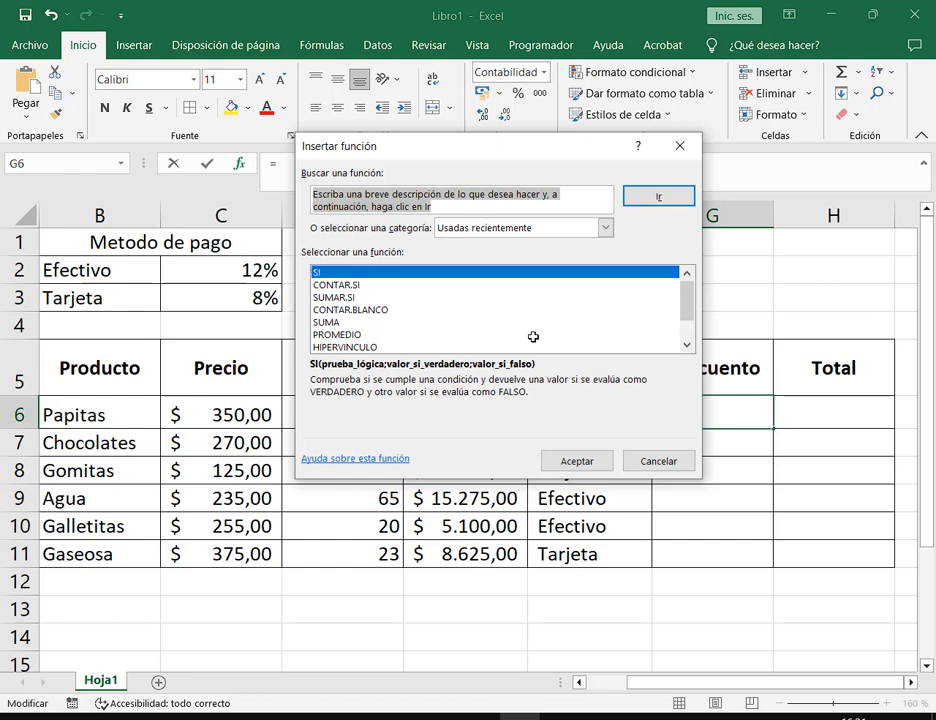
# Insert the SI function from the Lógica category into G6 and reposition its arguments dialog to uncover row 6.
pyautogui.click(607, 228)
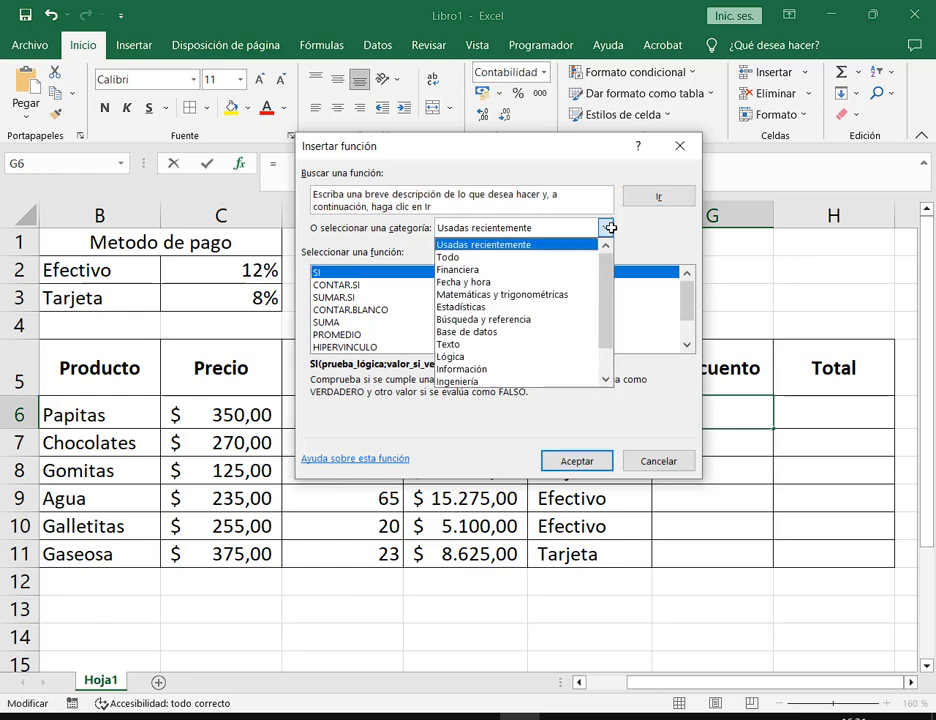
pyautogui.click(611, 227)
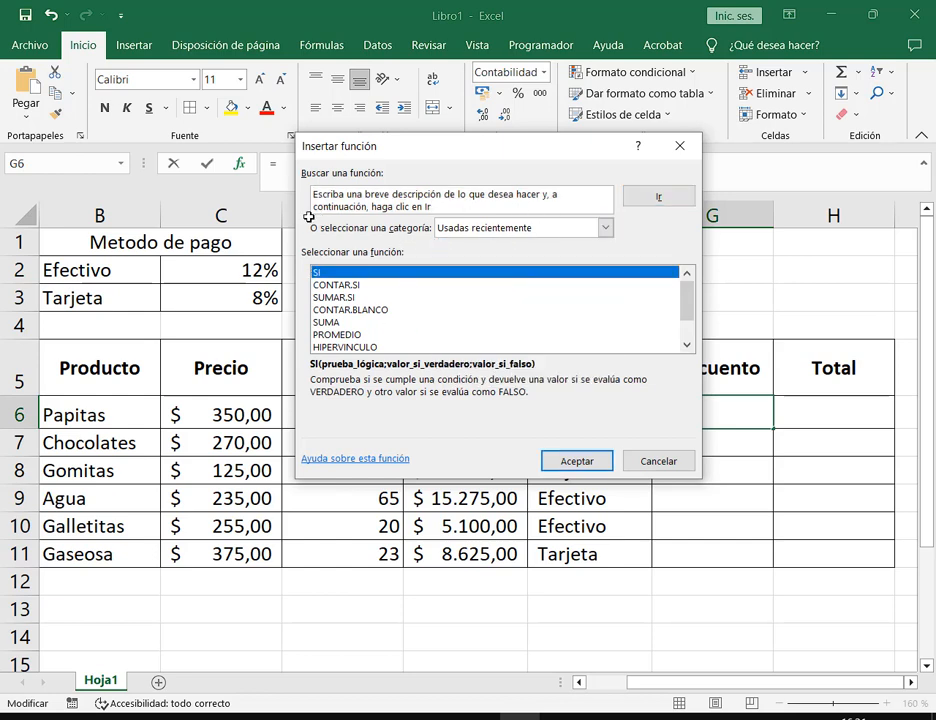
pyautogui.moveTo(307, 215); pyautogui.dragTo(618, 244)
pyautogui.click(606, 228)
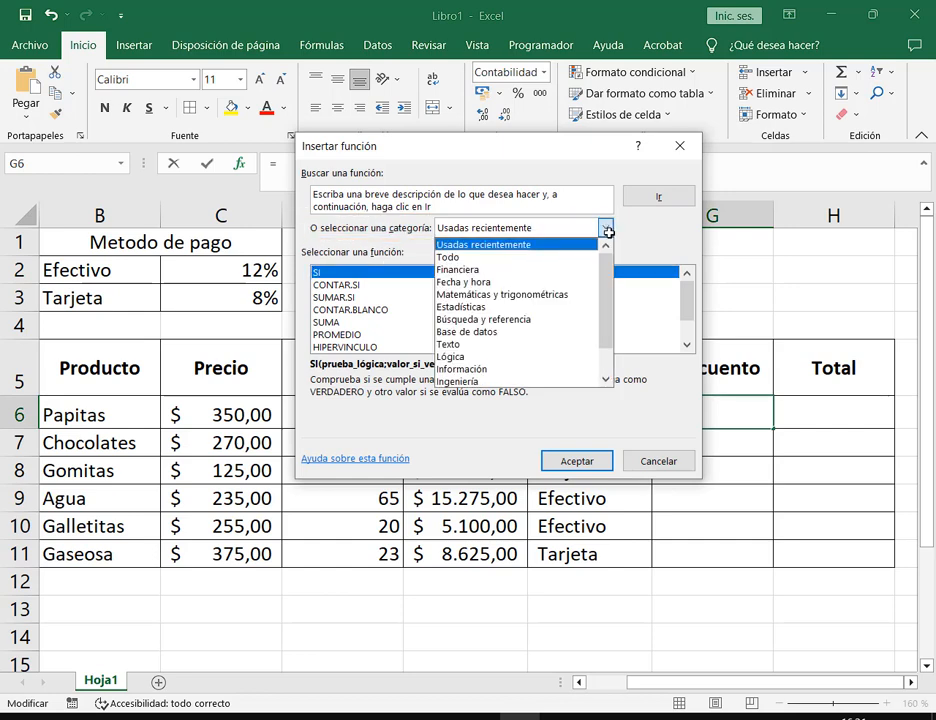
pyautogui.click(450, 358)
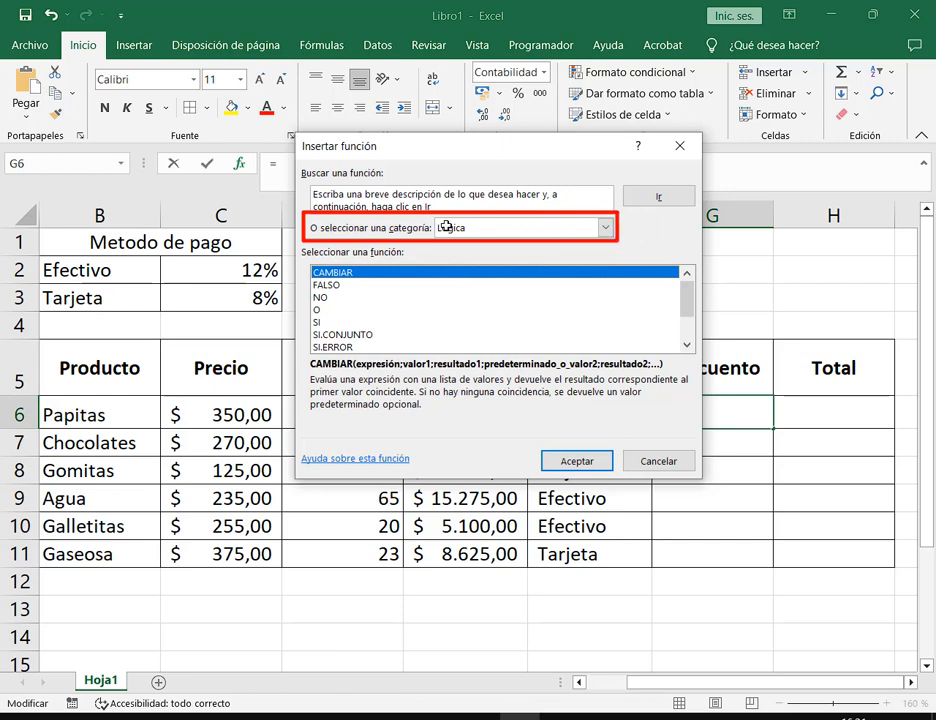
pyautogui.doubleClick(318, 321)
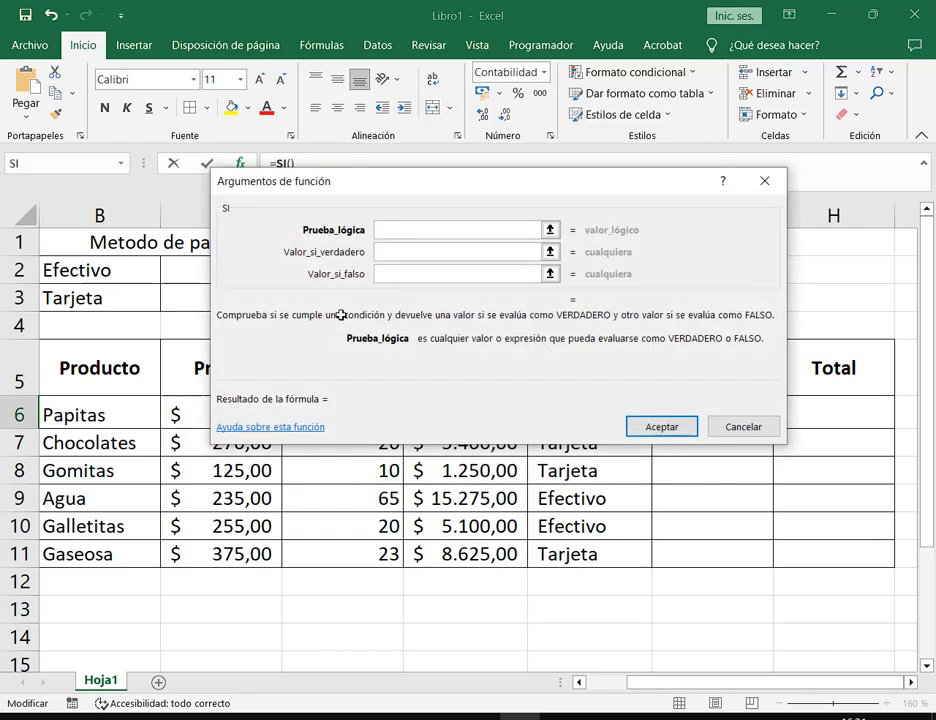
pyautogui.moveTo(455, 184); pyautogui.dragTo(498, 128)
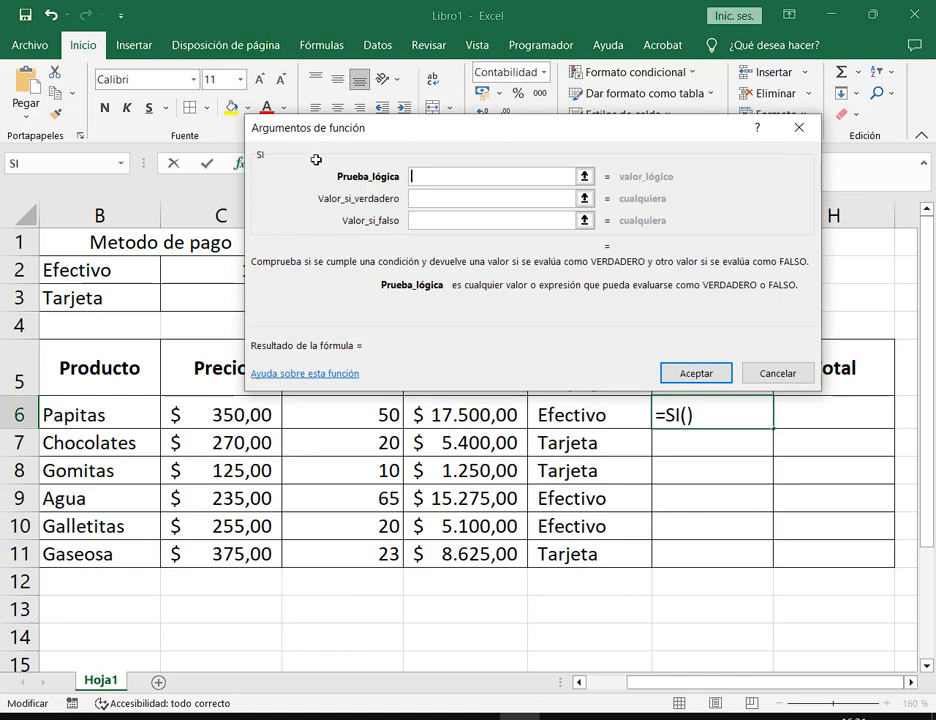
# Mark the Prueba_lógica, Valor_si_verdadero and Valor_si_falso arguments one by one, and clear the markings.
pyautogui.moveTo(316, 160); pyautogui.dragTo(609, 243)
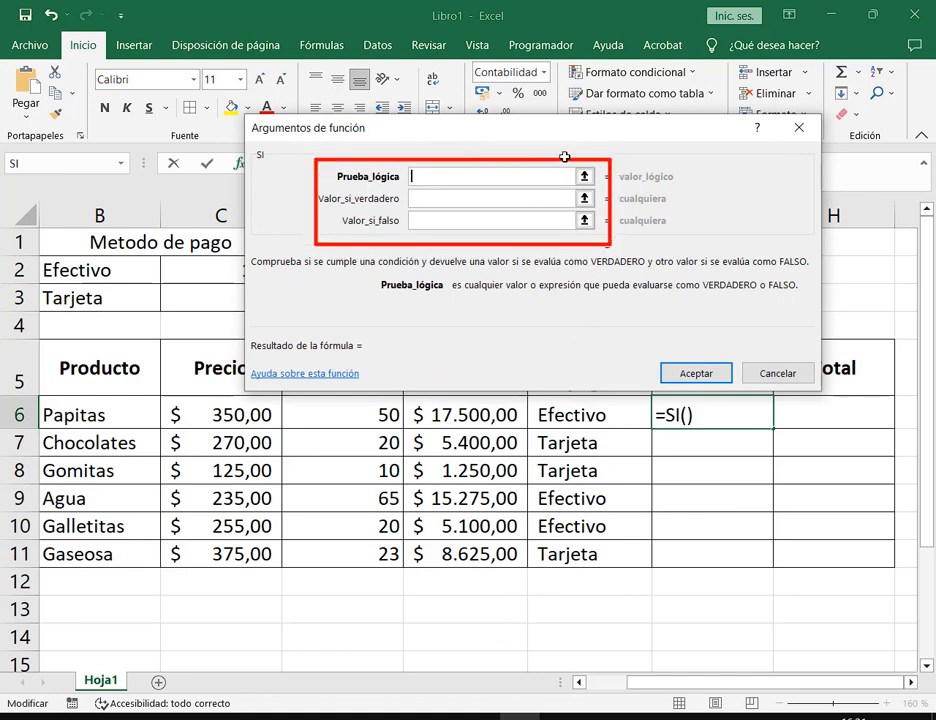
pyautogui.moveTo(281, 147); pyautogui.dragTo(338, 166)
pyautogui.moveTo(256, 202); pyautogui.dragTo(299, 201)
pyautogui.moveTo(264, 260); pyautogui.dragTo(342, 227)
pyautogui.press('Escape')
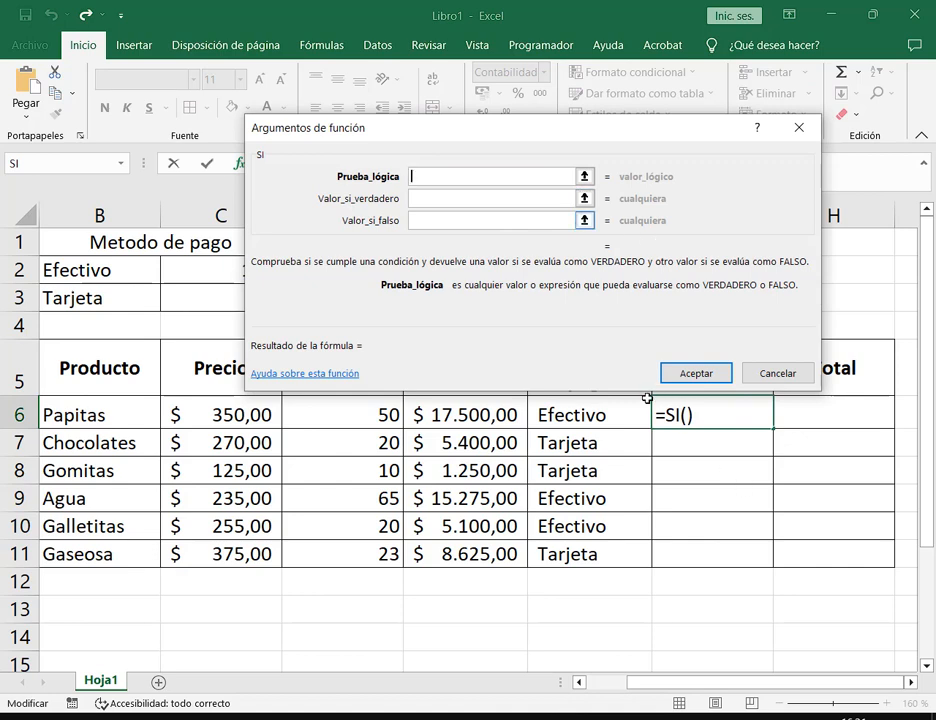
# Point out the SI formula under construction in cell G6 and the formula bar, moving the arguments dialog clear of each.
pyautogui.moveTo(647, 397)
pyautogui.mouseDown()
pyautogui.moveTo(715, 426)
pyautogui.moveTo(771, 432)
pyautogui.mouseUp()
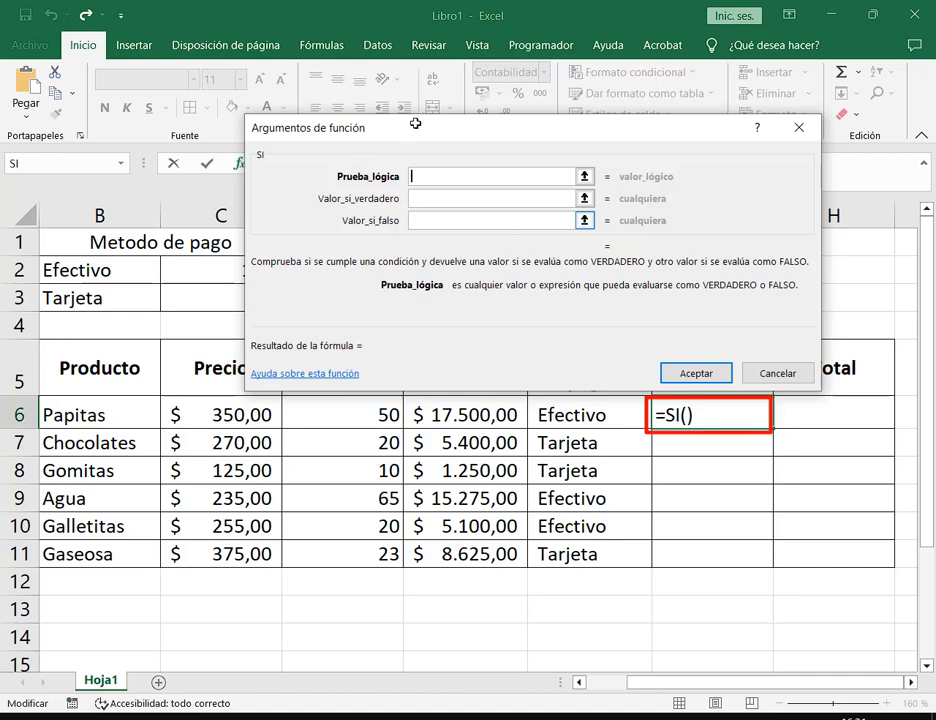
pyautogui.moveTo(415, 123)
pyautogui.mouseDown()
pyautogui.moveTo(416, 343)
pyautogui.moveTo(389, 313)
pyautogui.mouseUp()
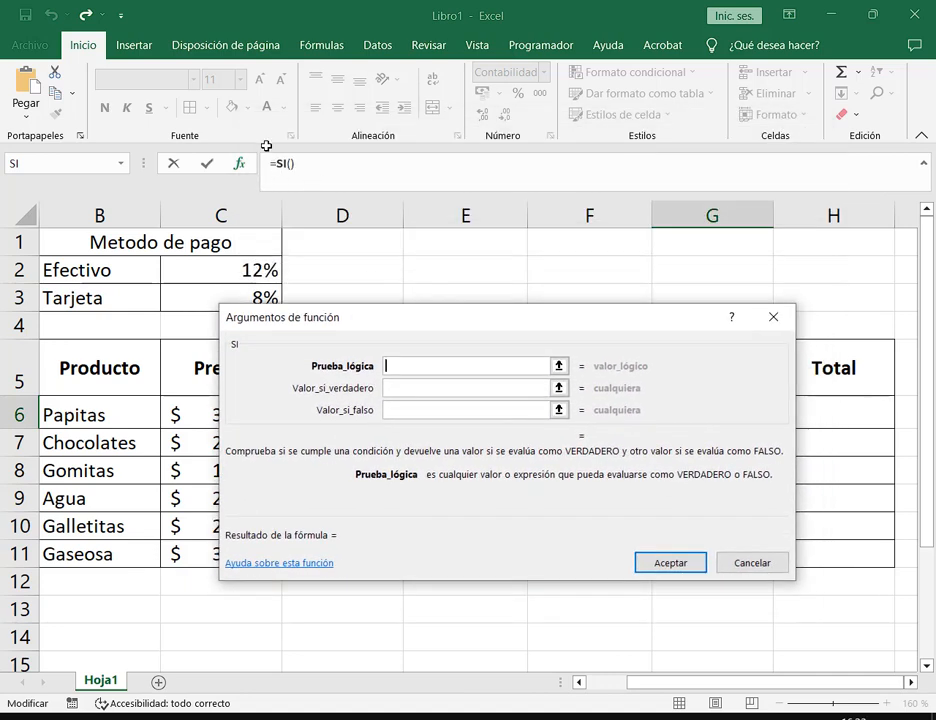
pyautogui.moveTo(267, 146); pyautogui.dragTo(565, 183)
pyautogui.moveTo(564, 305)
pyautogui.mouseDown()
pyautogui.moveTo(607, 255)
pyautogui.moveTo(635, 36)
pyautogui.moveTo(641, 63)
pyautogui.moveTo(655, 53)
pyautogui.mouseUp()
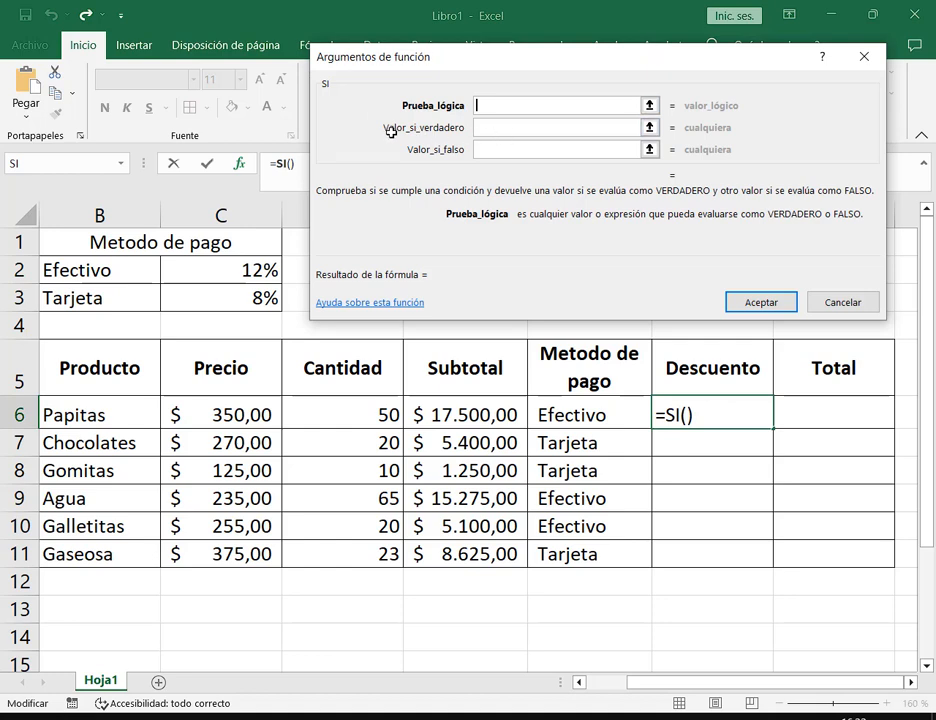
# Mark the two result arguments with the Subtotal heading and discount percentages, mark Prueba_lógica, and clear the markings.
pyautogui.moveTo(379, 117)
pyautogui.mouseDown()
pyautogui.moveTo(677, 165)
pyautogui.moveTo(669, 165)
pyautogui.mouseUp()
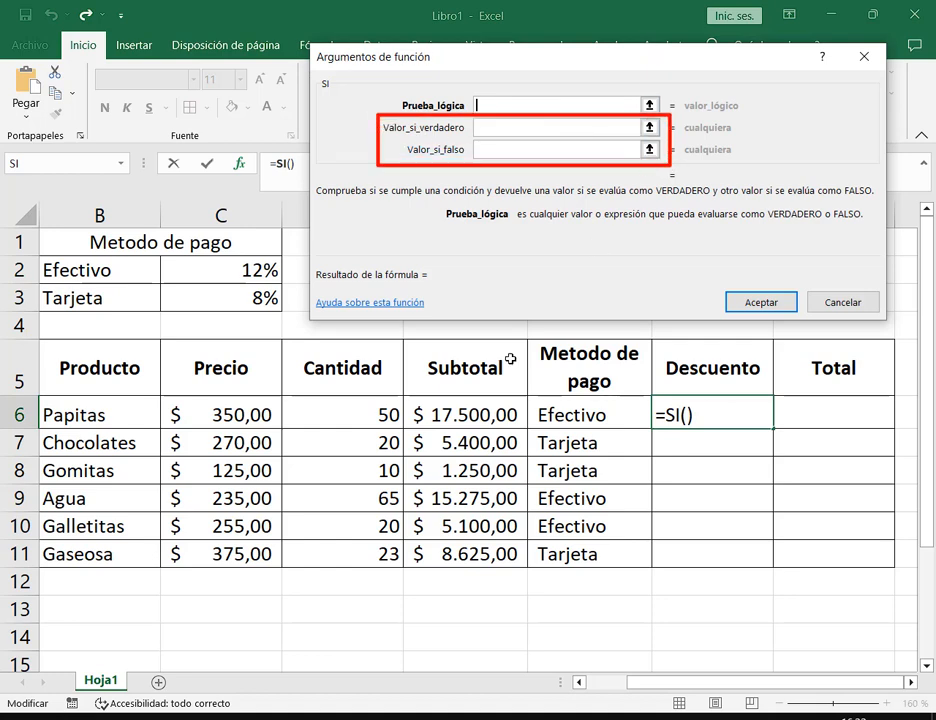
pyautogui.moveTo(422, 355); pyautogui.dragTo(515, 387)
pyautogui.moveTo(231, 254)
pyautogui.mouseDown()
pyautogui.moveTo(280, 310)
pyautogui.moveTo(309, 320)
pyautogui.mouseUp()
pyautogui.press('Escape')
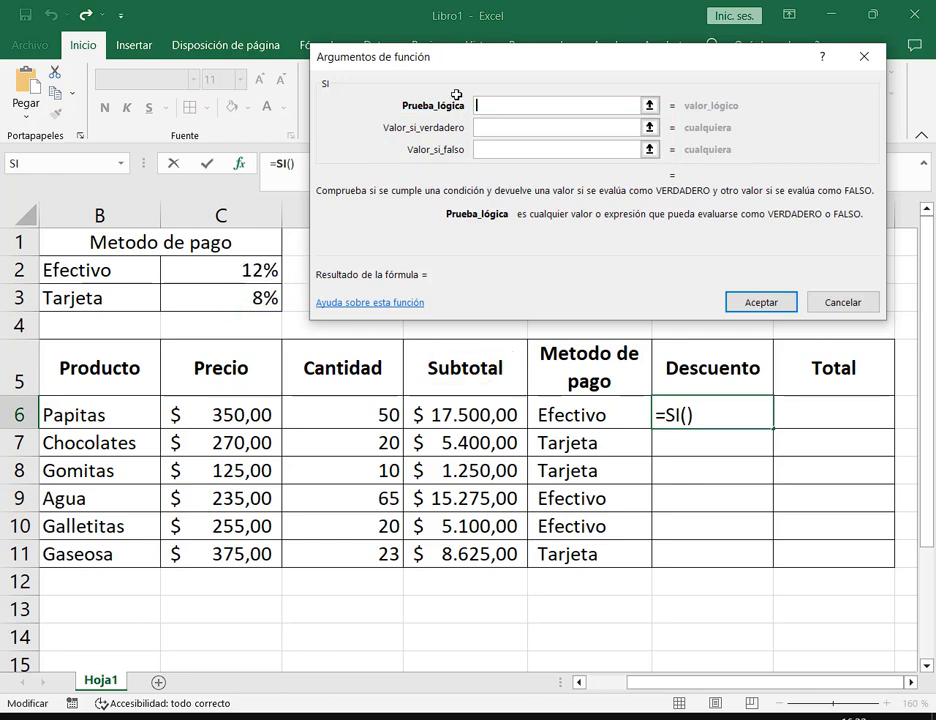
pyautogui.moveTo(389, 85); pyautogui.dragTo(666, 117)
pyautogui.press('Escape')
# Switch to the Notepad notes, highlight the condition "Si la forma de pago es Efectivo", and return to the Excel workbook.
pyautogui.hotkey('alt', 'Tab')
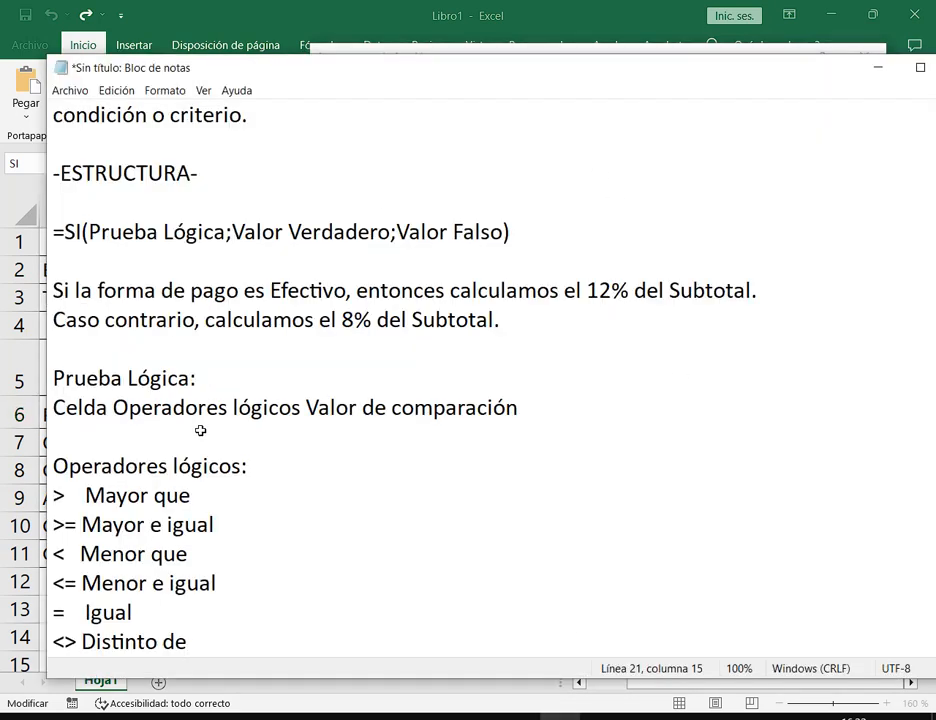
pyautogui.click(54, 290)
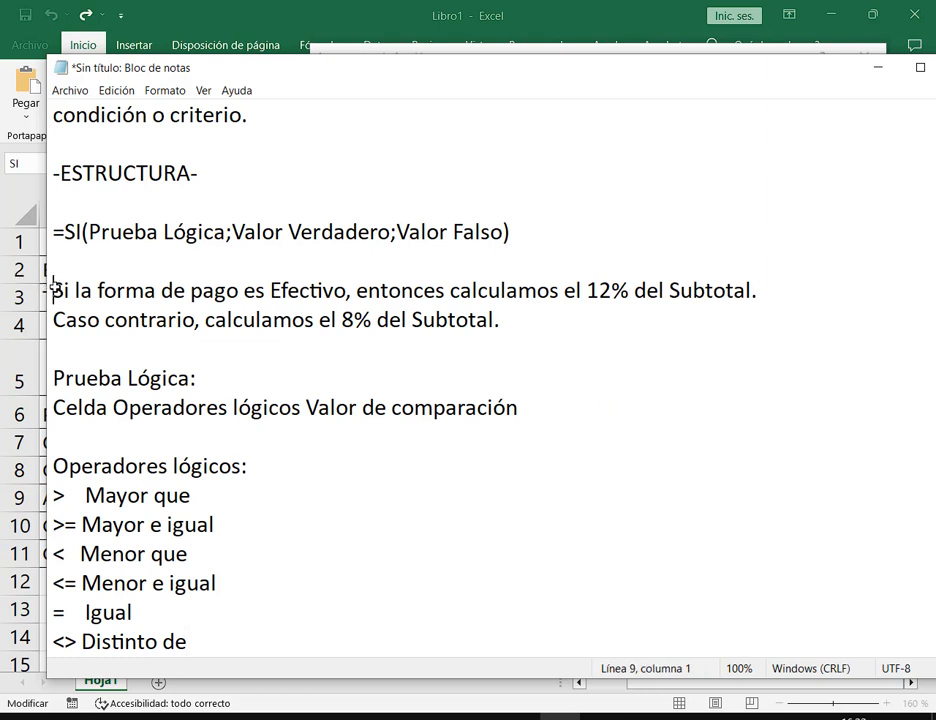
pyautogui.moveTo(54, 290); pyautogui.dragTo(341, 288)
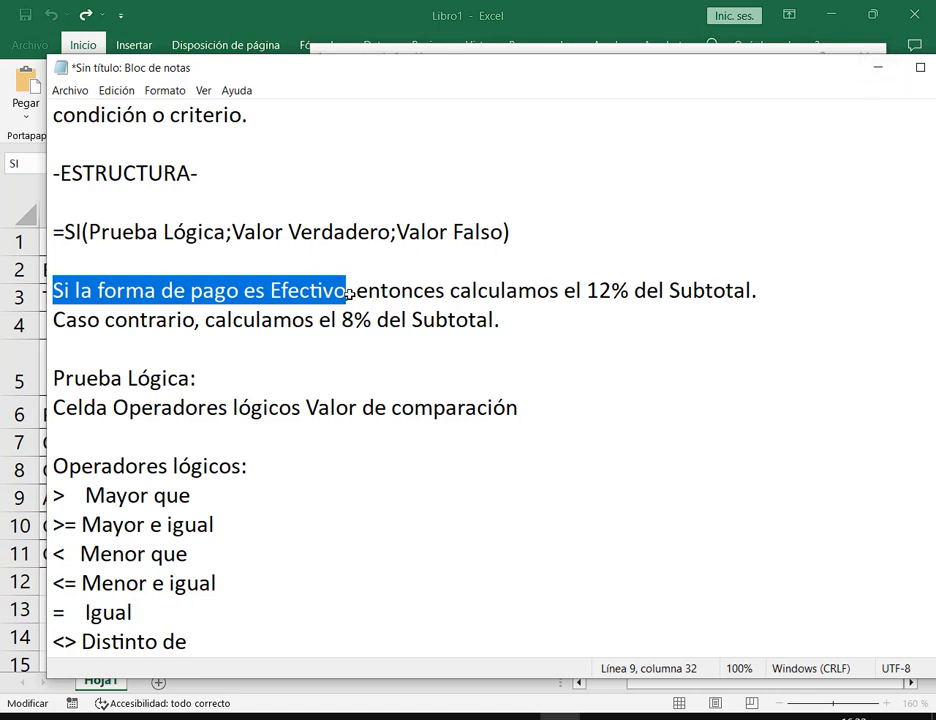
pyautogui.click(873, 71)
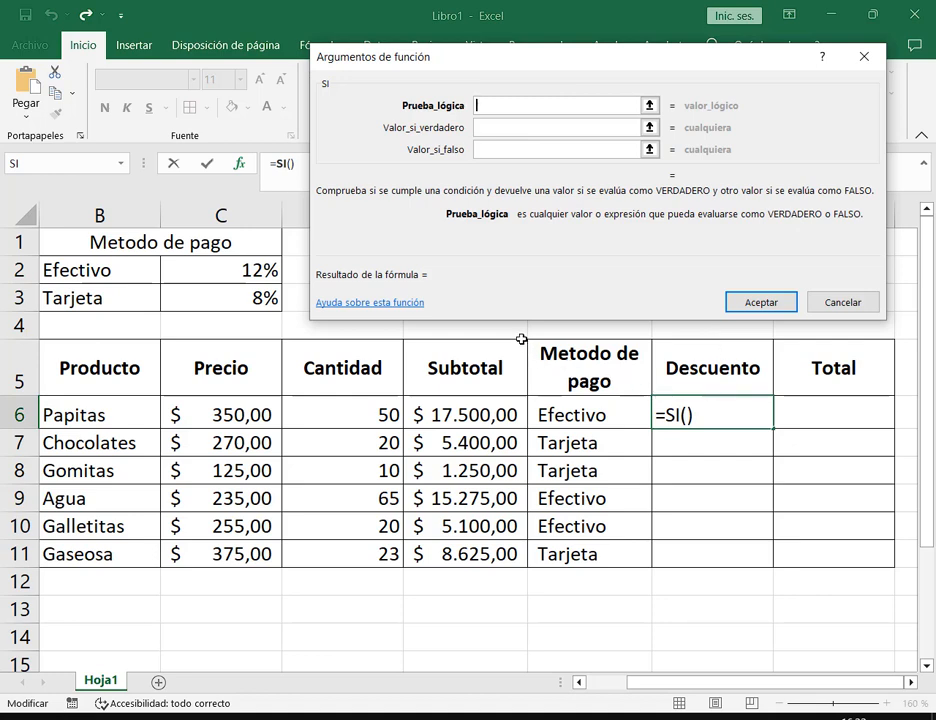
# Mark the Metodo de pago column and enter its first product cell, F6, as the start of the Prueba_lógica argument.
pyautogui.moveTo(521, 339)
pyautogui.mouseDown()
pyautogui.moveTo(657, 530)
pyautogui.moveTo(660, 572)
pyautogui.mouseUp()
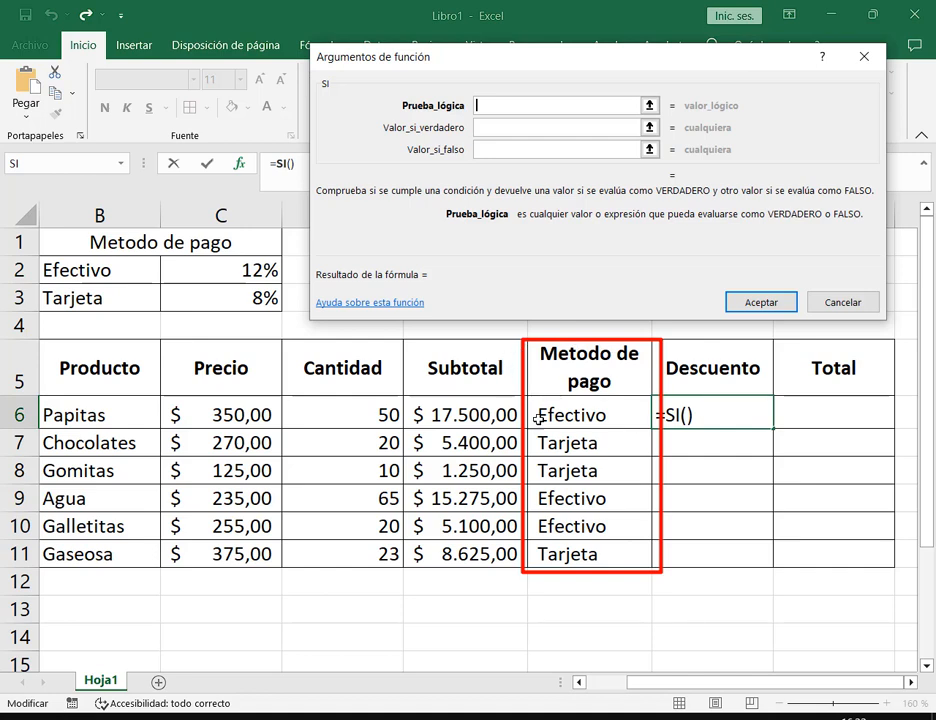
pyautogui.moveTo(524, 391); pyautogui.dragTo(652, 425)
pyautogui.click(592, 416)
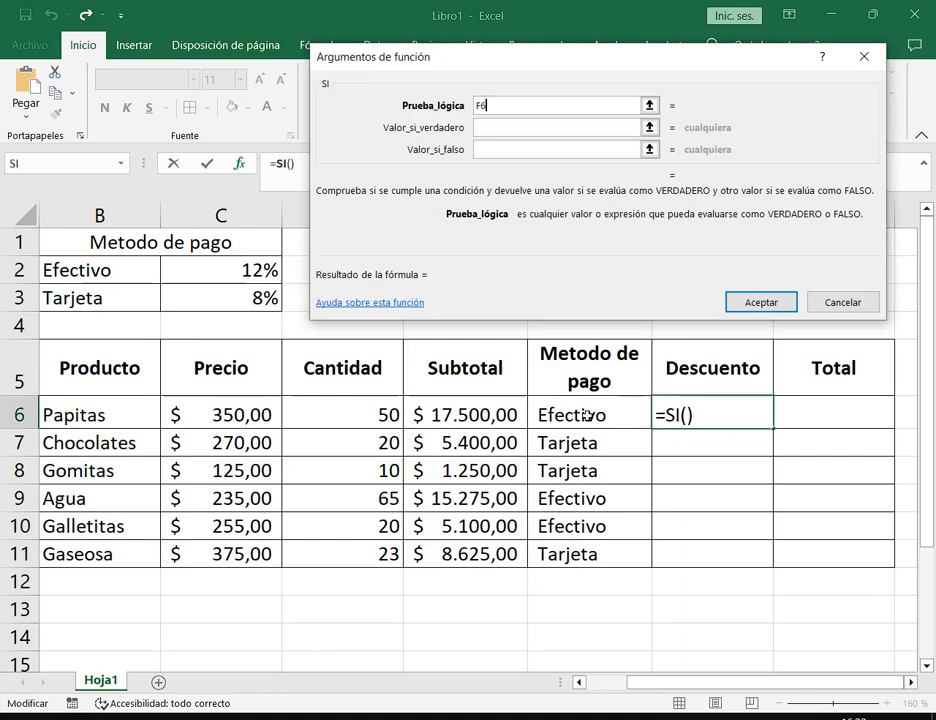
pyautogui.click(490, 104)
pyautogui.moveTo(474, 94); pyautogui.dragTo(493, 115)
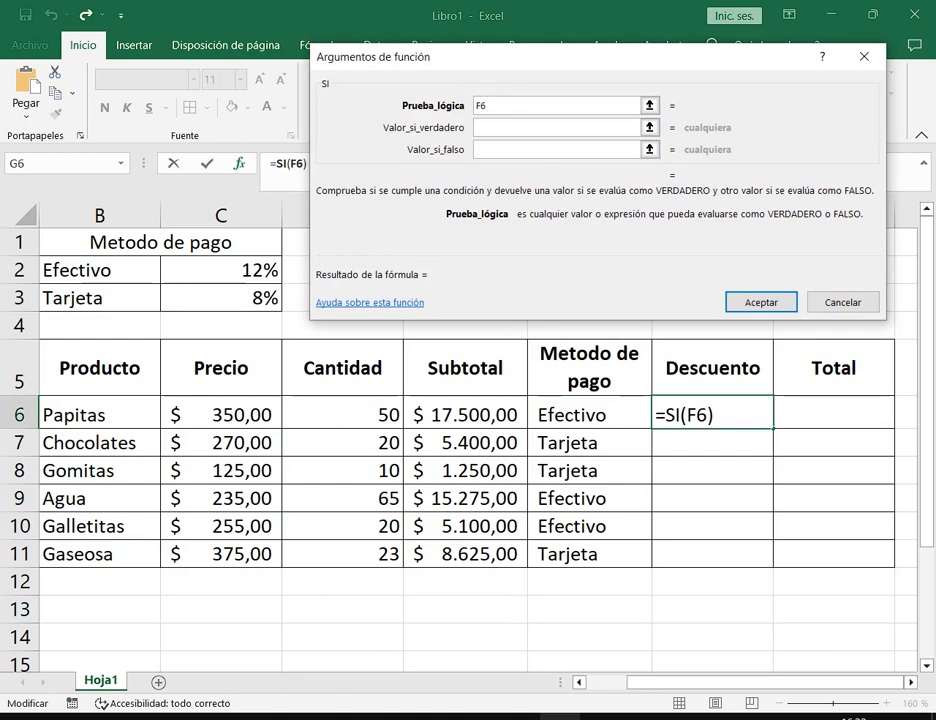
# Review "Celda" and "Operadores lógicos" in the Notepad description of the logical test, and return to the Excel workbook.
pyautogui.click(553, 717)
pyautogui.moveTo(112, 408); pyautogui.dragTo(38, 408)
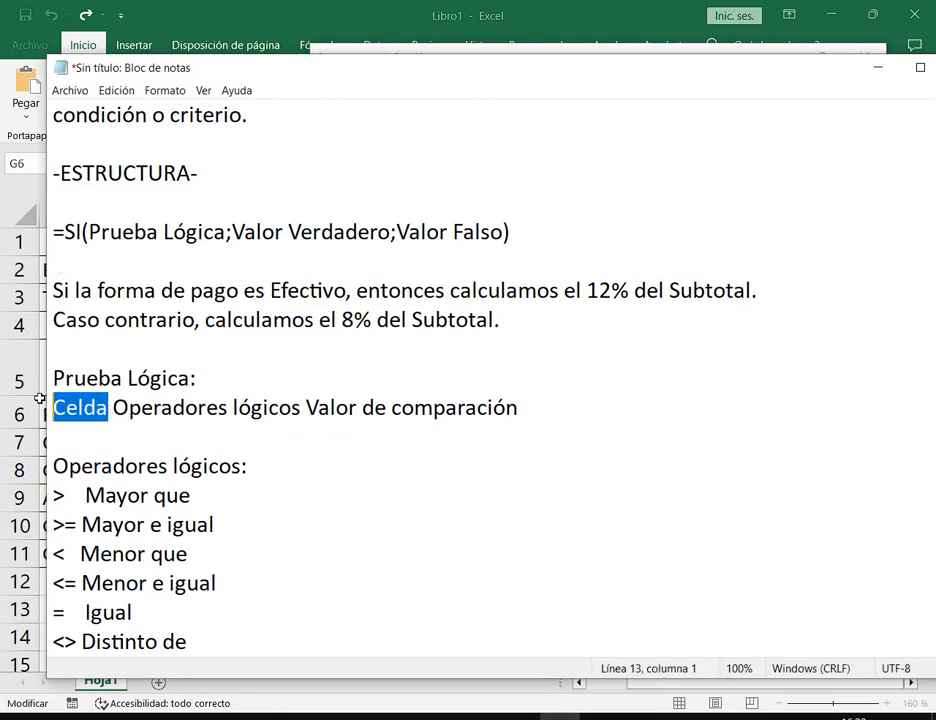
pyautogui.moveTo(114, 408); pyautogui.dragTo(301, 408)
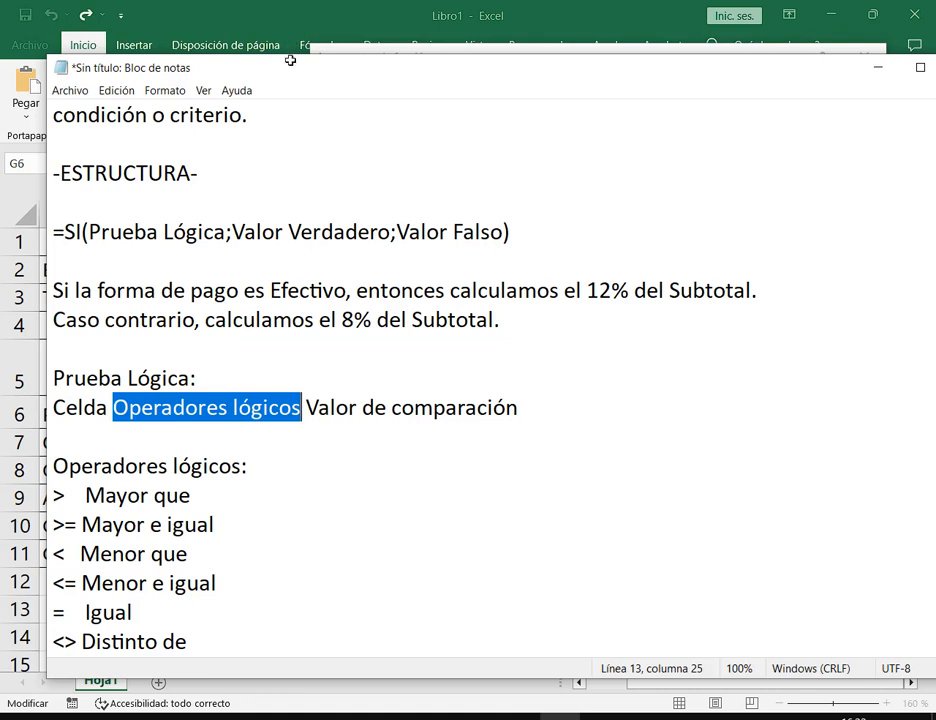
pyautogui.moveTo(289, 56); pyautogui.dragTo(292, 33)
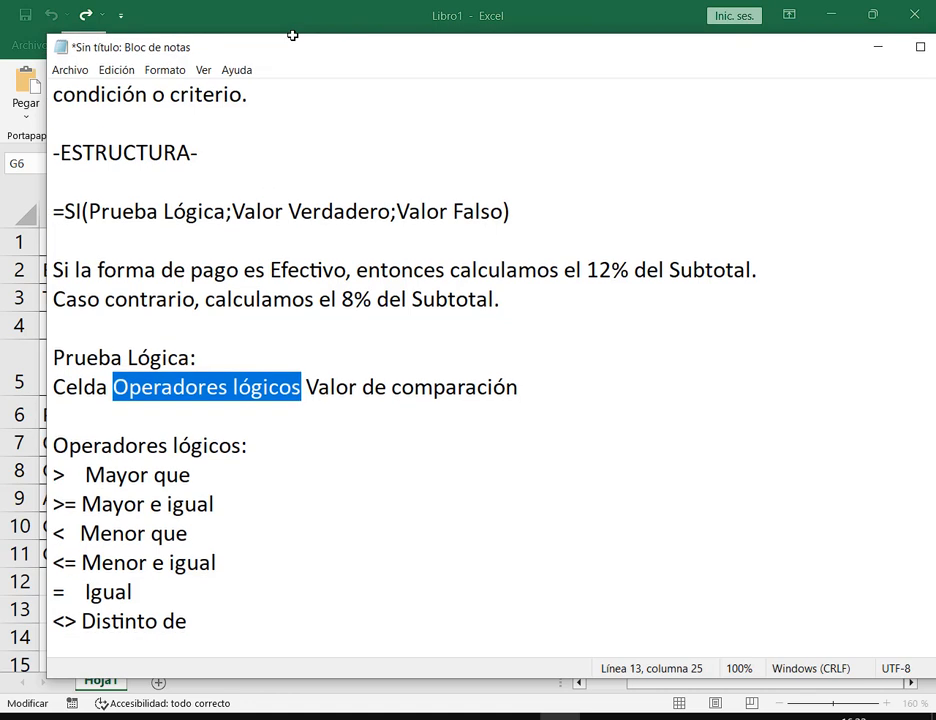
pyautogui.click(60, 474)
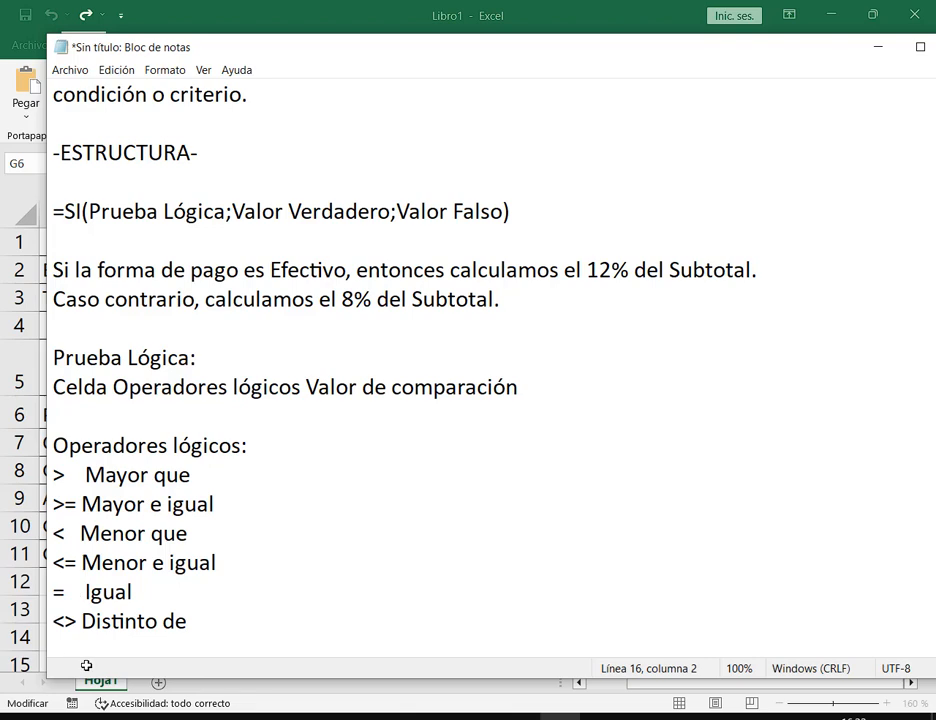
pyautogui.click(880, 47)
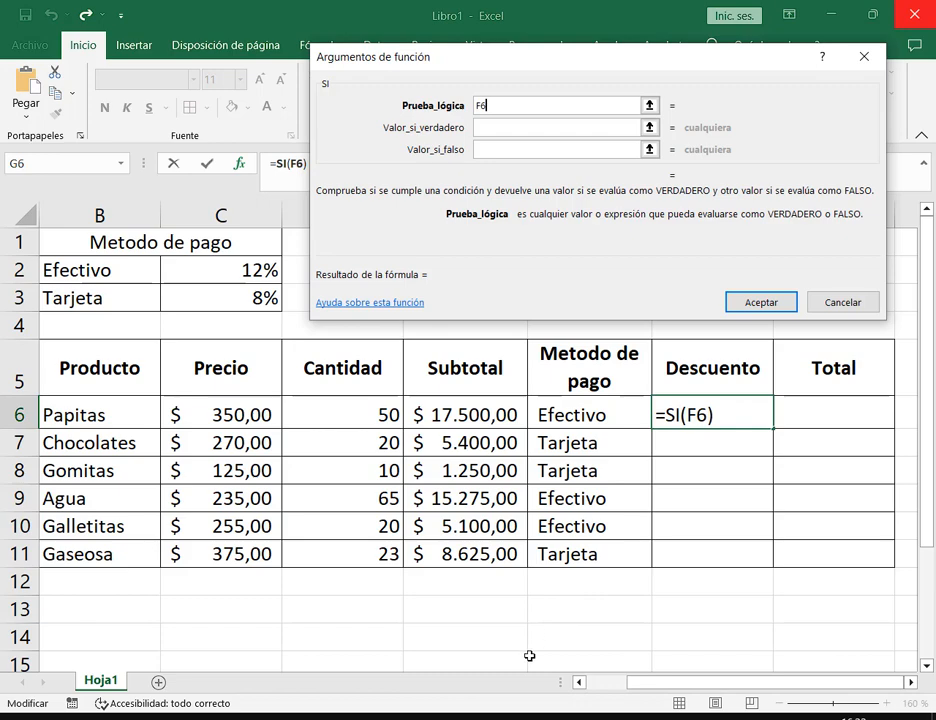
# Switch back to Notepad and highlight the operator symbols >, <, = and <> in the logical operators list.
pyautogui.hotkey('alt', 'Tab')
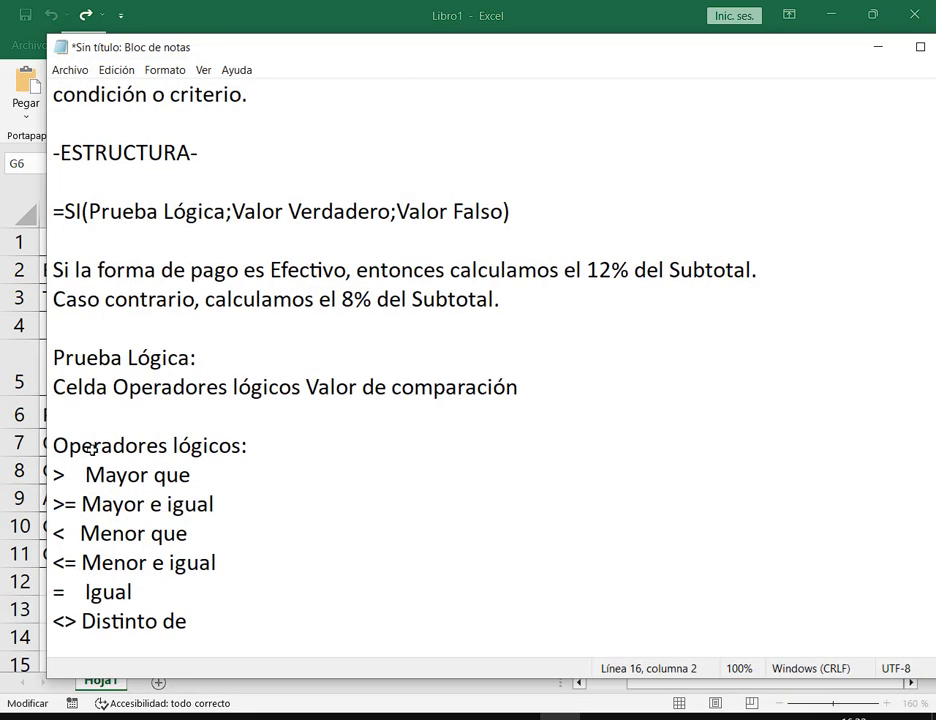
pyautogui.moveTo(67, 476); pyautogui.dragTo(50, 475)
pyautogui.moveTo(64, 531); pyautogui.dragTo(55, 535)
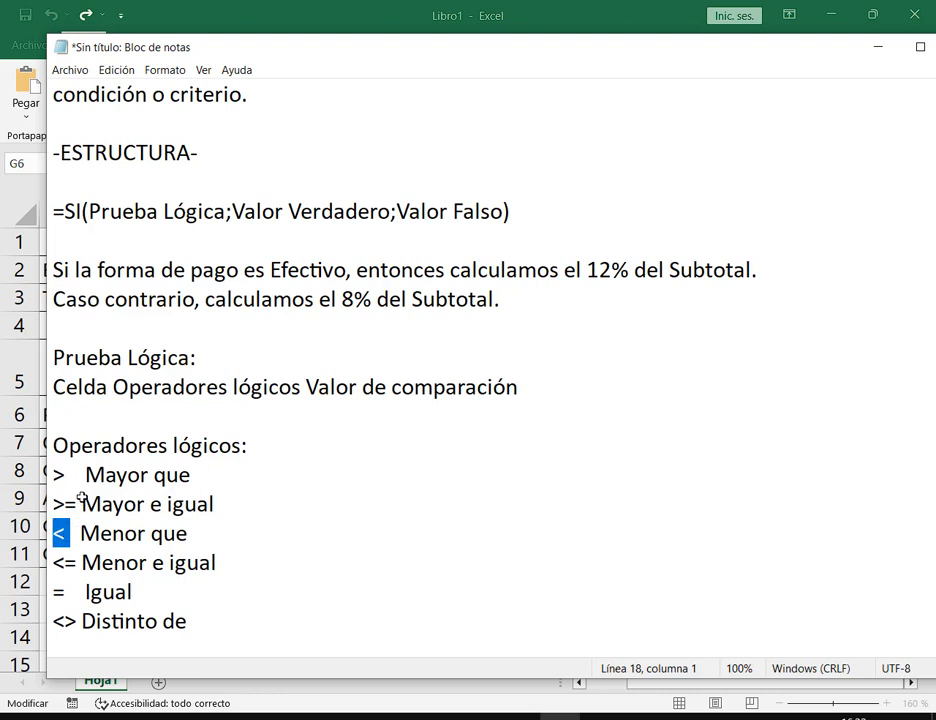
pyautogui.click(60, 592)
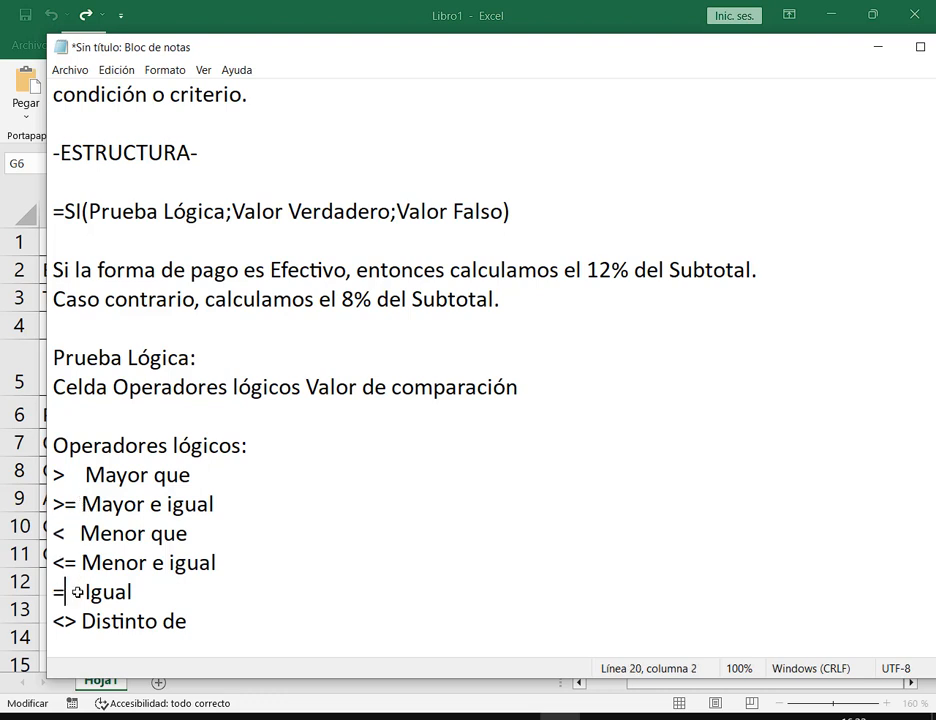
pyautogui.click(140, 593)
pyautogui.moveTo(62, 592); pyautogui.dragTo(24, 592)
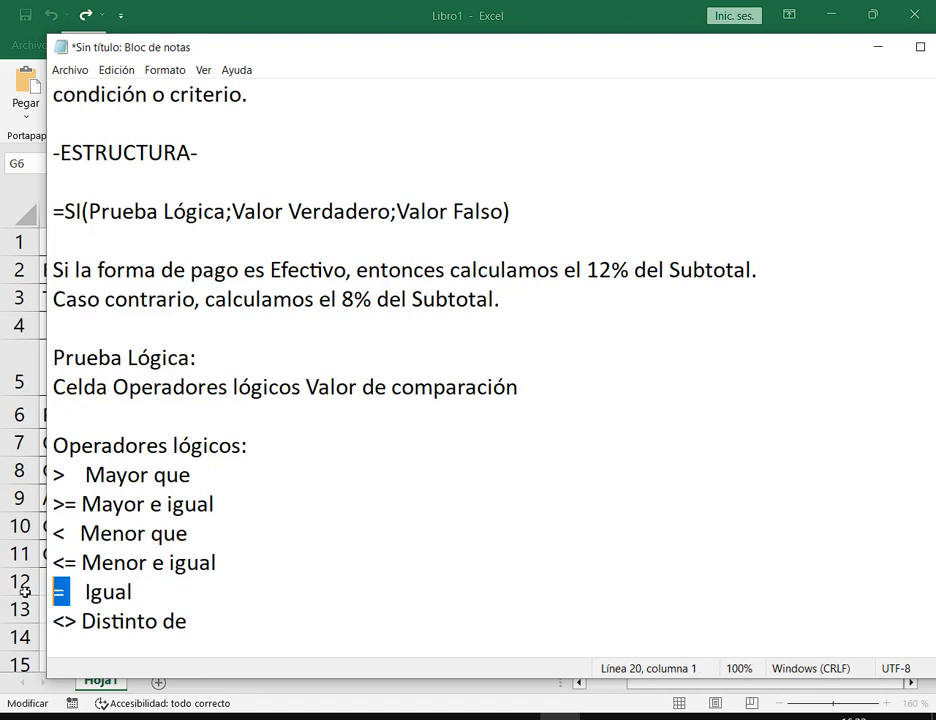
pyautogui.moveTo(72, 623); pyautogui.dragTo(37, 628)
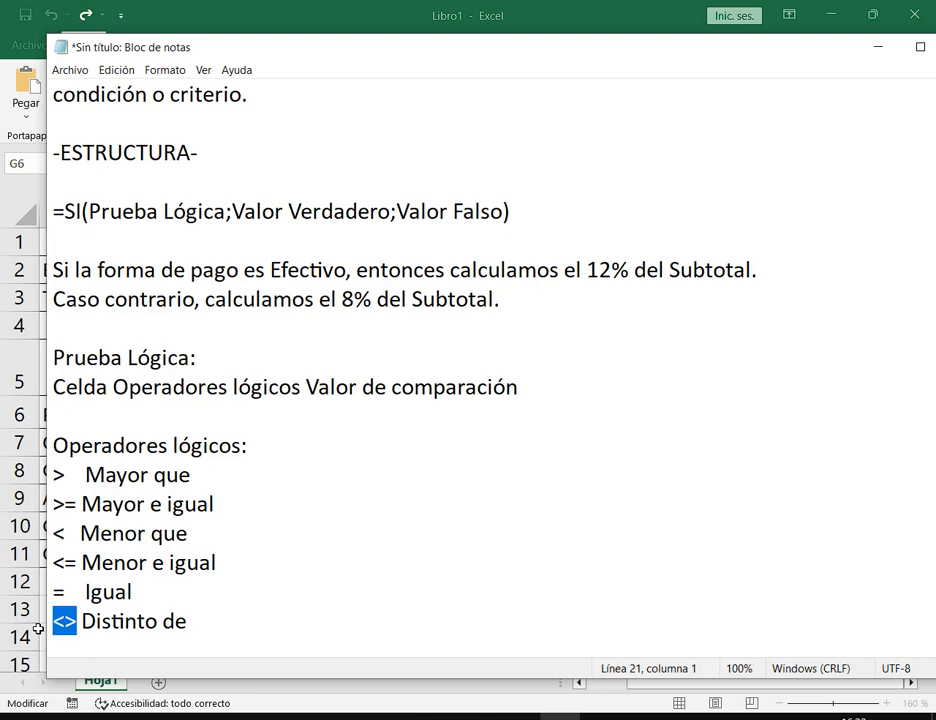
# Contrast the = and <> operators with the four lines from "Mayor que" to "Menor e igual" by highlighting each group.
pyautogui.click(140, 594)
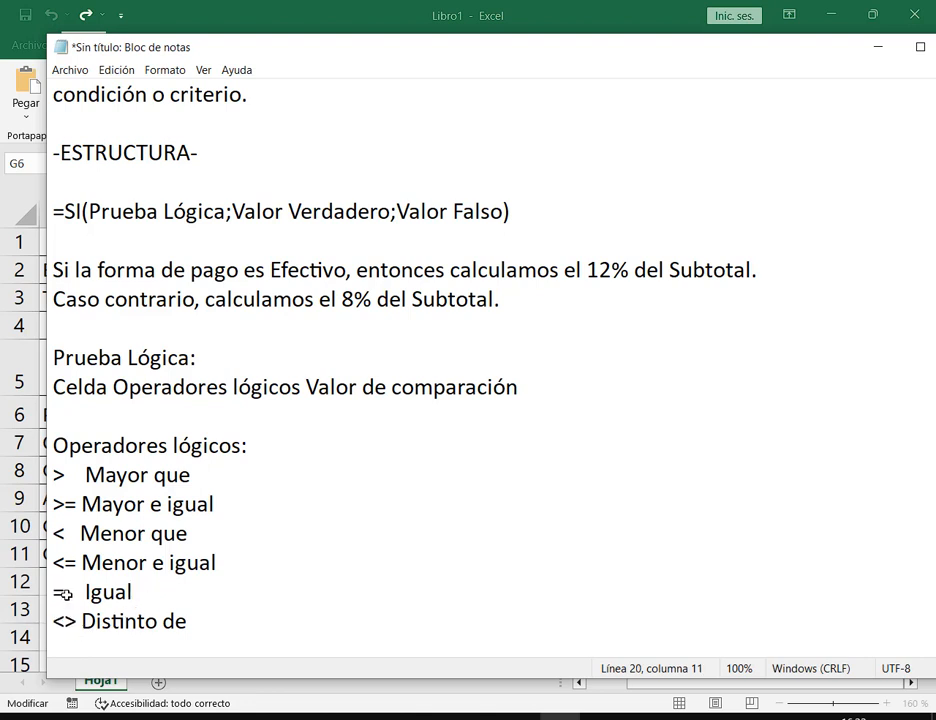
pyautogui.moveTo(61, 594); pyautogui.dragTo(46, 626)
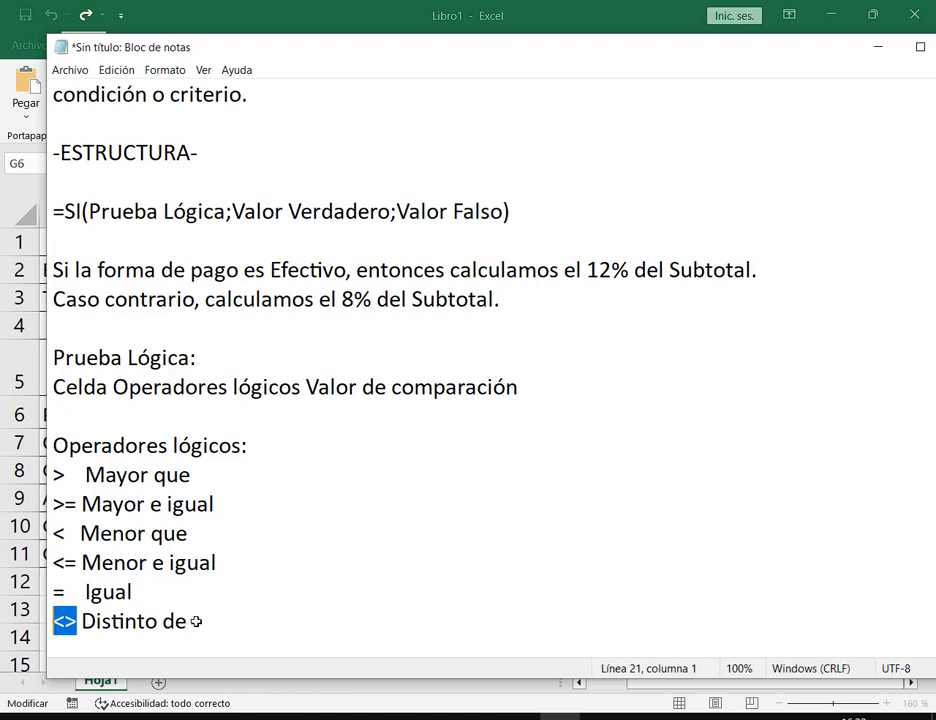
pyautogui.moveTo(197, 621); pyautogui.dragTo(49, 592)
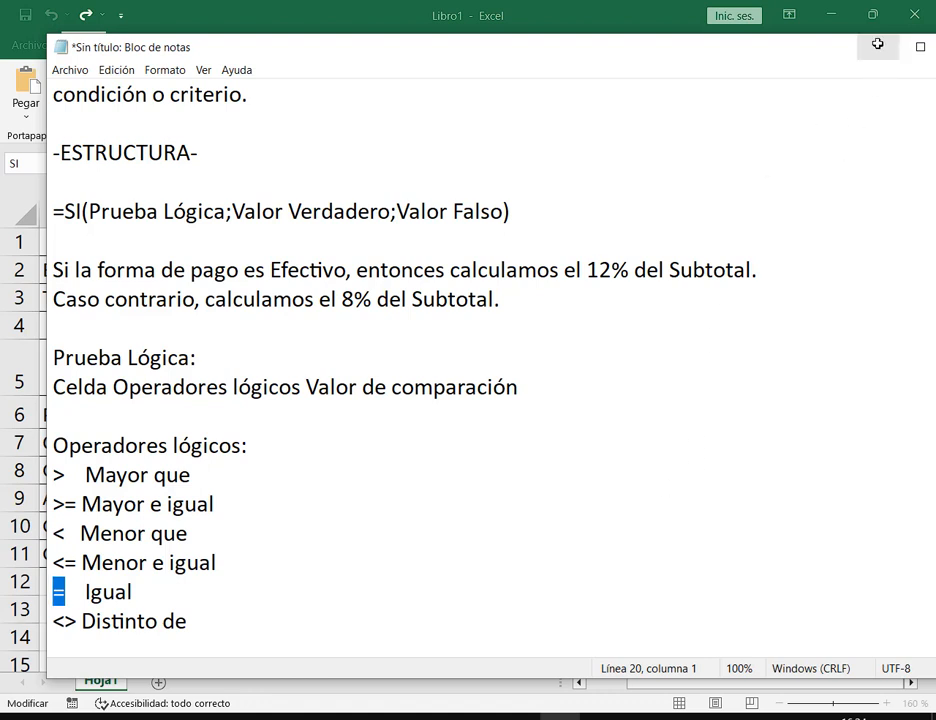
pyautogui.click(171, 589)
pyautogui.click(203, 565)
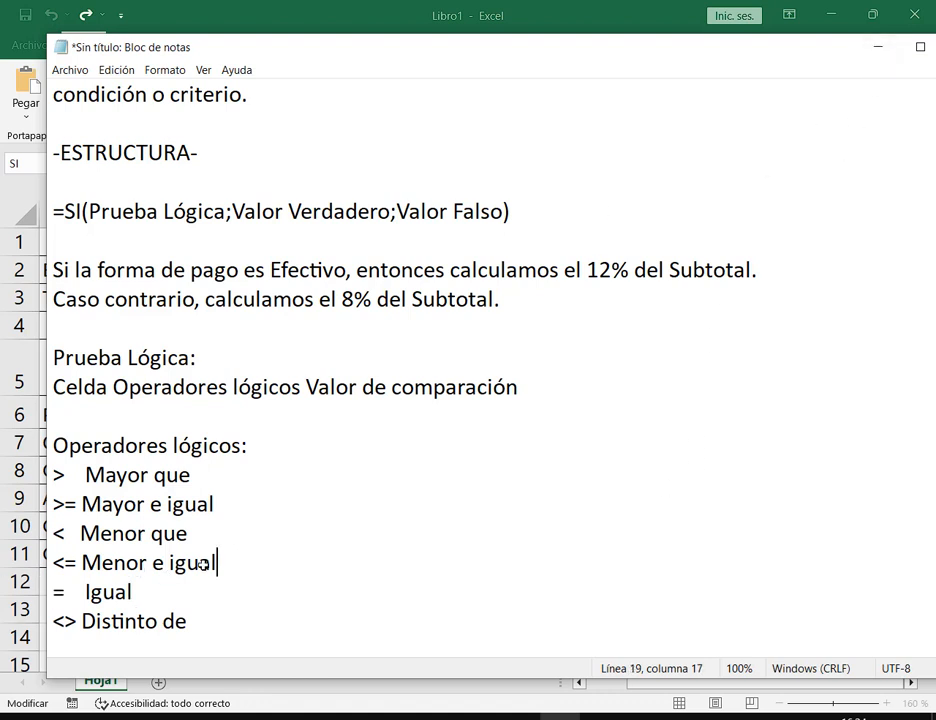
pyautogui.moveTo(203, 565); pyautogui.dragTo(6, 477)
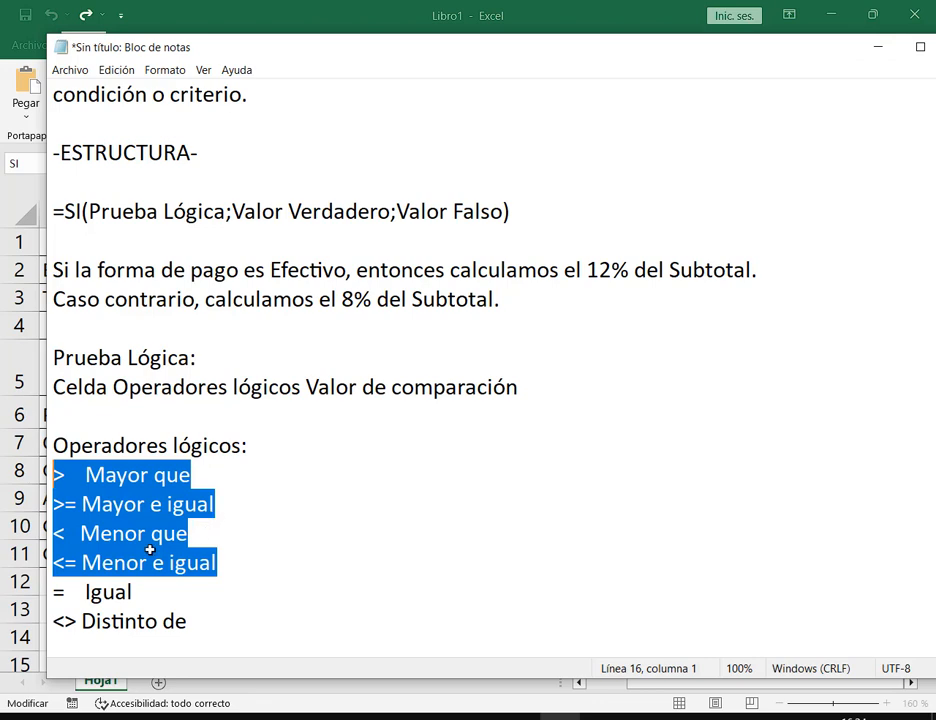
# Highlight the = operator in the Notepad list, return to Excel and extend the Prueba_lógica argument to F6=.
pyautogui.doubleClick(62, 592)
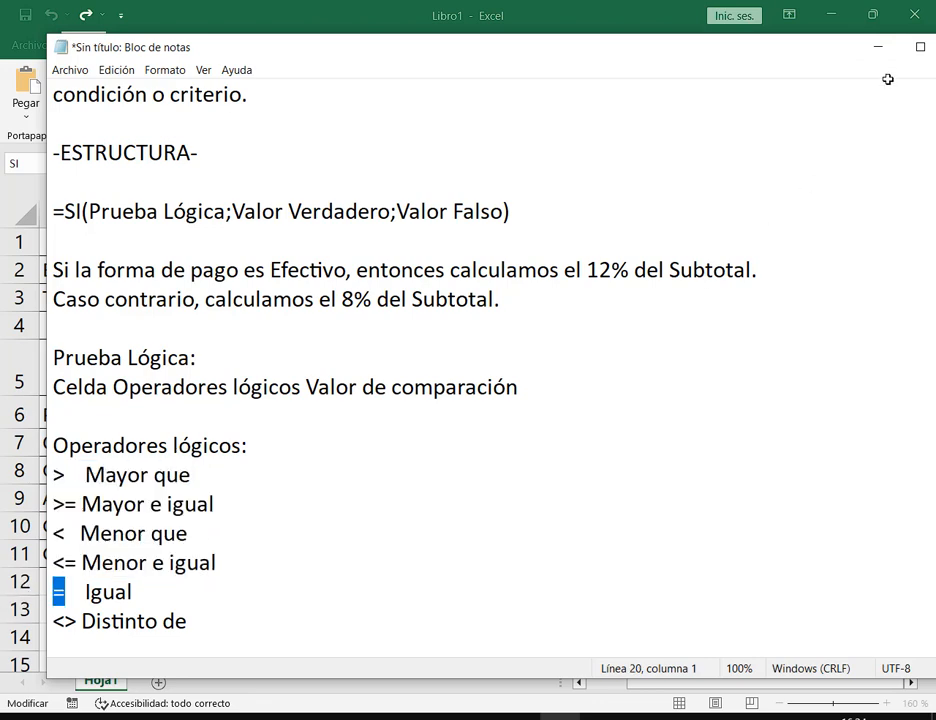
pyautogui.click(879, 47)
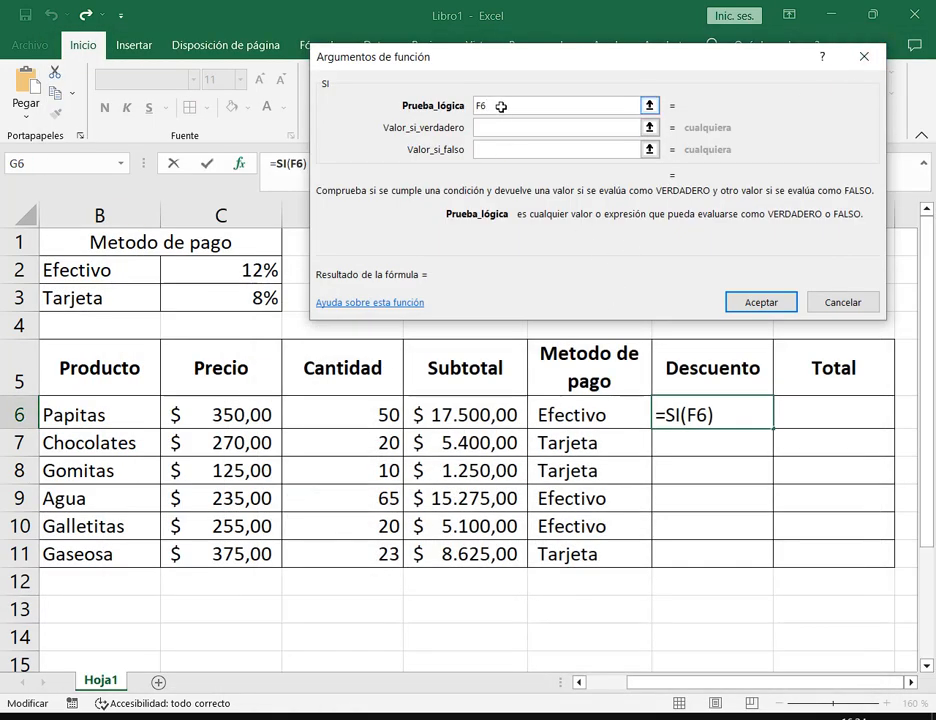
pyautogui.write('=')
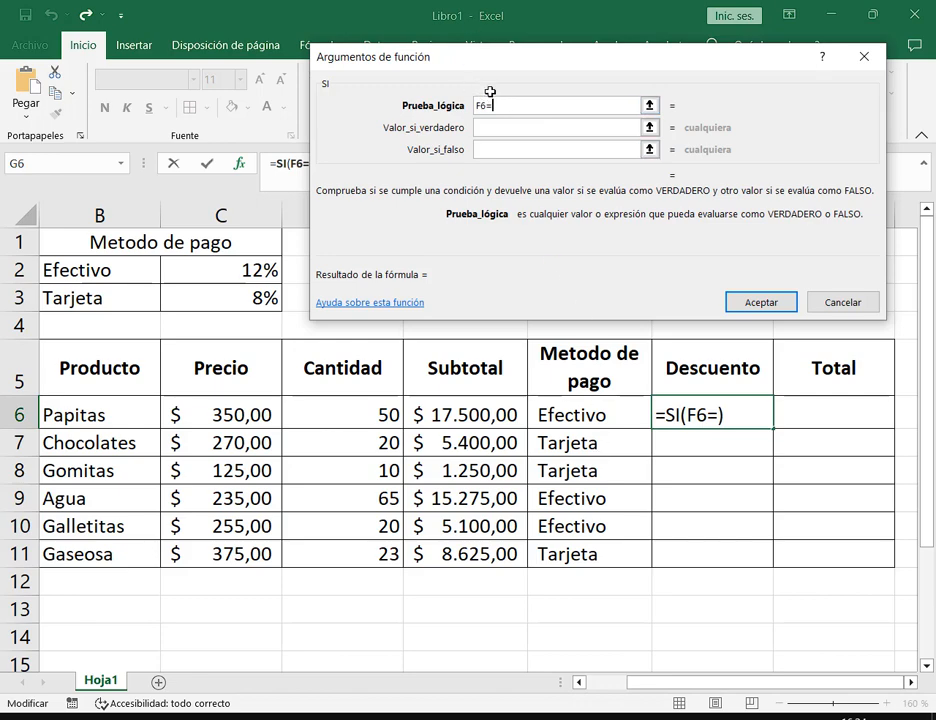
pyautogui.moveTo(497, 103); pyautogui.dragTo(476, 103)
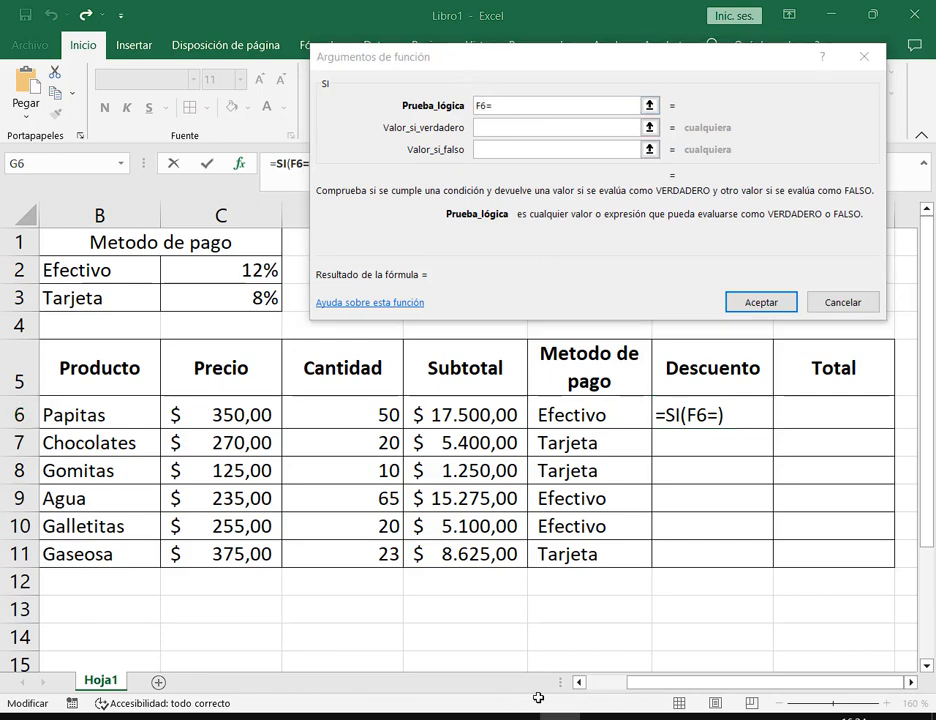
# Switch to Notepad, highlight the condition "Si la forma de pago es Efectivo," and return to the Excel function arguments.
pyautogui.hotkey('alt', 'Tab')
pyautogui.moveTo(50, 268); pyautogui.dragTo(349, 271)
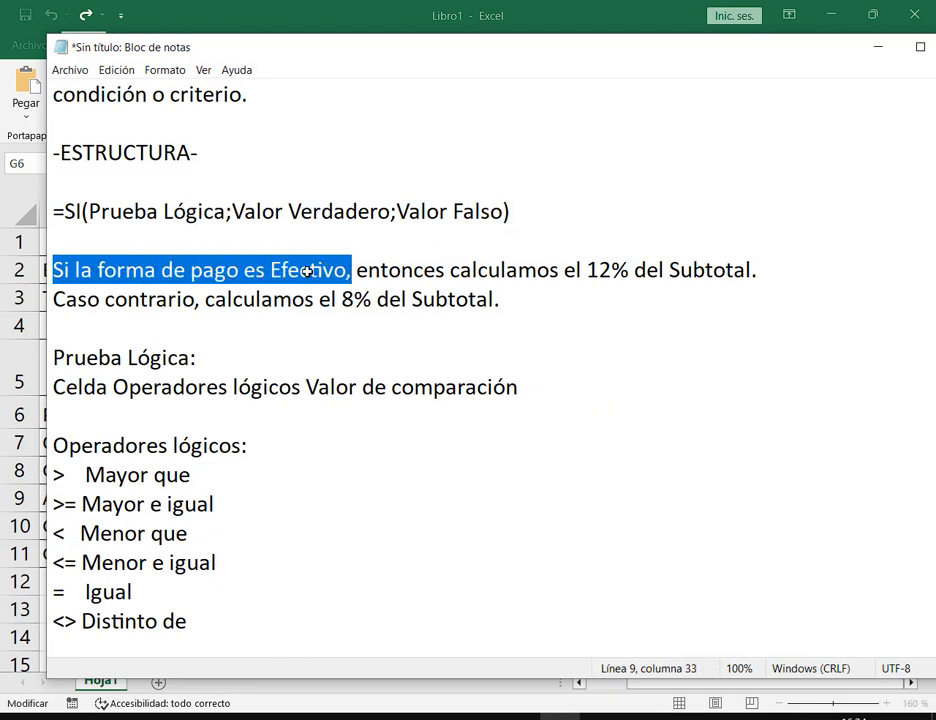
pyautogui.click(632, 26)
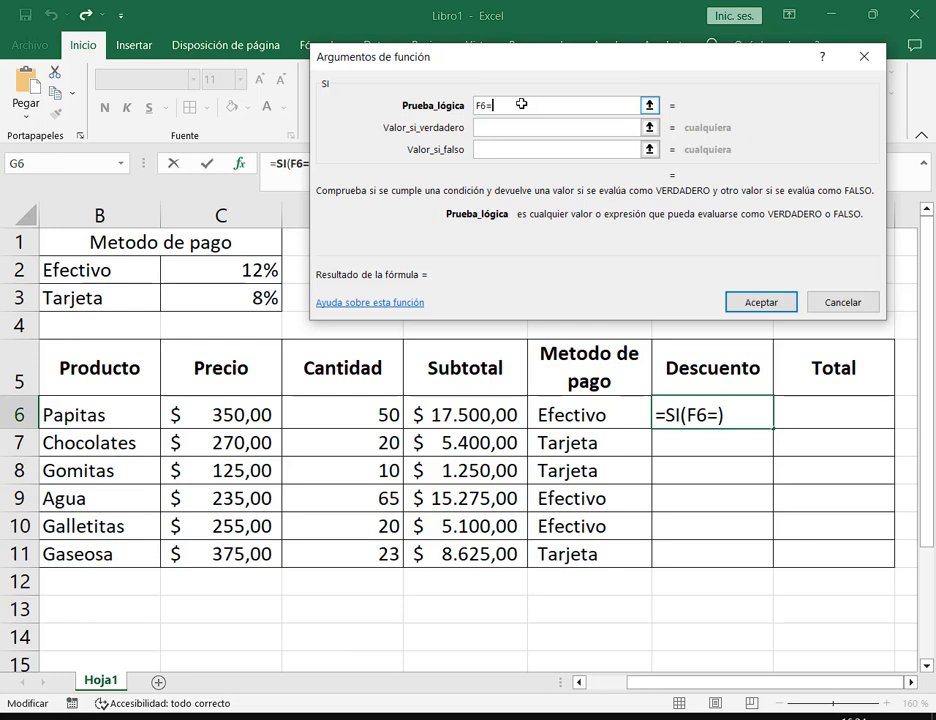
# Complete the Prueba_lógica argument with the quoted comparison text so that it reads F6="Efectivo".
pyautogui.write('"e')
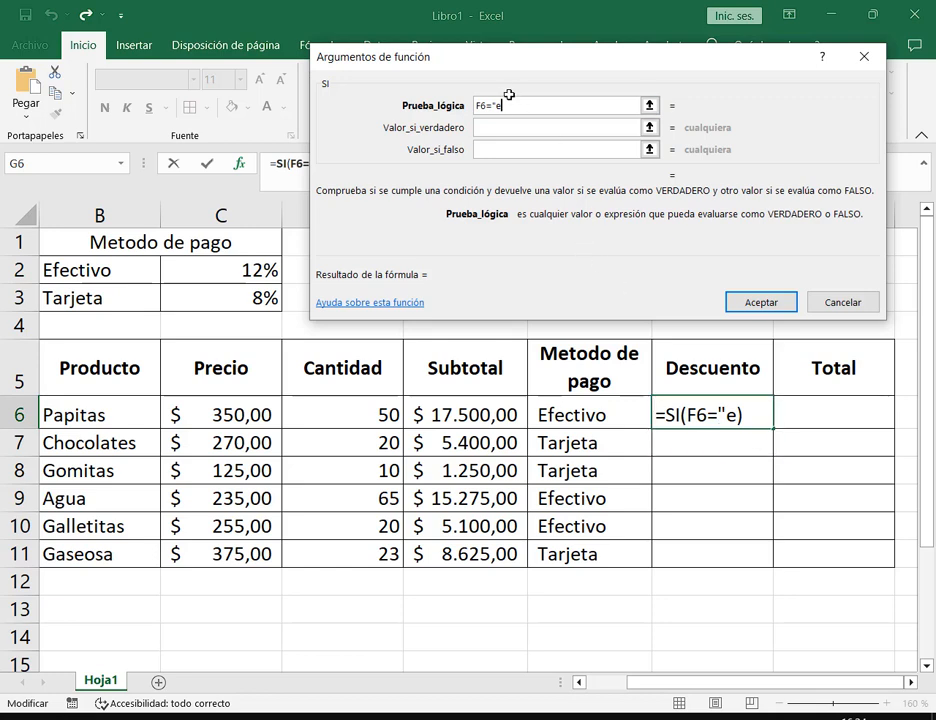
pyautogui.press('BackSpace')
pyautogui.write('E')
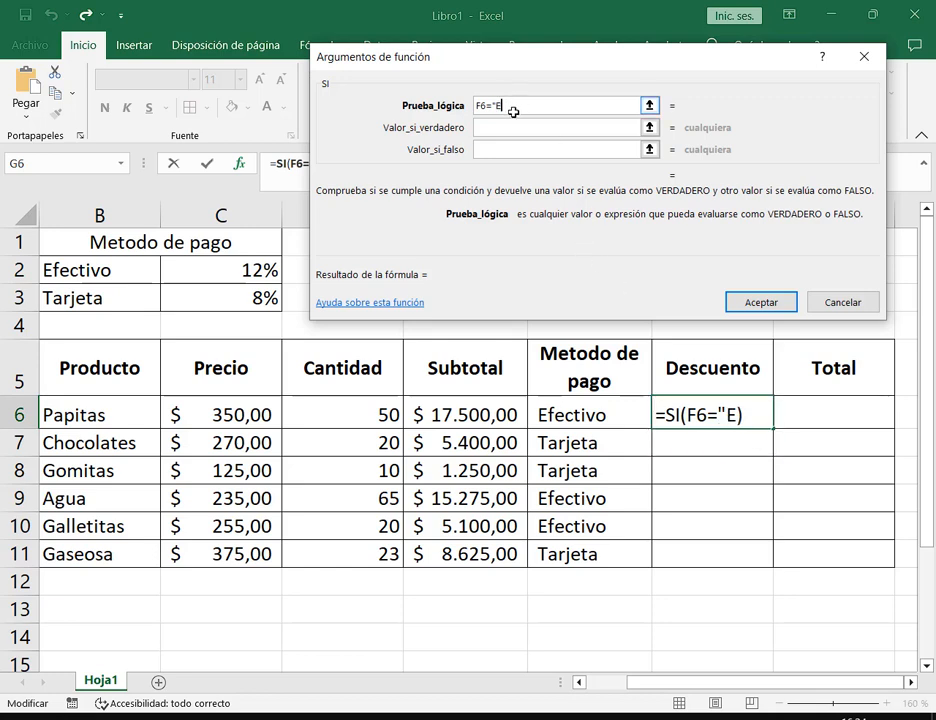
pyautogui.write('fectivo')
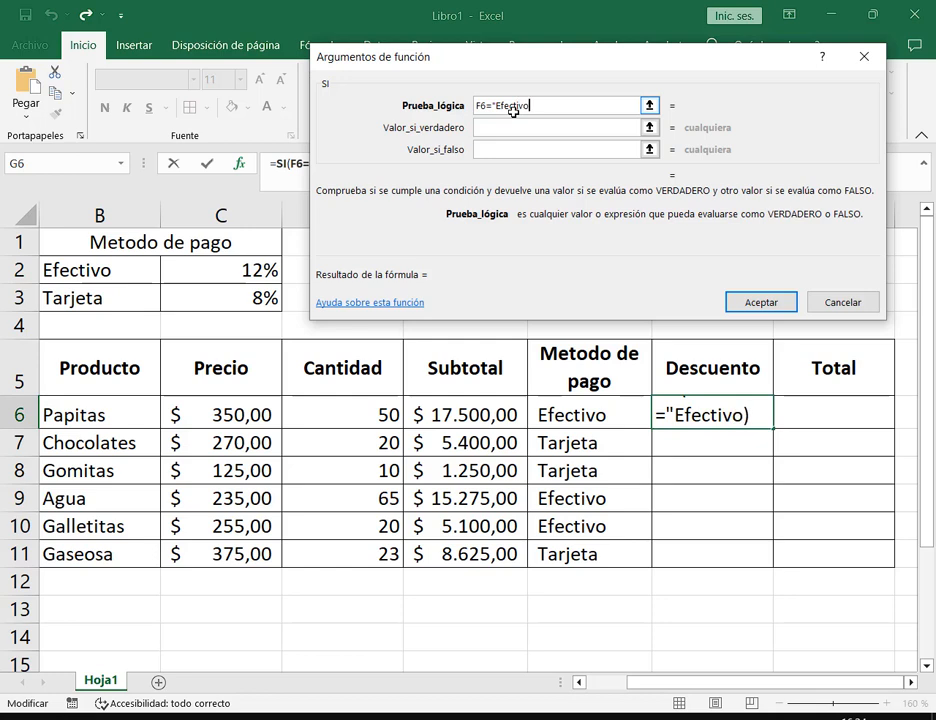
pyautogui.write('"')
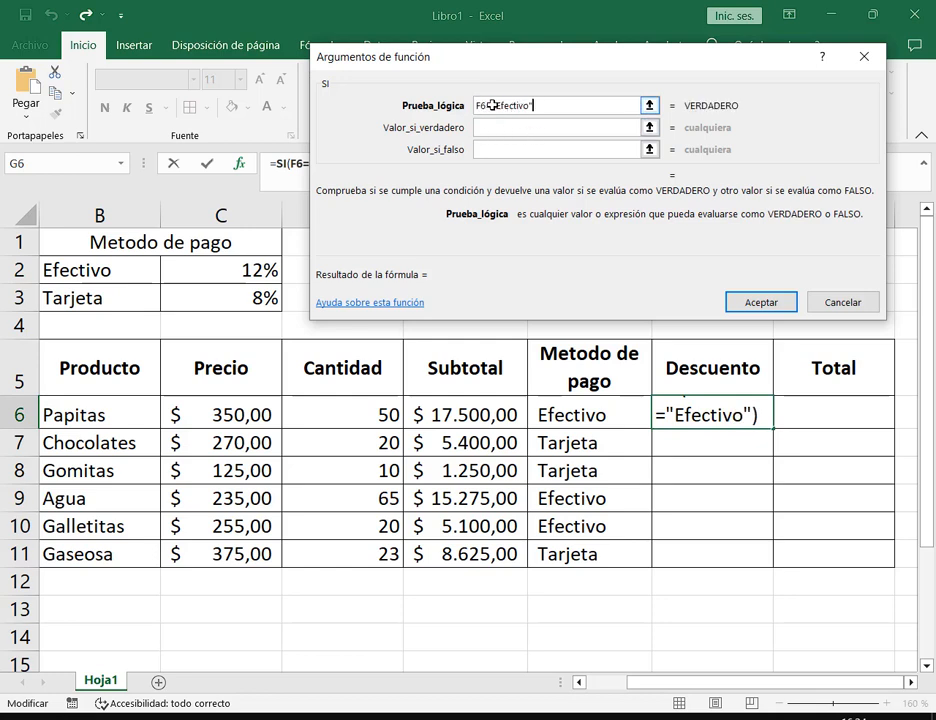
pyautogui.moveTo(490, 105); pyautogui.dragTo(557, 109)
pyautogui.click(557, 108)
# Review "Celda", "Operadores lógicos" and "Valor de comparación" in the Notepad description of the logical test, and return to Excel.
pyautogui.hotkey('alt', 'Tab')
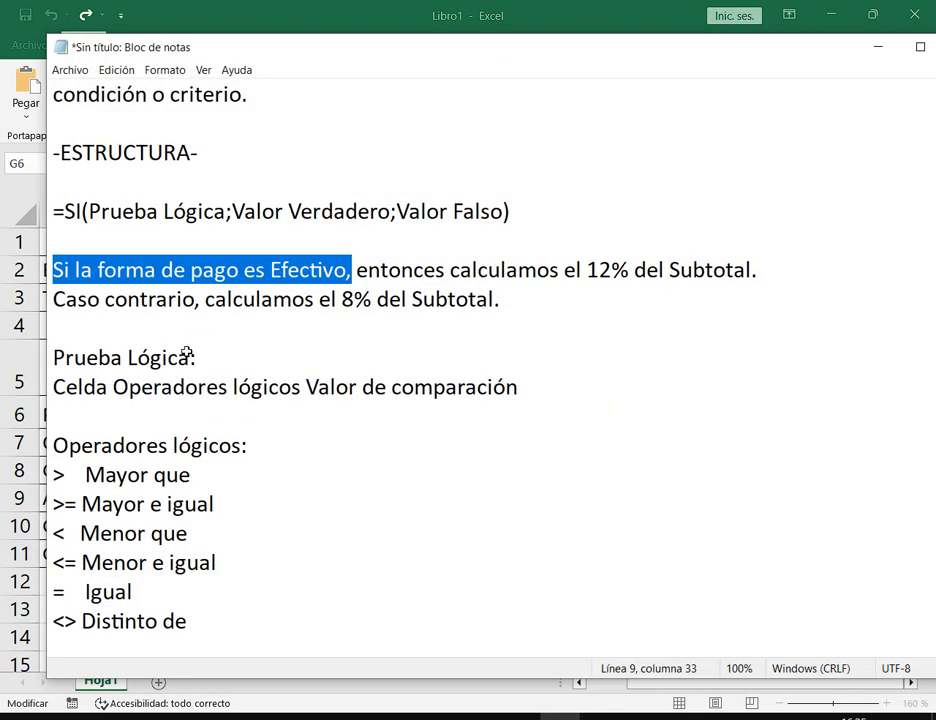
pyautogui.click(170, 388)
pyautogui.moveTo(108, 388); pyautogui.dragTo(48, 390)
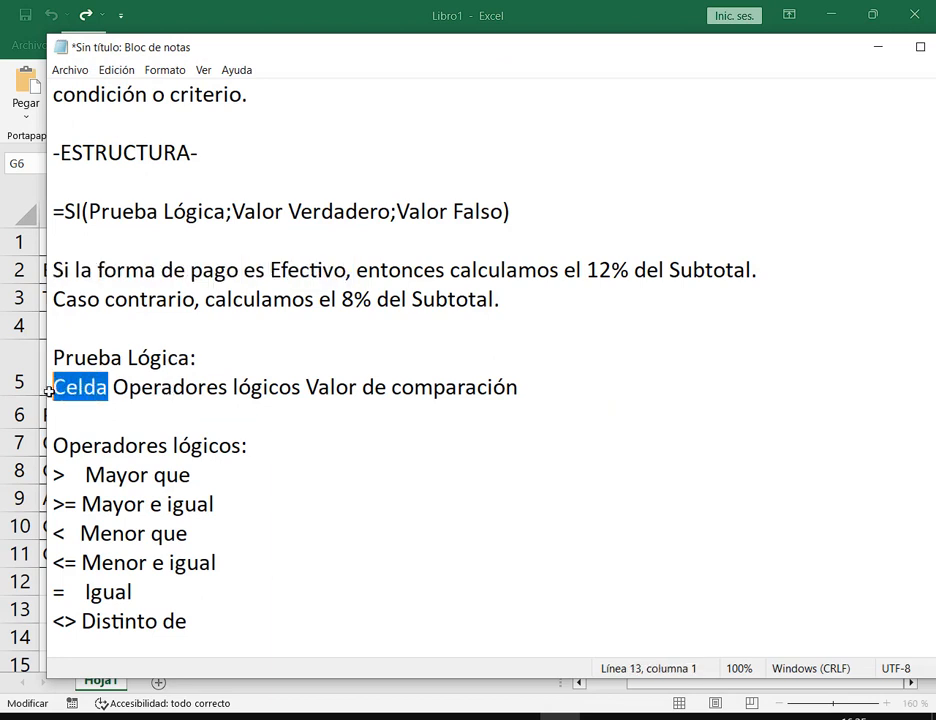
pyautogui.moveTo(113, 387); pyautogui.dragTo(539, 386)
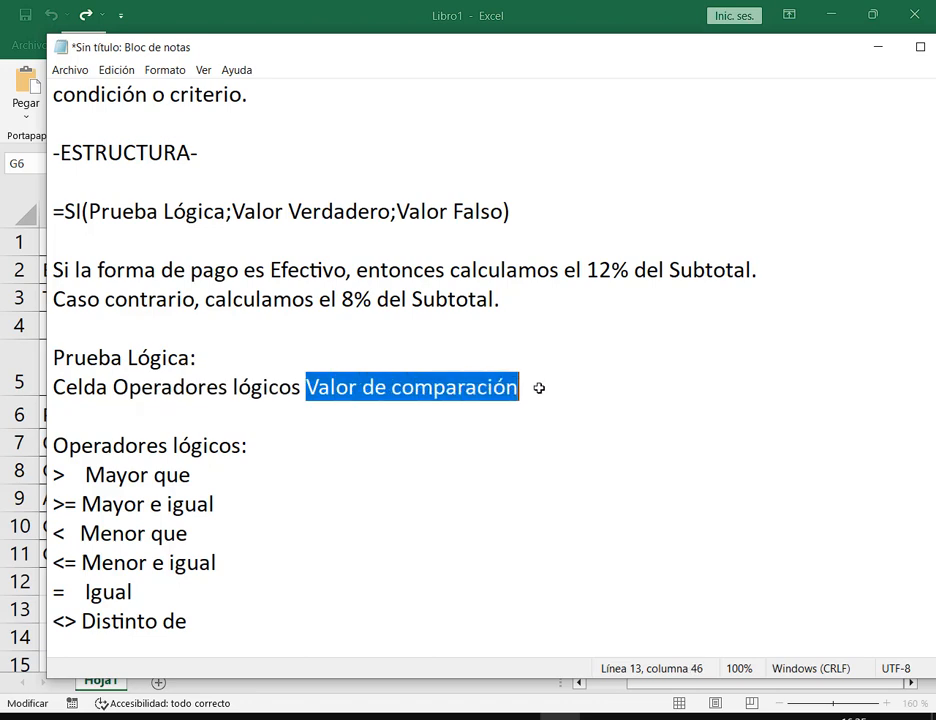
pyautogui.click(879, 47)
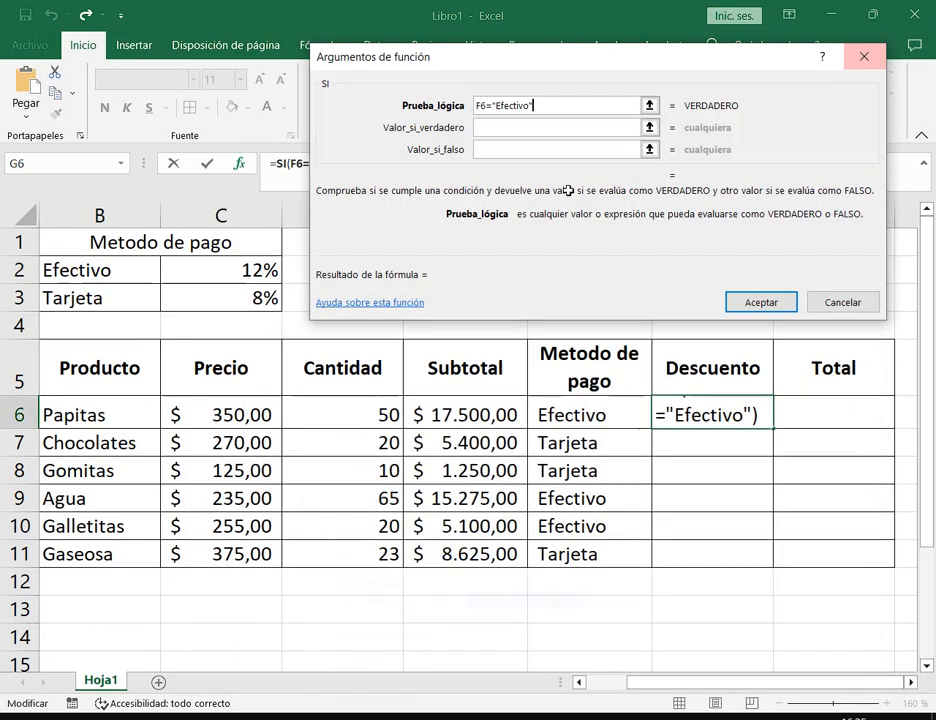
# Activate the Valor_si_verdadero argument, highlight "entonces calculamos el 12% del Subtotal." in Notepad, and return to Excel.
pyautogui.click(547, 127)
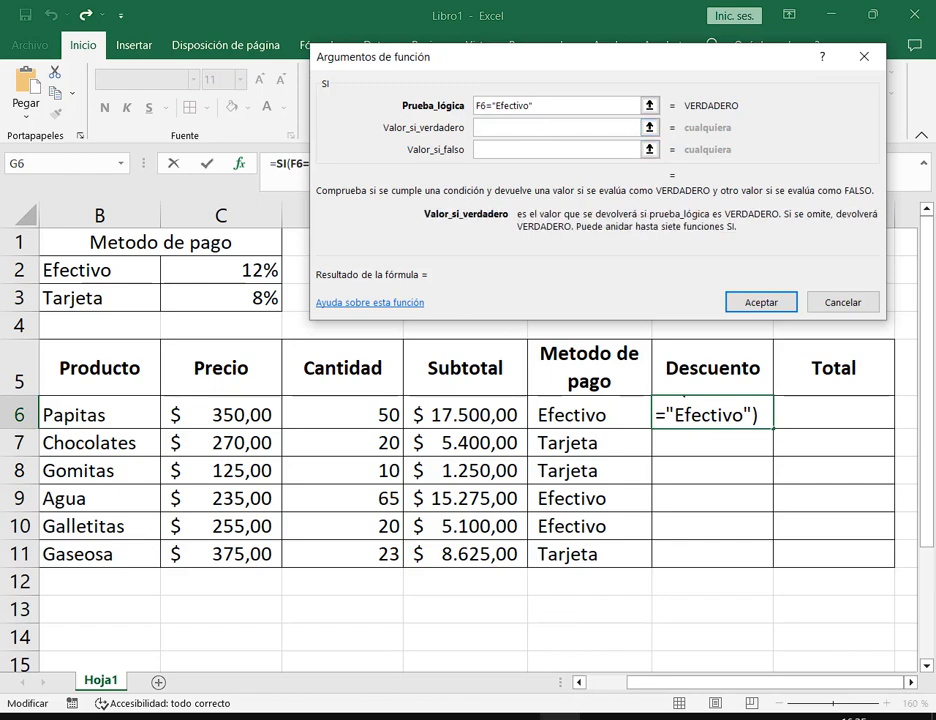
pyautogui.click(561, 717)
pyautogui.click(375, 388)
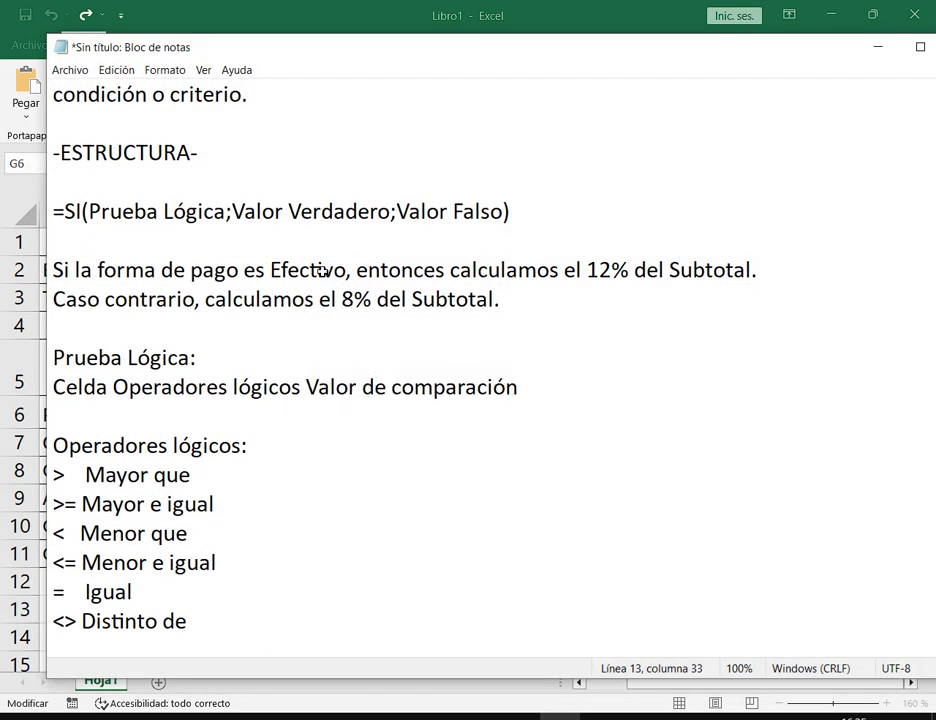
pyautogui.moveTo(344, 270); pyautogui.dragTo(24, 289)
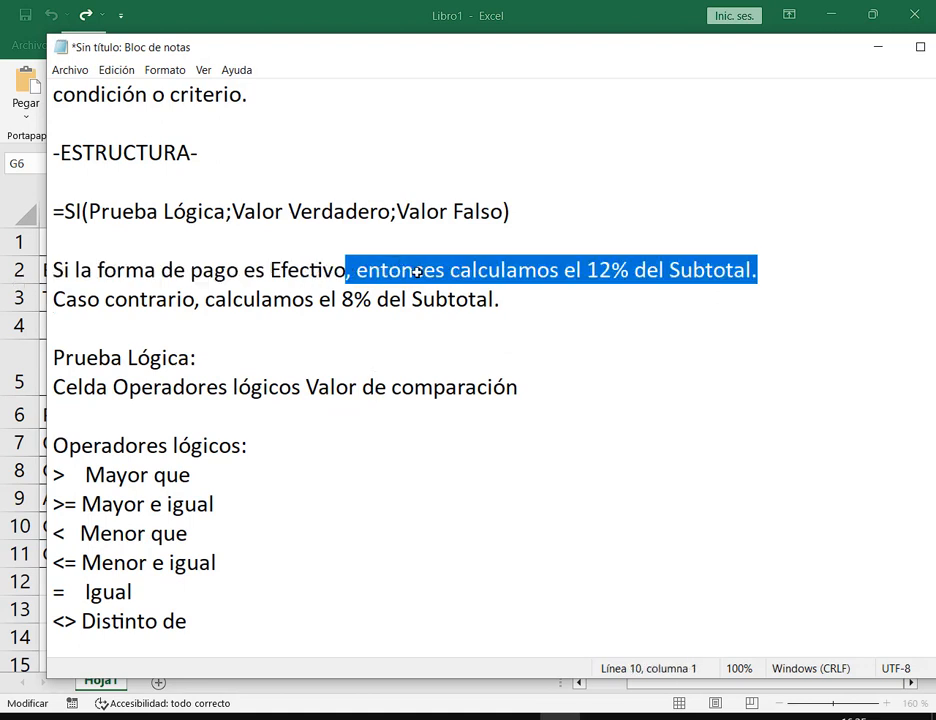
pyautogui.moveTo(356, 269); pyautogui.dragTo(773, 265)
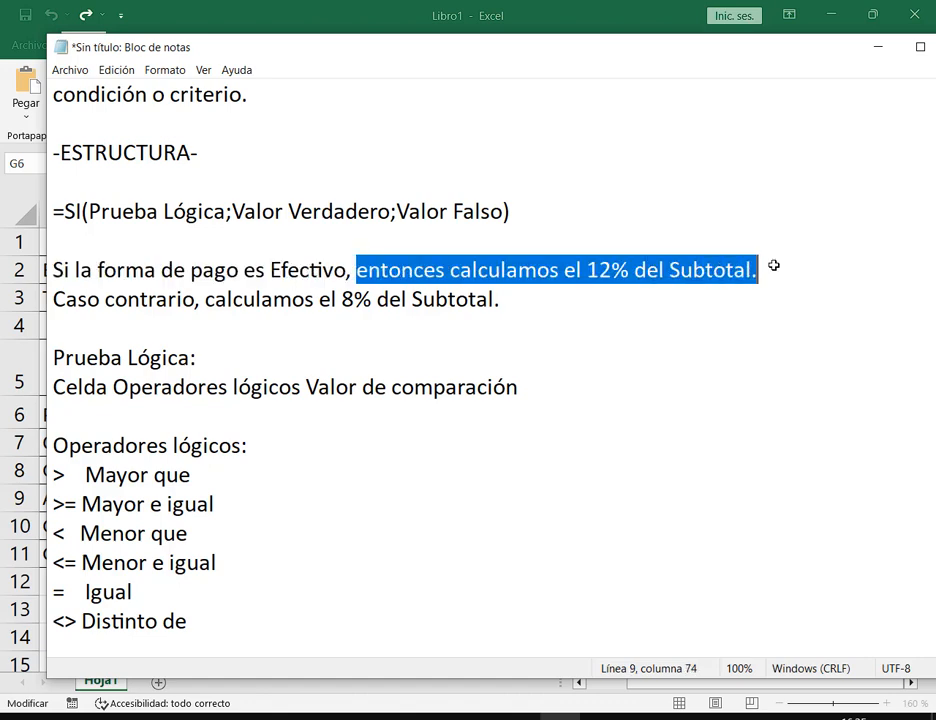
pyautogui.click(876, 48)
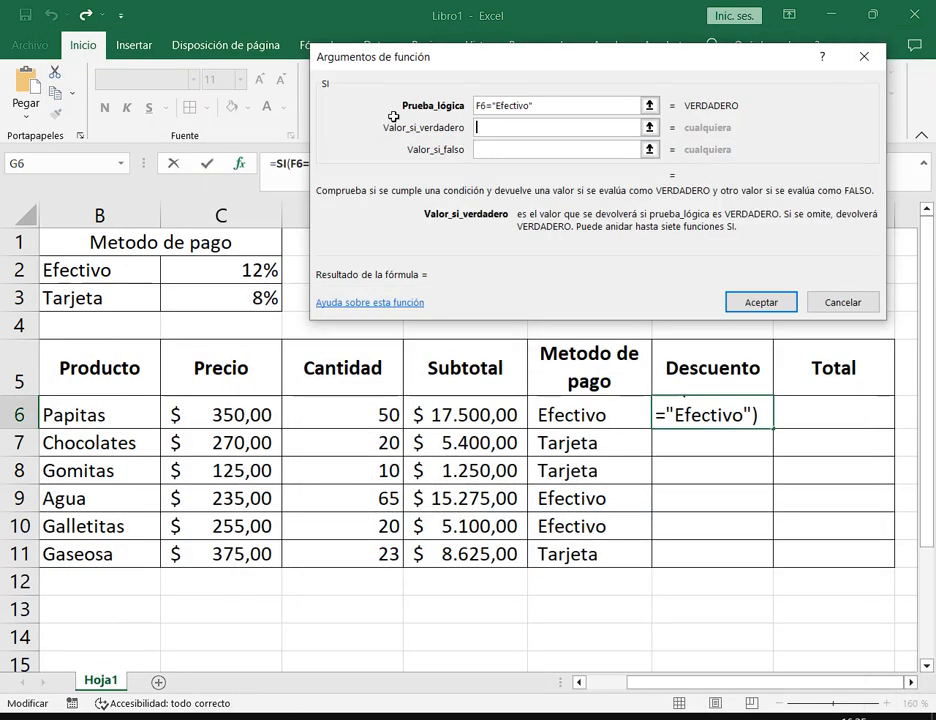
# Set the Valor_si_verdadero argument to E6*$C$2, with an absolute reference to the Efectivo percentage.
pyautogui.moveTo(378, 116); pyautogui.dragTo(633, 136)
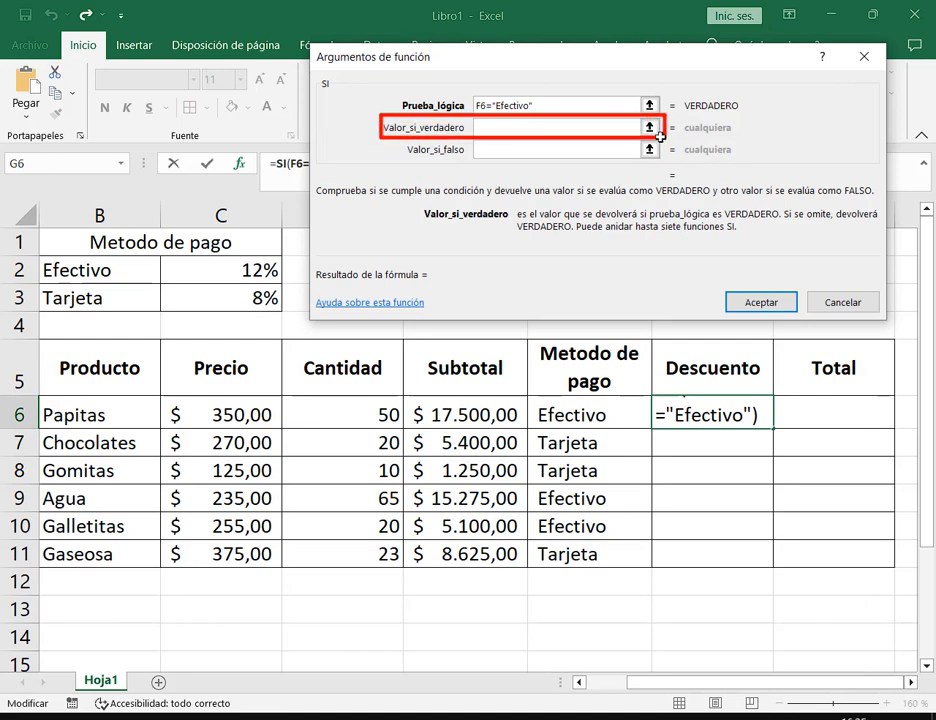
pyautogui.click(501, 127)
pyautogui.click(468, 412)
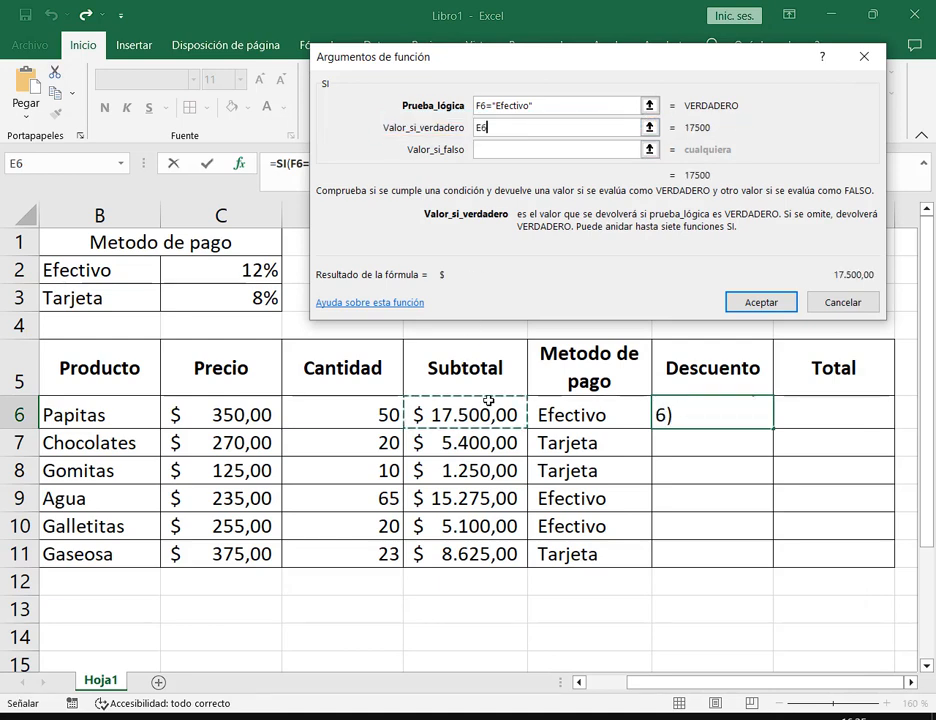
pyautogui.write('*')
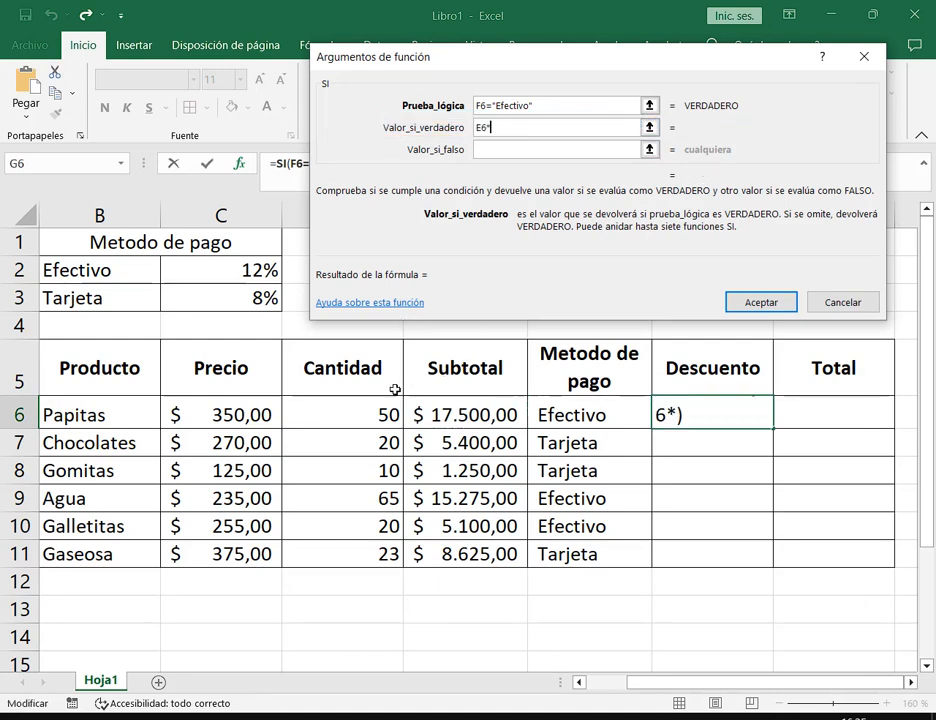
pyautogui.click(258, 268)
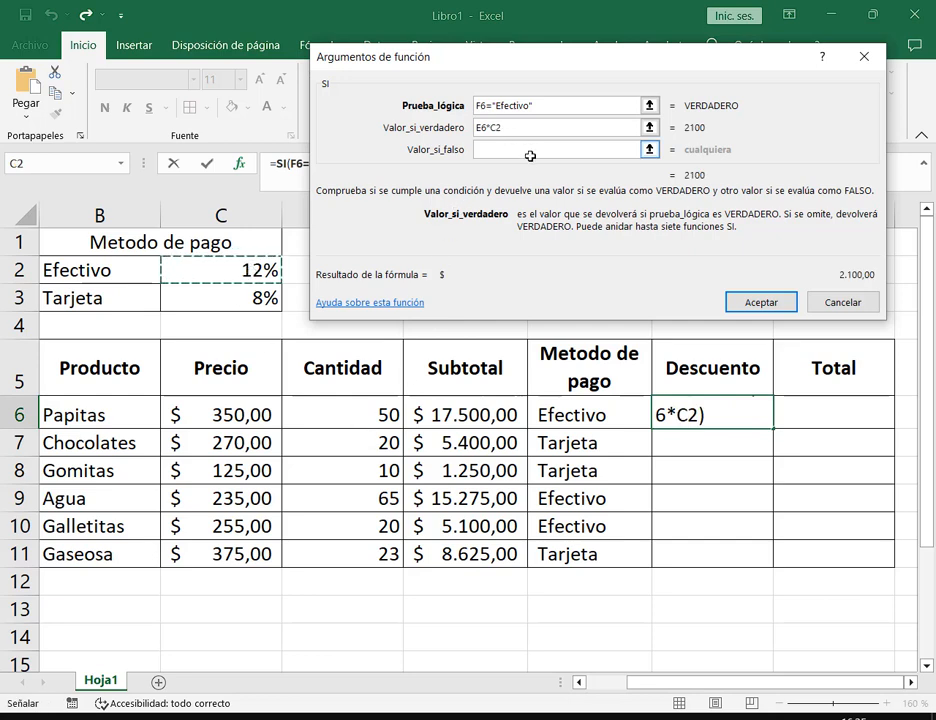
pyautogui.press('F4')
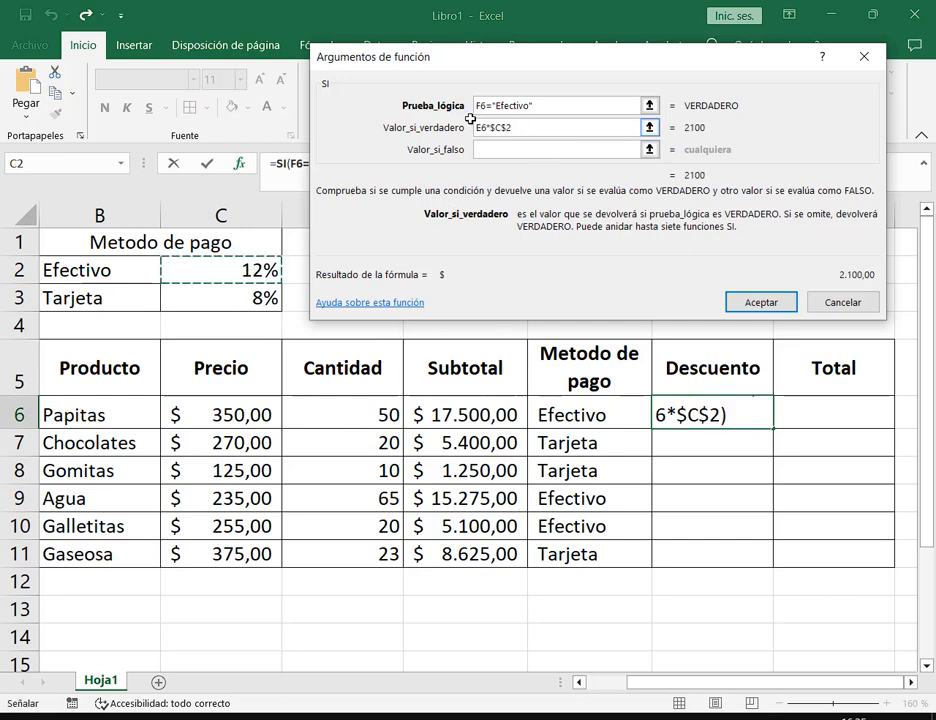
# Mark the E6*$C$2 expression and the Efectivo percentage cell C2 to explain the fixed reference, and clear the marks.
pyautogui.moveTo(468, 117); pyautogui.dragTo(521, 137)
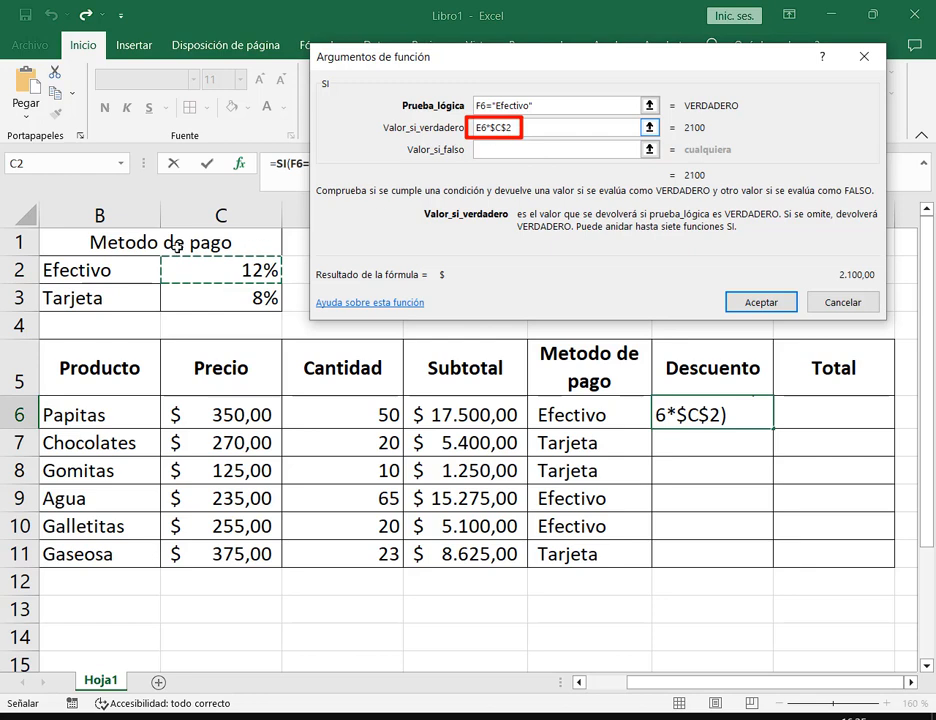
pyautogui.moveTo(150, 247); pyautogui.dragTo(290, 291)
pyautogui.moveTo(300, 185)
pyautogui.mouseDown()
pyautogui.moveTo(278, 268)
pyautogui.moveTo(274, 258)
pyautogui.mouseUp()
pyautogui.press('Escape')
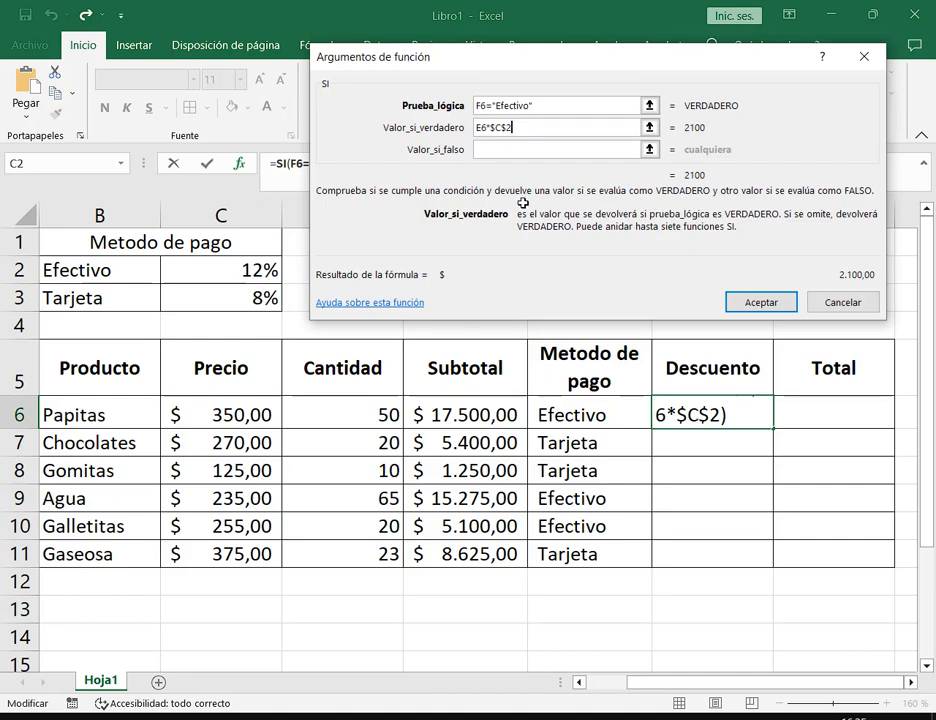
# Switch to Notepad, highlight the Efectivo sentence and the alternative "calculamos el 8% del Subtotal.", and return to Excel.
pyautogui.click(559, 717)
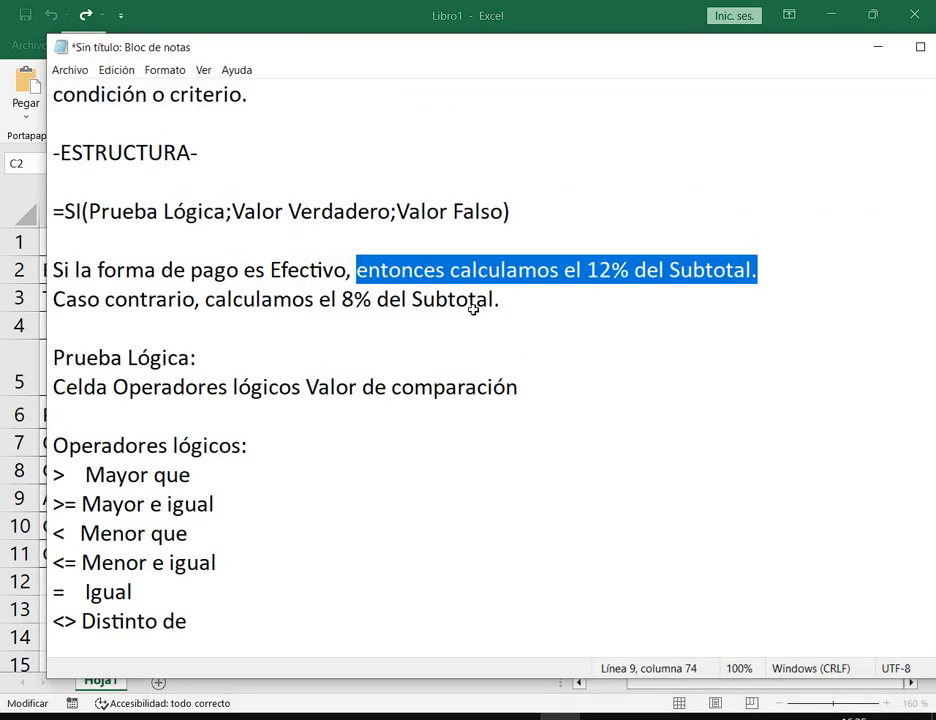
pyautogui.click(479, 302)
pyautogui.moveTo(773, 265); pyautogui.dragTo(4, 261)
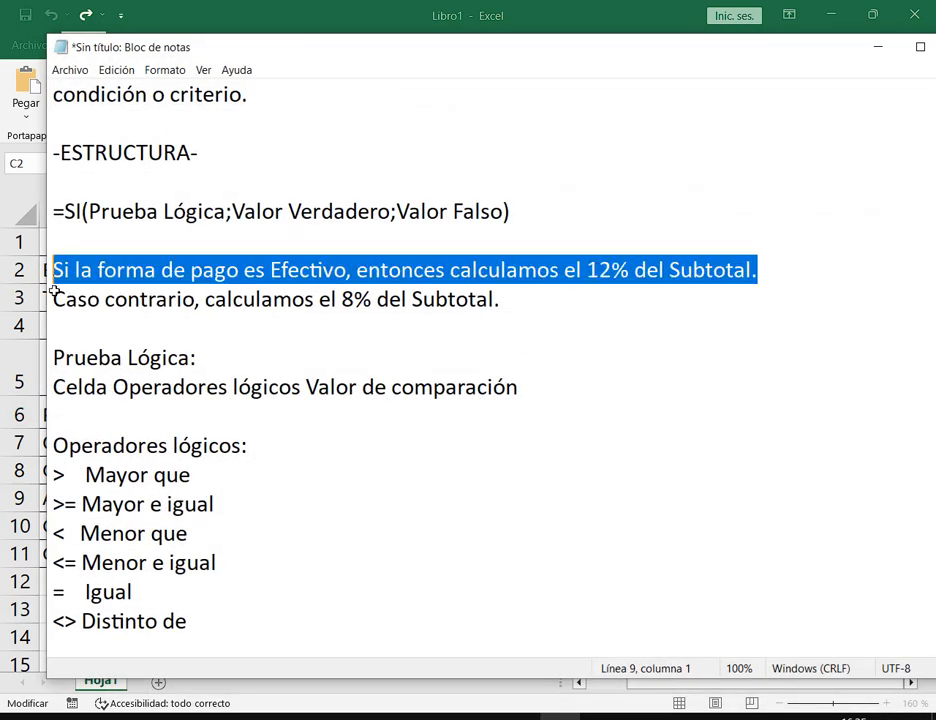
pyautogui.moveTo(54, 297); pyautogui.dragTo(549, 301)
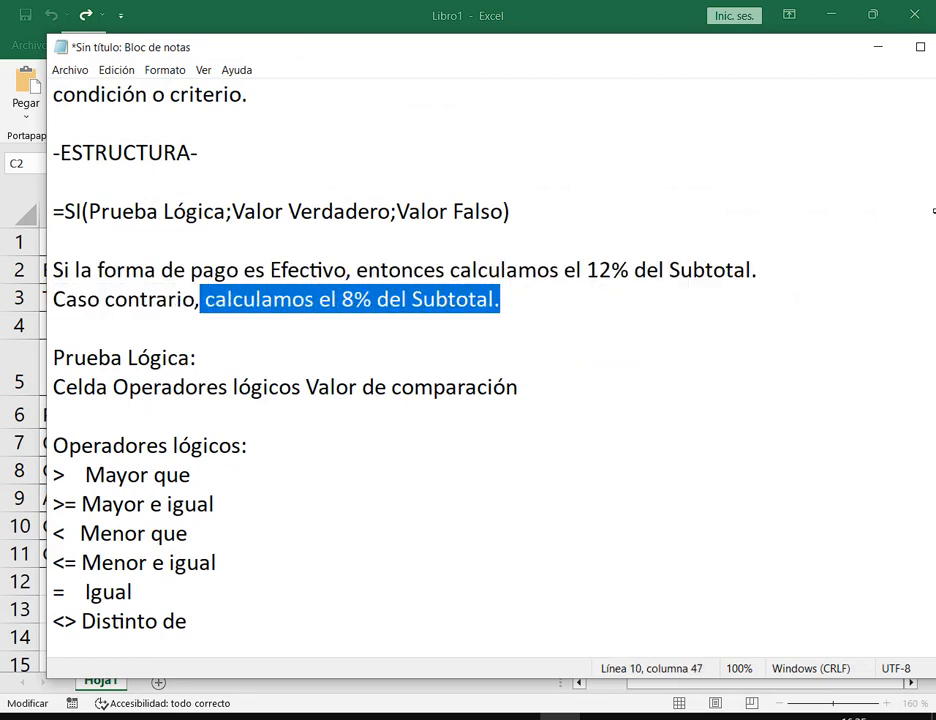
pyautogui.click(878, 47)
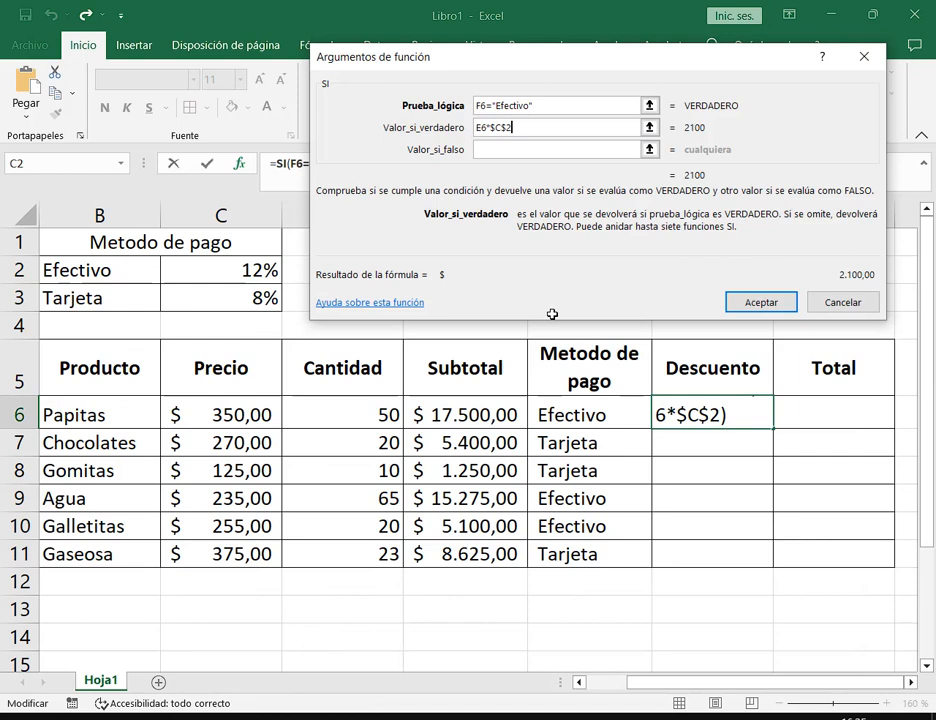
# Set the Valor_si_falso argument to E6*$C$3, with an absolute reference to the Tarjeta percentage.
pyautogui.click(485, 150)
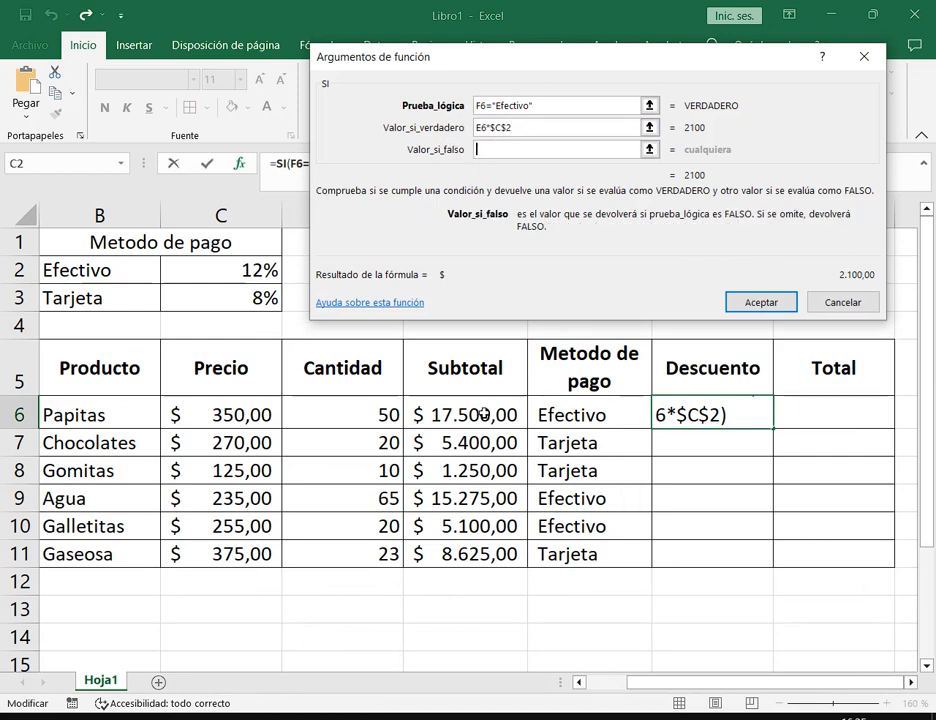
pyautogui.click(426, 413)
pyautogui.write('*')
pyautogui.click(225, 298)
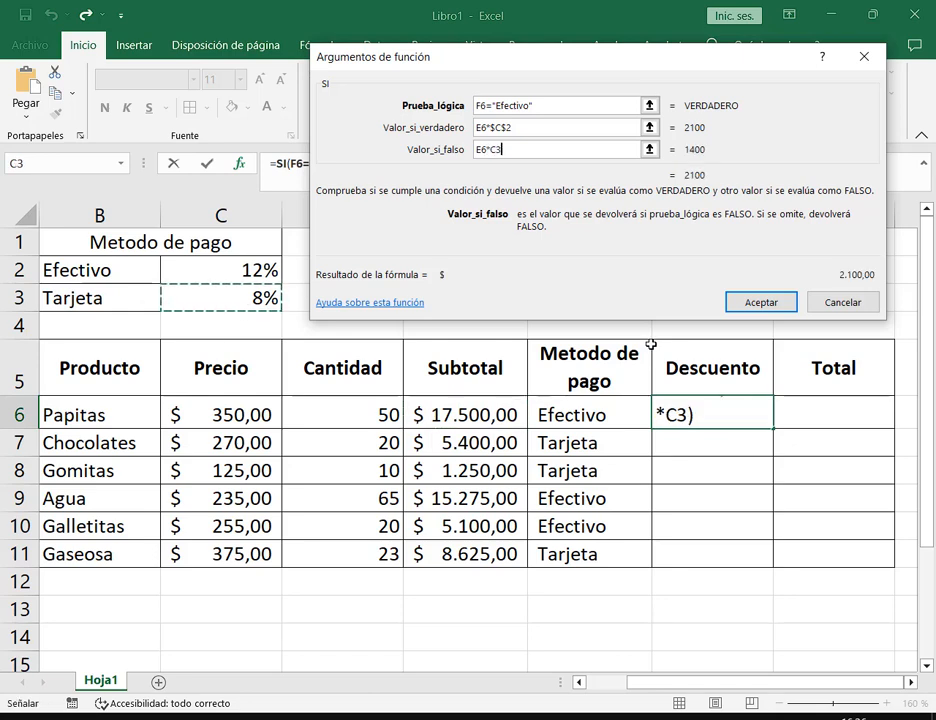
pyautogui.press('F4')
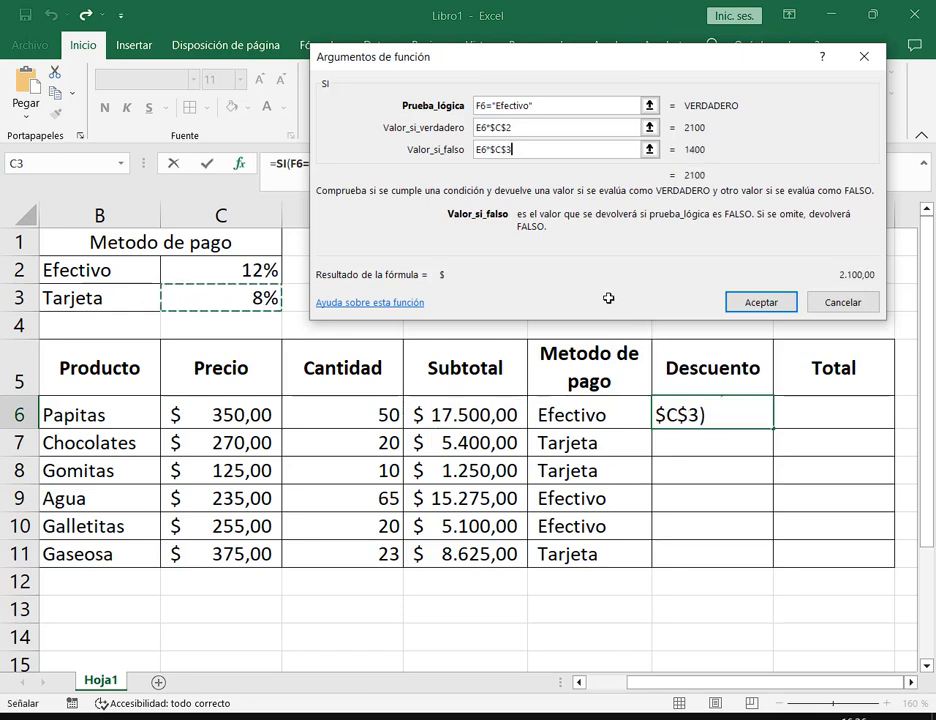
# Review the SI arguments by marking the F6="Efectivo" logical test and the Papitas row through the Descuento column.
pyautogui.click(535, 125)
pyautogui.click(539, 106)
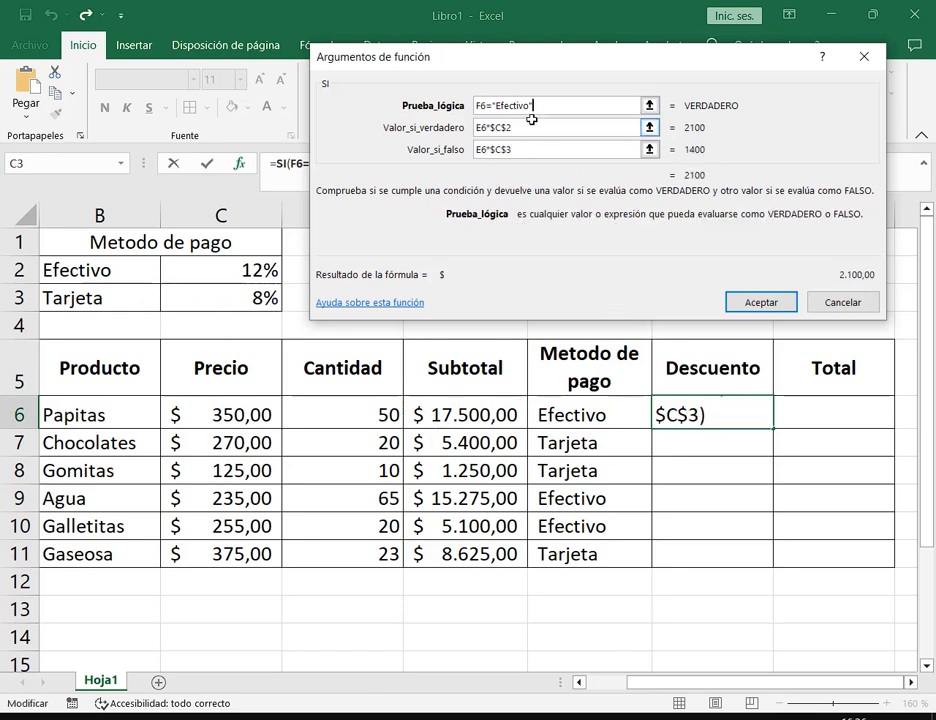
pyautogui.moveTo(468, 95); pyautogui.dragTo(552, 114)
pyautogui.moveTo(3, 394); pyautogui.dragTo(777, 430)
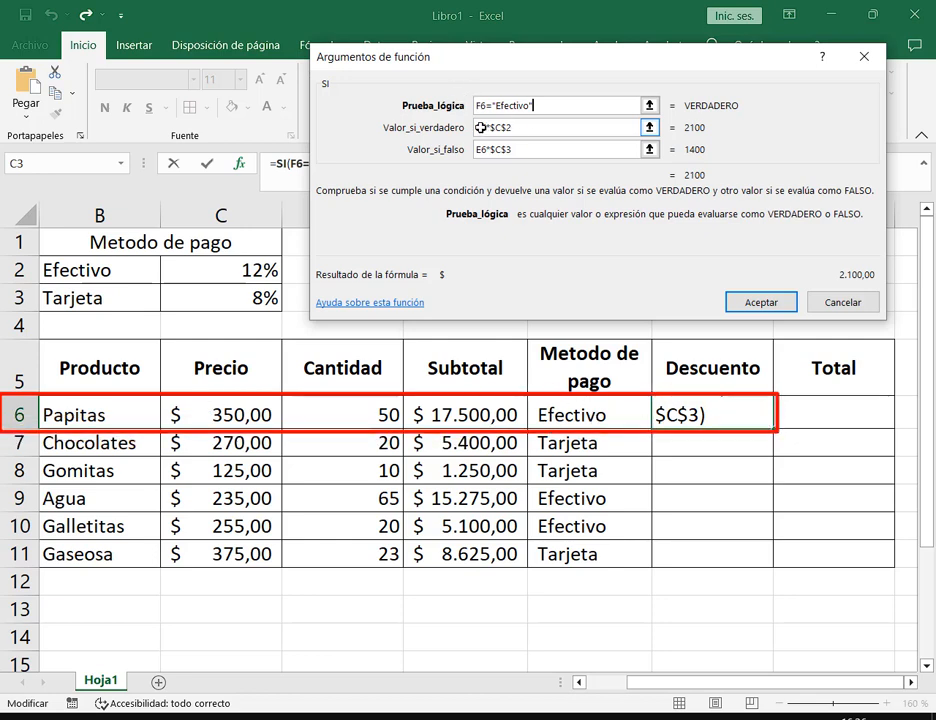
# Review the Valor_si_verdadero and Valor_si_falso arguments and accept the SI function into the Papitas Descuento cell G6.
pyautogui.moveTo(473, 97)
pyautogui.mouseDown()
pyautogui.moveTo(489, 113)
pyautogui.moveTo(489, 160)
pyautogui.mouseUp()
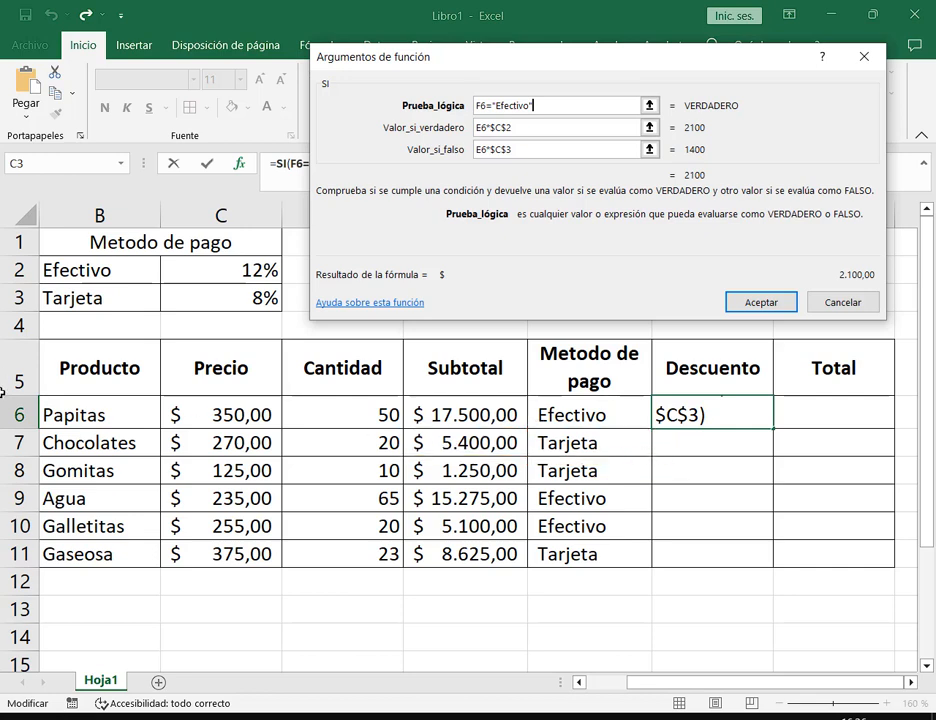
pyautogui.moveTo(3, 392); pyautogui.dragTo(783, 430)
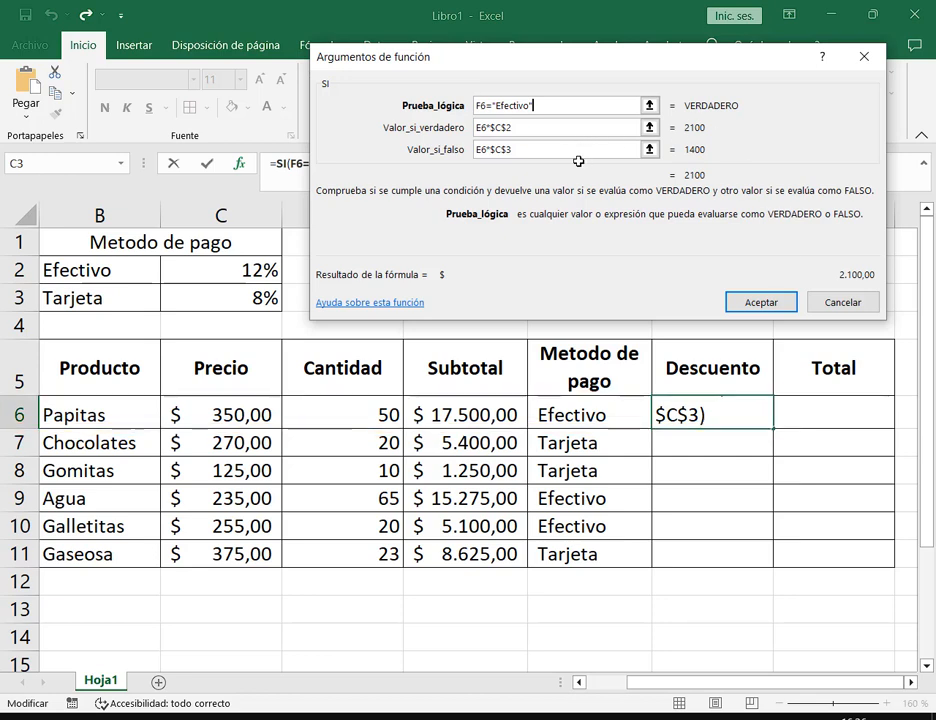
pyautogui.click(514, 128)
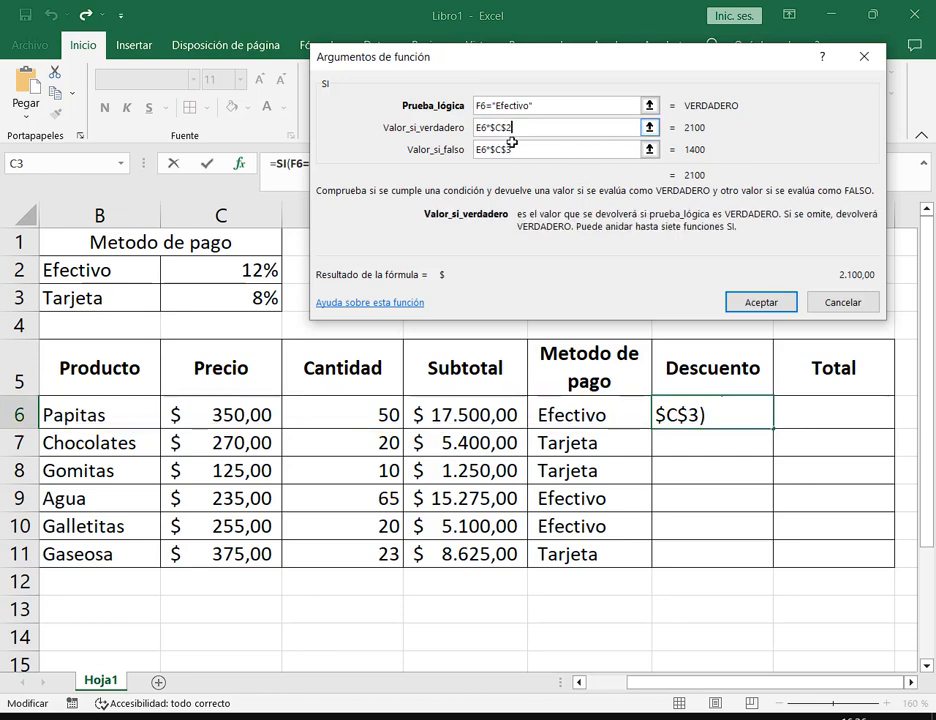
pyautogui.click(514, 147)
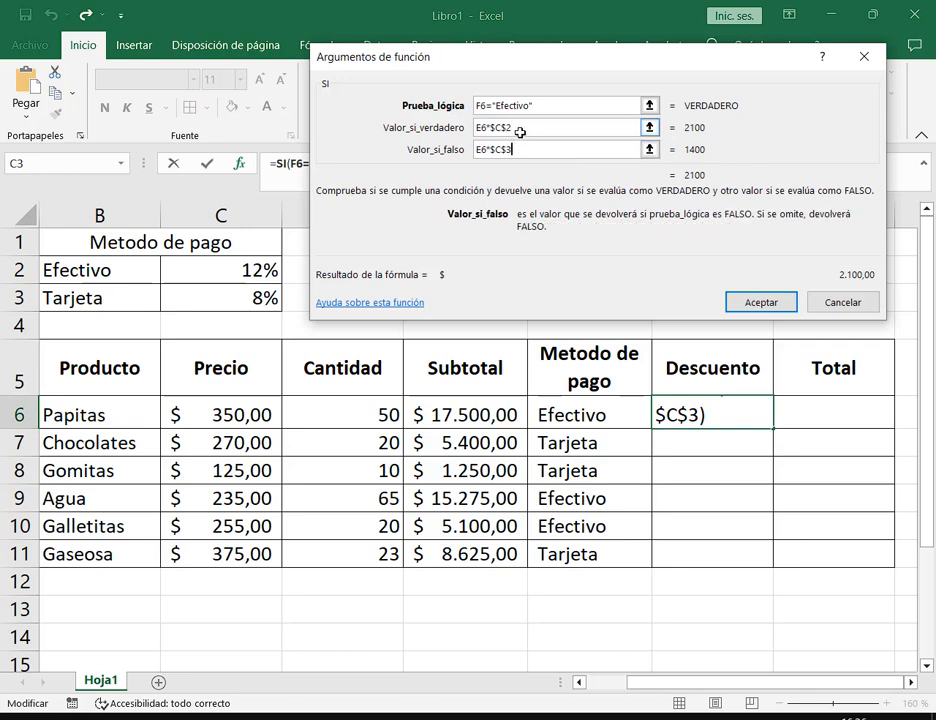
pyautogui.click(518, 129)
pyautogui.click(517, 149)
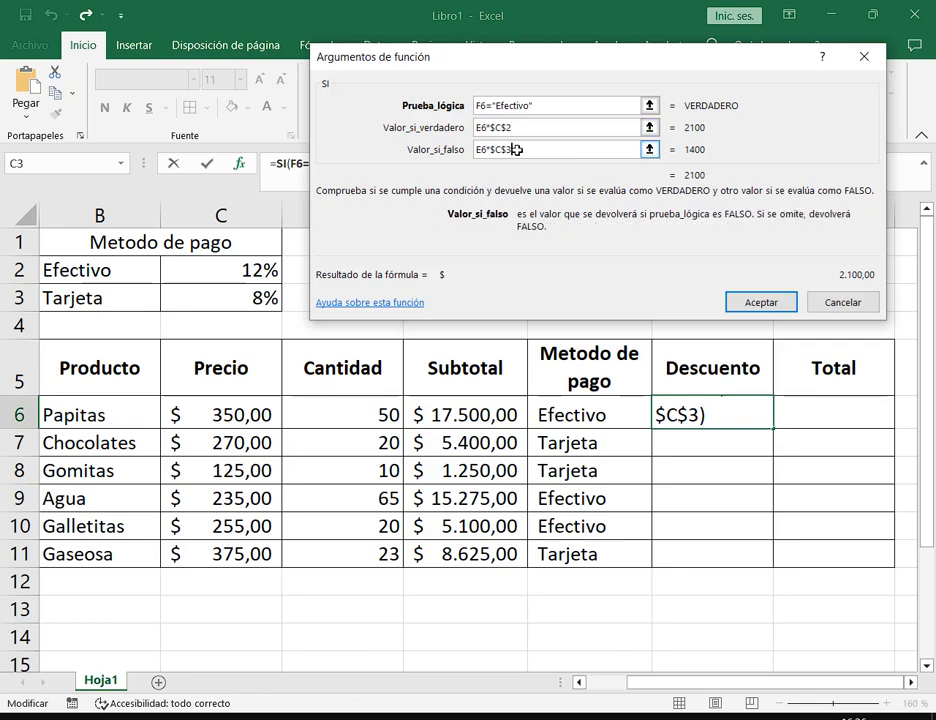
pyautogui.click(762, 303)
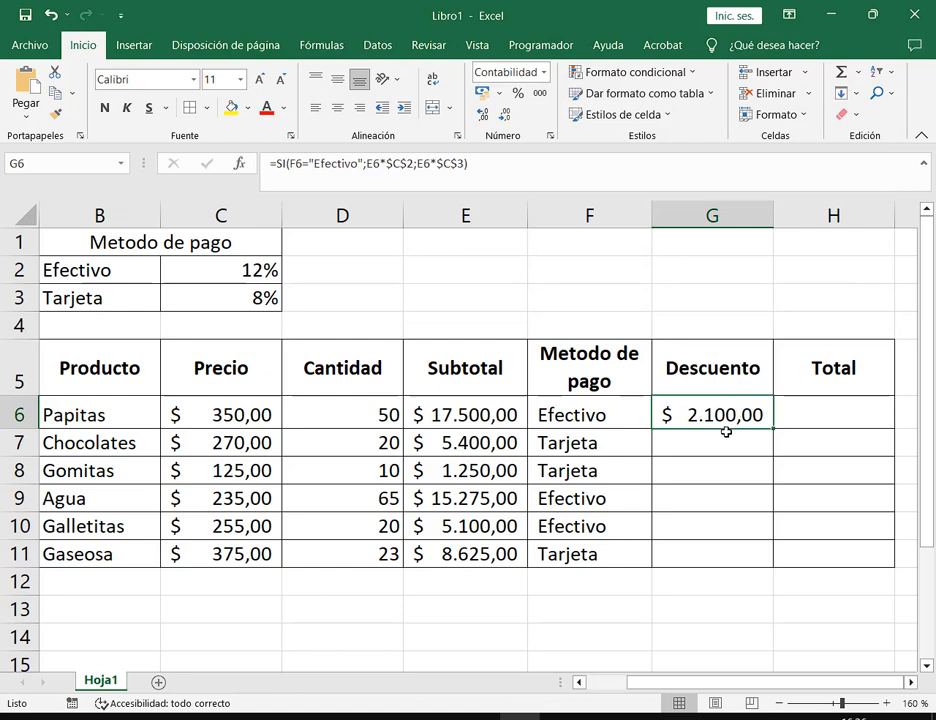
# Enter the check formula =E6*C2 in I6, outside the table, to calculate the Papitas discount manually.
pyautogui.click(911, 681)
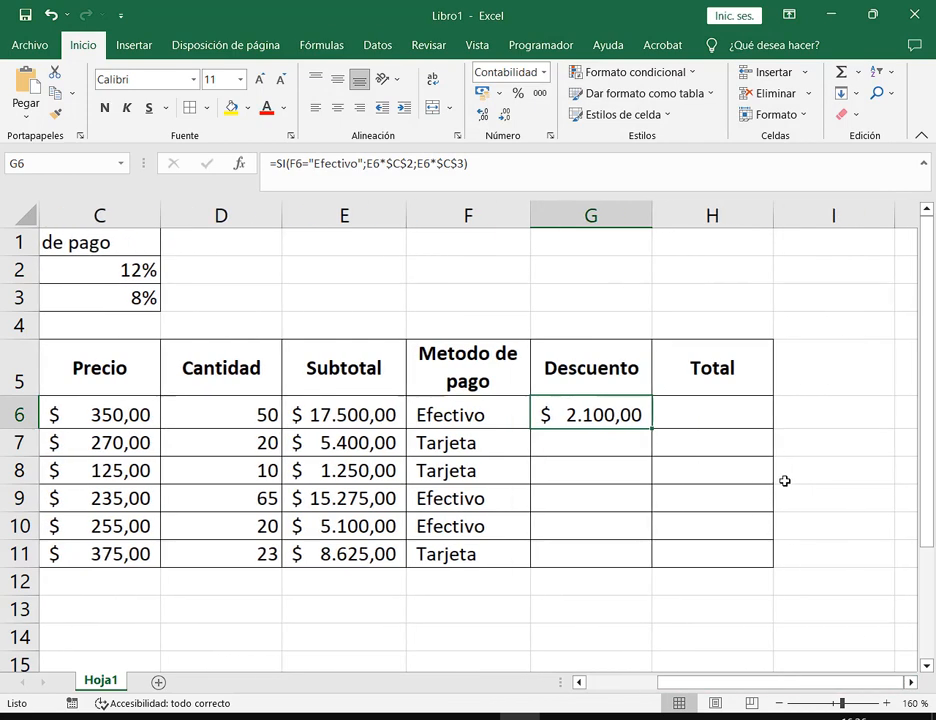
pyautogui.click(810, 412)
pyautogui.write('=')
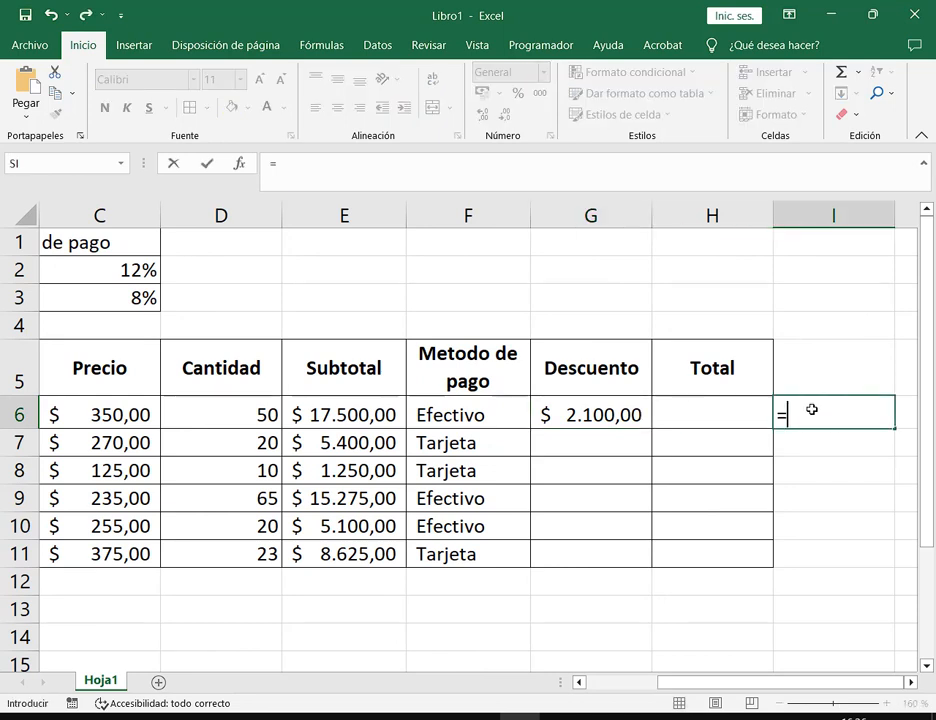
pyautogui.click(398, 416)
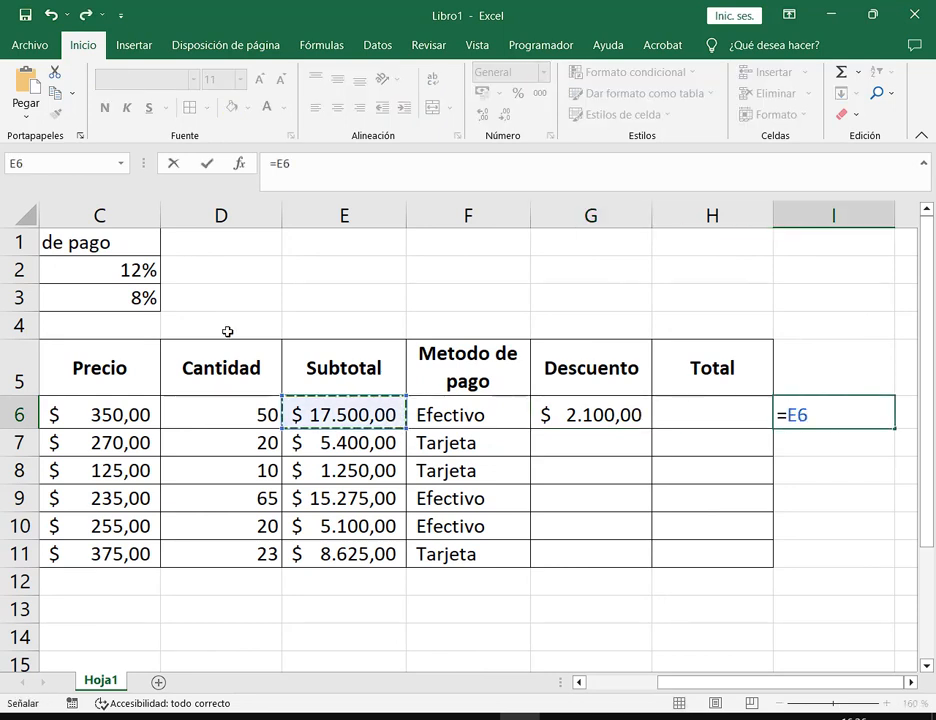
pyautogui.write('*')
pyautogui.click(134, 270)
pyautogui.press('Return')
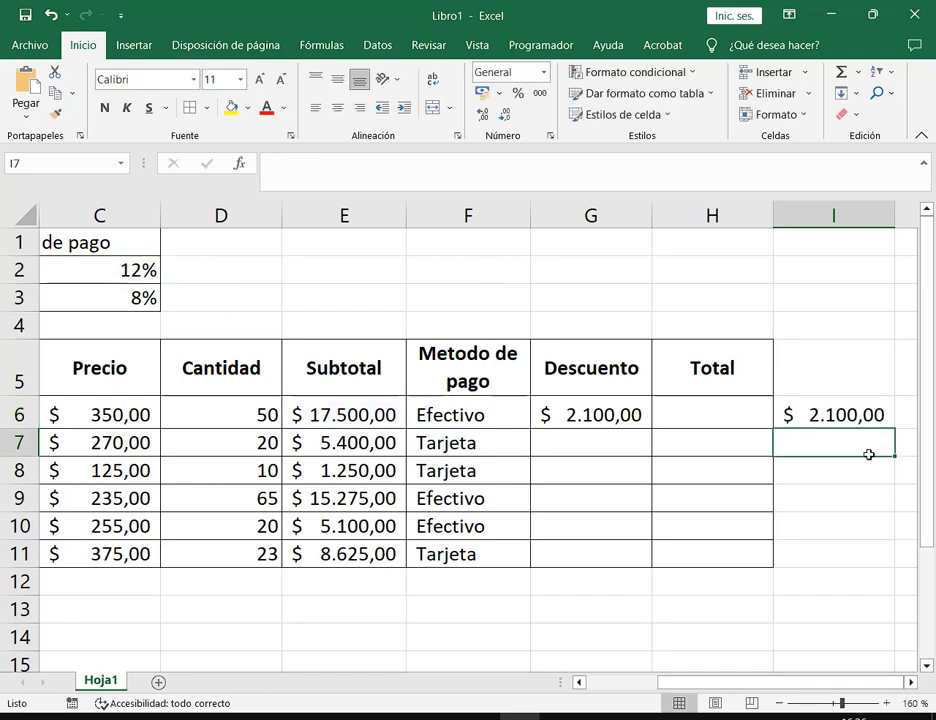
pyautogui.click(856, 418)
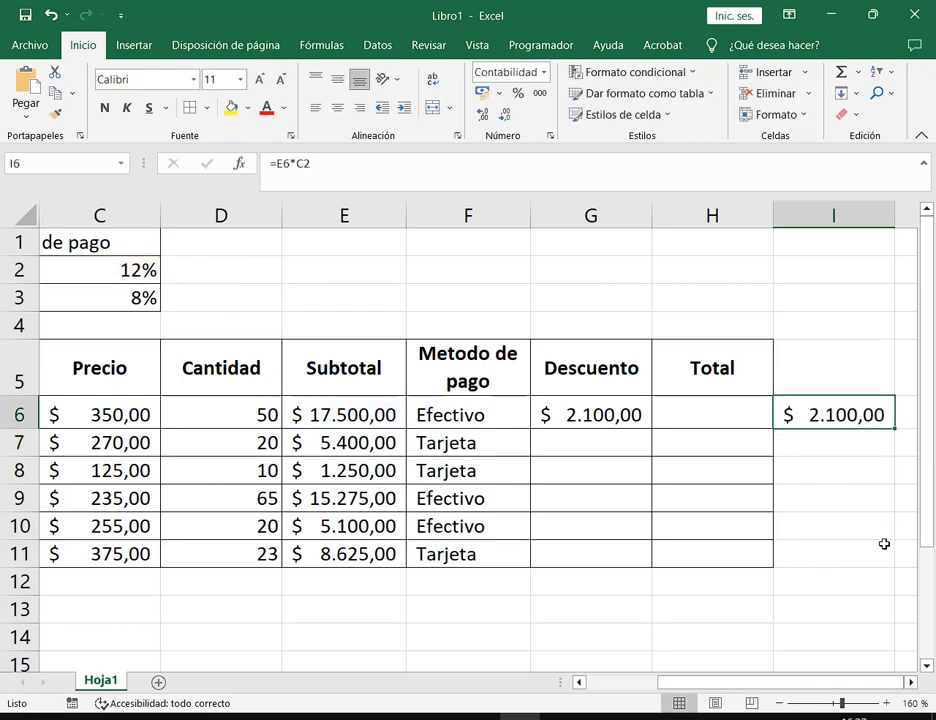
# Fill the G6 discount formula down the Descuento column and delete the surplus formula in G12.
pyautogui.click(597, 414)
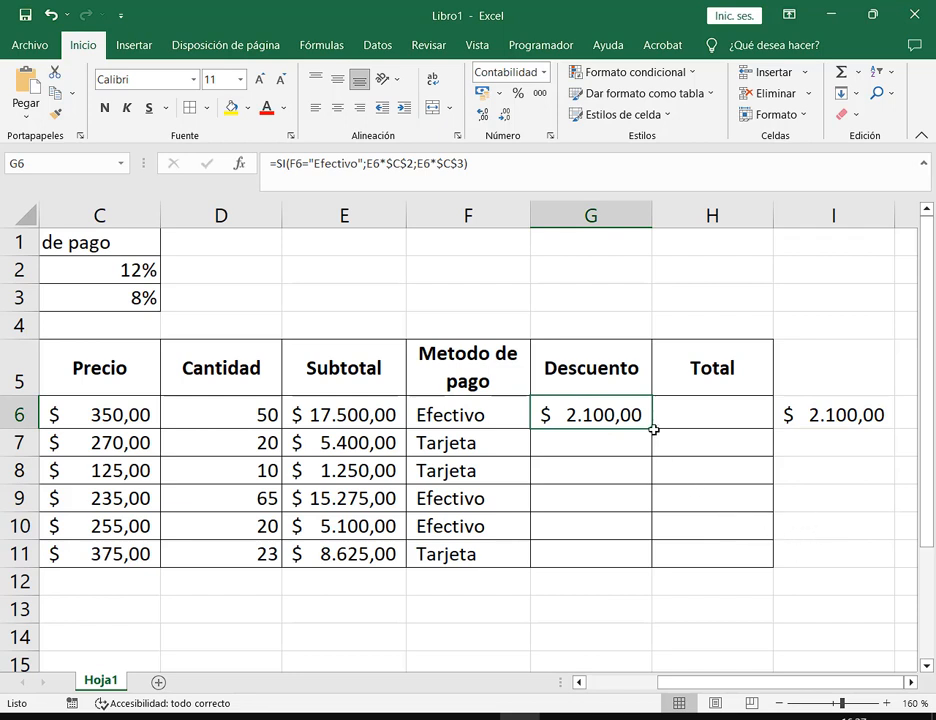
pyautogui.moveTo(653, 429); pyautogui.dragTo(654, 591)
pyautogui.click(645, 588)
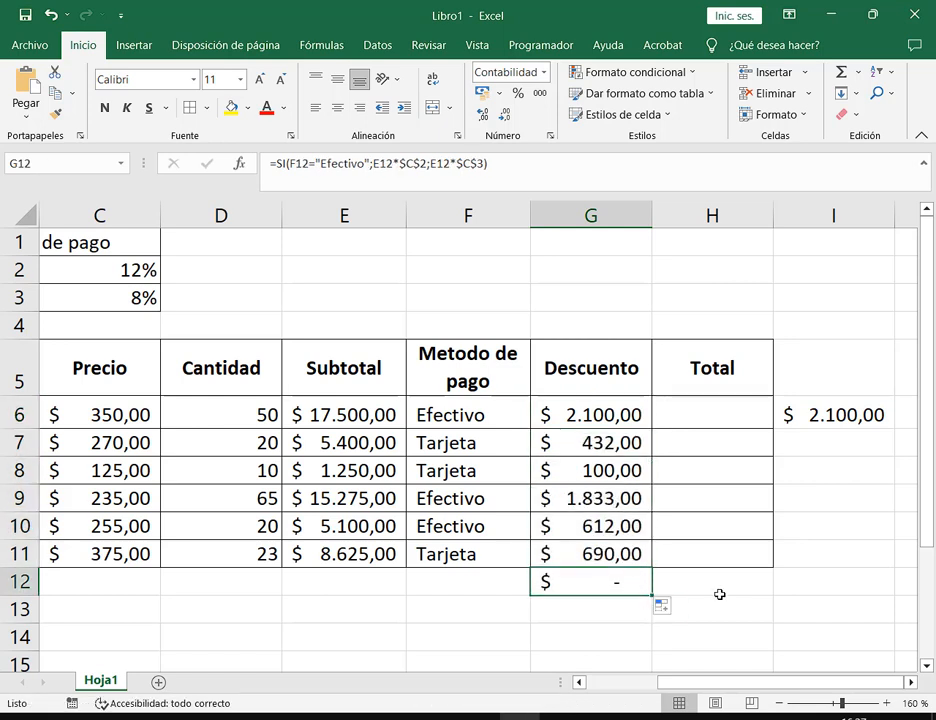
pyautogui.press('Delete')
# Inspect the Chocolates discount formula in G7 and enter the check formula =E7*C3 in I7.
pyautogui.click(607, 450)
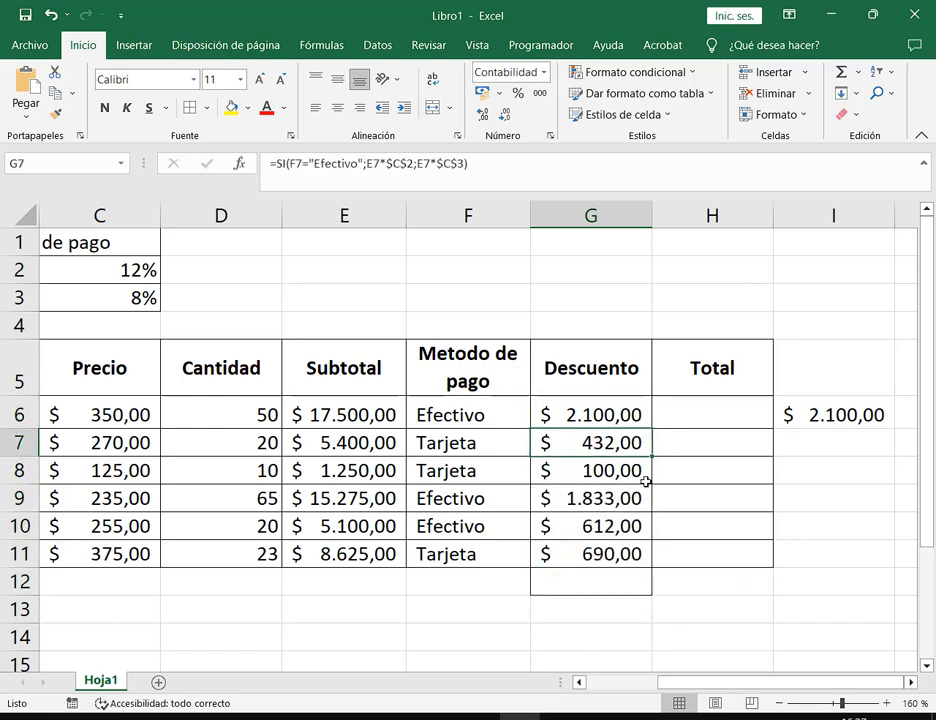
pyautogui.click(824, 449)
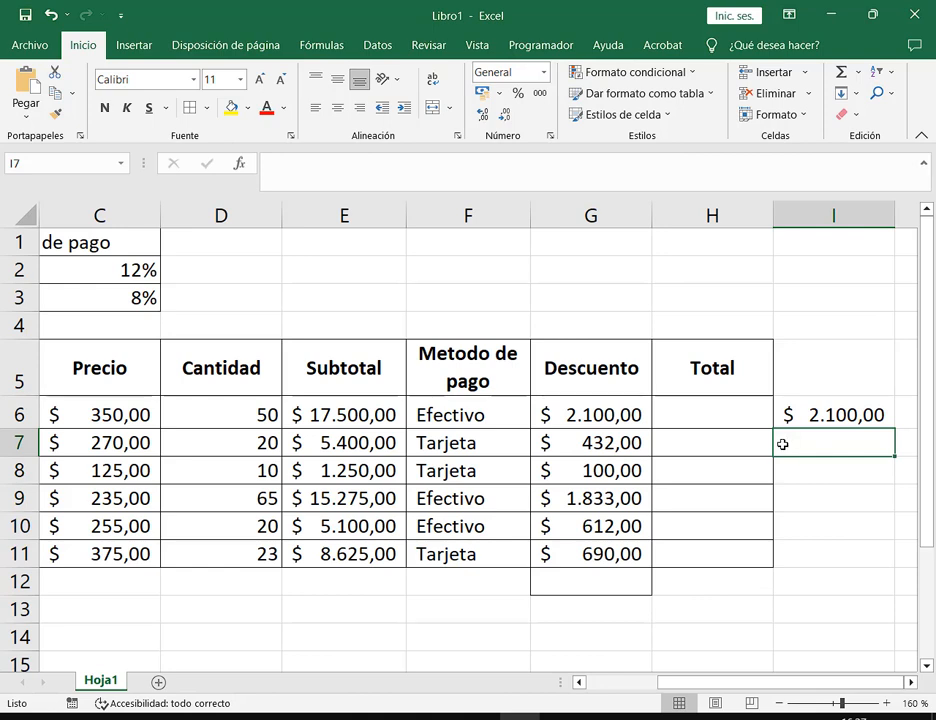
pyautogui.write('=')
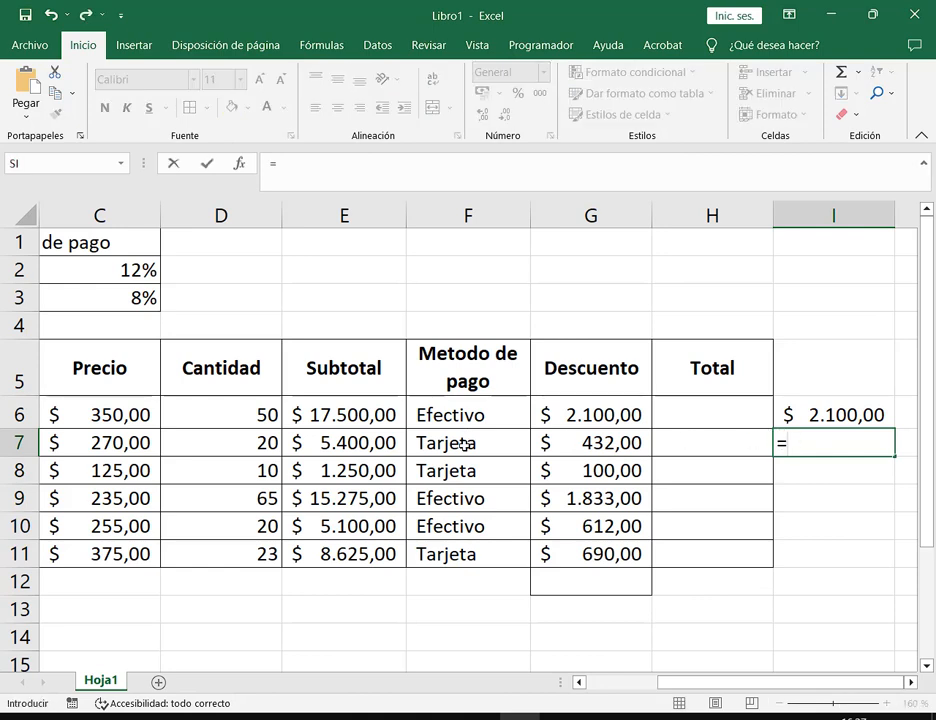
pyautogui.click(358, 442)
pyautogui.write('*')
pyautogui.click(148, 298)
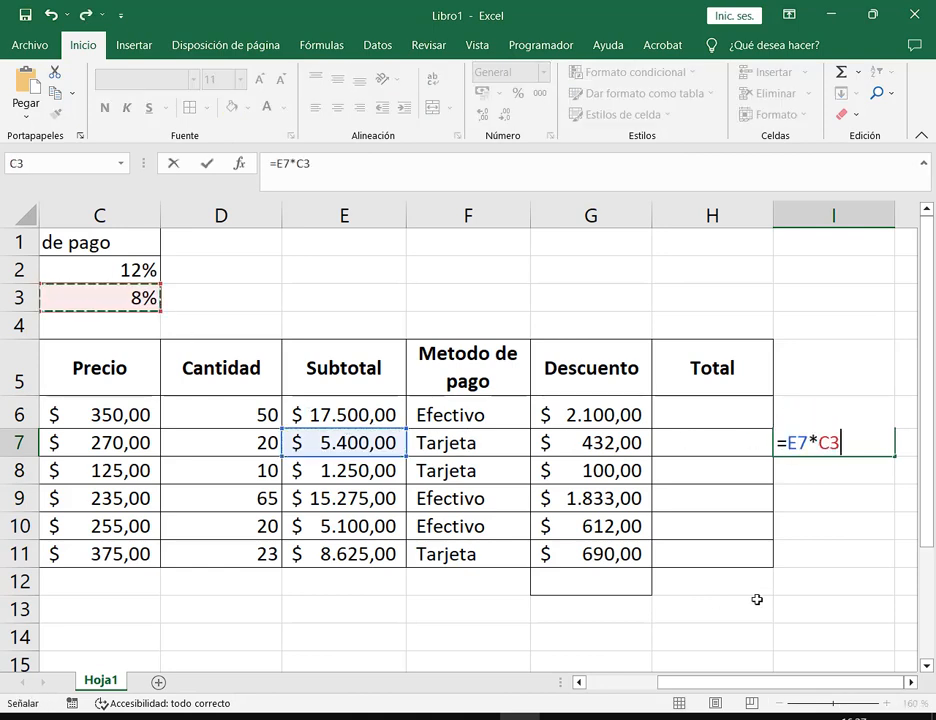
pyautogui.press('Return')
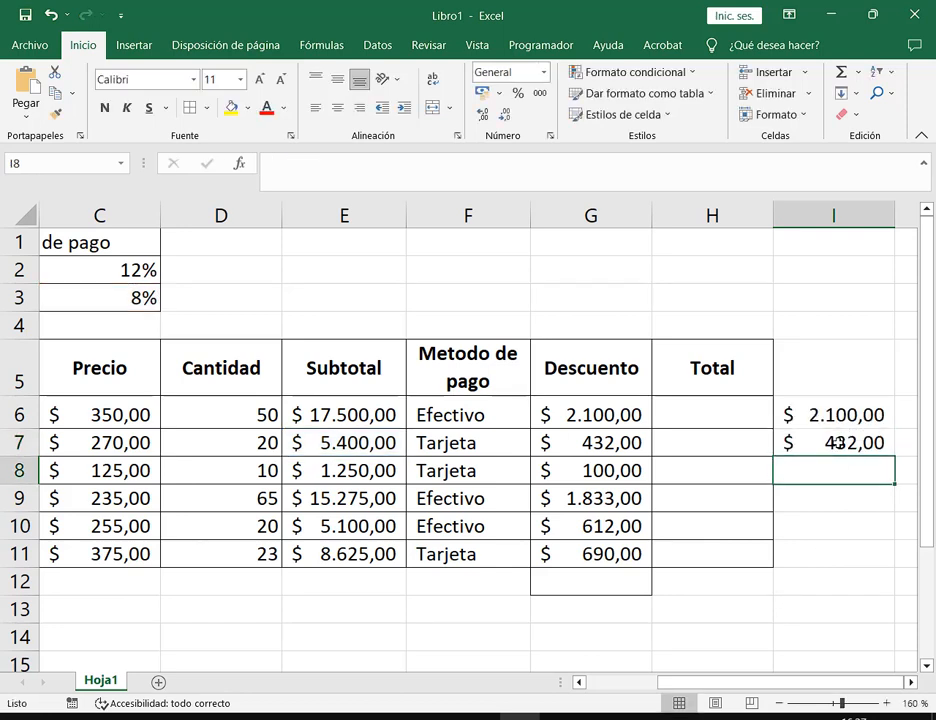
# Enter the check formula =E8*C3 in I8 for the Gomitas discount with the Tarjeta percentage.
pyautogui.write('=')
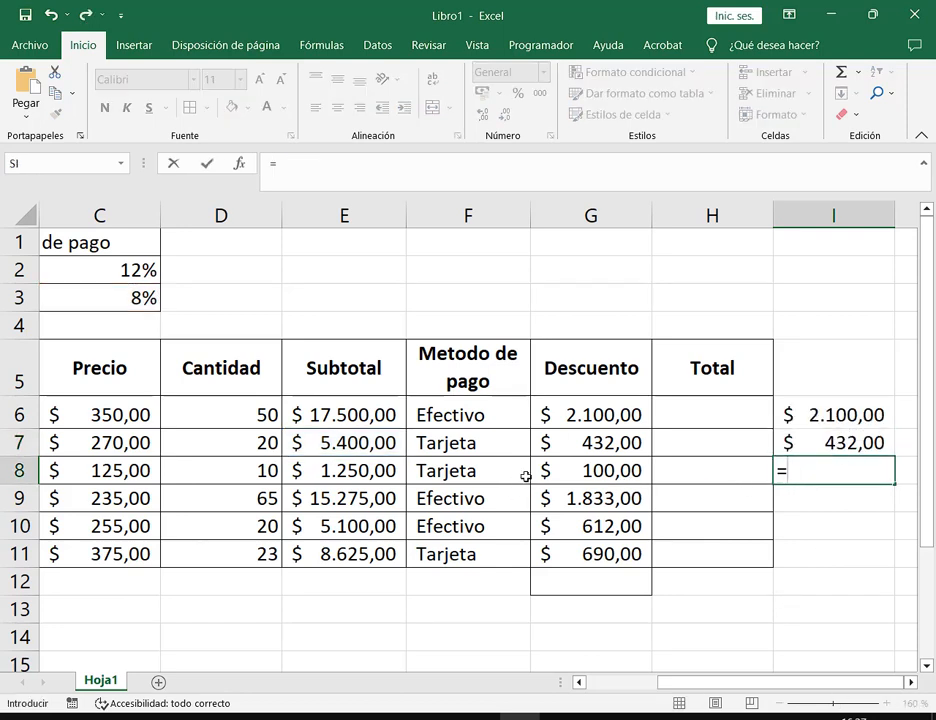
pyautogui.click(372, 470)
pyautogui.write('*')
pyautogui.click(144, 296)
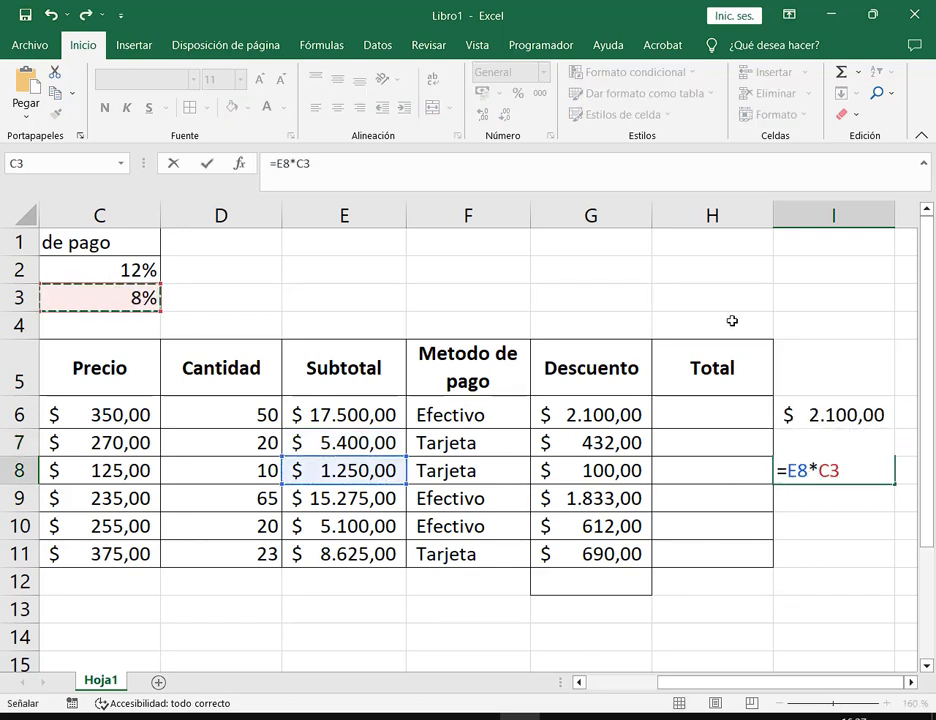
pyautogui.press('Return')
# Enter the check formula =E9*C2 in I9 for the Agua discount with the Efectivo percentage, and reselect the cell.
pyautogui.write('=')
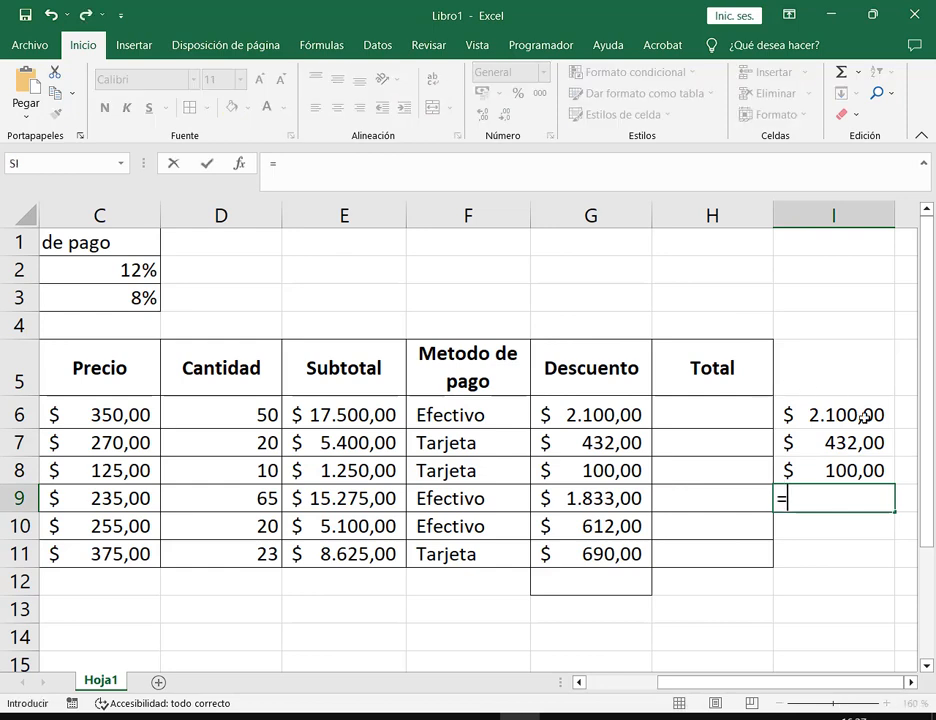
pyautogui.click(340, 498)
pyautogui.write('*')
pyautogui.click(121, 271)
pyautogui.press('Return')
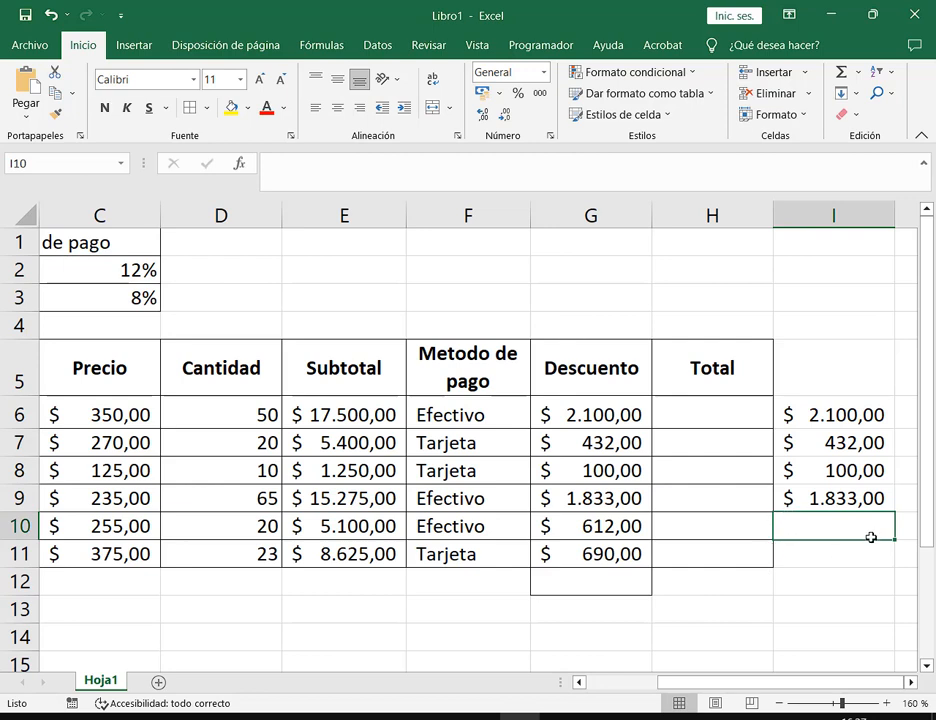
pyautogui.click(882, 501)
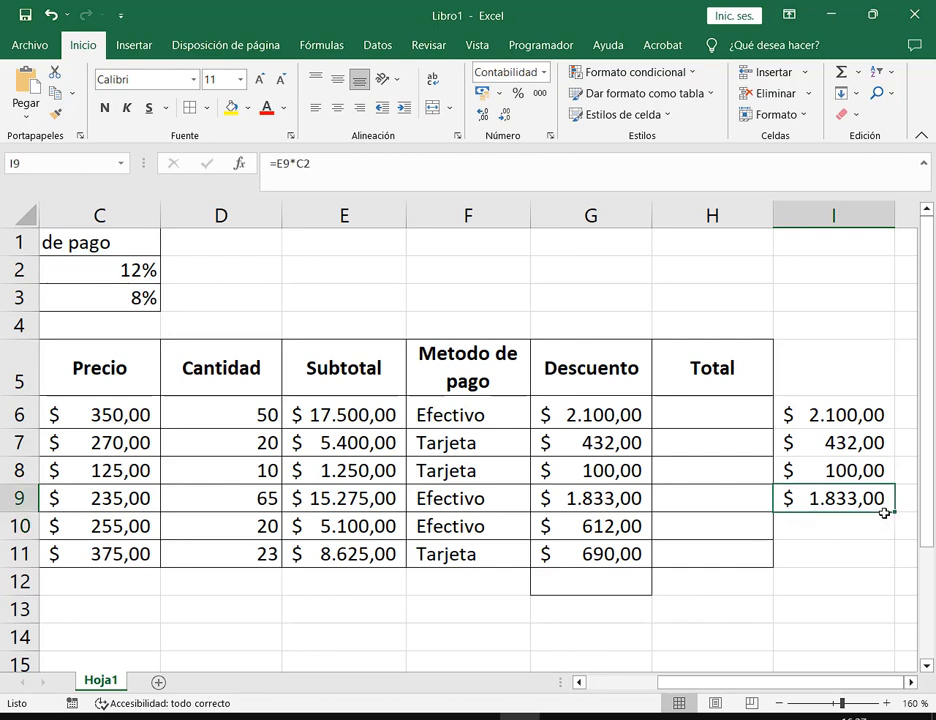
# Enter a formula in I10 multiplying the row's subtotal by the 12% cash rate, =E10*C2.
pyautogui.click(882, 514)
pyautogui.write('=')
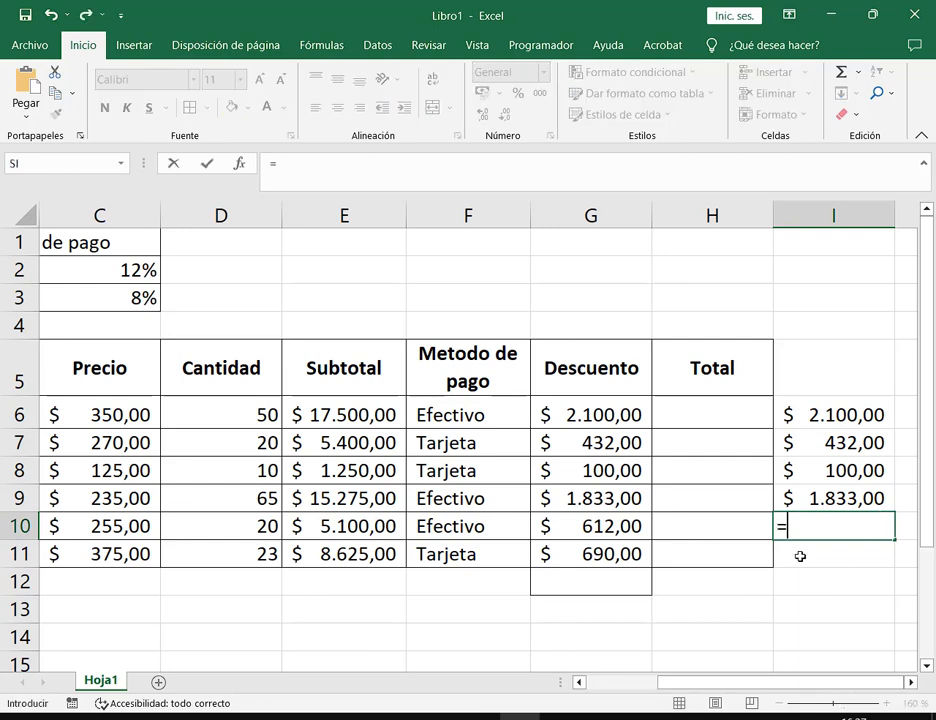
pyautogui.click(359, 528)
pyautogui.write('*')
pyautogui.click(150, 272)
pyautogui.press('Return')
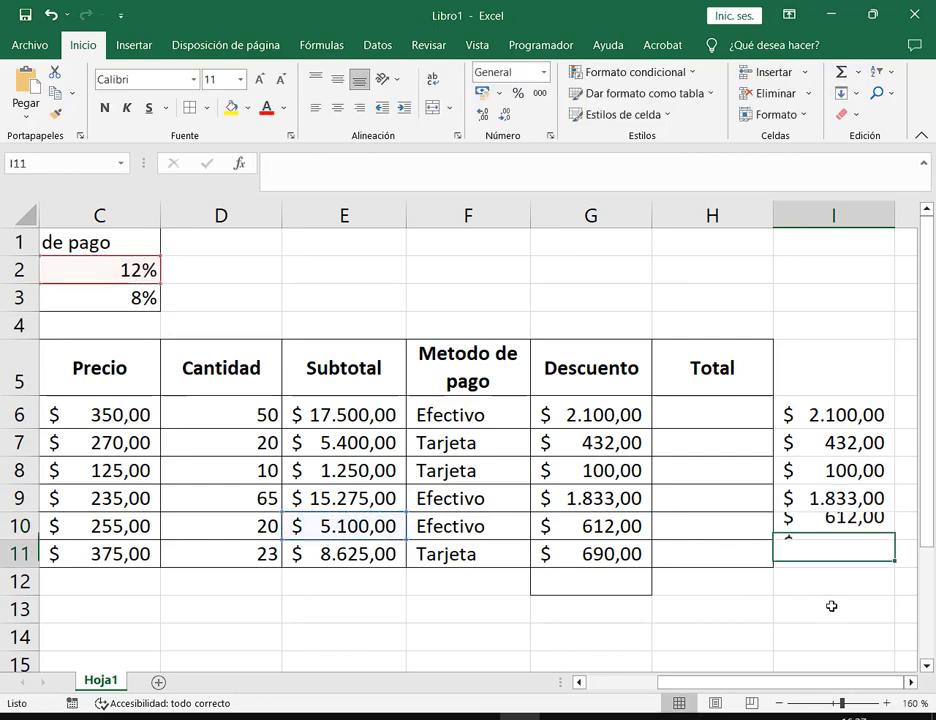
# Enter a formula in I11 multiplying the row's subtotal by the 8% card rate, =E11*C3.
pyautogui.write('=')
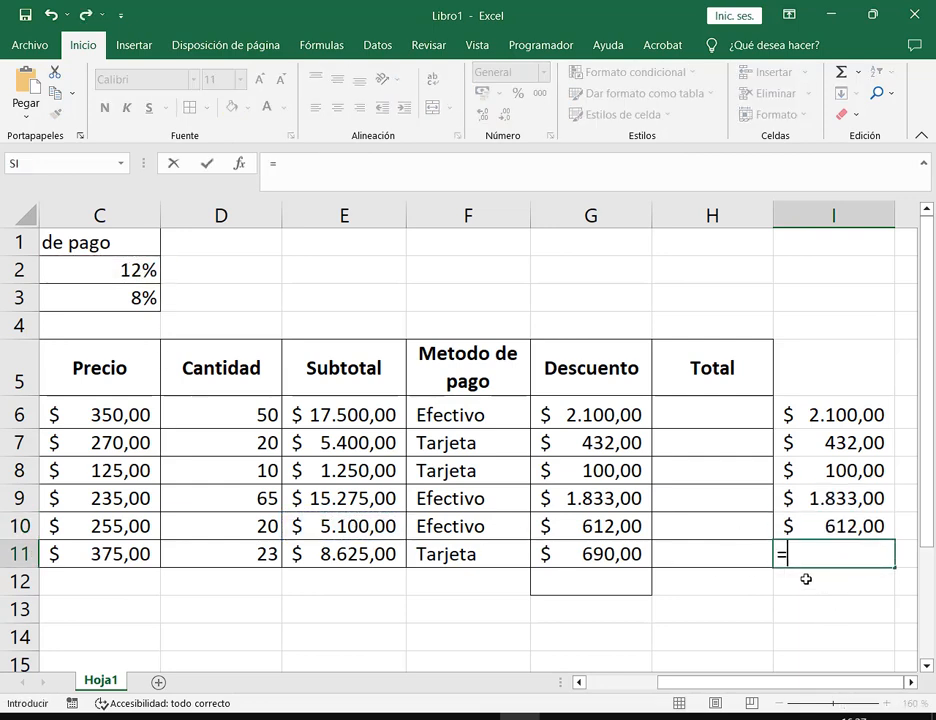
pyautogui.click(336, 558)
pyautogui.write('*')
pyautogui.click(124, 300)
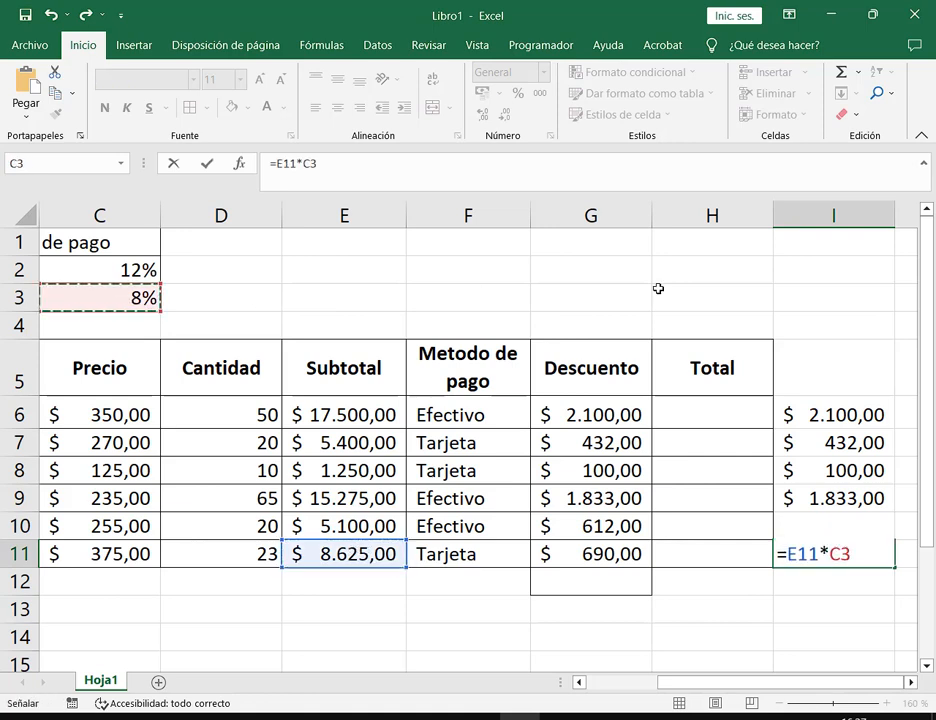
pyautogui.press('Return')
# Examine the manual discount formulas in I6 through I11 one by one, checking which rate each uses.
pyautogui.click(881, 414)
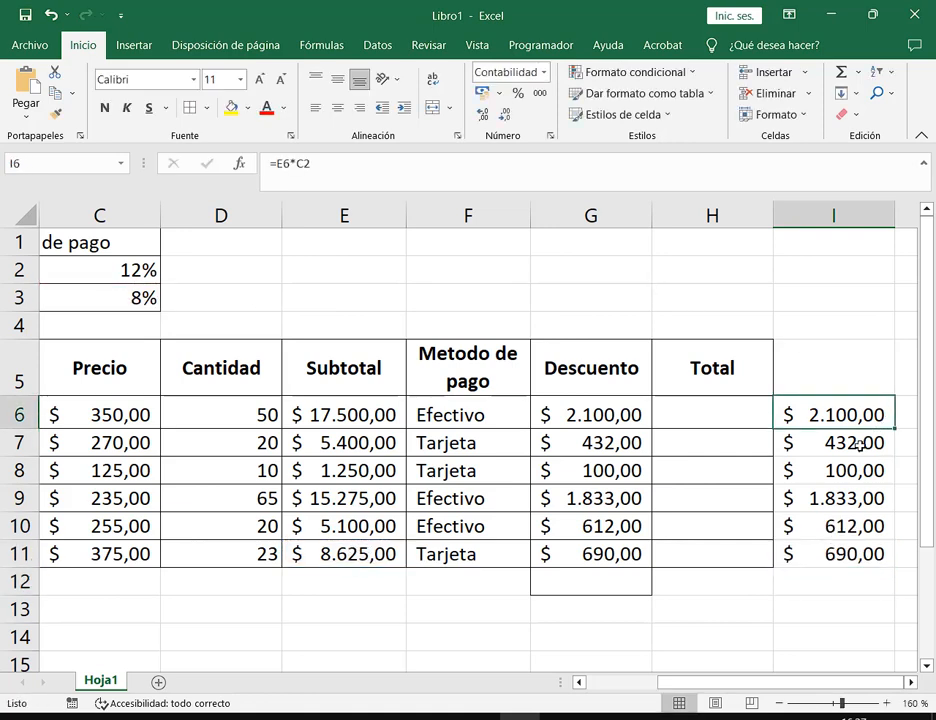
pyautogui.click(858, 443)
pyautogui.click(866, 470)
pyautogui.click(866, 498)
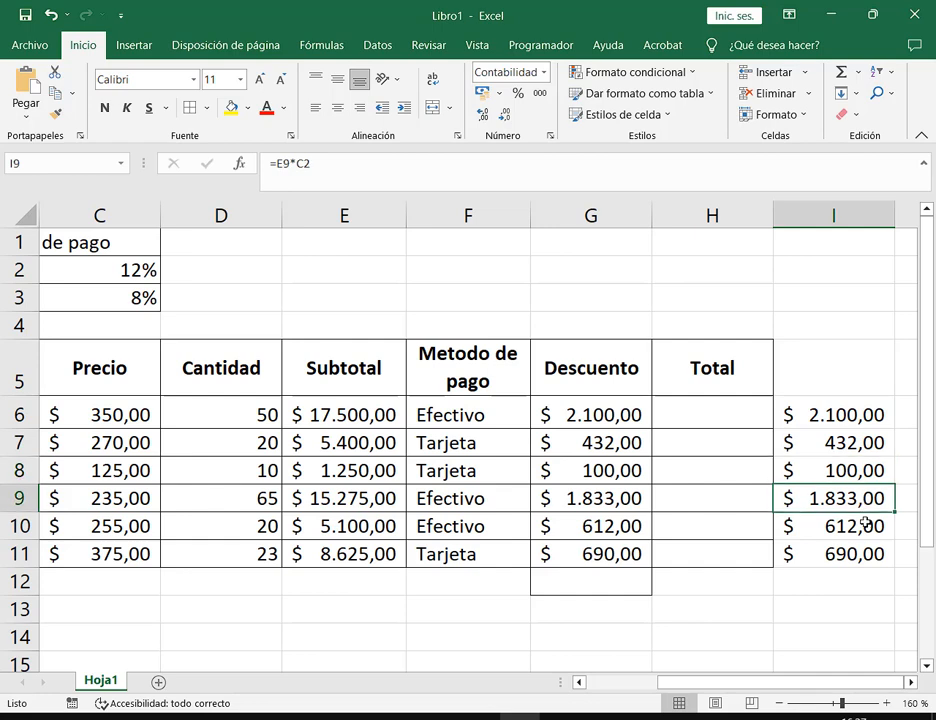
pyautogui.doubleClick(866, 527)
pyautogui.click(863, 558)
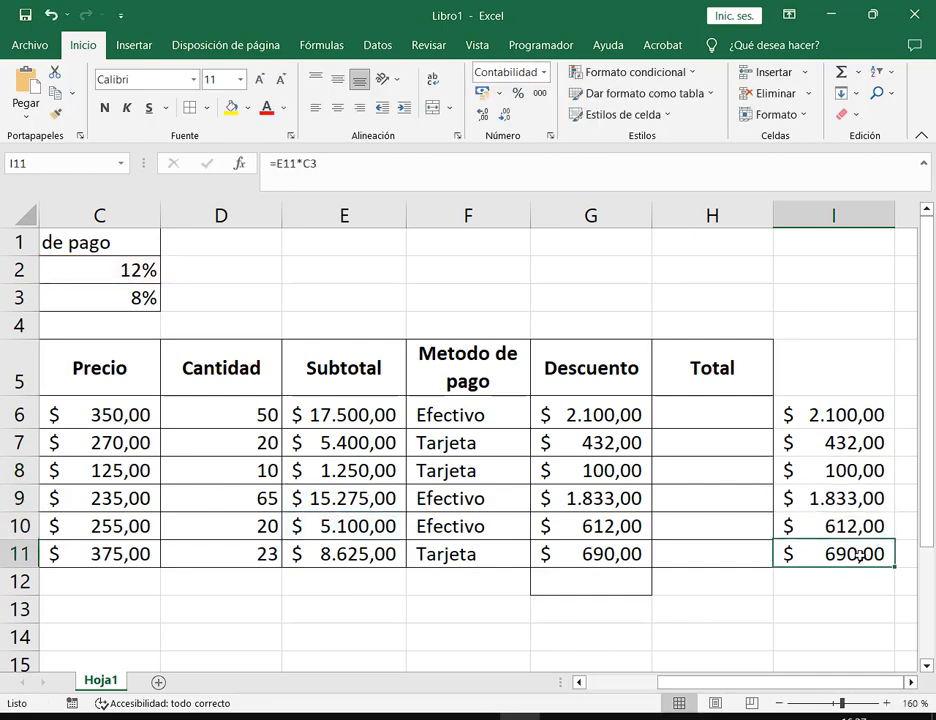
pyautogui.doubleClick(863, 558)
pyautogui.click(861, 411)
pyautogui.doubleClick(848, 412)
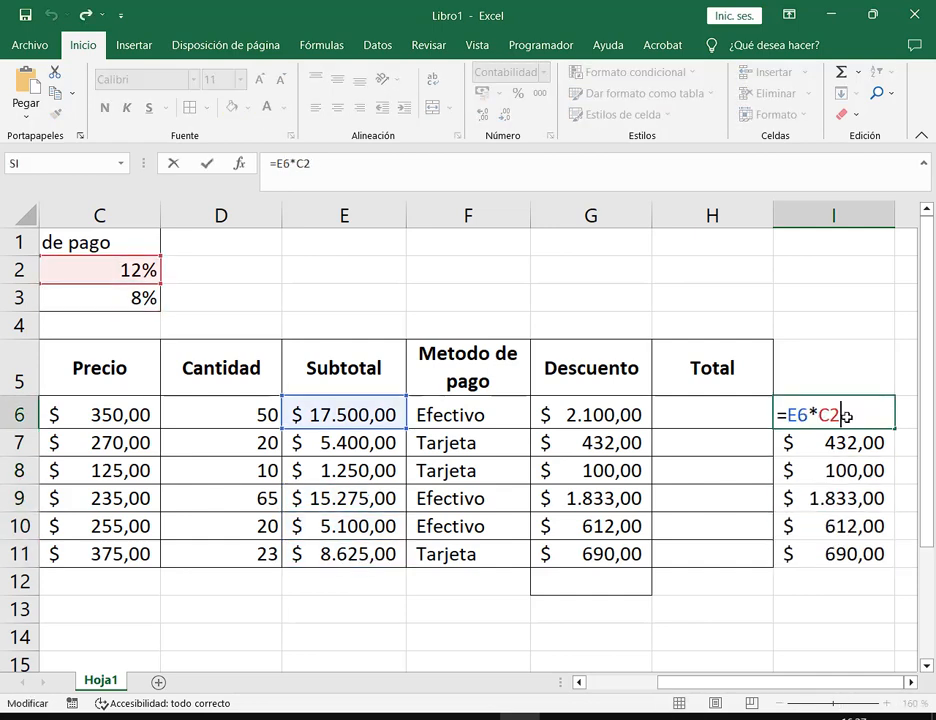
pyautogui.press('Escape')
# Delete the manual discount formulas from I6:I11.
pyautogui.moveTo(833, 412); pyautogui.dragTo(836, 556)
pyautogui.press('Delete')
# Examine the SI formula in G6, tracing its condition F6="Efectivo" to the payment method cell.
pyautogui.click(633, 414)
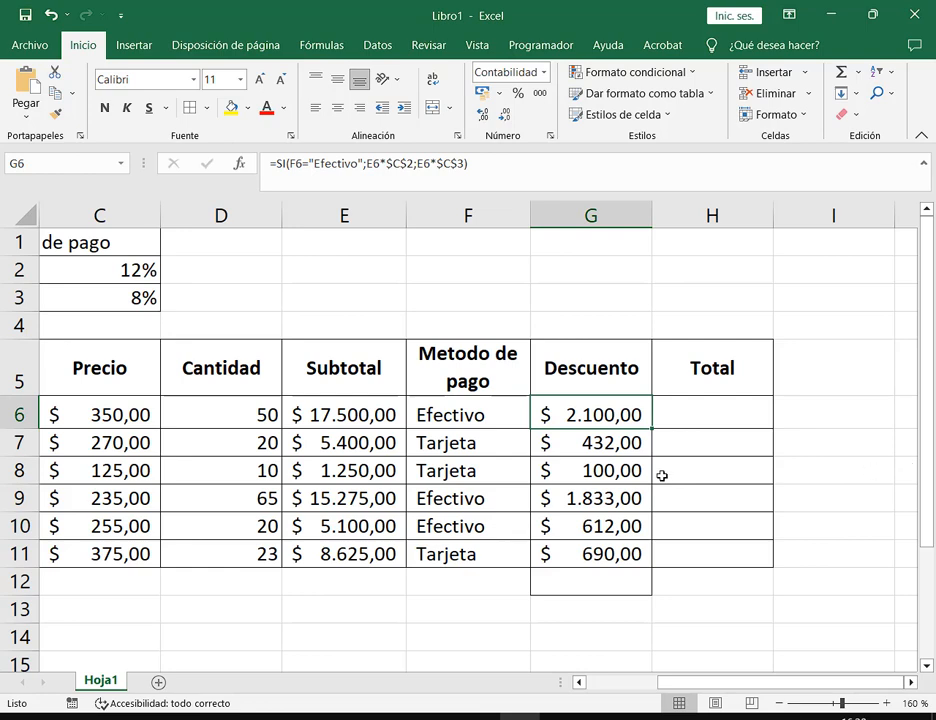
pyautogui.moveTo(410, 436); pyautogui.dragTo(486, 456)
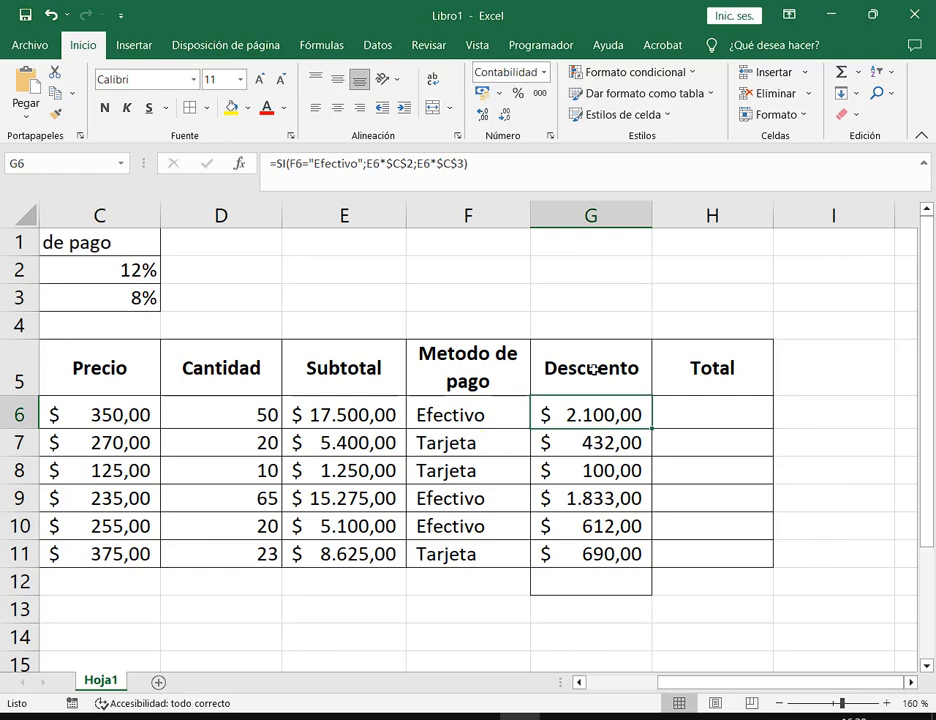
pyautogui.press('F2')
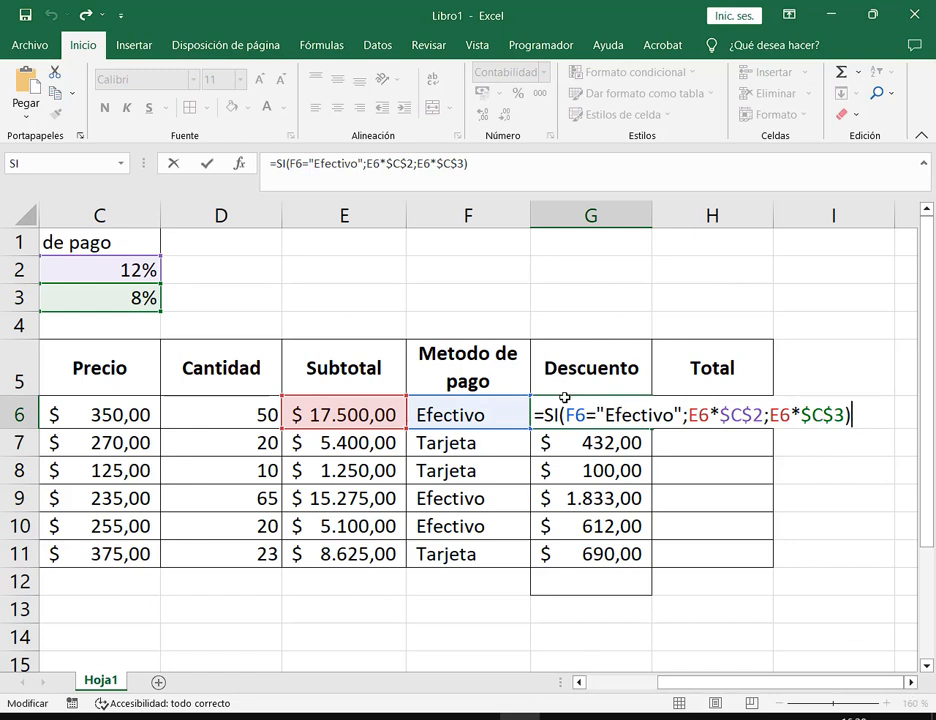
pyautogui.moveTo(561, 398); pyautogui.dragTo(680, 431)
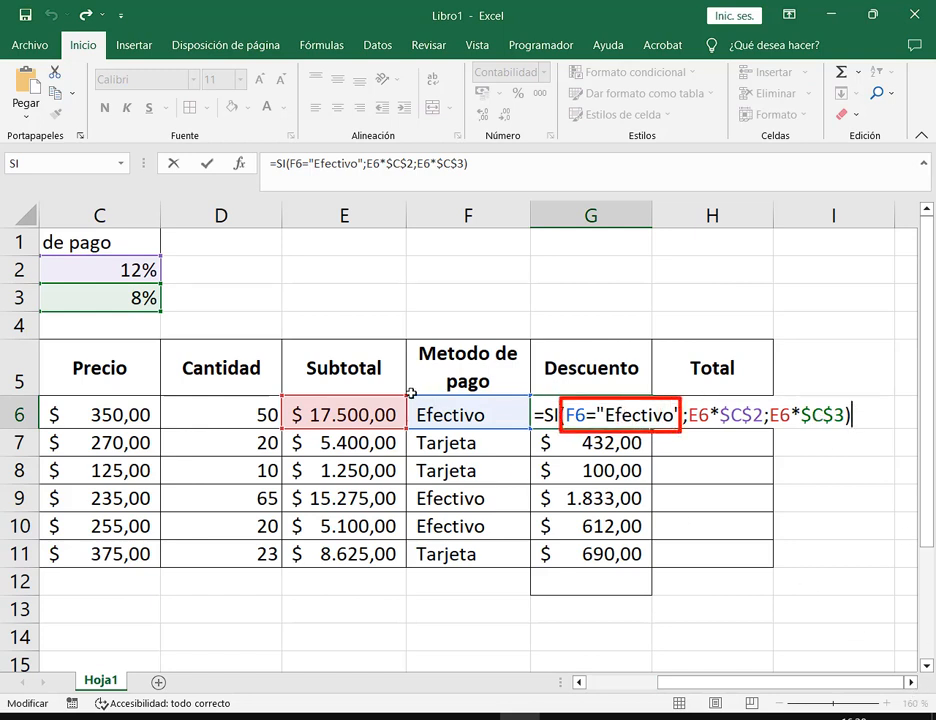
pyautogui.moveTo(491, 342); pyautogui.dragTo(481, 402)
pyautogui.hotkey('ctrl', 'z')
pyautogui.hotkey('ctrl', 'z')
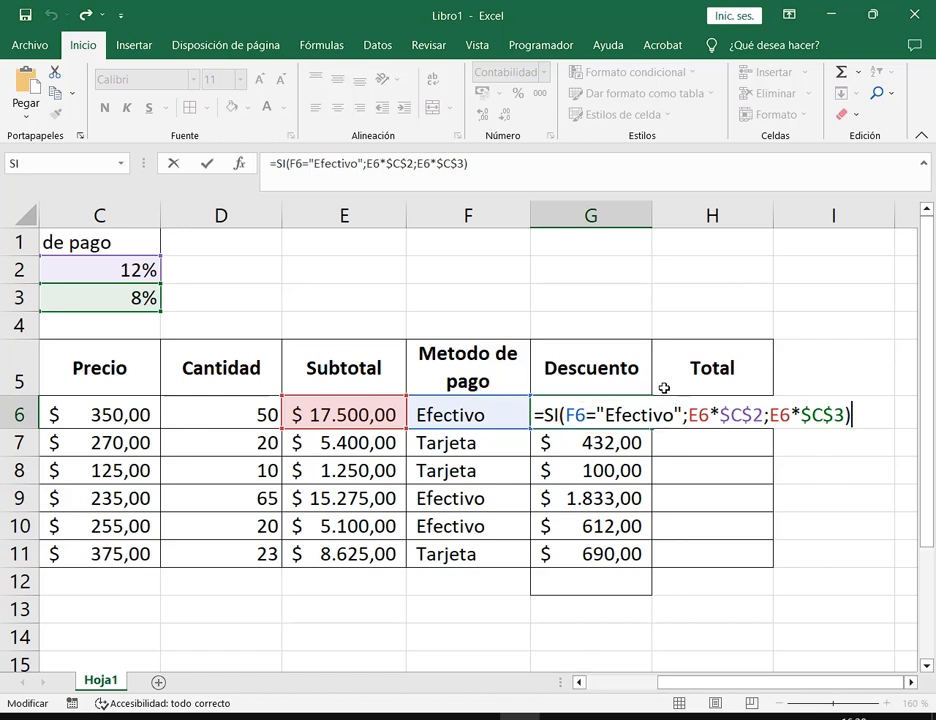
# Trace the true-case calculation E6*$C$2 in the G6 formula to the subtotal and 12% rate cells, keeping the formula as is.
pyautogui.moveTo(690, 401)
pyautogui.mouseDown()
pyautogui.moveTo(697, 432)
pyautogui.moveTo(730, 437)
pyautogui.moveTo(762, 410)
pyautogui.moveTo(736, 393)
pyautogui.moveTo(706, 394)
pyautogui.mouseUp()
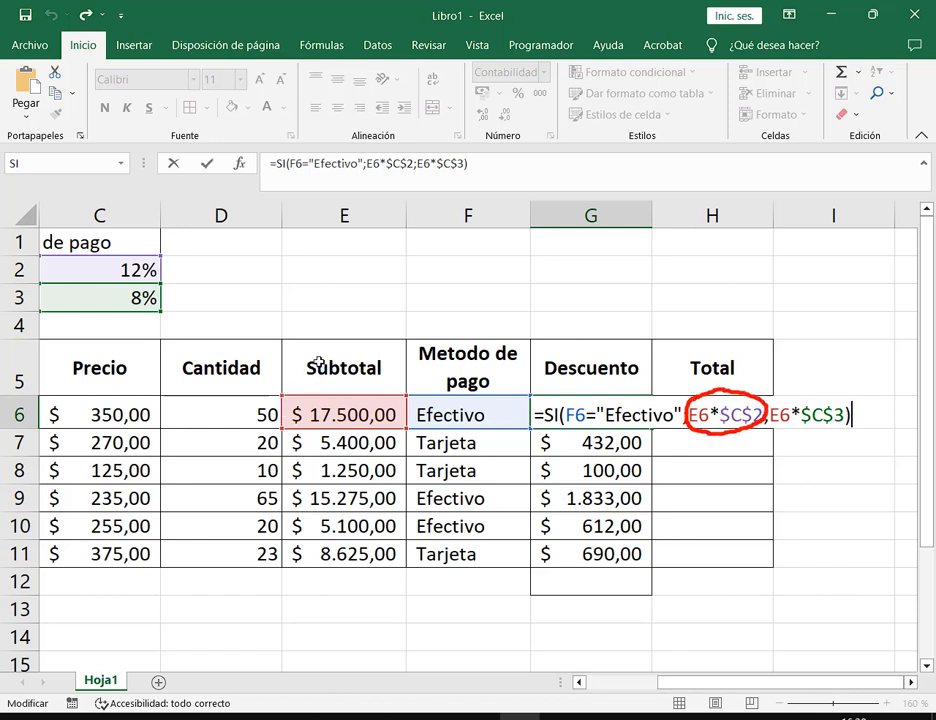
pyautogui.moveTo(288, 347); pyautogui.dragTo(306, 392)
pyautogui.moveTo(226, 253); pyautogui.dragTo(167, 266)
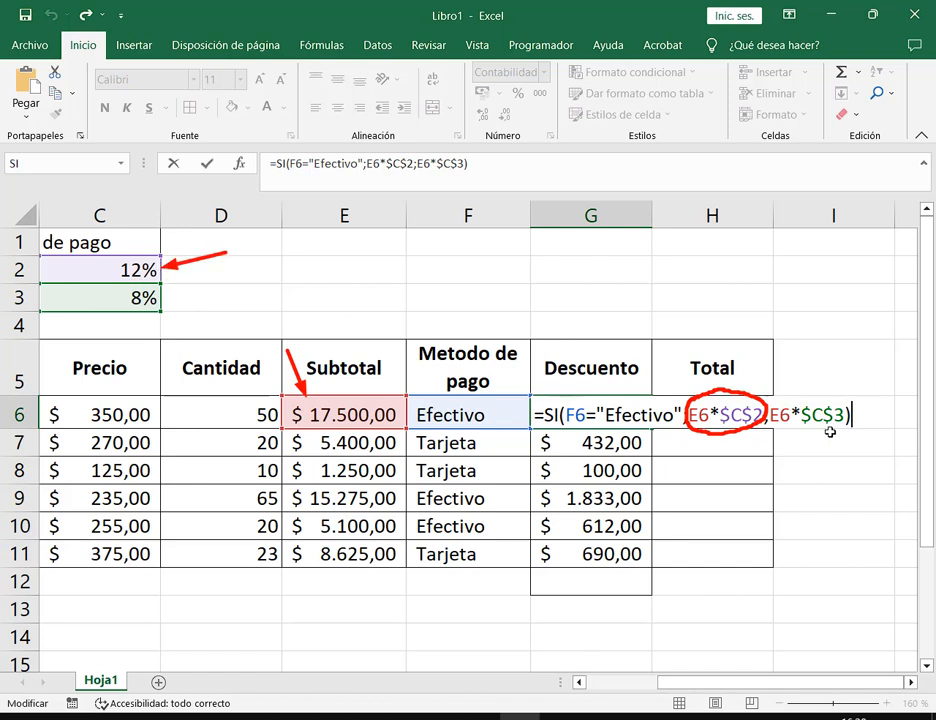
pyautogui.hotkey('ctrl', 'z')
pyautogui.hotkey('ctrl', 'z')
pyautogui.hotkey('ctrl', 'z')
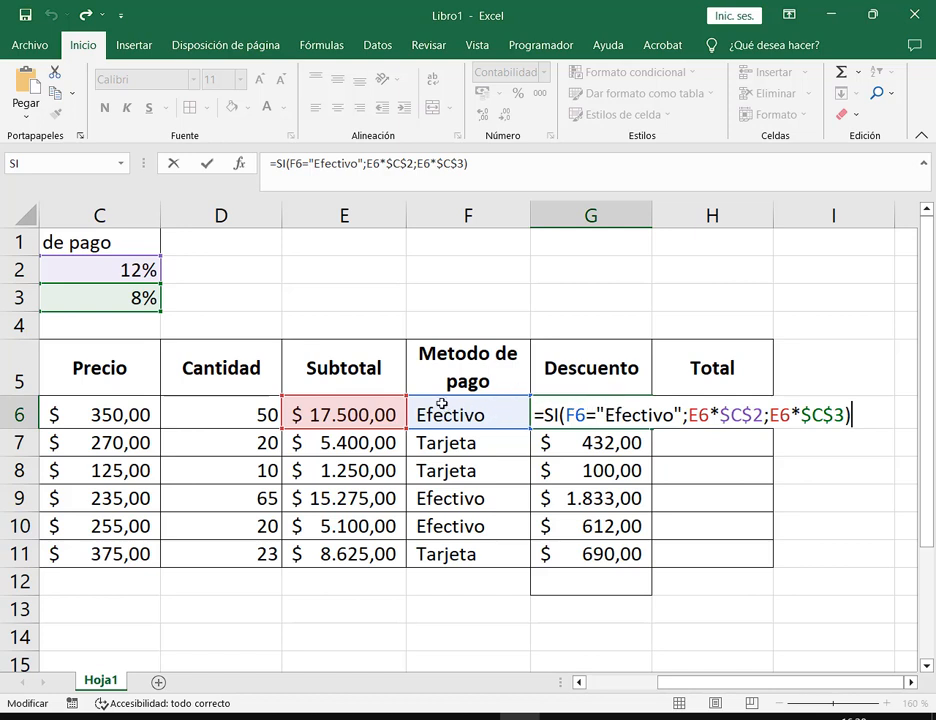
pyautogui.hotkey('ctrl', 'Return')
# Examine the SI formula in G7, focusing on its condition F7="Efectivo" for a card payment row.
pyautogui.doubleClick(627, 442)
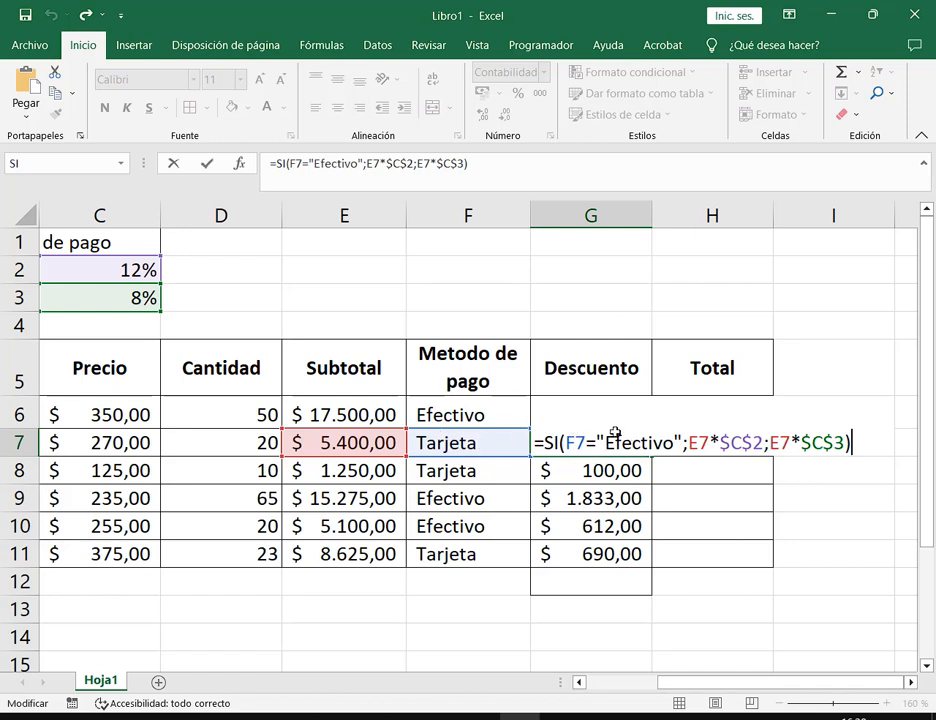
pyautogui.moveTo(576, 430)
pyautogui.mouseDown()
pyautogui.moveTo(565, 450)
pyautogui.moveTo(586, 445)
pyautogui.mouseUp()
pyautogui.moveTo(564, 450)
pyautogui.mouseDown()
pyautogui.moveTo(631, 463)
pyautogui.moveTo(679, 458)
pyautogui.moveTo(683, 447)
pyautogui.moveTo(687, 493)
pyautogui.moveTo(777, 485)
pyautogui.moveTo(804, 452)
pyautogui.moveTo(808, 472)
pyautogui.mouseUp()
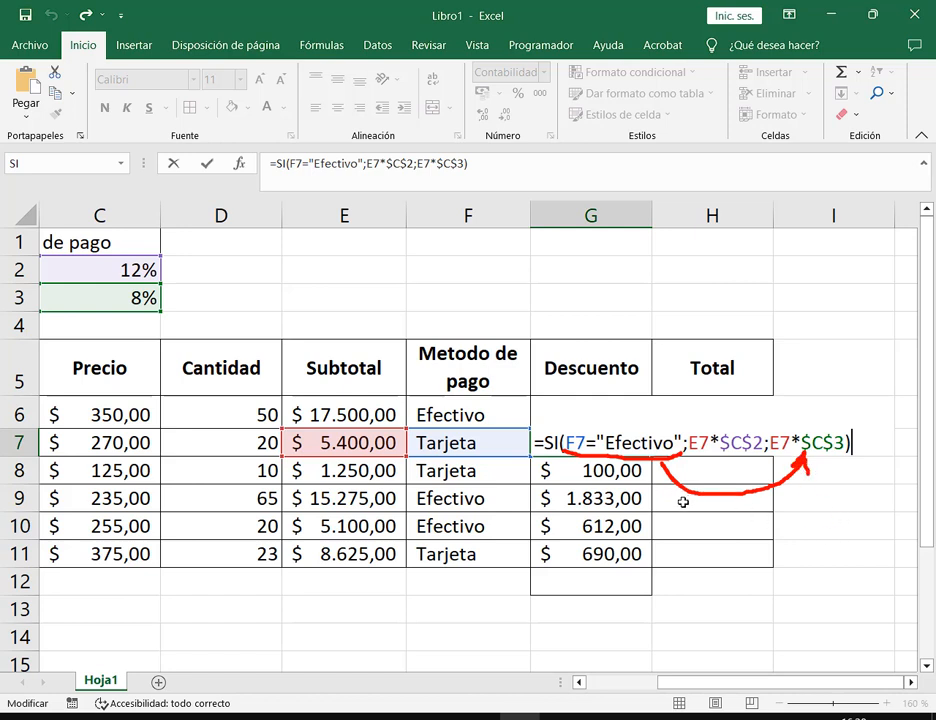
pyautogui.press('Escape')
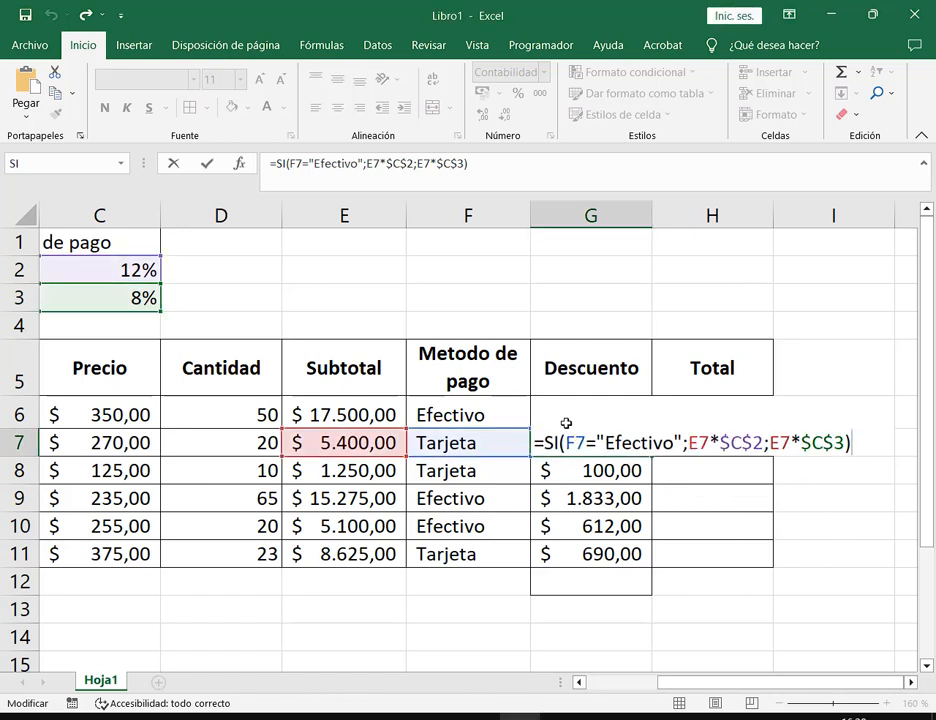
pyautogui.moveTo(564, 423)
pyautogui.mouseDown()
pyautogui.moveTo(645, 443)
pyautogui.moveTo(638, 462)
pyautogui.moveTo(684, 456)
pyautogui.mouseUp()
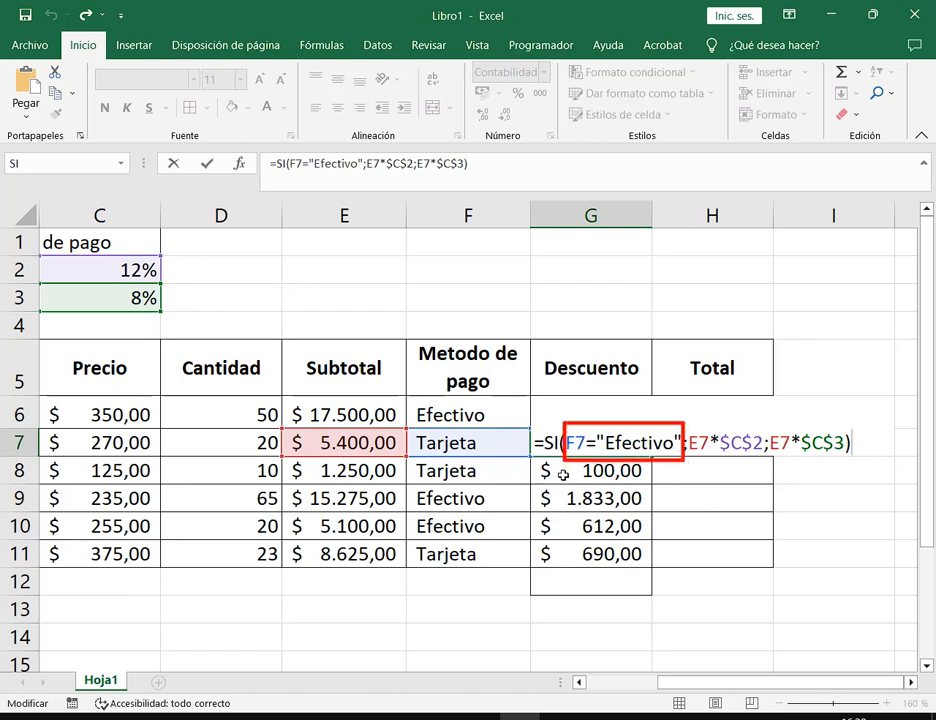
pyautogui.moveTo(566, 508); pyautogui.dragTo(571, 462)
pyautogui.moveTo(639, 518); pyautogui.dragTo(640, 460)
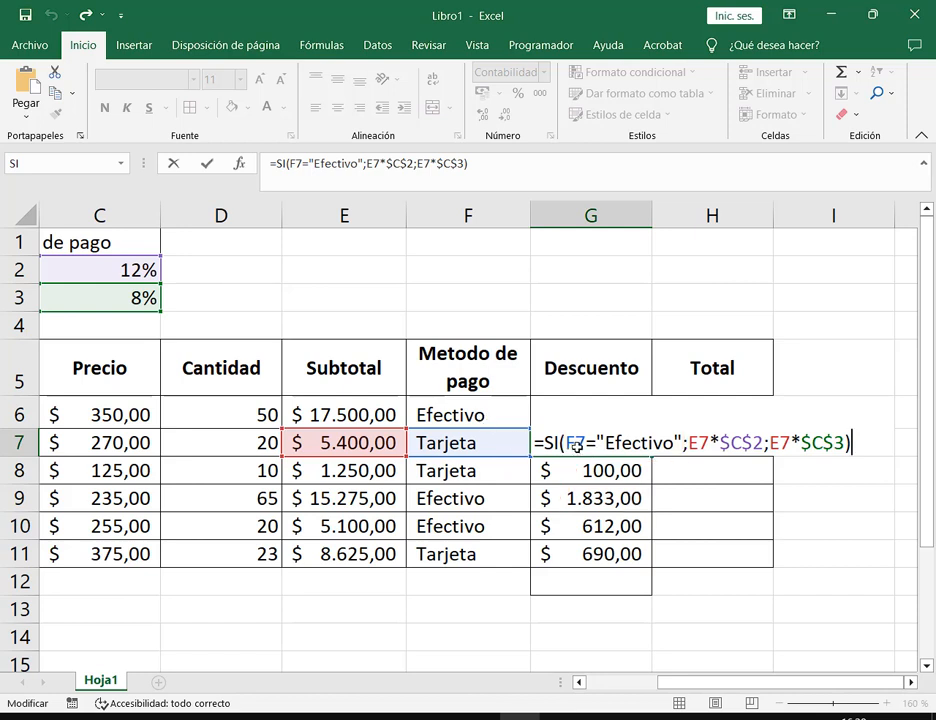
# Trace the false-case calculation E7*$C$3 in the G7 formula to the 8% rate cell, keeping the formula as is.
pyautogui.moveTo(562, 428)
pyautogui.mouseDown()
pyautogui.moveTo(681, 485)
pyautogui.moveTo(681, 462)
pyautogui.mouseUp()
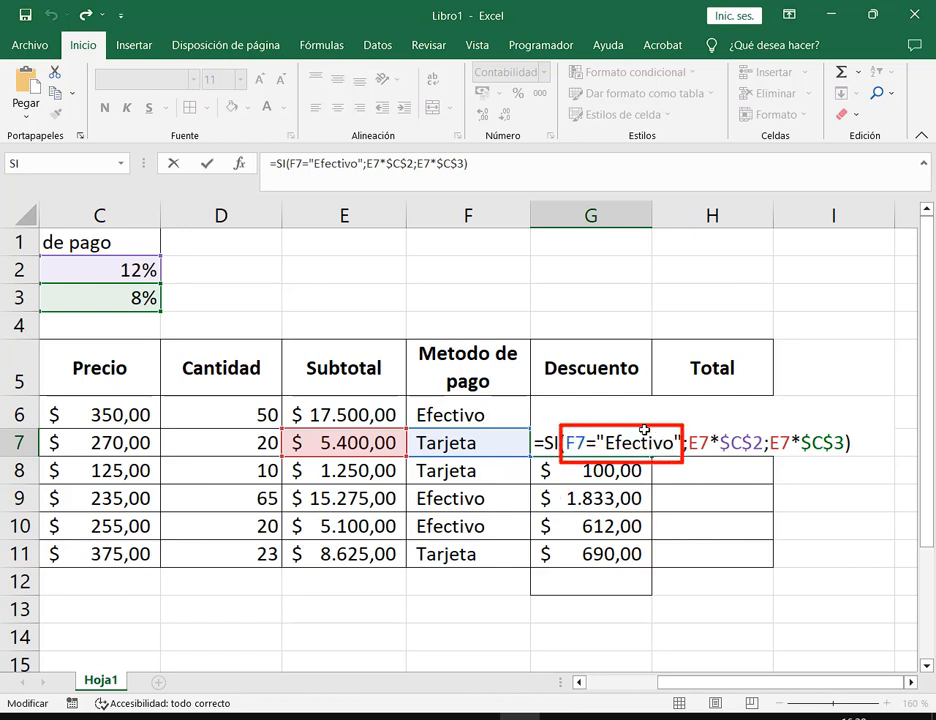
pyautogui.moveTo(646, 421)
pyautogui.mouseDown()
pyautogui.moveTo(700, 361)
pyautogui.moveTo(806, 410)
pyautogui.moveTo(798, 420)
pyautogui.mouseUp()
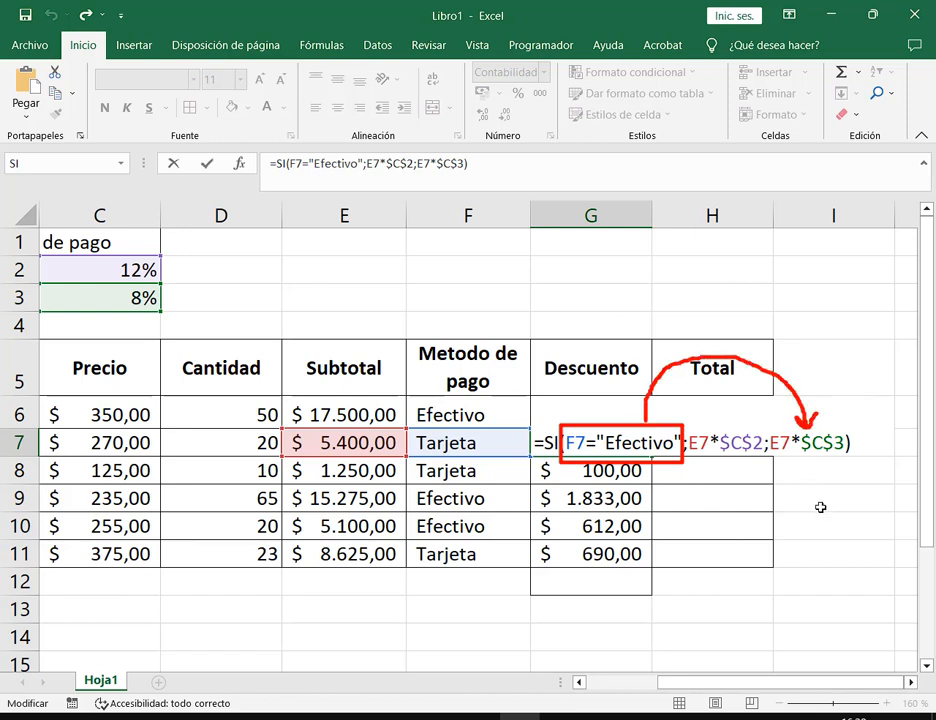
pyautogui.moveTo(779, 424)
pyautogui.mouseDown()
pyautogui.moveTo(775, 440)
pyautogui.moveTo(866, 458)
pyautogui.moveTo(818, 426)
pyautogui.moveTo(786, 430)
pyautogui.moveTo(770, 452)
pyautogui.moveTo(842, 463)
pyautogui.moveTo(832, 427)
pyautogui.mouseUp()
pyautogui.hotkey('ctrl', 'z')
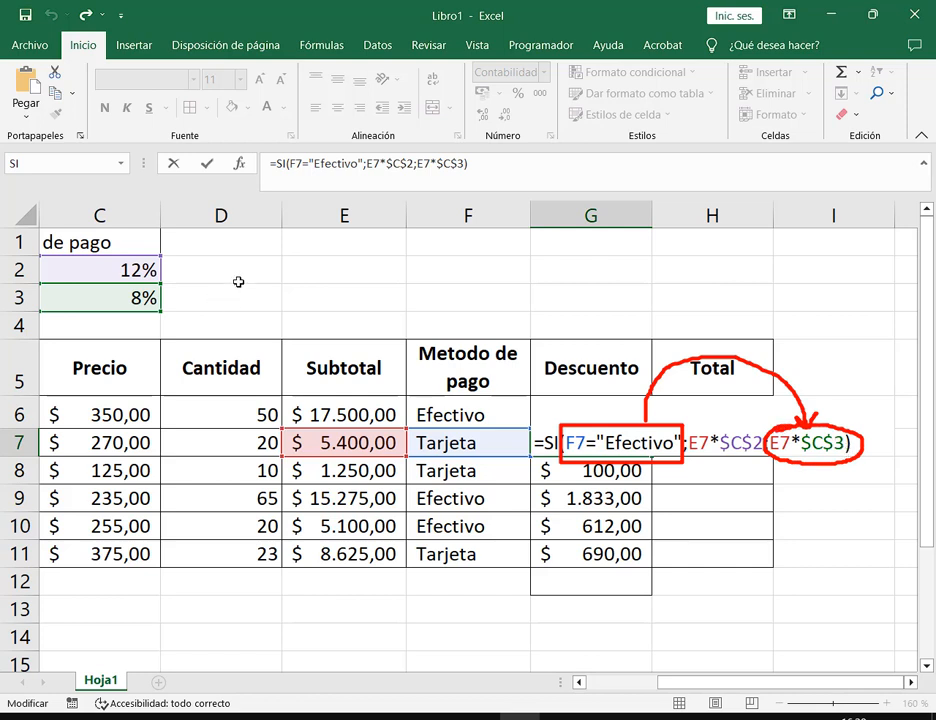
pyautogui.moveTo(238, 281)
pyautogui.mouseDown()
pyautogui.moveTo(171, 295)
pyautogui.moveTo(200, 307)
pyautogui.mouseUp()
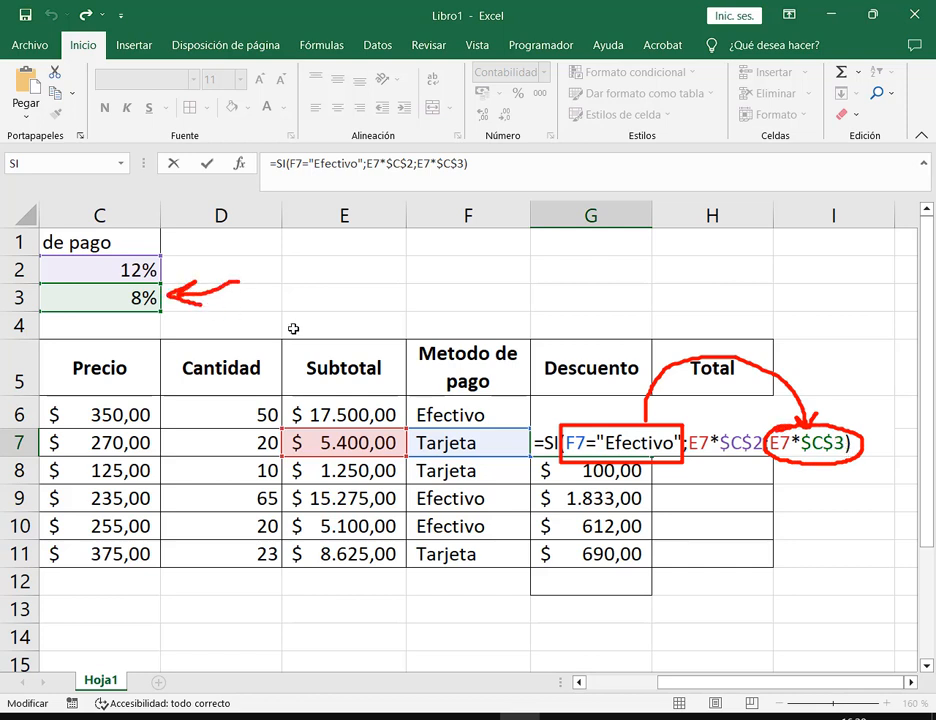
pyautogui.press('Escape')
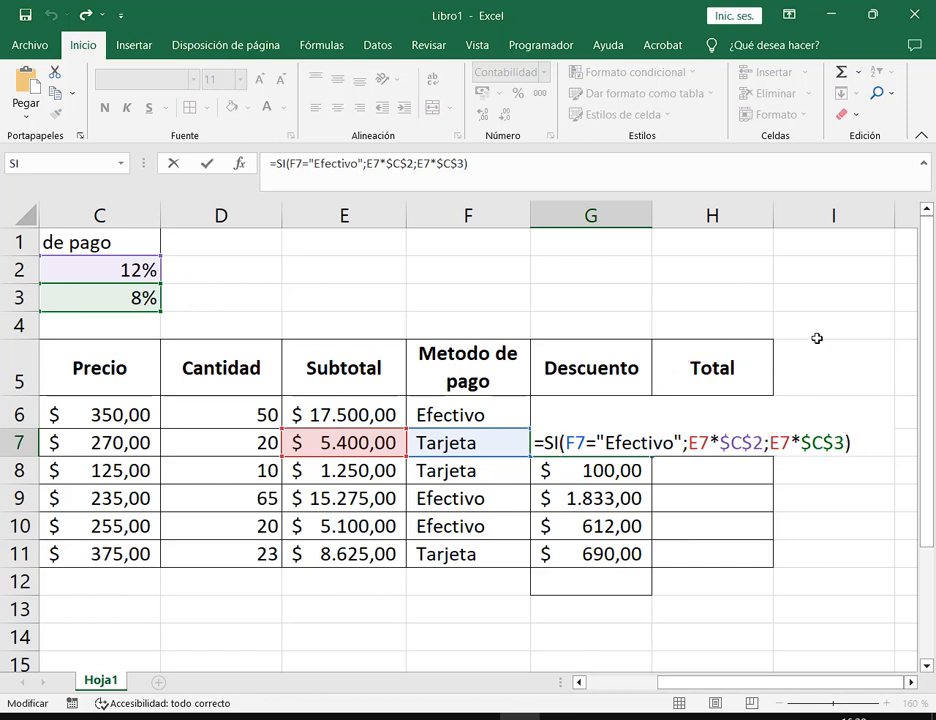
pyautogui.press('Return')
# Recheck the cell references of the discount formulas in G6 and G7 without editing them.
pyautogui.click(604, 409)
pyautogui.press('F2')
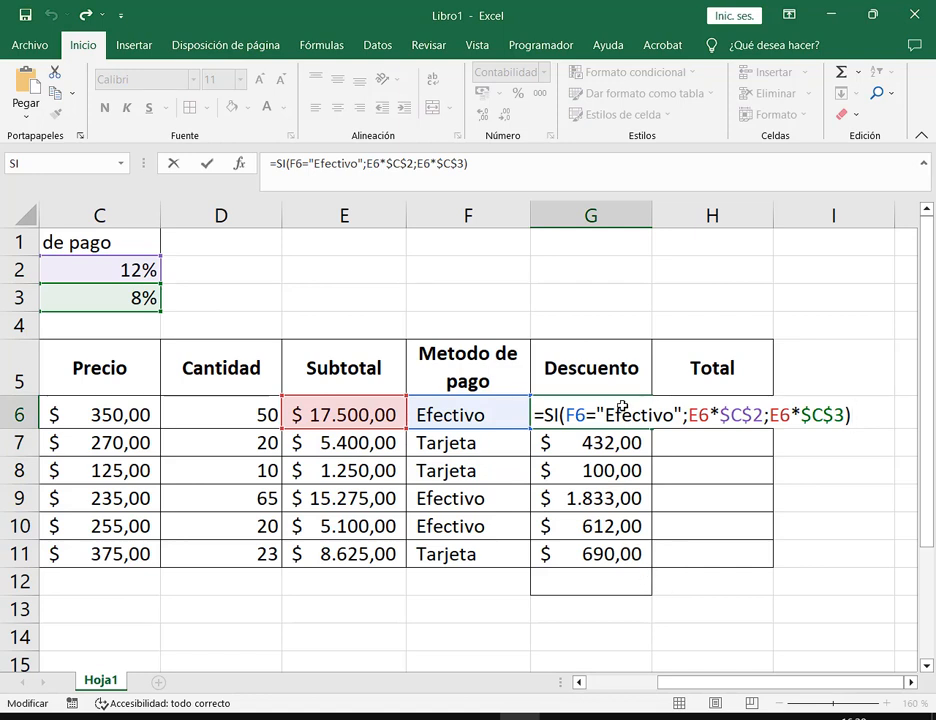
pyautogui.hotkey('ctrl', 'Return')
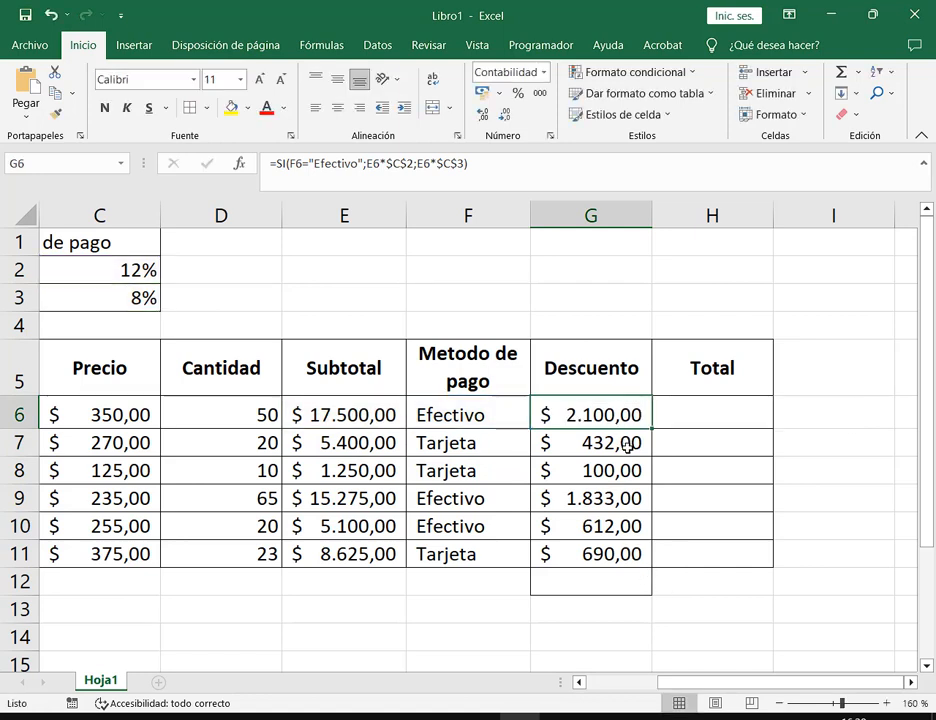
pyautogui.click(627, 445)
pyautogui.doubleClick(630, 440)
pyautogui.press('Escape')
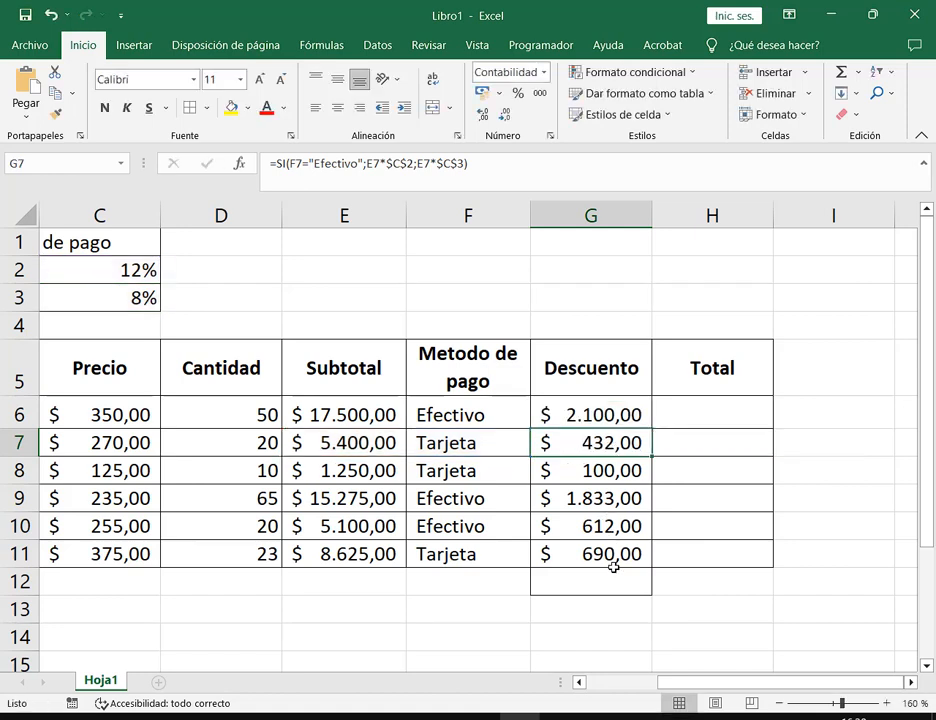
# Clear cell G12 below the Descuento column, including its leftover border.
pyautogui.click(605, 581)
pyautogui.click(850, 114)
pyautogui.click(862, 140)
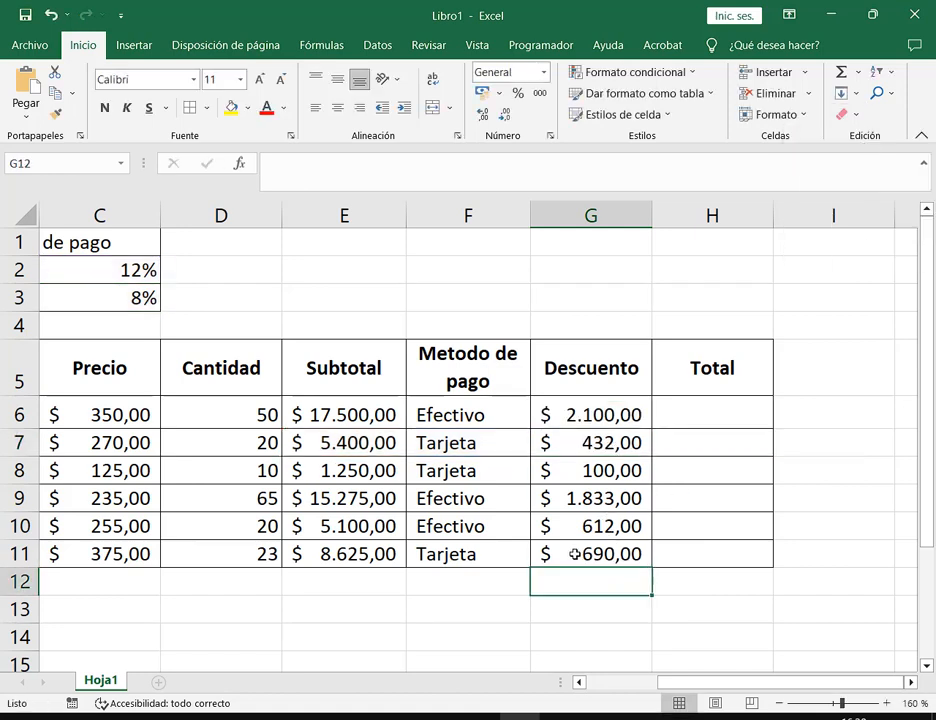
# Delete the discounts in G7:G11 and fill the SI formula from G6 down through G11.
pyautogui.click(607, 414)
pyautogui.moveTo(606, 440); pyautogui.dragTo(623, 552)
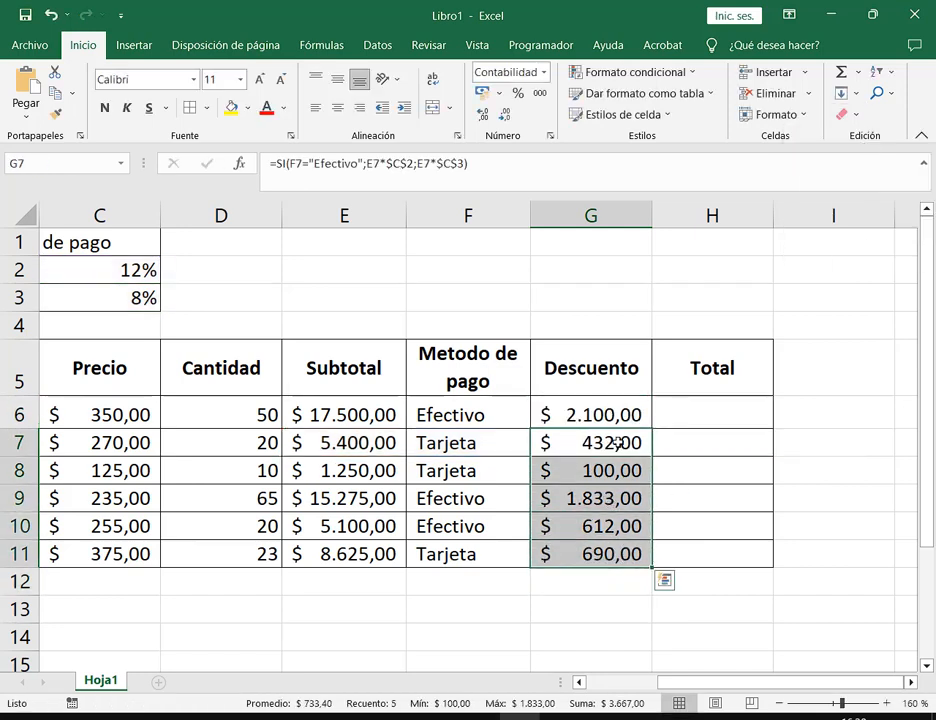
pyautogui.press('Delete')
pyautogui.click(617, 410)
pyautogui.press('F2')
pyautogui.press('Escape')
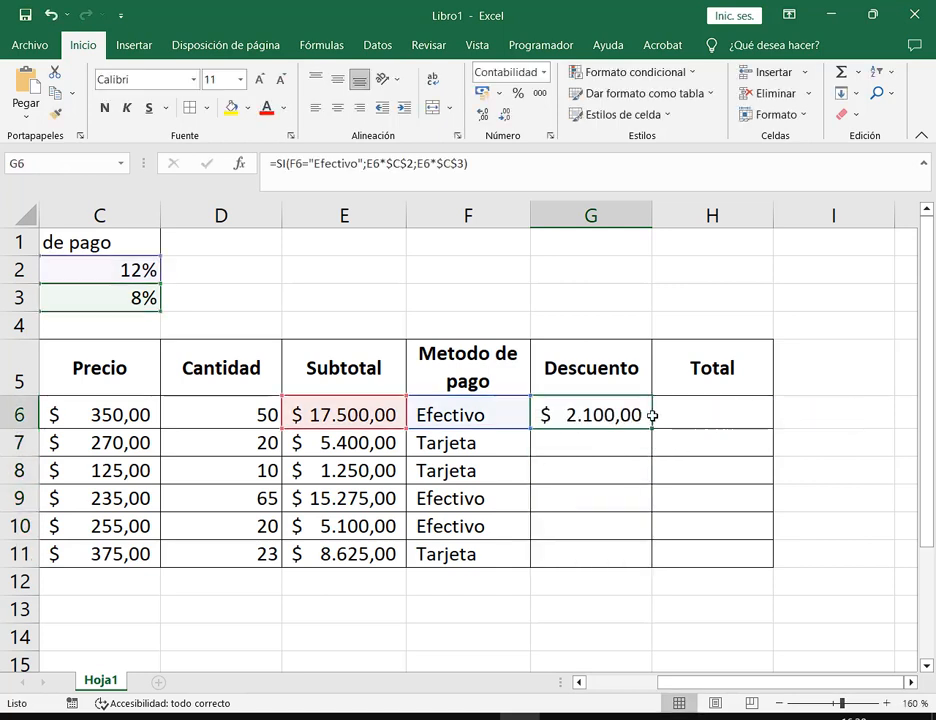
pyautogui.moveTo(652, 427); pyautogui.dragTo(636, 558)
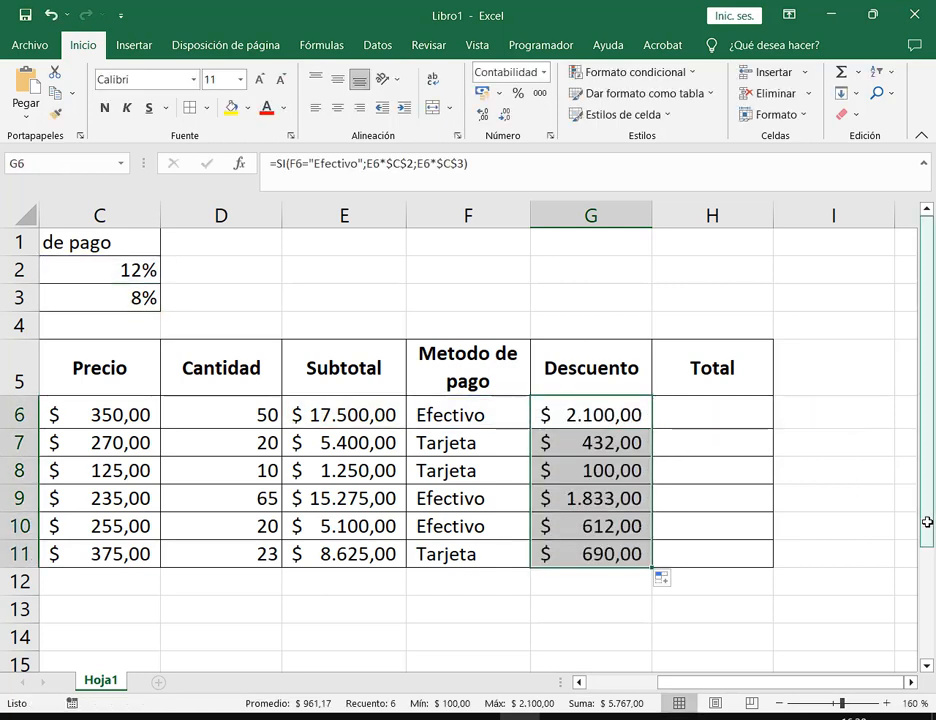
# Check the filled discount formula in G7 and the payment methods in F8 and F10.
pyautogui.click(560, 437)
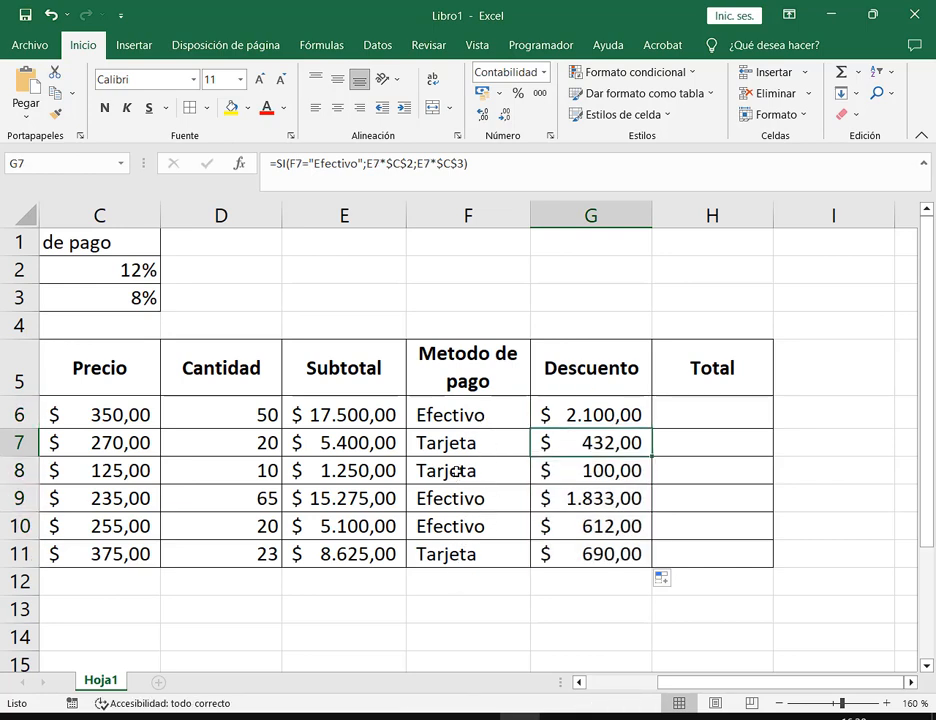
pyautogui.click(457, 471)
pyautogui.click(463, 531)
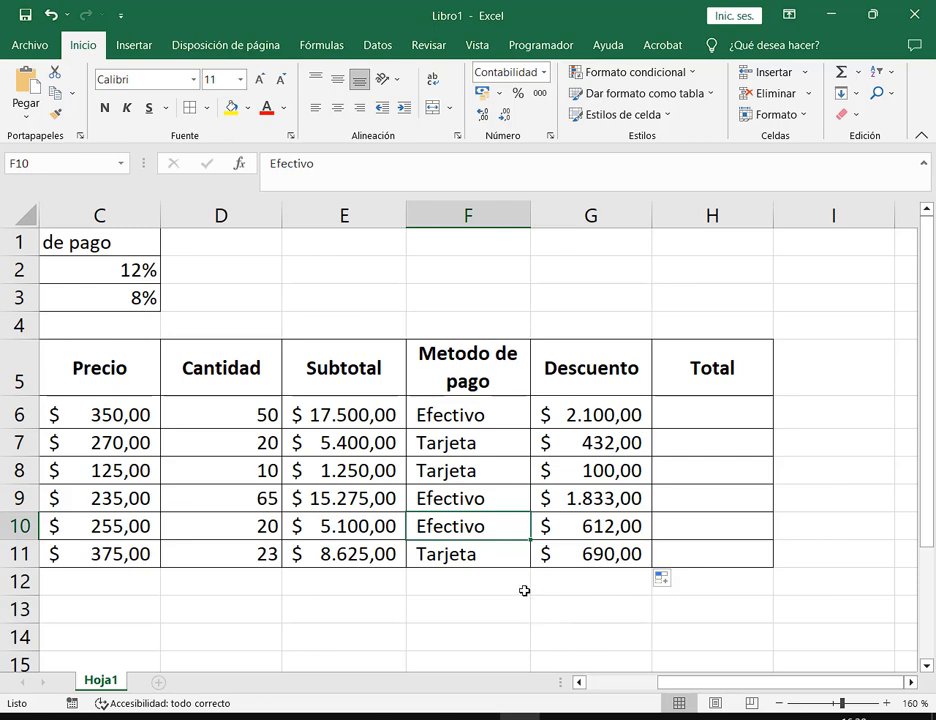
# Change the payment method in F10 to Tarjeta and check the recalculated discount in G10.
pyautogui.write('tar')
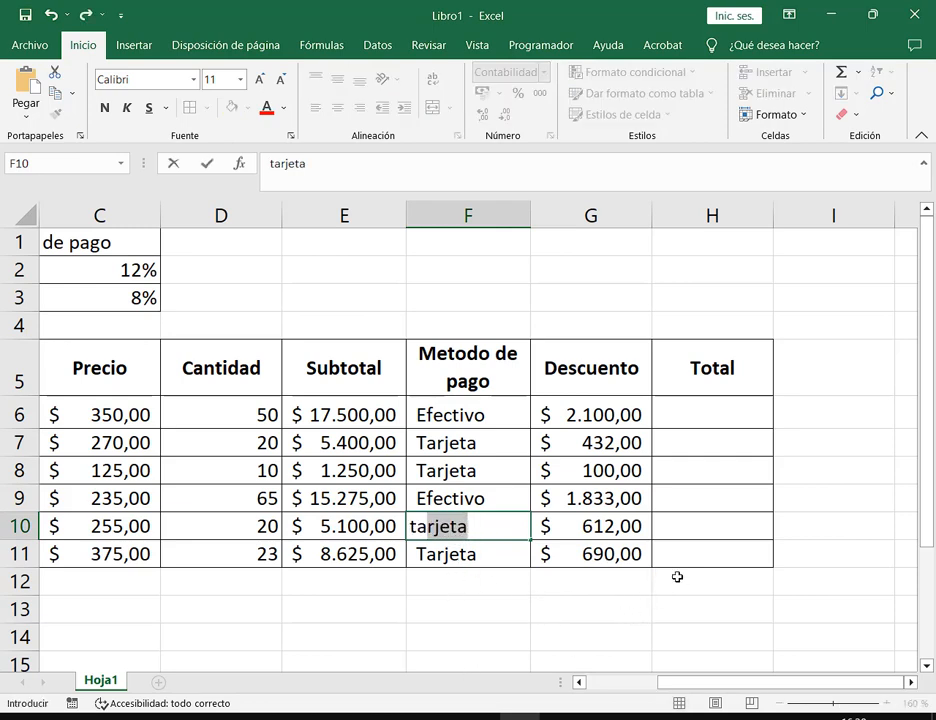
pyautogui.press('Return')
pyautogui.click(615, 535)
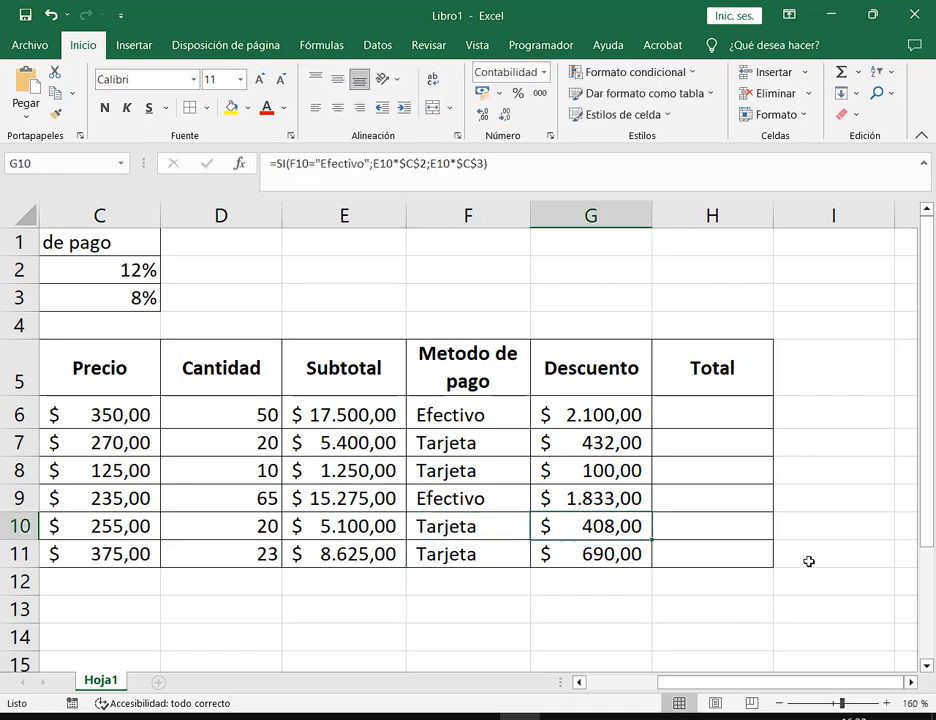
# Cross-check the row 10 discount with a temporary formula =E10*C3 in I10, and delete it.
pyautogui.click(817, 519)
pyautogui.write('=')
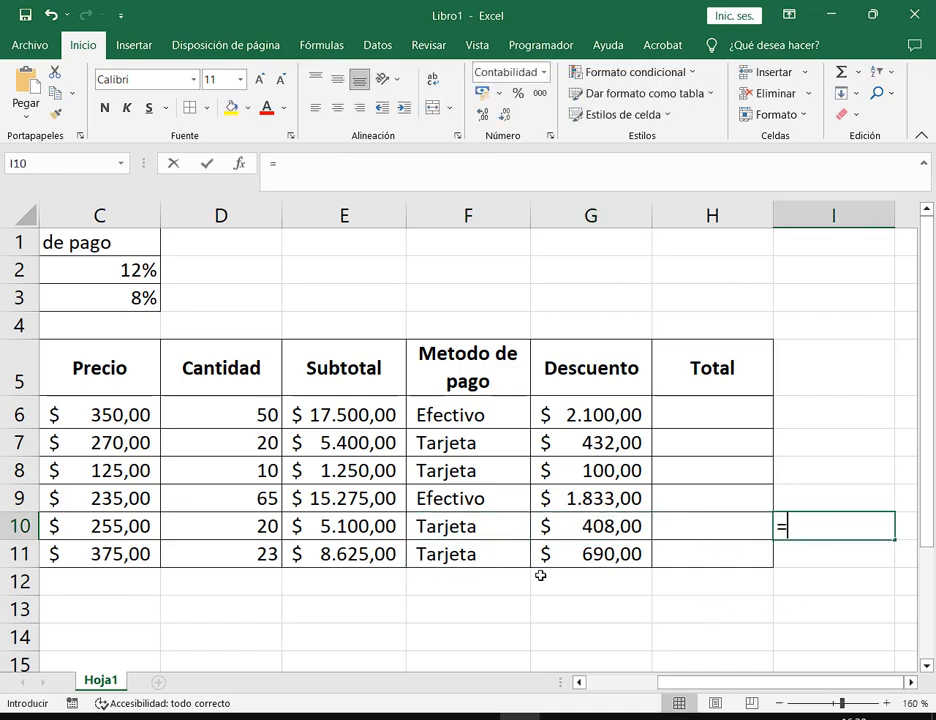
pyautogui.click(390, 531)
pyautogui.write('*')
pyautogui.click(120, 291)
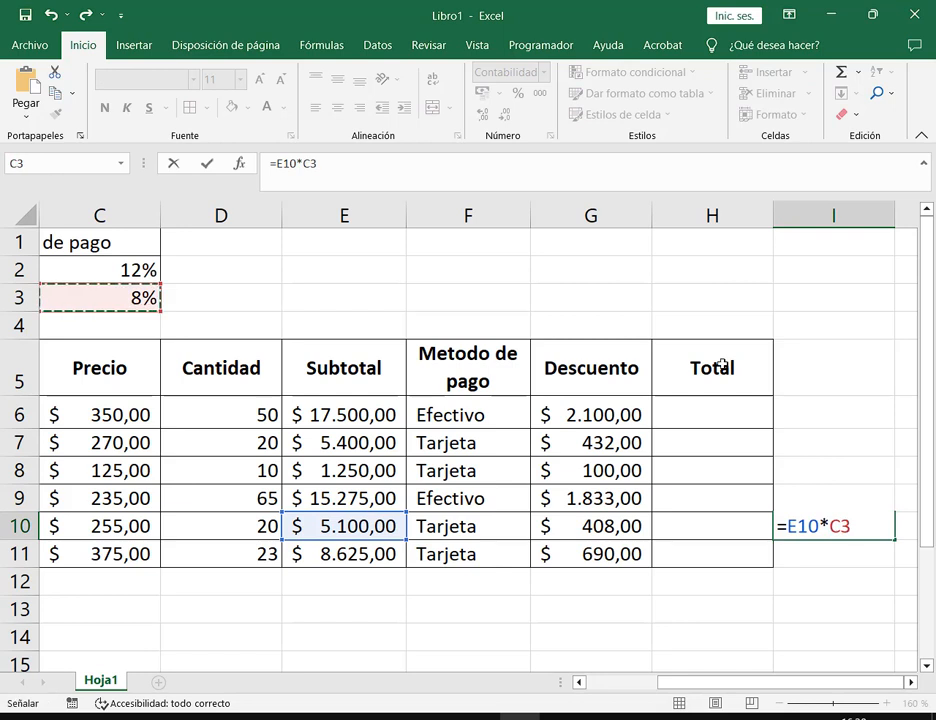
pyautogui.press('Return')
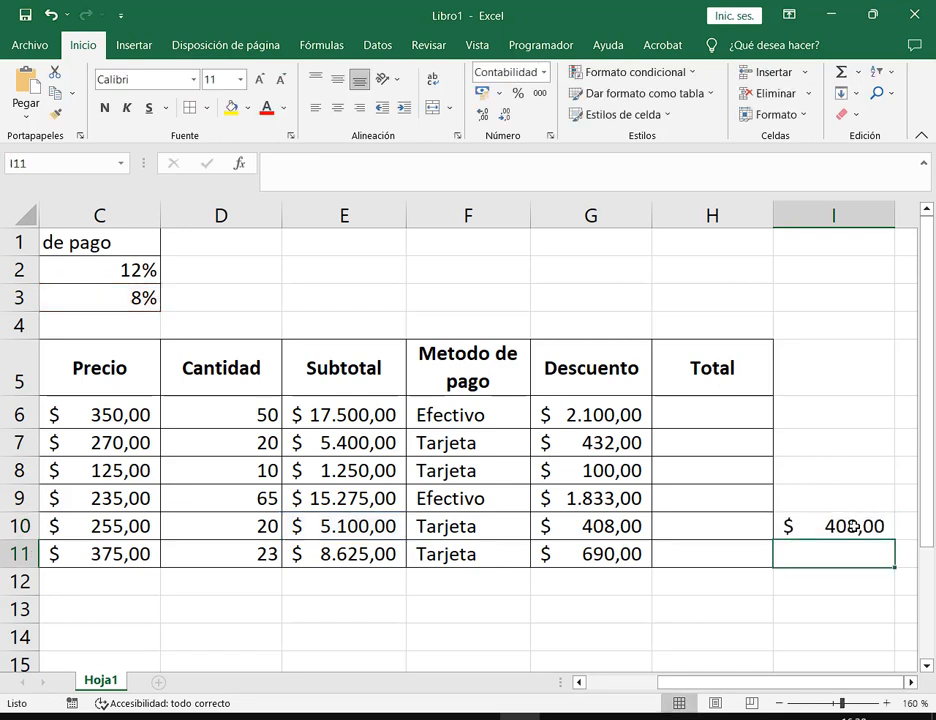
pyautogui.click(853, 526)
pyautogui.press('Delete')
# Examine the logical test and value-if-true argument of the SI formula in G10 without editing it.
pyautogui.click(630, 417)
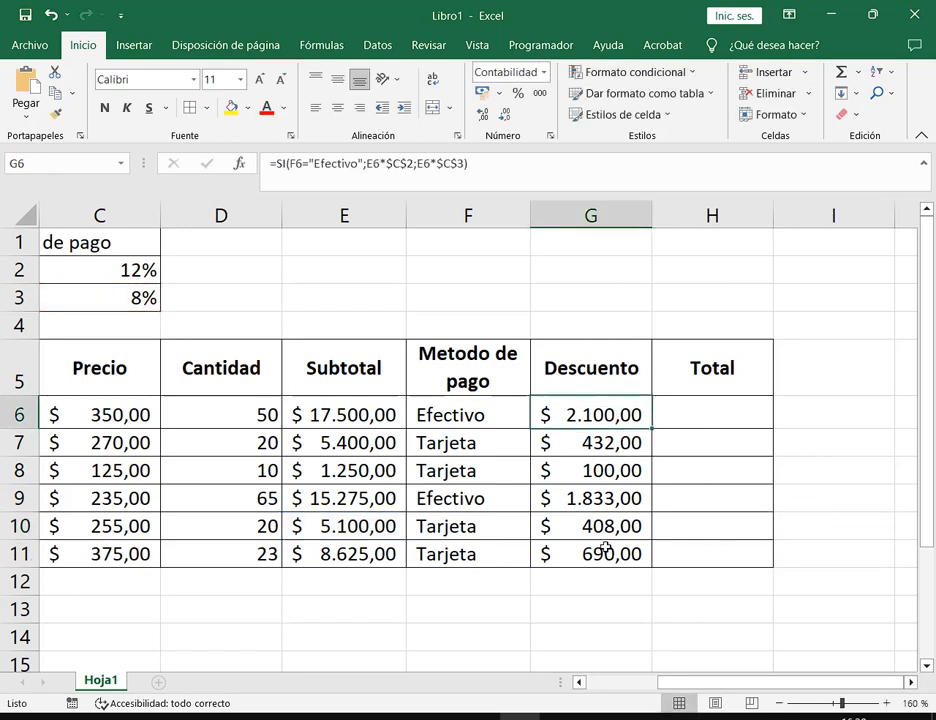
pyautogui.click(607, 528)
pyautogui.press('F2')
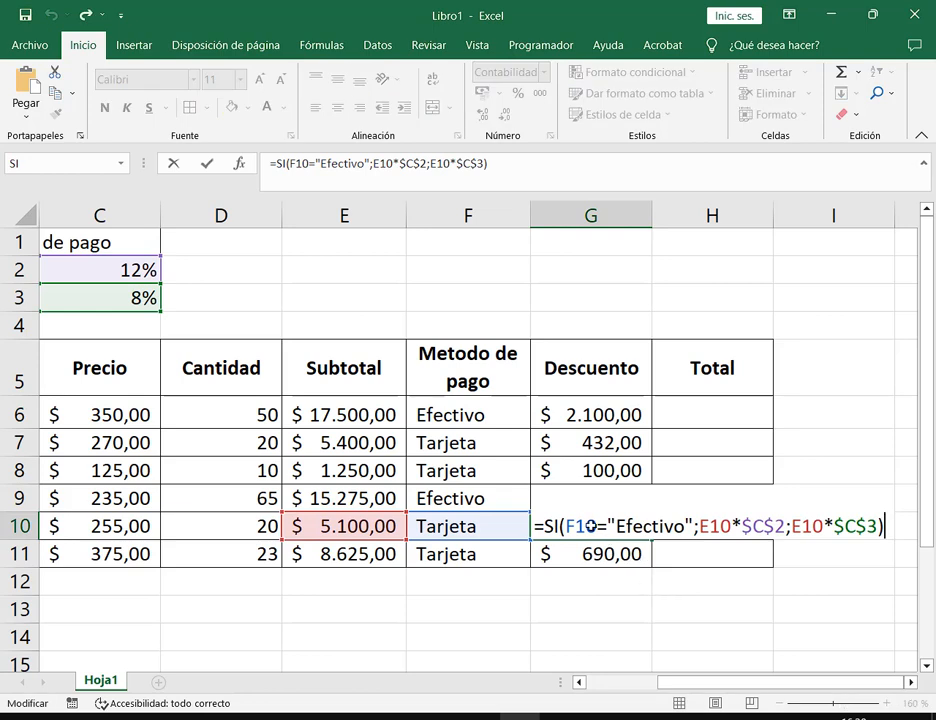
pyautogui.moveTo(565, 510); pyautogui.dragTo(694, 541)
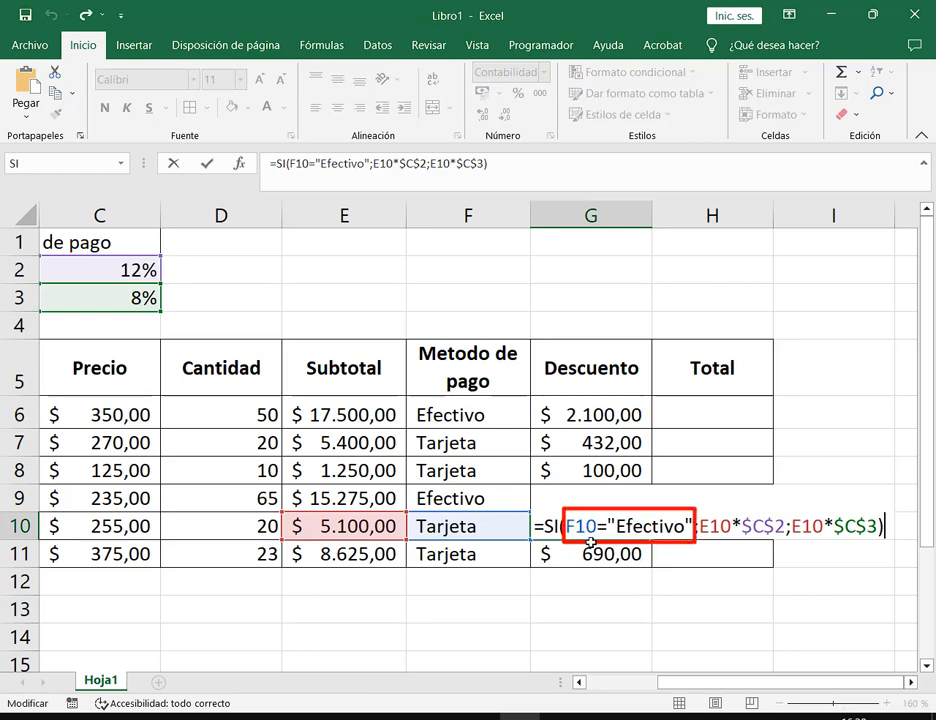
pyautogui.press('Escape')
pyautogui.press('F2')
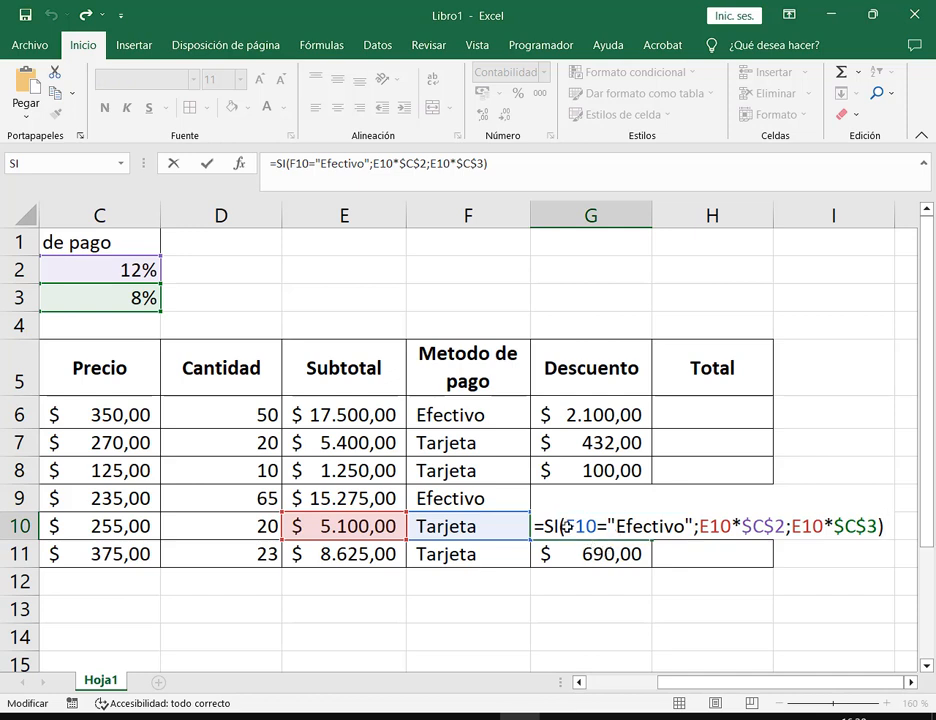
pyautogui.moveTo(563, 527); pyautogui.dragTo(786, 527)
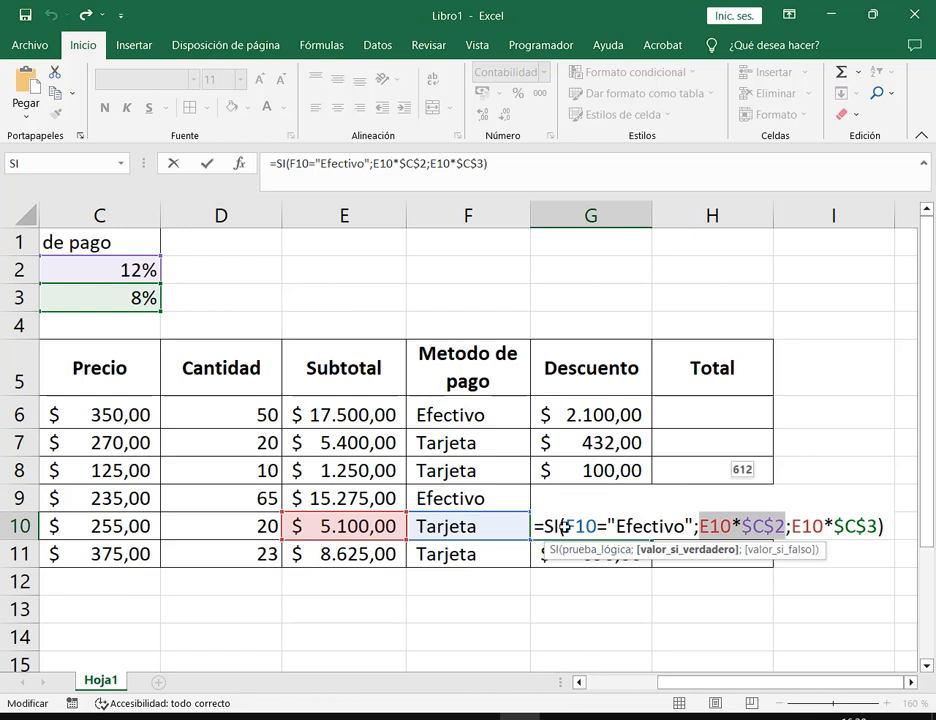
pyautogui.moveTo(563, 527); pyautogui.dragTo(694, 527)
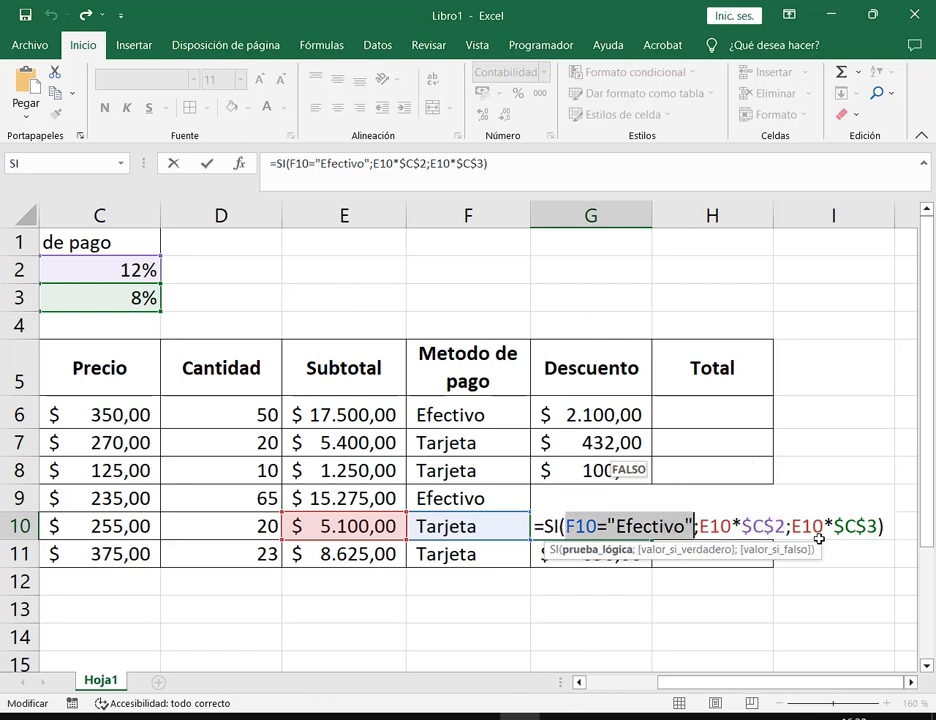
pyautogui.press('Escape')
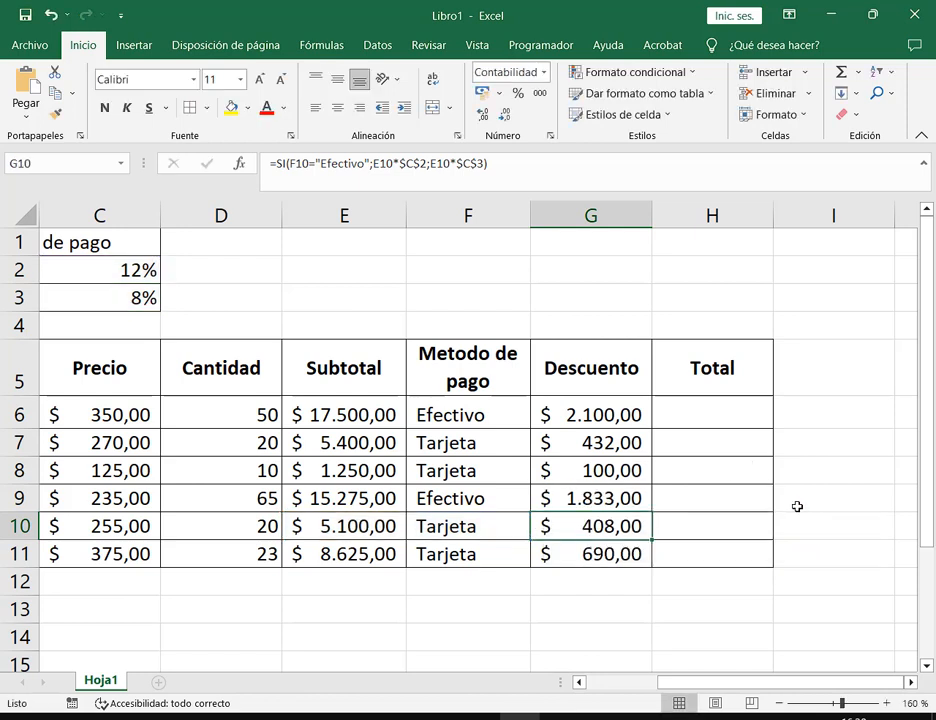
pyautogui.click(609, 420)
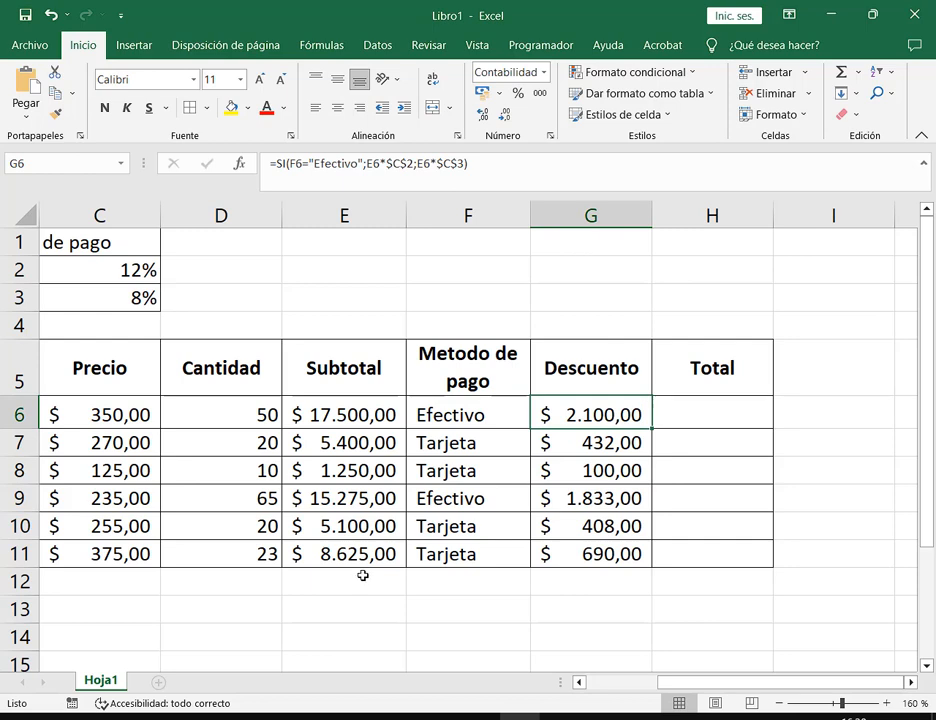
# Calculate the Total in H6 as =E6-G6 and fill the formula down through H11.
pyautogui.click(698, 420)
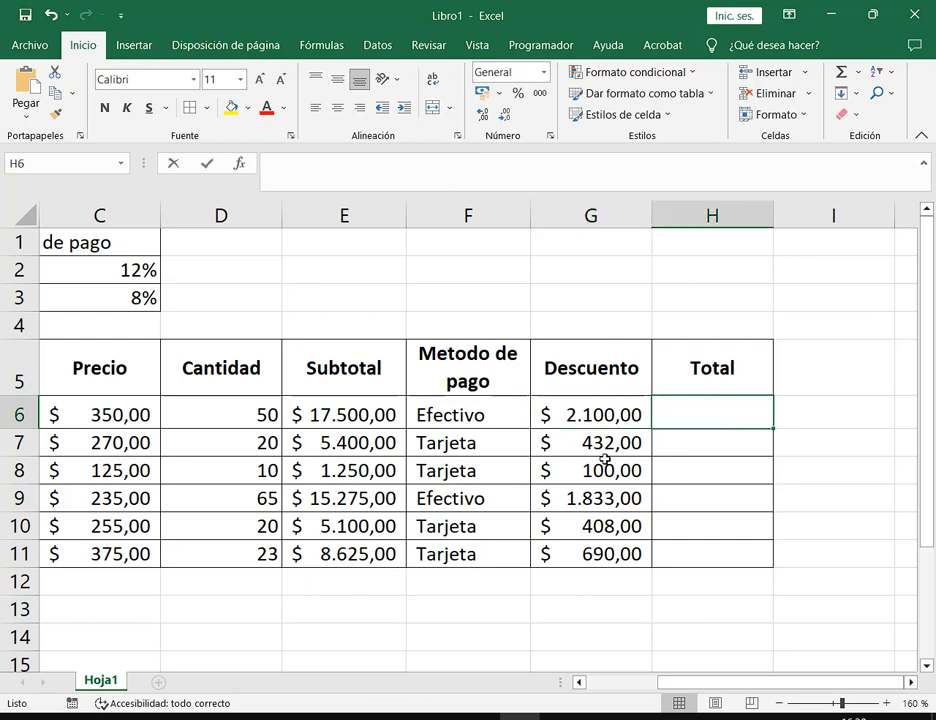
pyautogui.write('=')
pyautogui.click(365, 414)
pyautogui.write('-')
pyautogui.click(580, 414)
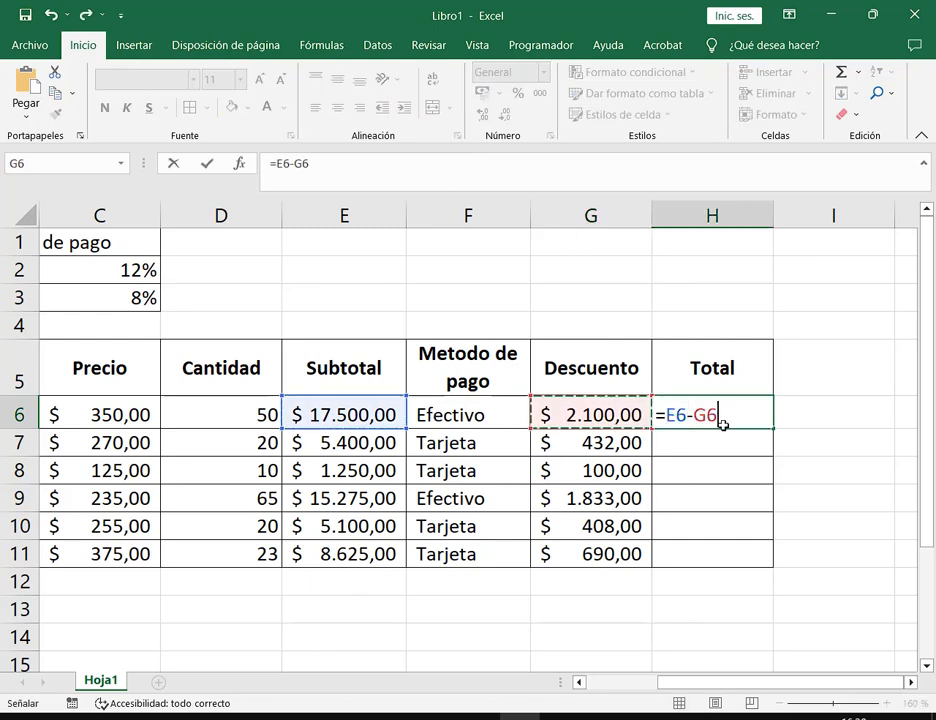
pyautogui.hotkey('ctrl', 'Return')
pyautogui.doubleClick(779, 426)
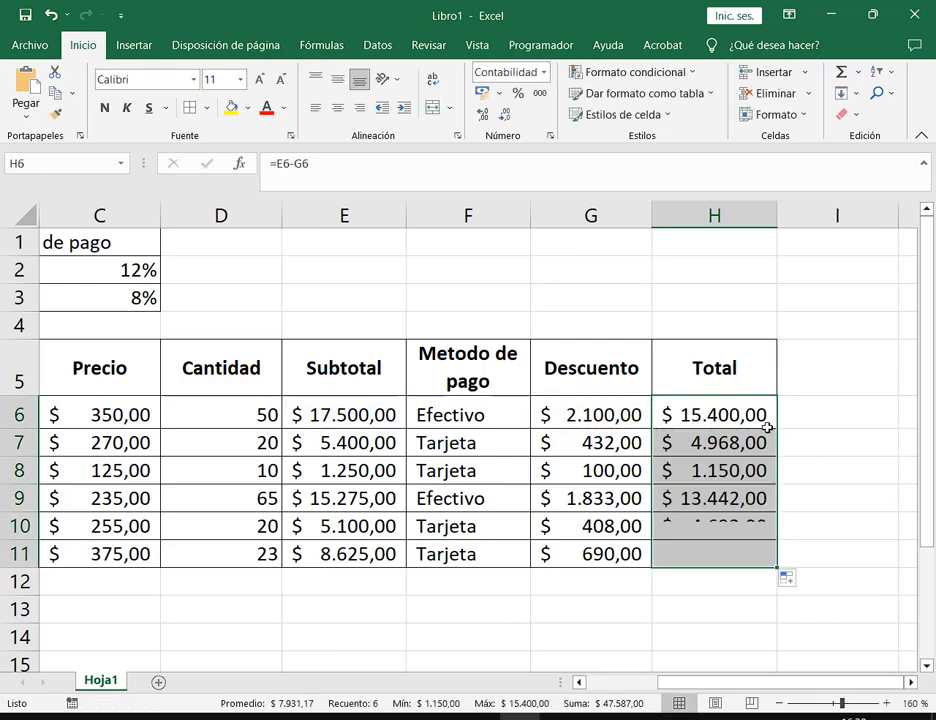
# Select the discount in G6 and switch to the Google Meet call to read its chat messages.
pyautogui.click(556, 412)
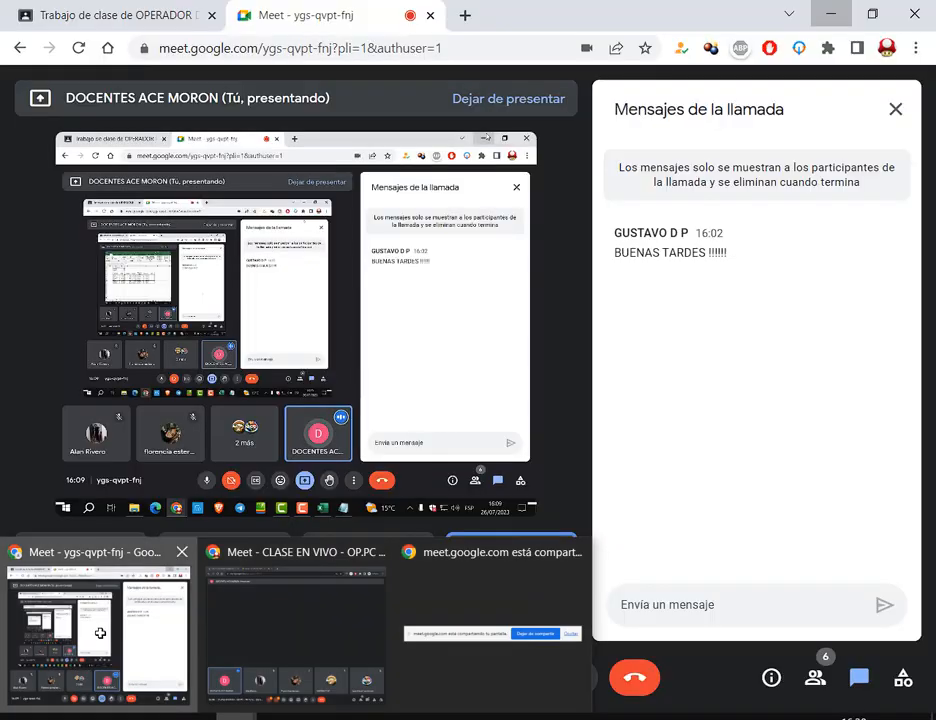
pyautogui.click(150, 660)
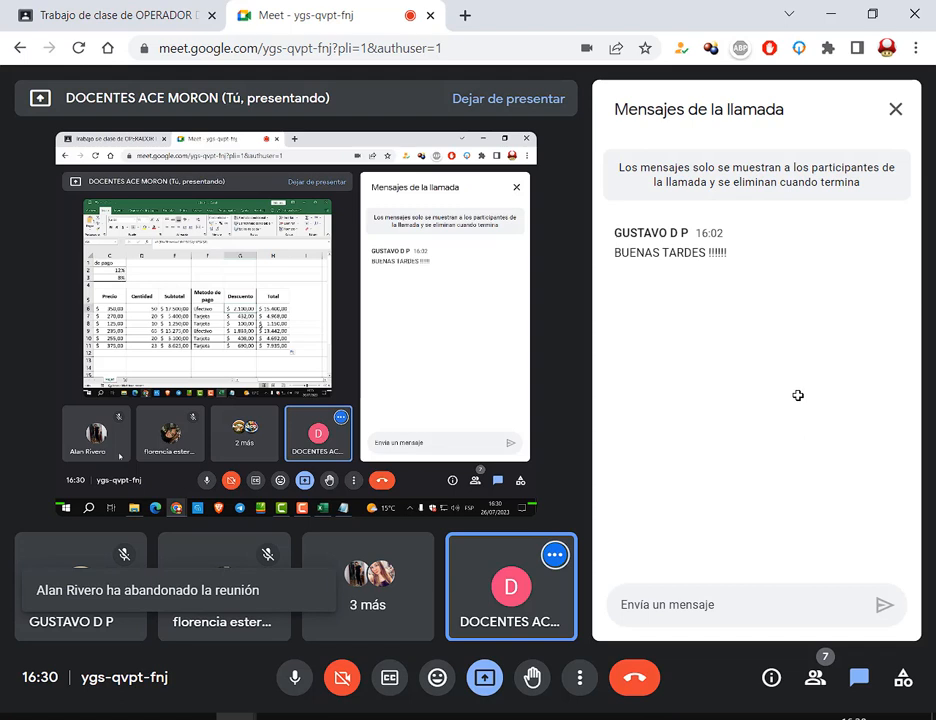
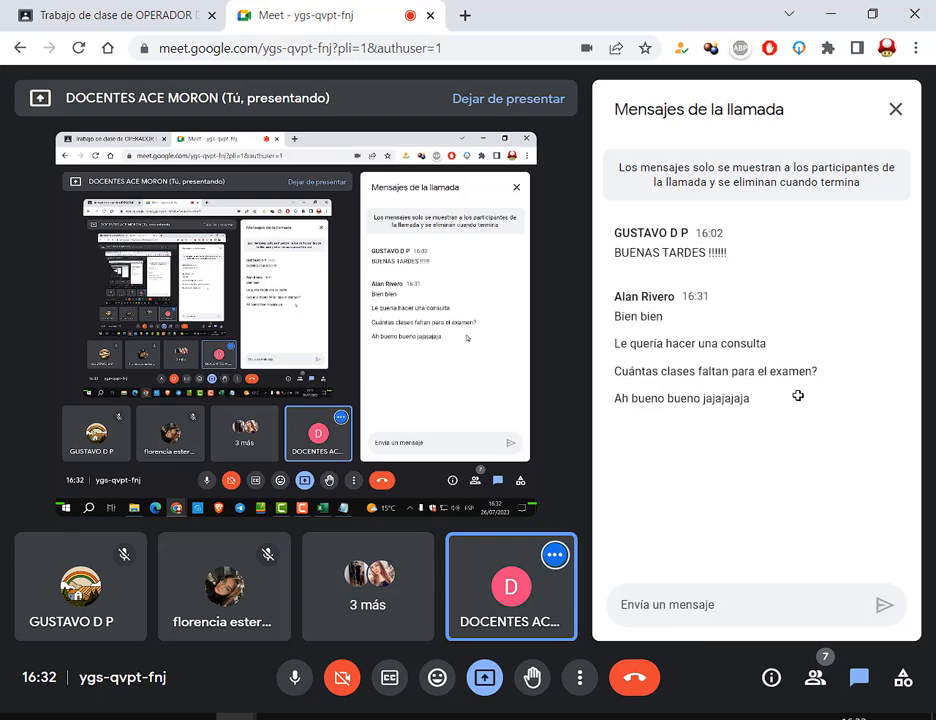
# Find the Excel - Clase 7 assignment in Google Classroom and open its Clase 7 folder in Google Drive.
pyautogui.click(62, 5)
pyautogui.scroll(-5, 533, 253)
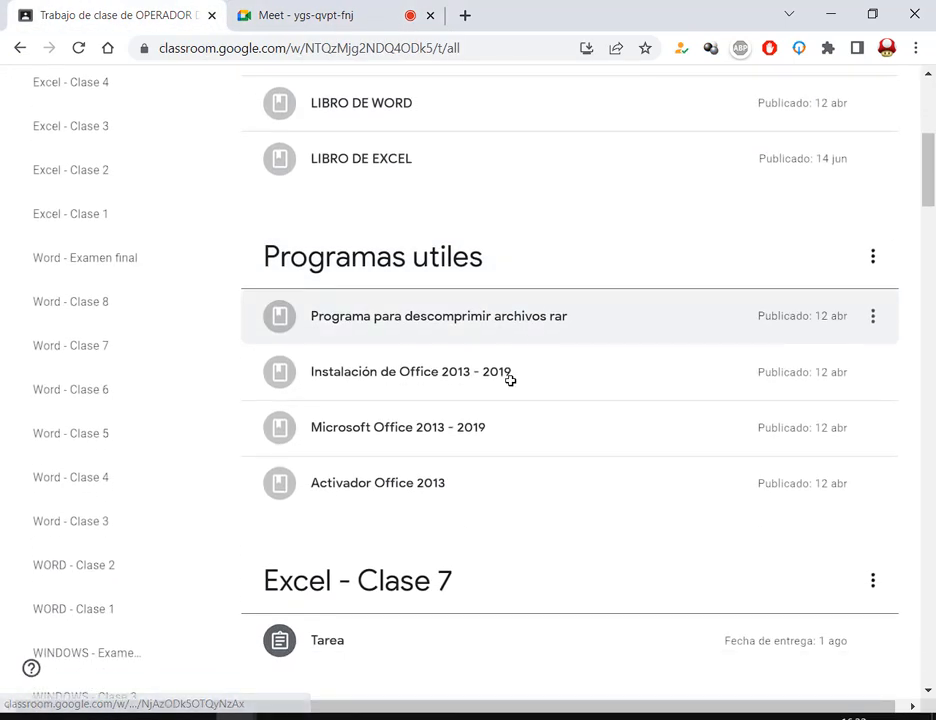
pyautogui.scroll(-2, 510, 380)
pyautogui.click(364, 460)
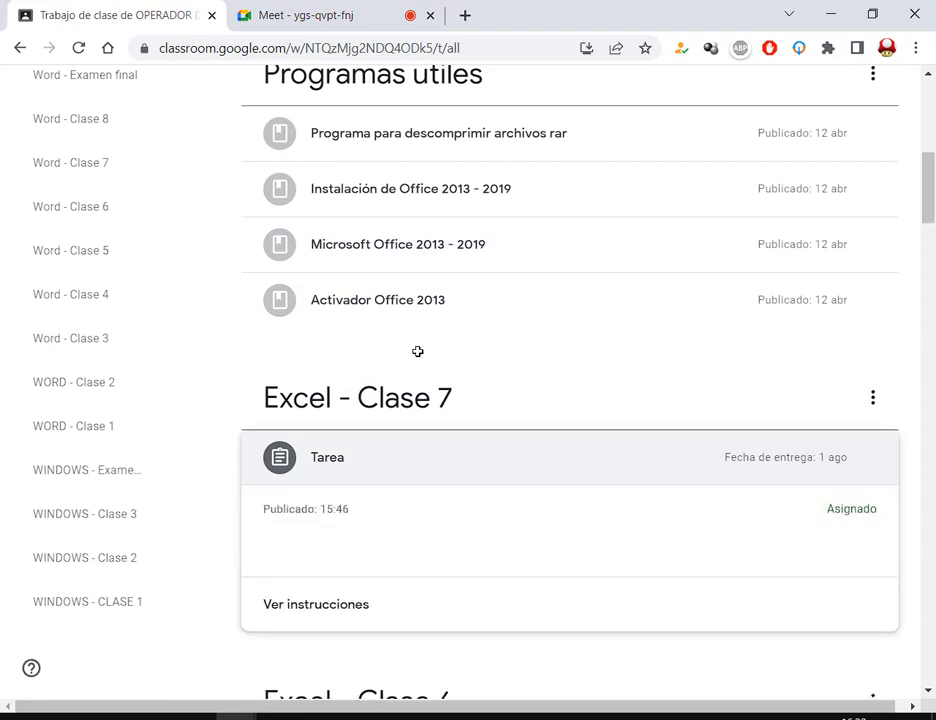
pyautogui.scroll(-2, 420, 370)
pyautogui.click(425, 385)
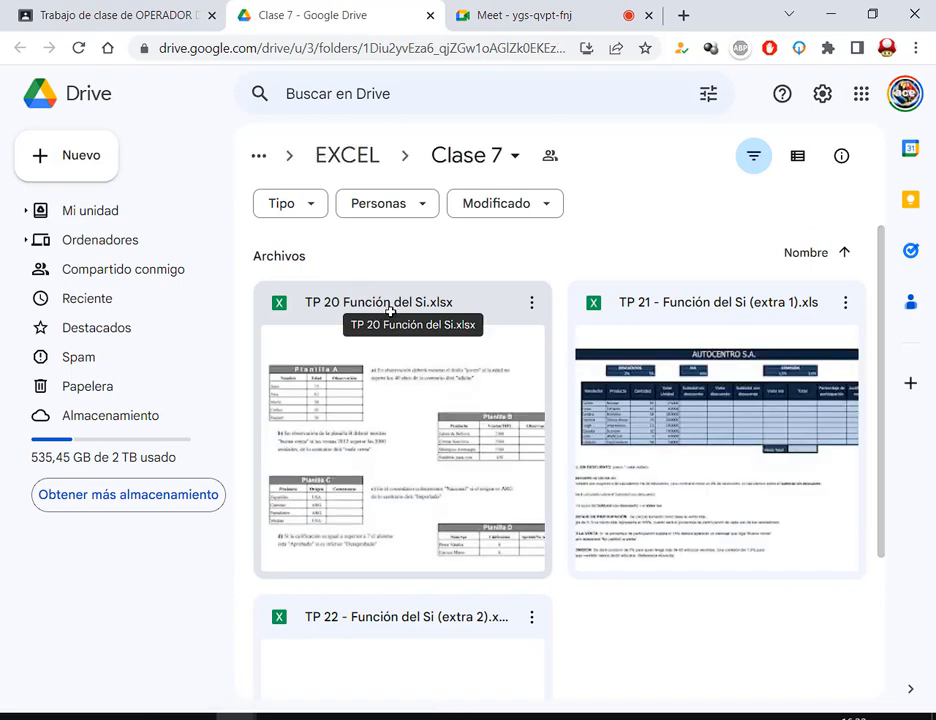
# Download TP 20 Función del Si.xlsx from the Drive folder, open it in Excel and enable editing.
pyautogui.click(430, 365)
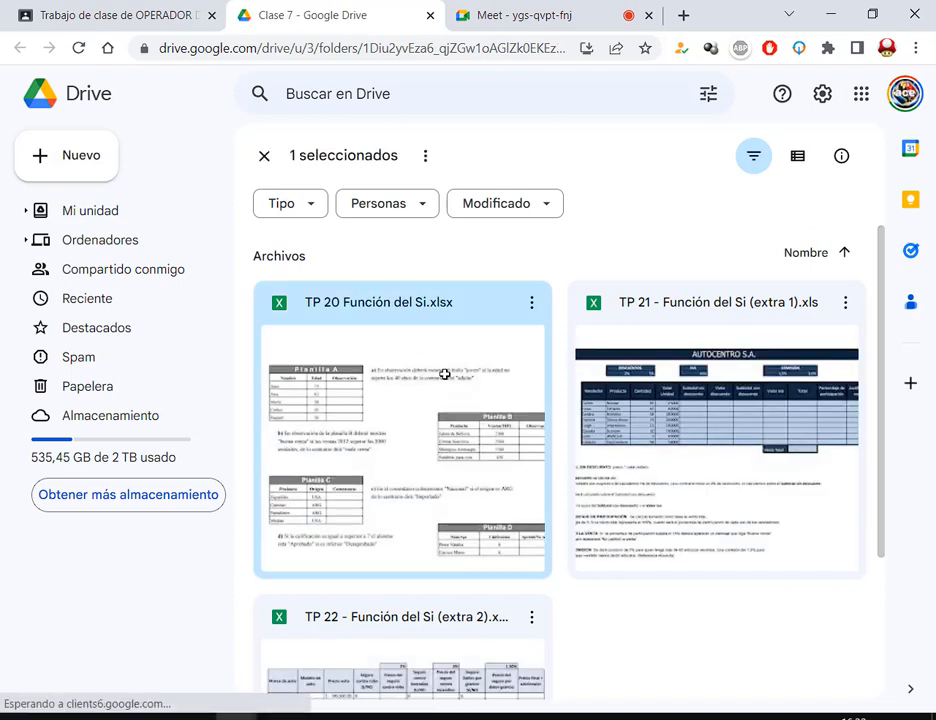
pyautogui.rightClick(444, 374)
pyautogui.click(561, 438)
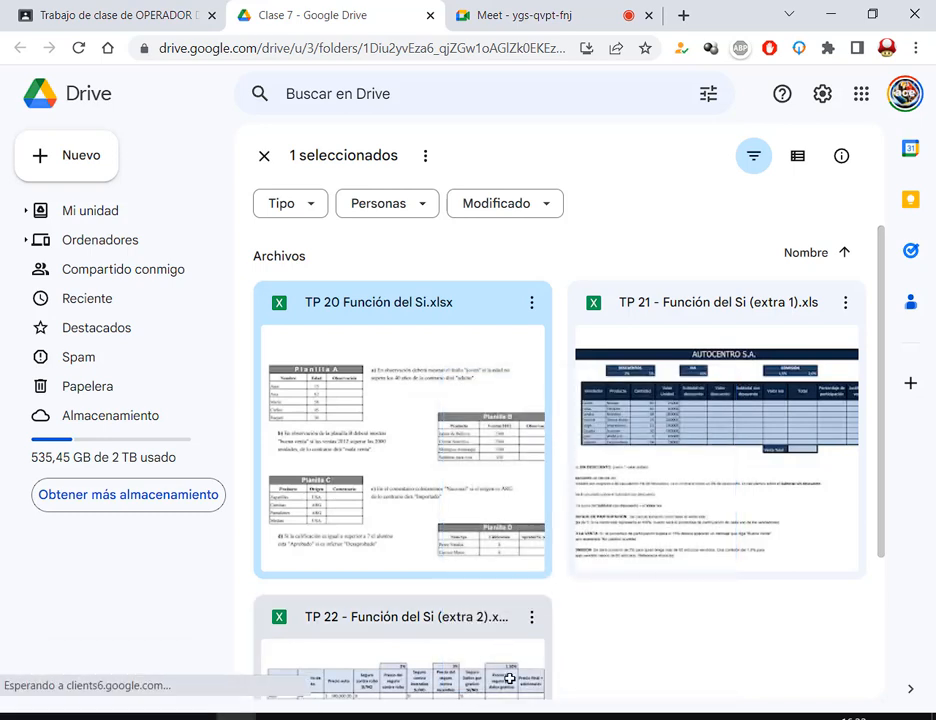
pyautogui.click(140, 690)
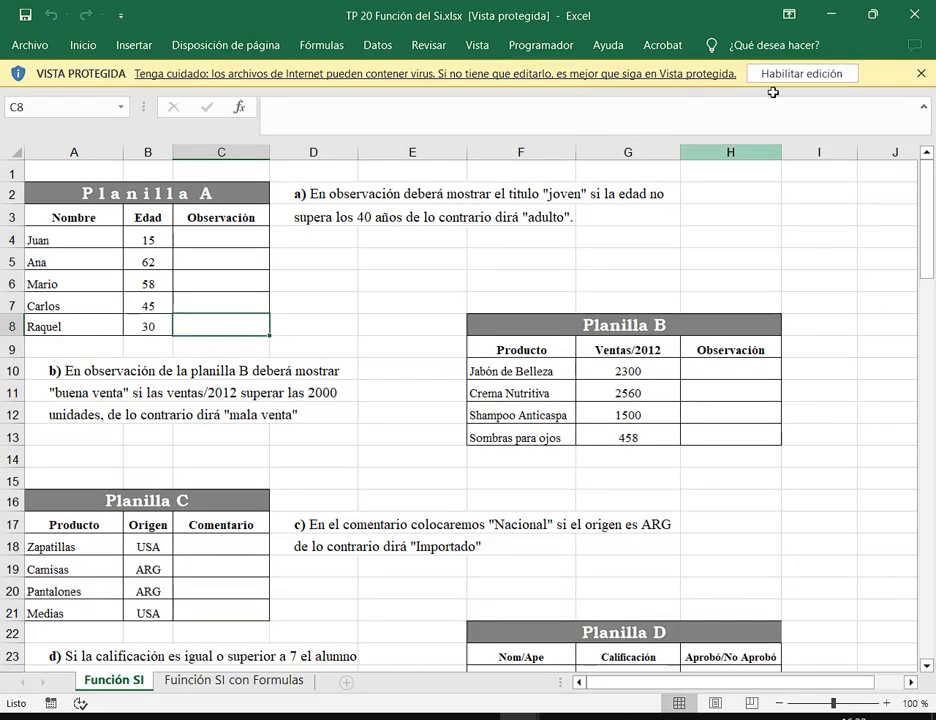
pyautogui.click(815, 72)
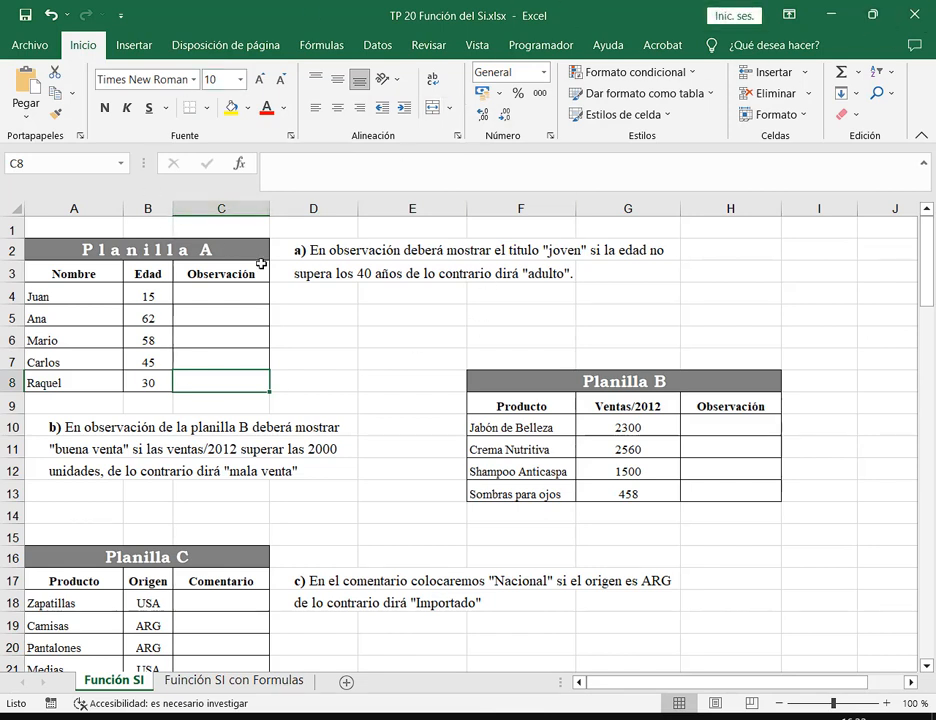
# Review the exercise tables and instructions on the Función SI sheet and the sheet with formulas.
pyautogui.moveTo(245, 251); pyautogui.dragTo(258, 383)
pyautogui.moveTo(524, 379); pyautogui.dragTo(553, 494)
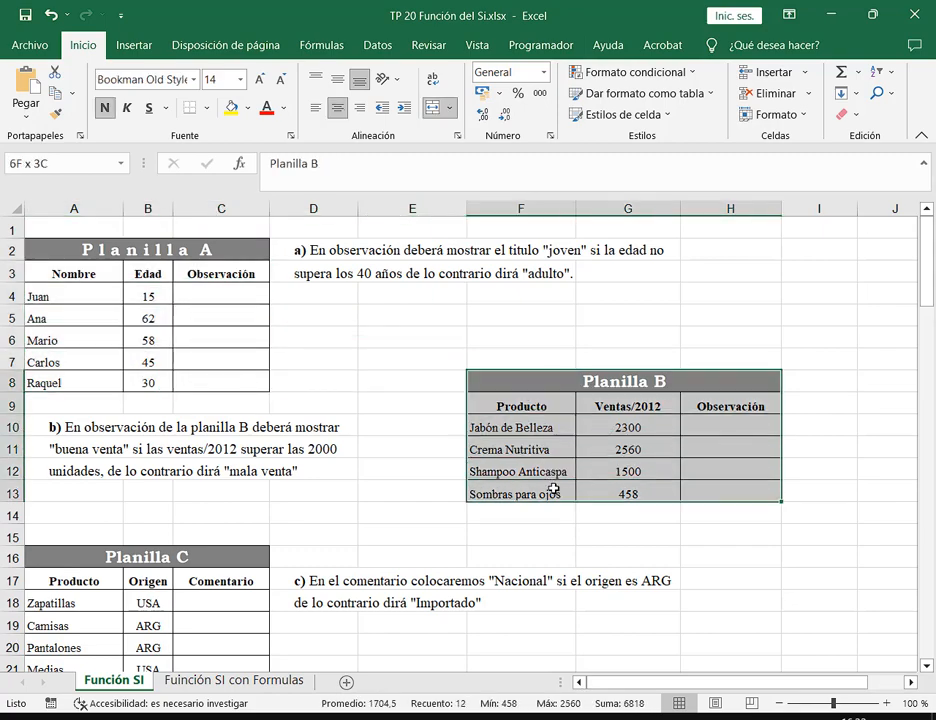
pyautogui.scroll(-2, 555, 485)
pyautogui.scroll(-2, 565, 545)
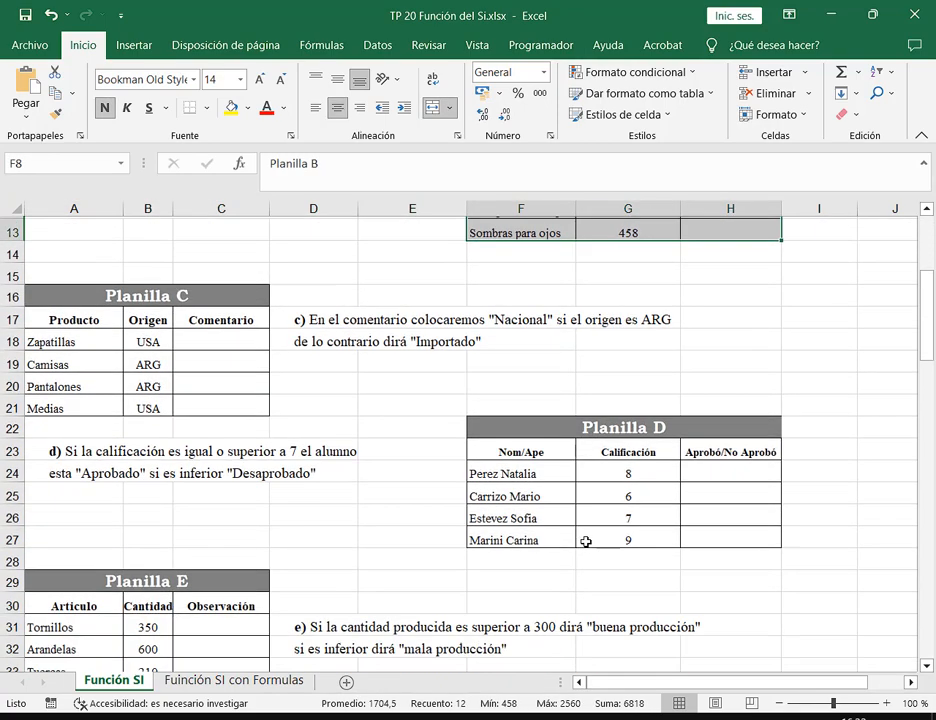
pyautogui.scroll(4, 562, 517)
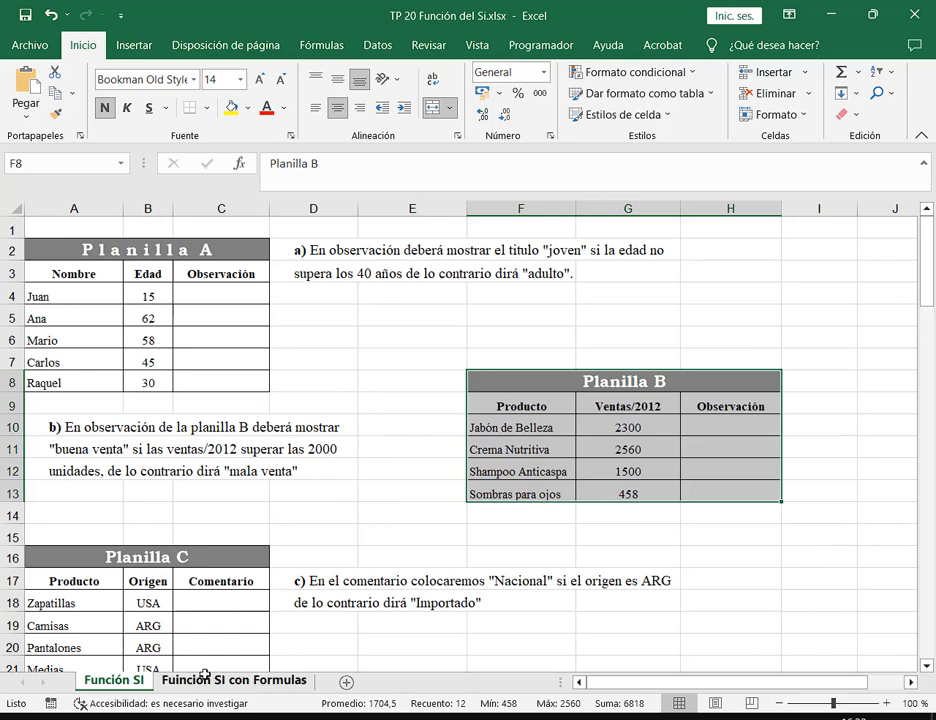
pyautogui.click(239, 681)
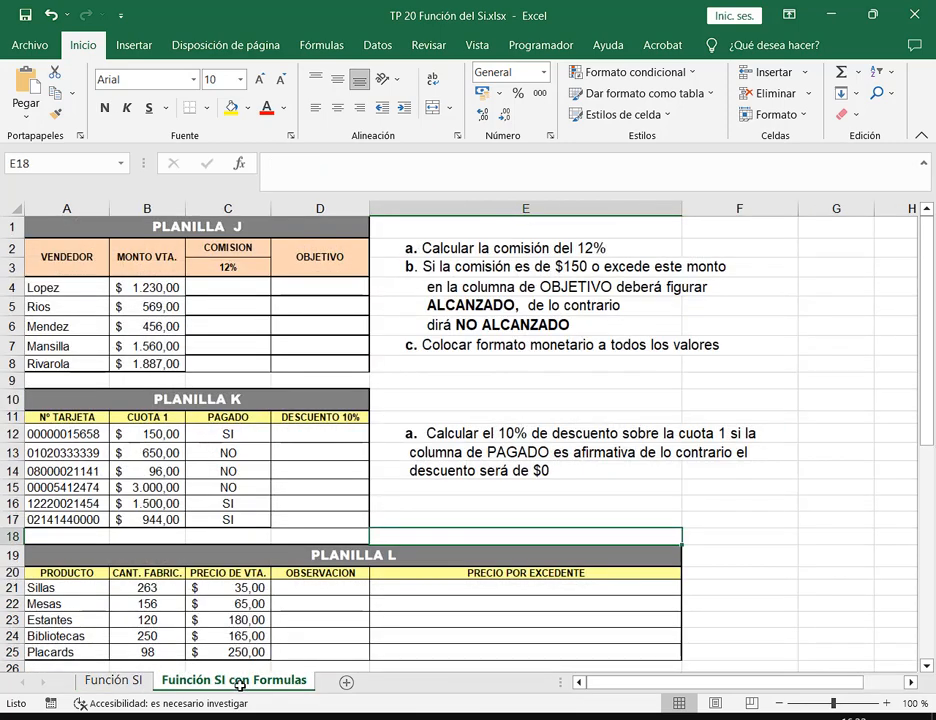
pyautogui.click(100, 683)
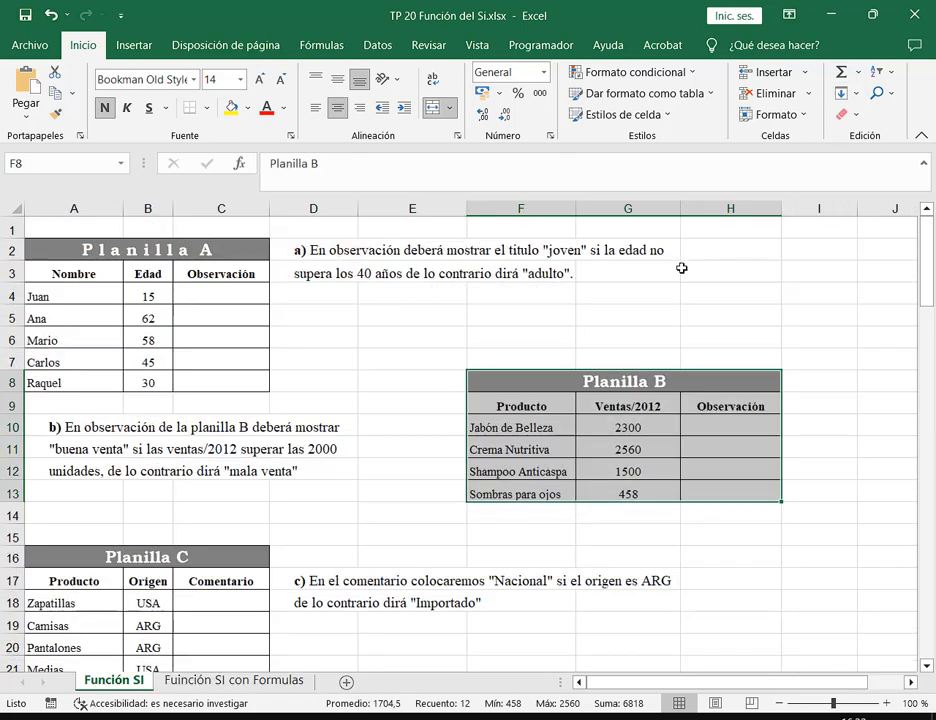
pyautogui.click(318, 316)
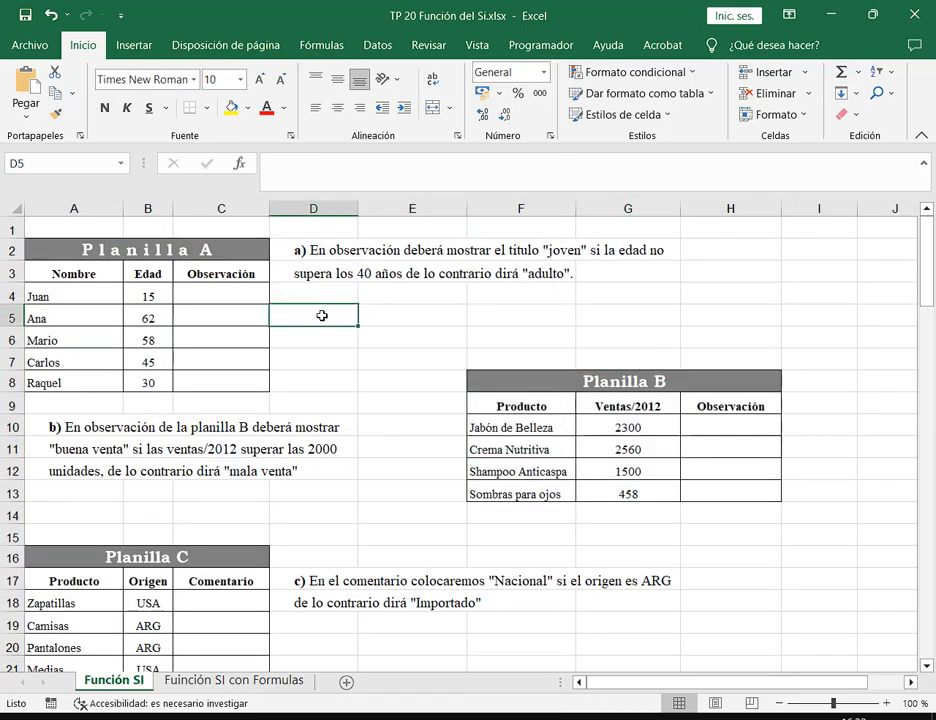
# Minimize the TP 20 workbook and close Libro1 without saving its changes.
pyautogui.click(840, 18)
pyautogui.click(907, 18)
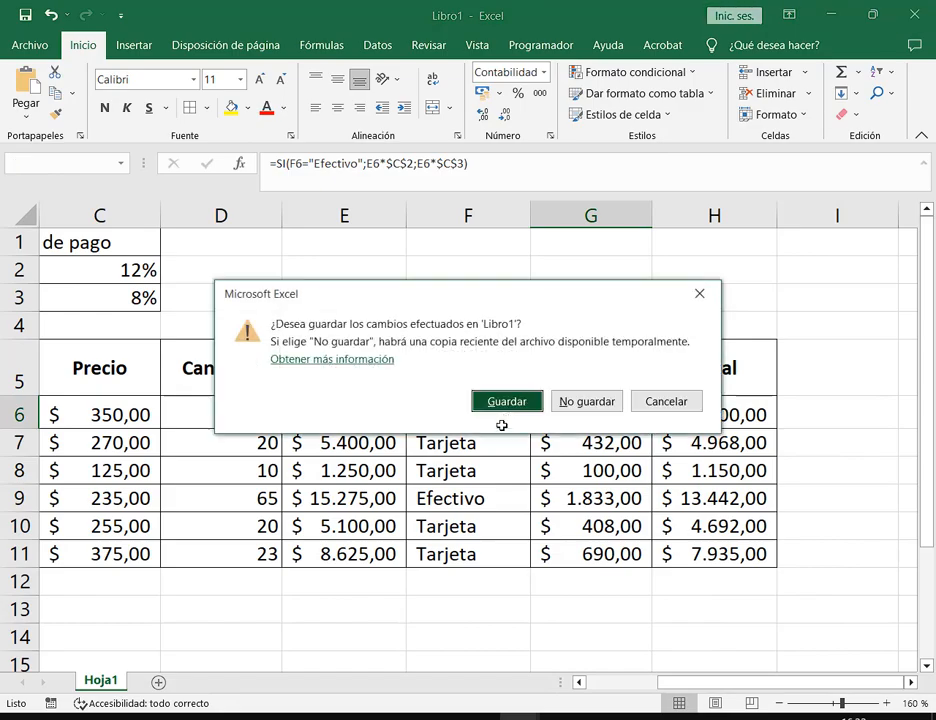
pyautogui.click(581, 402)
# Check the Google Meet call's chat and return to the TP 20 workbook in Excel.
pyautogui.click(500, 14)
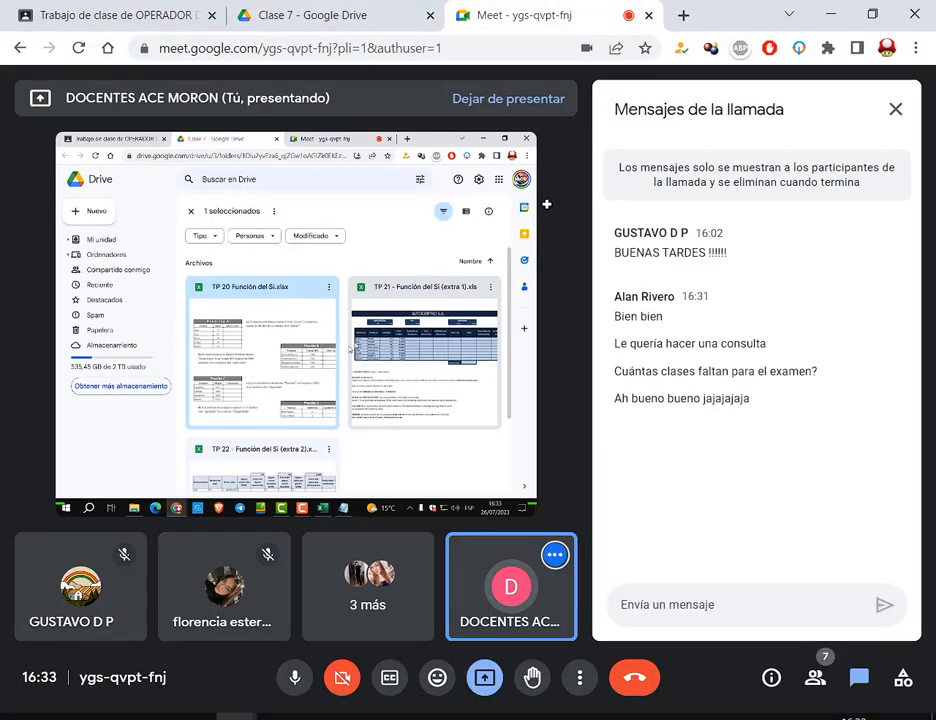
pyautogui.click(522, 716)
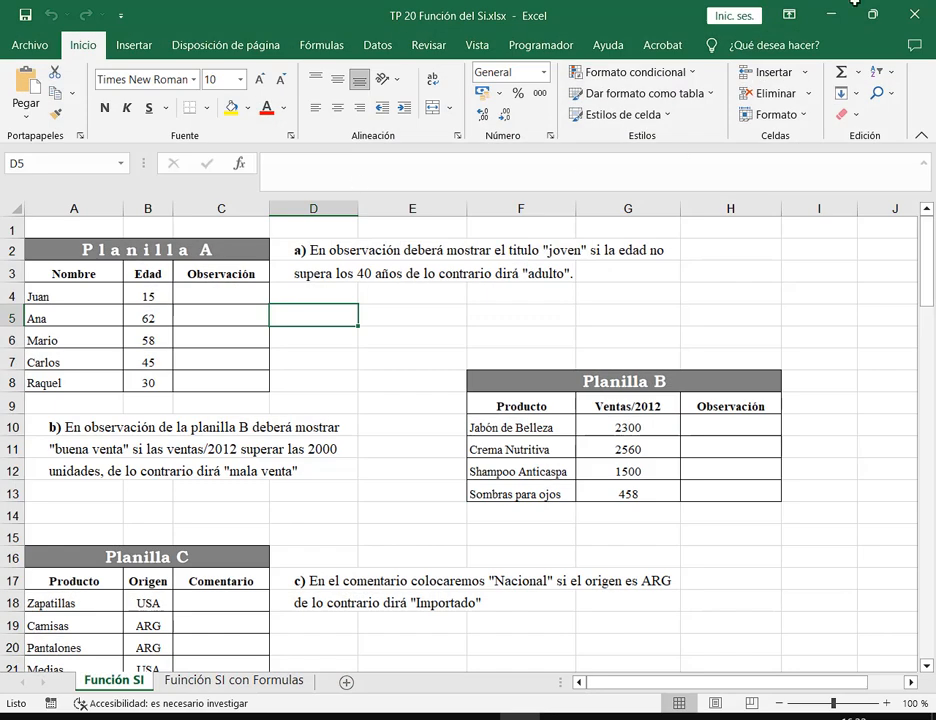
# Shrink the workbook window and place it beside the Meet call's chat to read the messages, and maximize it again.
pyautogui.click(868, 16)
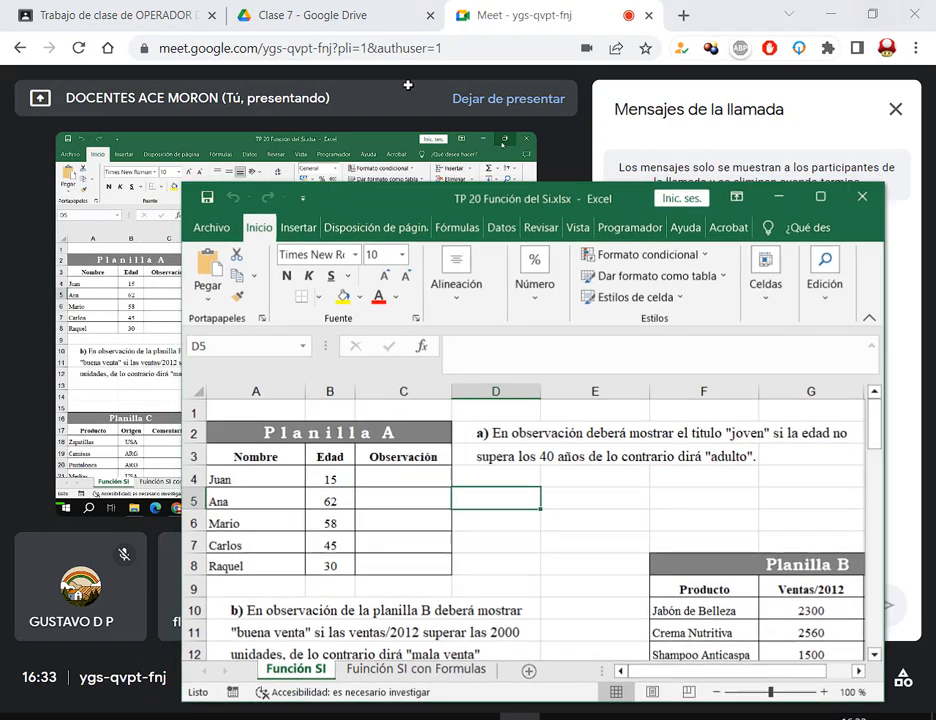
pyautogui.moveTo(584, 183); pyautogui.dragTo(256, 57)
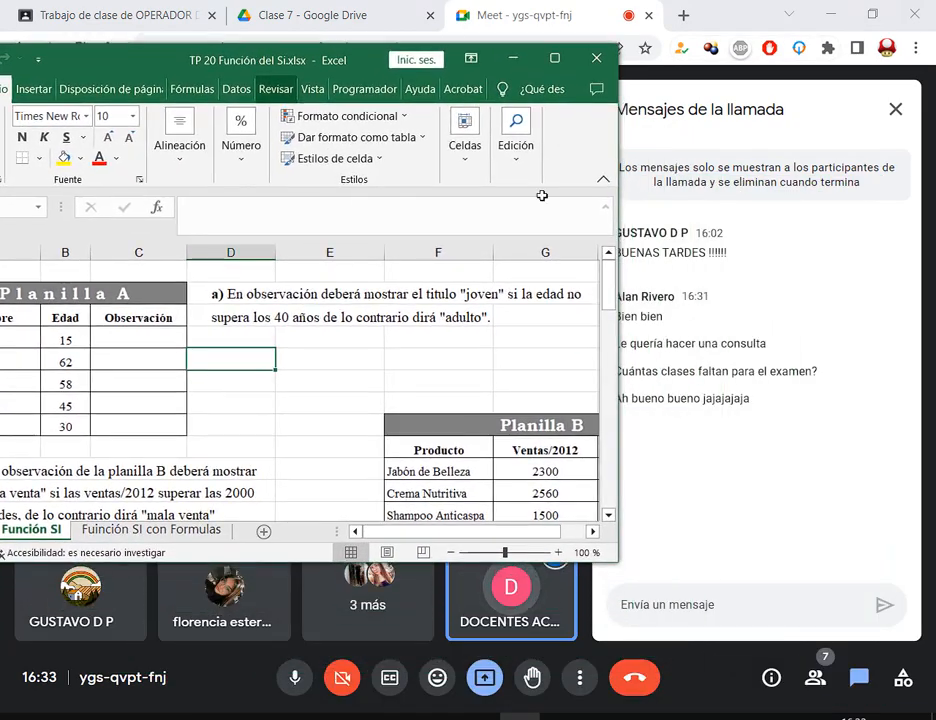
pyautogui.moveTo(619, 340); pyautogui.dragTo(525, 329)
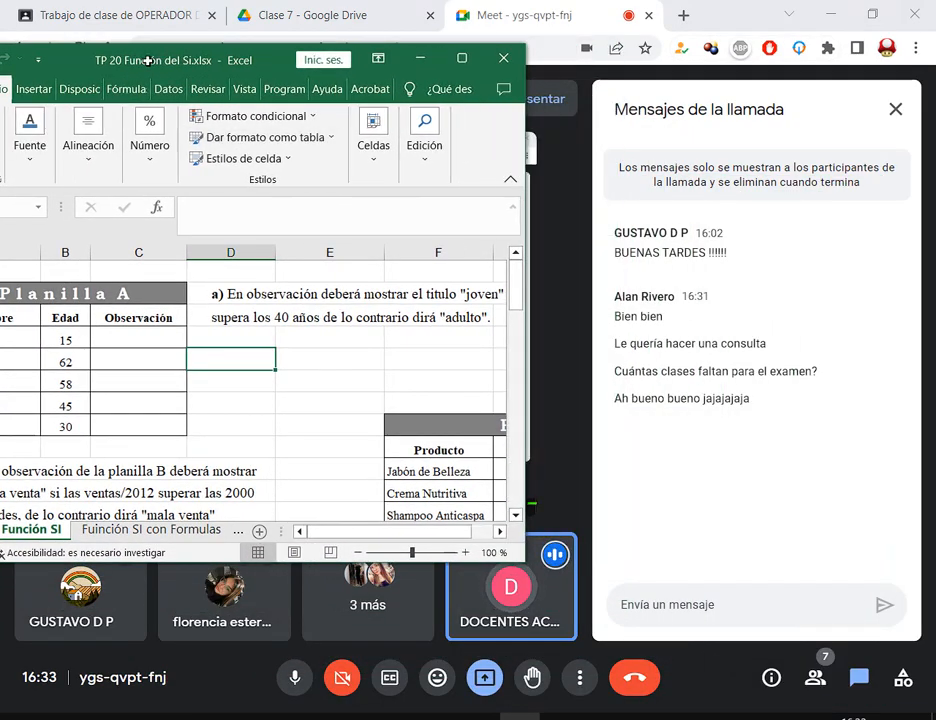
pyautogui.moveTo(258, 60); pyautogui.dragTo(307, 66)
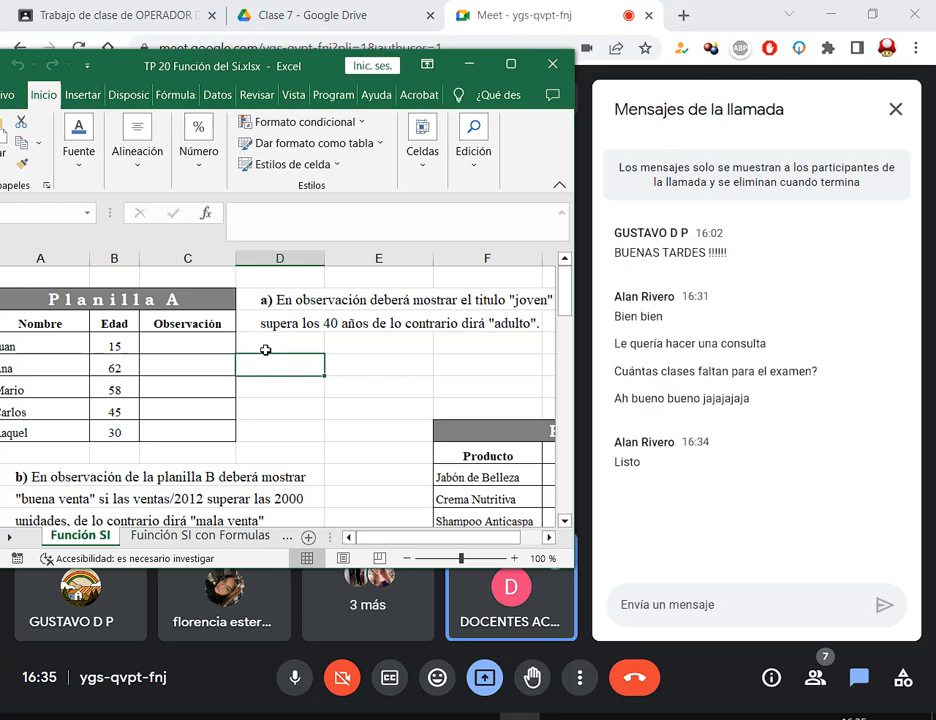
pyautogui.click(508, 67)
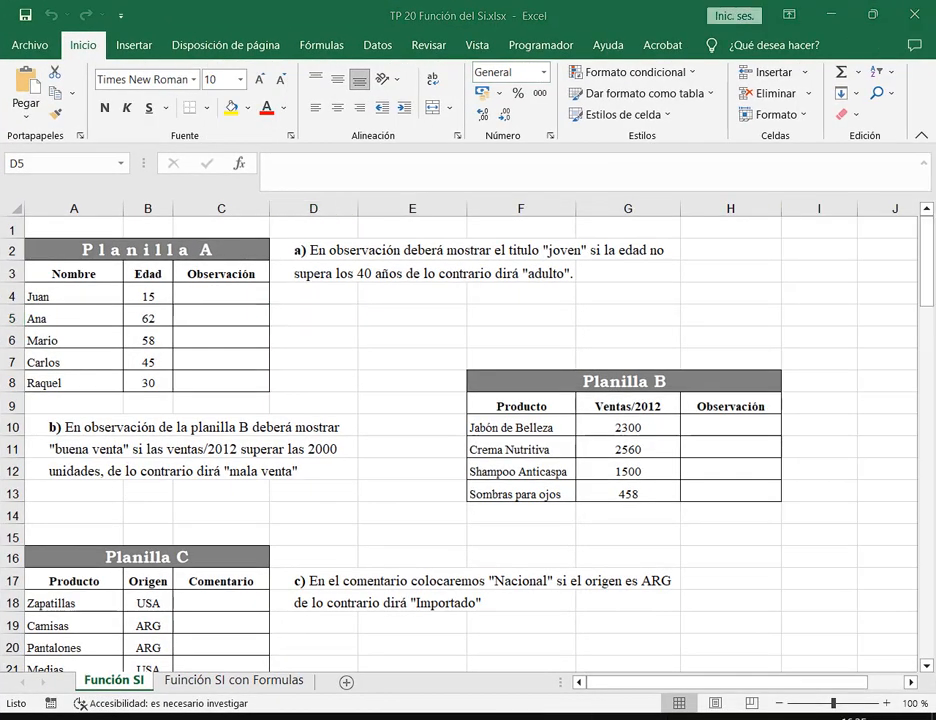
# Delete the two Efectivo and Subtotal example sentences and their extra blank lines from the Notepad notes, and return to the Excel workbook.
pyautogui.click(560, 718)
pyautogui.click(297, 324)
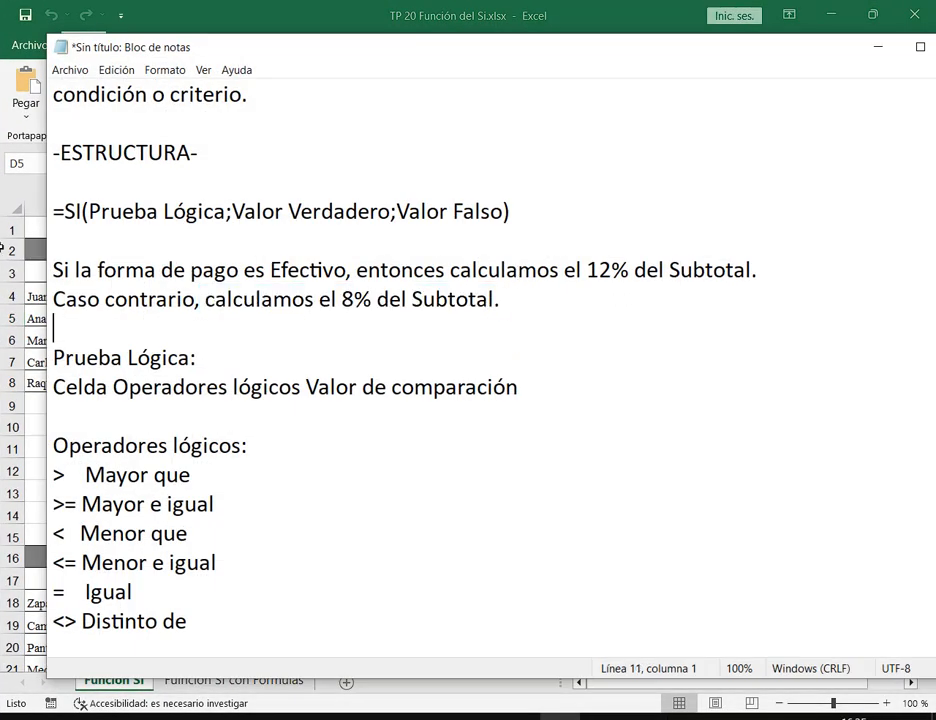
pyautogui.keyDown('shift'); pyautogui.click(46, 244); pyautogui.keyUp('shift')
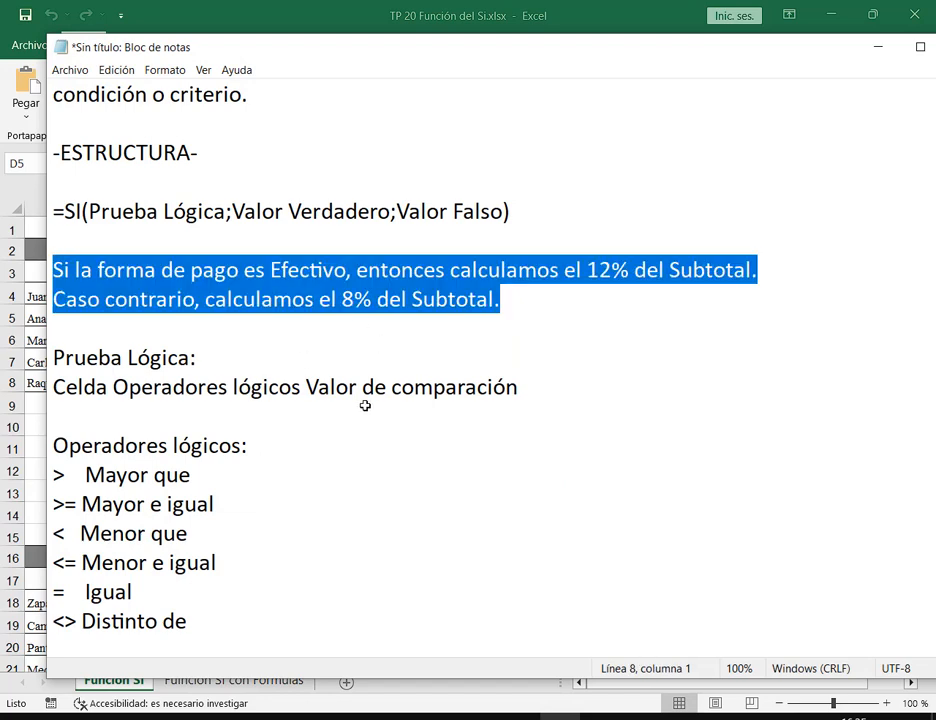
pyautogui.click(543, 380)
pyautogui.moveTo(500, 299); pyautogui.dragTo(45, 270)
pyautogui.press('BackSpace')
pyautogui.press('Delete')
pyautogui.press('Delete')
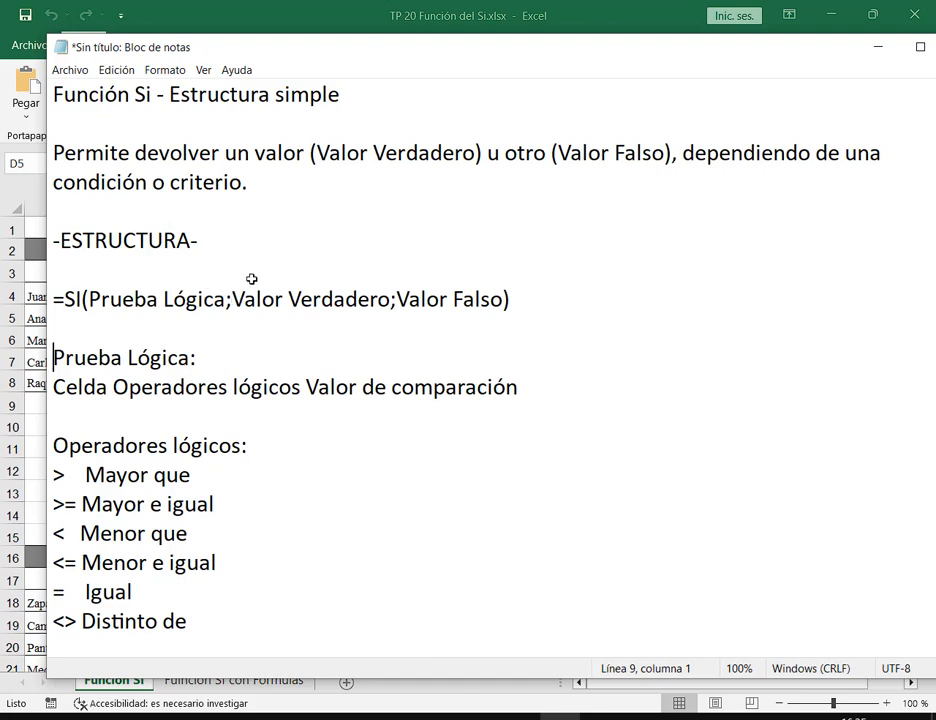
pyautogui.hotkey('alt', 'Tab')
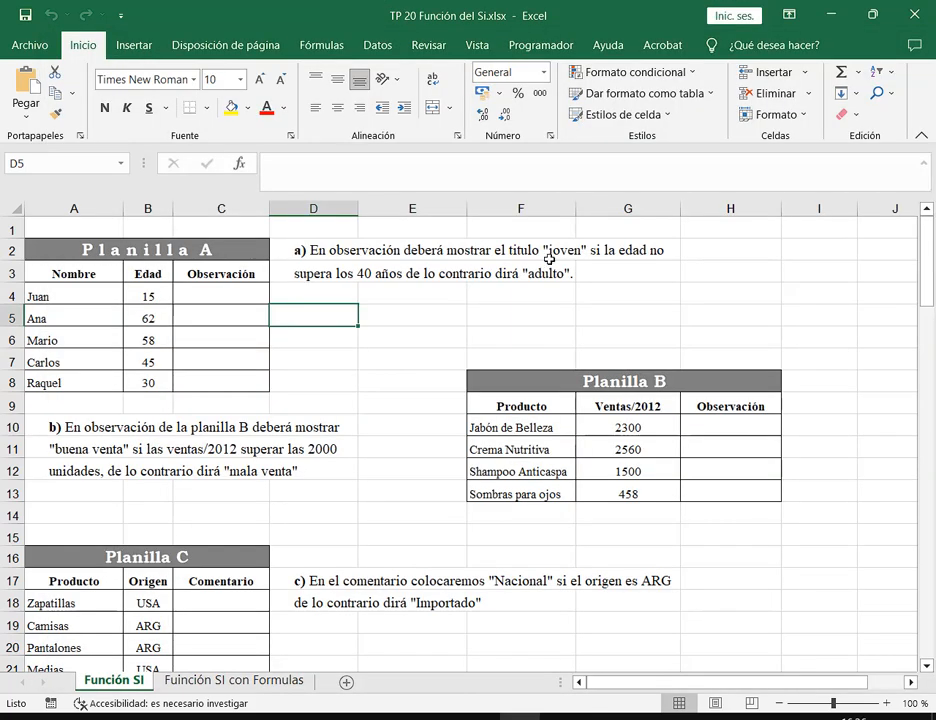
# Select cell C4 in Planilla A and add "Si la edad no supera los 40, dirá Joven." below the operator list in the Notepad notes.
pyautogui.click(228, 292)
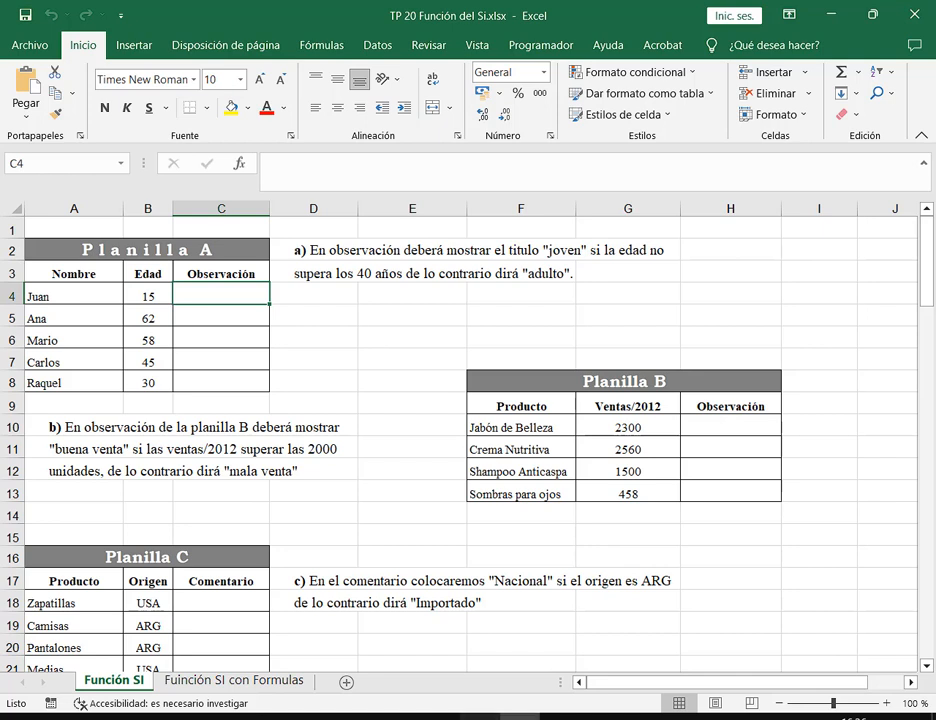
pyautogui.click(560, 717)
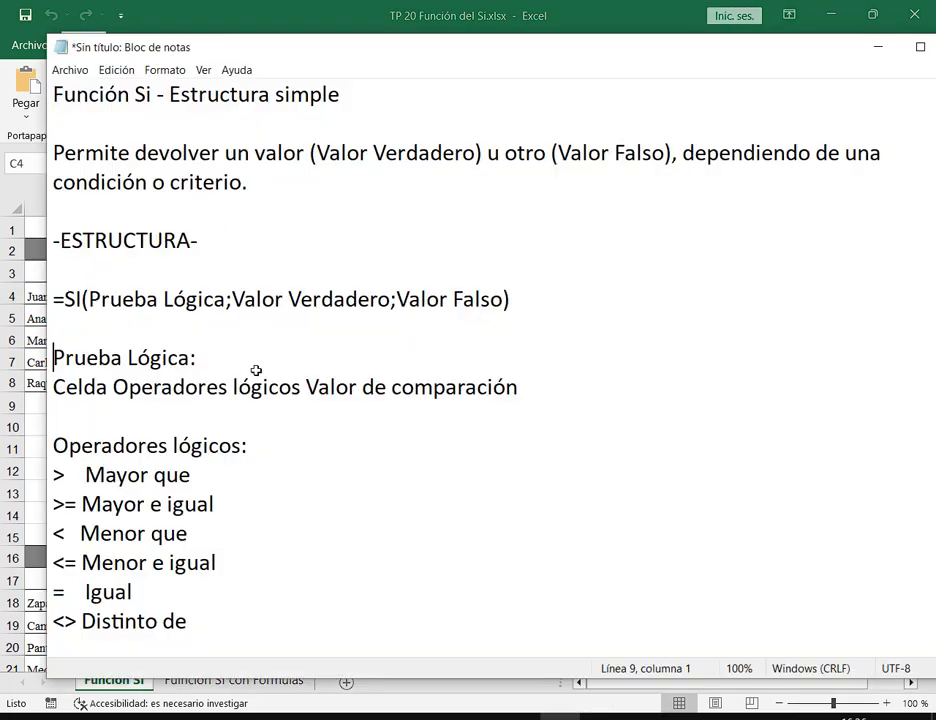
pyautogui.click(122, 211)
pyautogui.click(136, 621)
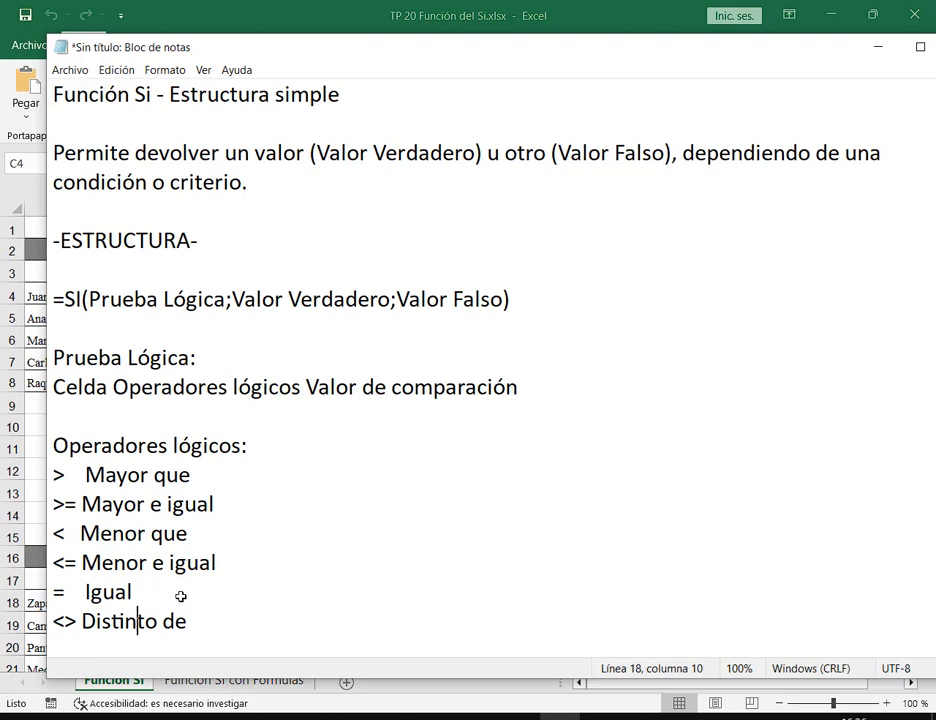
pyautogui.click(207, 620)
pyautogui.press('Return')
pyautogui.press('Return')
pyautogui.press('Return')
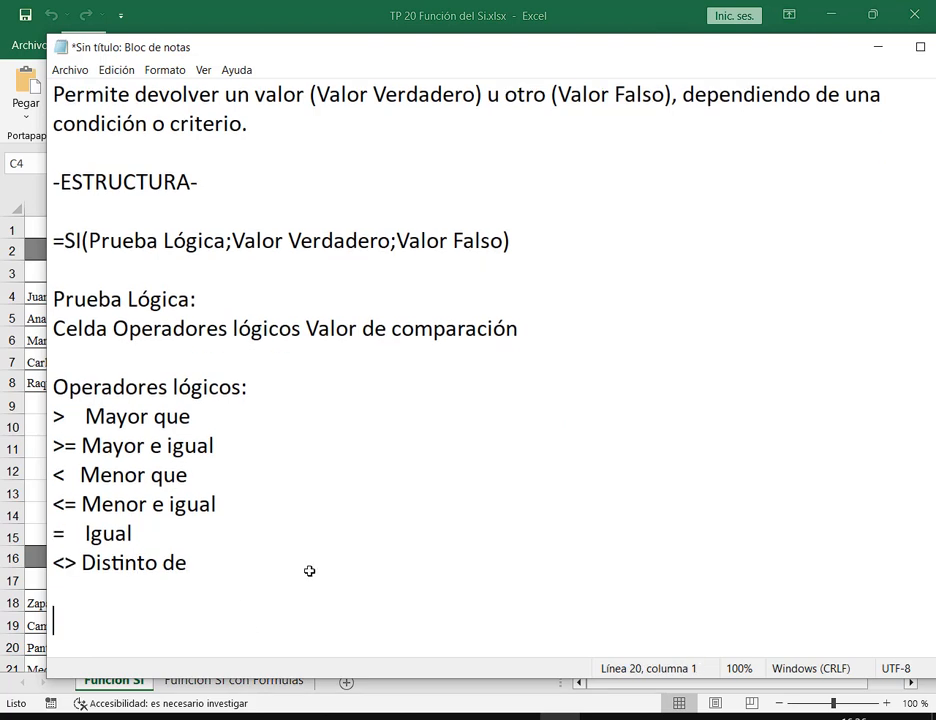
pyautogui.write('S')
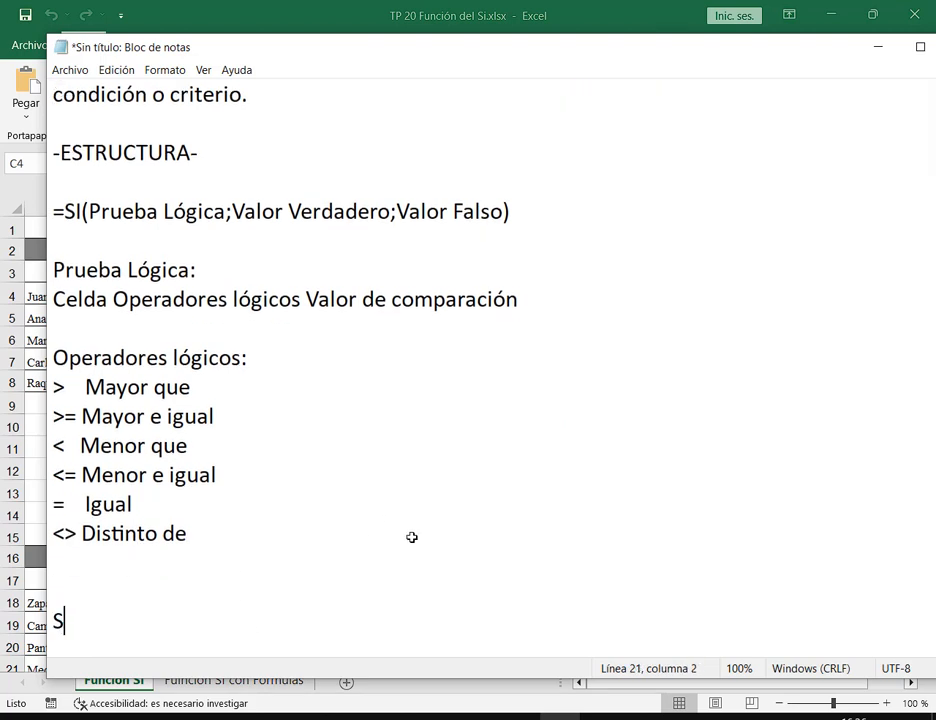
pyautogui.write('i la edad')
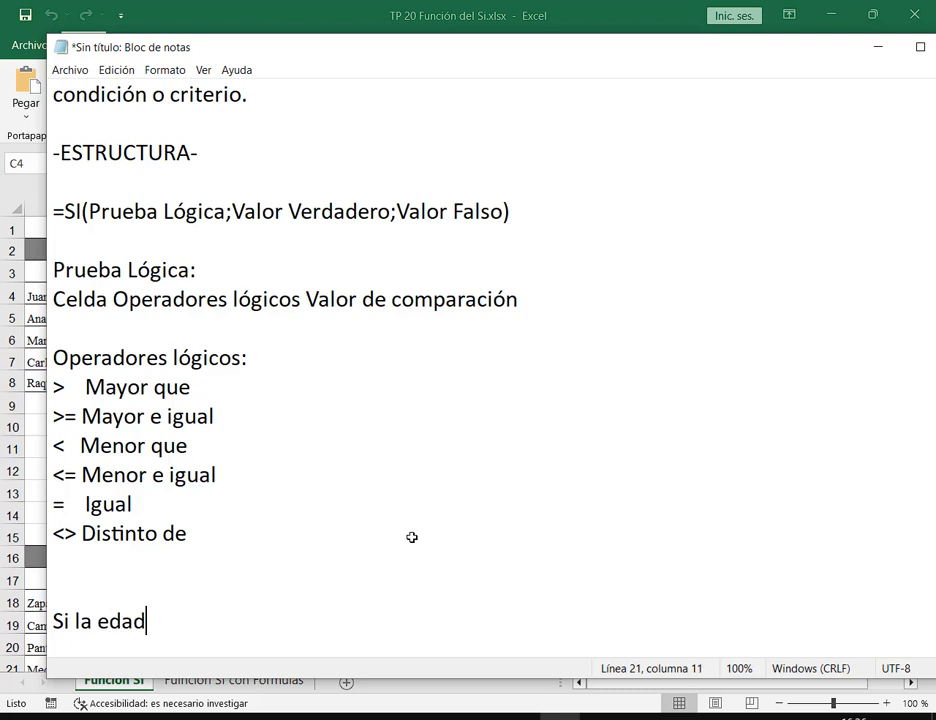
pyautogui.write(' no supe')
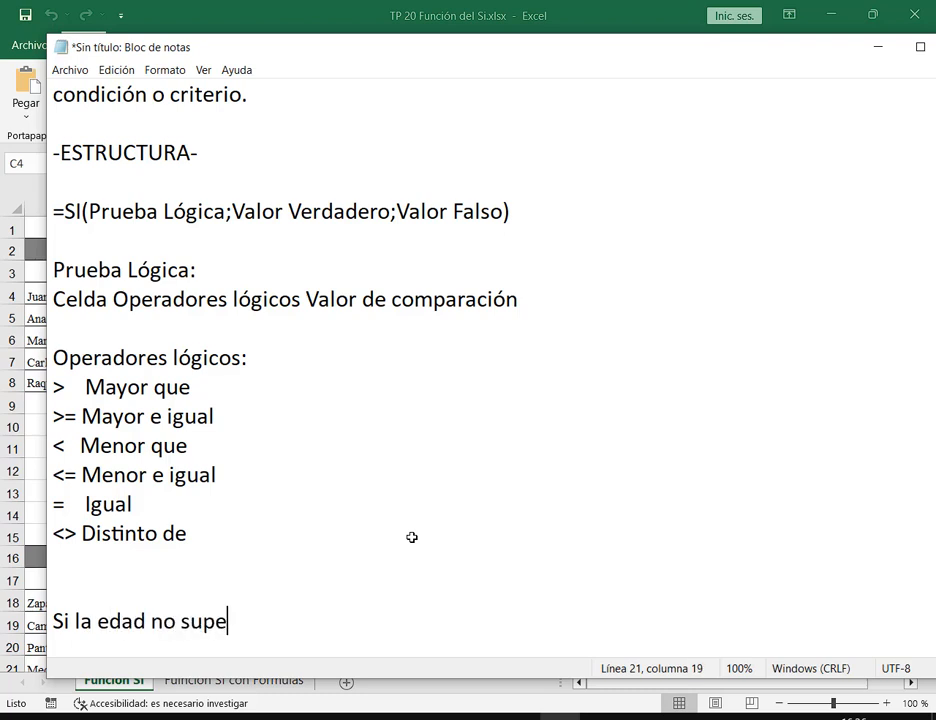
pyautogui.write('ra los 40')
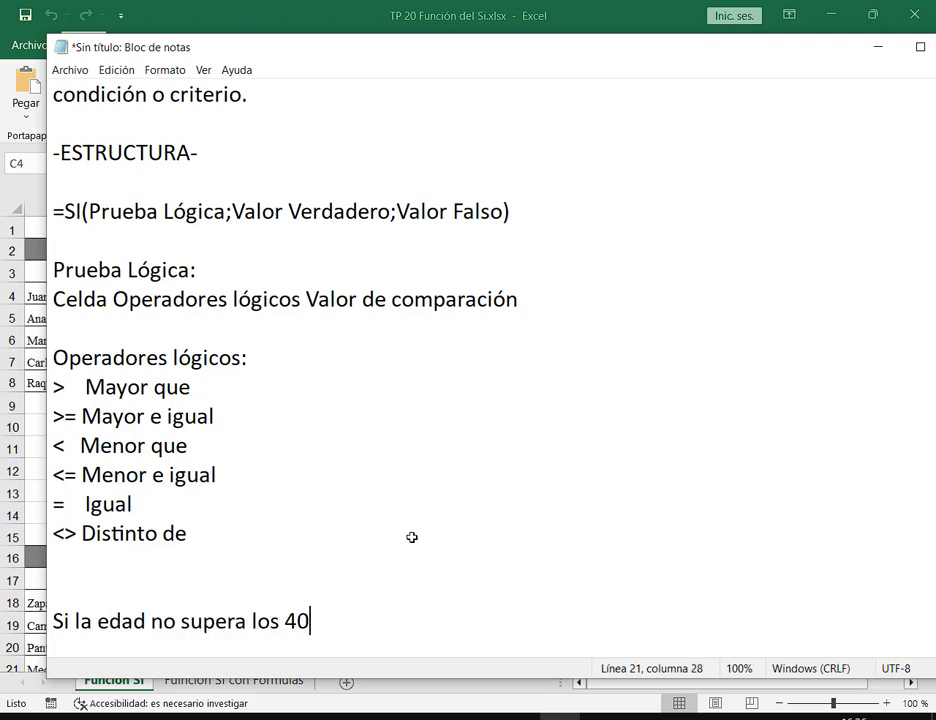
pyautogui.write(', dirá Jo')
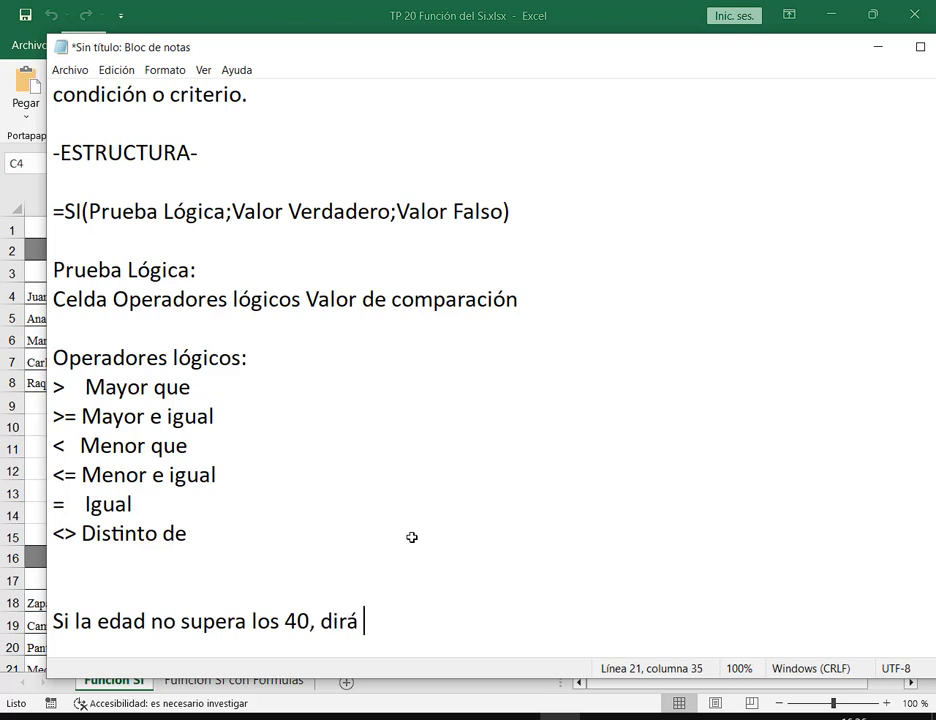
pyautogui.write('.')
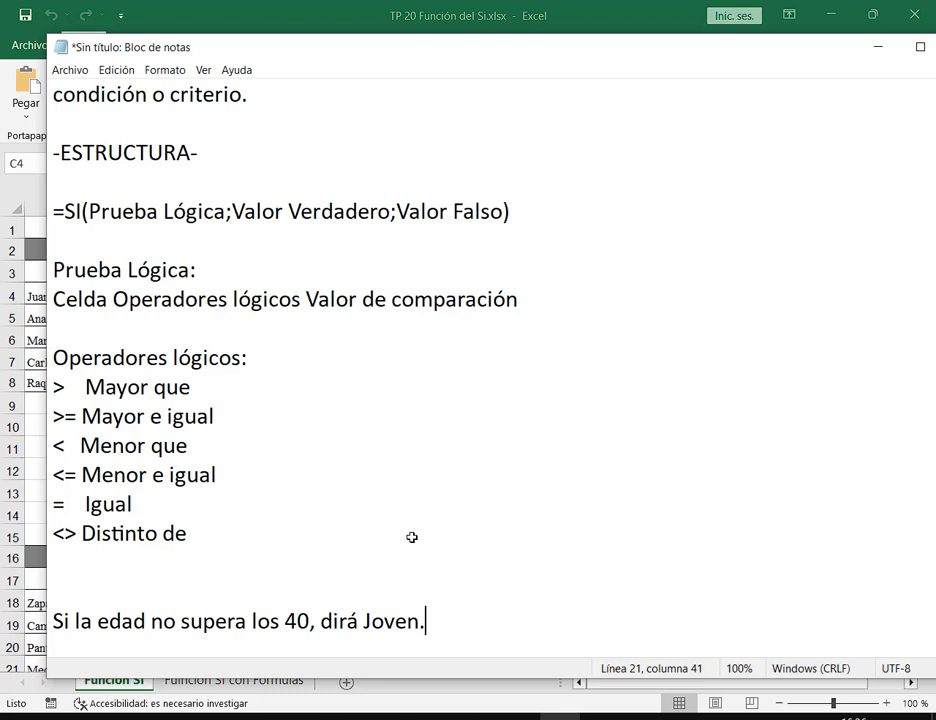
# Add the line "Caso contrario, dira Adulto." beneath the Joven sentence in the notes.
pyautogui.press('Return')
pyautogui.write('Casi')
pyautogui.press('BackSpace')
pyautogui.write('o ')
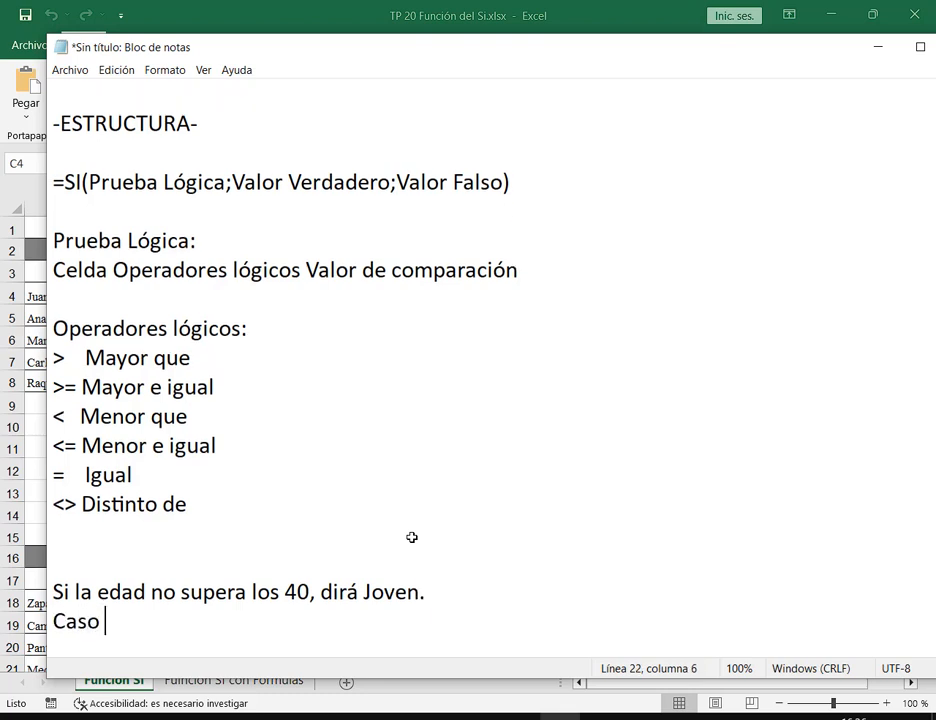
pyautogui.write('contrario, di')
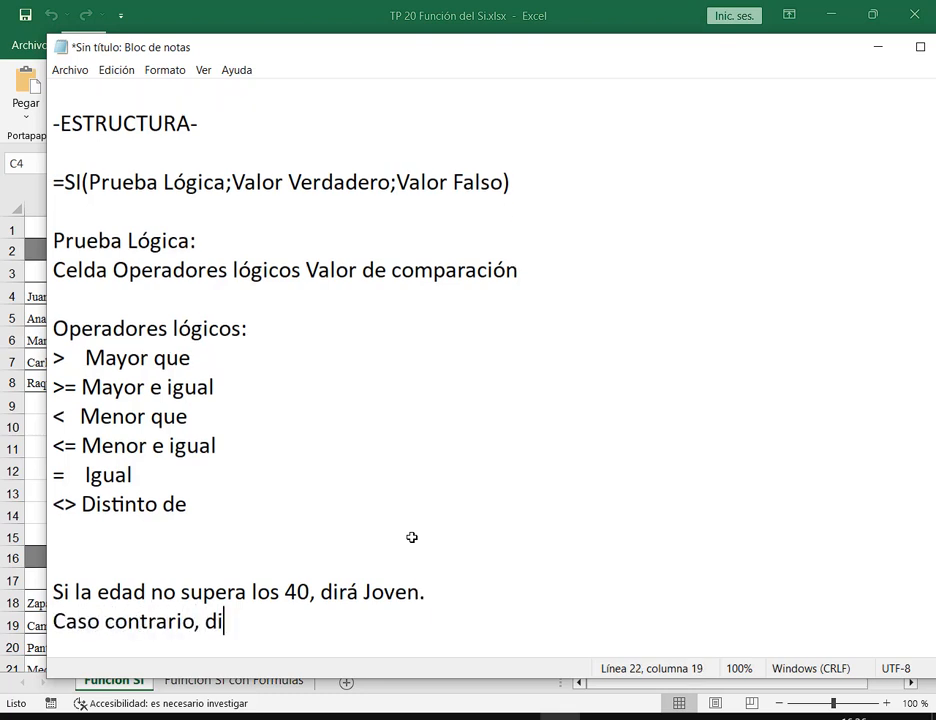
pyautogui.write('ra Adulto.')
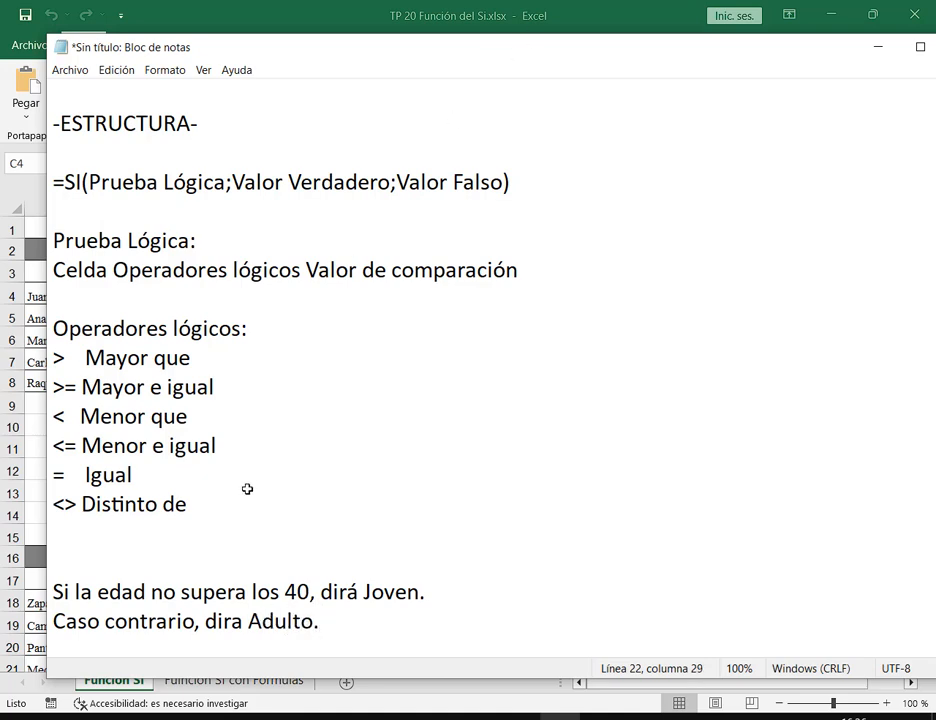
# Check exercise a in Excel, and in the Notepad notes temporarily frame the SI value arguments and the two age sentences.
pyautogui.click(367, 3)
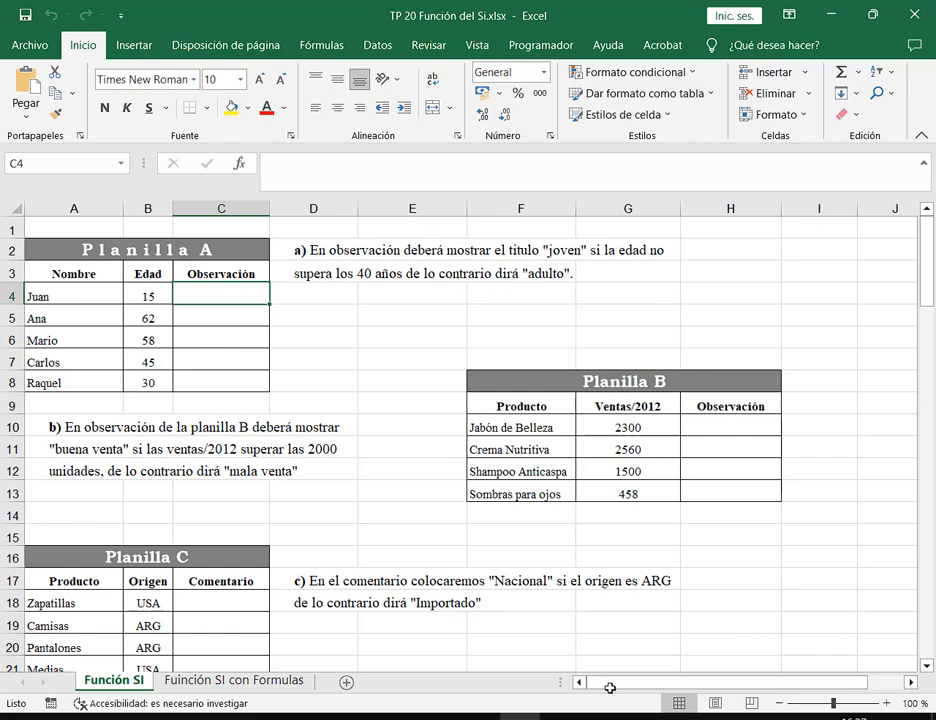
pyautogui.hotkey('alt', 'Tab')
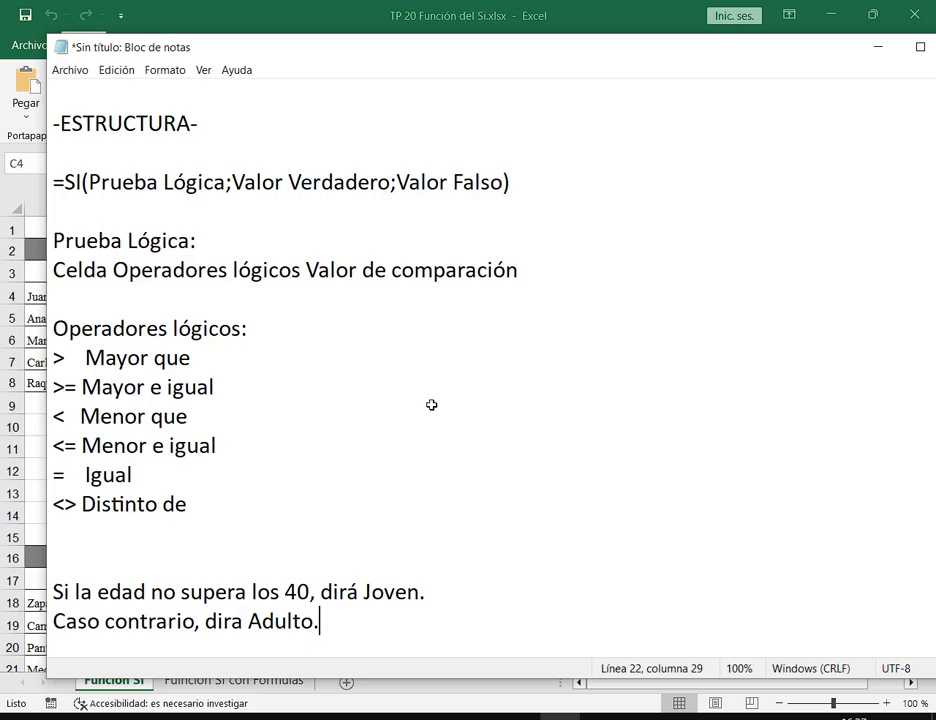
pyautogui.moveTo(226, 162)
pyautogui.mouseDown()
pyautogui.moveTo(390, 161)
pyautogui.moveTo(510, 201)
pyautogui.mouseUp()
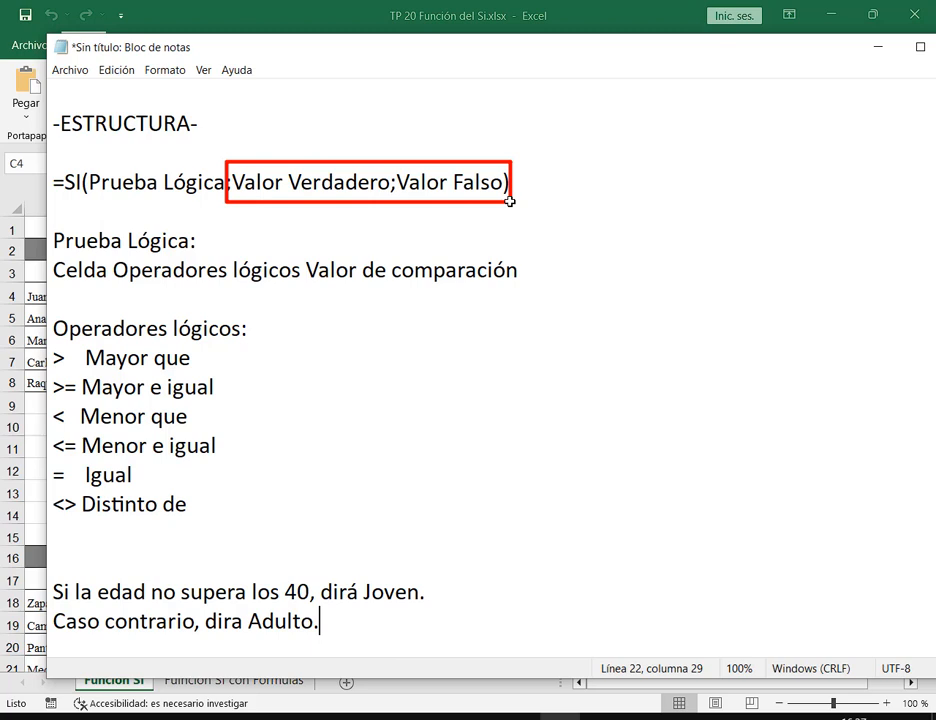
pyautogui.hotkey('ctrl', 'z')
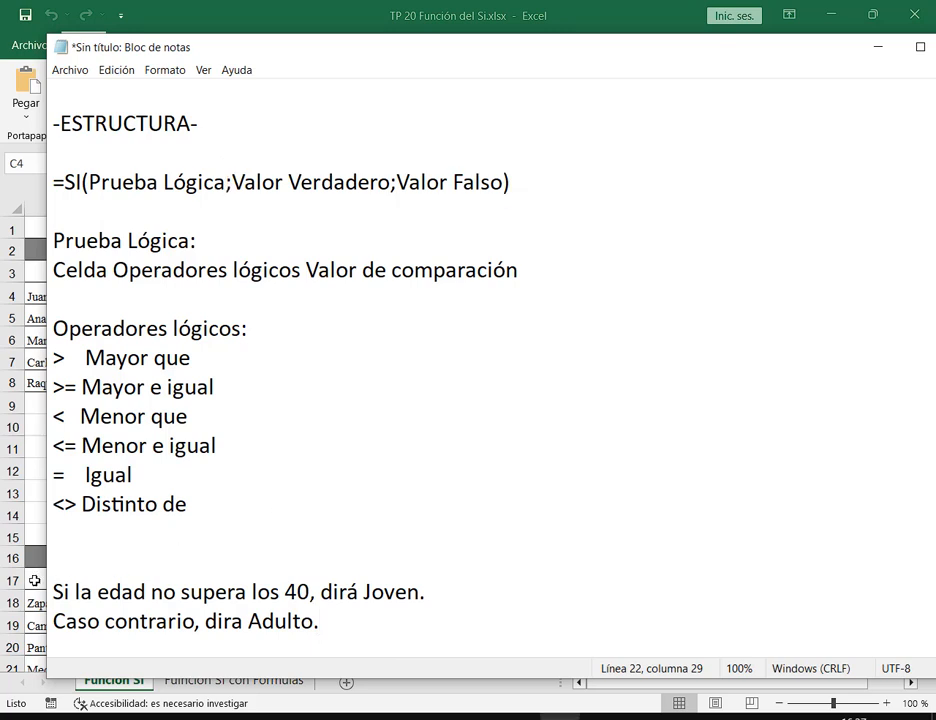
pyautogui.moveTo(43, 572)
pyautogui.mouseDown()
pyautogui.moveTo(437, 635)
pyautogui.moveTo(445, 645)
pyautogui.mouseUp()
pyautogui.press('Escape')
# Remove the extra blank line between the operator list and the age sentences, and place the cursor after "Joven.".
pyautogui.click(197, 552)
pyautogui.press('Delete')
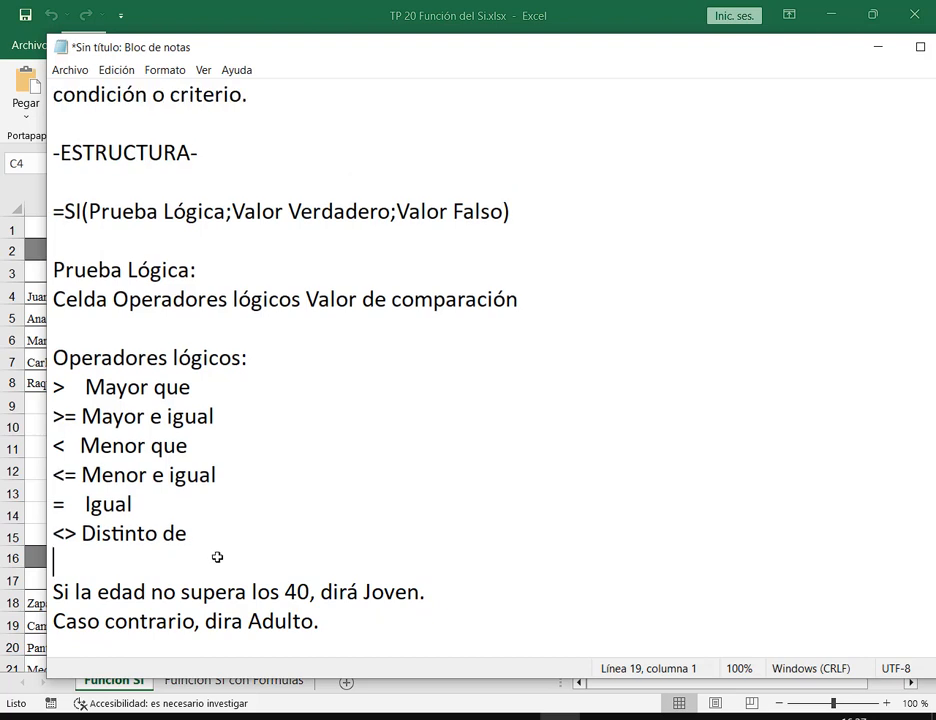
pyautogui.click(496, 595)
# Temporarily frame the SI value arguments and "dirá Joven" in red and "dira Adulto" in blue, and clear the frames.
pyautogui.moveTo(229, 190); pyautogui.dragTo(510, 230)
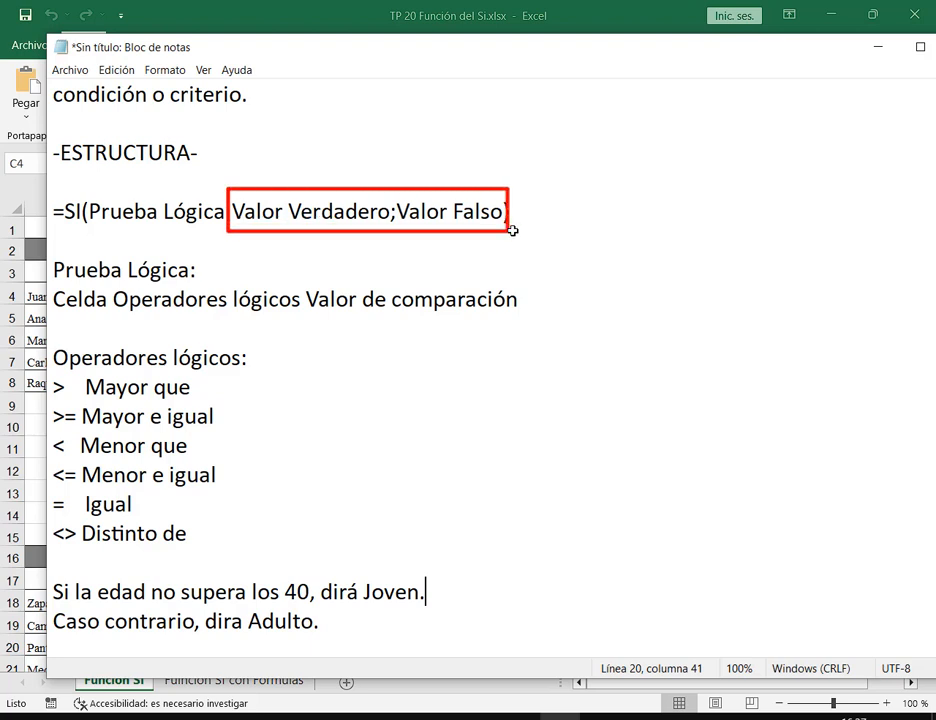
pyautogui.press('e')
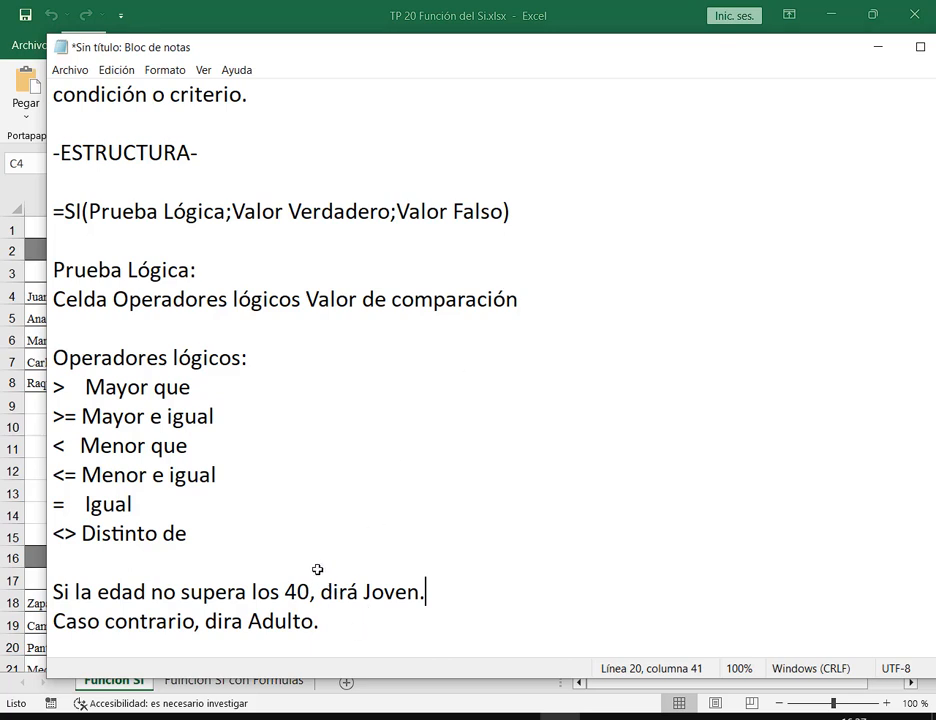
pyautogui.moveTo(316, 569); pyautogui.dragTo(428, 604)
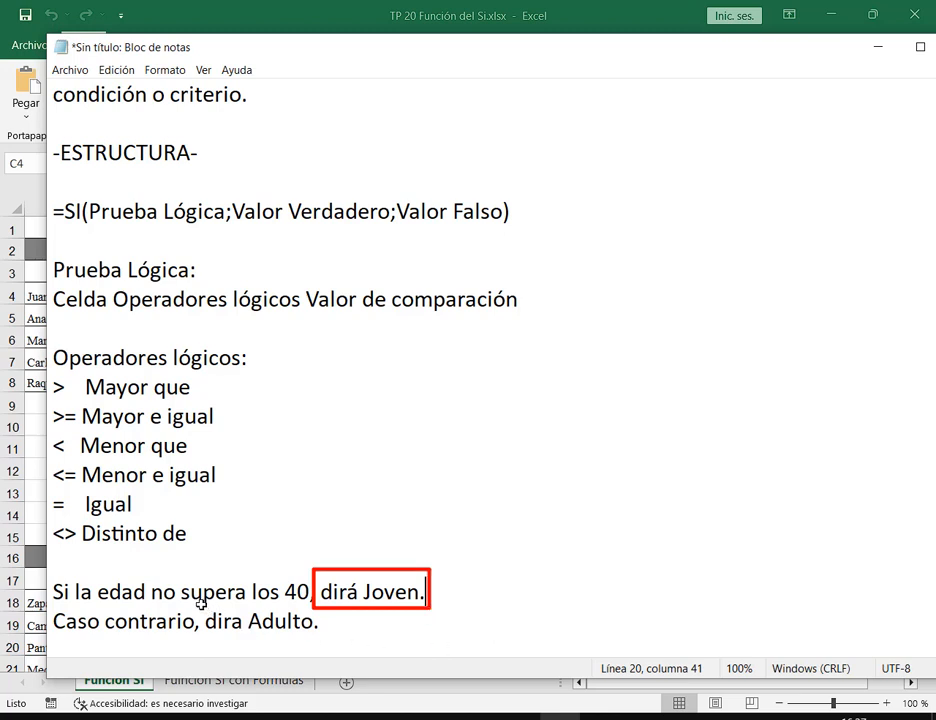
pyautogui.moveTo(201, 604)
pyautogui.mouseDown()
pyautogui.moveTo(276, 636)
pyautogui.moveTo(316, 639)
pyautogui.mouseUp()
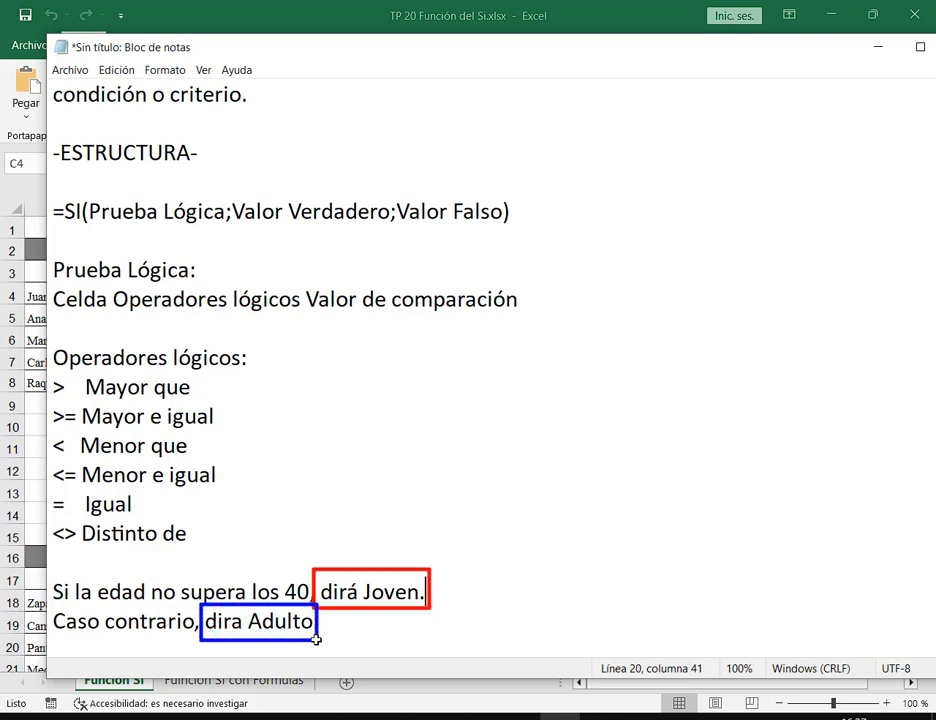
pyautogui.hotkey('ctrl', 'z')
pyautogui.hotkey('ctrl', 'z')
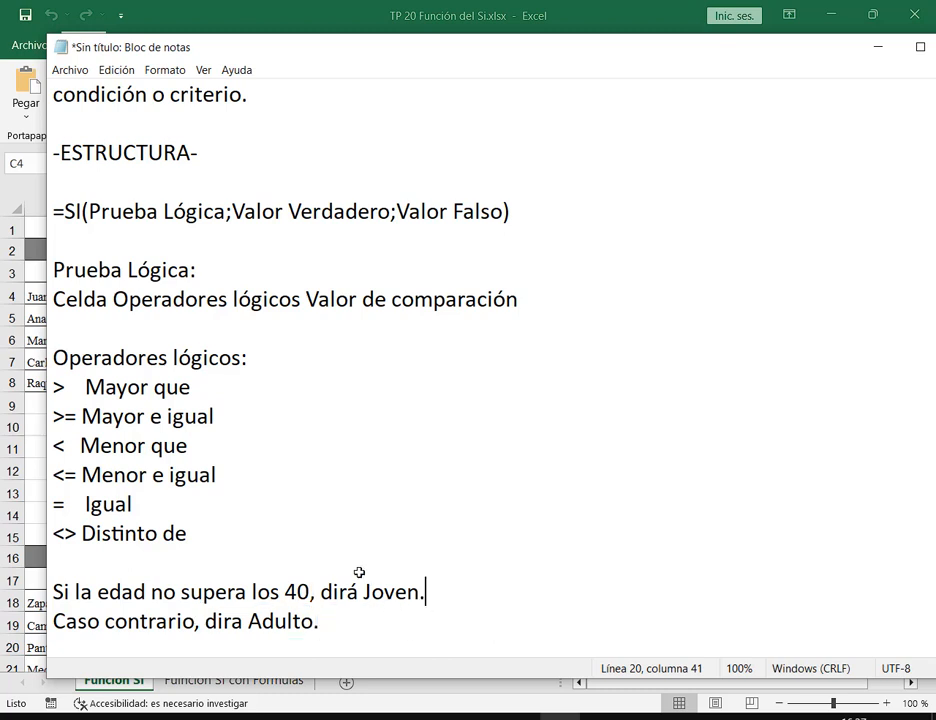
# Frame "Joven" in red, "Adulto" in blue and the "Valor Verdadero" argument in red on the notes.
pyautogui.moveTo(361, 572); pyautogui.dragTo(423, 612)
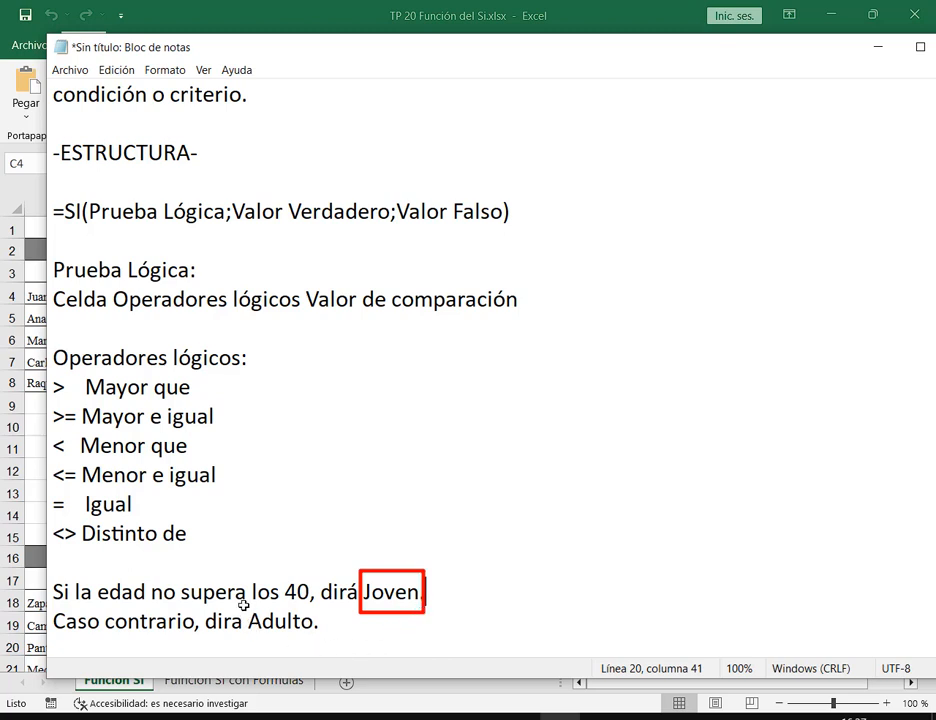
pyautogui.moveTo(242, 604); pyautogui.dragTo(318, 636)
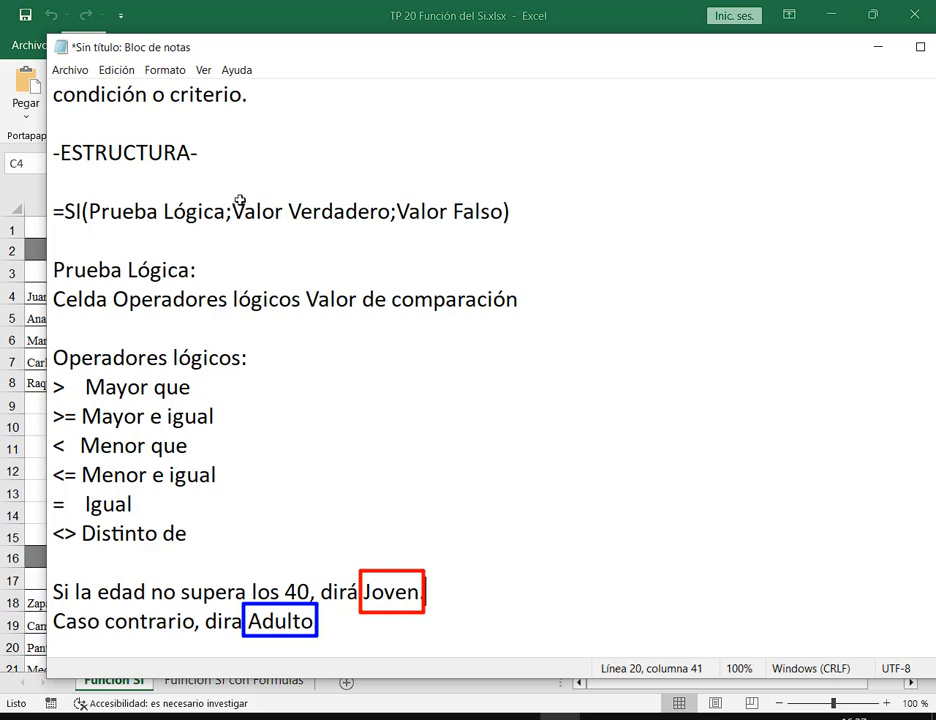
pyautogui.moveTo(227, 191); pyautogui.dragTo(393, 234)
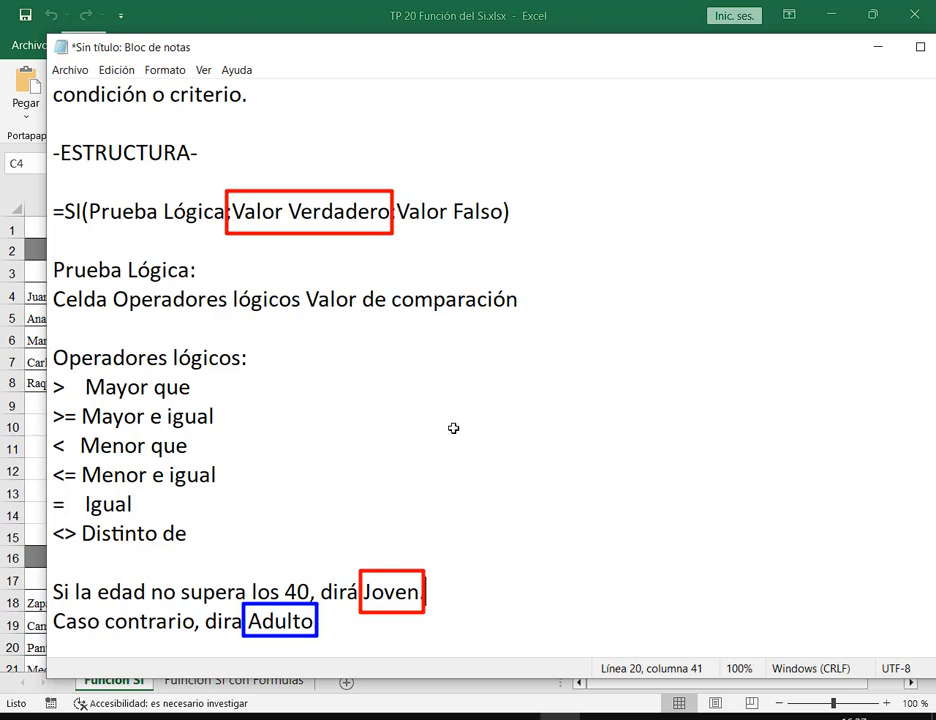
# Frame the "Valor Falso" argument in blue on the notes, and clear all the frames.
pyautogui.moveTo(394, 189); pyautogui.dragTo(508, 233)
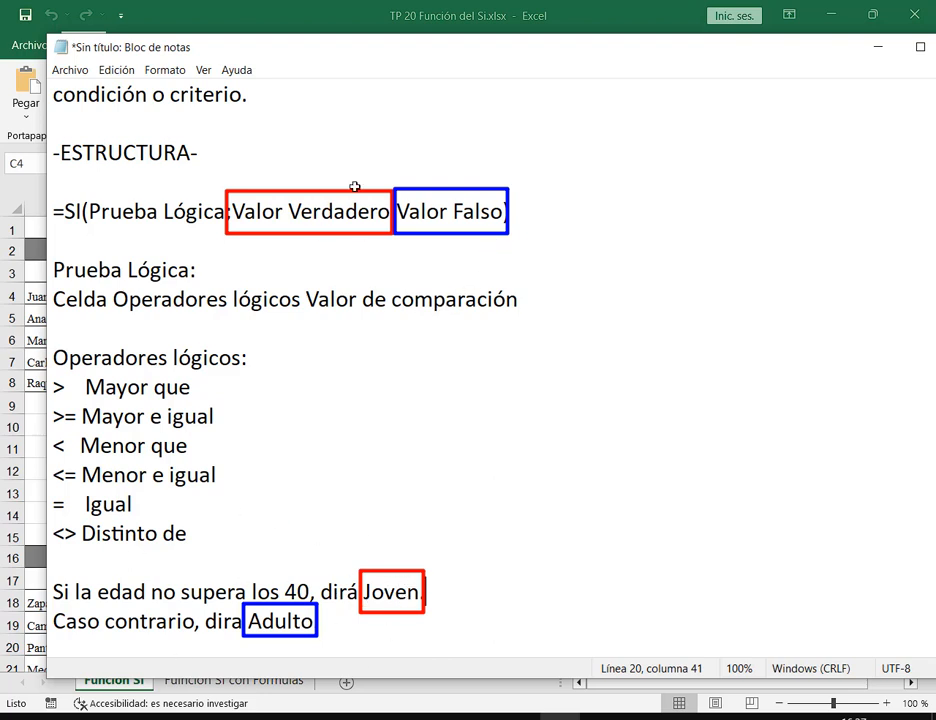
pyautogui.moveTo(366, 278); pyautogui.dragTo(362, 252)
pyautogui.moveTo(418, 282); pyautogui.dragTo(427, 242)
pyautogui.press('Escape')
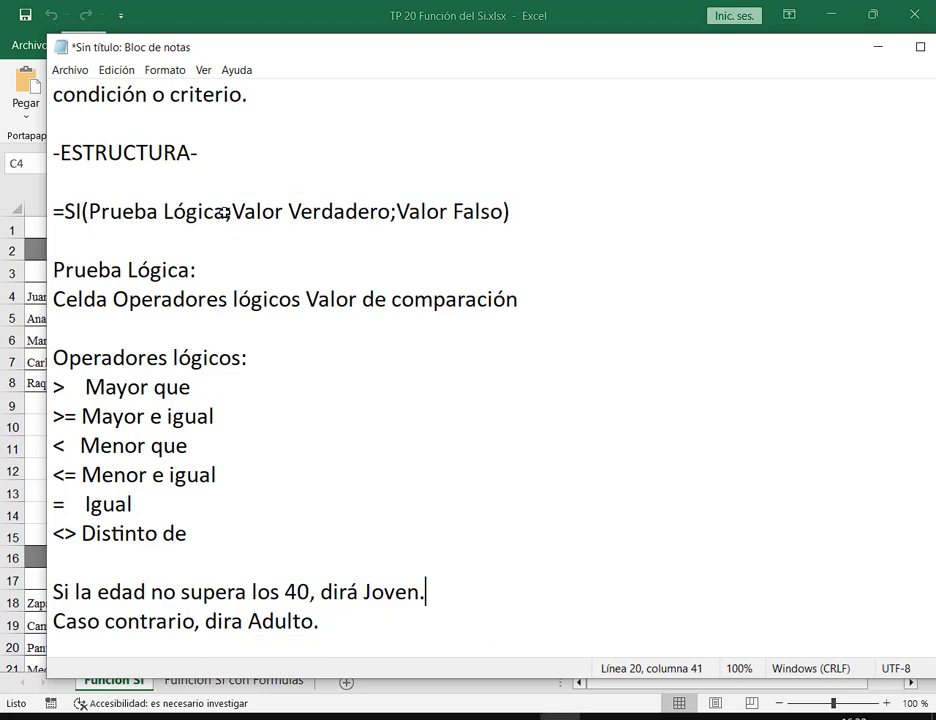
# Select "Prueba Lógica" in the SI structure and temporarily frame "Joven" in red in the age sentence.
pyautogui.moveTo(228, 211); pyautogui.dragTo(89, 212)
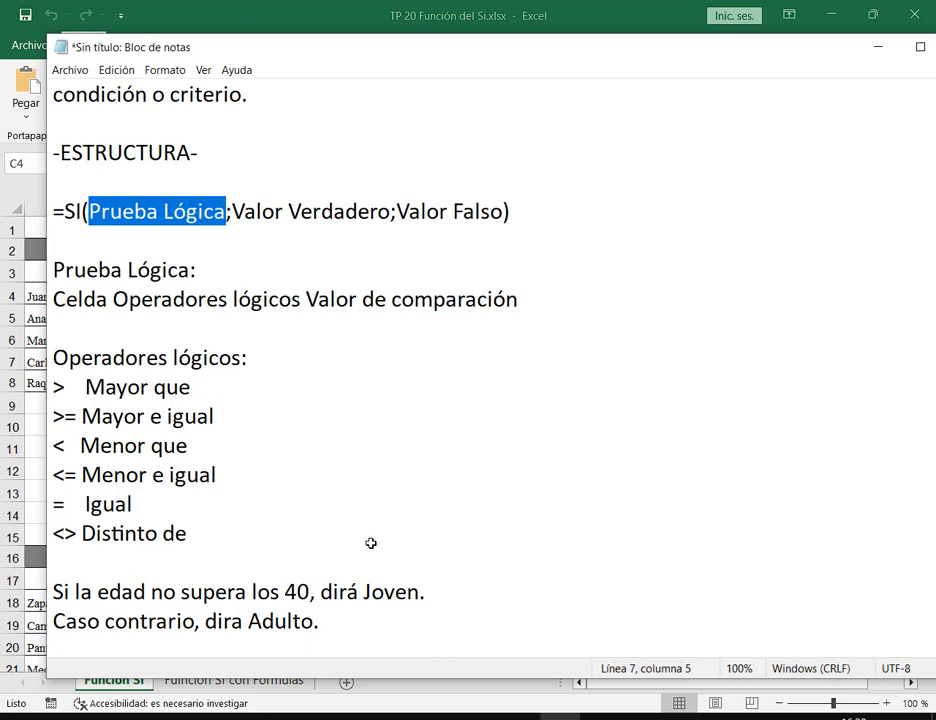
pyautogui.moveTo(361, 574); pyautogui.dragTo(424, 608)
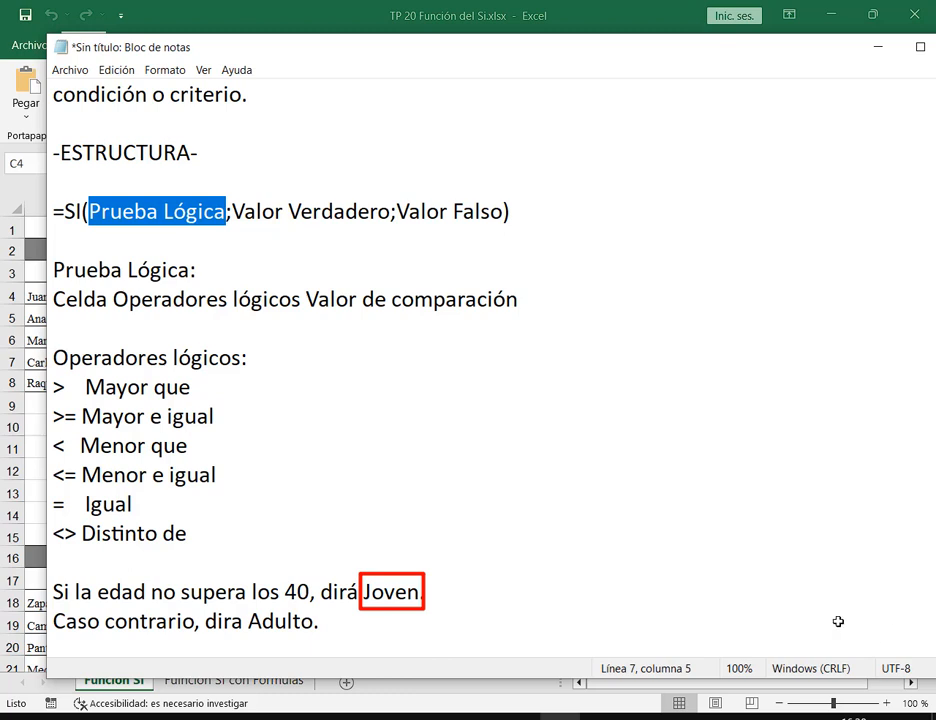
pyautogui.hotkey('ctrl', 'z')
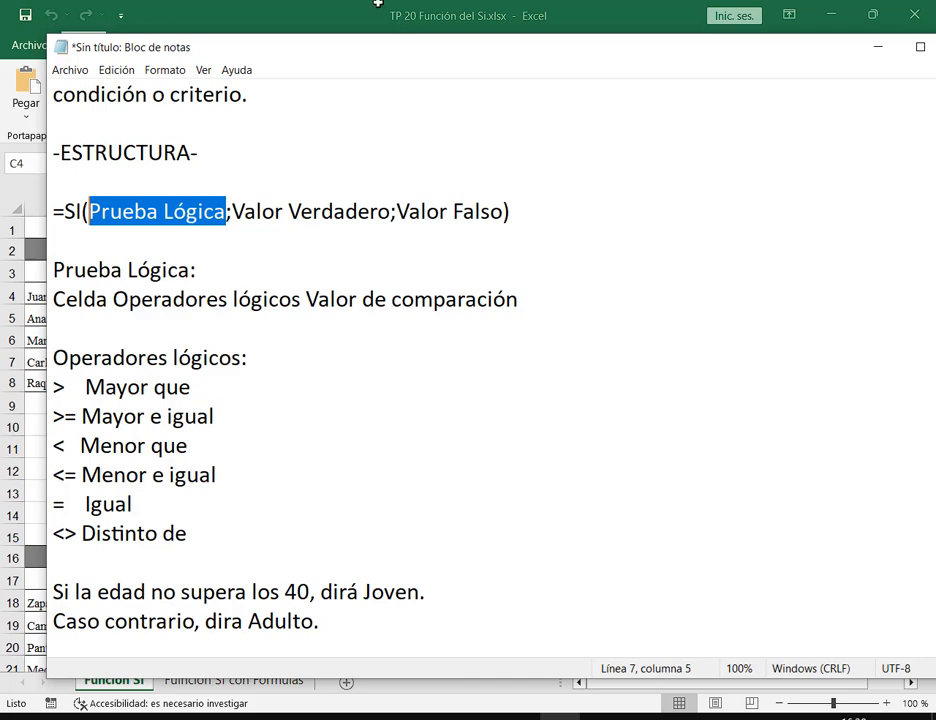
# Switch to Excel, briefly mark the Insert Function command and the SI entry in red, and insert the SI function in cell C4.
pyautogui.click(445, 5)
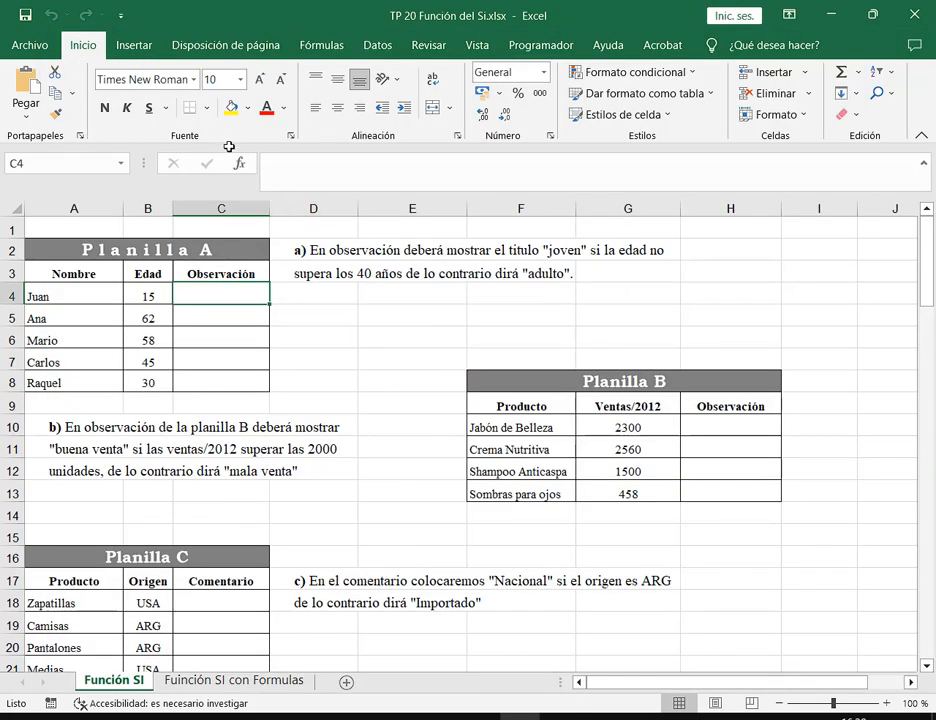
pyautogui.moveTo(228, 148); pyautogui.dragTo(255, 176)
pyautogui.moveTo(244, 242); pyautogui.dragTo(238, 178)
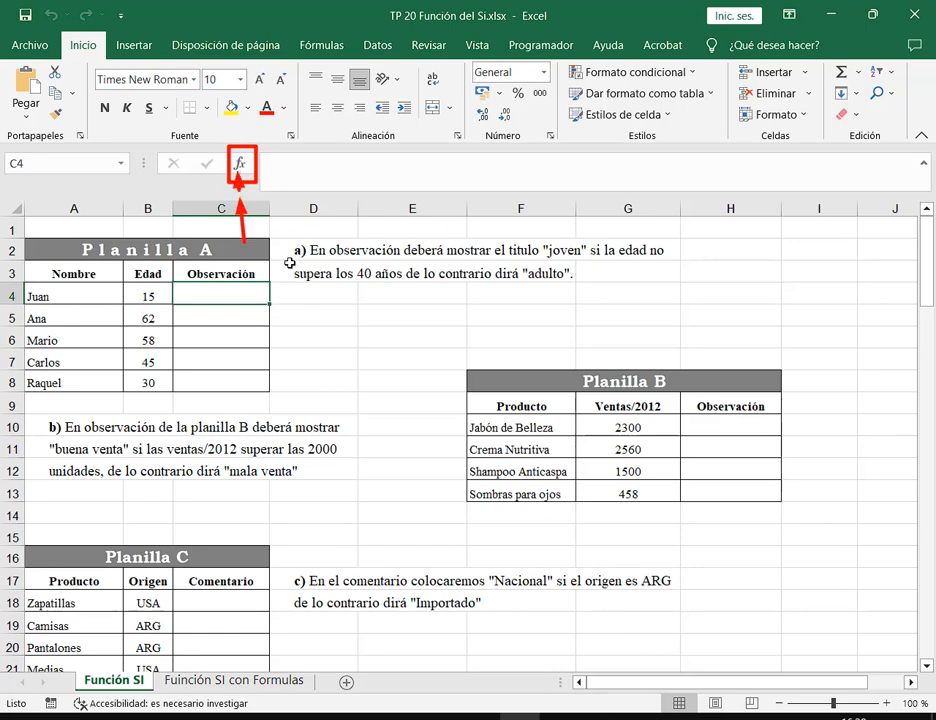
pyautogui.click(239, 163)
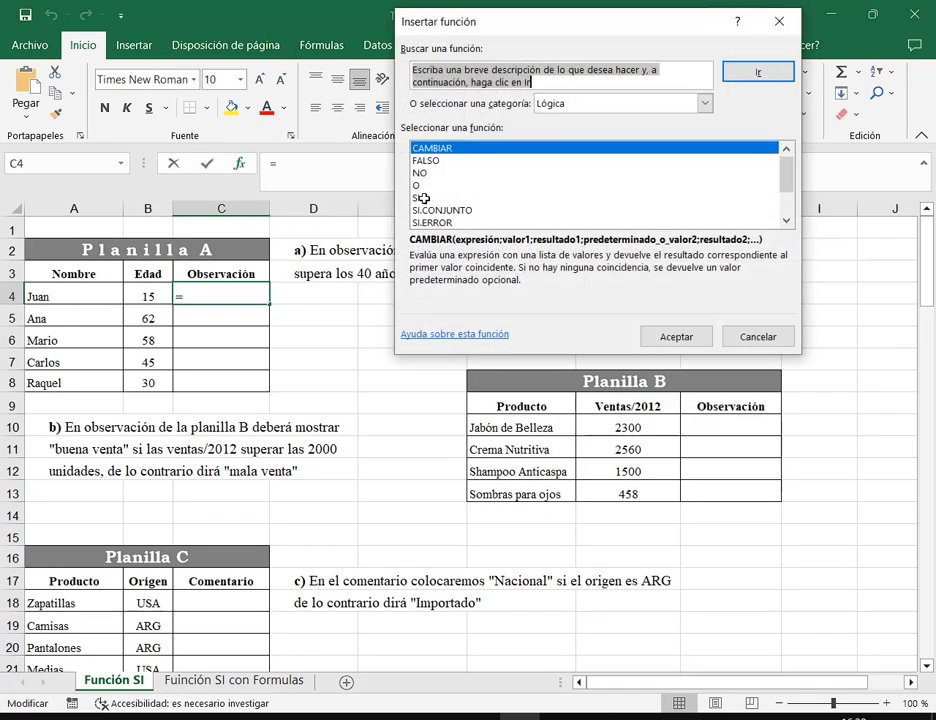
pyautogui.moveTo(409, 190); pyautogui.dragTo(427, 206)
pyautogui.press('Escape')
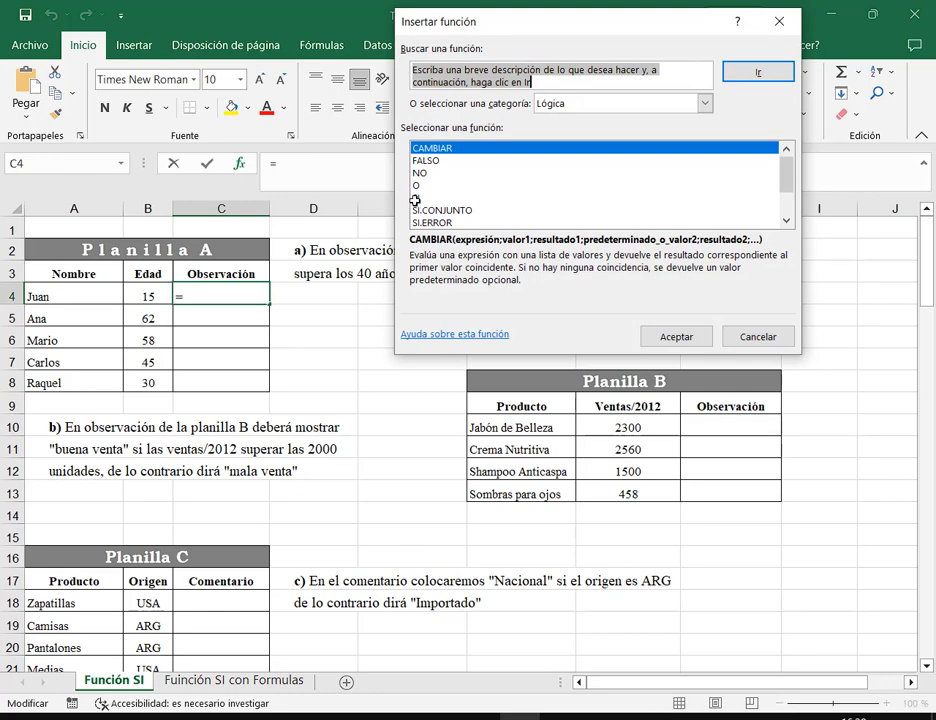
pyautogui.doubleClick(414, 197)
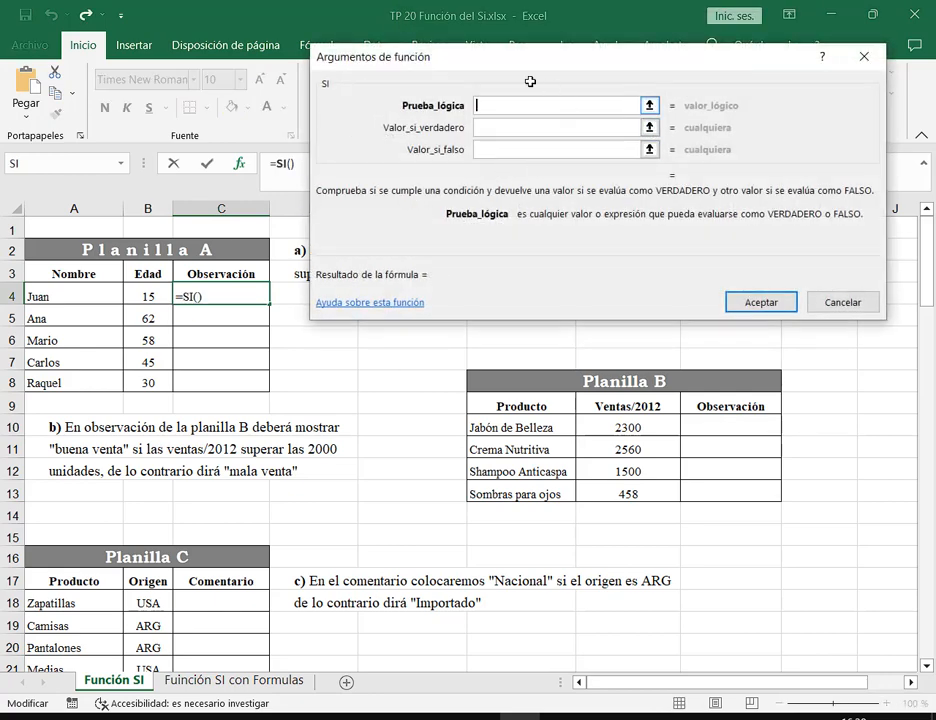
# Reposition the SI arguments dialog, and set Valor_si_verdadero to "Joven" and Valor_si_falso to "Adulto", both in quotation marks.
pyautogui.moveTo(665, 57); pyautogui.dragTo(645, 127)
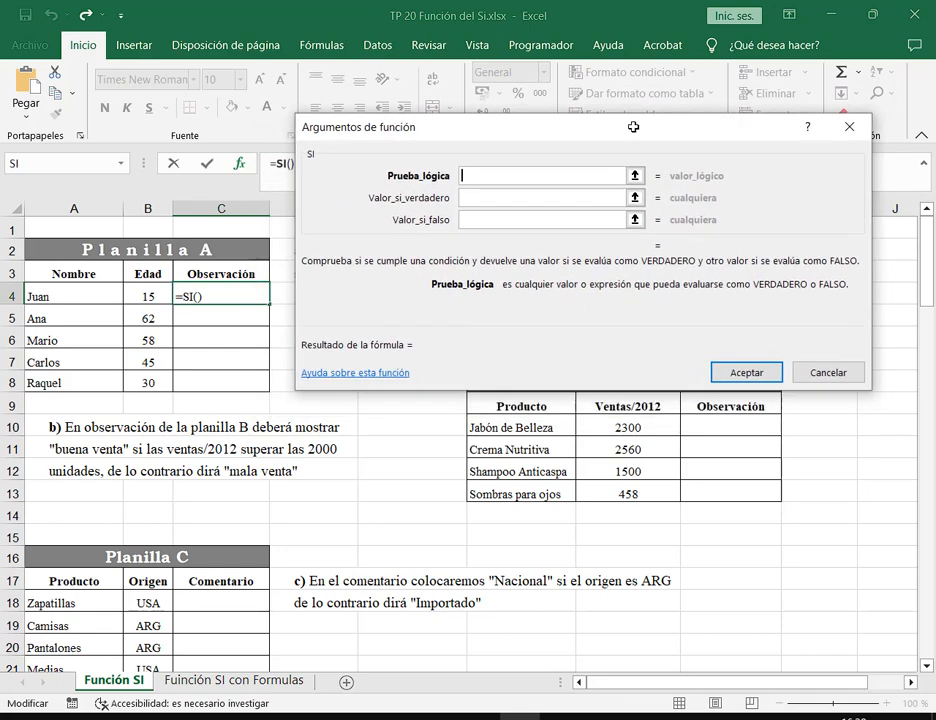
pyautogui.click(476, 197)
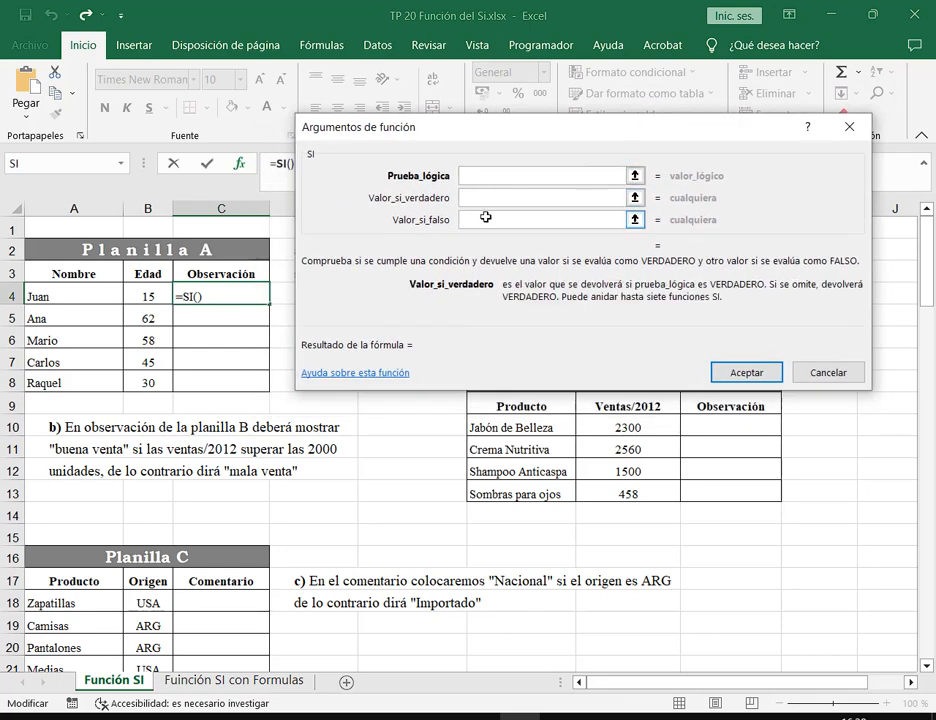
pyautogui.click(485, 217)
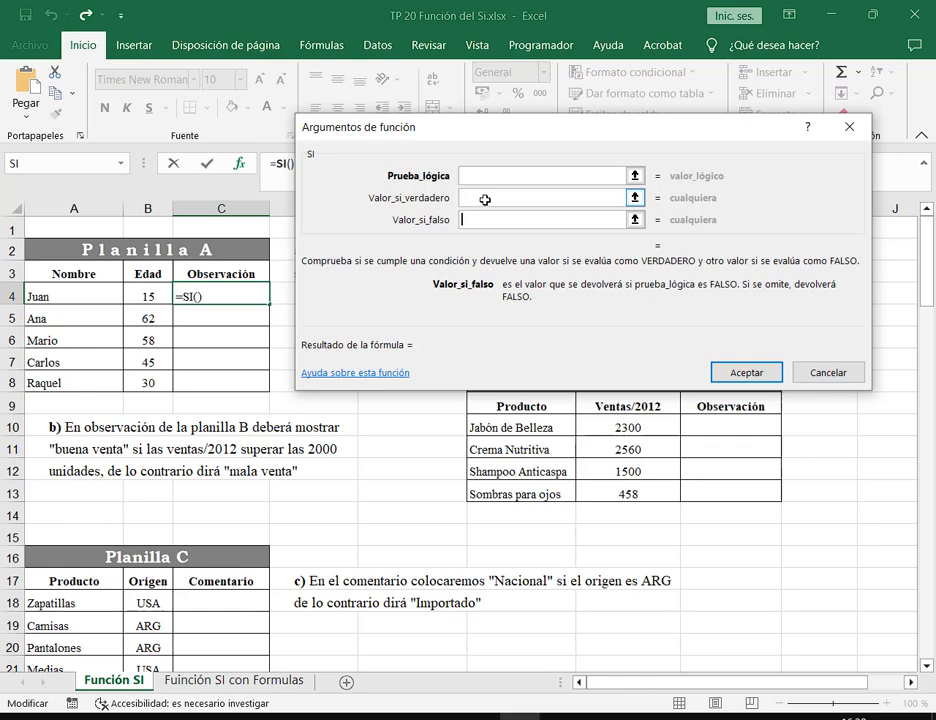
pyautogui.click(485, 198)
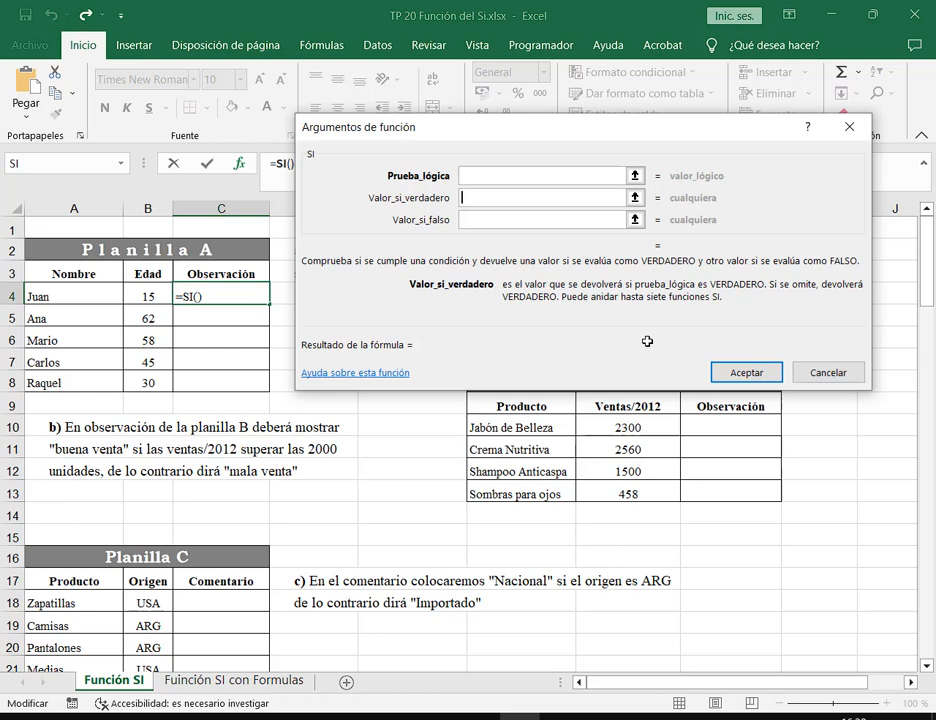
pyautogui.write('"Jo')
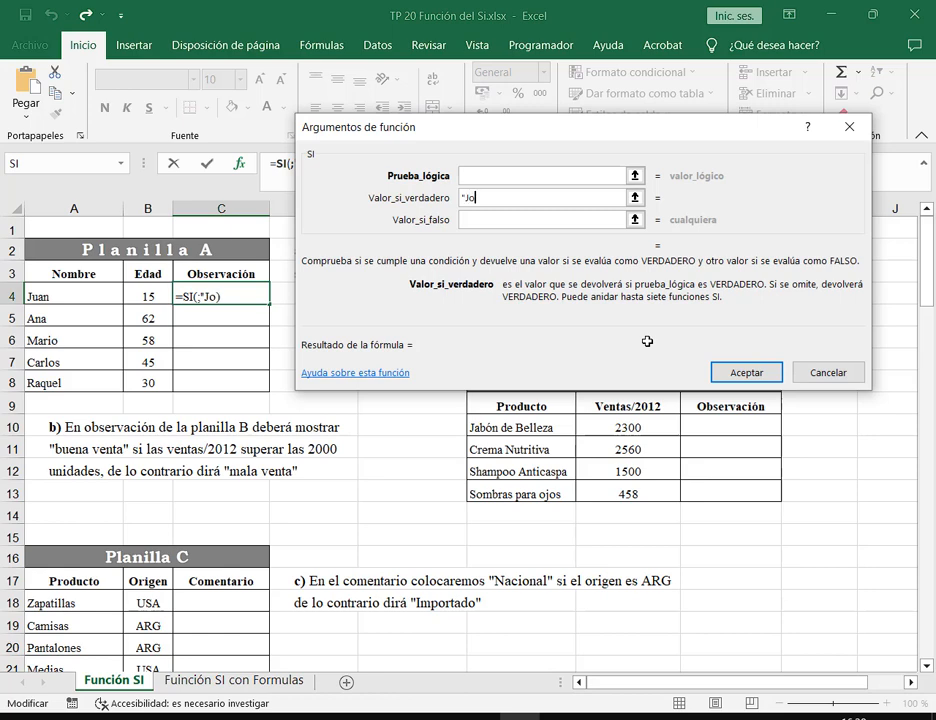
pyautogui.write('ven"')
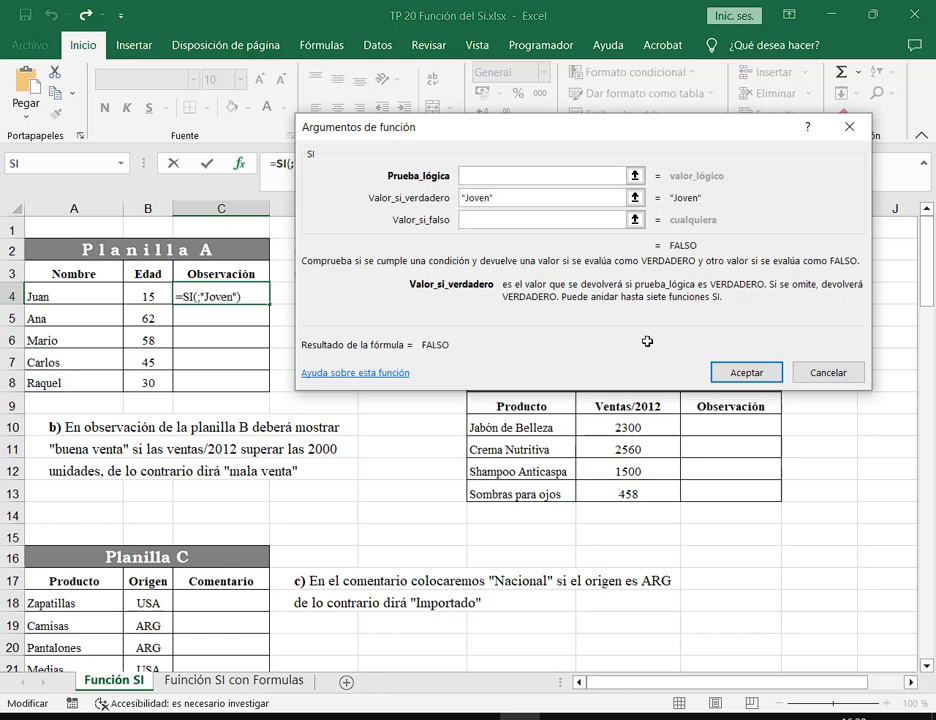
pyautogui.press('Tab')
pyautogui.write('"Adulto"')
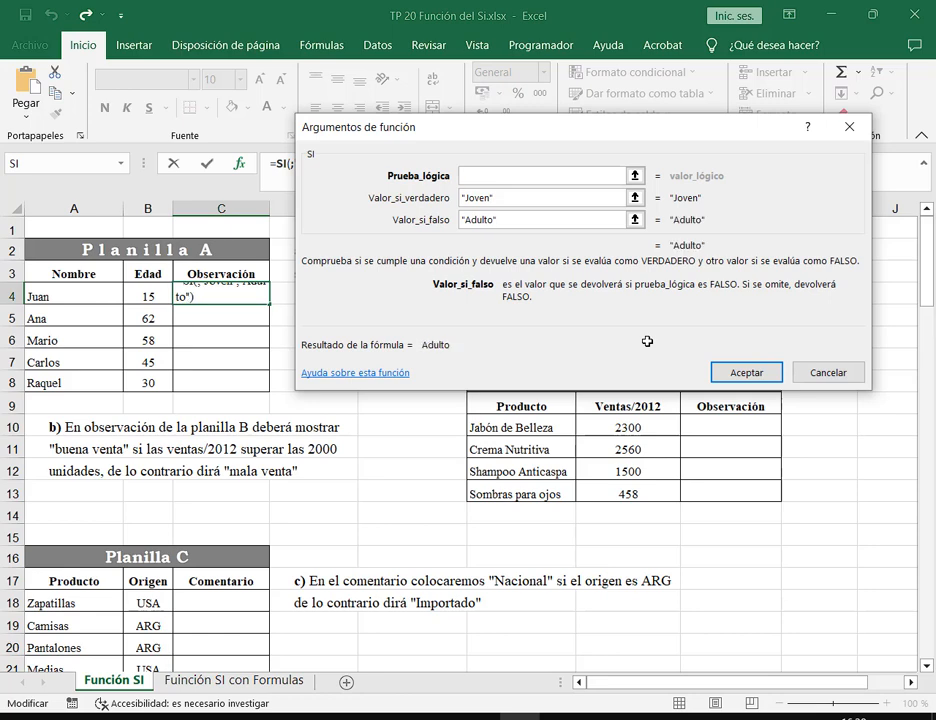
pyautogui.click(498, 198)
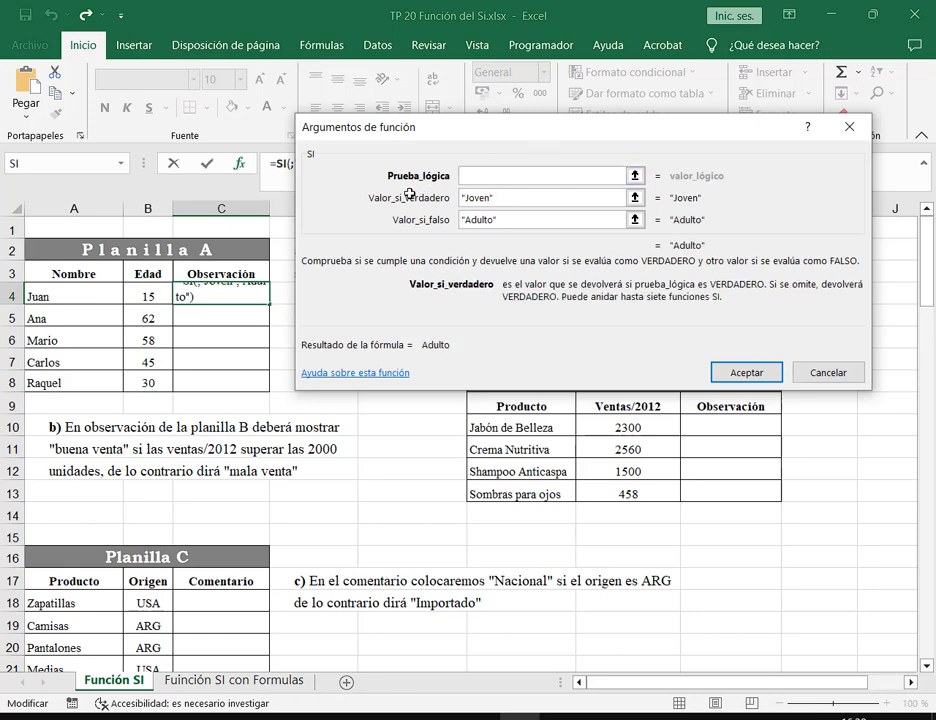
pyautogui.click(466, 219)
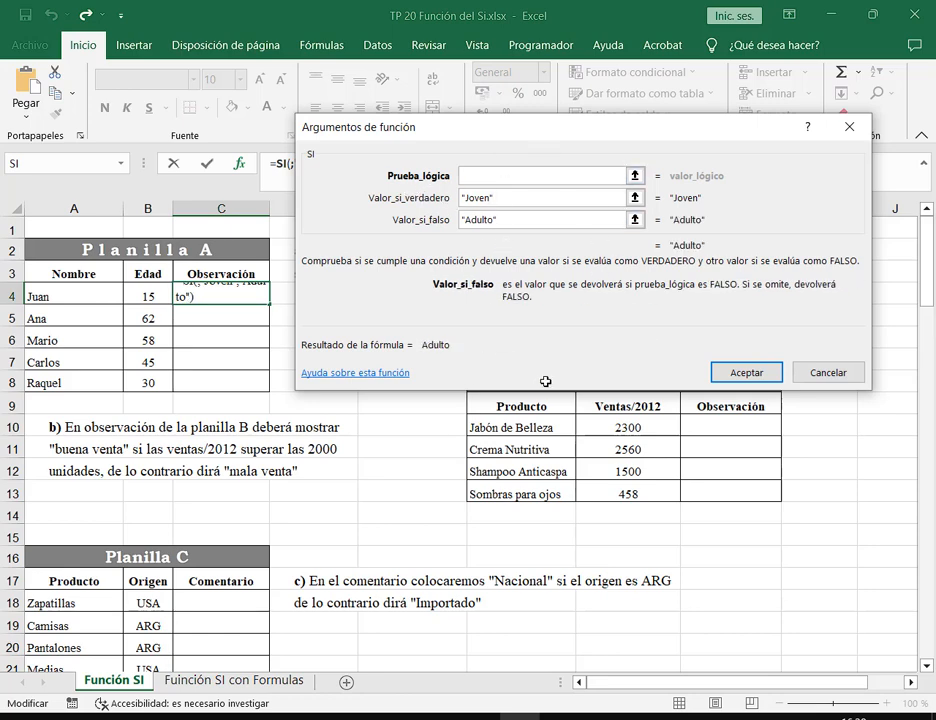
# Check the SI structure in the Notepad notes, and return to Excel with the Prueba_lógica argument active.
pyautogui.hotkey('alt', 'Tab')
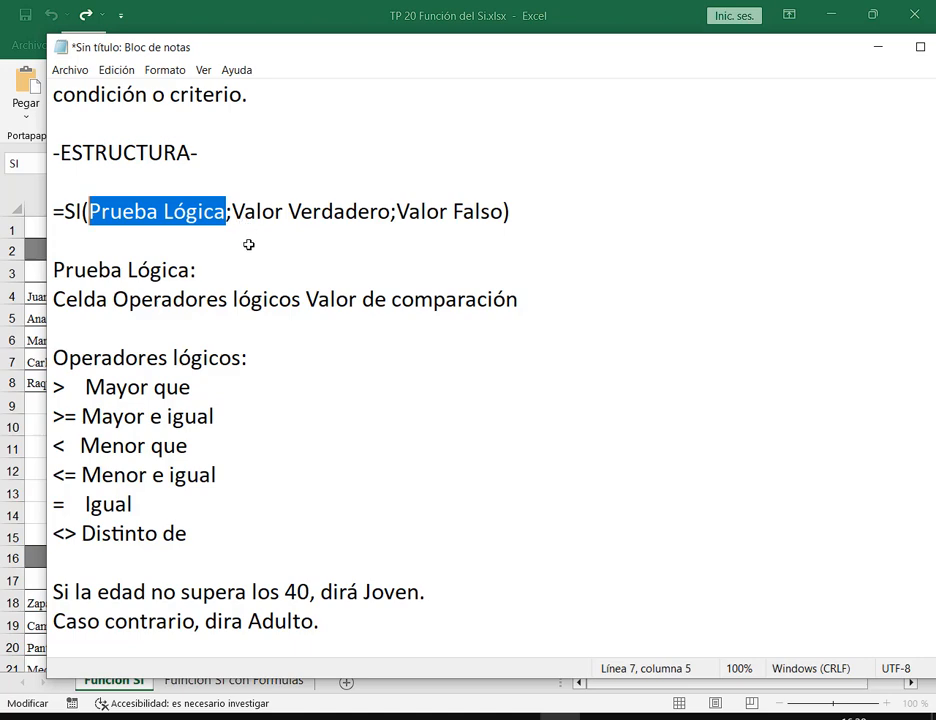
pyautogui.click(878, 47)
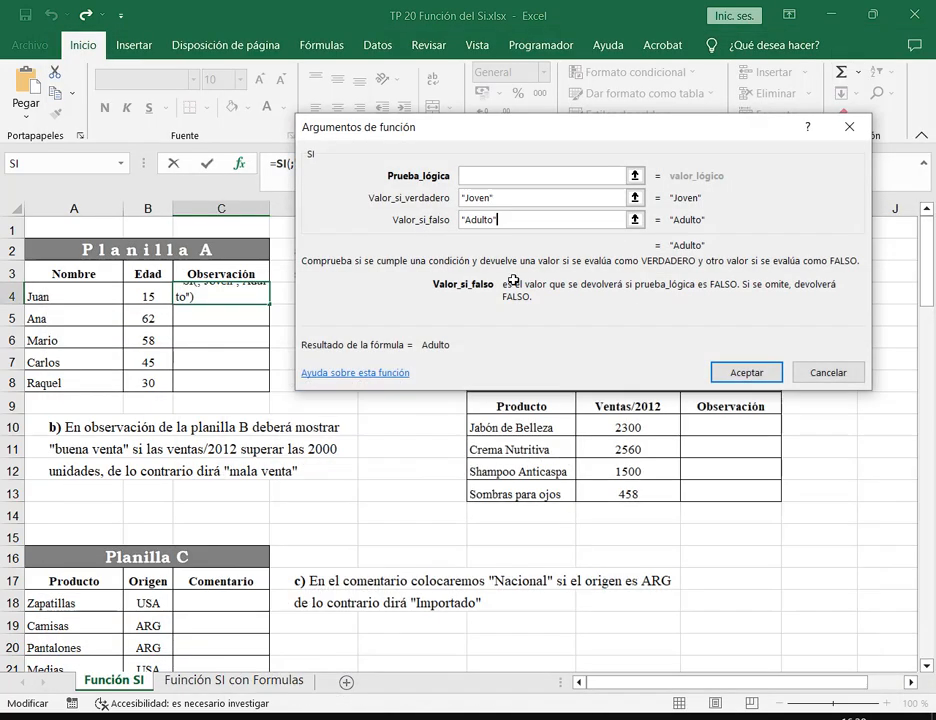
pyautogui.click(487, 176)
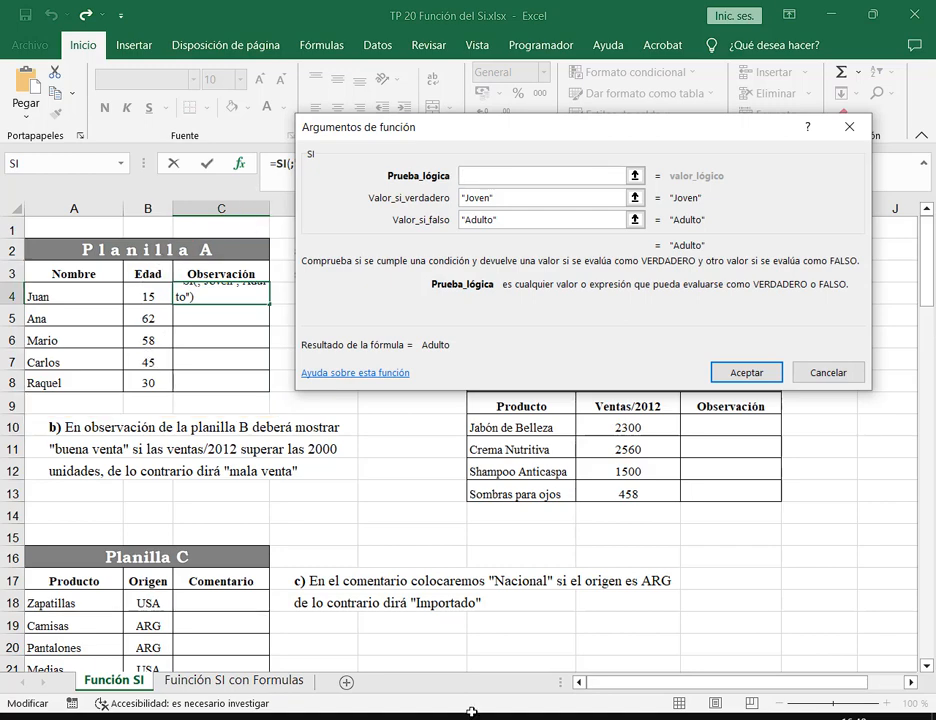
# Switch to the Notepad notes and add three new lines after "Caso contrario, dira Adulto.".
pyautogui.click(560, 717)
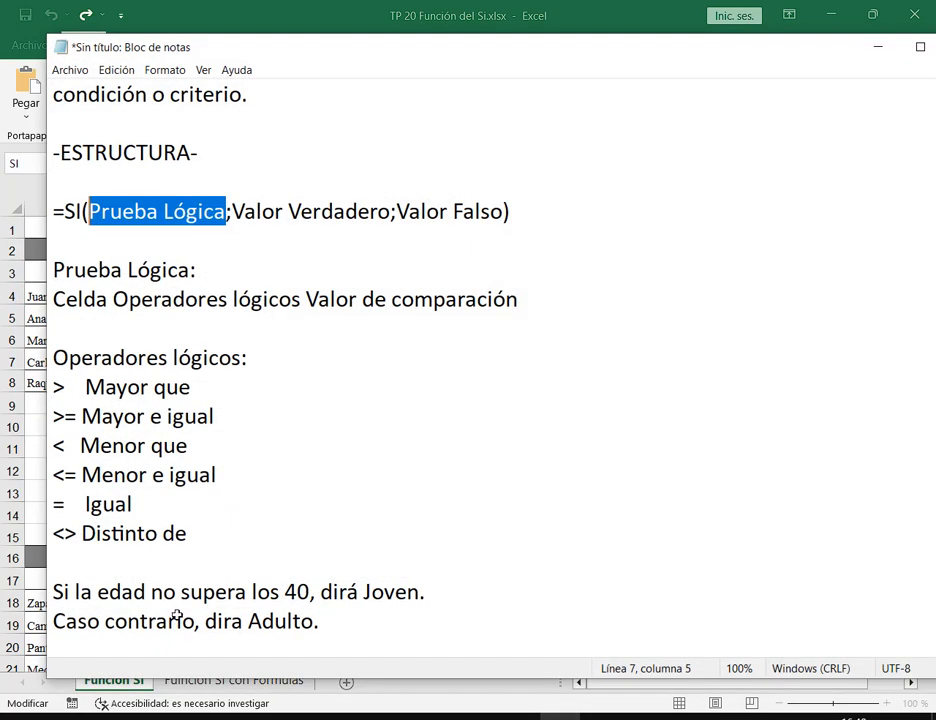
pyautogui.click(224, 556)
pyautogui.click(328, 623)
pyautogui.press('Return')
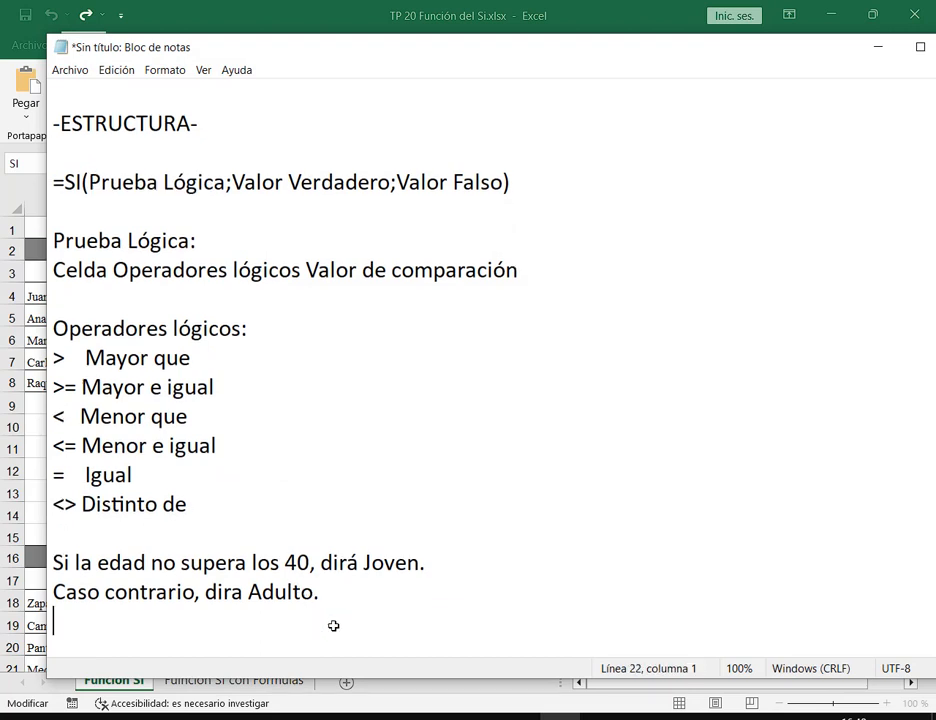
pyautogui.press('Return')
pyautogui.press('Return')
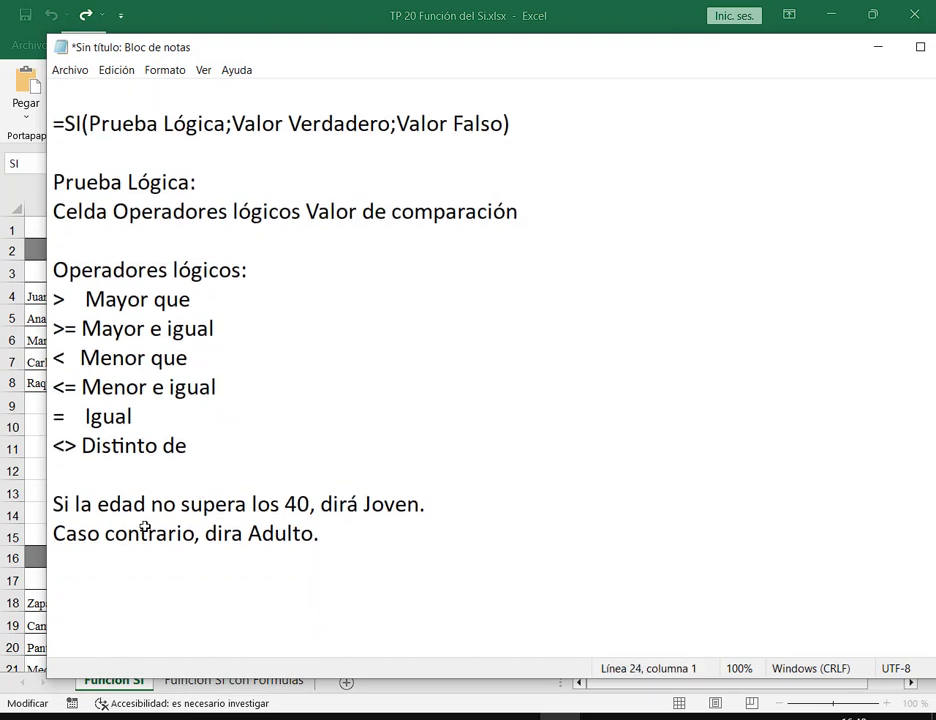
# Temporarily frame "edad" and "40" and underline "no supera" in red in the age sentence, and clear the marks.
pyautogui.moveTo(94, 488)
pyautogui.mouseDown()
pyautogui.moveTo(152, 518)
pyautogui.moveTo(313, 519)
pyautogui.mouseUp()
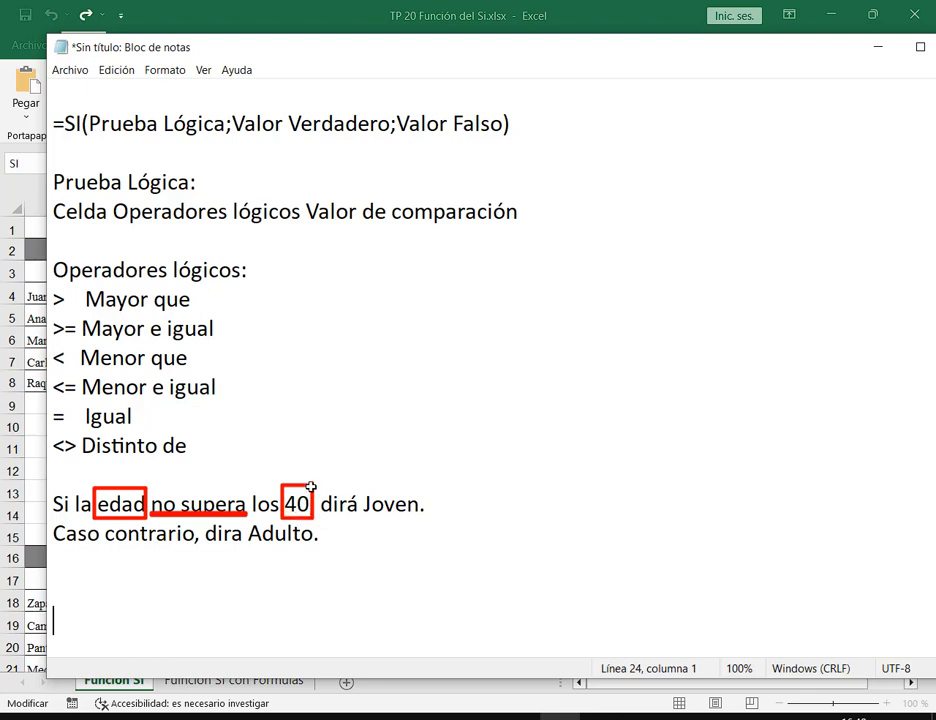
pyautogui.moveTo(323, 433); pyautogui.dragTo(303, 485)
pyautogui.press('e')
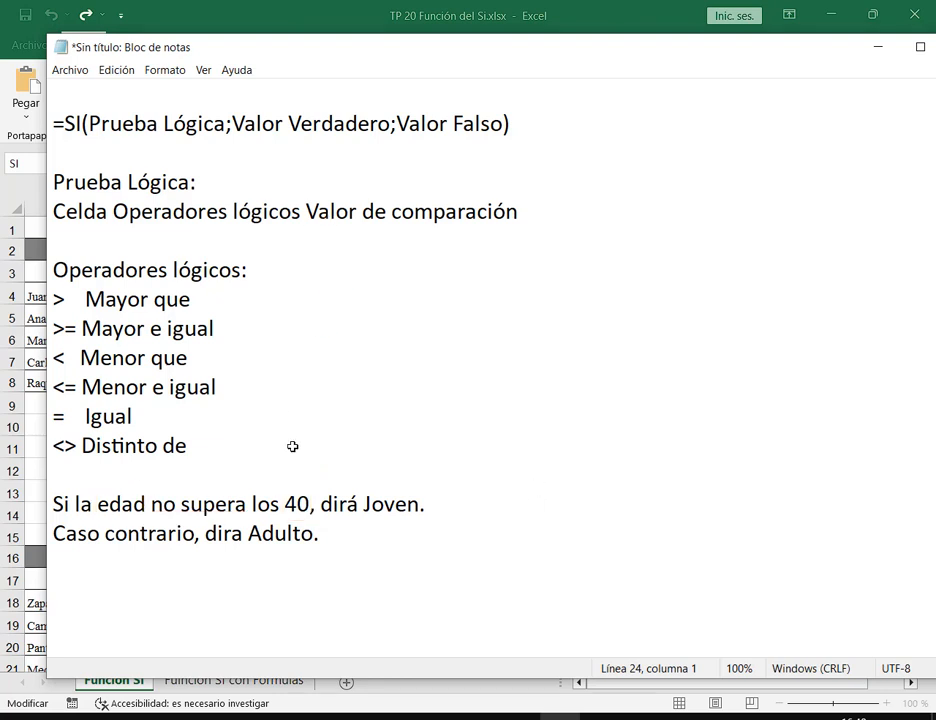
# Temporarily frame "40" and "Valor de comparación" in red to relate them, and undo both frames.
pyautogui.moveTo(279, 488); pyautogui.dragTo(314, 518)
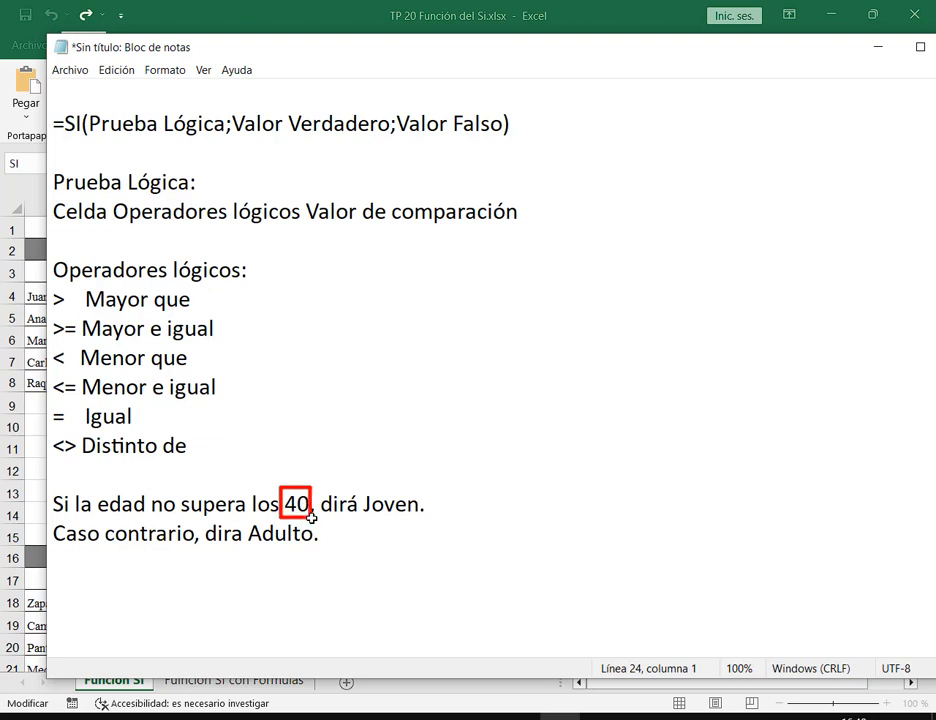
pyautogui.click(302, 192)
pyautogui.moveTo(332, 203); pyautogui.dragTo(529, 230)
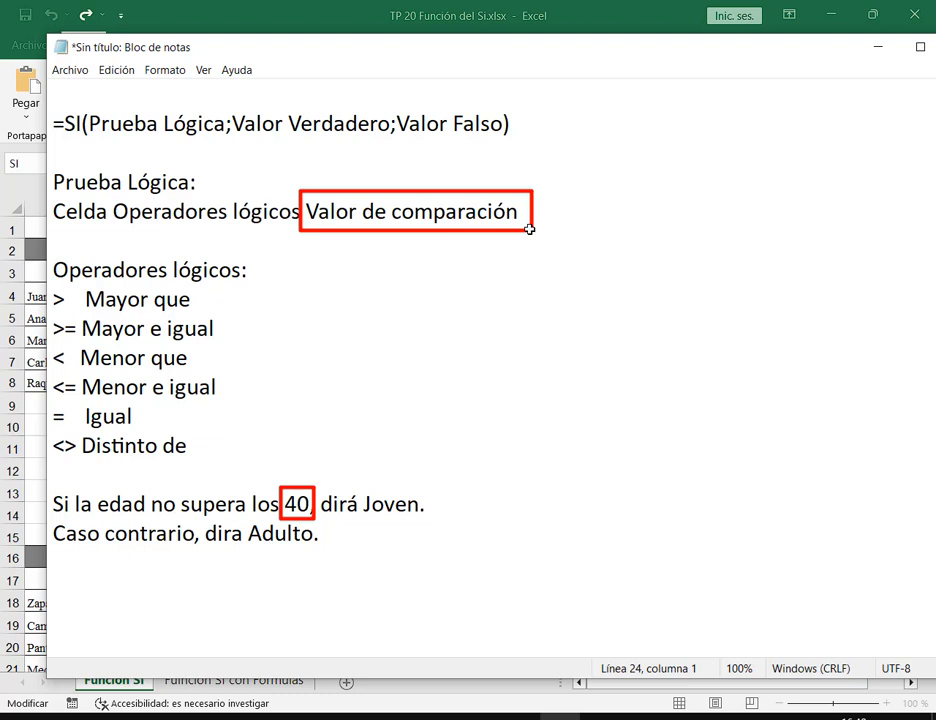
pyautogui.hotkey('ctrl', 'z')
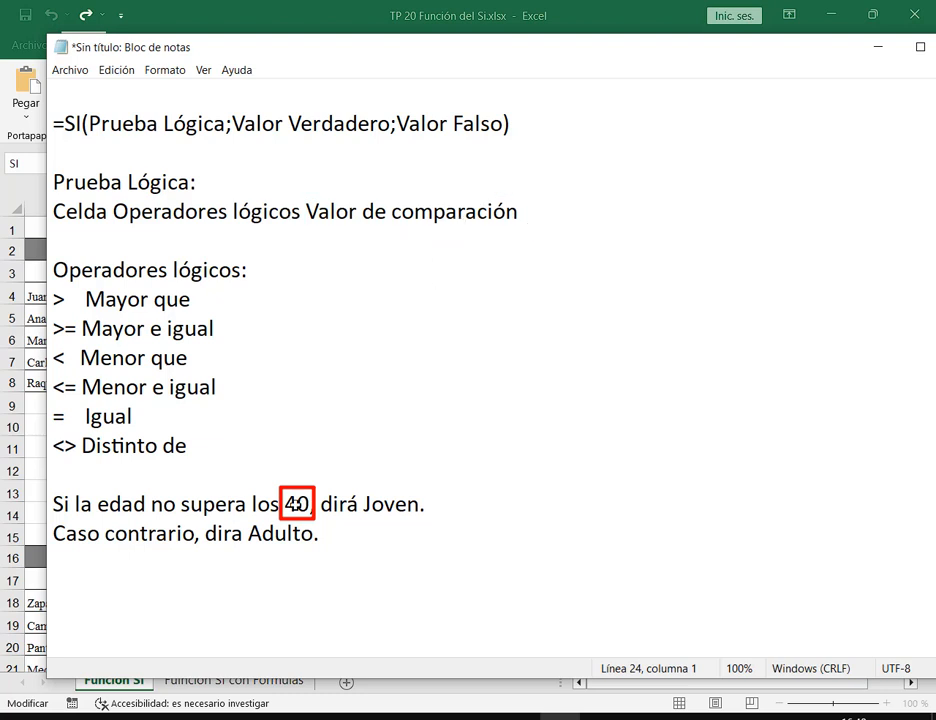
pyautogui.hotkey('ctrl', 'z')
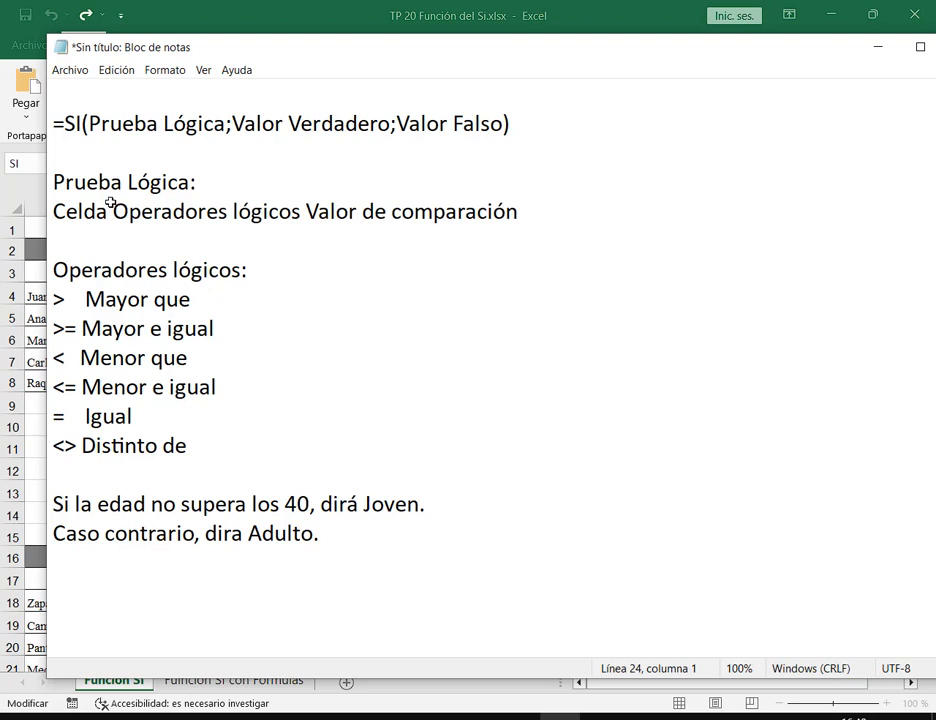
# Temporarily frame "Celda" and "edad" in red, and mark "Operadores lógicos" with a red underline and "no supera" with a red frame.
pyautogui.moveTo(108, 199); pyautogui.dragTo(48, 226)
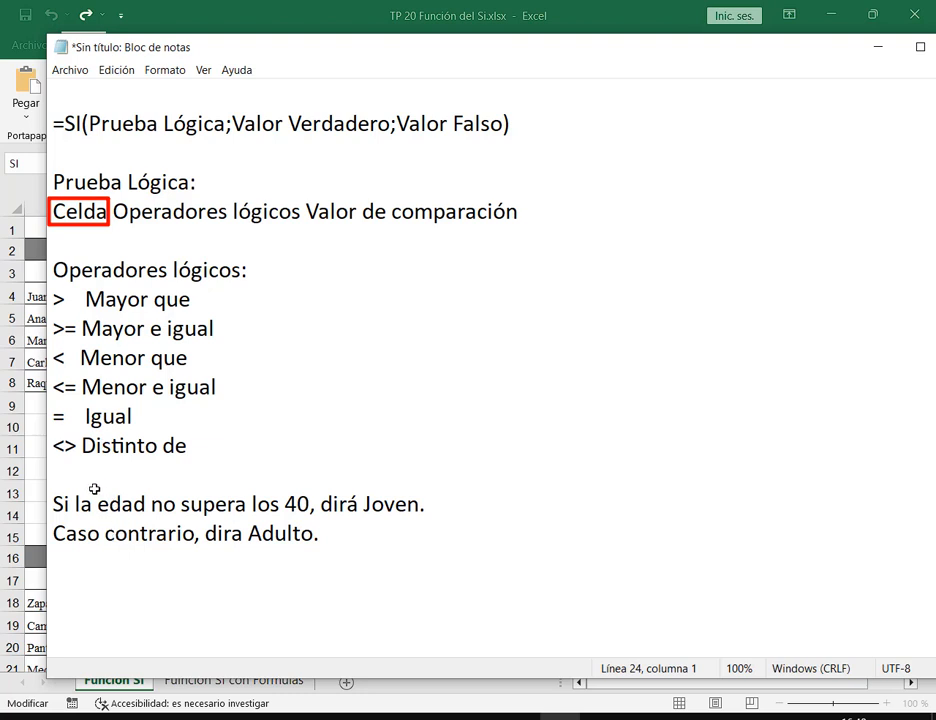
pyautogui.moveTo(94, 489); pyautogui.dragTo(151, 519)
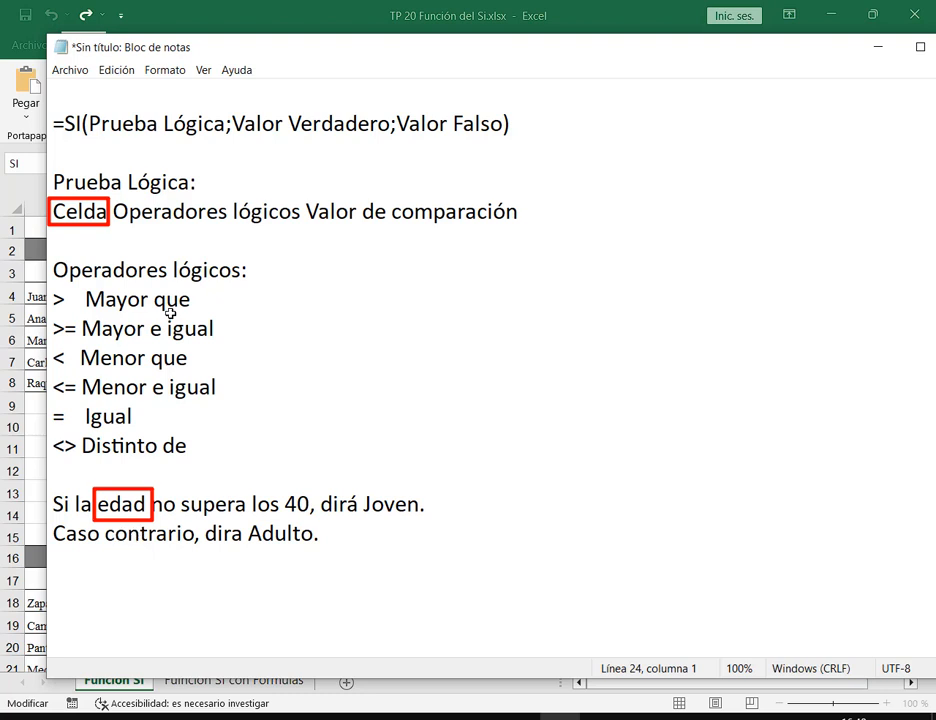
pyautogui.press('e')
pyautogui.moveTo(113, 222); pyautogui.dragTo(297, 222)
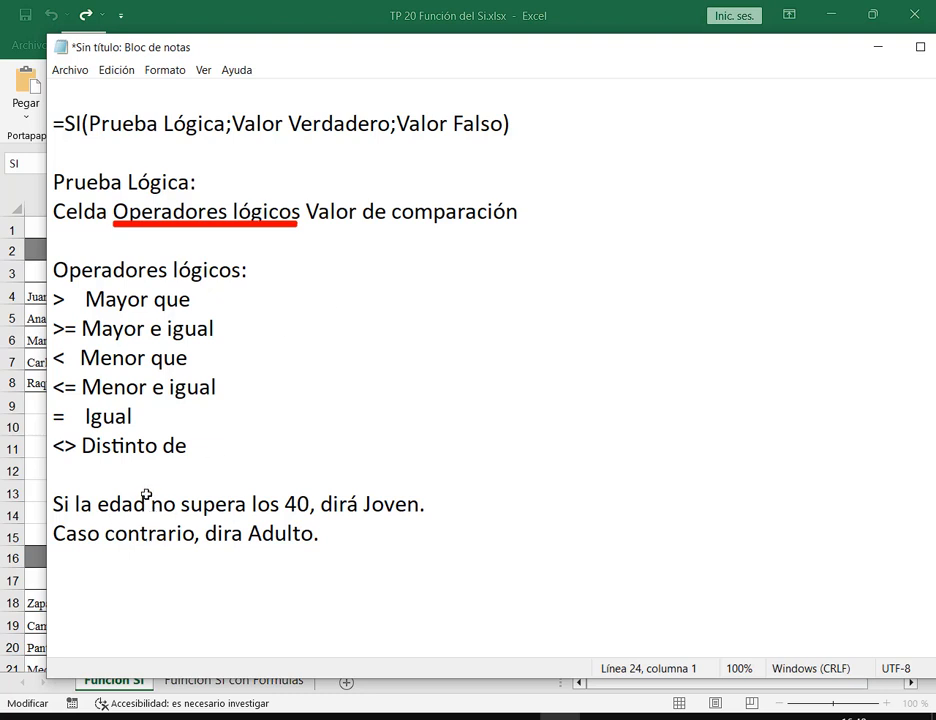
pyautogui.moveTo(149, 492); pyautogui.dragTo(250, 519)
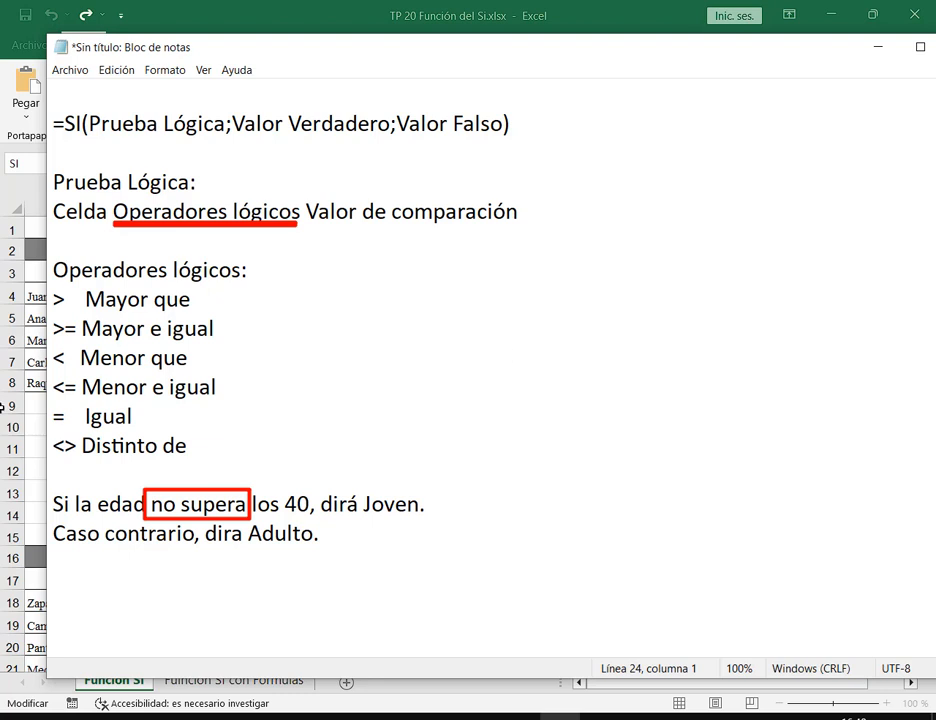
# Temporarily frame "< Menor que" in red and add the line "Edad < 40" below the Adulto sentence.
pyautogui.moveTo(50, 341); pyautogui.dragTo(186, 377)
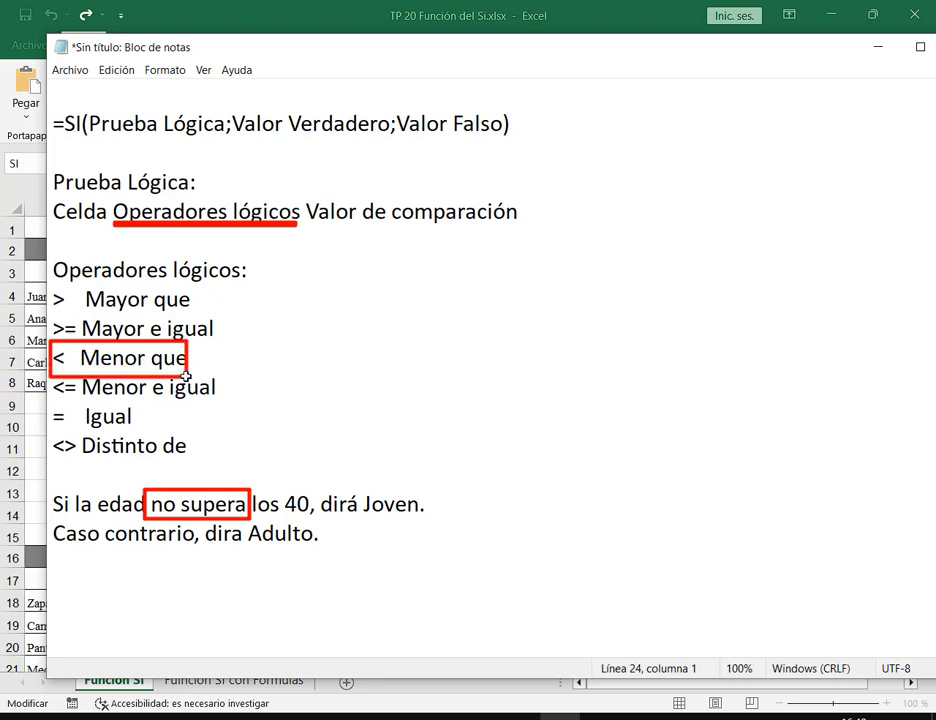
pyautogui.press('Escape')
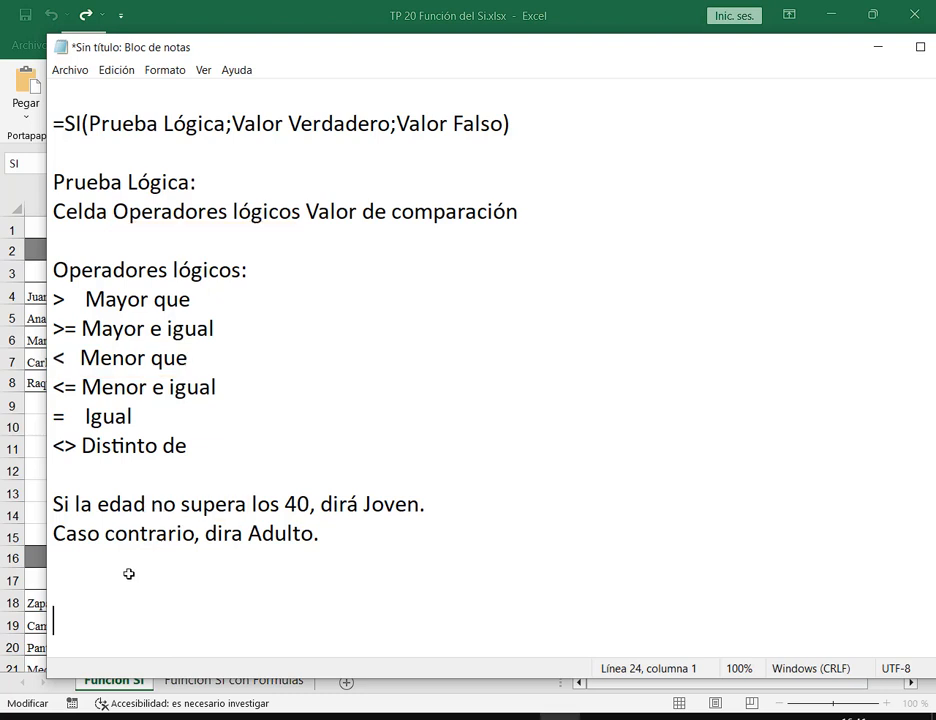
pyautogui.click(130, 574)
pyautogui.press('Return')
pyautogui.write('Edad <')
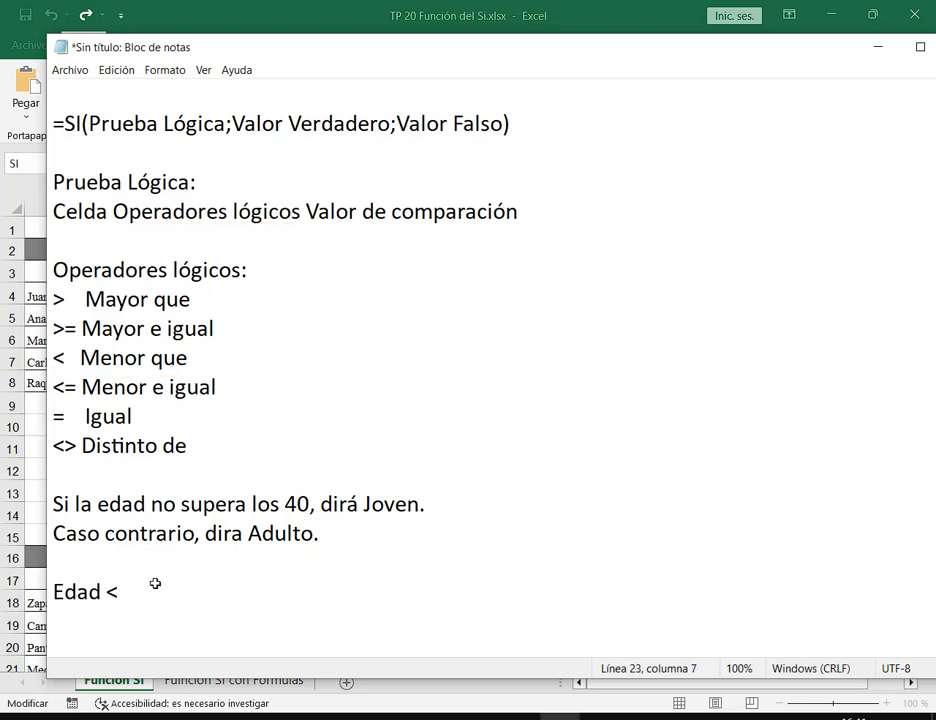
pyautogui.write(' 40')
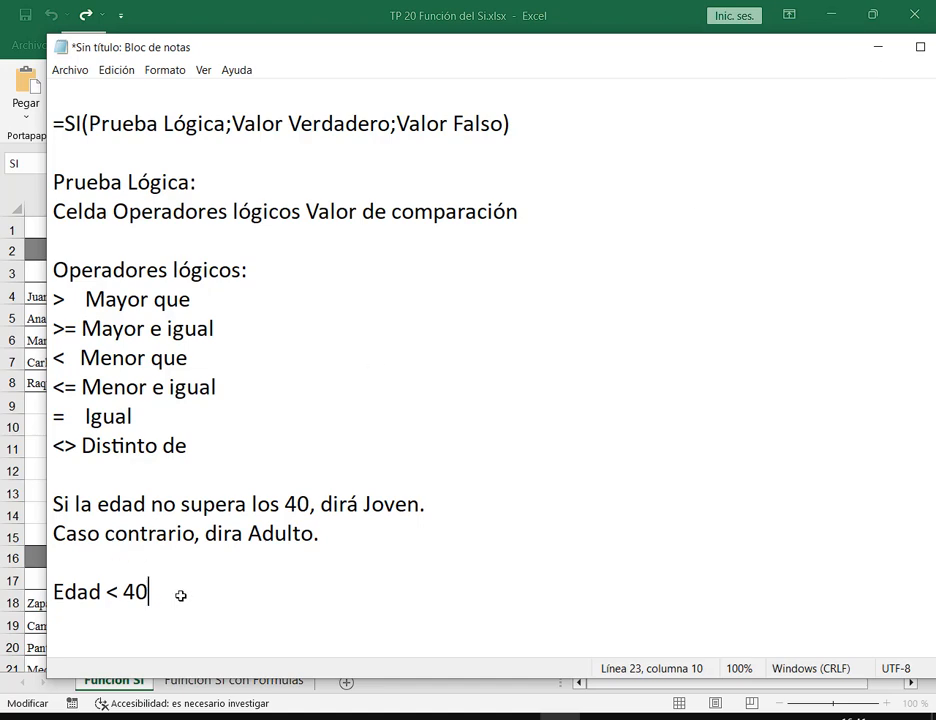
# Glance at the workbook, select "Edad" in the new notes line and temporarily mark "Celda" with a red frame and arrow.
pyautogui.moveTo(182, 595); pyautogui.dragTo(31, 598)
pyautogui.click(636, 28)
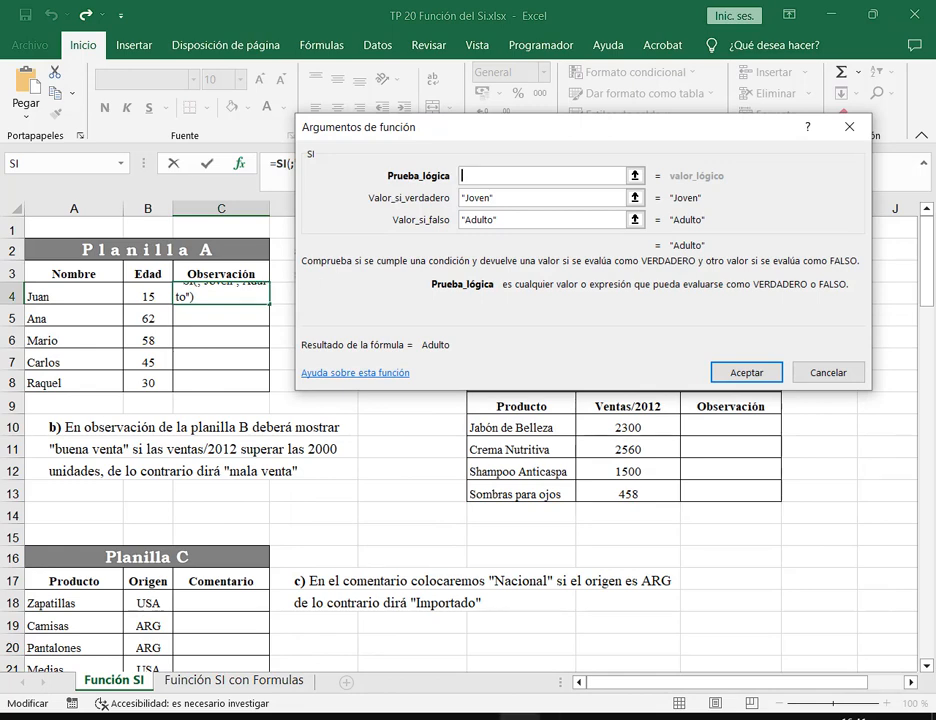
pyautogui.click(560, 717)
pyautogui.click(99, 591)
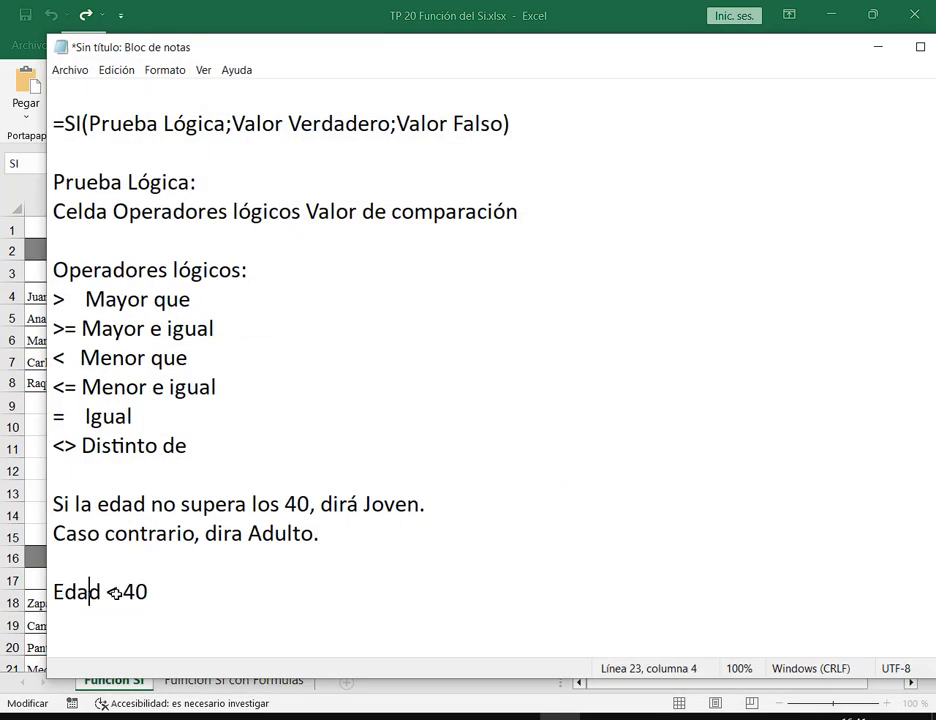
pyautogui.doubleClick(99, 591)
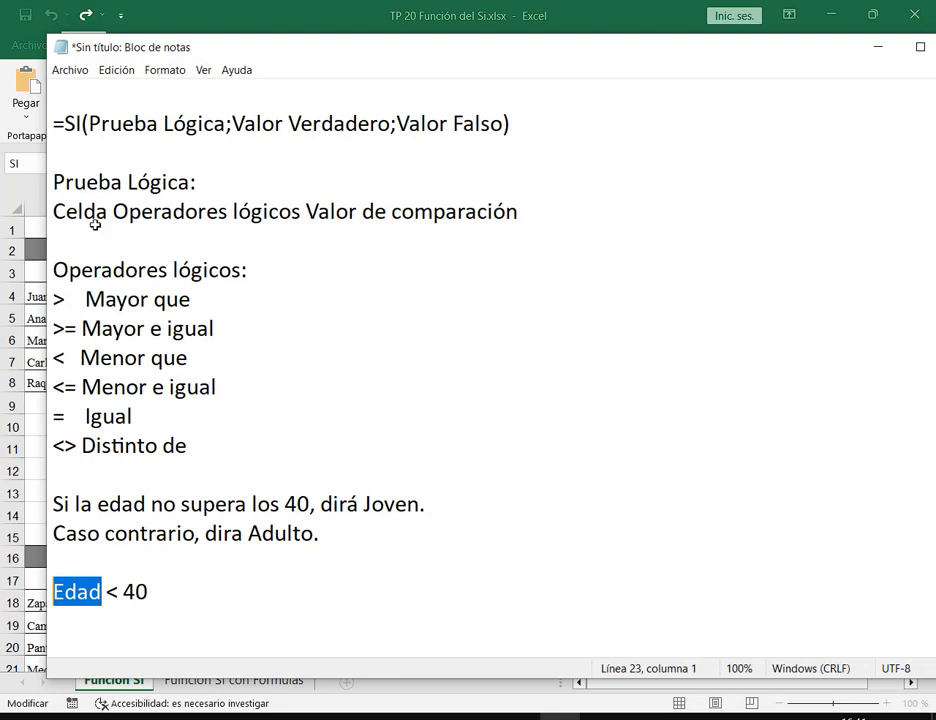
pyautogui.moveTo(52, 195); pyautogui.dragTo(109, 231)
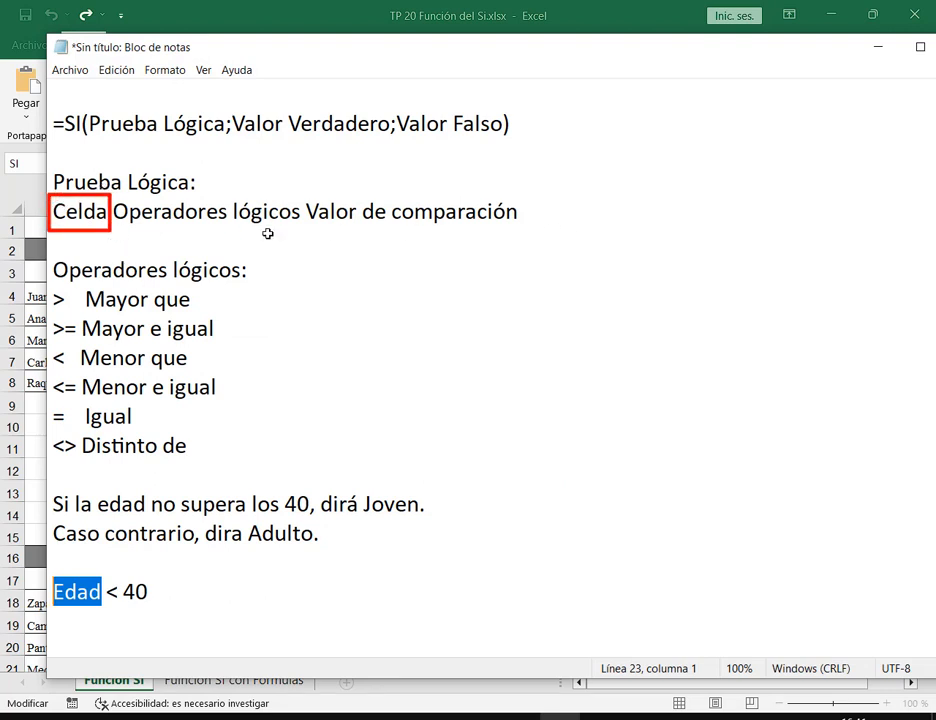
pyautogui.moveTo(175, 249); pyautogui.dragTo(113, 230)
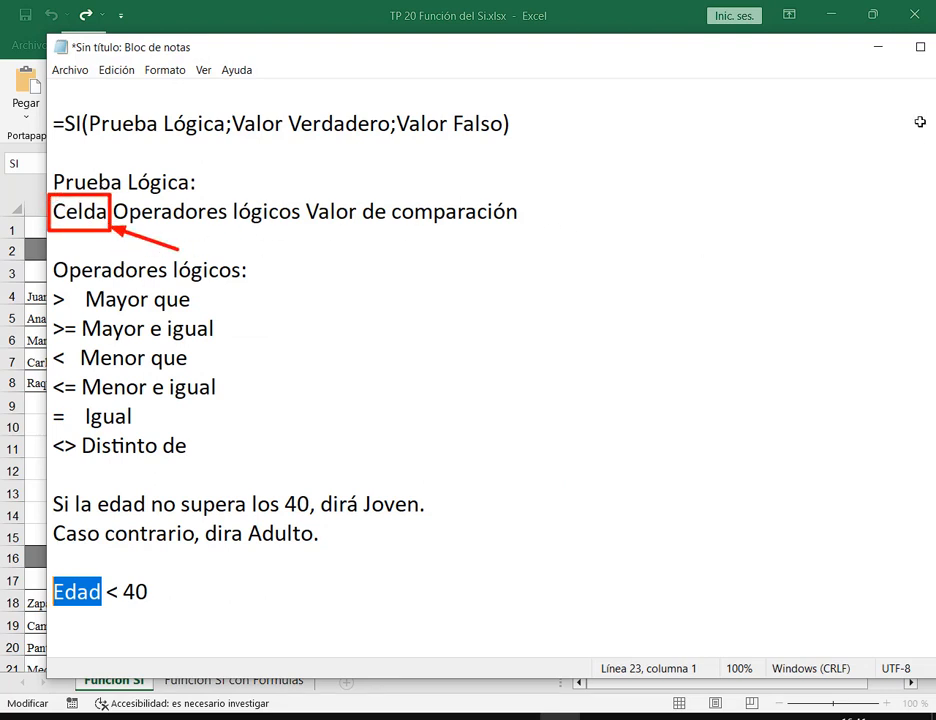
pyautogui.press('Escape')
# Switch to the Excel workbook and set the SI function's Prueba_lógica to B4<40, temporarily framing cell B4 in red.
pyautogui.click(873, 46)
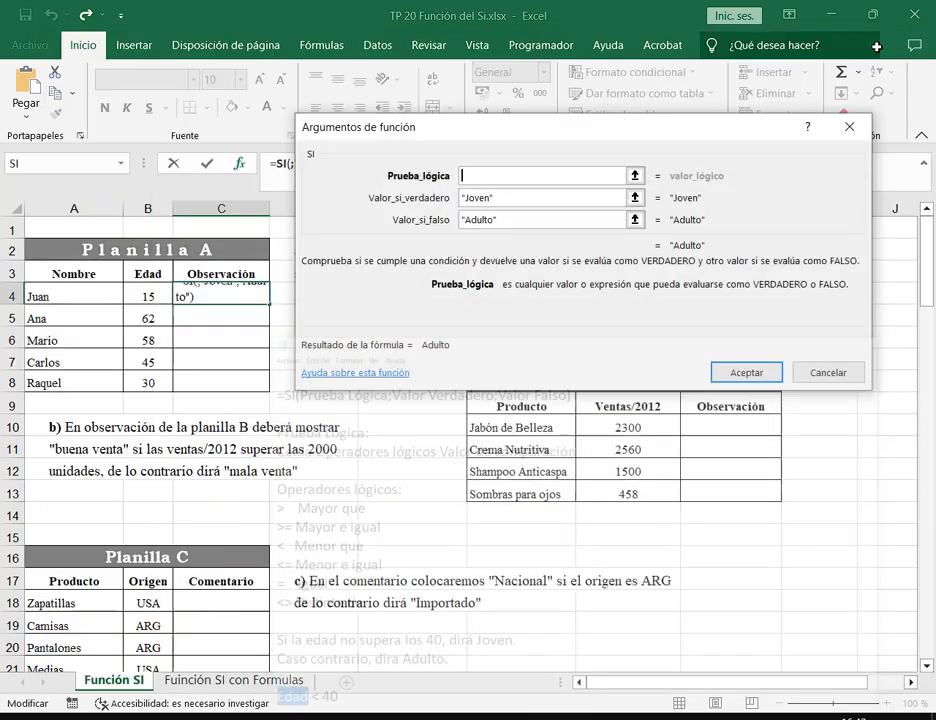
pyautogui.click(141, 296)
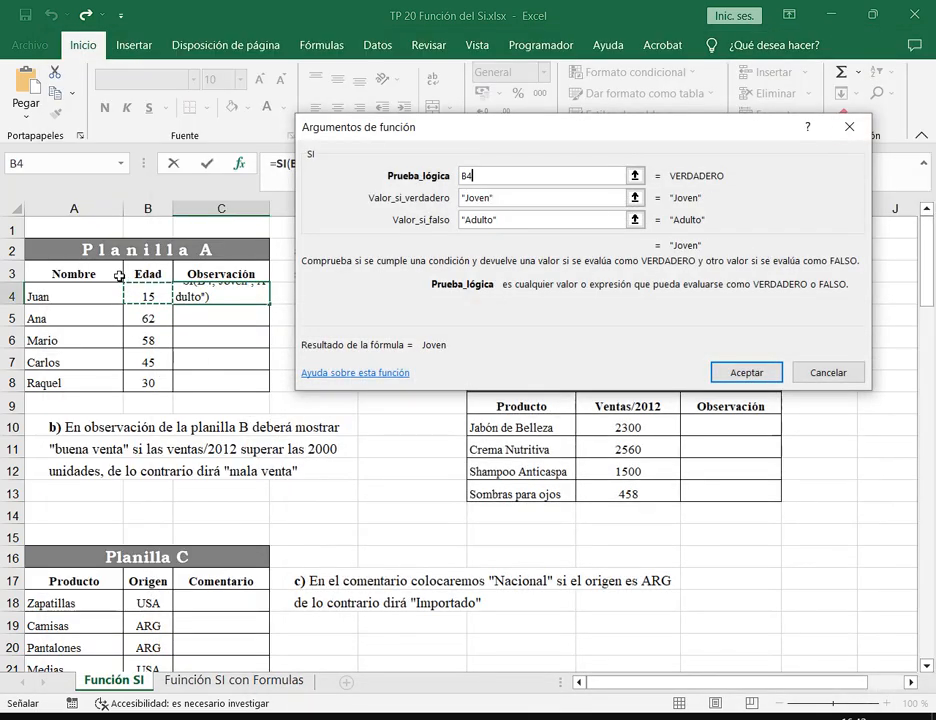
pyautogui.moveTo(119, 276); pyautogui.dragTo(176, 311)
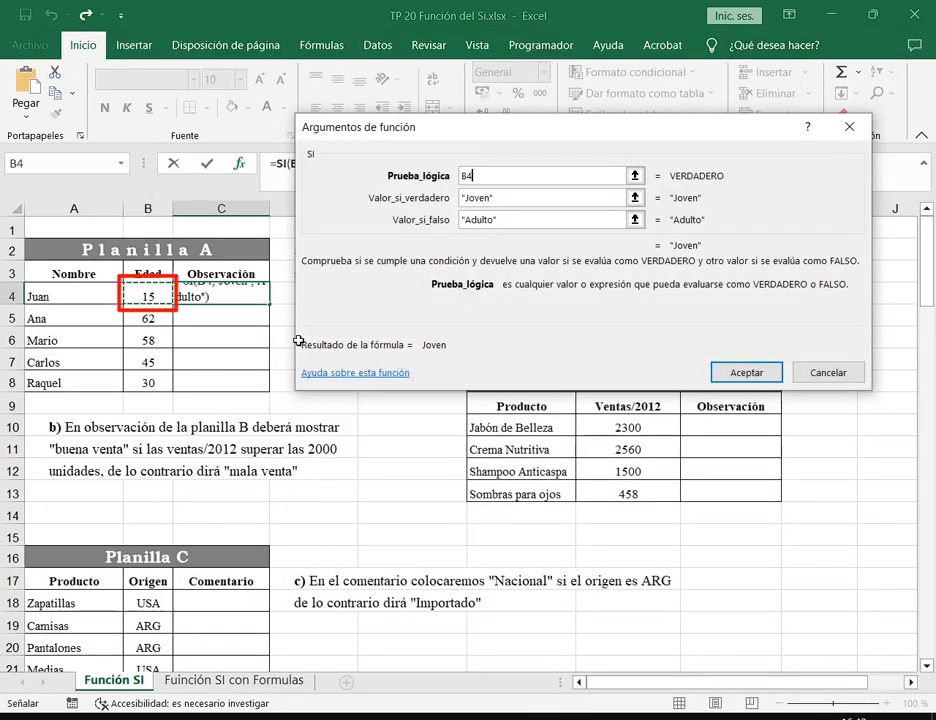
pyautogui.press('Escape')
pyautogui.write('<')
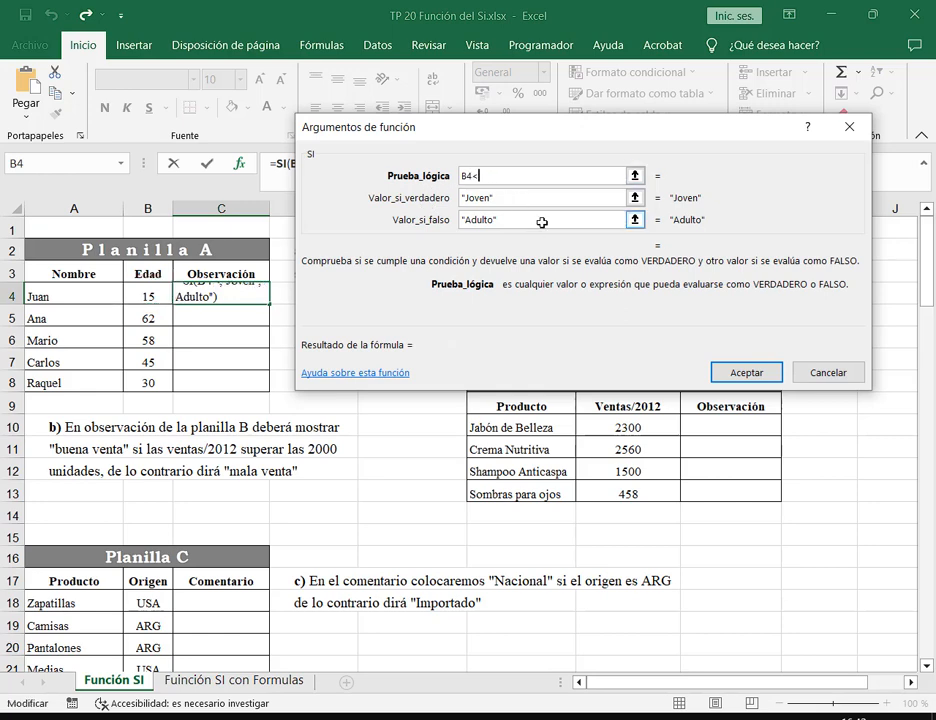
pyautogui.write('40')
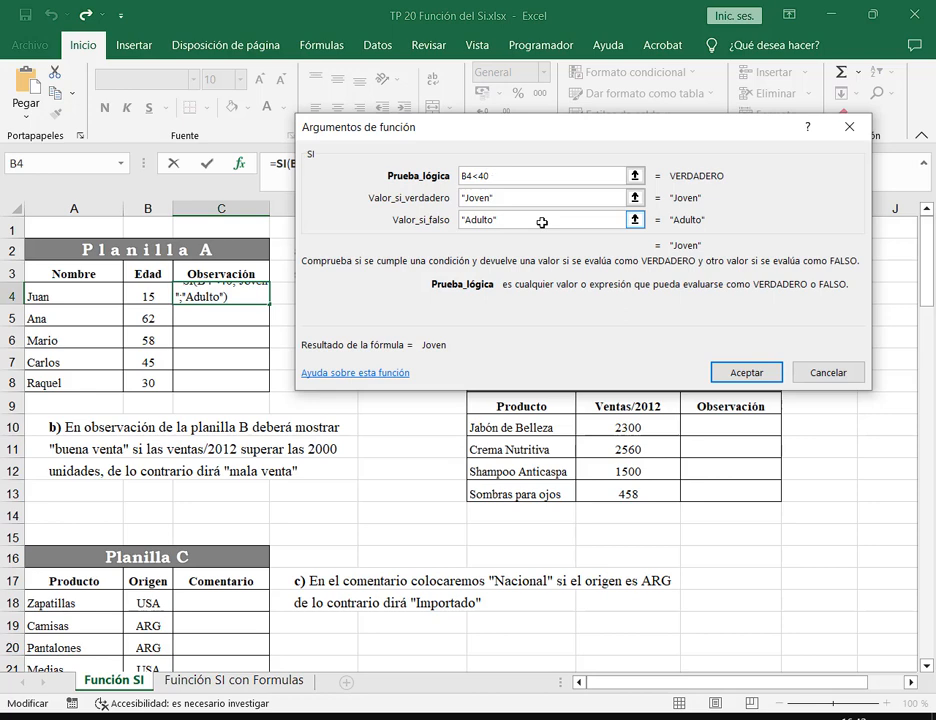
# Place the cursor after B4<40 in Prueba_lógica, open the on-screen keyboard and move it clear of that field.
pyautogui.moveTo(481, 176); pyautogui.dragTo(472, 175)
pyautogui.click(500, 176)
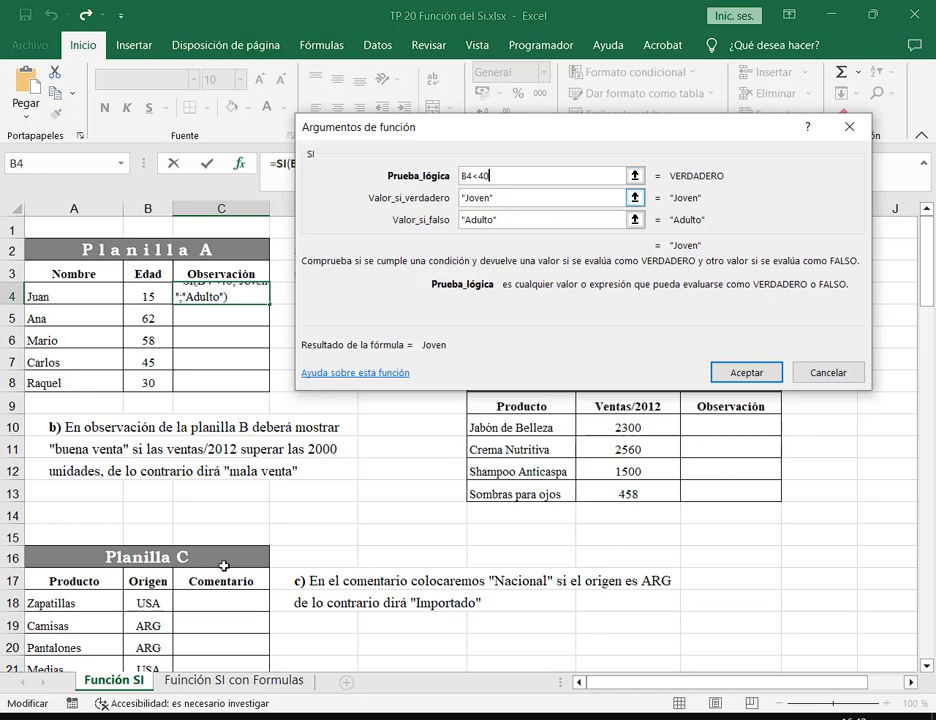
pyautogui.click(66, 717)
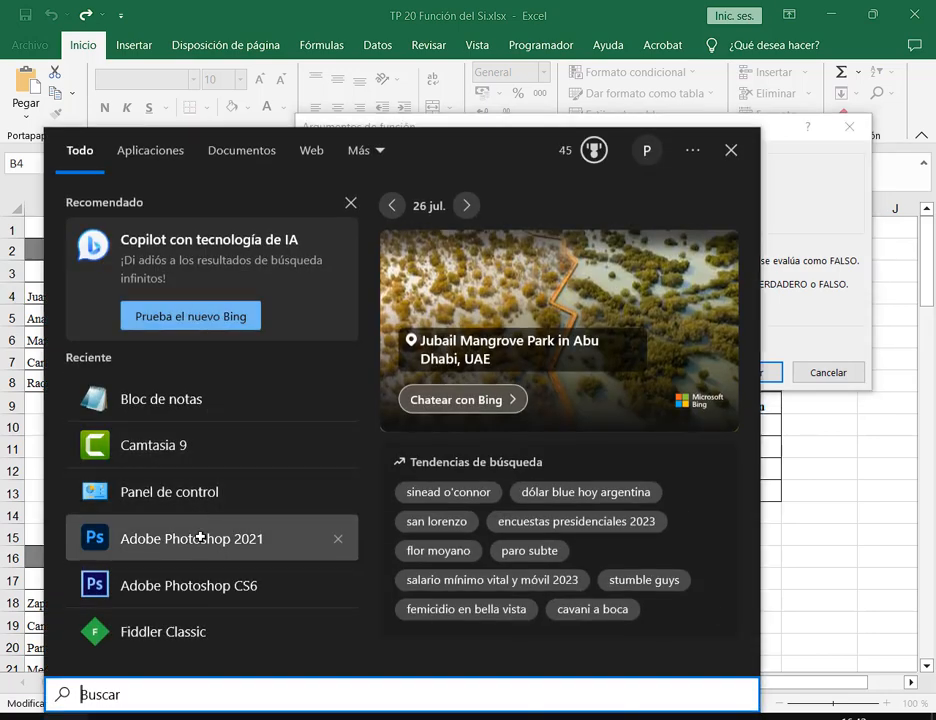
pyautogui.write('te')
pyautogui.click(192, 243)
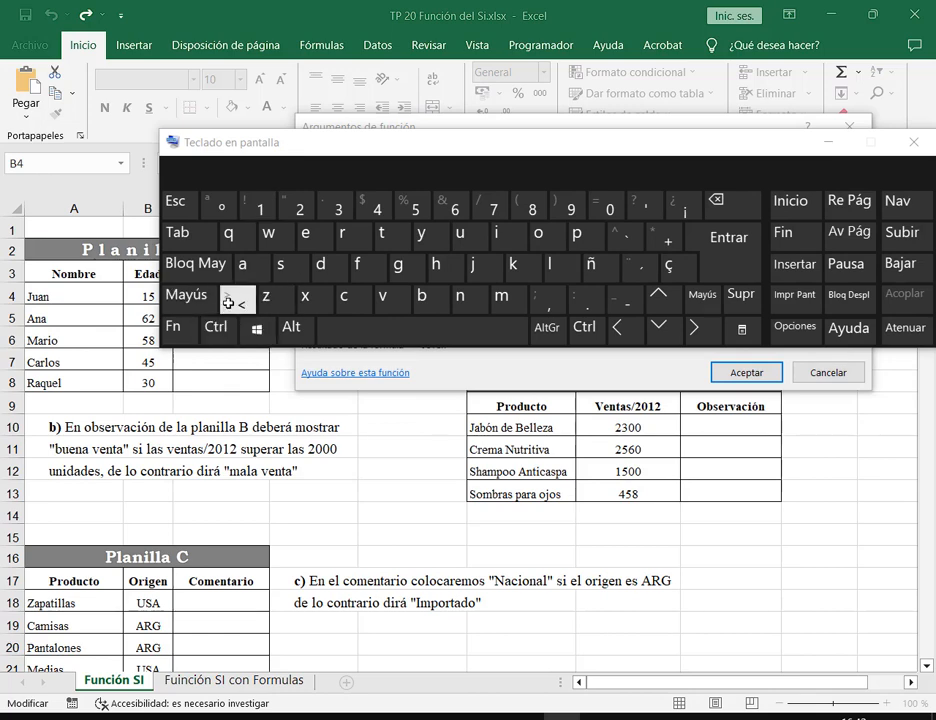
pyautogui.moveTo(363, 150); pyautogui.dragTo(360, 270)
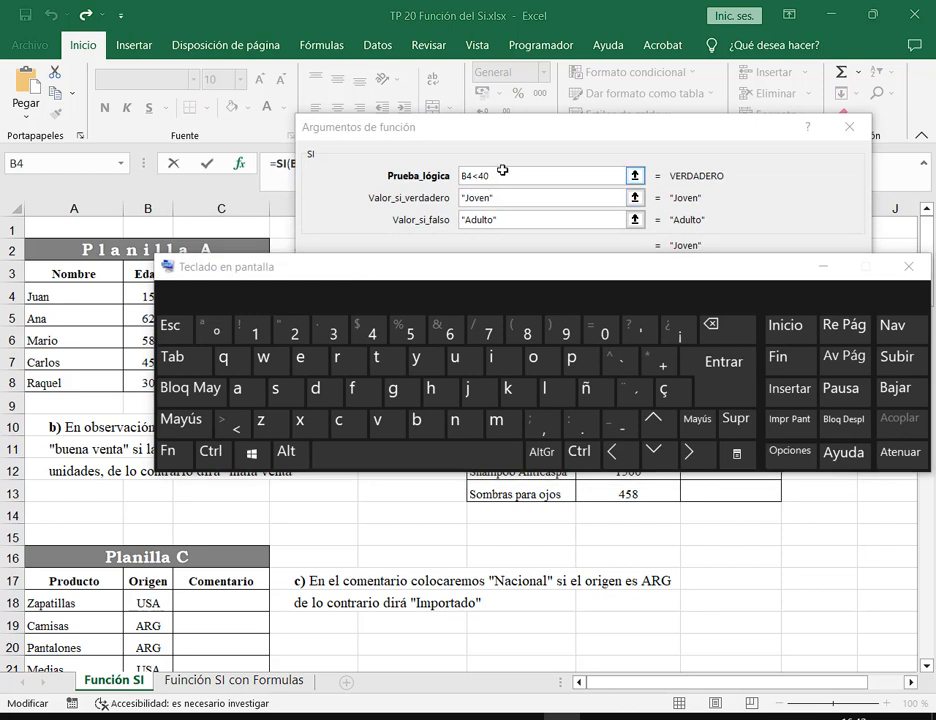
# Add "<" and ">" after B4<40 with the on-screen keyboard, close the keyboard and delete both characters.
pyautogui.click(232, 422)
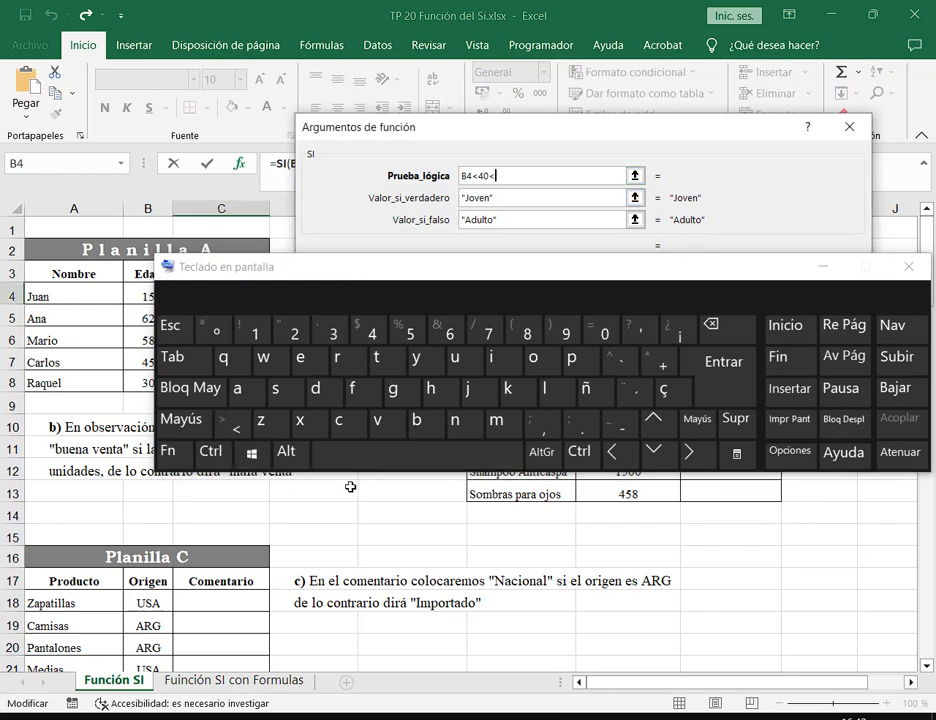
pyautogui.click(196, 425)
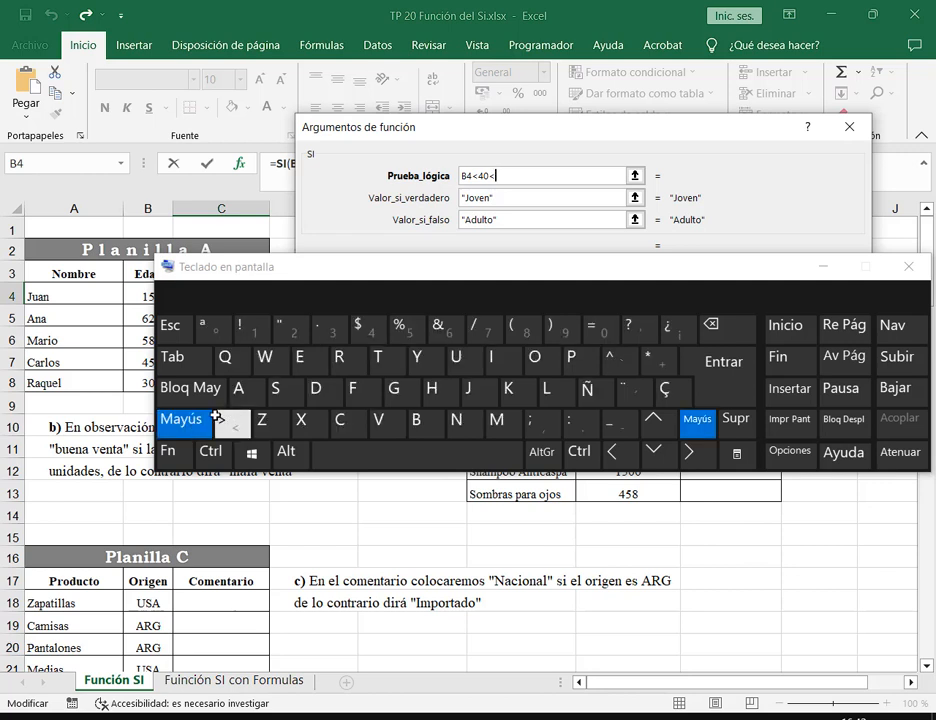
pyautogui.click(232, 422)
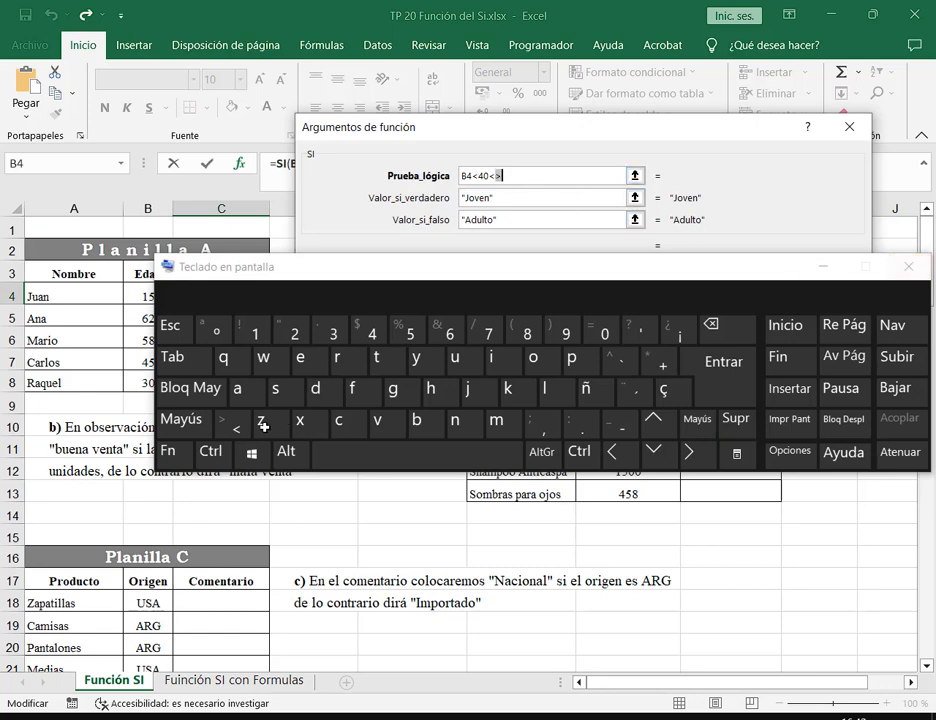
pyautogui.click(908, 266)
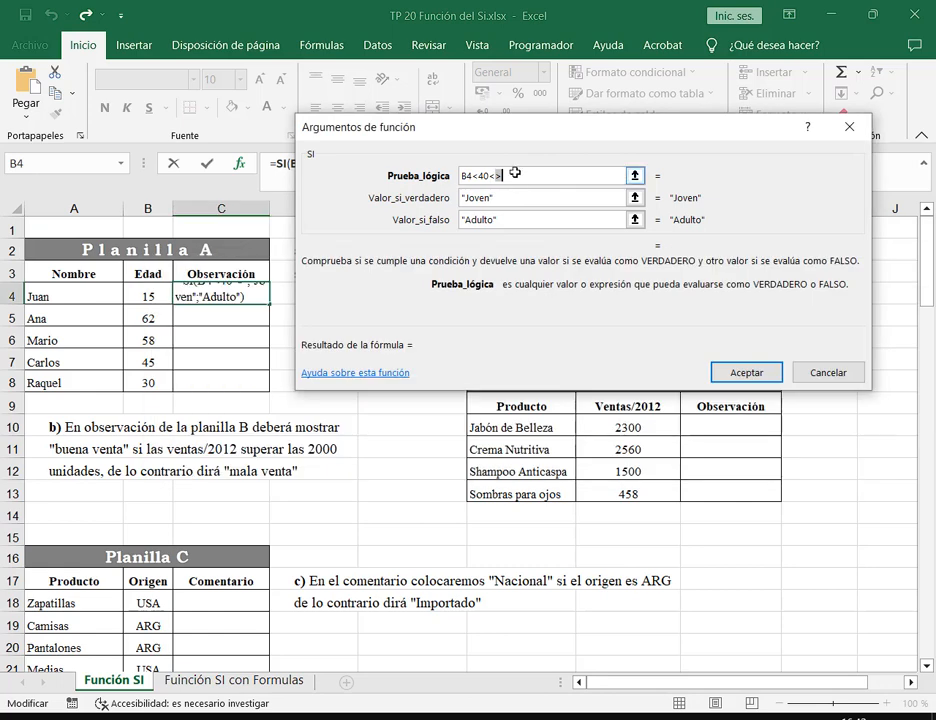
pyautogui.press('BackSpace')
pyautogui.press('BackSpace')
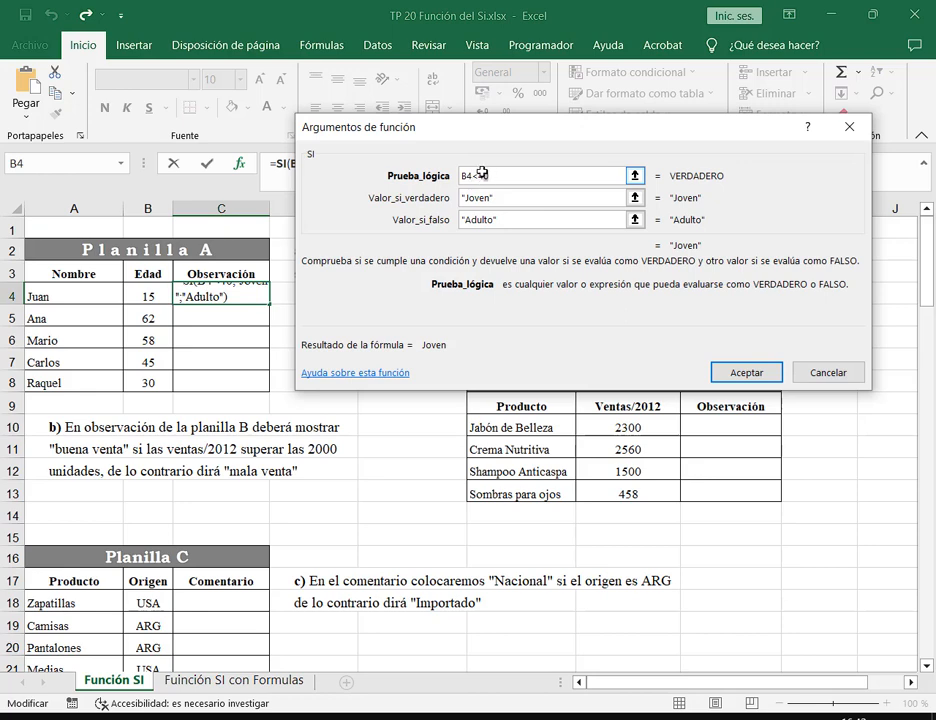
# Review the Valor_si_verdadero "Joven" and Valor_si_falso "Adulto" arguments and accept the SI function in C4.
pyautogui.click(494, 198)
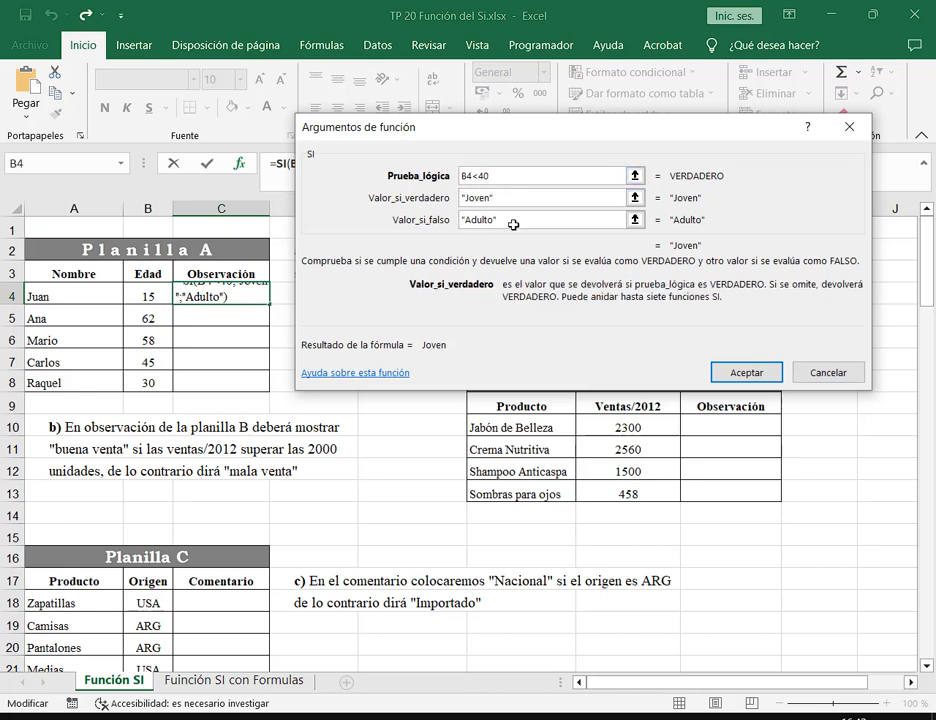
pyautogui.click(493, 217)
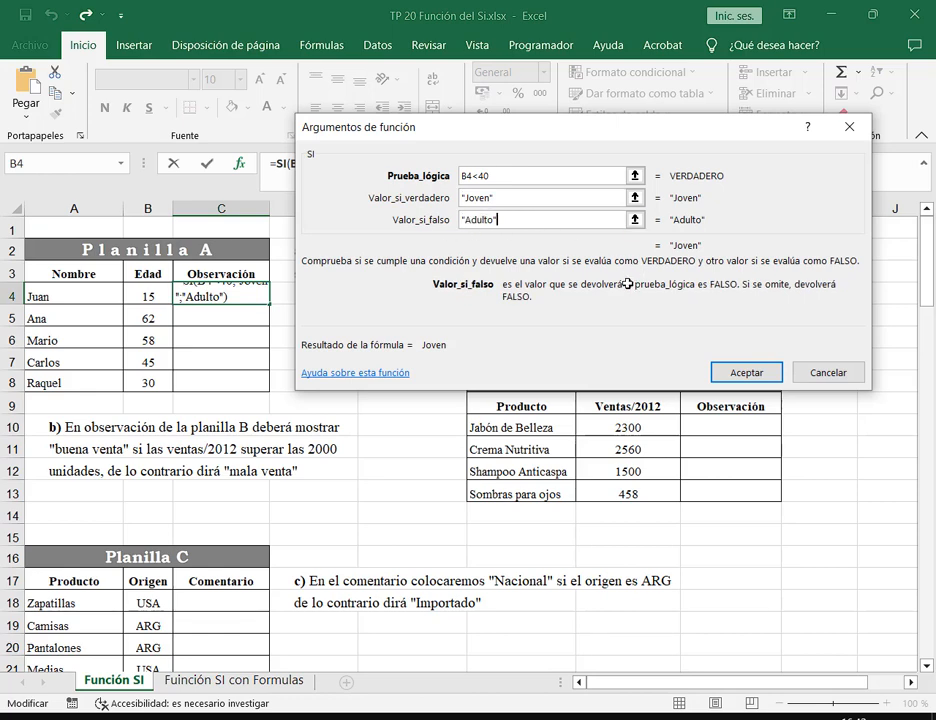
pyautogui.click(770, 370)
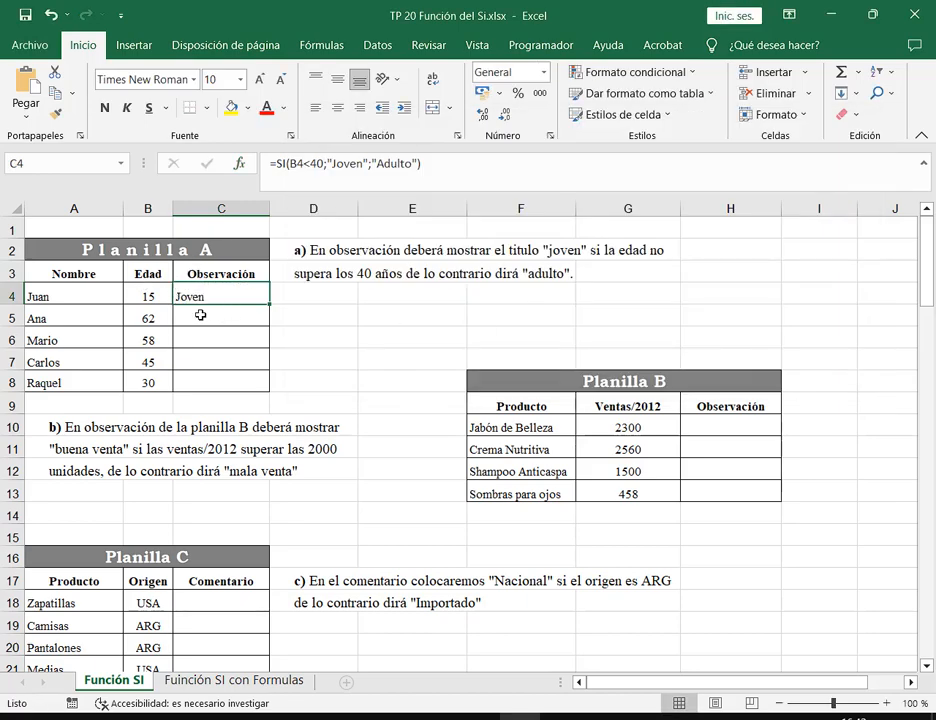
# Copy Planilla A's SI formula from C4 down through C8.
pyautogui.scroll(3, 106, 329)
pyautogui.scroll(1, 140, 296)
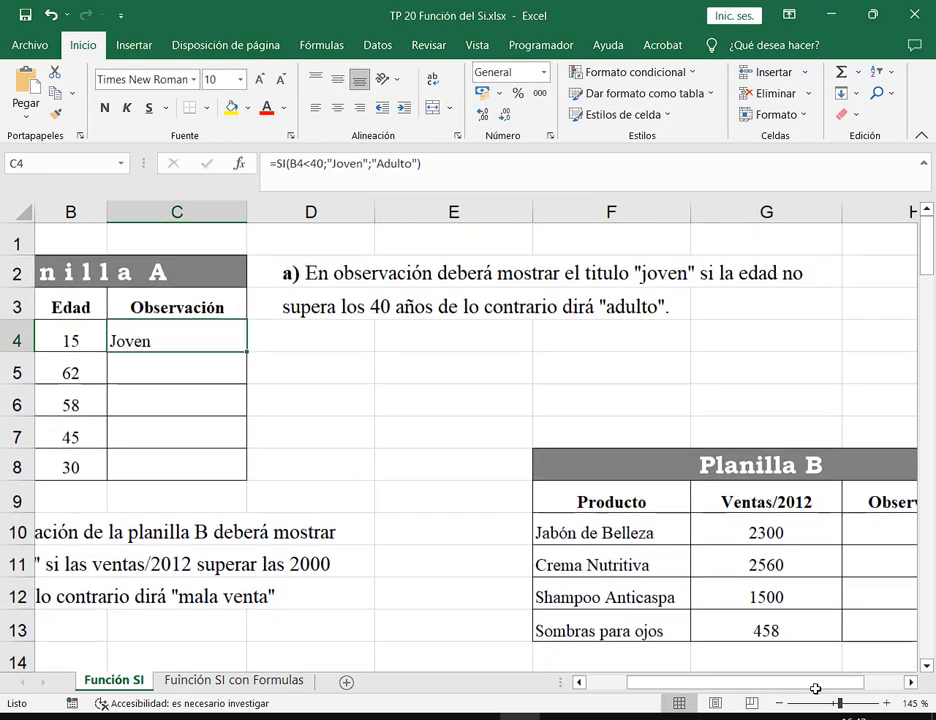
pyautogui.moveTo(763, 681); pyautogui.dragTo(721, 681)
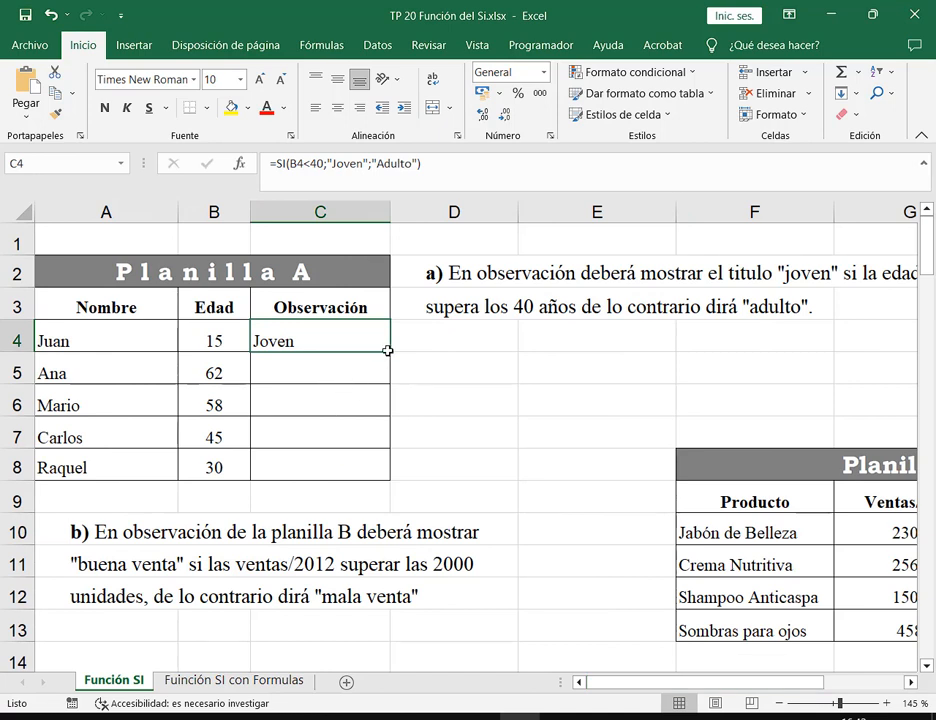
pyautogui.moveTo(390, 351); pyautogui.dragTo(386, 478)
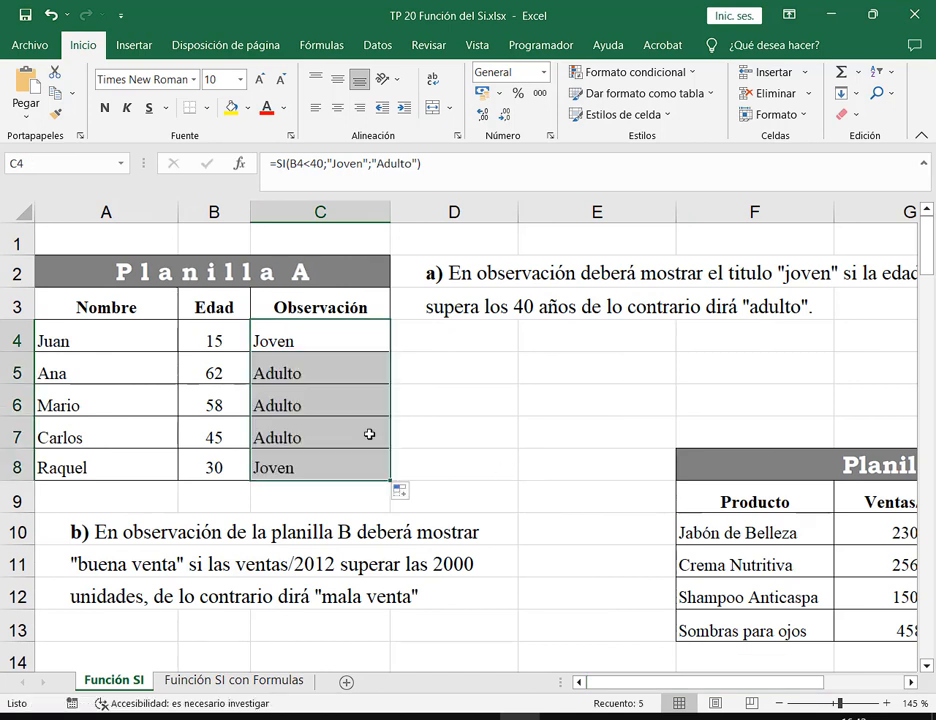
# Check the copied SI formulas in cells C5 through C8 one by one.
pyautogui.click(339, 377)
pyautogui.click(338, 408)
pyautogui.click(338, 440)
pyautogui.click(338, 470)
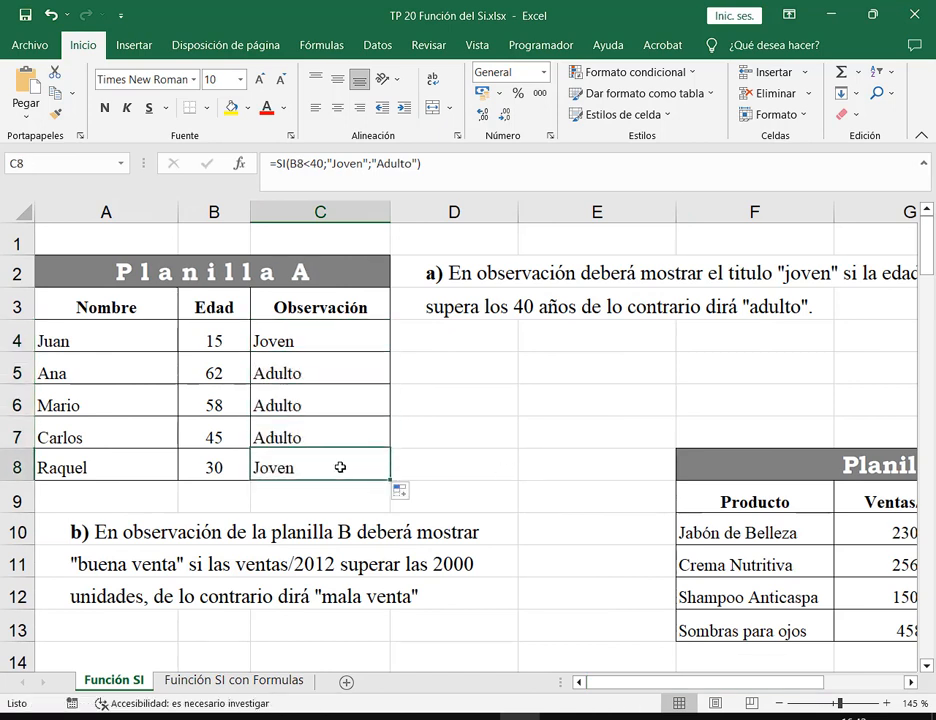
# Show C4's formula in the cell, temporarily underline part of it in red and leave it as is.
pyautogui.click(340, 340)
pyautogui.press('F2')
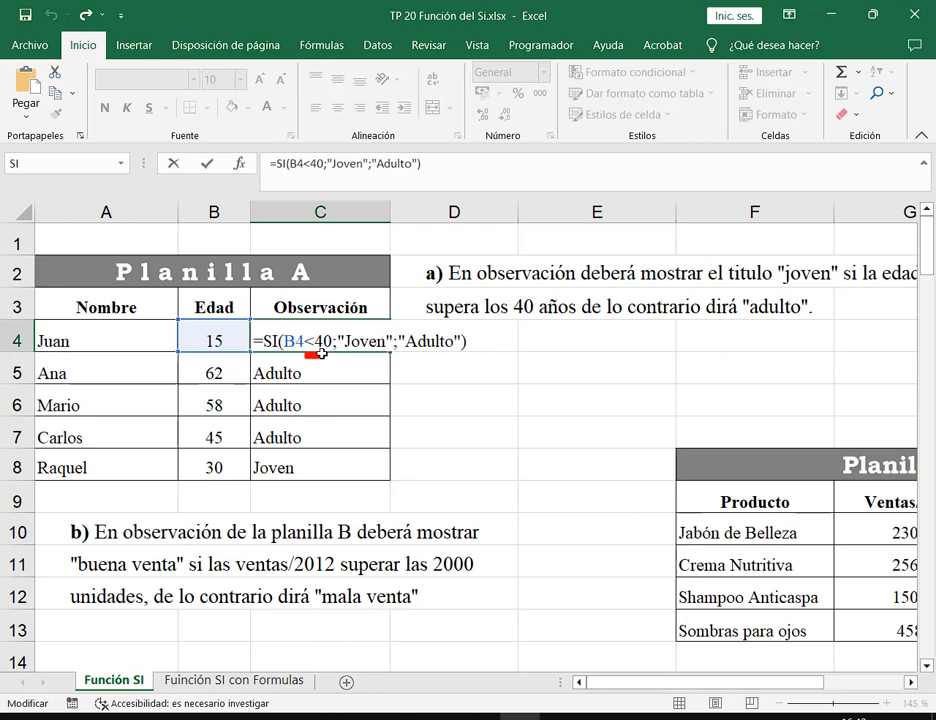
pyautogui.moveTo(321, 353)
pyautogui.mouseDown()
pyautogui.moveTo(337, 359)
pyautogui.moveTo(353, 349)
pyautogui.mouseUp()
pyautogui.click(365, 364)
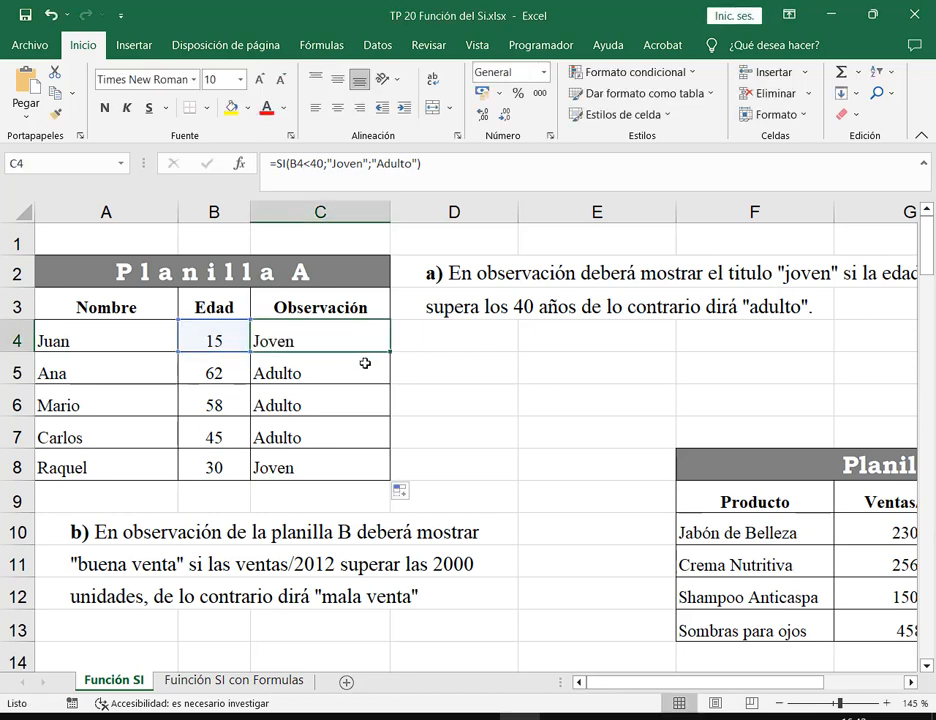
# Show C5's formula in the cell, temporarily mark its B5 reference, age cell and B5<40 condition in red, and leave it as is.
pyautogui.doubleClick(370, 370)
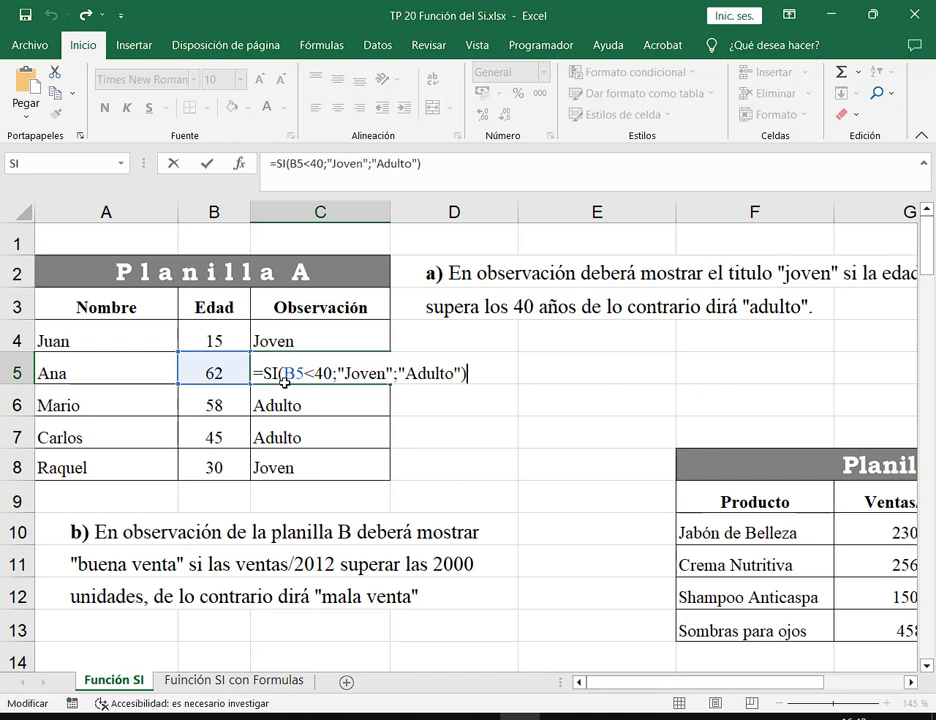
pyautogui.moveTo(285, 382); pyautogui.dragTo(304, 382)
pyautogui.moveTo(173, 348); pyautogui.dragTo(257, 392)
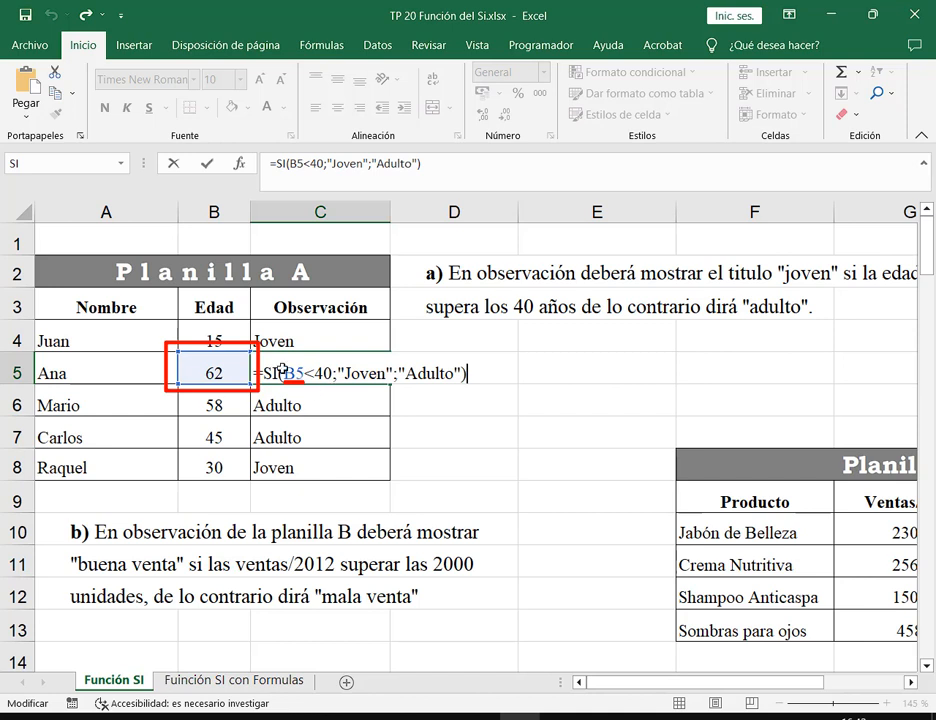
pyautogui.moveTo(280, 362); pyautogui.dragTo(333, 387)
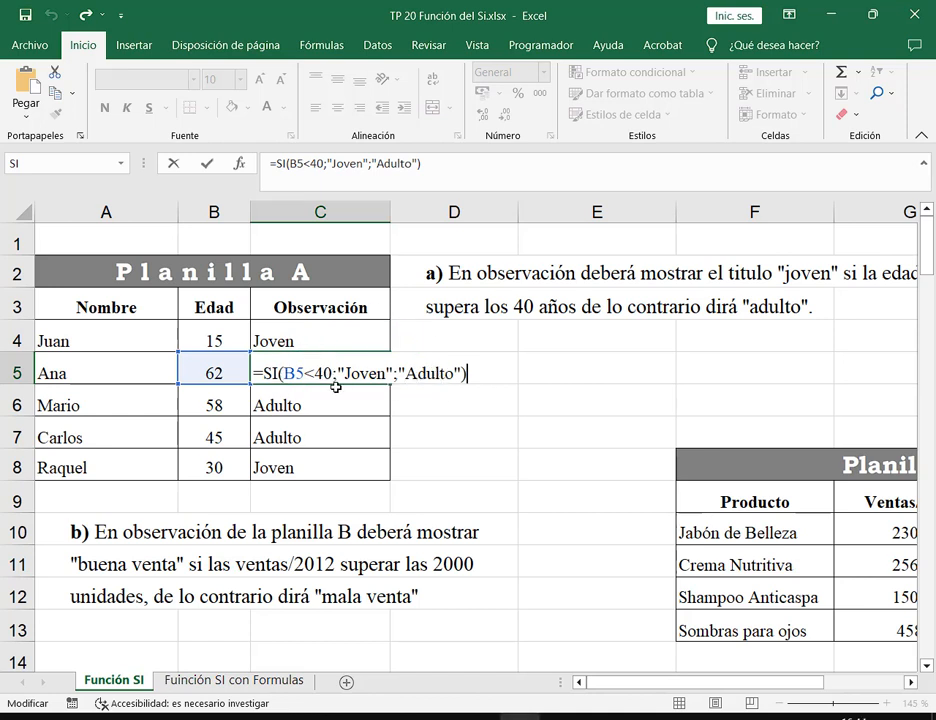
pyautogui.moveTo(395, 358); pyautogui.dragTo(470, 389)
pyautogui.press('Escape')
pyautogui.press('Return')
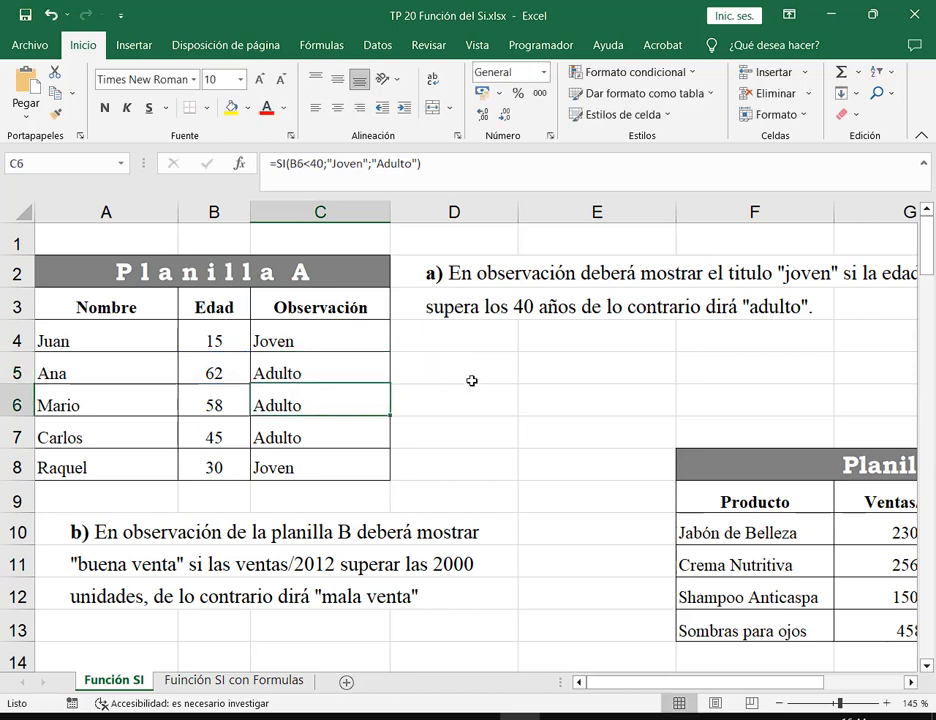
# Show C6's formula in the cell, temporarily box its B6<40 condition in red, and leave it as is.
pyautogui.press('F2')
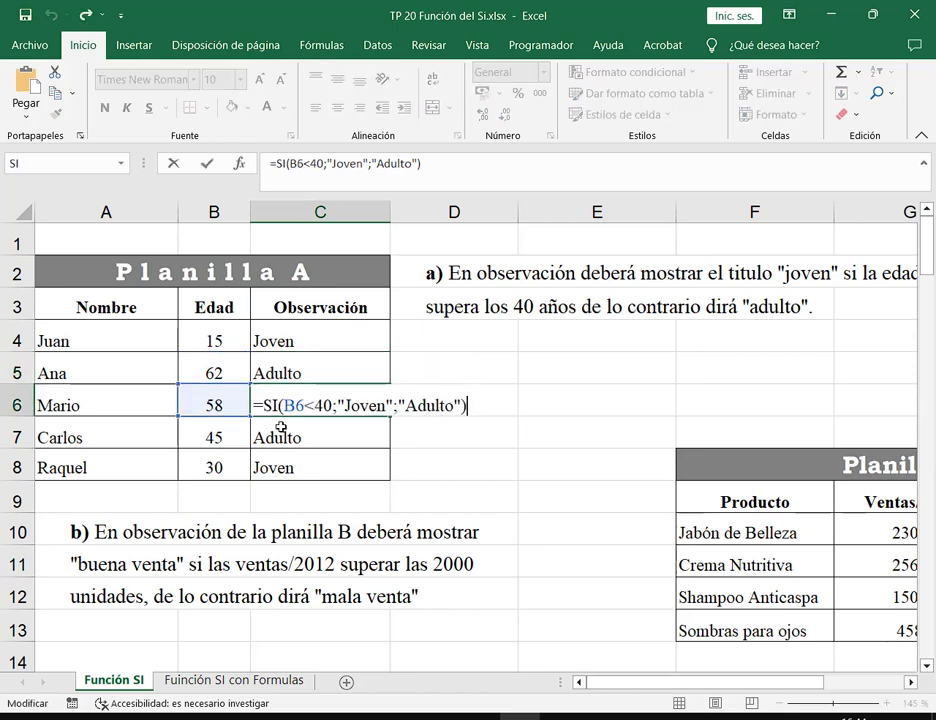
pyautogui.moveTo(285, 412); pyautogui.dragTo(304, 412)
pyautogui.moveTo(281, 393); pyautogui.dragTo(338, 418)
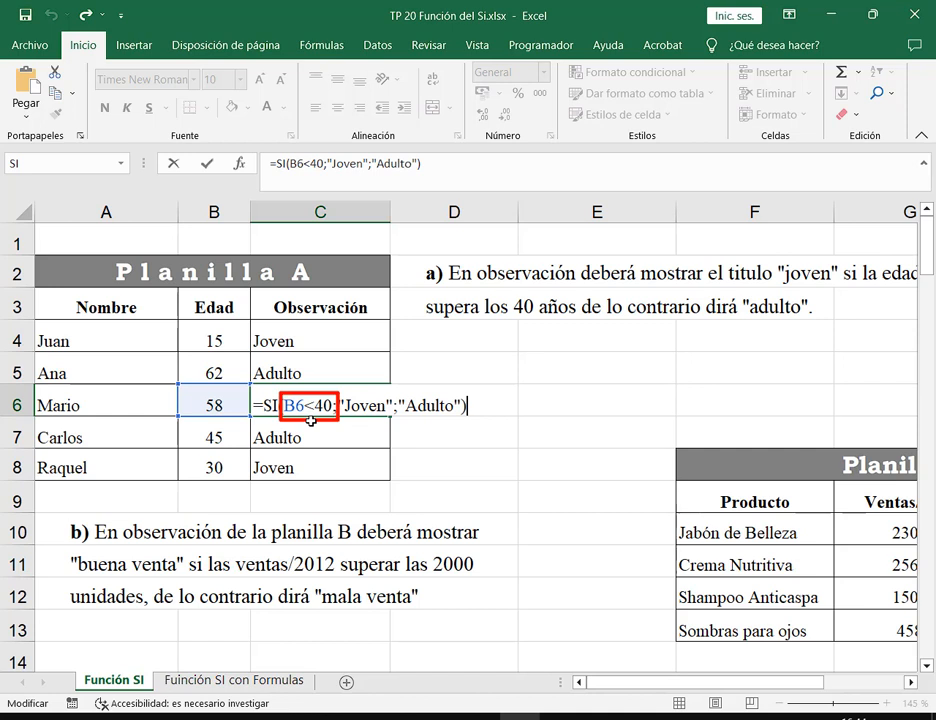
pyautogui.moveTo(311, 421)
pyautogui.mouseDown()
pyautogui.moveTo(352, 444)
pyautogui.moveTo(422, 417)
pyautogui.moveTo(424, 426)
pyautogui.moveTo(403, 399)
pyautogui.moveTo(478, 432)
pyautogui.moveTo(410, 392)
pyautogui.mouseUp()
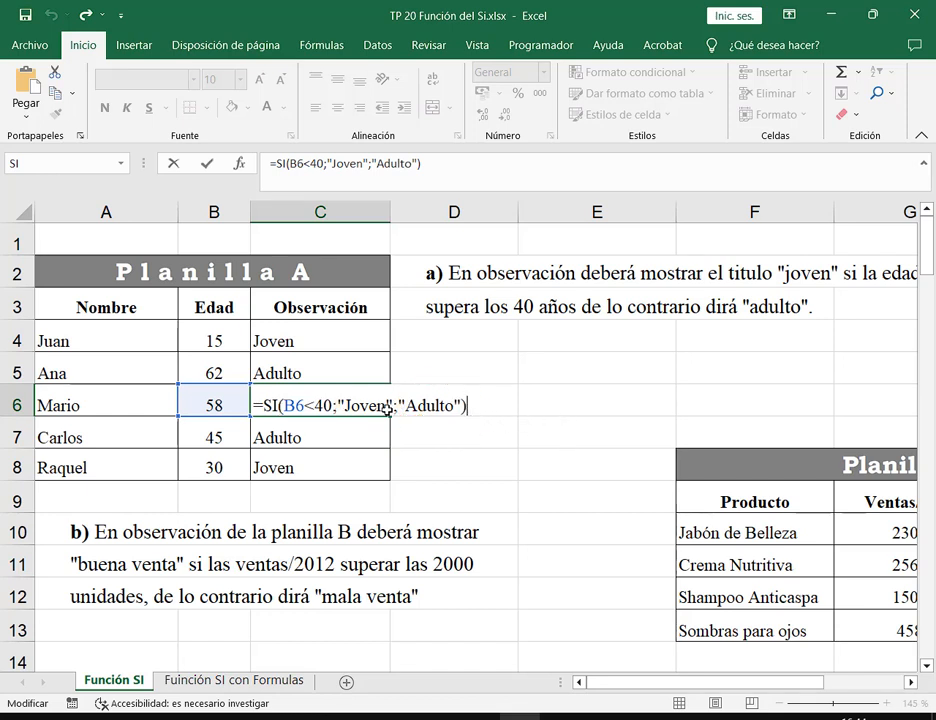
pyautogui.click(347, 333)
# Highlight the less-than operator in C5's SI formula and exit without changing it.
pyautogui.doubleClick(322, 368)
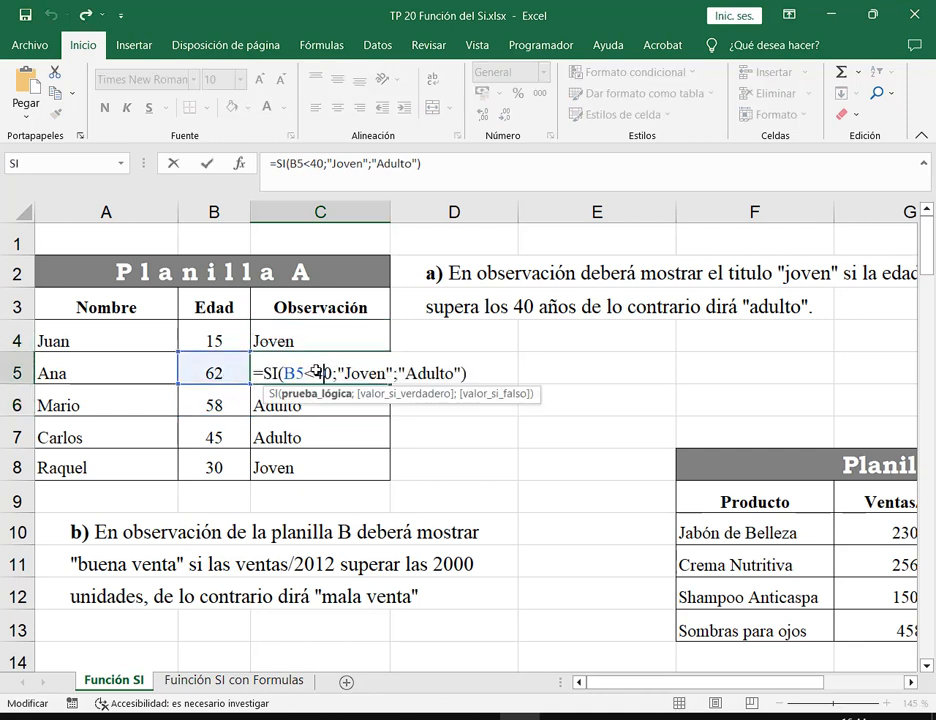
pyautogui.moveTo(304, 371); pyautogui.dragTo(318, 370)
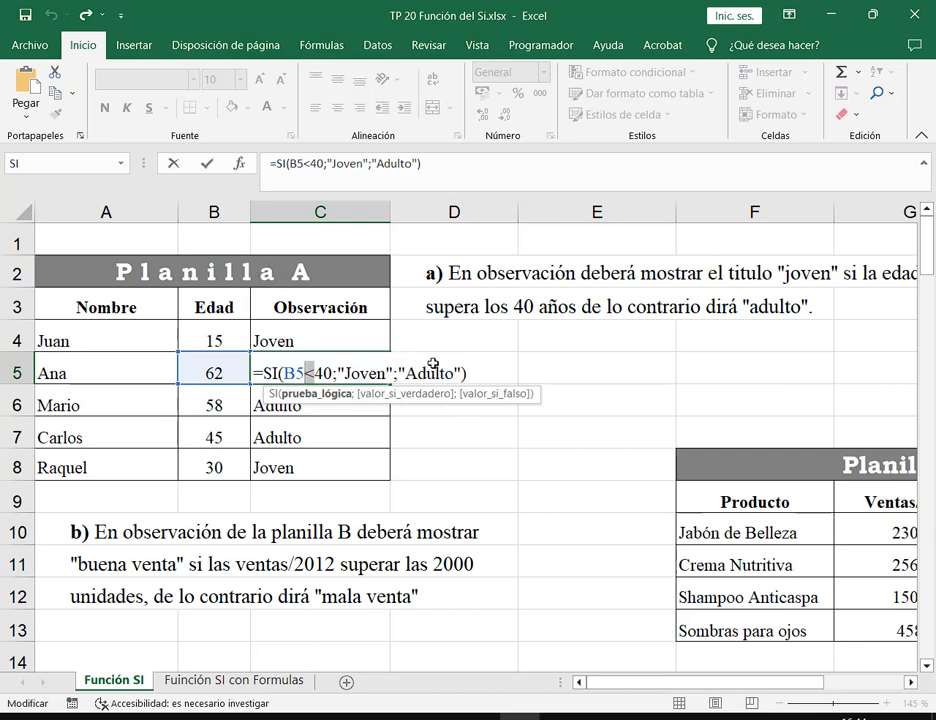
pyautogui.press('Escape')
# Examine C4's whole SI formula, its "Joven" and "Adulto" values and its B4<40 condition, and exit without changes.
pyautogui.doubleClick(328, 338)
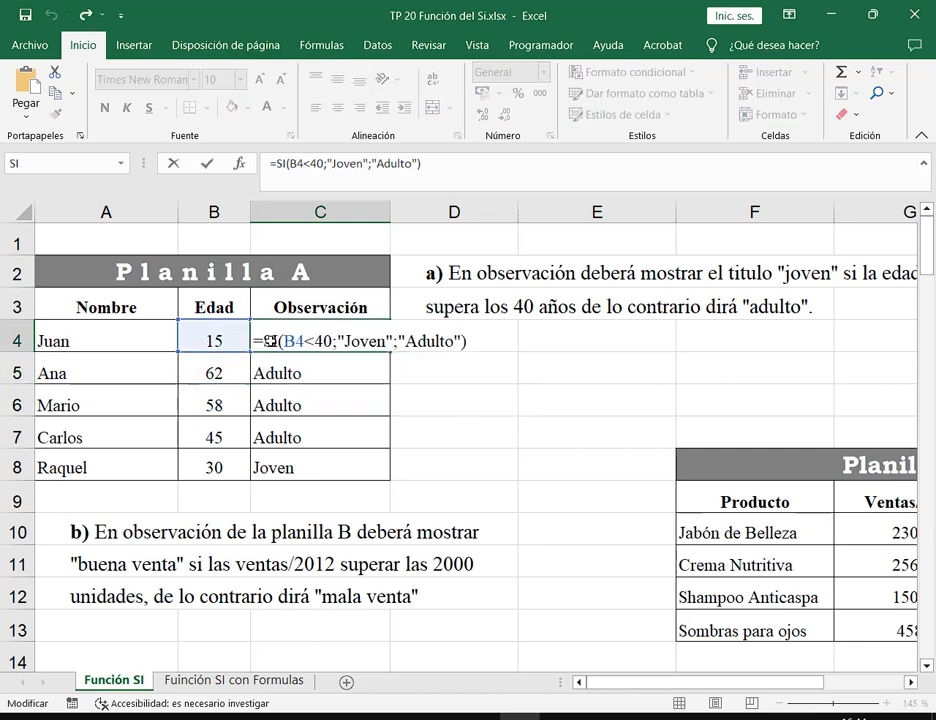
pyautogui.moveTo(262, 341); pyautogui.dragTo(505, 341)
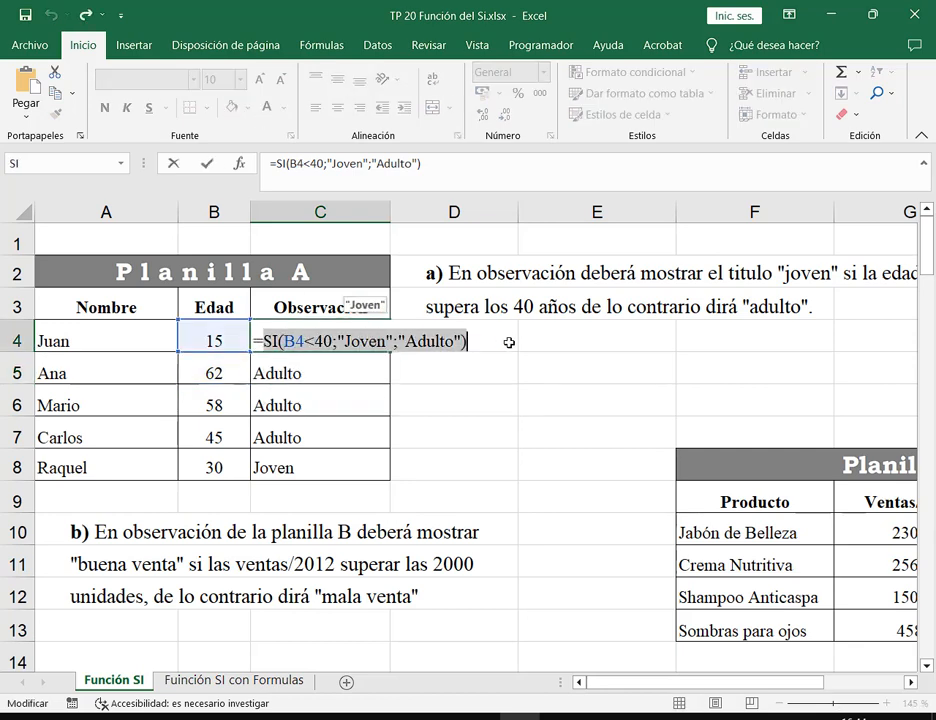
pyautogui.click(363, 340)
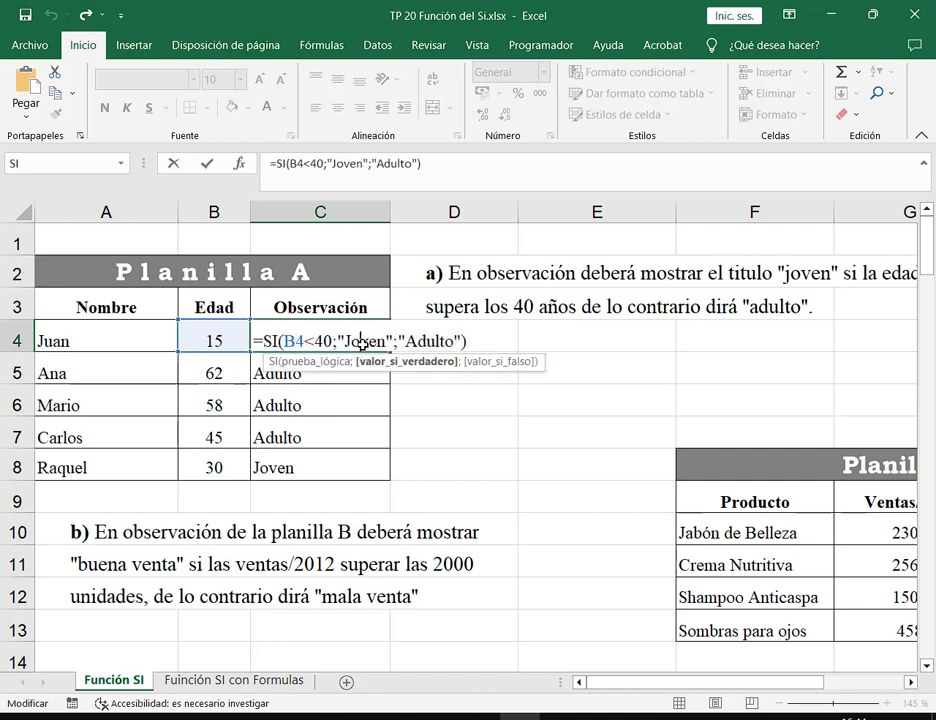
pyautogui.click(455, 341)
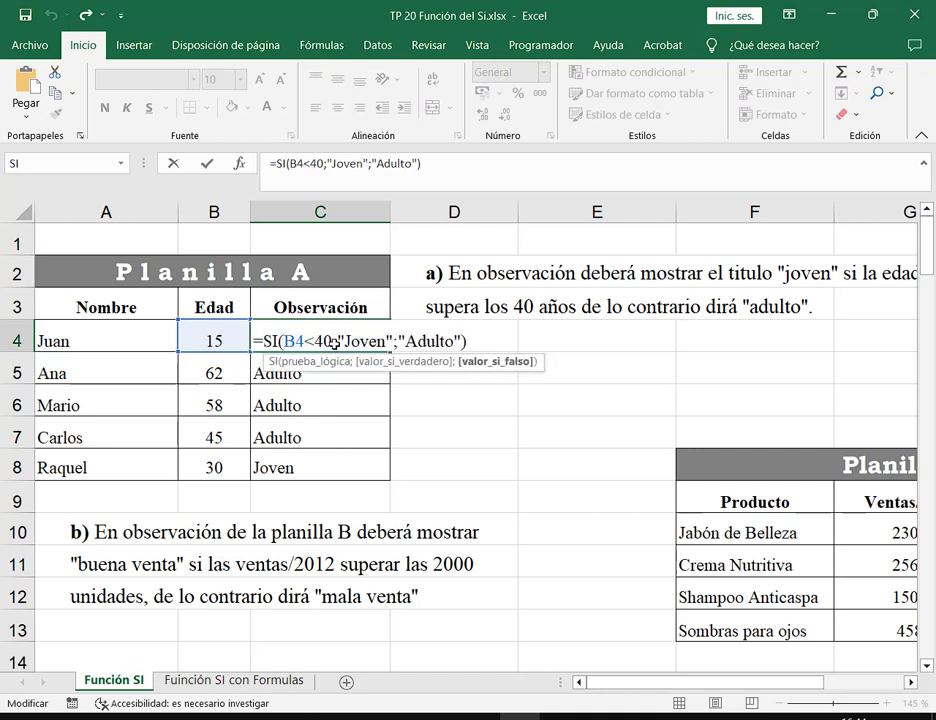
pyautogui.moveTo(333, 342); pyautogui.dragTo(287, 342)
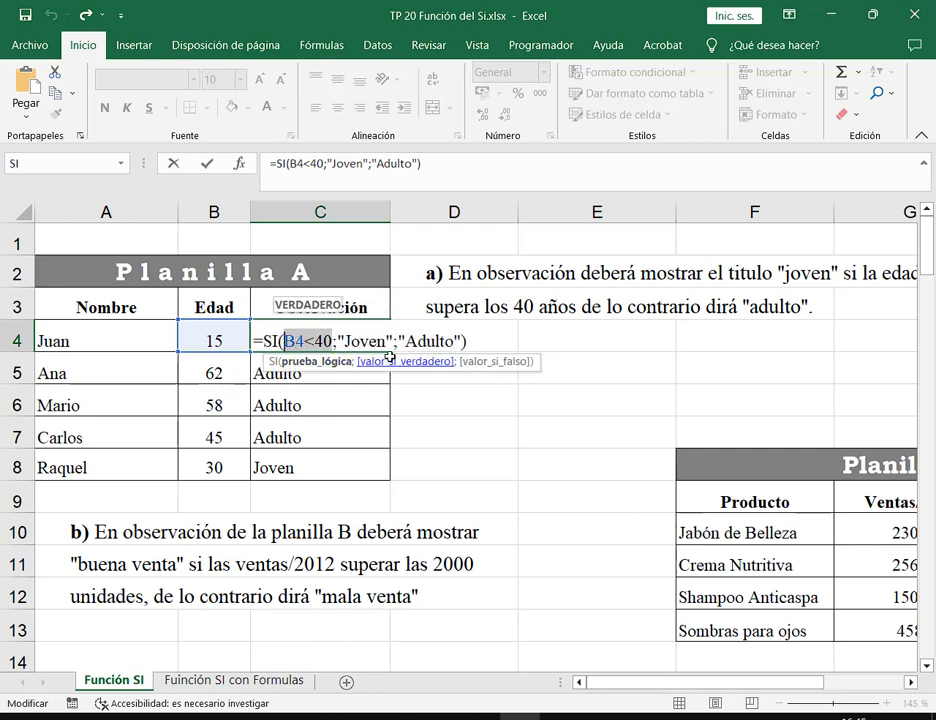
pyautogui.press('Escape')
# Copy C4's SI formula down through C8 again and reselect C4.
pyautogui.moveTo(385, 342); pyautogui.dragTo(389, 474)
pyautogui.click(324, 332)
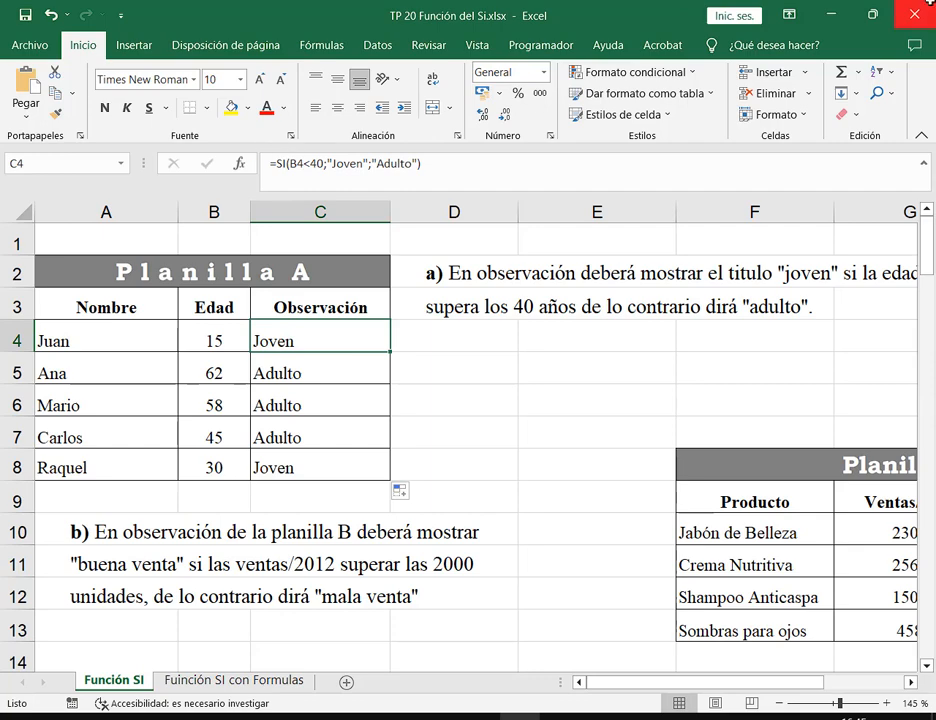
# Shrink the workbook window, review the Prueba_lógica, Valor_si_verdadero and Valor_si_falso arguments of C4's SI function, and close them unchanged.
pyautogui.click(876, 14)
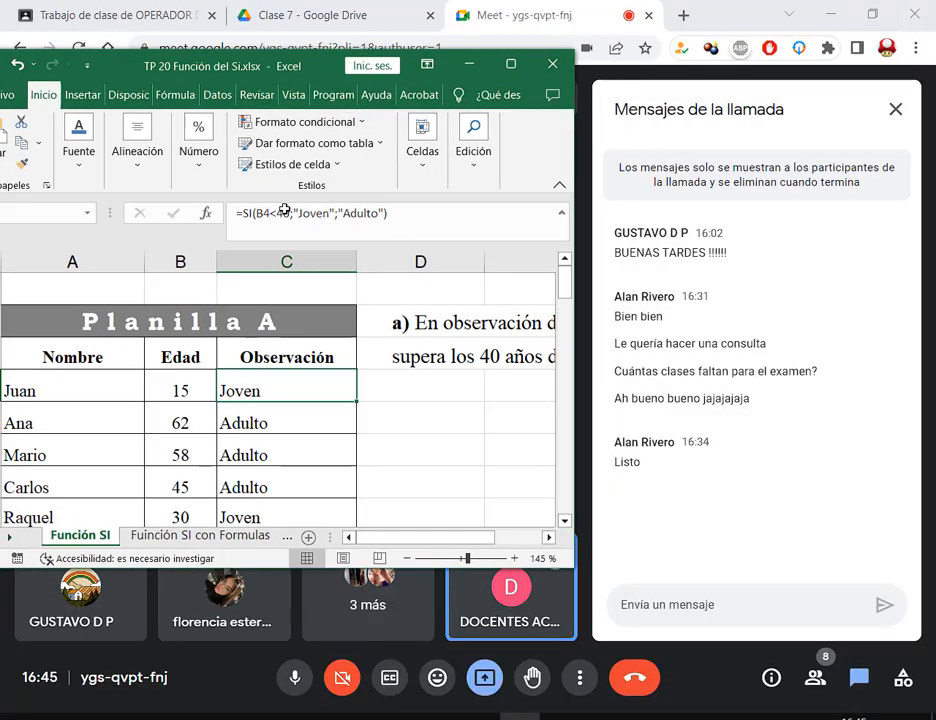
pyautogui.click(204, 218)
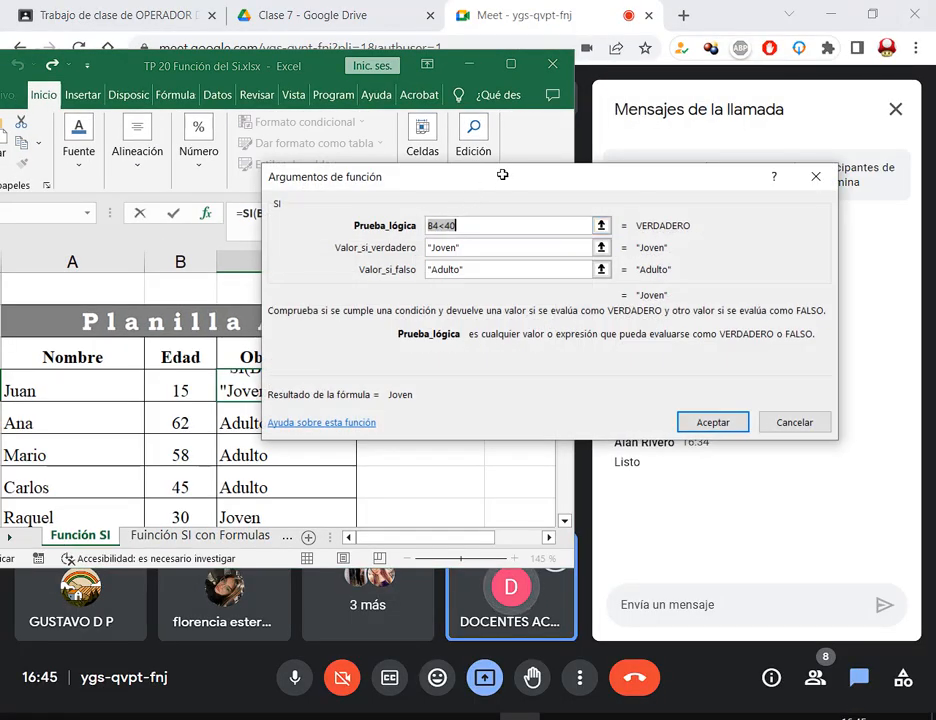
pyautogui.moveTo(501, 177); pyautogui.dragTo(262, 247)
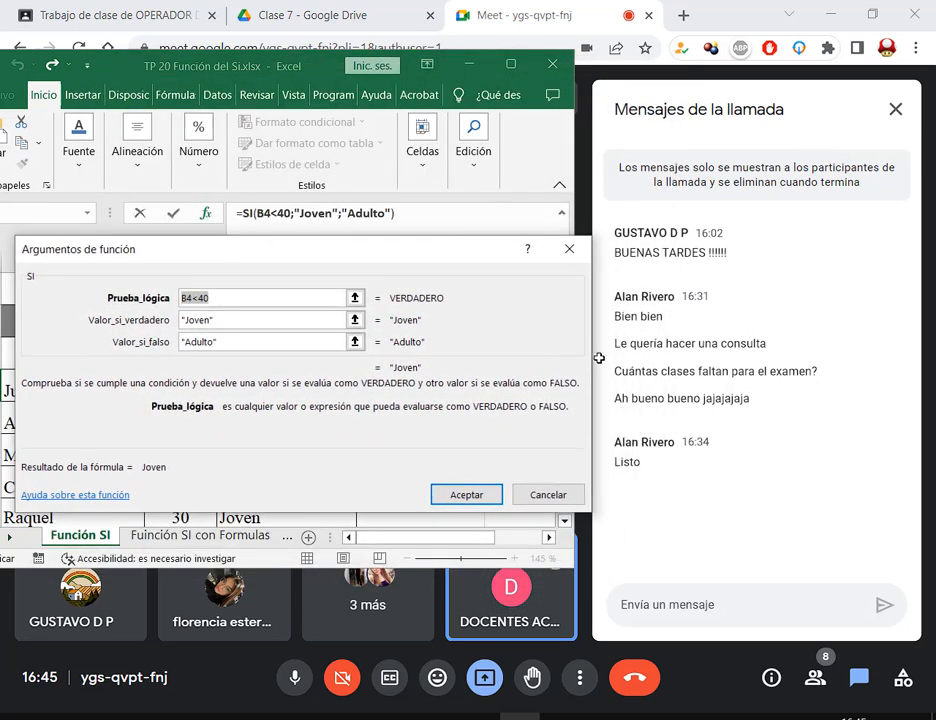
pyautogui.click(262, 298)
pyautogui.click(265, 318)
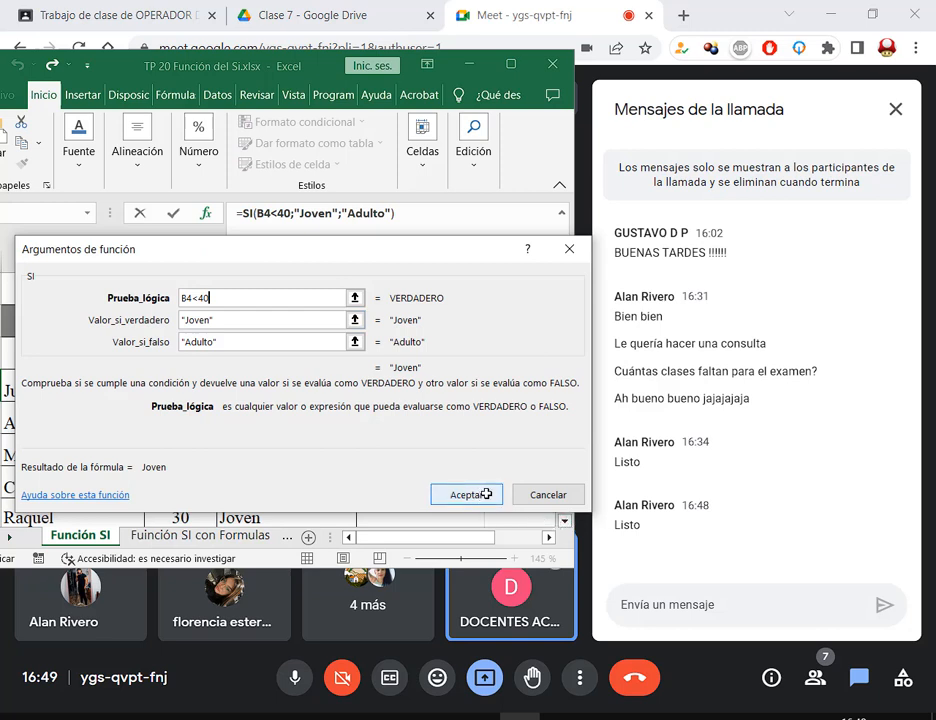
pyautogui.click(232, 320)
pyautogui.click(228, 341)
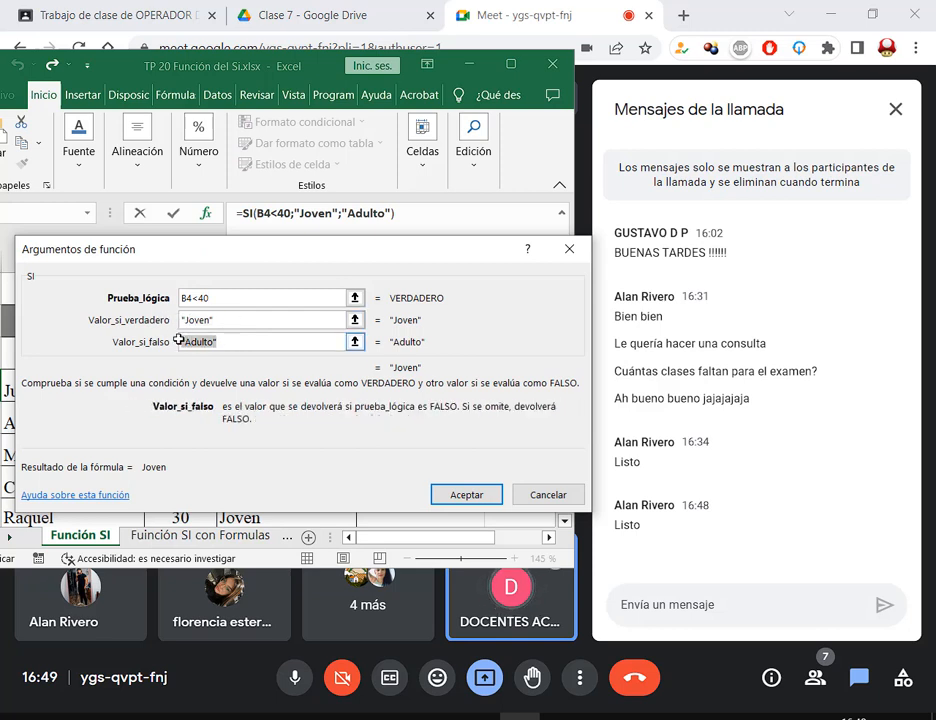
pyautogui.click(185, 320)
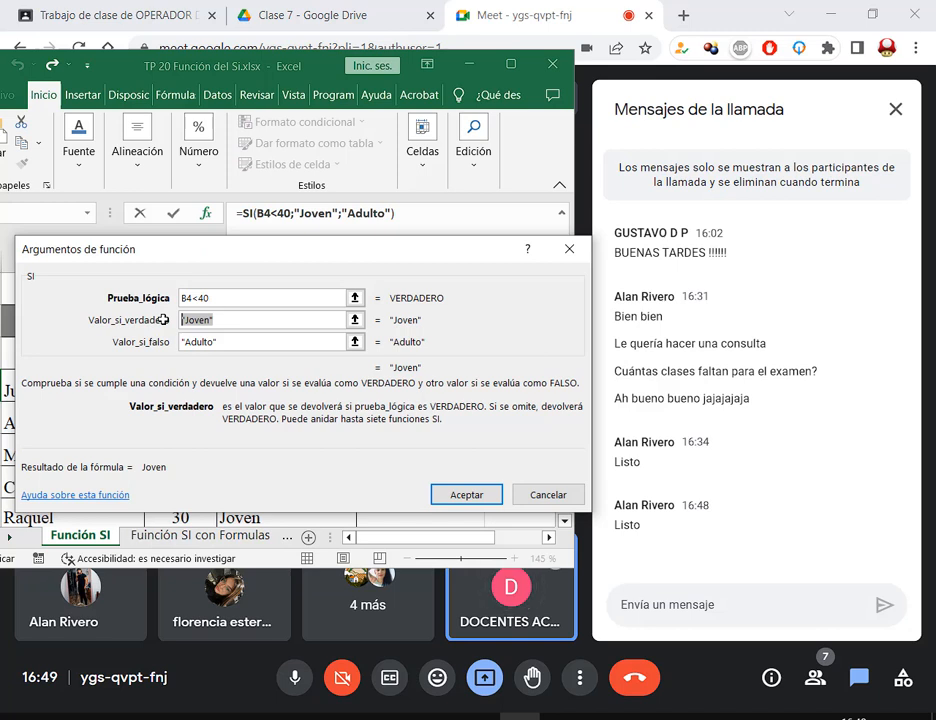
pyautogui.click(567, 250)
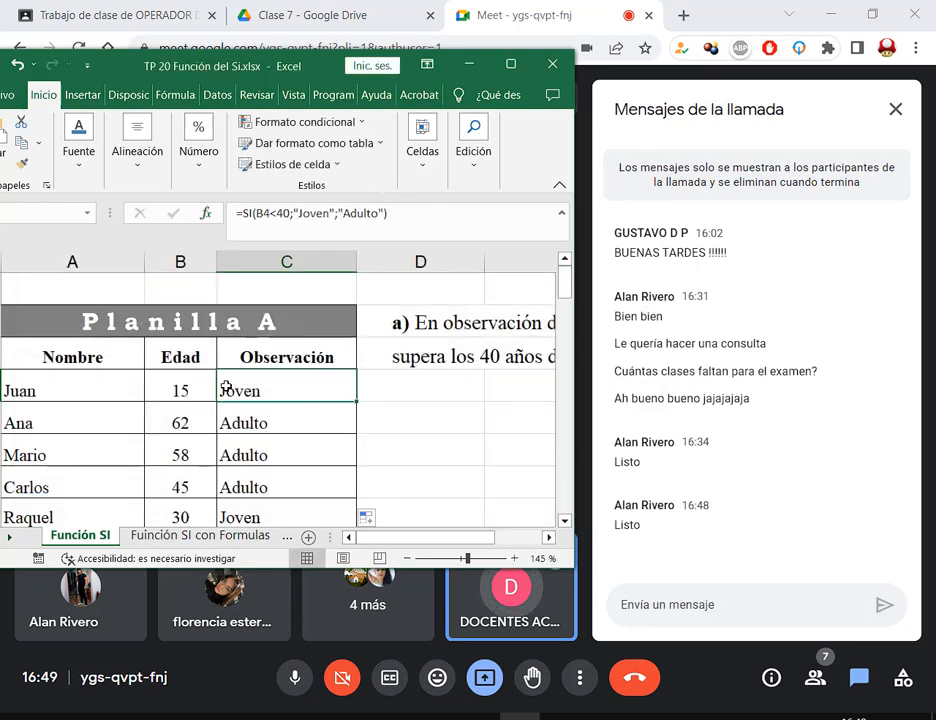
# Temporarily box C4's Observación result in red and clear the mark.
pyautogui.moveTo(214, 362)
pyautogui.mouseDown()
pyautogui.moveTo(399, 412)
pyautogui.moveTo(366, 412)
pyautogui.mouseUp()
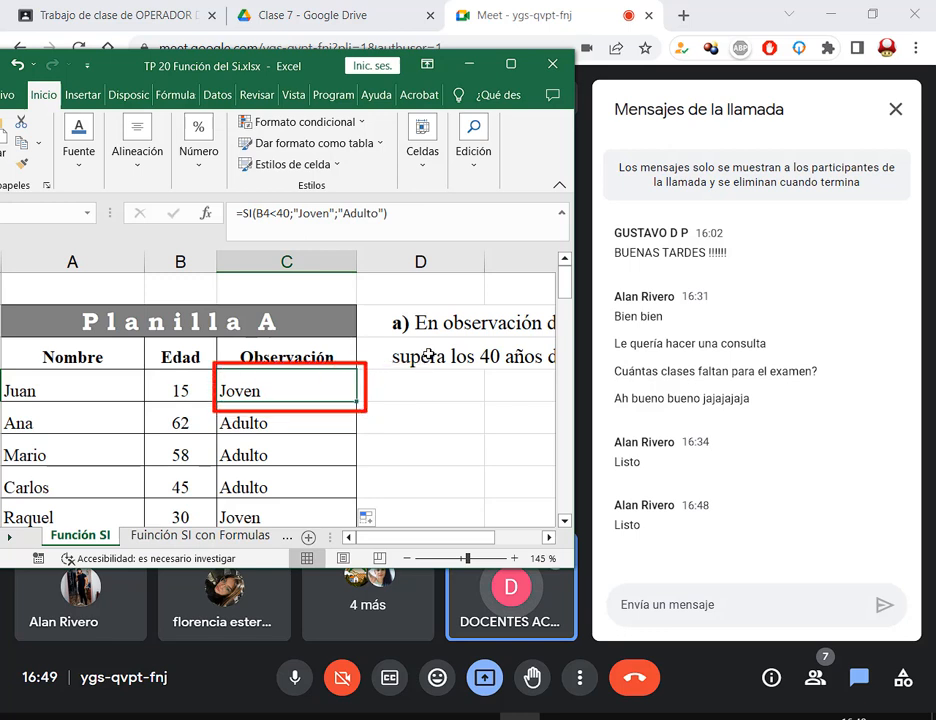
pyautogui.moveTo(430, 351); pyautogui.dragTo(352, 381)
pyautogui.press('Escape')
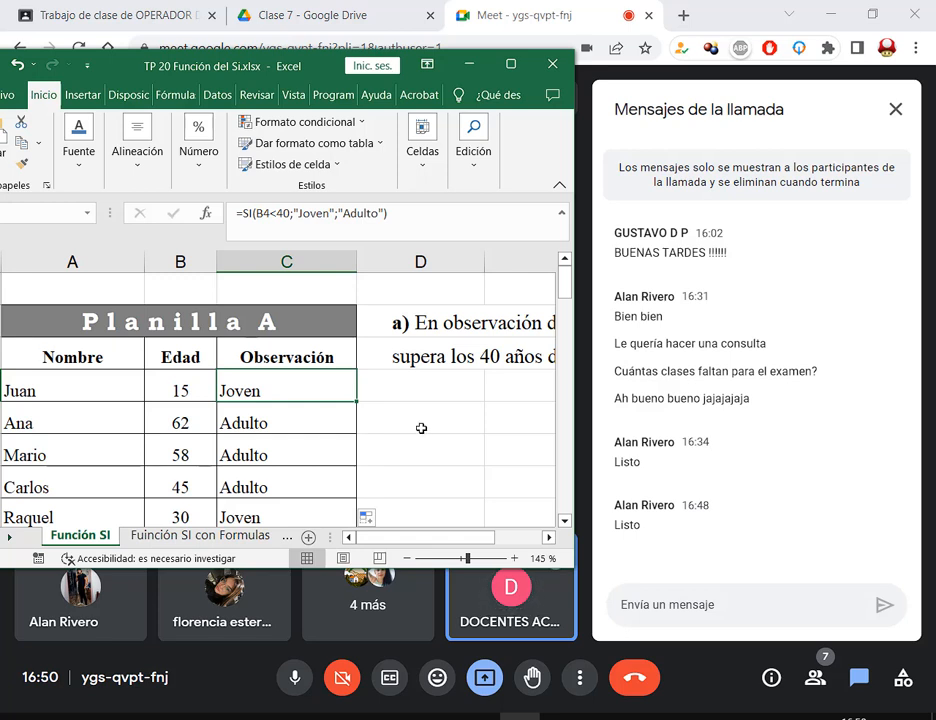
# Maximize the workbook, bring all of Planilla B into view at 110 % zoom and select its first Observación cell, H10.
pyautogui.doubleClick(378, 55)
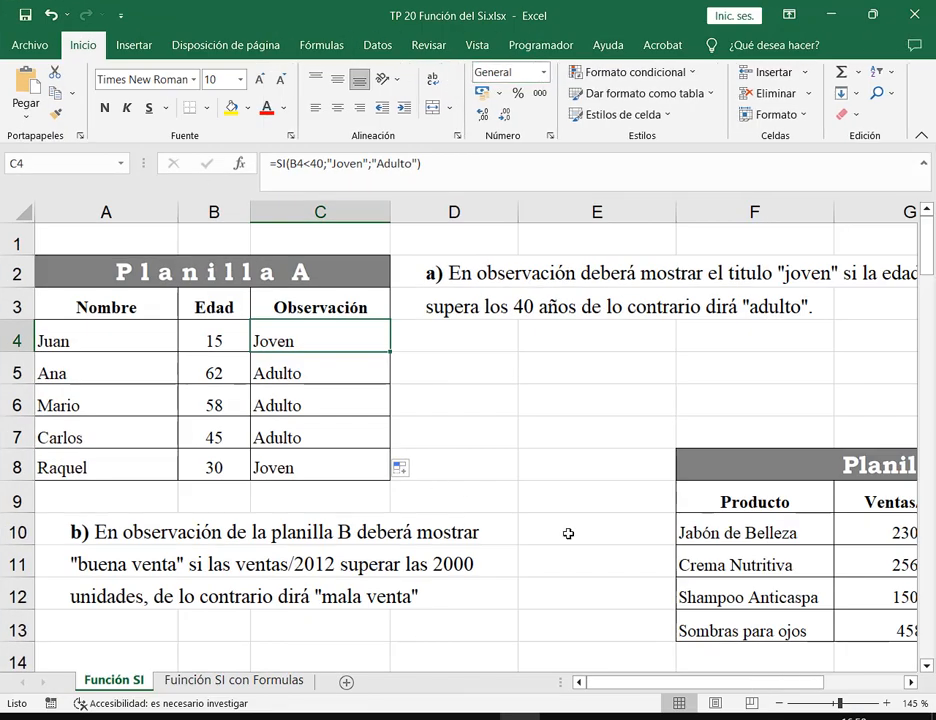
pyautogui.scroll(-2, 600, 532)
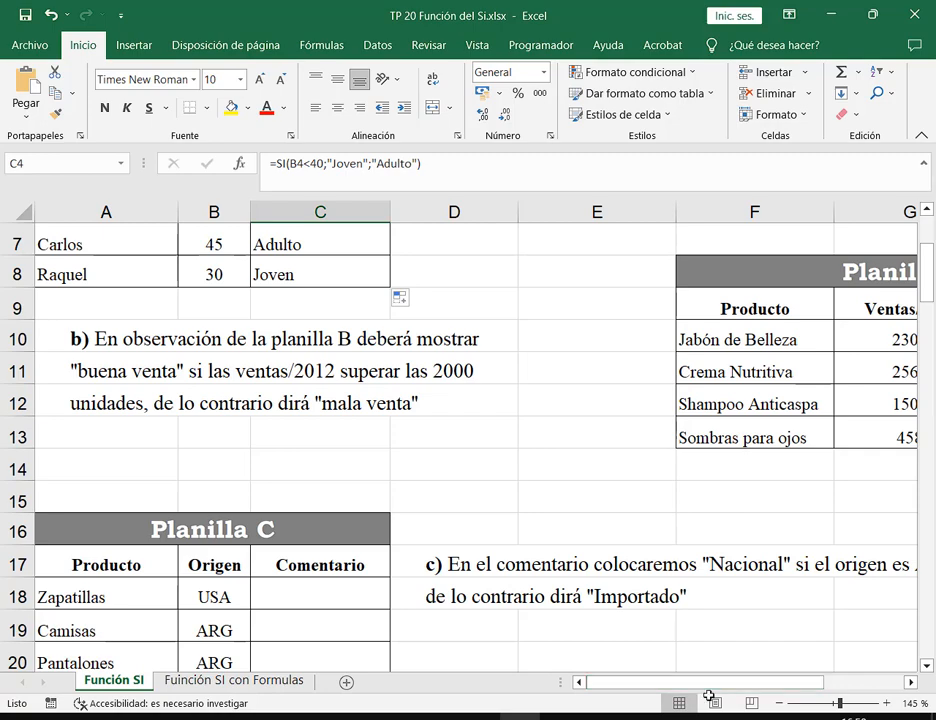
pyautogui.click(786, 703)
pyautogui.click(786, 703)
pyautogui.click(786, 703)
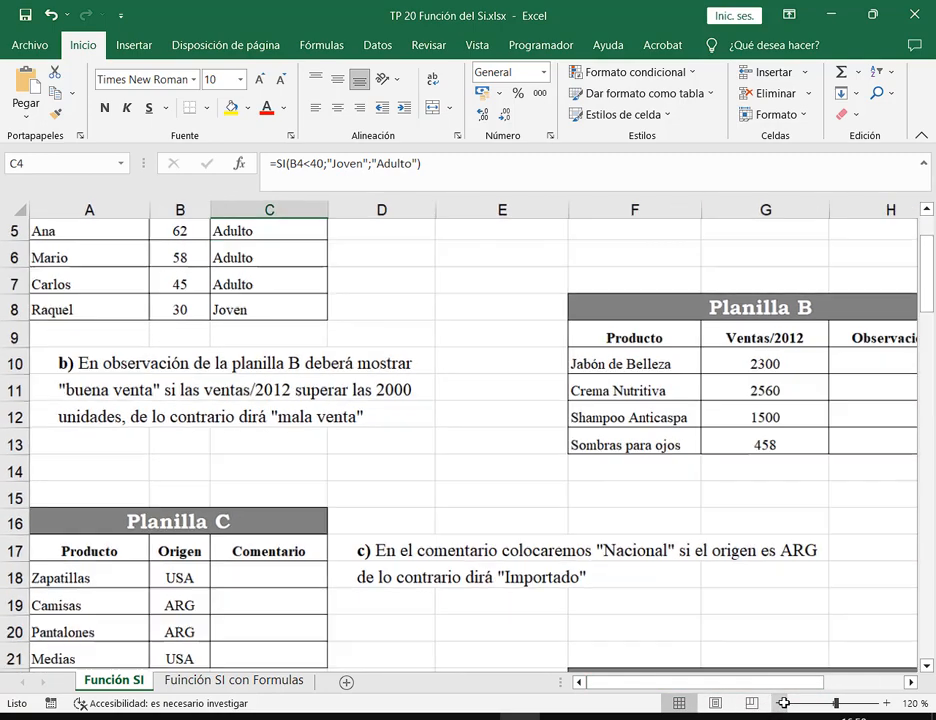
pyautogui.moveTo(800, 680); pyautogui.dragTo(780, 684)
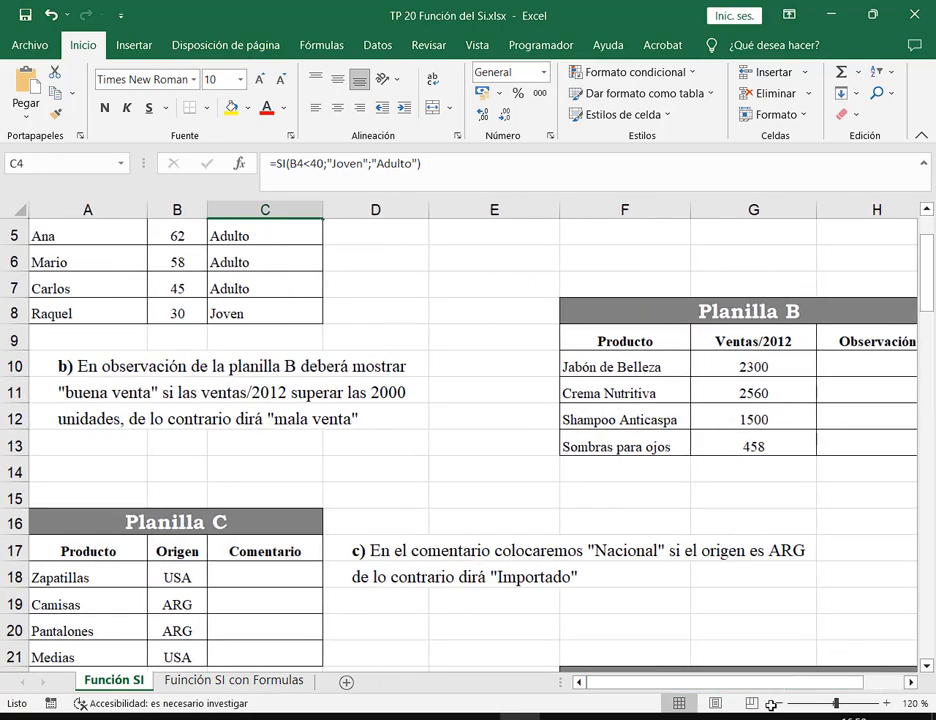
pyautogui.click(778, 704)
pyautogui.moveTo(660, 332); pyautogui.dragTo(683, 458)
pyautogui.click(800, 378)
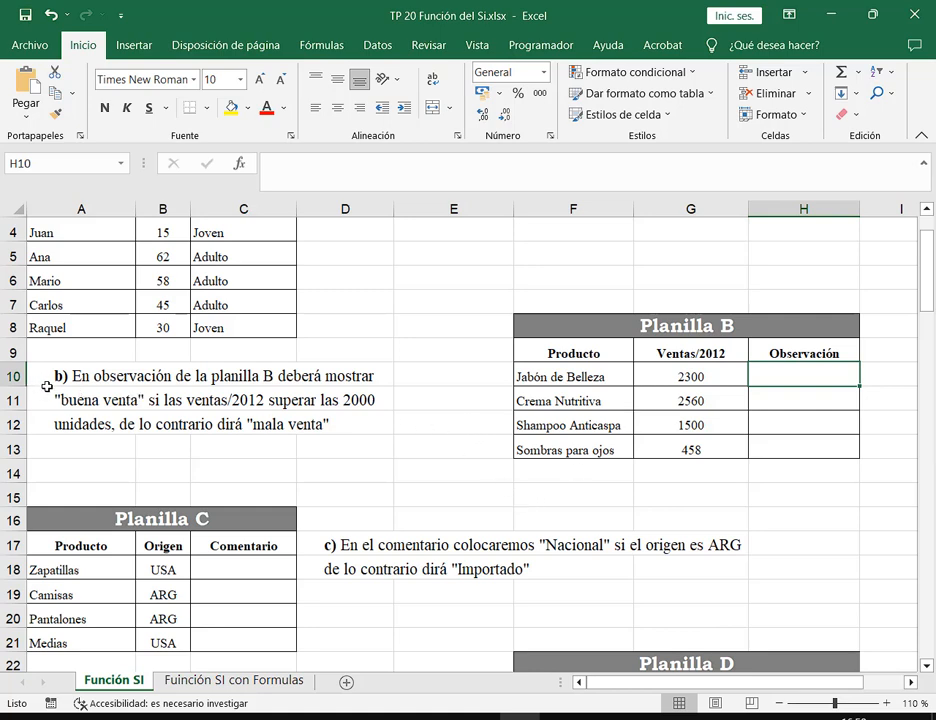
# Review exercise b, temporarily marking its "buena venta" and "mala venta" outcomes in red, and clear the marks.
pyautogui.moveTo(51, 389); pyautogui.dragTo(147, 413)
pyautogui.moveTo(241, 412)
pyautogui.mouseDown()
pyautogui.moveTo(258, 430)
pyautogui.moveTo(339, 438)
pyautogui.mouseUp()
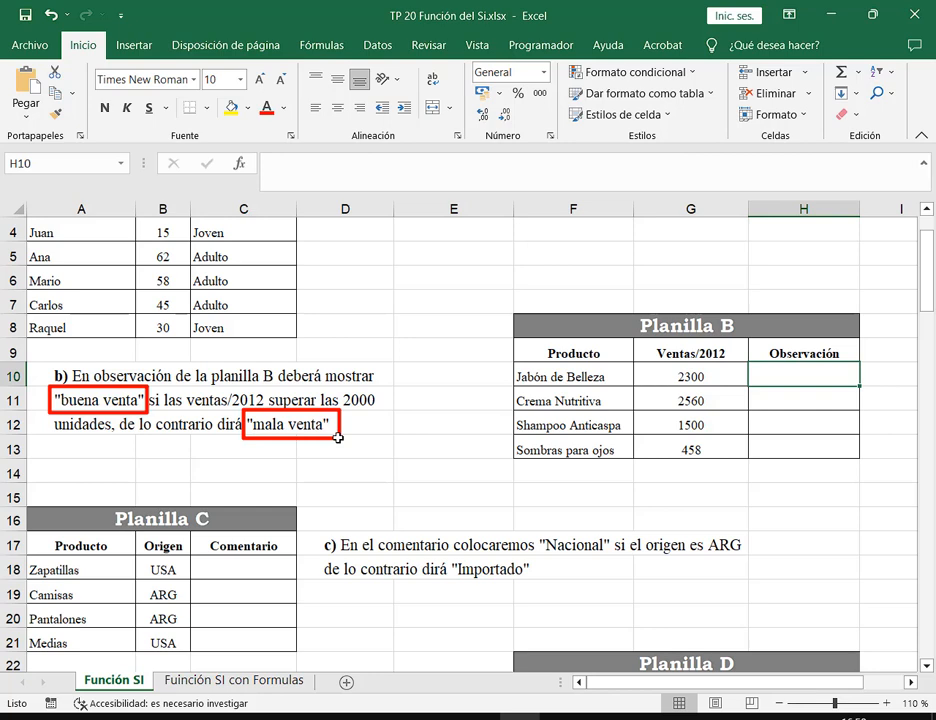
pyautogui.moveTo(37, 342); pyautogui.dragTo(48, 385)
pyautogui.moveTo(334, 497); pyautogui.dragTo(322, 440)
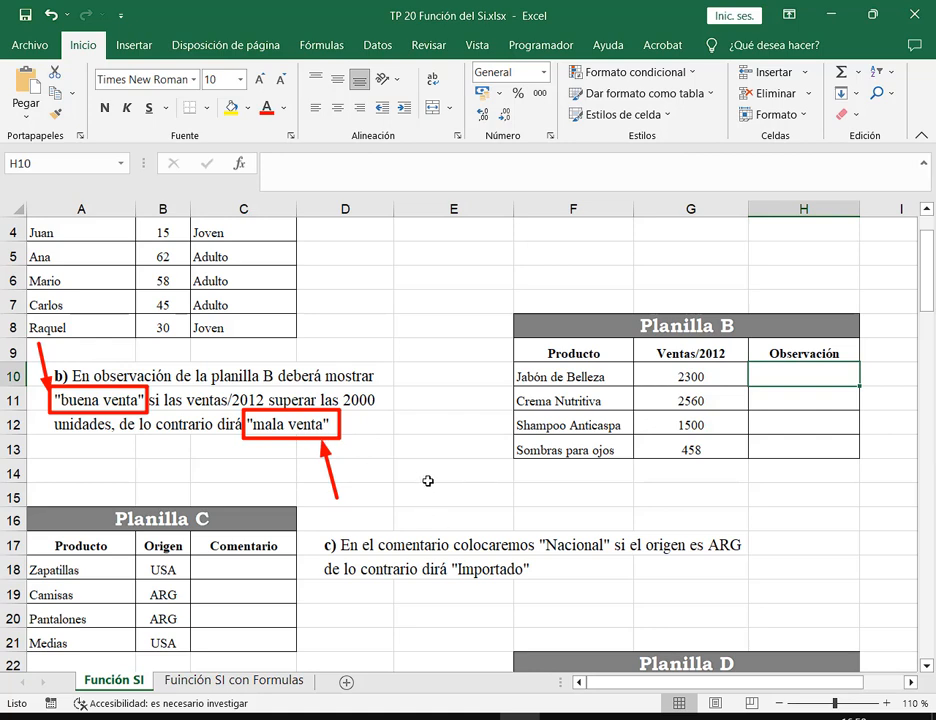
pyautogui.press('Escape')
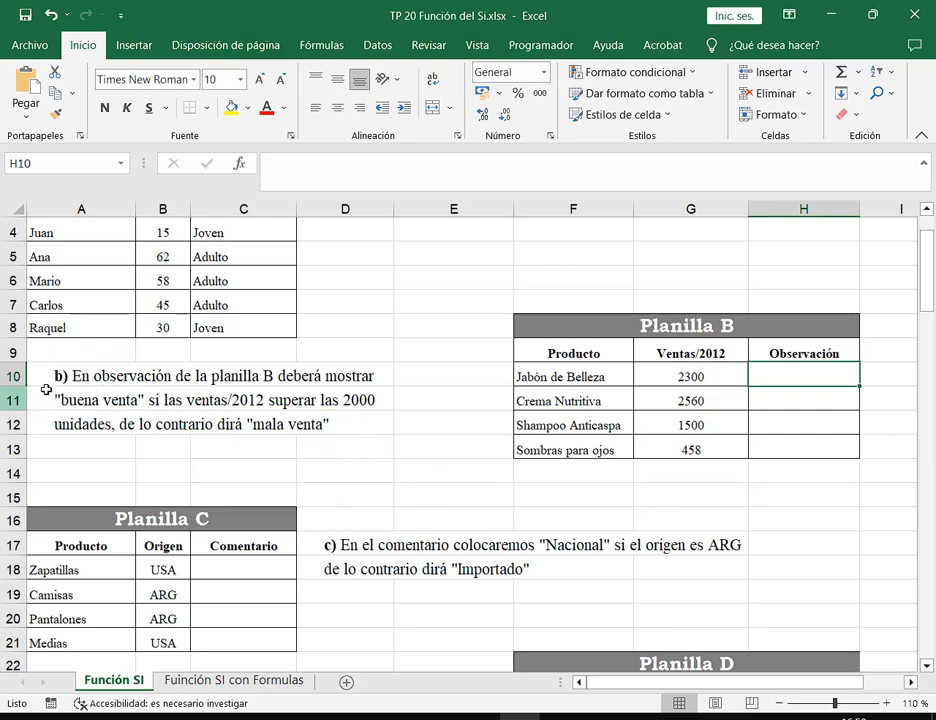
pyautogui.moveTo(42, 389); pyautogui.dragTo(150, 413)
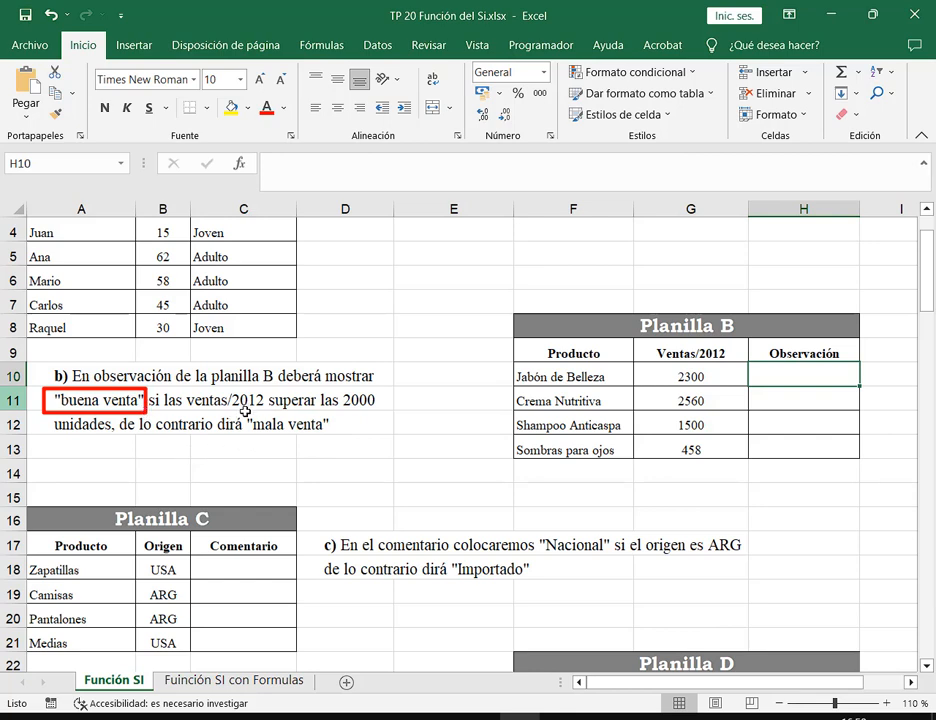
pyautogui.moveTo(245, 411)
pyautogui.mouseDown()
pyautogui.moveTo(357, 451)
pyautogui.moveTo(341, 441)
pyautogui.mouseUp()
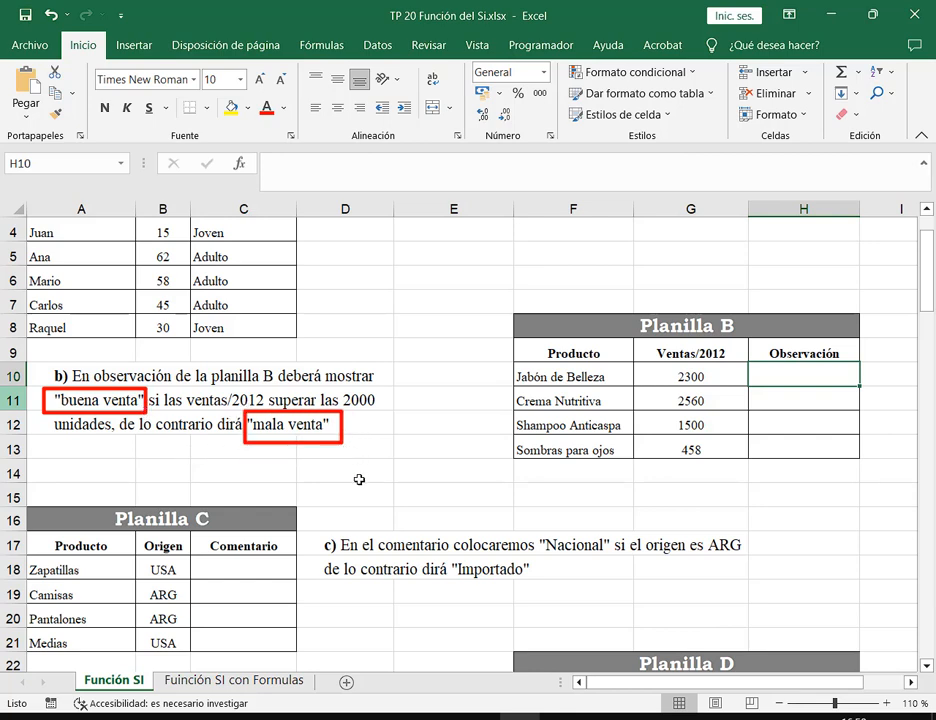
pyautogui.press('Escape')
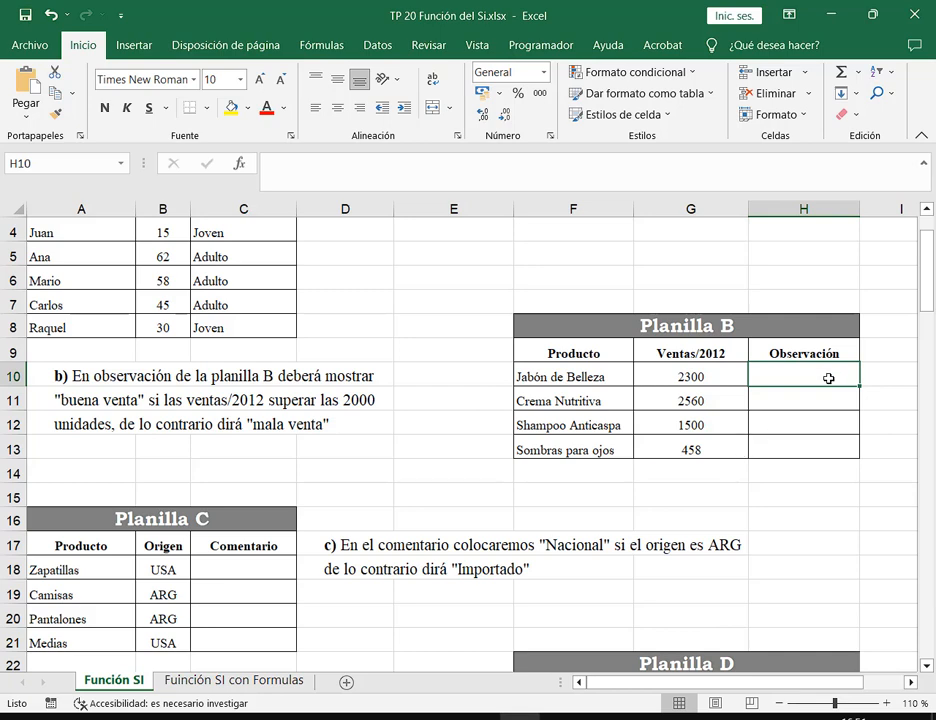
# Insert the logical SI function in H10 and move its arguments dialog clear of the Planilla B data.
pyautogui.click(241, 165)
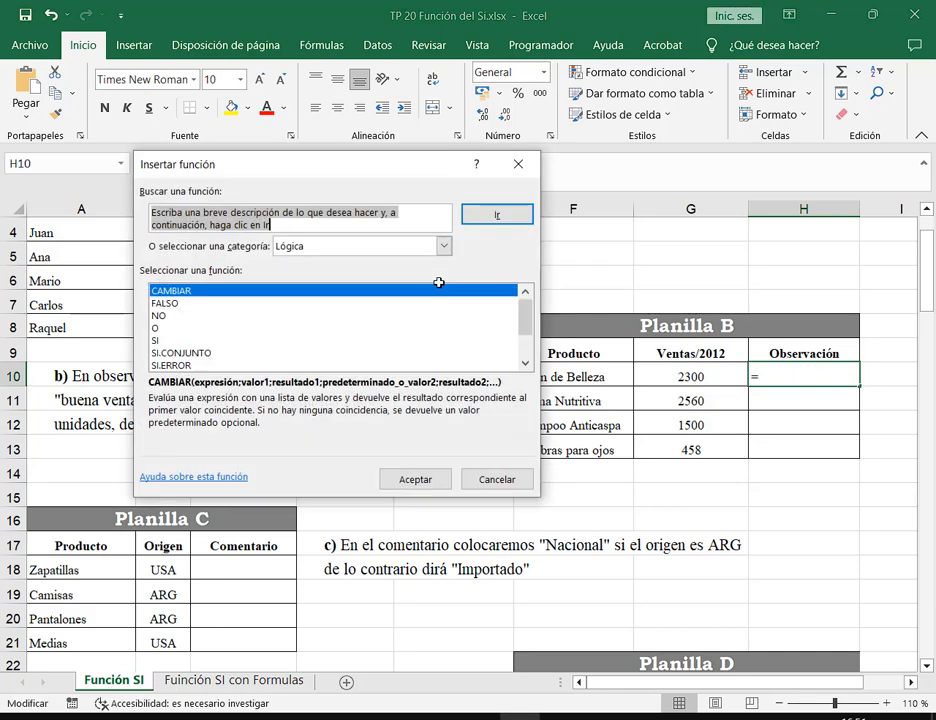
pyautogui.doubleClick(160, 341)
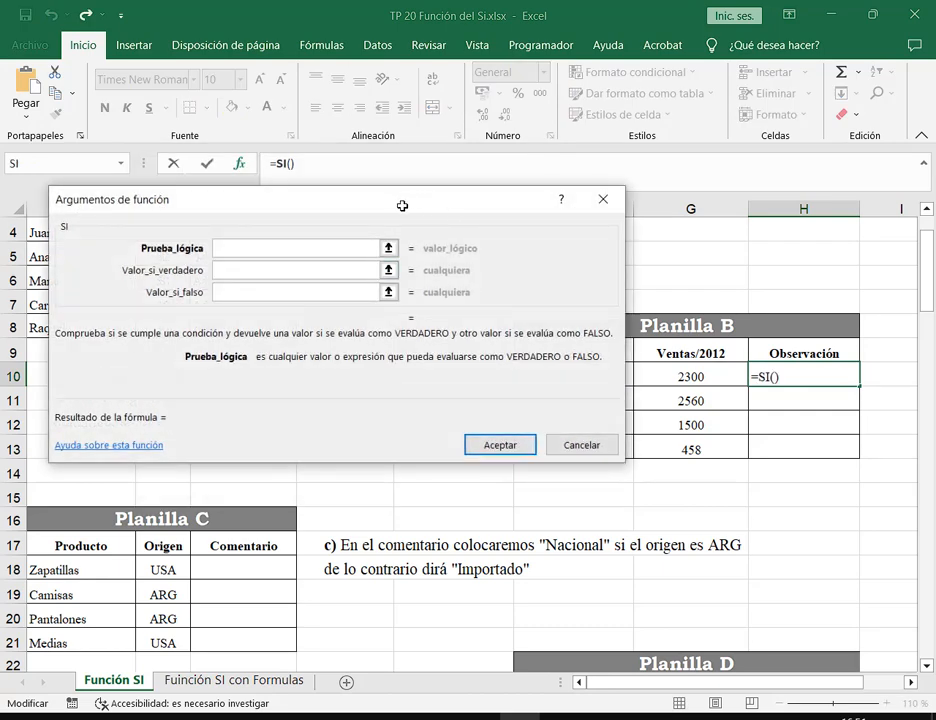
pyautogui.moveTo(401, 204); pyautogui.dragTo(653, 53)
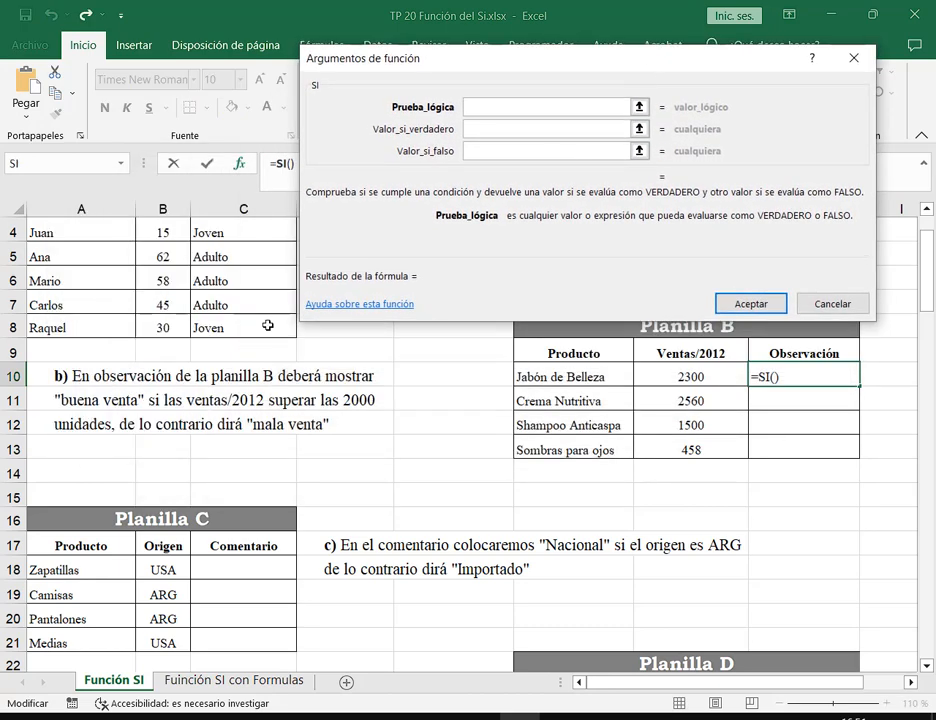
# Set the SI function's Valor_si_verdadero to "Buena venta" and Valor_si_falso to "Mala venta".
pyautogui.click(471, 130)
pyautogui.write('"Bue')
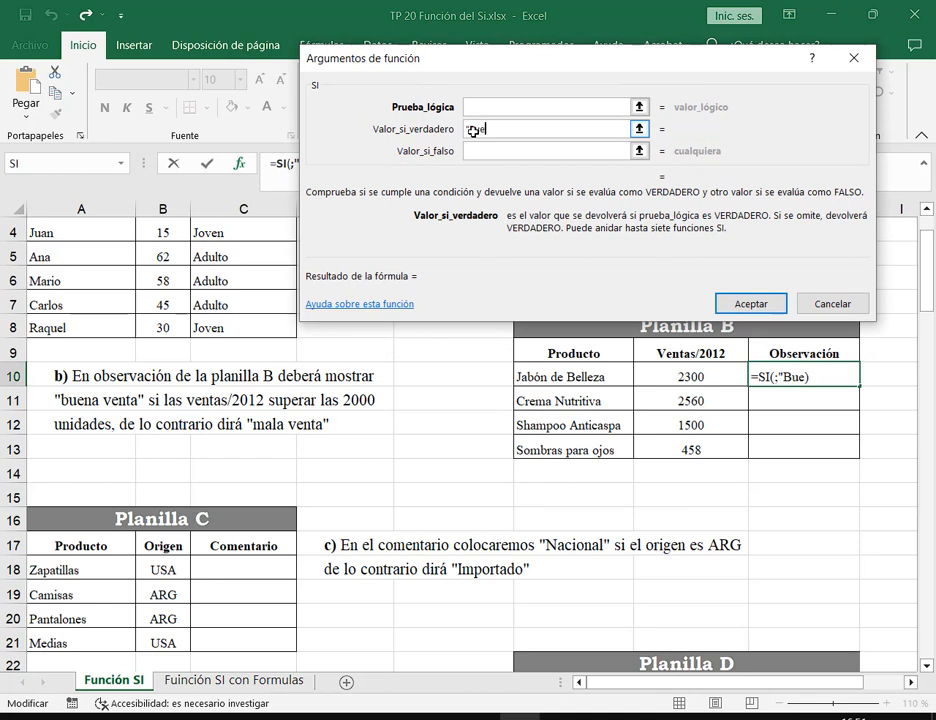
pyautogui.write('na venta"')
pyautogui.press('Tab')
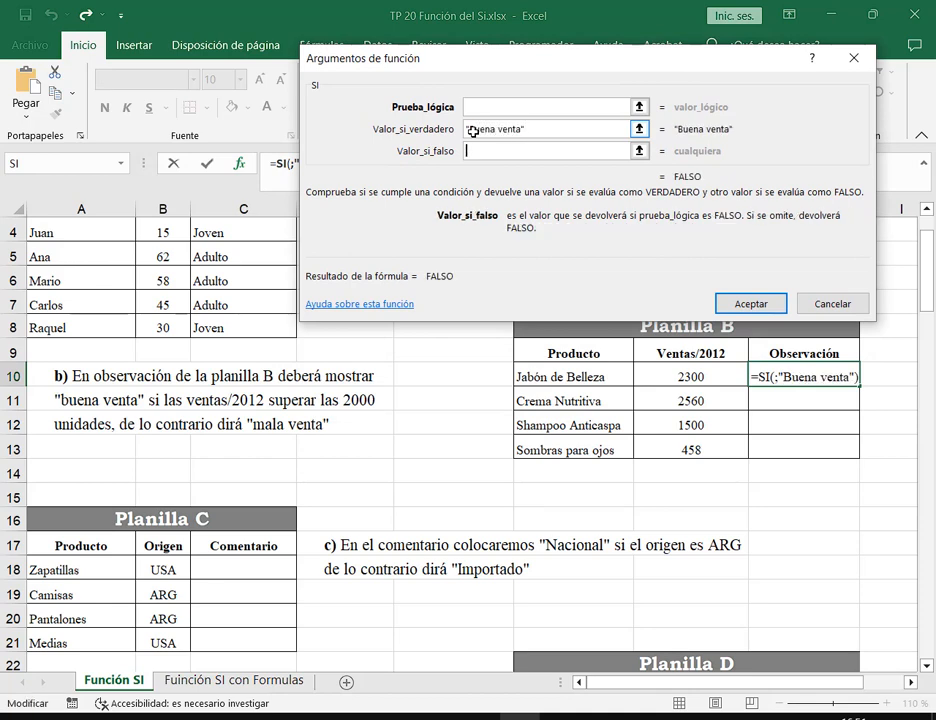
pyautogui.write('"Mala Venta')
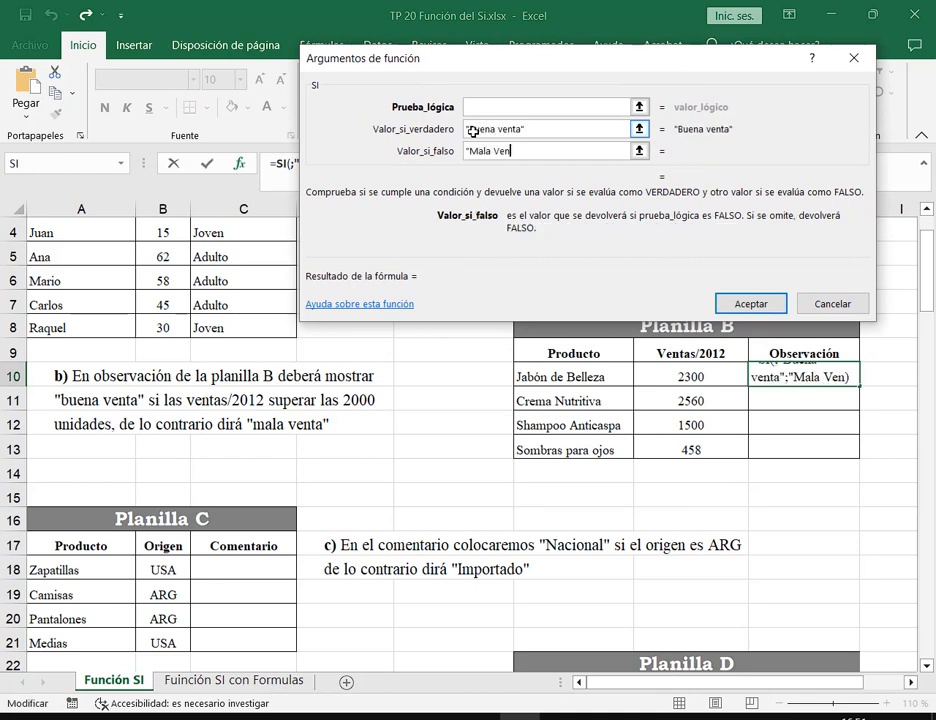
pyautogui.press('BackSpace')
pyautogui.press('BackSpace')
pyautogui.press('BackSpace')
pyautogui.write('venta"')
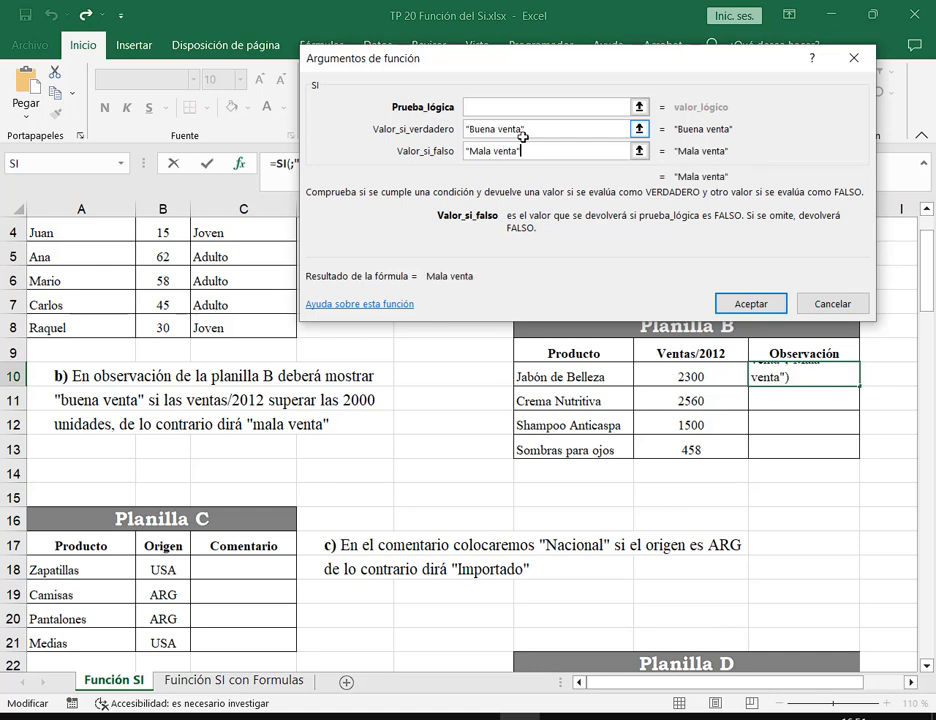
pyautogui.click(455, 128)
pyautogui.click(415, 150)
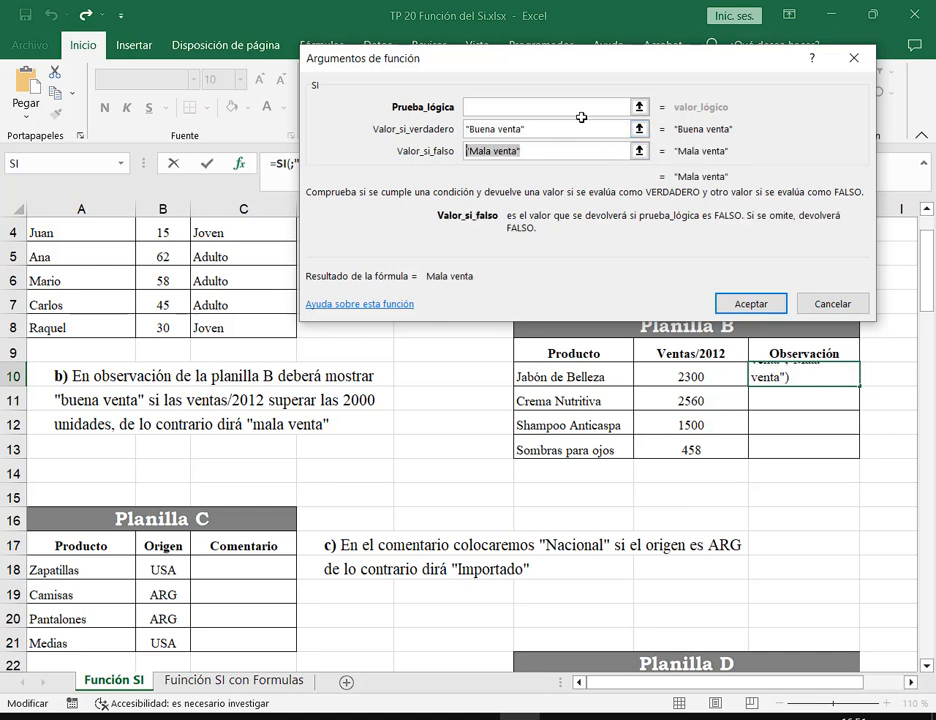
# Review exercise b's condition for Prueba_lógica, switch to Notepad, and replace the Joven/Adulto example with "Si las ventas del año".
pyautogui.click(482, 106)
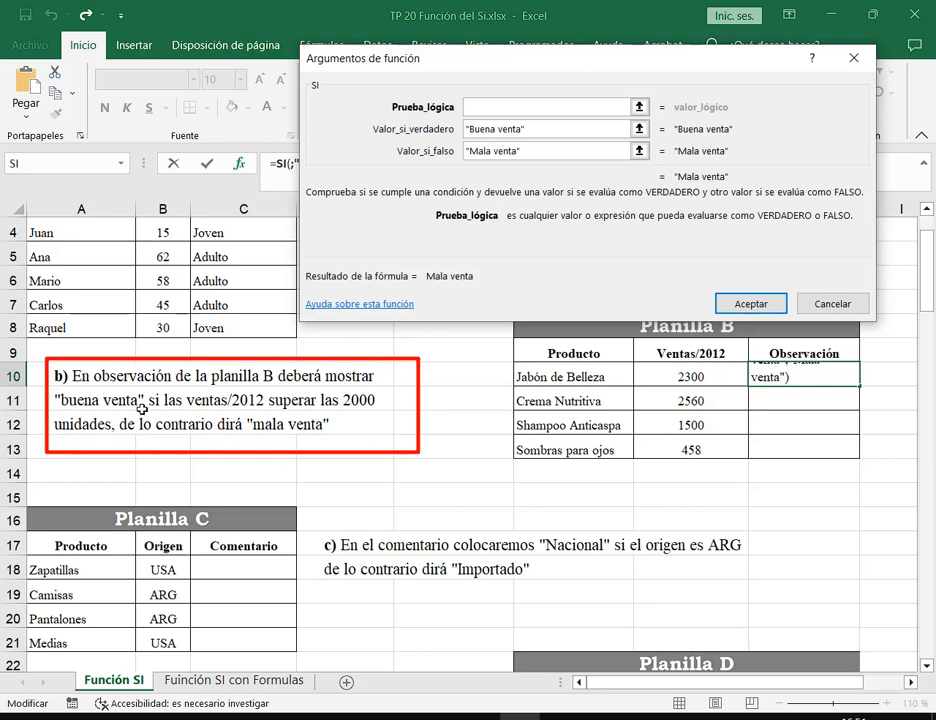
pyautogui.moveTo(147, 414); pyautogui.dragTo(367, 414)
pyautogui.hotkey('alt', 'Tab')
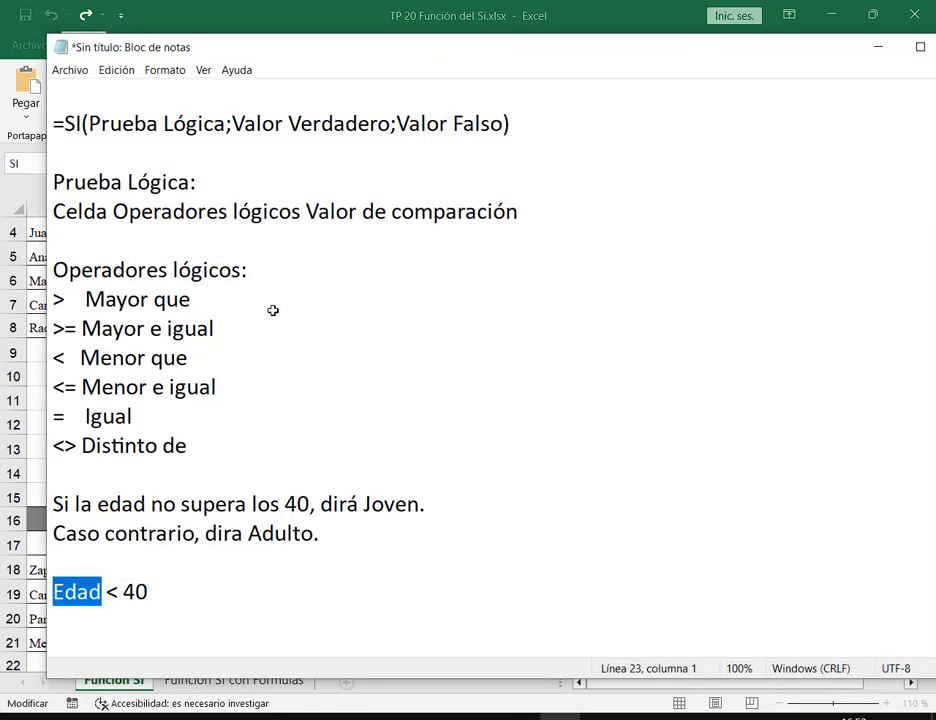
pyautogui.moveTo(169, 591); pyautogui.dragTo(21, 491)
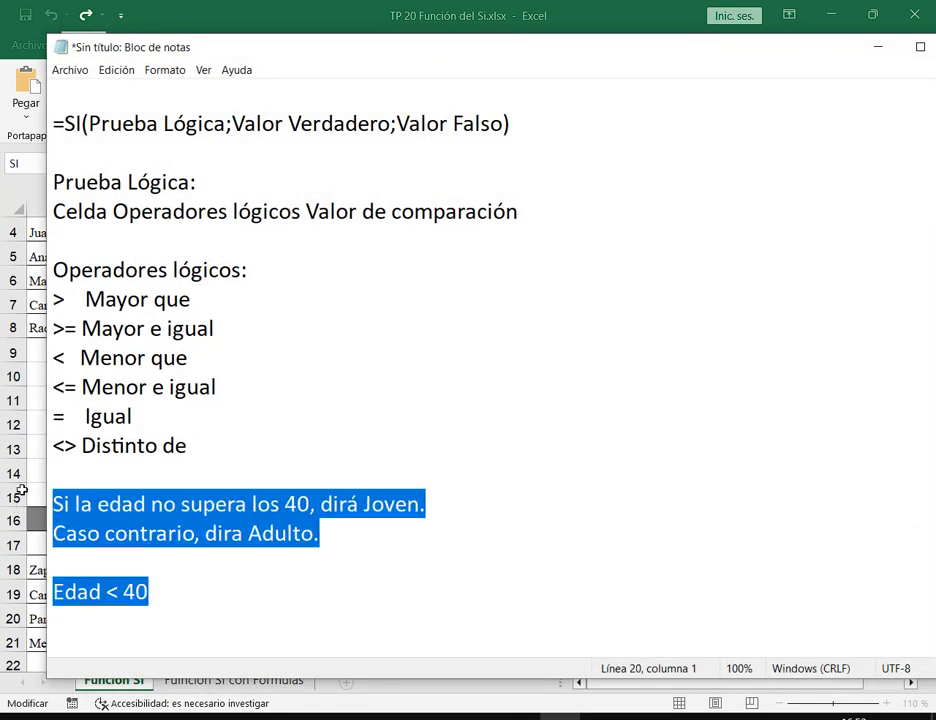
pyautogui.write('Si las ventas')
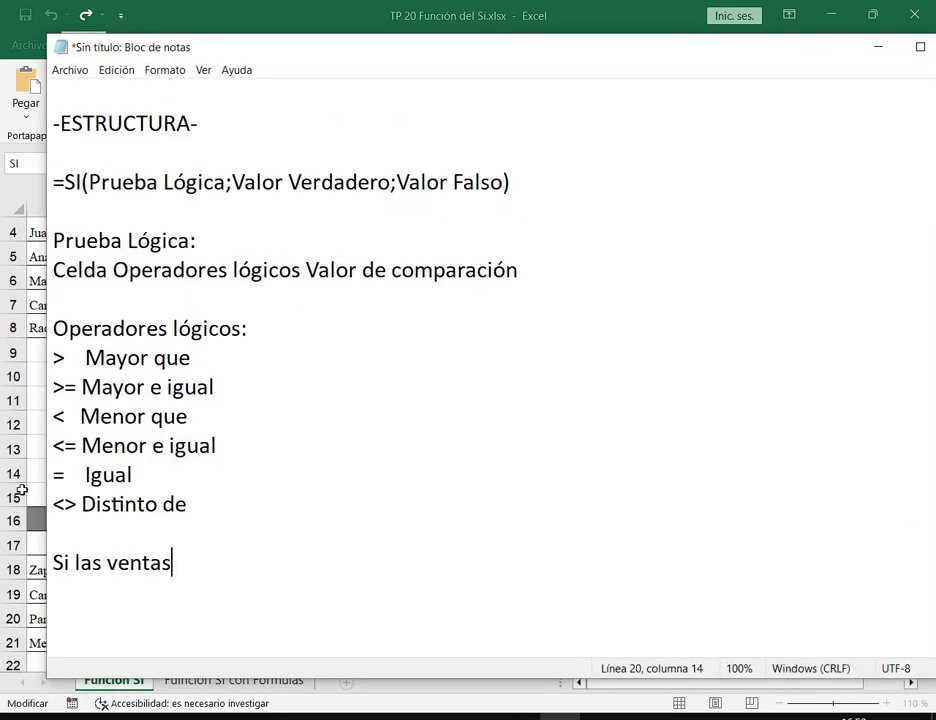
pyautogui.write(' del año')
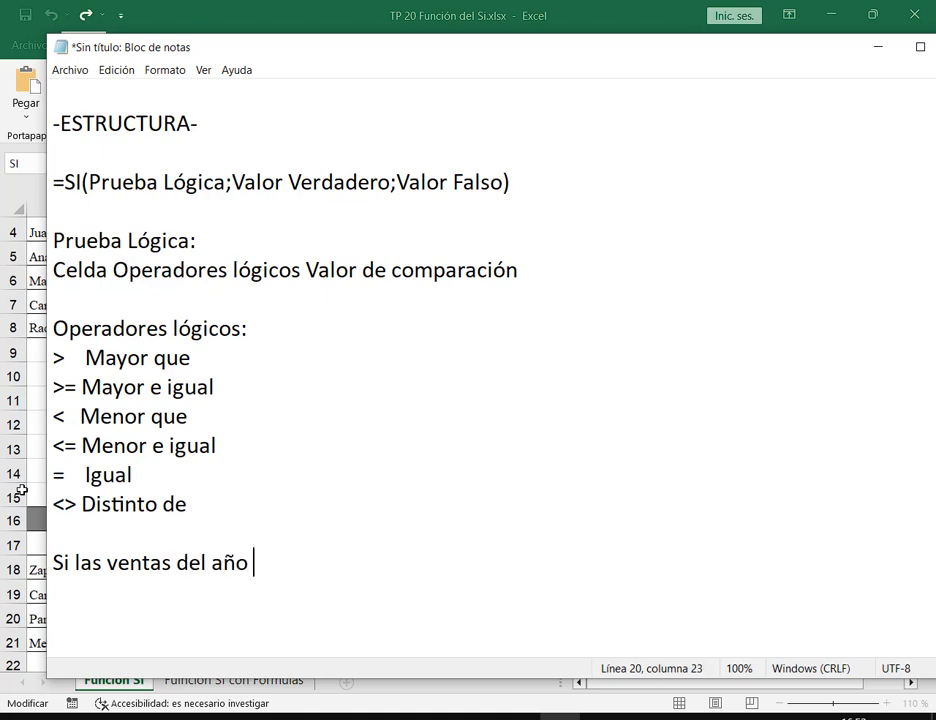
# Check the exercise wording in the workbook and complete the Notepad sentence with "2012 superan las 2000 Unidades, "Buena venta"".
pyautogui.click(21, 491)
pyautogui.click(22, 490)
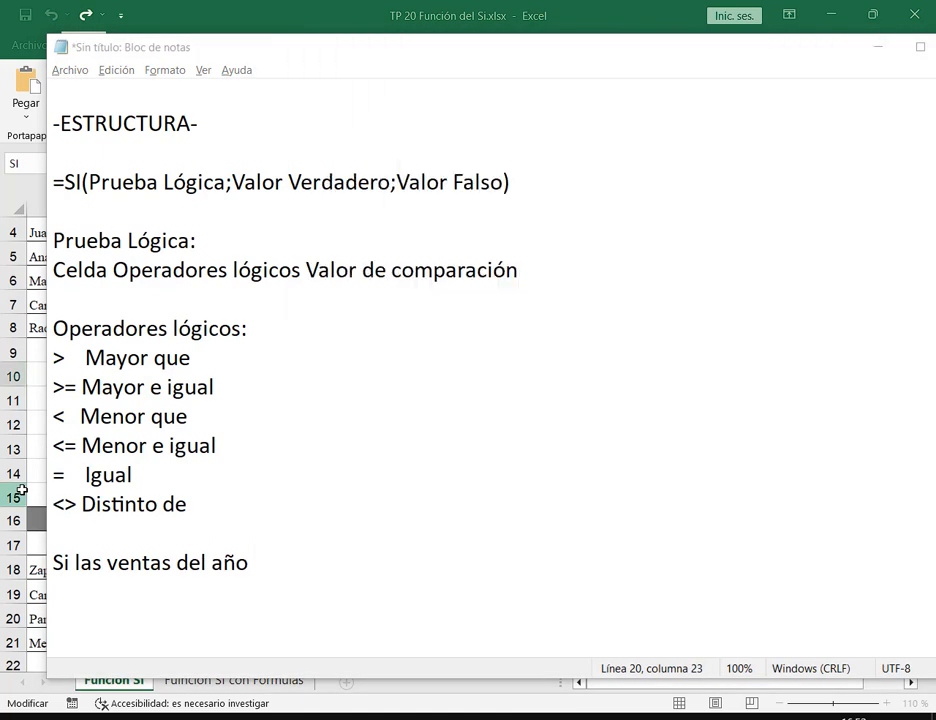
pyautogui.click(208, 6)
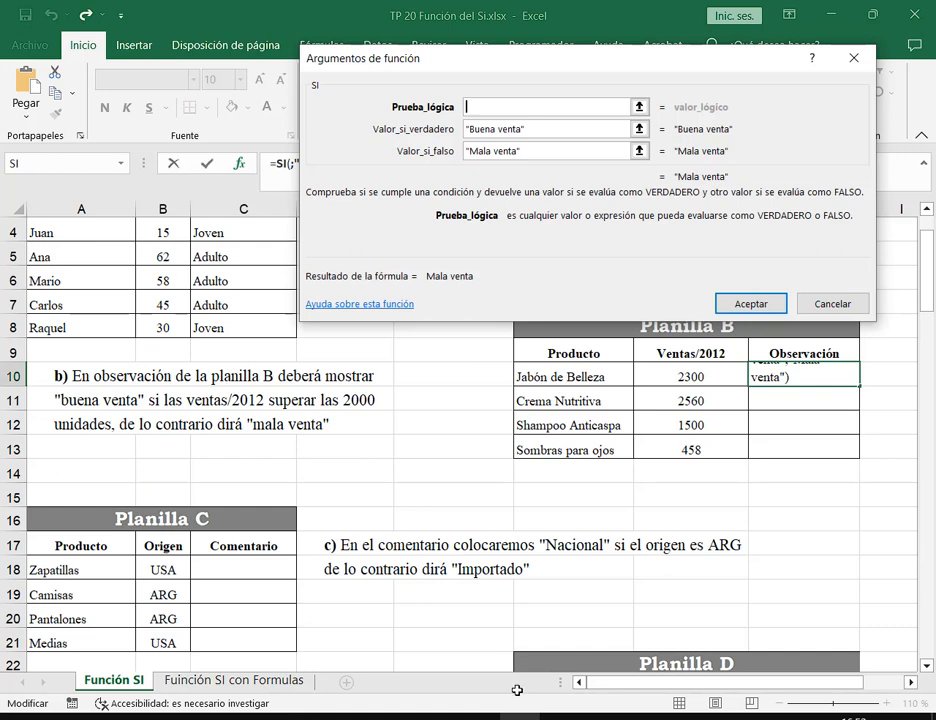
pyautogui.hotkey('alt', 'Tab')
pyautogui.write('2')
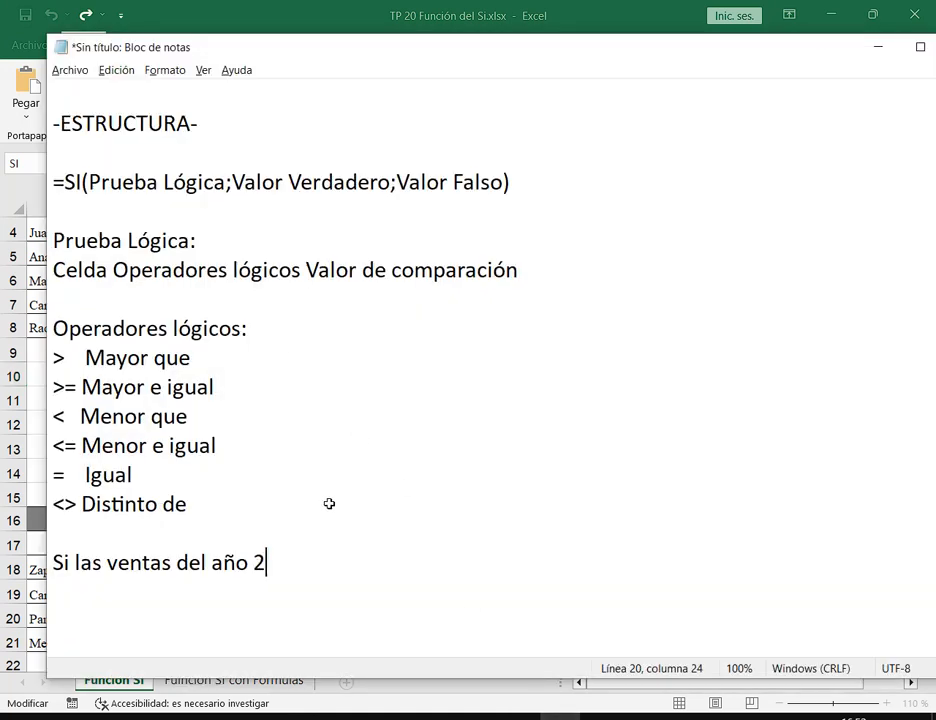
pyautogui.write('012 supe')
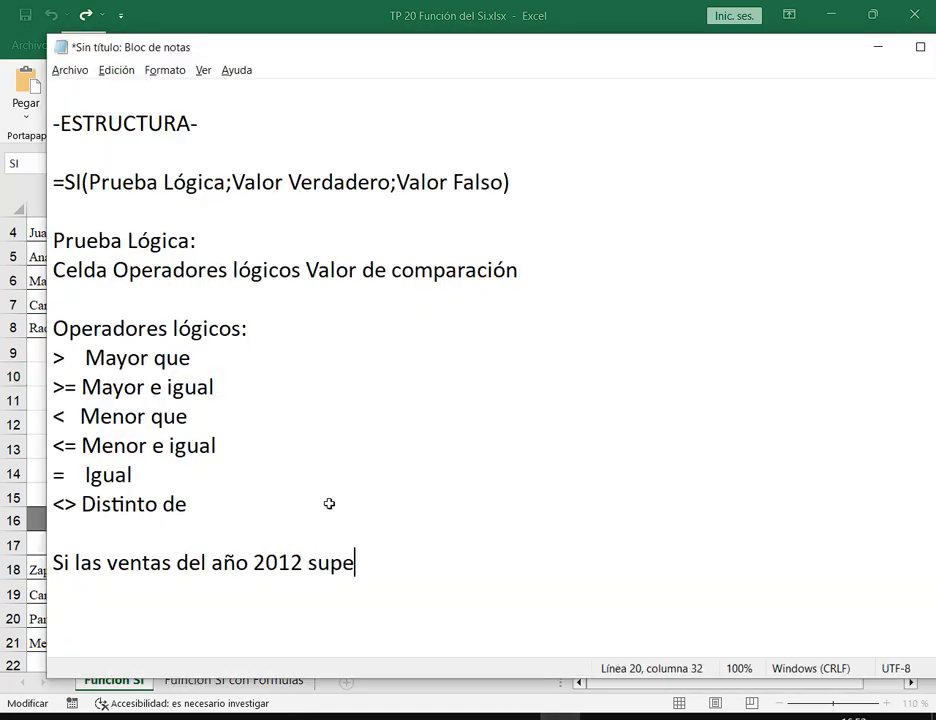
pyautogui.write('ran las 20')
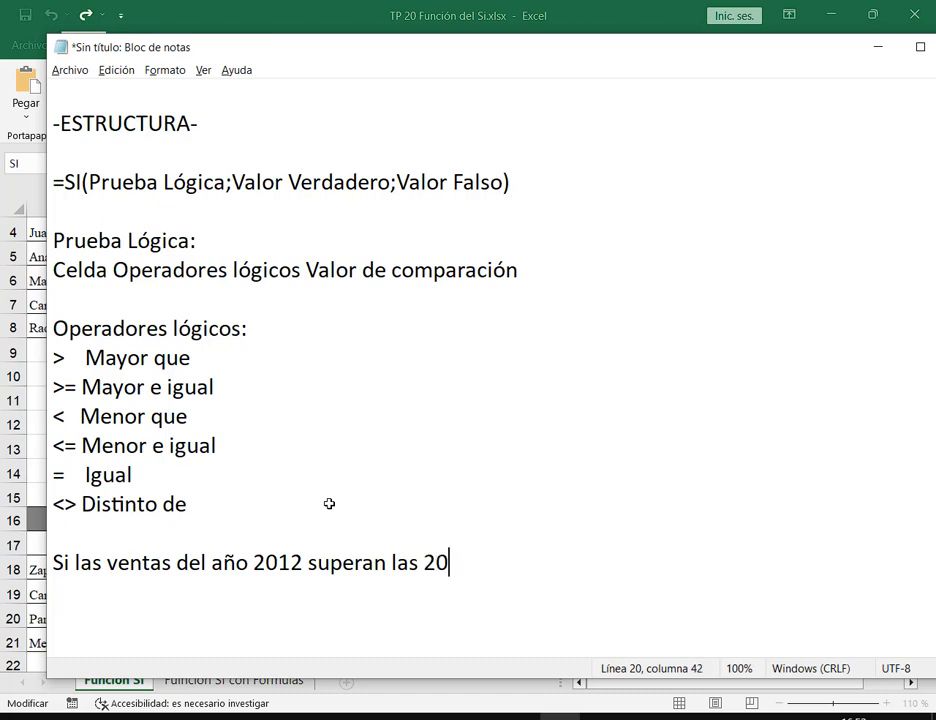
pyautogui.write('00 Unida')
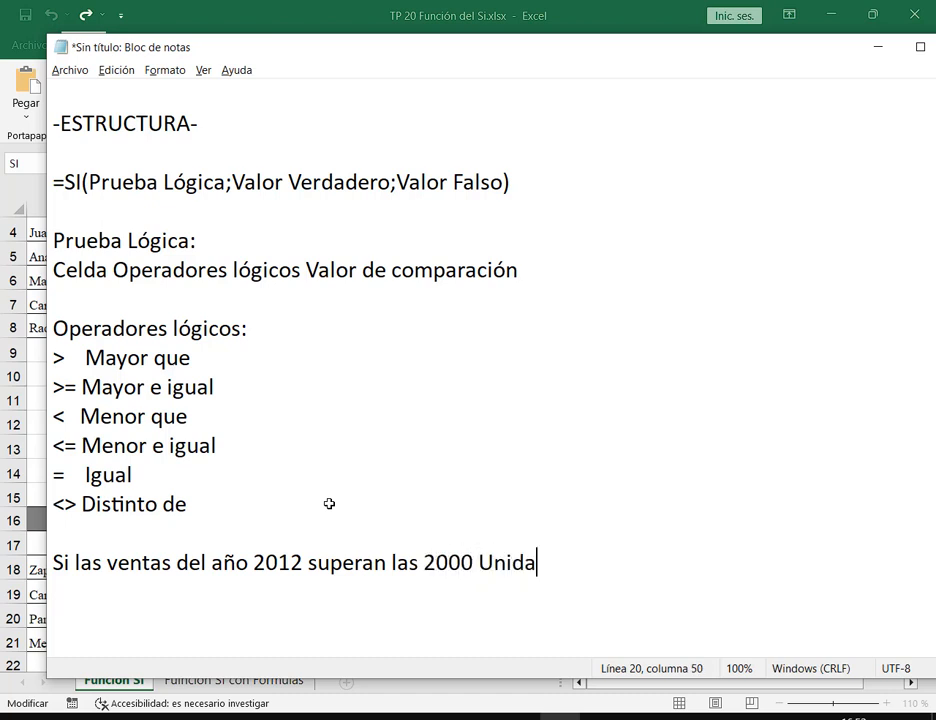
pyautogui.write('des, "Buen')
pyautogui.press('BackSpace')
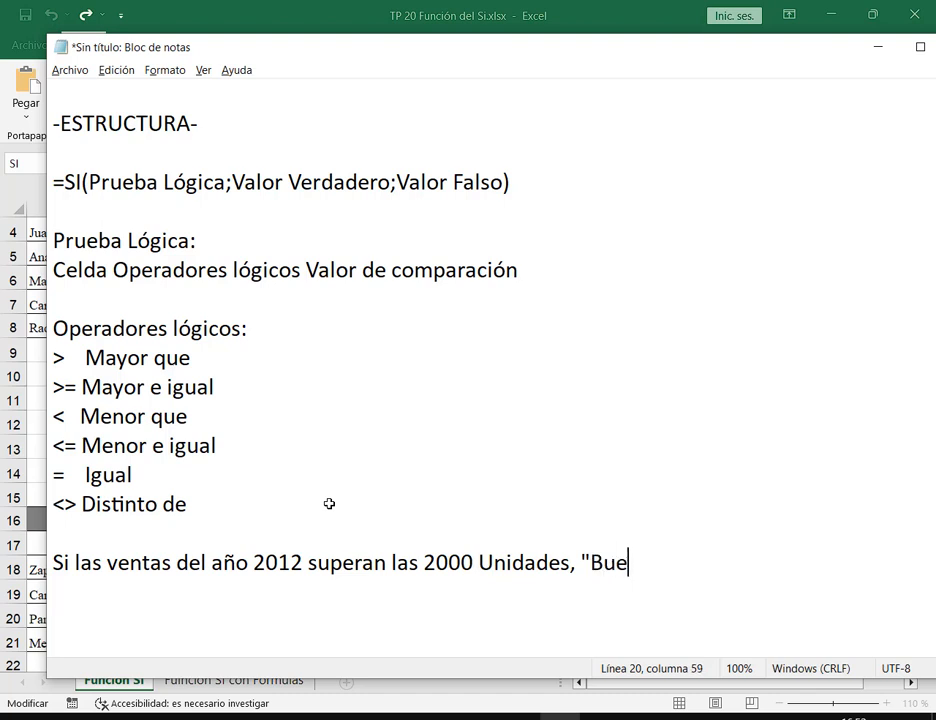
pyautogui.write('na venta"')
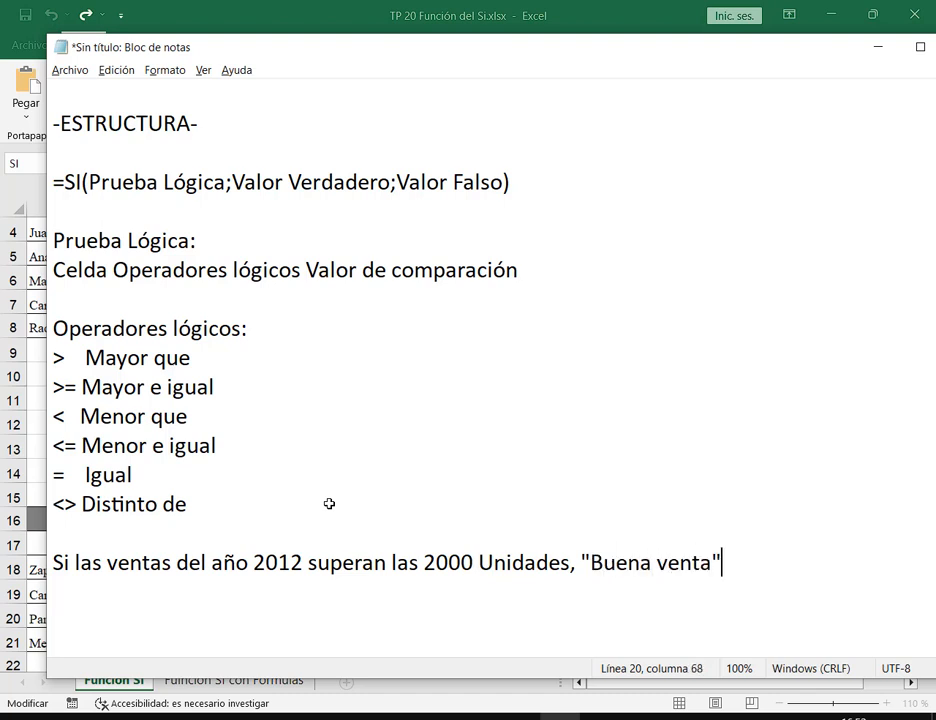
# Add a second line to the example reading "Caso contrario, "Mala venta"".
pyautogui.press('Return')
pyautogui.write('Caso cont')
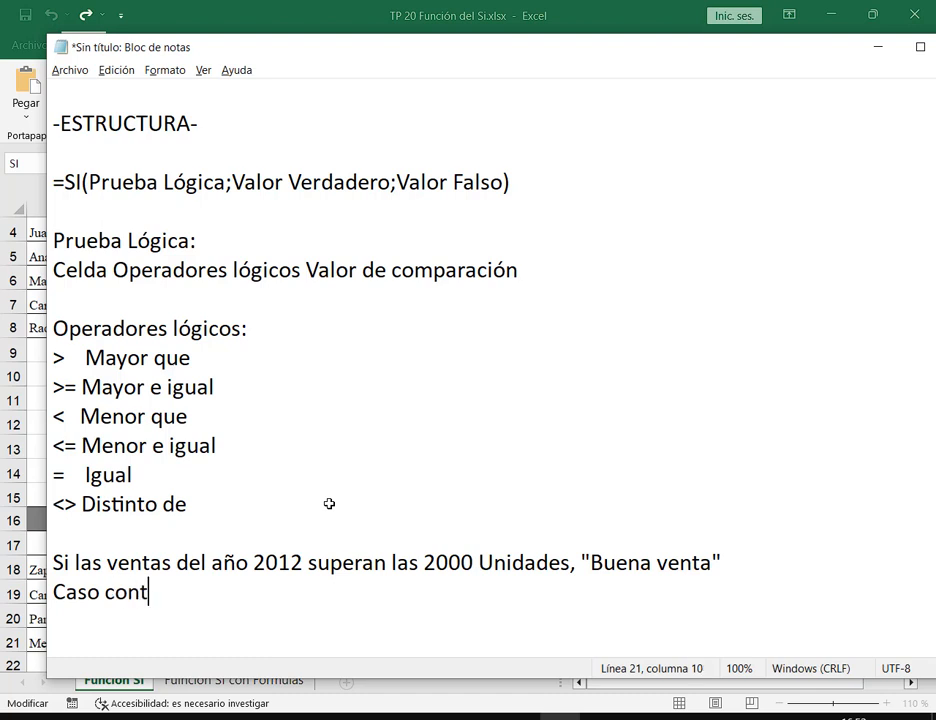
pyautogui.write('rario, "Mala')
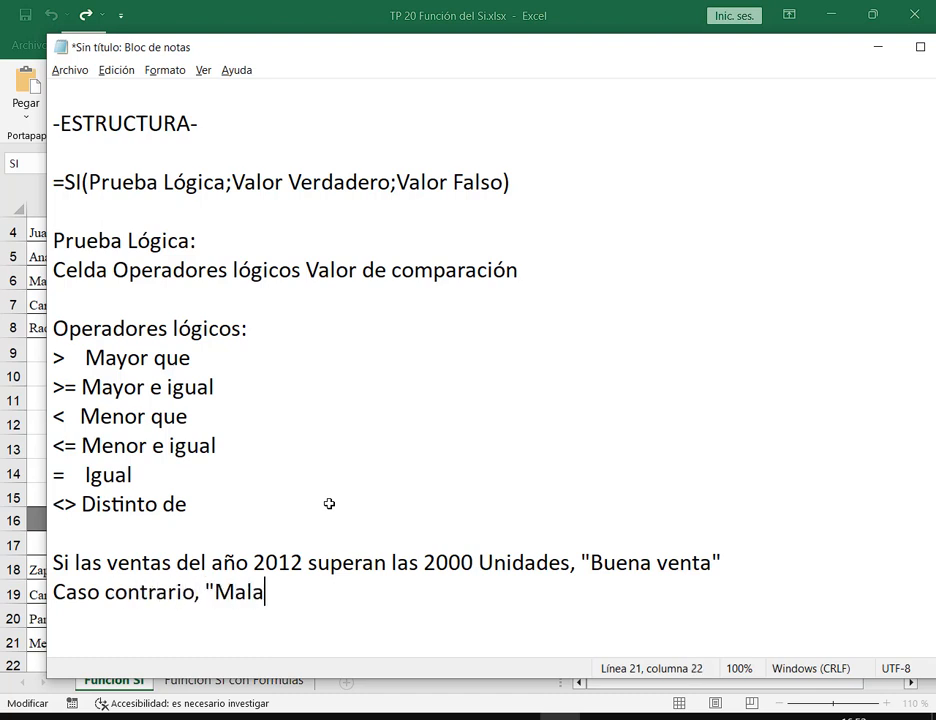
pyautogui.write(' venta"')
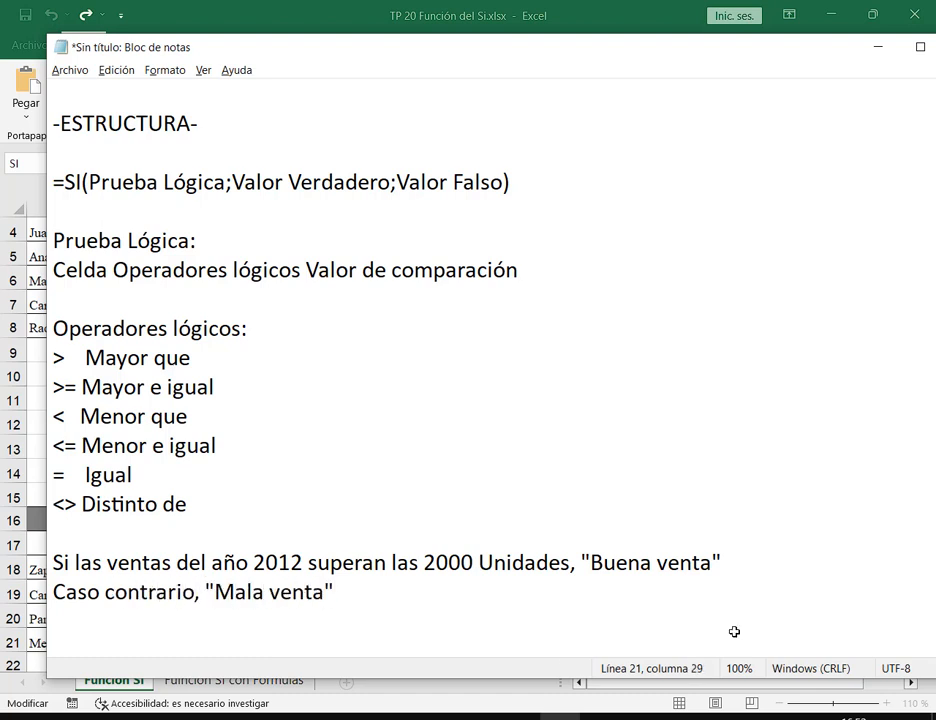
# Temporarily box "Buena venta" and the "Caso contrario" line in red, and clear the marks.
pyautogui.moveTo(578, 540); pyautogui.dragTo(742, 597)
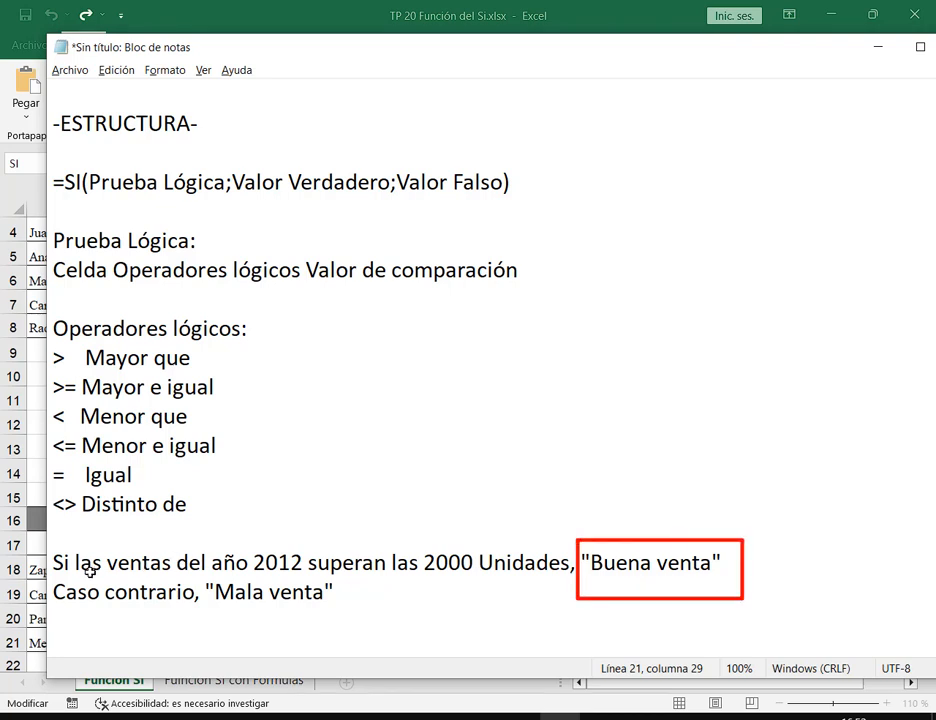
pyautogui.moveTo(46, 576)
pyautogui.mouseDown()
pyautogui.moveTo(190, 612)
pyautogui.moveTo(355, 627)
pyautogui.mouseUp()
pyautogui.hotkey('ctrl', 'z')
pyautogui.hotkey('ctrl', 'z')
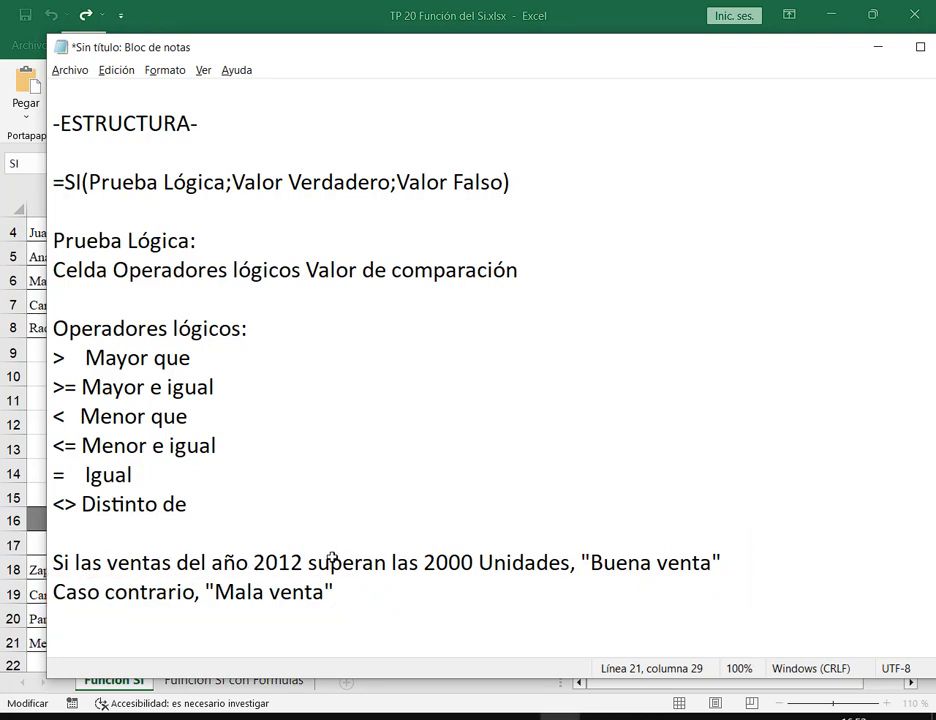
# Return to the workbook, temporarily box Jabón de Belleza's Ventas/2012 cell in red, and switch back to Notepad.
pyautogui.click(879, 46)
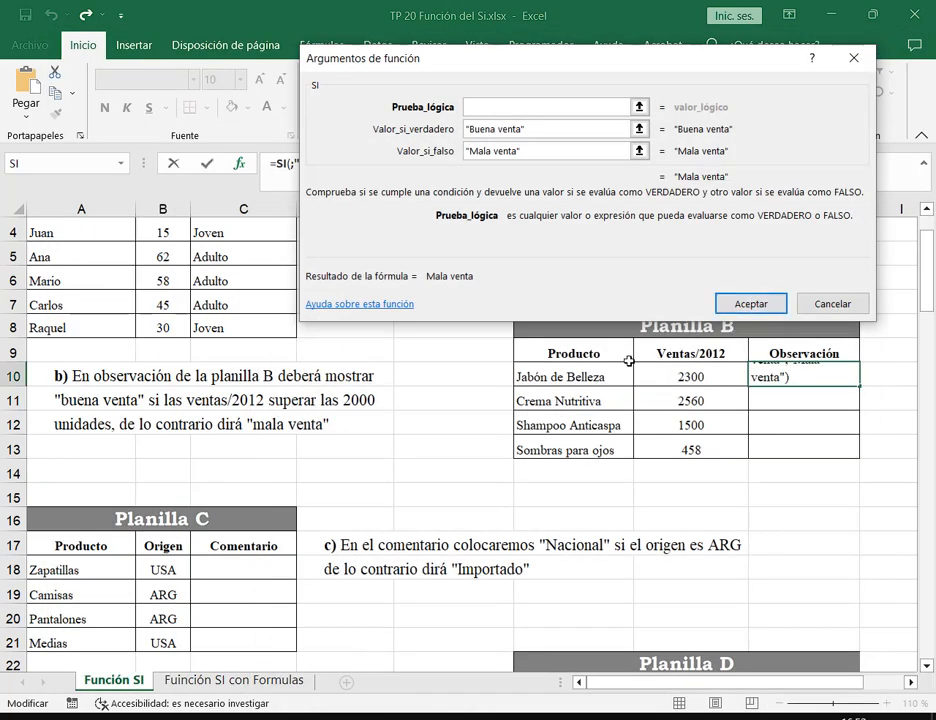
pyautogui.moveTo(632, 362); pyautogui.dragTo(752, 392)
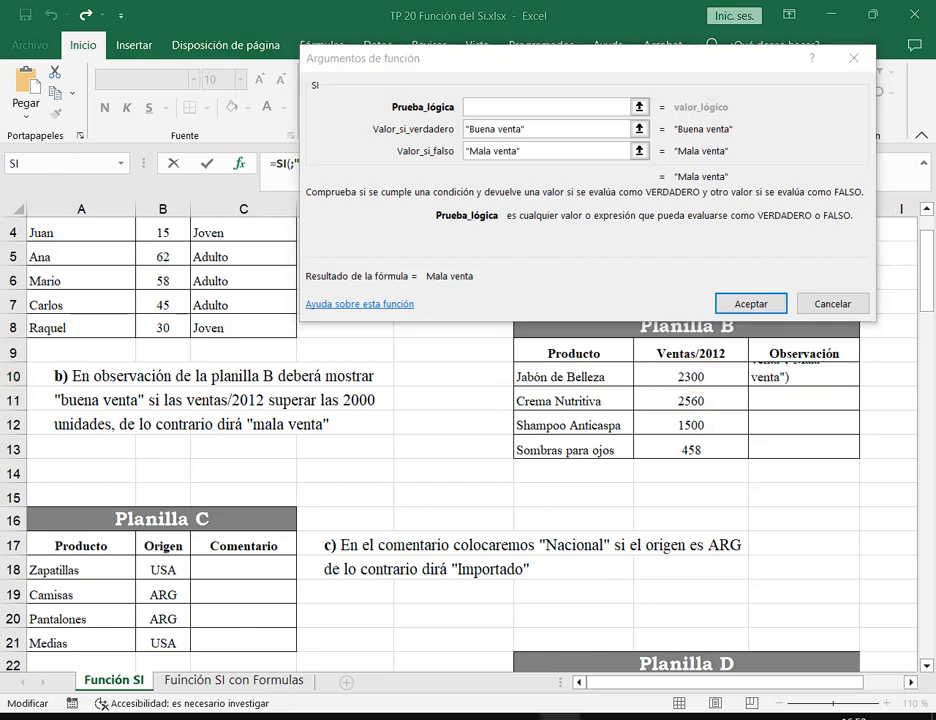
pyautogui.hotkey('alt', 'Tab')
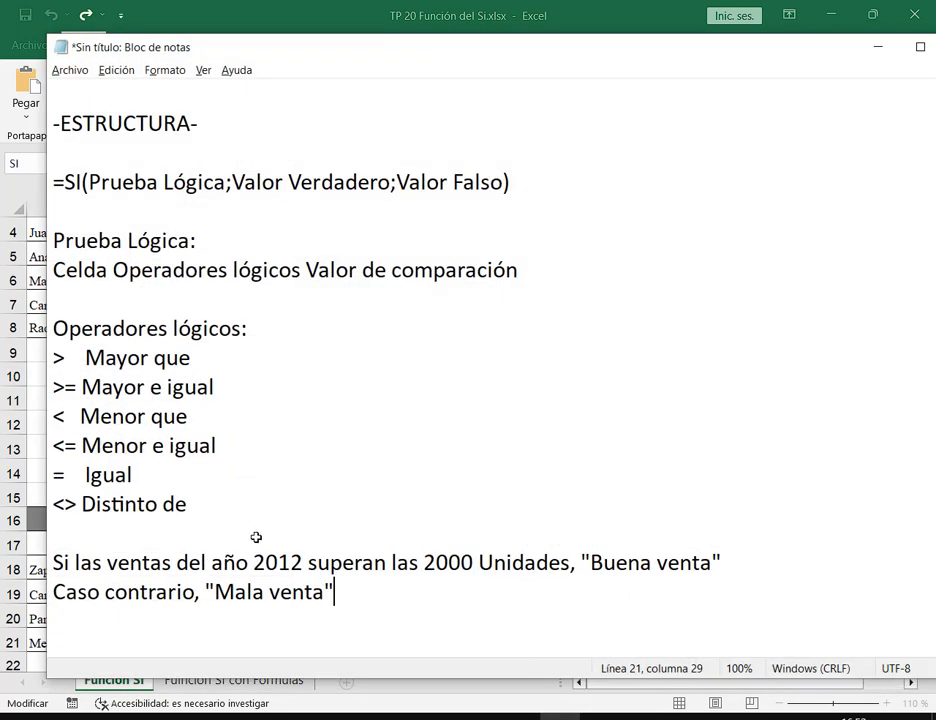
# Highlight "Celda" and "Operadores lógicos" in turn within the Prueba Lógica structure line.
pyautogui.click(106, 270)
pyautogui.hotkey('shift', 'Home')
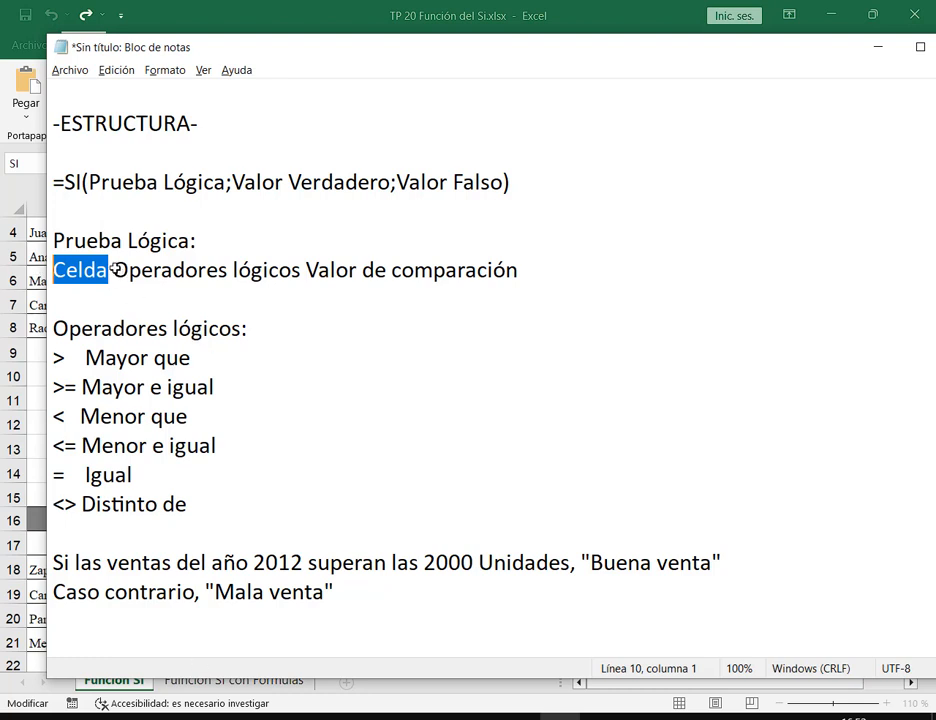
pyautogui.moveTo(114, 270); pyautogui.dragTo(305, 271)
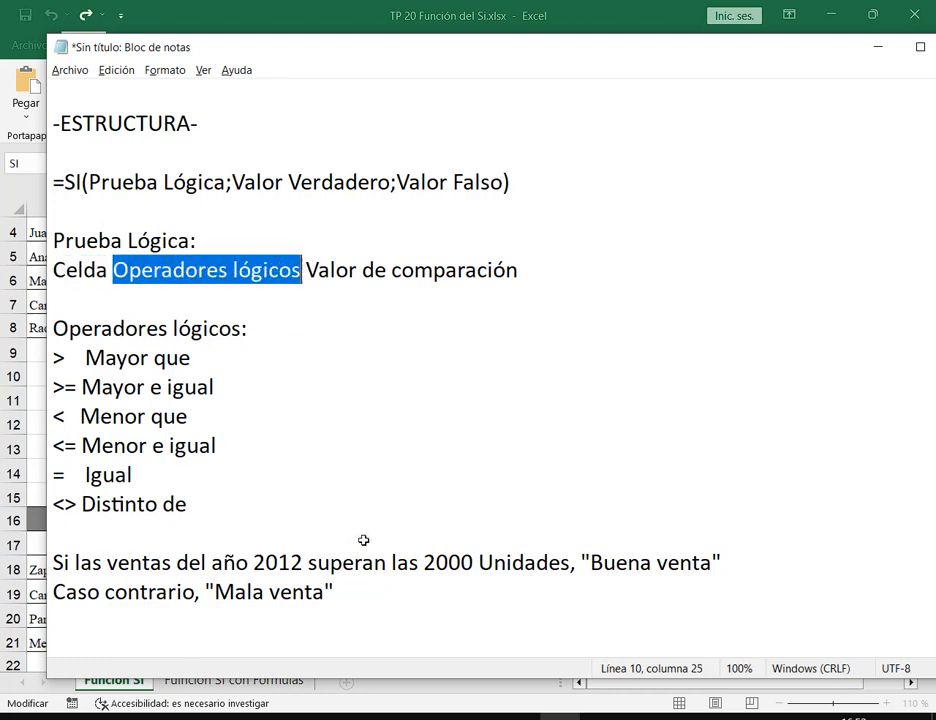
# Relate the highlighted word "superan" to a temporary red box on the "> Mayor que" operator, and box "Valor de comparación".
pyautogui.moveTo(309, 563); pyautogui.dragTo(384, 562)
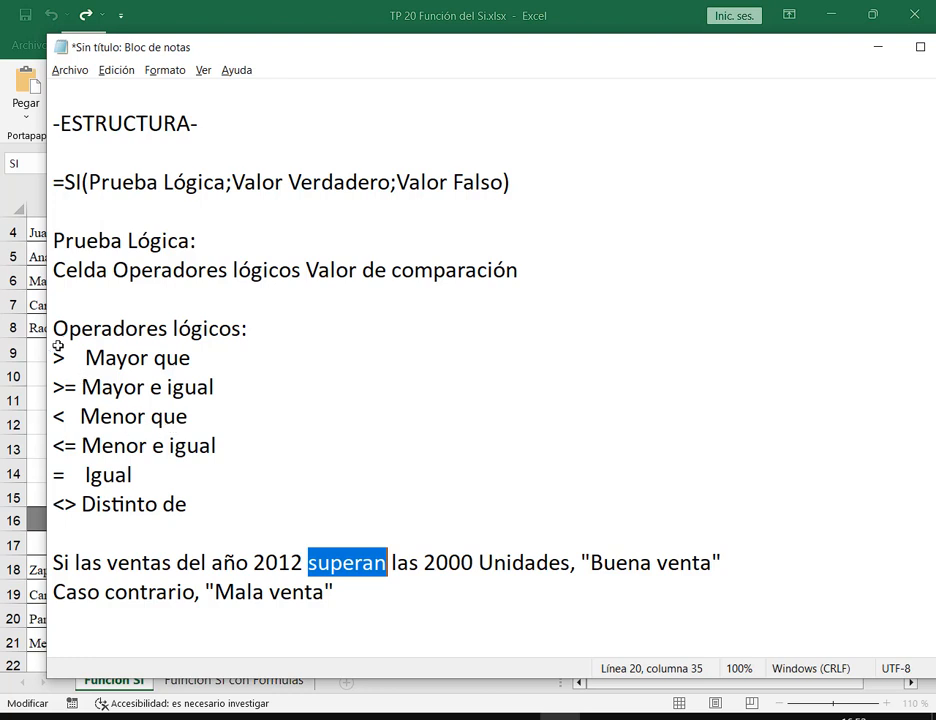
pyautogui.moveTo(39, 345)
pyautogui.mouseDown()
pyautogui.moveTo(255, 370)
pyautogui.moveTo(207, 372)
pyautogui.mouseUp()
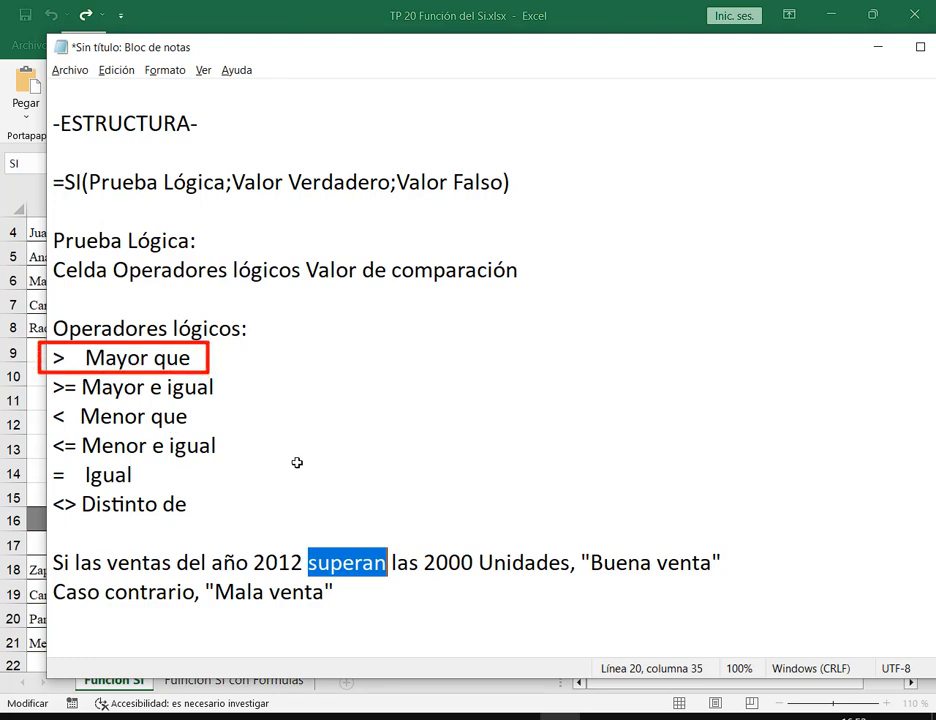
pyautogui.press('Escape')
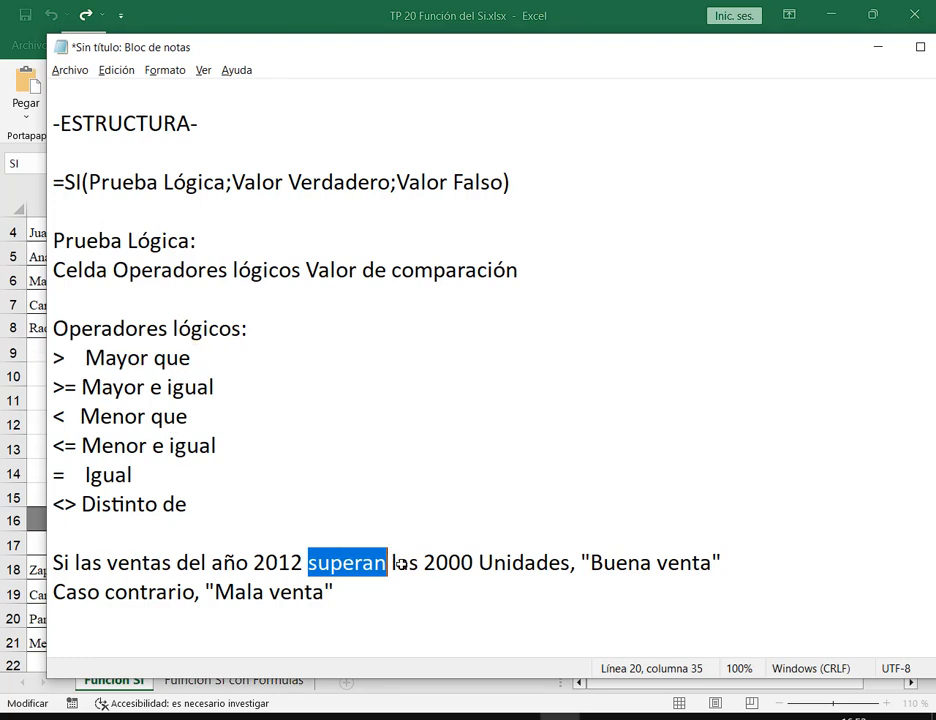
pyautogui.moveTo(302, 256); pyautogui.dragTo(527, 282)
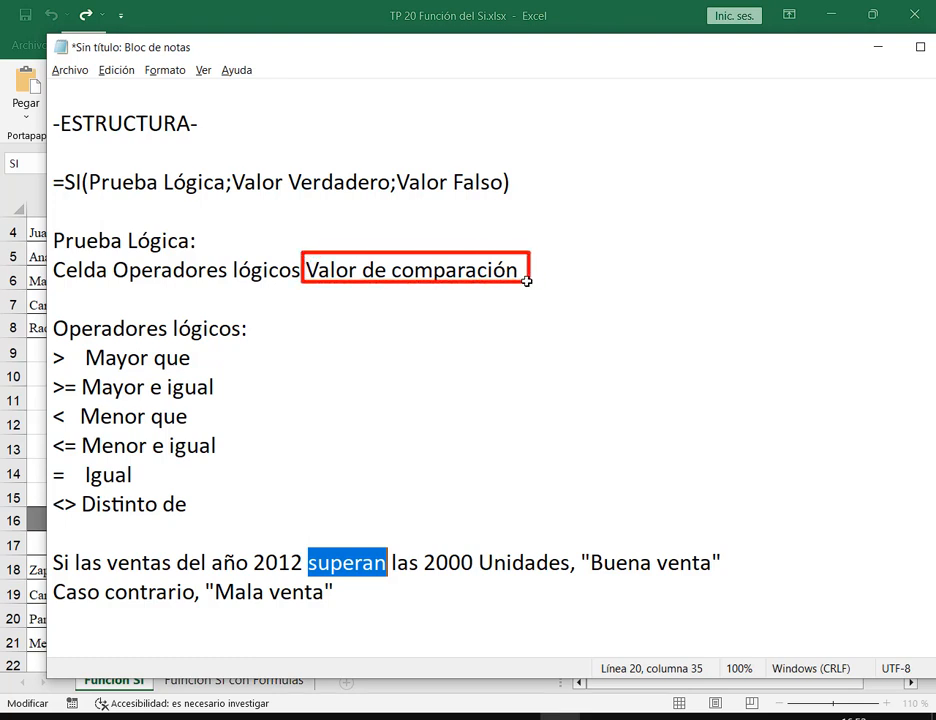
# Temporarily box "2000" in the condition line in red as the comparison value, and clear the marks.
pyautogui.moveTo(421, 547); pyautogui.dragTo(477, 577)
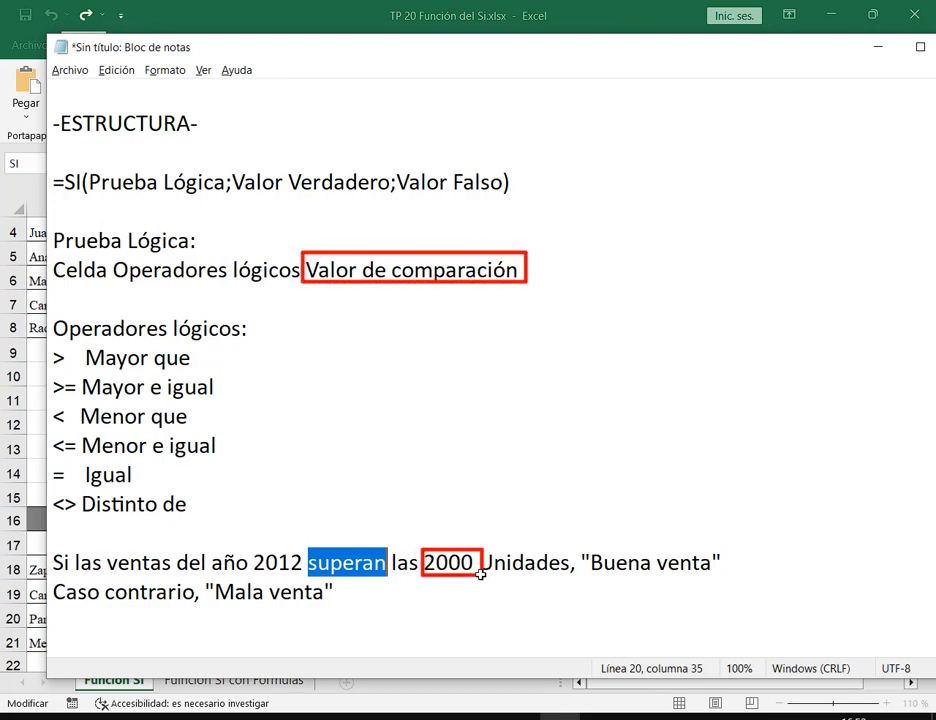
pyautogui.moveTo(530, 503); pyautogui.dragTo(531, 546)
pyautogui.hotkey('ctrl', 'z')
pyautogui.press('Escape')
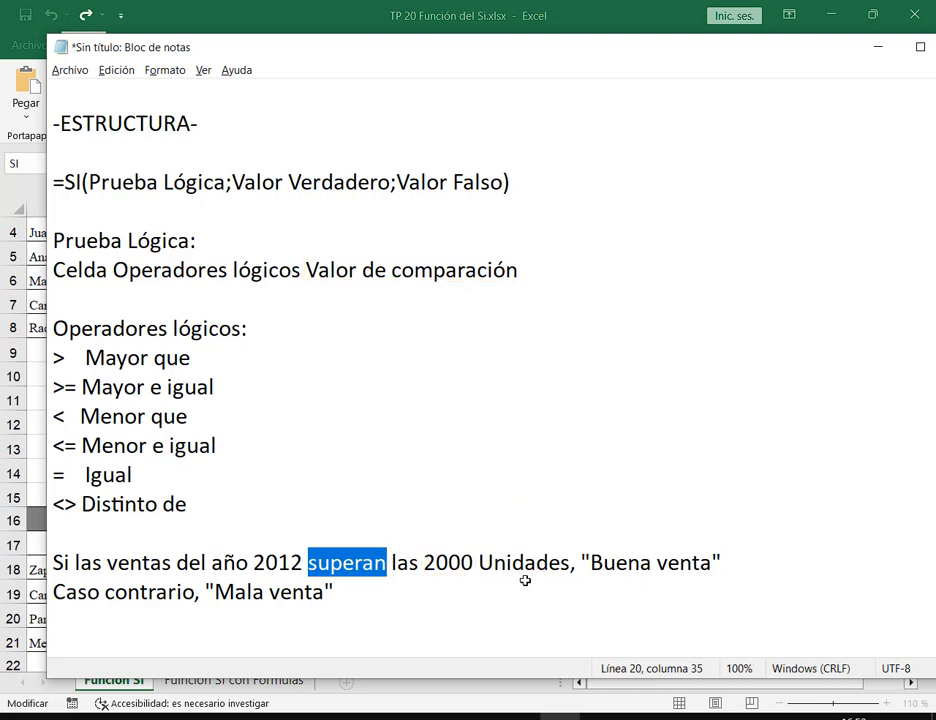
# Add the line Ventas > 2000;"Buena Venta";"Mala venta" below the "Caso contrario" line, separated by a blank line.
pyautogui.click(525, 580)
pyautogui.press('Return')
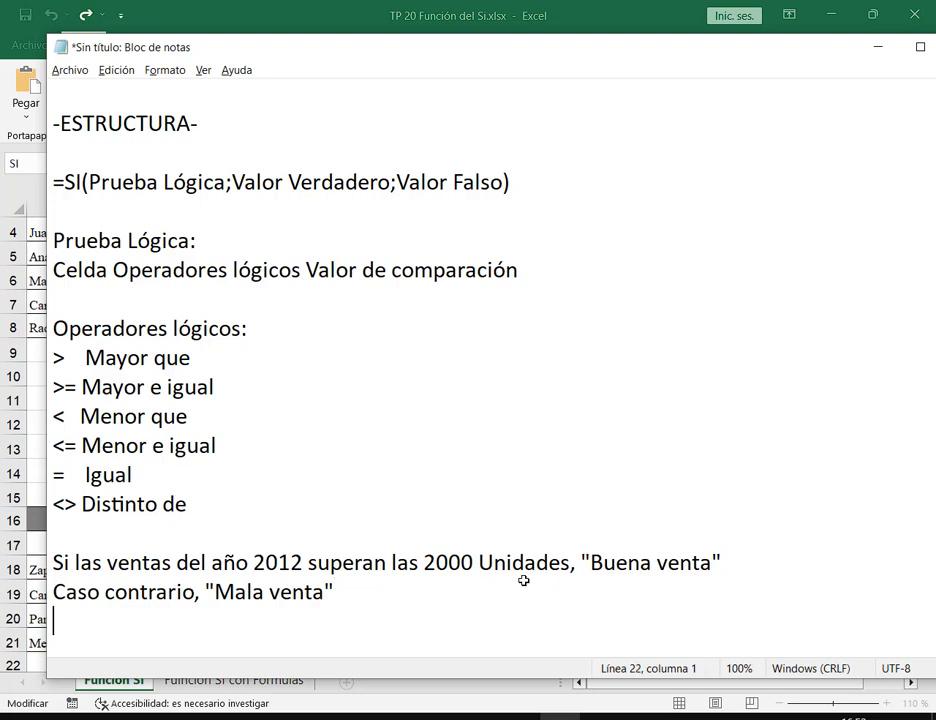
pyautogui.write('Vent')
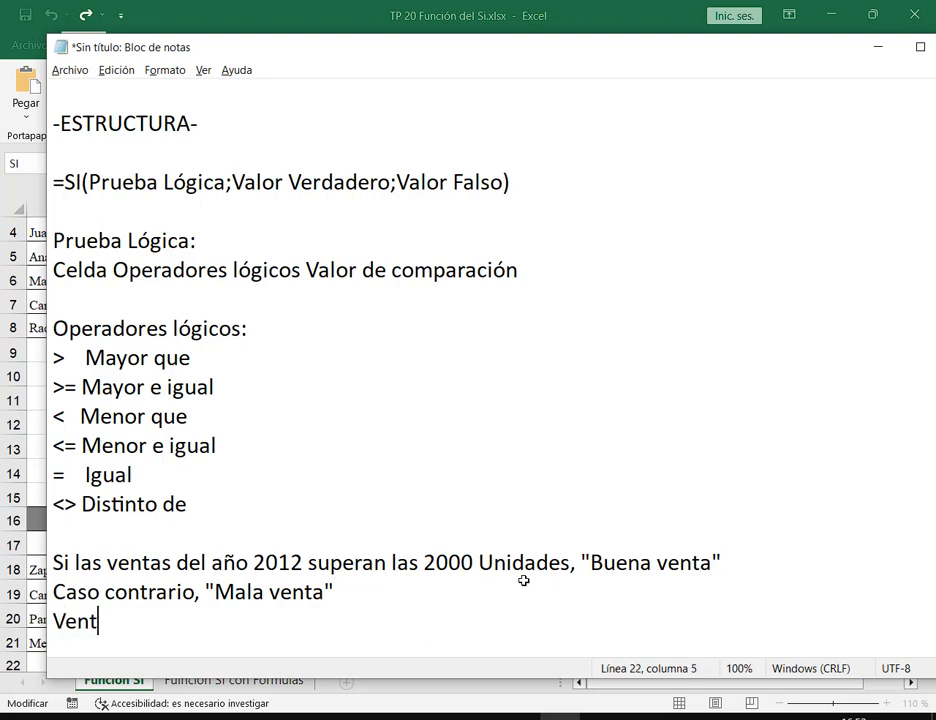
pyautogui.write('as > 2000')
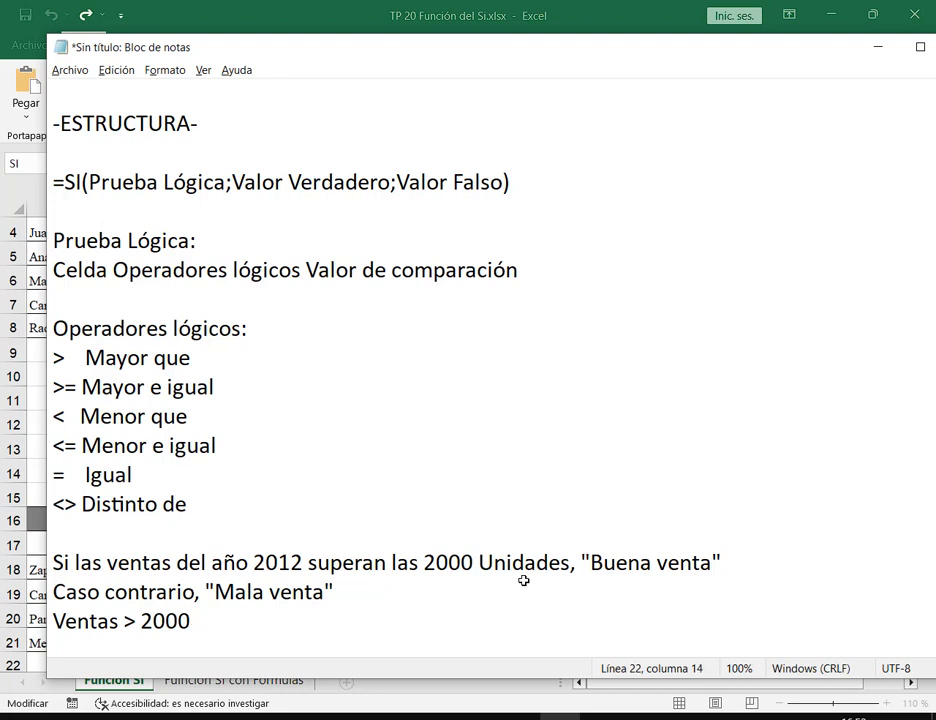
pyautogui.press('Return')
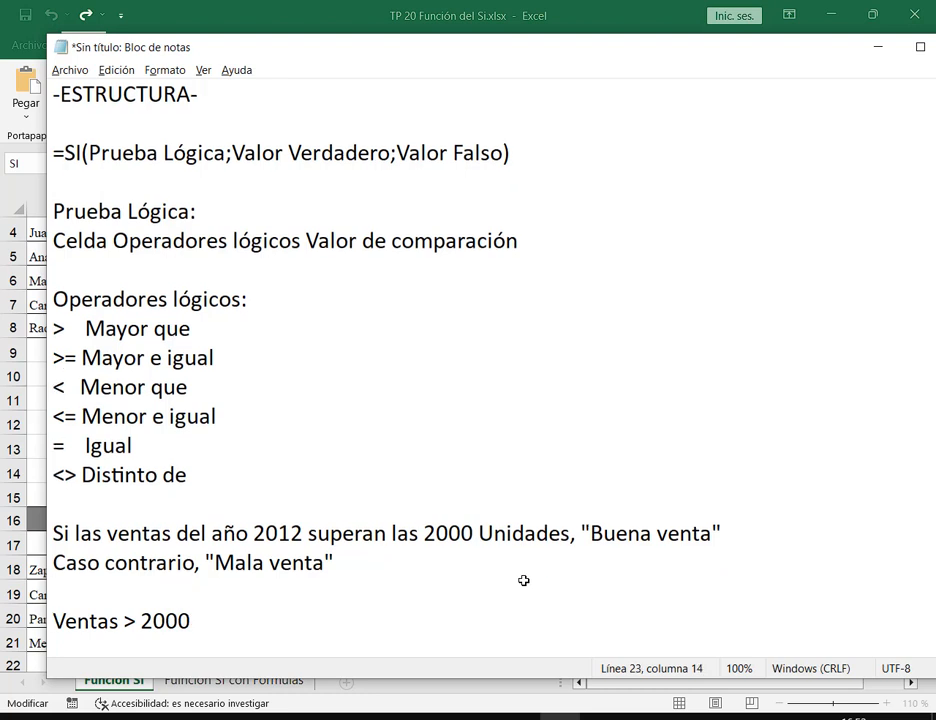
pyautogui.write(';"Buena Vent')
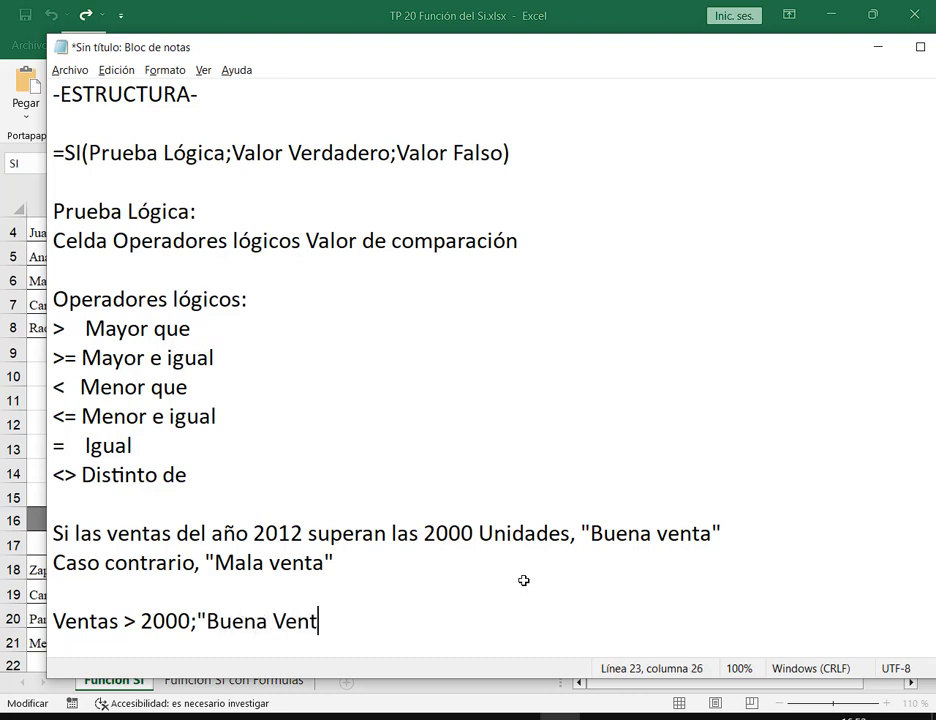
pyautogui.write('a";"Mala')
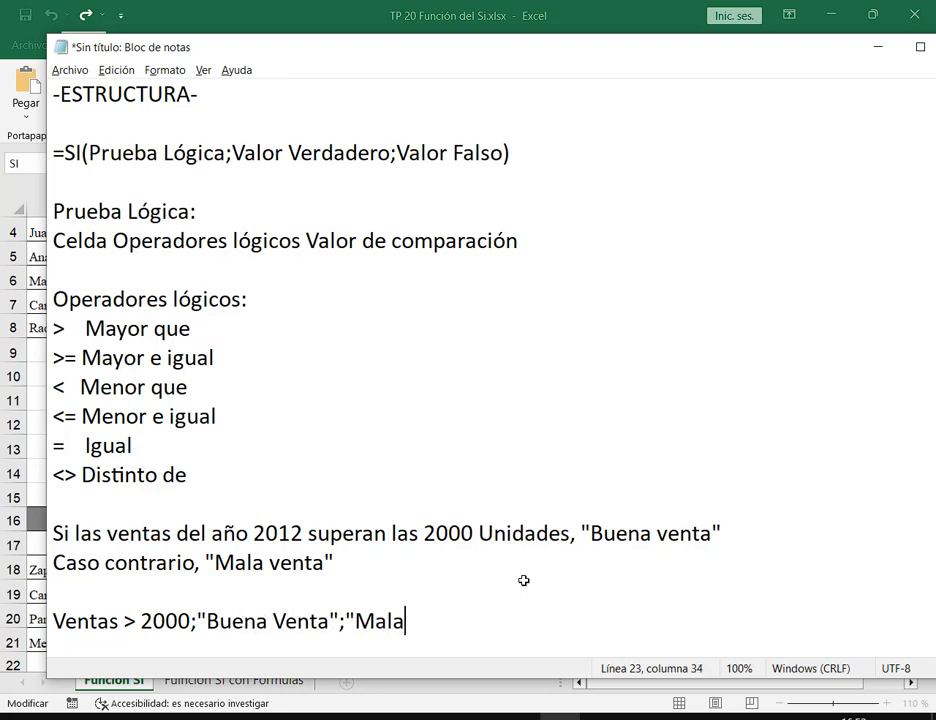
pyautogui.write(' venta"')
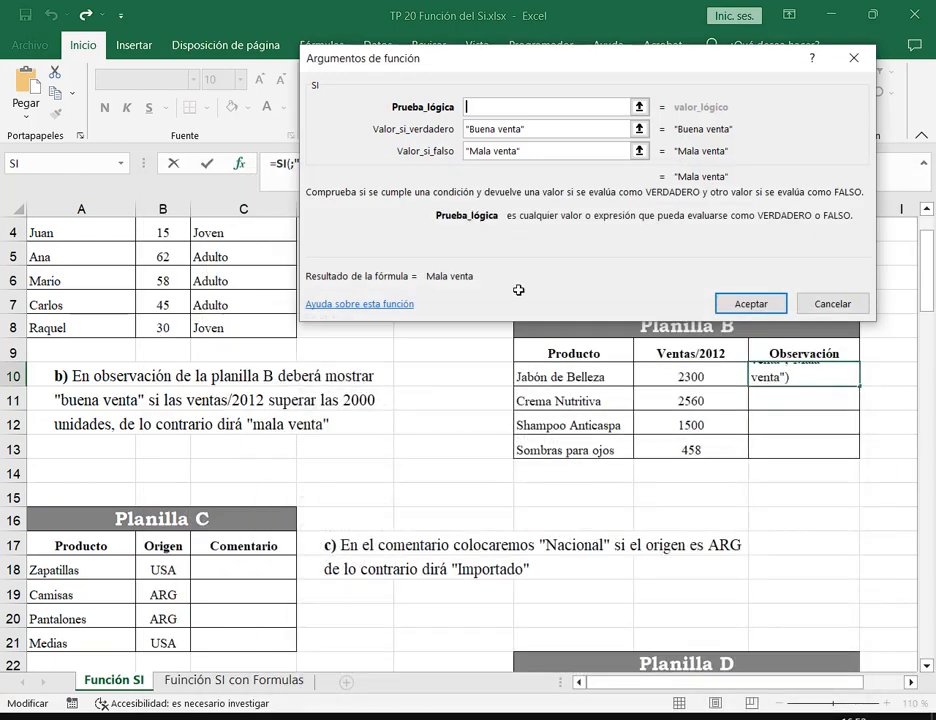
# Switch to the workbook, complete the SI function in H10 with the logical test G10>2000, and fill it down to H13.
pyautogui.click(559, 716)
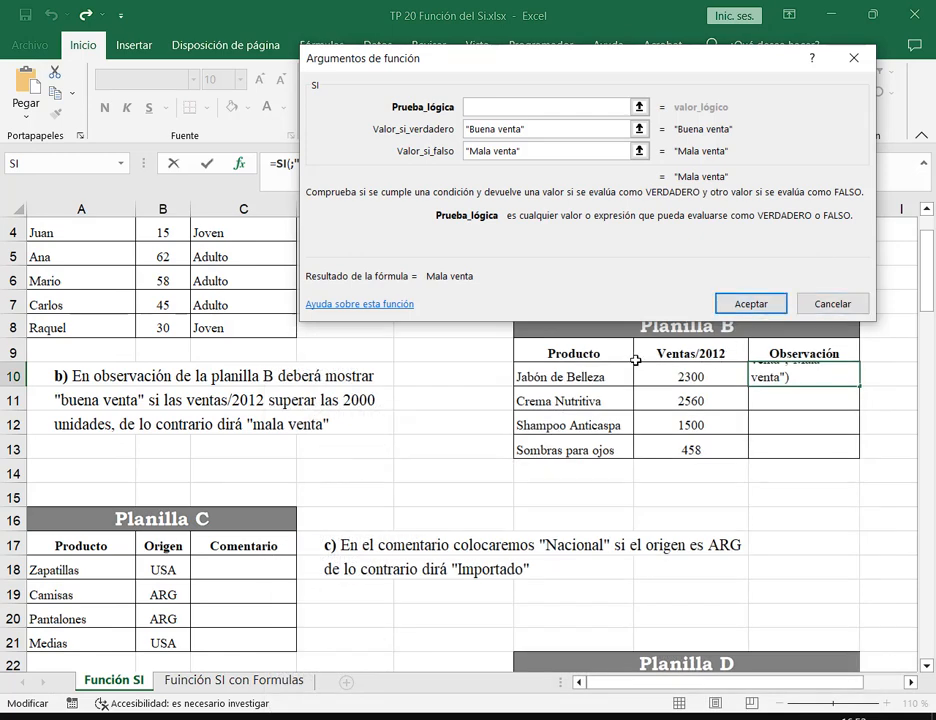
pyautogui.click(706, 378)
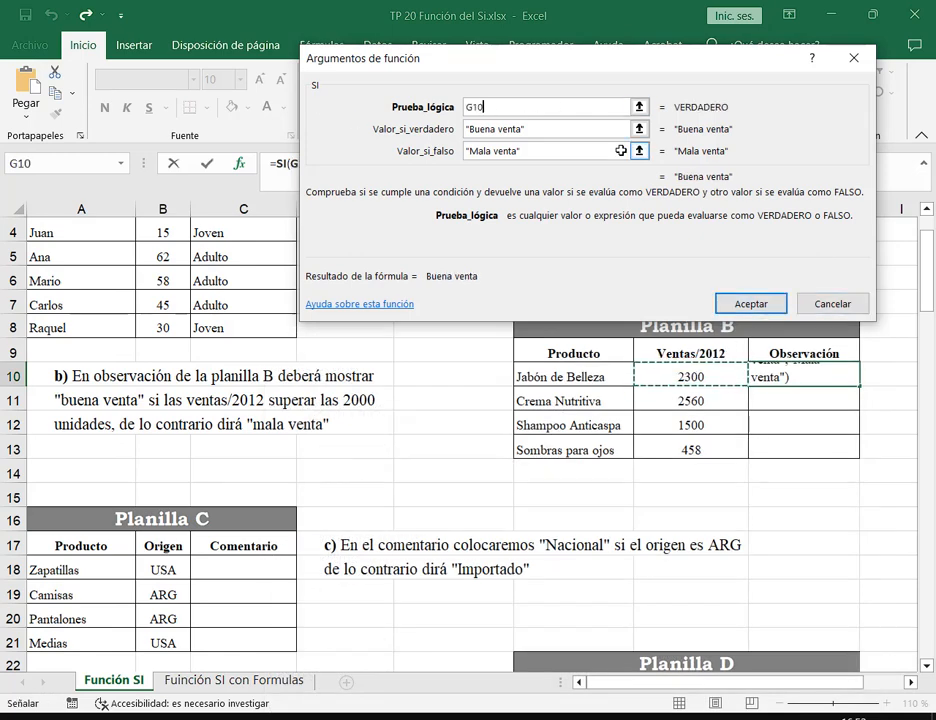
pyautogui.write('>')
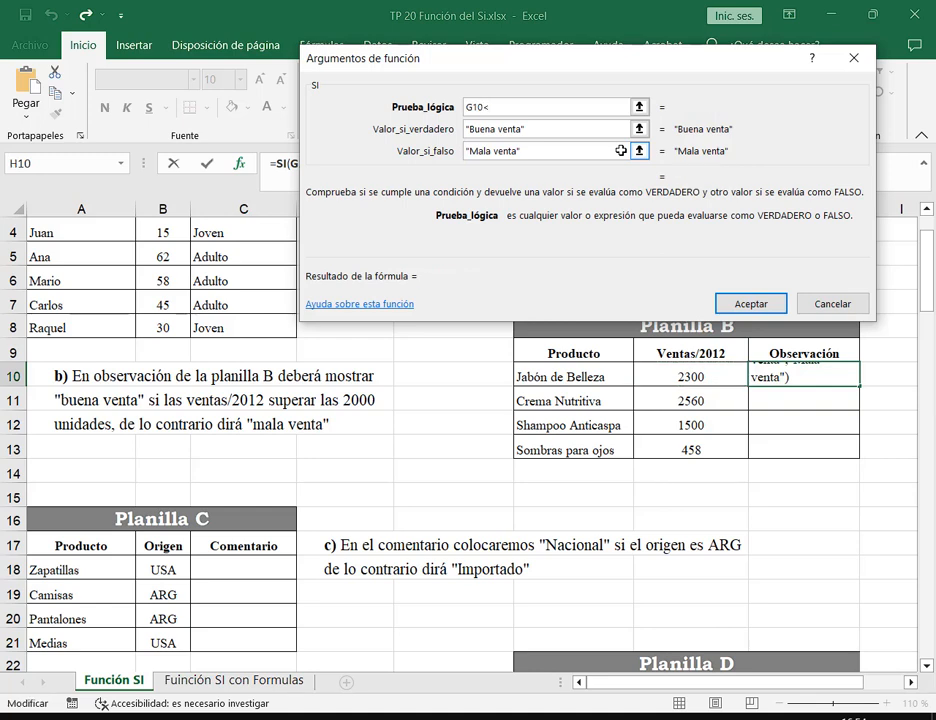
pyautogui.press('BackSpace')
pyautogui.write('>200')
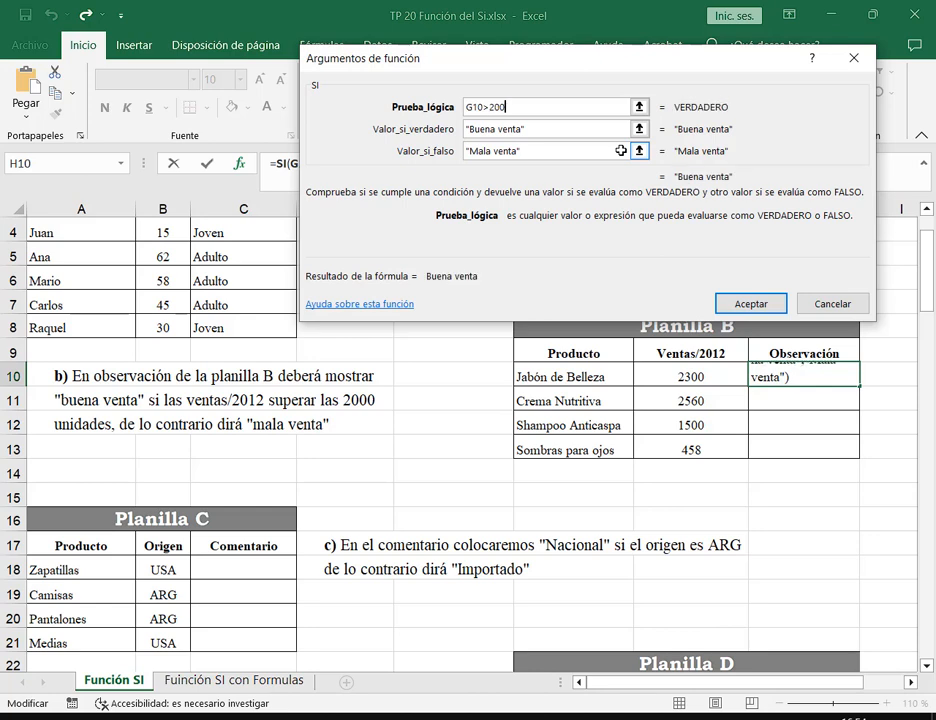
pyautogui.write('0')
pyautogui.click(746, 305)
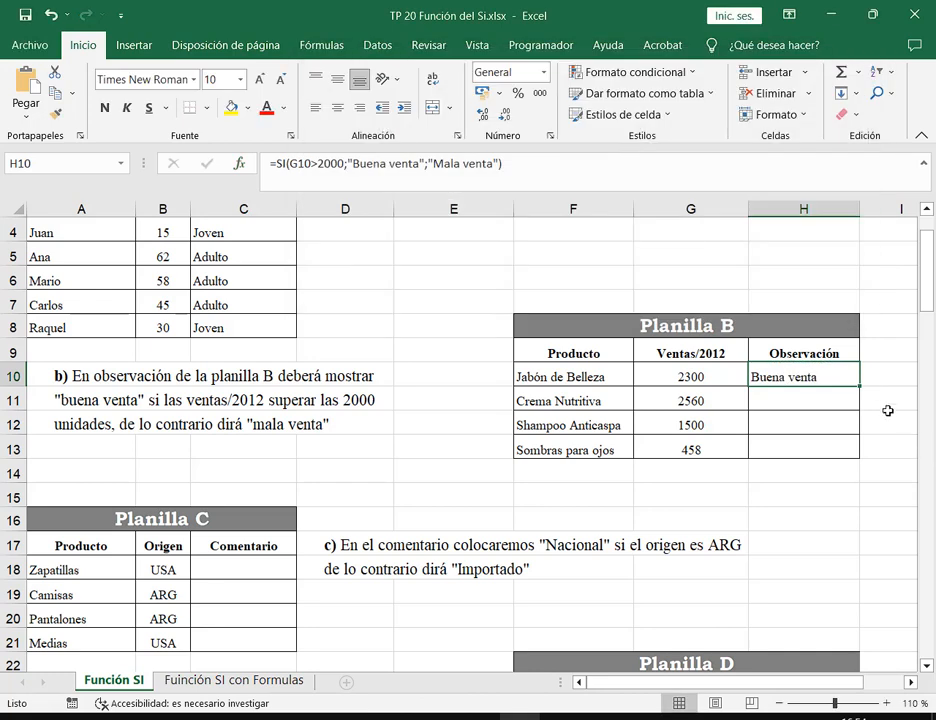
pyautogui.moveTo(861, 386); pyautogui.dragTo(862, 459)
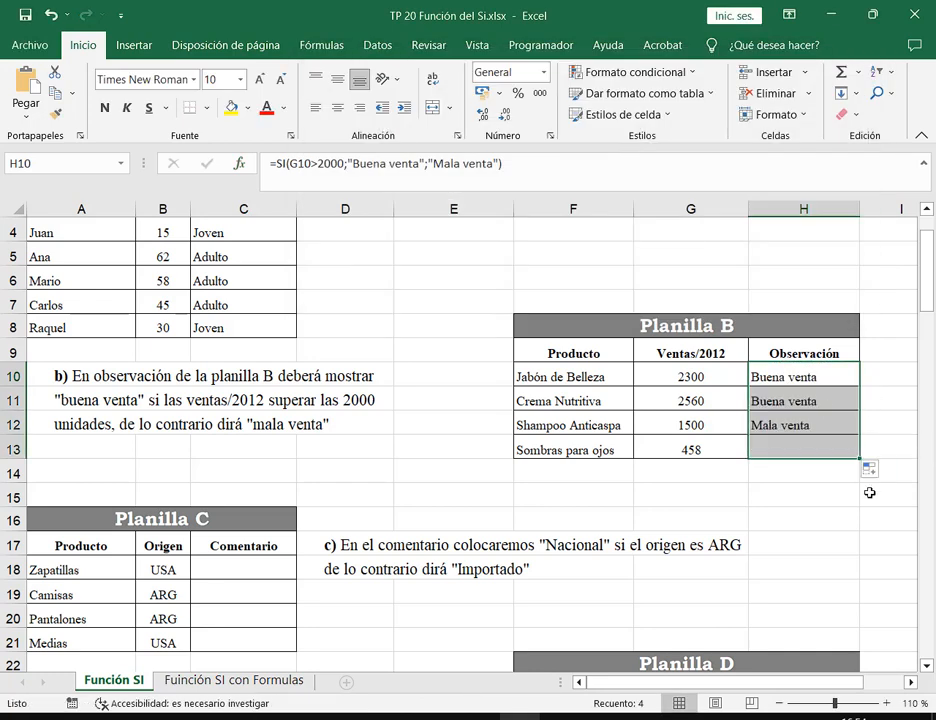
# Examine H10's SI formula at 130% zoom, temporarily marking Jabón de Belleza's sales, the test G10>2000 and an arrow to "Buena venta".
pyautogui.doubleClick(818, 383)
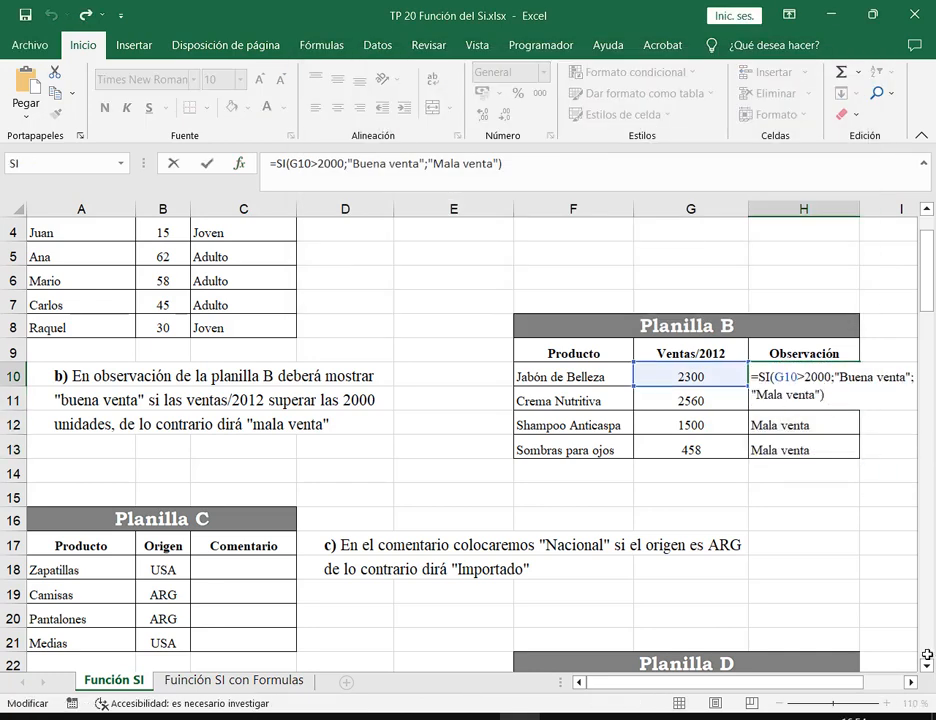
pyautogui.click(914, 684)
pyautogui.click(914, 684)
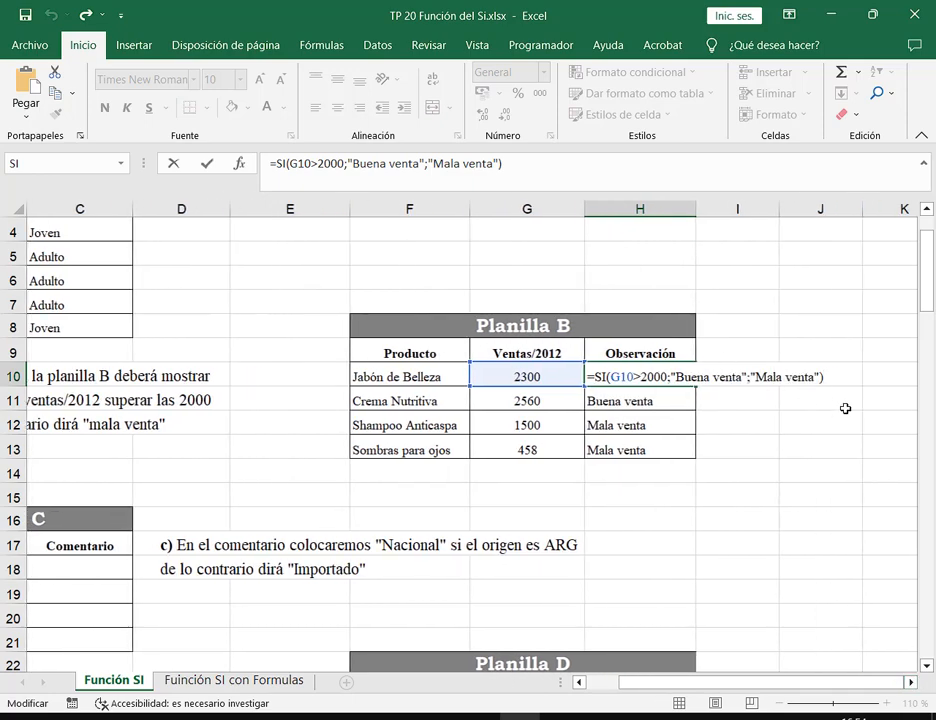
pyautogui.press('Escape')
pyautogui.scroll(2, 821, 401)
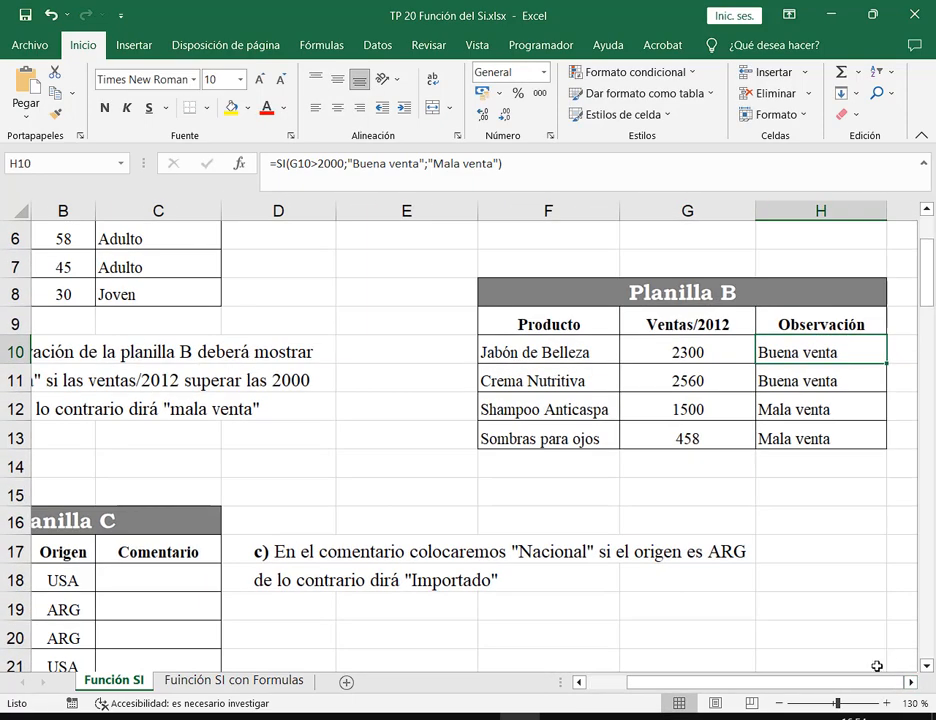
pyautogui.click(911, 684)
pyautogui.click(911, 684)
pyautogui.click(911, 684)
pyautogui.press('F2')
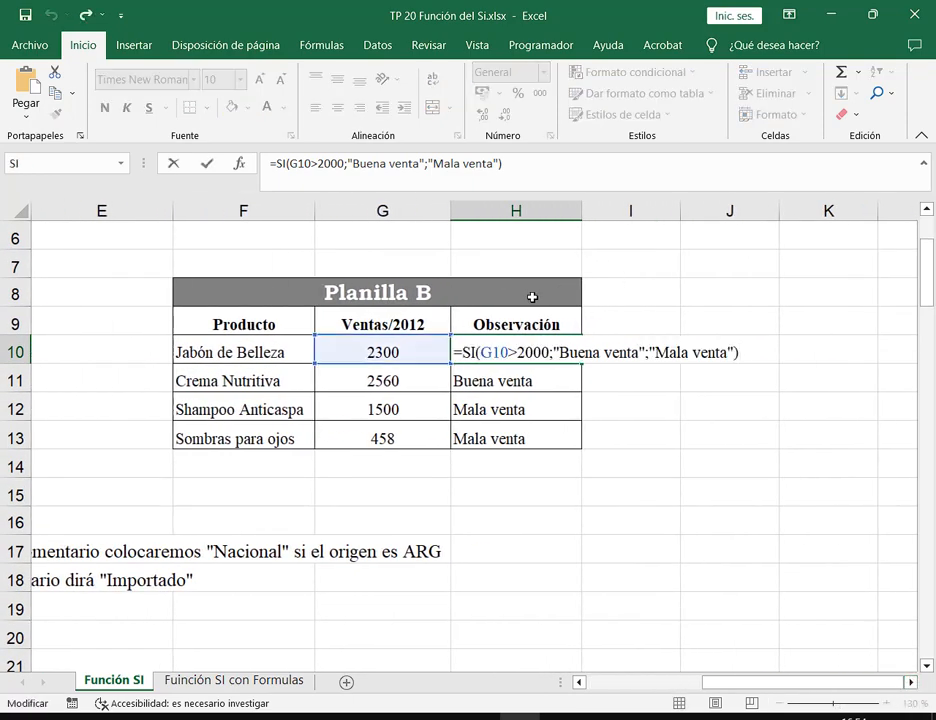
pyautogui.moveTo(364, 361); pyautogui.dragTo(398, 360)
pyautogui.moveTo(477, 340); pyautogui.dragTo(551, 363)
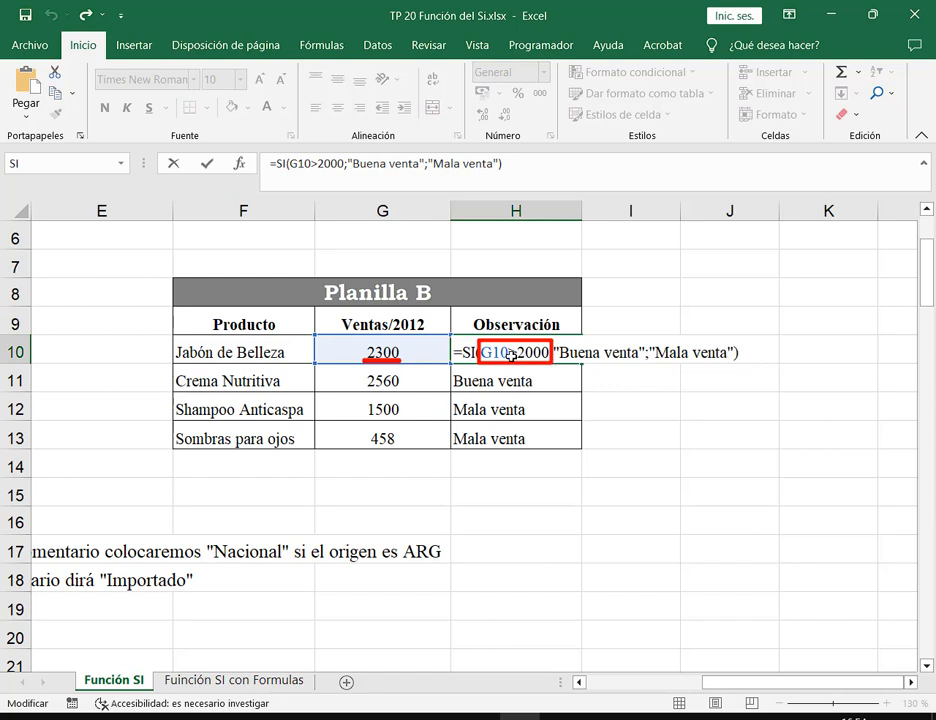
pyautogui.moveTo(523, 335)
pyautogui.mouseDown()
pyautogui.moveTo(538, 315)
pyautogui.moveTo(585, 328)
pyautogui.moveTo(584, 318)
pyautogui.moveTo(586, 338)
pyautogui.moveTo(602, 319)
pyautogui.mouseUp()
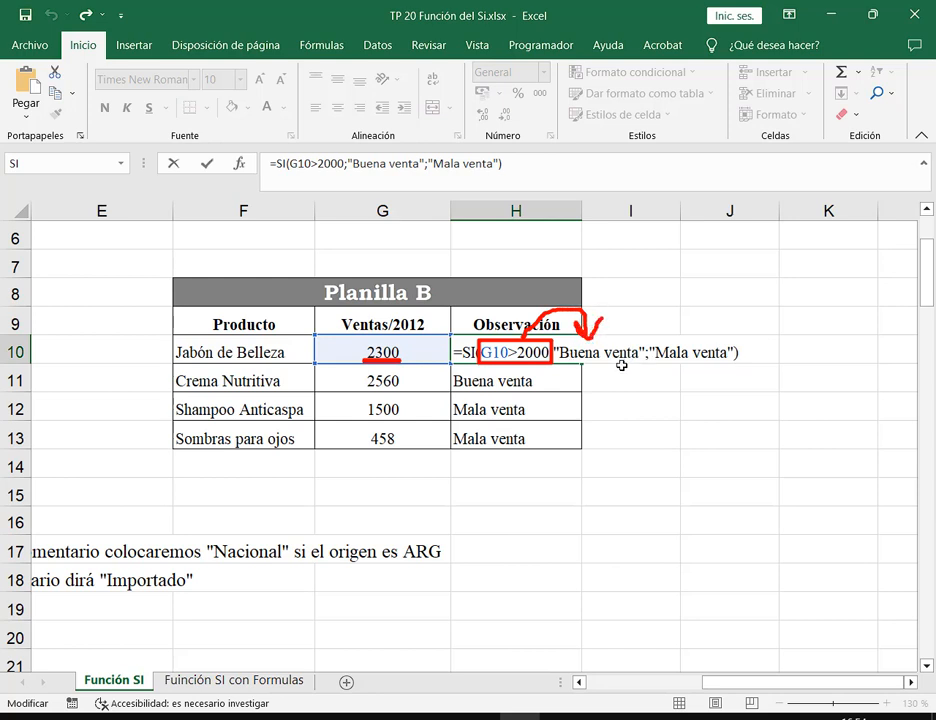
pyautogui.press('Escape')
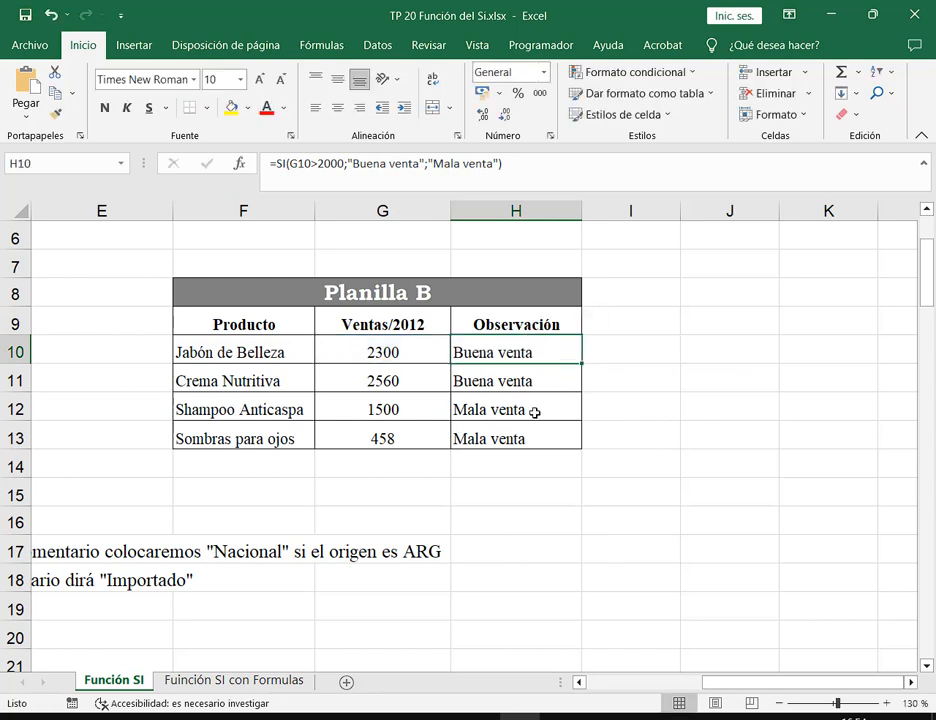
# Examine Shampoo Anticaspa's formula in H12, temporarily marking its sales value, the test G12>2000 and an arrow to "Mala venta".
pyautogui.doubleClick(536, 414)
pyautogui.moveTo(356, 394); pyautogui.dragTo(415, 422)
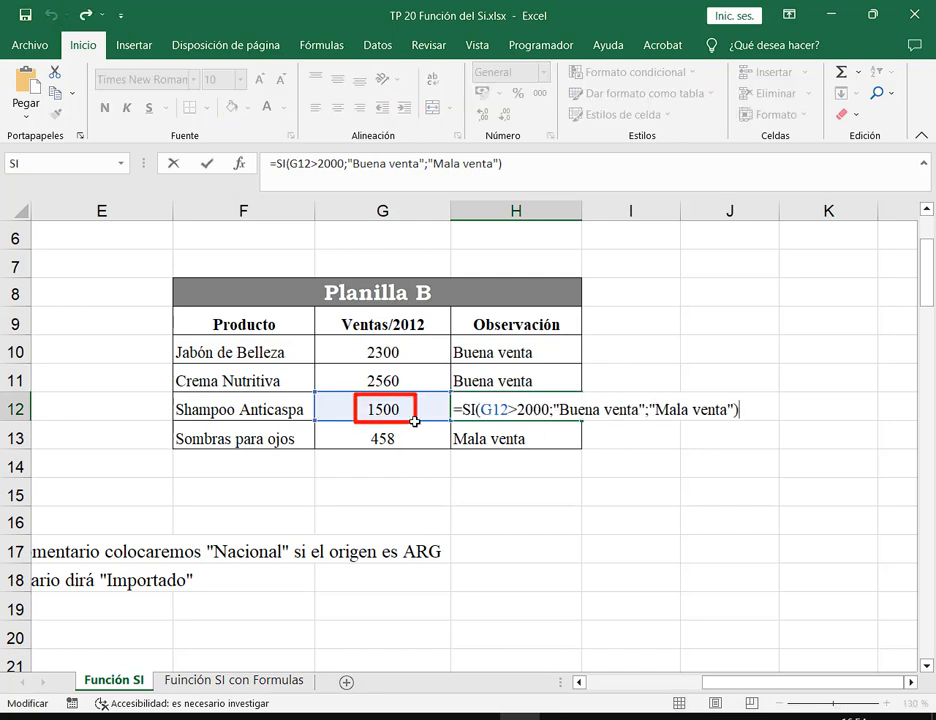
pyautogui.moveTo(478, 419)
pyautogui.mouseDown()
pyautogui.moveTo(556, 418)
pyautogui.moveTo(545, 420)
pyautogui.mouseUp()
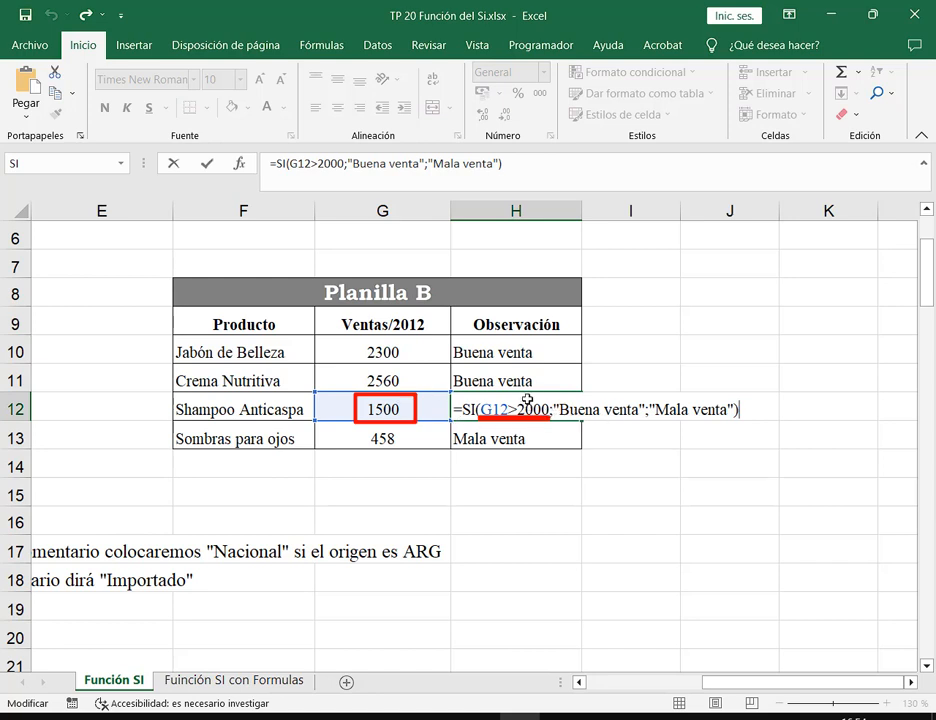
pyautogui.moveTo(529, 420)
pyautogui.mouseDown()
pyautogui.moveTo(612, 457)
pyautogui.moveTo(691, 438)
pyautogui.moveTo(698, 424)
pyautogui.moveTo(712, 436)
pyautogui.moveTo(689, 442)
pyautogui.moveTo(721, 391)
pyautogui.moveTo(654, 391)
pyautogui.moveTo(659, 422)
pyautogui.mouseUp()
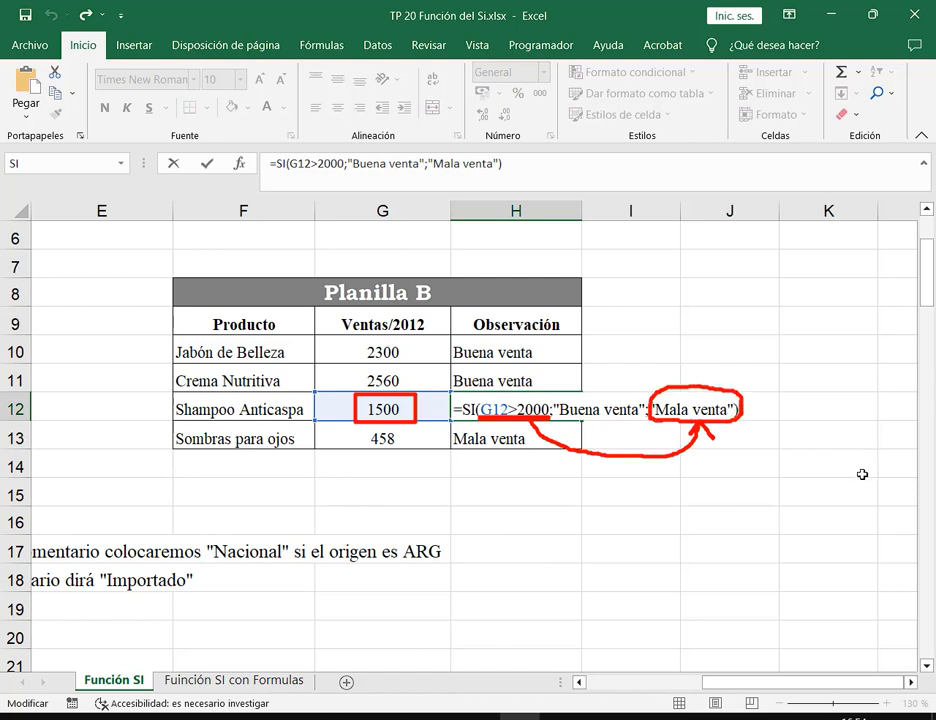
pyautogui.press('Escape')
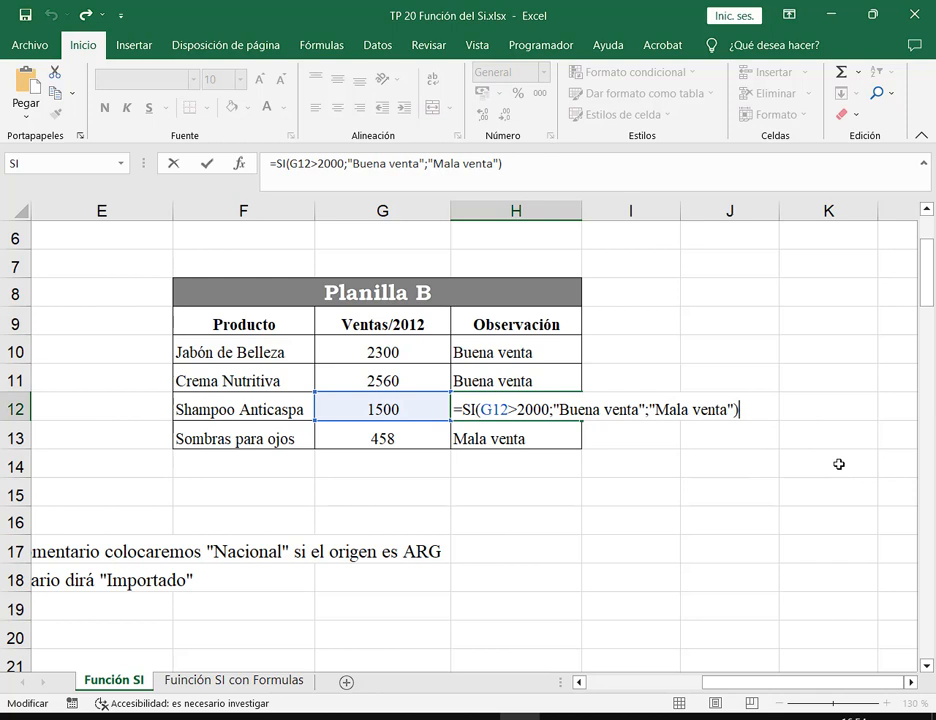
pyautogui.press('Return')
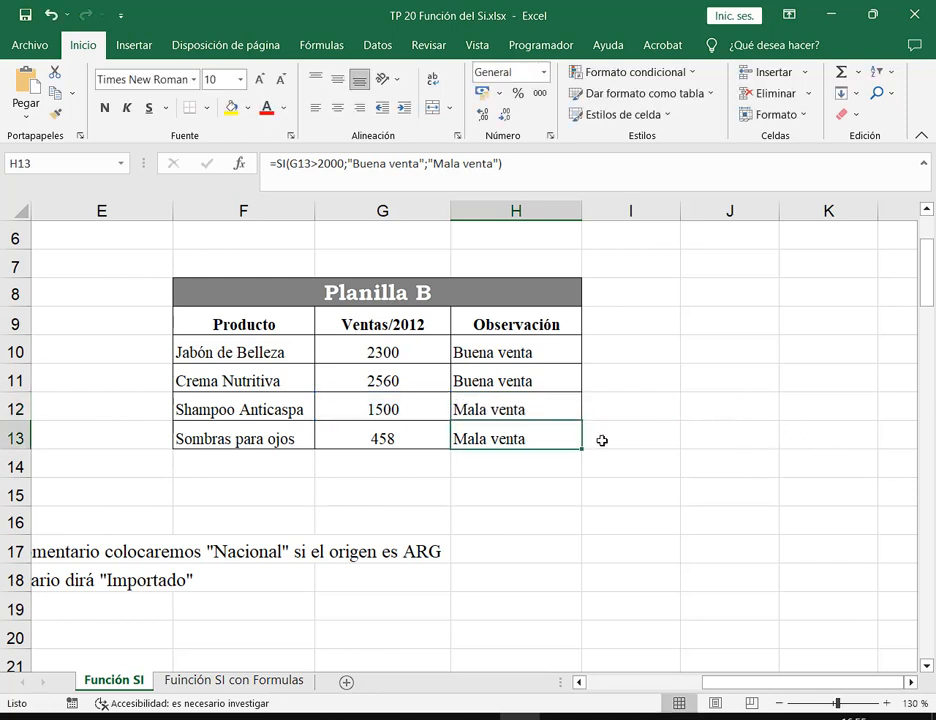
# Review H10's formula, shrink the workbook window, and reopen the SI function arguments clear of the call chat, focusing the logical test.
pyautogui.click(500, 352)
pyautogui.doubleClick(567, 353)
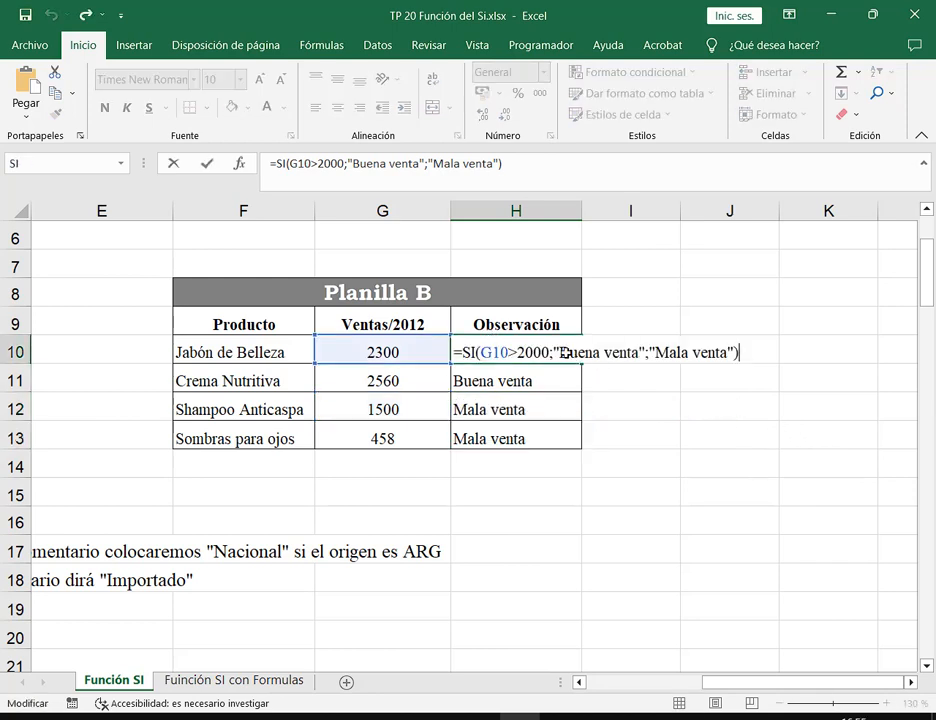
pyautogui.press('Escape')
pyautogui.click(874, 14)
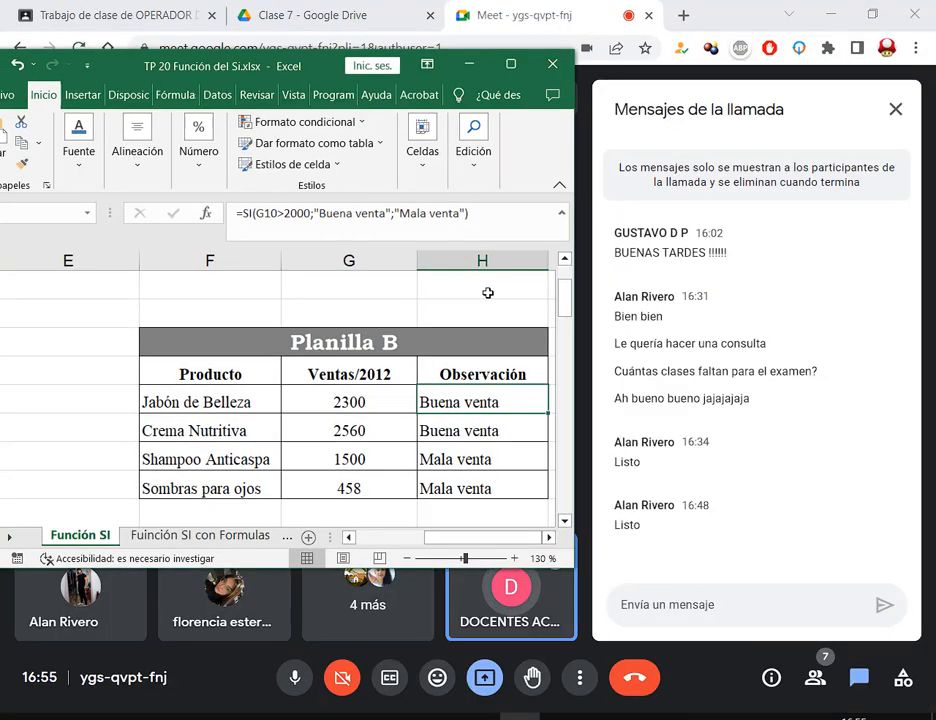
pyautogui.click(548, 537)
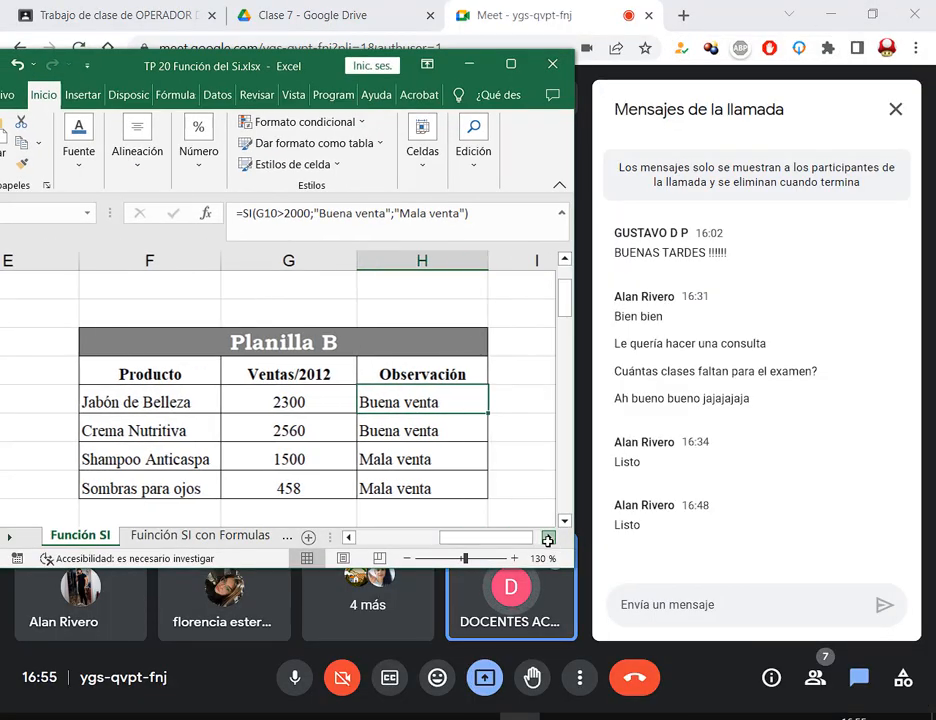
pyautogui.click(206, 213)
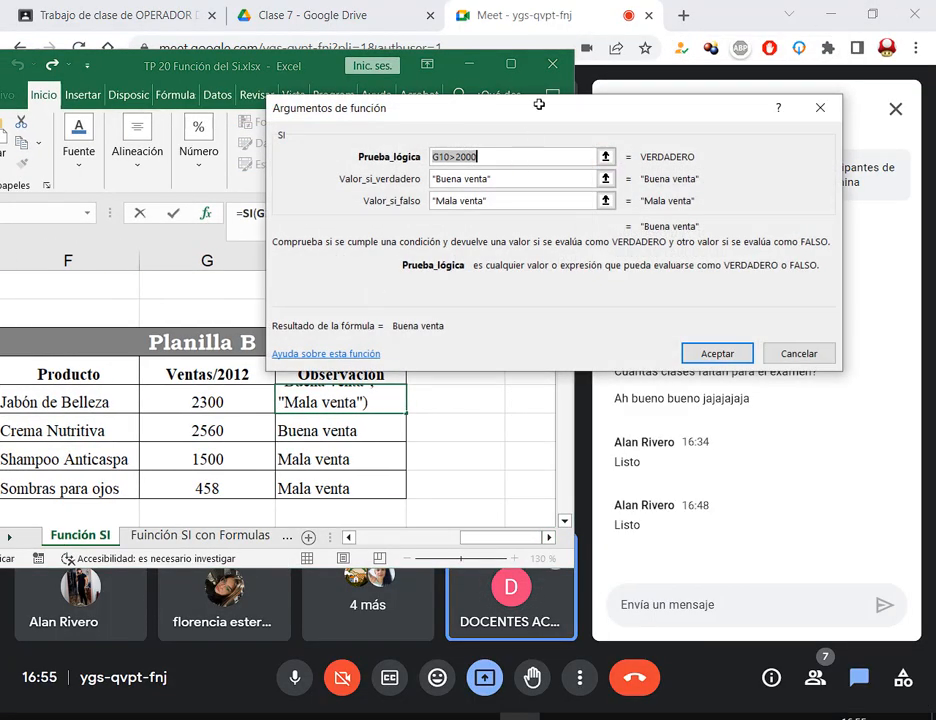
pyautogui.moveTo(539, 104); pyautogui.dragTo(303, 99)
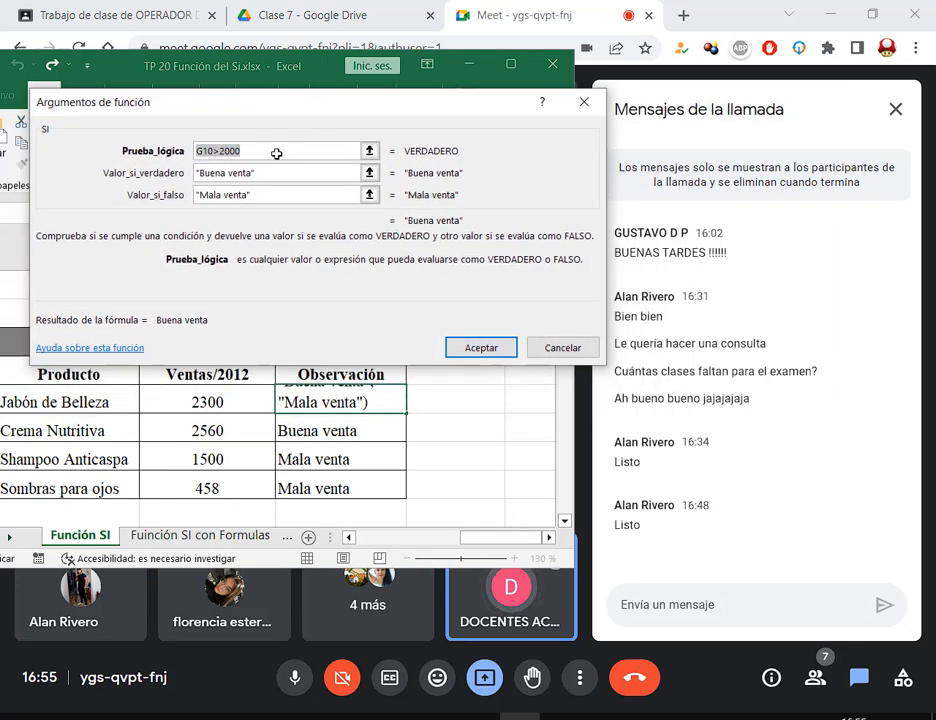
pyautogui.click(274, 152)
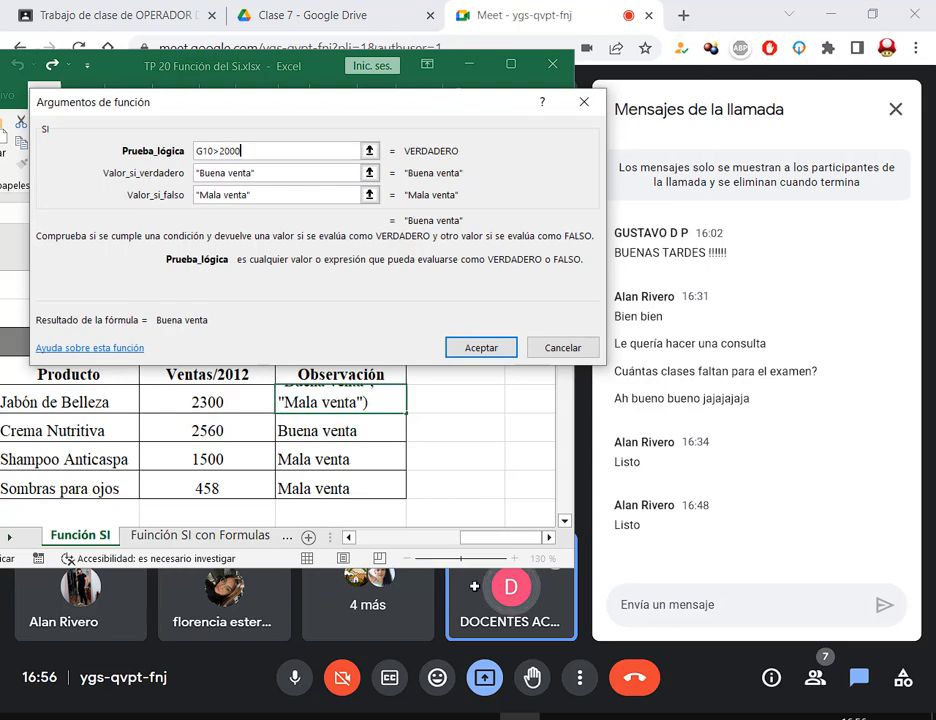
# Switch to Notepad and highlight the "> Mayor que" and "< Menor que" operators in turn.
pyautogui.hotkey('alt', 'Tab')
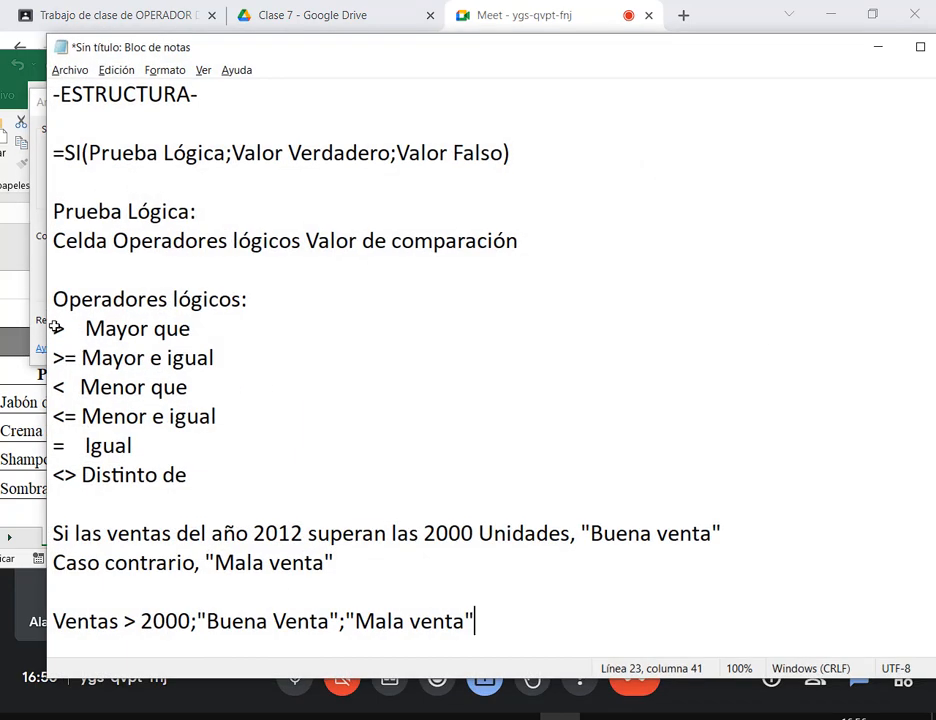
pyautogui.moveTo(60, 328); pyautogui.dragTo(200, 331)
pyautogui.moveTo(55, 386); pyautogui.dragTo(101, 388)
pyautogui.moveTo(164, 388); pyautogui.dragTo(224, 388)
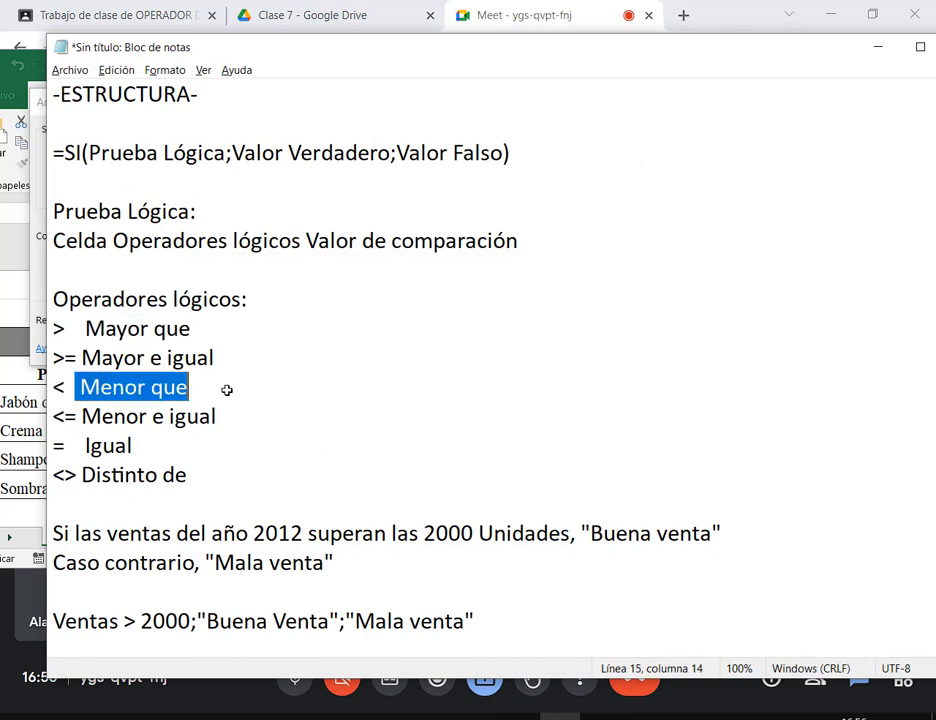
# Put Notepad away, accept H10's SI function arguments, and maximize the workbook window again.
pyautogui.click(218, 388)
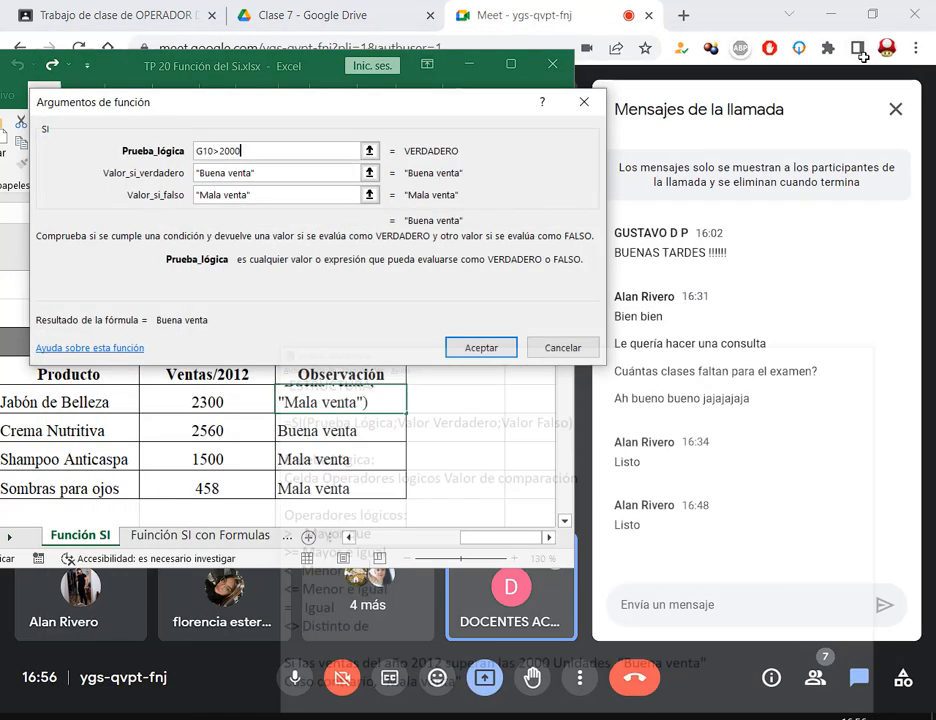
pyautogui.click(872, 47)
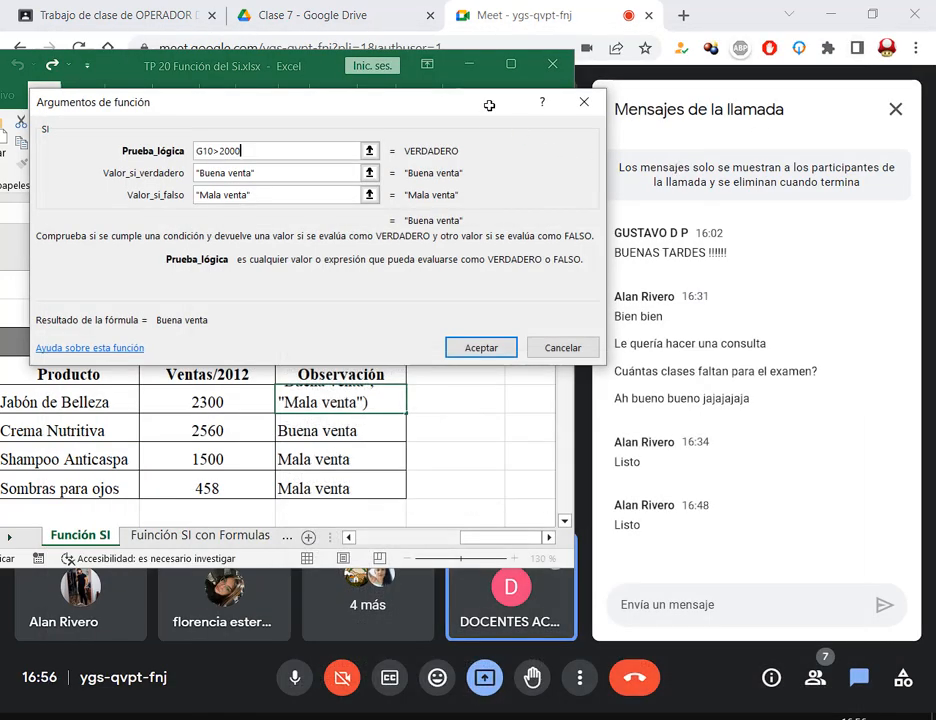
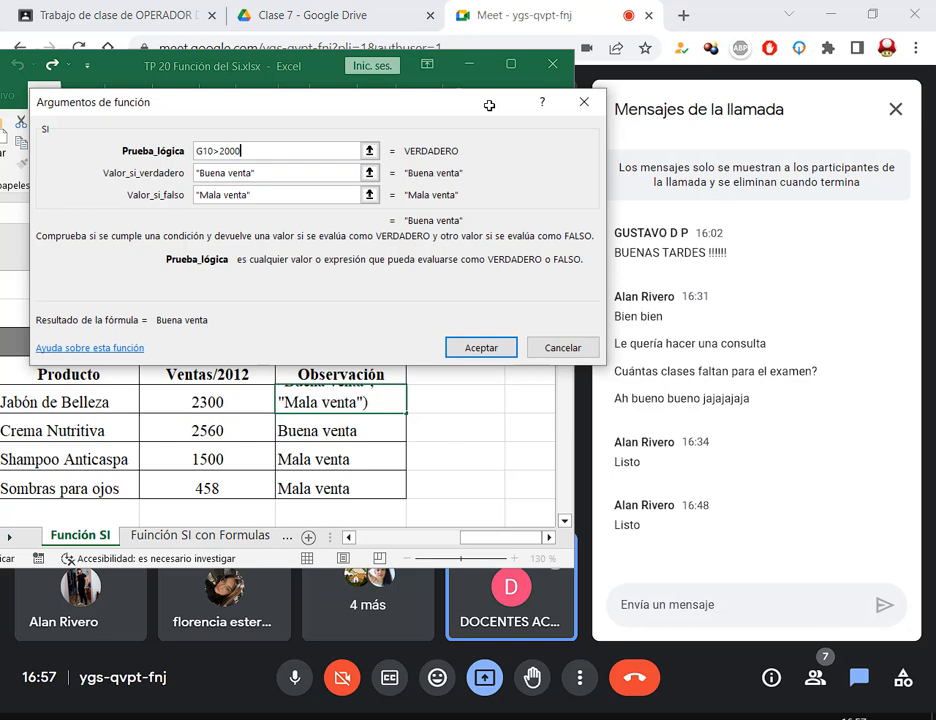
pyautogui.click(480, 347)
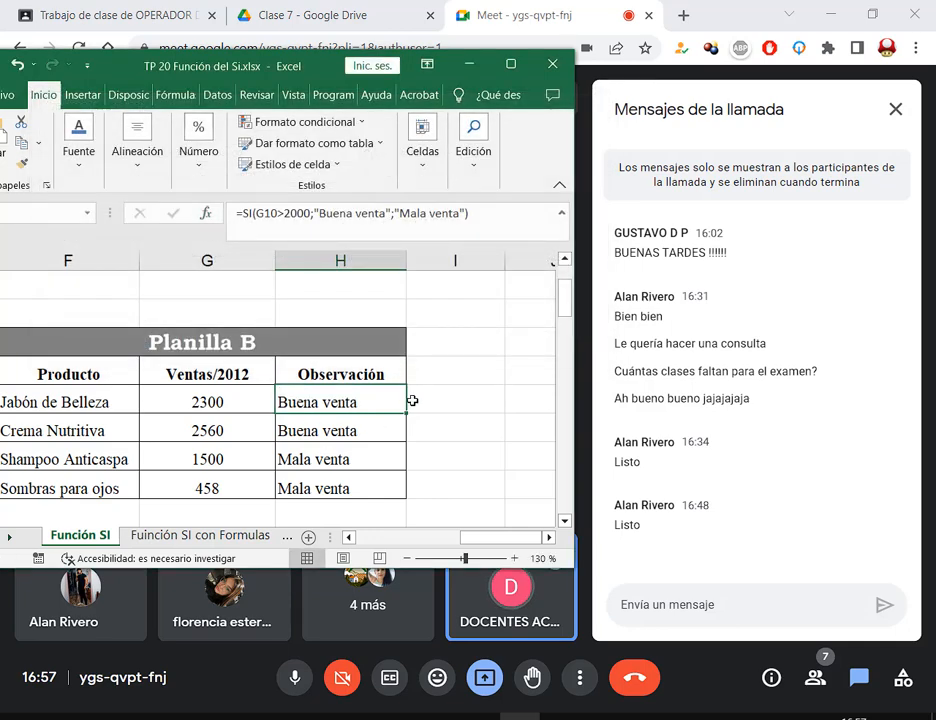
pyautogui.click(510, 64)
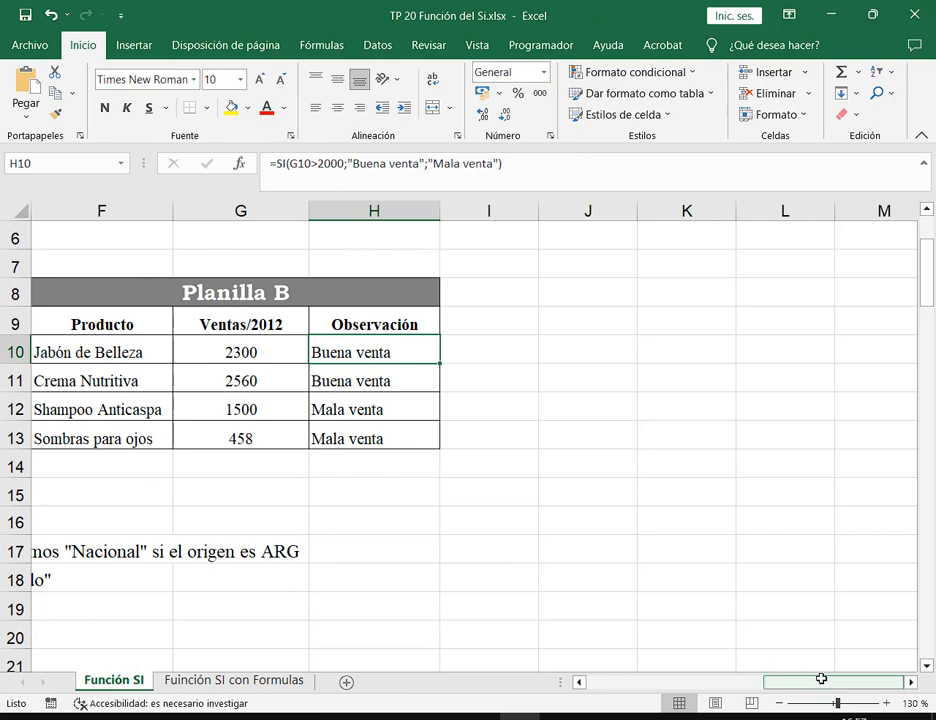
# Select Planilla C's first Comentario cell, C18, and temporarily mark "Nacional" and "Importado" in exercise c's instructions.
pyautogui.moveTo(838, 680); pyautogui.dragTo(566, 687)
pyautogui.scroll(-3, 243, 290)
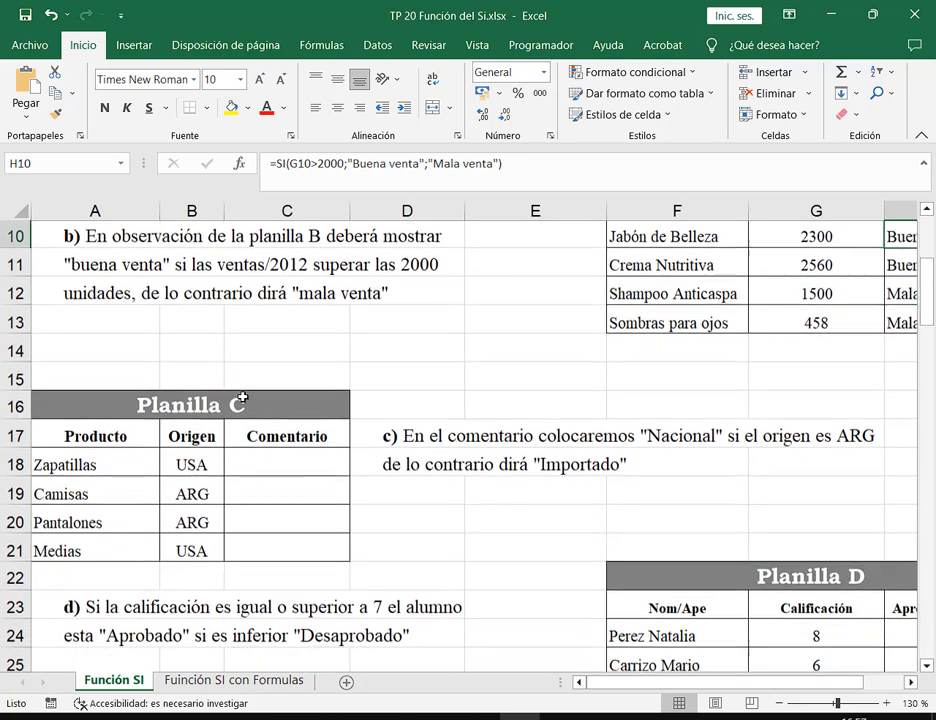
pyautogui.click(280, 326)
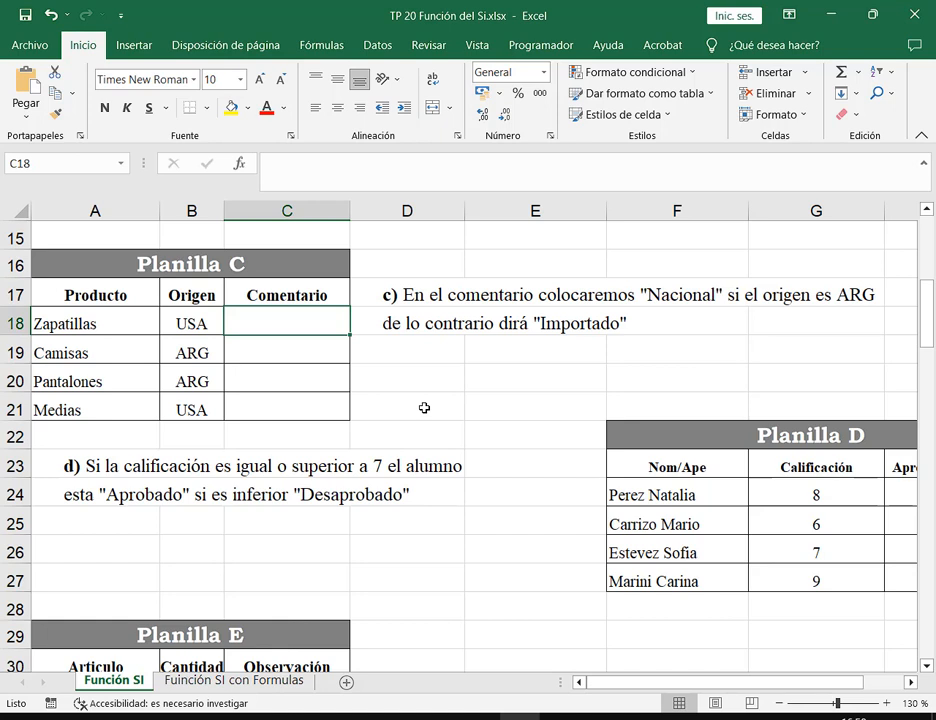
pyautogui.moveTo(631, 270)
pyautogui.mouseDown()
pyautogui.moveTo(717, 330)
pyautogui.moveTo(723, 314)
pyautogui.mouseUp()
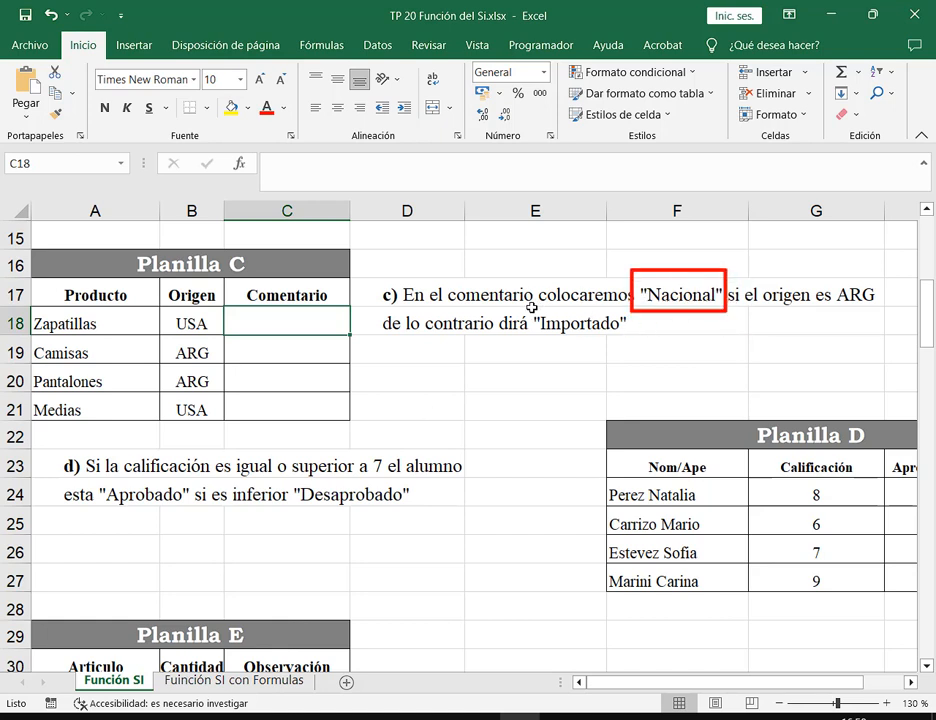
pyautogui.moveTo(531, 308)
pyautogui.mouseDown()
pyautogui.moveTo(608, 343)
pyautogui.moveTo(634, 342)
pyautogui.mouseUp()
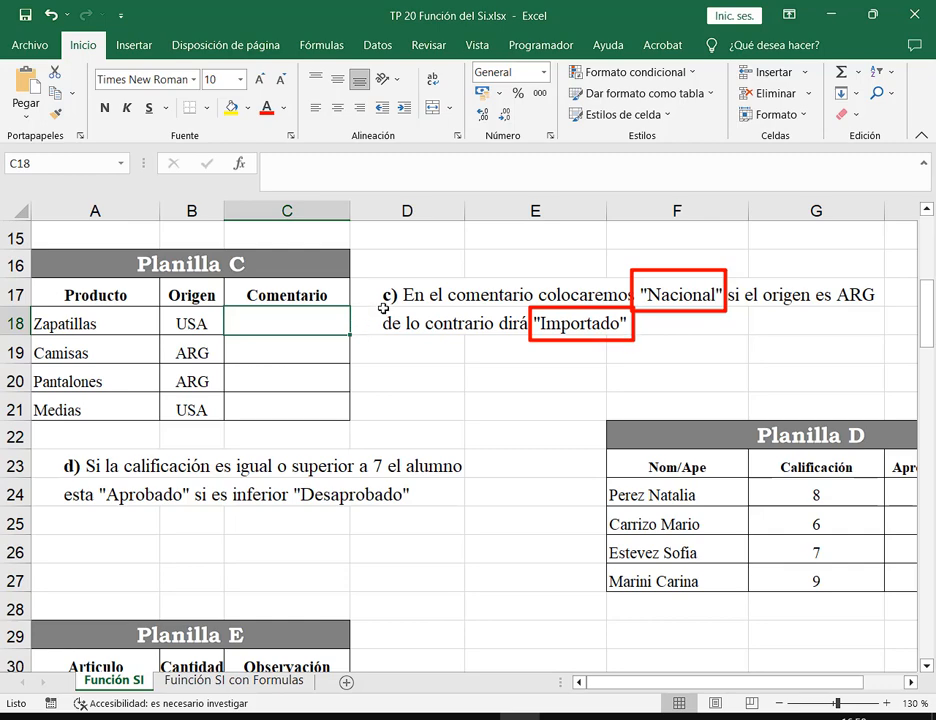
pyautogui.press('Escape')
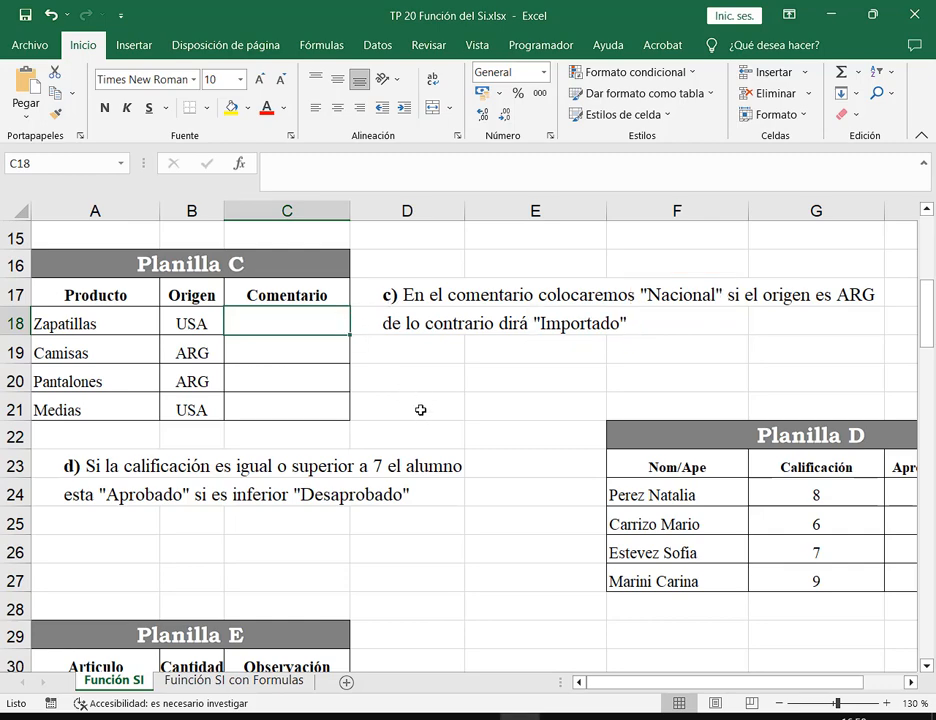
# Switch to Notepad and replace the 2012 sales example with the line: Si el origen es ARG, dira "Nacional".
pyautogui.click(600, 711)
pyautogui.scroll(-1, 560, 506)
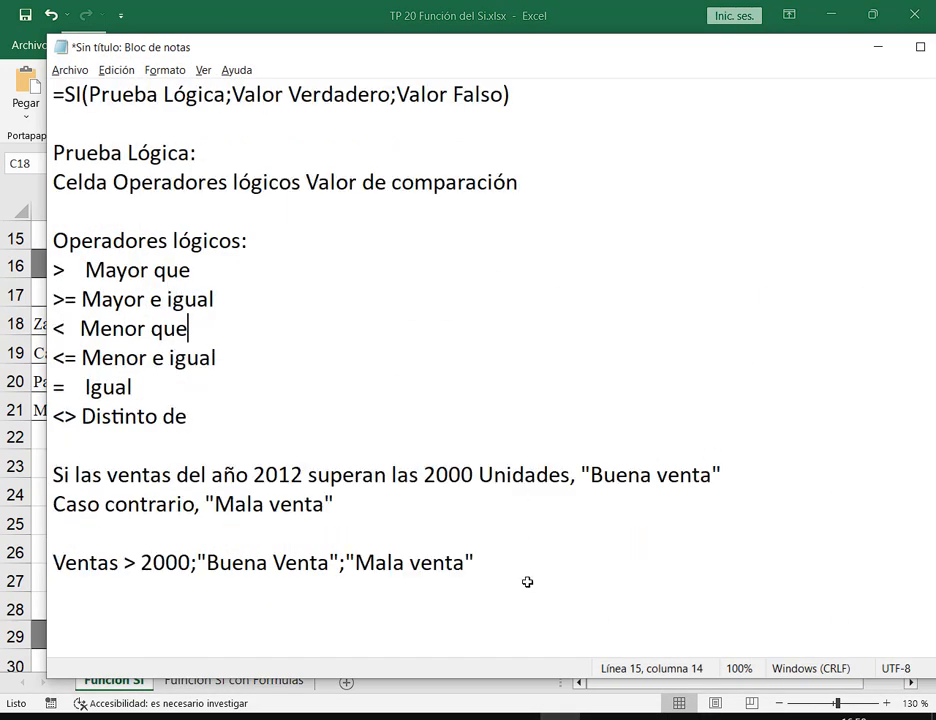
pyautogui.moveTo(527, 581); pyautogui.dragTo(32, 480)
pyautogui.write('S')
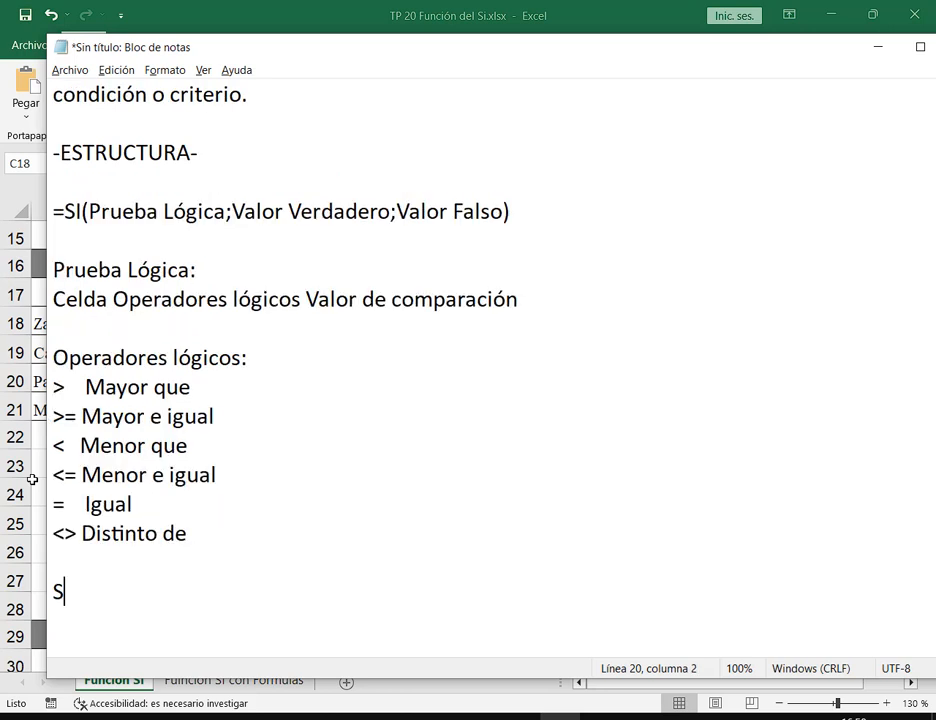
pyautogui.write('i el origen es ')
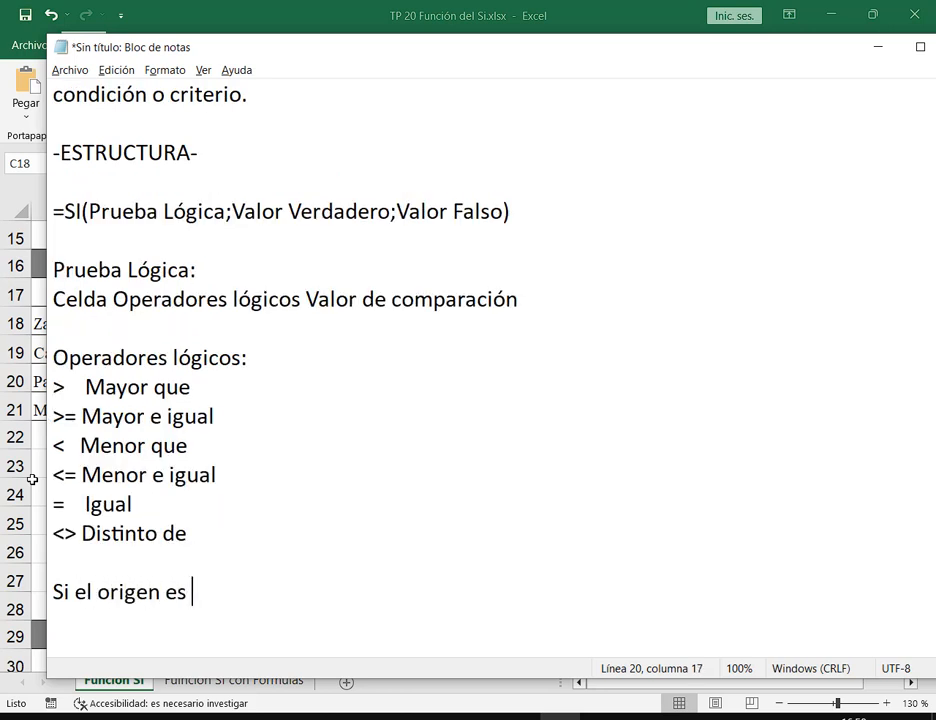
pyautogui.write('ARF')
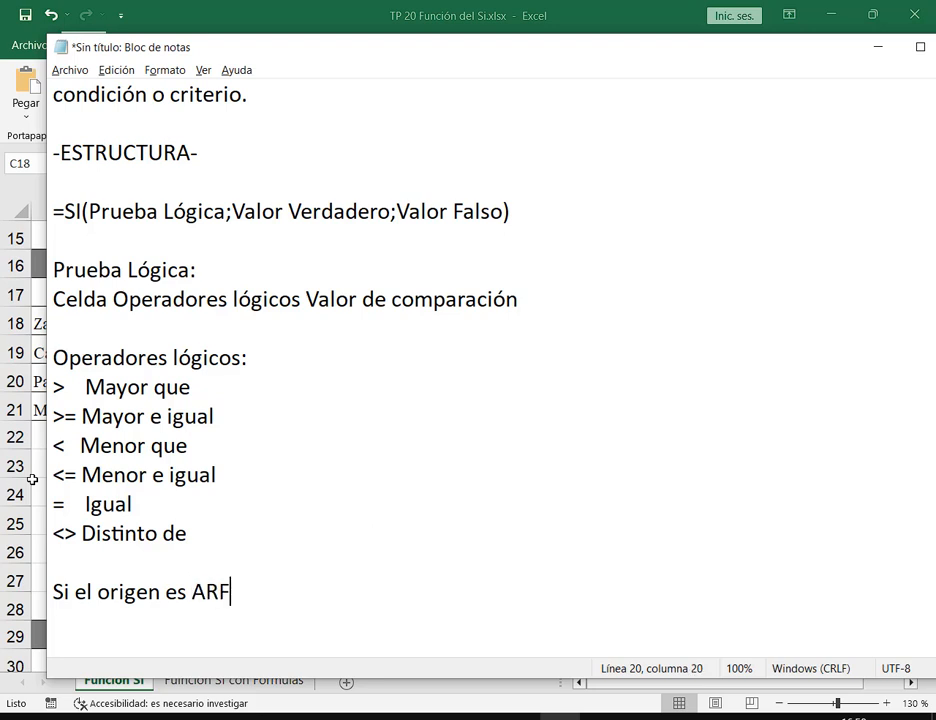
pyautogui.press('BackSpace')
pyautogui.write('G')
pyautogui.write(', dira "N')
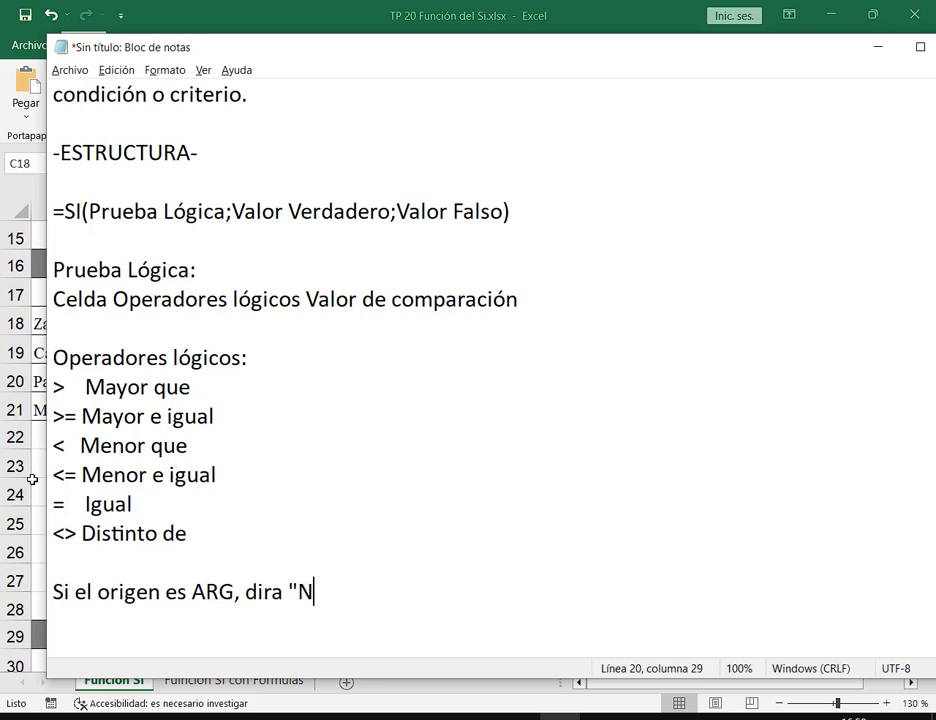
pyautogui.write('acional"')
pyautogui.press('Return')
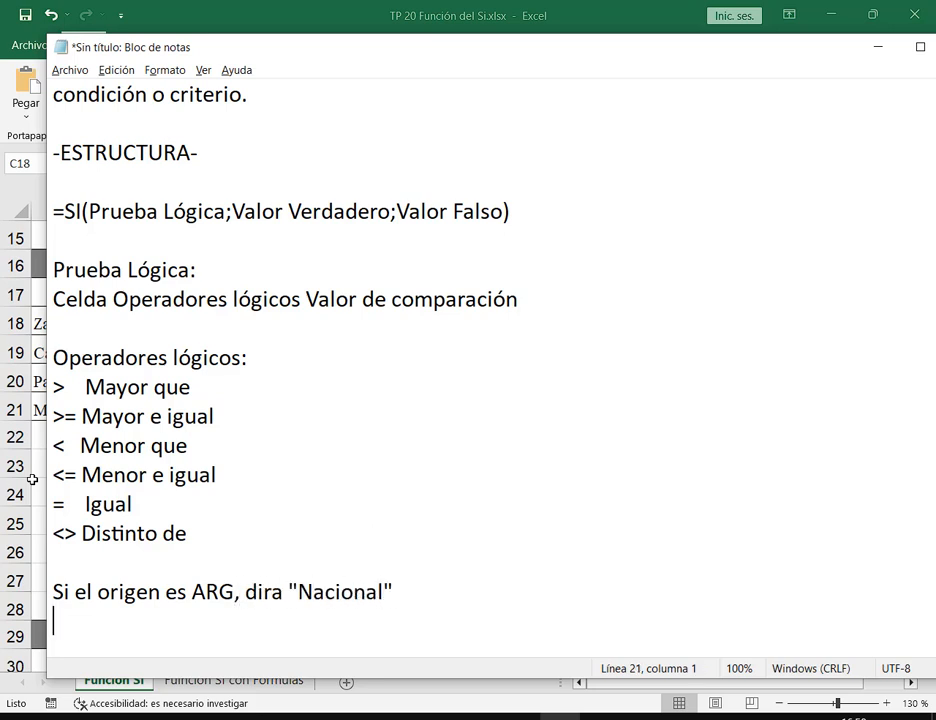
# Add the line Caso contrario, dira "Importado" below it, followed by blank lines.
pyautogui.write('Caso contrario')
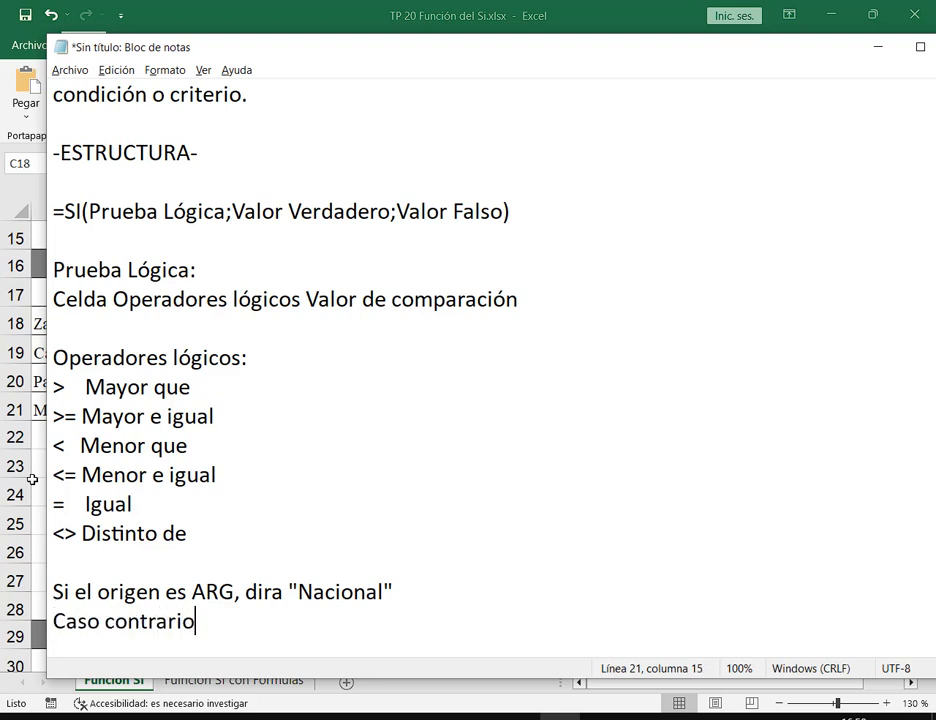
pyautogui.write(', dira "Import')
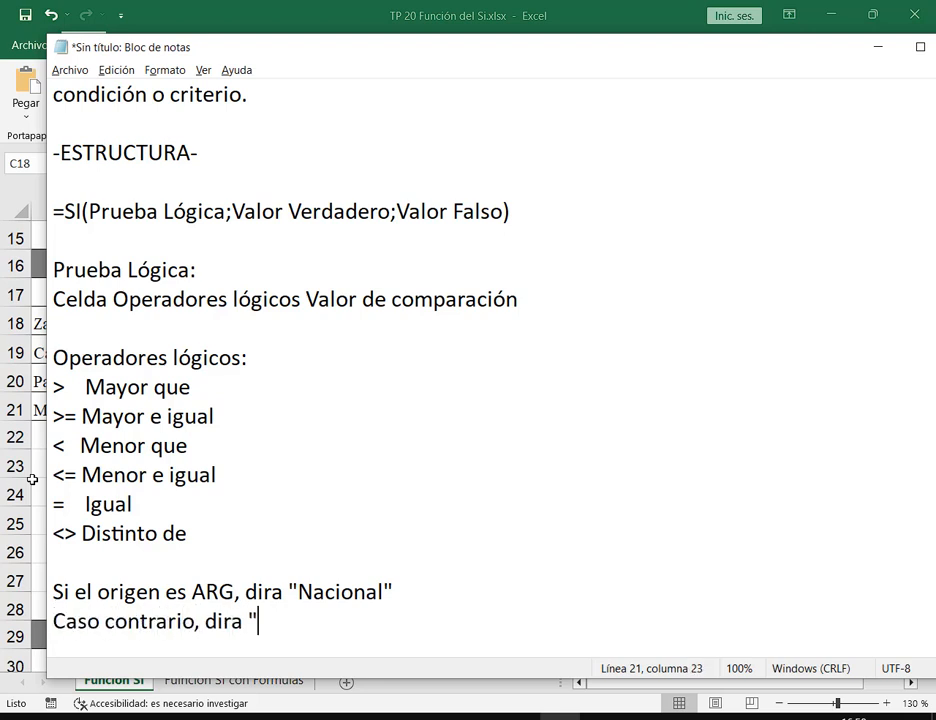
pyautogui.write('ado')
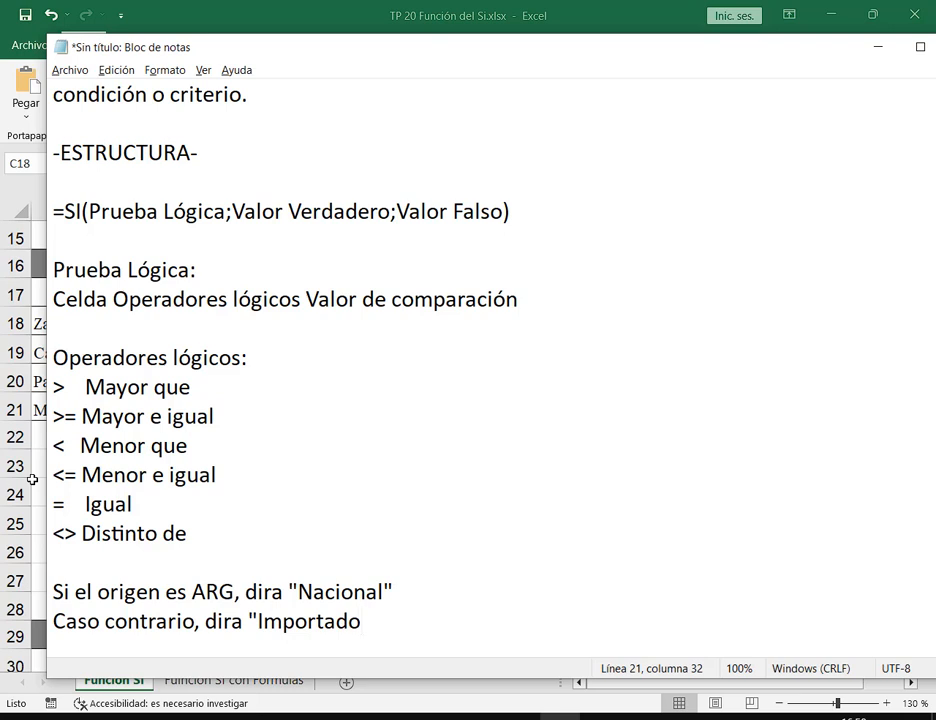
pyautogui.write('"')
pyautogui.press('Return')
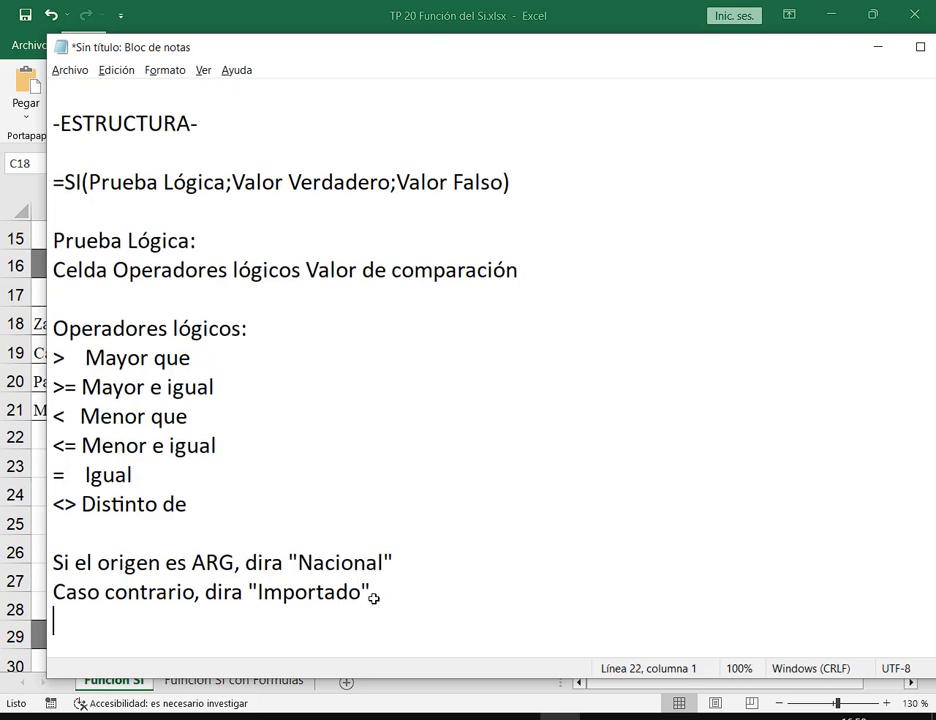
pyautogui.press('Return')
pyautogui.press('Return')
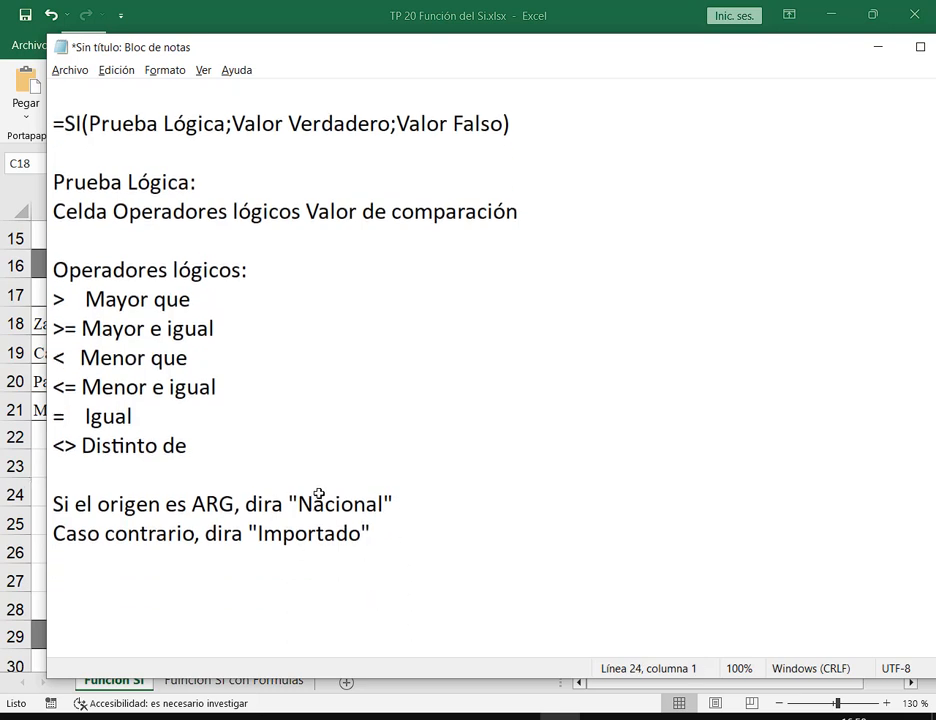
# Temporarily mark the outcomes "Nacional" and "Importado" in the Notepad example with red boxes.
pyautogui.moveTo(289, 487); pyautogui.dragTo(399, 517)
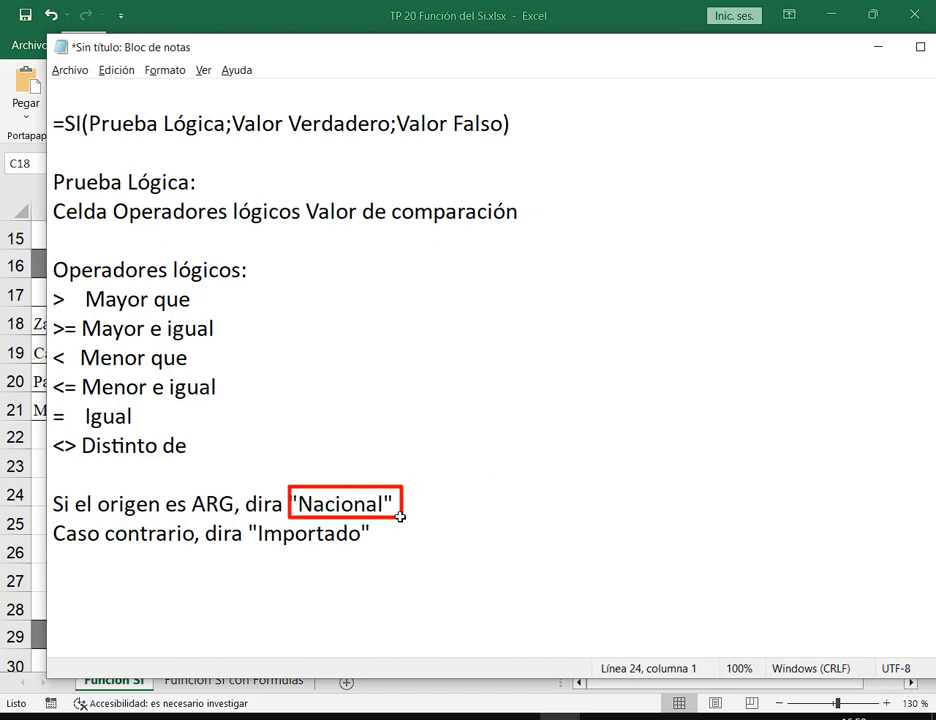
pyautogui.moveTo(244, 520); pyautogui.dragTo(378, 549)
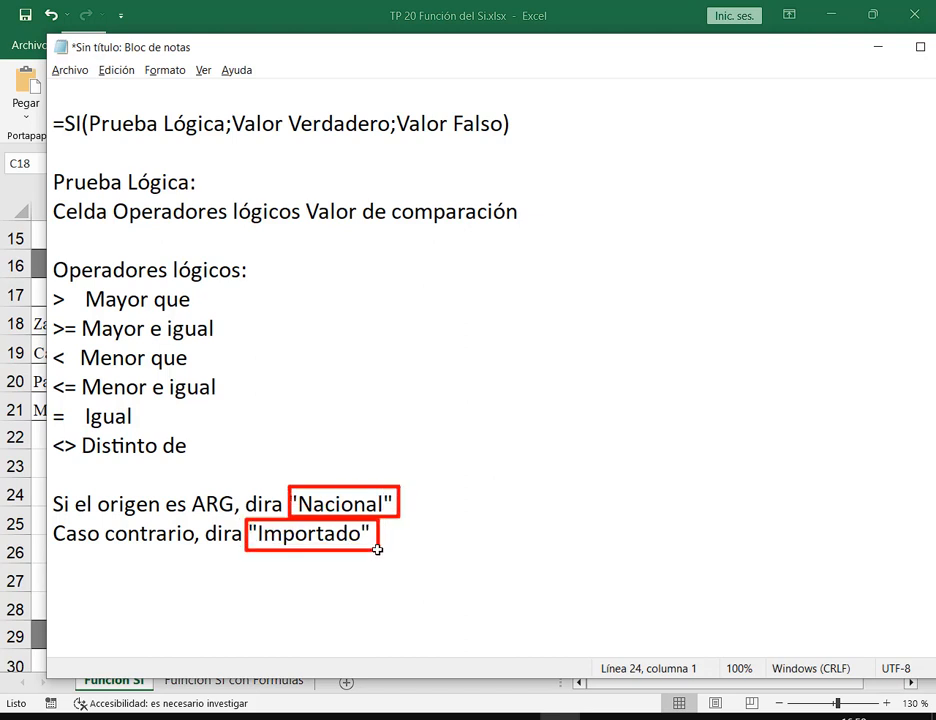
pyautogui.press('Escape')
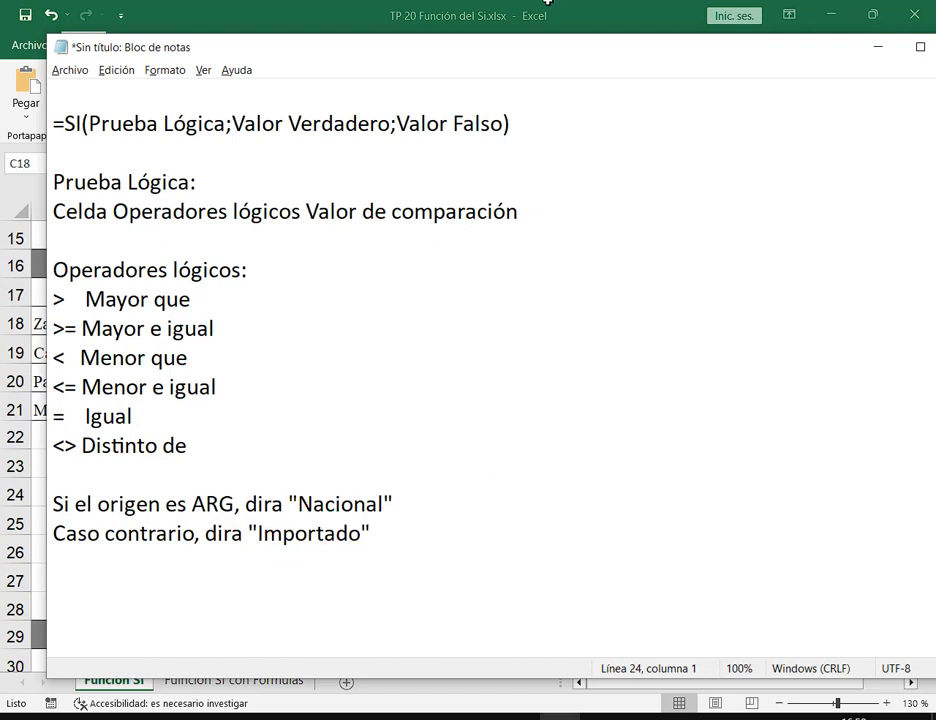
# Switch back to the Excel workbook and insert the logical function SI in cell C18.
pyautogui.click(553, 10)
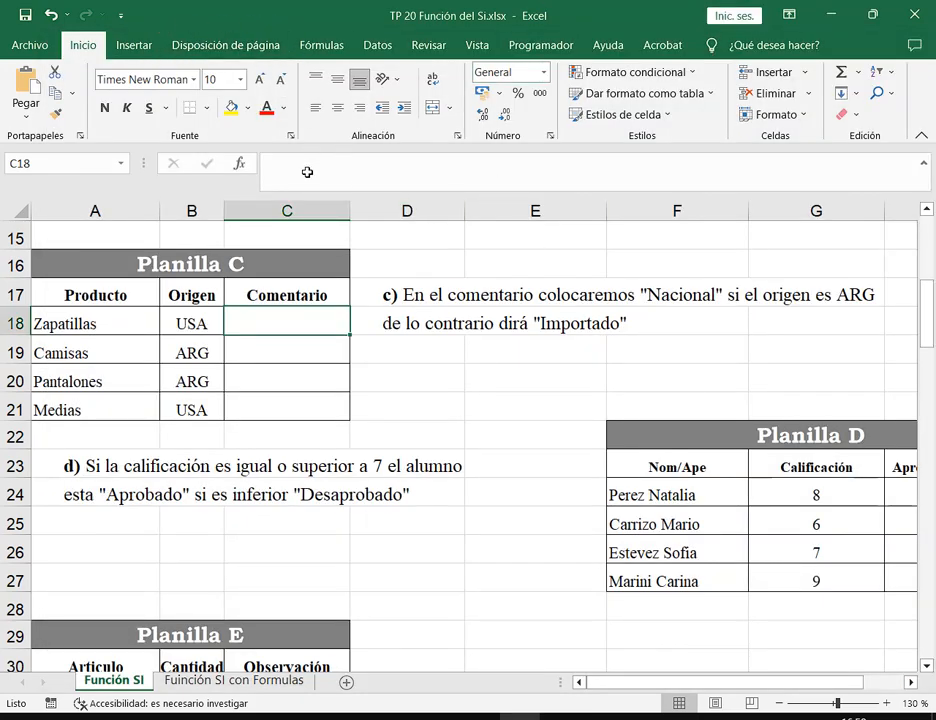
pyautogui.click(239, 163)
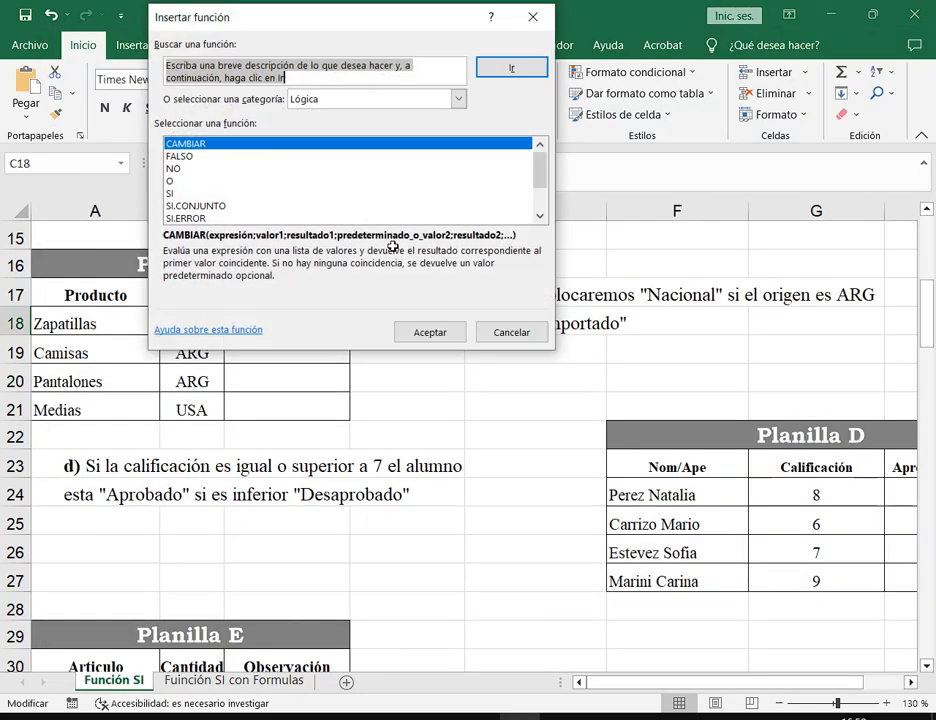
pyautogui.doubleClick(175, 193)
# Set the SI function's true value to "Nacional" and its false value to "Importado".
pyautogui.click(245, 122)
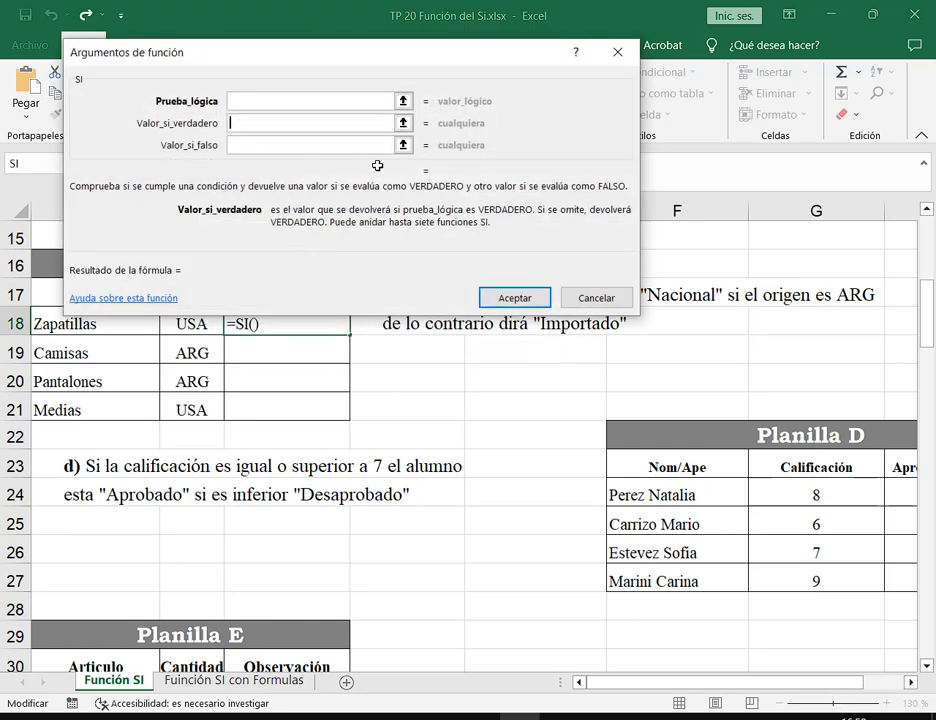
pyautogui.write('N"')
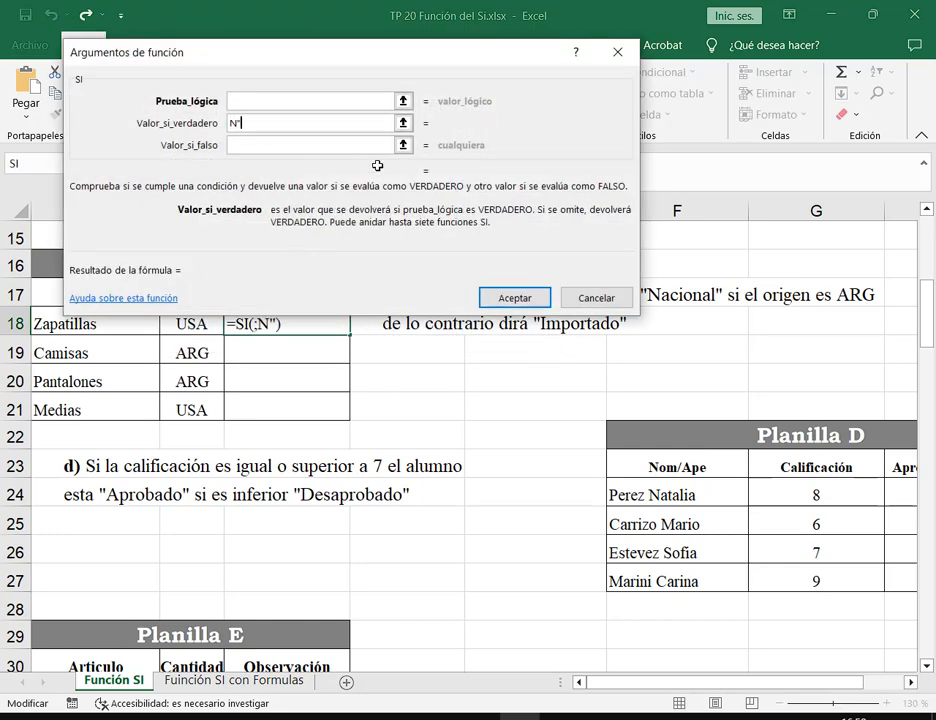
pyautogui.press('BackSpace')
pyautogui.press('BackSpace')
pyautogui.write('"Nacional"')
pyautogui.press('Tab')
pyautogui.write('"')
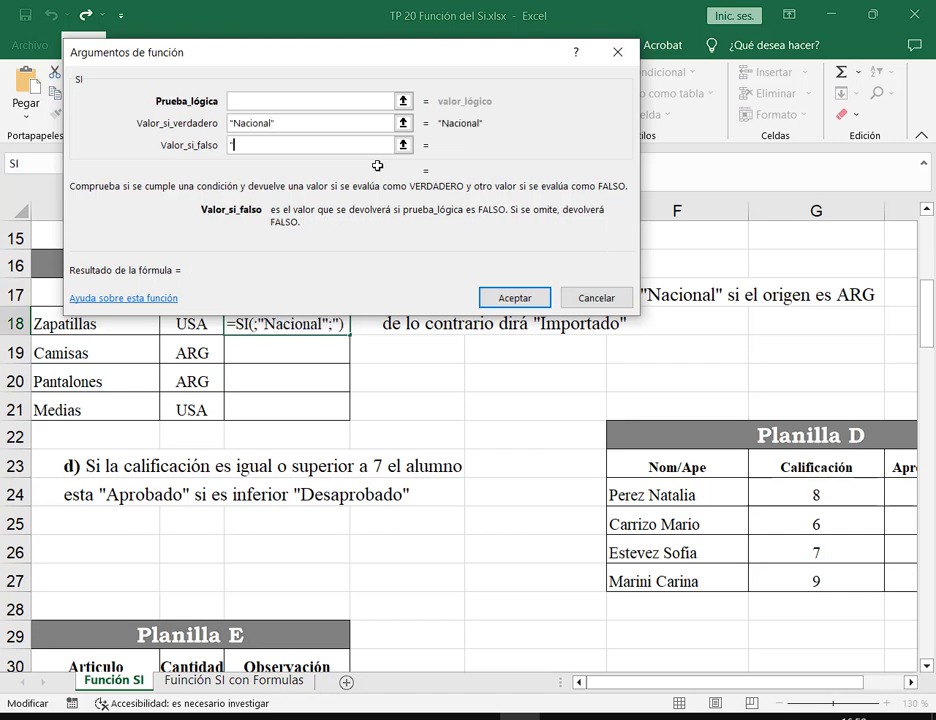
pyautogui.write('Importado"')
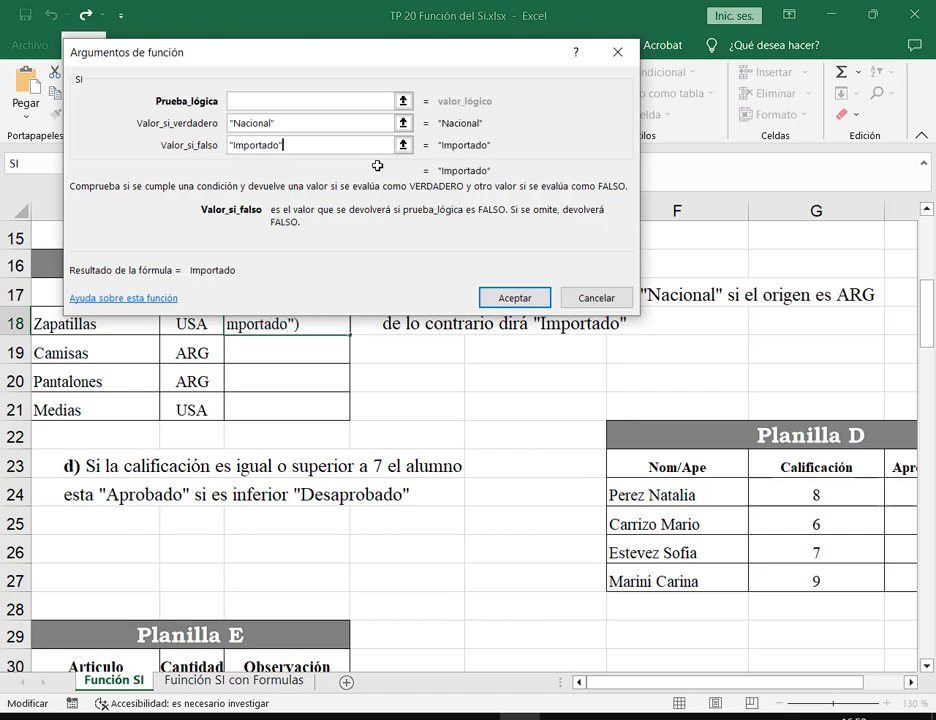
# Focus the SI function's empty logical test, then switch to Notepad and highlight the condition "origen es ARG".
pyautogui.click(279, 102)
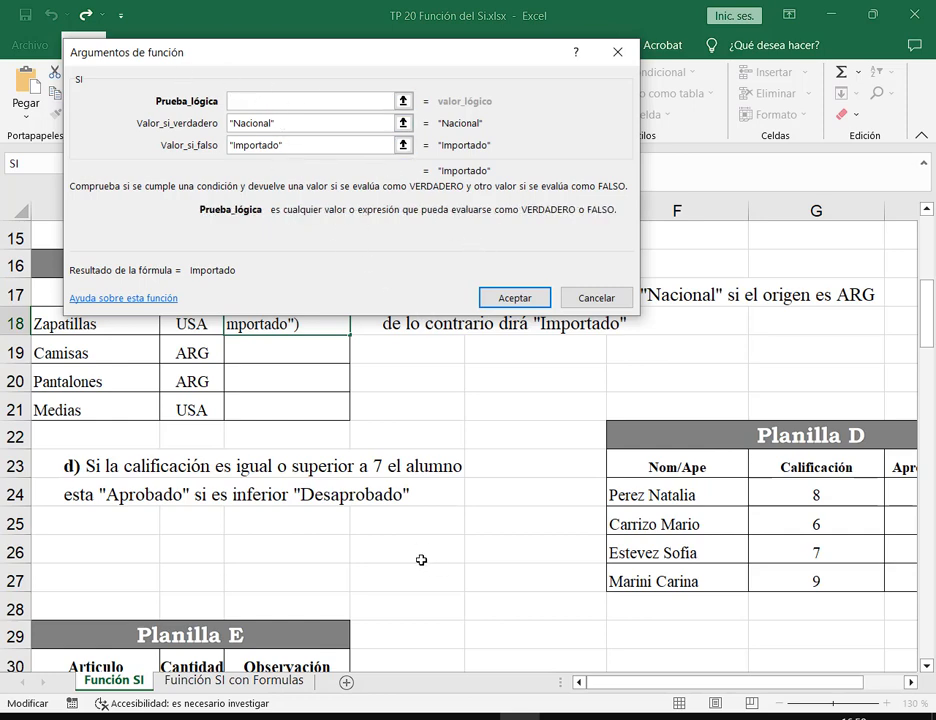
pyautogui.hotkey('alt', 'Tab')
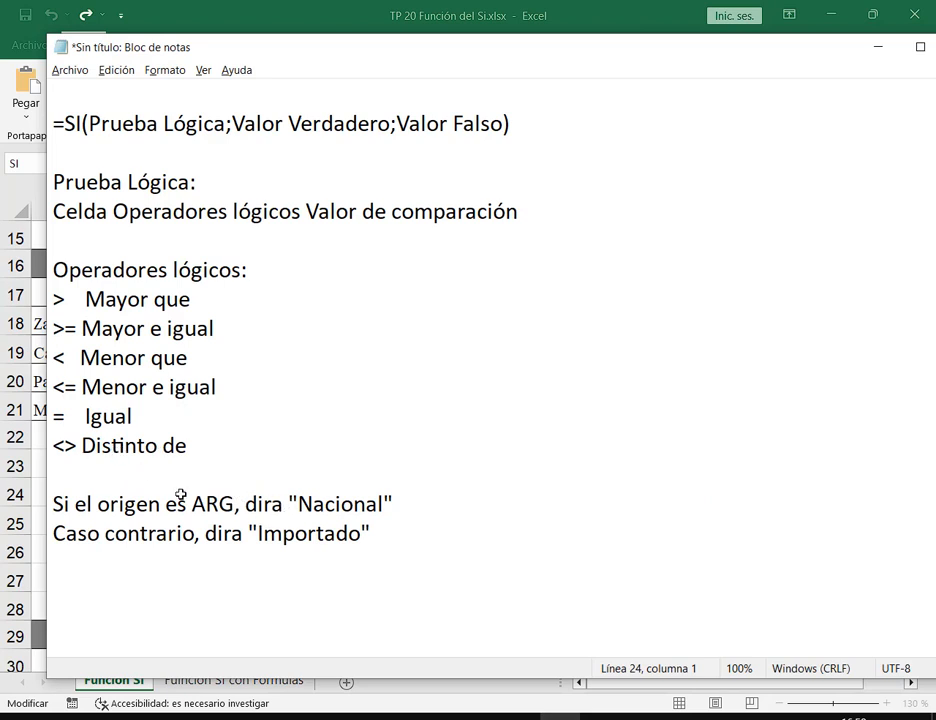
pyautogui.moveTo(236, 506); pyautogui.dragTo(100, 502)
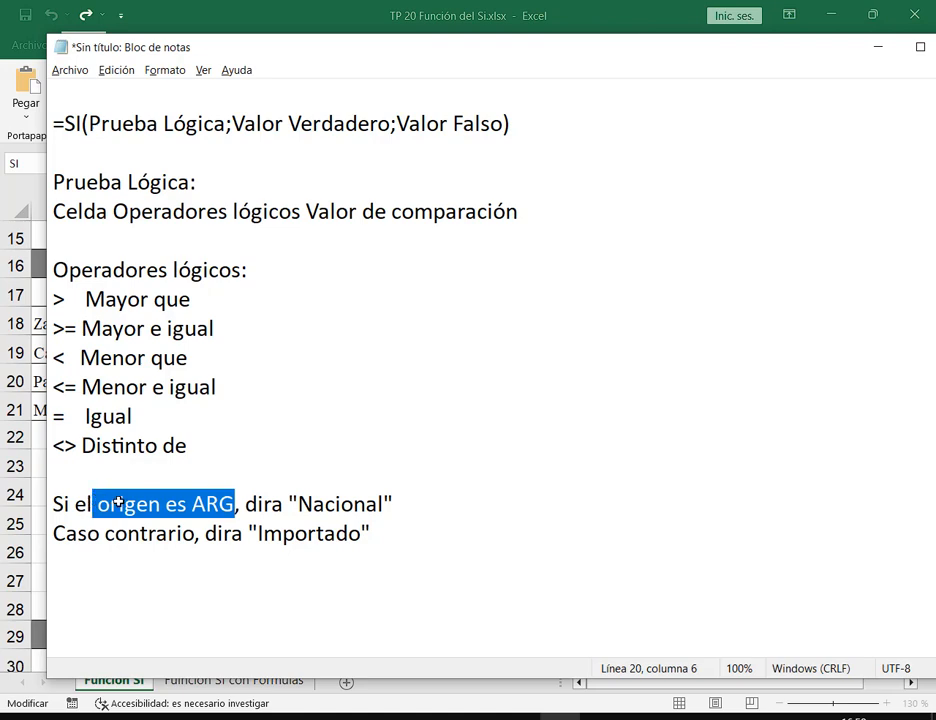
# Switch back to the Excel workbook and temporarily mark Planilla C's Origen column and its USA and ARG values with red boxes.
pyautogui.hotkey('alt', 'Tab')
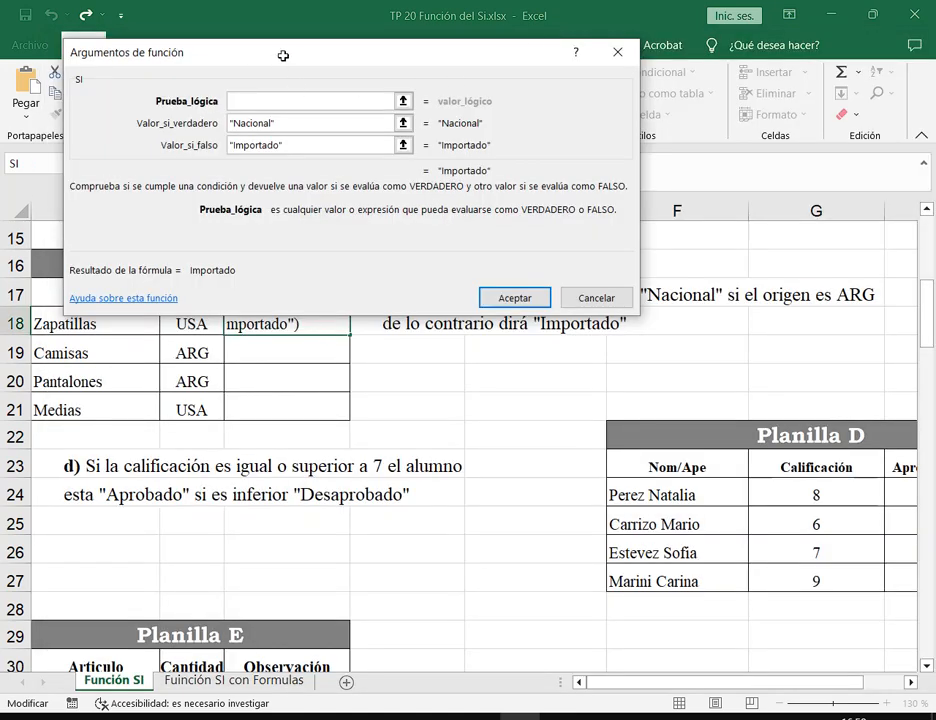
pyautogui.moveTo(282, 54); pyautogui.dragTo(608, 44)
pyautogui.moveTo(160, 279); pyautogui.dragTo(228, 424)
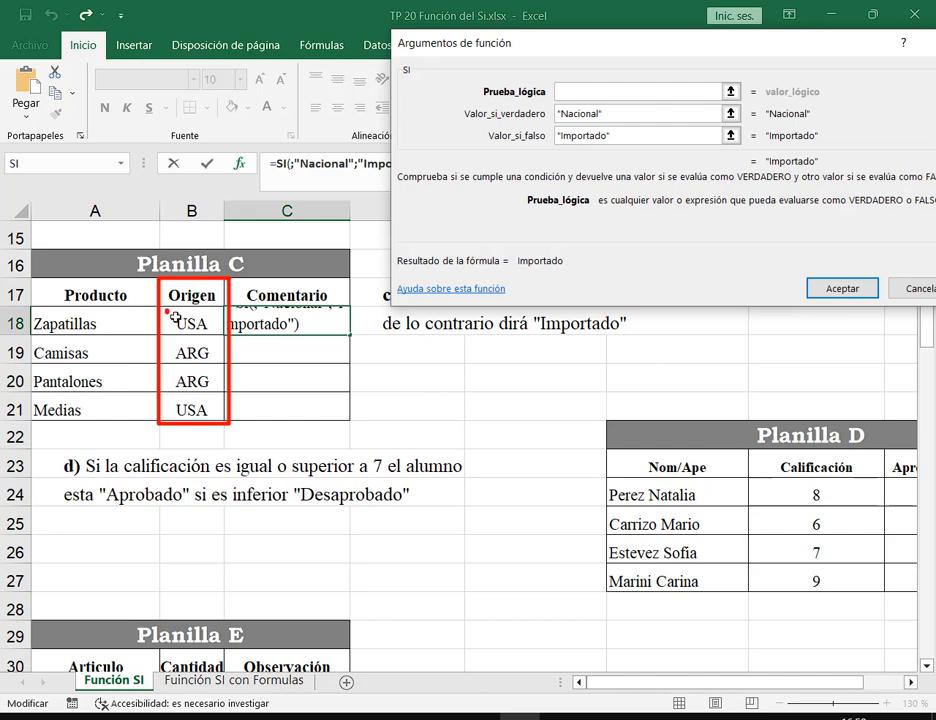
pyautogui.moveTo(163, 308)
pyautogui.mouseDown()
pyautogui.moveTo(216, 336)
pyautogui.moveTo(216, 366)
pyautogui.mouseUp()
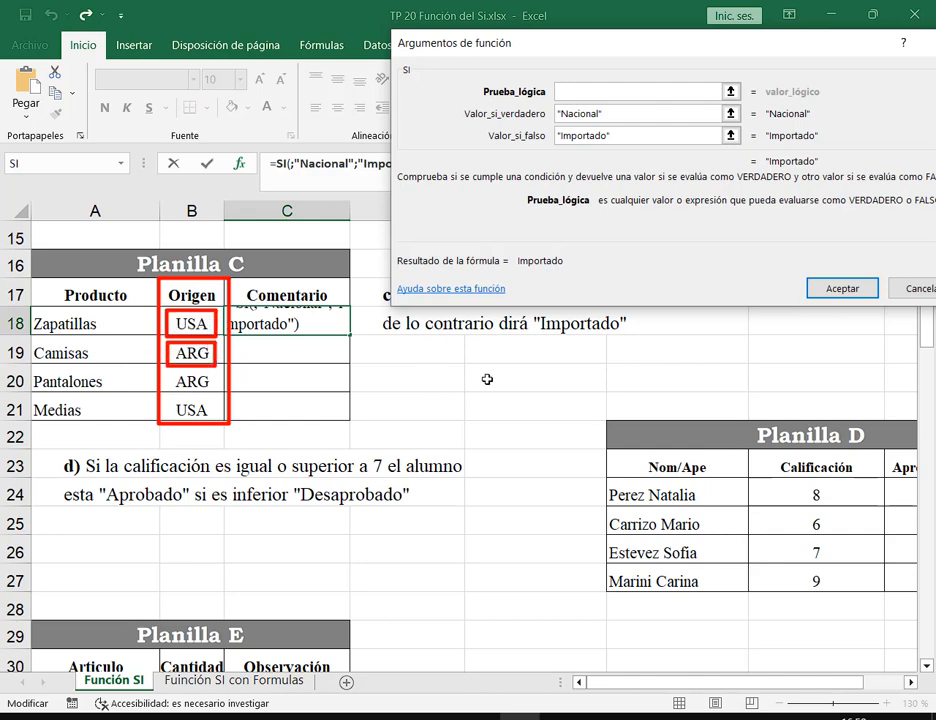
pyautogui.hotkey('ctrl', 'z')
pyautogui.hotkey('ctrl', 'z')
pyautogui.hotkey('ctrl', 'z')
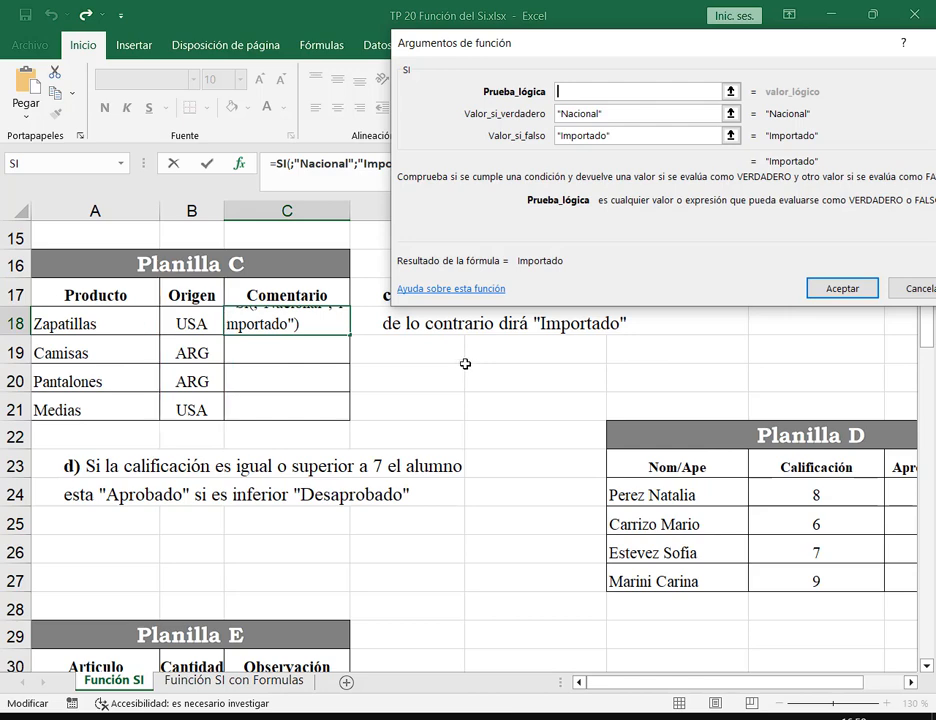
# Start the SI function's logical test with a reference to the first product's origin in cell B18.
pyautogui.moveTo(564, 55); pyautogui.dragTo(515, 118)
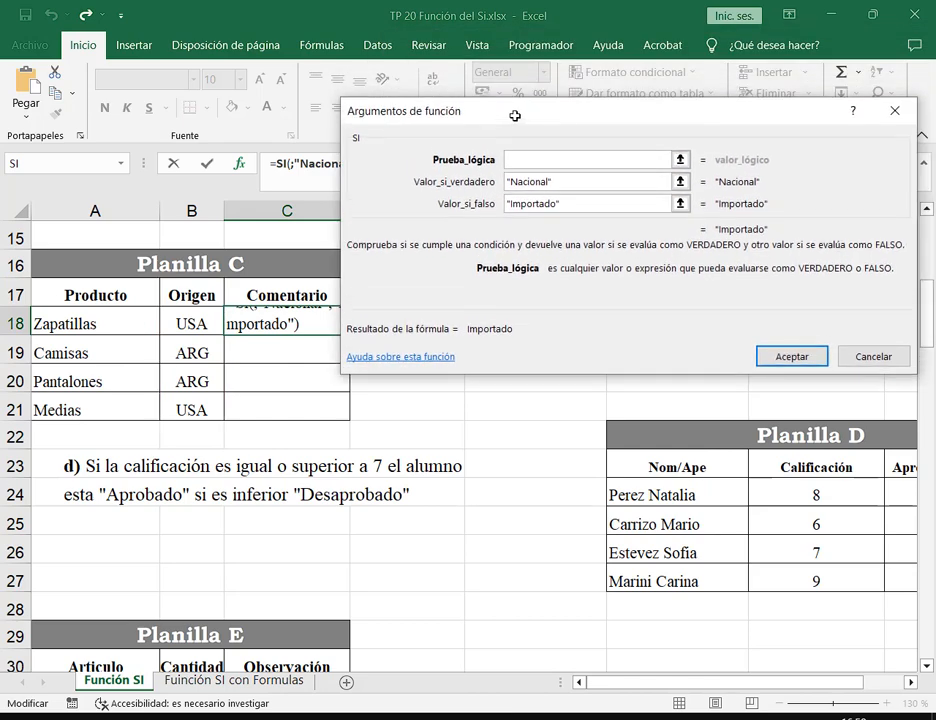
pyautogui.click(192, 321)
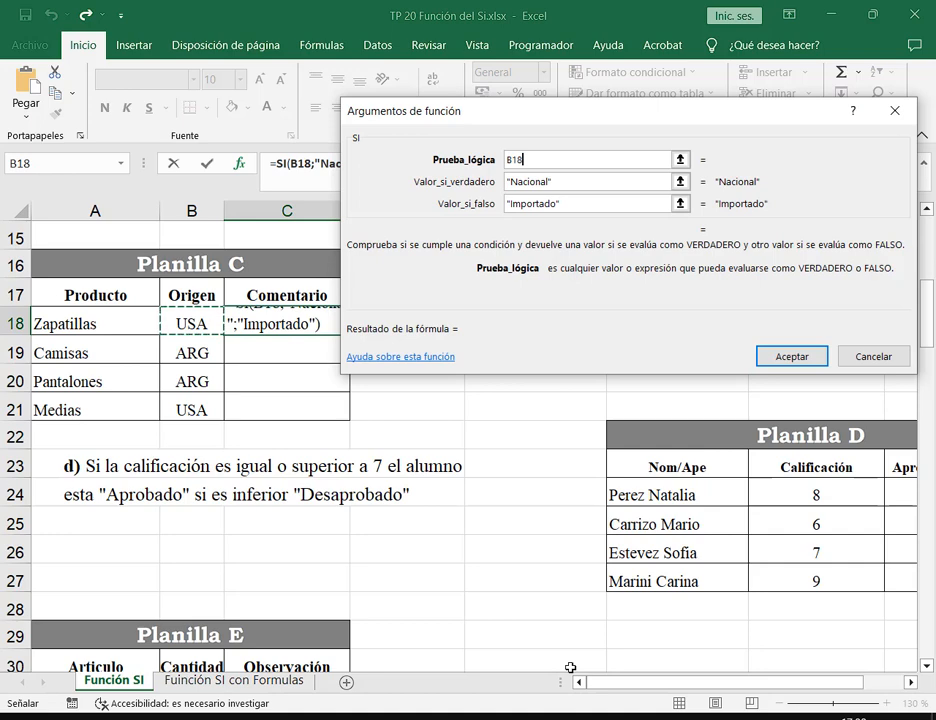
# Switch to Notepad, temporarily mark the logical operators suited to comparing the text values in the Origen column, then return to the workbook.
pyautogui.hotkey('alt', 'Tab')
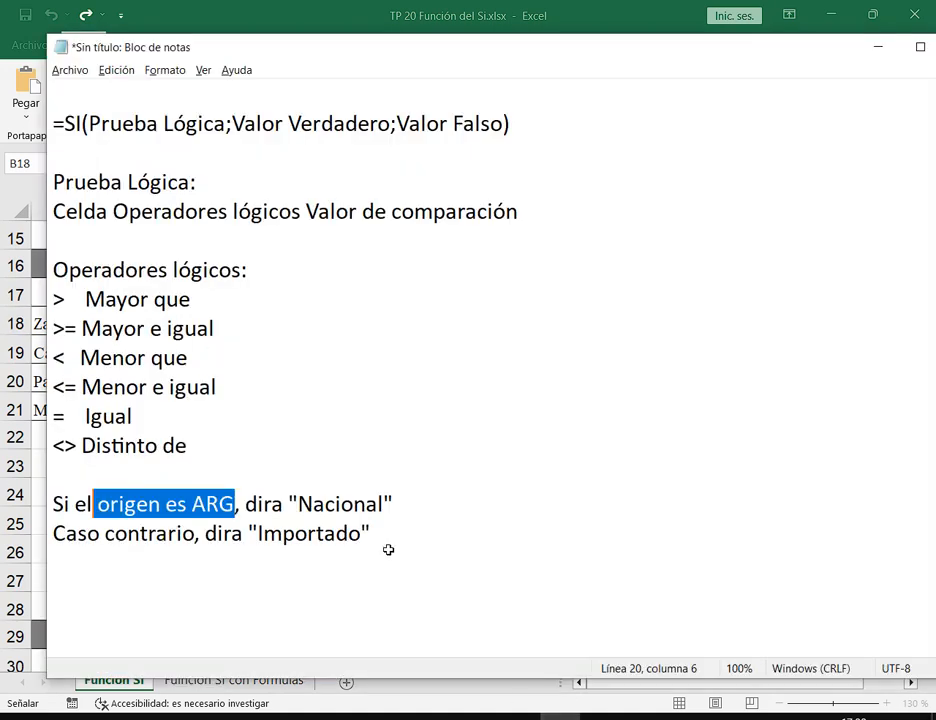
pyautogui.moveTo(154, 49); pyautogui.dragTo(440, 67)
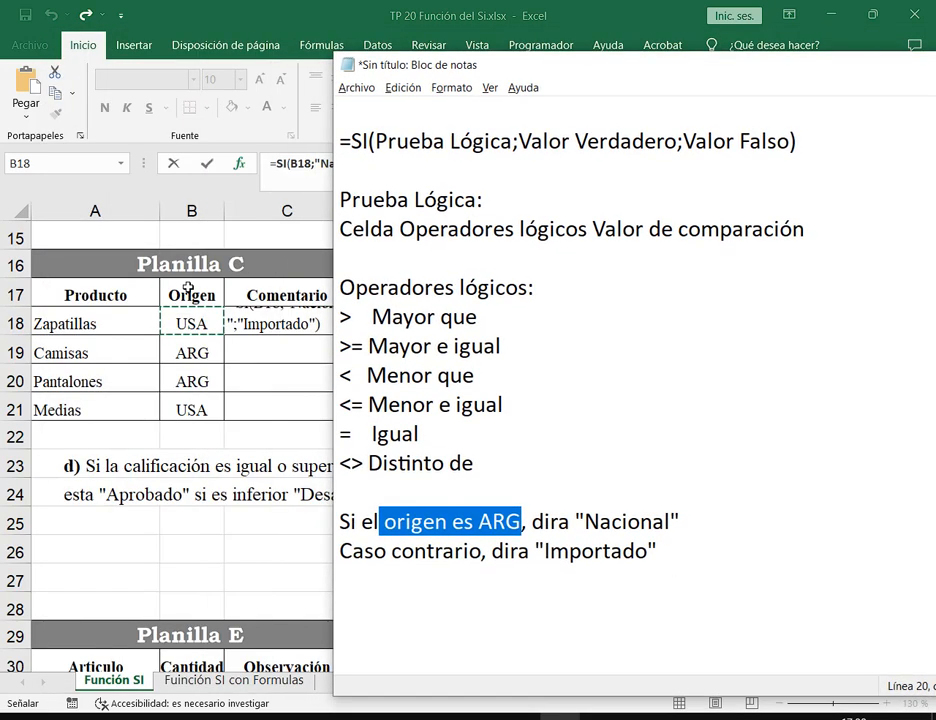
pyautogui.moveTo(159, 300); pyautogui.dragTo(226, 424)
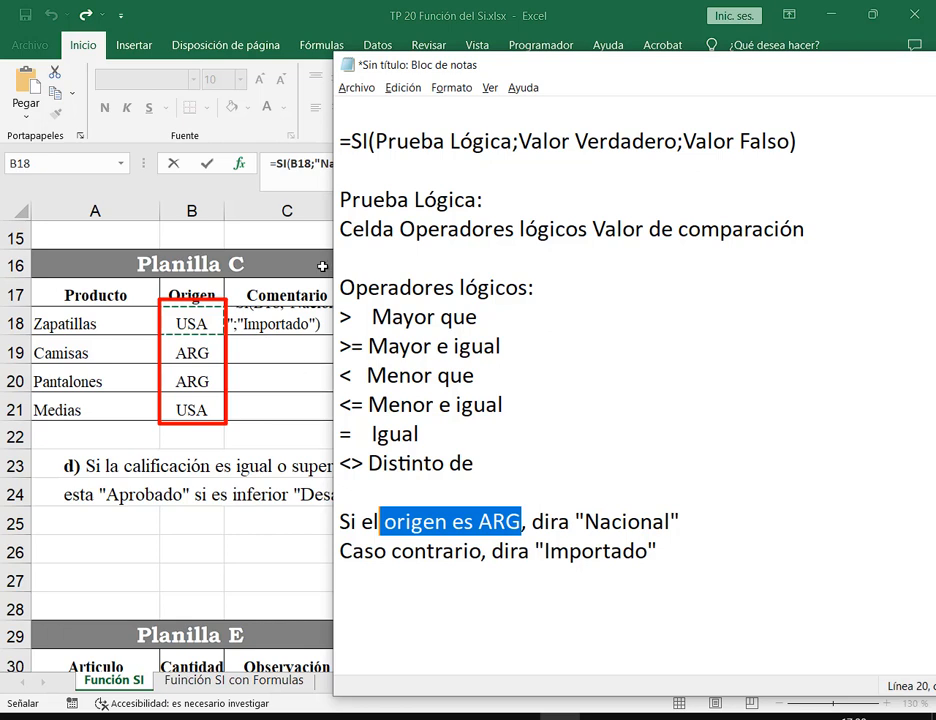
pyautogui.moveTo(337, 301)
pyautogui.mouseDown()
pyautogui.moveTo(515, 417)
pyautogui.moveTo(432, 436)
pyautogui.mouseUp()
pyautogui.moveTo(543, 459); pyautogui.dragTo(490, 462)
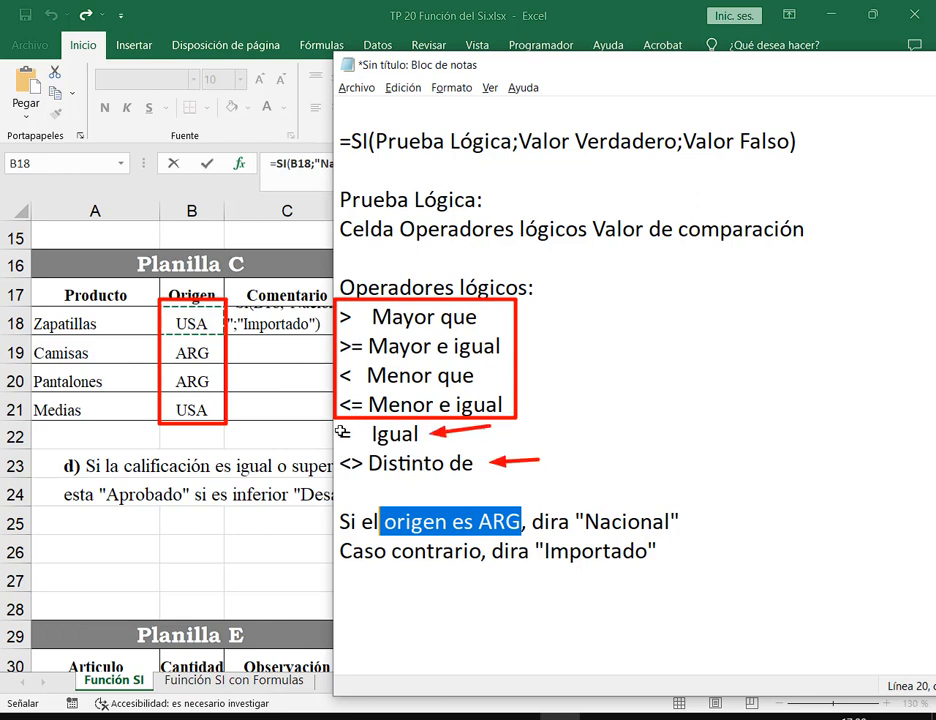
pyautogui.moveTo(334, 419); pyautogui.dragTo(359, 448)
pyautogui.press('Escape')
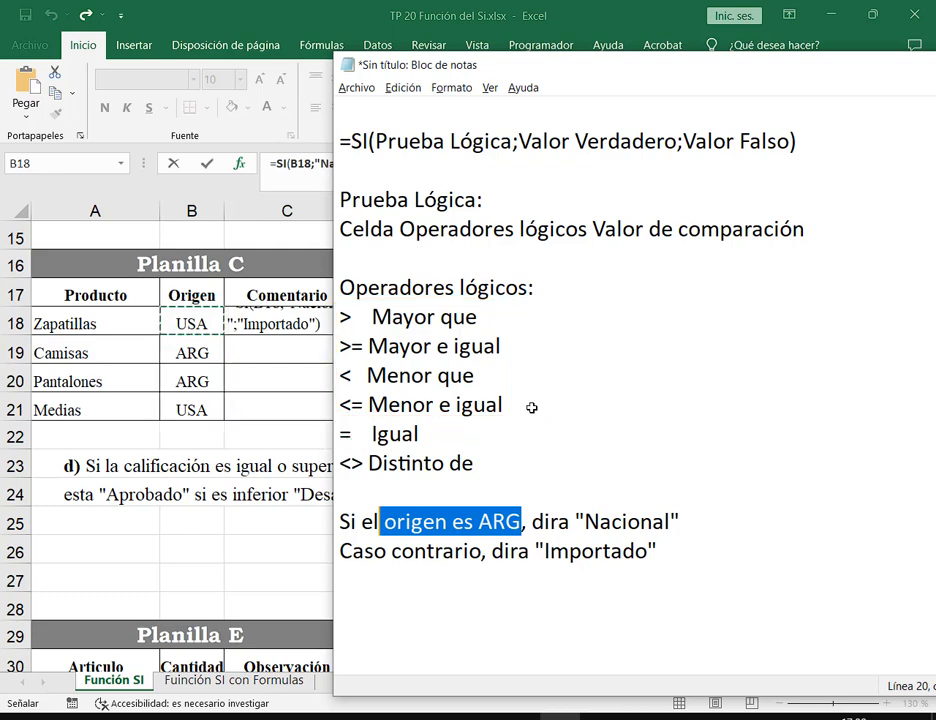
pyautogui.moveTo(647, 60); pyautogui.dragTo(343, 30)
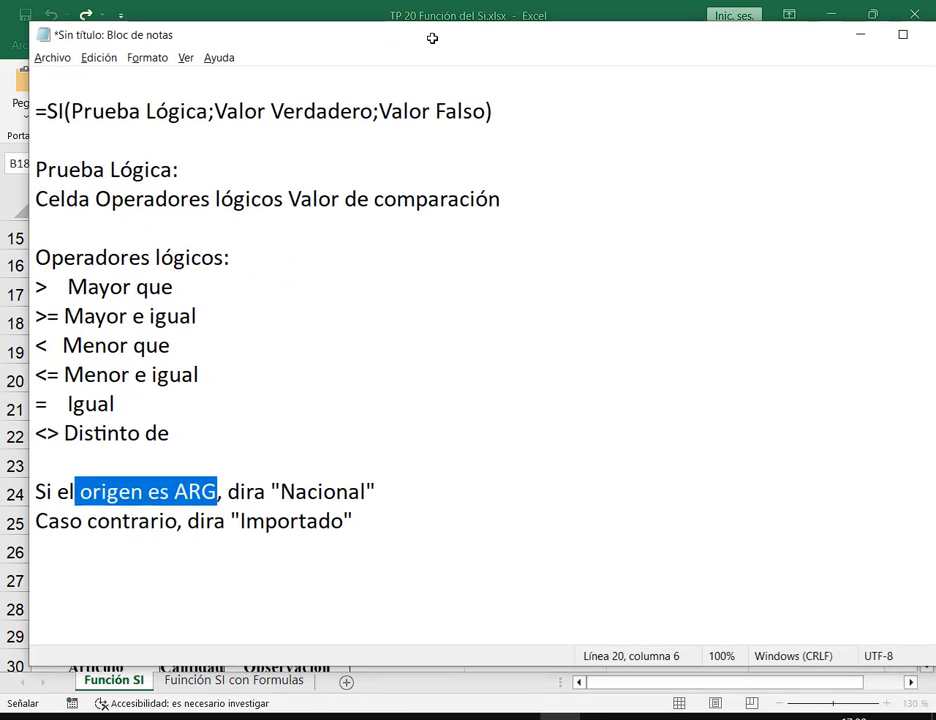
pyautogui.click(866, 33)
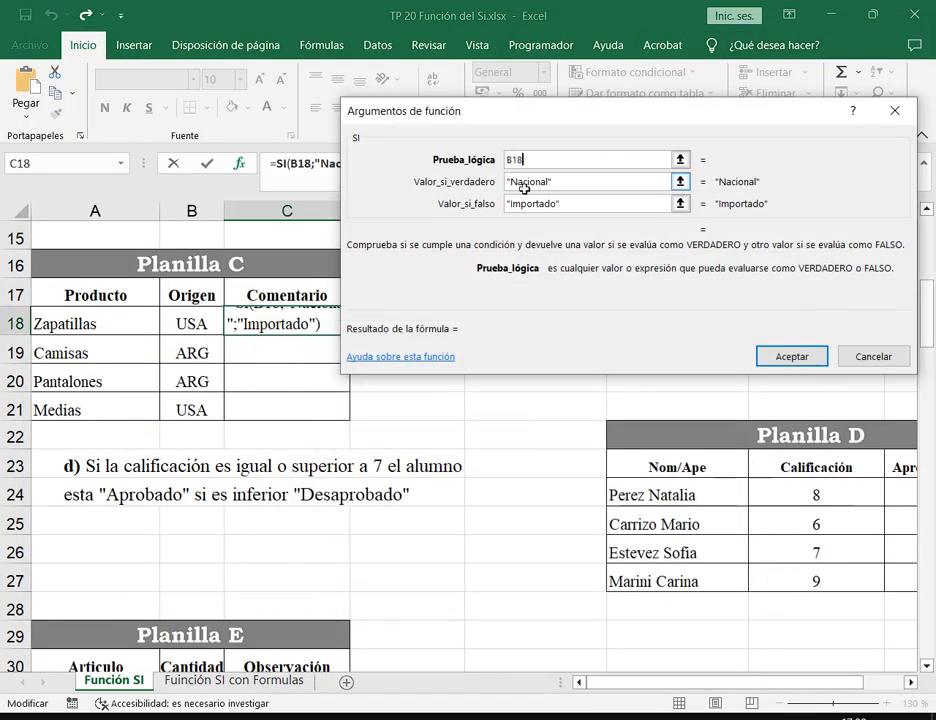
# Add the equals operator after B18 in the logical test and temporarily mark the quoted true value "Nacional" in red.
pyautogui.write('=')
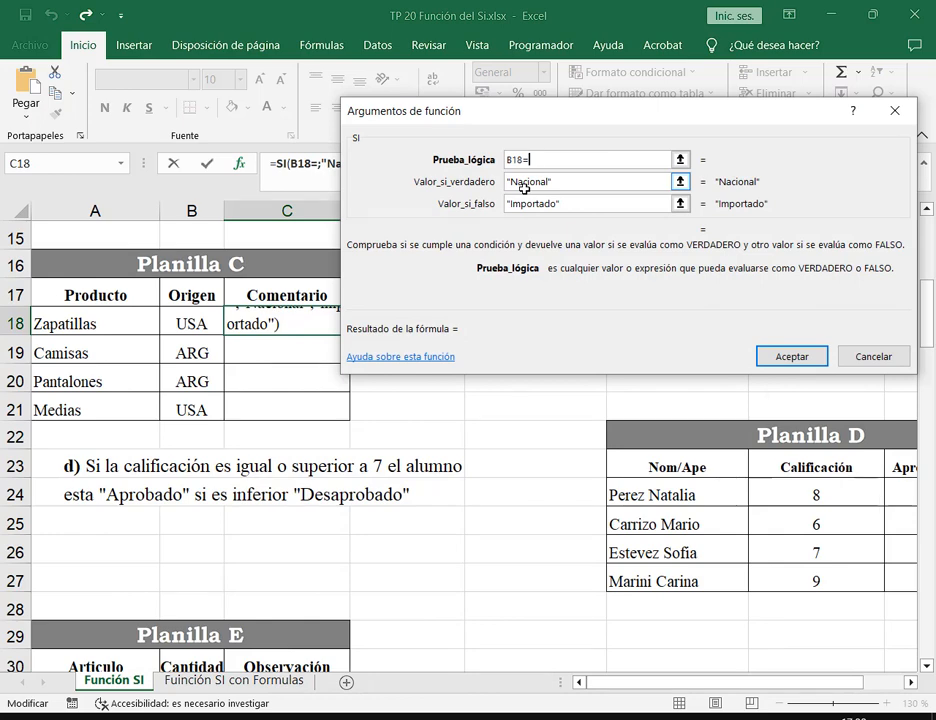
pyautogui.moveTo(410, 168)
pyautogui.mouseDown()
pyautogui.moveTo(702, 214)
pyautogui.moveTo(690, 195)
pyautogui.mouseUp()
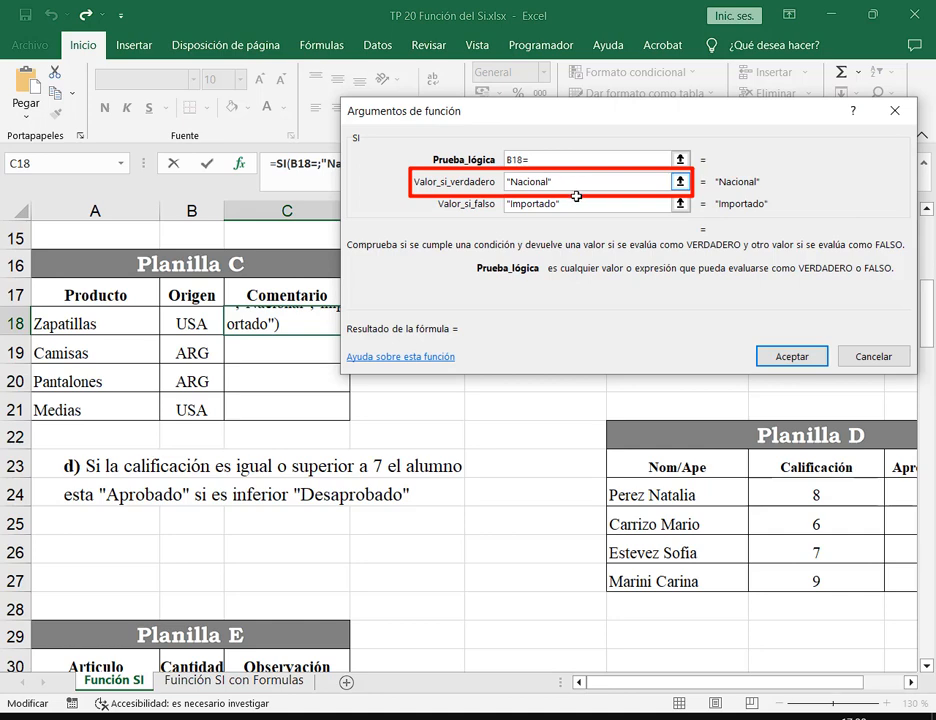
pyautogui.moveTo(636, 176); pyautogui.dragTo(552, 183)
pyautogui.press('Escape')
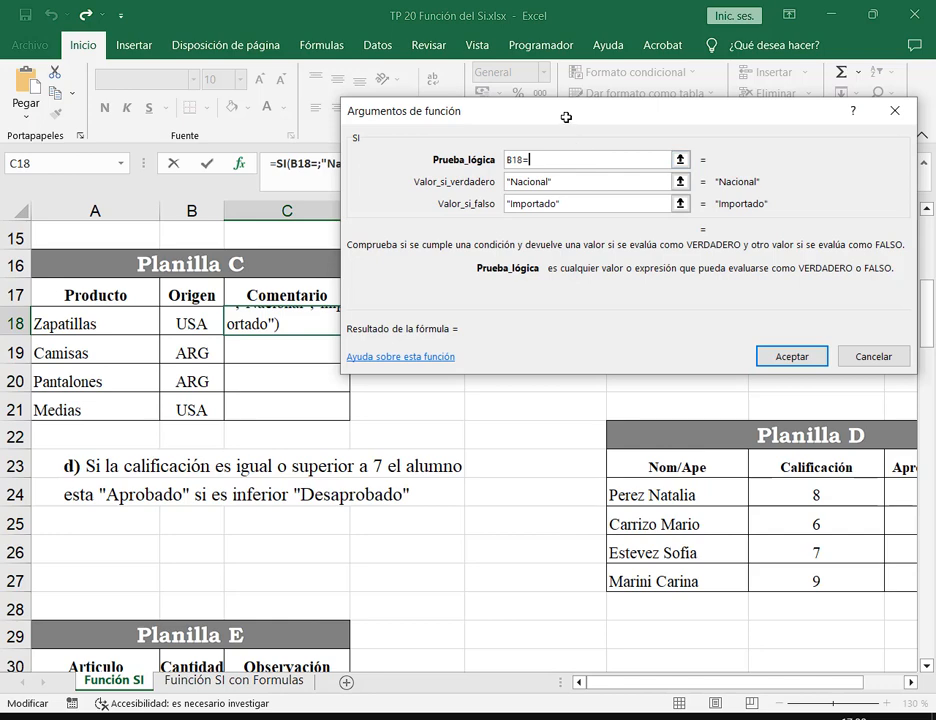
pyautogui.moveTo(566, 117); pyautogui.dragTo(537, 22)
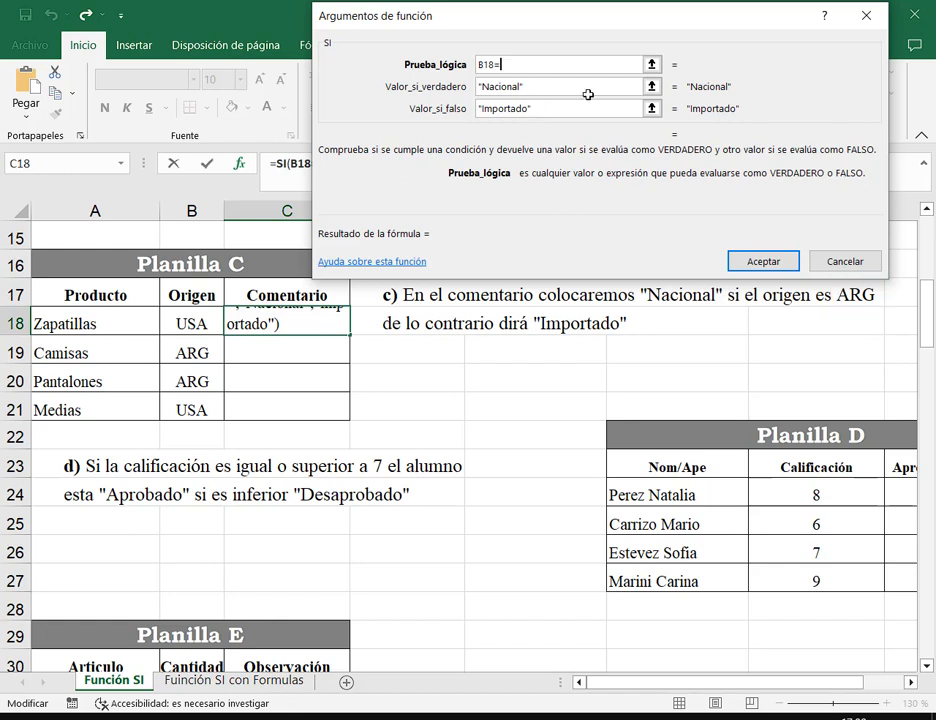
pyautogui.write('ARG')
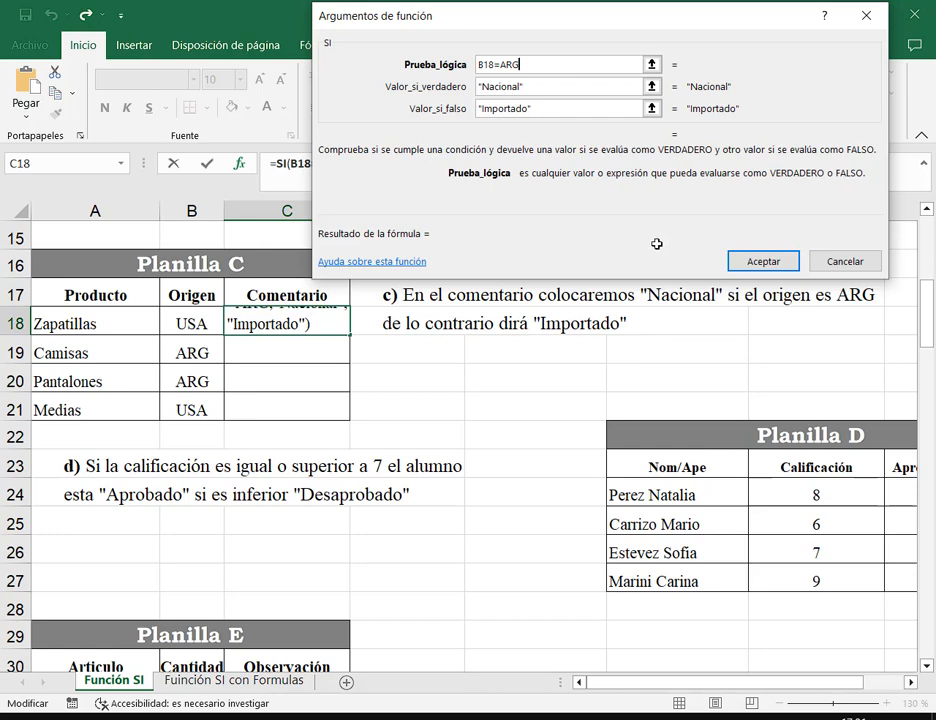
pyautogui.press('BackSpace')
pyautogui.press('BackSpace')
pyautogui.press('BackSpace')
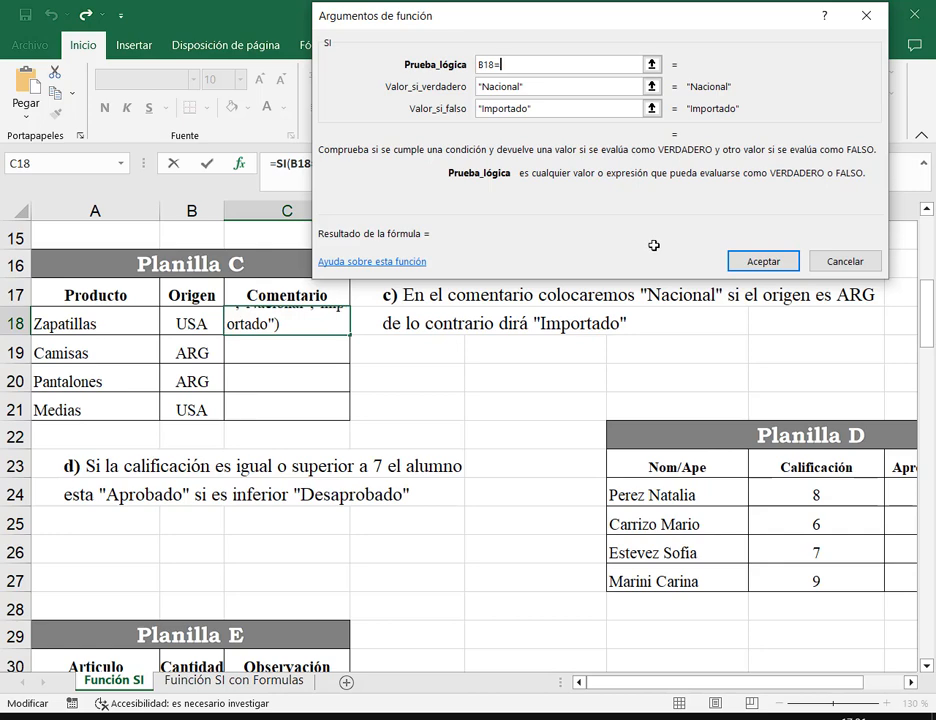
# Complete the logical test as B18="ARG", accept the SI function, and fill the formula down from C18 to C21.
pyautogui.write('"ARG"')
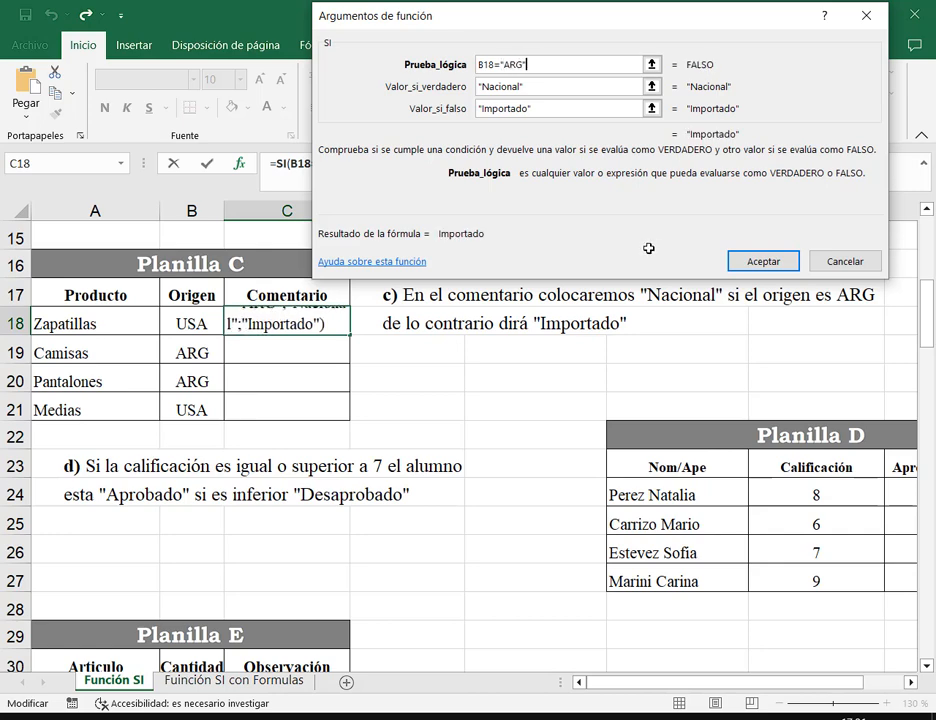
pyautogui.moveTo(501, 21); pyautogui.dragTo(505, 99)
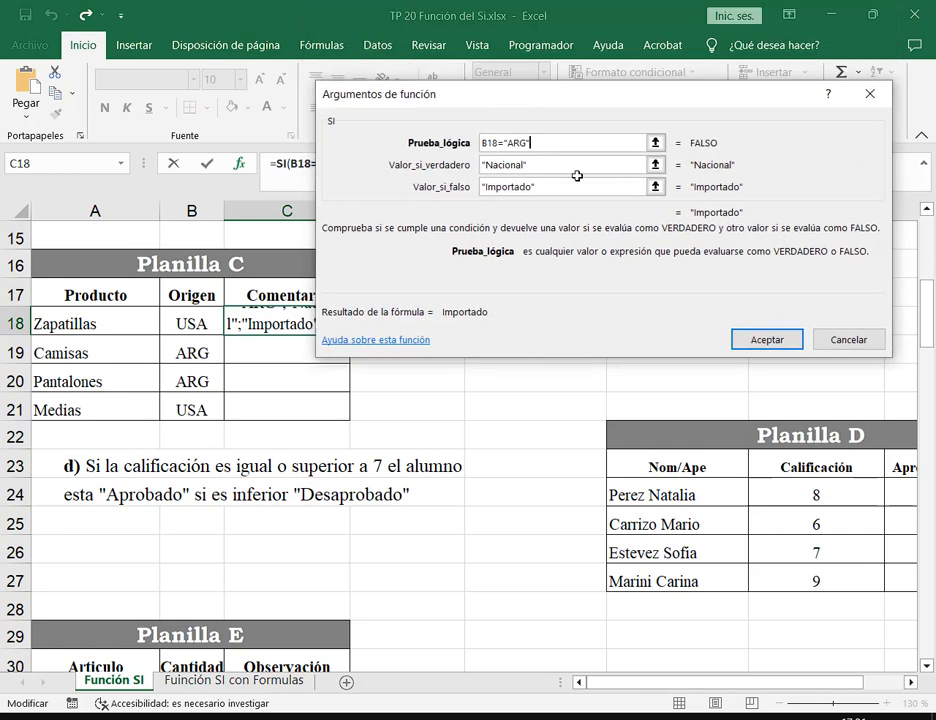
pyautogui.click(767, 342)
pyautogui.moveTo(349, 333); pyautogui.dragTo(345, 414)
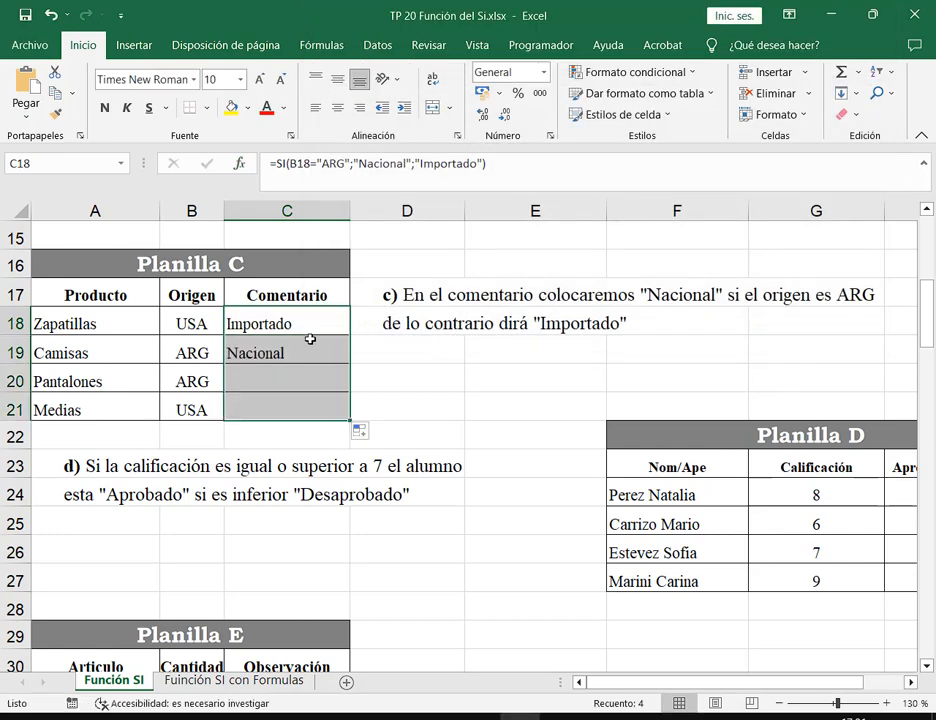
# Inspect the SI formula in C18 by highlighting its logical test B18="ARG", then leave the cell without changes.
pyautogui.doubleClick(300, 324)
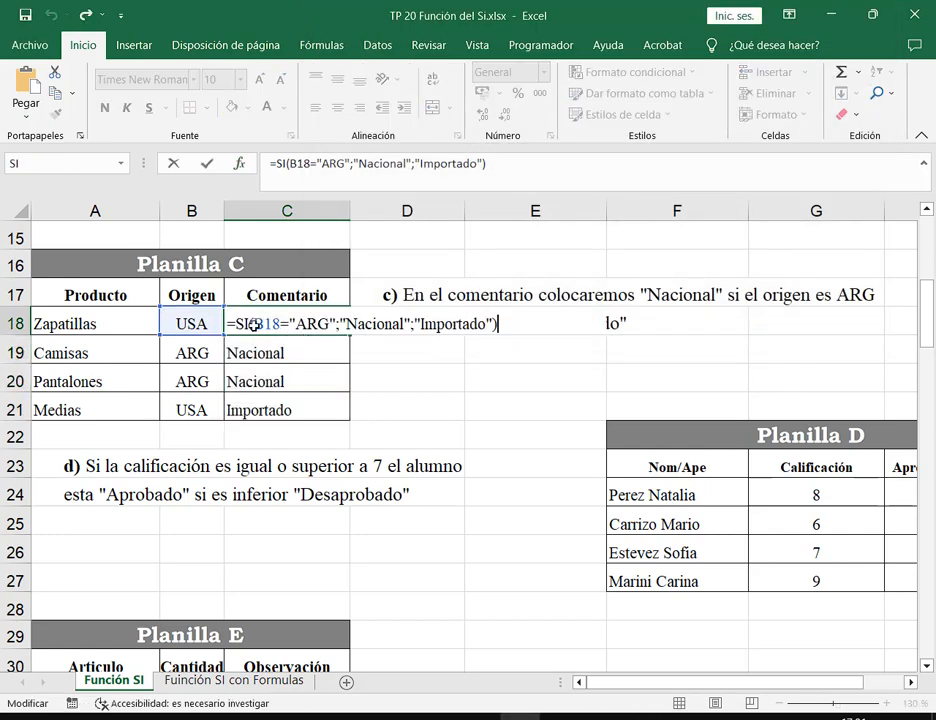
pyautogui.moveTo(253, 324); pyautogui.dragTo(280, 324)
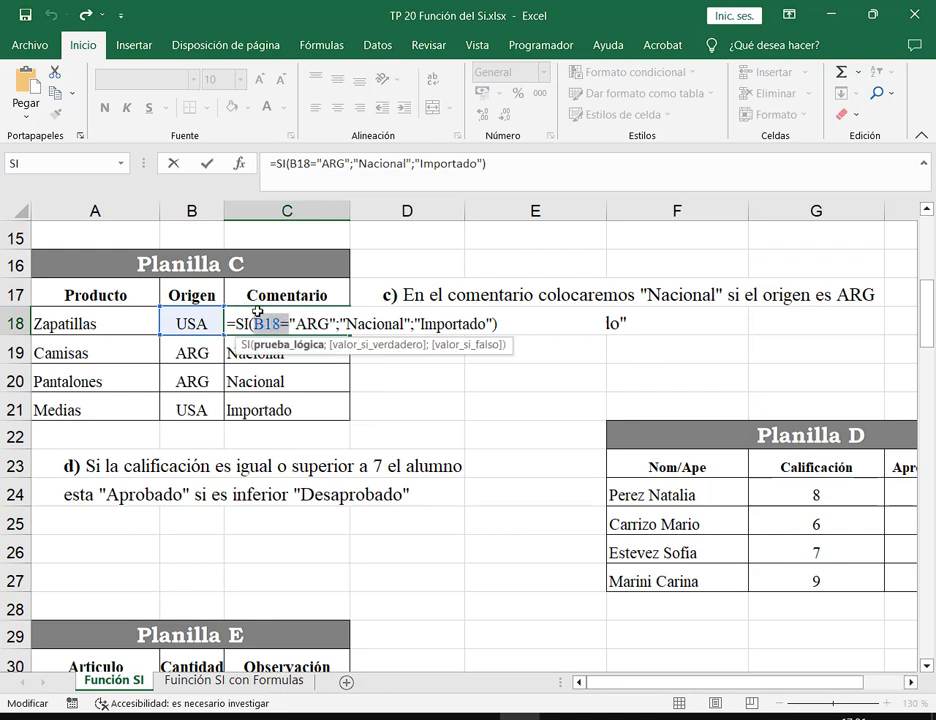
pyautogui.hotkey('shift', 'Right')
pyautogui.hotkey('shift', 'Right')
pyautogui.hotkey('shift', 'Right')
pyautogui.hotkey('shift', 'Right')
pyautogui.hotkey('shift', 'Right')
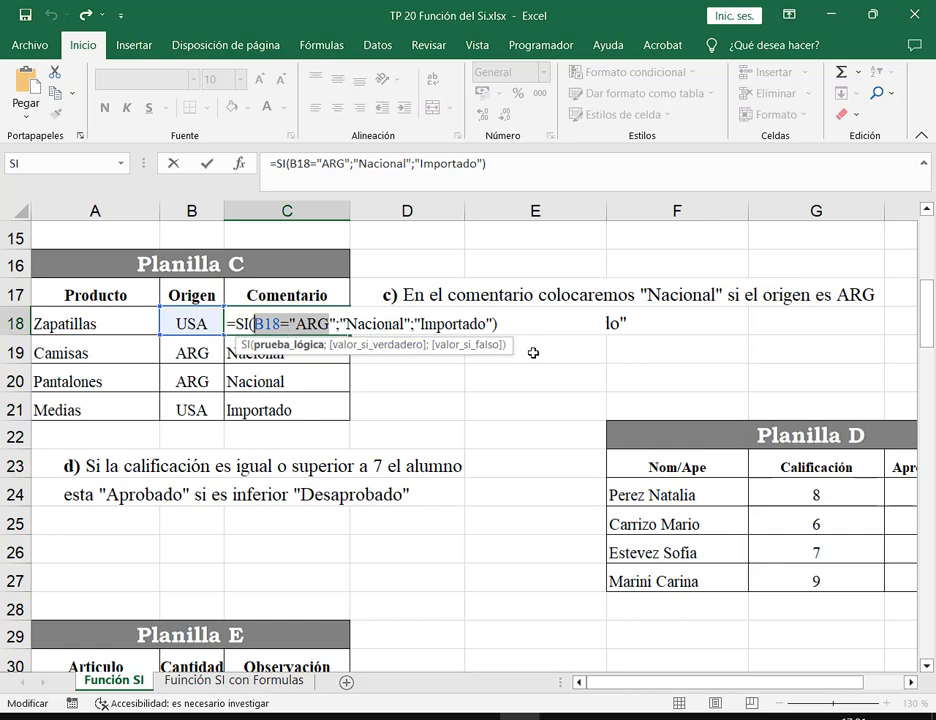
pyautogui.press('Escape')
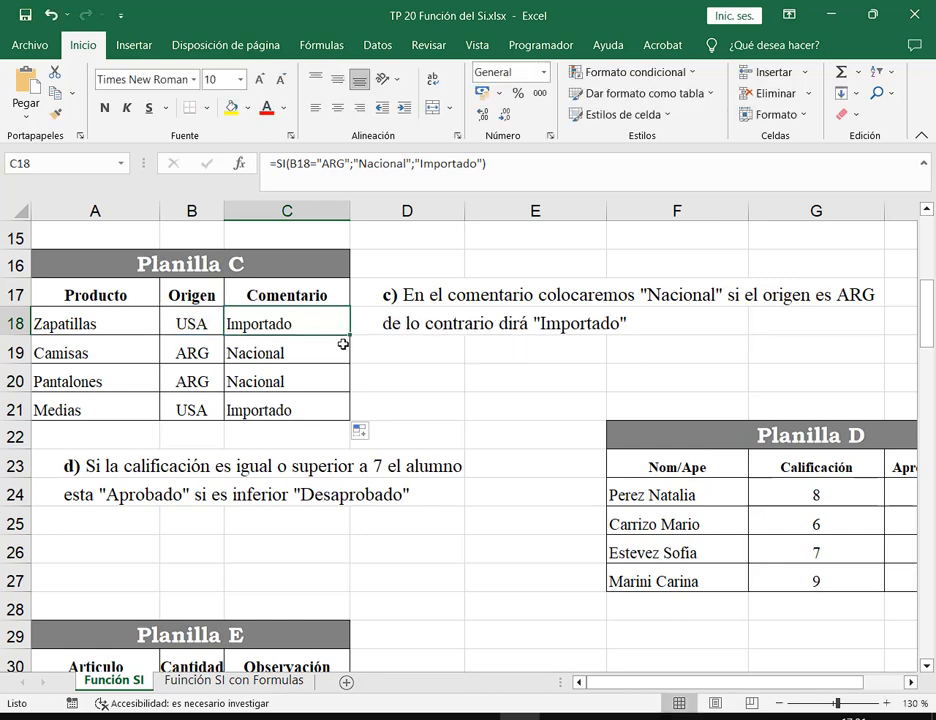
# Review C18's formula with temporary red marks on the origin USA and the "ARG" comparison, and an arrow from the test to "Importado".
pyautogui.press('F2')
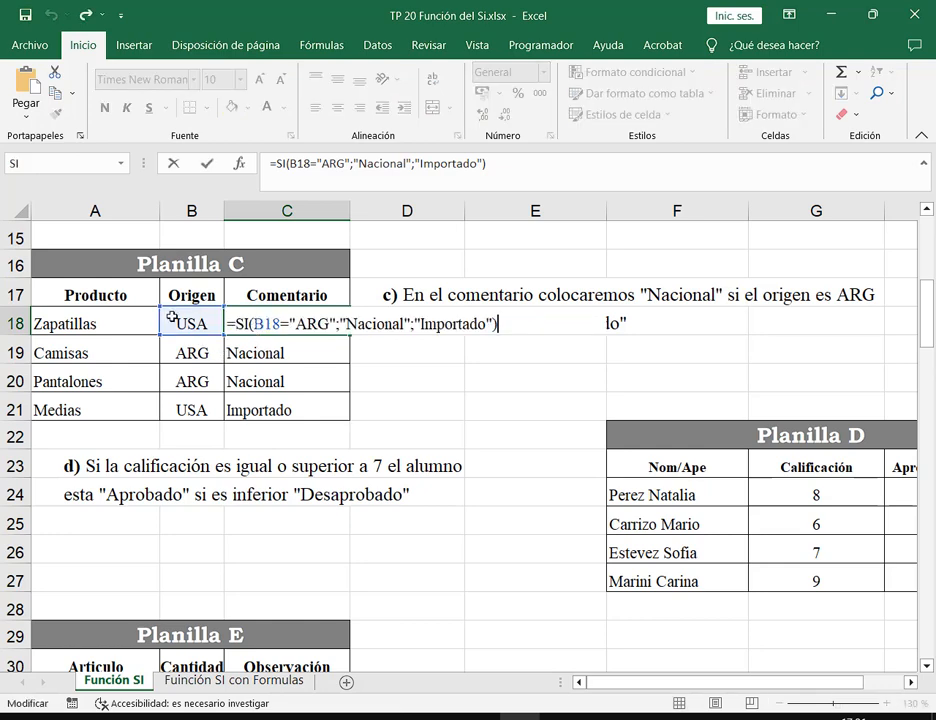
pyautogui.moveTo(170, 309); pyautogui.dragTo(213, 335)
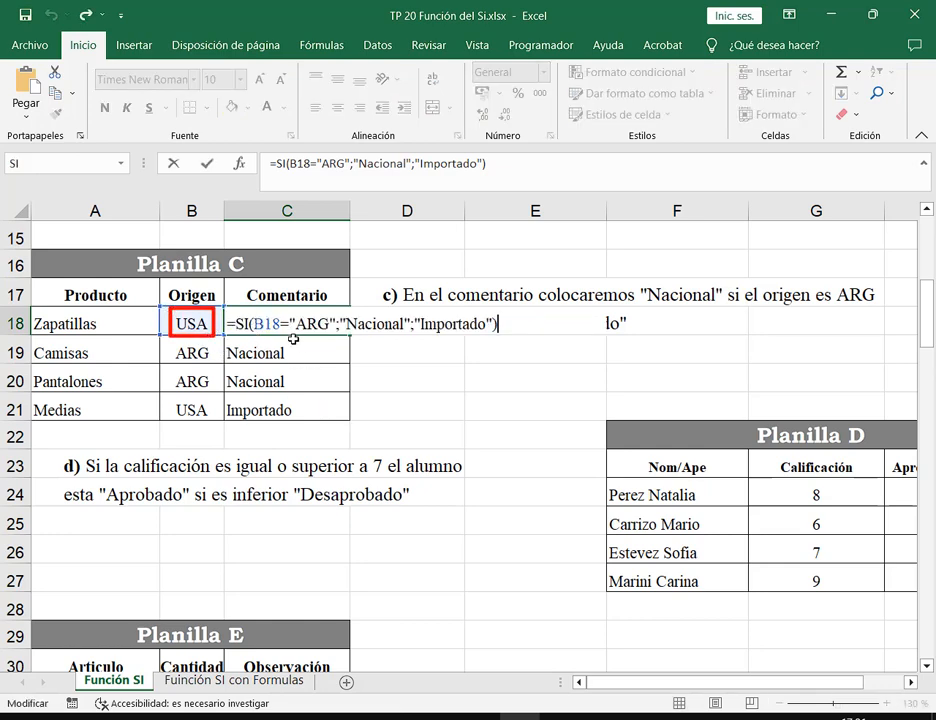
pyautogui.moveTo(290, 333); pyautogui.dragTo(324, 332)
pyautogui.hotkey('ctrl', 'z')
pyautogui.hotkey('ctrl', 'z')
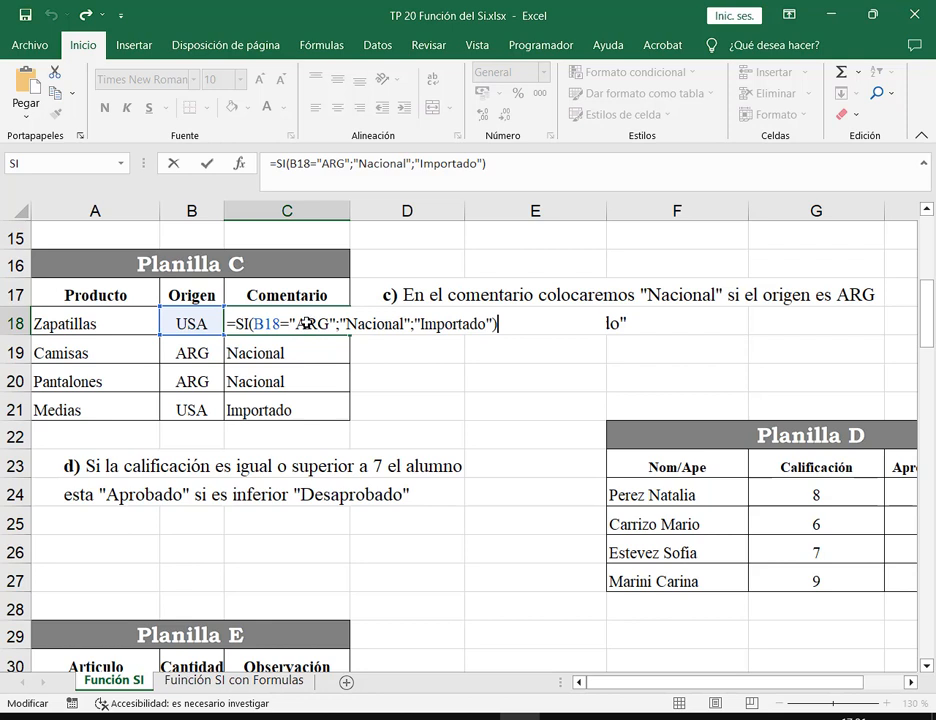
pyautogui.moveTo(250, 336)
pyautogui.mouseDown()
pyautogui.moveTo(325, 330)
pyautogui.moveTo(324, 364)
pyautogui.moveTo(487, 355)
pyautogui.moveTo(490, 320)
pyautogui.moveTo(493, 336)
pyautogui.mouseUp()
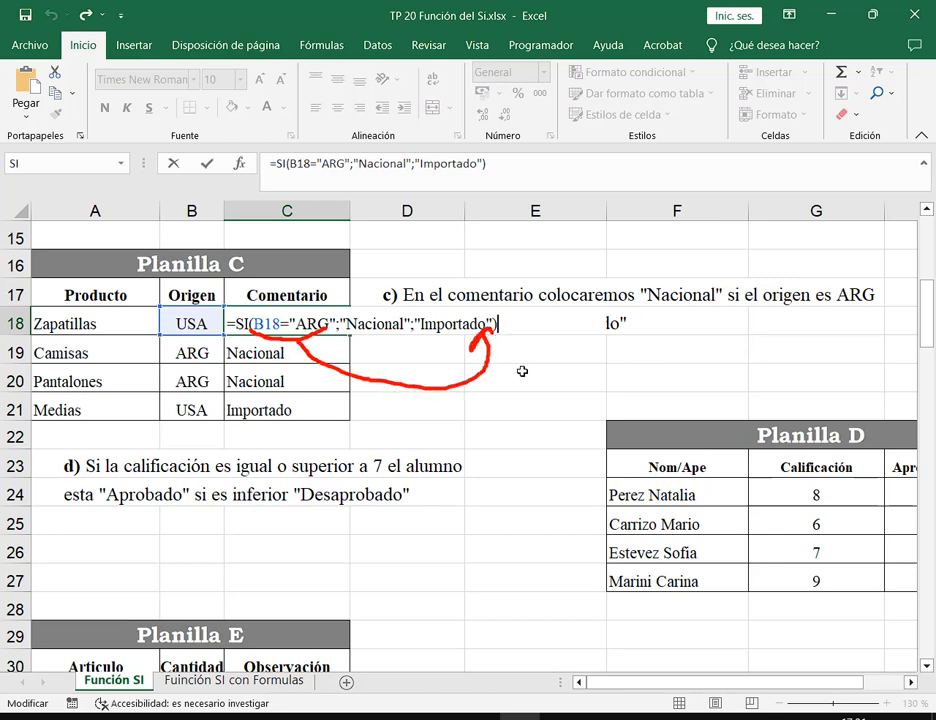
pyautogui.press('Return')
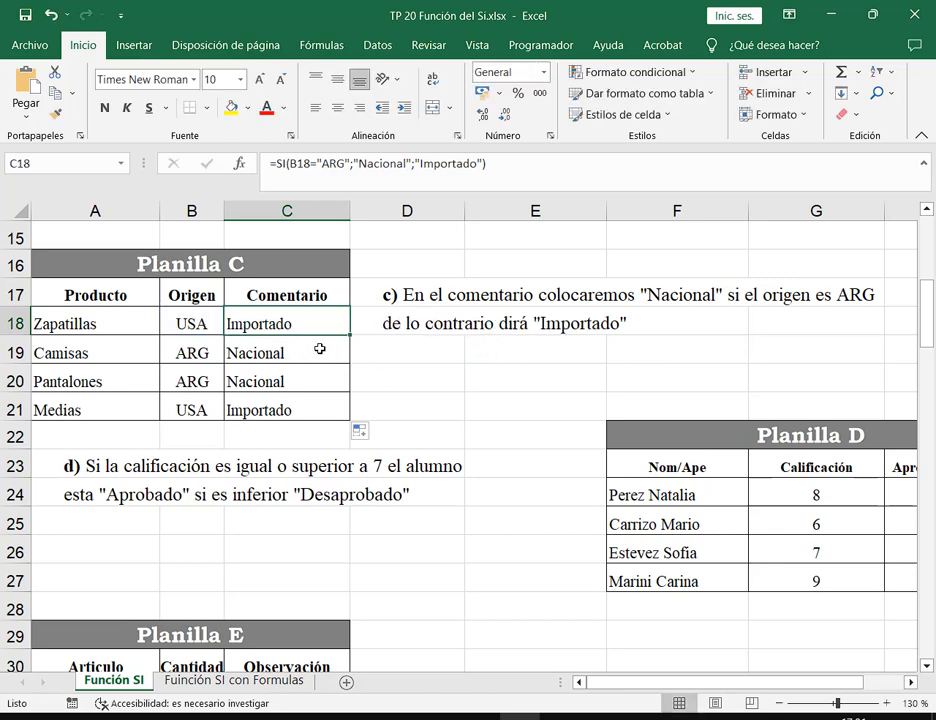
# Review the SI formula in C19, temporarily underlining its logical test and drawing an arrow from it to "Nacional".
pyautogui.doubleClick(338, 345)
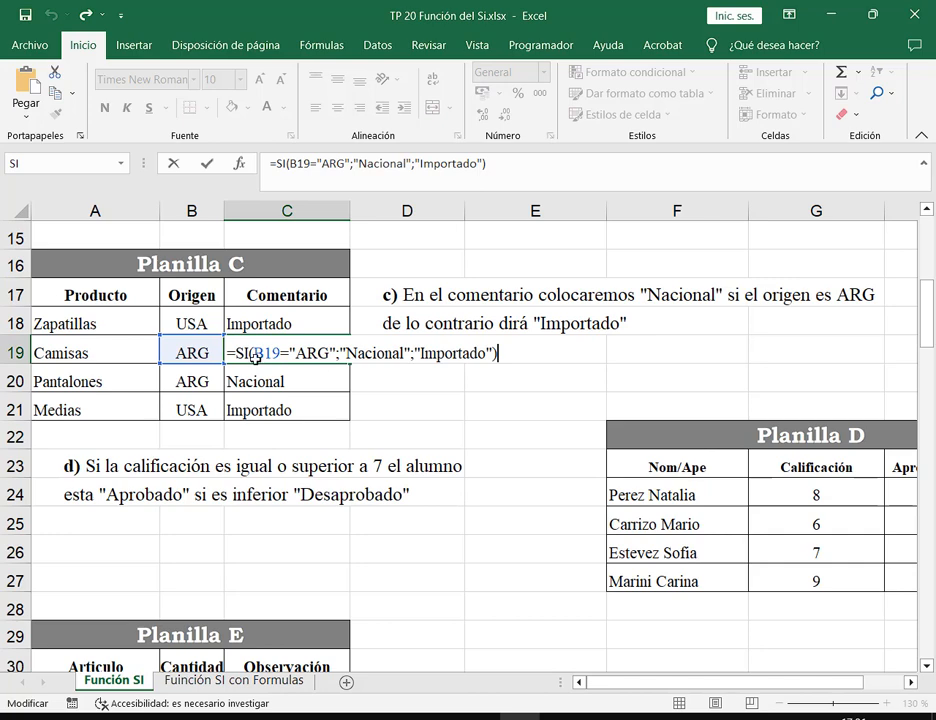
pyautogui.moveTo(254, 362); pyautogui.dragTo(326, 361)
pyautogui.moveTo(291, 357)
pyautogui.mouseDown()
pyautogui.moveTo(305, 377)
pyautogui.moveTo(363, 380)
pyautogui.moveTo(378, 366)
pyautogui.mouseUp()
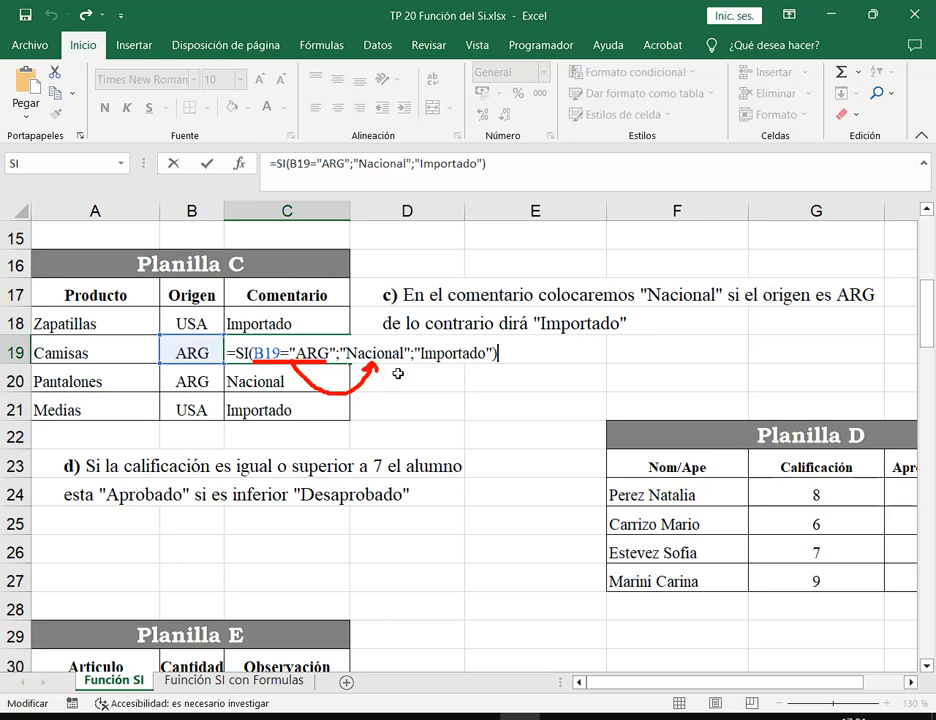
pyautogui.press('Escape')
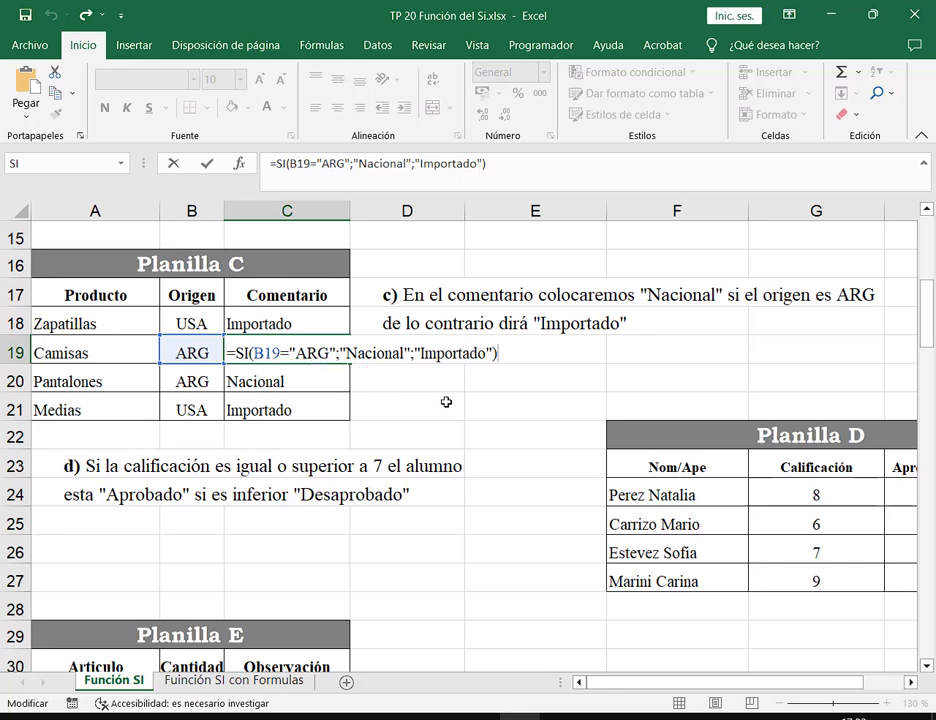
pyautogui.press('Return')
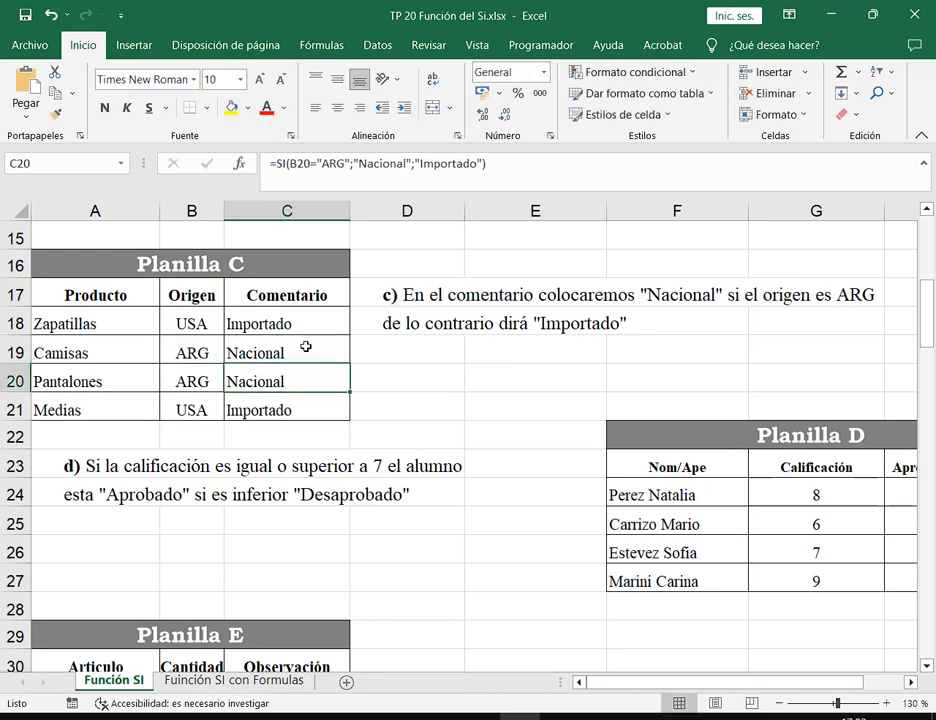
# Review the SI arguments of C18 in the Función SI dialog, then accept them without changes and maximize the workbook window.
pyautogui.click(247, 323)
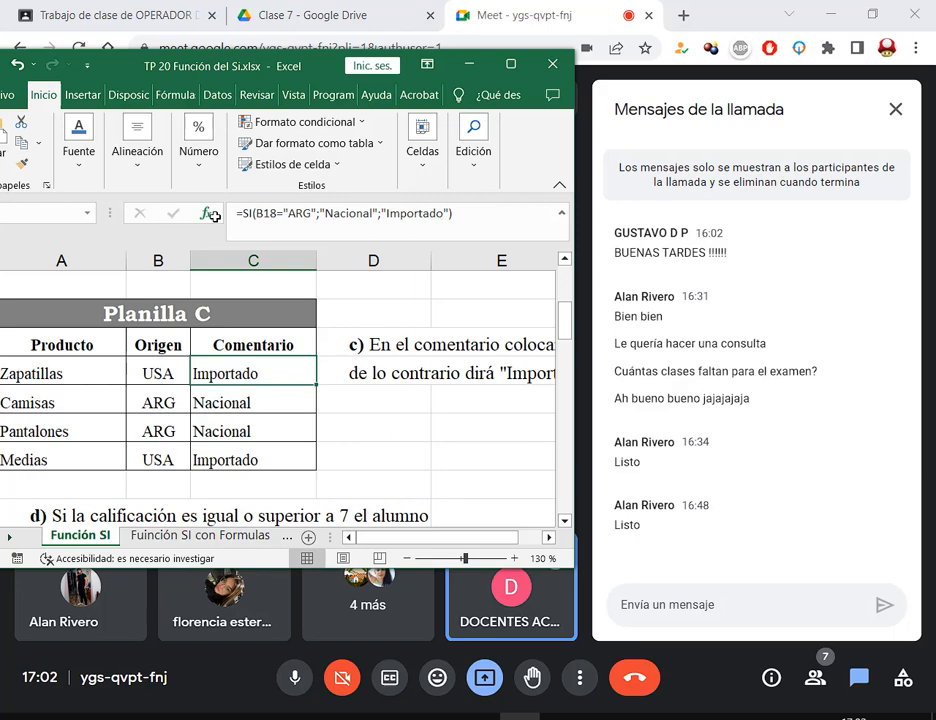
pyautogui.click(211, 213)
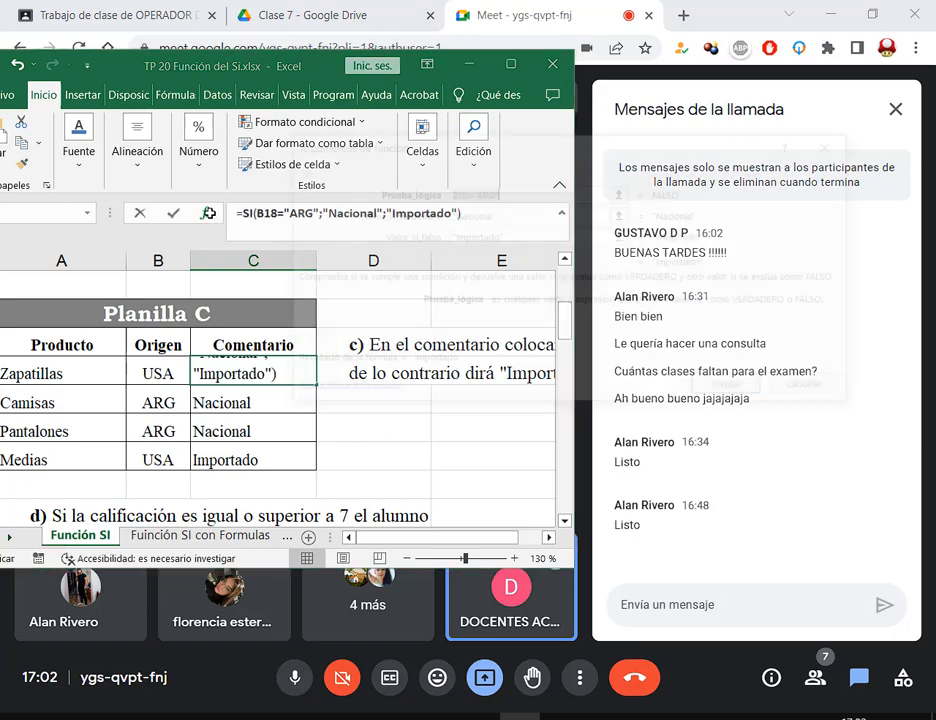
pyautogui.moveTo(634, 128); pyautogui.dragTo(424, 108)
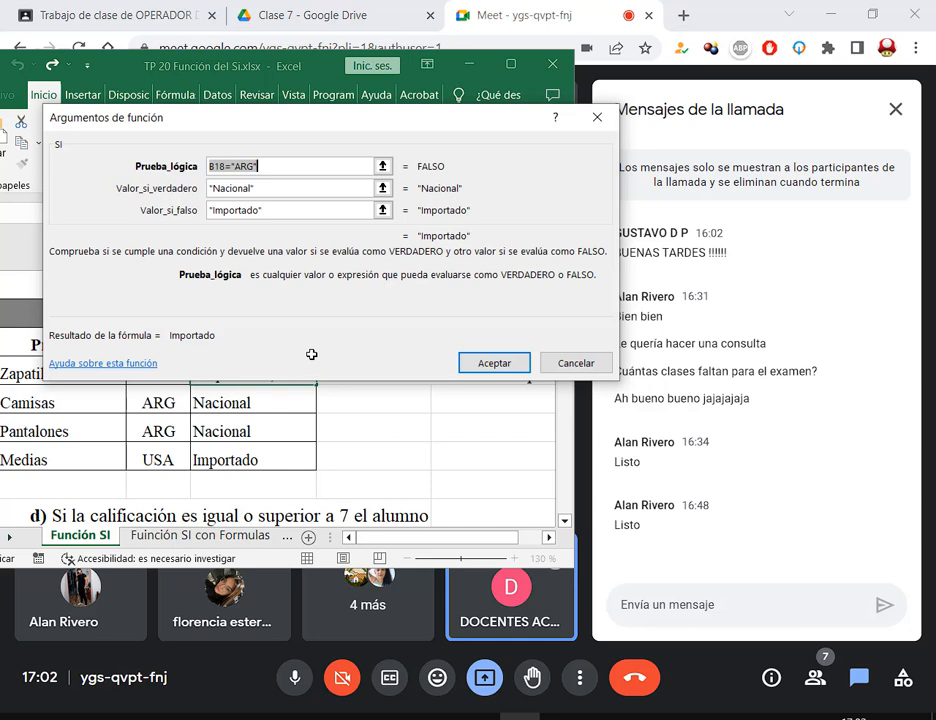
pyautogui.click(327, 211)
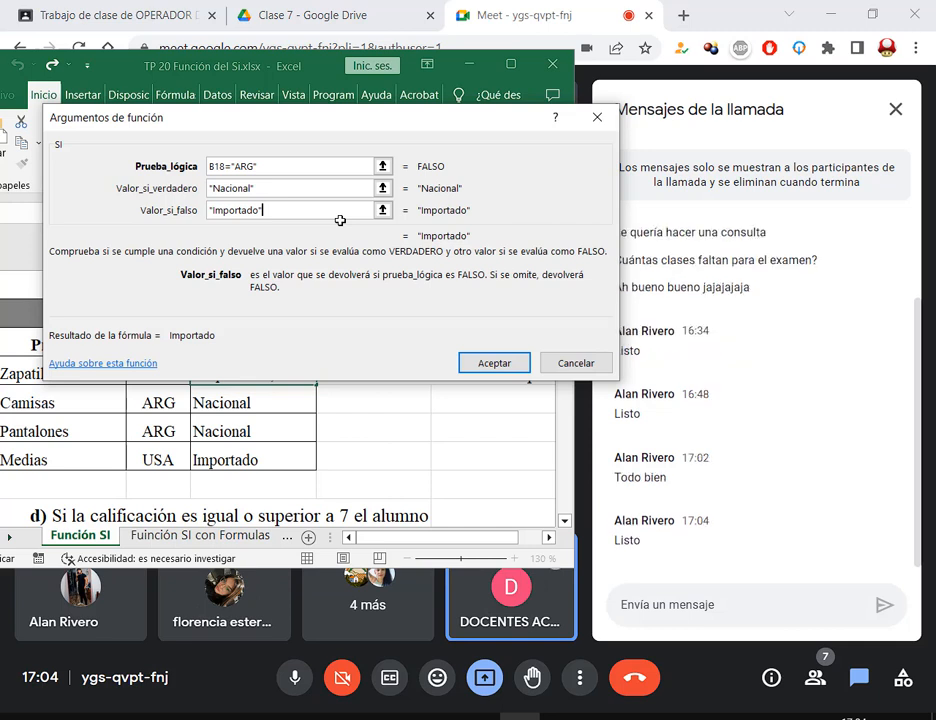
pyautogui.click(494, 364)
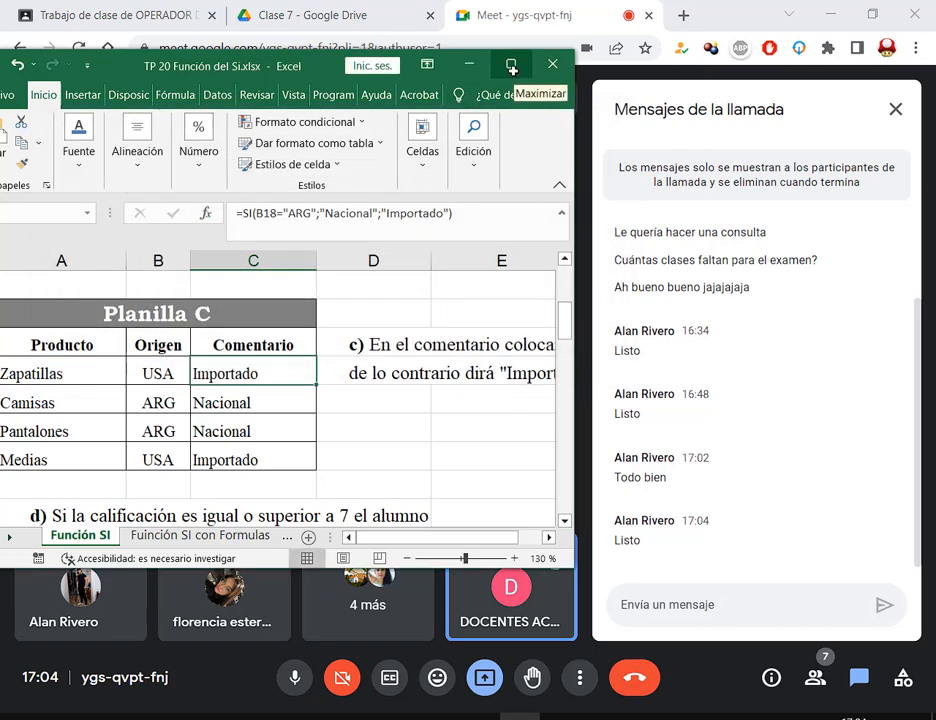
pyautogui.click(511, 66)
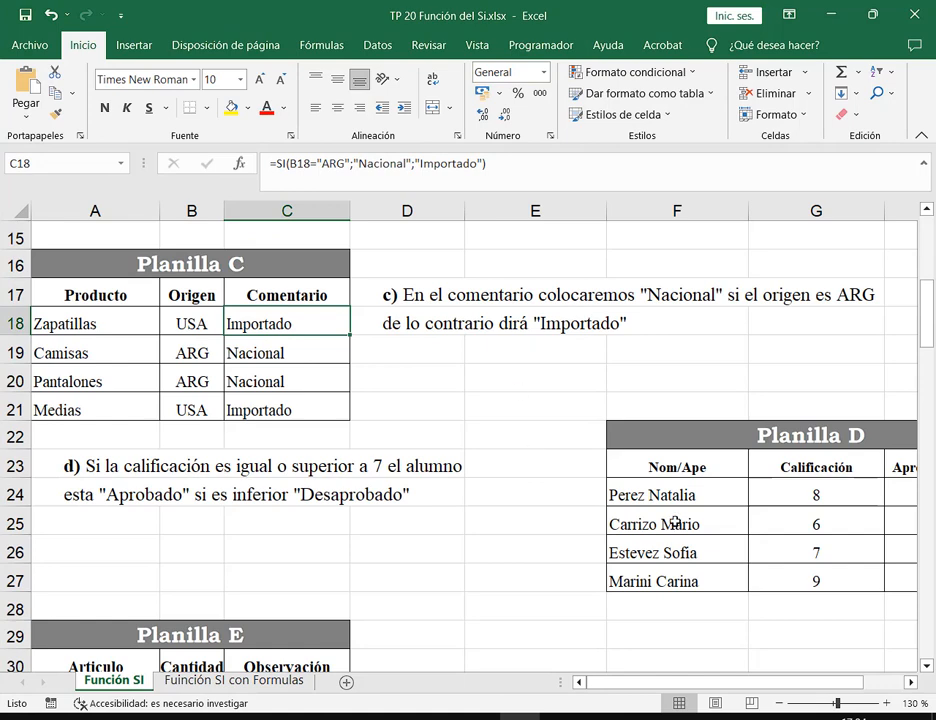
# Bring Planilla D into view at 120% zoom, then add "Si la nota es mayor a 0" below the logical operators in Notepad.
pyautogui.scroll(-2, 710, 510)
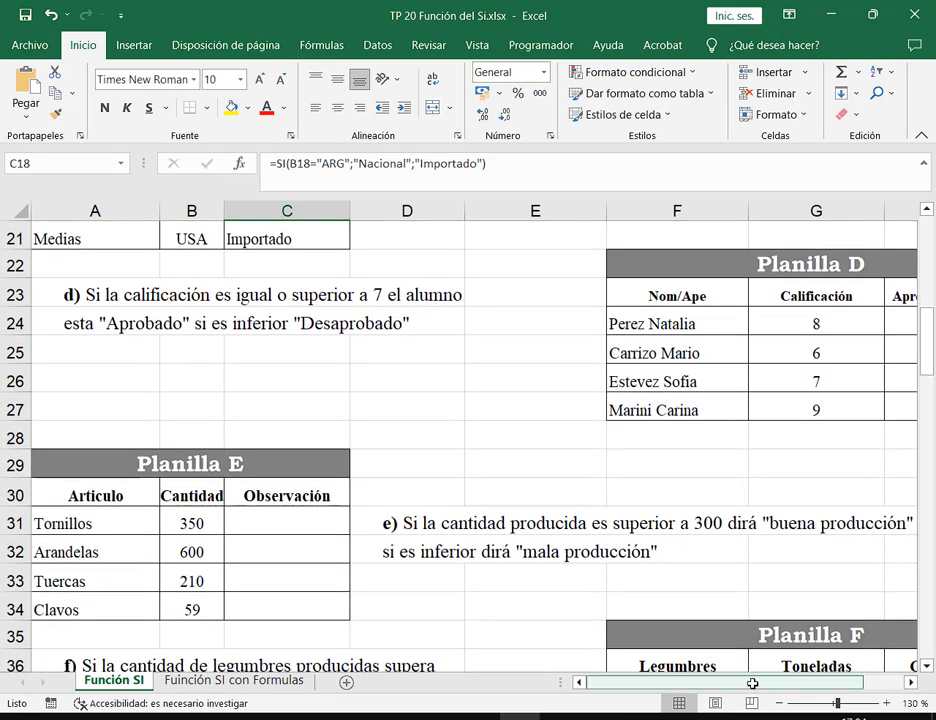
pyautogui.click(786, 704)
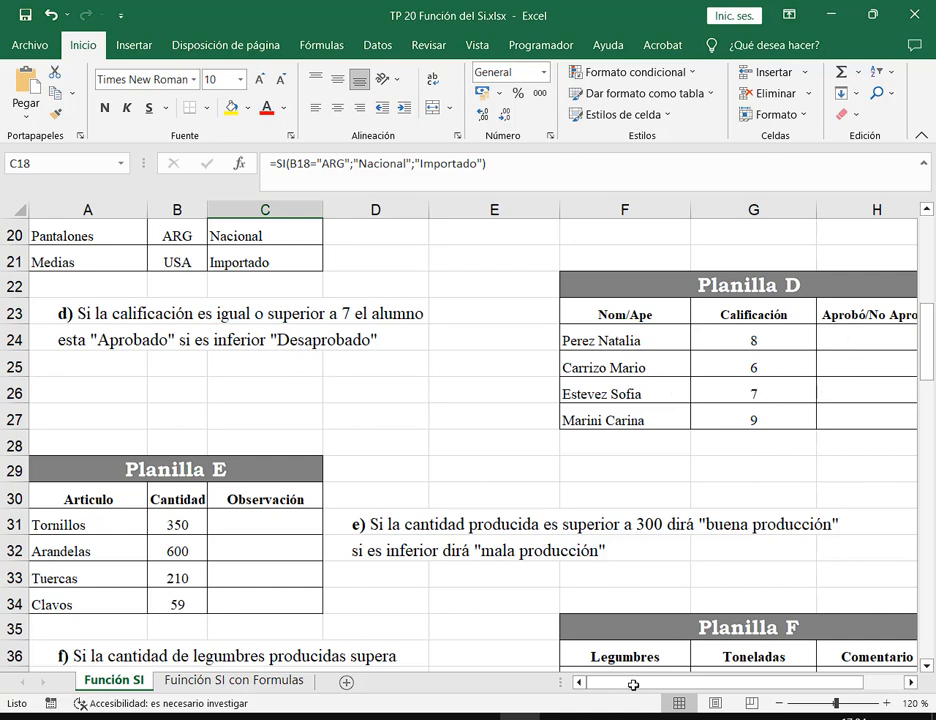
pyautogui.hotkey('alt', 'Tab')
pyautogui.moveTo(420, 543); pyautogui.dragTo(30, 491)
pyautogui.write('sI LA')
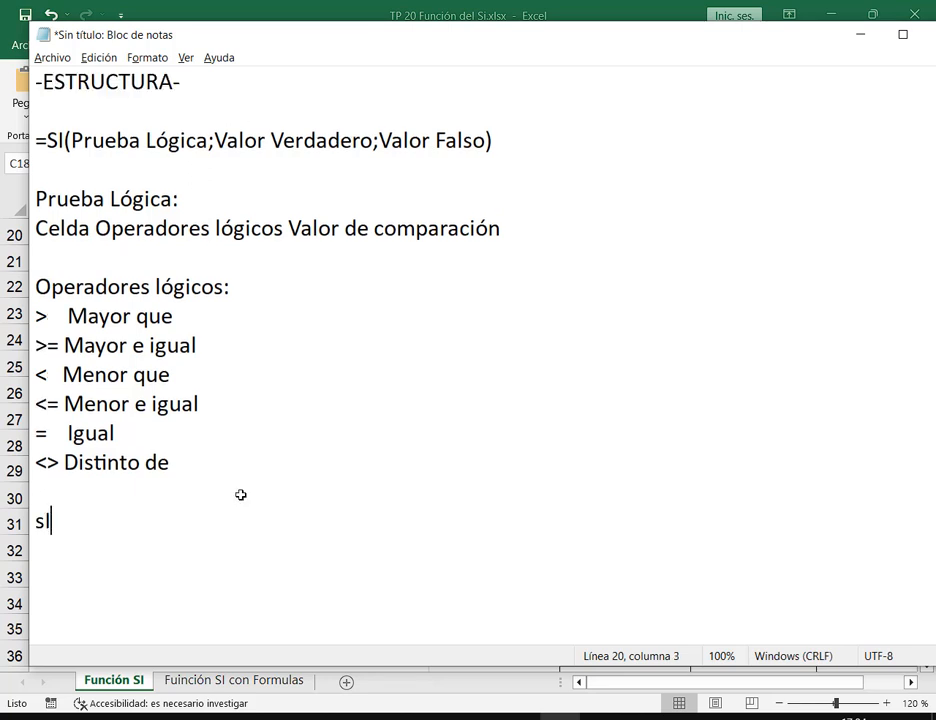
pyautogui.press('BackSpace')
pyautogui.press('BackSpace')
pyautogui.press('BackSpace')
pyautogui.press('BackSpace')
pyautogui.press('BackSpace')
pyautogui.press('capslock')
pyautogui.write('Si la nota es ')
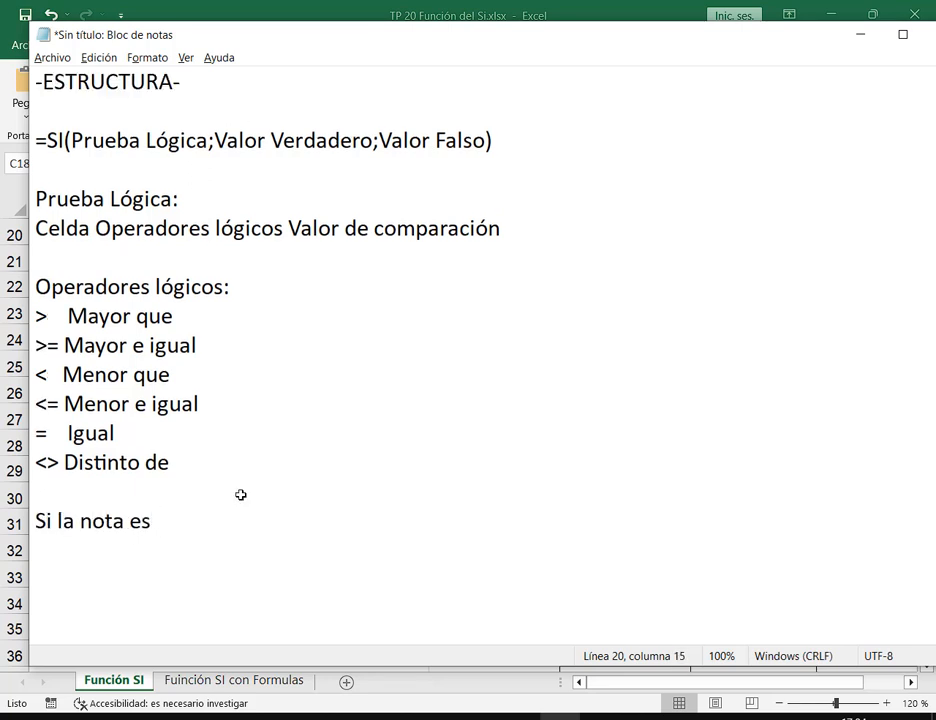
pyautogui.write('mayor a 0')
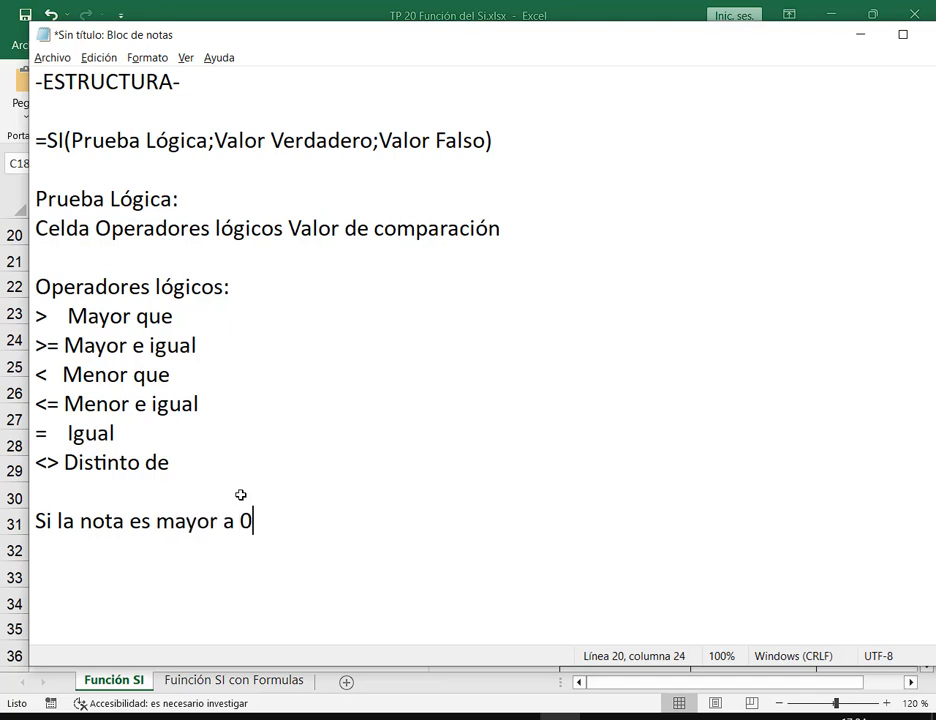
pyautogui.press('BackSpace')
pyautogui.write('0')
# Switch to Excel and check exercise d's condition, temporarily boxing "igual o superior a" in red.
pyautogui.hotkey('alt', 'Tab')
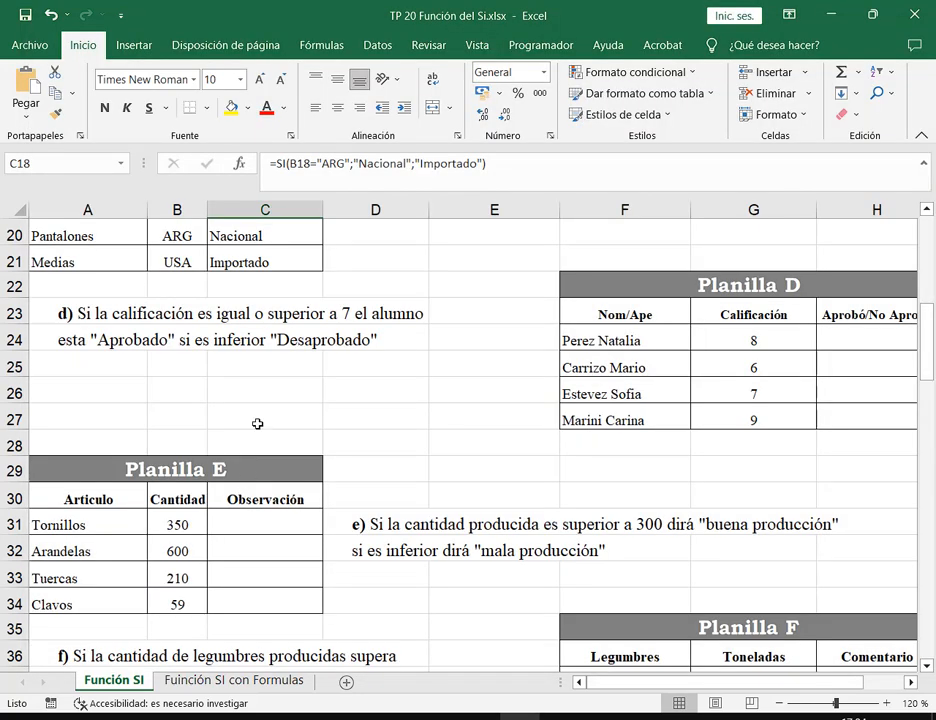
pyautogui.hotkey('alt', 'Tab')
pyautogui.hotkey('alt', 'Tab')
pyautogui.moveTo(208, 301); pyautogui.dragTo(337, 327)
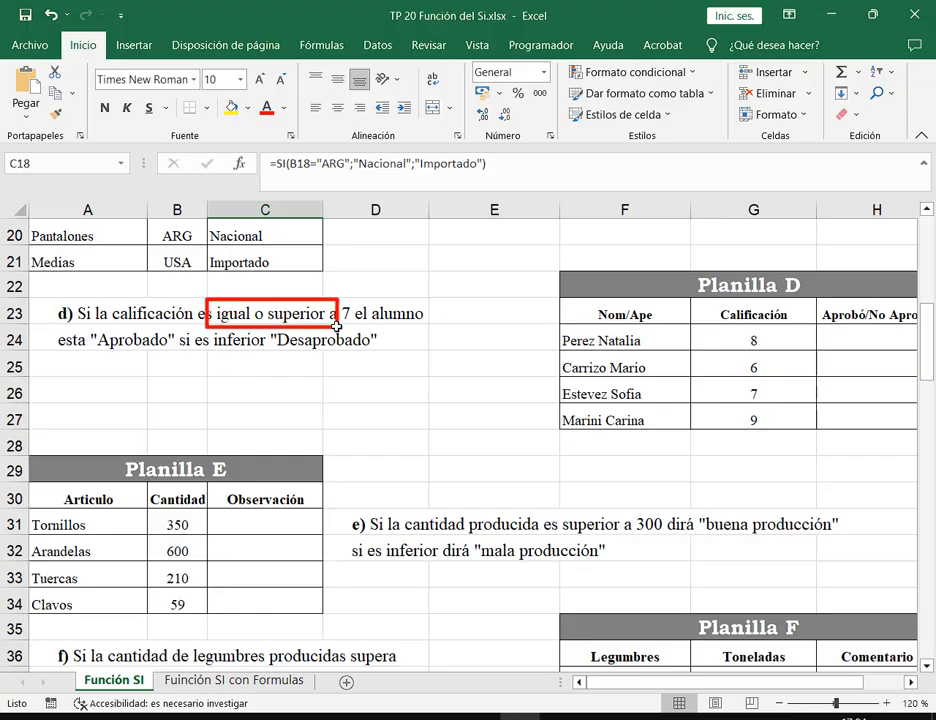
# Back in Notepad, correct the condition so it reads "Si la nota es mayor o igual a 7,".
pyautogui.hotkey('alt', 'Tab')
pyautogui.press('Return')
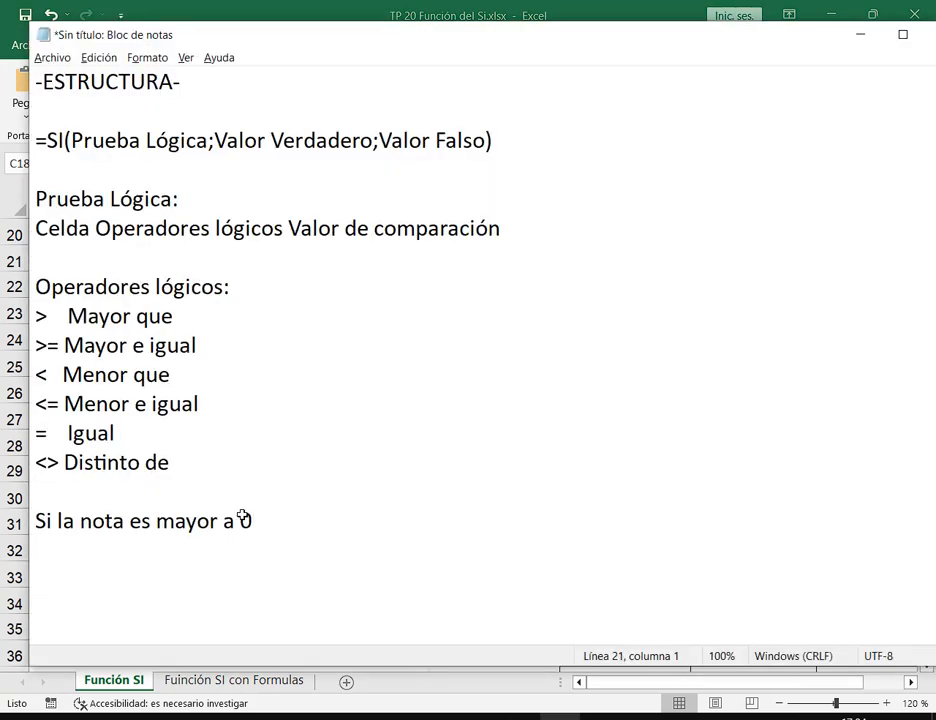
pyautogui.doubleClick(245, 520)
pyautogui.press('BackSpace')
pyautogui.press('BackSpace')
pyautogui.press('BackSpace')
pyautogui.write('o igual a 7, d')
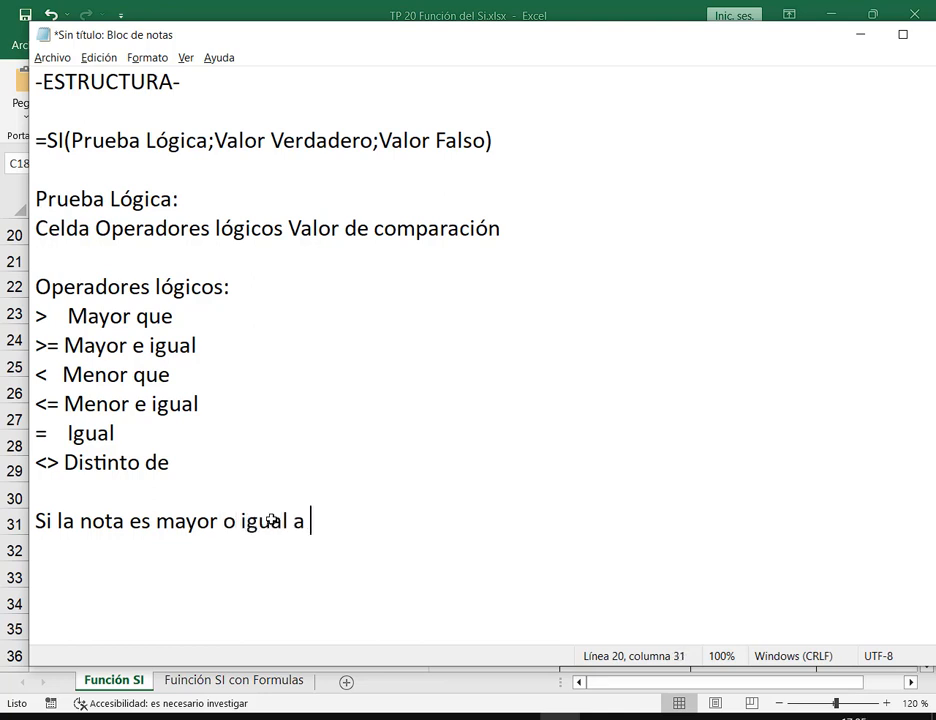
# Complete the first line of the note with dira "Aprobado", enclosing the result in double quotes.
pyautogui.write('ría')
pyautogui.press('BackSpace')
pyautogui.press('BackSpace')
pyautogui.press('BackSpace')
pyautogui.write('ira Aor')
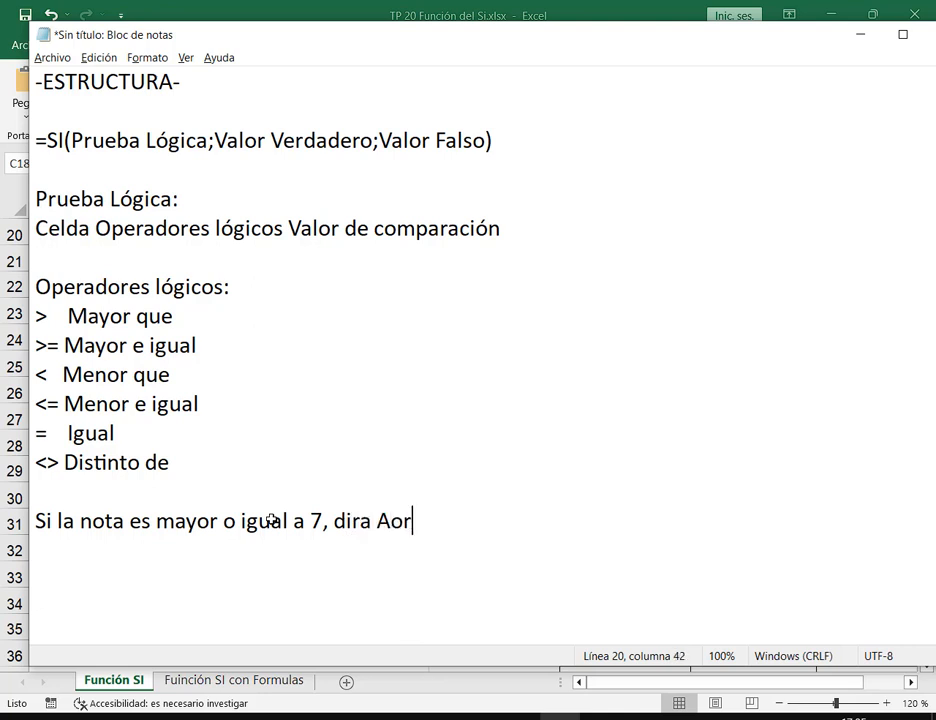
pyautogui.press('BackSpace')
pyautogui.write('p')
pyautogui.press('BackSpace')
pyautogui.press('BackSpace')
pyautogui.write('probado')
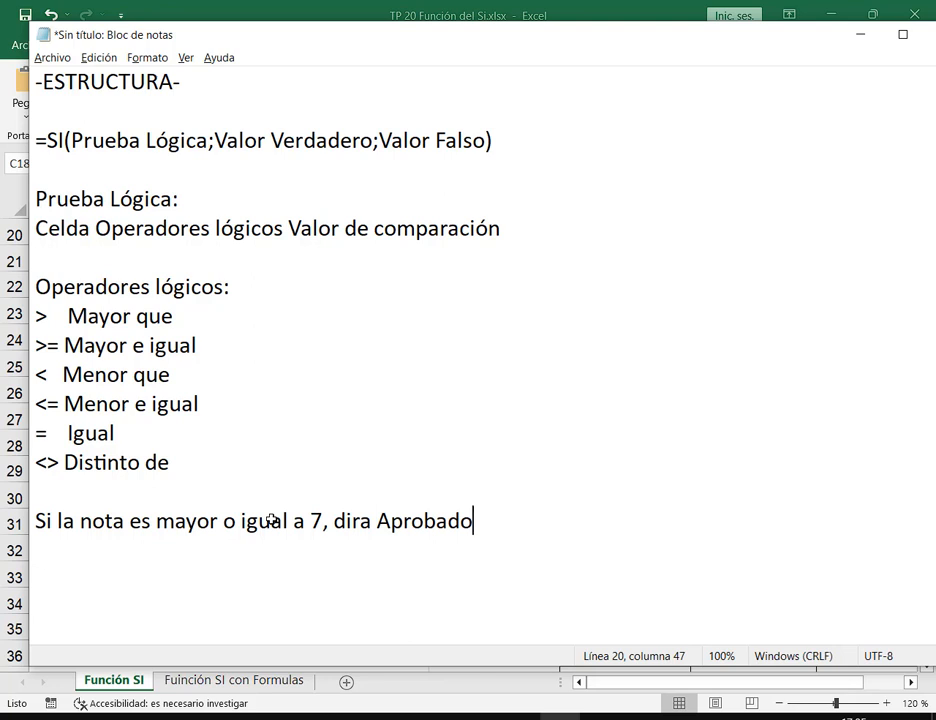
pyautogui.write('"')
pyautogui.hotkey('ctrl', 'Left')
pyautogui.write('"')
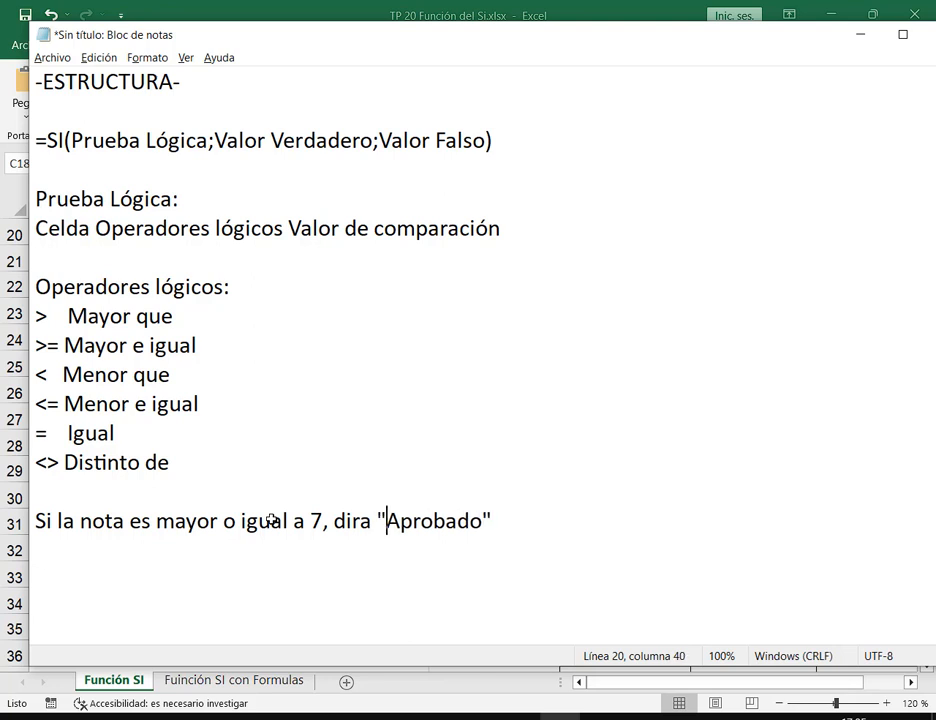
# Add a second line to the note reading: Caso contrario, dira "Desaprobado".
pyautogui.press('End')
pyautogui.press('Return')
pyautogui.write('Caso con')
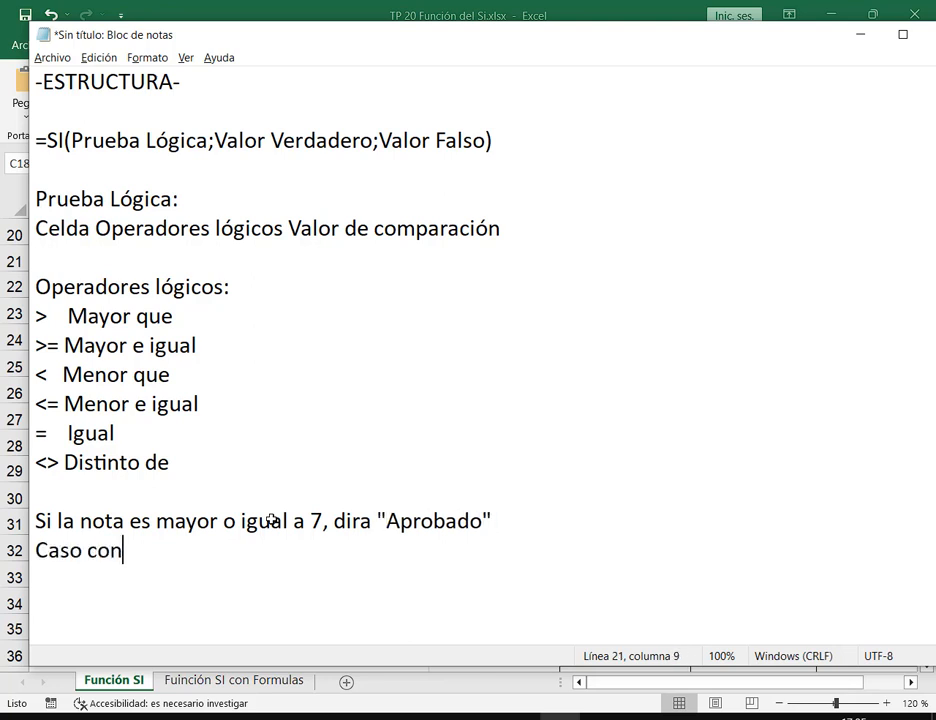
pyautogui.write('trario, dira ')
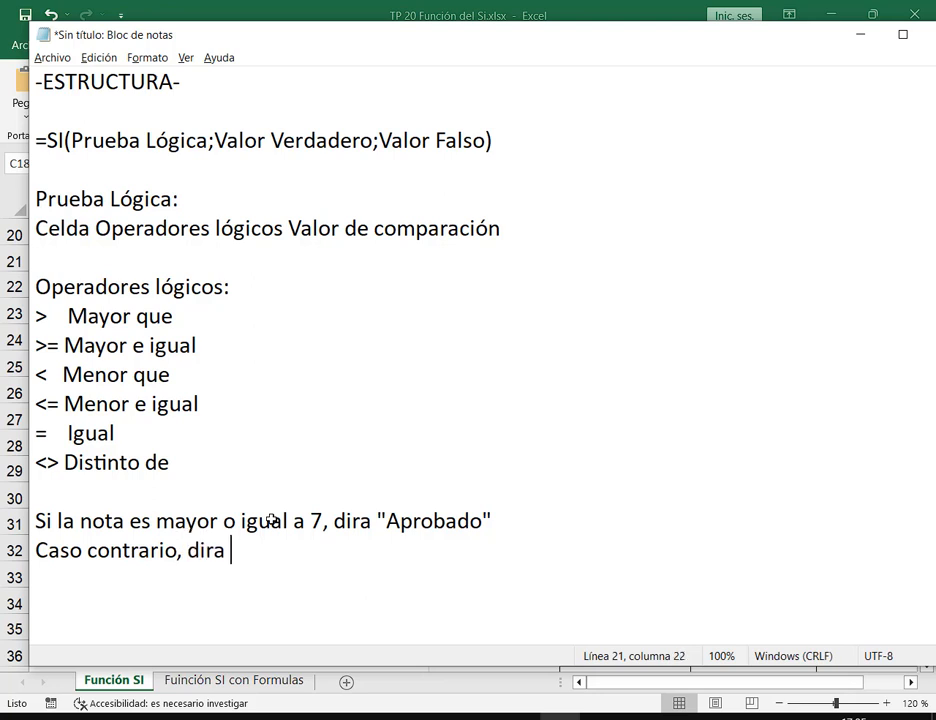
pyautogui.write('"Desapr')
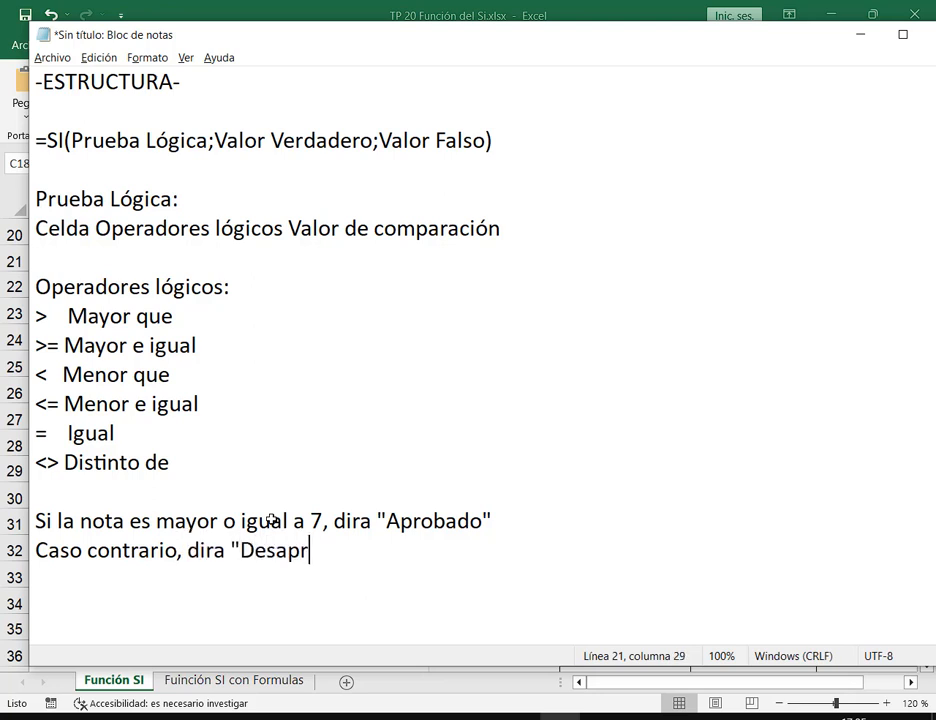
pyautogui.write('obado".')
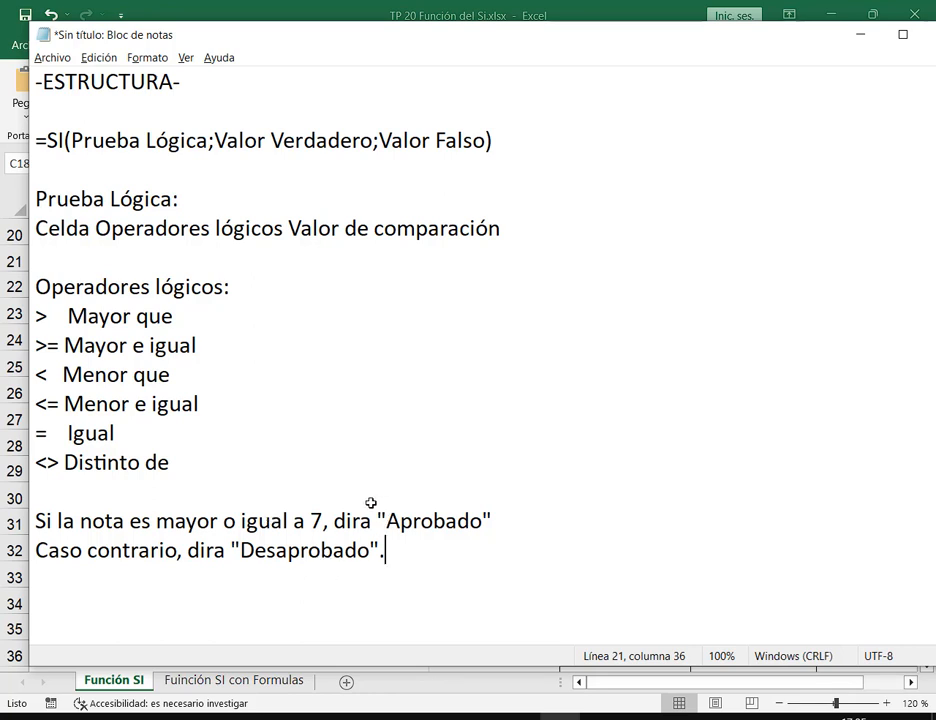
# Point out both results in the note with temporary red boxes around "Aprobado" and "Desaprobado", then select "Aprobado".
pyautogui.moveTo(371, 503); pyautogui.dragTo(497, 535)
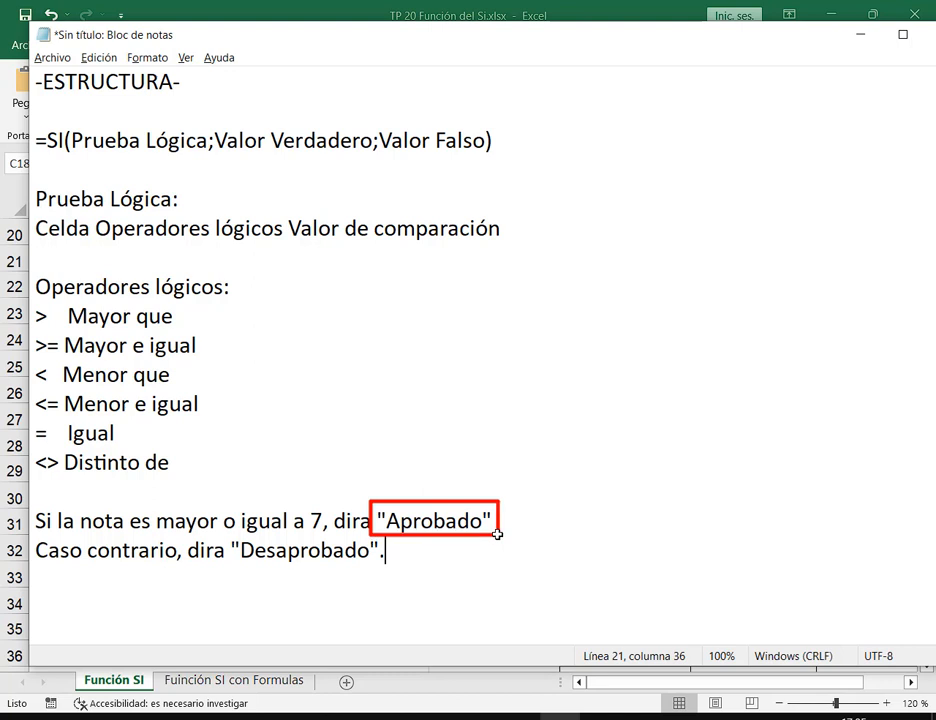
pyautogui.moveTo(227, 535); pyautogui.dragTo(384, 567)
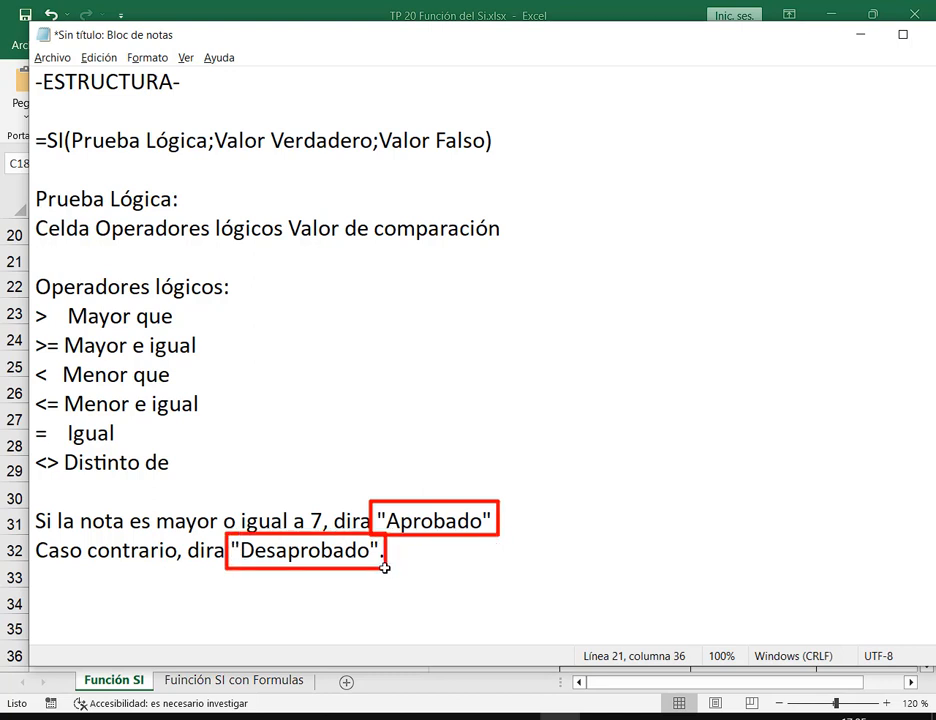
pyautogui.press('Escape')
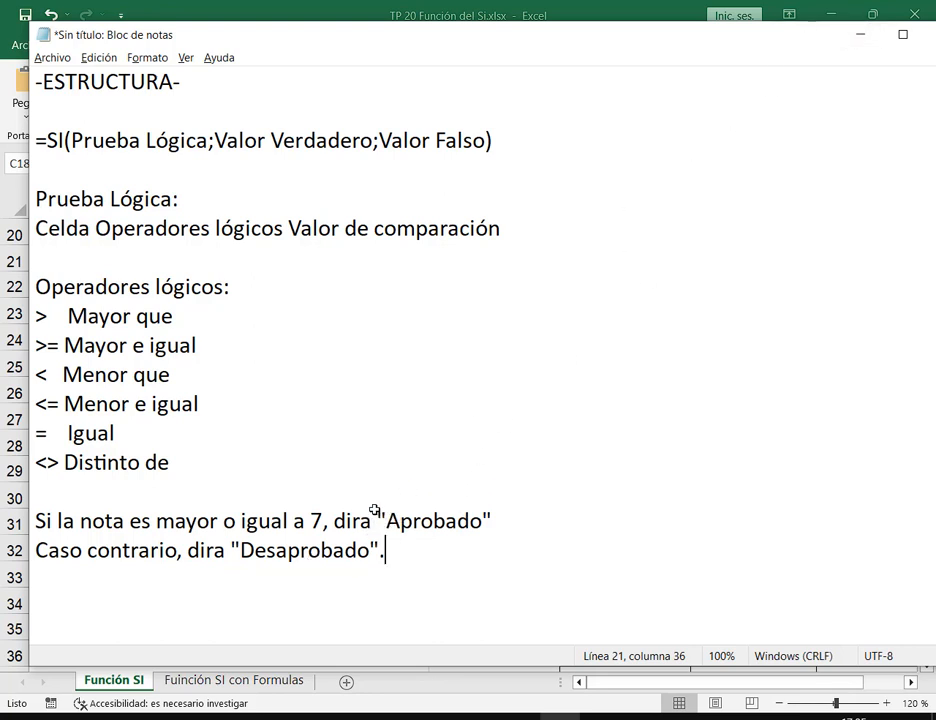
pyautogui.moveTo(377, 521); pyautogui.dragTo(494, 519)
# Return to Excel and insert the logical function SI in H24 of Planilla D, placing its arguments dialog above the table.
pyautogui.click(857, 35)
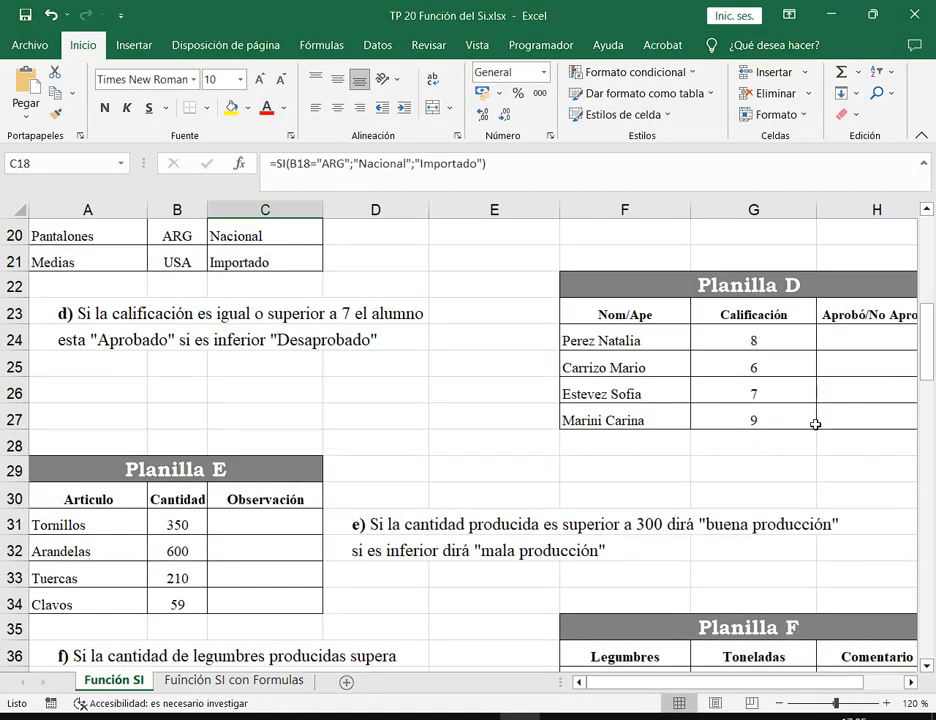
pyautogui.click(842, 346)
pyautogui.click(910, 683)
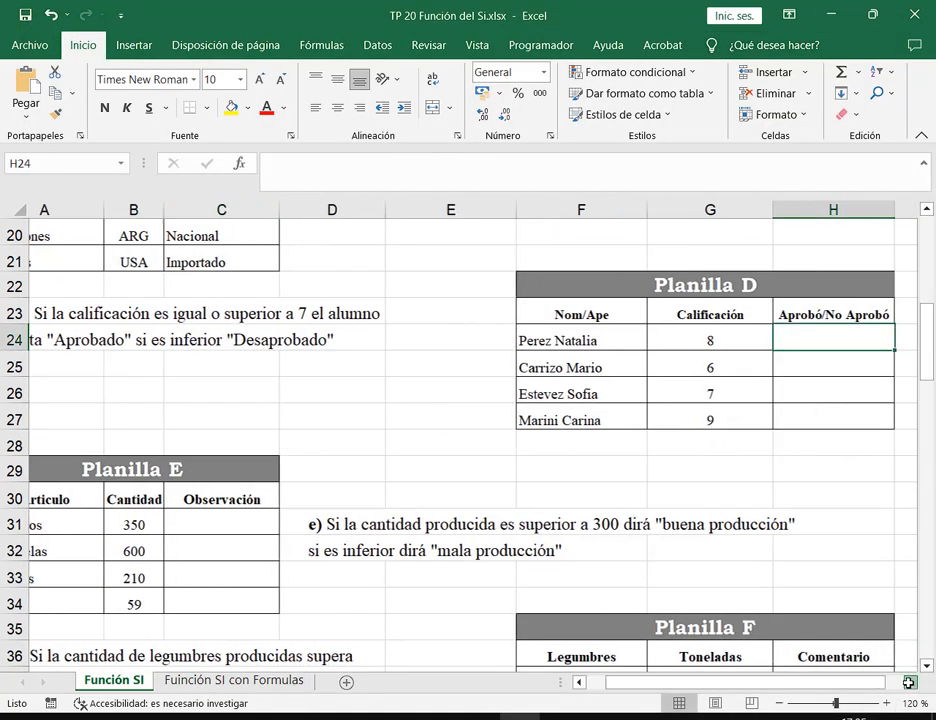
pyautogui.click(910, 683)
pyautogui.click(234, 163)
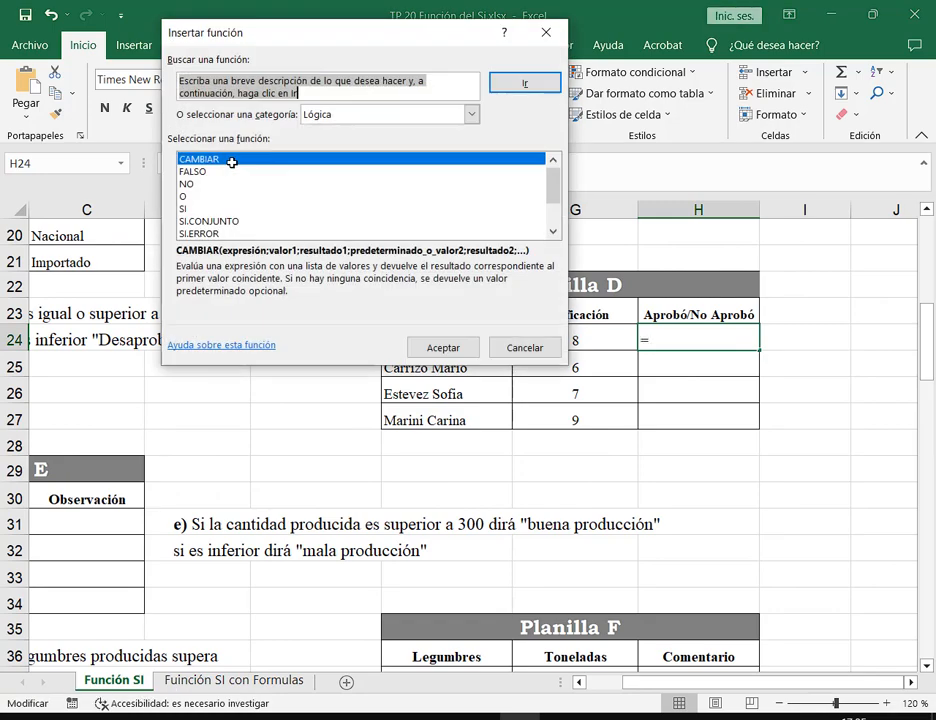
pyautogui.click(185, 208)
pyautogui.doubleClick(185, 208)
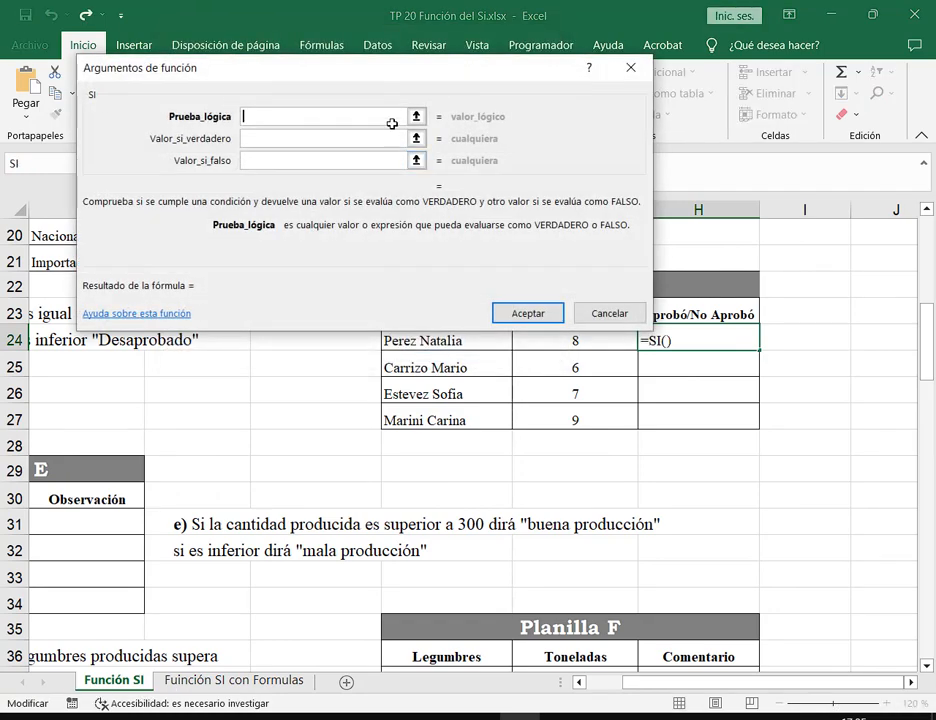
pyautogui.moveTo(455, 76); pyautogui.dragTo(495, 52)
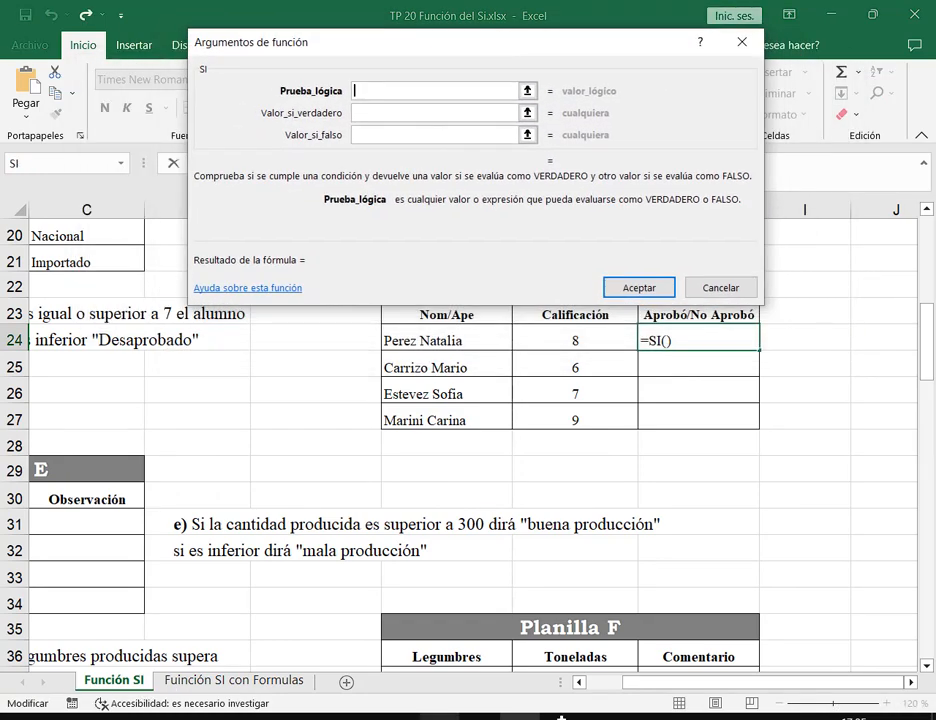
# Place the Notepad note below the function arguments and temporarily box "Aprobado" and Valor_si_verdadero to relate them.
pyautogui.hotkey('alt', 'Tab')
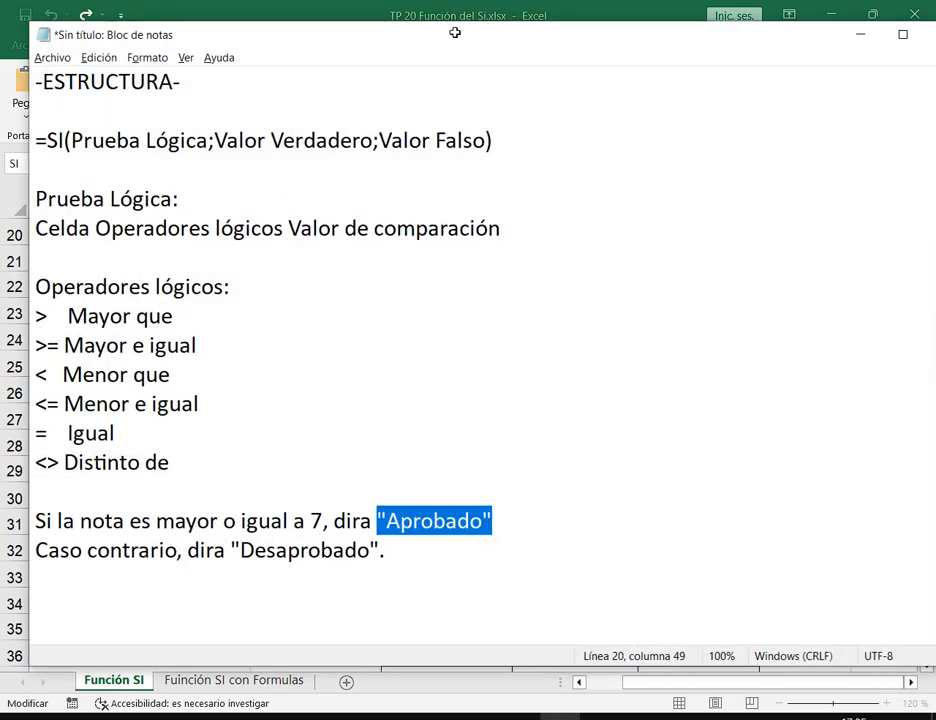
pyautogui.moveTo(455, 21); pyautogui.dragTo(503, 142)
pyautogui.scroll(-3, 441, 368)
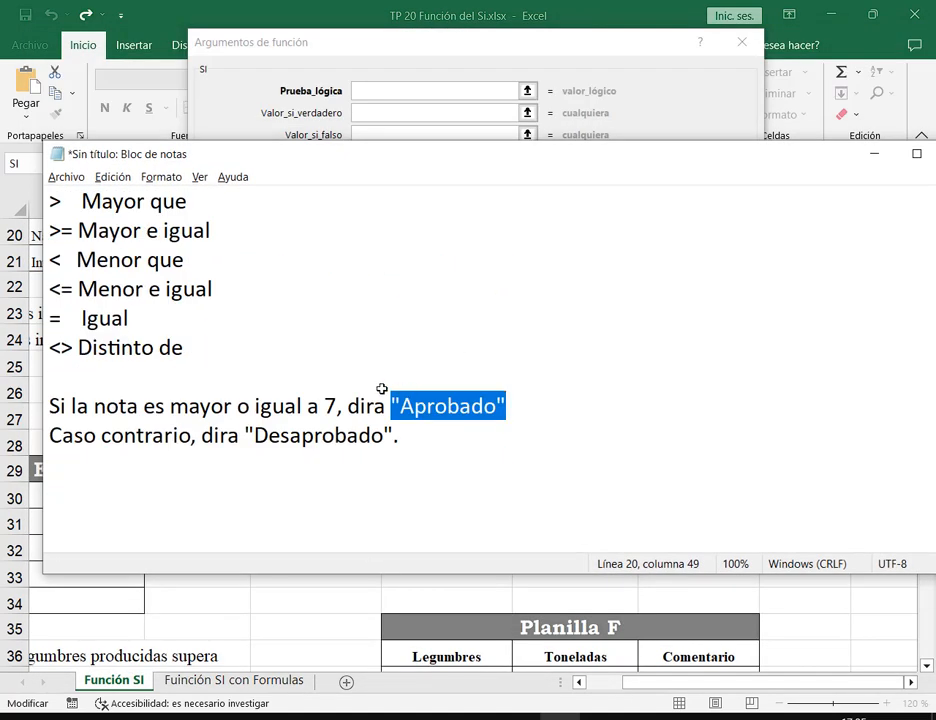
pyautogui.moveTo(385, 386); pyautogui.dragTo(516, 423)
pyautogui.moveTo(248, 96)
pyautogui.mouseDown()
pyautogui.moveTo(455, 125)
pyautogui.moveTo(543, 122)
pyautogui.mouseUp()
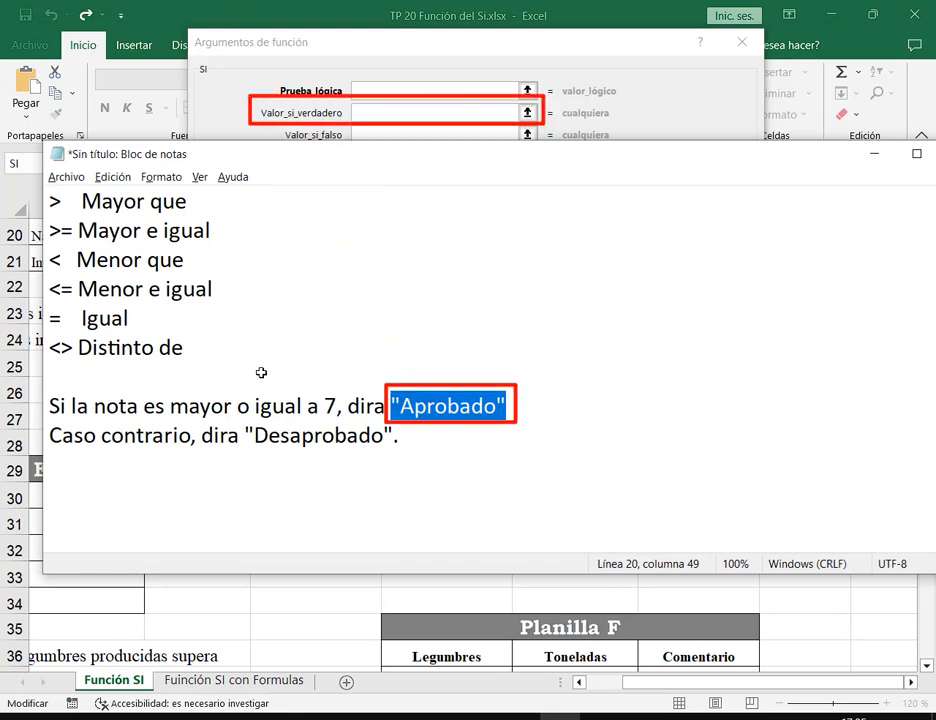
pyautogui.press('Escape')
# Move the note lower to expose Valor_si_falso, then temporarily box it together with "Desaprobado".
pyautogui.moveTo(359, 152); pyautogui.dragTo(378, 203)
pyautogui.moveTo(246, 466)
pyautogui.mouseDown()
pyautogui.moveTo(268, 495)
pyautogui.moveTo(410, 503)
pyautogui.mouseUp()
pyautogui.moveTo(275, 124)
pyautogui.mouseDown()
pyautogui.moveTo(583, 150)
pyautogui.moveTo(545, 145)
pyautogui.mouseUp()
pyautogui.press('Escape')
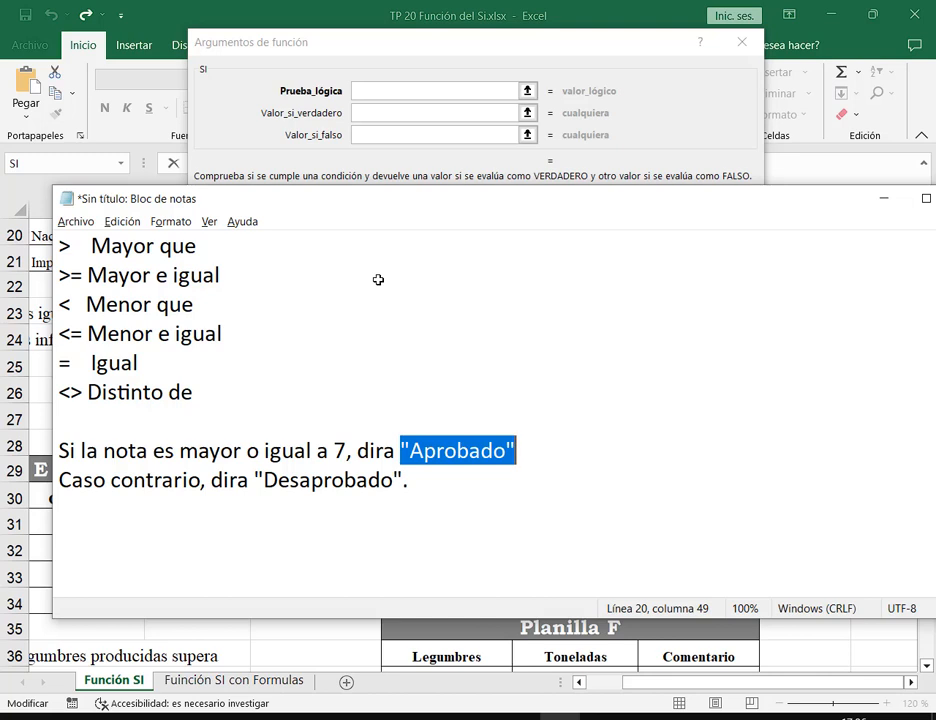
# Set Valor_si_verdadero to "Desaprobado" and Valor_si_falso to "Aprobado" in the SI function arguments.
pyautogui.click(376, 112)
pyautogui.write('"Desaproba')
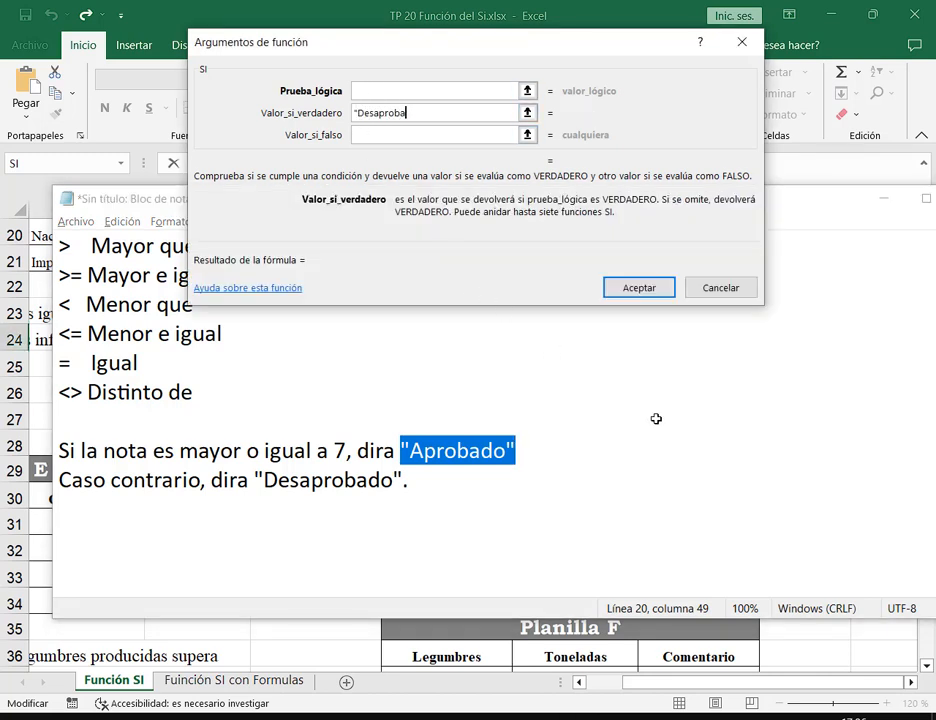
pyautogui.write('do"')
pyautogui.press('Tab')
pyautogui.write('"')
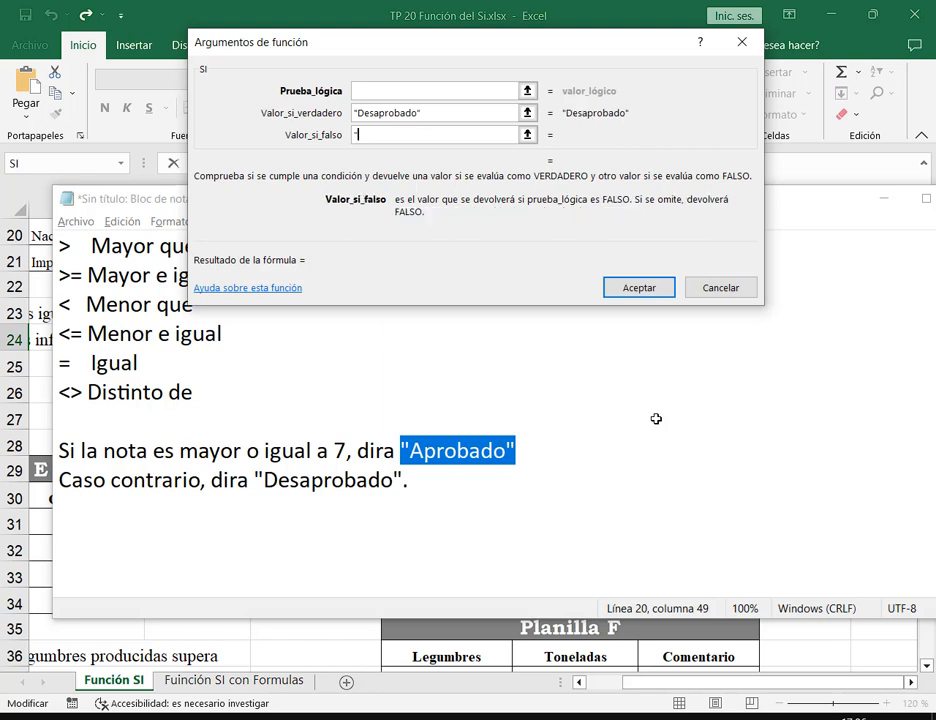
pyautogui.write('Aprobado"')
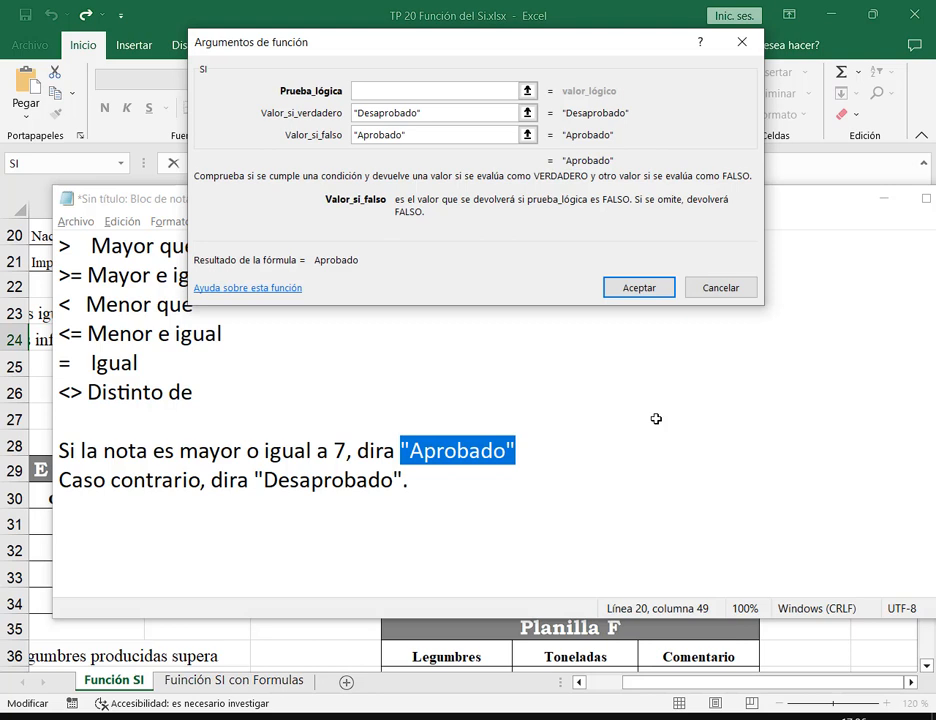
pyautogui.click(440, 110)
# Review the note's sentence "Si la nota es mayor o igual a 7, dira "Aprobado"" by highlighting it, then hide the note.
pyautogui.click(888, 199)
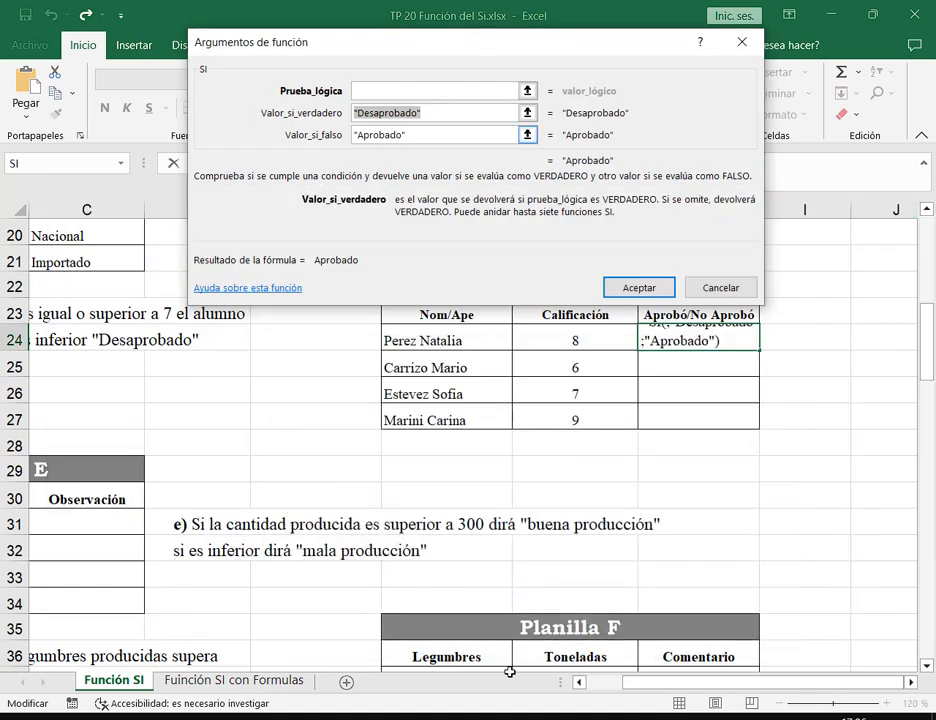
pyautogui.click(560, 717)
pyautogui.click(410, 481)
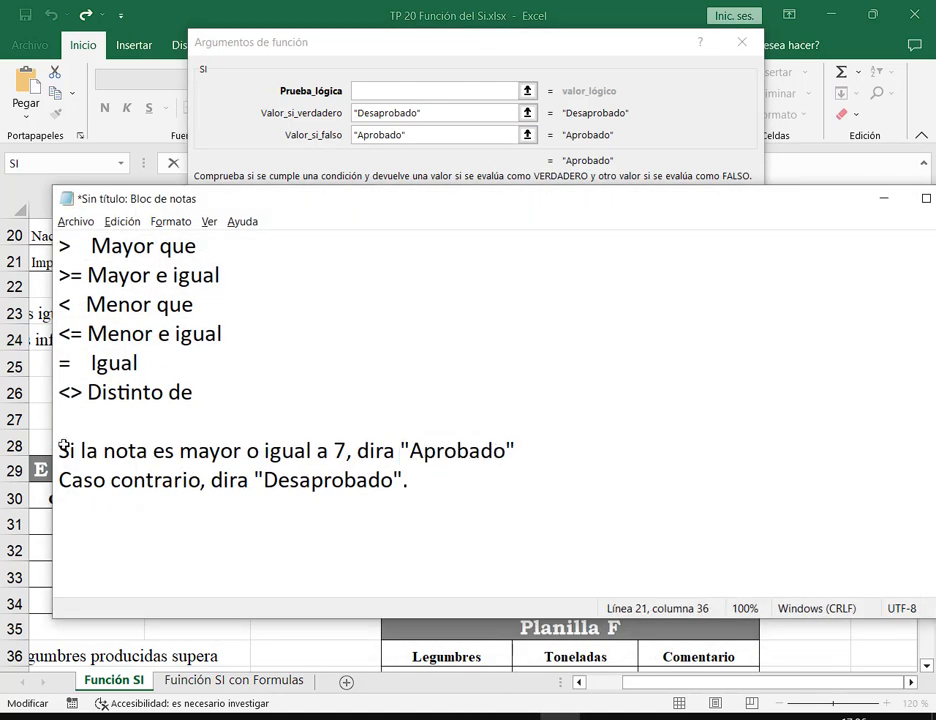
pyautogui.moveTo(59, 450); pyautogui.dragTo(556, 441)
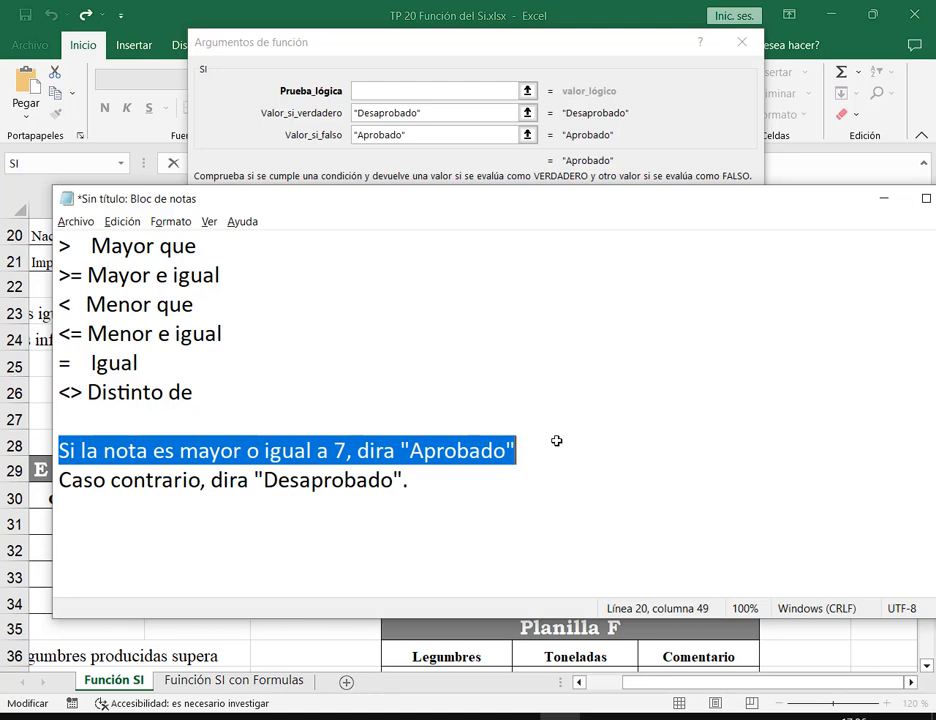
pyautogui.click(886, 196)
# Enter G24<7 as the Prueba_lógica of the SI function, taking the grade from its cell, and highlight the condition.
pyautogui.click(391, 90)
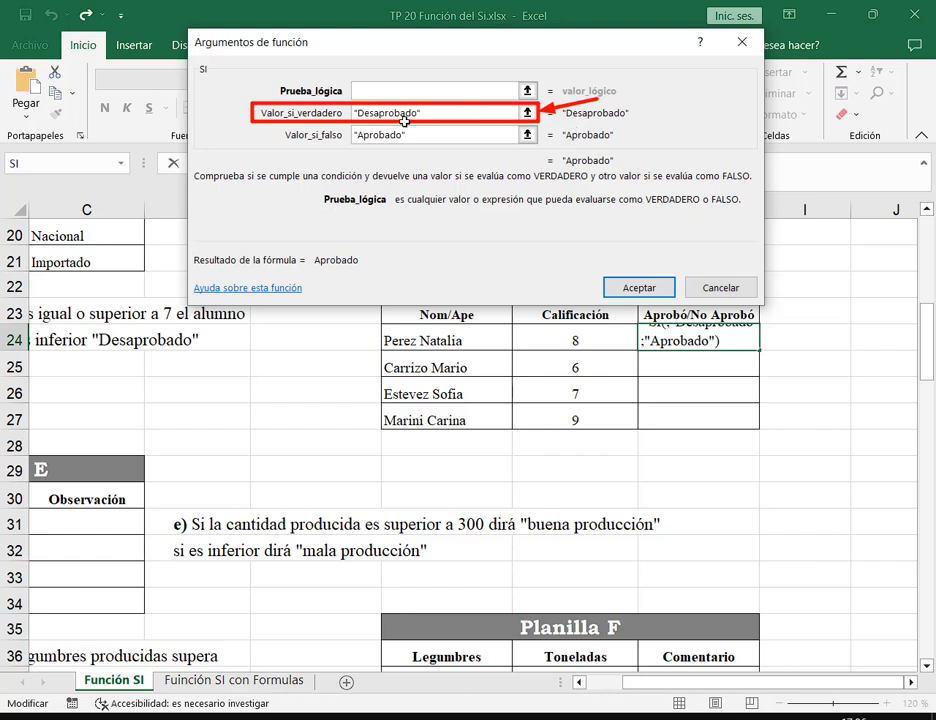
pyautogui.click(586, 344)
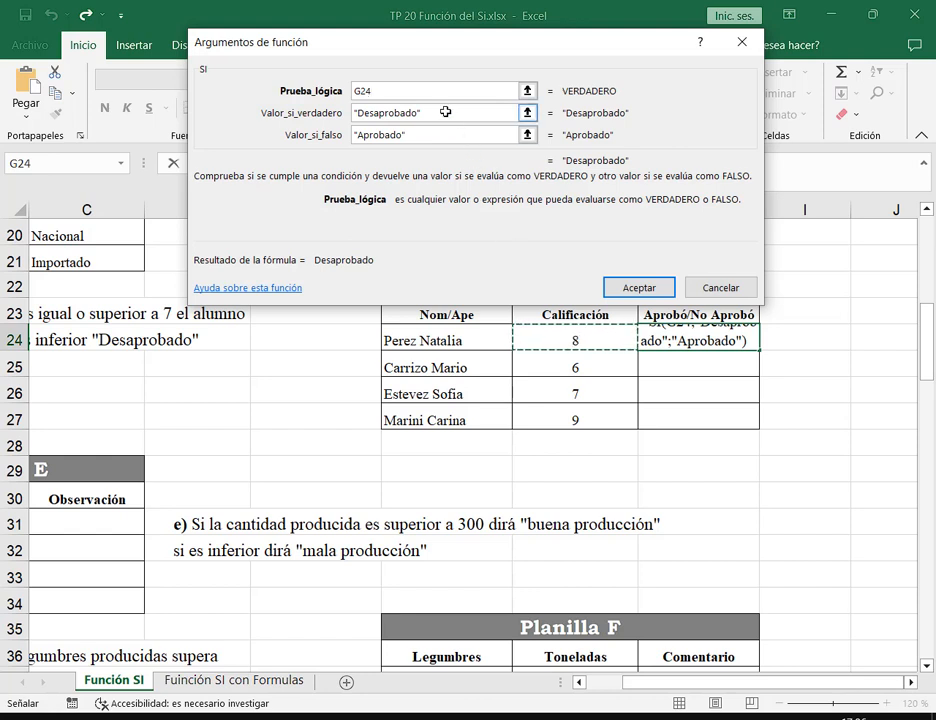
pyautogui.write('<')
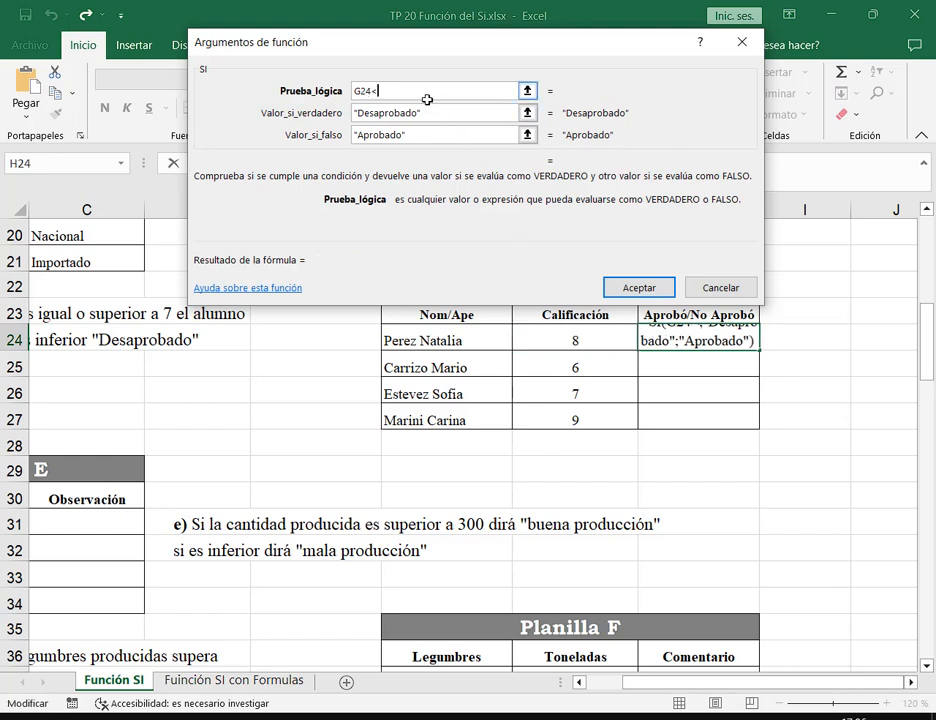
pyautogui.write('7')
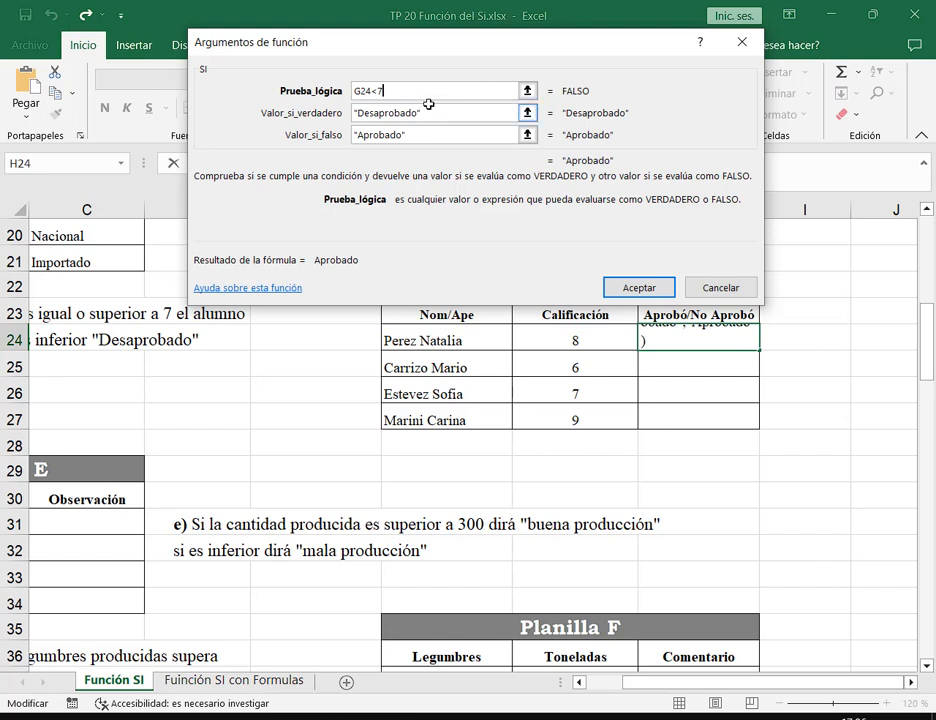
pyautogui.moveTo(427, 100); pyautogui.dragTo(352, 88)
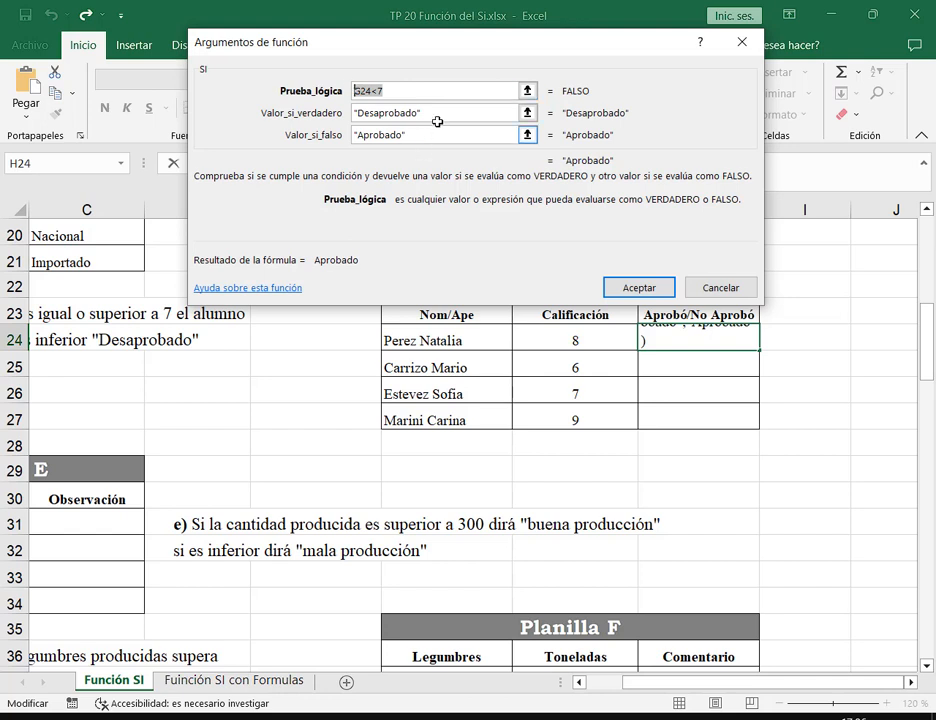
# Confirm the SI function in H24 with G24<7, "Desaprobado" and "Aprobado" as arguments, and copy it down to H27.
pyautogui.moveTo(432, 116); pyautogui.dragTo(267, 113)
pyautogui.moveTo(386, 91); pyautogui.dragTo(358, 90)
pyautogui.click(390, 90)
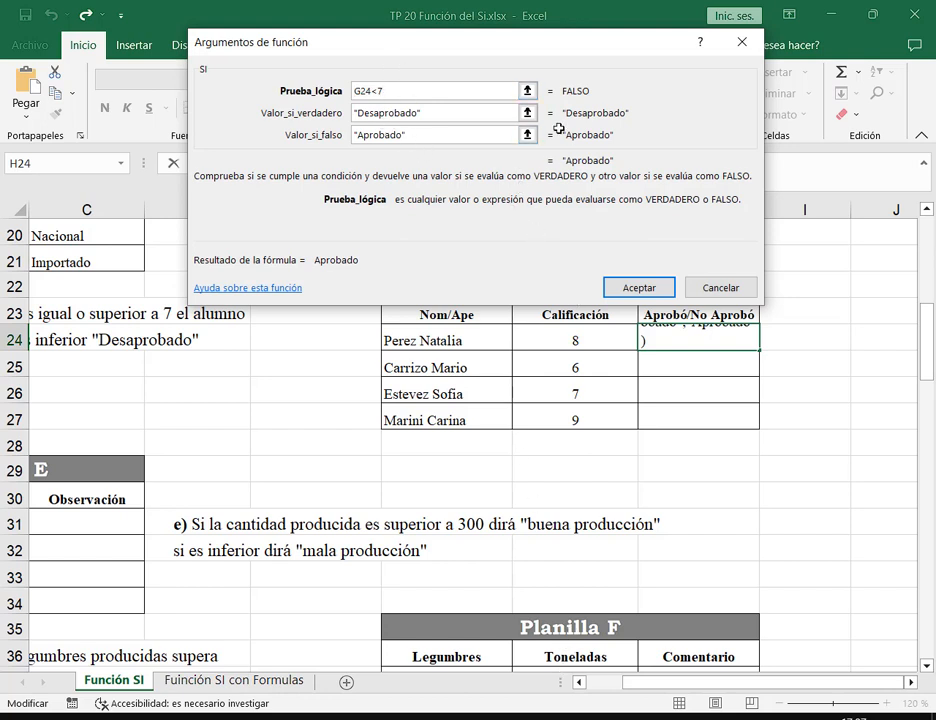
pyautogui.click(640, 288)
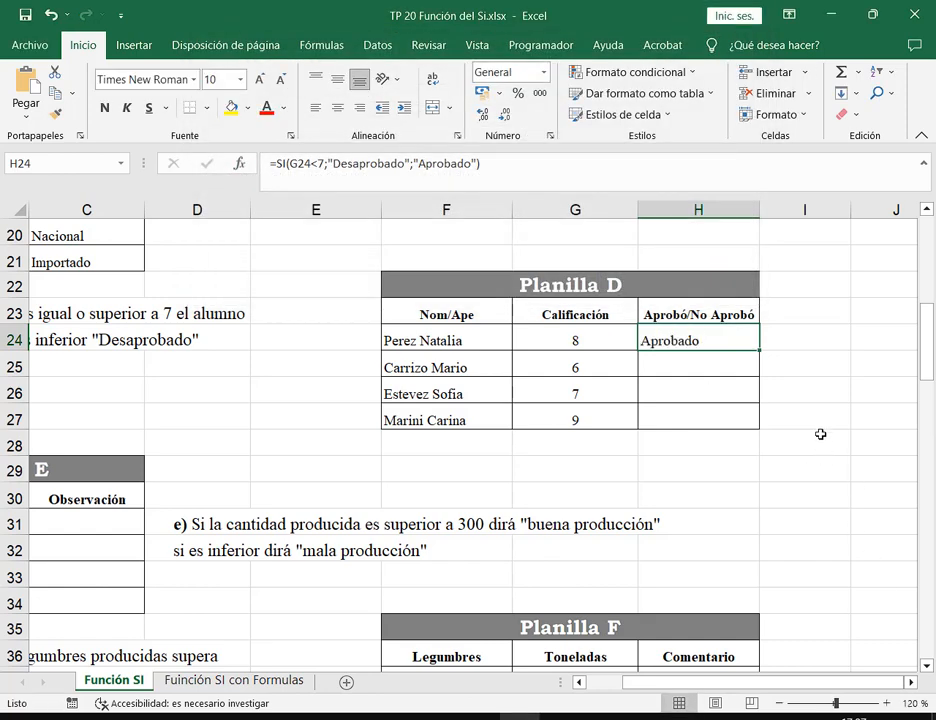
pyautogui.moveTo(761, 349); pyautogui.dragTo(762, 420)
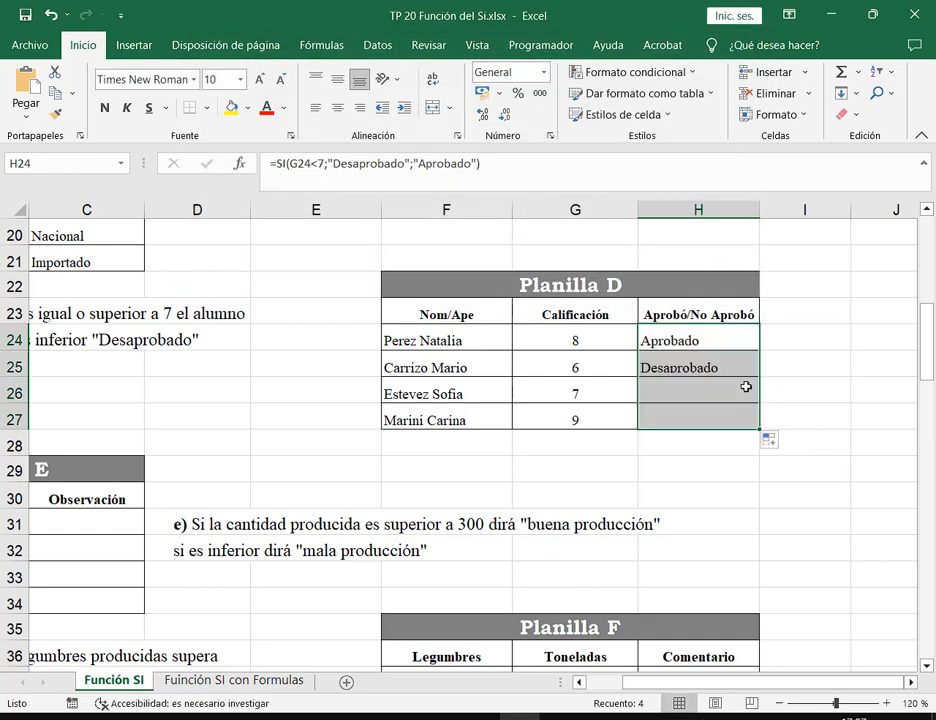
# Examine how the SI formulas in H24 and H25 compare each grade in the Calificación column with 7.
pyautogui.hscroll(4, 664, 500)
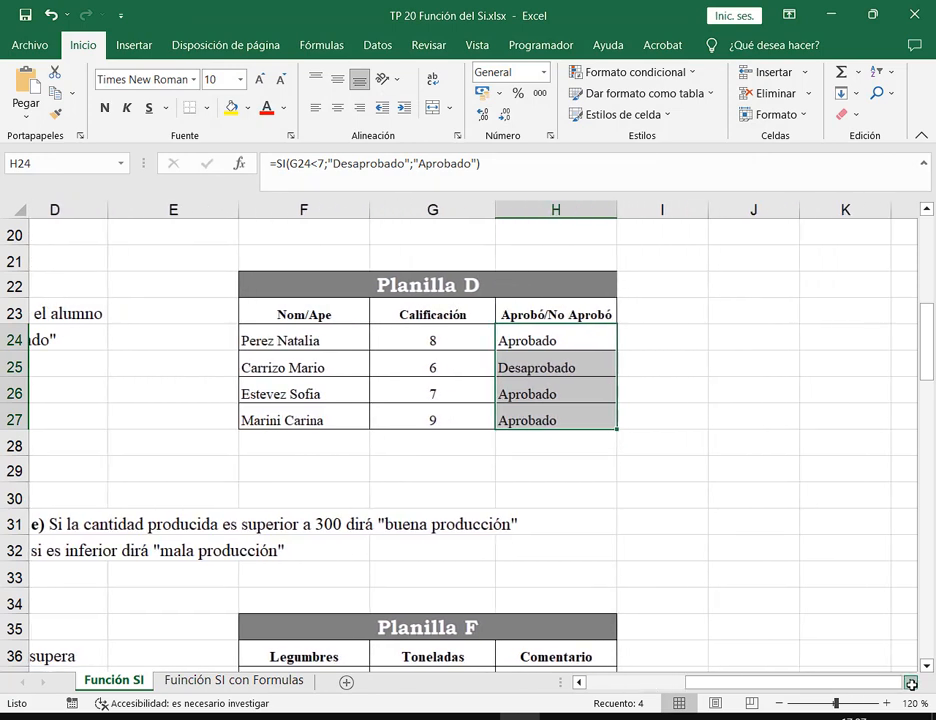
pyautogui.click(478, 349)
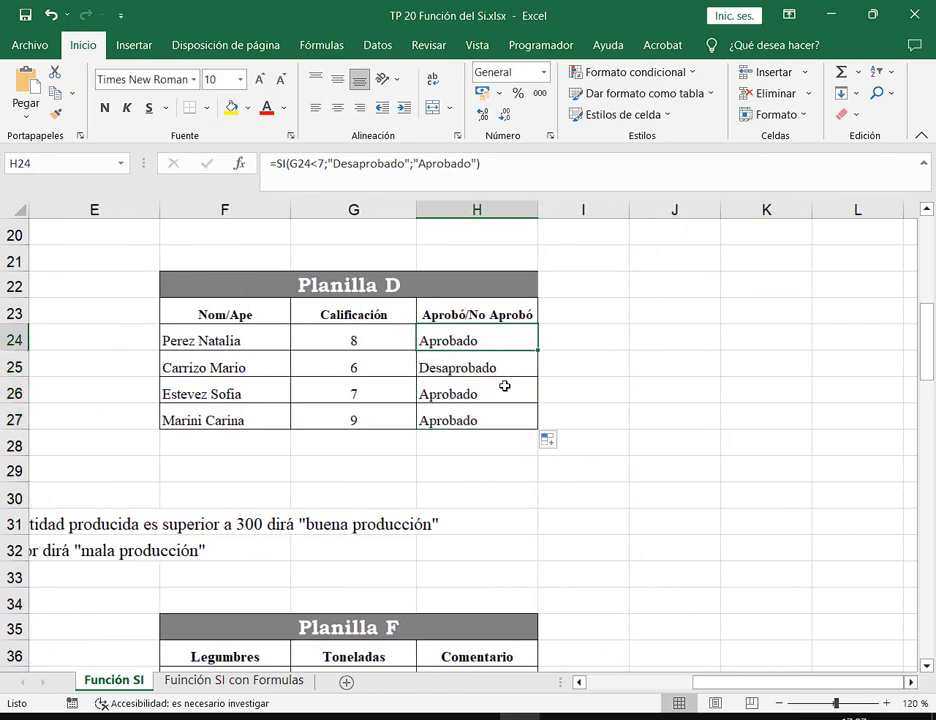
pyautogui.press('F2')
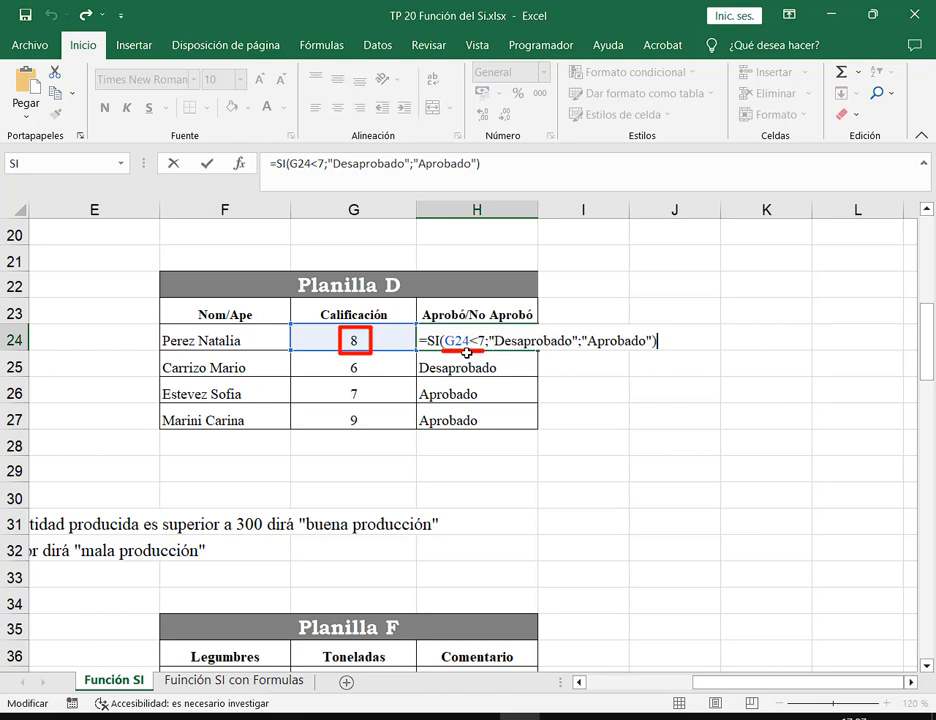
pyautogui.moveTo(466, 352)
pyautogui.mouseDown()
pyautogui.moveTo(535, 382)
pyautogui.moveTo(603, 359)
pyautogui.mouseUp()
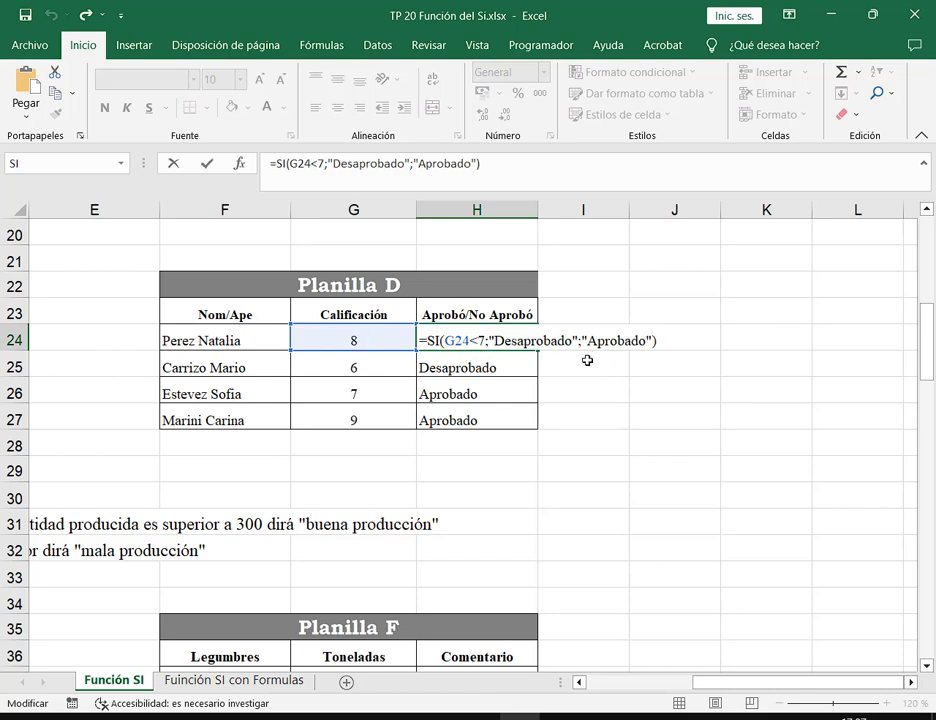
pyautogui.press('Return')
pyautogui.doubleClick(441, 378)
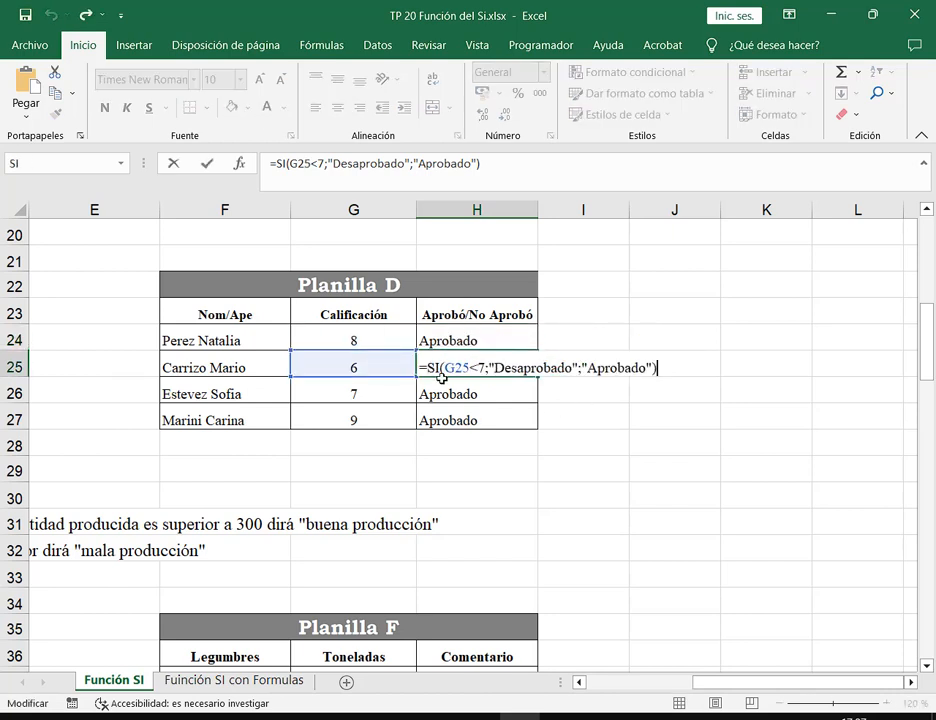
pyautogui.moveTo(335, 352); pyautogui.dragTo(371, 379)
pyautogui.moveTo(444, 377); pyautogui.dragTo(486, 377)
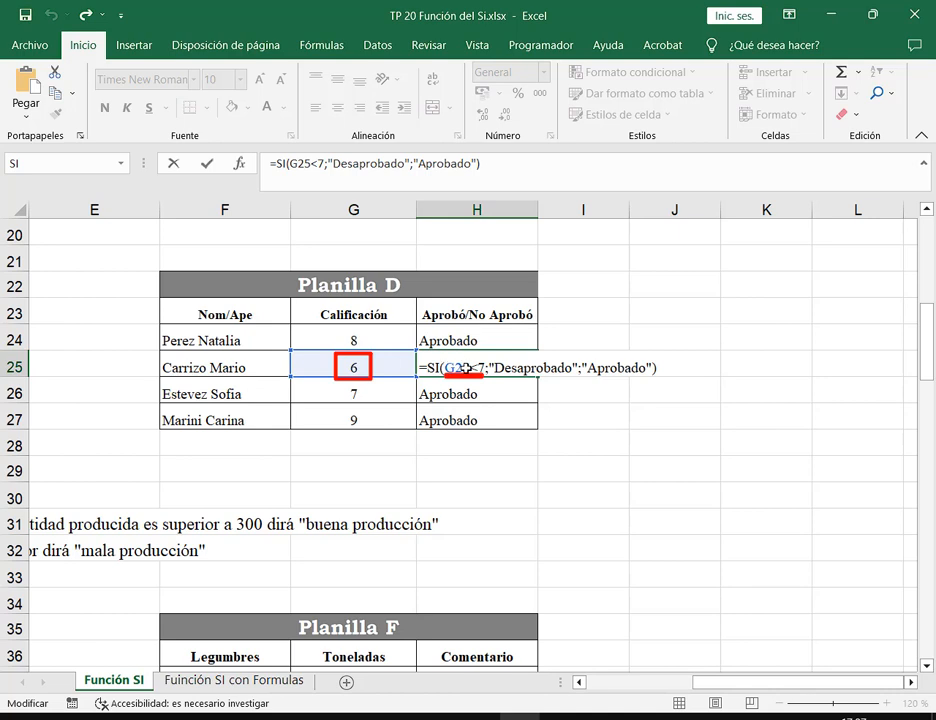
pyautogui.moveTo(466, 372)
pyautogui.mouseDown()
pyautogui.moveTo(493, 389)
pyautogui.moveTo(576, 366)
pyautogui.moveTo(522, 355)
pyautogui.mouseUp()
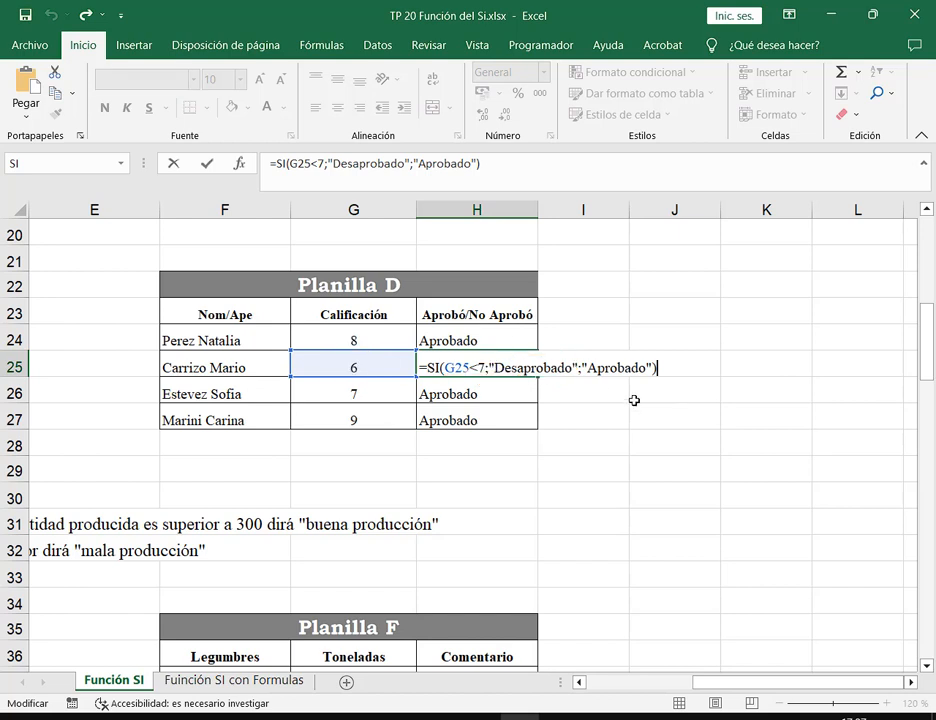
pyautogui.hotkey('ctrl', 'Return')
# Check the grade rule in Notepad, and insert an SI function in I24 returning "Aprobado" if true and "Desaprobado" if false.
pyautogui.click(600, 343)
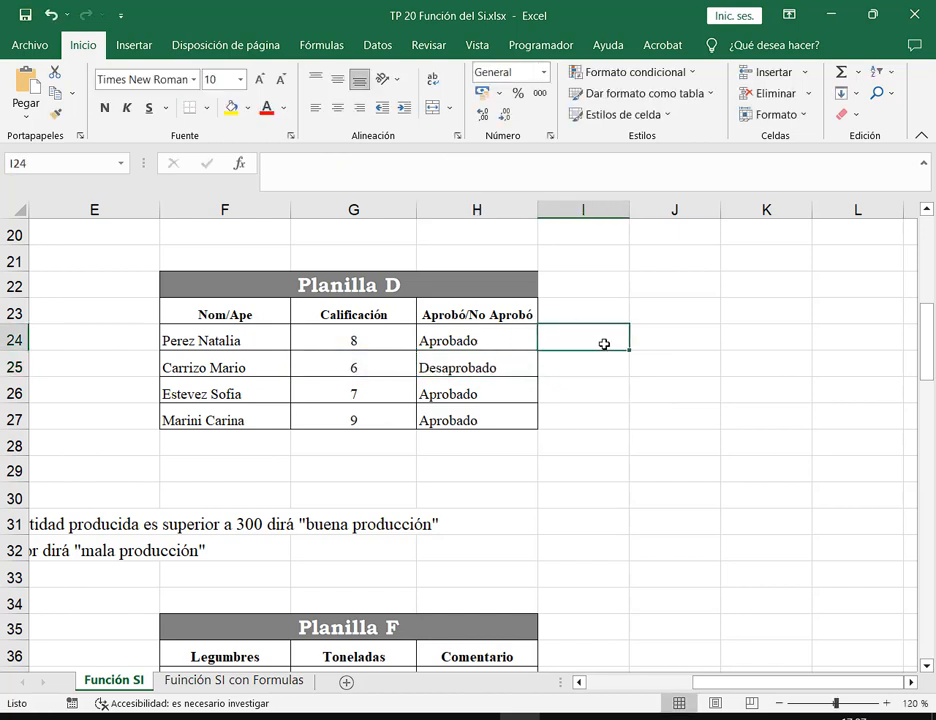
pyautogui.click(561, 718)
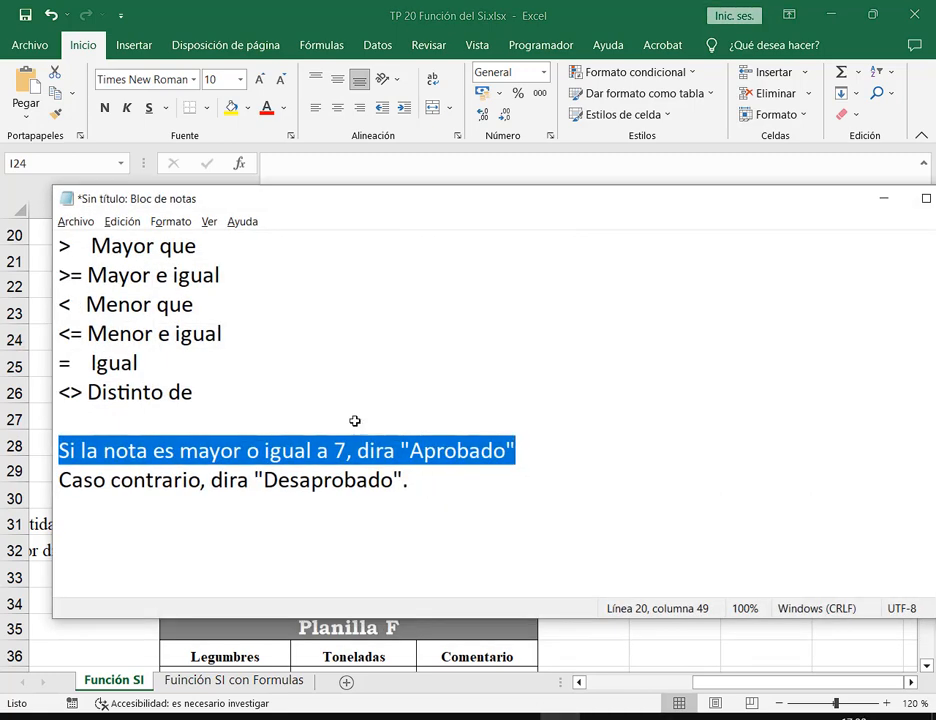
pyautogui.click(359, 497)
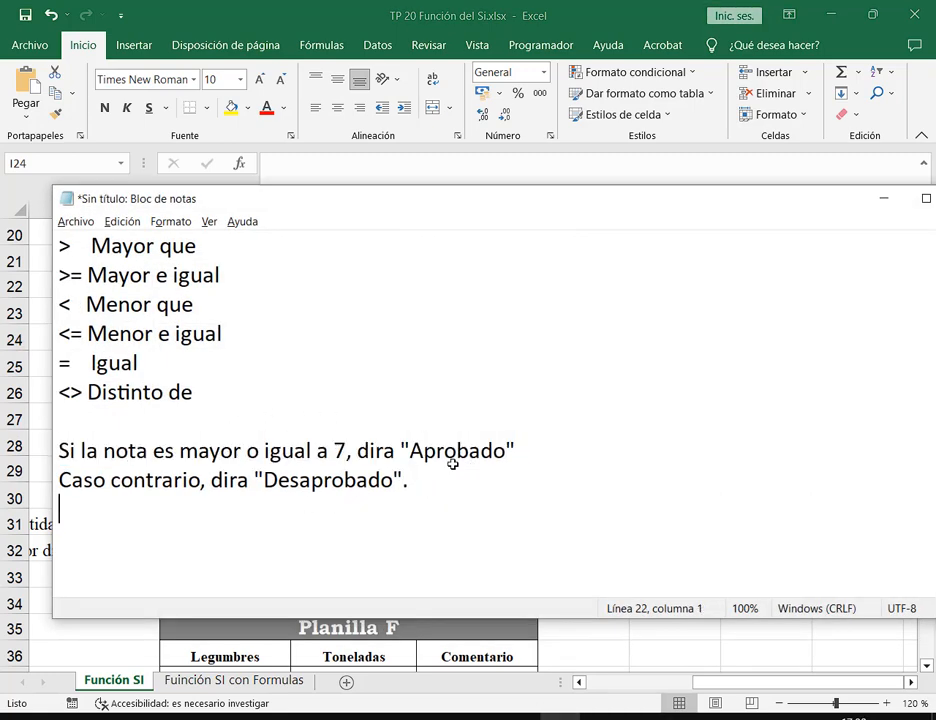
pyautogui.click(586, 4)
pyautogui.click(240, 162)
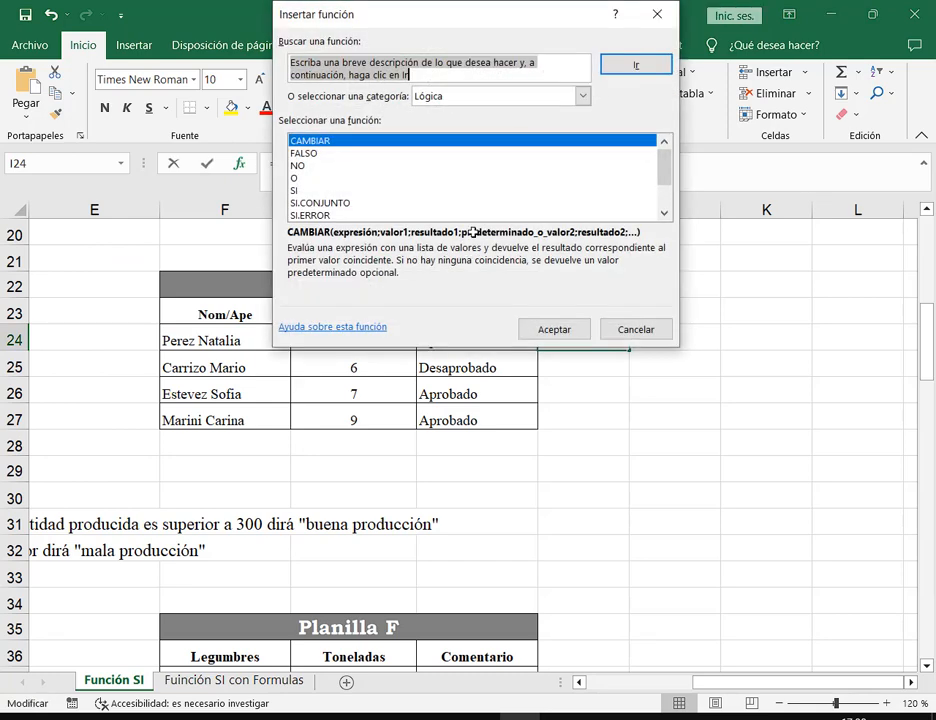
pyautogui.doubleClick(291, 190)
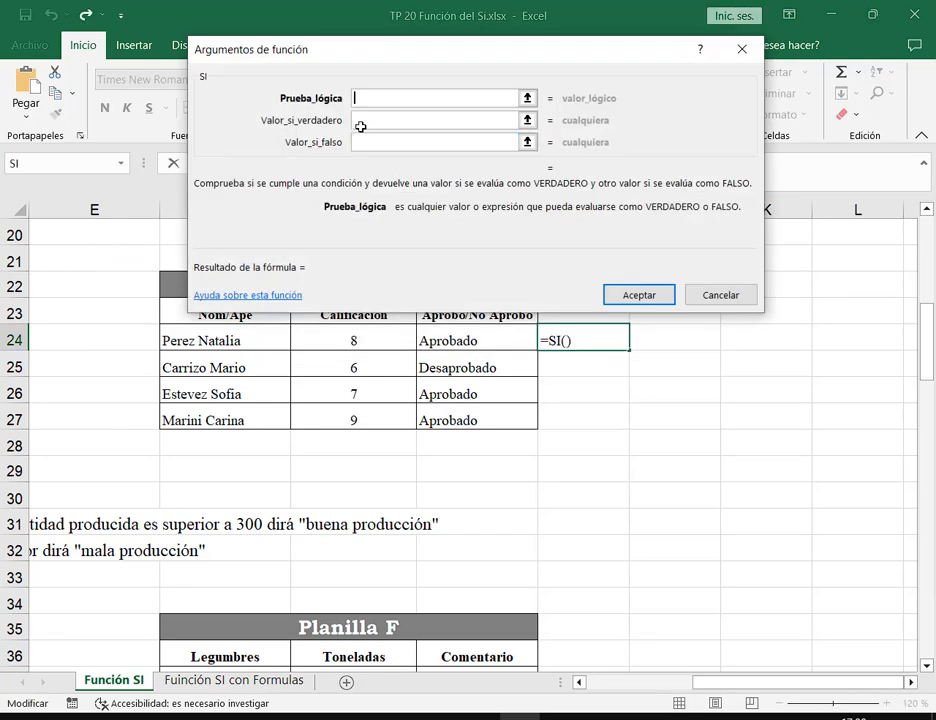
pyautogui.click(360, 124)
pyautogui.write('"')
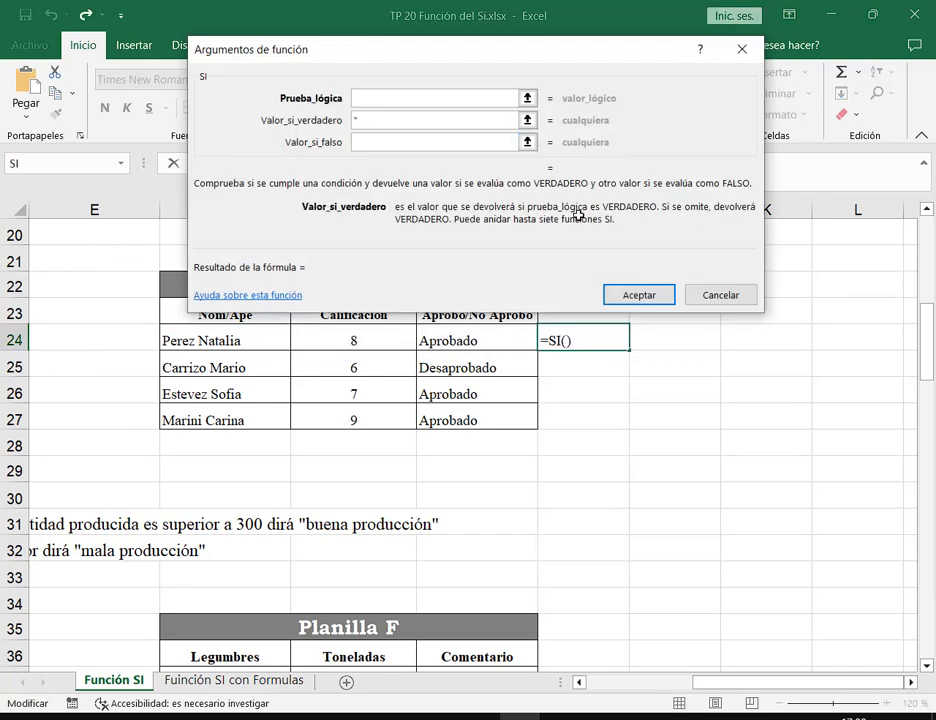
pyautogui.write('Aprobado"')
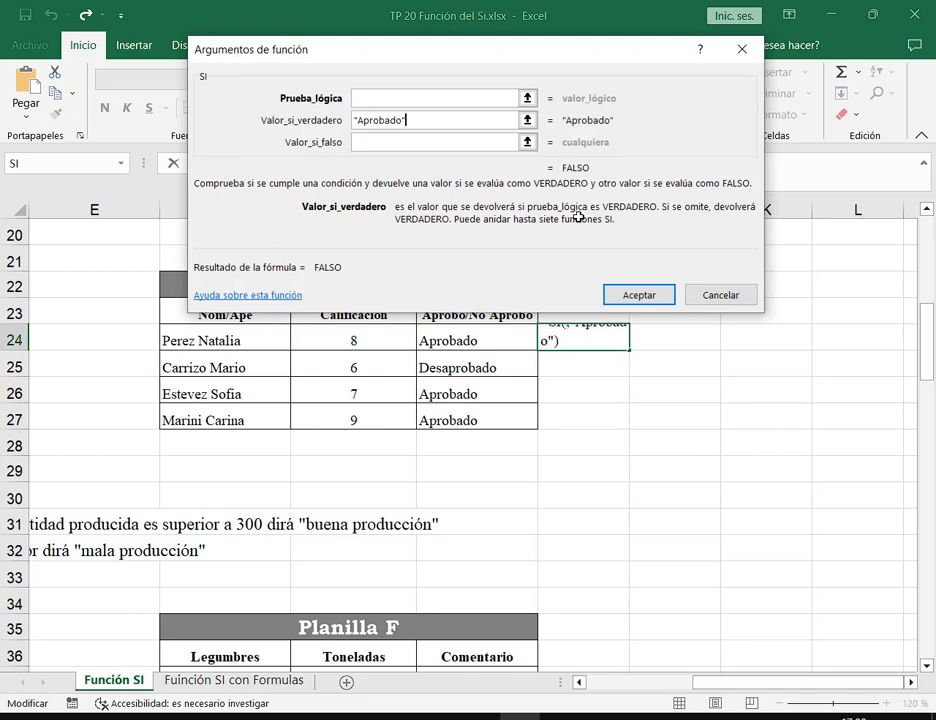
pyautogui.press('Tab')
pyautogui.write('"De')
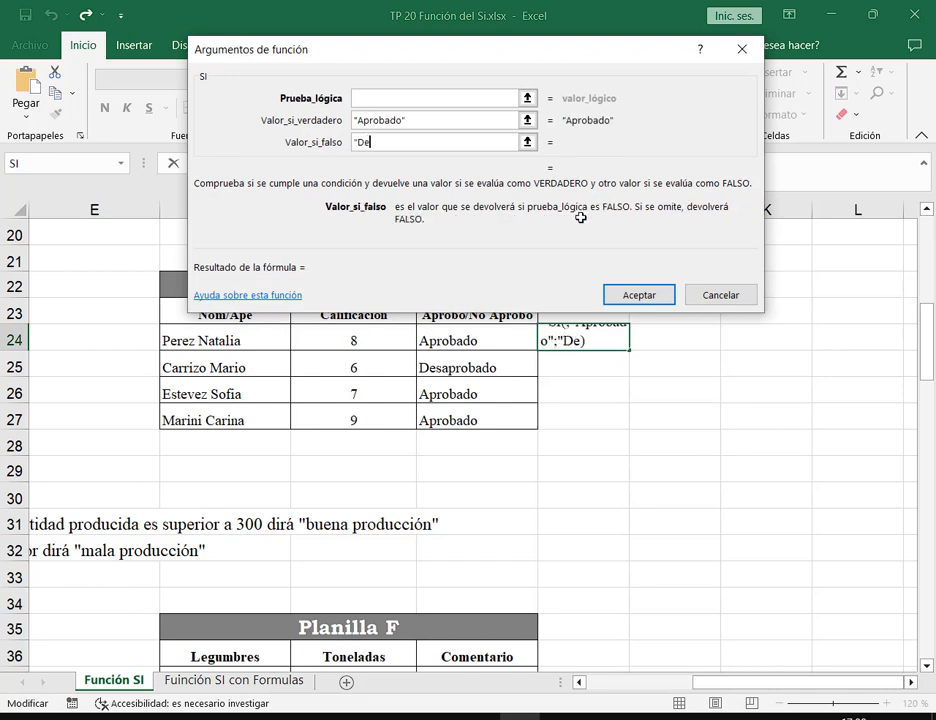
pyautogui.write('saprobado"')
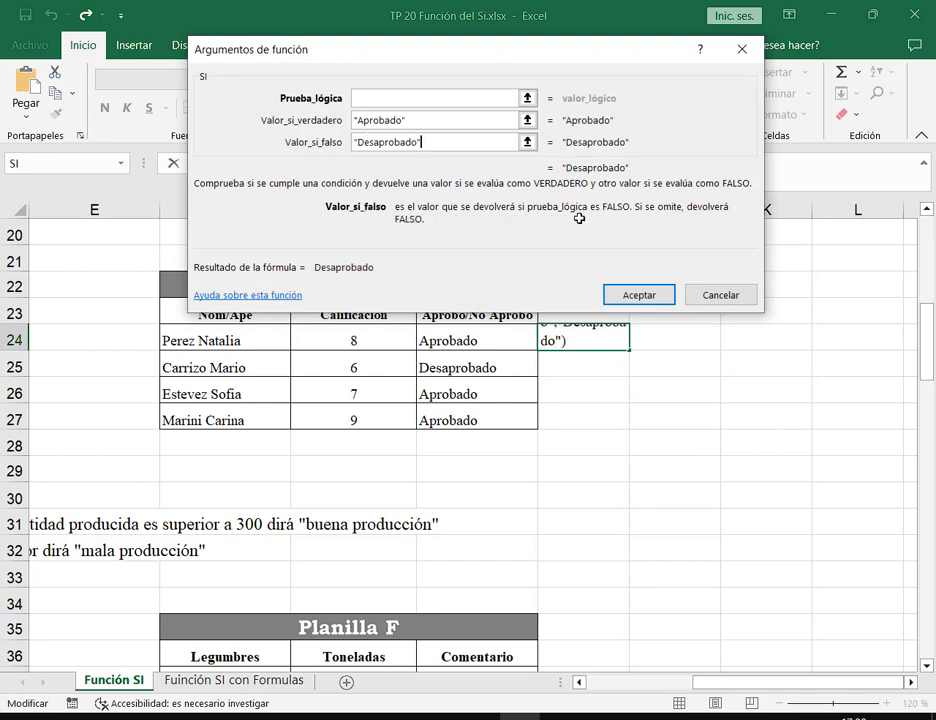
# Following the grade rule in Notepad, set the SI logical test to G24>=7 and copy the finished formula down to I27.
pyautogui.hotkey('alt', 'Tab')
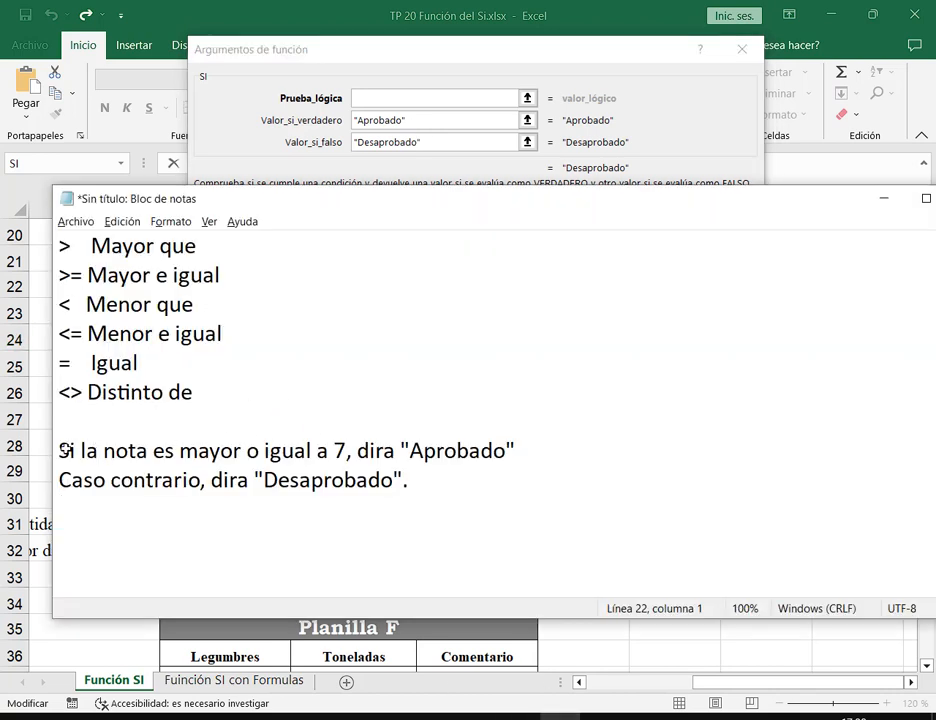
pyautogui.moveTo(59, 452); pyautogui.dragTo(346, 450)
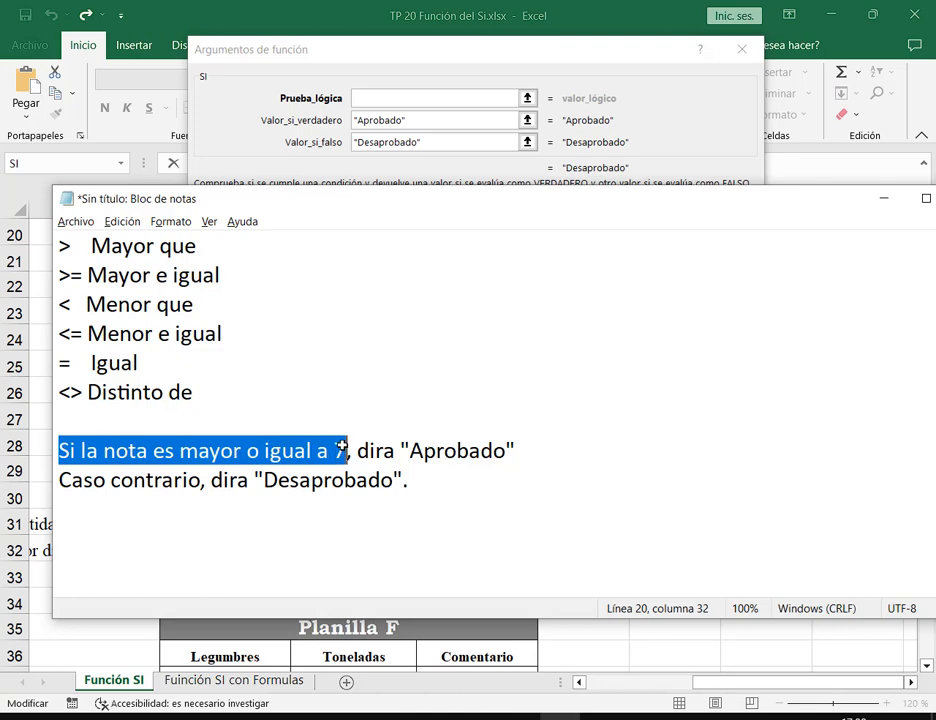
pyautogui.click(380, 100)
pyautogui.click(408, 120)
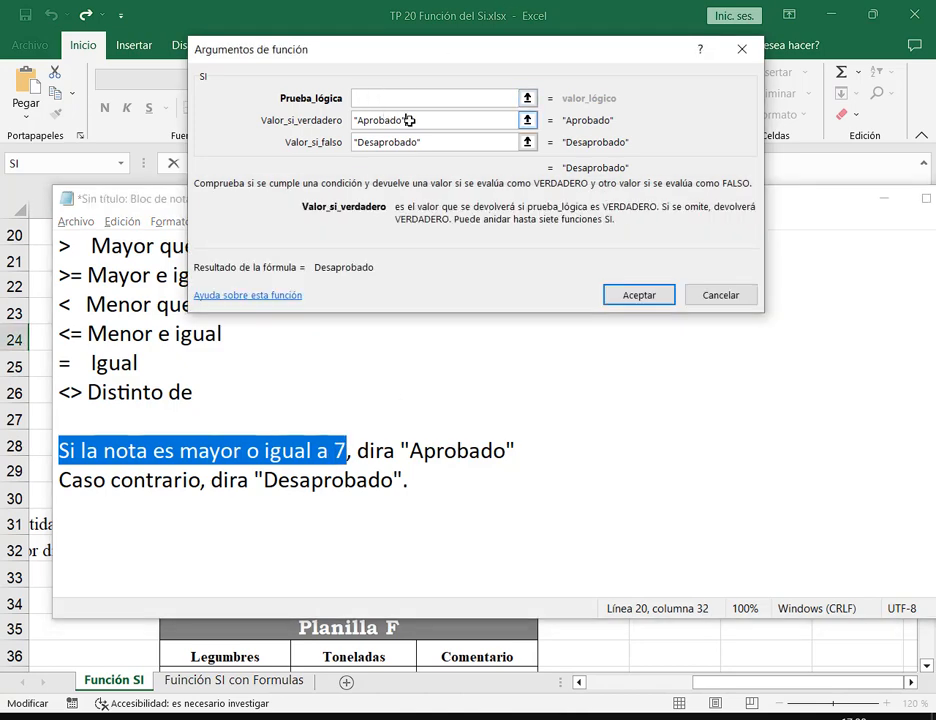
pyautogui.moveTo(415, 120); pyautogui.dragTo(353, 120)
pyautogui.click(886, 198)
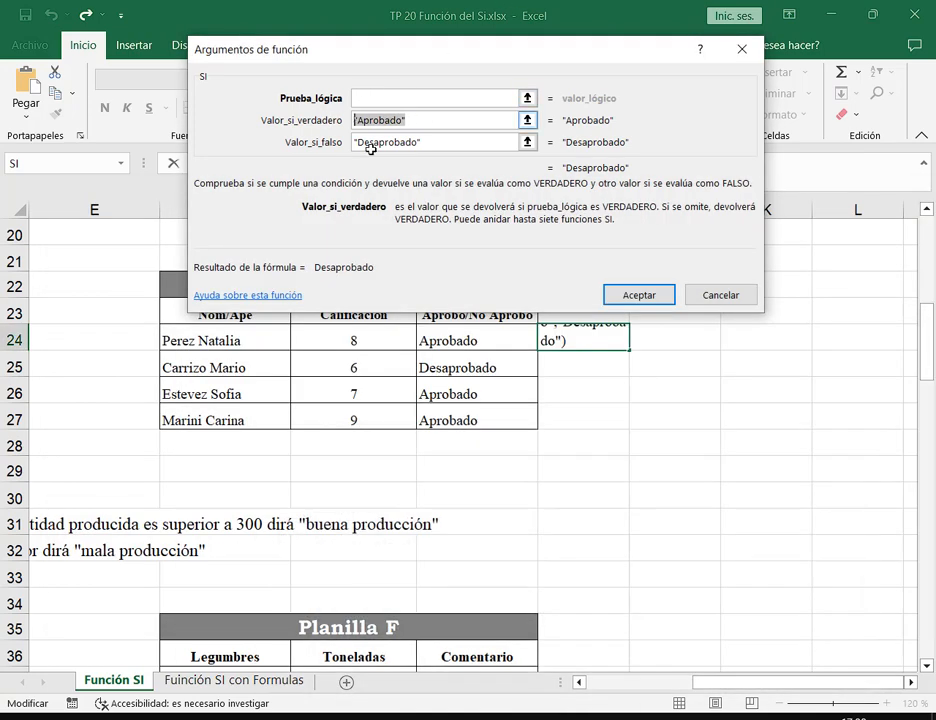
pyautogui.click(397, 97)
pyautogui.click(380, 337)
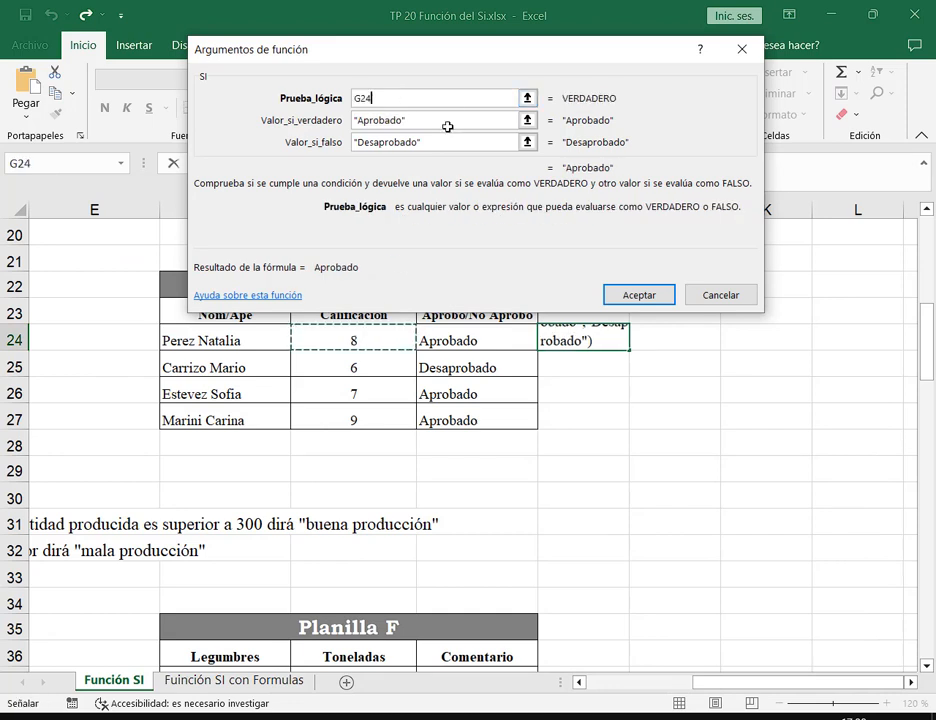
pyautogui.write('>')
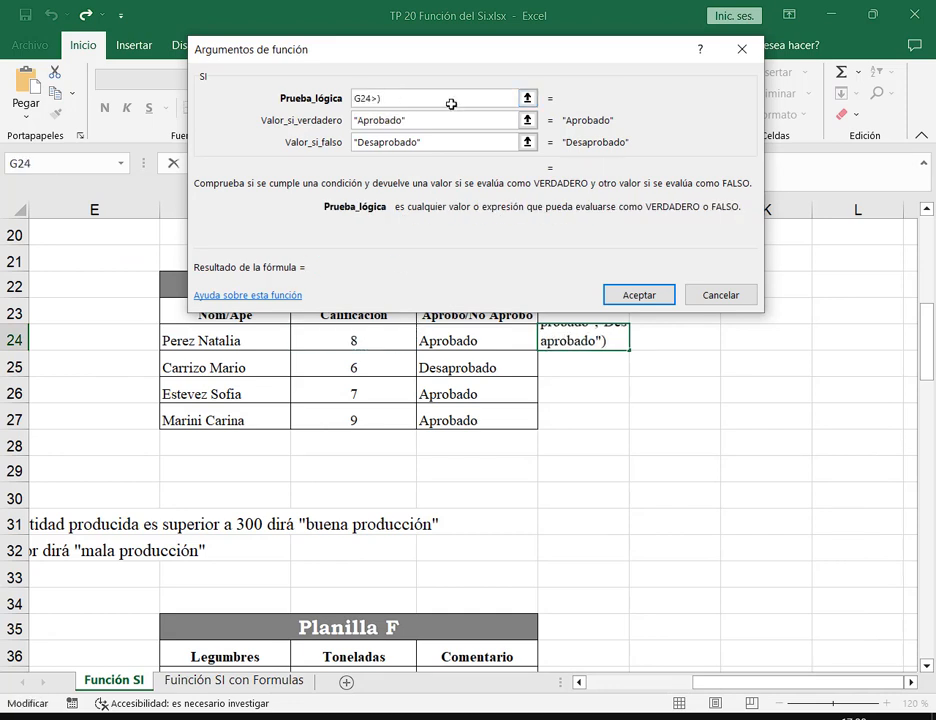
pyautogui.write('=7')
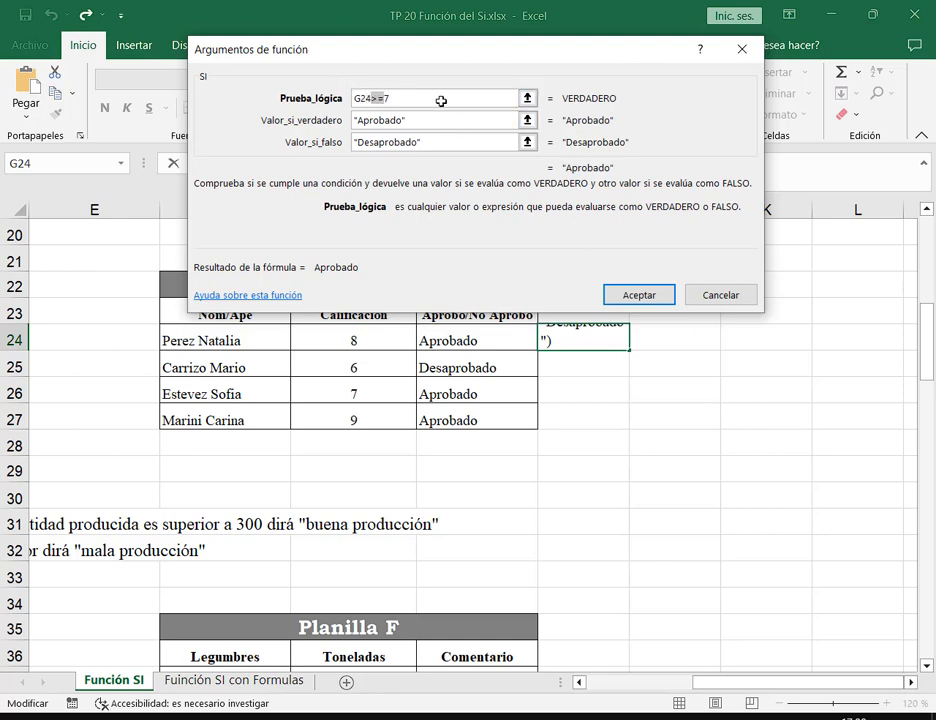
pyautogui.click(638, 294)
pyautogui.moveTo(629, 349); pyautogui.dragTo(632, 437)
# Examine how the SI formulas in I24 and I25 test each grade against >=7 and choose their result.
pyautogui.click(592, 341)
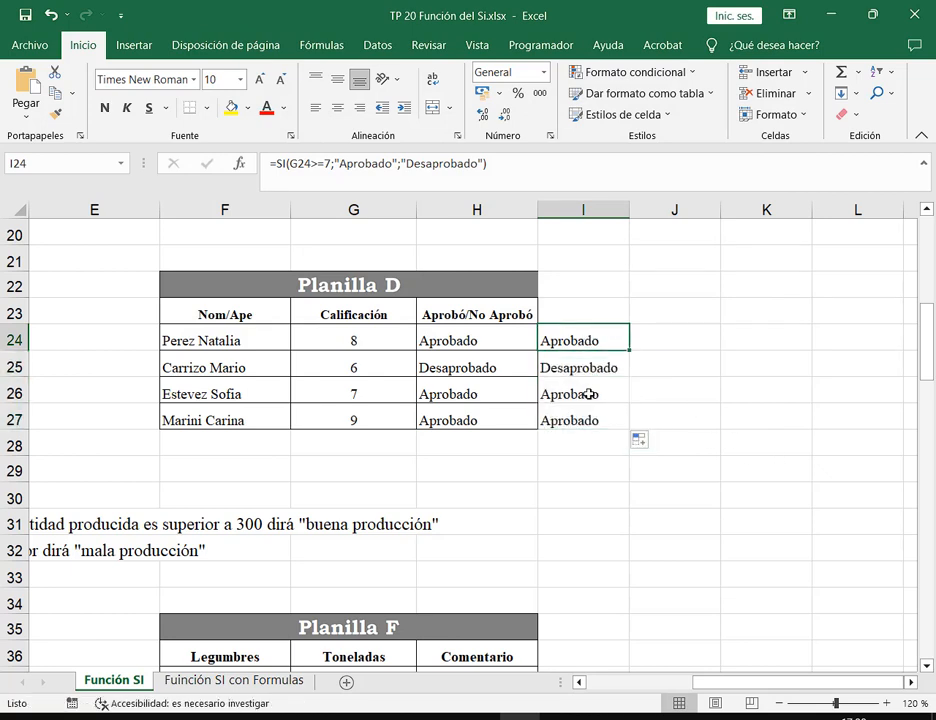
pyautogui.press('F2')
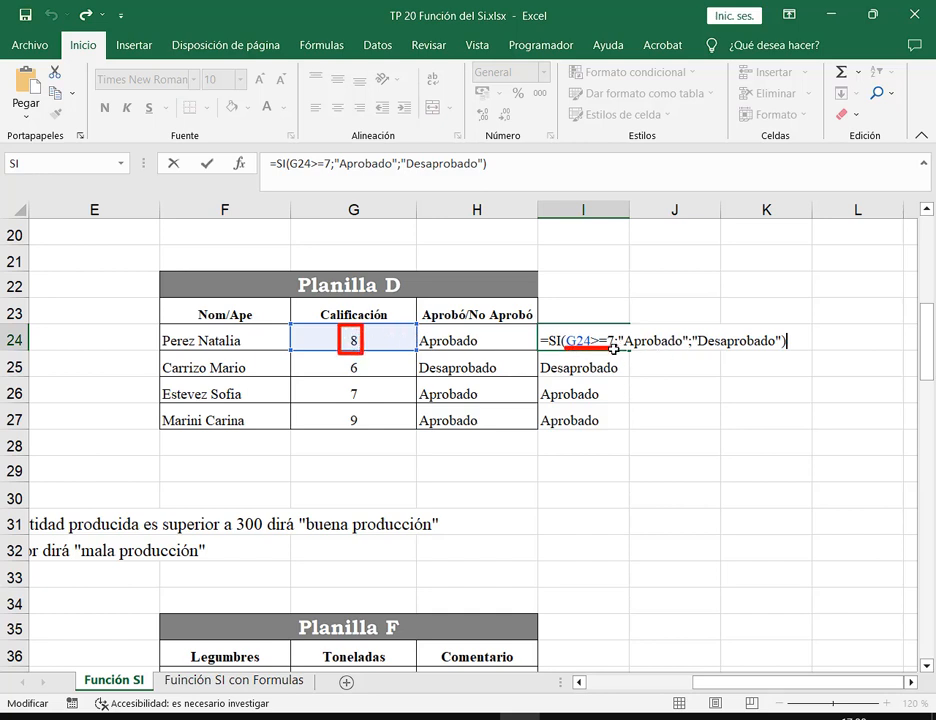
pyautogui.moveTo(600, 352); pyautogui.dragTo(649, 359)
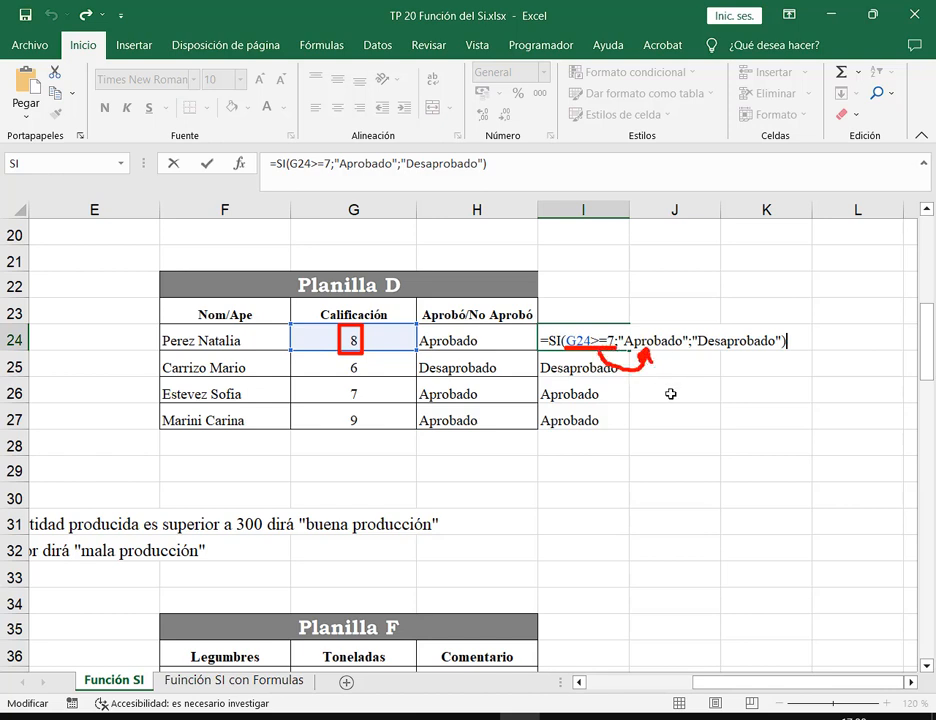
pyautogui.press('Escape')
pyautogui.press('Escape')
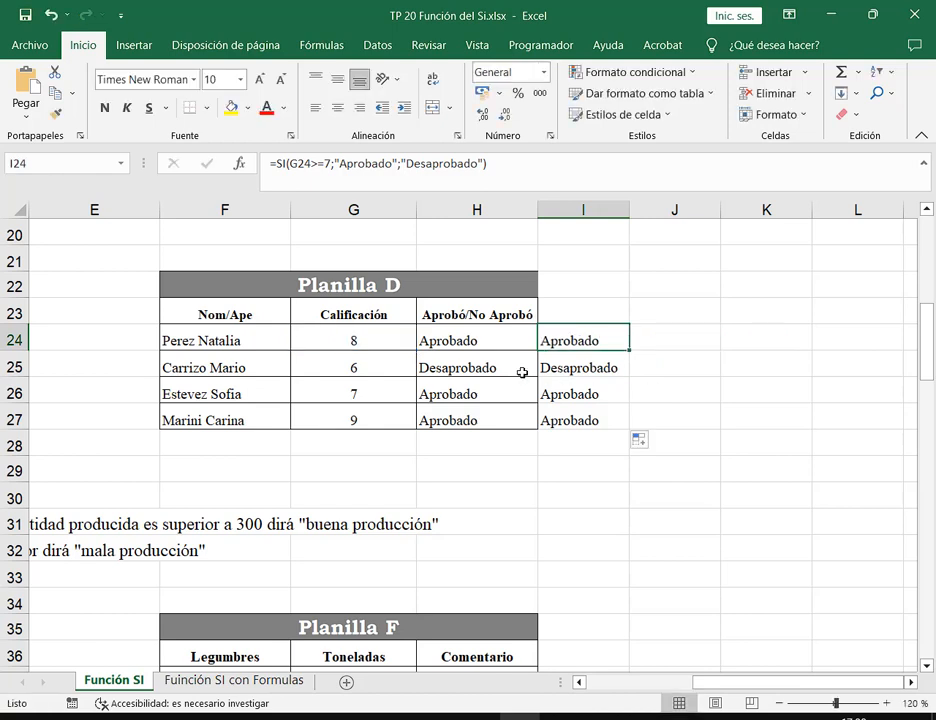
pyautogui.doubleClick(575, 364)
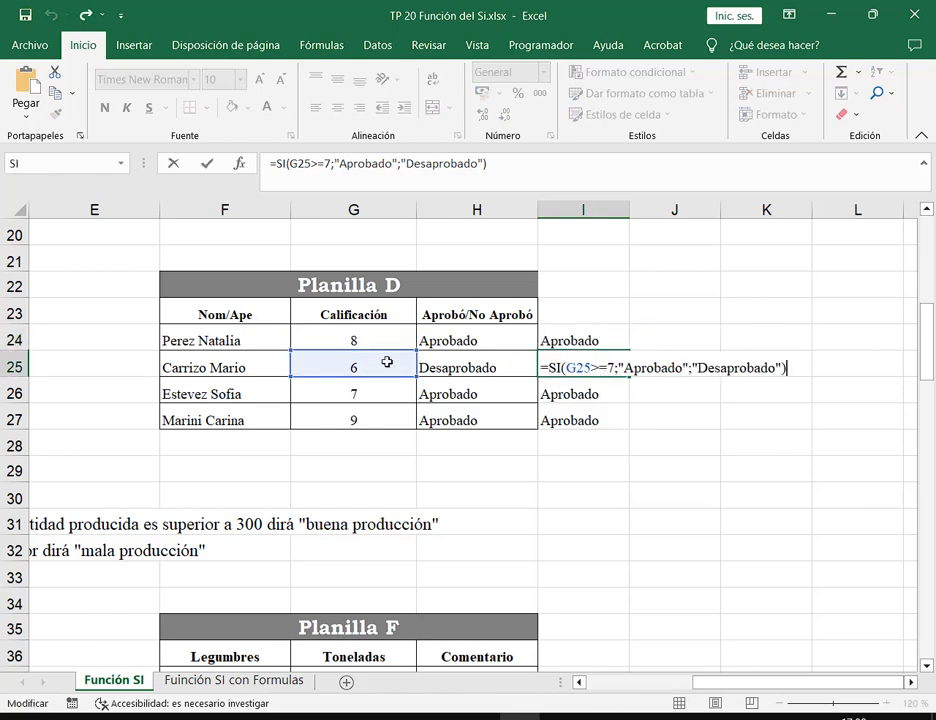
pyautogui.moveTo(339, 353); pyautogui.dragTo(369, 379)
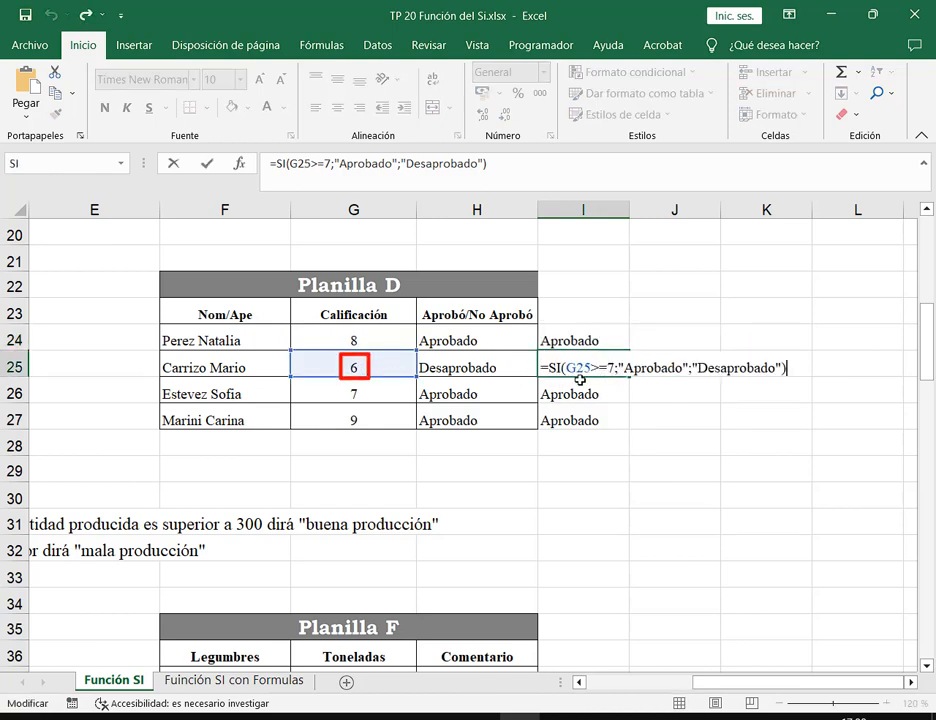
pyautogui.moveTo(575, 376); pyautogui.dragTo(612, 378)
pyautogui.moveTo(606, 378)
pyautogui.mouseDown()
pyautogui.moveTo(679, 415)
pyautogui.moveTo(708, 393)
pyautogui.moveTo(710, 378)
pyautogui.moveTo(700, 380)
pyautogui.moveTo(720, 387)
pyautogui.mouseUp()
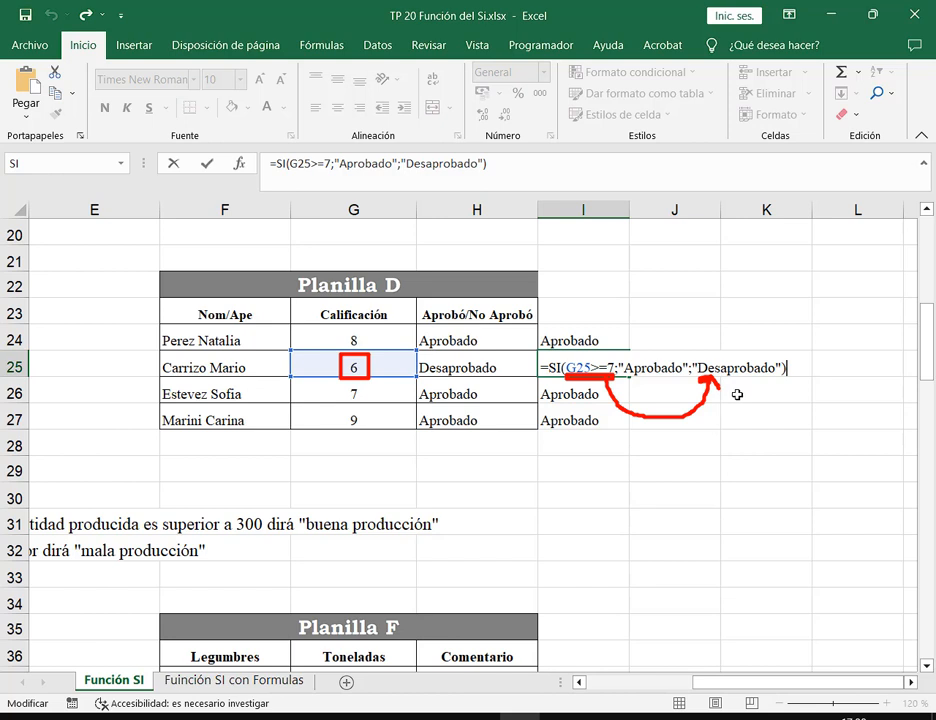
pyautogui.press('Escape')
# Inspect the true-value and false-value arguments inside the SI formula of I25, leaving the formula as it is.
pyautogui.moveTo(566, 366)
pyautogui.mouseDown()
pyautogui.moveTo(619, 356)
pyautogui.moveTo(787, 368)
pyautogui.mouseUp()
pyautogui.click(623, 368)
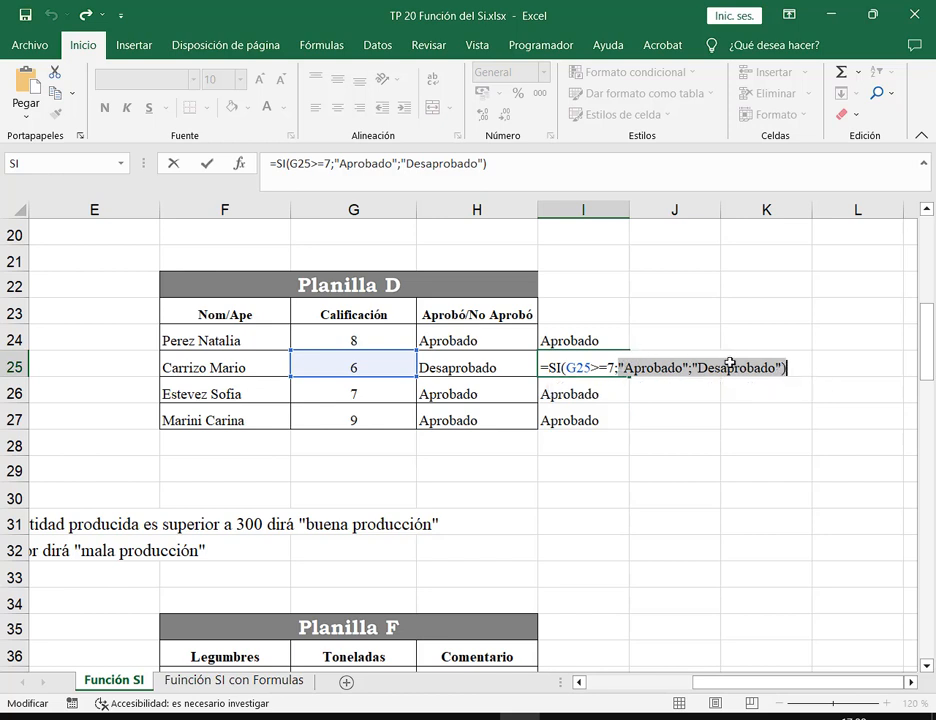
pyautogui.click(668, 368)
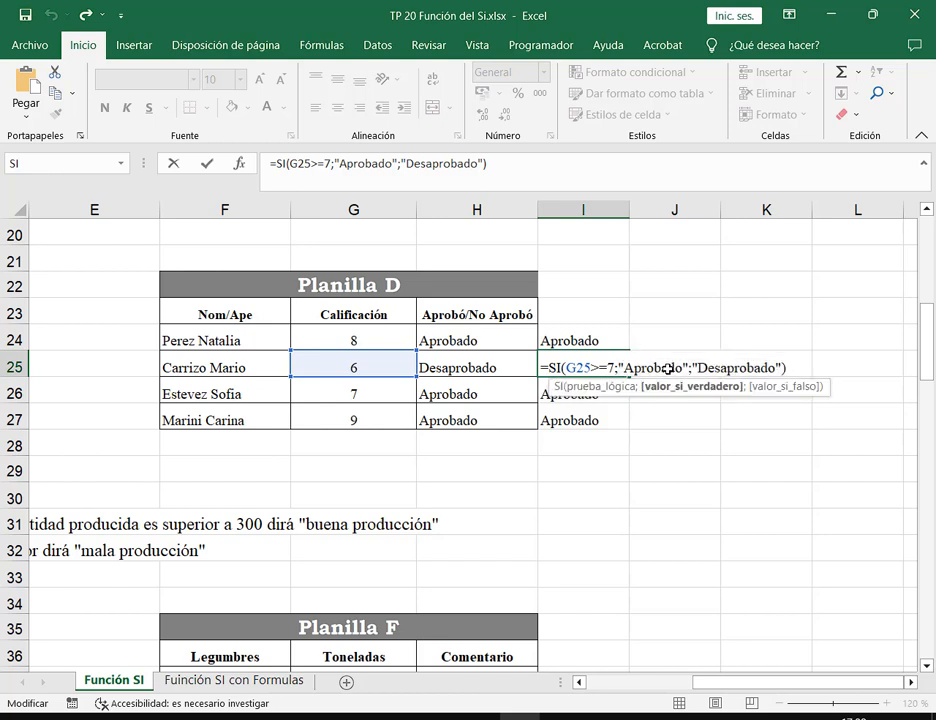
pyautogui.click(752, 368)
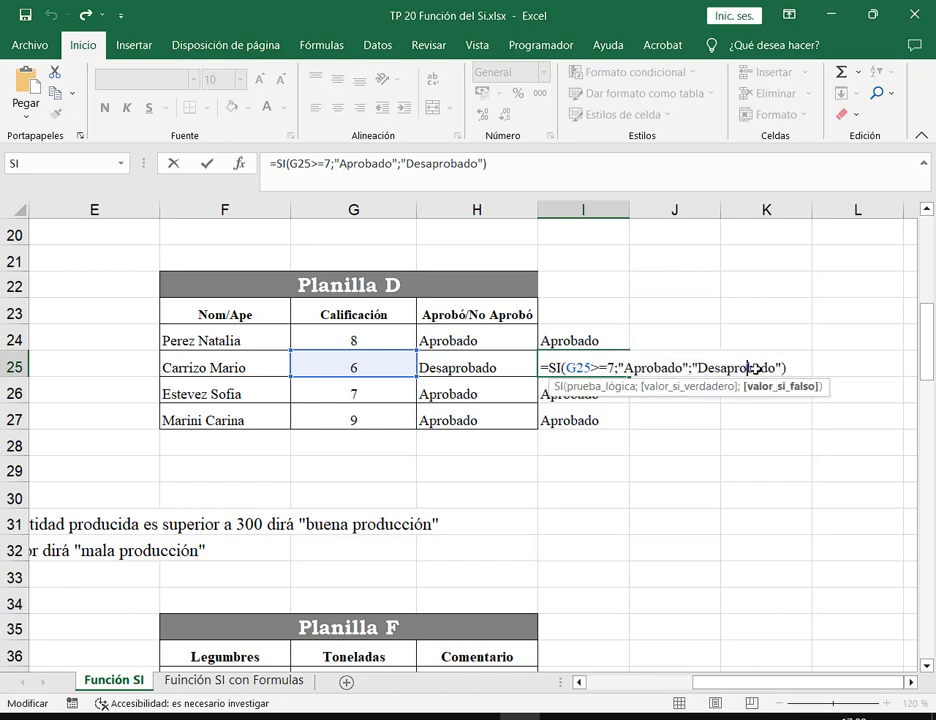
pyautogui.click(674, 368)
pyautogui.hotkey('ctrl', 'Return')
# Reduce the workbook window beside the Meet call and review the SI function arguments of H24.
pyautogui.click(551, 343)
pyautogui.click(460, 338)
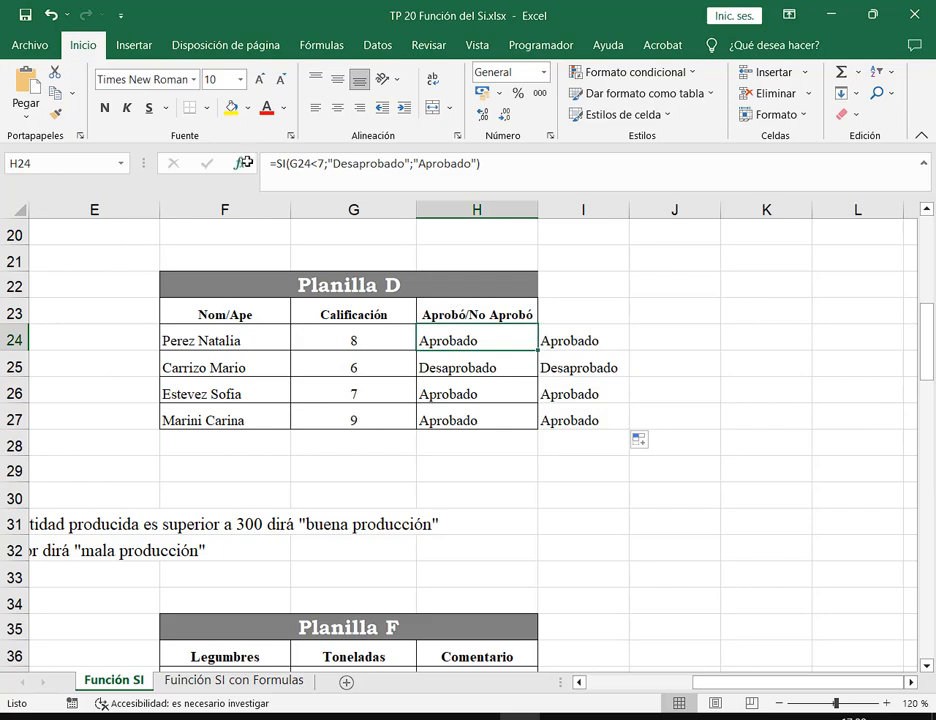
pyautogui.click(238, 163)
pyautogui.press('Escape')
pyautogui.click(875, 12)
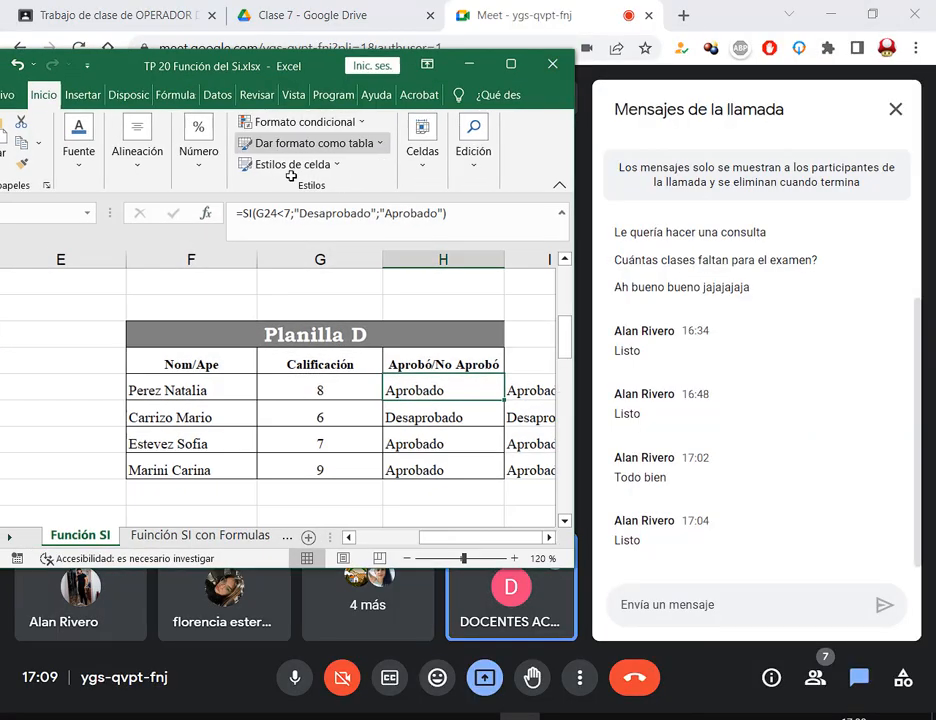
pyautogui.click(210, 212)
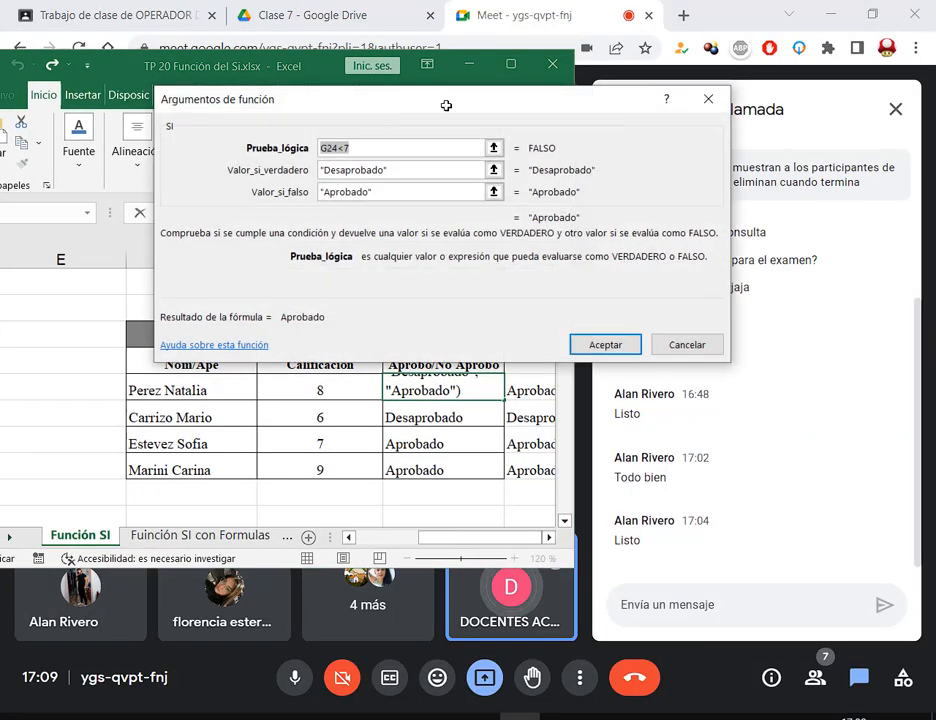
pyautogui.moveTo(445, 102); pyautogui.dragTo(339, 80)
pyautogui.doubleClick(320, 124)
pyautogui.click(320, 145)
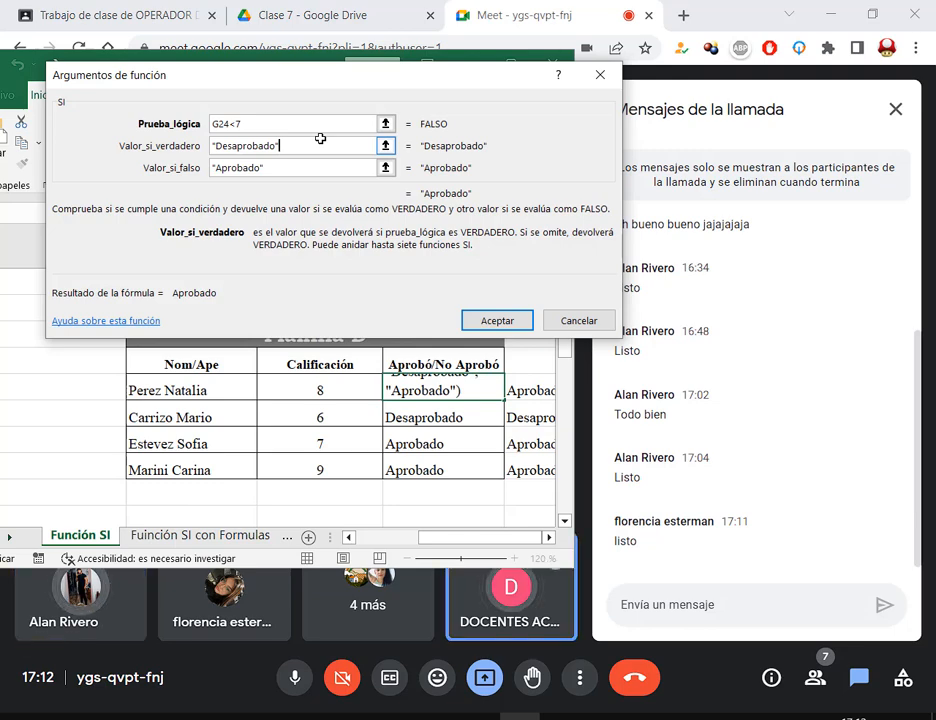
pyautogui.click(470, 318)
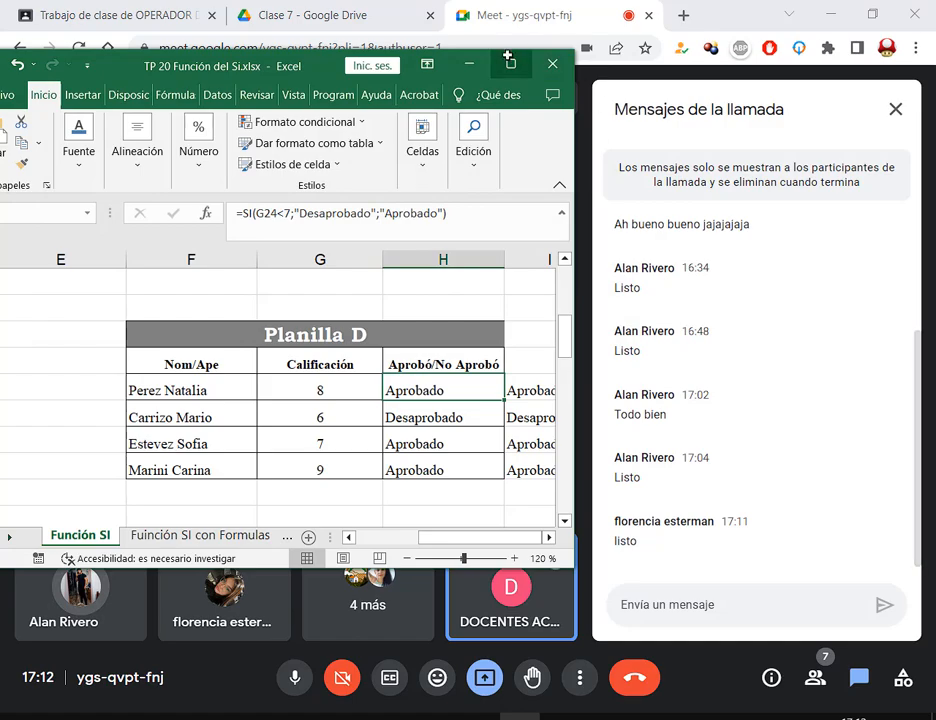
# Maximize the workbook and look over the remaining exercises, from Planilla E to Planilla I, with their instructions.
pyautogui.click(509, 60)
pyautogui.scroll(-3, 483, 514)
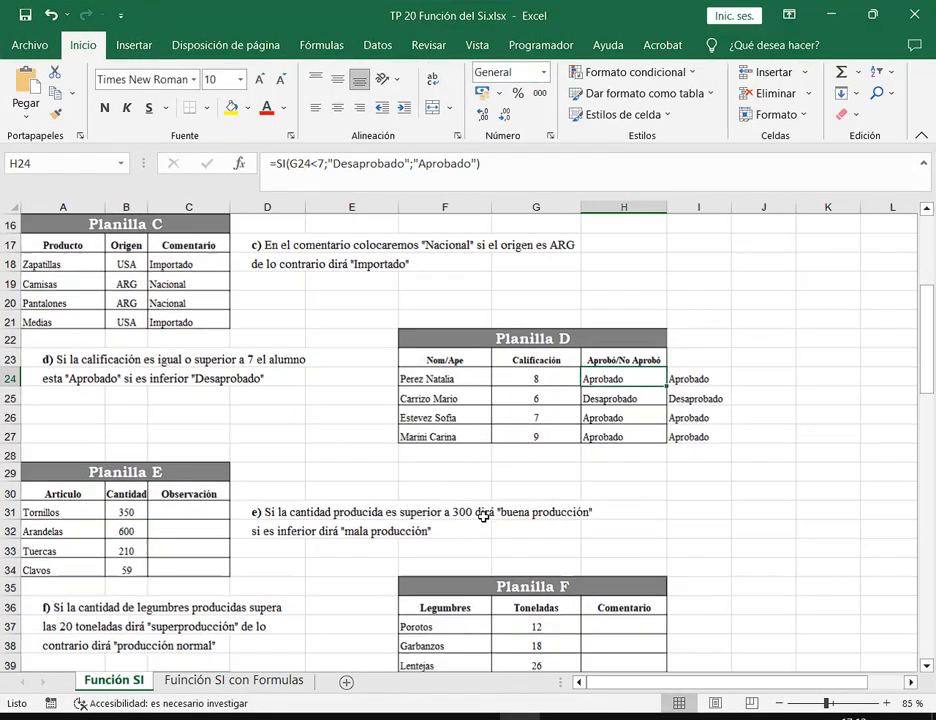
pyautogui.scroll(-4, 480, 515)
pyautogui.scroll(-2, 478, 514)
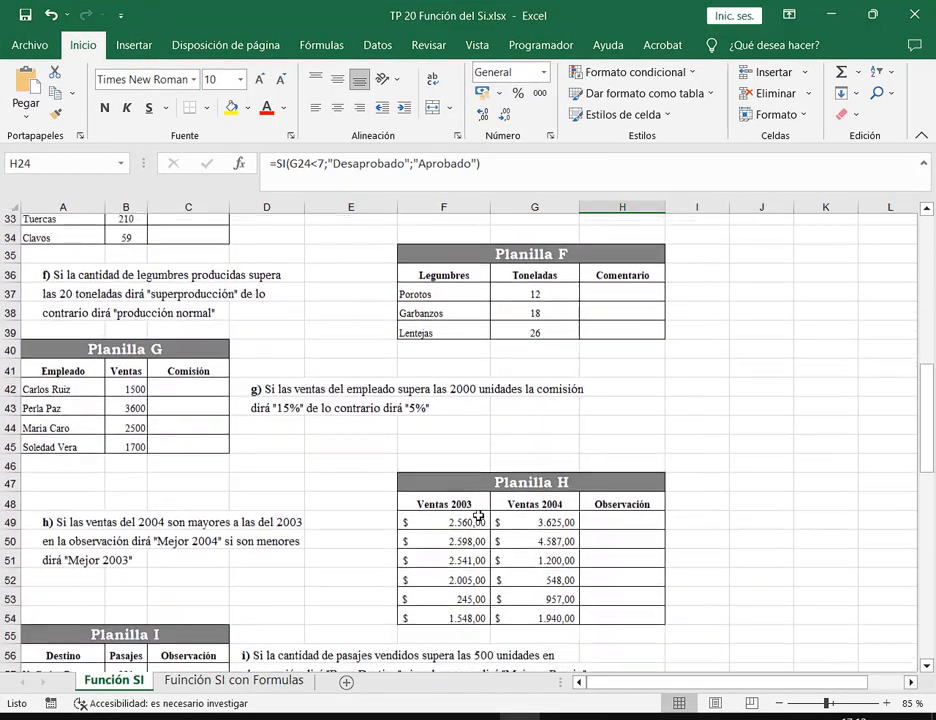
pyautogui.scroll(2, 478, 511)
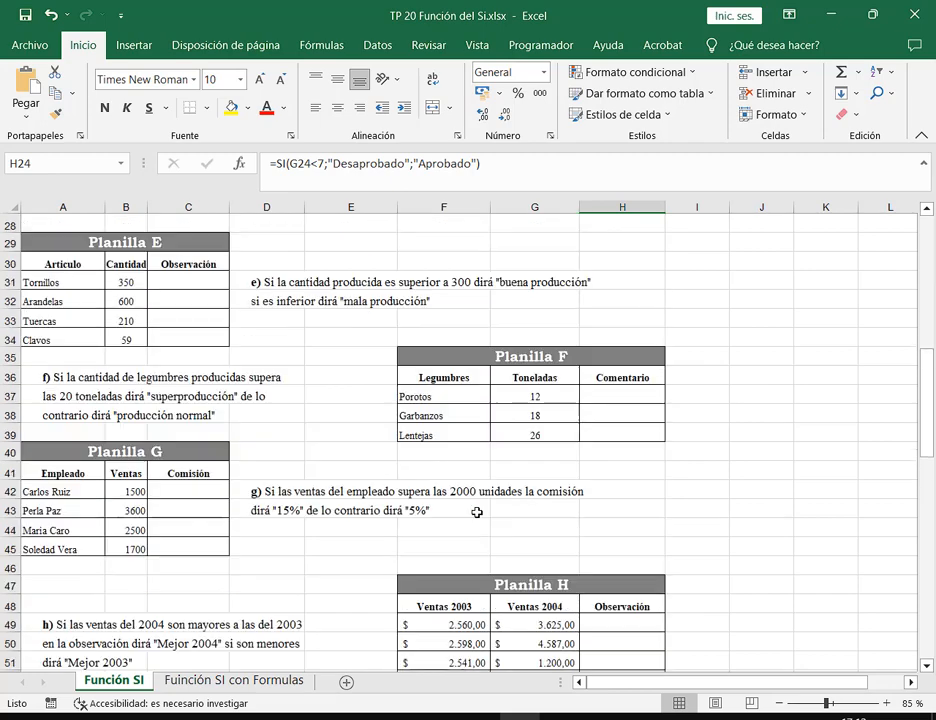
pyautogui.click(190, 243)
pyautogui.click(583, 355)
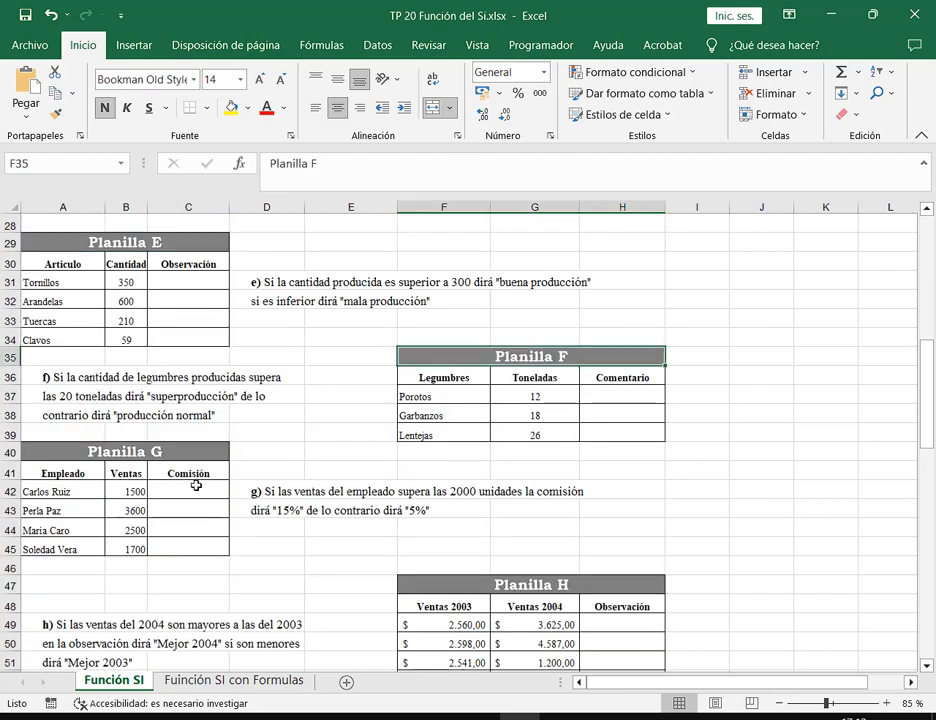
pyautogui.click(188, 492)
pyautogui.scroll(-4, 391, 440)
pyautogui.scroll(2, 391, 440)
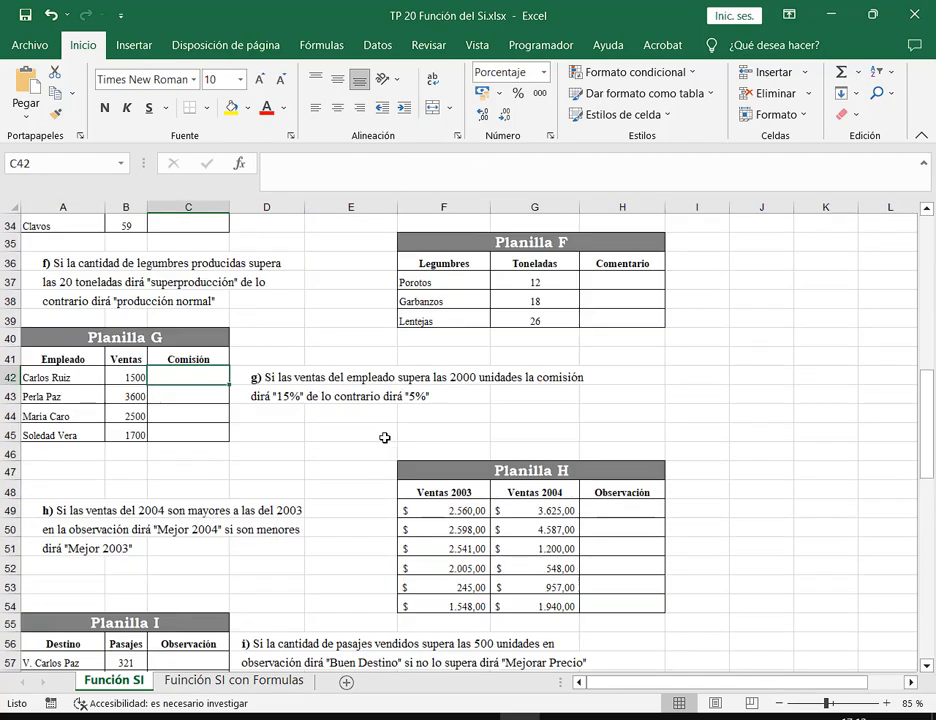
pyautogui.scroll(-2, 386, 439)
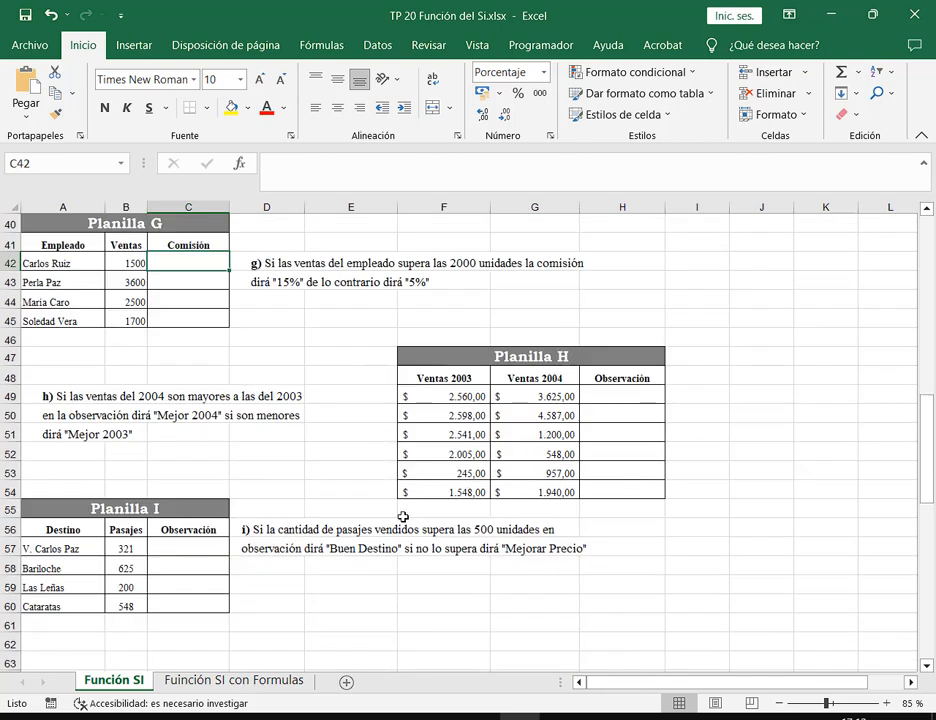
pyautogui.scroll(2, 389, 493)
pyautogui.scroll(3, 388, 489)
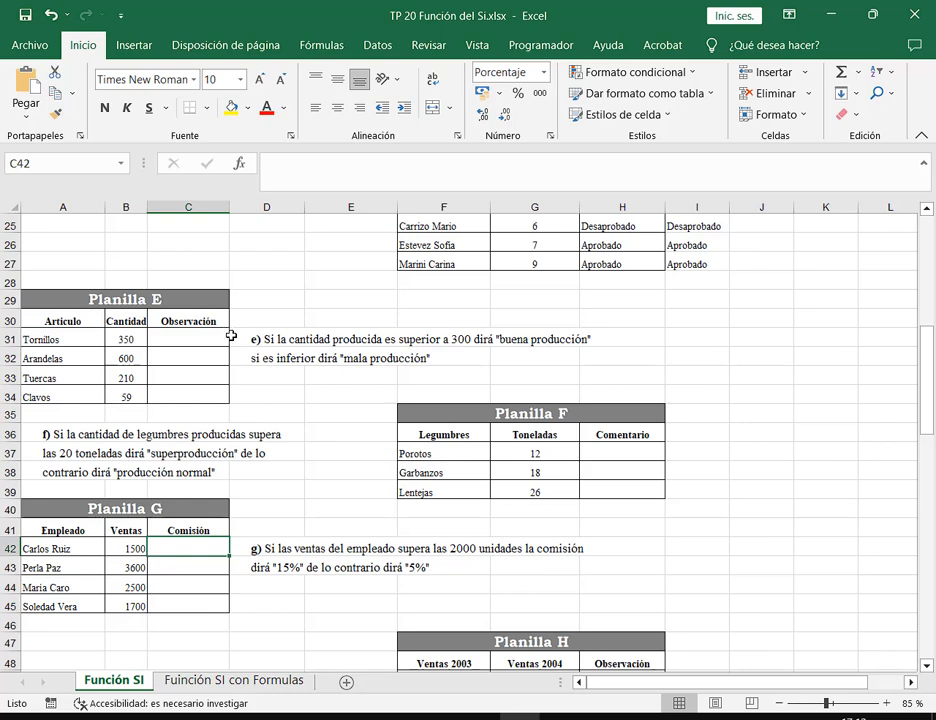
pyautogui.click(162, 300)
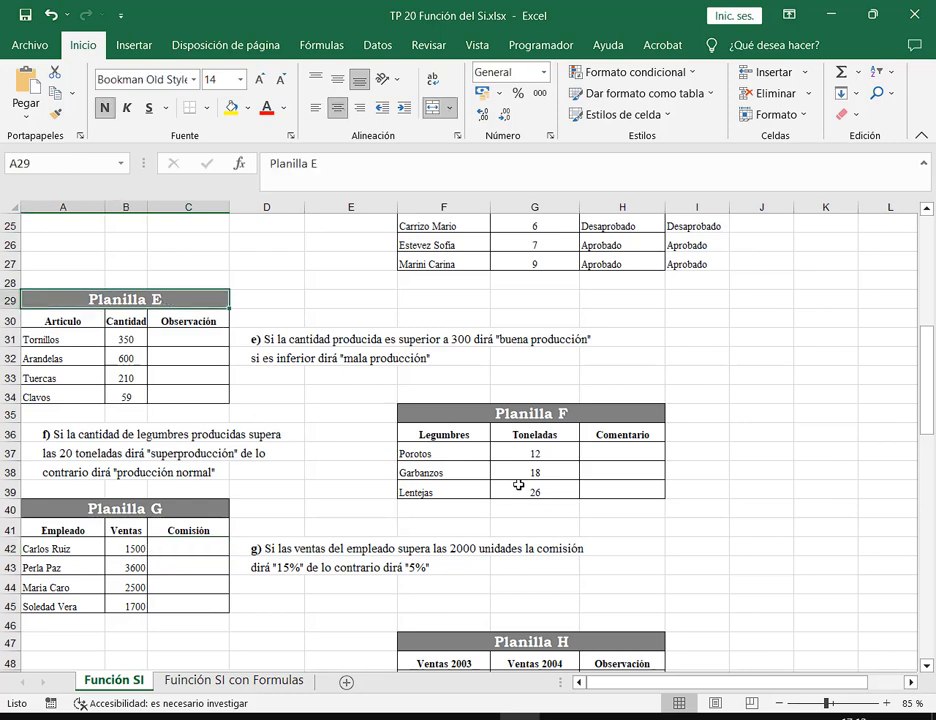
pyautogui.click(643, 449)
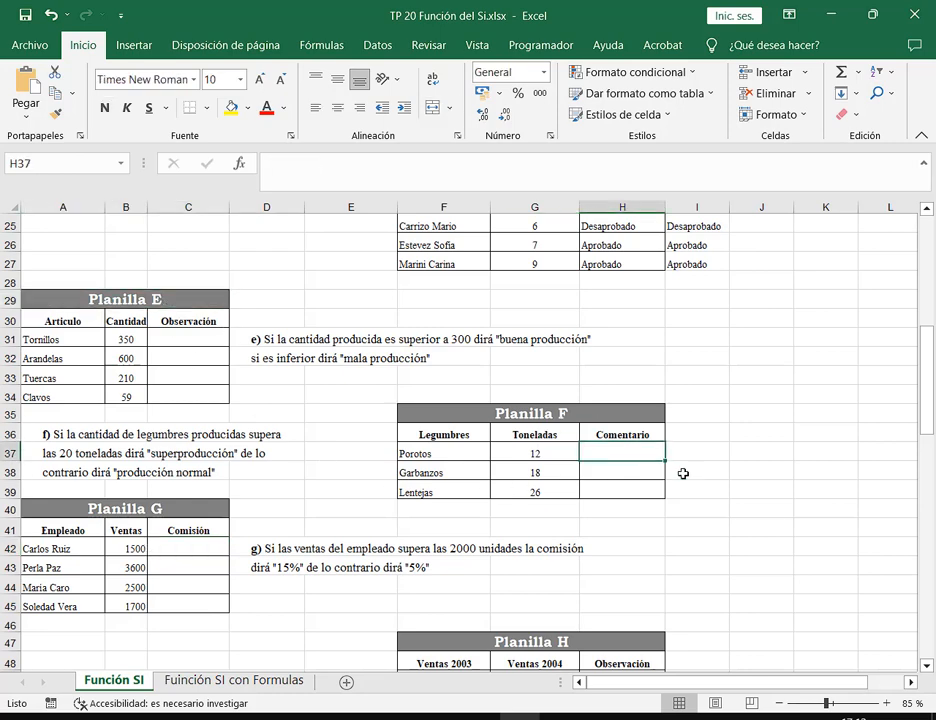
pyautogui.scroll(-4, 666, 484)
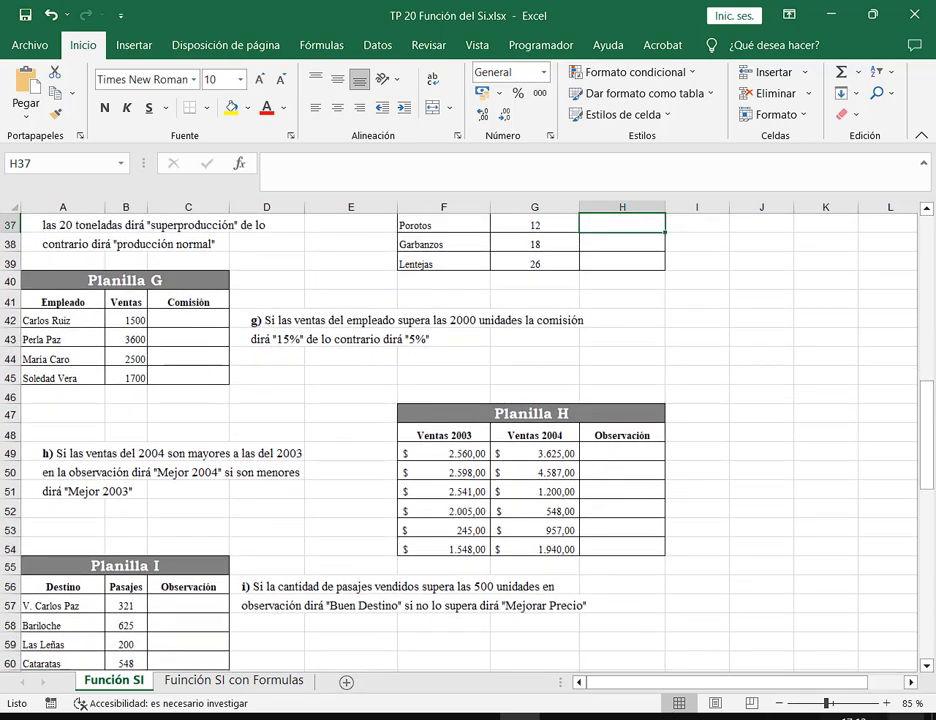
# Select the first Comisión cell in Planilla G and examine instruction g), including its "15%" and "5%" outcomes.
pyautogui.click(886, 703)
pyautogui.click(886, 703)
pyautogui.click(886, 703)
pyautogui.scroll(4, 196, 378)
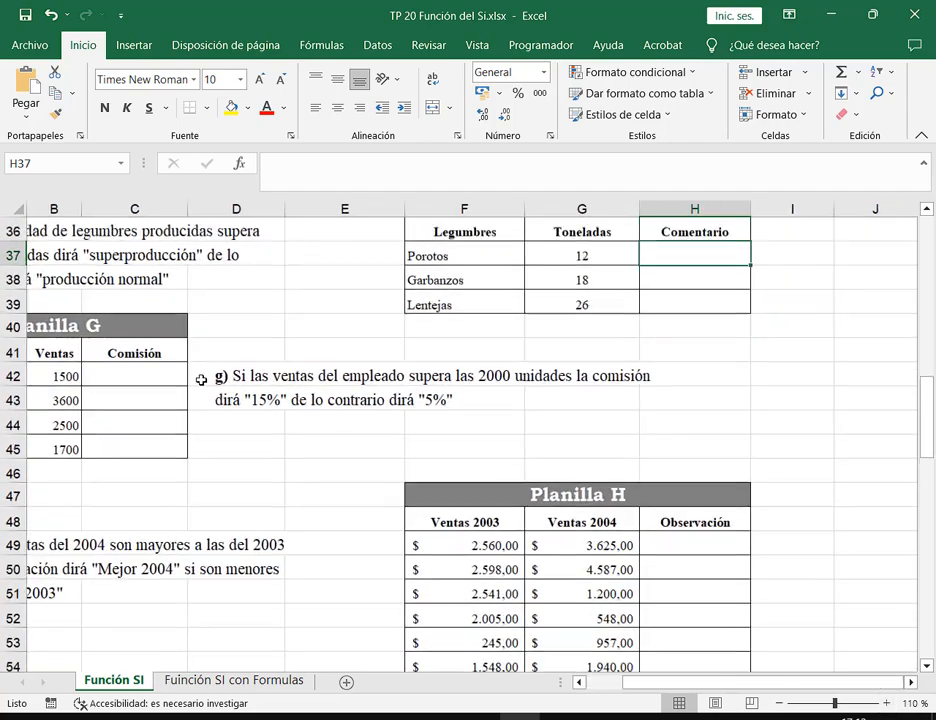
pyautogui.scroll(-4, 673, 486)
pyautogui.moveTo(700, 681); pyautogui.dragTo(665, 681)
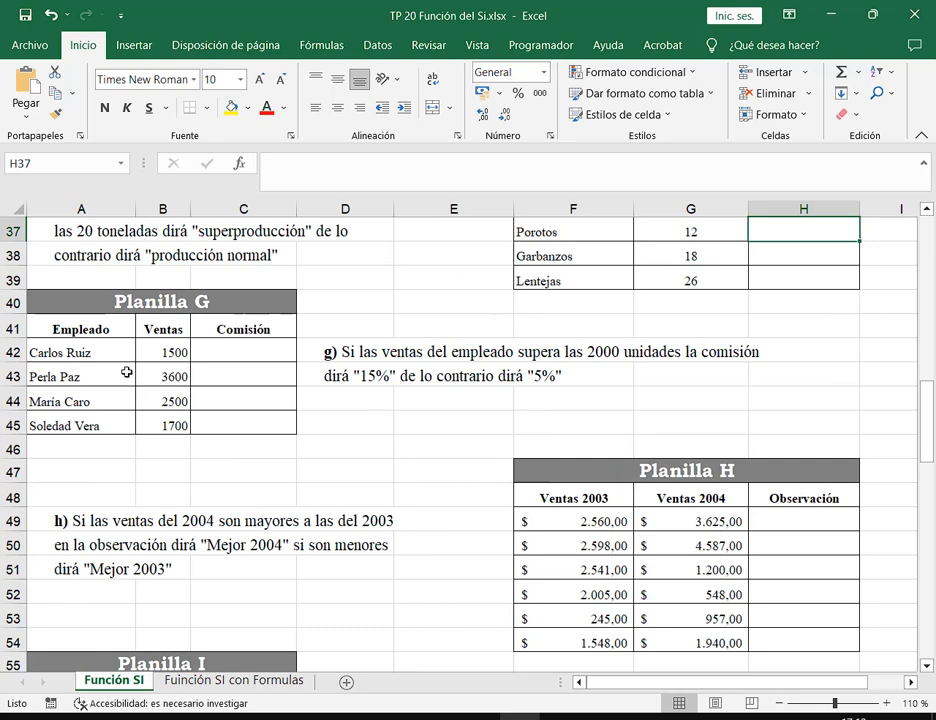
pyautogui.scroll(1, 272, 387)
pyautogui.click(239, 363)
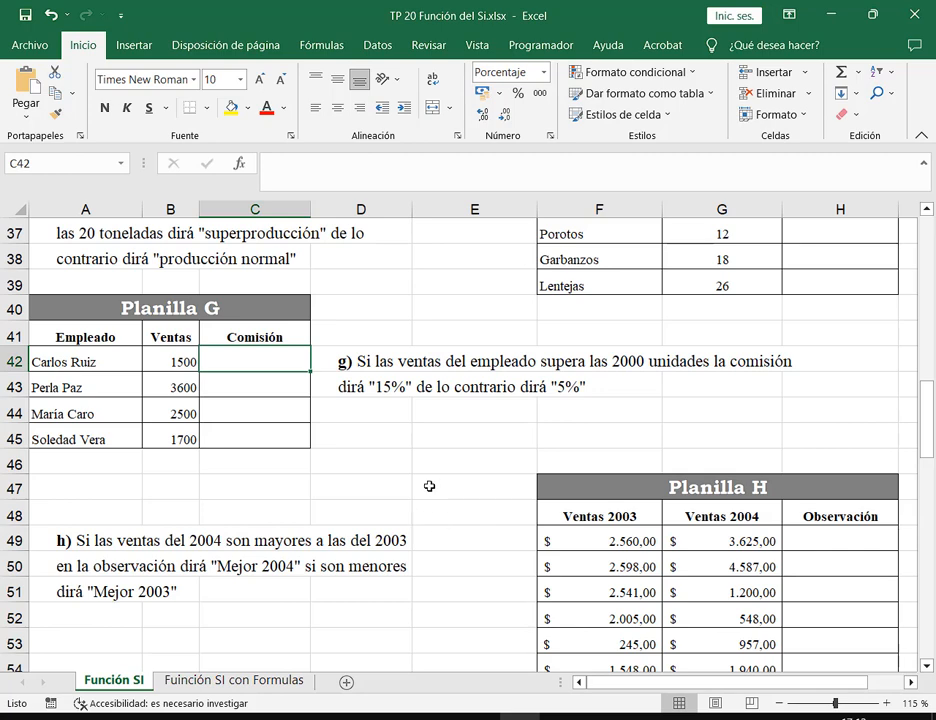
pyautogui.moveTo(360, 373); pyautogui.dragTo(412, 398)
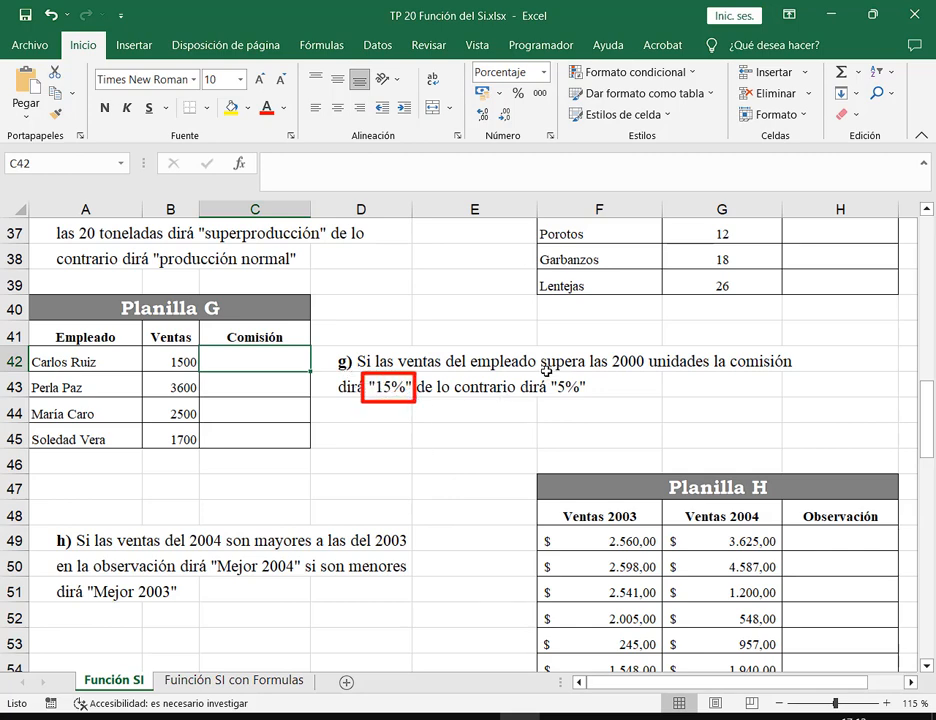
pyautogui.moveTo(545, 374); pyautogui.dragTo(593, 405)
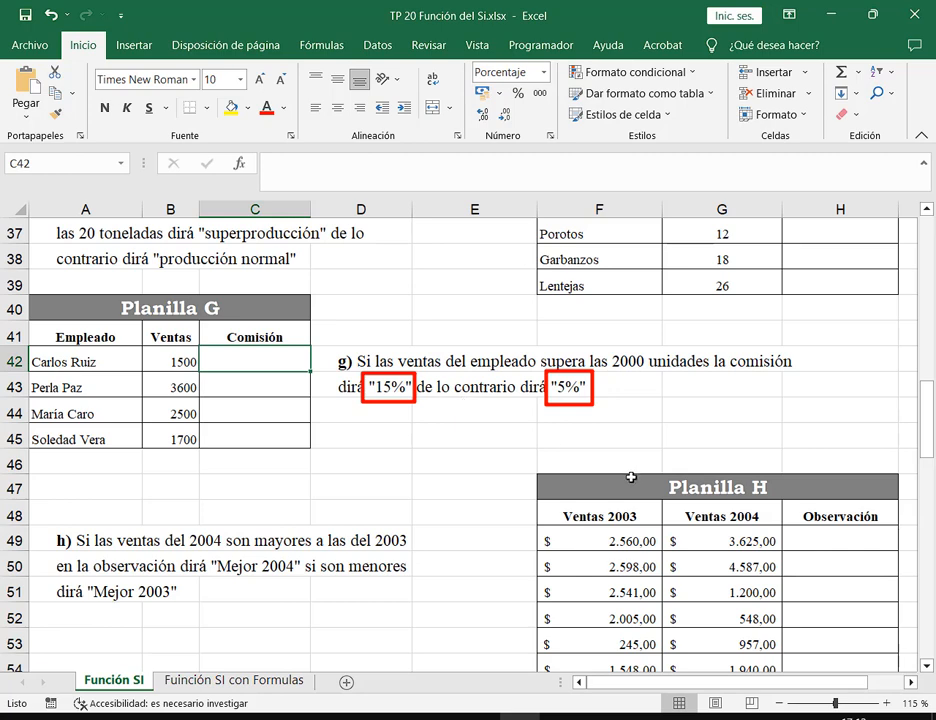
pyautogui.press('Escape')
# Switch to Notepad and replace the grade example below the operator list with "Si las ventas superan las 2000 unidades,".
pyautogui.click(560, 717)
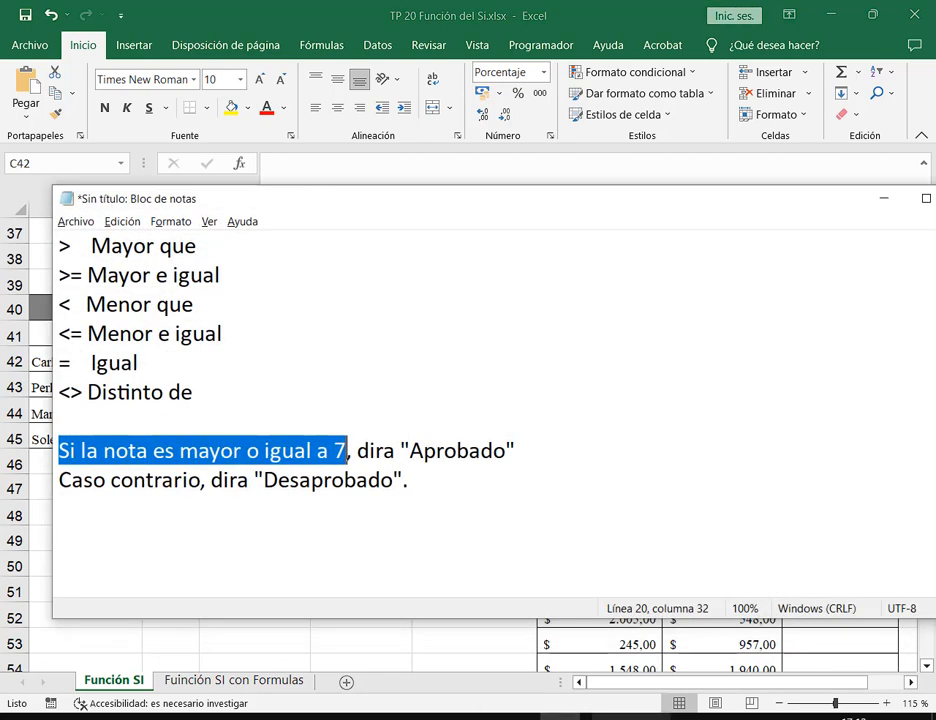
pyautogui.moveTo(515, 518); pyautogui.dragTo(25, 432)
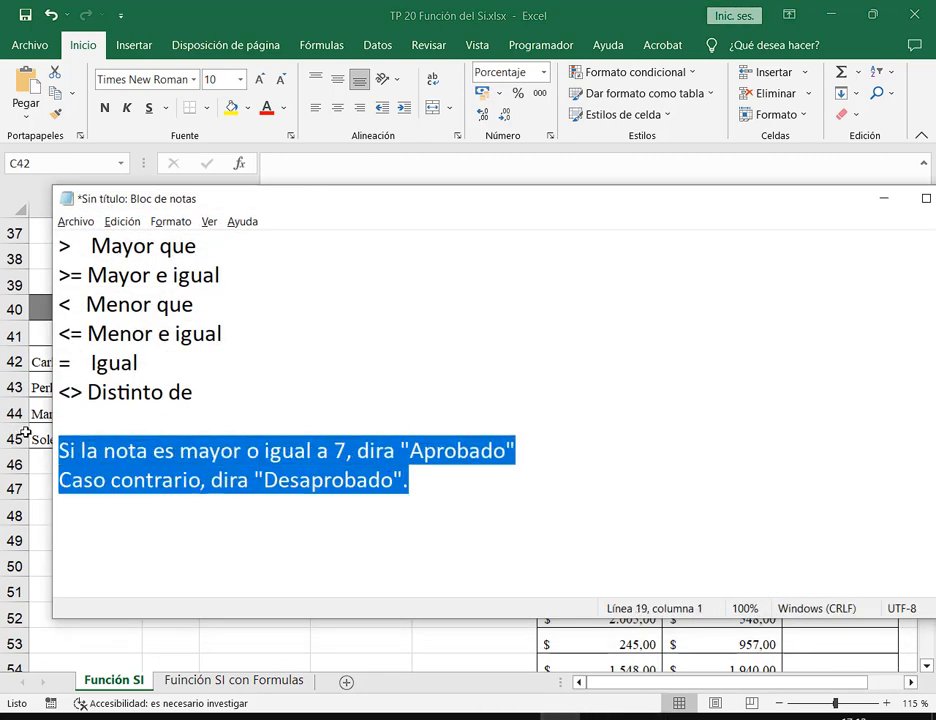
pyautogui.press('BackSpace')
pyautogui.write('Si las vent')
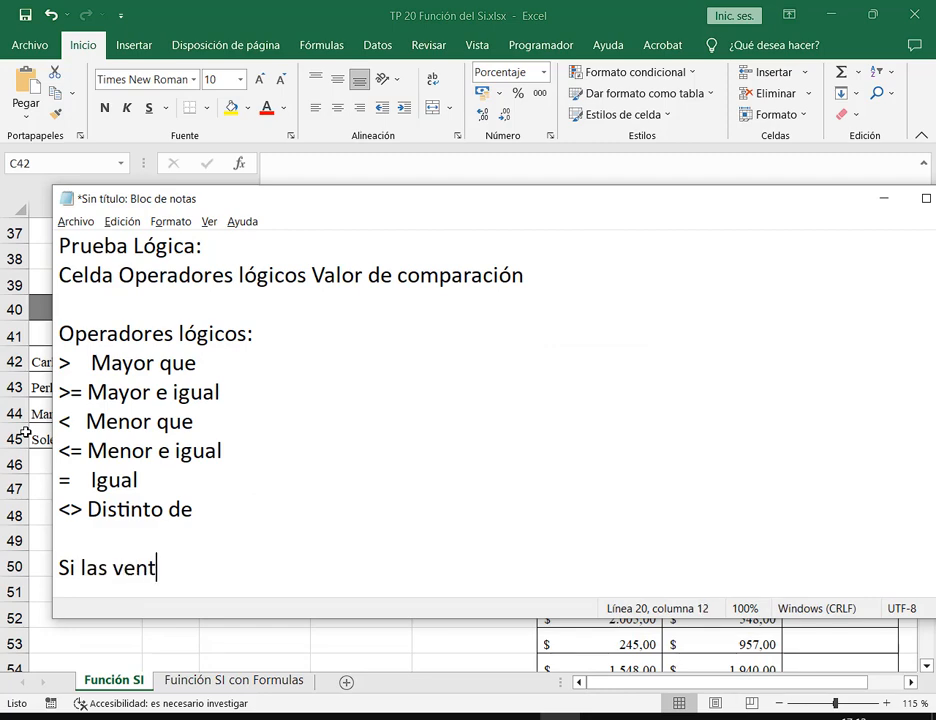
pyautogui.write('as superan')
pyautogui.hotkey('alt', 'Tab')
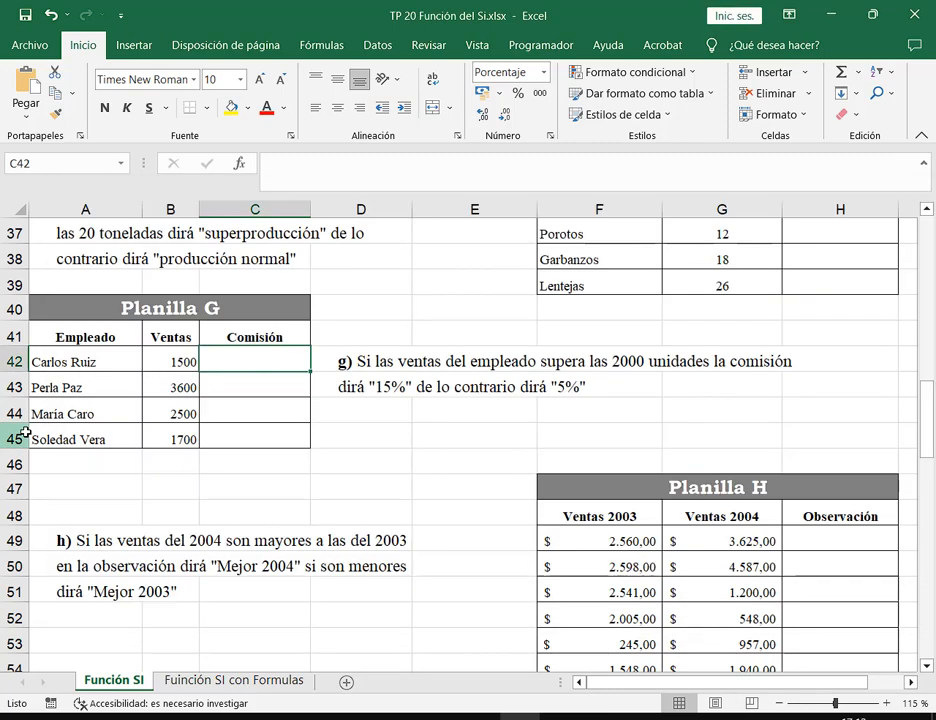
pyautogui.hotkey('alt', 'Tab')
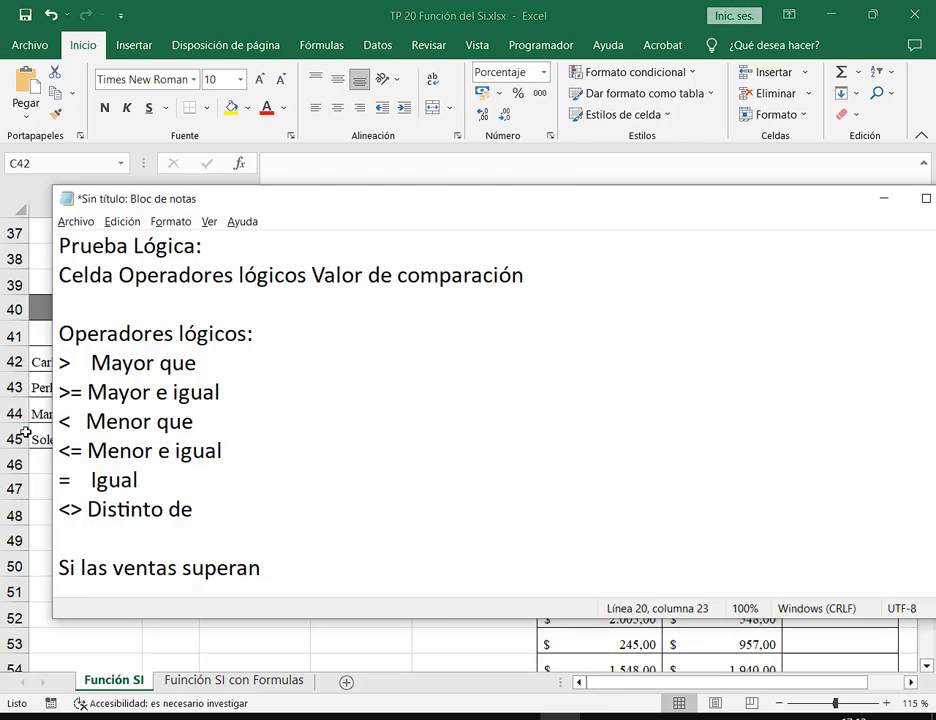
pyautogui.write('las 200')
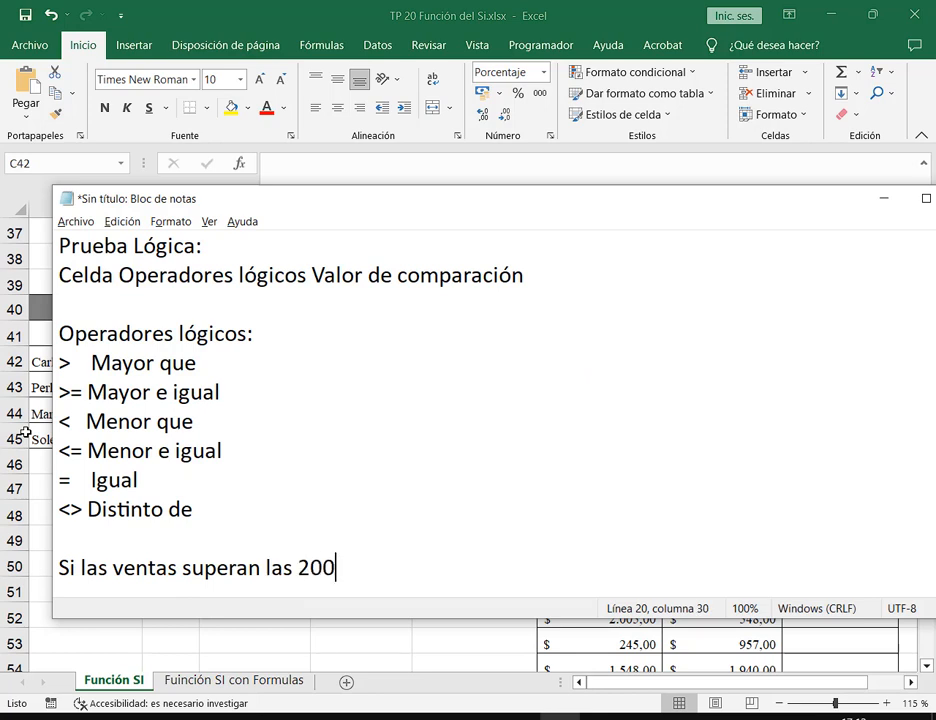
pyautogui.write('9')
pyautogui.press('BackSpace')
pyautogui.write('0 unidades, dir')
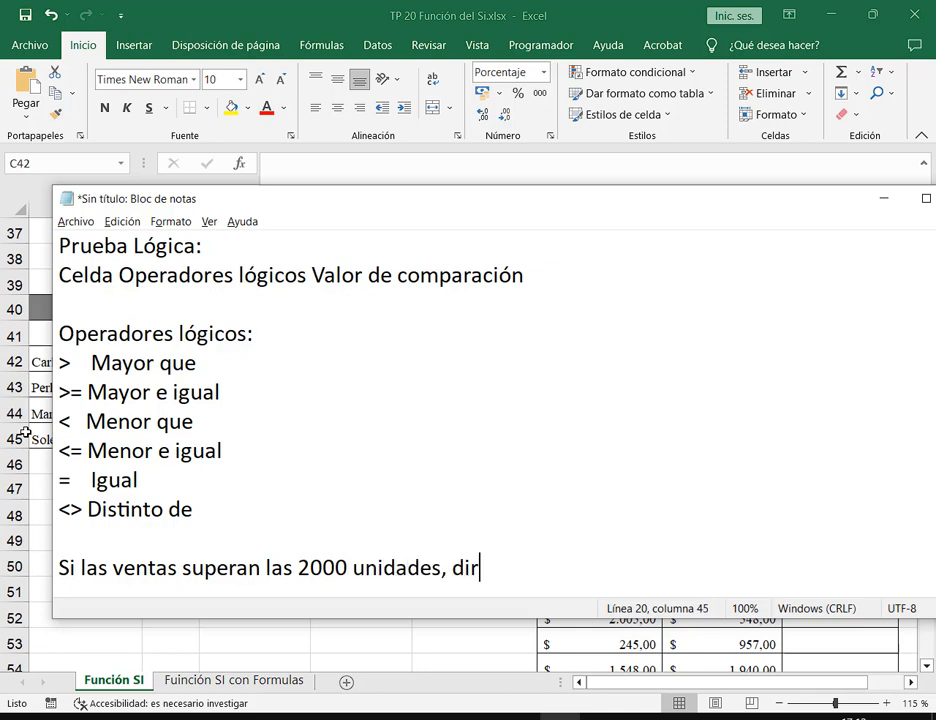
# Finish the sales condition line in the notes with "aparecerá 15%".
pyautogui.write('a')
pyautogui.press('BackSpace')
pyautogui.press('BackSpace')
pyautogui.press('BackSpace')
pyautogui.press('BackSpace')
pyautogui.write('apare')
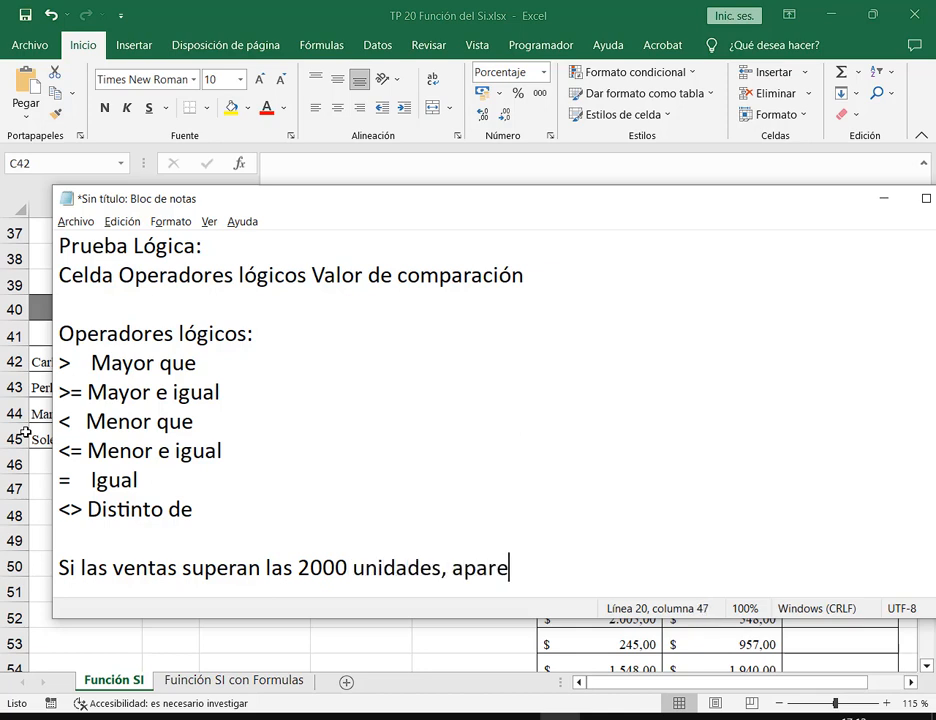
pyautogui.write('cerá')
pyautogui.hotkey('alt', 'Tab')
pyautogui.hotkey('alt', 'Tab')
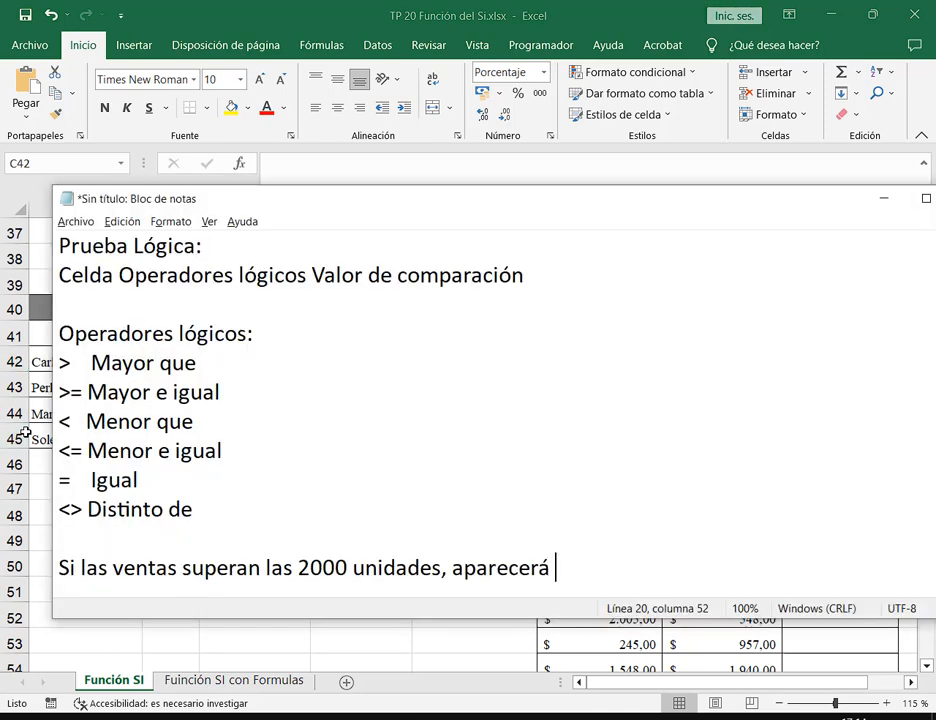
pyautogui.write('15&')
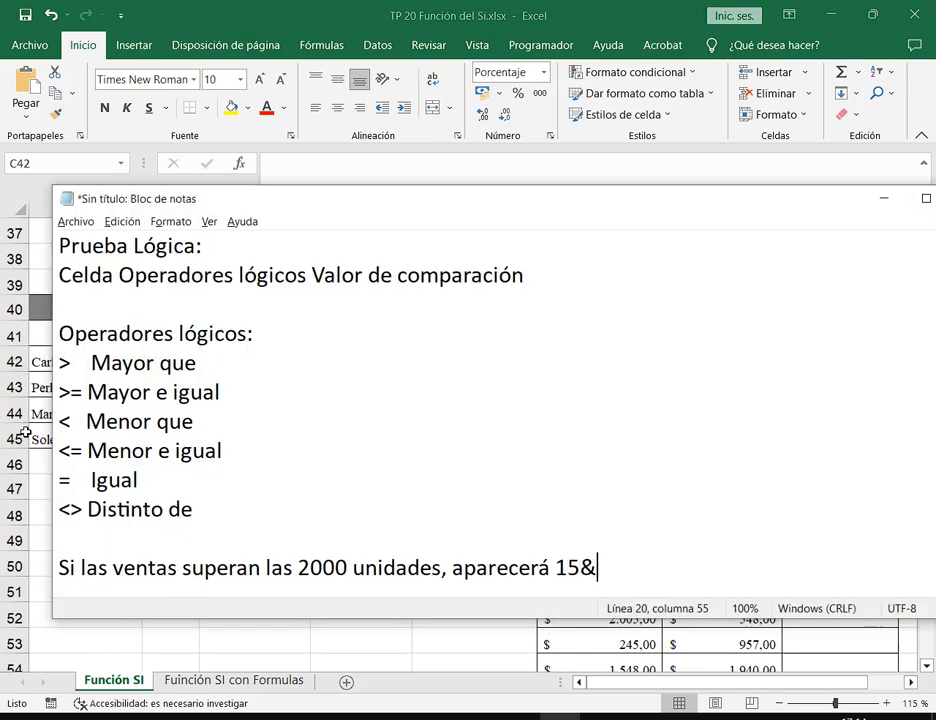
pyautogui.press('BackSpace')
pyautogui.write('%')
# Add the line "Caso contrario, aparecerá 5%" below the sales condition, followed by a line break.
pyautogui.press('Return')
pyautogui.write('Cas')
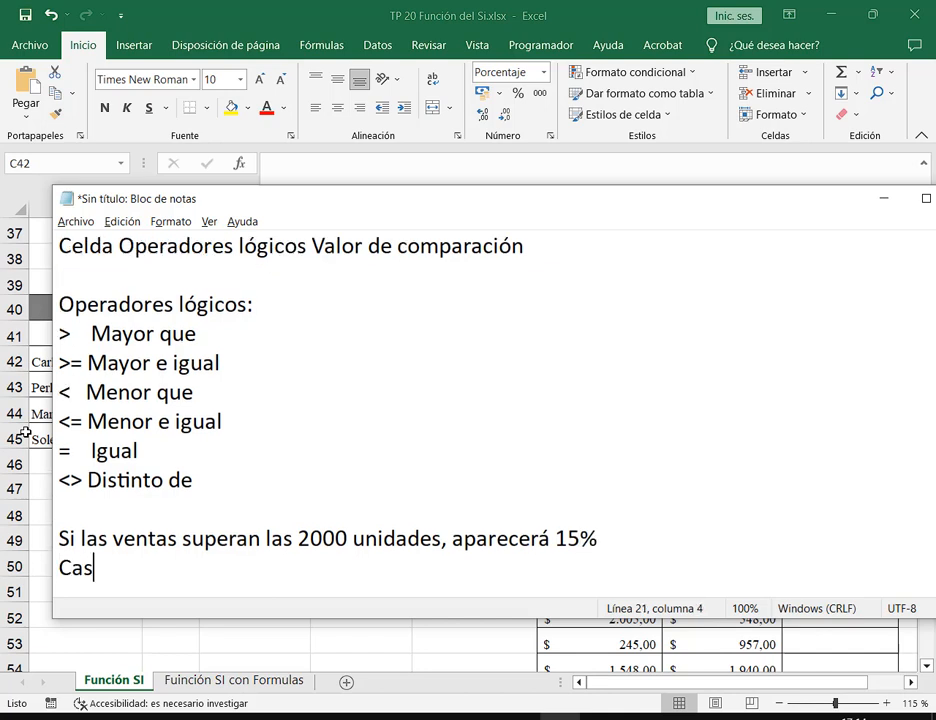
pyautogui.write('i')
pyautogui.write('o contrario, a')
pyautogui.write('parecerá')
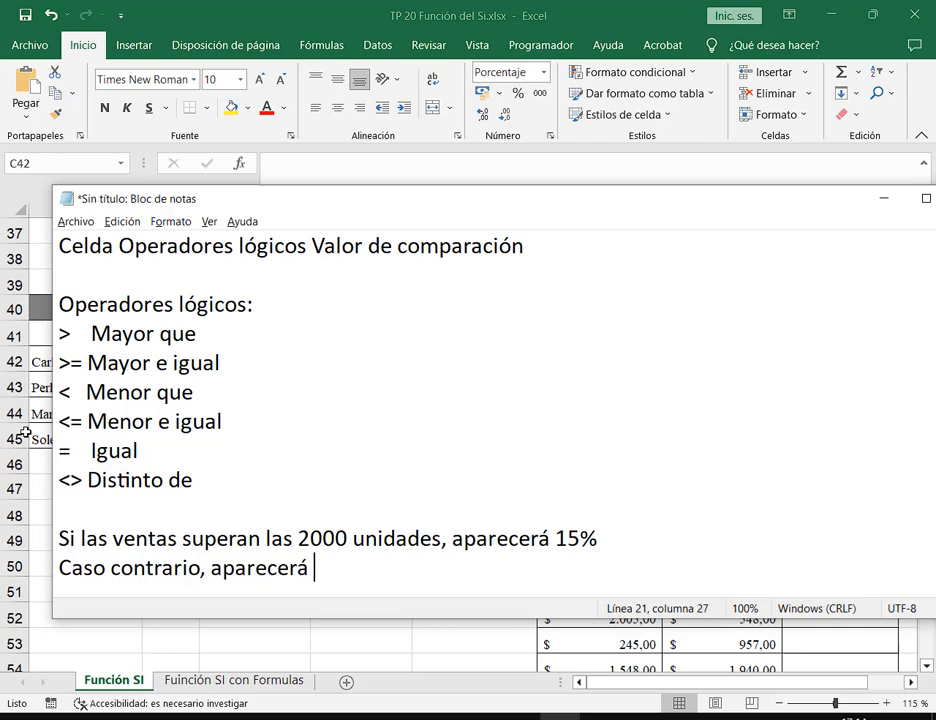
pyautogui.hotkey('alt', 'Tab')
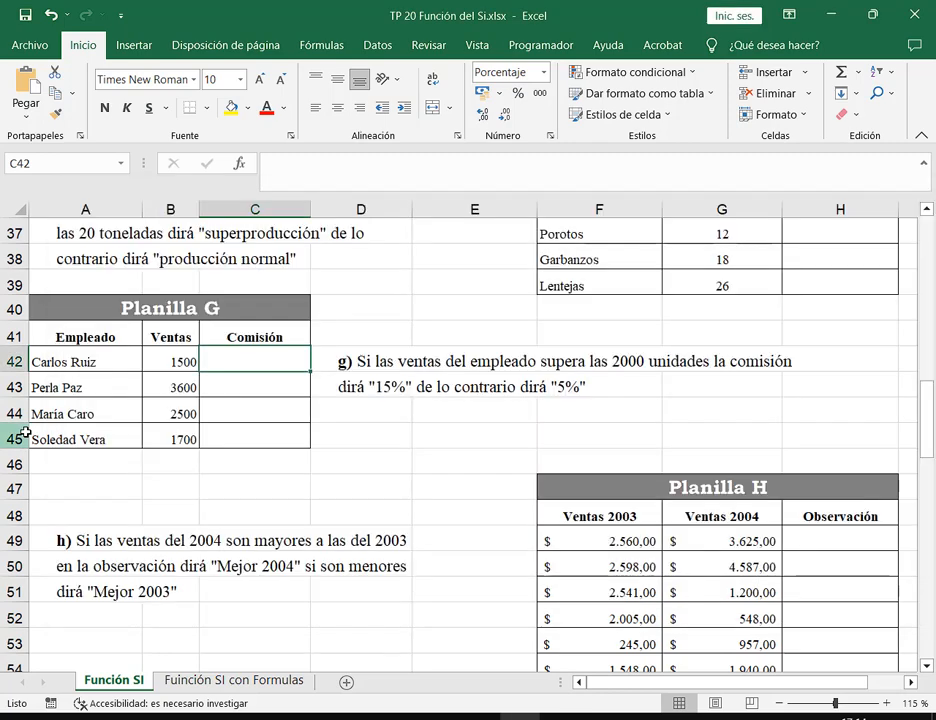
pyautogui.hotkey('alt', 'Tab')
pyautogui.write('5')
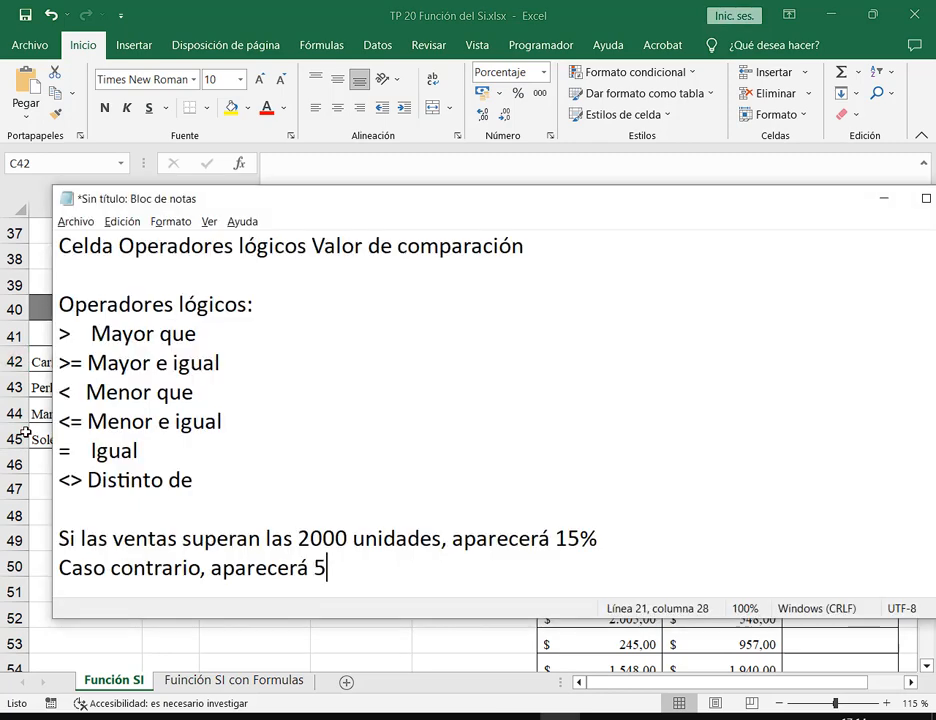
pyautogui.write('%')
pyautogui.press('Return')
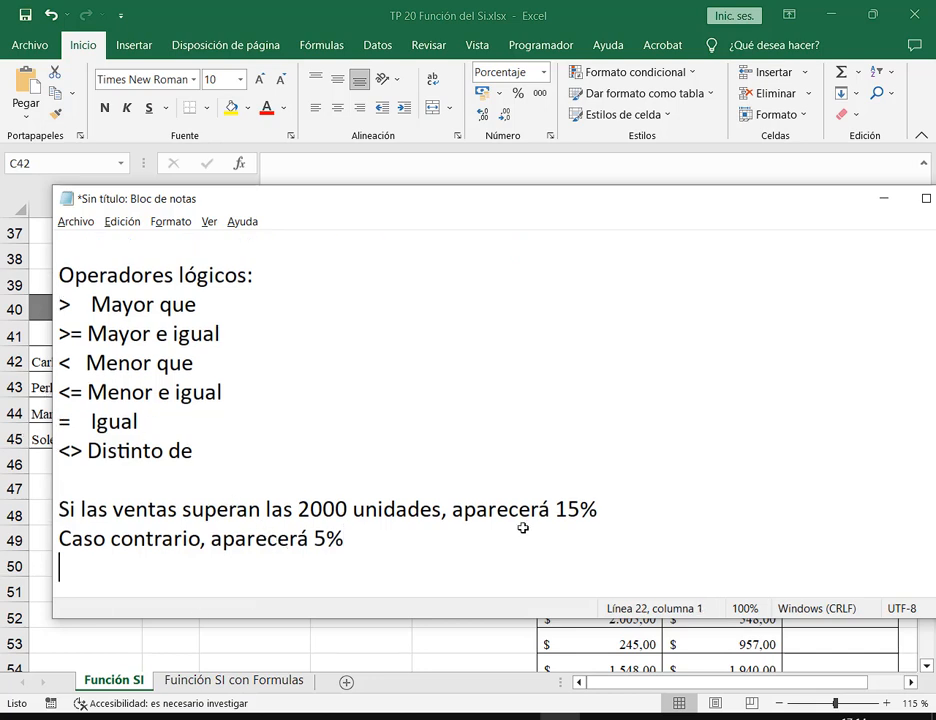
# Review the 15% and 5% outcomes in the two note lines.
pyautogui.moveTo(447, 489); pyautogui.dragTo(614, 519)
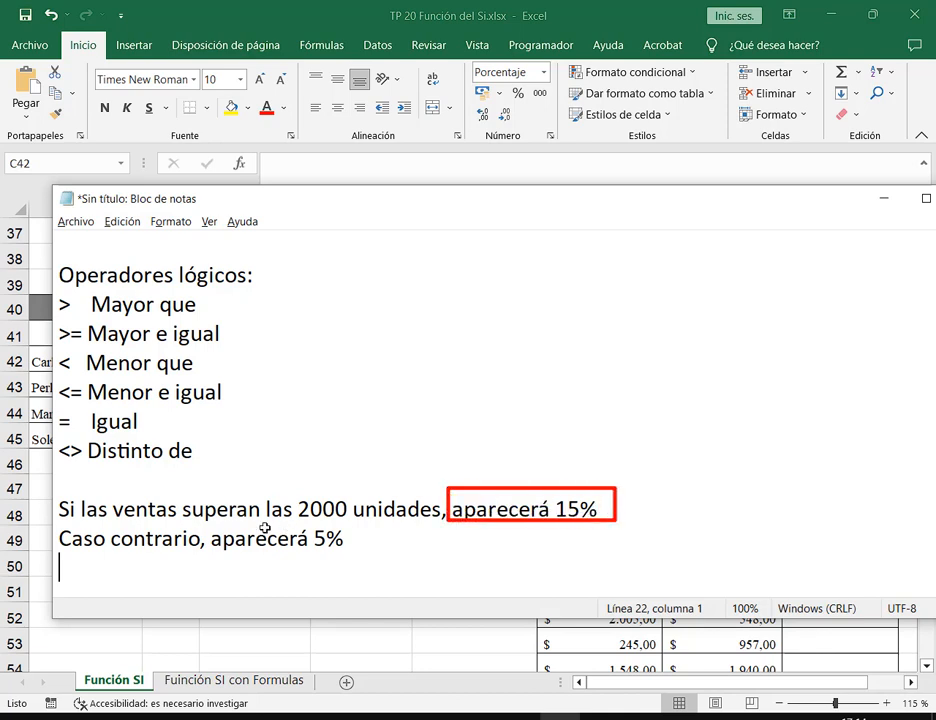
pyautogui.press('Escape')
pyautogui.moveTo(554, 495); pyautogui.dragTo(608, 529)
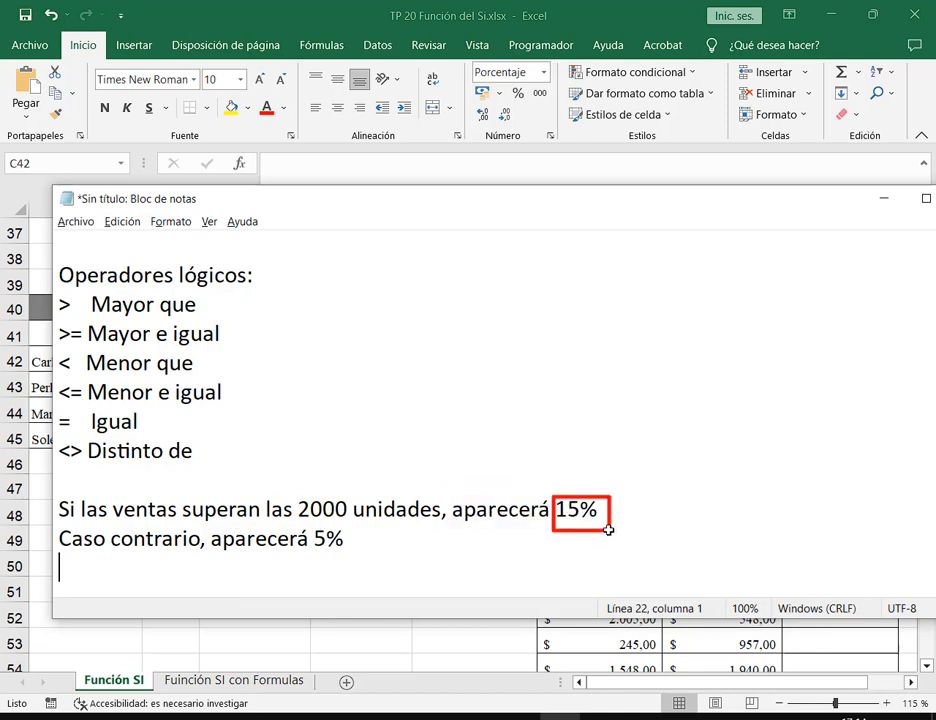
pyautogui.moveTo(308, 523); pyautogui.dragTo(362, 559)
pyautogui.press('Escape')
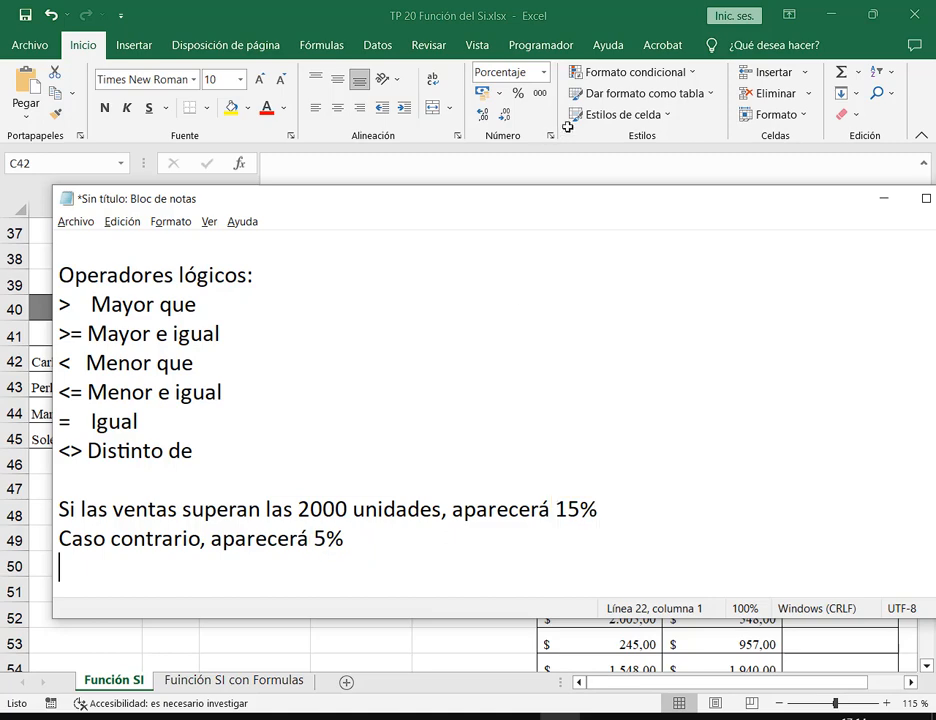
# Return to the Excel workbook and insert the logical function SI in C42, Planilla G's first Comisión cell.
pyautogui.click(606, 3)
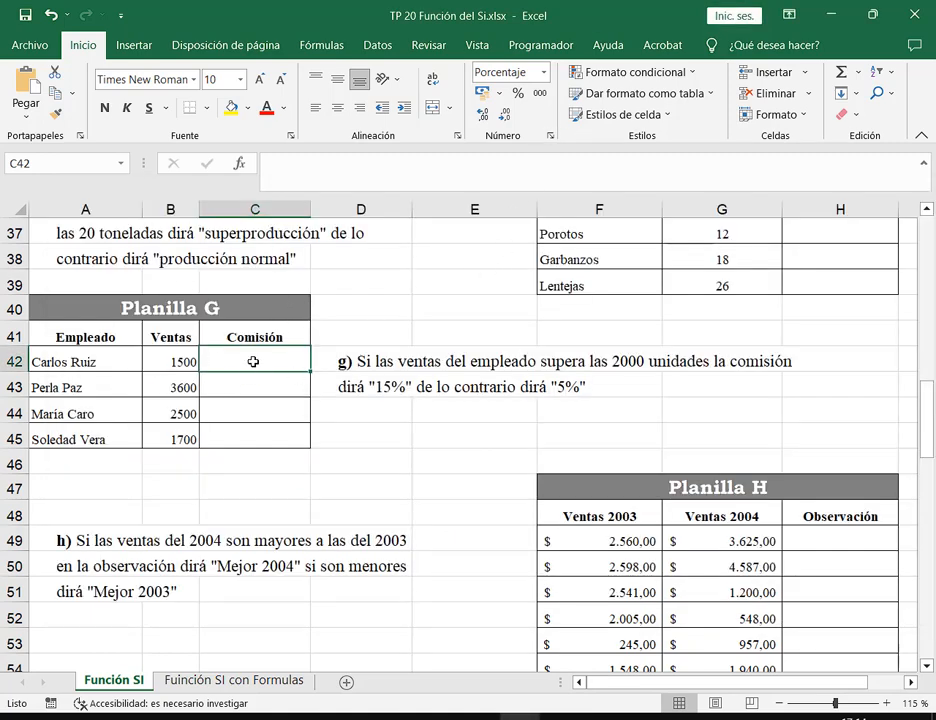
pyautogui.click(239, 162)
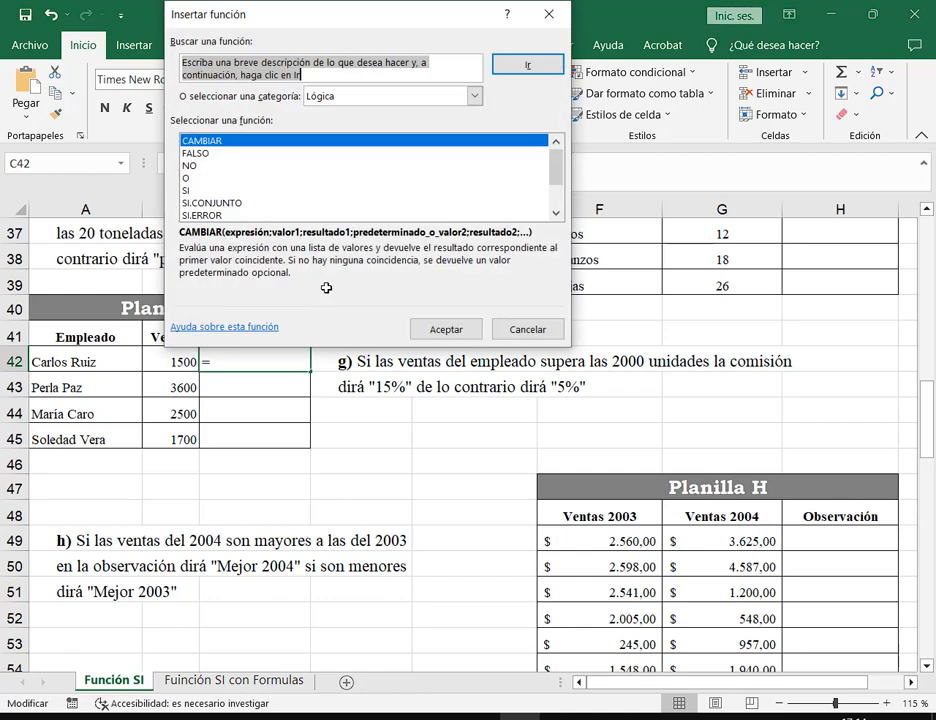
pyautogui.click(184, 177)
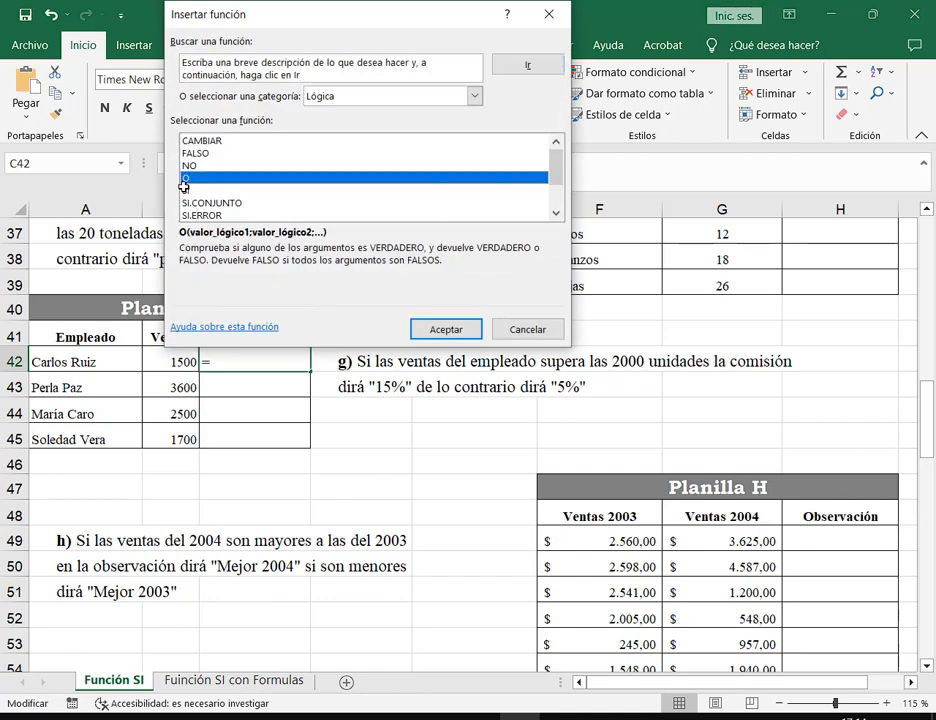
pyautogui.doubleClick(184, 189)
# Set the SI function's true value to 15% and its false value to 5%.
pyautogui.click(243, 119)
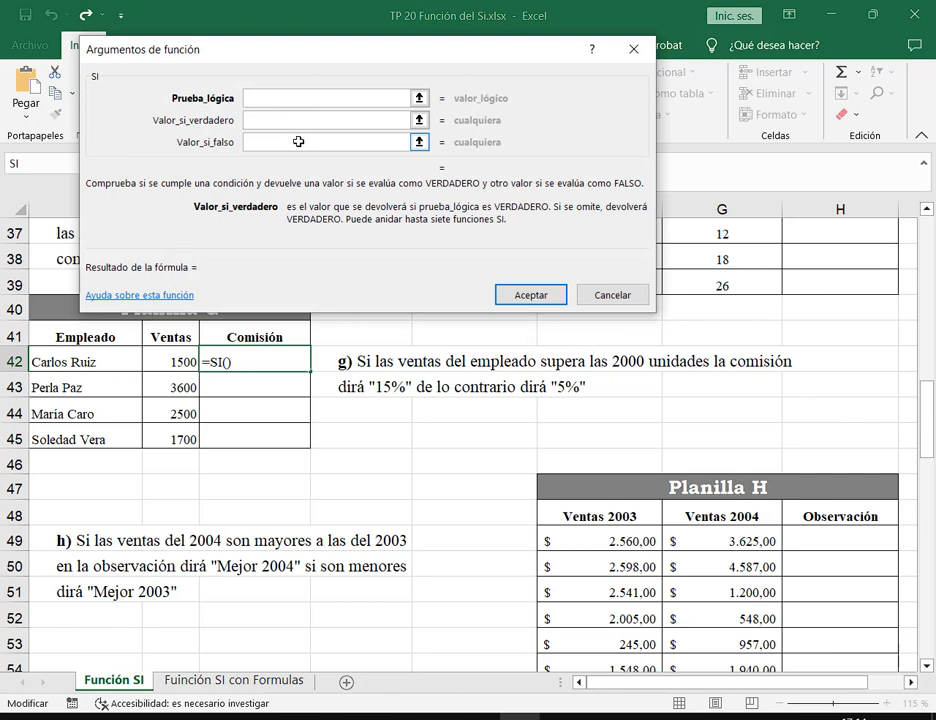
pyautogui.write('15%')
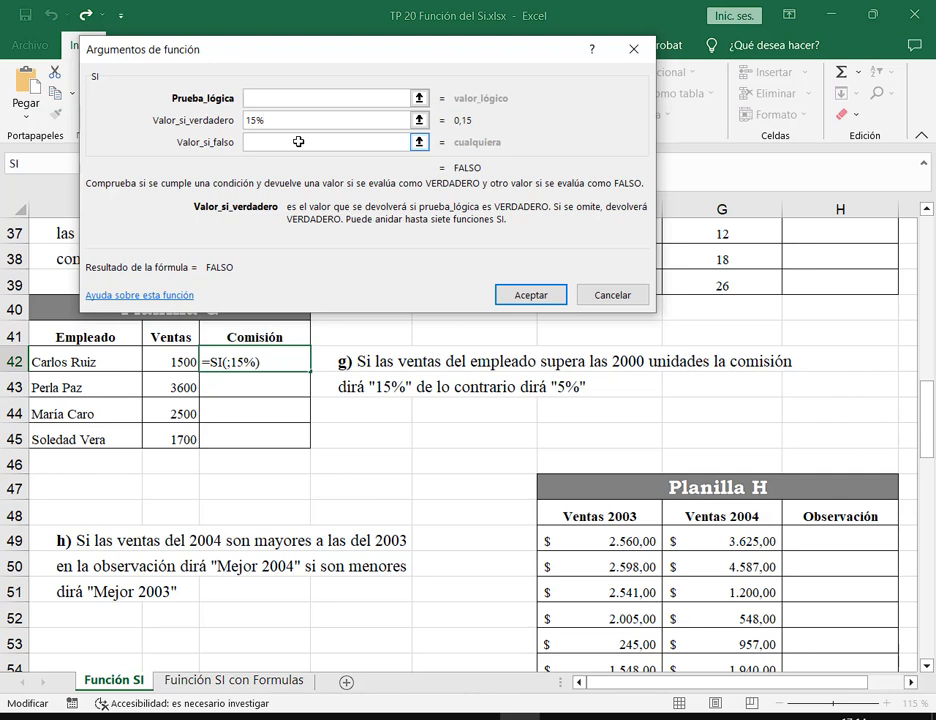
pyautogui.click(298, 141)
pyautogui.write('5')
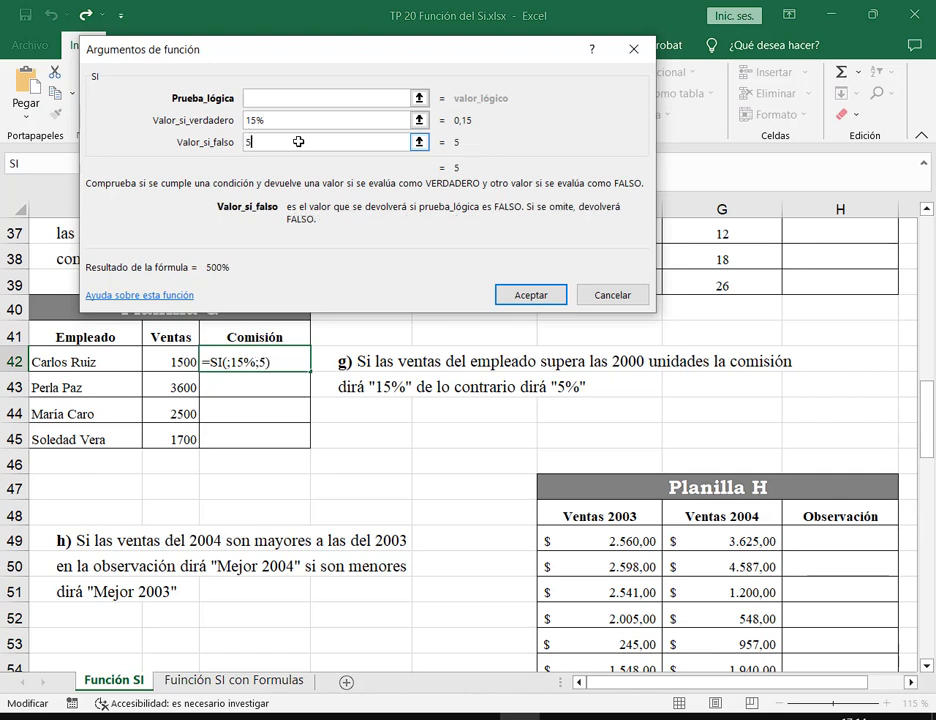
pyautogui.write('%')
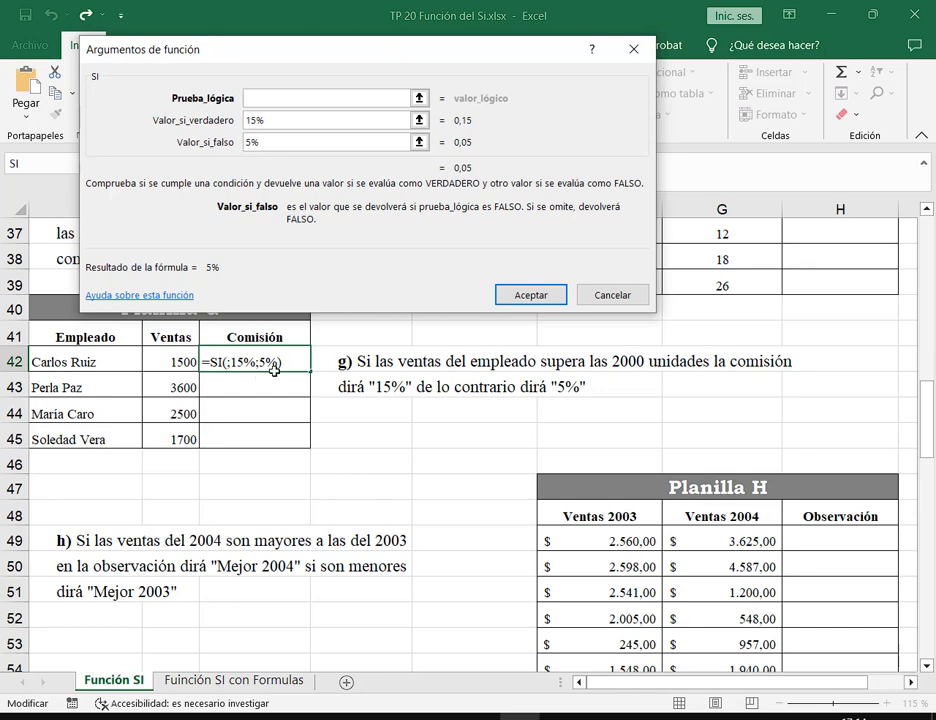
# Check the true-value and false-value arguments of the SI function in C42 and the logical test argument.
pyautogui.click(247, 119)
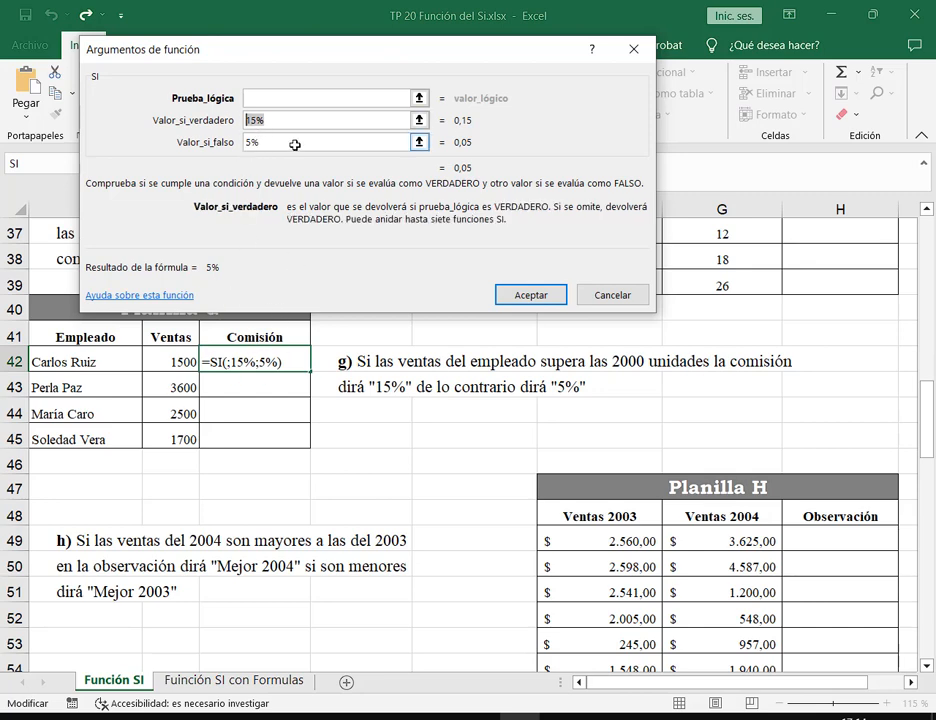
pyautogui.click(253, 143)
pyautogui.click(280, 121)
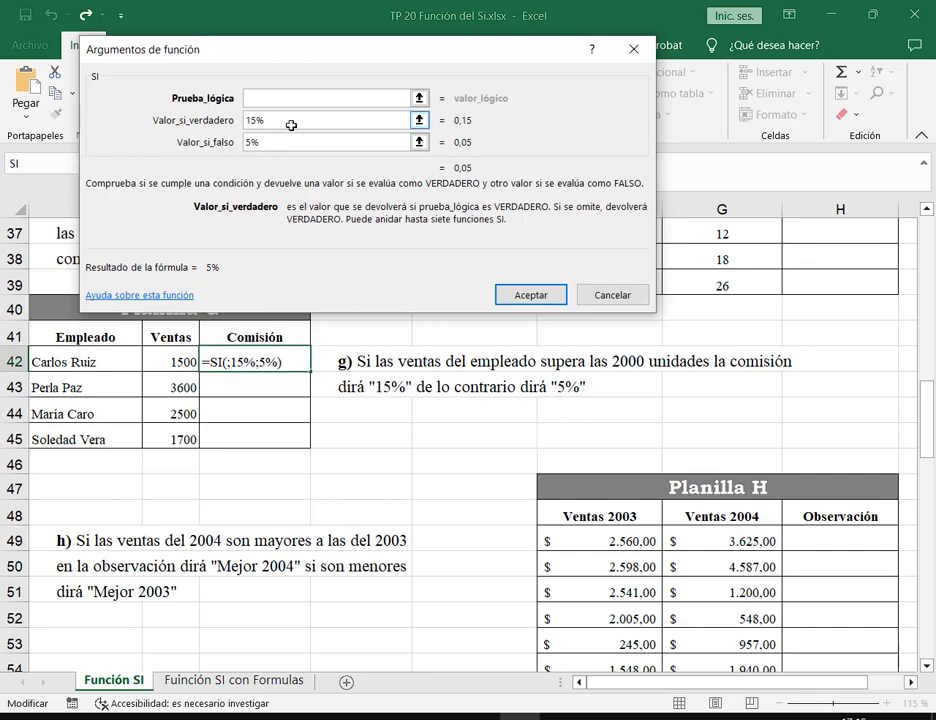
pyautogui.moveTo(274, 122); pyautogui.dragTo(192, 144)
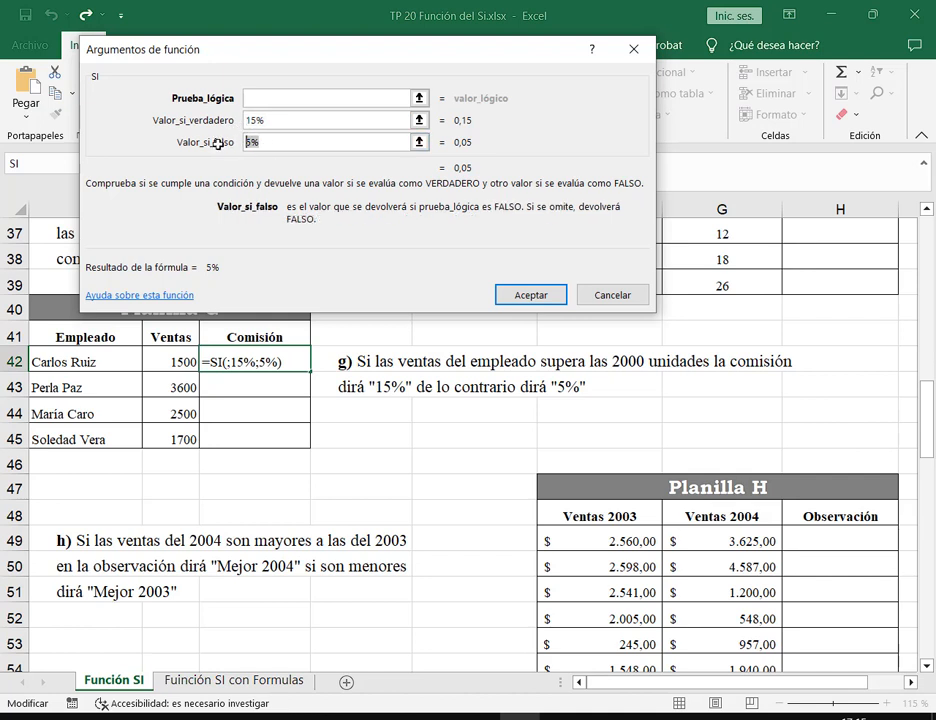
pyautogui.click(297, 120)
pyautogui.click(288, 144)
pyautogui.click(275, 95)
# Compare the SI arguments with the Notepad condition, examining the sales, the comparison, the 2000 limit and both outcomes.
pyautogui.hotkey('alt', 'Tab')
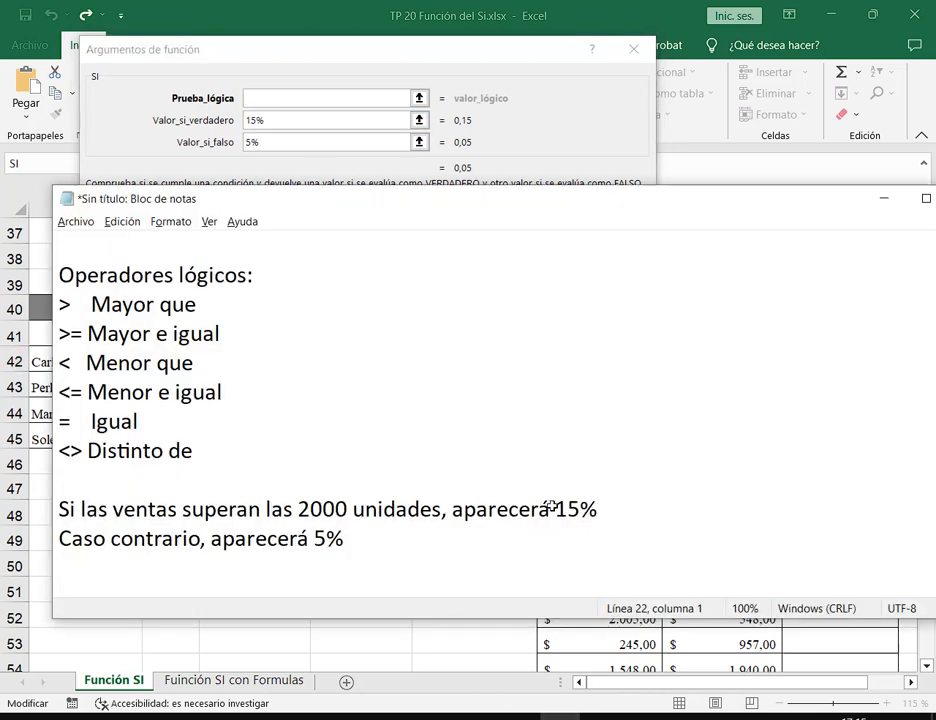
pyautogui.moveTo(550, 510); pyautogui.dragTo(608, 520)
pyautogui.moveTo(309, 539); pyautogui.dragTo(360, 541)
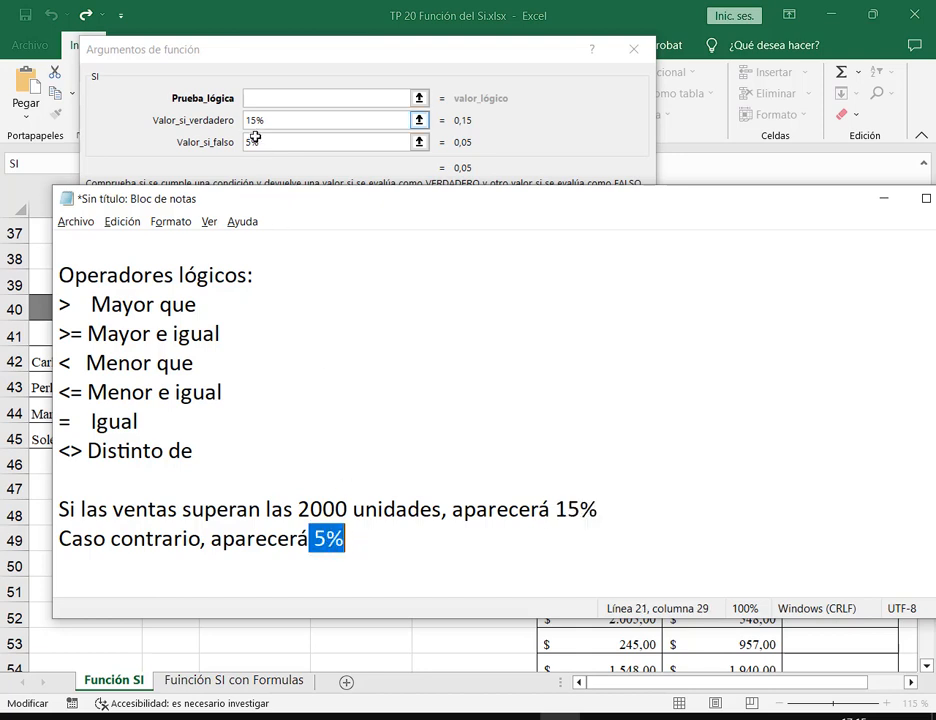
pyautogui.click(100, 510)
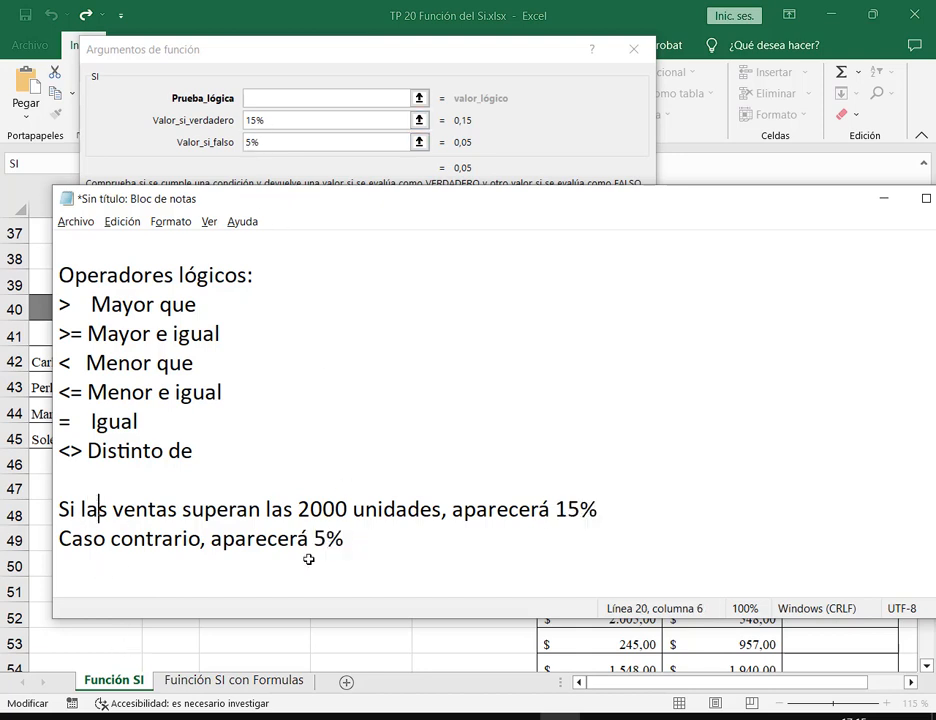
pyautogui.click(298, 52)
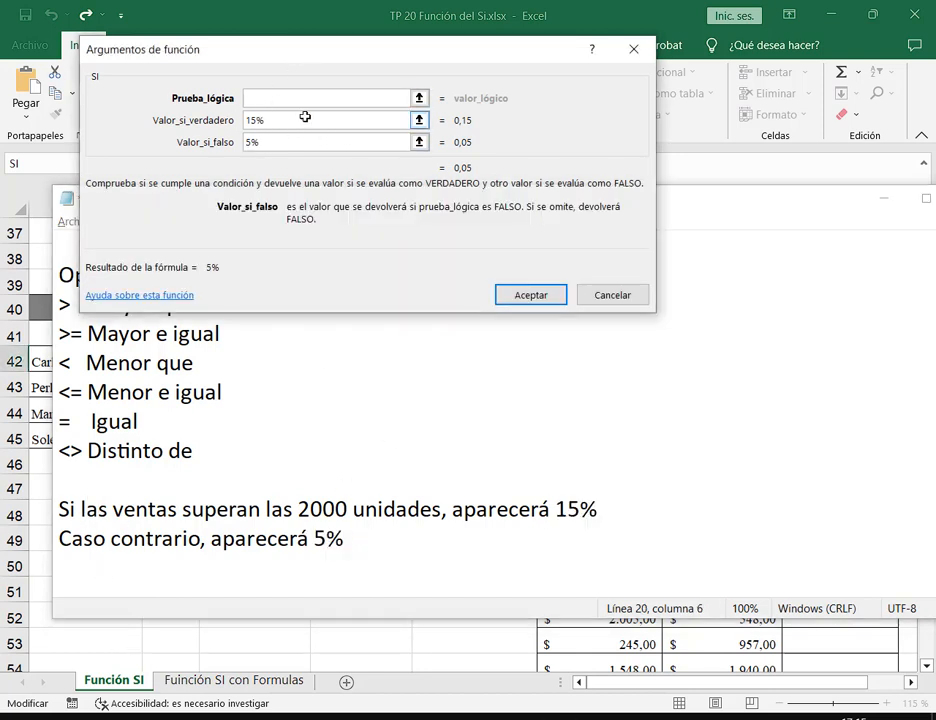
pyautogui.moveTo(305, 118); pyautogui.dragTo(152, 120)
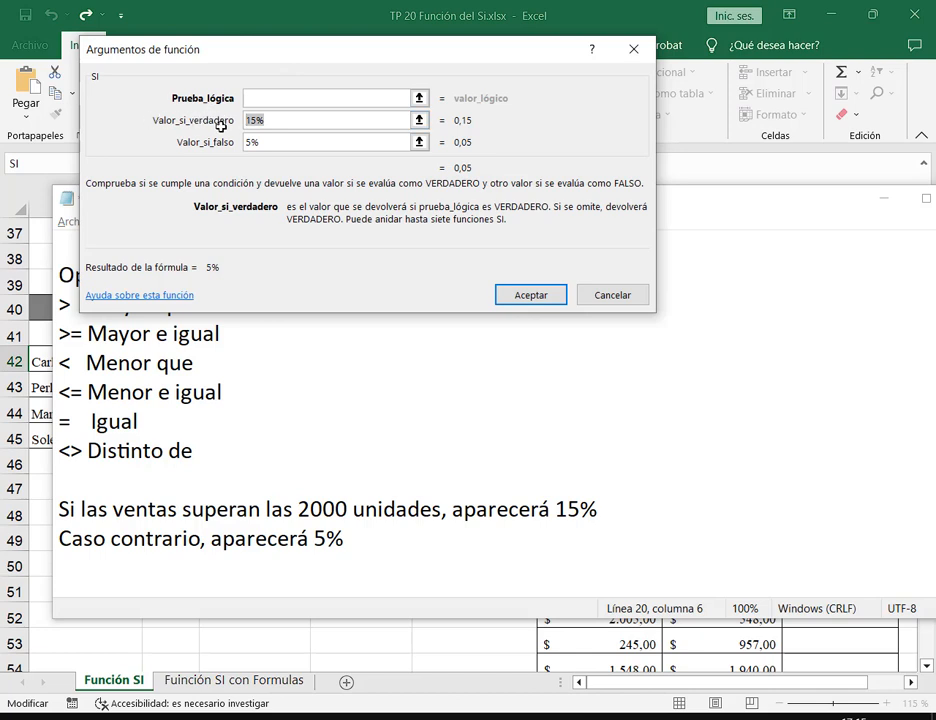
pyautogui.click(305, 118)
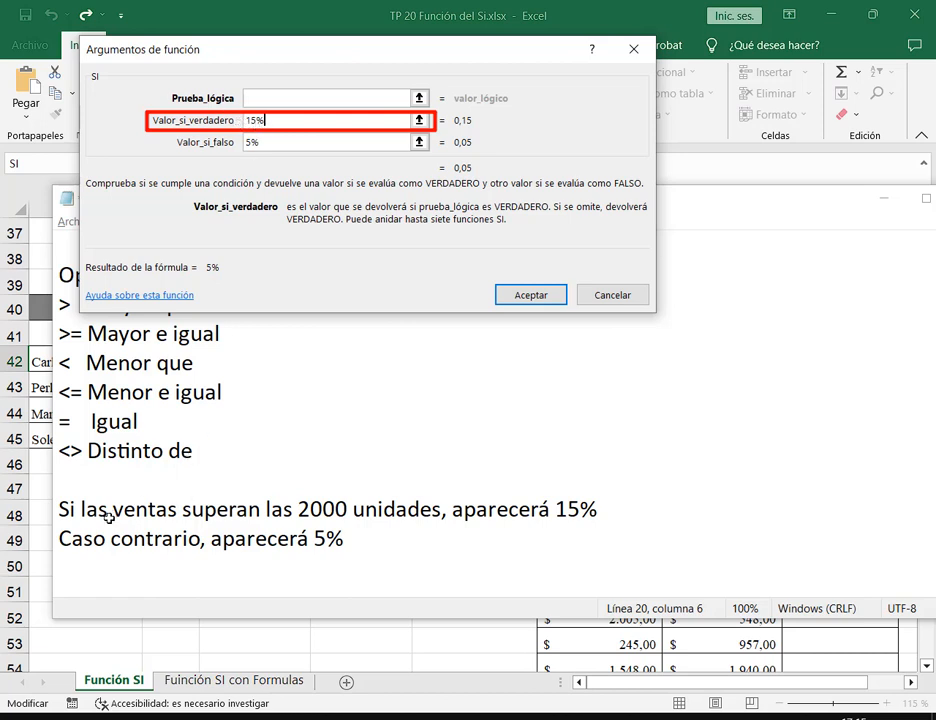
pyautogui.moveTo(109, 519); pyautogui.dragTo(350, 523)
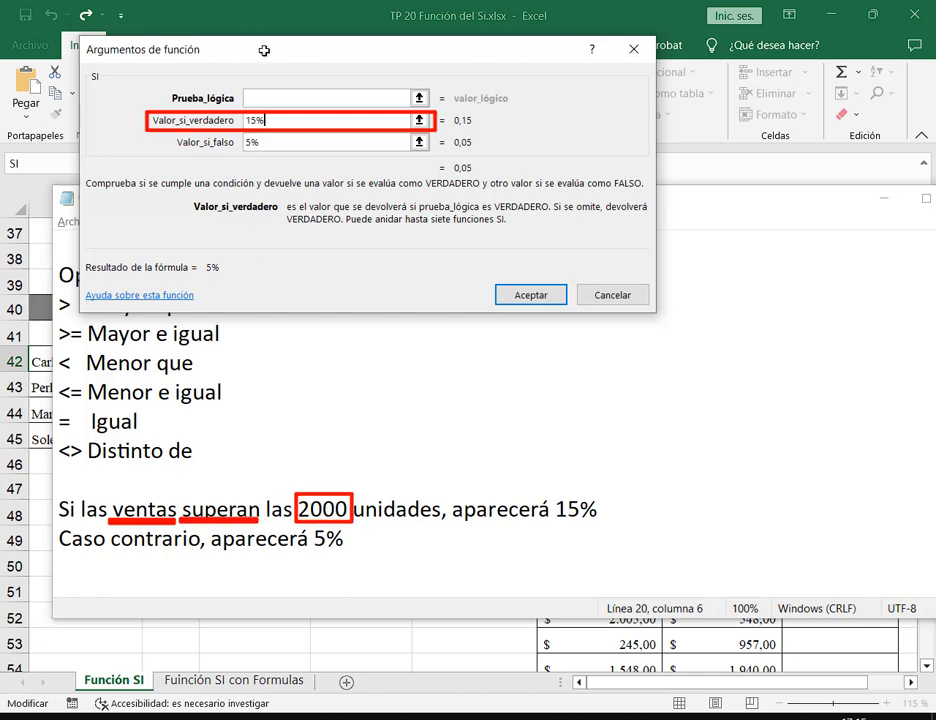
# Match the word "superan" in the Notepad condition with the Mayor que operator in the list of logical operators.
pyautogui.moveTo(263, 46); pyautogui.dragTo(453, 101)
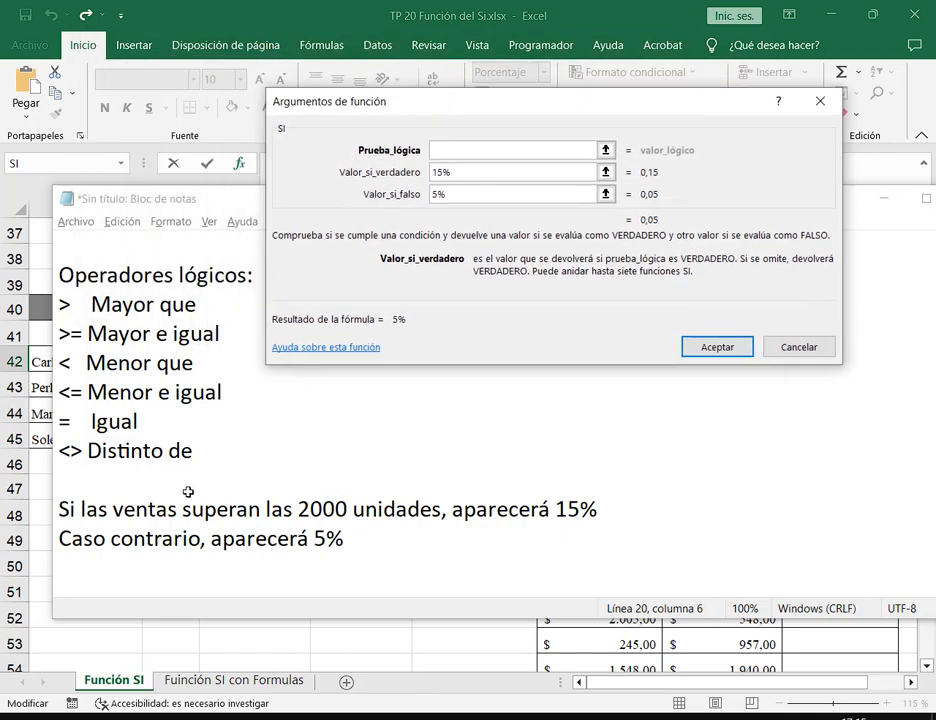
pyautogui.moveTo(178, 497); pyautogui.dragTo(260, 528)
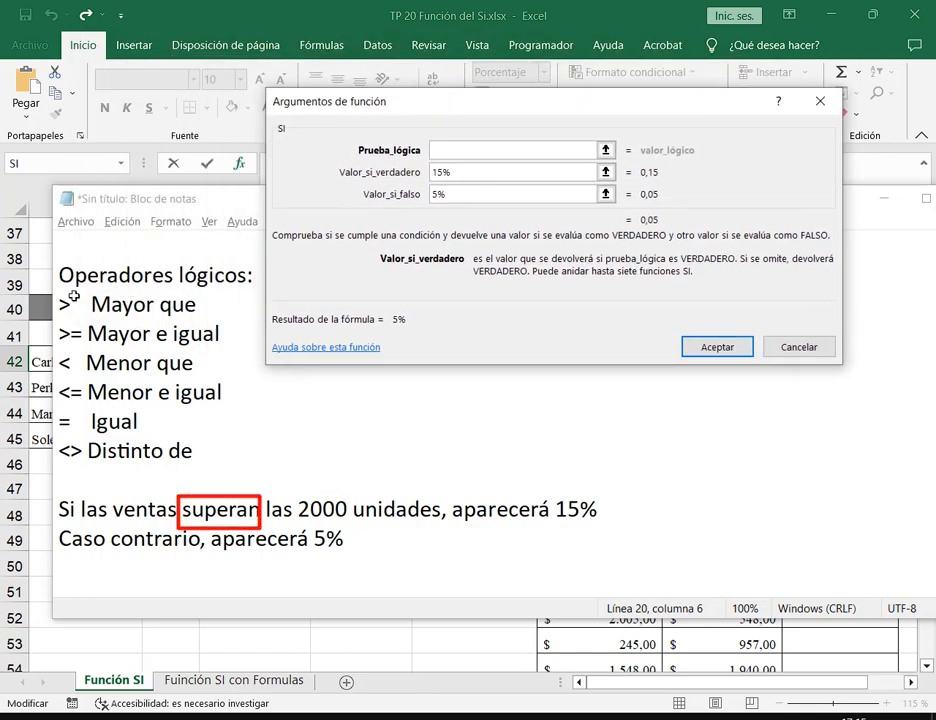
pyautogui.moveTo(54, 290); pyautogui.dragTo(212, 317)
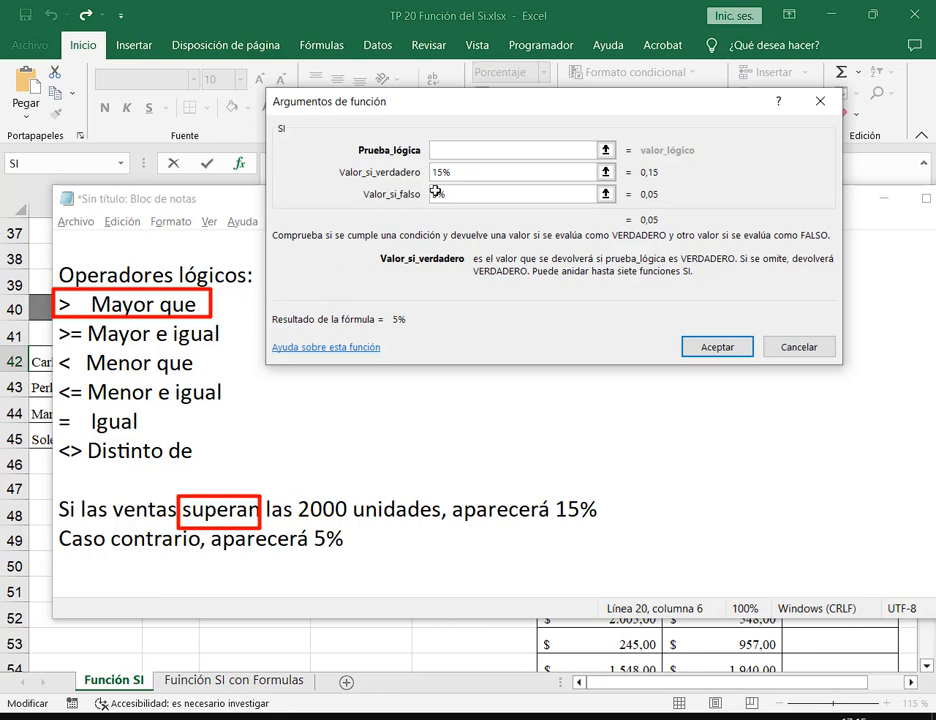
pyautogui.press('Escape')
# Minimize Notepad and set the SI function's logical test in C42 to B42>2000.
pyautogui.click(880, 203)
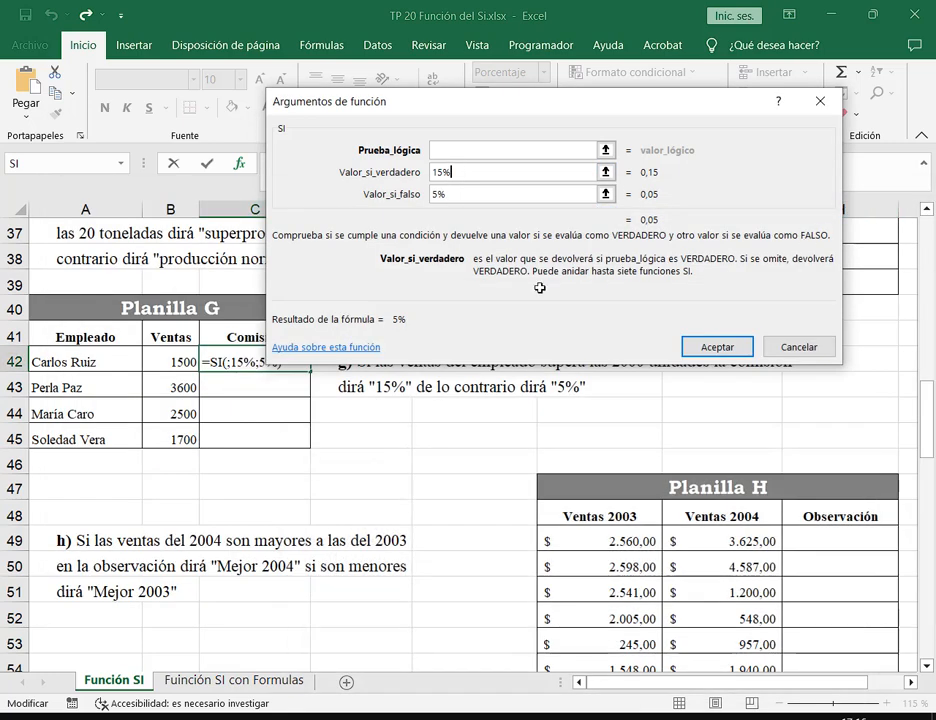
pyautogui.click(448, 150)
pyautogui.click(180, 361)
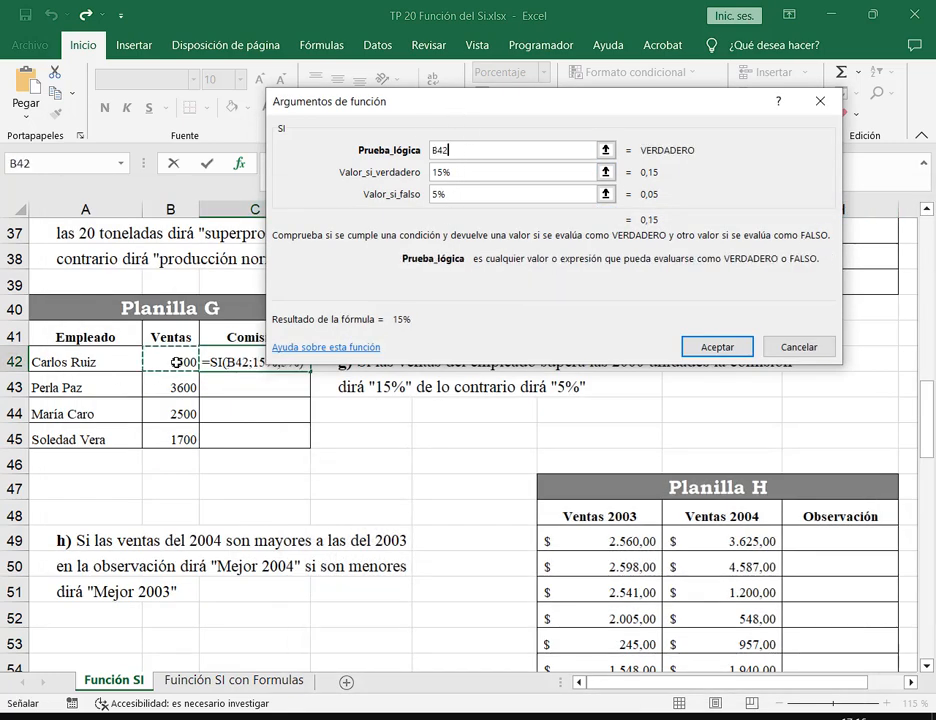
pyautogui.write('>1000')
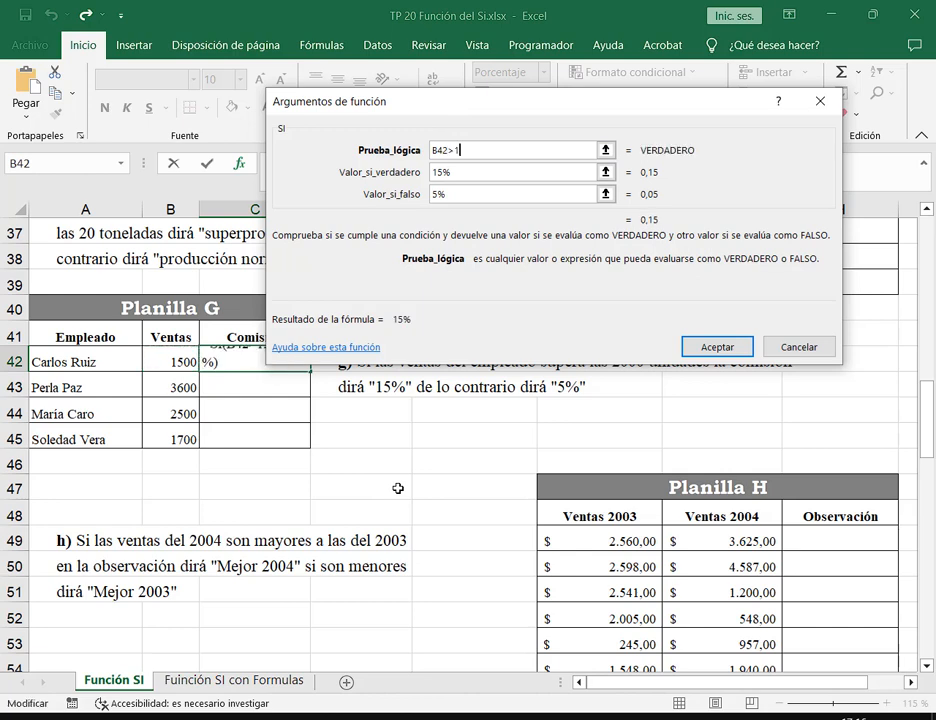
pyautogui.press('BackSpace')
pyautogui.press('BackSpace')
pyautogui.press('BackSpace')
pyautogui.press('BackSpace')
pyautogui.write('2000')
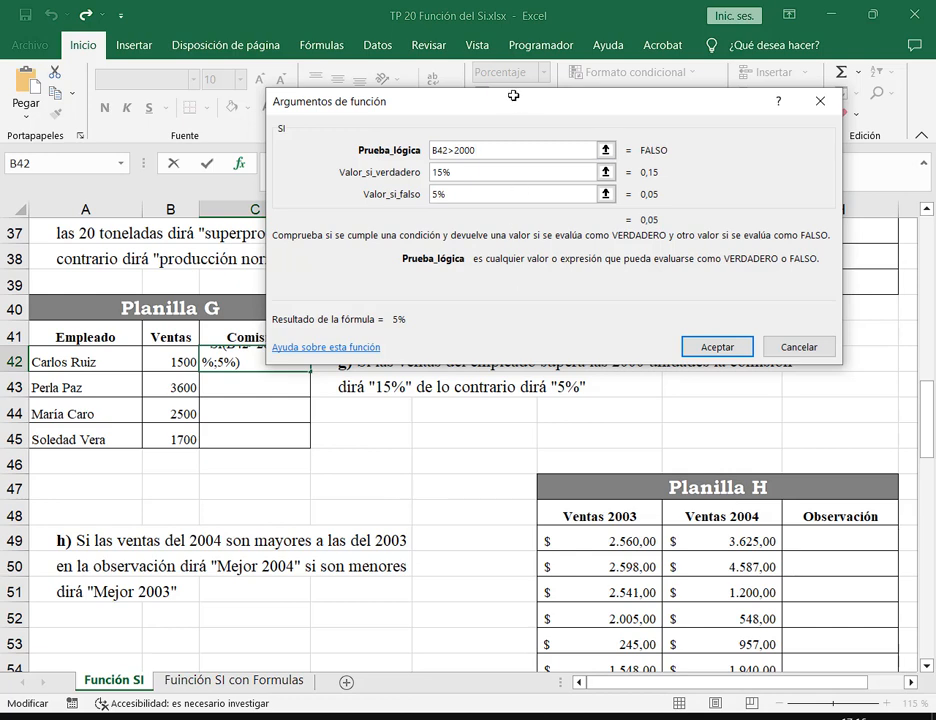
# Accept the SI function and copy C42's formula down the Comisión column to C45.
pyautogui.moveTo(512, 96); pyautogui.dragTo(500, 54)
pyautogui.click(720, 309)
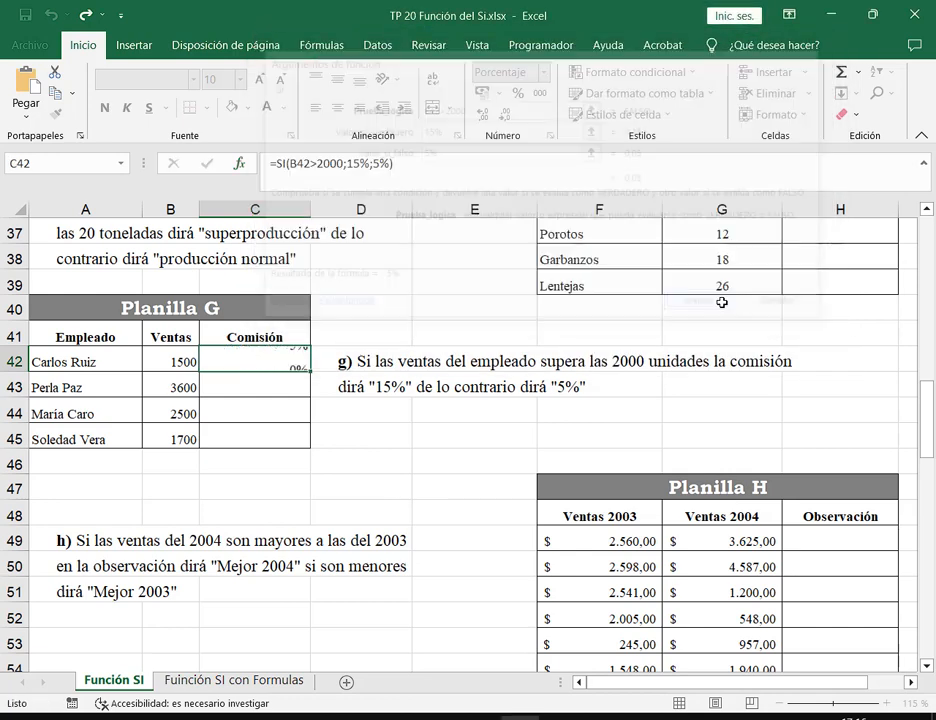
pyautogui.moveTo(312, 371); pyautogui.dragTo(313, 447)
pyautogui.click(265, 356)
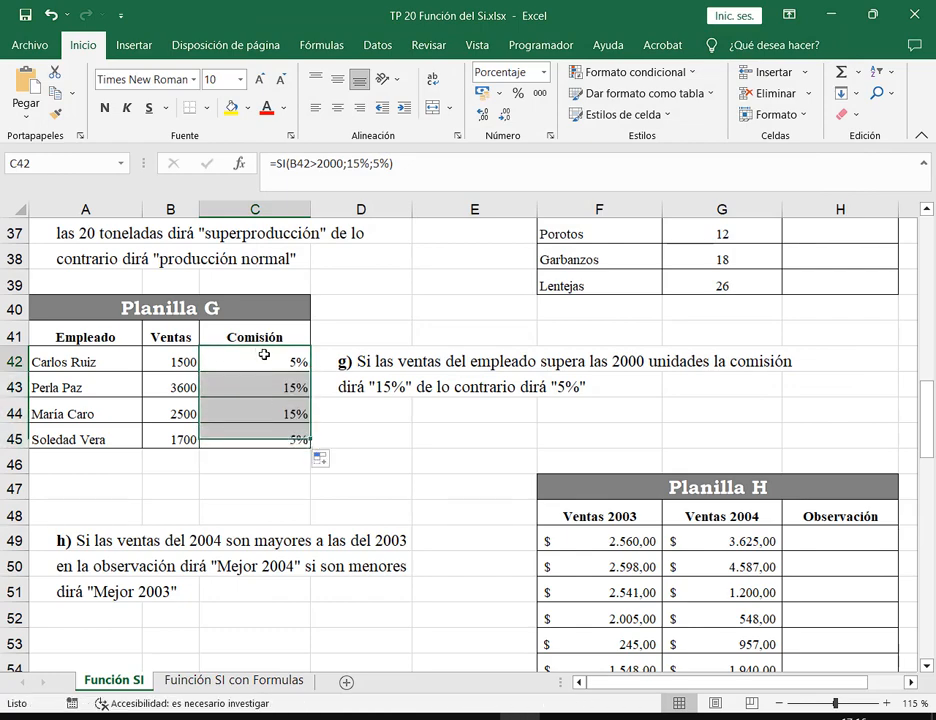
# Review C42's SI arguments with the Excel window reduced, close them without changes and maximize the window again.
pyautogui.click(873, 14)
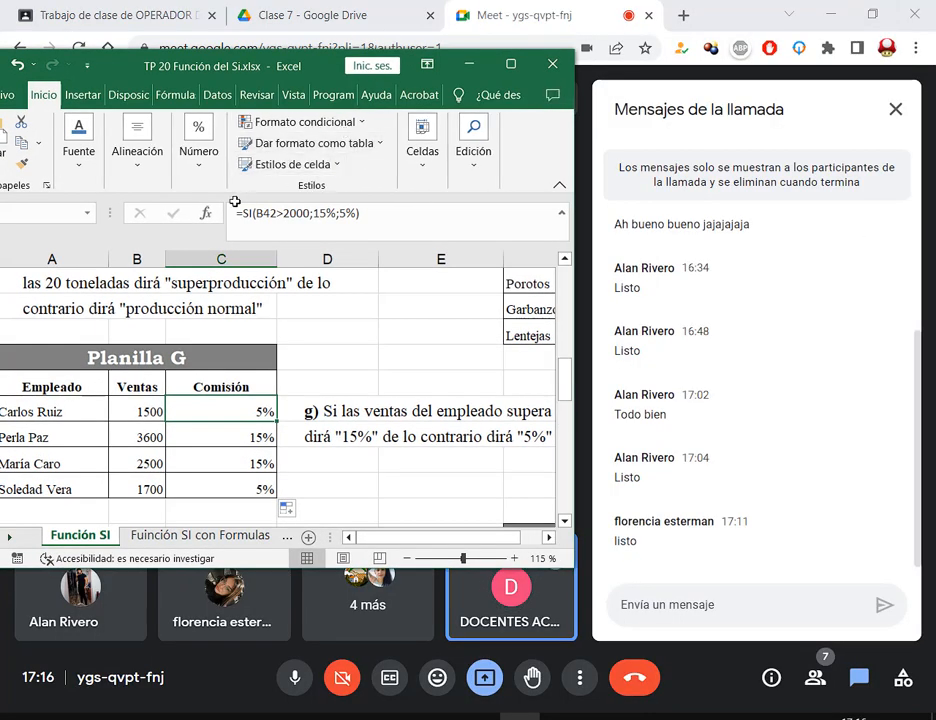
pyautogui.click(205, 213)
pyautogui.moveTo(532, 132); pyautogui.dragTo(347, 125)
pyautogui.click(244, 166)
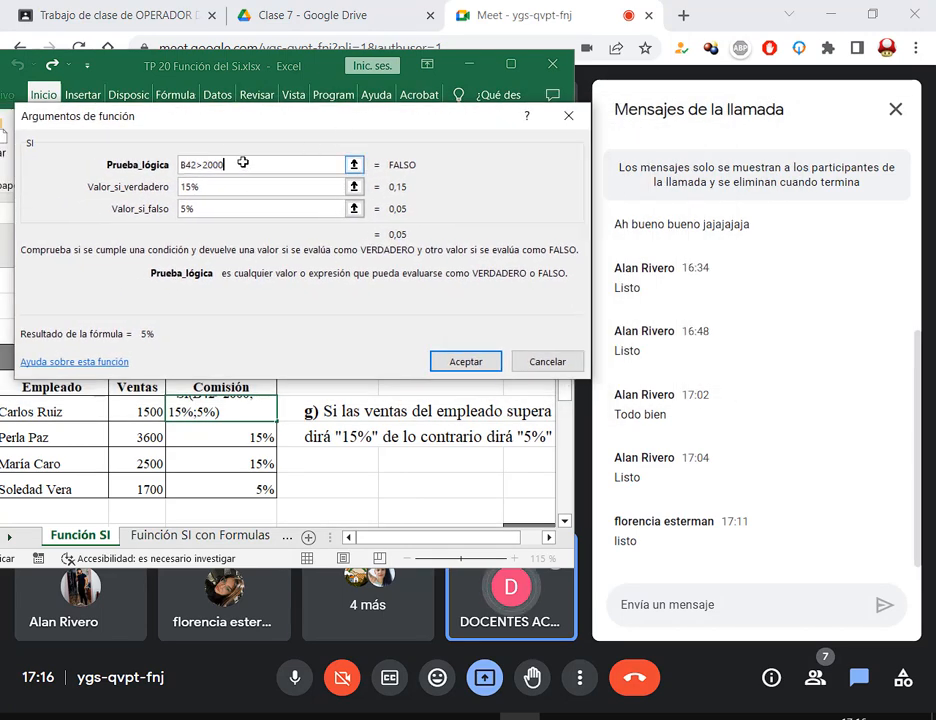
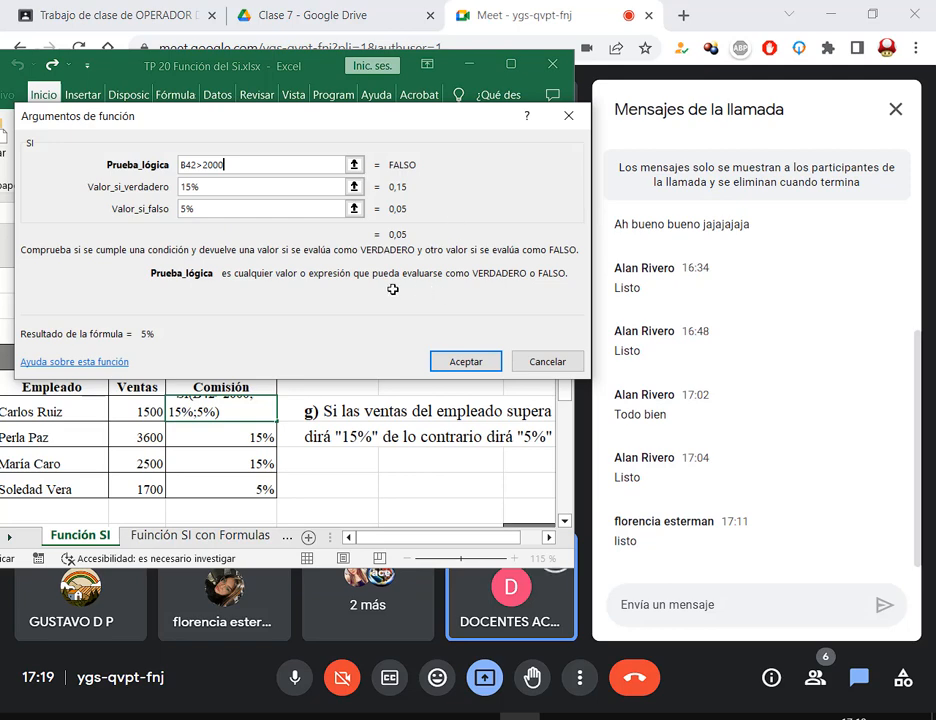
pyautogui.moveTo(328, 119); pyautogui.dragTo(381, 102)
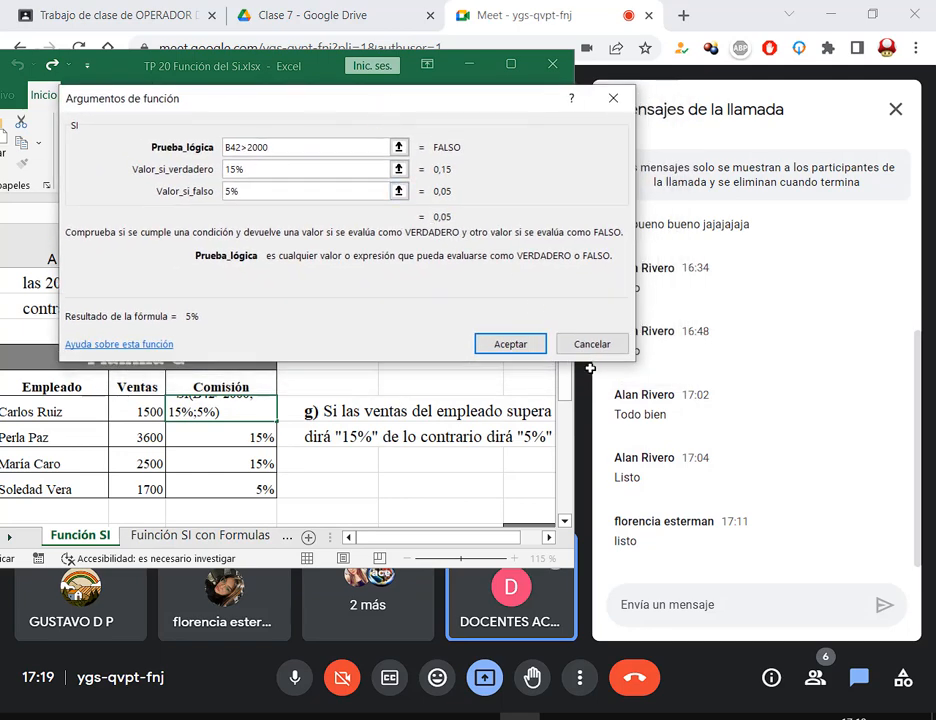
pyautogui.click(526, 343)
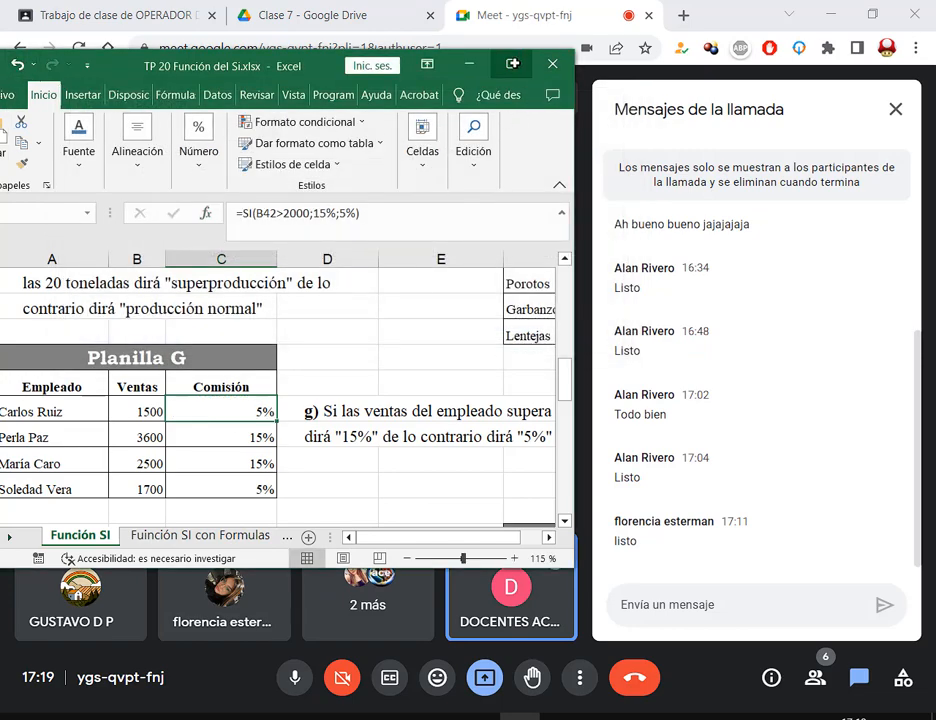
pyautogui.click(512, 63)
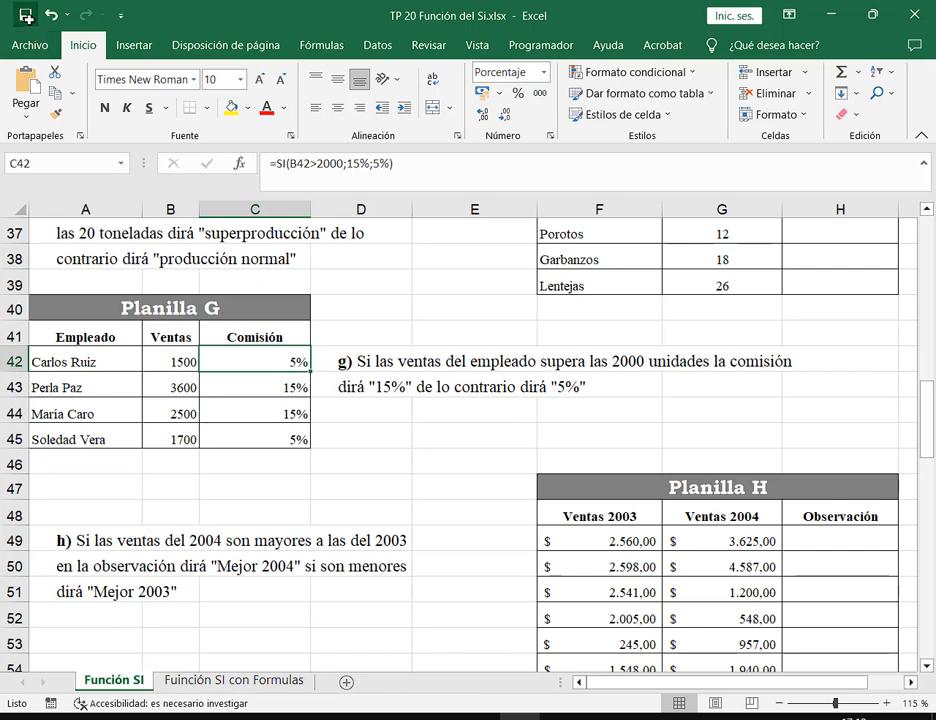
# Select H49, Planilla H's first Observación cell, and switch to the Notepad notes.
pyautogui.scroll(-2, 860, 406)
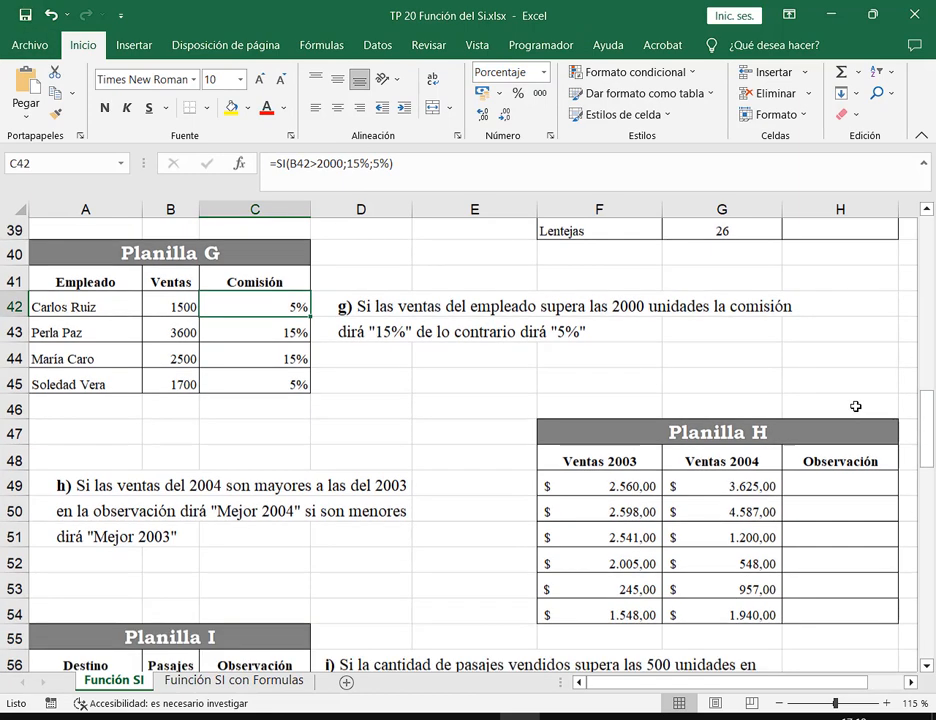
pyautogui.click(845, 389)
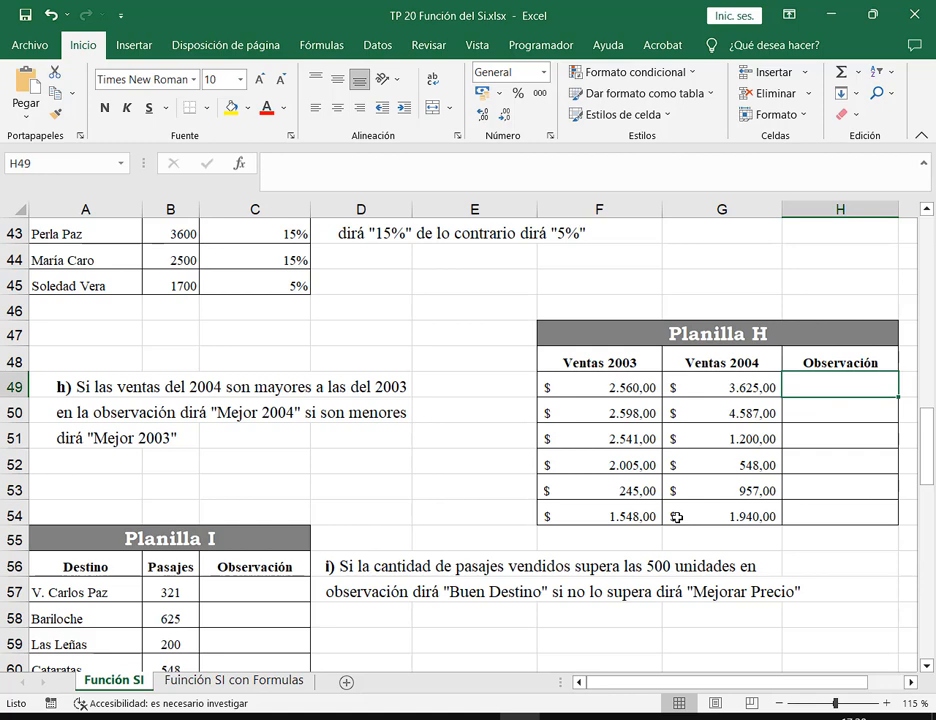
pyautogui.hotkey('alt', 'Tab')
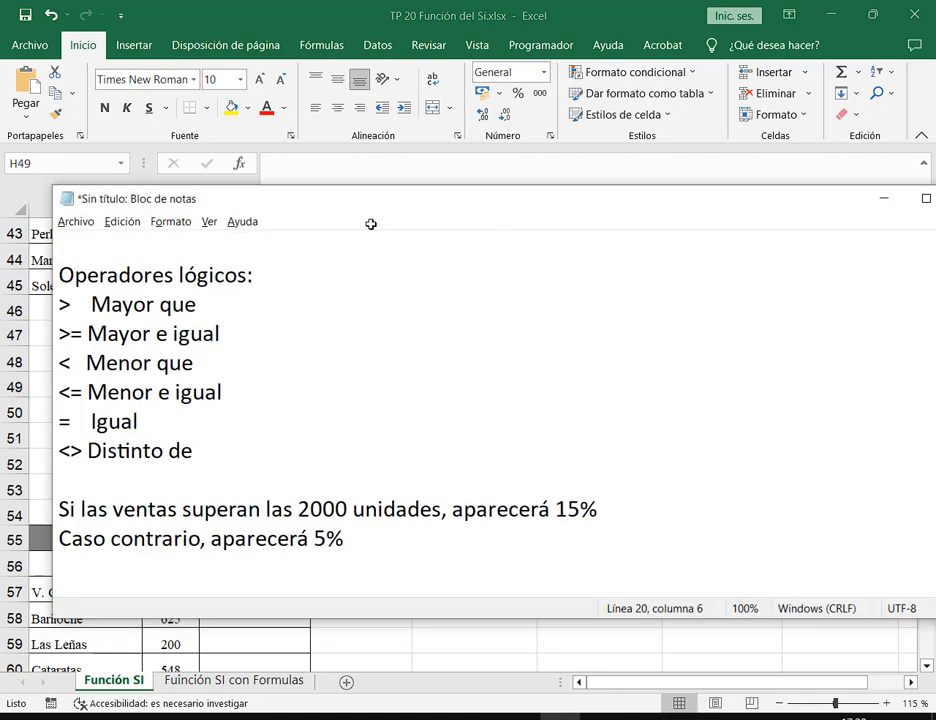
# Examine the parts of the Prueba Lógica in the notes: the cell, the logical operators and the comparison value.
pyautogui.scroll(1, 248, 370)
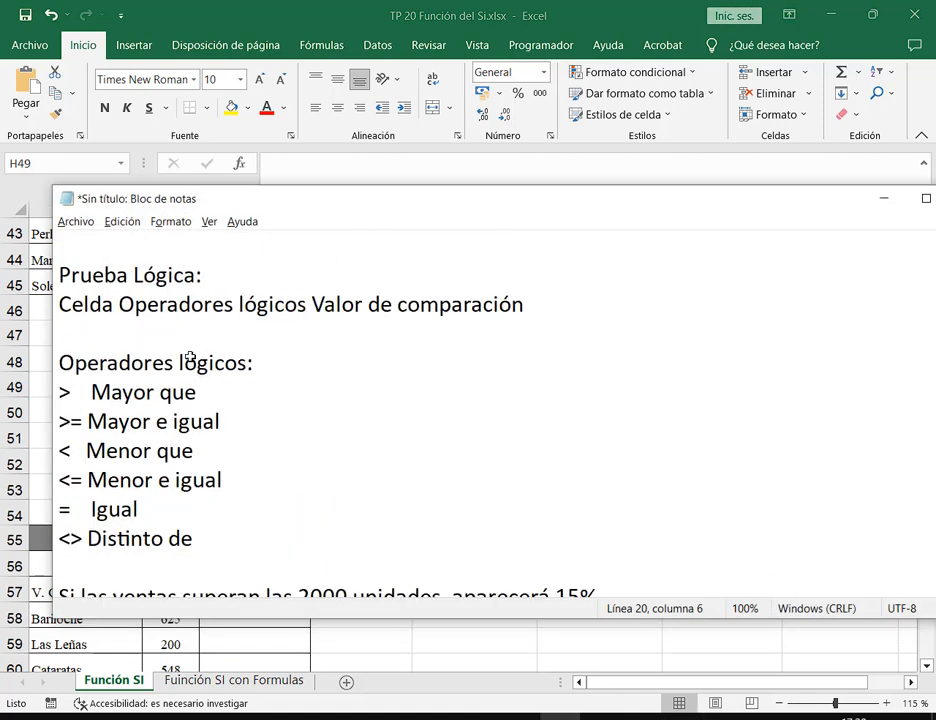
pyautogui.moveTo(113, 303); pyautogui.dragTo(55, 303)
pyautogui.moveTo(119, 304); pyautogui.dragTo(313, 302)
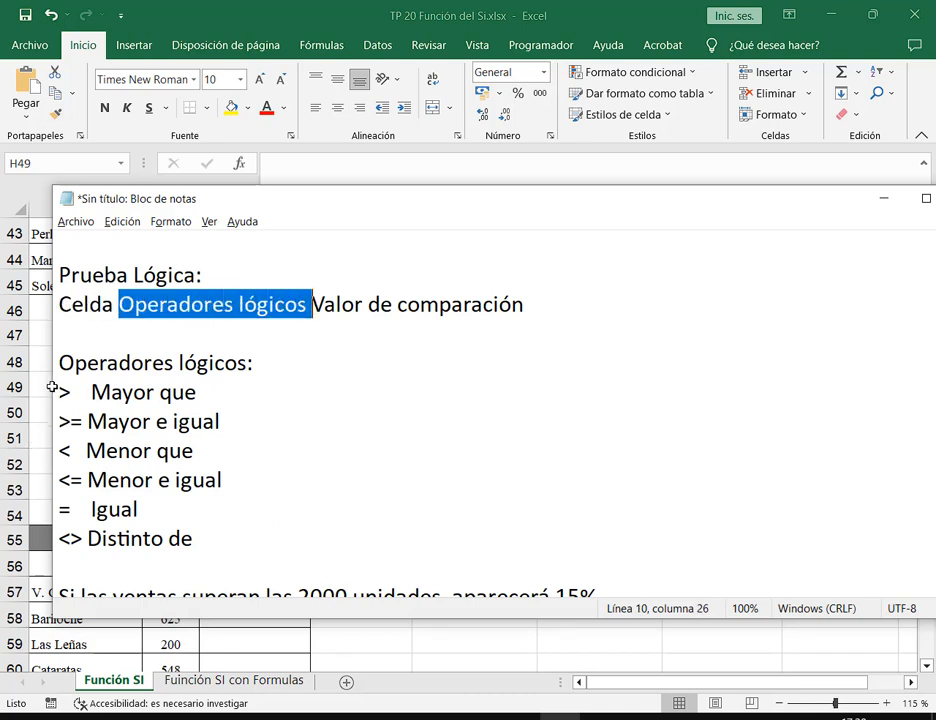
pyautogui.moveTo(51, 381)
pyautogui.mouseDown()
pyautogui.moveTo(77, 470)
pyautogui.moveTo(81, 554)
pyautogui.mouseUp()
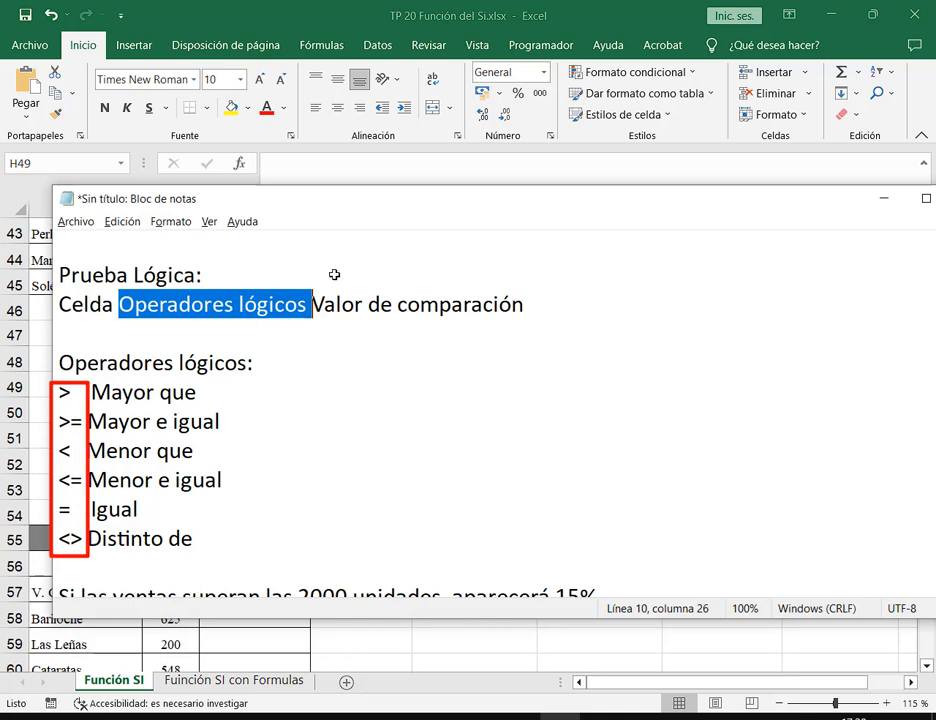
pyautogui.moveTo(313, 304); pyautogui.dragTo(526, 306)
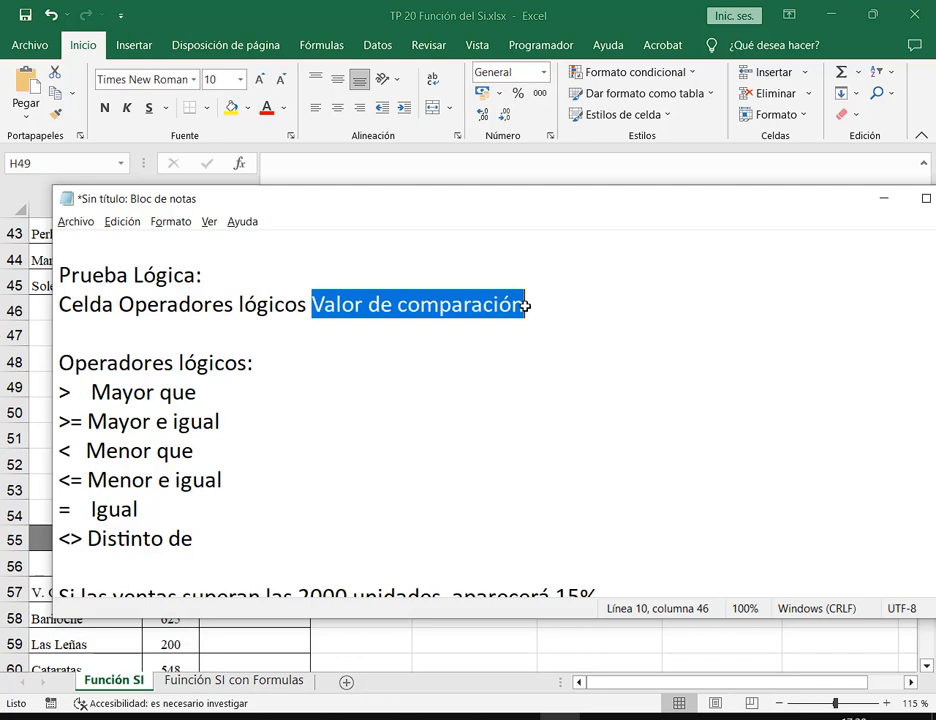
pyautogui.moveTo(527, 305); pyautogui.dragTo(325, 310)
pyautogui.click(325, 309)
pyautogui.moveTo(316, 303); pyautogui.dragTo(537, 302)
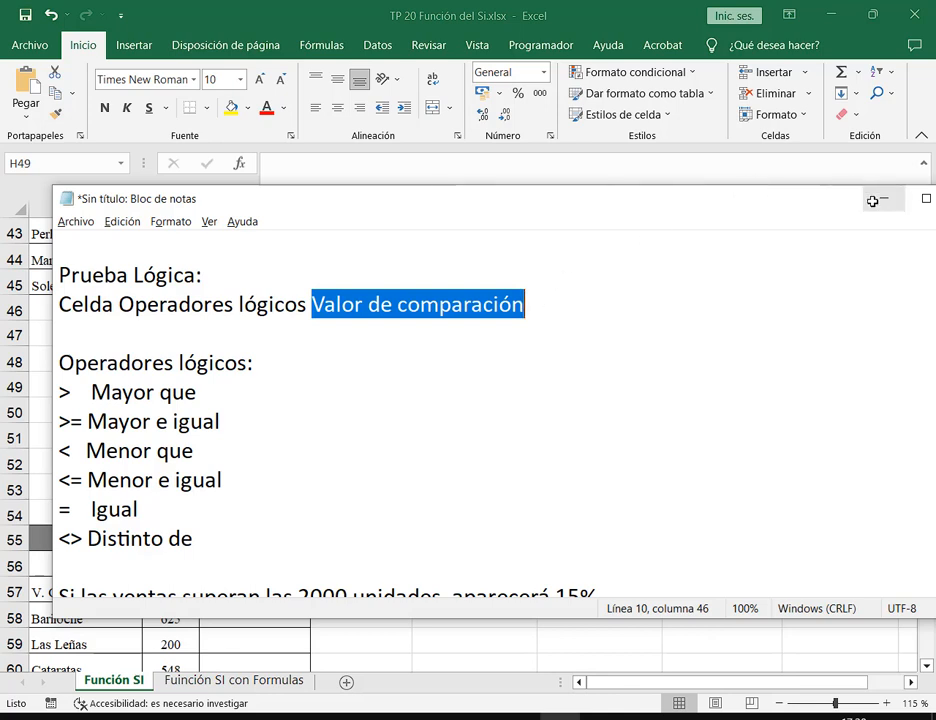
# Delete the two-line condition about sales over 2000 units from the end of the notes.
pyautogui.scroll(-2, 400, 500)
pyautogui.moveTo(361, 522); pyautogui.dragTo(59, 480)
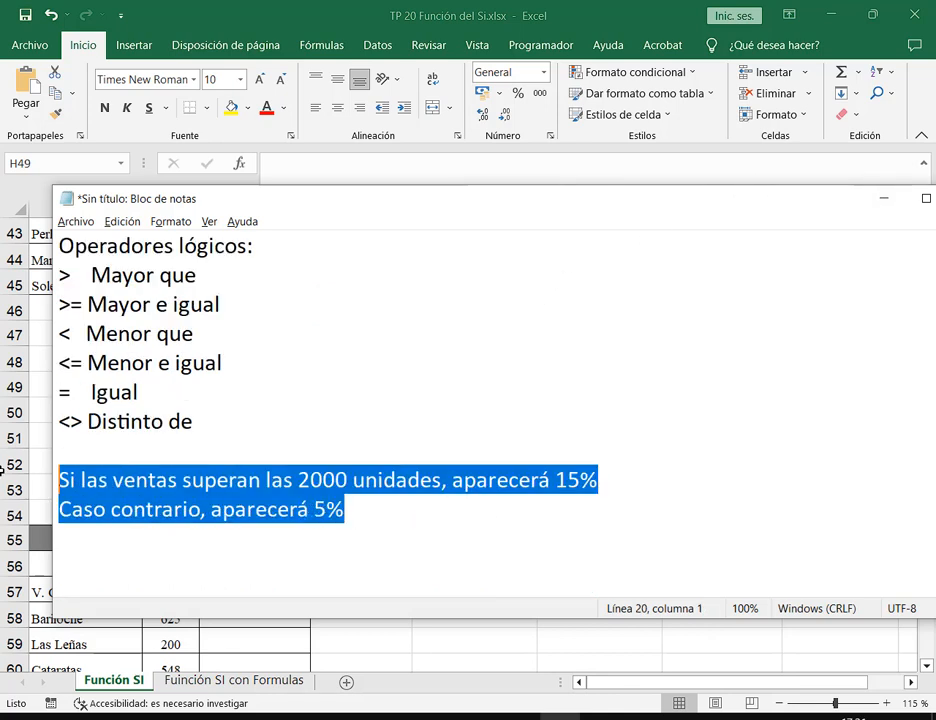
pyautogui.press('Delete')
# Write the condition line Si las ventas del 2004 son mayores a las ventas del 2003, dirá "Mejor 2004" below the operators.
pyautogui.moveTo(370, 195); pyautogui.dragTo(487, 195)
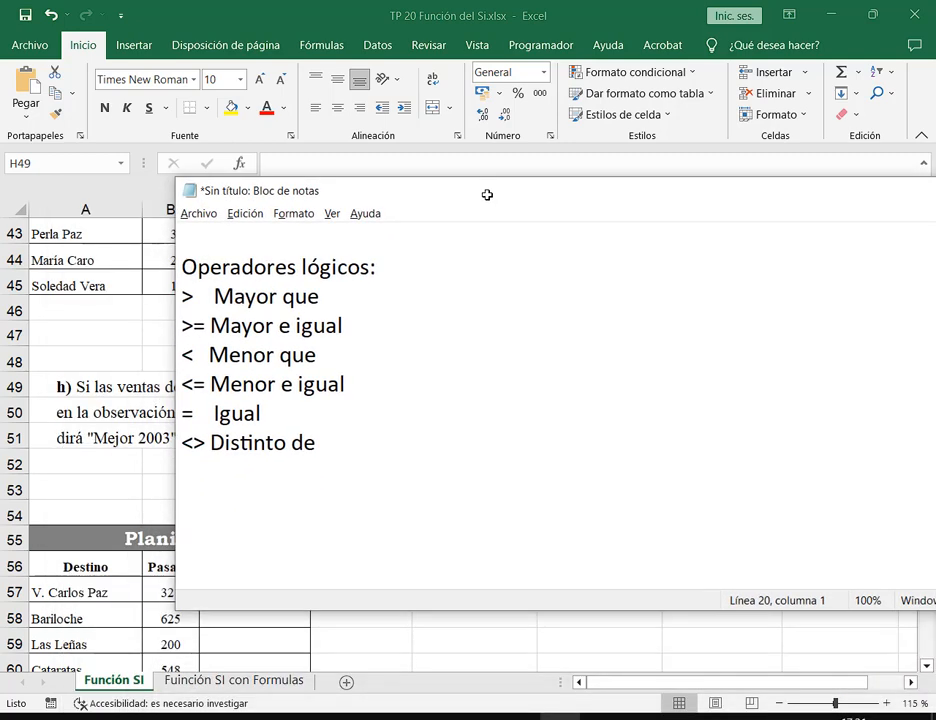
pyautogui.write('Si las ventas del')
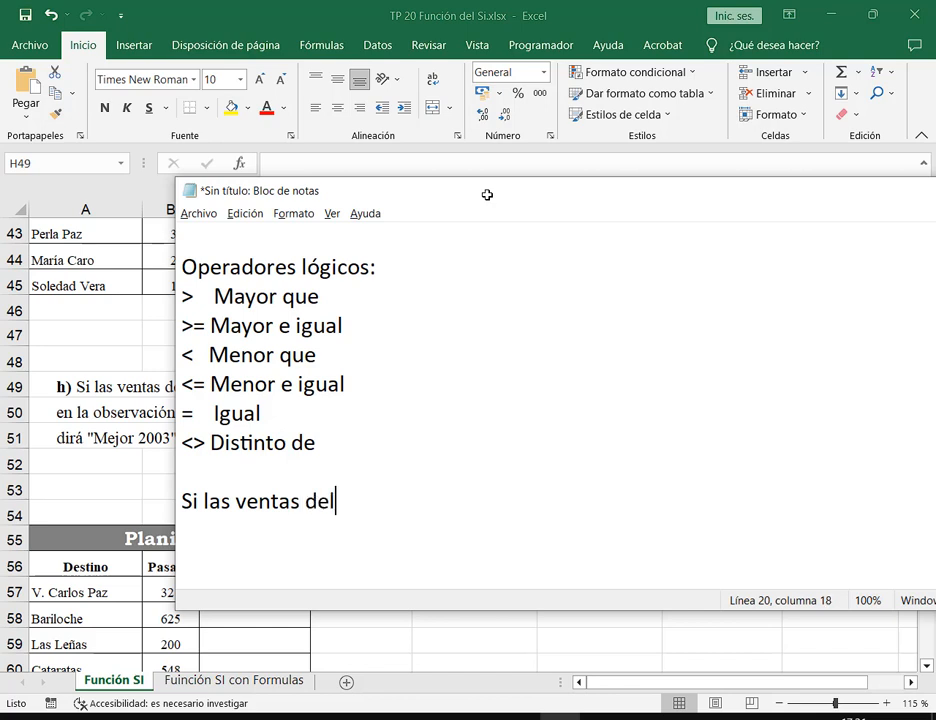
pyautogui.write(' 2004 s')
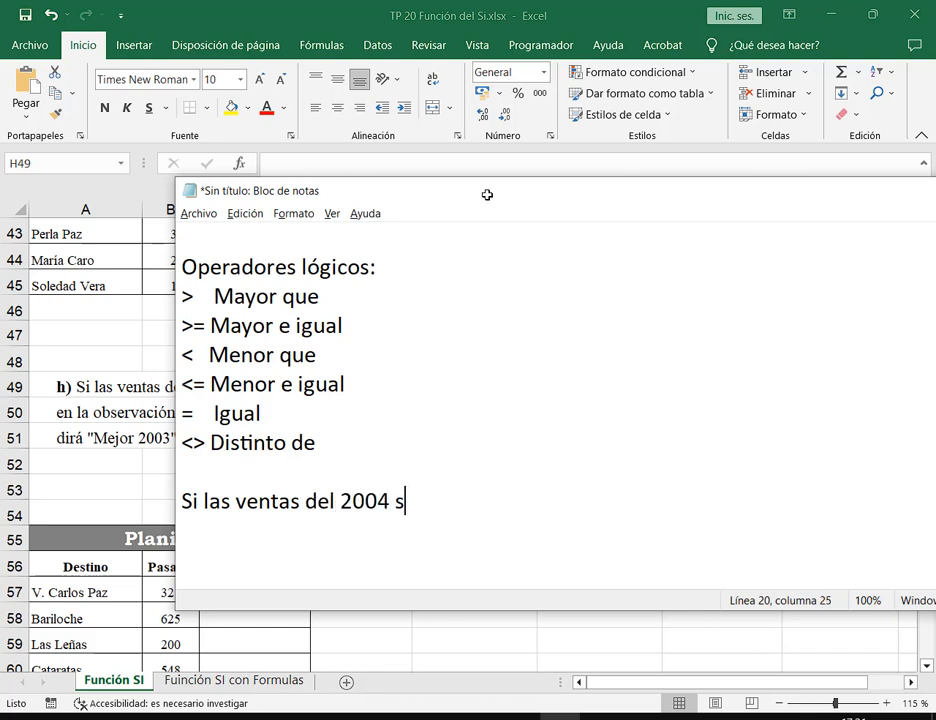
pyautogui.write('on mayores a las')
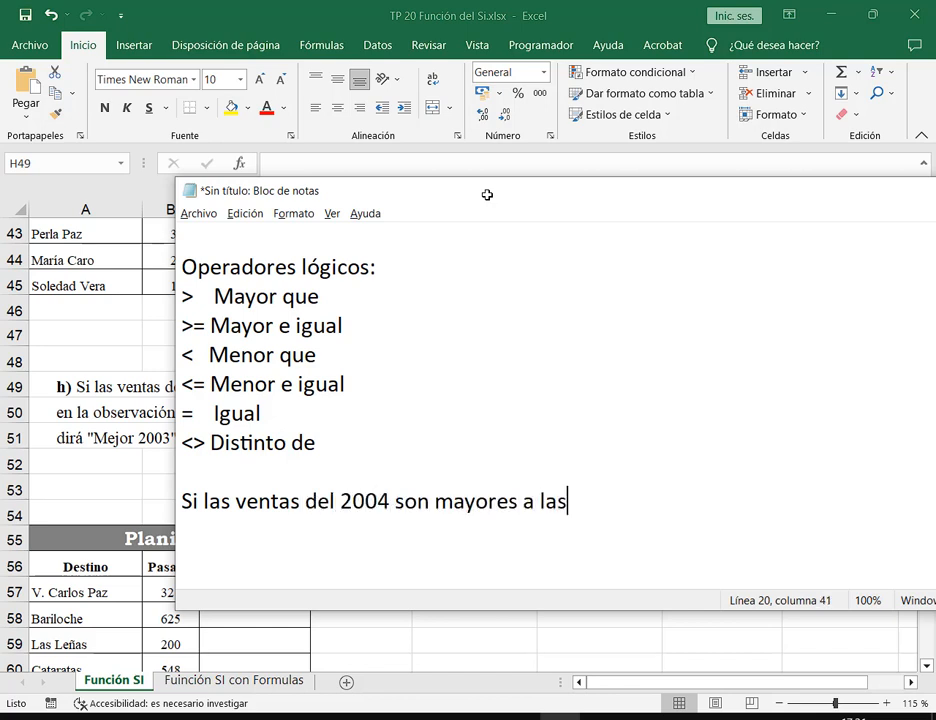
pyautogui.write(' ventas del')
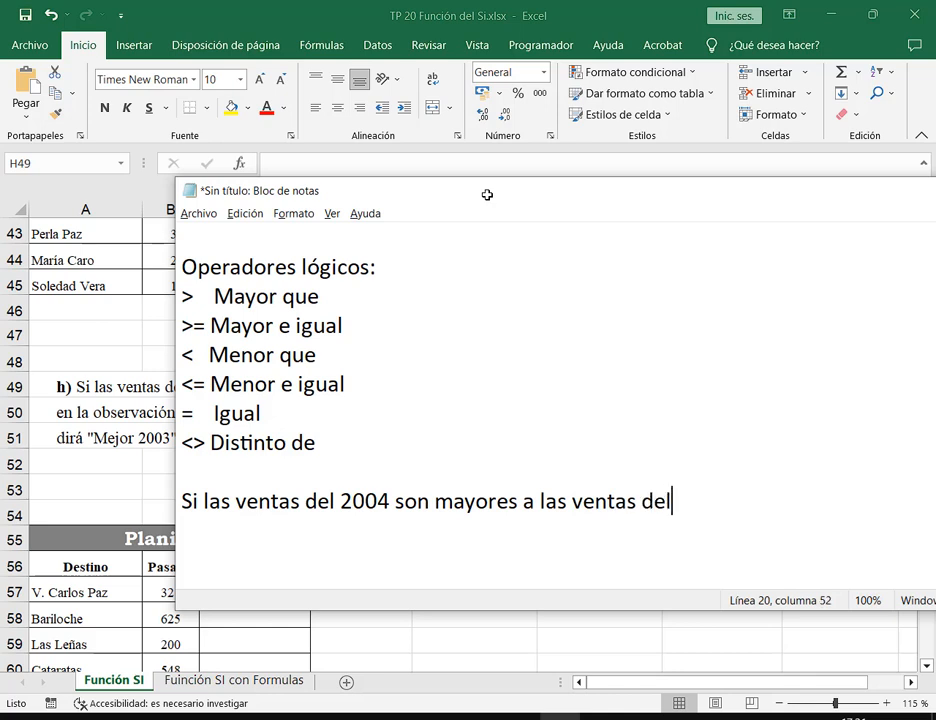
pyautogui.write(' 200')
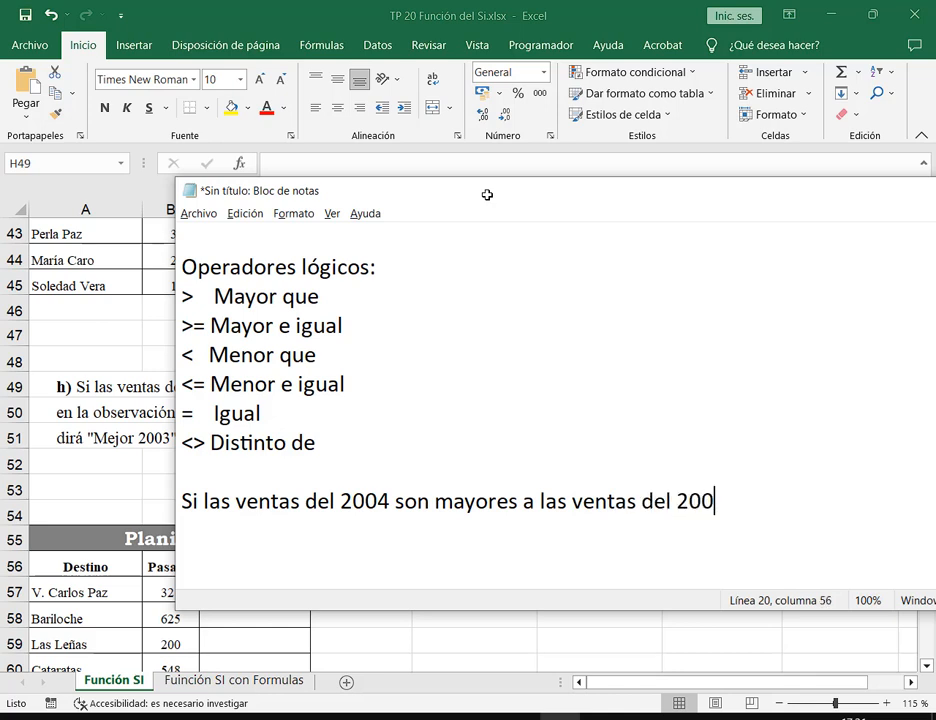
pyautogui.write('.3, dirá Mej')
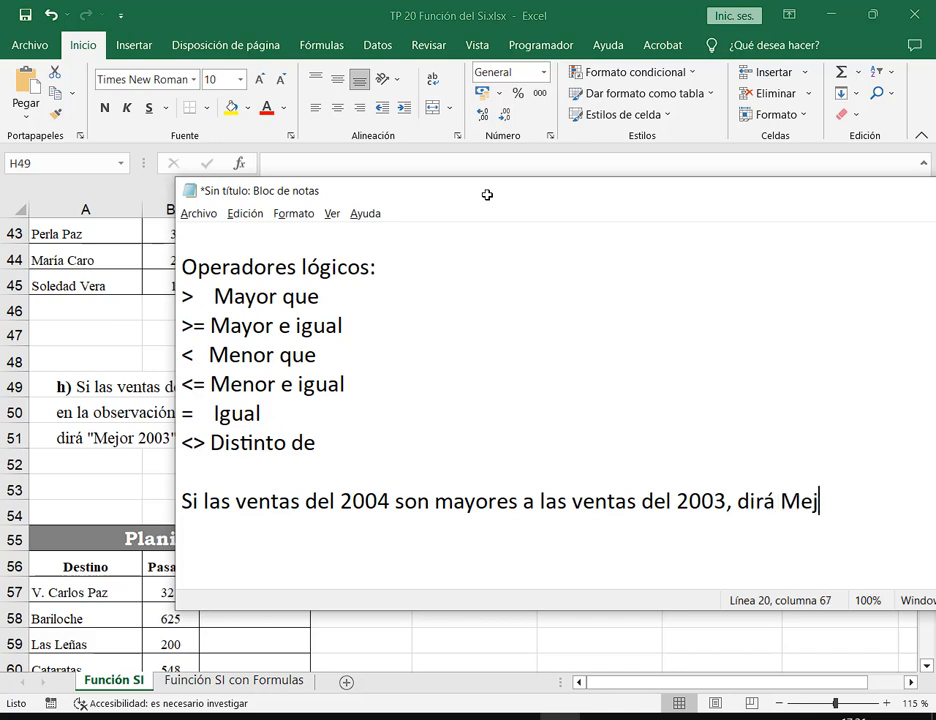
pyautogui.write('or 200')
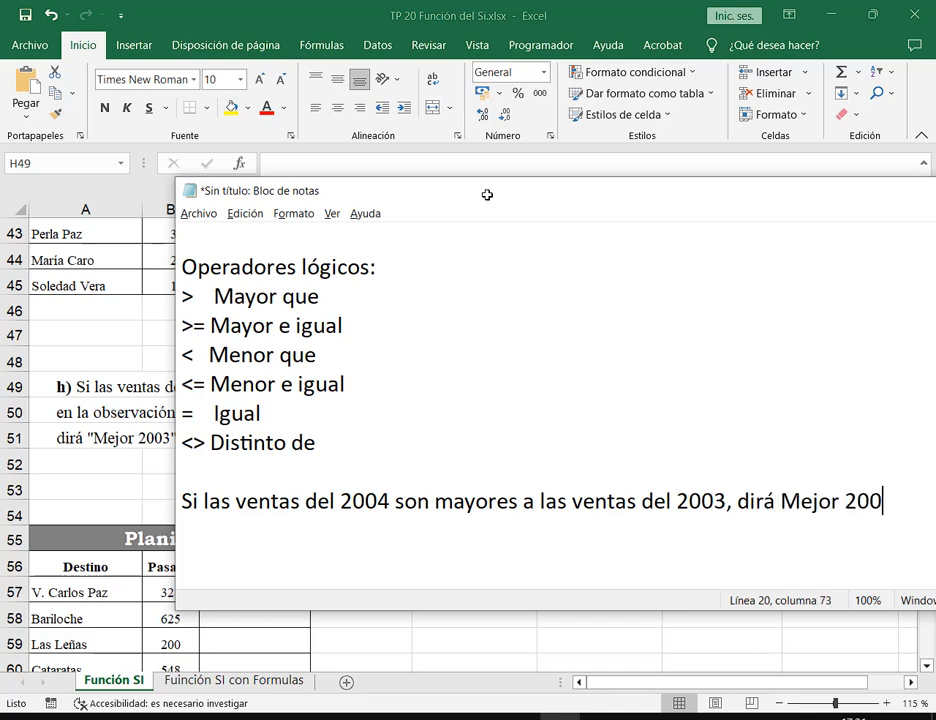
pyautogui.write('4"')
pyautogui.hotkey('ctrl', 'Left')
pyautogui.hotkey('ctrl', 'Left')
pyautogui.hotkey('ctrl', 'Left')
pyautogui.write('"')
# Add the line Caso contrario, "Mejor 2003" below the 2004 sales condition in the notes.
pyautogui.moveTo(517, 191); pyautogui.dragTo(389, 125)
pyautogui.press('Return')
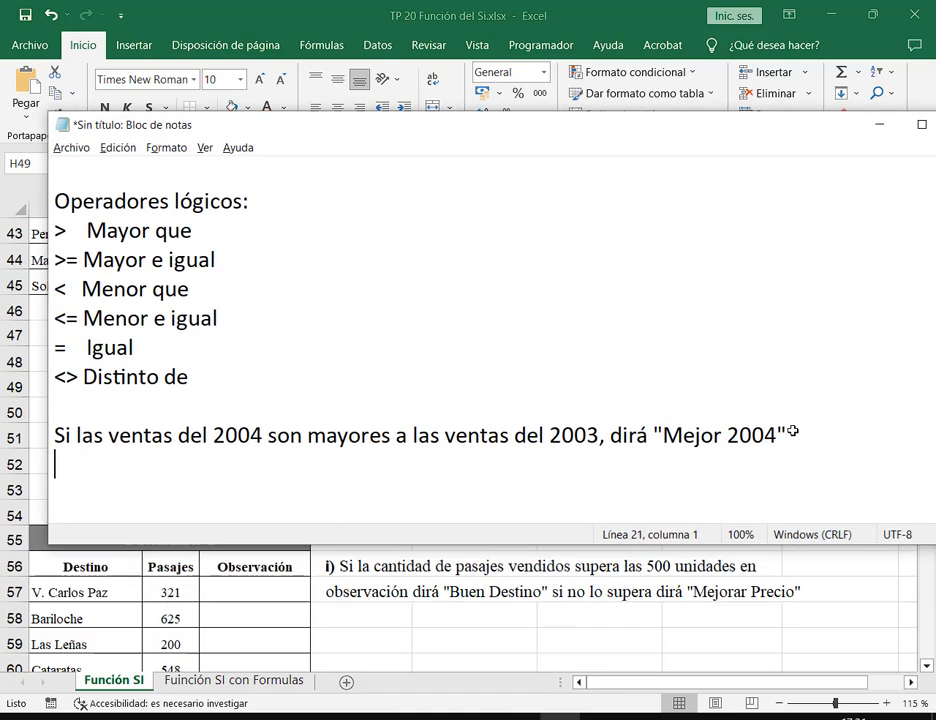
pyautogui.write('Caso contrario, me')
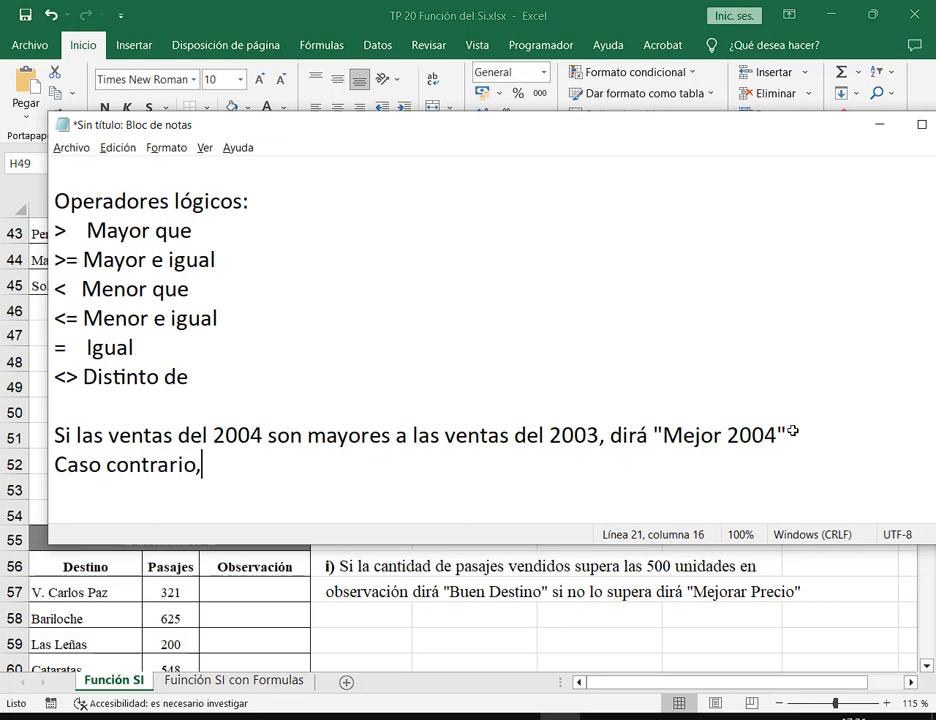
pyautogui.press('BackSpace')
pyautogui.press('BackSpace')
pyautogui.write('"Mehor')
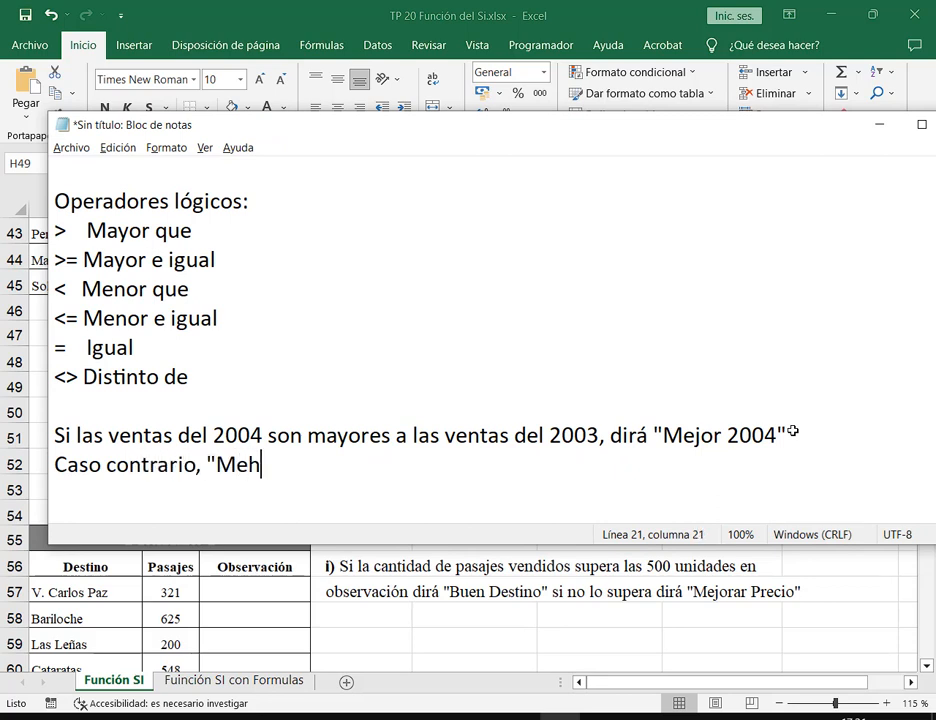
pyautogui.press('BackSpace')
pyautogui.press('BackSpace')
pyautogui.write('jor 2003"')
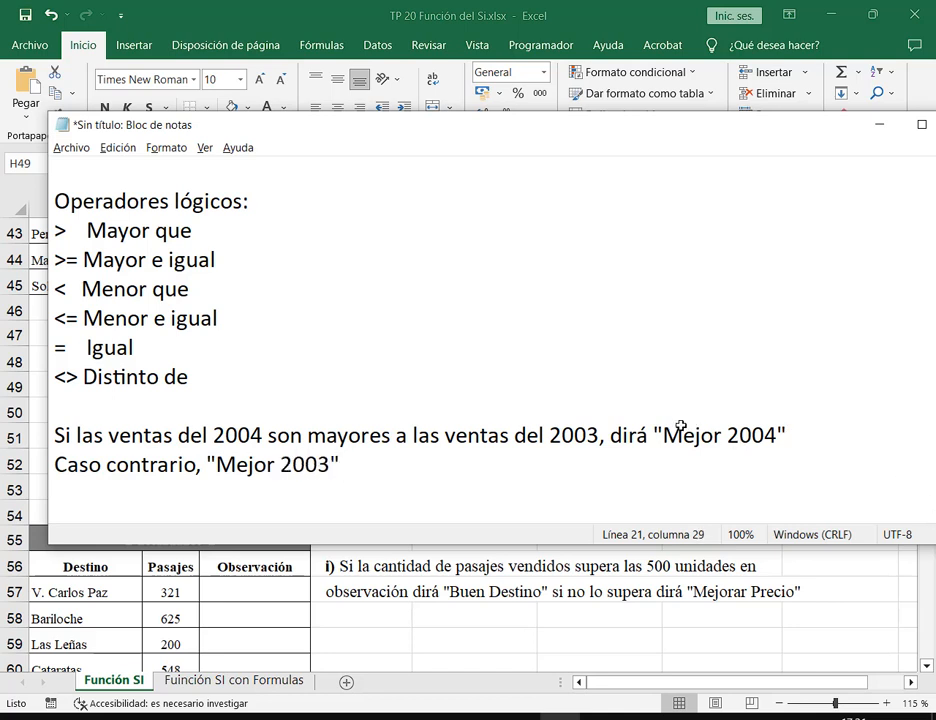
pyautogui.moveTo(652, 419); pyautogui.dragTo(805, 454)
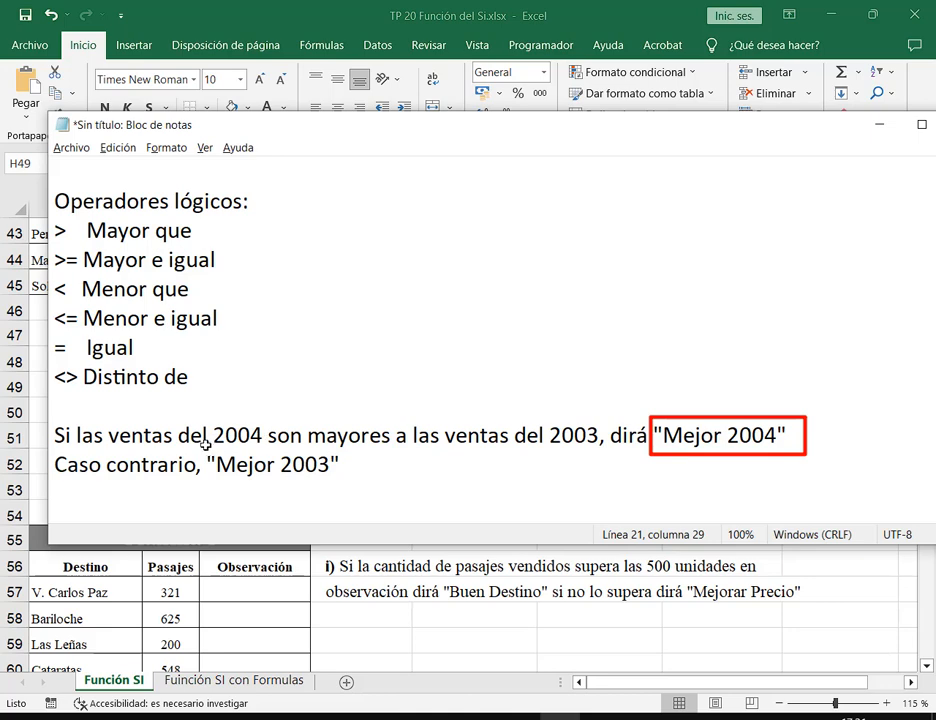
pyautogui.moveTo(203, 445); pyautogui.dragTo(340, 490)
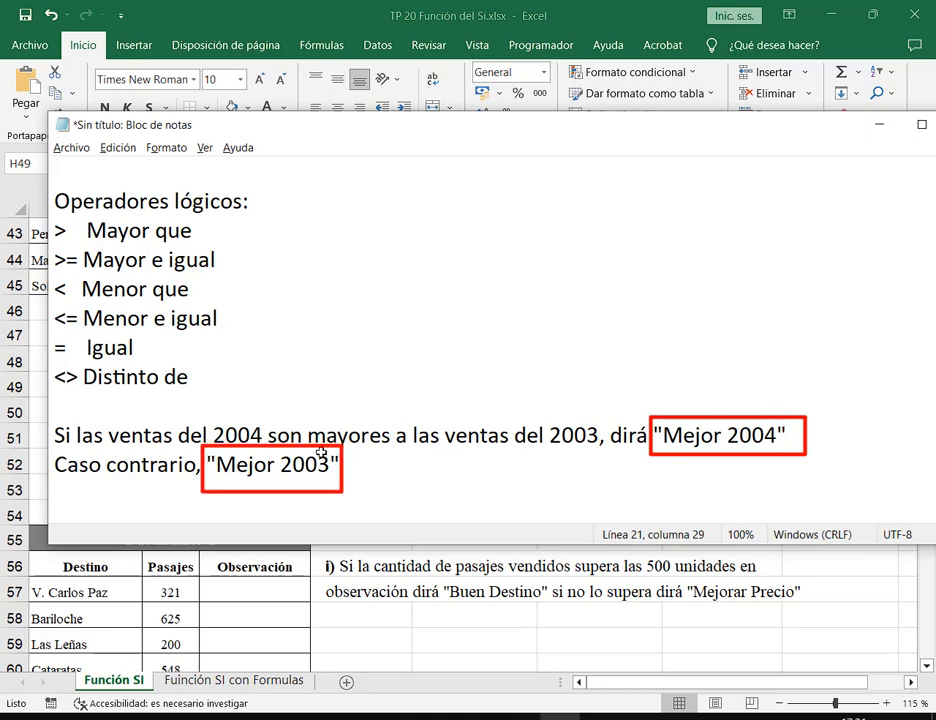
pyautogui.press('Escape')
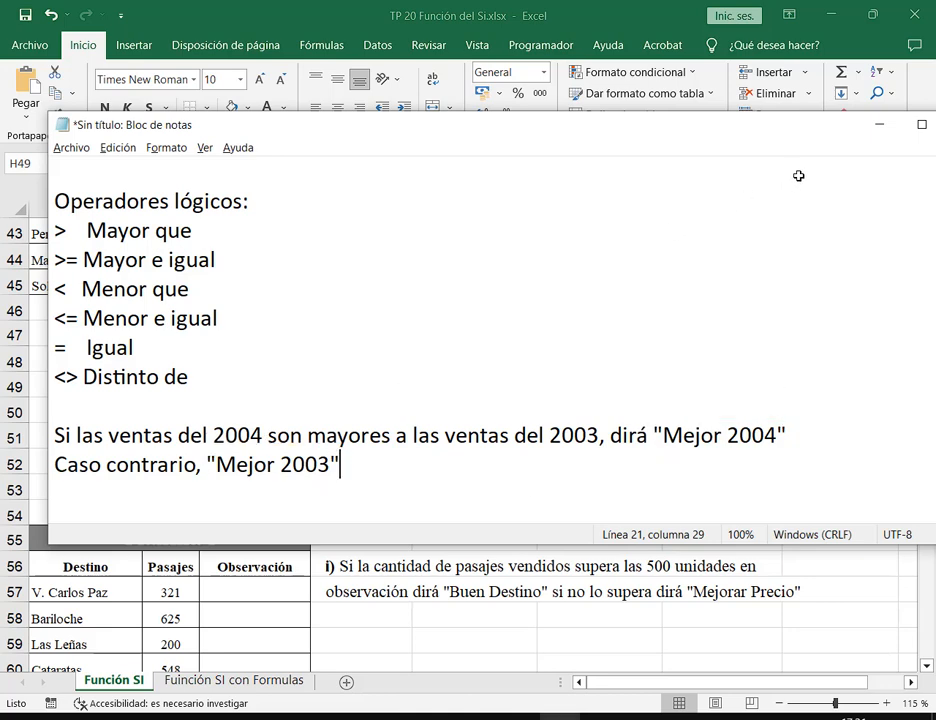
# Return to the workbook and insert a SI function in H49 with "Mejor 2004" as Valor_si_verdadero and "Mejor 2003" as Valor_si_falso.
pyautogui.click(878, 125)
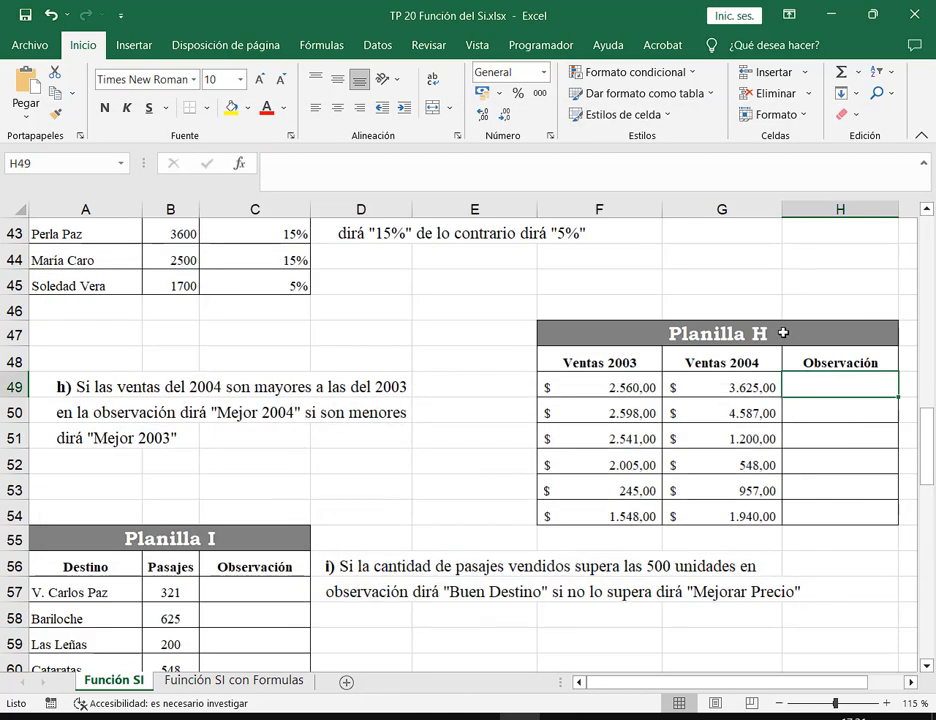
pyautogui.click(241, 166)
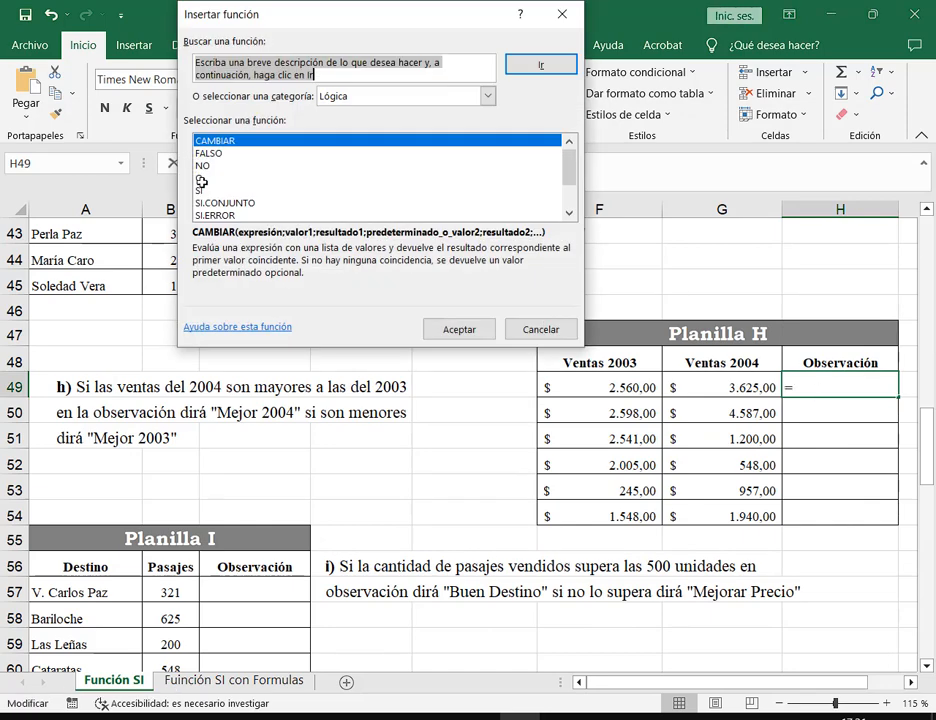
pyautogui.click(201, 190)
pyautogui.doubleClick(201, 190)
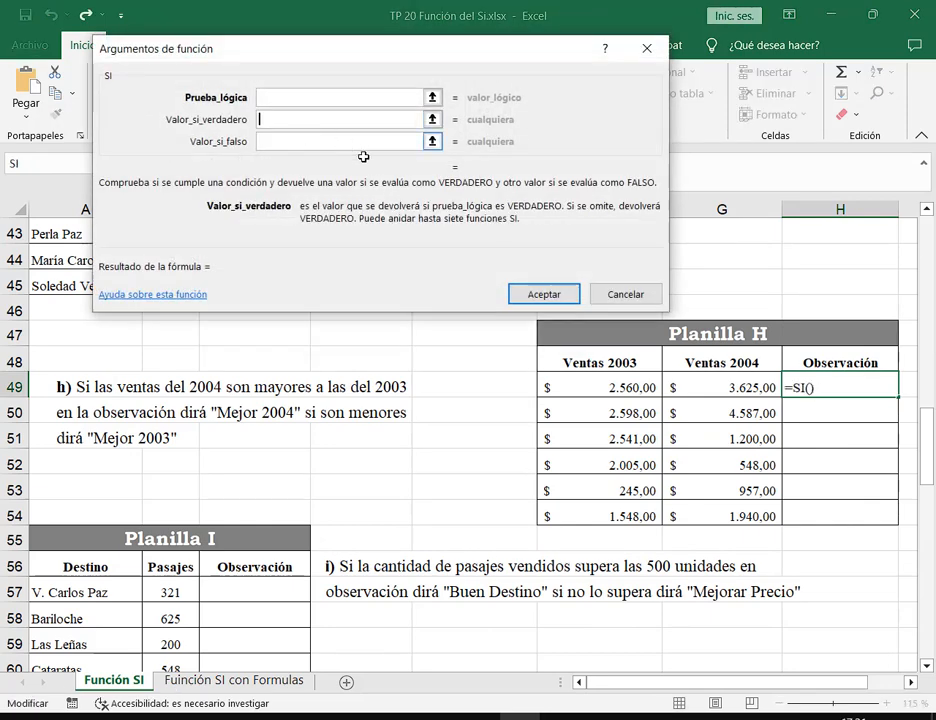
pyautogui.write('"Mejor')
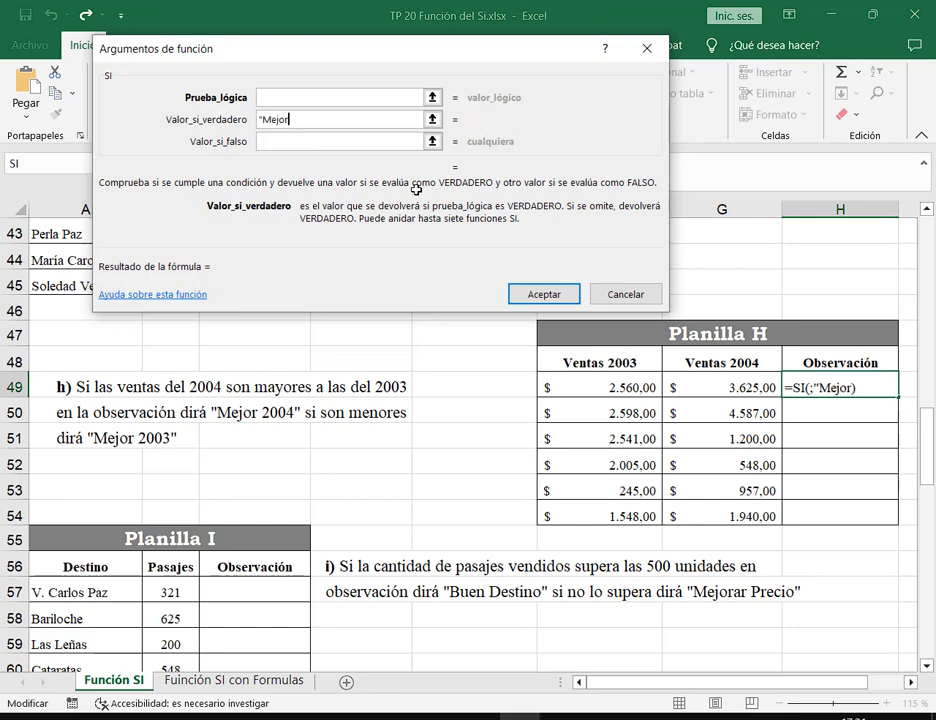
pyautogui.write(' 2004"')
pyautogui.press('Tab')
pyautogui.write('"Mejo')
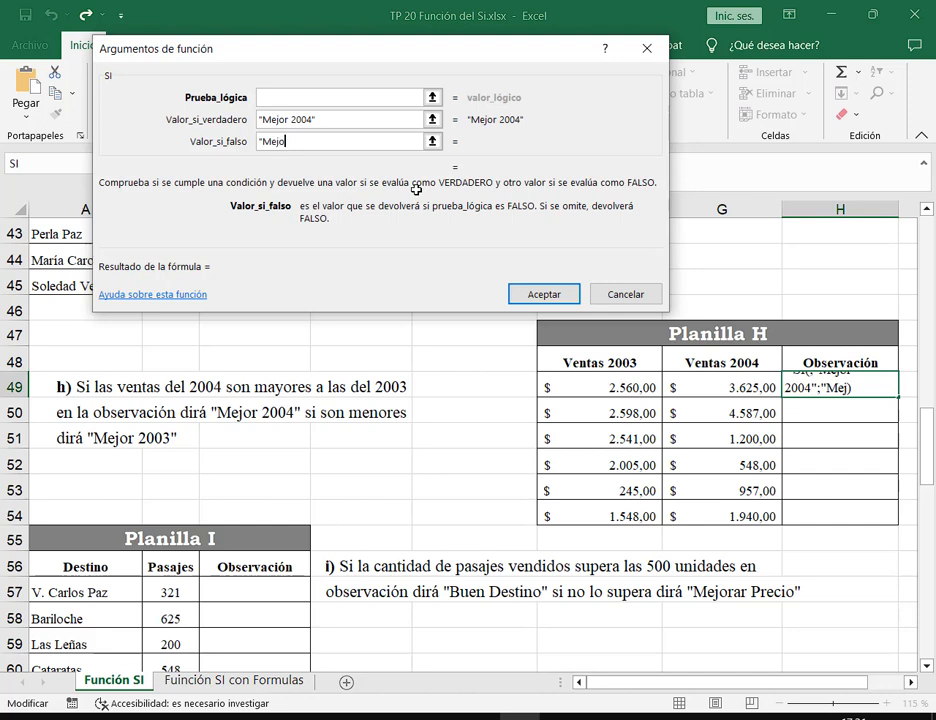
pyautogui.write('r 2004')
pyautogui.write('"')
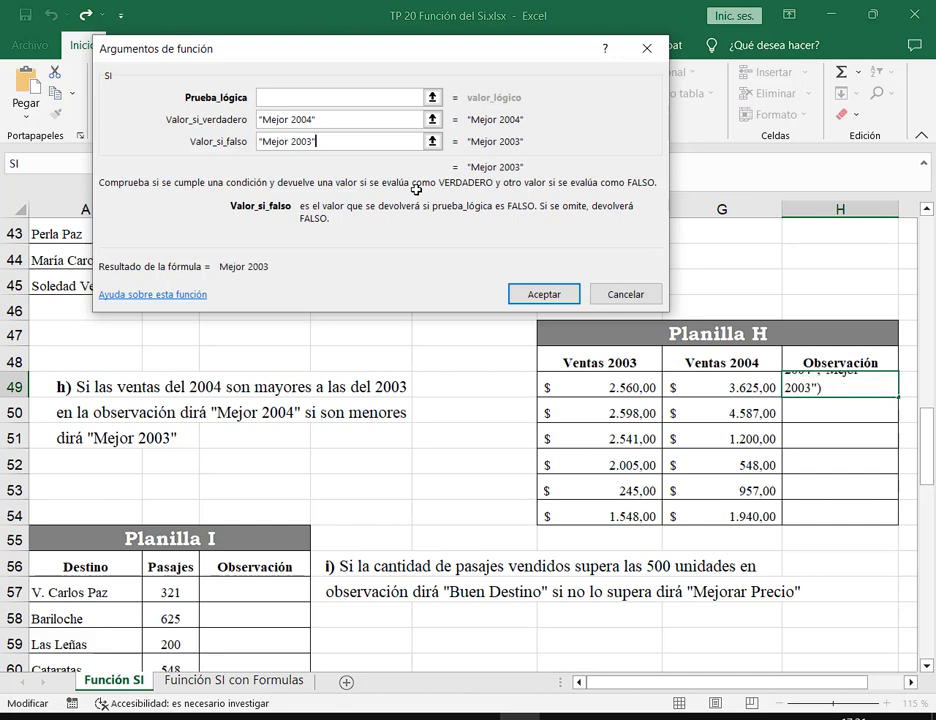
# Compare the condition and both outcomes written in the Notepad notes with the SI arguments entered for H49.
pyautogui.click(559, 718)
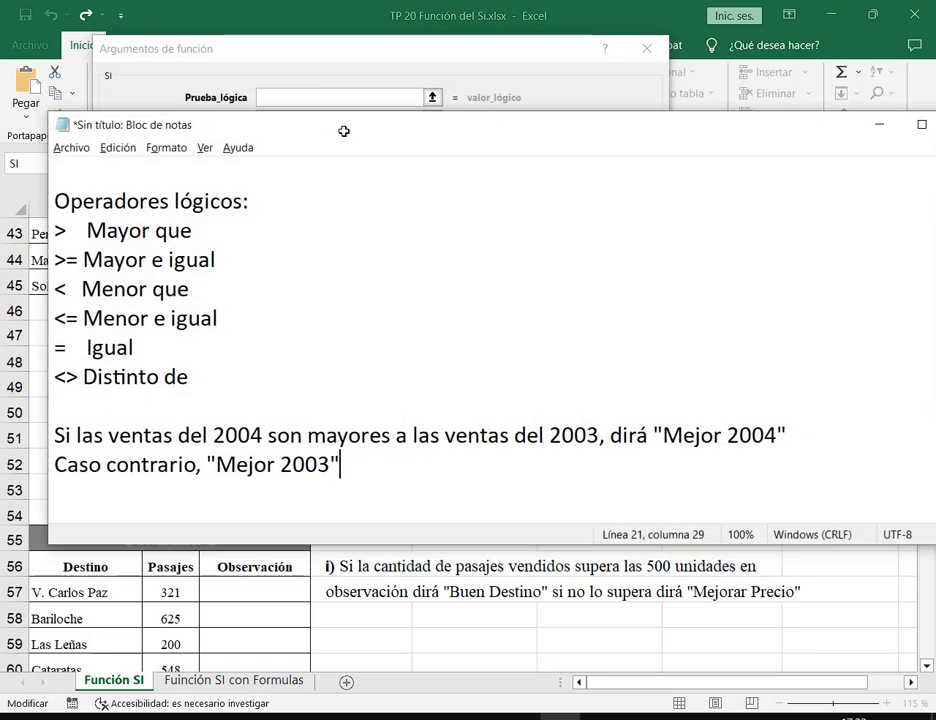
pyautogui.moveTo(343, 118); pyautogui.dragTo(350, 192)
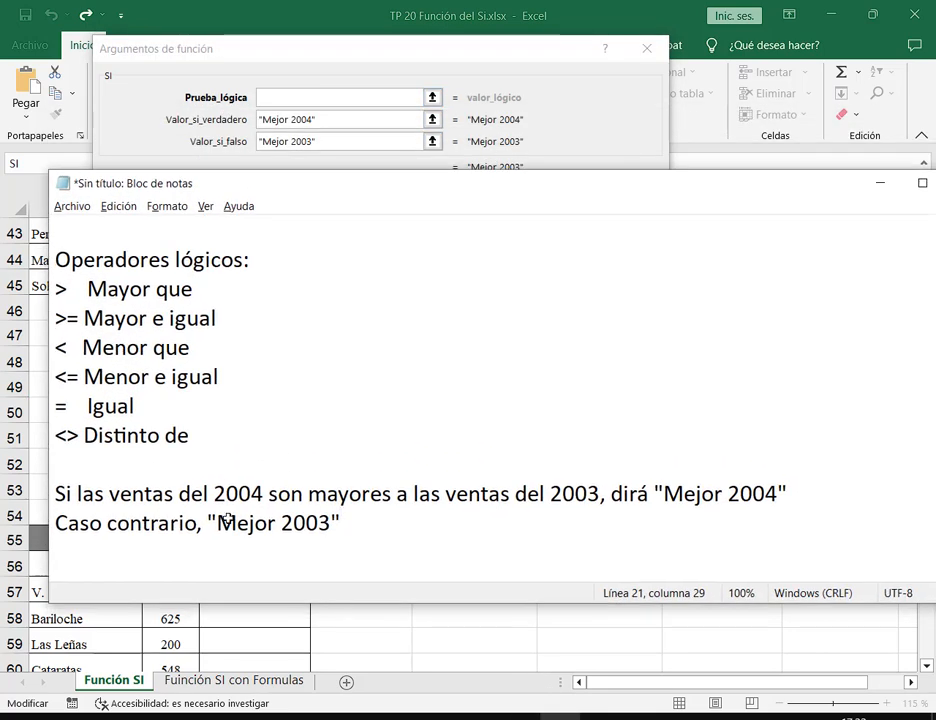
pyautogui.moveTo(227, 519); pyautogui.dragTo(414, 518)
pyautogui.click(819, 478)
pyautogui.moveTo(649, 494); pyautogui.dragTo(56, 464)
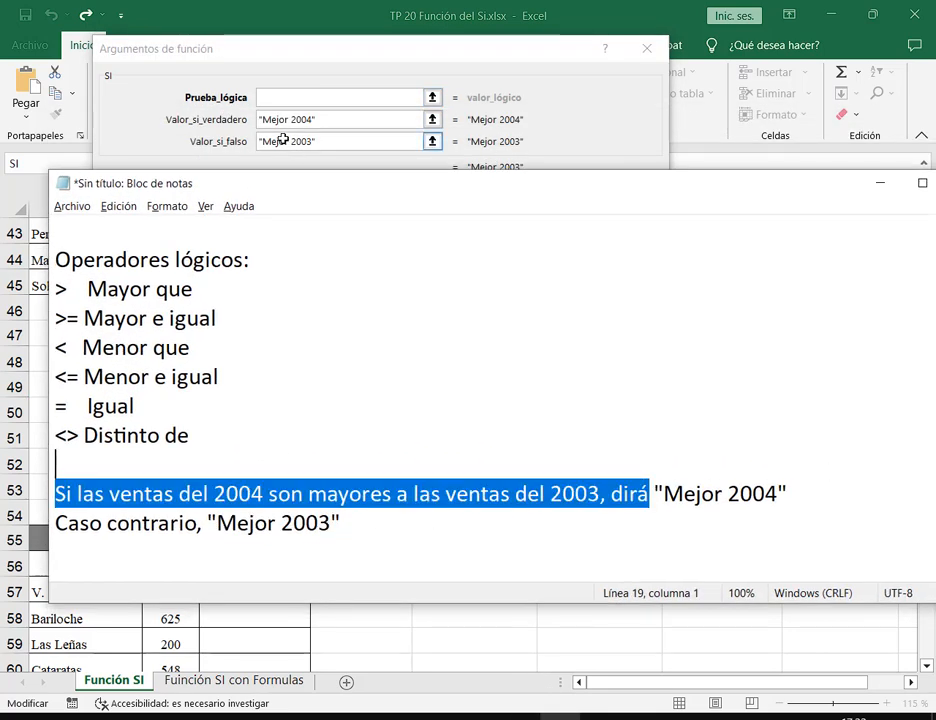
pyautogui.click(358, 525)
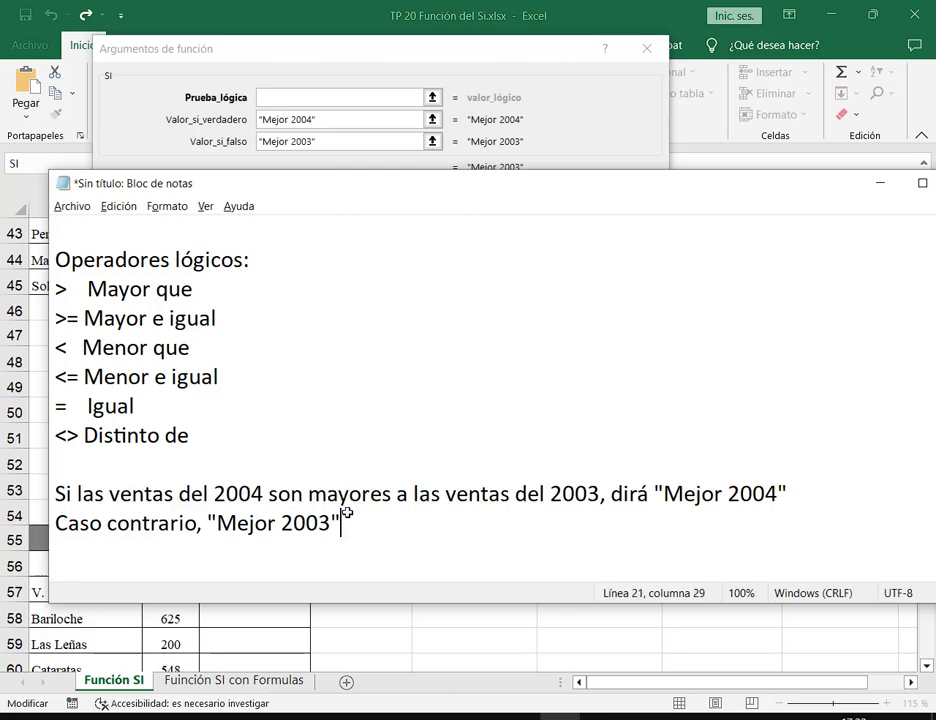
pyautogui.click(881, 184)
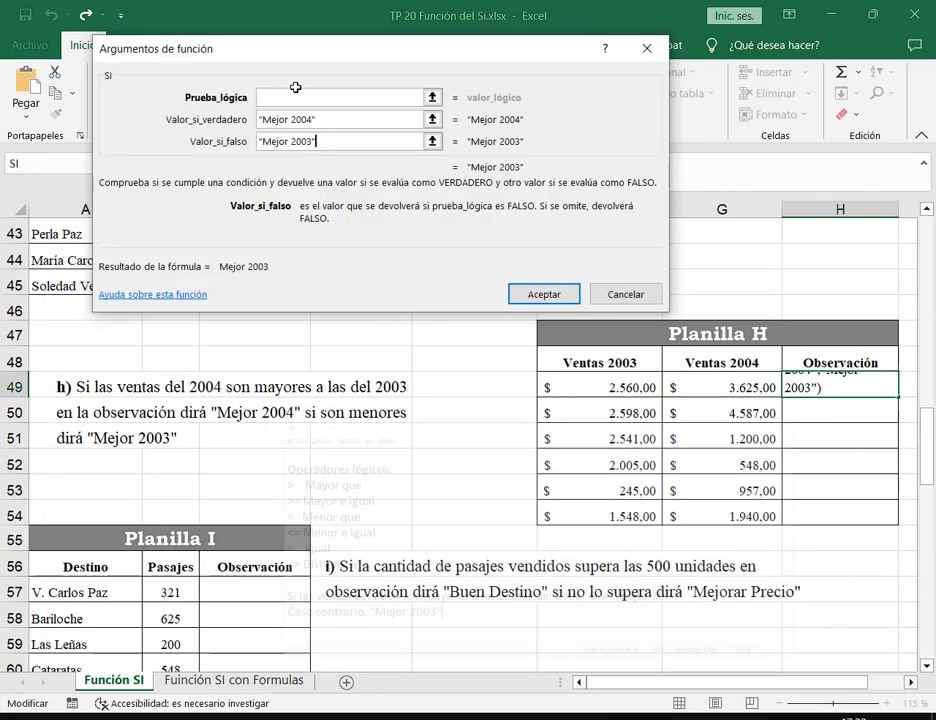
pyautogui.moveTo(159, 111); pyautogui.dragTo(442, 129)
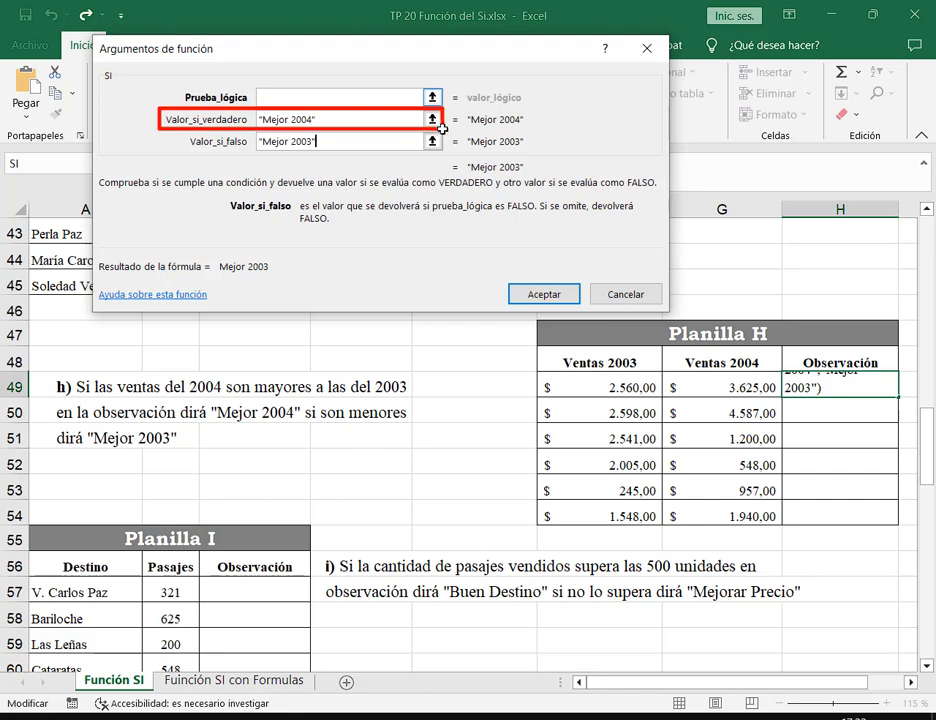
# Examine Planilla H's Ventas 2003 and Ventas 2004 columns and their first row for the Prueba_lógica.
pyautogui.click(299, 99)
pyautogui.moveTo(345, 56)
pyautogui.mouseDown()
pyautogui.moveTo(476, 77)
pyautogui.moveTo(518, 94)
pyautogui.moveTo(525, 80)
pyautogui.mouseUp()
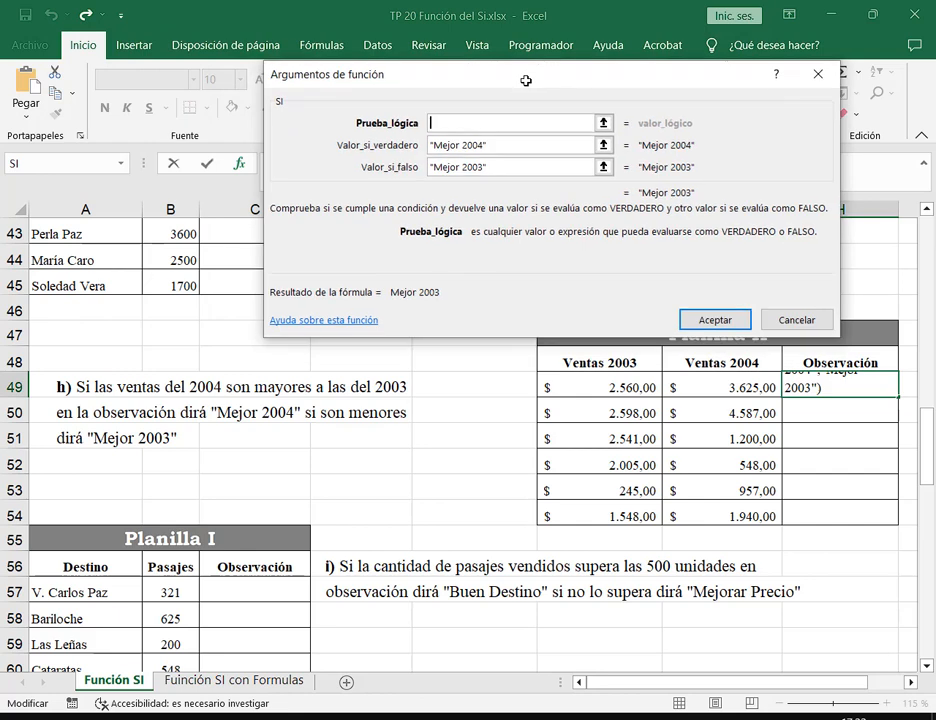
pyautogui.moveTo(534, 342)
pyautogui.mouseDown()
pyautogui.moveTo(775, 380)
pyautogui.moveTo(785, 530)
pyautogui.mouseUp()
pyautogui.moveTo(755, 296); pyautogui.dragTo(743, 353)
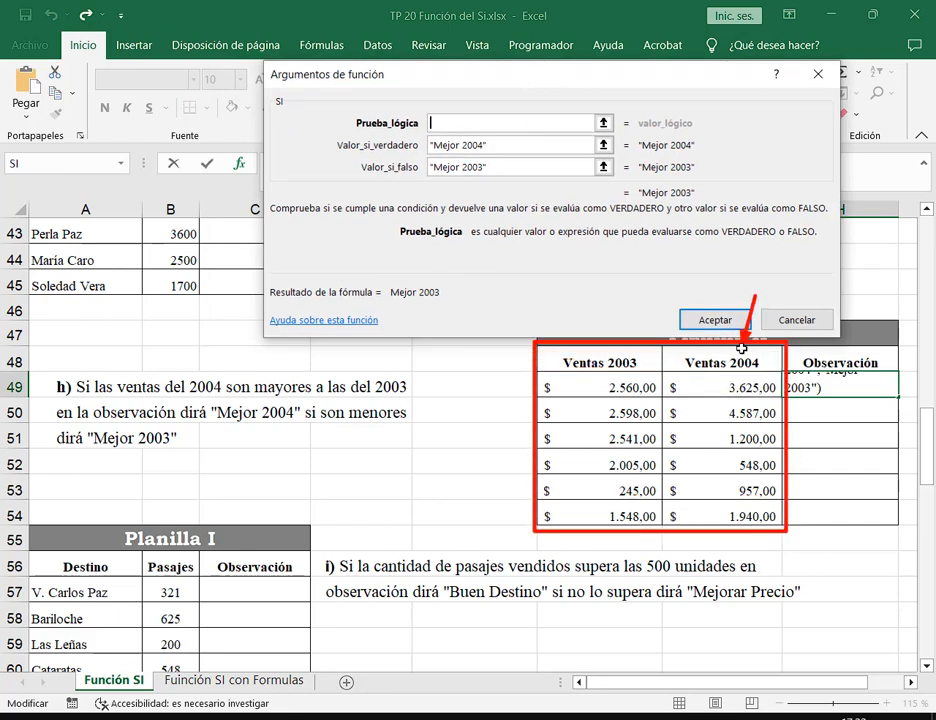
pyautogui.moveTo(547, 303); pyautogui.dragTo(568, 340)
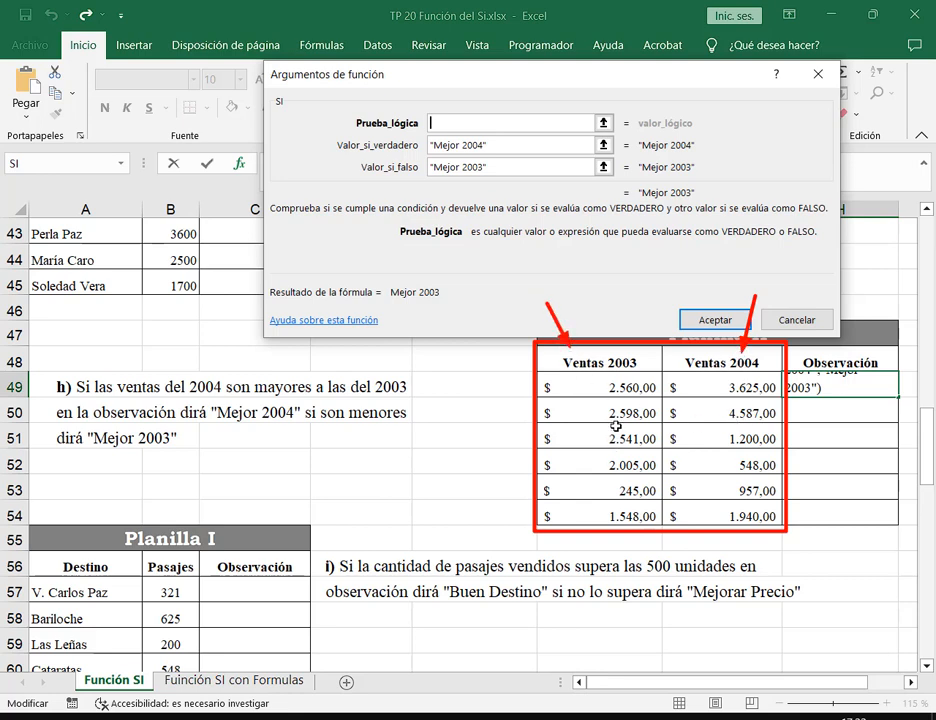
pyautogui.press('Escape')
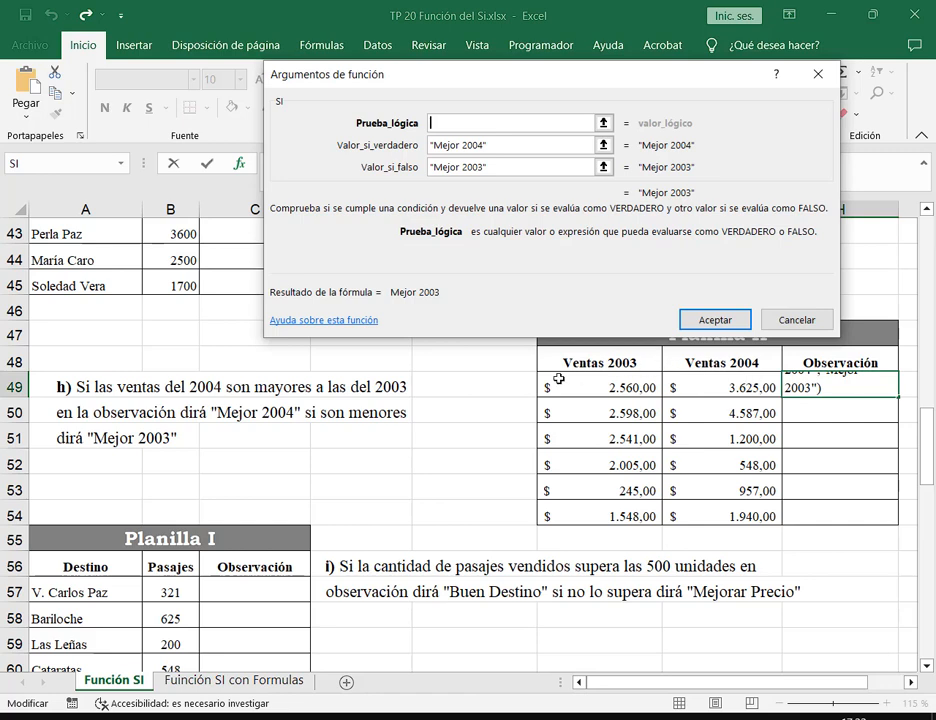
pyautogui.moveTo(531, 368)
pyautogui.mouseDown()
pyautogui.moveTo(729, 405)
pyautogui.moveTo(779, 400)
pyautogui.mouseUp()
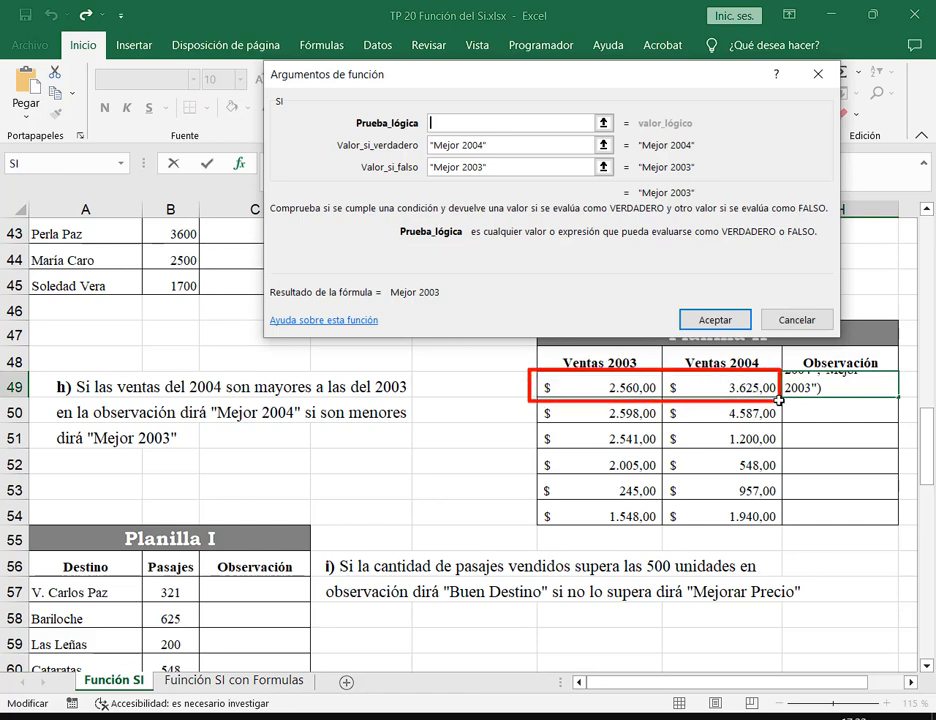
pyautogui.press('Escape')
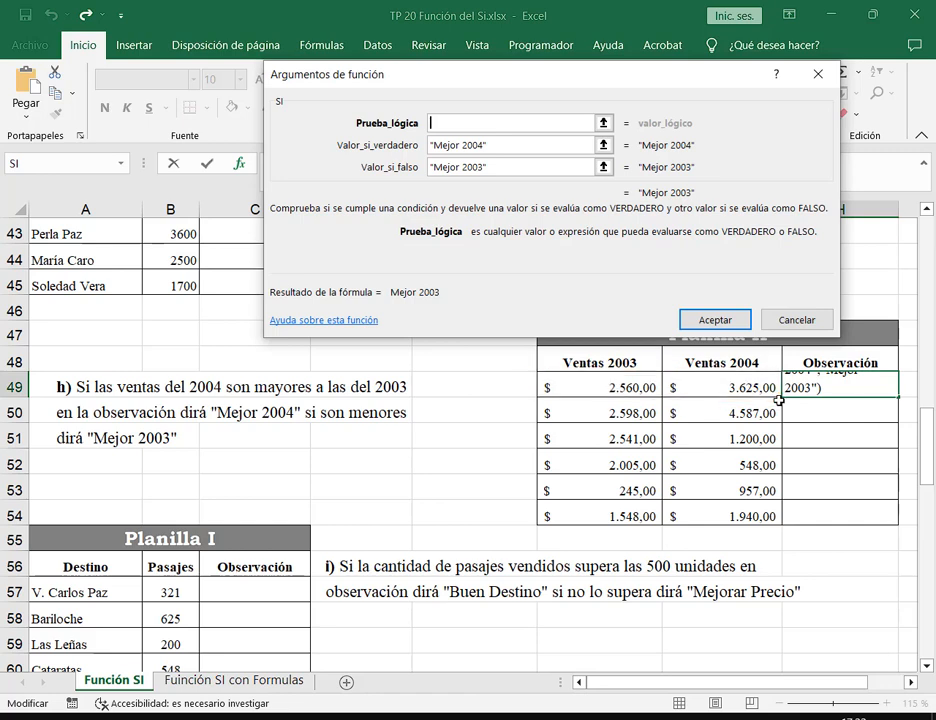
# Set H49's Prueba_lógica to G49>F49, accept the function and fill the formula down through H54.
pyautogui.moveTo(481, 145); pyautogui.dragTo(441, 142)
pyautogui.click(455, 123)
pyautogui.click(727, 388)
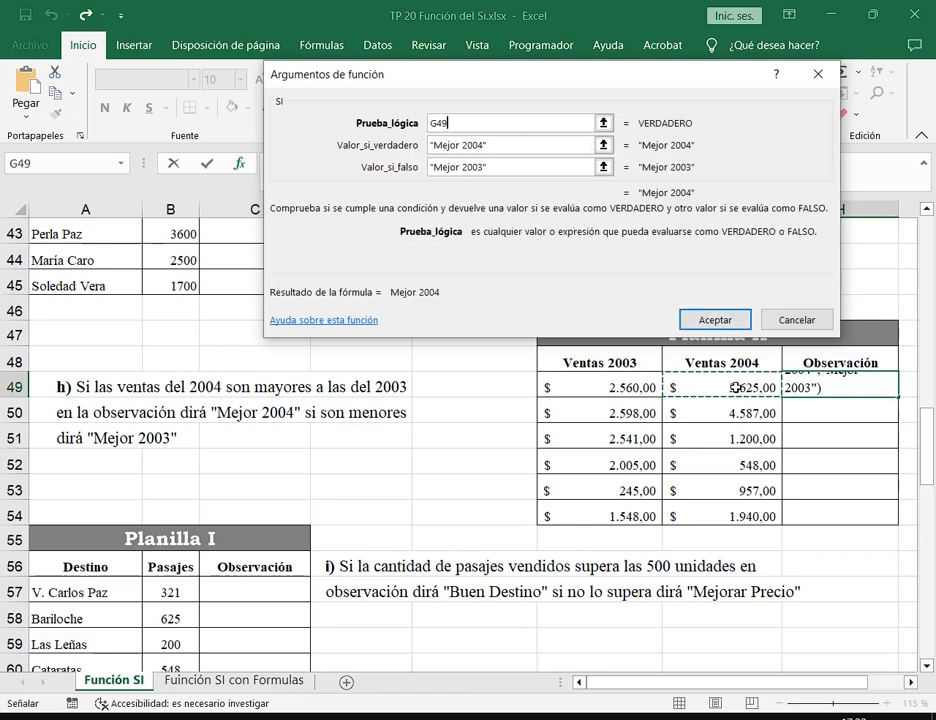
pyautogui.write('>')
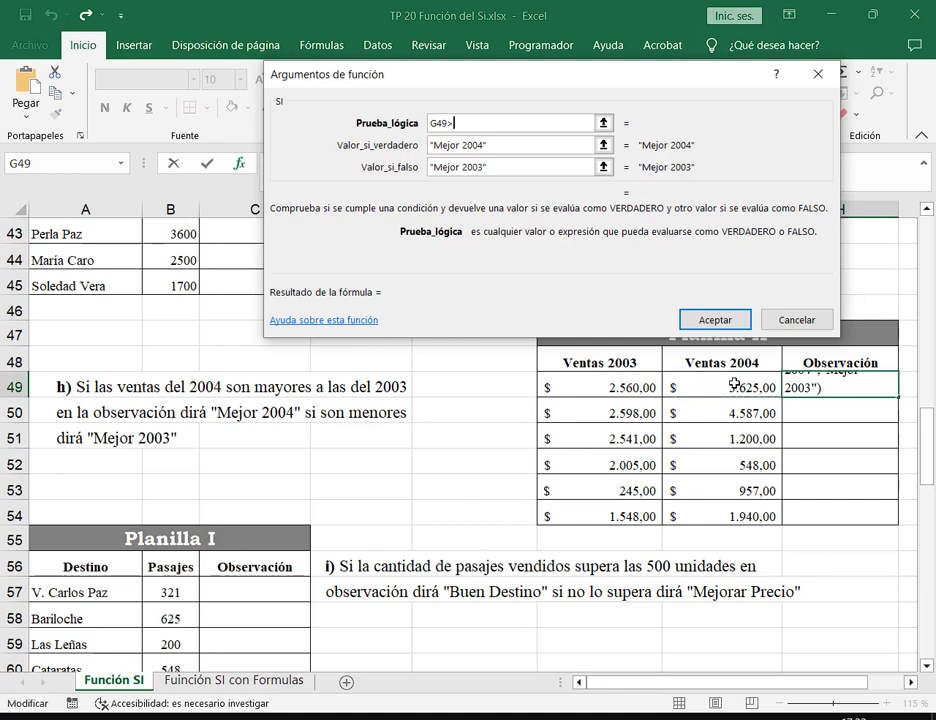
pyautogui.click(614, 385)
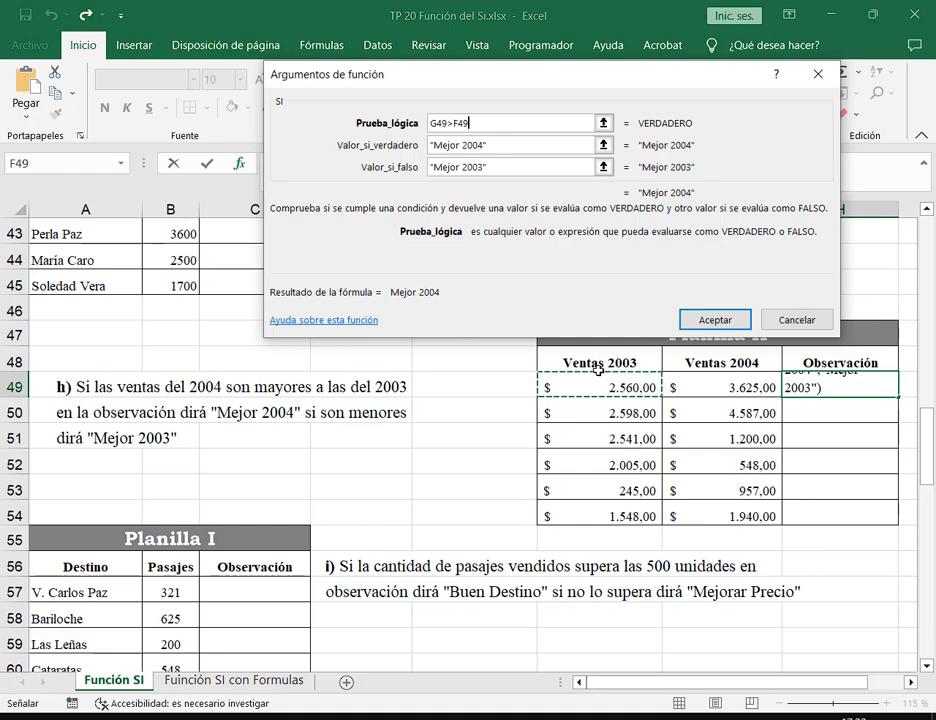
pyautogui.click(714, 319)
pyautogui.doubleClick(898, 398)
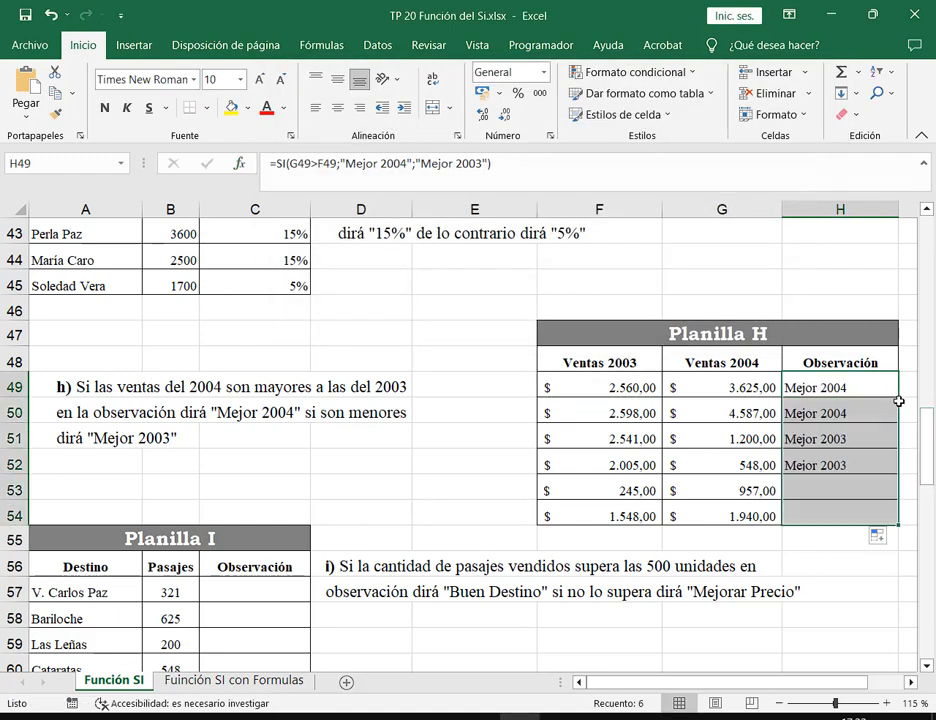
# Review the logical test and true value in H49's formula against the first row's 2003 and 2004 sales.
pyautogui.hscroll(4, 916, 681)
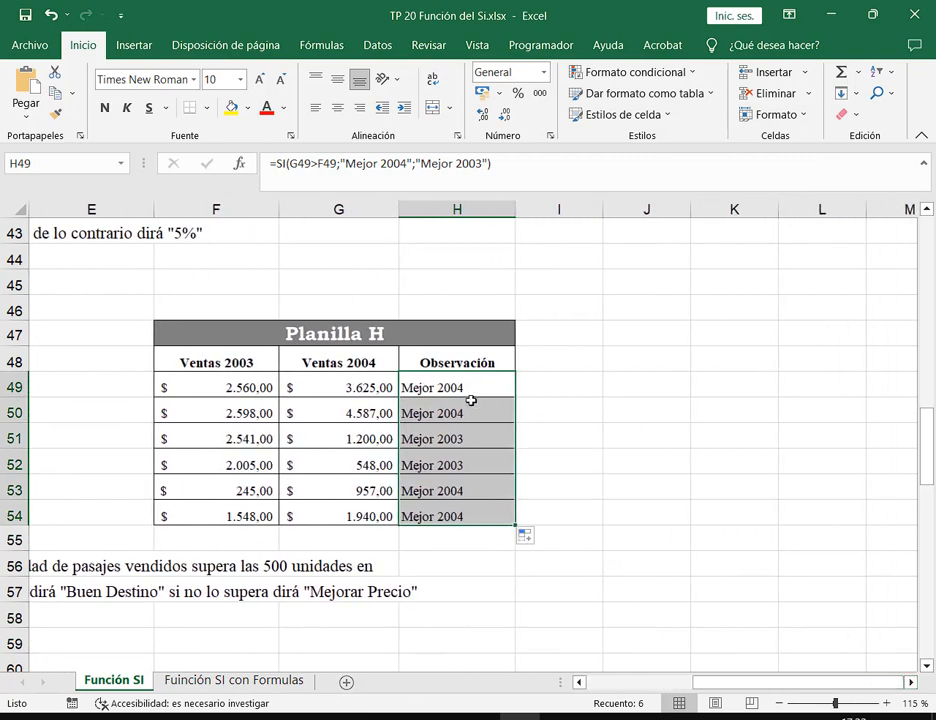
pyautogui.click(470, 392)
pyautogui.press('F2')
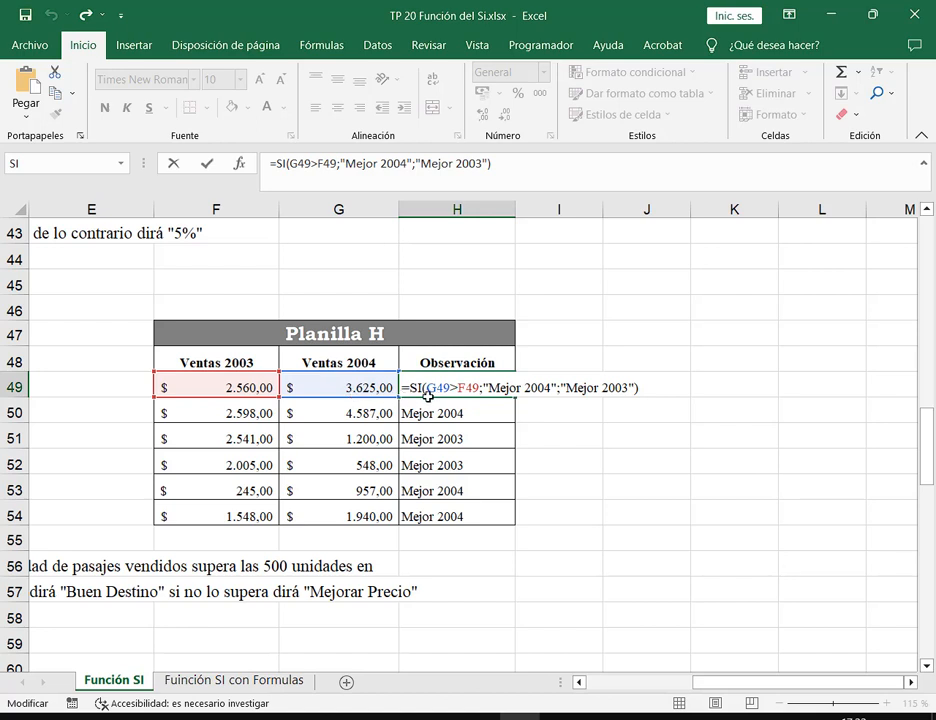
pyautogui.moveTo(428, 397); pyautogui.dragTo(478, 397)
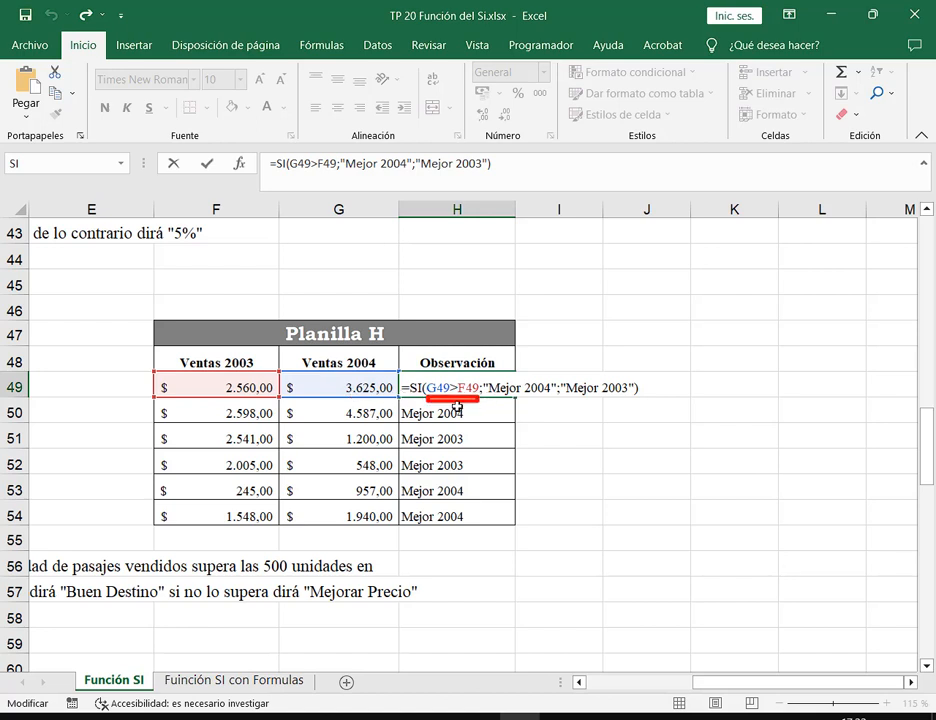
pyautogui.moveTo(219, 374); pyautogui.dragTo(273, 397)
pyautogui.moveTo(487, 378)
pyautogui.mouseDown()
pyautogui.moveTo(485, 397)
pyautogui.moveTo(525, 398)
pyautogui.moveTo(550, 385)
pyautogui.moveTo(519, 369)
pyautogui.moveTo(484, 376)
pyautogui.moveTo(521, 376)
pyautogui.mouseUp()
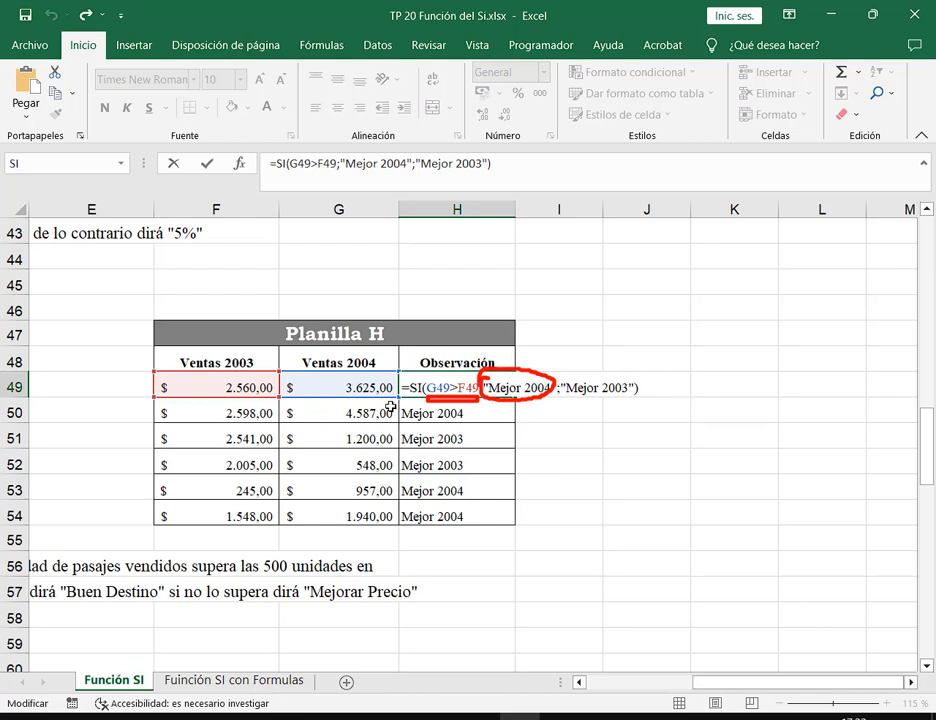
pyautogui.moveTo(407, 302); pyautogui.dragTo(371, 366)
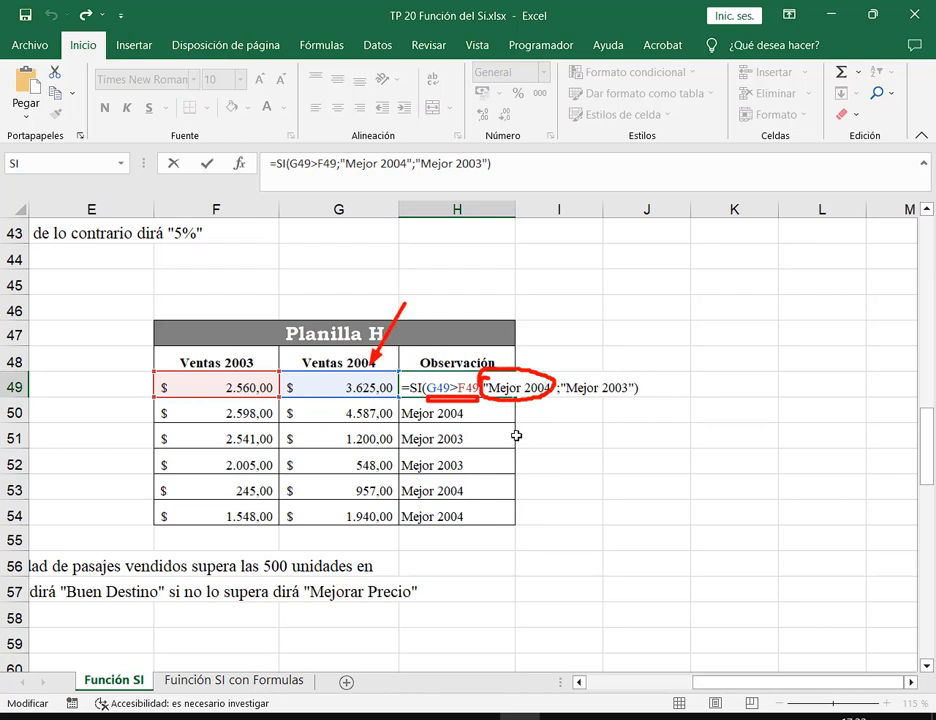
pyautogui.press('Escape')
pyautogui.press('Return')
pyautogui.press('Return')
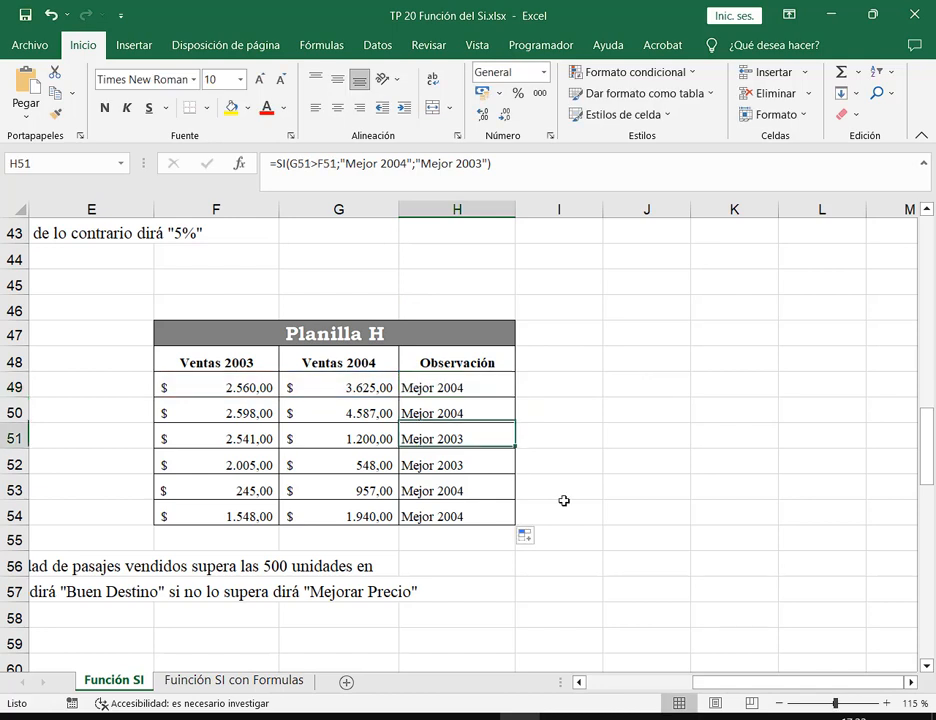
# Review the logical test and false value in H51's formula against that row's 2003 and 2004 sales.
pyautogui.press('F2')
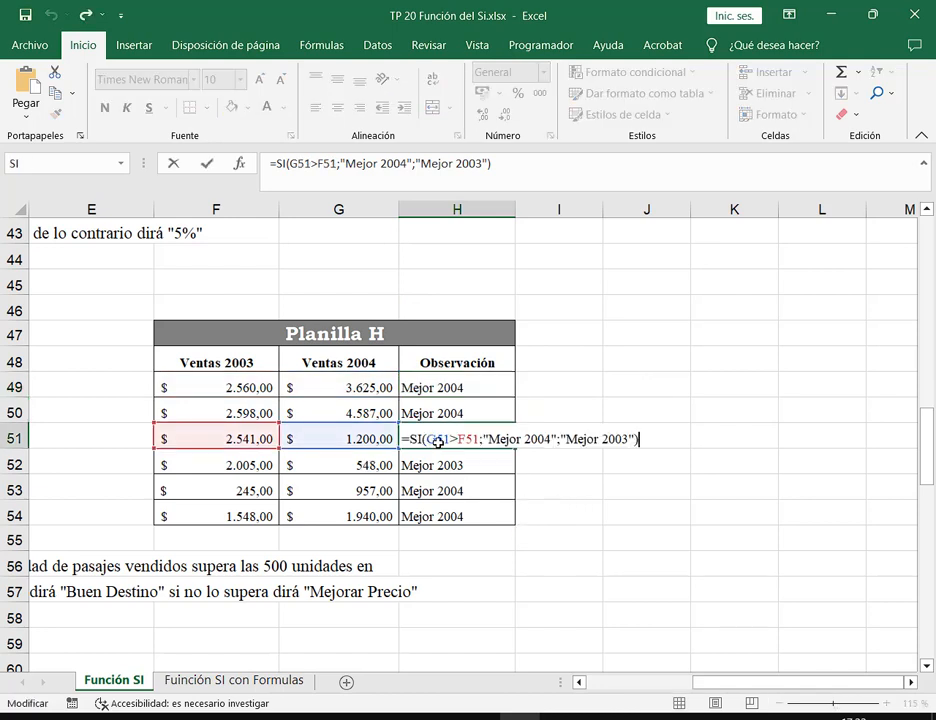
pyautogui.moveTo(428, 450); pyautogui.dragTo(477, 451)
pyautogui.moveTo(470, 449)
pyautogui.mouseDown()
pyautogui.moveTo(508, 482)
pyautogui.moveTo(574, 474)
pyautogui.moveTo(593, 449)
pyautogui.moveTo(581, 453)
pyautogui.moveTo(597, 454)
pyautogui.moveTo(603, 467)
pyautogui.mouseUp()
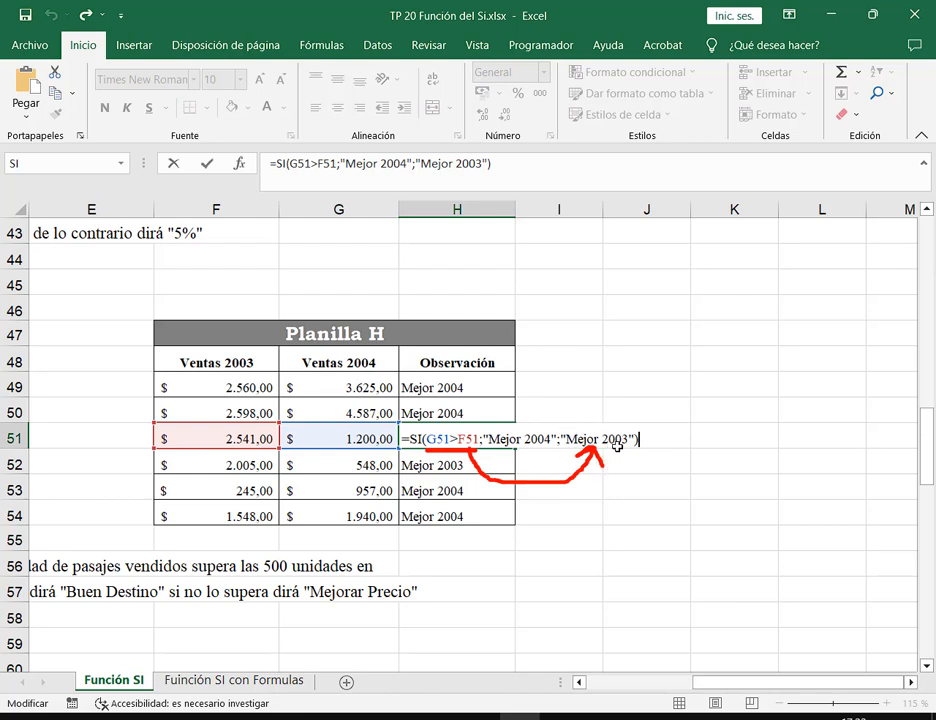
pyautogui.moveTo(587, 420)
pyautogui.mouseDown()
pyautogui.moveTo(555, 432)
pyautogui.moveTo(626, 455)
pyautogui.moveTo(597, 418)
pyautogui.moveTo(606, 441)
pyautogui.mouseUp()
pyautogui.press('Escape')
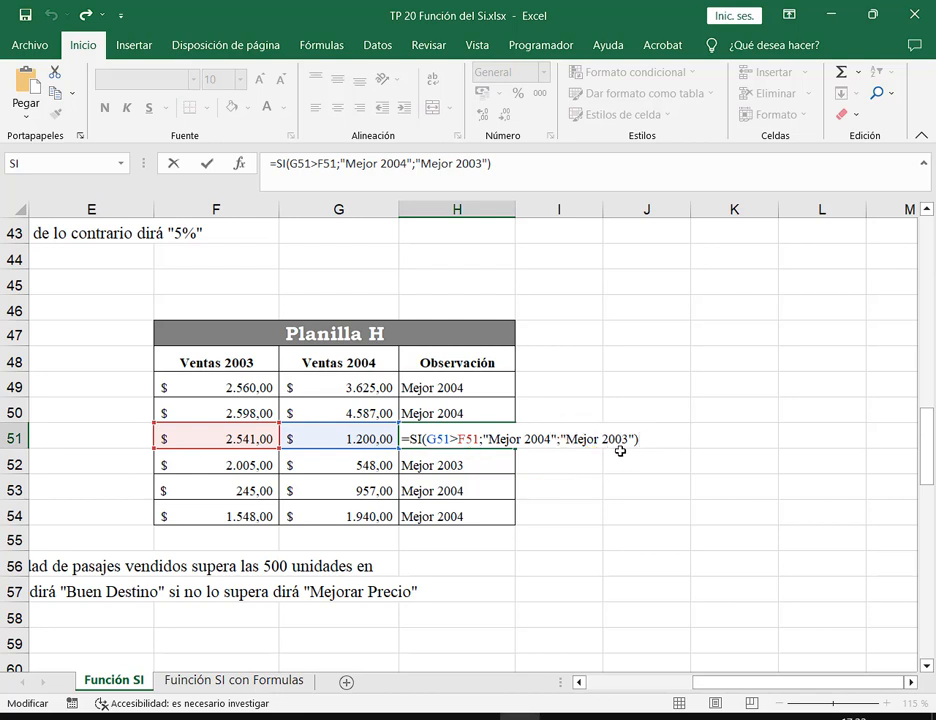
pyautogui.hotkey('ctrl', 'Return')
# Review H49's SI arguments, checking the Prueba_lógica G49>F49 and both outcomes, and accept them as they are.
pyautogui.click(455, 386)
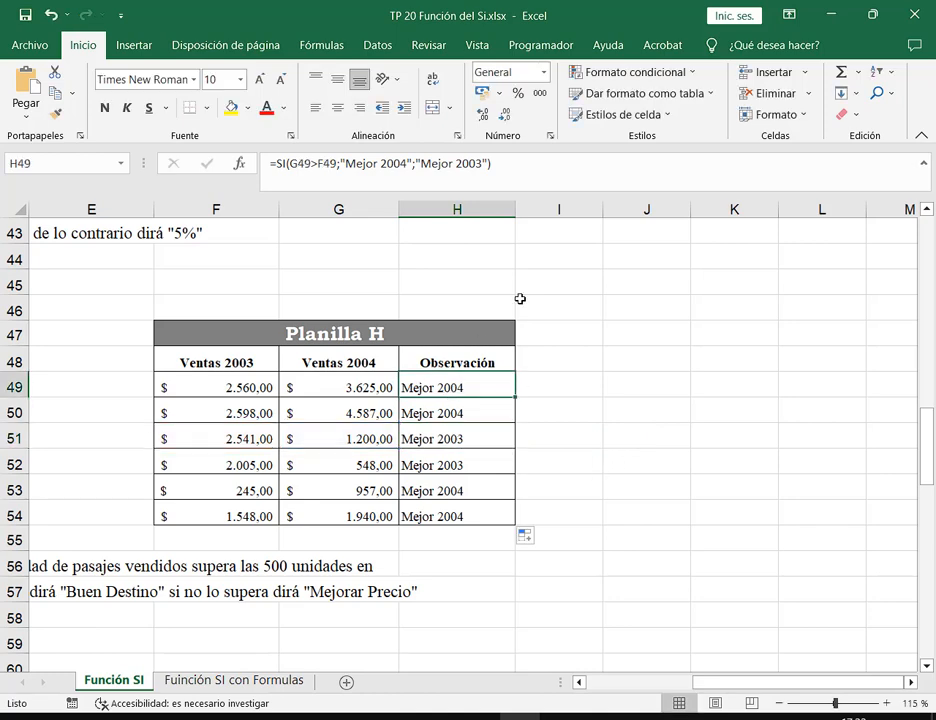
pyautogui.doubleClick(489, 388)
pyautogui.click(207, 163)
pyautogui.click(873, 14)
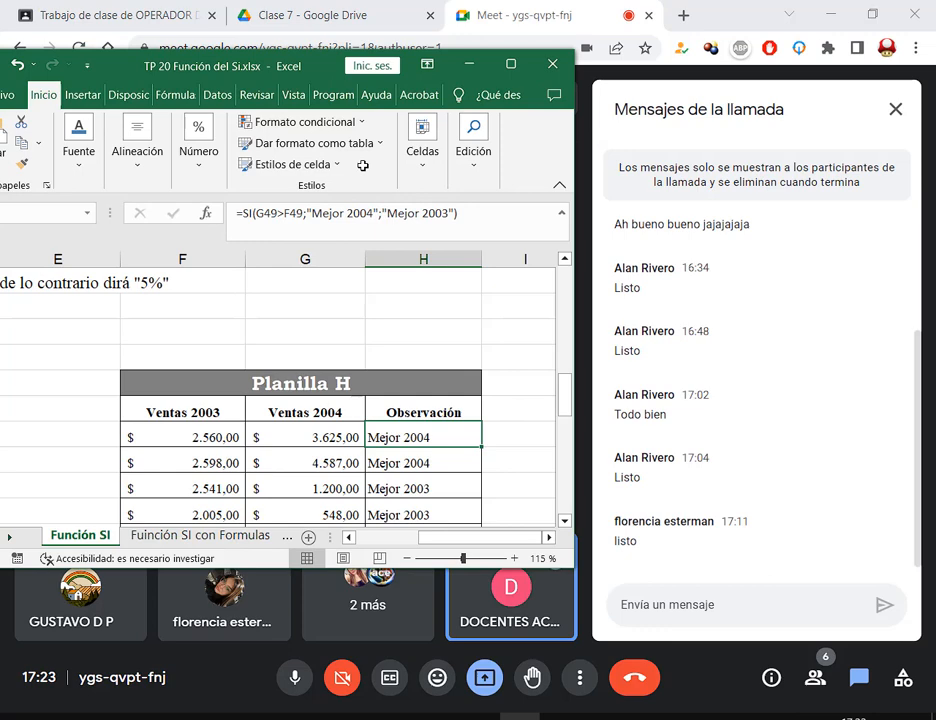
pyautogui.click(206, 213)
pyautogui.moveTo(516, 124); pyautogui.dragTo(308, 59)
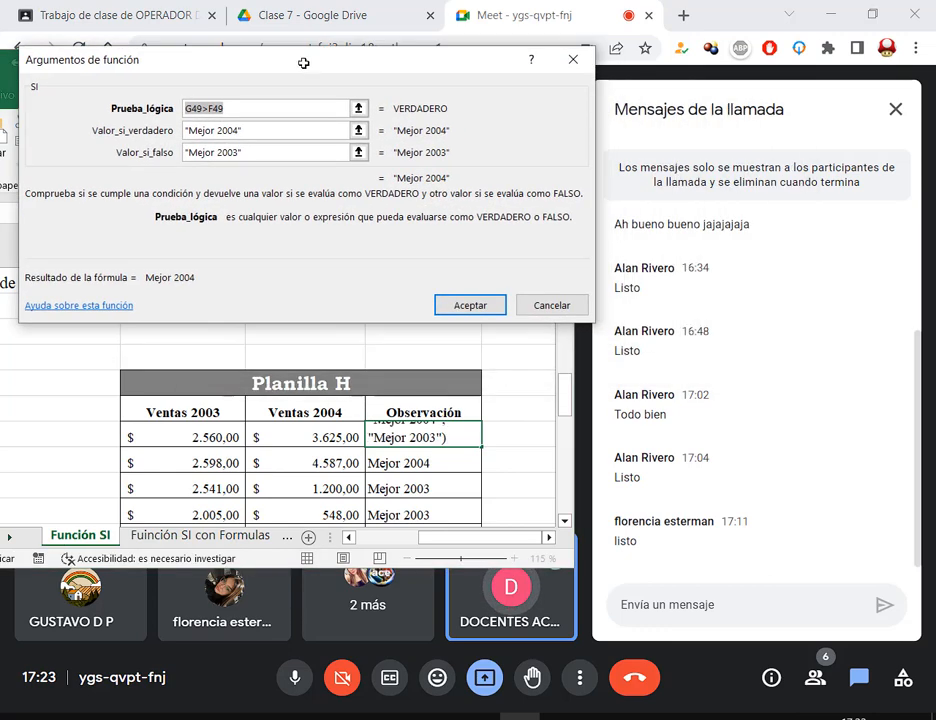
pyautogui.click(244, 106)
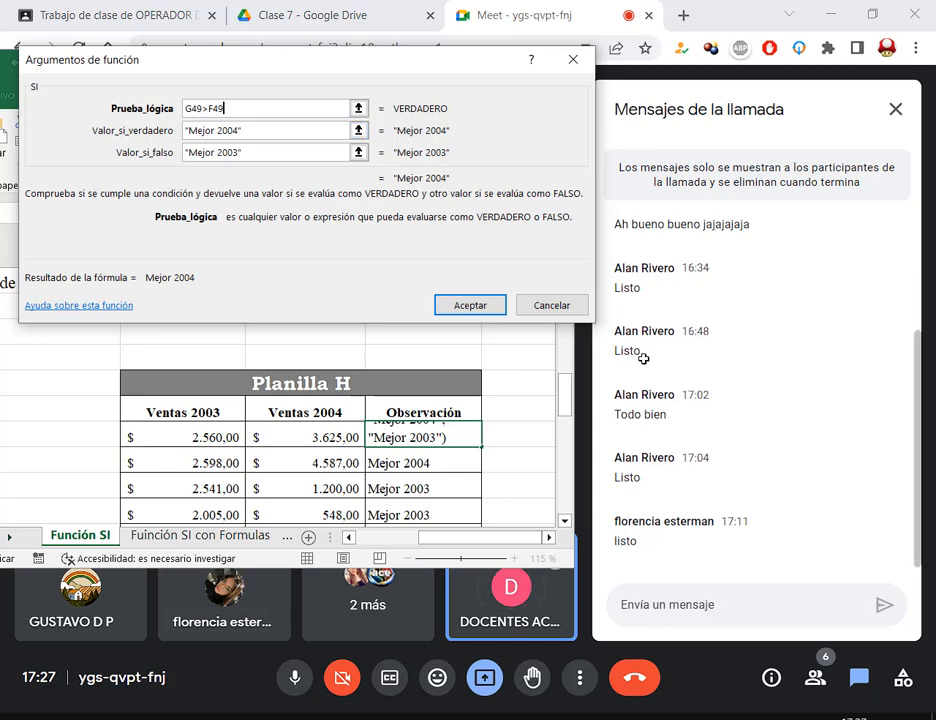
pyautogui.click(470, 305)
pyautogui.click(512, 64)
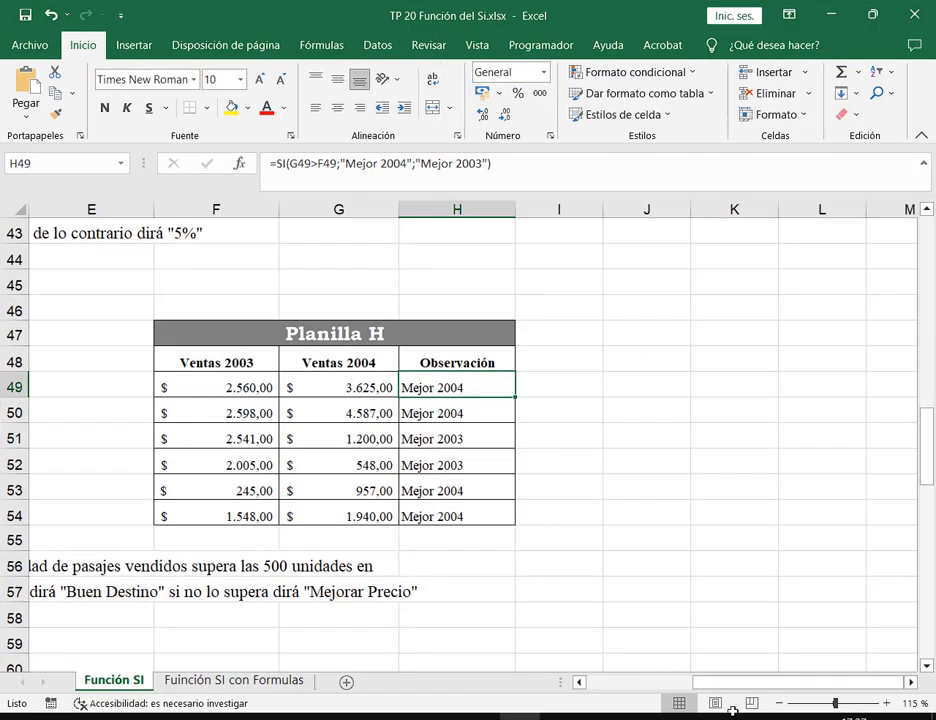
# Zoom out to 70% and examine the unsolved Planillas E, F and I on the Función SI sheet.
pyautogui.moveTo(748, 679); pyautogui.dragTo(628, 677)
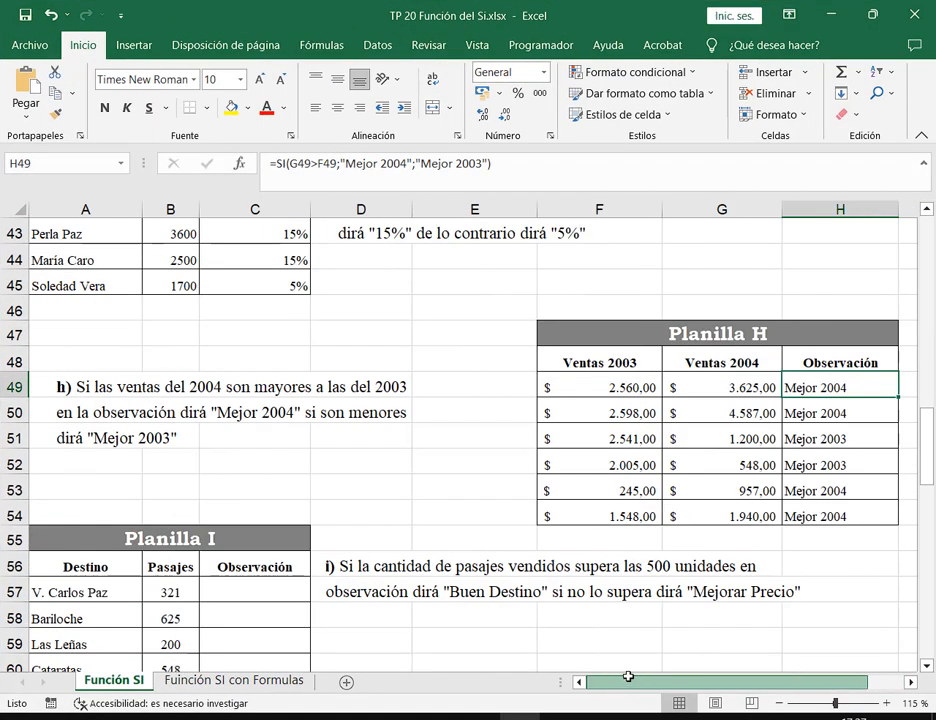
pyautogui.click(777, 704)
pyautogui.click(777, 705)
pyautogui.click(777, 705)
pyautogui.click(777, 705)
pyautogui.click(777, 705)
pyautogui.scroll(3, 480, 575)
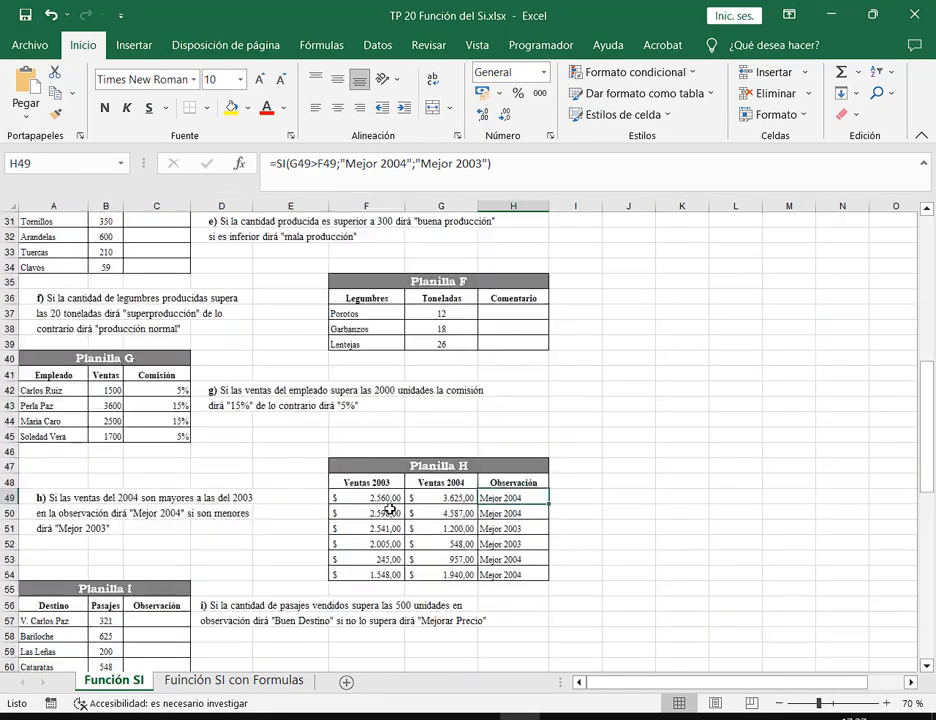
pyautogui.moveTo(146, 231); pyautogui.dragTo(152, 327)
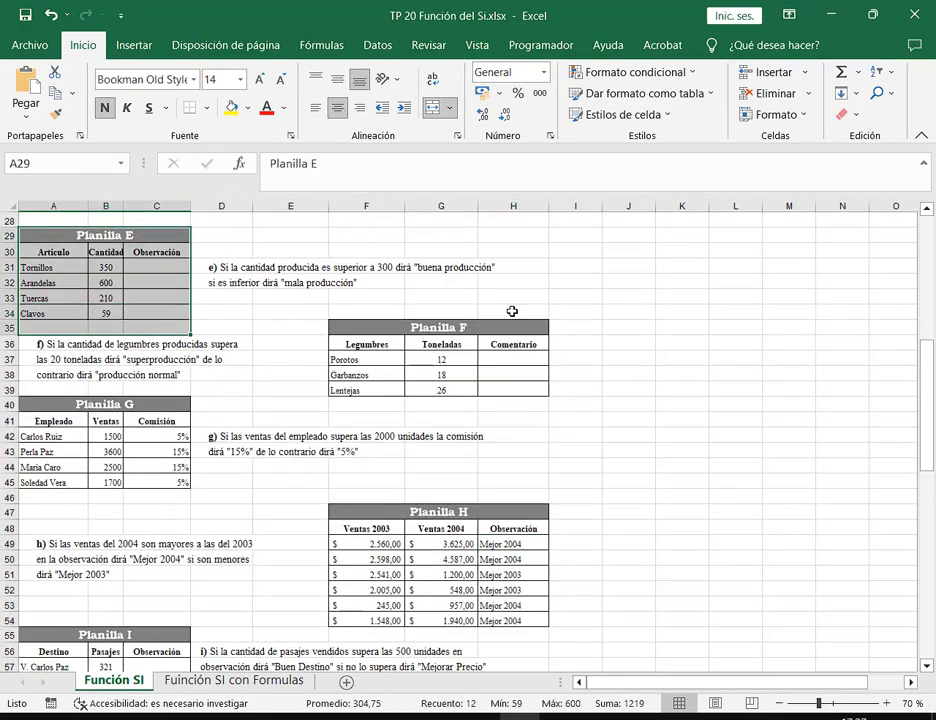
pyautogui.moveTo(506, 330); pyautogui.dragTo(495, 375)
pyautogui.scroll(-1, 495, 375)
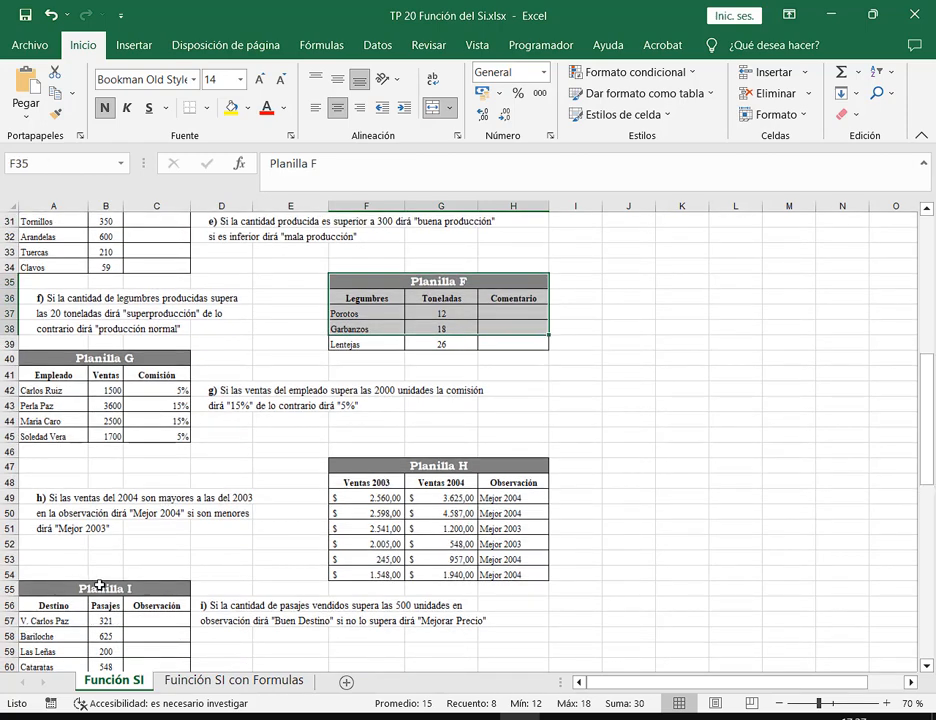
pyautogui.moveTo(99, 588); pyautogui.dragTo(100, 655)
pyautogui.click(452, 574)
# Look over the sheet from Planilla D down to Planilla I and set the zoom to 100%.
pyautogui.scroll(4, 359, 350)
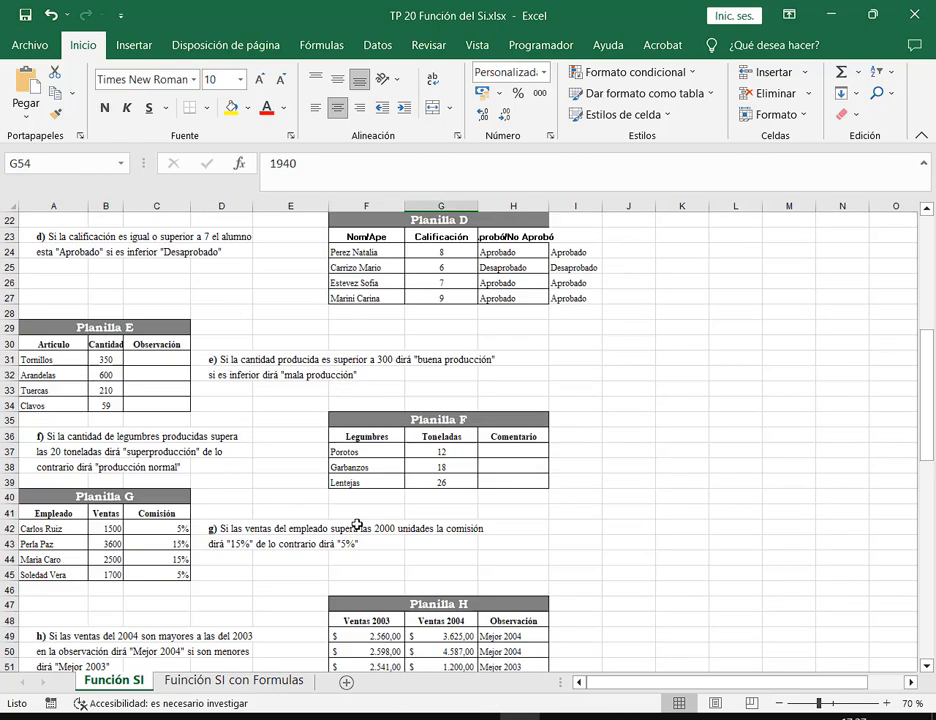
pyautogui.scroll(-6, 365, 530)
pyautogui.scroll(-3, 354, 525)
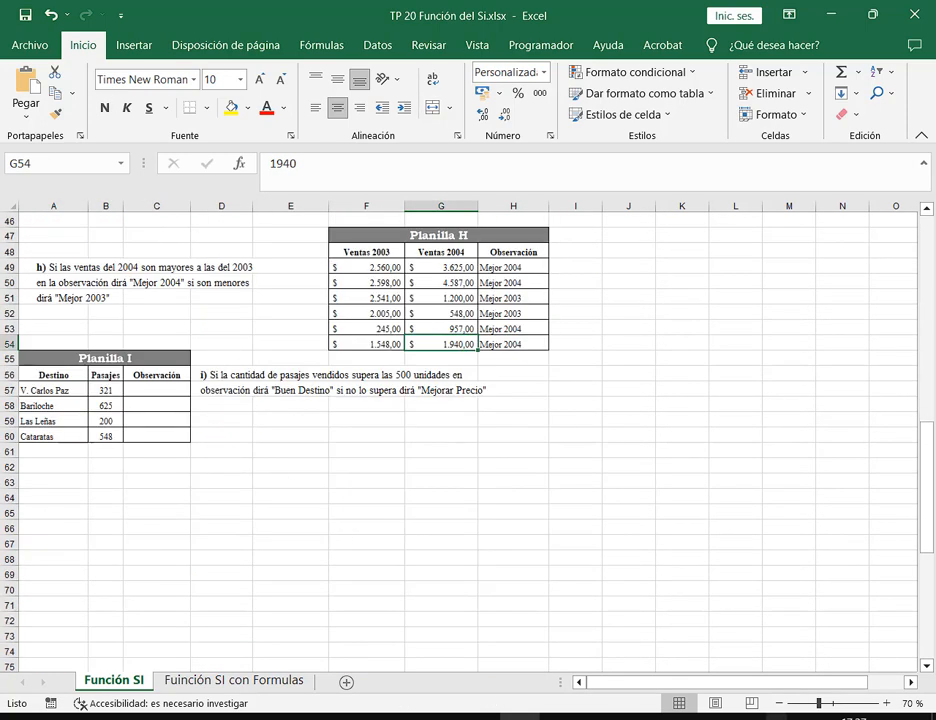
pyautogui.click(886, 704)
pyautogui.click(886, 704)
pyautogui.click(886, 704)
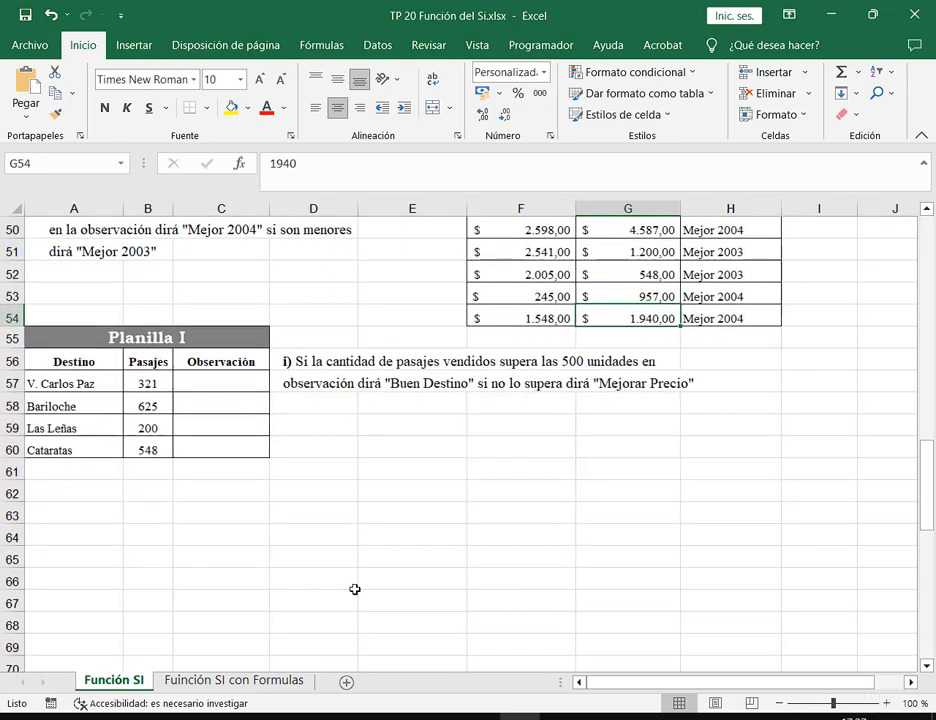
# Correct the misspelled name of the second worksheet to Función SI con Formulas.
pyautogui.click(207, 680)
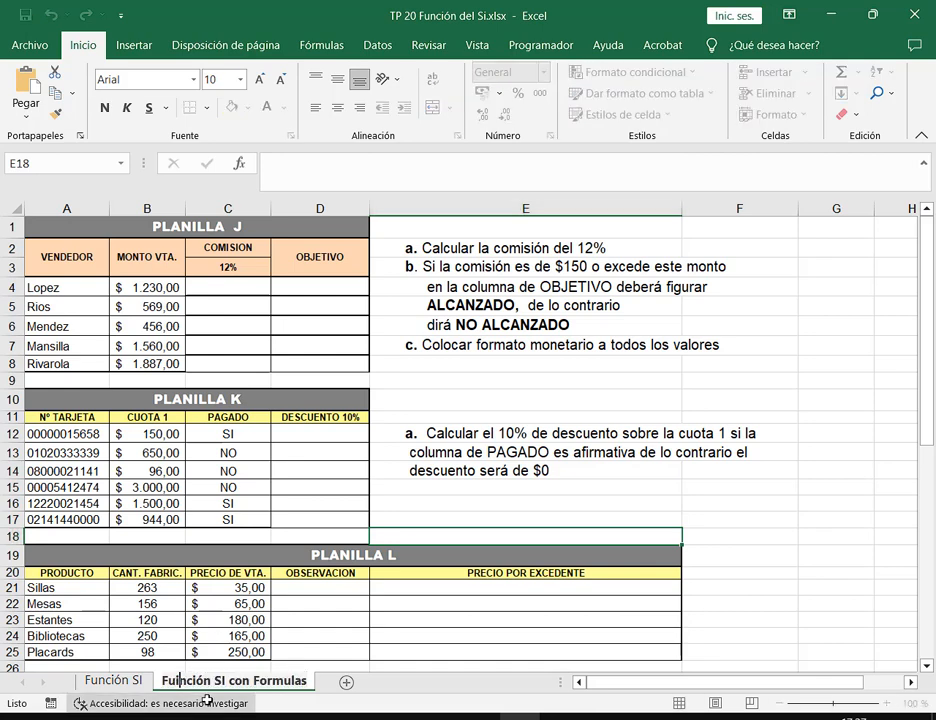
pyautogui.doubleClick(200, 682)
pyautogui.press('Return')
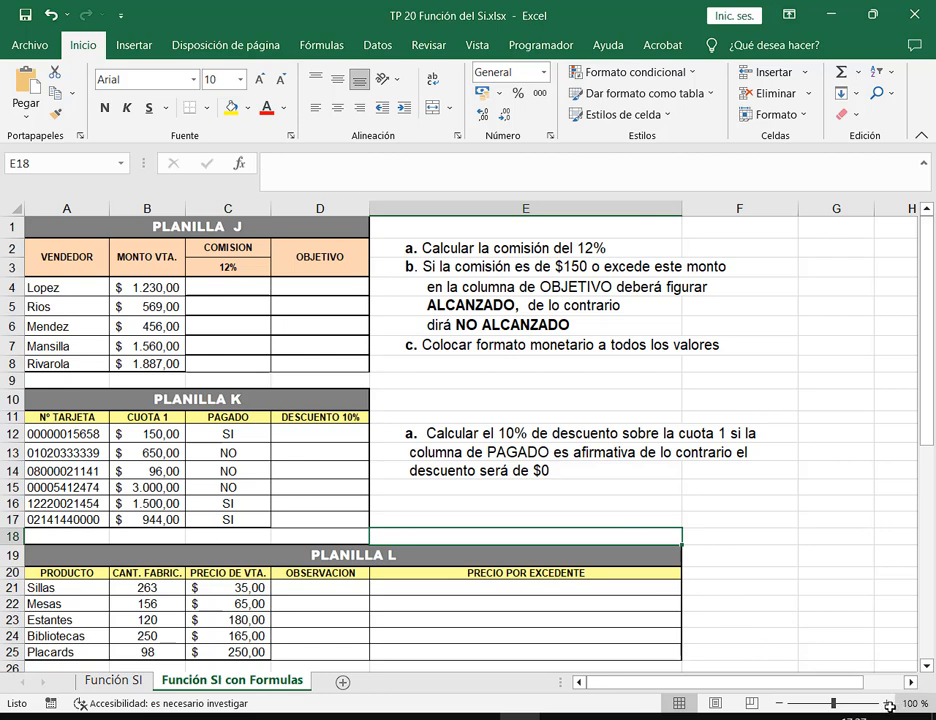
# Calculate Planilla J's 12% commission in C4 with =B4*$C$3 and fill the formula down through C8.
pyautogui.click(223, 287)
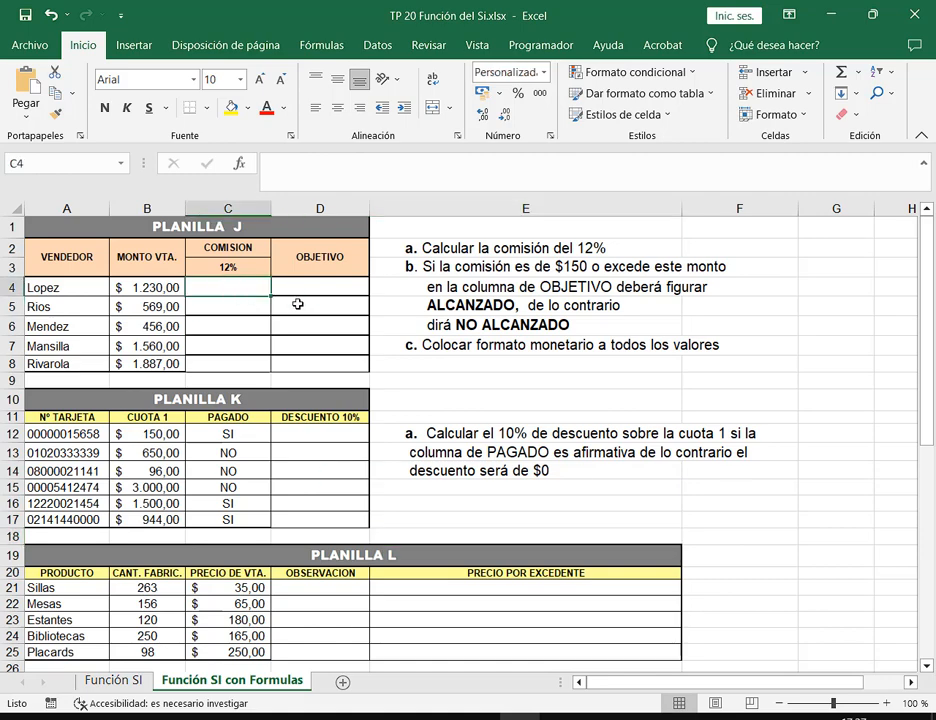
pyautogui.scroll(-4, 474, 314)
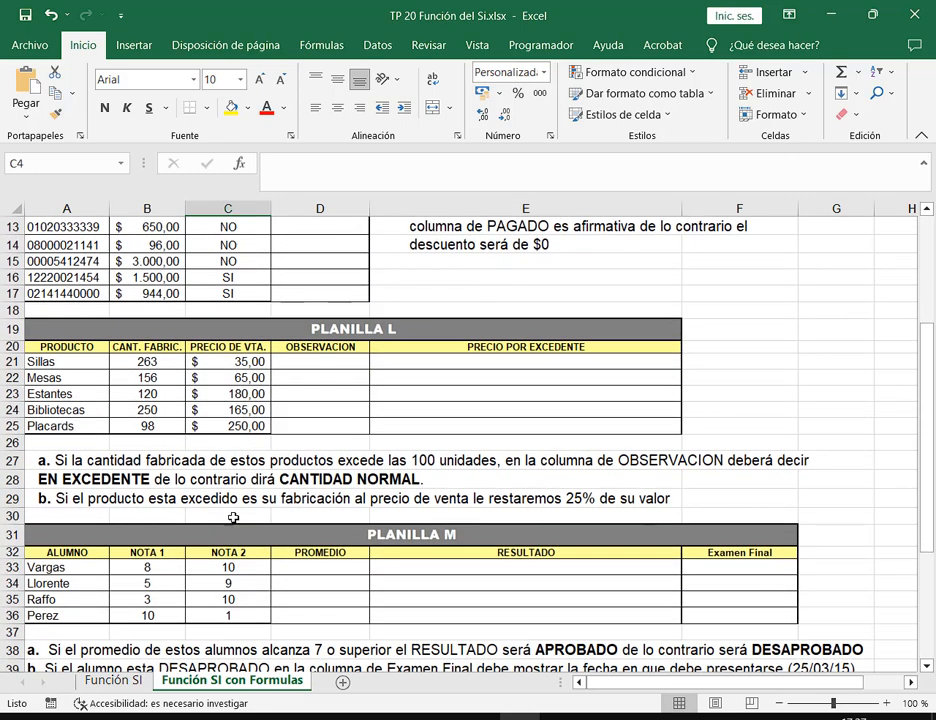
pyautogui.scroll(-8, 386, 485)
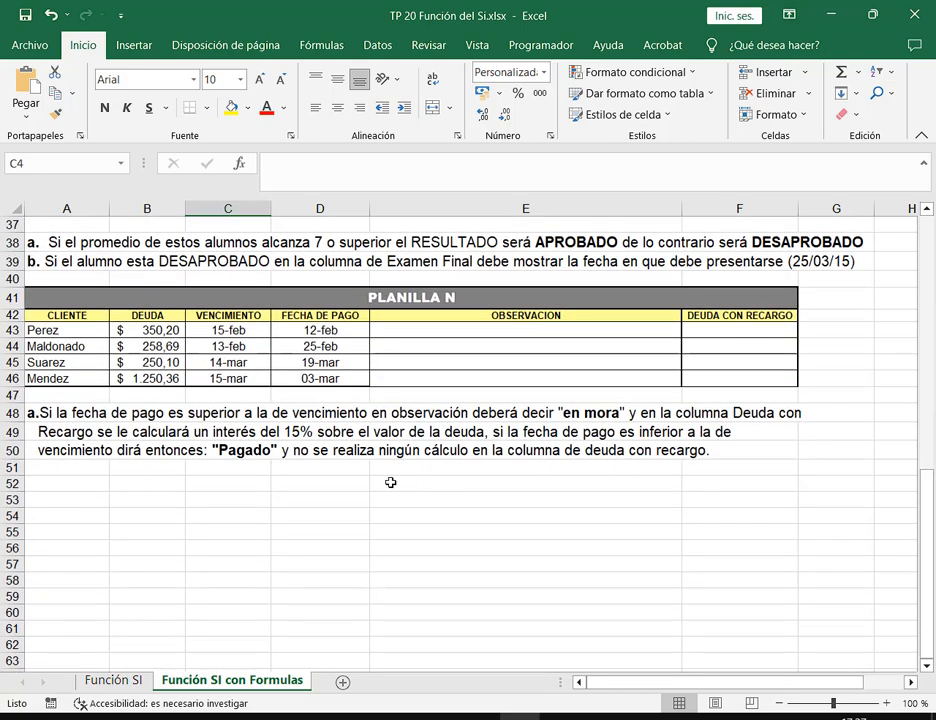
pyautogui.scroll(2, 390, 482)
pyautogui.scroll(10, 390, 485)
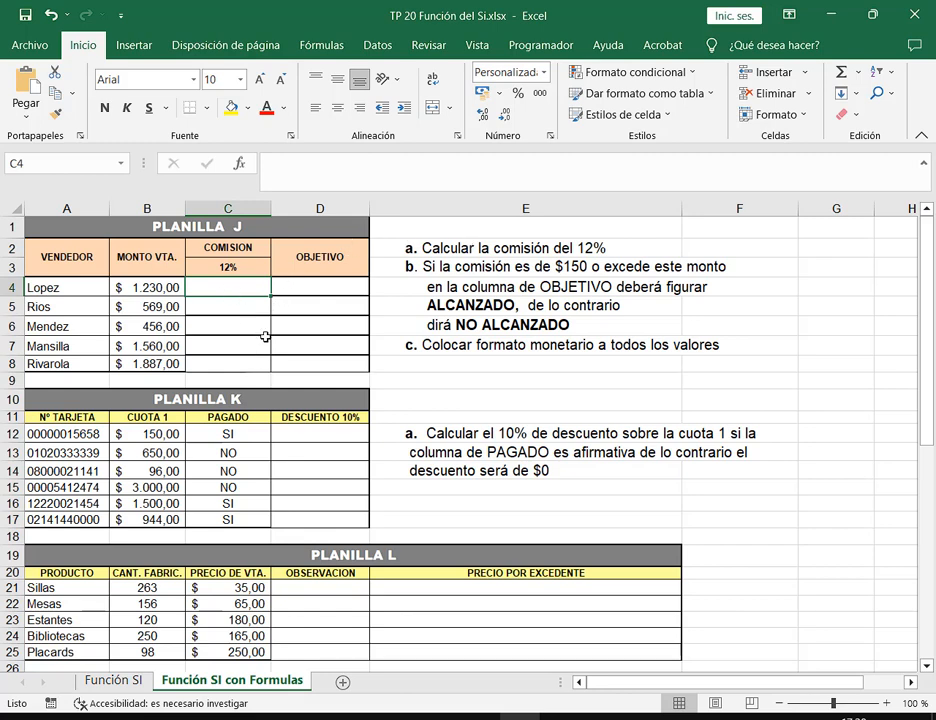
pyautogui.write('=')
pyautogui.click(155, 290)
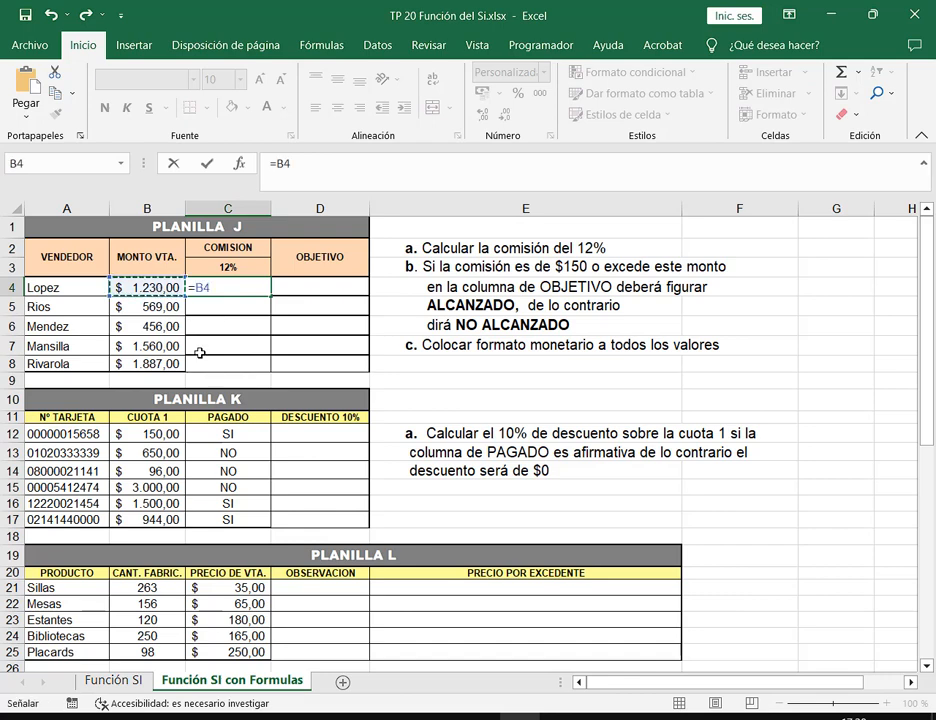
pyautogui.write('*')
pyautogui.click(228, 267)
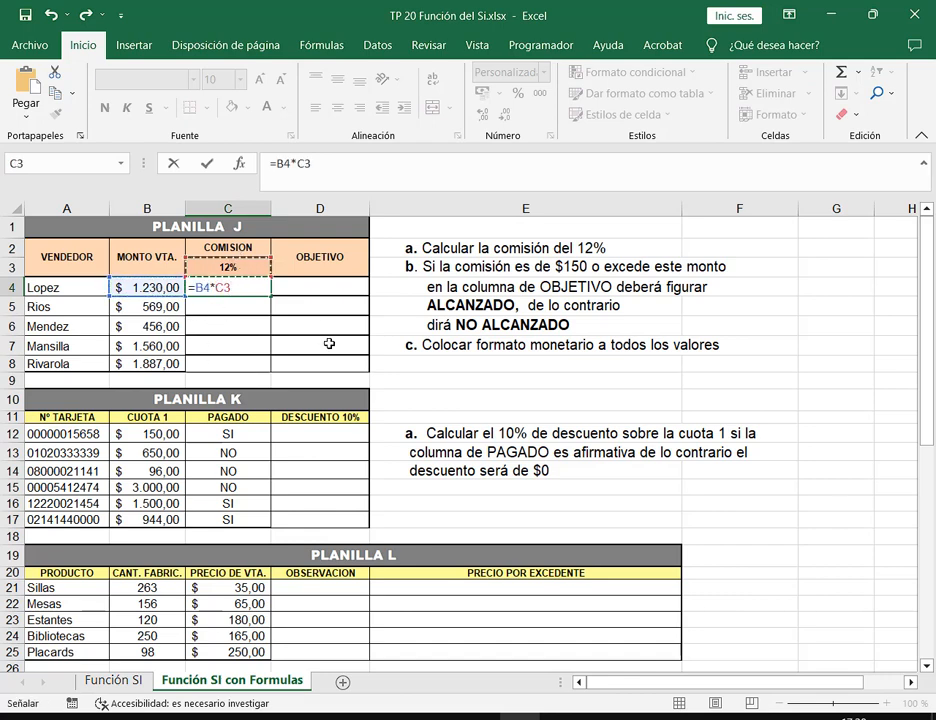
pyautogui.press('F4')
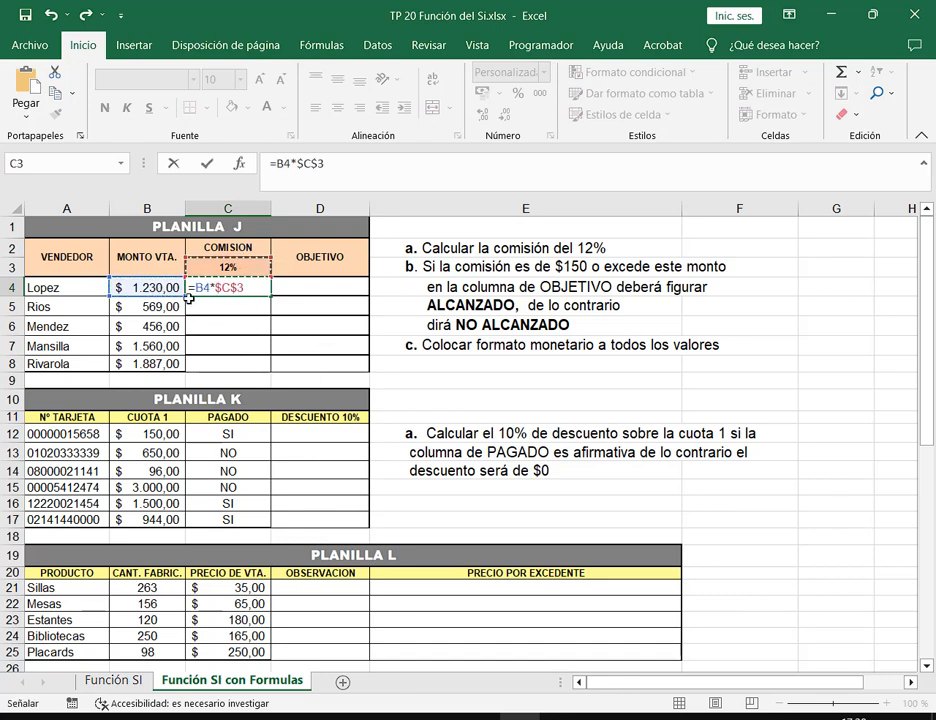
pyautogui.hotkey('ctrl', 'Return')
pyautogui.doubleClick(270, 297)
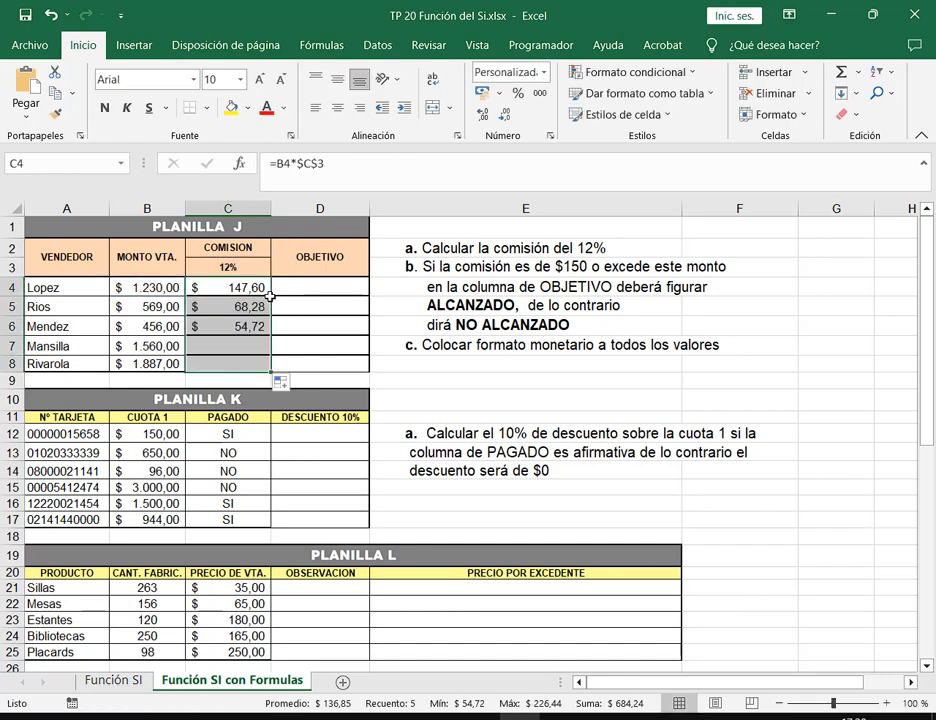
# Review C4's commission formula, focusing on the absolute reference $C$3, and leave it without changes.
pyautogui.click(229, 286)
pyautogui.doubleClick(229, 286)
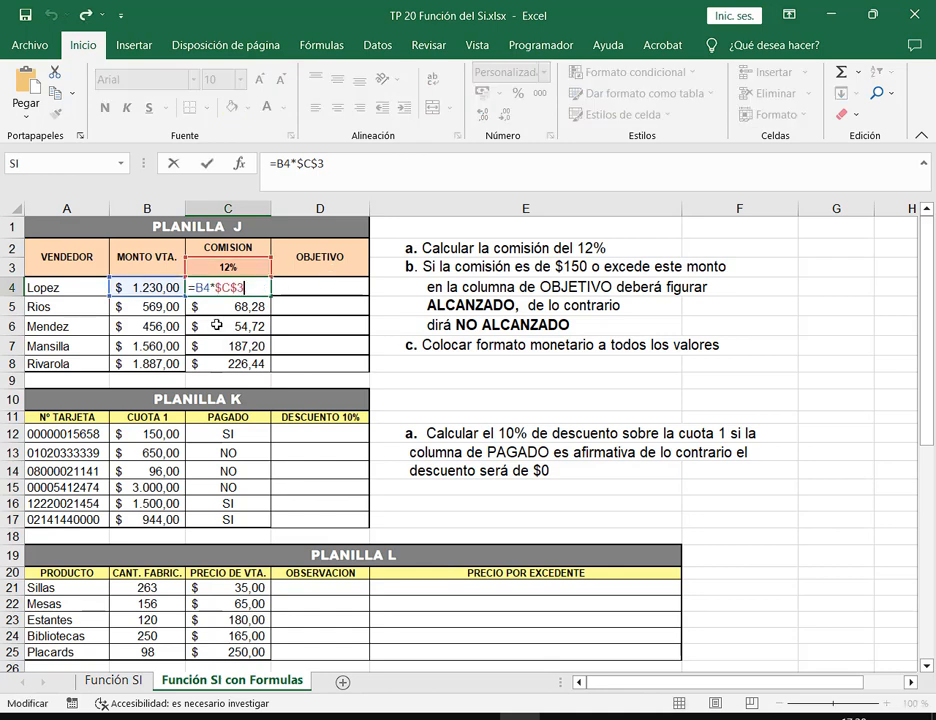
pyautogui.moveTo(215, 286); pyautogui.dragTo(252, 292)
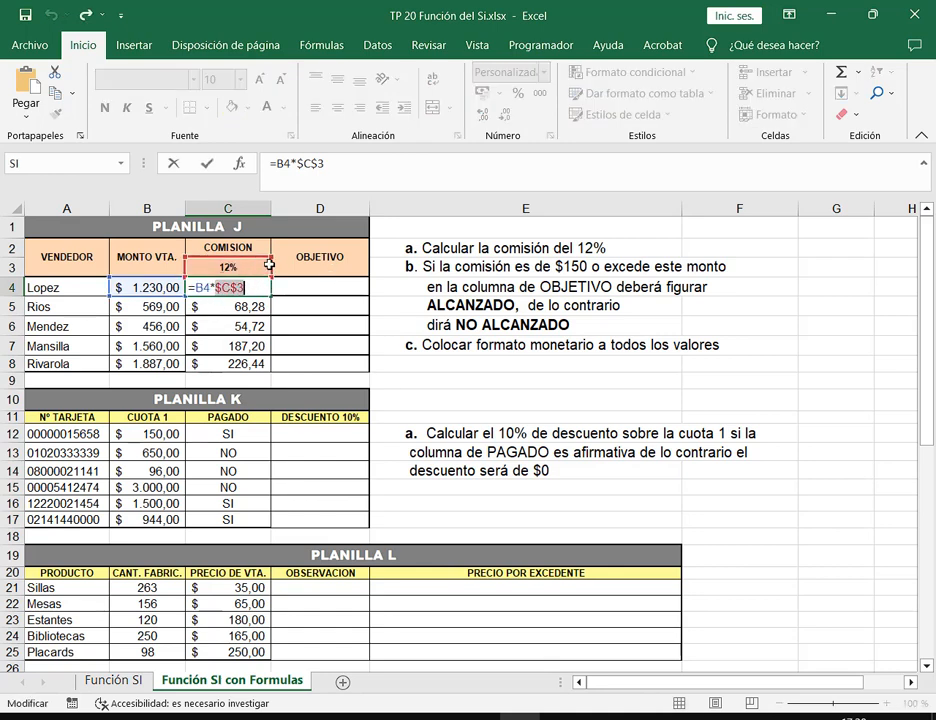
pyautogui.click(343, 290)
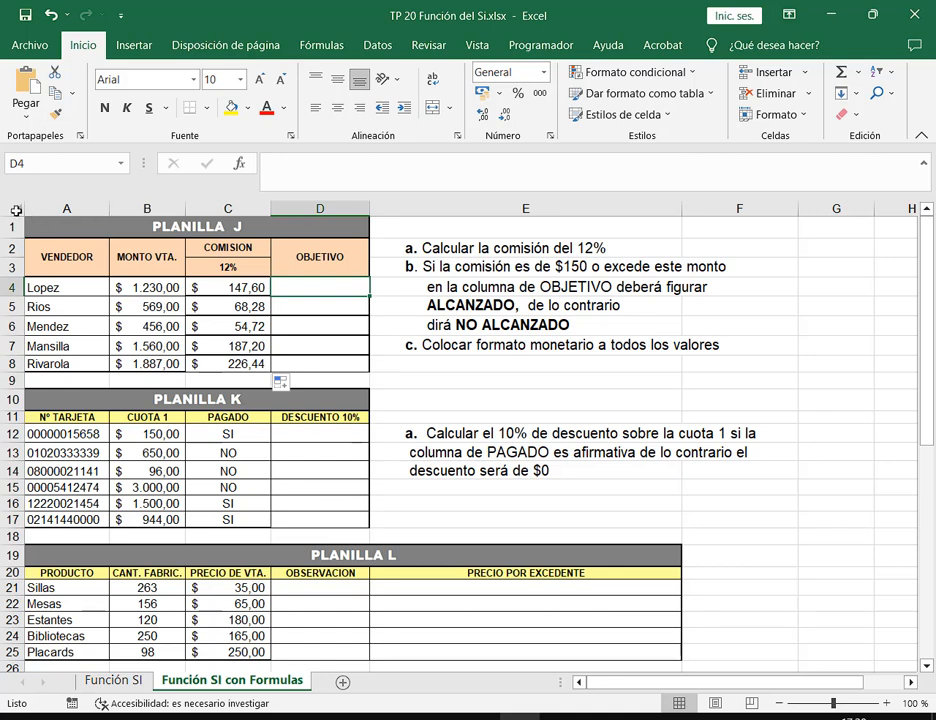
# Mark Planilla J, its Comisión column and the ALCANZADO and NO ALCANZADO outcomes for explanation, and clear the marks.
pyautogui.moveTo(21, 209); pyautogui.dragTo(373, 372)
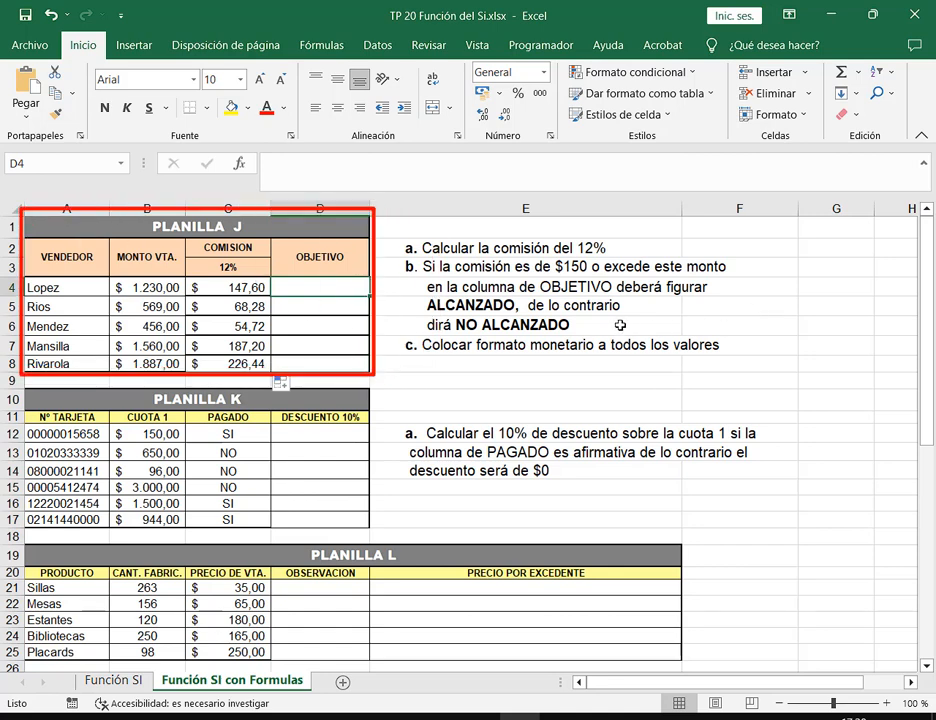
pyautogui.moveTo(432, 293); pyautogui.dragTo(510, 311)
pyautogui.hotkey('ctrl', 'z')
pyautogui.moveTo(185, 239); pyautogui.dragTo(270, 373)
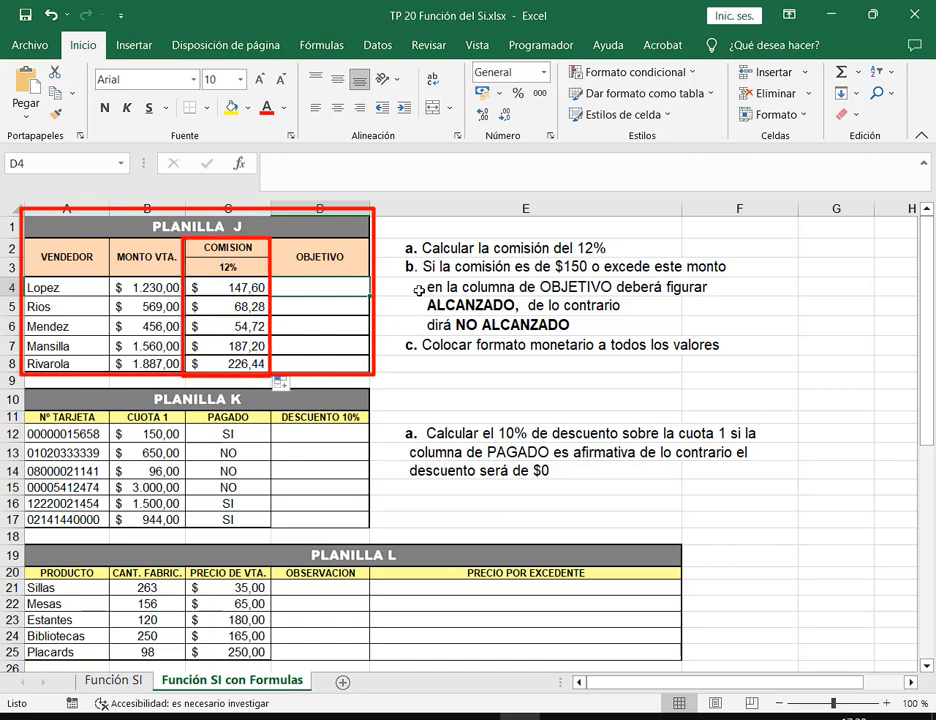
pyautogui.moveTo(418, 296); pyautogui.dragTo(520, 316)
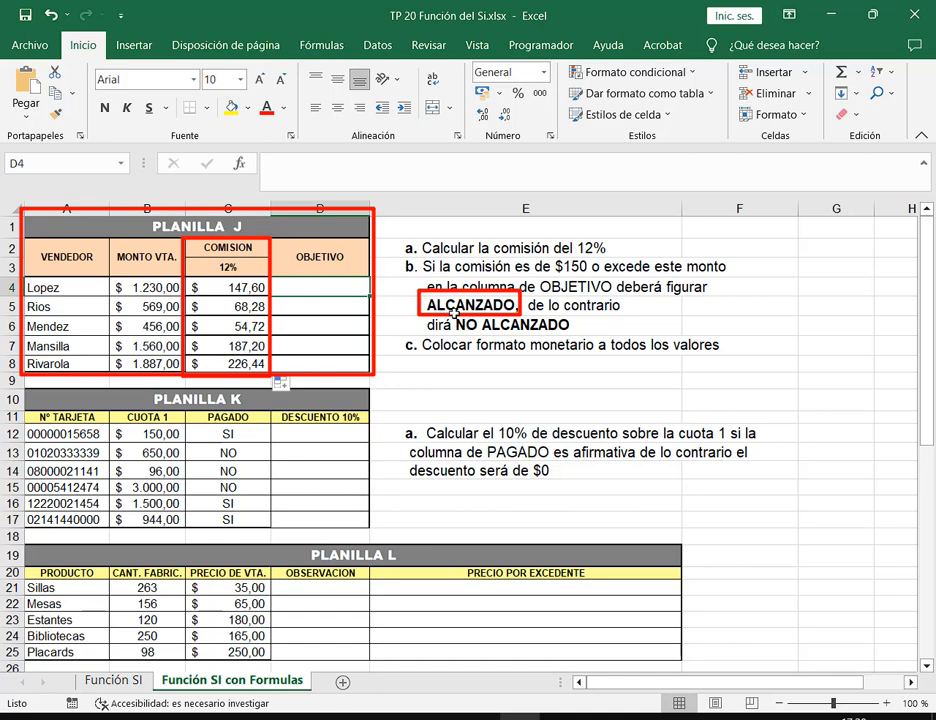
pyautogui.moveTo(454, 314); pyautogui.dragTo(572, 334)
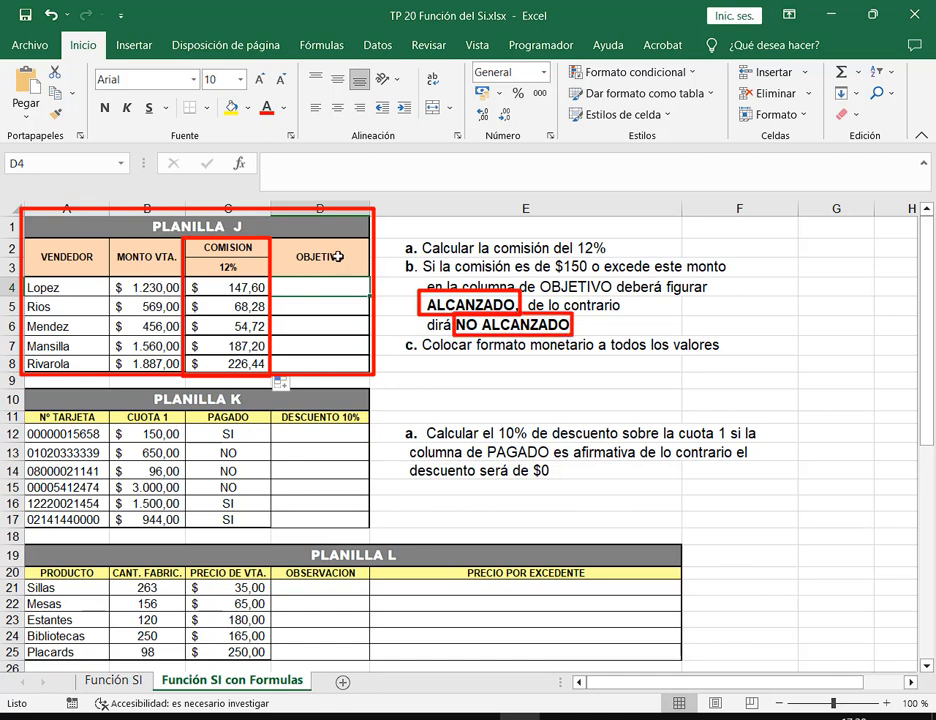
pyautogui.press('Escape')
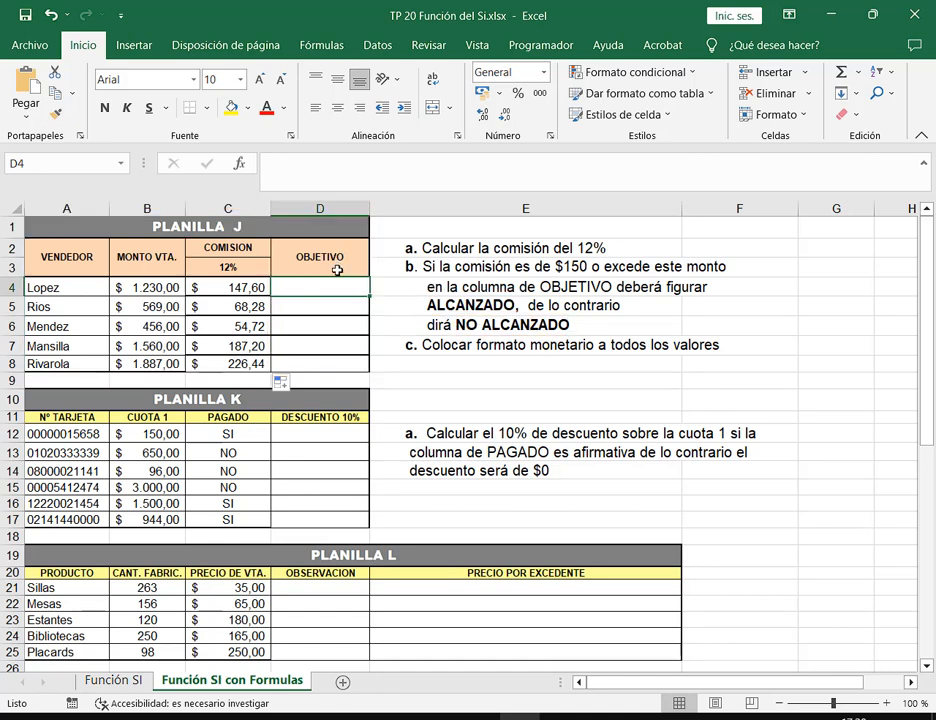
# Examine Planilla J's commission amounts in C4:C8 and Planilla K's first Descuento 10% cell, D12.
pyautogui.click(309, 436)
pyautogui.moveTo(250, 288); pyautogui.dragTo(255, 371)
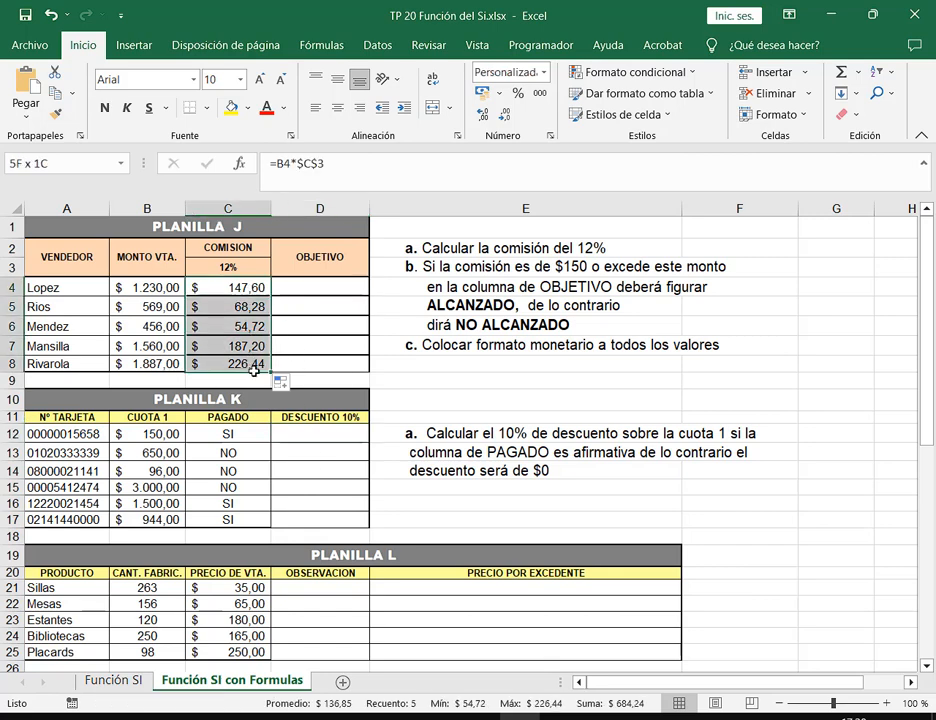
pyautogui.click(311, 432)
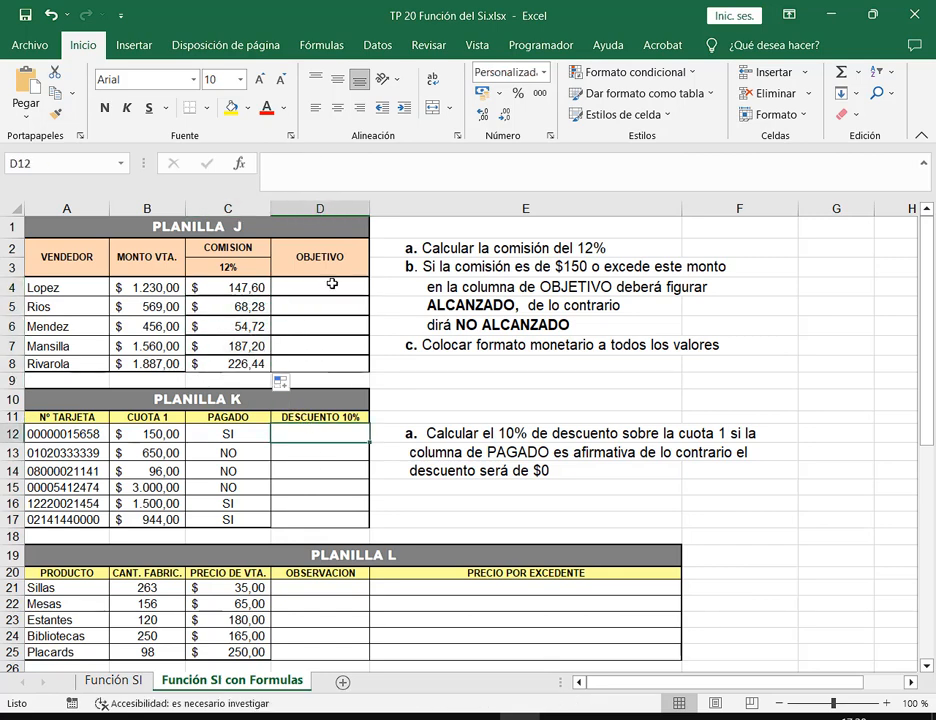
# Mark Planilla K's Cuota 1, Pagado and Descuento 10% columns for explanation, and clear the marks.
pyautogui.scroll(-2, 605, 405)
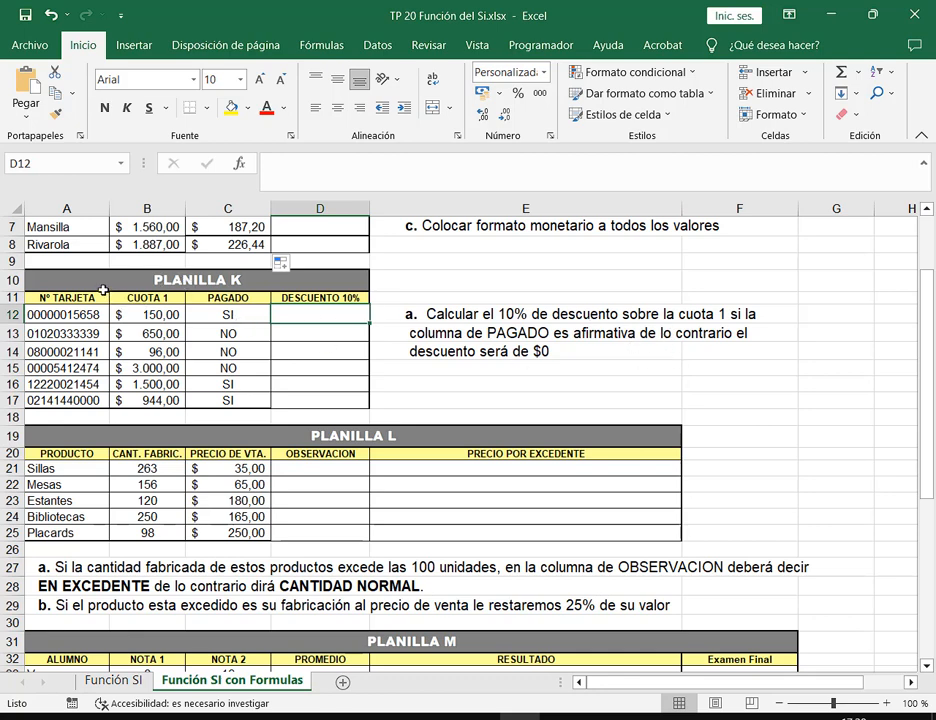
pyautogui.moveTo(104, 291)
pyautogui.mouseDown()
pyautogui.moveTo(180, 421)
pyautogui.moveTo(192, 414)
pyautogui.mouseUp()
pyautogui.moveTo(187, 292)
pyautogui.mouseDown()
pyautogui.moveTo(255, 407)
pyautogui.moveTo(268, 410)
pyautogui.mouseUp()
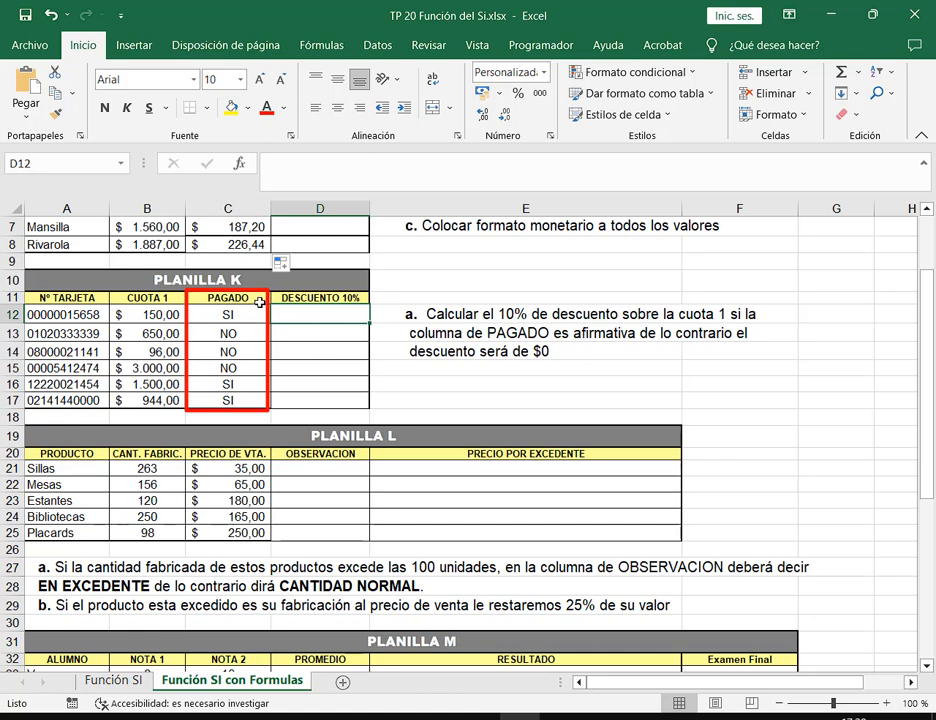
pyautogui.moveTo(302, 297); pyautogui.dragTo(240, 314)
pyautogui.press('Escape')
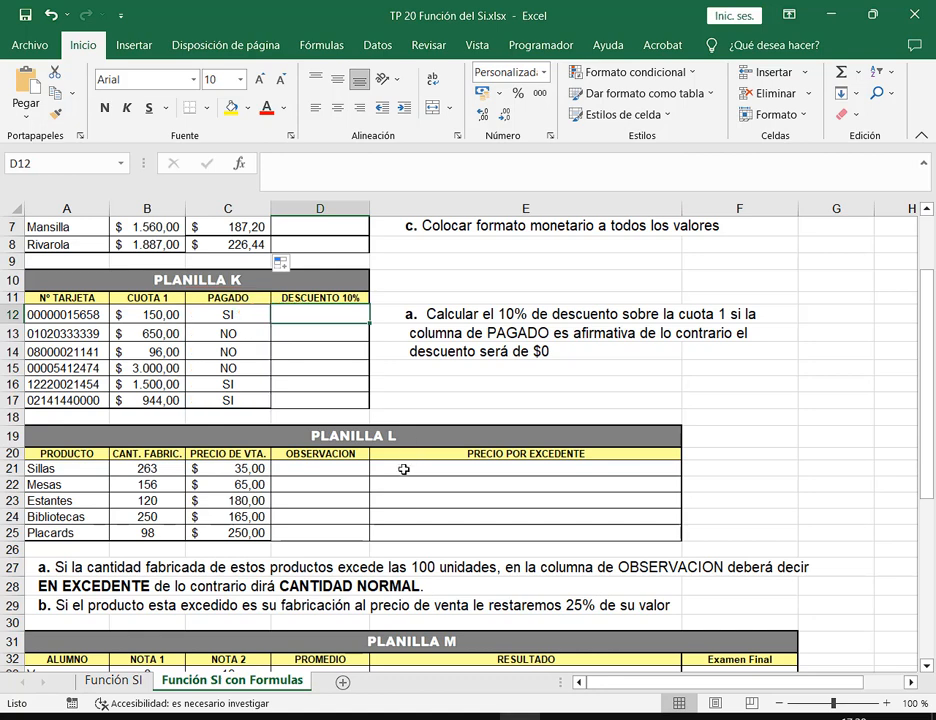
# Insert the logical function SI in Planilla K's D12 and move its arguments window clear of the table.
pyautogui.click(240, 163)
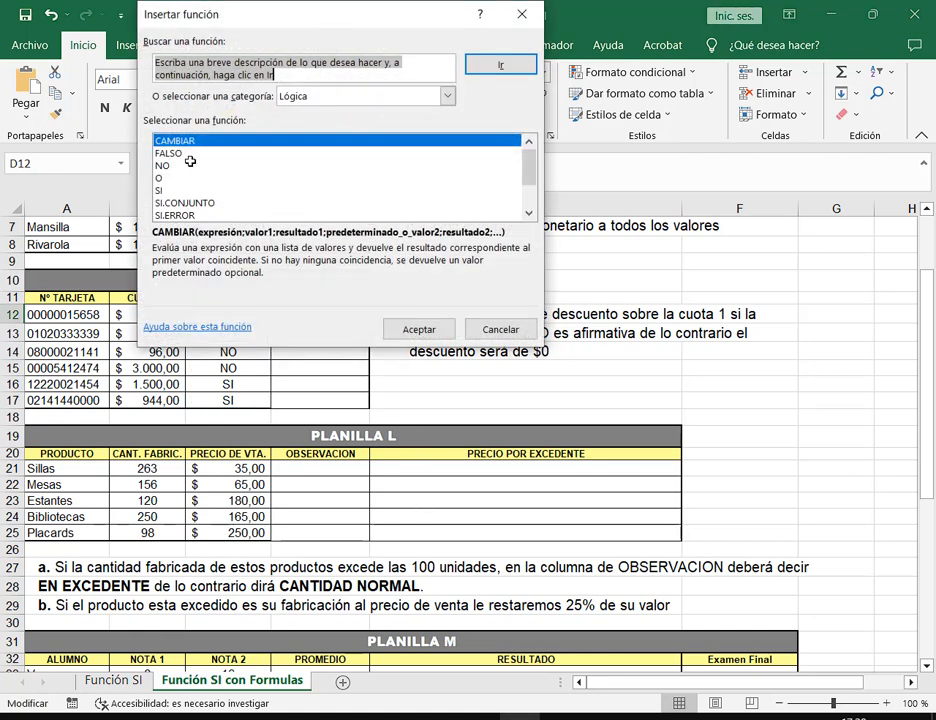
pyautogui.click(164, 189)
pyautogui.doubleClick(164, 189)
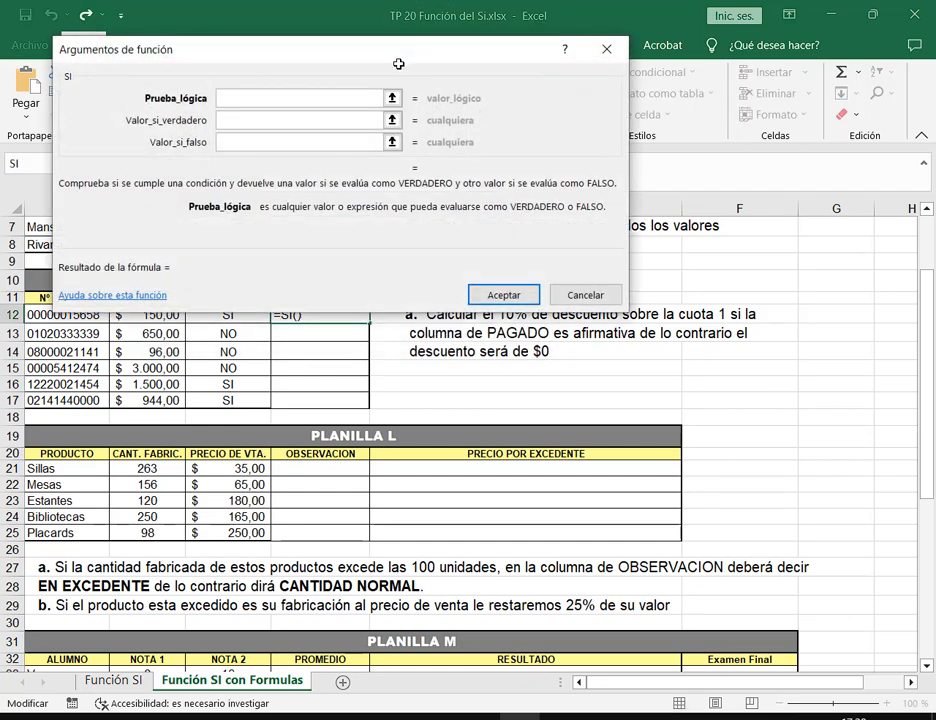
pyautogui.moveTo(397, 62); pyautogui.dragTo(620, 40)
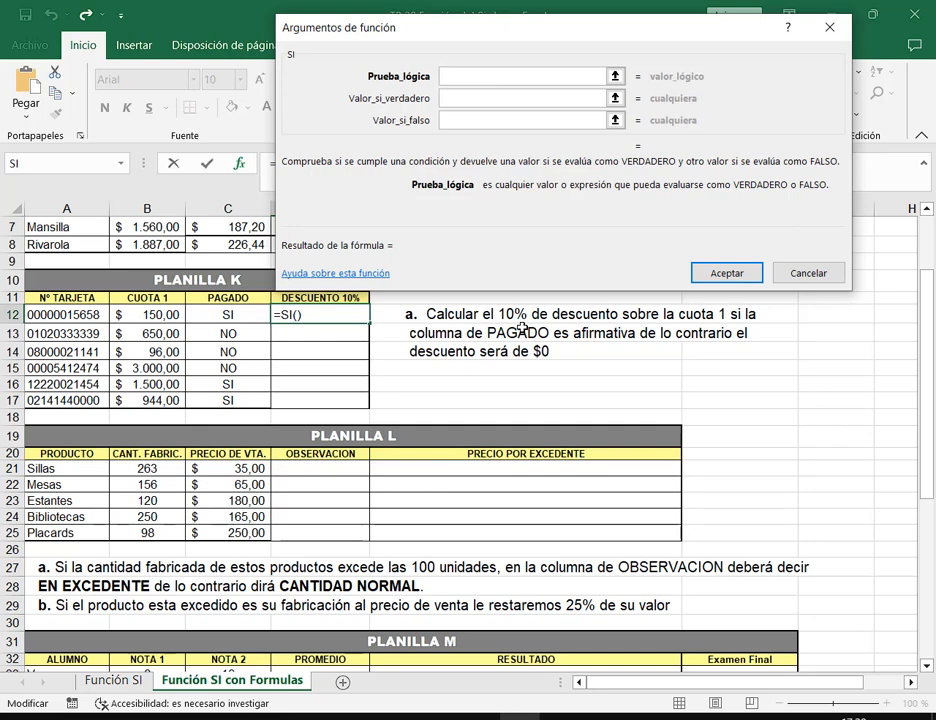
pyautogui.moveTo(486, 27); pyautogui.dragTo(502, 26)
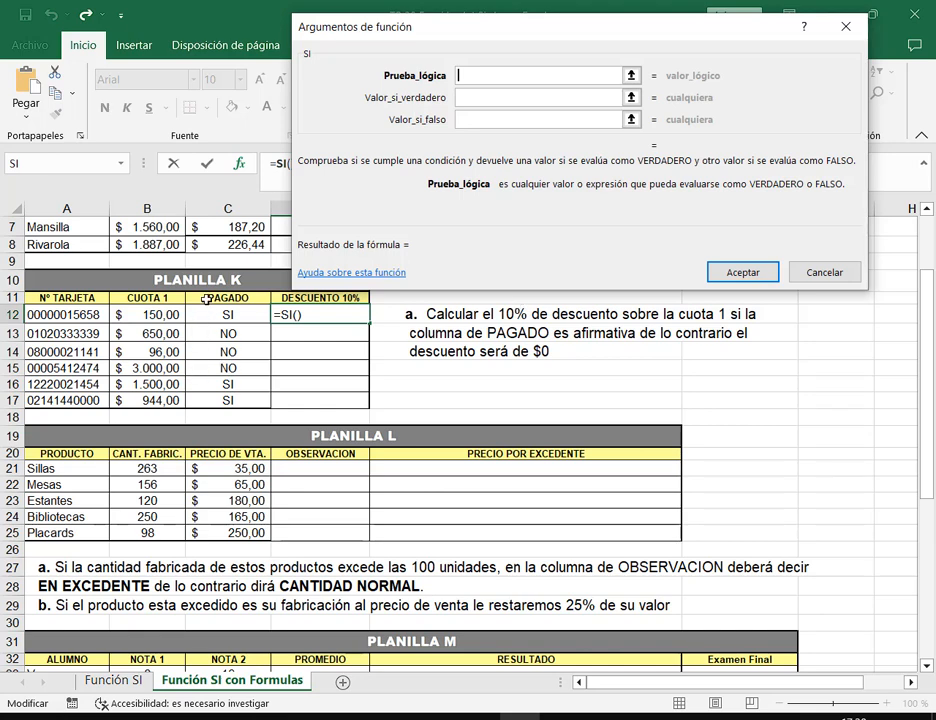
# Set the SI function's logical test in D12 to C12="Si", referring to the Pagado column.
pyautogui.moveTo(180, 286)
pyautogui.mouseDown()
pyautogui.moveTo(275, 396)
pyautogui.moveTo(273, 410)
pyautogui.mouseUp()
pyautogui.moveTo(379, 58); pyautogui.dragTo(651, 91)
pyautogui.click(213, 314)
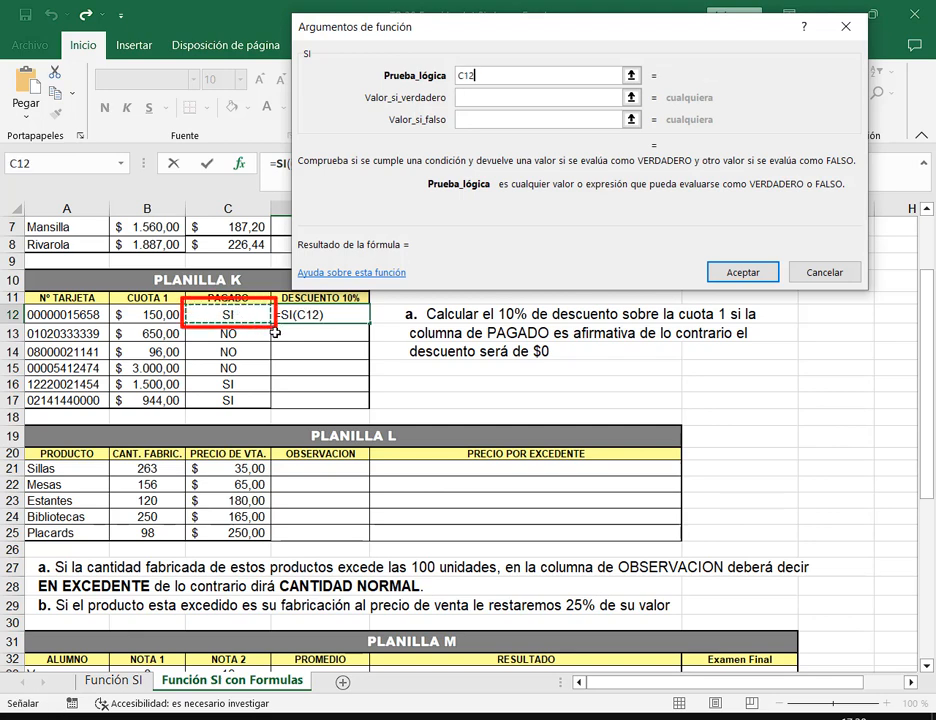
pyautogui.click(495, 77)
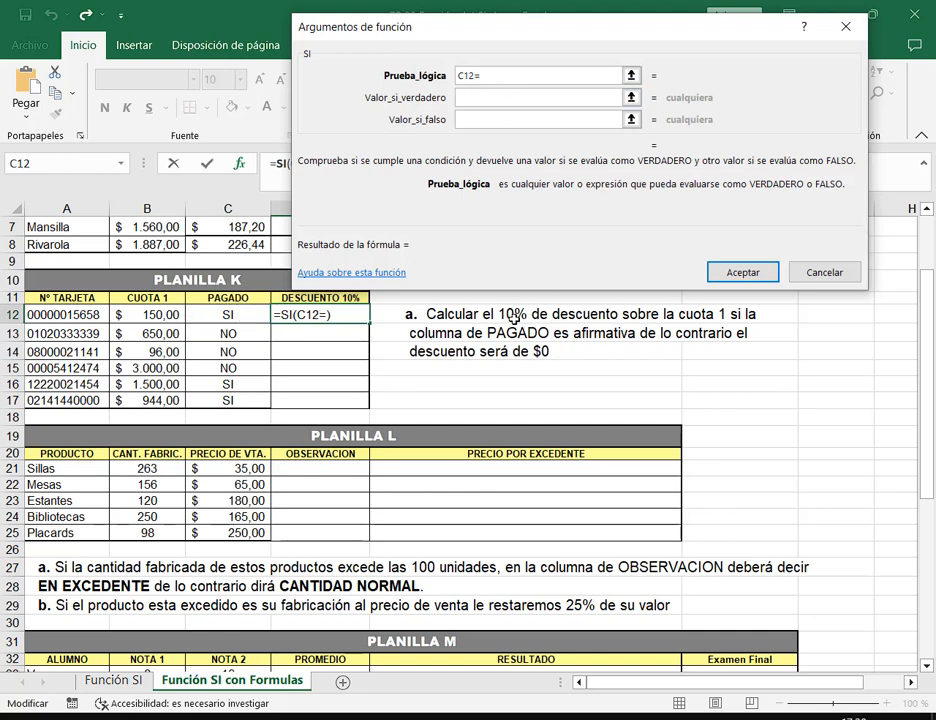
pyautogui.write('"SI"')
pyautogui.press('BackSpace')
pyautogui.write('"Si')
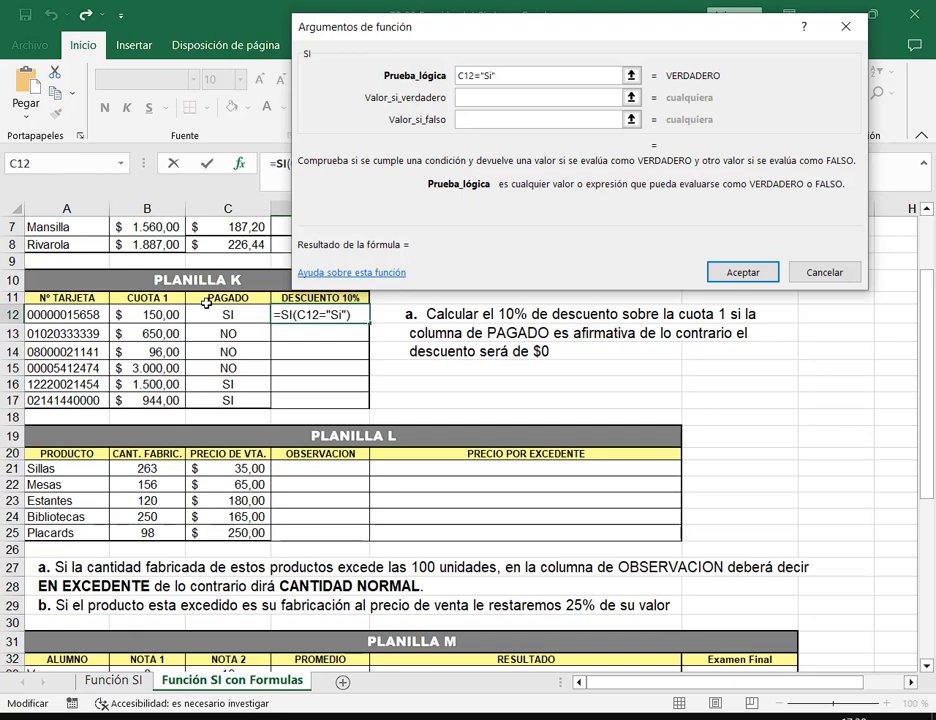
# Mark the Pagado values C12:C17 and the "Si" text in the logical test for explanation, and clear the marks.
pyautogui.moveTo(207, 294)
pyautogui.mouseDown()
pyautogui.moveTo(226, 316)
pyautogui.moveTo(252, 415)
pyautogui.mouseUp()
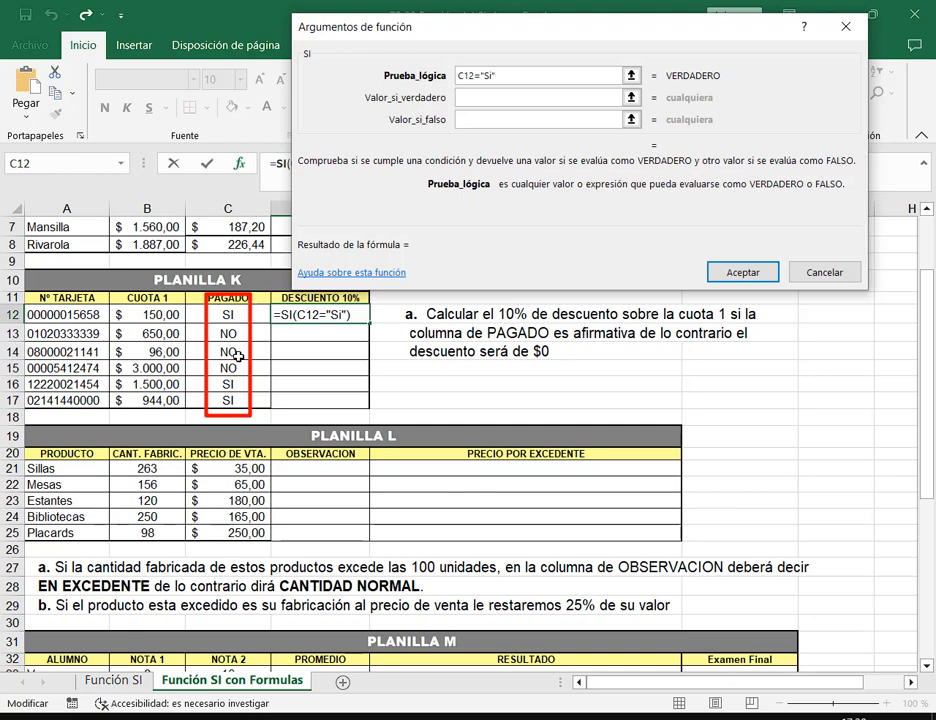
pyautogui.moveTo(477, 64); pyautogui.dragTo(506, 92)
pyautogui.moveTo(186, 303)
pyautogui.mouseDown()
pyautogui.moveTo(228, 333)
pyautogui.moveTo(279, 411)
pyautogui.moveTo(268, 409)
pyautogui.mouseUp()
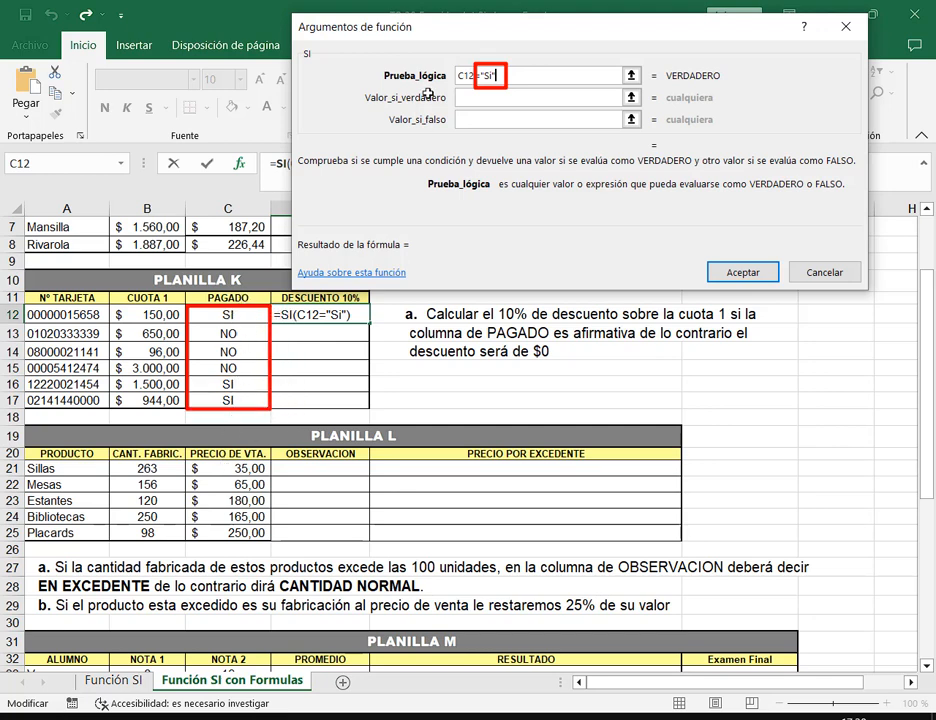
pyautogui.moveTo(541, 51); pyautogui.dragTo(495, 75)
pyautogui.press('Escape')
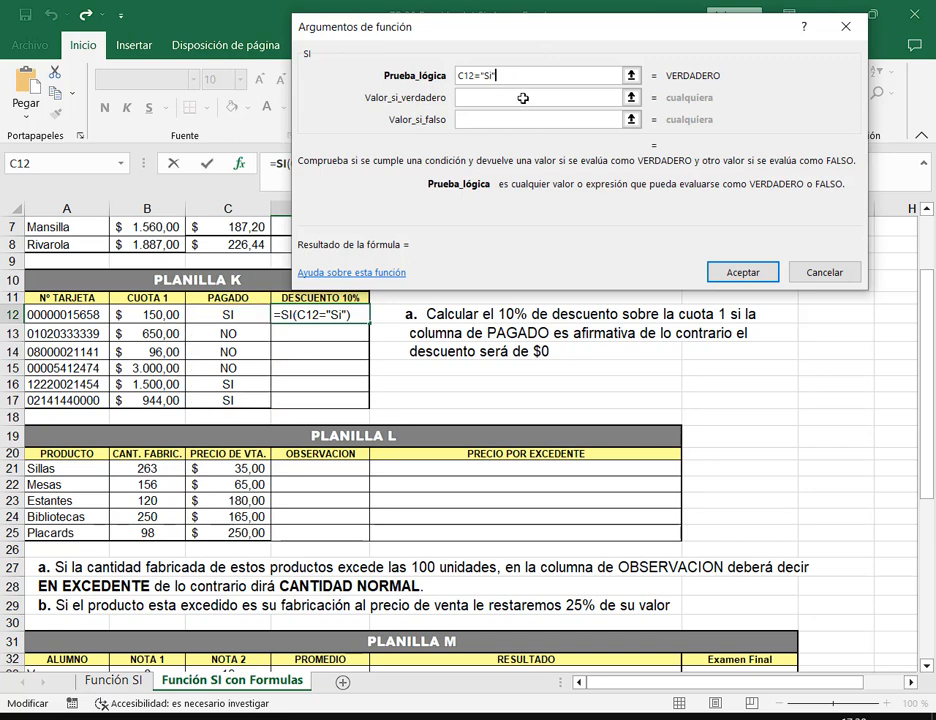
# Set the SI function's value if true to B12*10%, the discount on Cuota 1.
pyautogui.click(523, 98)
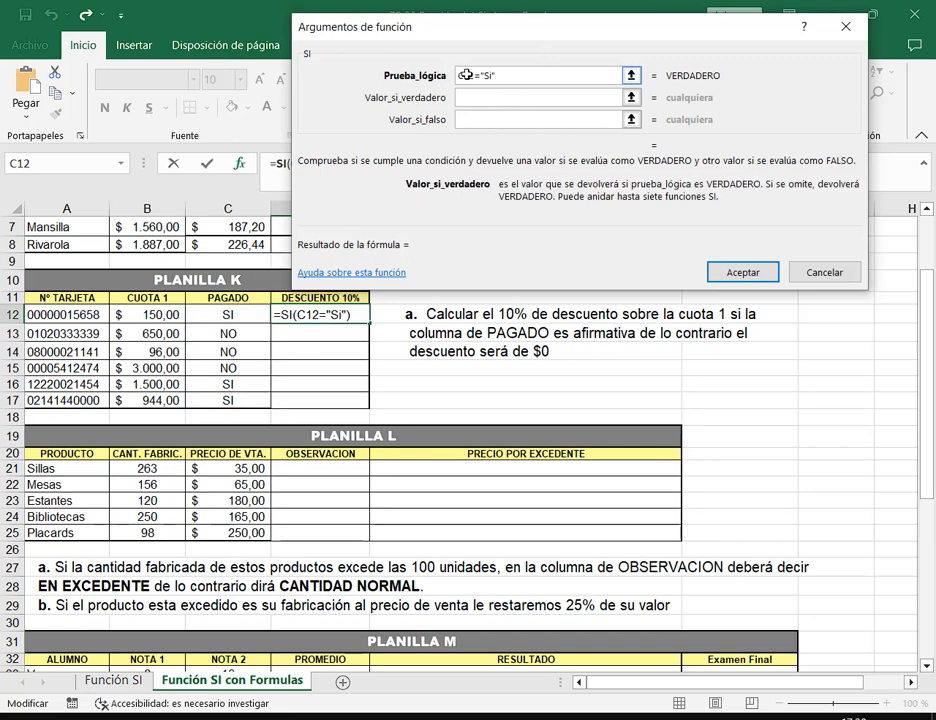
pyautogui.moveTo(458, 75); pyautogui.dragTo(500, 75)
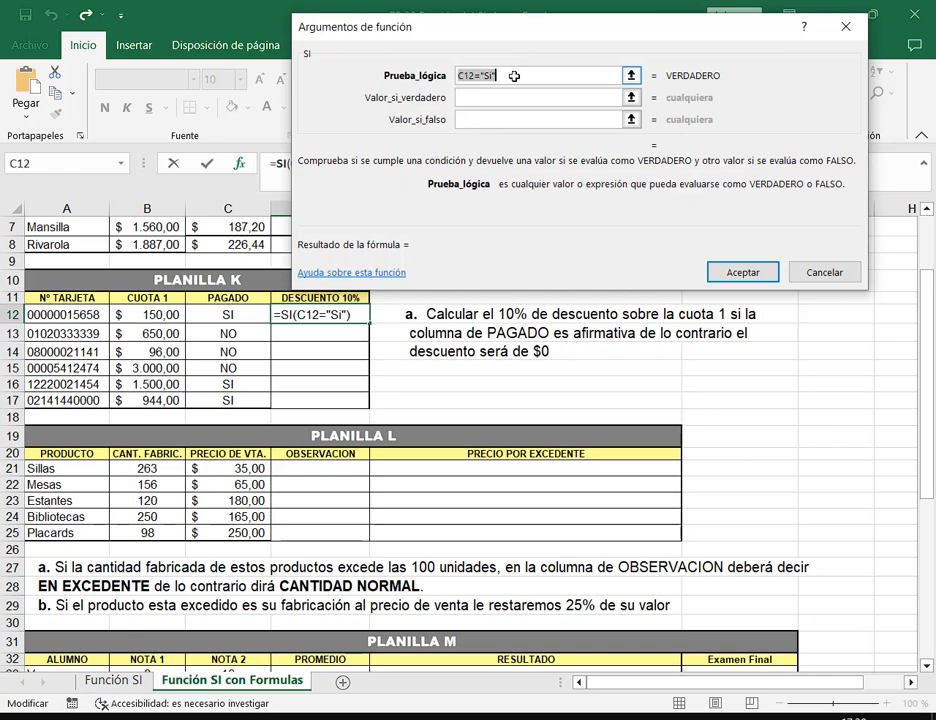
pyautogui.click(501, 97)
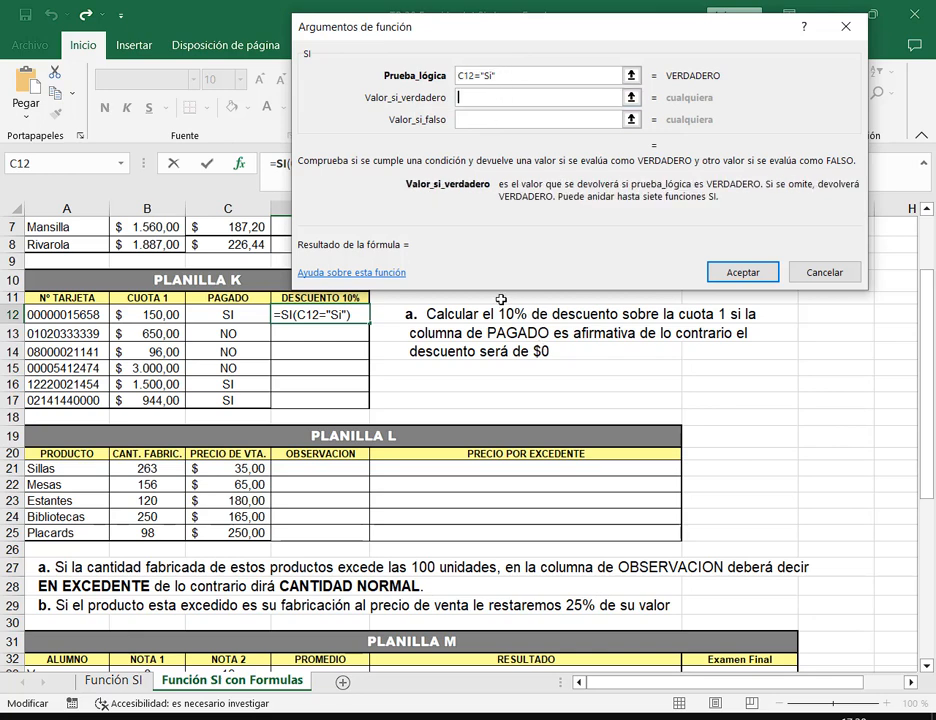
pyautogui.click(148, 314)
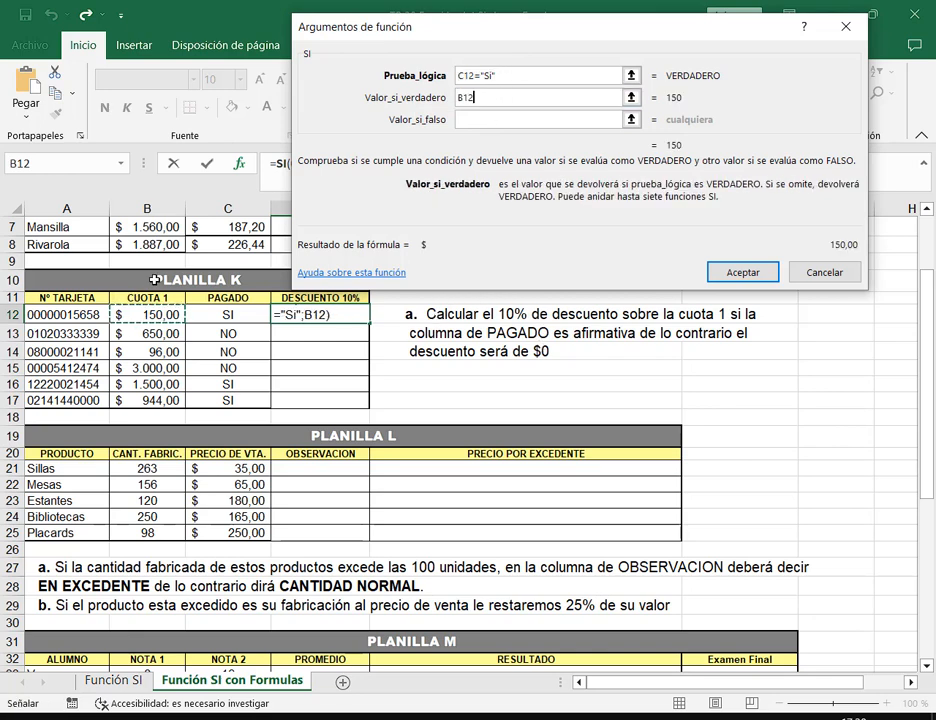
pyautogui.write('"')
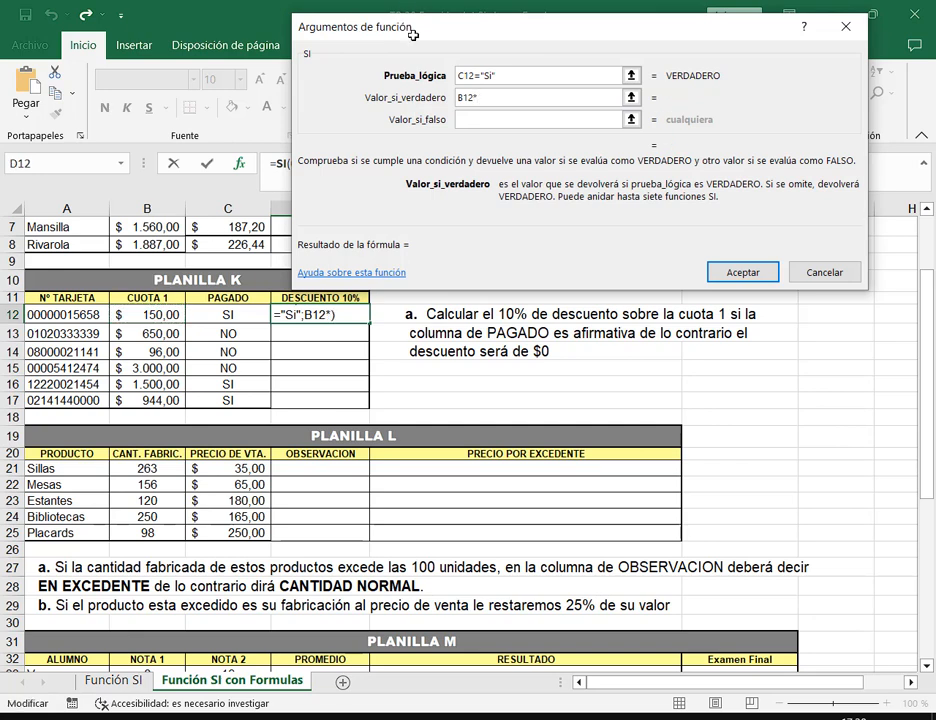
pyautogui.moveTo(301, 25); pyautogui.dragTo(394, 36)
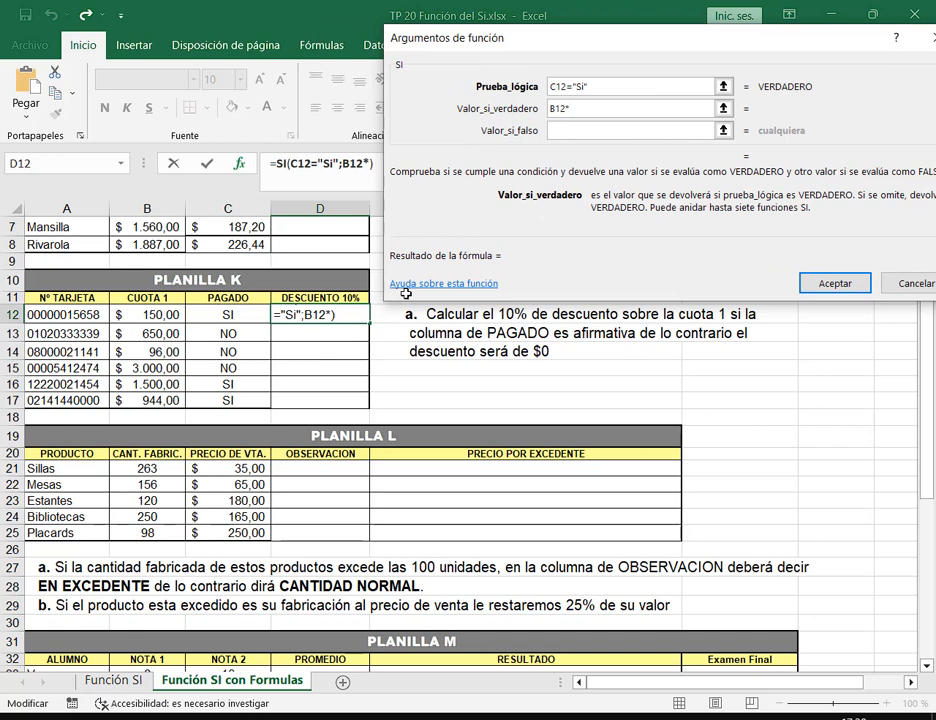
pyautogui.write('10')
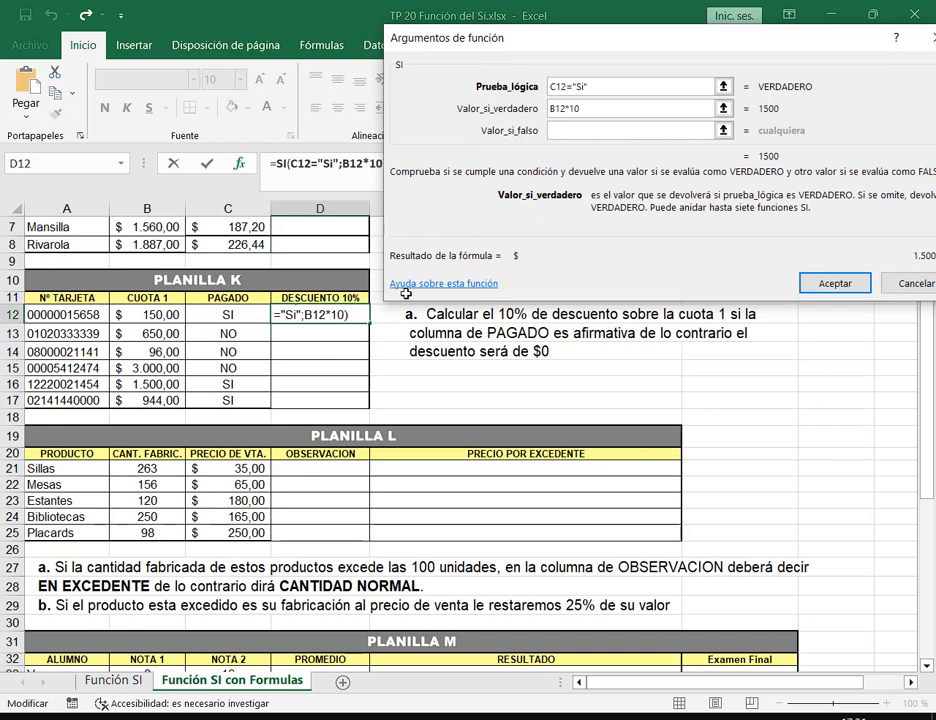
pyautogui.write('%')
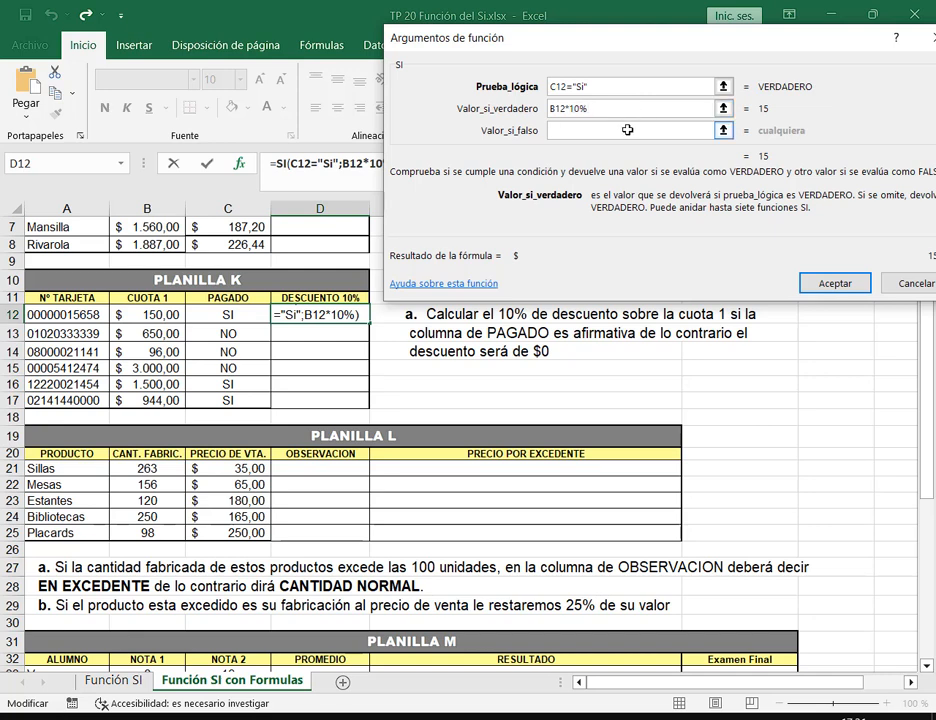
# Complete D12's SI function with 0 as the value if false and fill the formula down through D17.
pyautogui.click(558, 107)
pyautogui.click(505, 108)
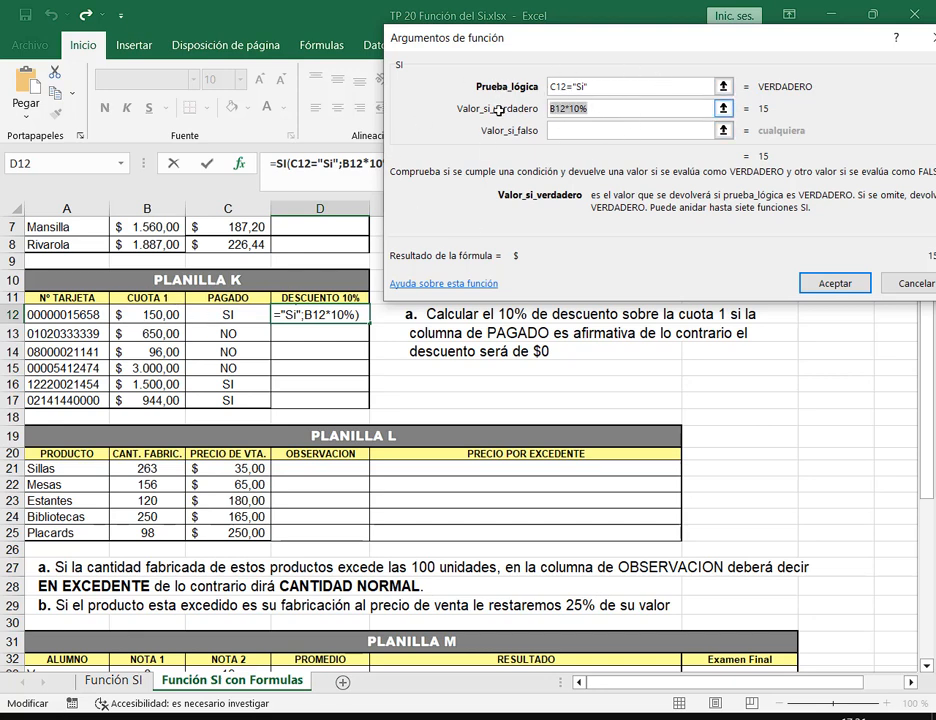
pyautogui.click(590, 130)
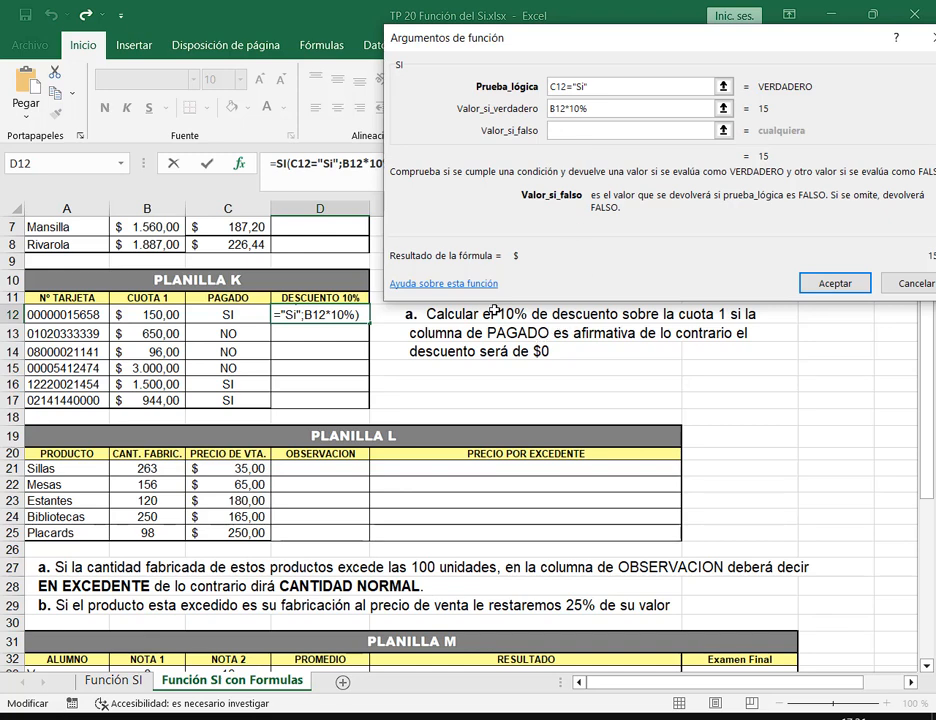
pyautogui.moveTo(528, 341); pyautogui.dragTo(552, 366)
pyautogui.write('0')
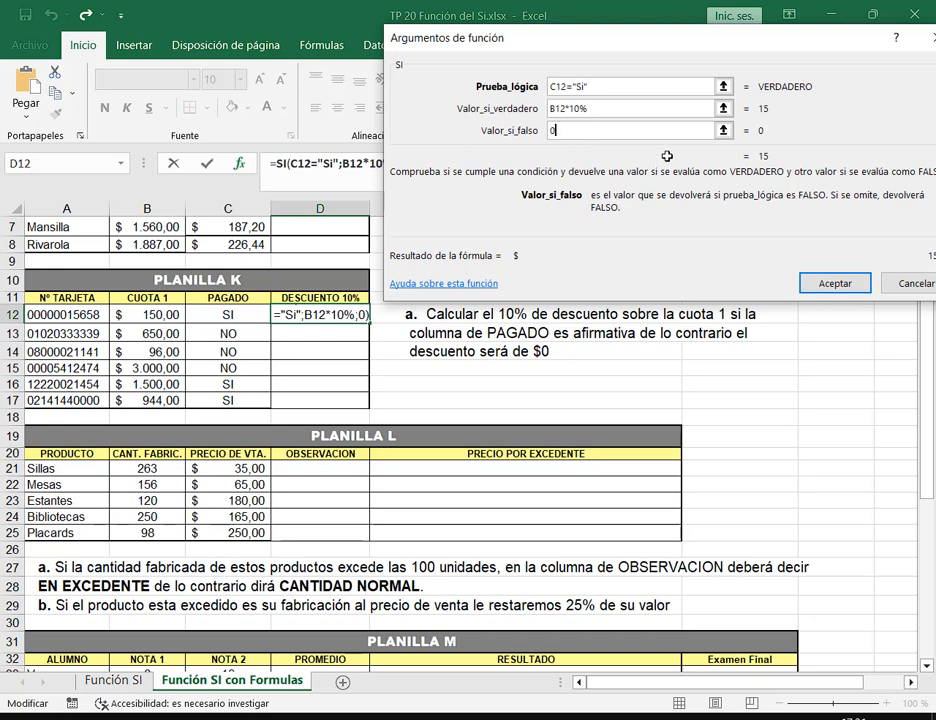
pyautogui.click(833, 283)
pyautogui.moveTo(369, 322); pyautogui.dragTo(360, 405)
# Review D12's formula, marking its condition C12="Si" and the B12*10% discount, and leave it without changes.
pyautogui.click(353, 315)
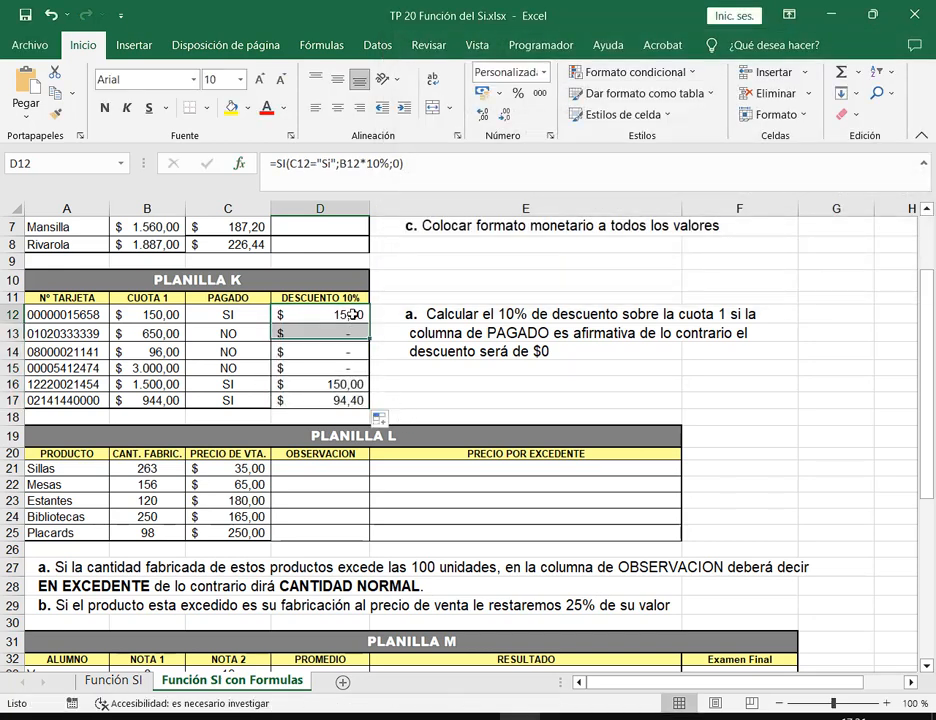
pyautogui.press('F2')
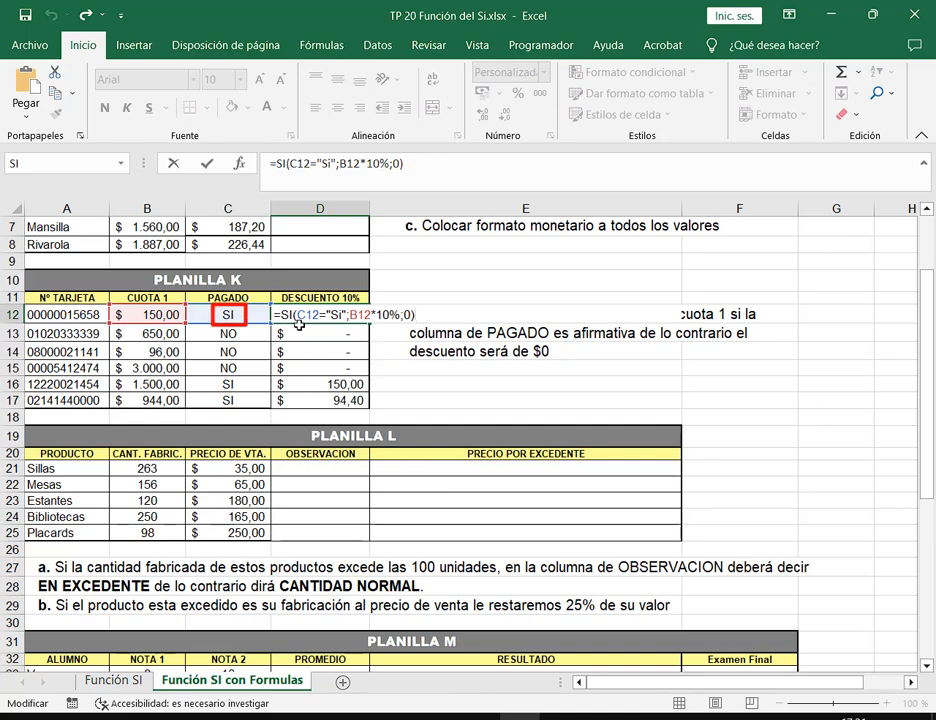
pyautogui.moveTo(293, 326); pyautogui.dragTo(341, 326)
pyautogui.moveTo(352, 304)
pyautogui.mouseDown()
pyautogui.moveTo(350, 322)
pyautogui.moveTo(368, 324)
pyautogui.moveTo(372, 306)
pyautogui.moveTo(359, 298)
pyautogui.mouseUp()
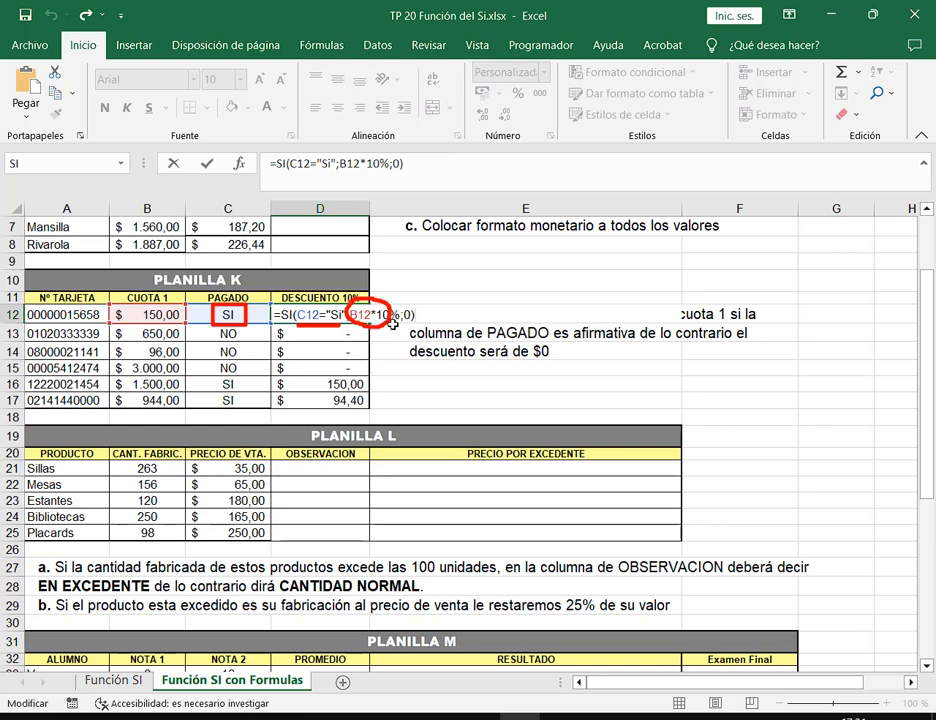
pyautogui.press('Escape')
pyautogui.press('Escape')
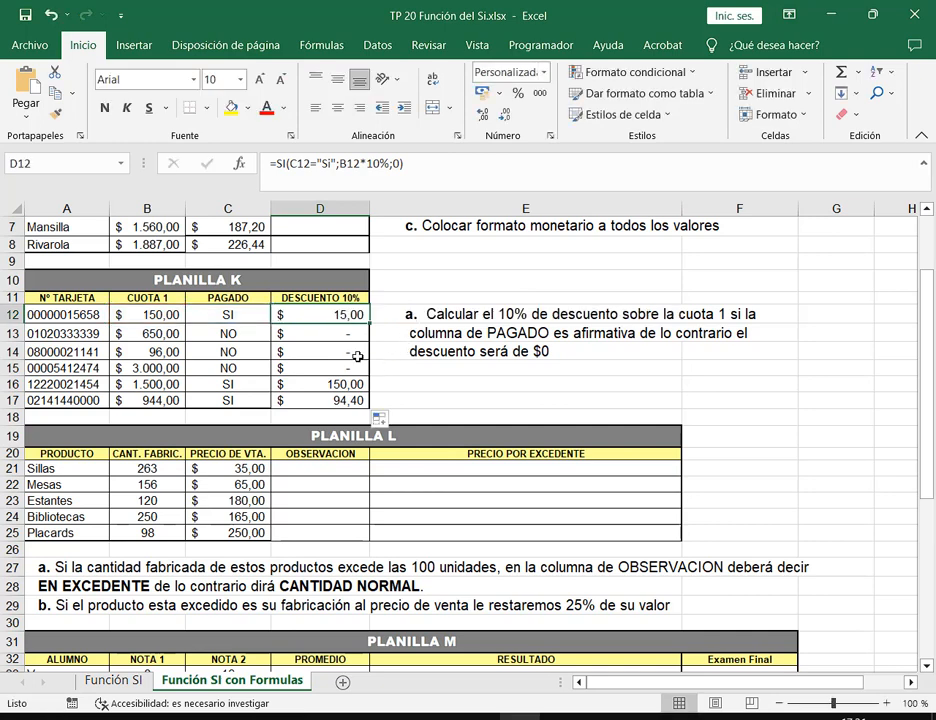
# Review how D13's formula handles an unpaid card, leave it without changes, and mark the discount results in D12:D17.
pyautogui.press('Down')
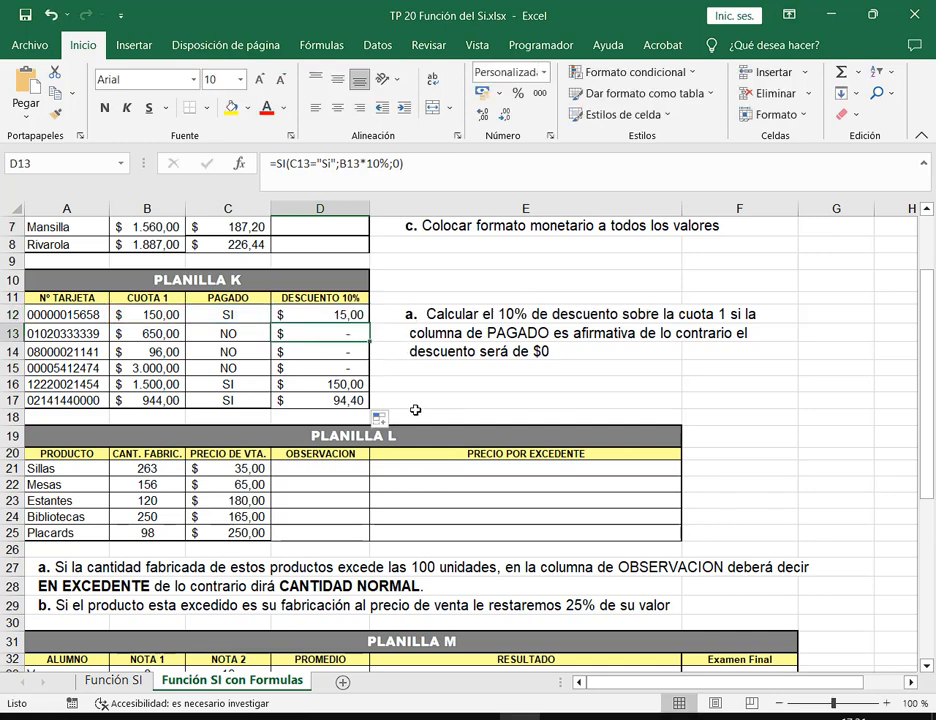
pyautogui.press('F2')
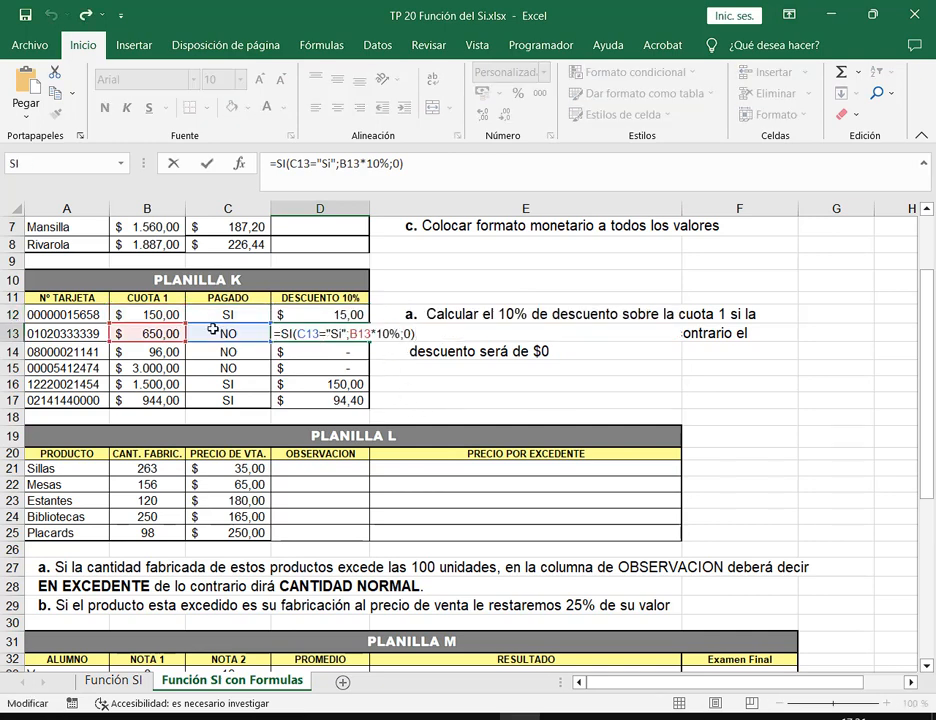
pyautogui.moveTo(212, 324)
pyautogui.mouseDown()
pyautogui.moveTo(243, 344)
pyautogui.moveTo(331, 342)
pyautogui.mouseUp()
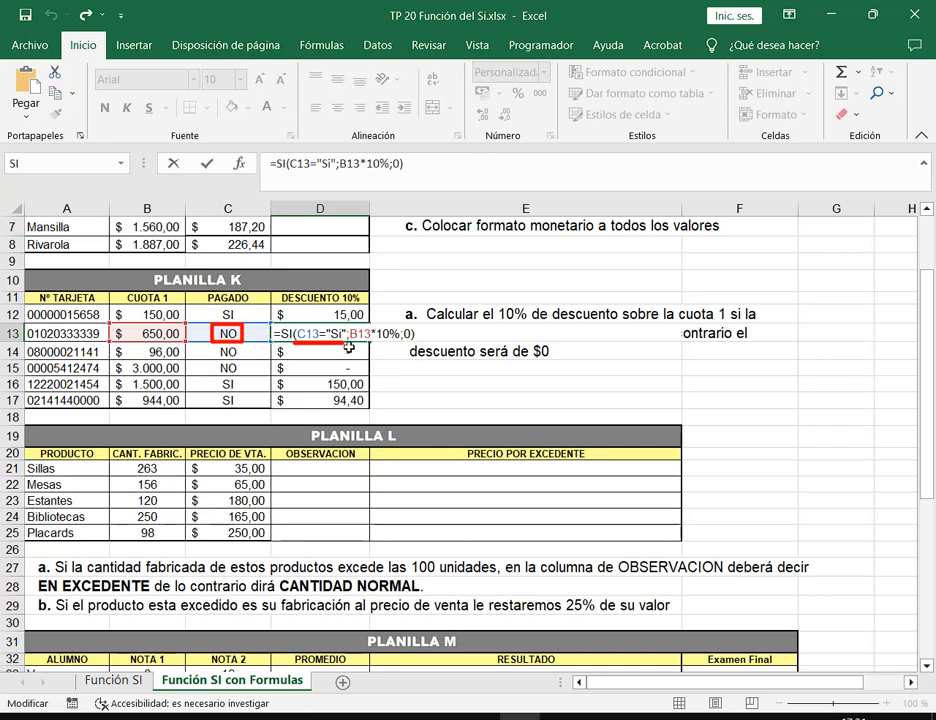
pyautogui.moveTo(323, 344)
pyautogui.mouseDown()
pyautogui.moveTo(376, 374)
pyautogui.moveTo(411, 340)
pyautogui.mouseUp()
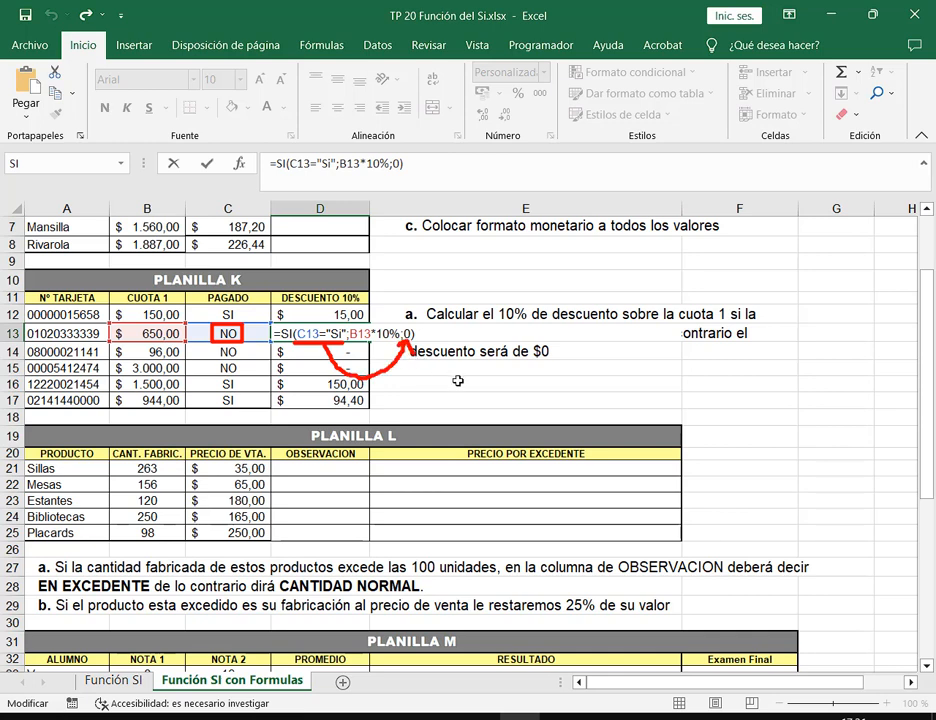
pyautogui.click(340, 333)
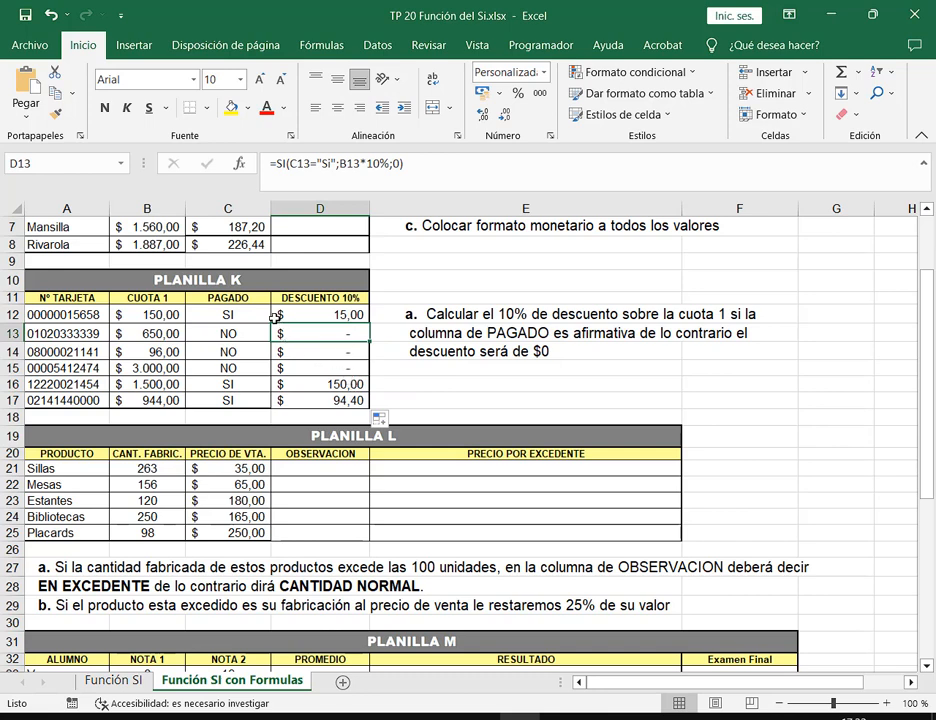
pyautogui.moveTo(272, 320)
pyautogui.mouseDown()
pyautogui.moveTo(372, 388)
pyautogui.moveTo(369, 410)
pyautogui.mouseUp()
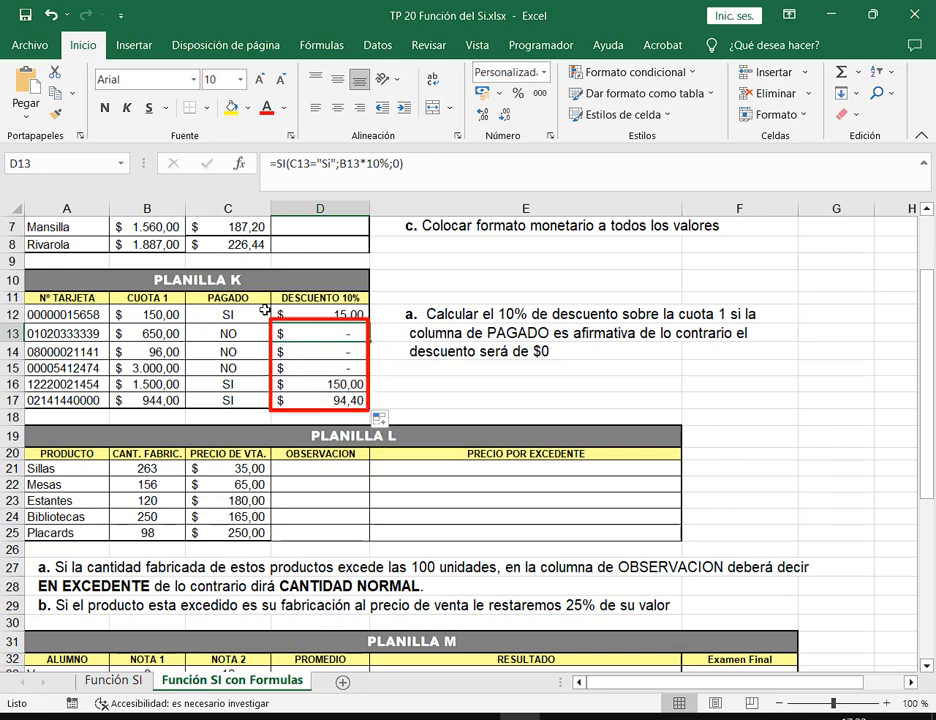
pyautogui.moveTo(264, 302)
pyautogui.mouseDown()
pyautogui.moveTo(388, 428)
pyautogui.moveTo(380, 418)
pyautogui.mouseUp()
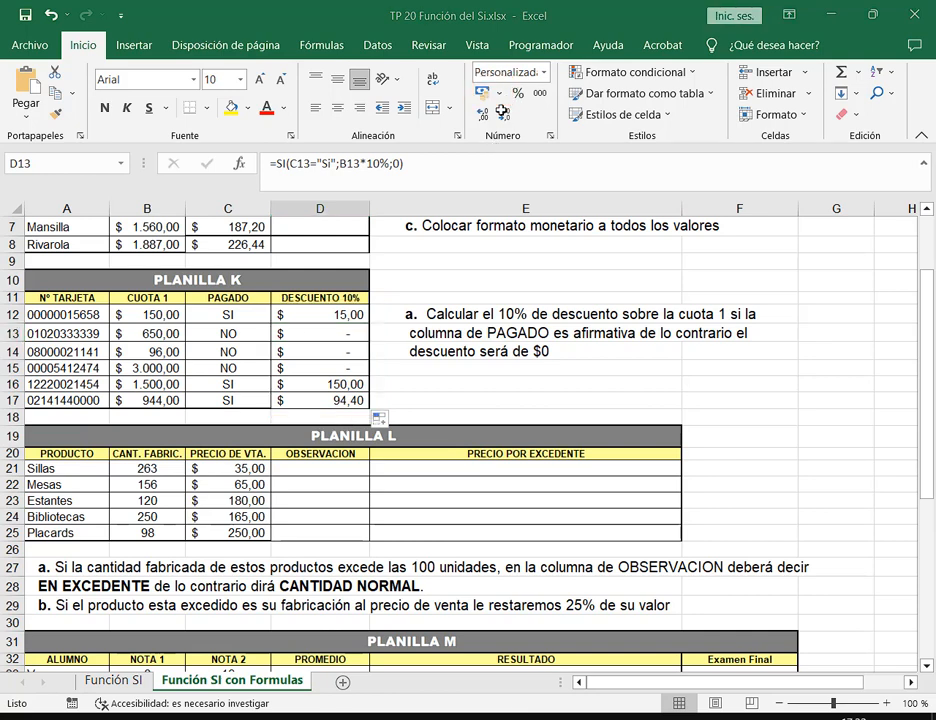
# Try the Español (España), Español (Argentina), Inglés (Reino Unido), Euro (€ 123) and Chino accounting formats on D13.
pyautogui.click(499, 93)
pyautogui.click(515, 119)
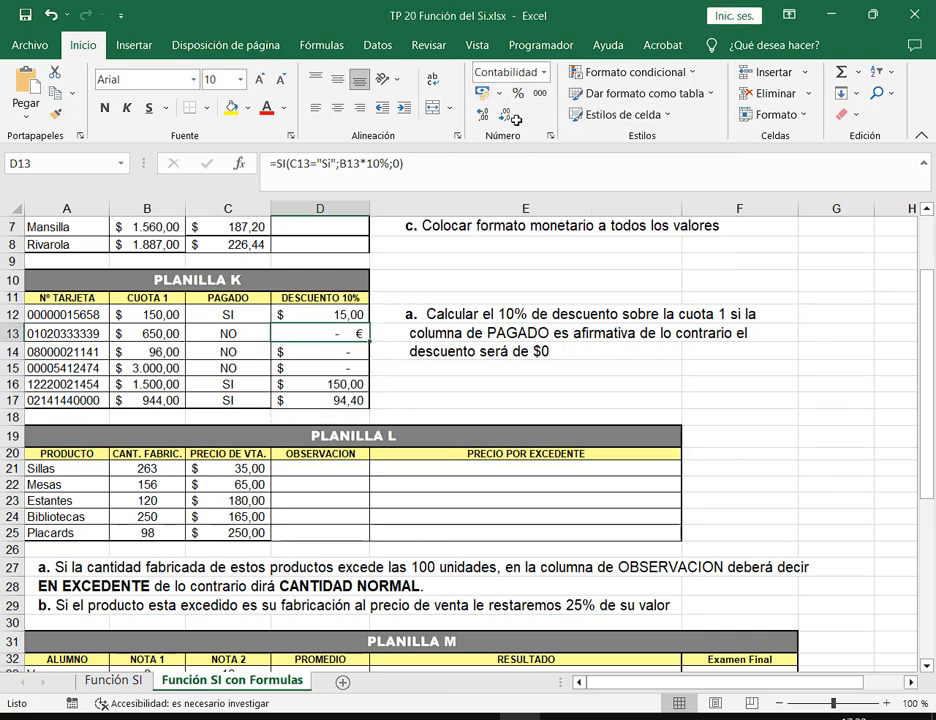
pyautogui.click(499, 93)
pyautogui.click(530, 139)
pyautogui.click(499, 93)
pyautogui.click(527, 159)
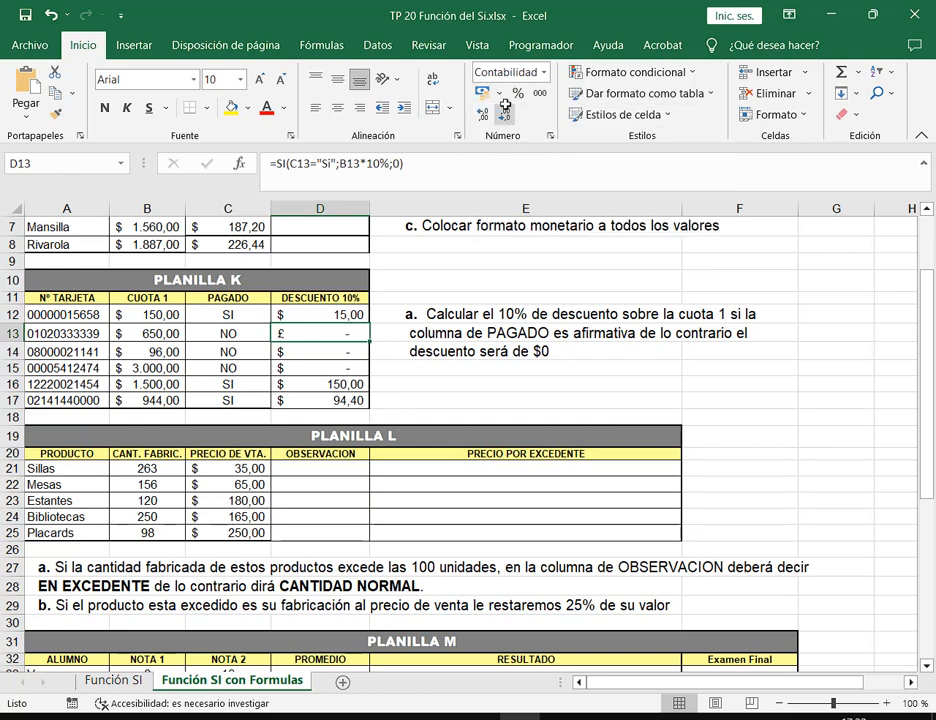
pyautogui.click(499, 93)
pyautogui.click(520, 180)
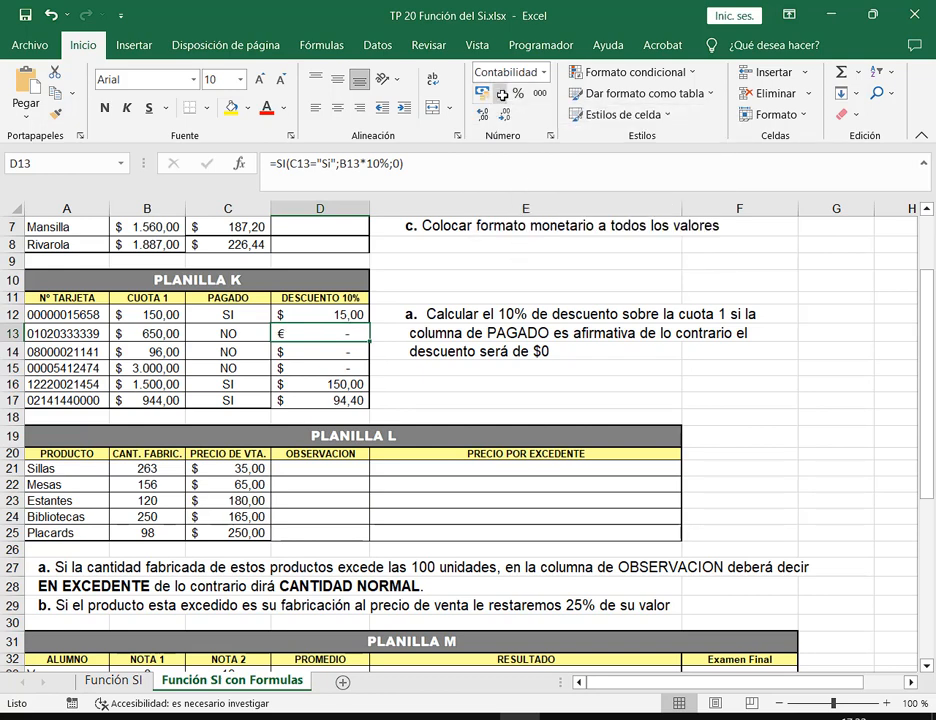
pyautogui.click(499, 93)
pyautogui.click(530, 202)
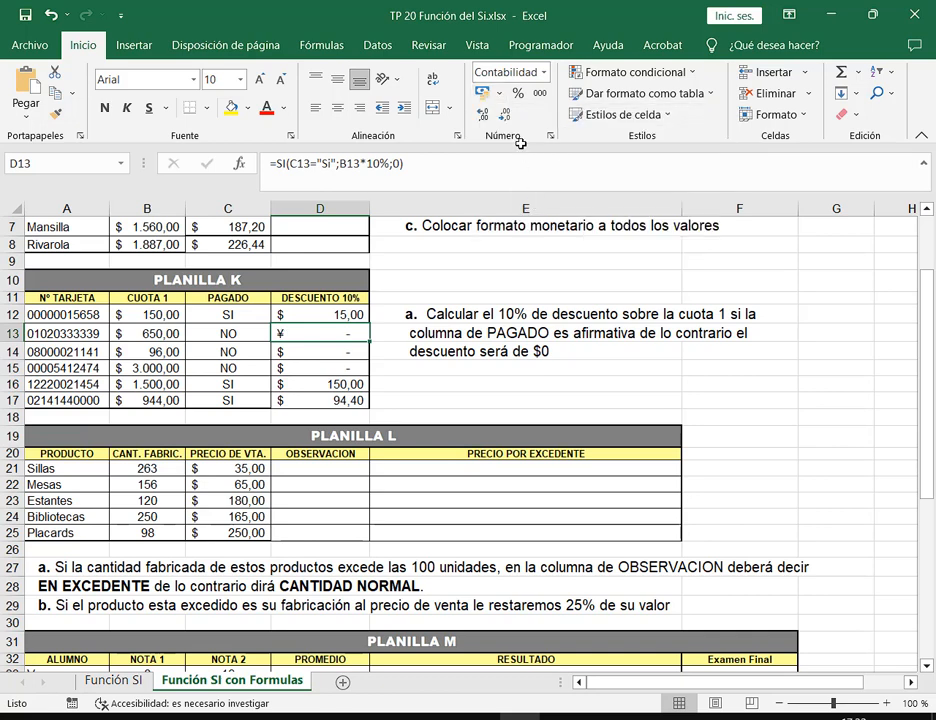
# Apply the $ Español (Argentina) accounting format to D13.
pyautogui.click(500, 93)
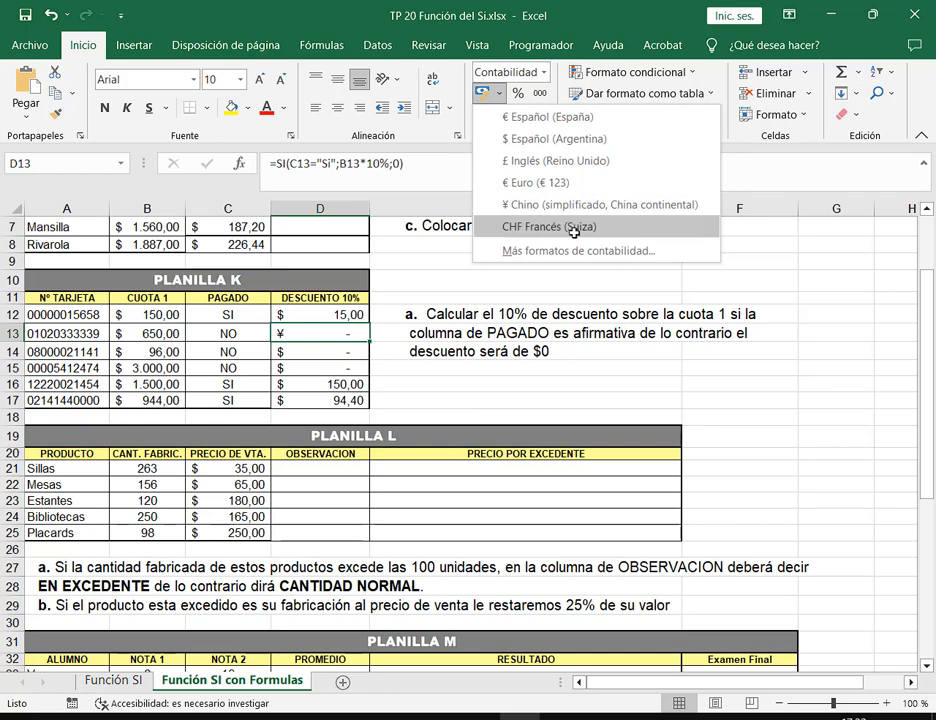
pyautogui.click(563, 139)
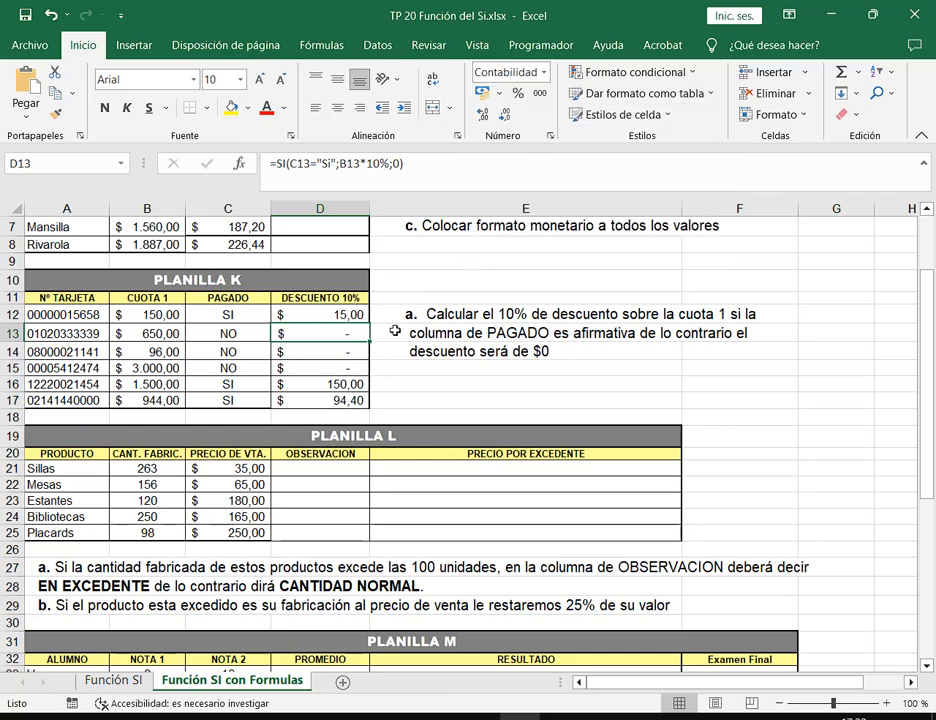
# Review D12's SI function arguments with the workbook window reduced, leave them without changes and restore the full-size window.
pyautogui.click(331, 316)
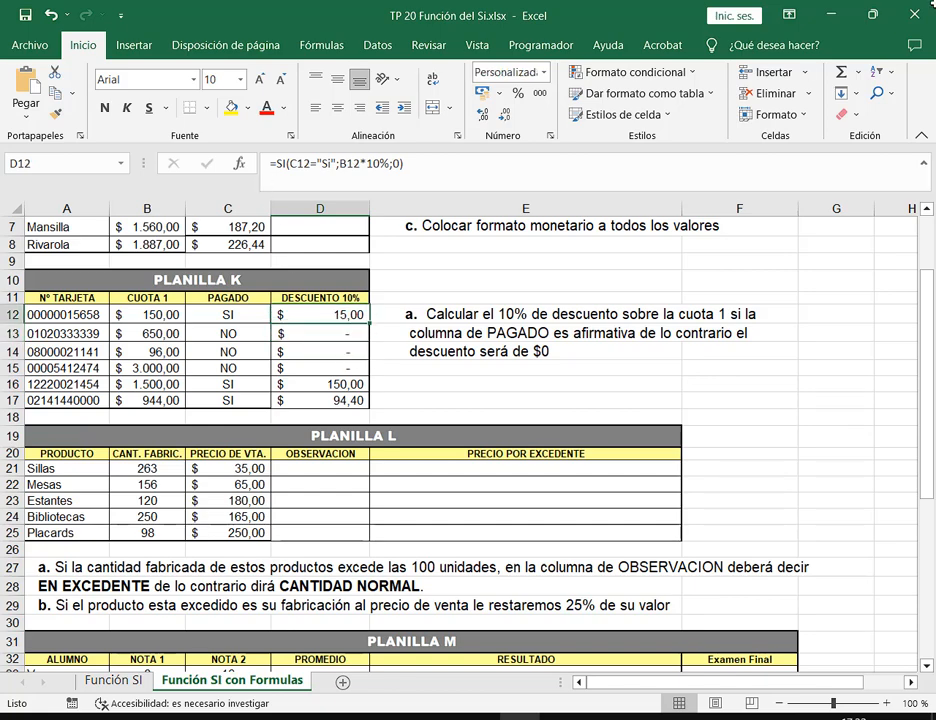
pyautogui.click(873, 14)
pyautogui.click(205, 213)
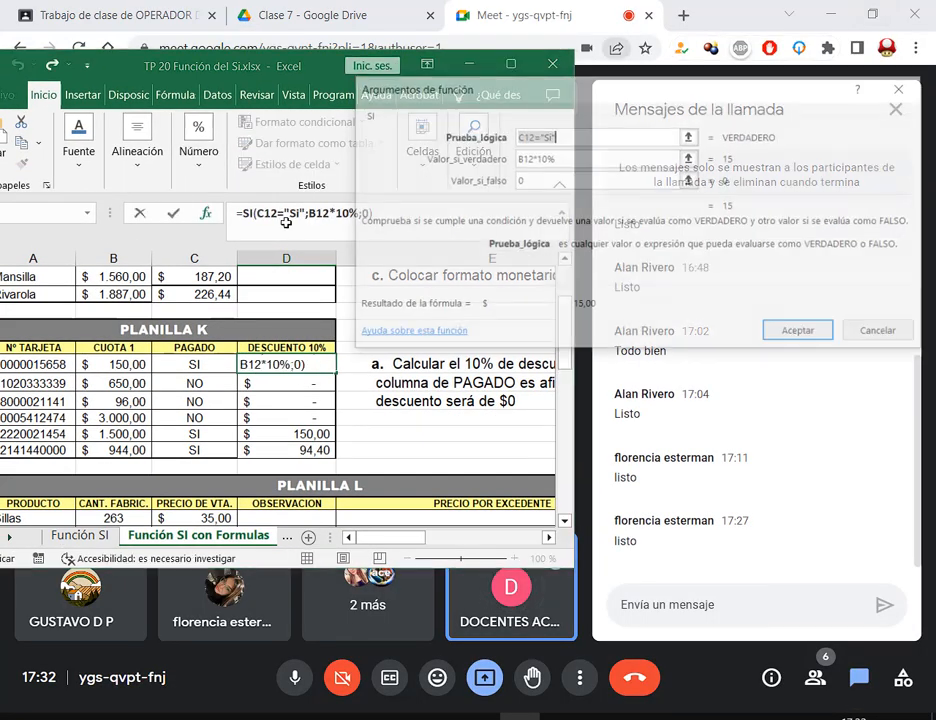
pyautogui.moveTo(604, 96); pyautogui.dragTo(272, 86)
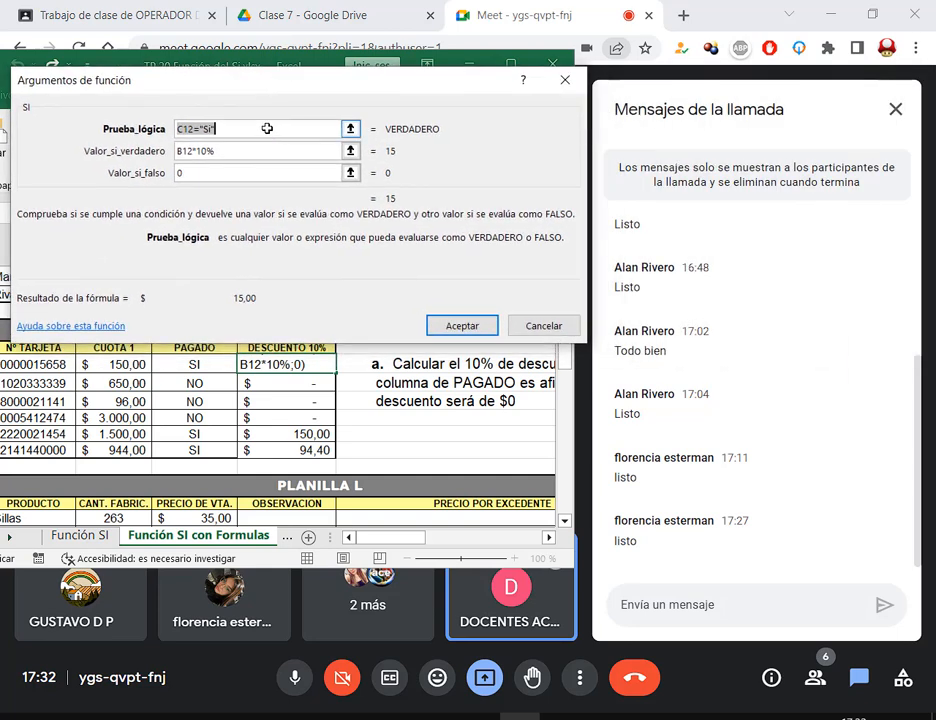
pyautogui.click(272, 126)
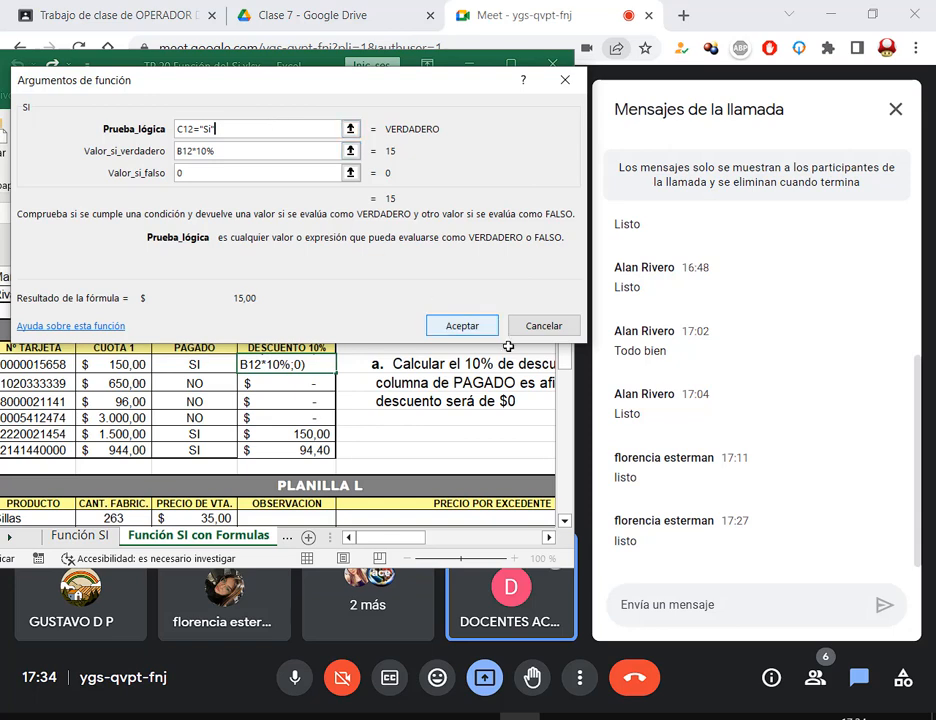
pyautogui.click(466, 325)
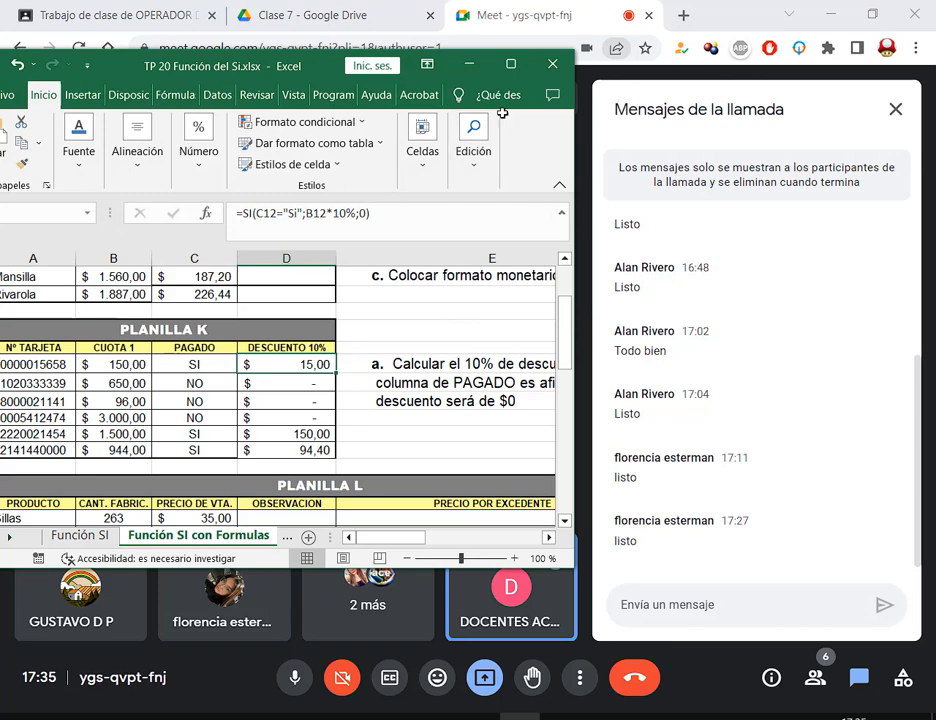
pyautogui.doubleClick(345, 64)
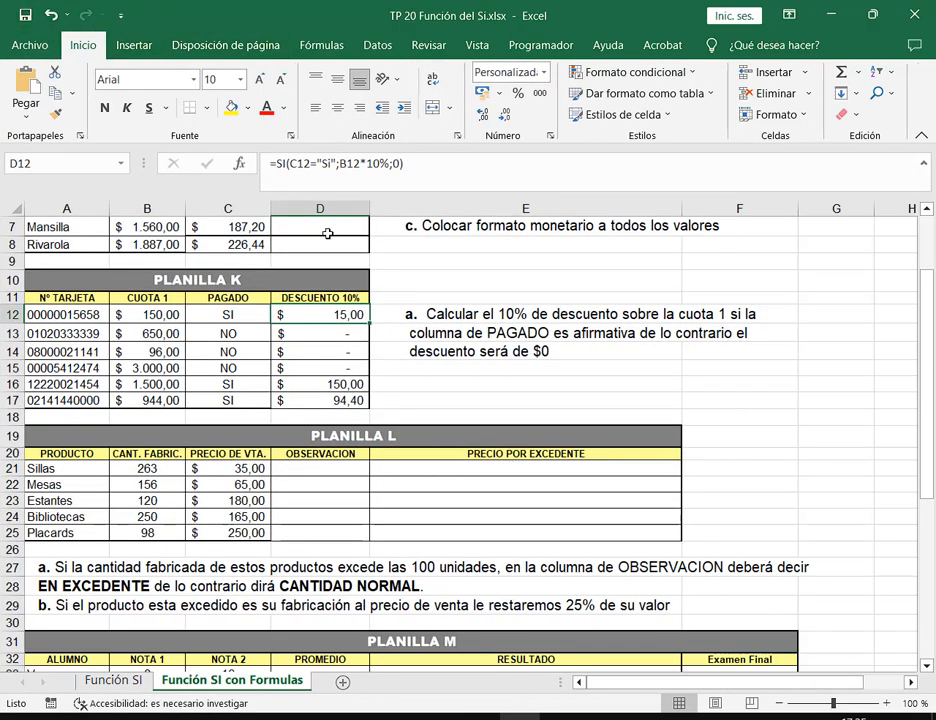
# Look over the remaining exercises in Planillas L, M and N and mark the 25% subtraction in Planilla L's instruction b.
pyautogui.scroll(-2, 328, 240)
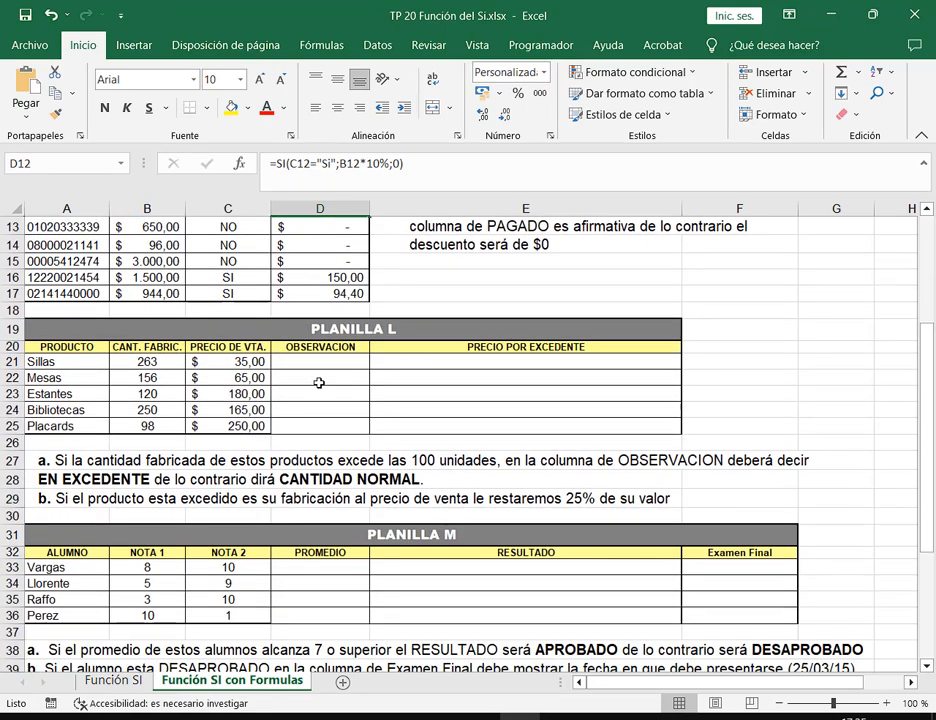
pyautogui.scroll(-2, 422, 424)
pyautogui.scroll(-2, 422, 424)
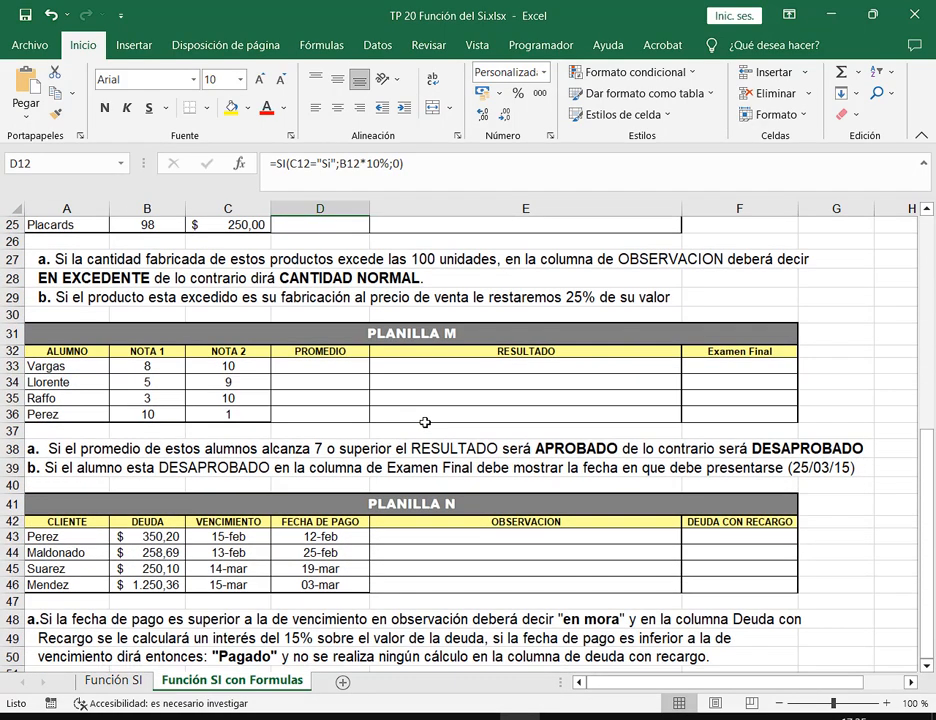
pyautogui.scroll(2, 425, 421)
pyautogui.scroll(-4, 434, 368)
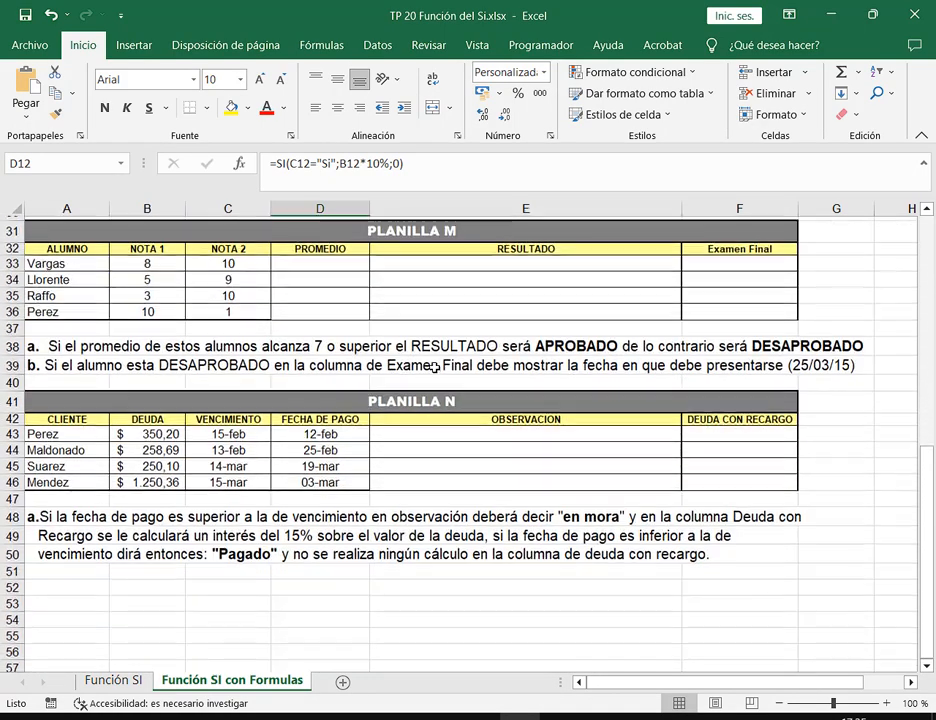
pyautogui.scroll(4, 434, 368)
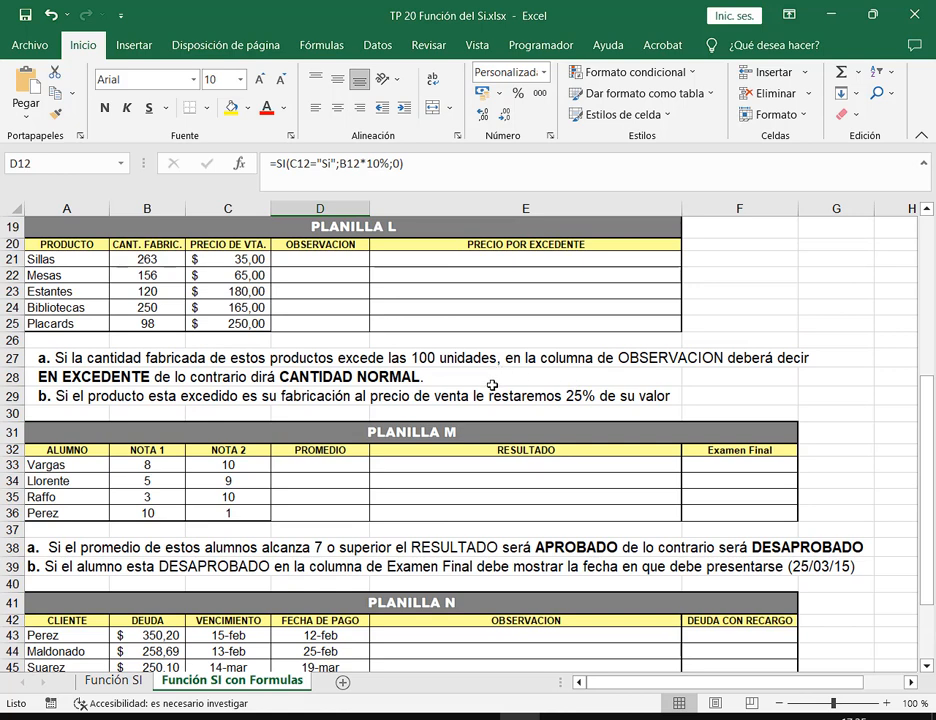
pyautogui.moveTo(485, 385); pyautogui.dragTo(601, 410)
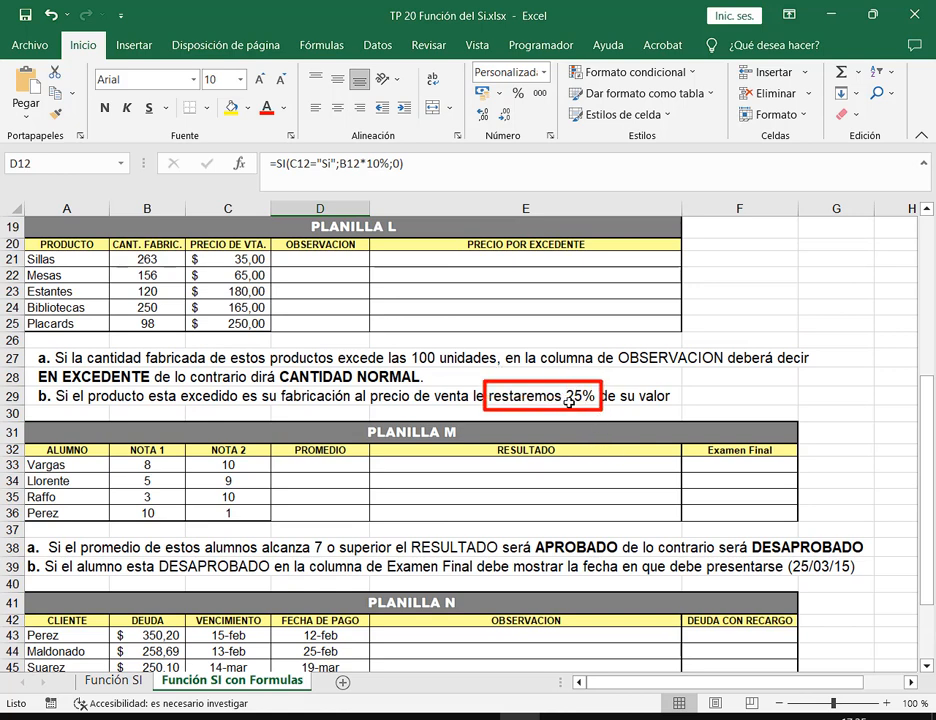
pyautogui.moveTo(586, 352); pyautogui.dragTo(572, 380)
pyautogui.press('Escape')
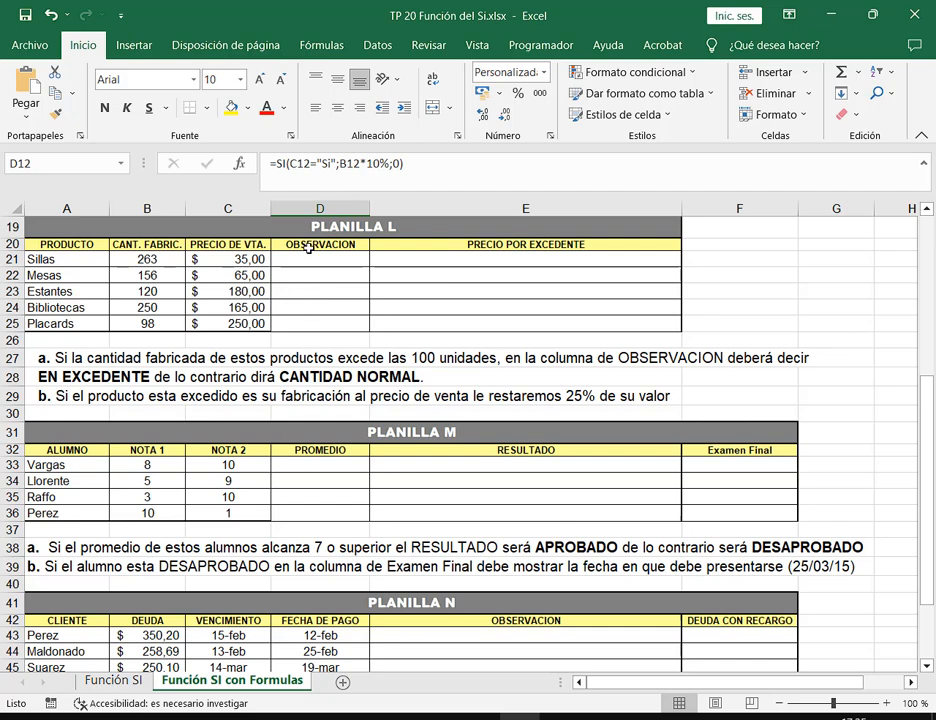
# Review the true and false values in D12's SI function arguments and leave without changes.
pyautogui.click(238, 163)
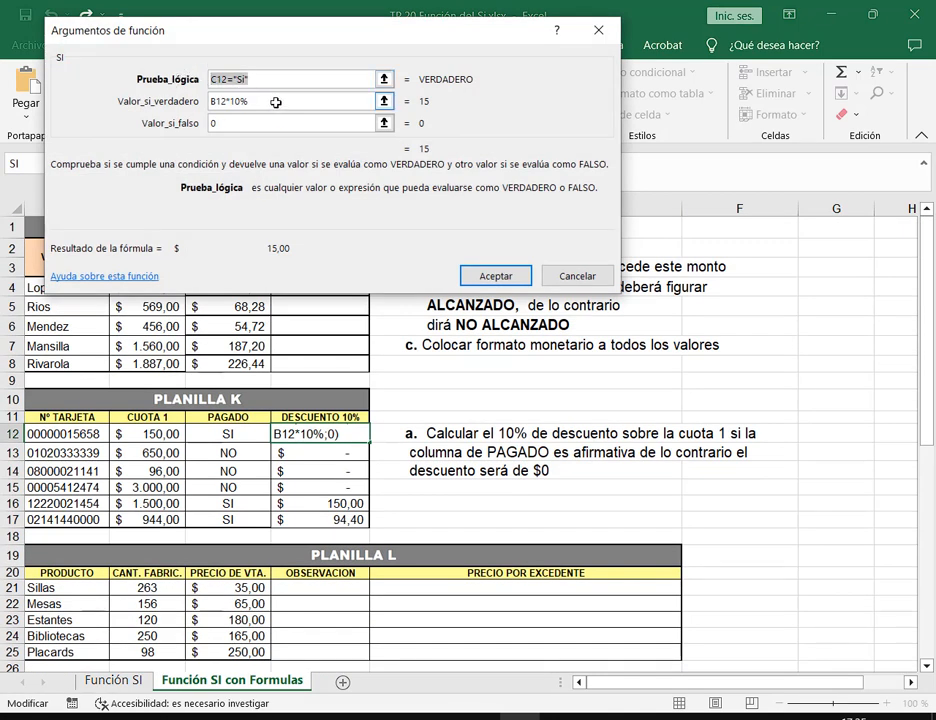
pyautogui.moveTo(275, 102); pyautogui.dragTo(151, 102)
pyautogui.click(244, 124)
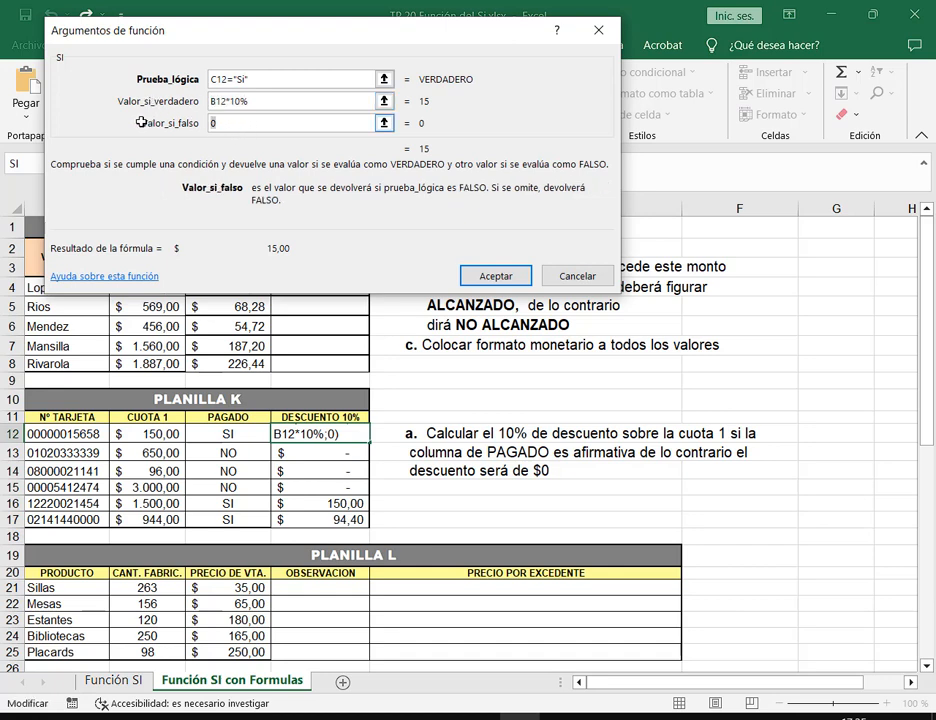
pyautogui.click(573, 276)
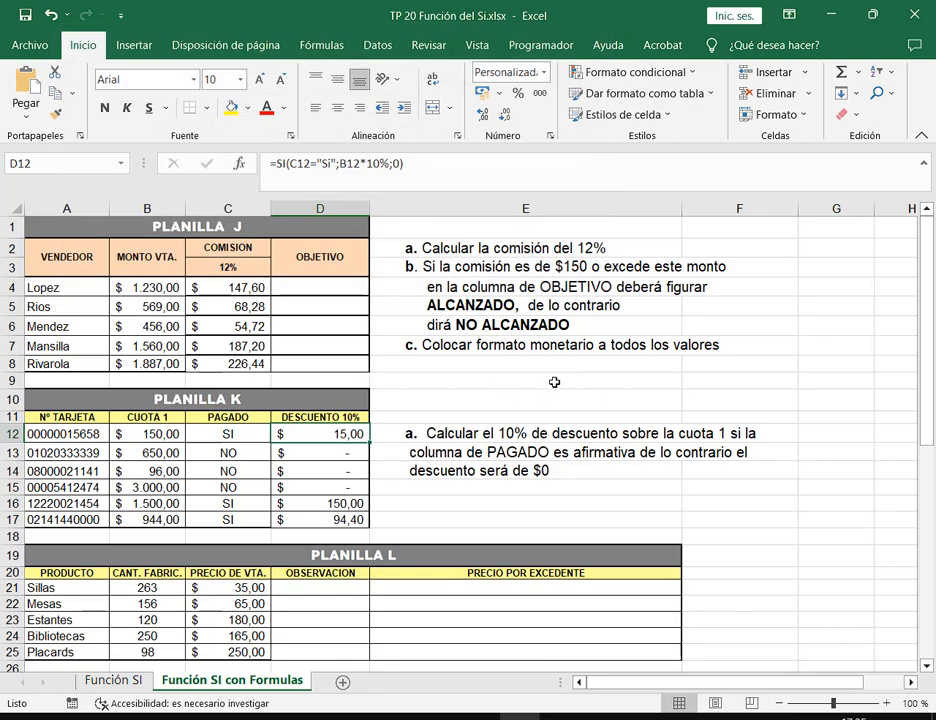
# Examine Planilla L's instruction b, marking the 25% subtraction and the sale price of Sillas in C21.
pyautogui.scroll(-2, 554, 381)
pyautogui.scroll(-2, 556, 383)
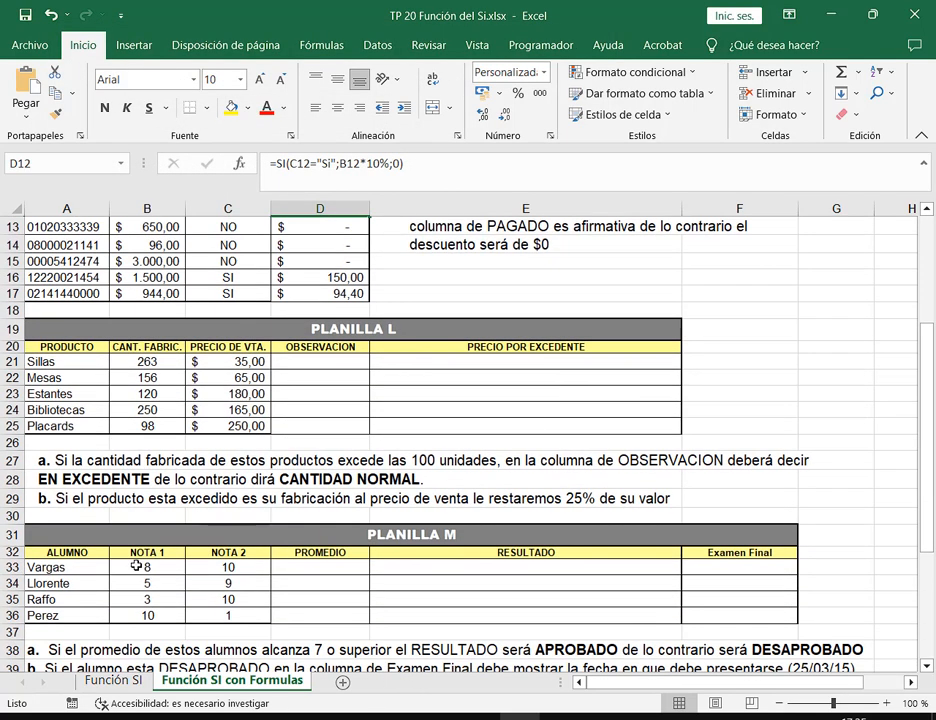
pyautogui.moveTo(46, 481); pyautogui.dragTo(679, 514)
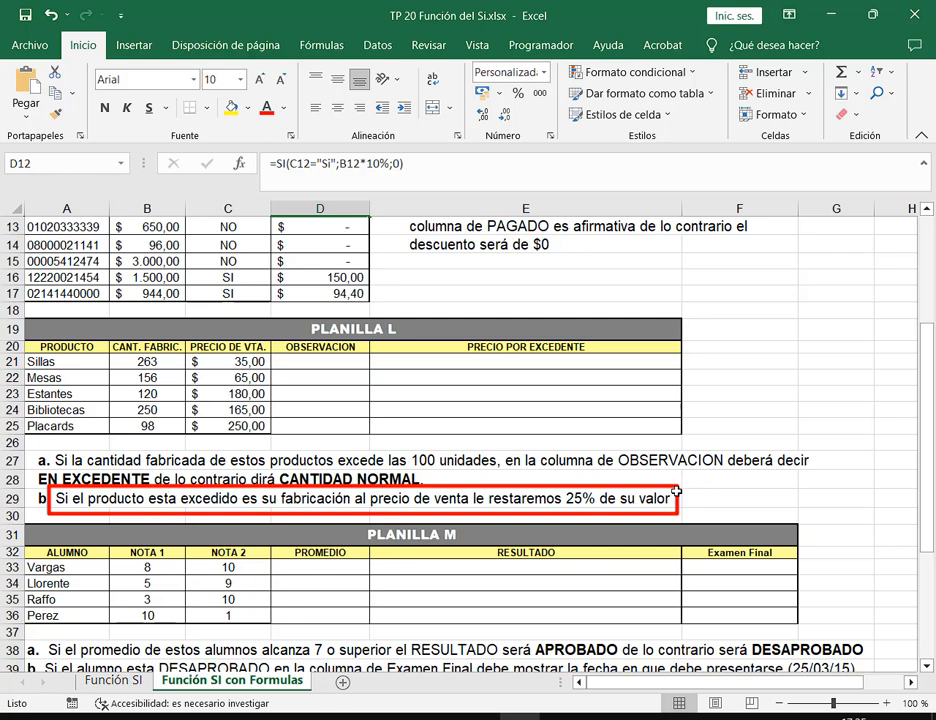
pyautogui.moveTo(678, 490)
pyautogui.mouseDown()
pyautogui.moveTo(700, 508)
pyautogui.moveTo(735, 511)
pyautogui.mouseUp()
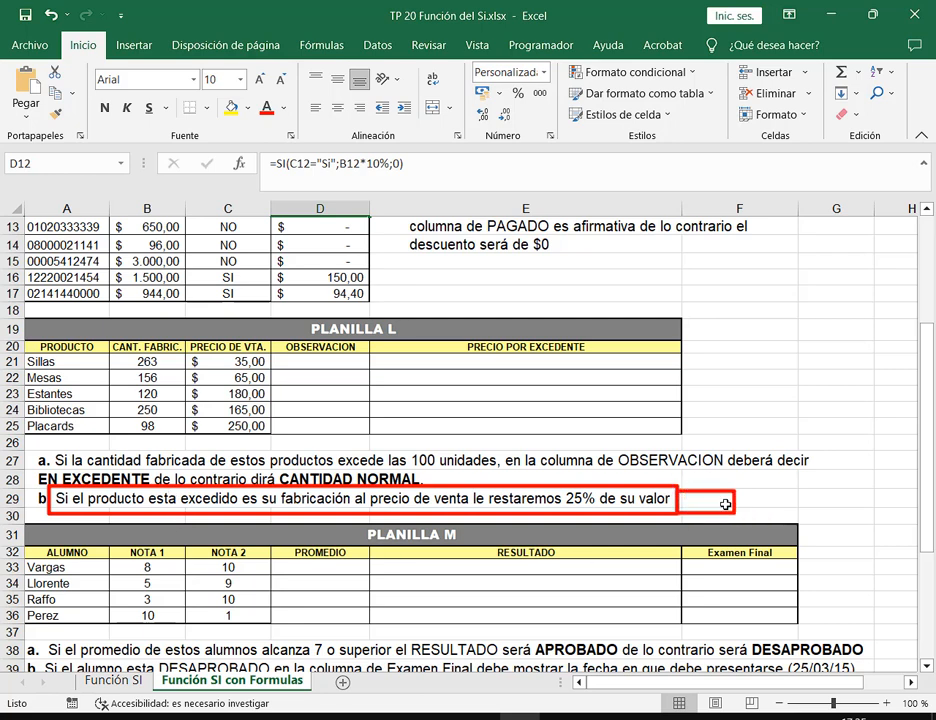
pyautogui.press('Escape')
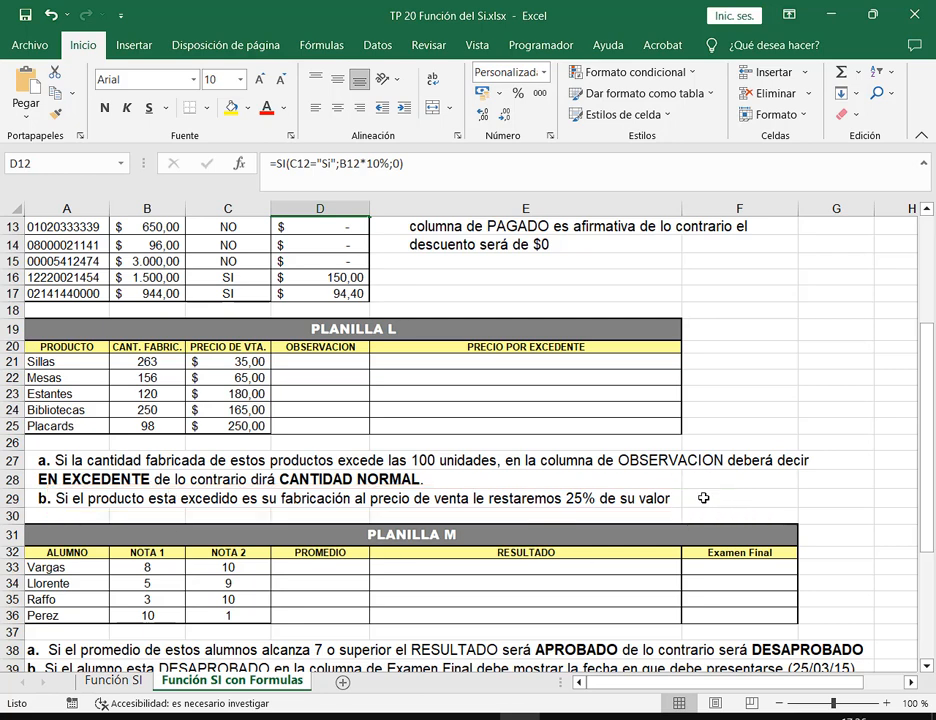
pyautogui.scroll(-1, 678, 495)
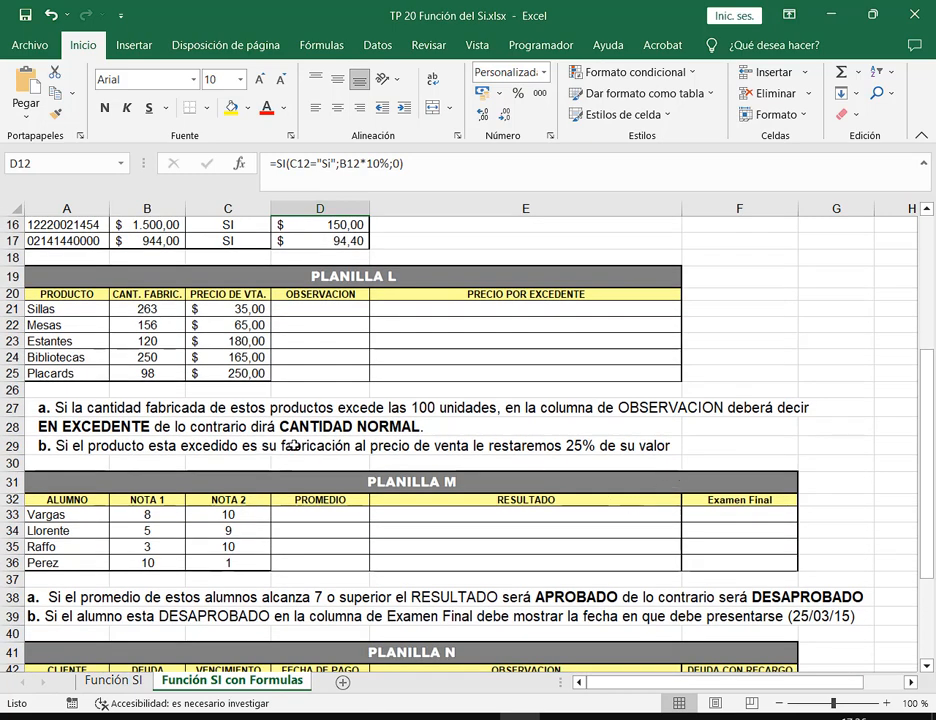
pyautogui.click(76, 446)
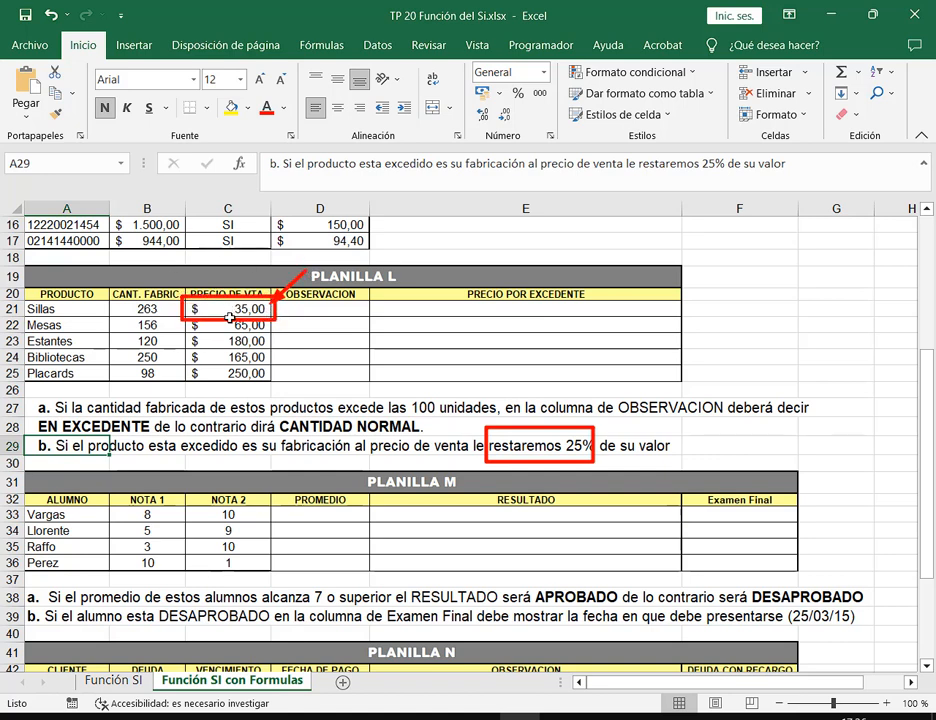
# Look over the Planilla M and Planilla N tables, highlighting each one in turn.
pyautogui.scroll(-2, 643, 418)
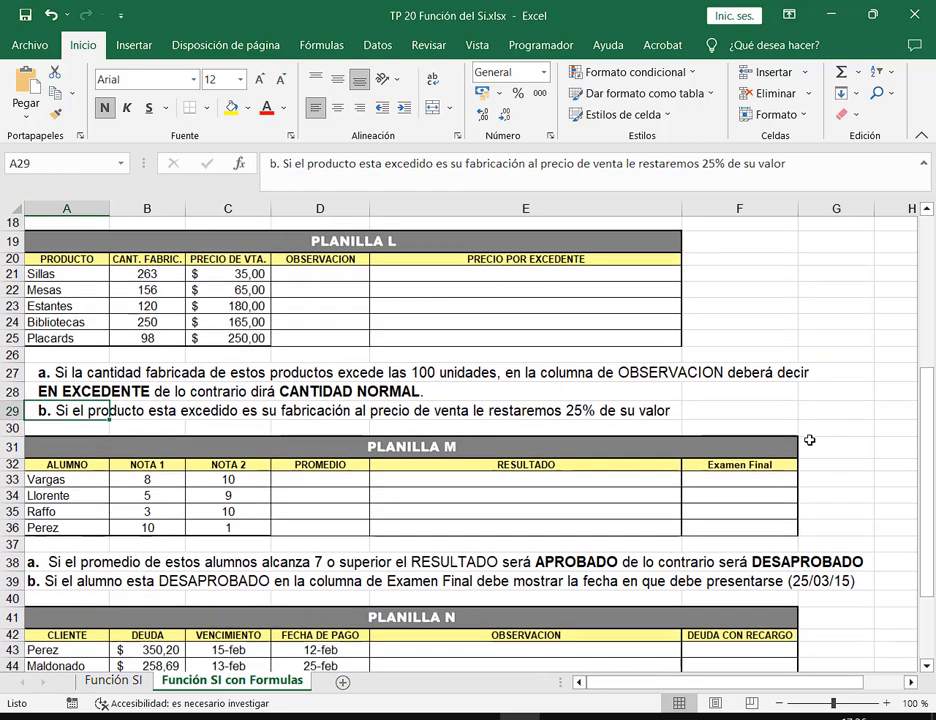
pyautogui.moveTo(662, 386); pyautogui.dragTo(674, 456)
pyautogui.scroll(-3, 670, 455)
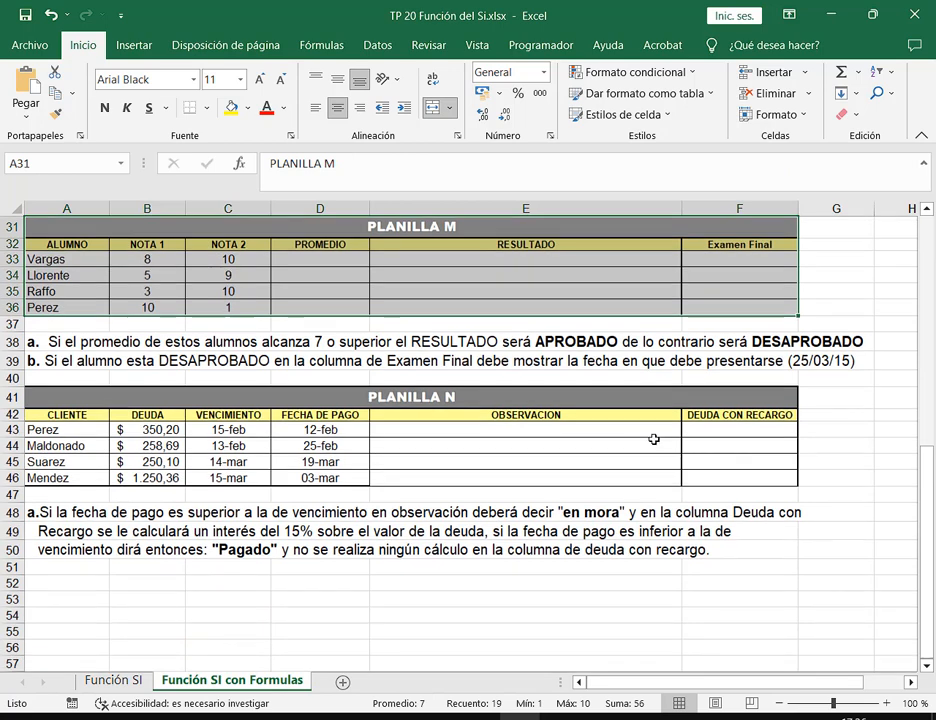
pyautogui.moveTo(643, 401); pyautogui.dragTo(642, 480)
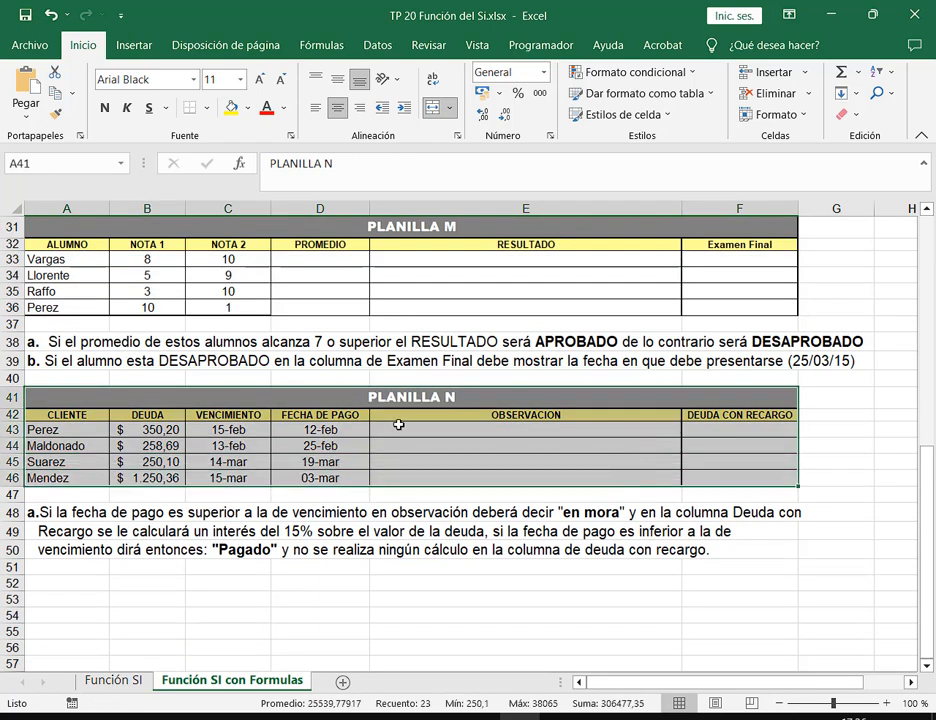
pyautogui.click(397, 426)
pyautogui.scroll(-1, 859, 535)
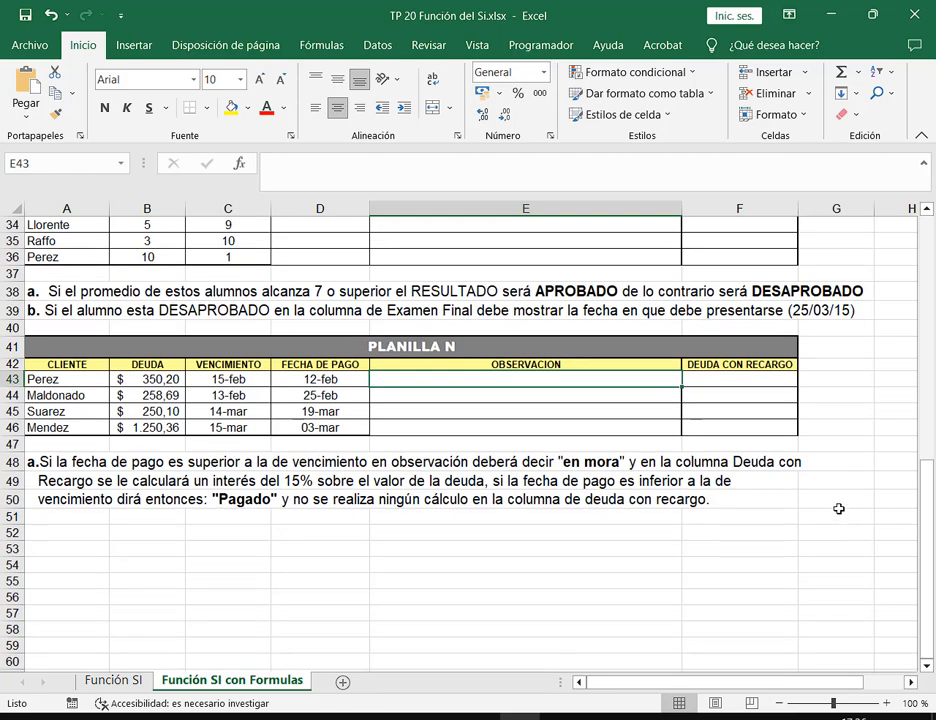
# Examine Planilla N's instruction a, marking its date columns, OBSERVACION and DEUDA CON RECARGO, and the "en mora" text.
pyautogui.moveTo(22, 447)
pyautogui.mouseDown()
pyautogui.moveTo(700, 521)
pyautogui.moveTo(818, 521)
pyautogui.moveTo(811, 514)
pyautogui.mouseUp()
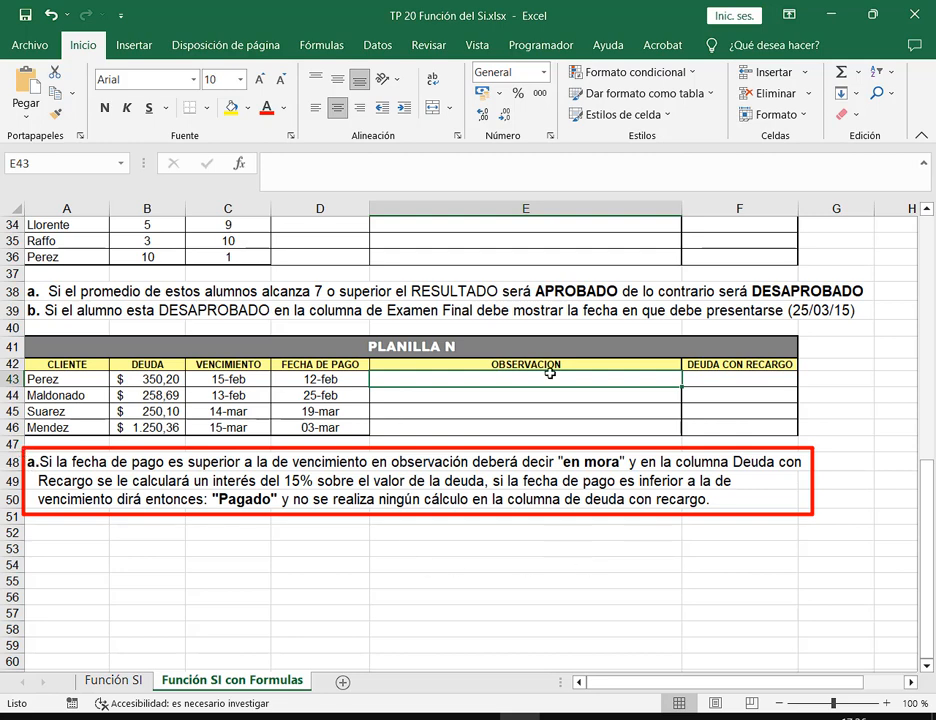
pyautogui.moveTo(366, 352)
pyautogui.mouseDown()
pyautogui.moveTo(840, 430)
pyautogui.moveTo(800, 438)
pyautogui.mouseUp()
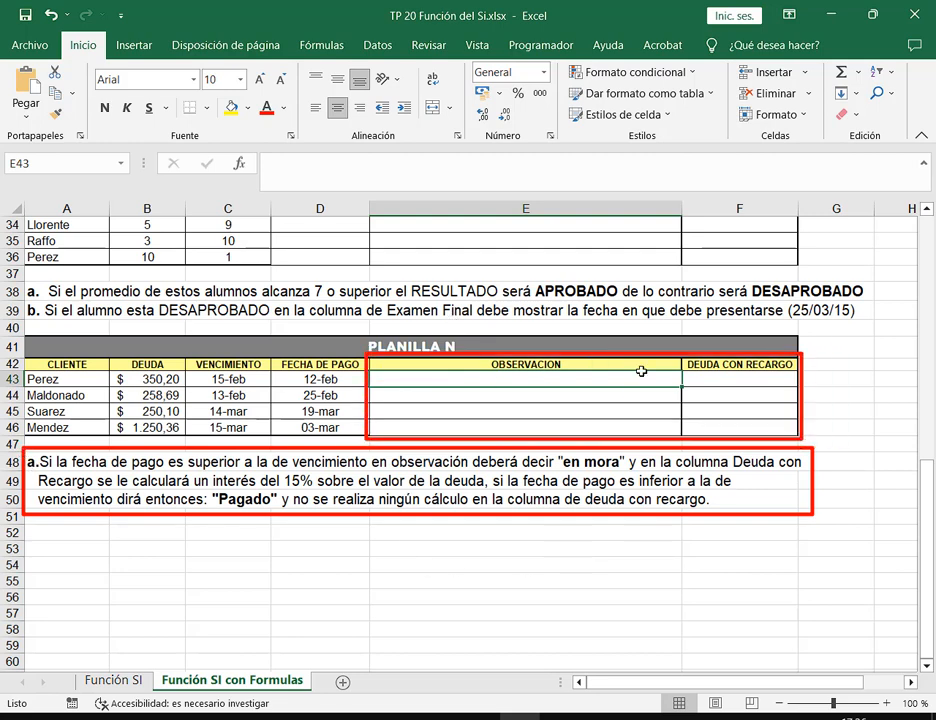
pyautogui.moveTo(570, 332); pyautogui.dragTo(560, 356)
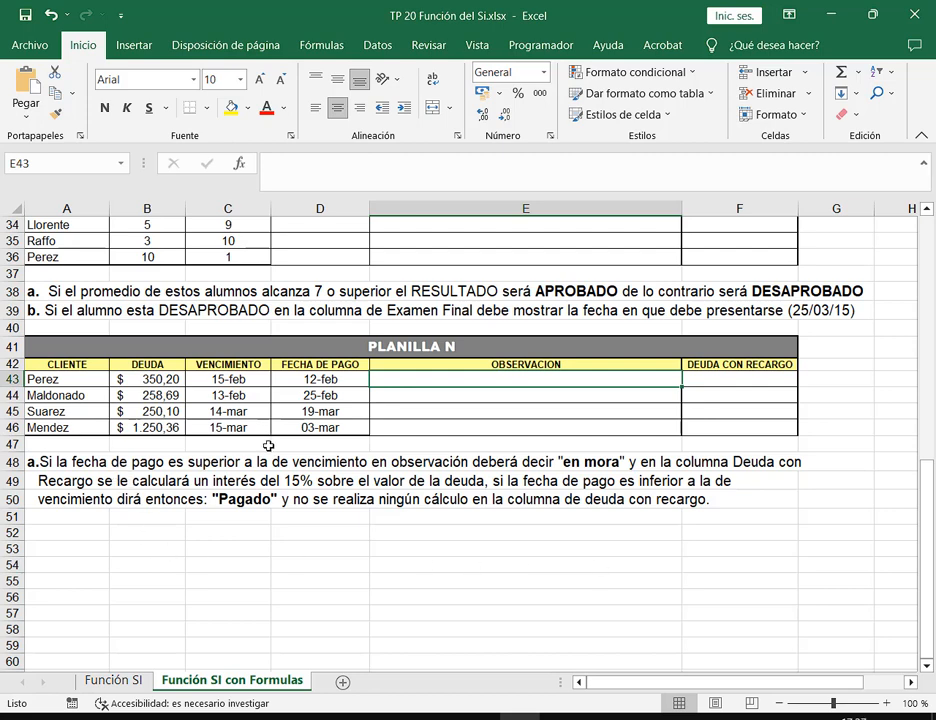
pyautogui.moveTo(277, 354); pyautogui.dragTo(370, 439)
pyautogui.moveTo(190, 349); pyautogui.dragTo(274, 438)
pyautogui.moveTo(484, 375)
pyautogui.mouseDown()
pyautogui.moveTo(556, 411)
pyautogui.moveTo(578, 473)
pyautogui.moveTo(630, 473)
pyautogui.mouseUp()
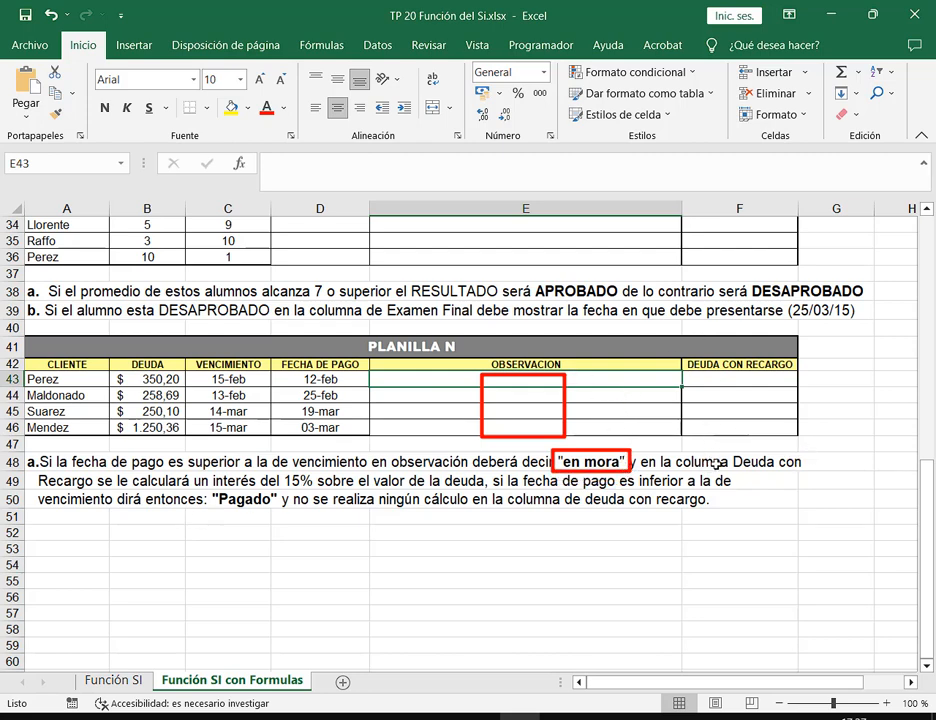
# Examine the rest of Planilla N's instruction a, marking the DEUDA, FECHA DE PAGO, VENCIMIENTO and DEUDA CON RECARGO columns and the "Pagado" text.
pyautogui.press('Escape')
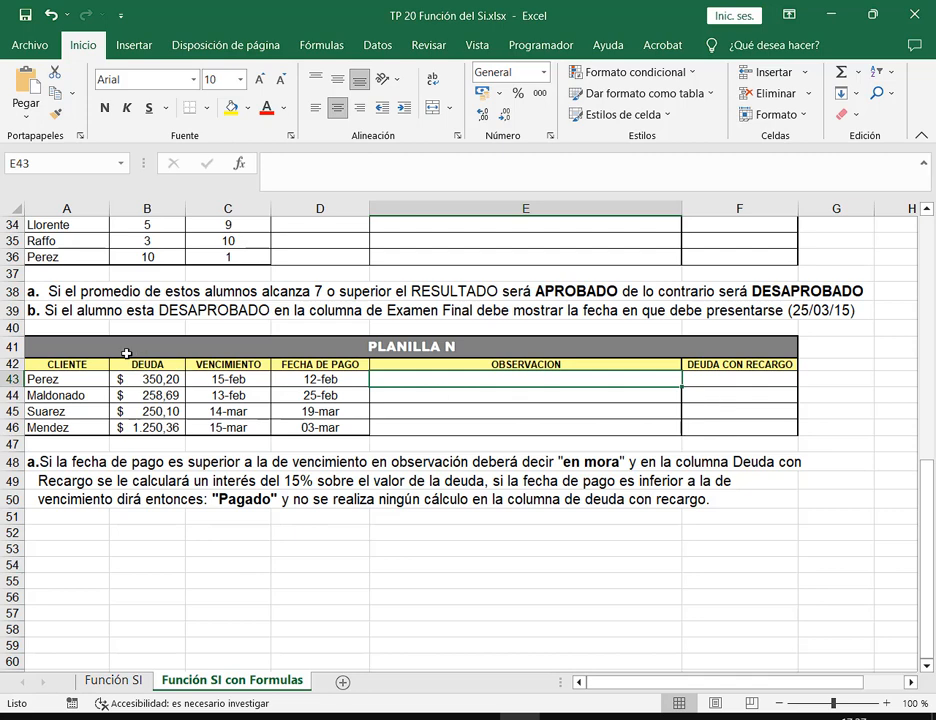
pyautogui.moveTo(112, 355)
pyautogui.mouseDown()
pyautogui.moveTo(146, 430)
pyautogui.moveTo(189, 440)
pyautogui.mouseUp()
pyautogui.moveTo(276, 350); pyautogui.dragTo(368, 440)
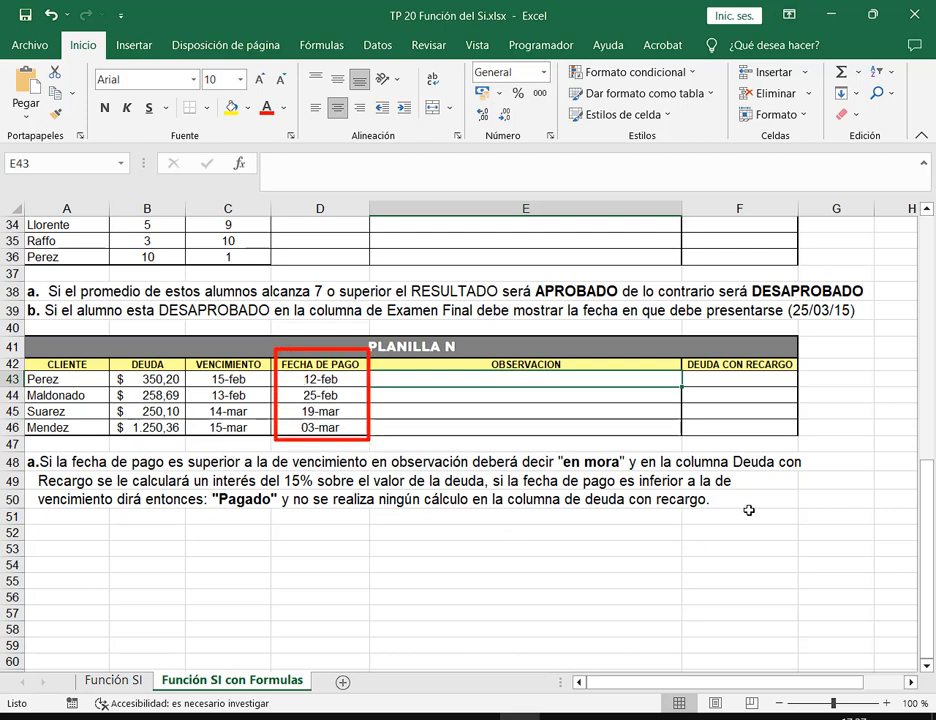
pyautogui.moveTo(190, 357); pyautogui.dragTo(257, 438)
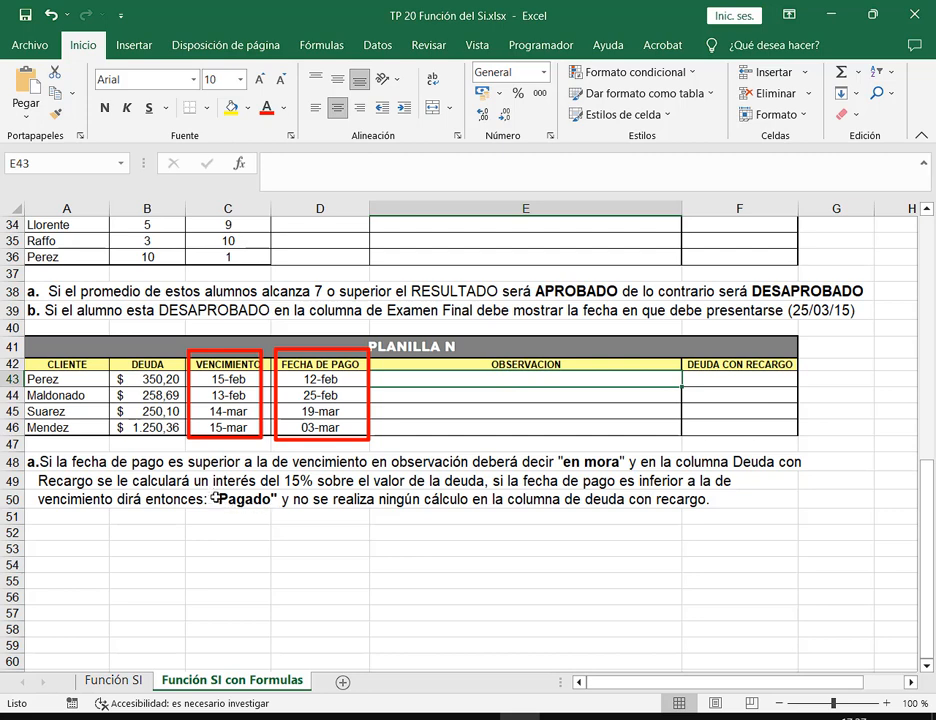
pyautogui.moveTo(207, 488); pyautogui.dragTo(284, 513)
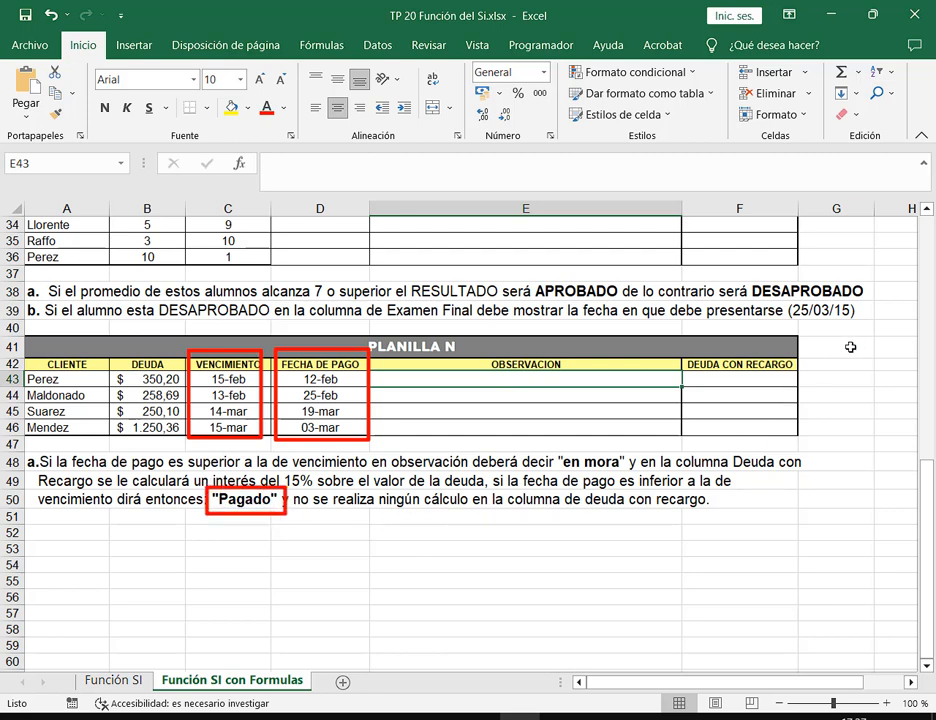
pyautogui.moveTo(850, 347); pyautogui.dragTo(796, 386)
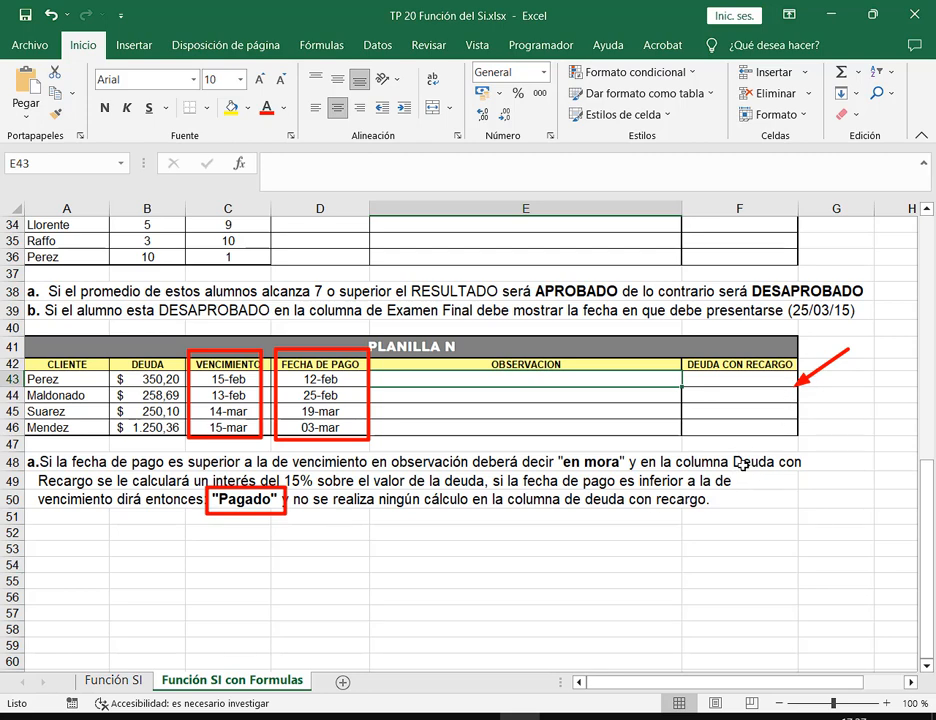
pyautogui.press('Escape')
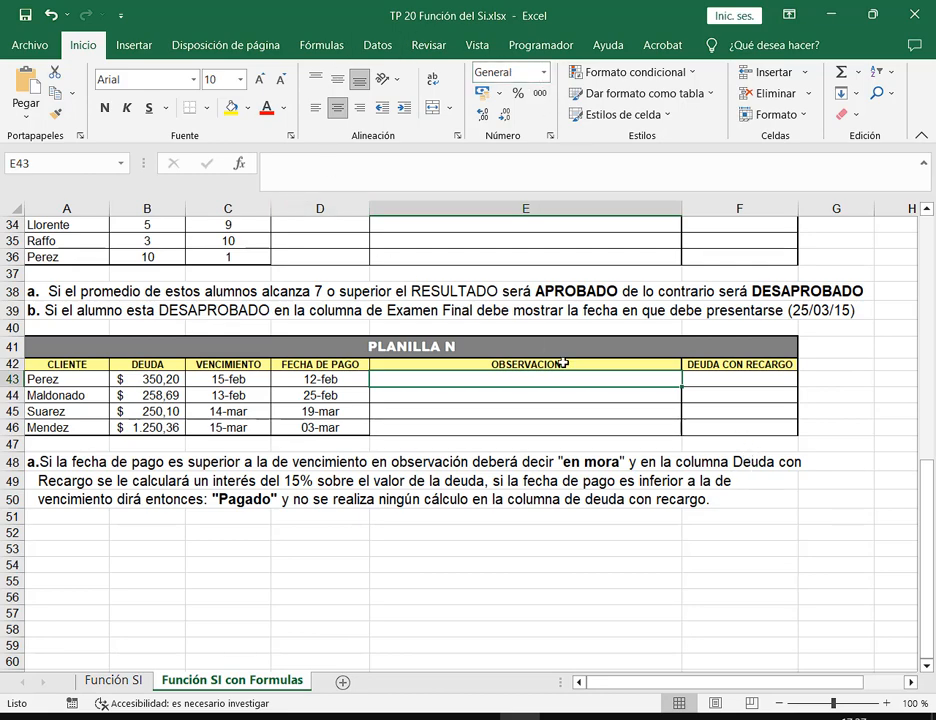
# Insert the logical function SI in E43 and mark the "en mora" and "Pagado" texts and the OBSERVACION column they belong to.
pyautogui.click(238, 163)
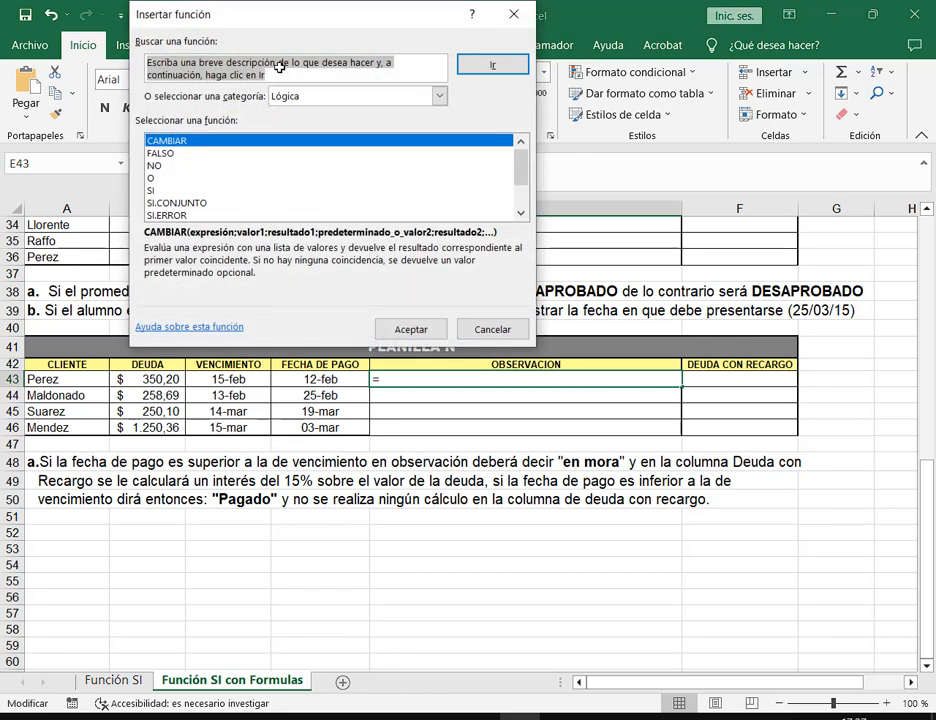
pyautogui.doubleClick(150, 190)
pyautogui.moveTo(422, 36); pyautogui.dragTo(639, 58)
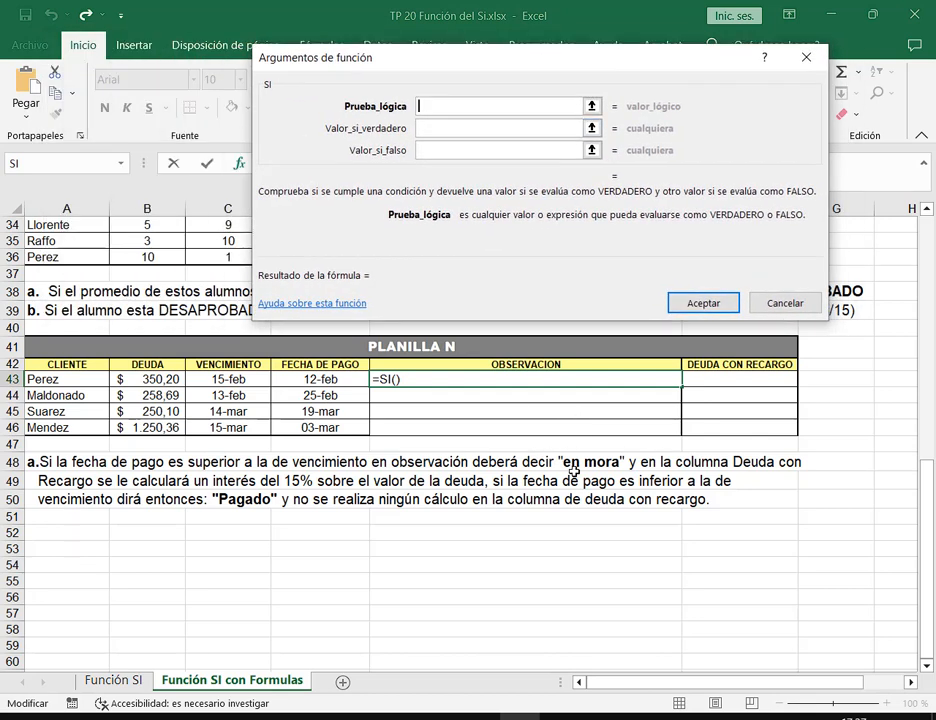
pyautogui.moveTo(554, 448); pyautogui.dragTo(627, 477)
pyautogui.moveTo(207, 484)
pyautogui.mouseDown()
pyautogui.moveTo(287, 524)
pyautogui.moveTo(281, 517)
pyautogui.mouseUp()
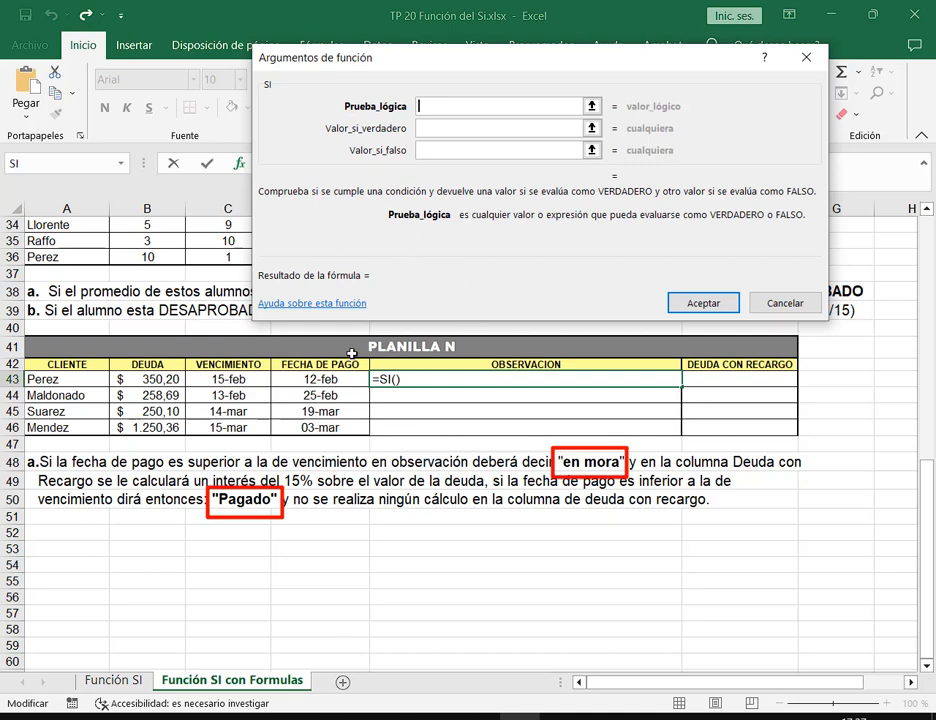
pyautogui.moveTo(352, 353)
pyautogui.mouseDown()
pyautogui.moveTo(742, 462)
pyautogui.moveTo(684, 440)
pyautogui.mouseUp()
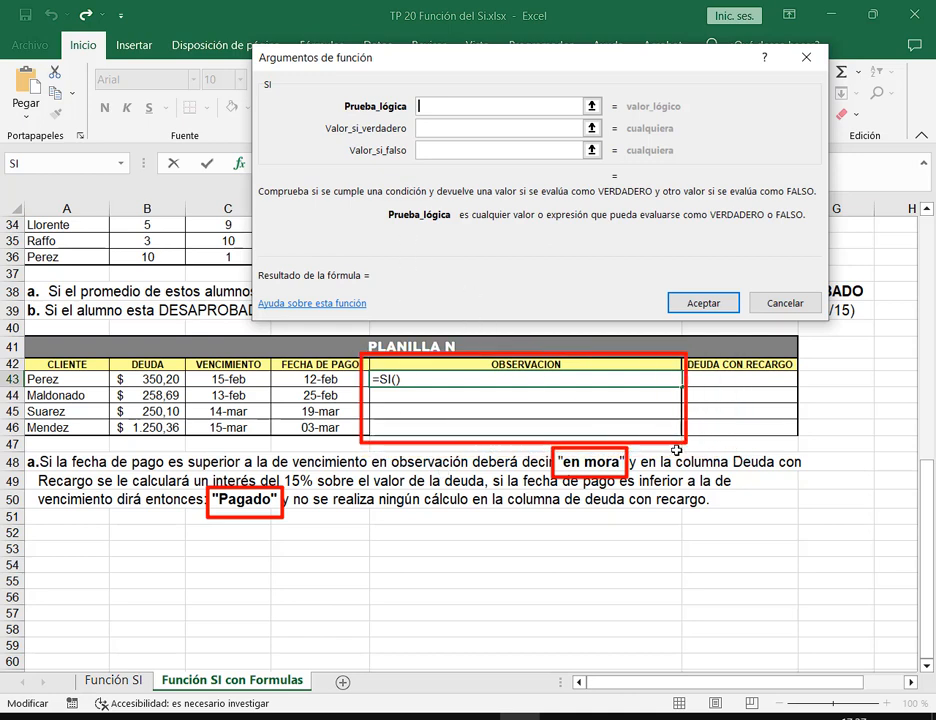
pyautogui.press('Escape')
# Set the SI function's value if true to "En mora" and its value if false to "Pagado".
pyautogui.click(439, 127)
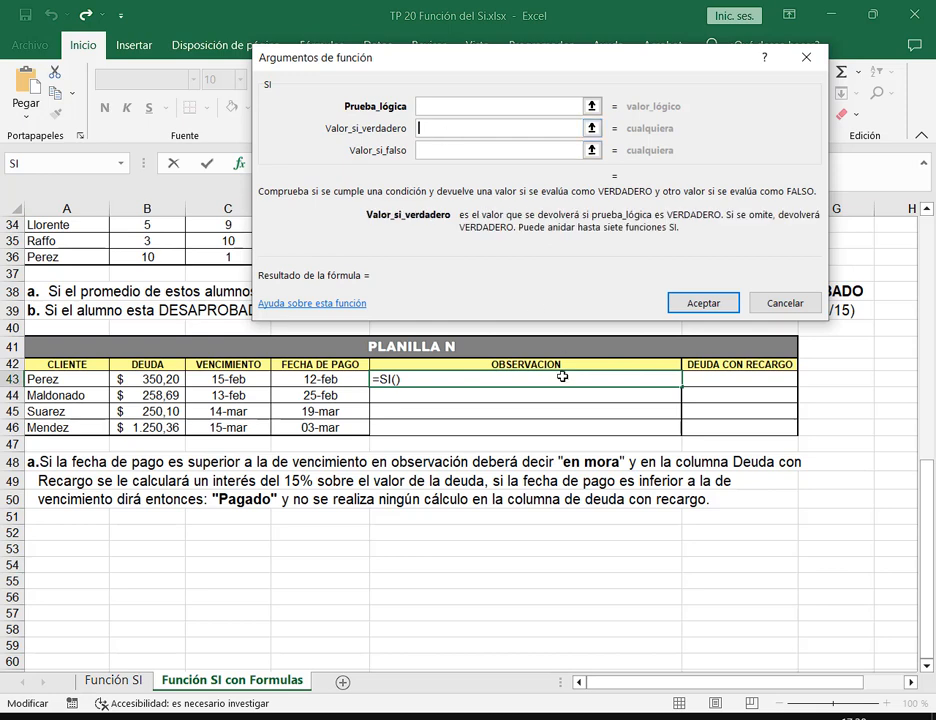
pyautogui.write('"En')
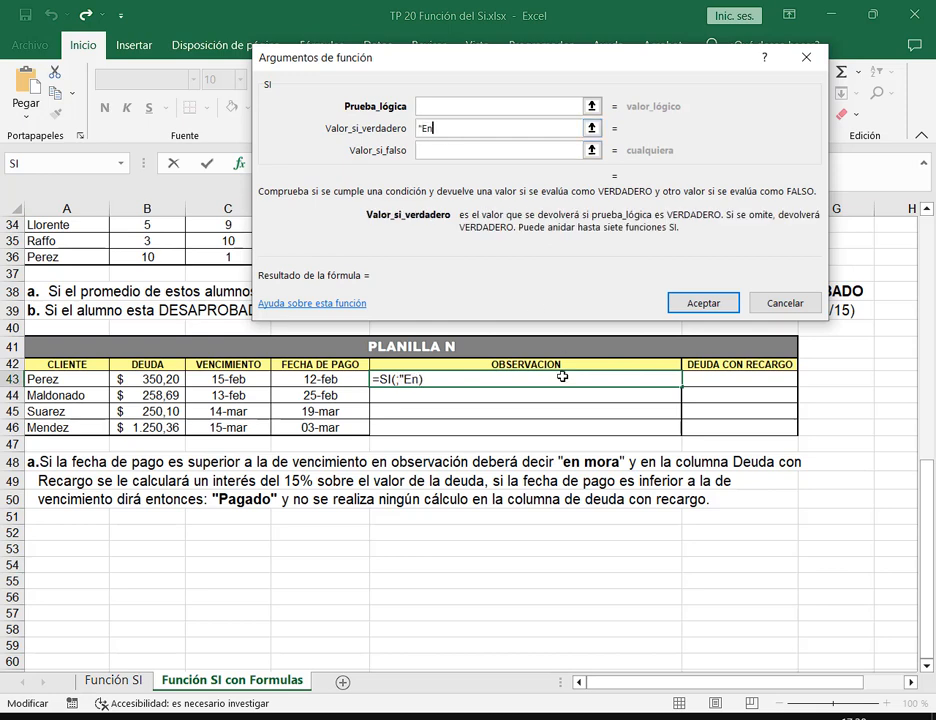
pyautogui.write(' mora"')
pyautogui.press('Tab')
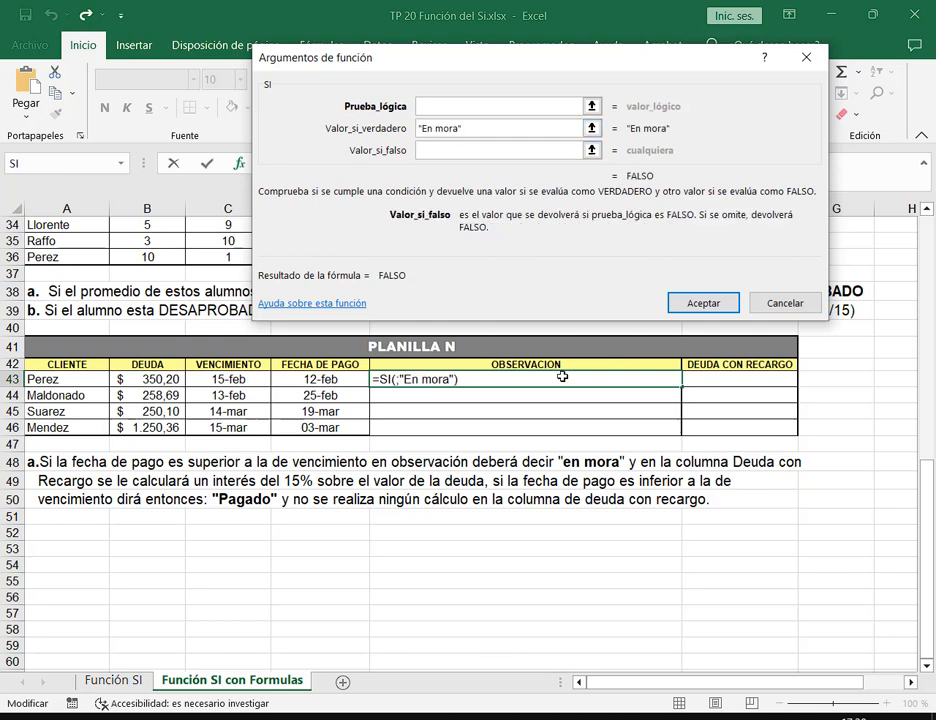
pyautogui.write('"')
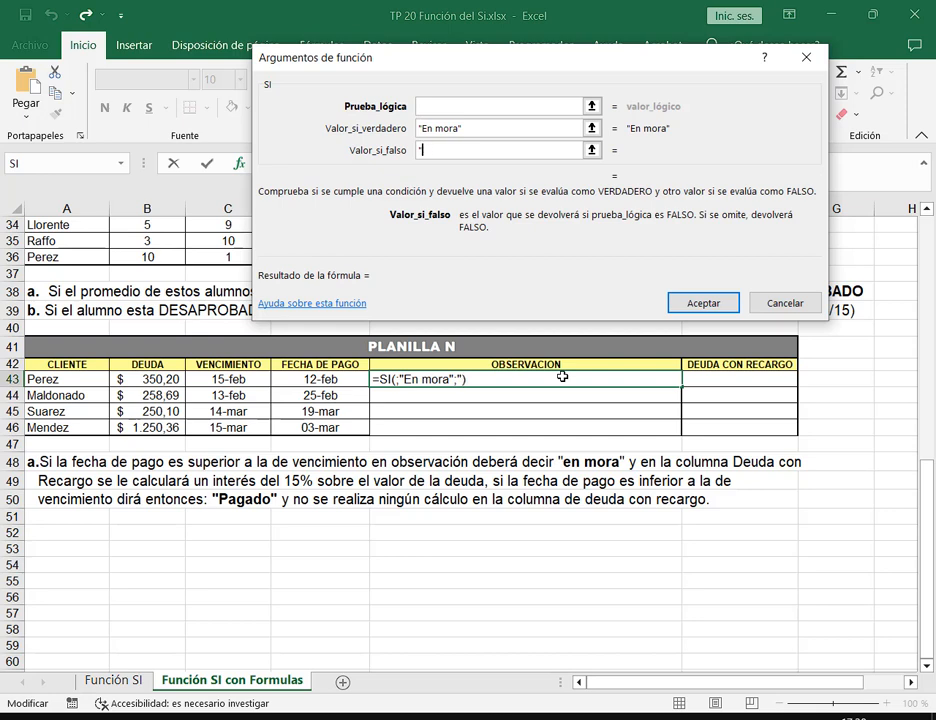
pyautogui.write('Pagado"')
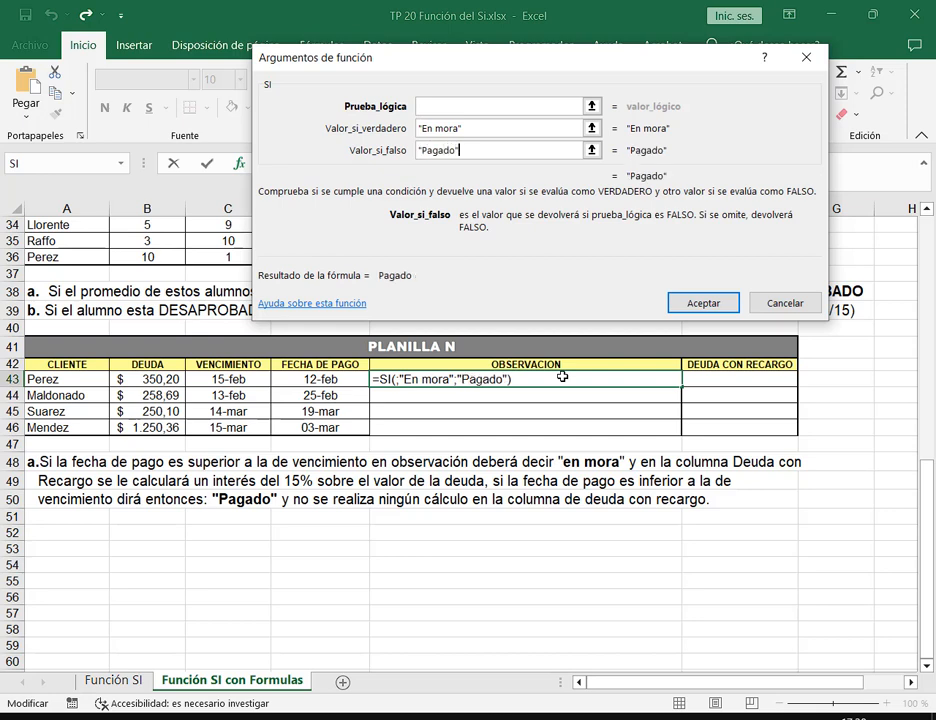
# Examine which condition the logical test needs, marking the payment-date wording in instruction a and the date cells it compares in row 43.
pyautogui.click(430, 105)
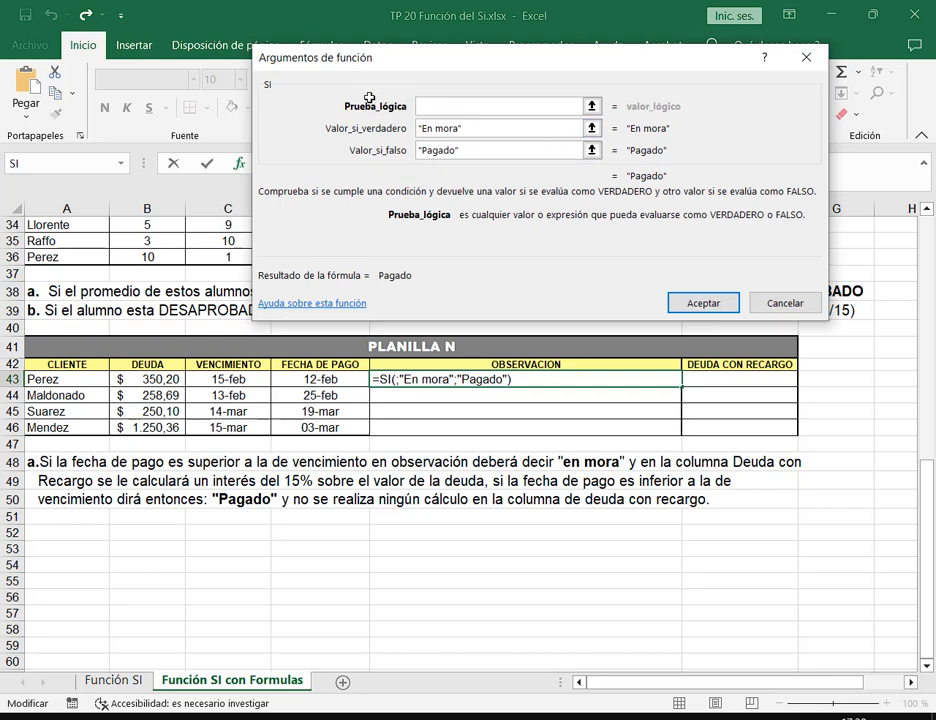
pyautogui.moveTo(477, 127); pyautogui.dragTo(379, 125)
pyautogui.click(474, 127)
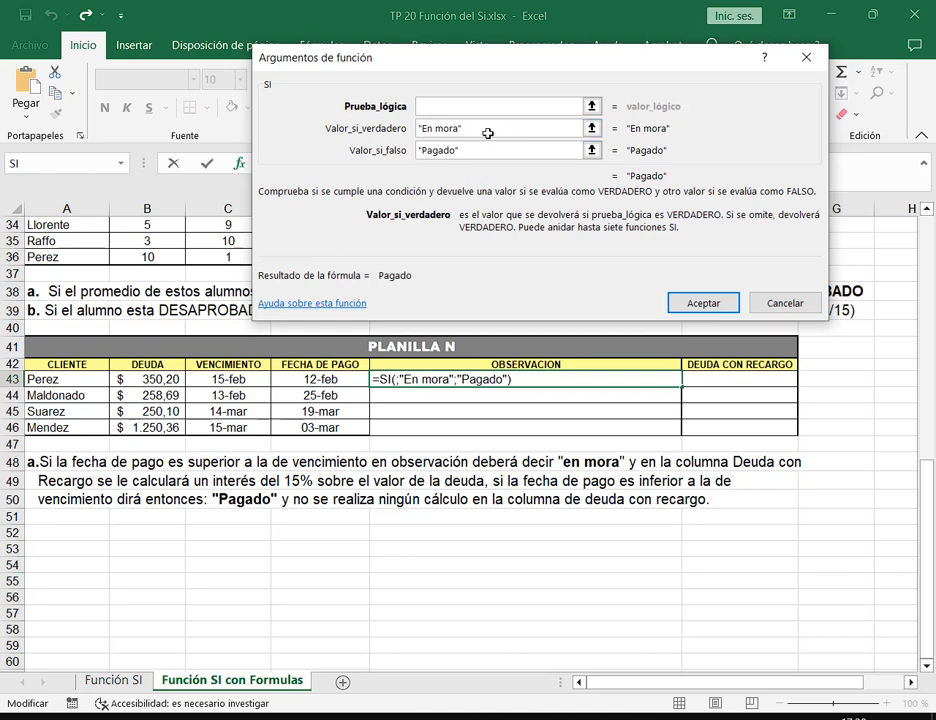
pyautogui.click(466, 108)
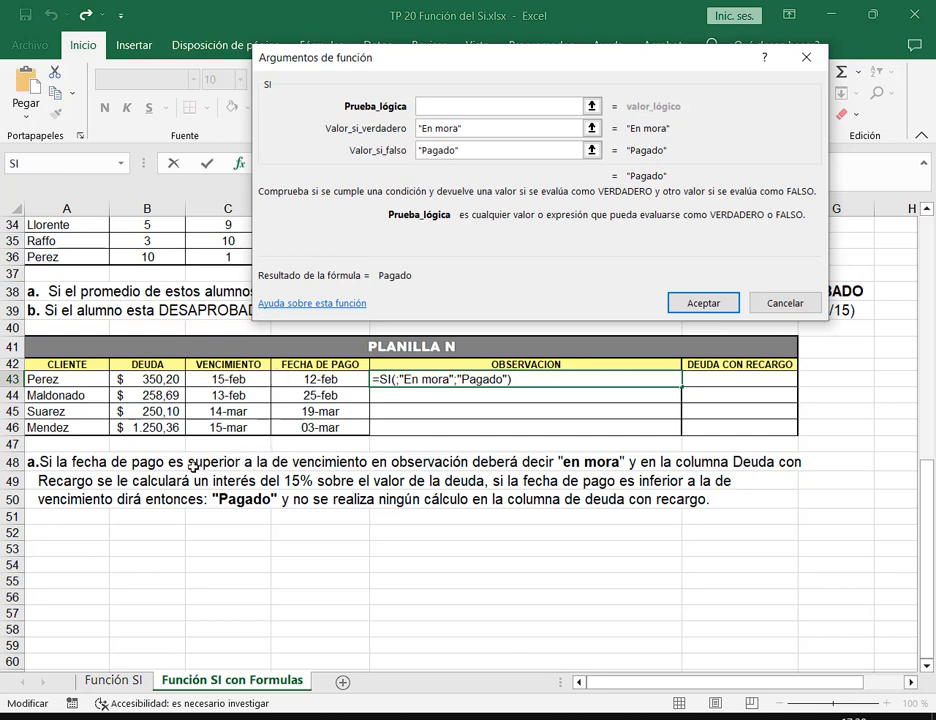
pyautogui.moveTo(69, 452); pyautogui.dragTo(373, 471)
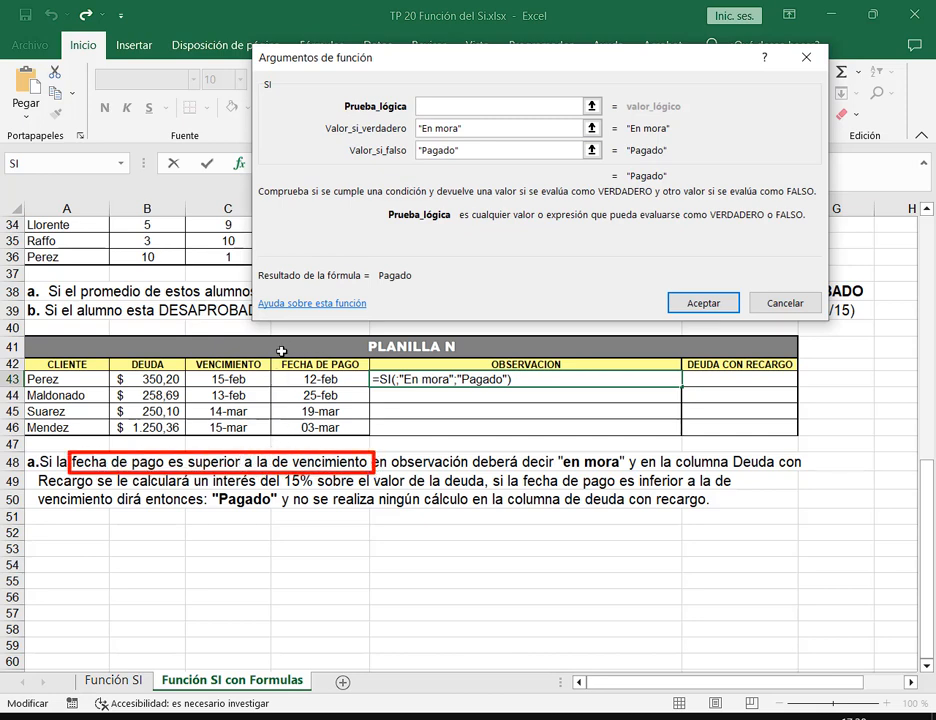
pyautogui.moveTo(277, 356); pyautogui.dragTo(359, 373)
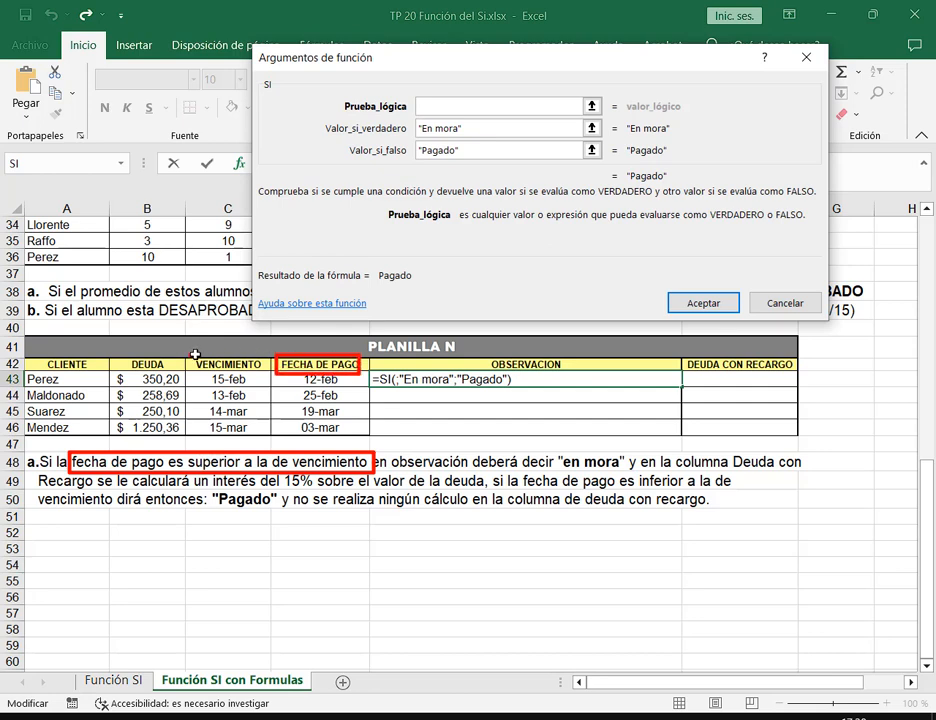
pyautogui.moveTo(195, 354); pyautogui.dragTo(345, 387)
pyautogui.hotkey('ctrl', 'z')
pyautogui.hotkey('ctrl', 'z')
pyautogui.moveTo(290, 378); pyautogui.dragTo(255, 378)
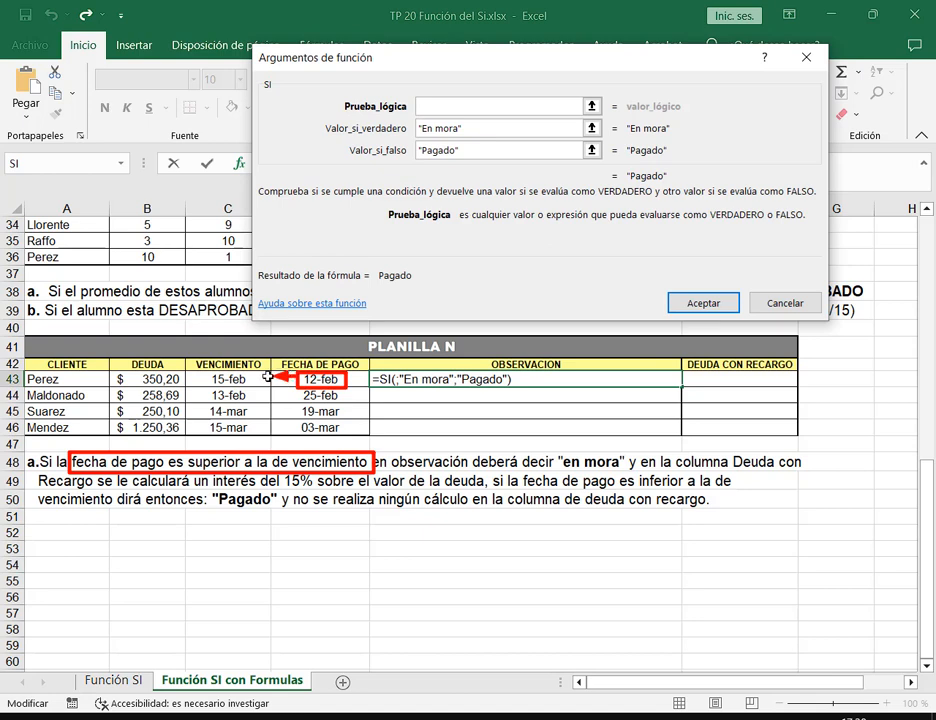
pyautogui.press('Escape')
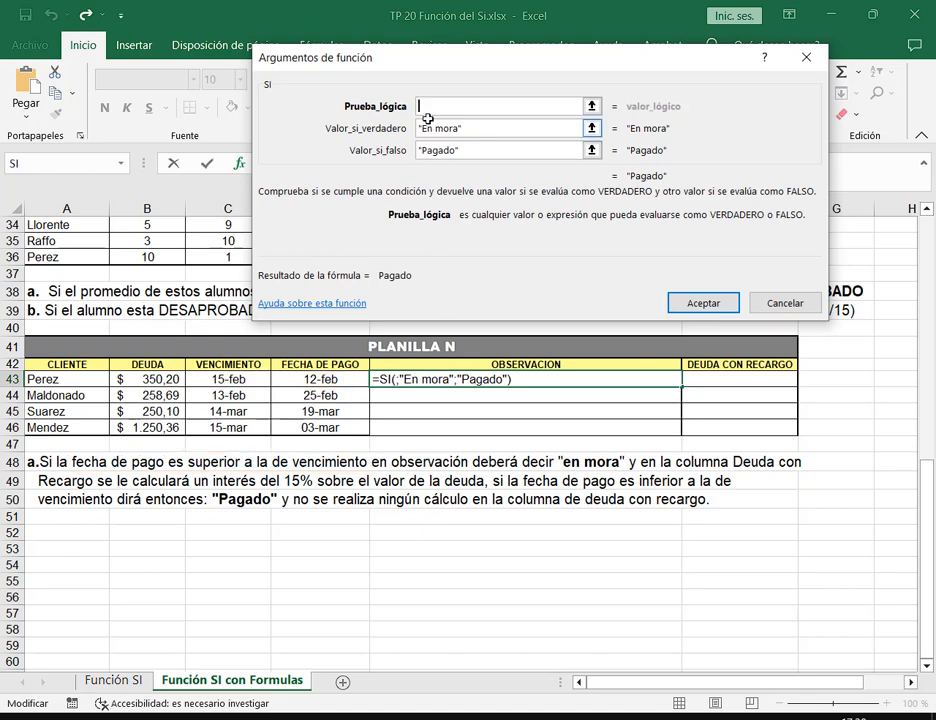
# Set the logical test to D43>C43, accept the function, and copy E43's formula down through E46.
pyautogui.click(320, 379)
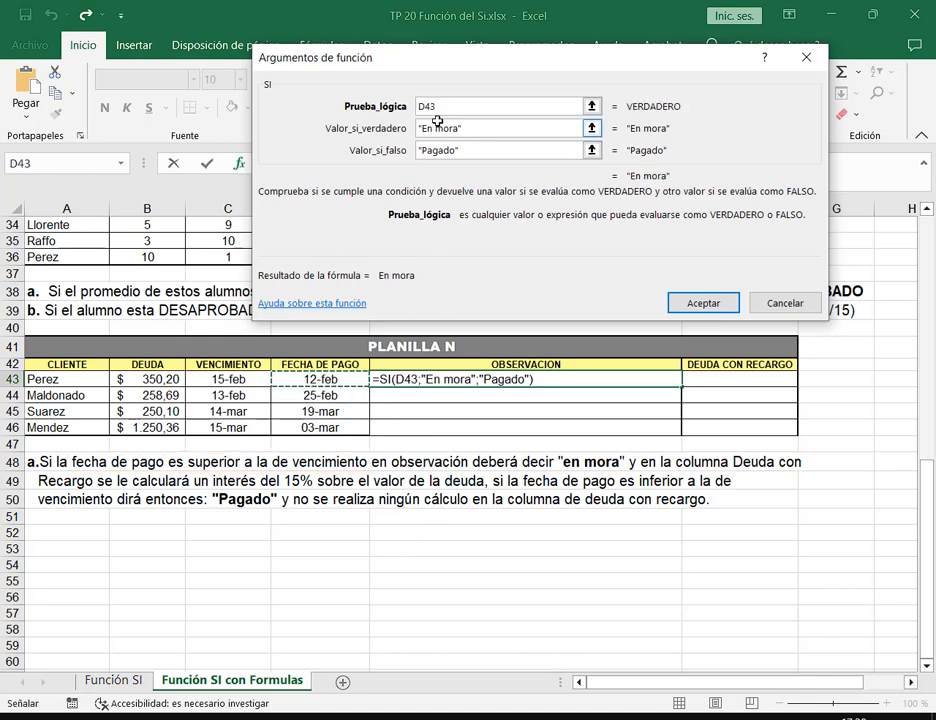
pyautogui.write('>')
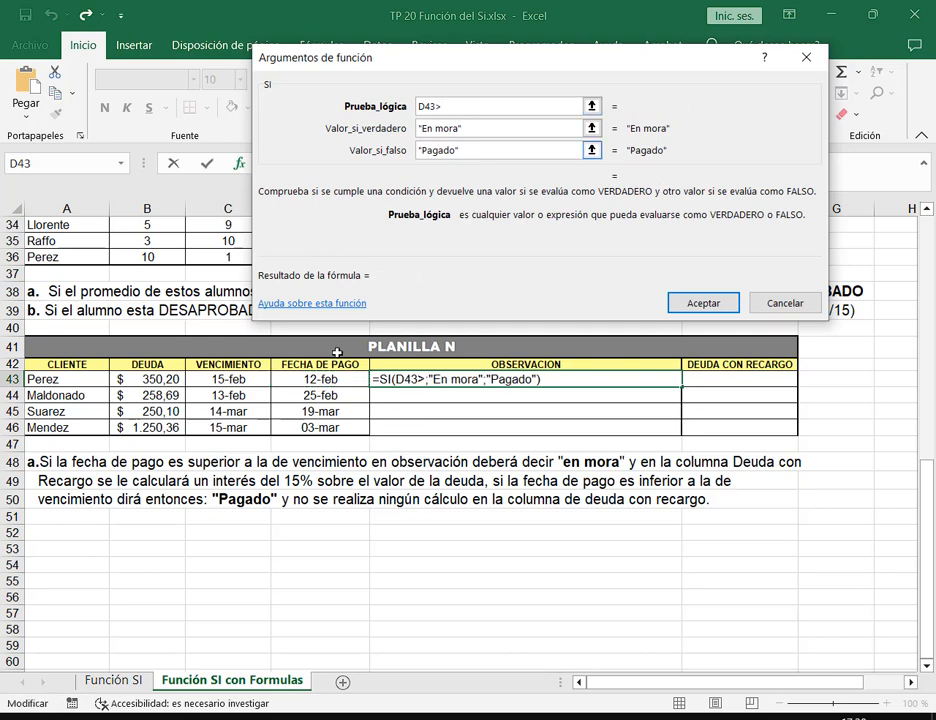
pyautogui.click(240, 379)
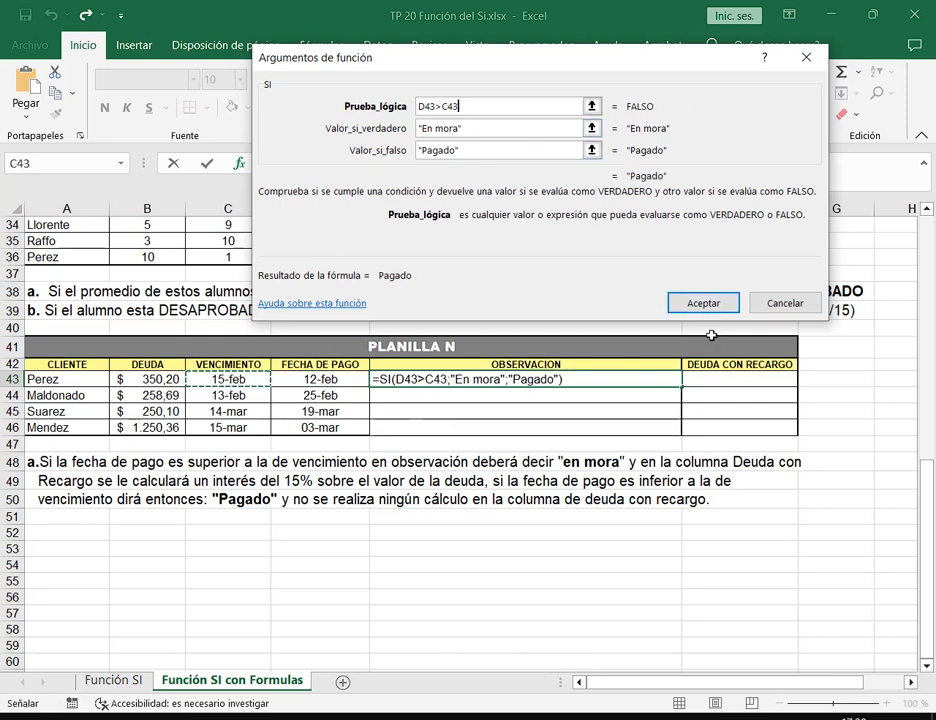
pyautogui.click(460, 106)
pyautogui.click(703, 303)
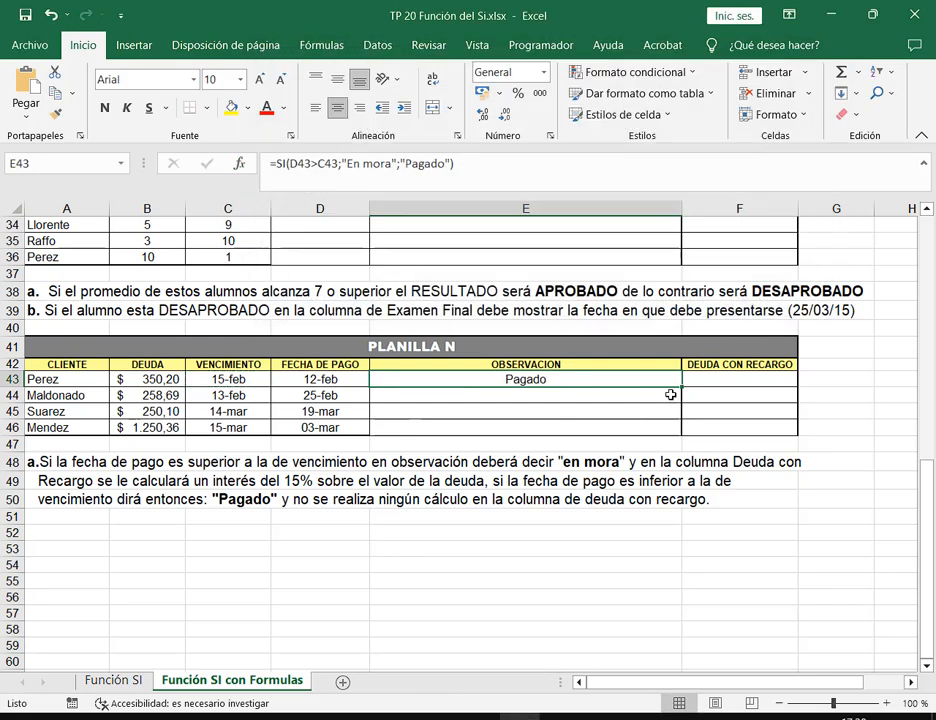
pyautogui.moveTo(681, 386); pyautogui.dragTo(625, 432)
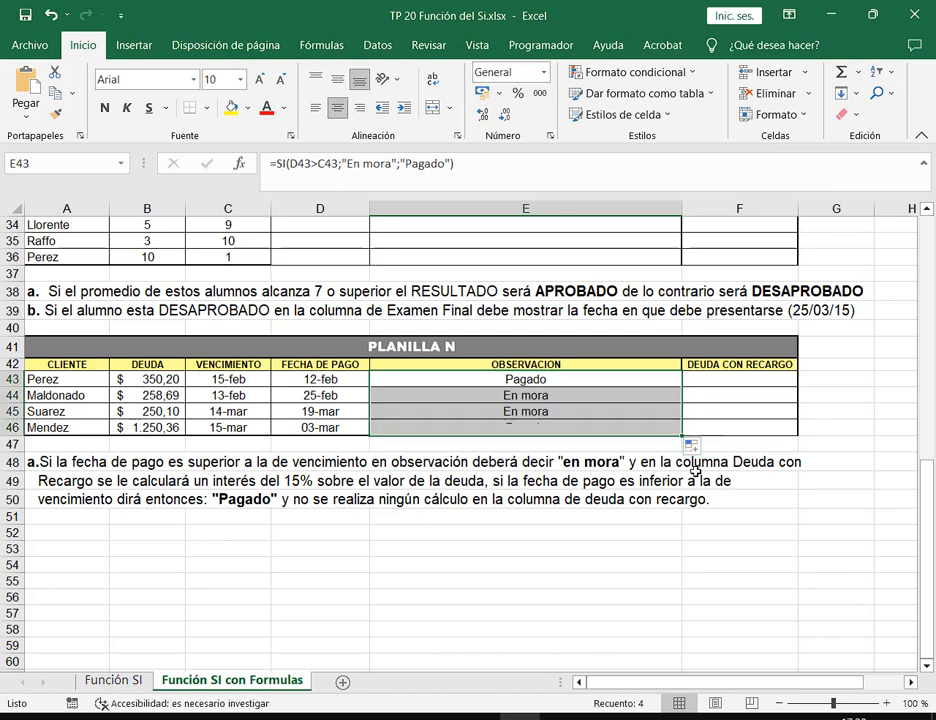
# Review the formula in E43, marking its D43>C43 comparison and the text it leads to, and leave it unchanged.
pyautogui.click(511, 380)
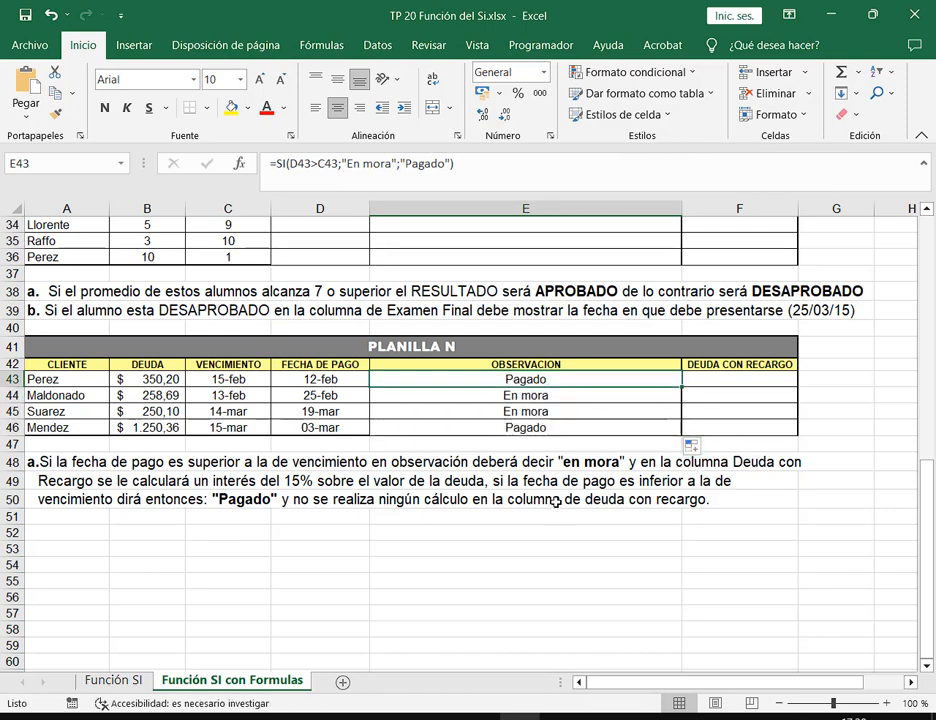
pyautogui.press('F2')
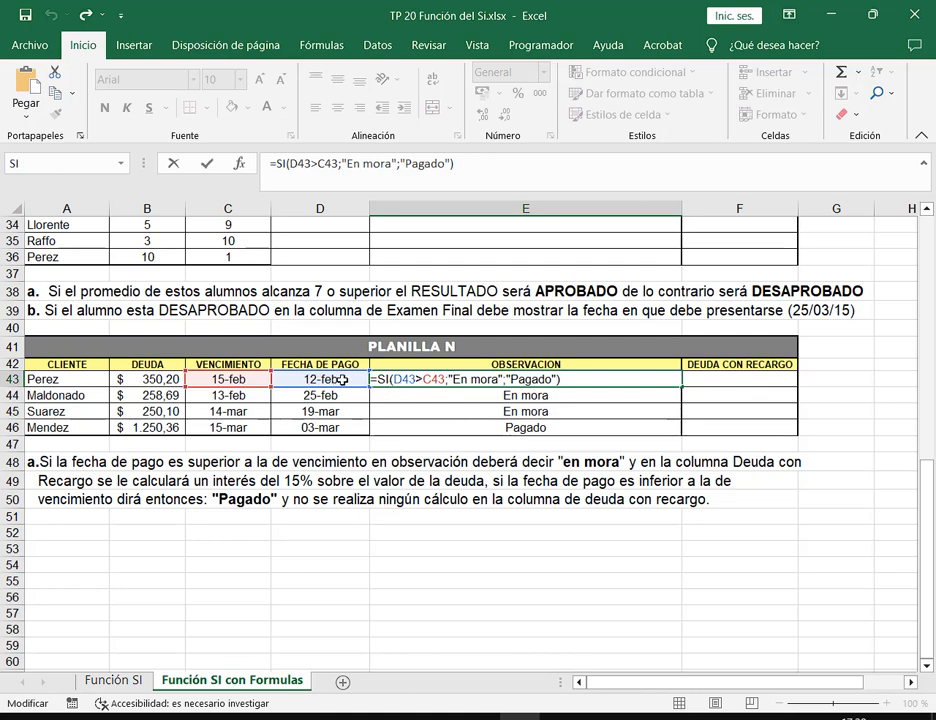
pyautogui.moveTo(388, 388); pyautogui.dragTo(445, 388)
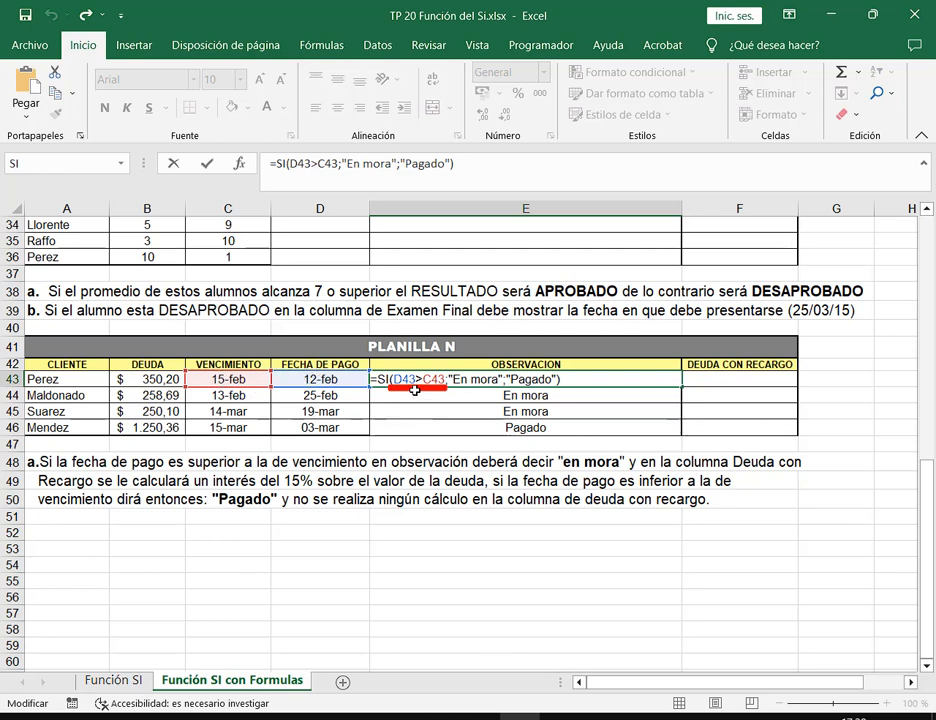
pyautogui.moveTo(414, 390)
pyautogui.mouseDown()
pyautogui.moveTo(440, 412)
pyautogui.moveTo(522, 393)
pyautogui.mouseUp()
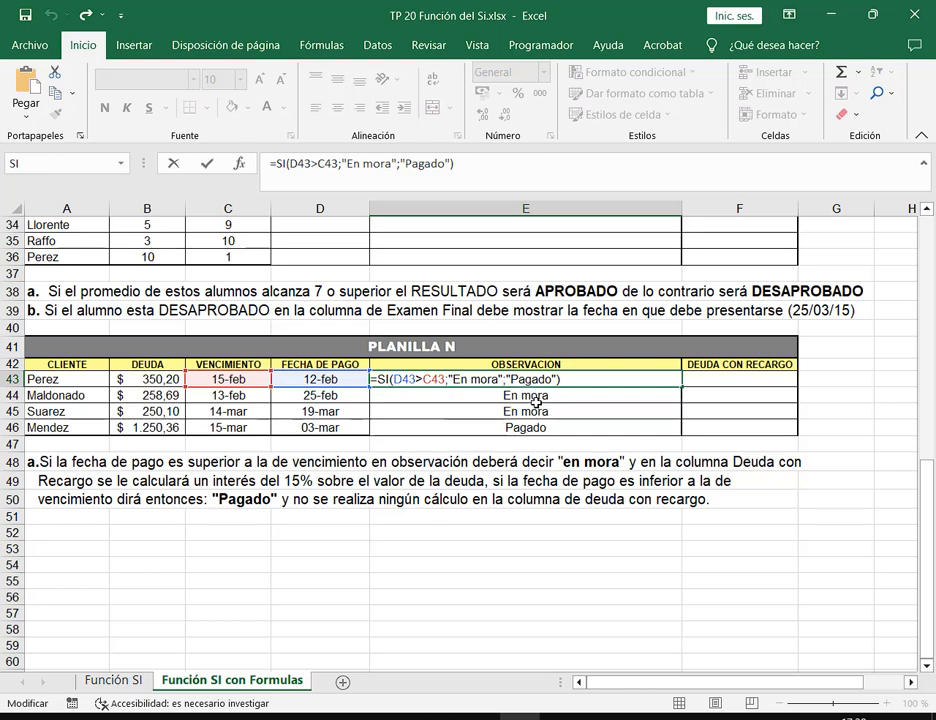
pyautogui.press('Return')
# Review the copied formula in E44, marking its D44>C44 comparison and the "En mora" value, and return to E43.
pyautogui.press('F2')
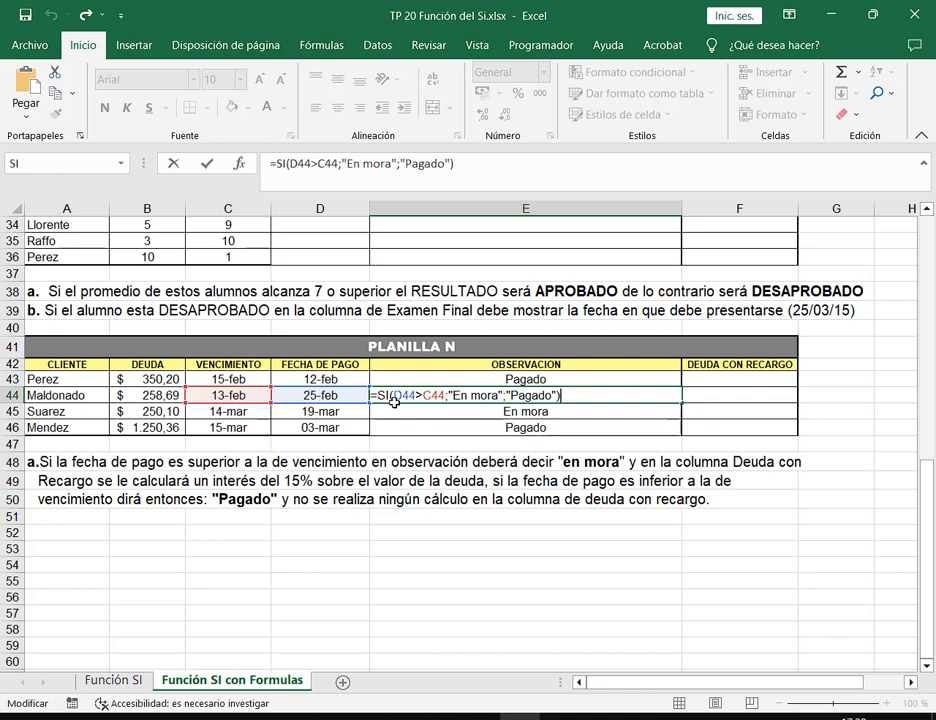
pyautogui.moveTo(395, 402); pyautogui.dragTo(444, 402)
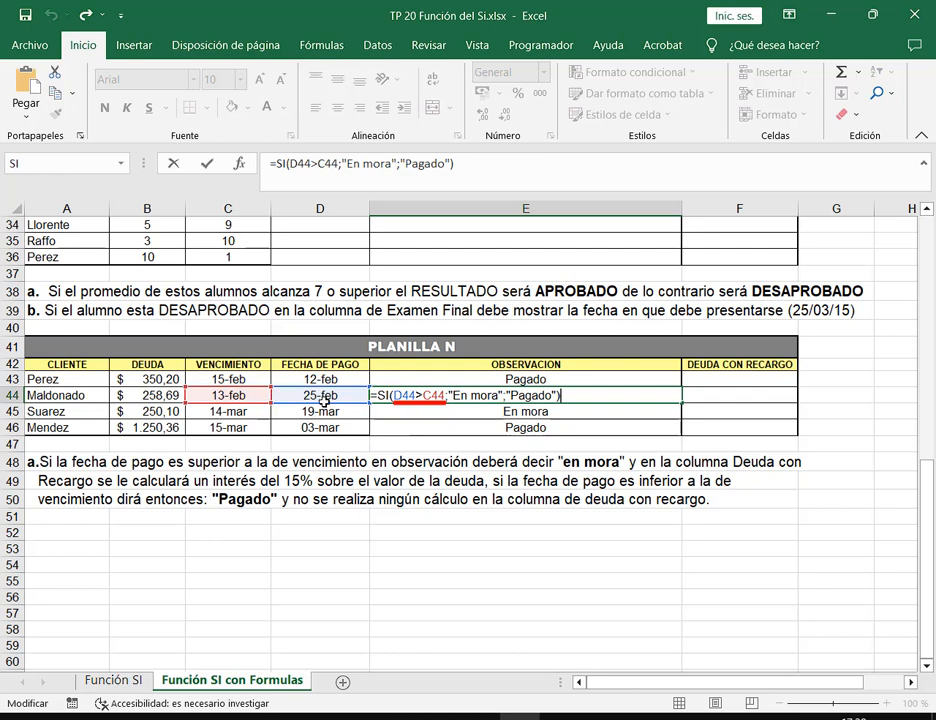
pyautogui.moveTo(418, 402)
pyautogui.mouseDown()
pyautogui.moveTo(458, 420)
pyautogui.moveTo(465, 392)
pyautogui.moveTo(450, 400)
pyautogui.moveTo(494, 410)
pyautogui.moveTo(502, 382)
pyautogui.moveTo(463, 379)
pyautogui.mouseUp()
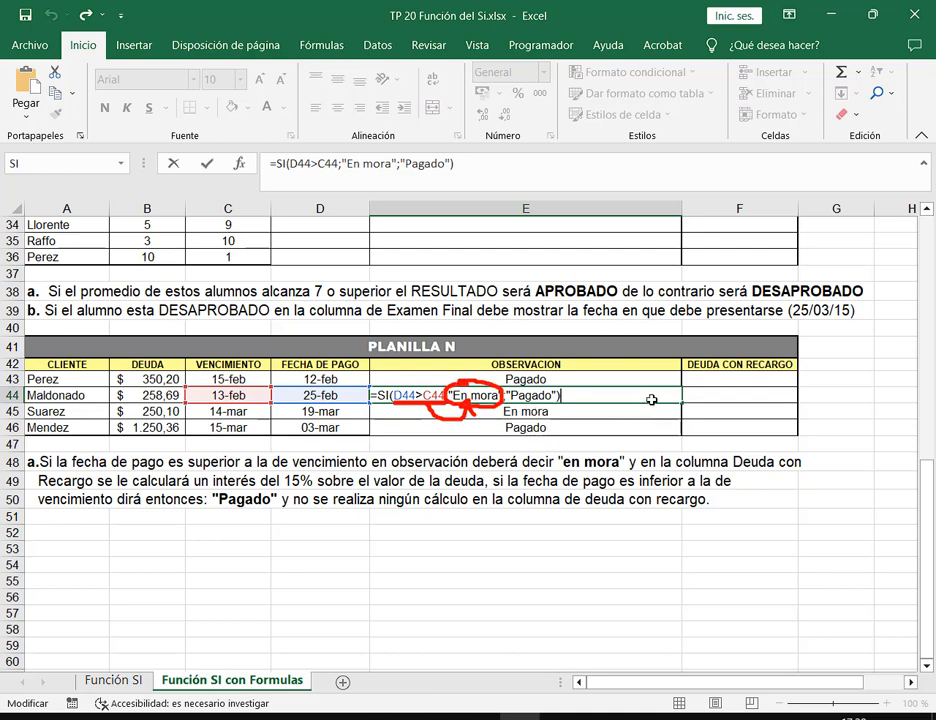
pyautogui.hotkey('ctrl', 'Return')
pyautogui.press('Up')
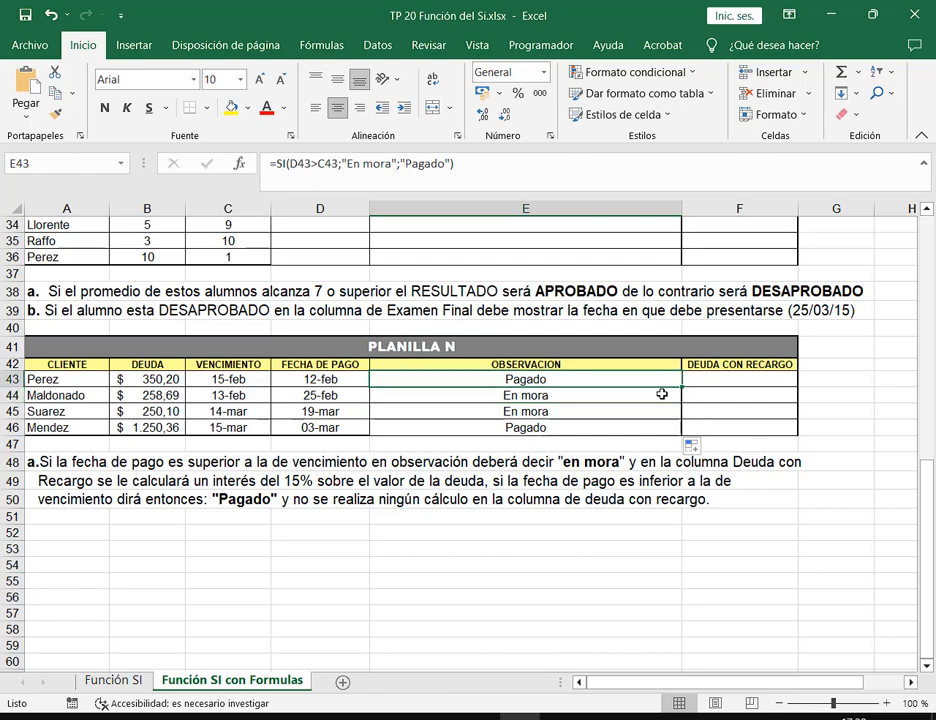
# Review the SI function arguments of E43, focusing on the D43>C43 logical test, and accept them unchanged.
pyautogui.click(868, 16)
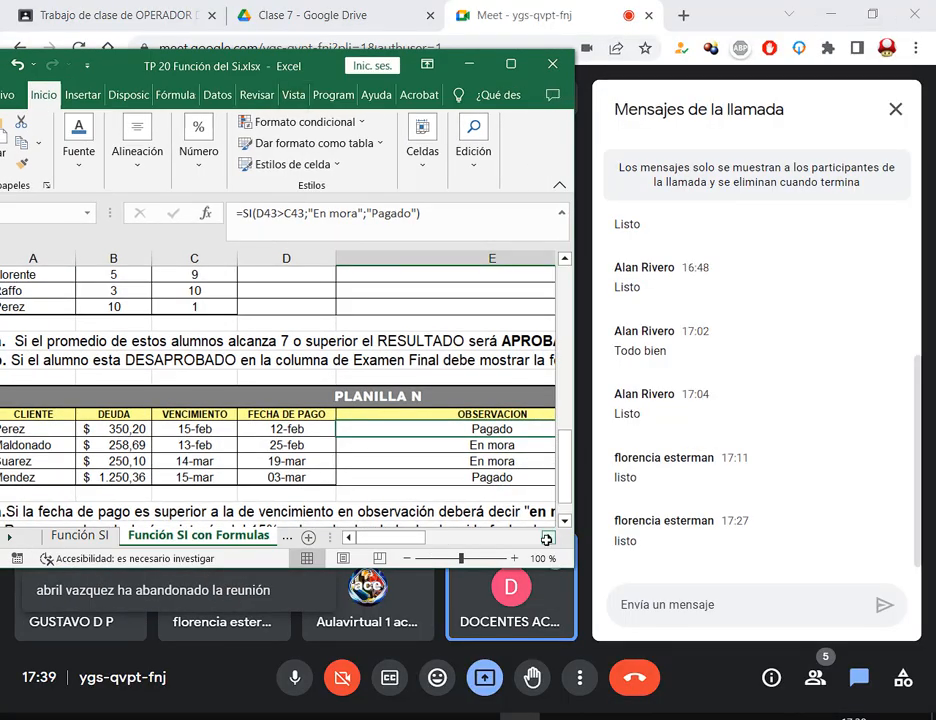
pyautogui.click(546, 539)
pyautogui.click(201, 211)
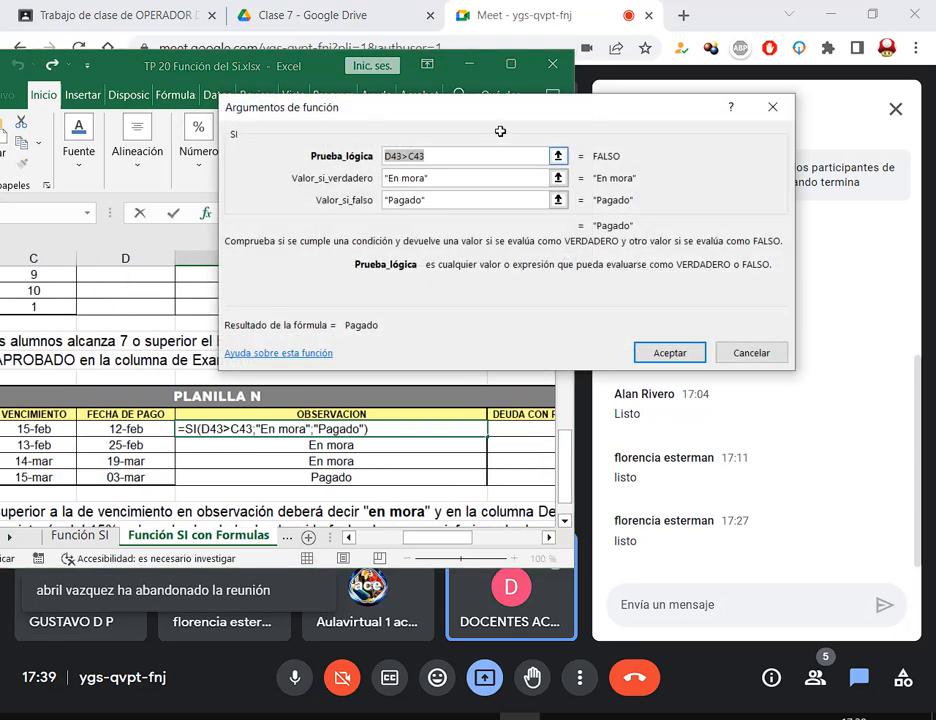
pyautogui.moveTo(497, 130); pyautogui.dragTo(384, 93)
pyautogui.click(313, 142)
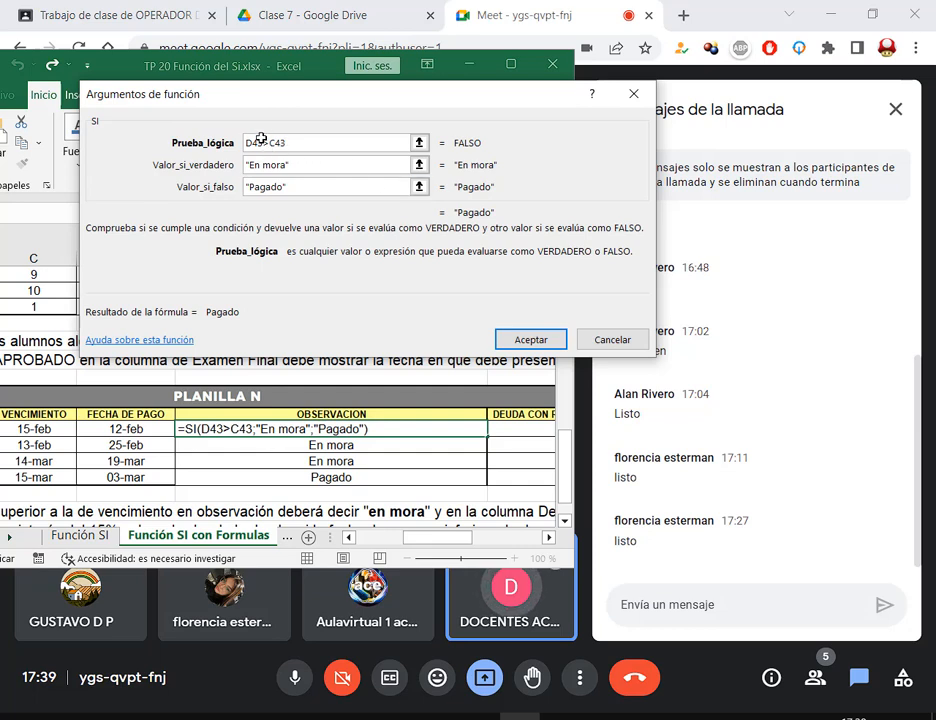
pyautogui.moveTo(259, 137); pyautogui.dragTo(272, 151)
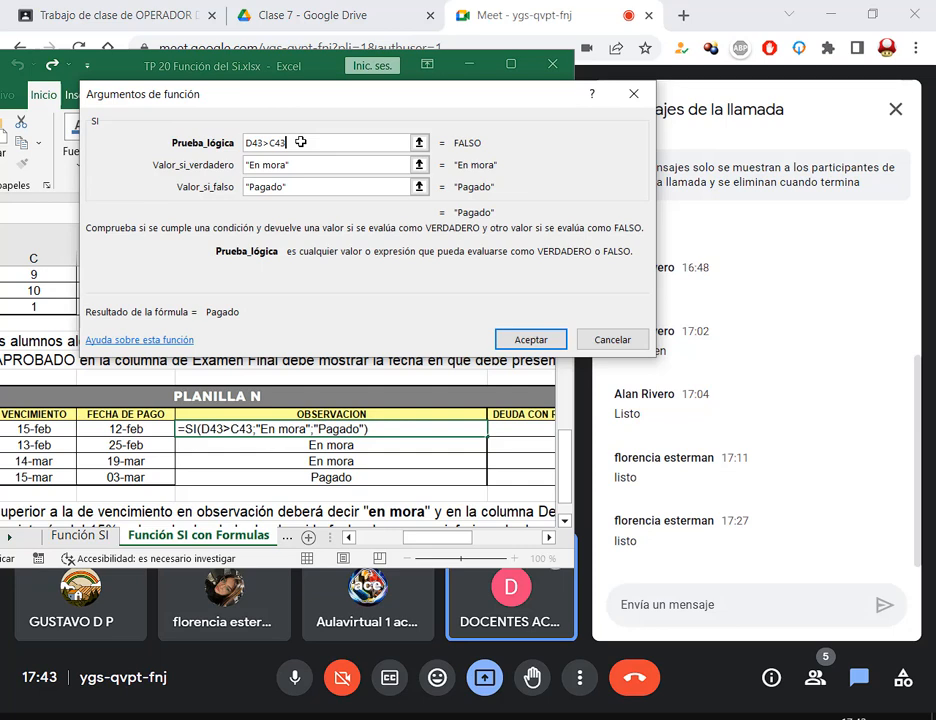
pyautogui.click(553, 333)
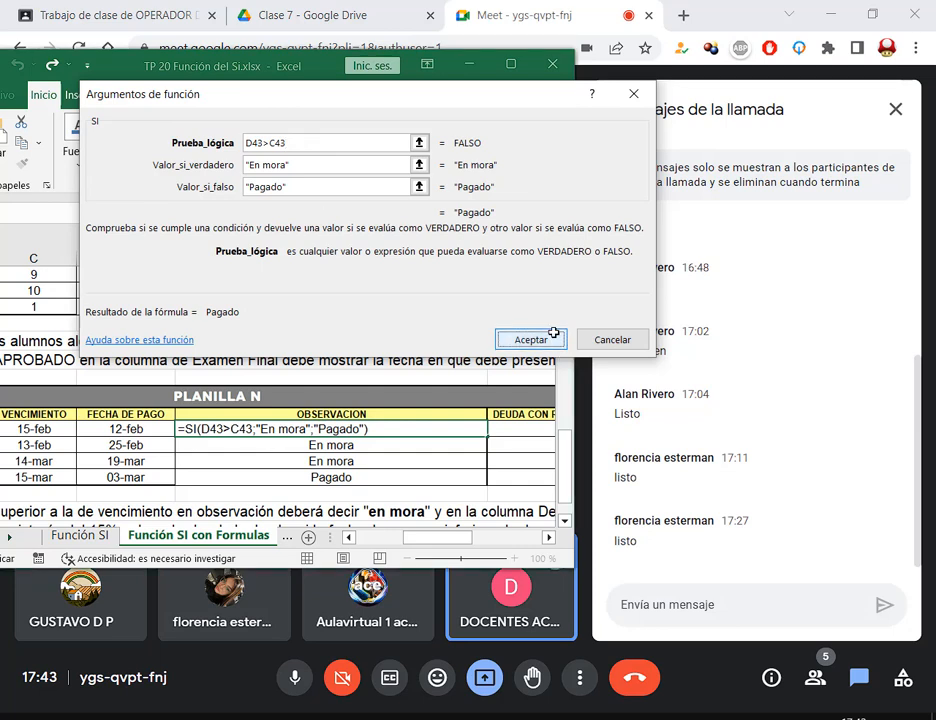
pyautogui.click(511, 66)
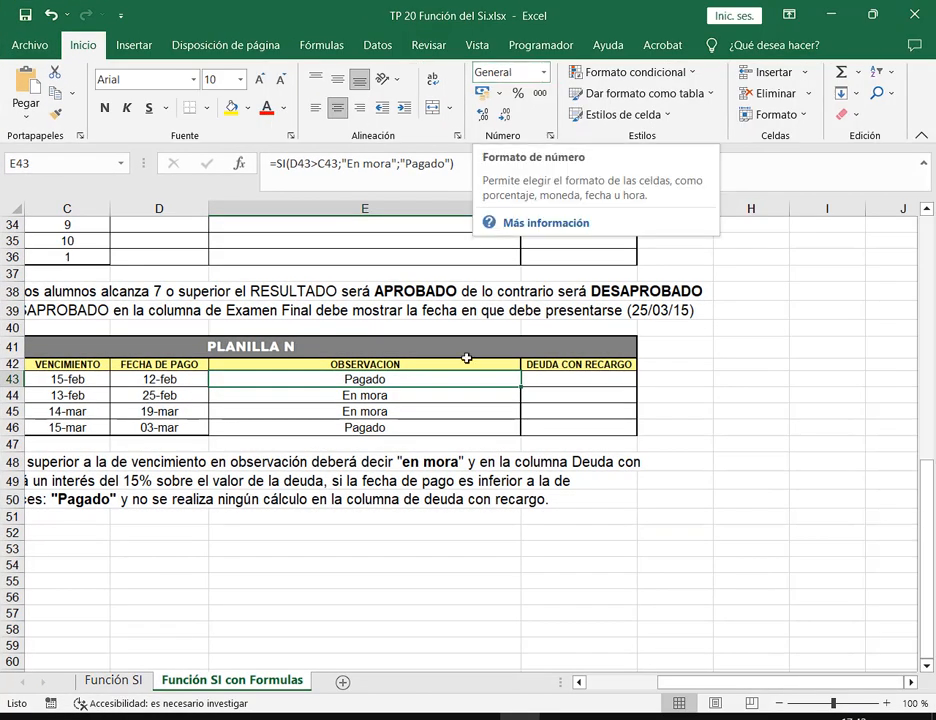
# Insert the logical function SI in F43, the first DEUDA CON RECARGO cell of Planilla N.
pyautogui.click(581, 381)
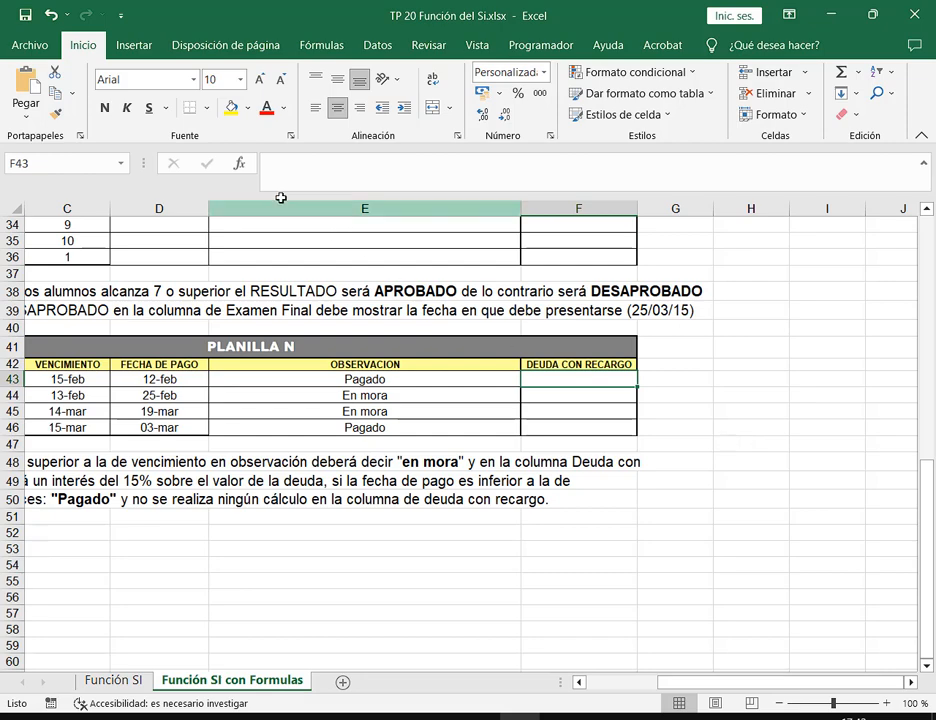
pyautogui.click(239, 163)
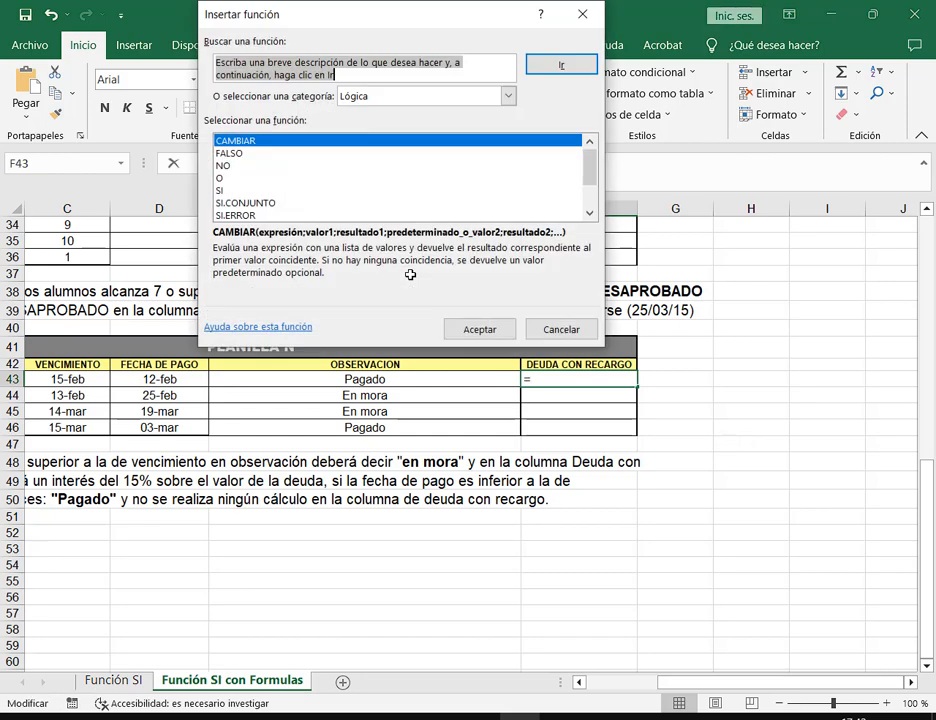
pyautogui.doubleClick(240, 189)
pyautogui.moveTo(430, 54); pyautogui.dragTo(492, 59)
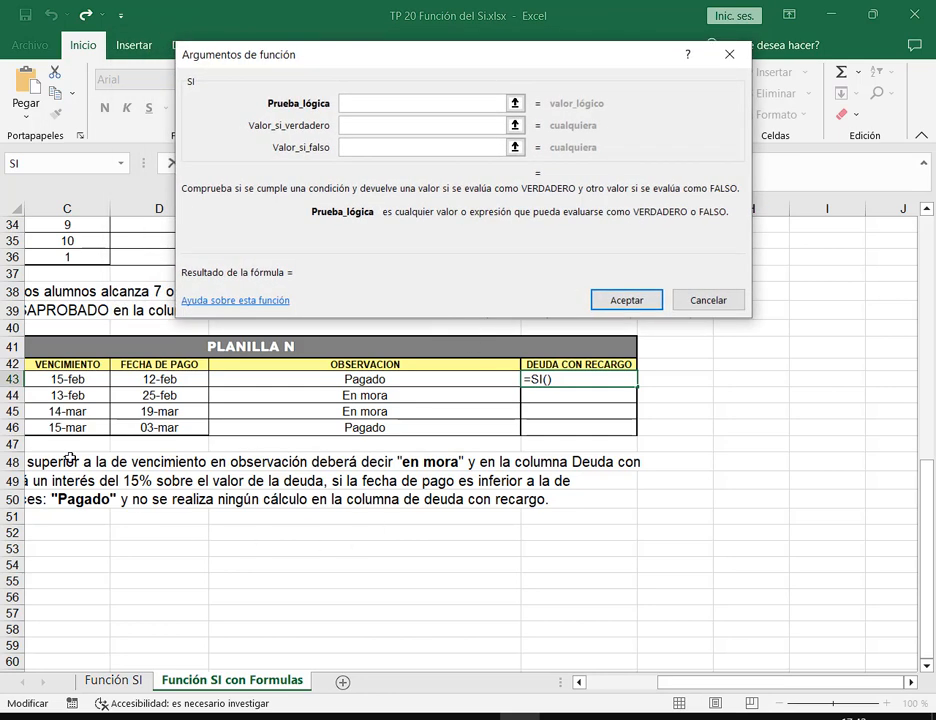
pyautogui.moveTo(690, 679); pyautogui.dragTo(611, 681)
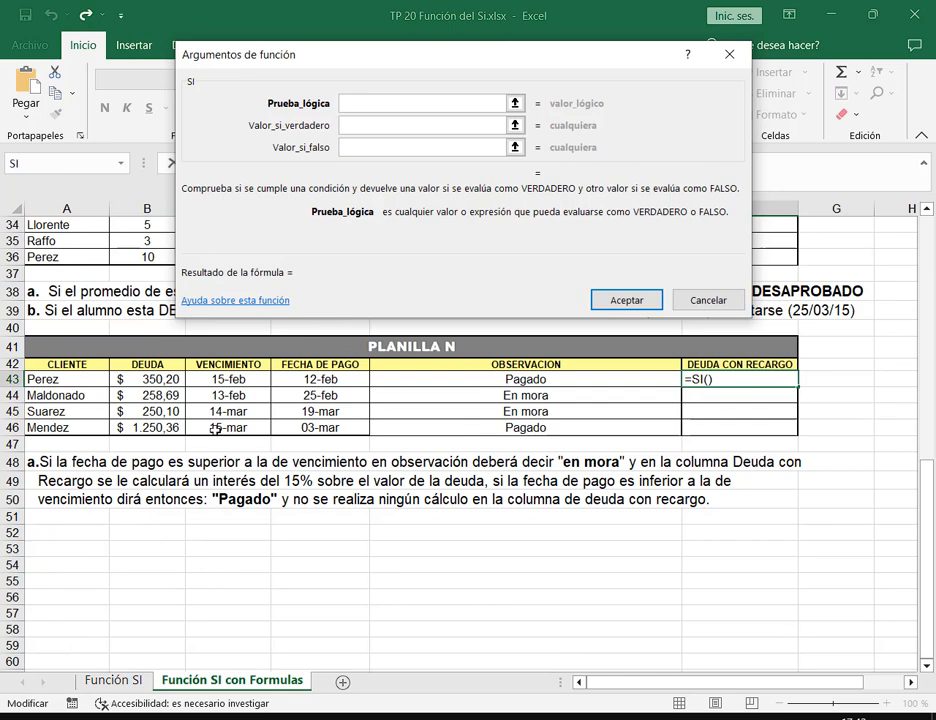
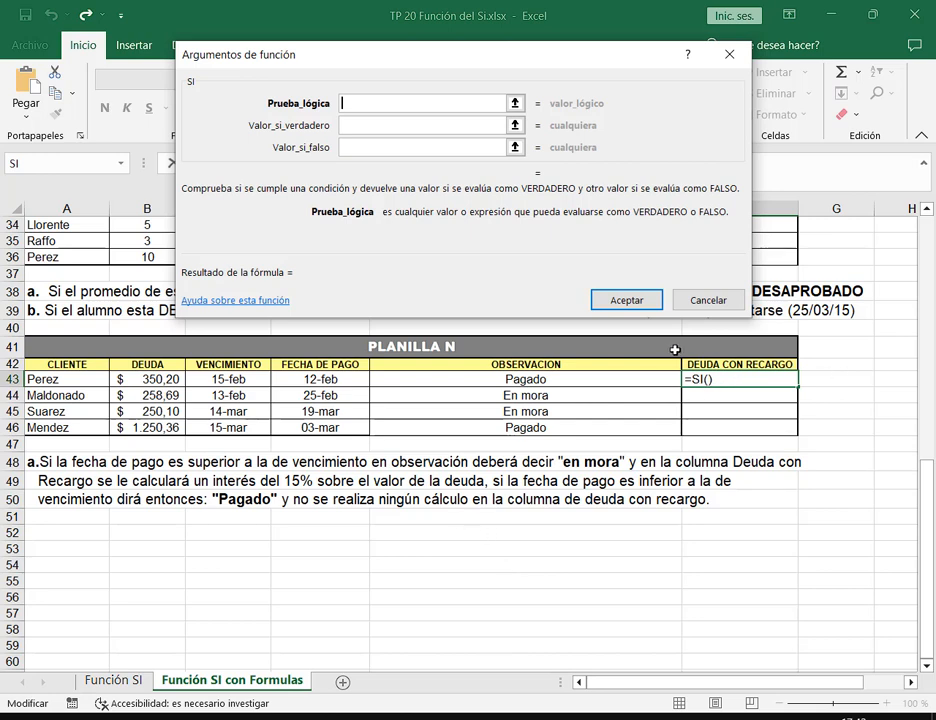
# Mark the DEUDA CON RECARGO column and the 15% interest in instruction a, and set the value if false to 0.
pyautogui.moveTo(675, 349)
pyautogui.mouseDown()
pyautogui.moveTo(797, 375)
pyautogui.moveTo(803, 390)
pyautogui.mouseUp()
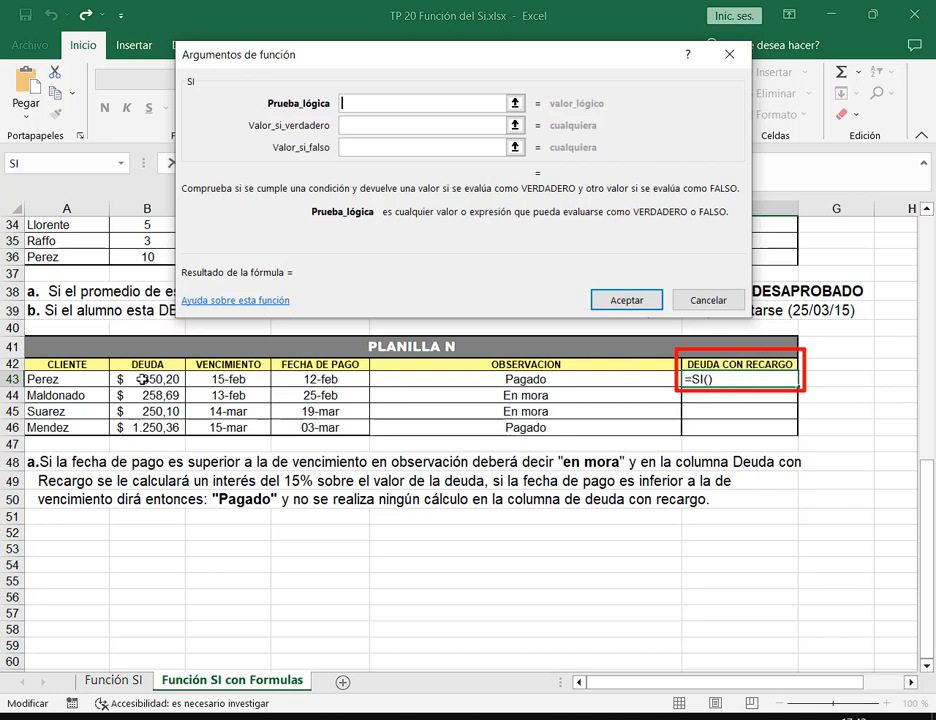
pyautogui.press('Escape')
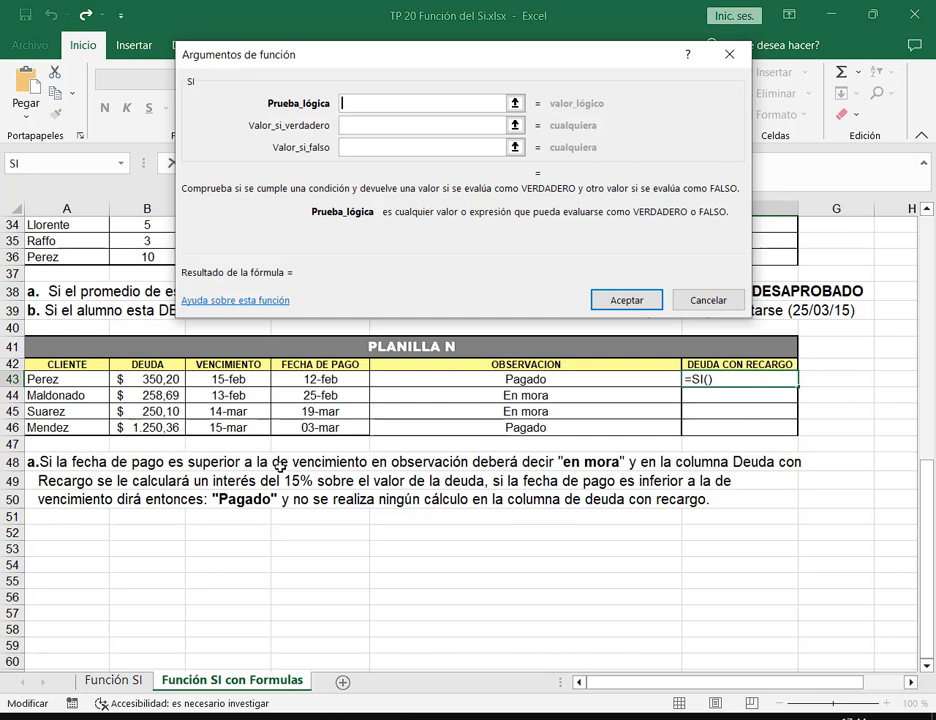
pyautogui.moveTo(280, 467)
pyautogui.mouseDown()
pyautogui.moveTo(308, 490)
pyautogui.moveTo(313, 484)
pyautogui.mouseUp()
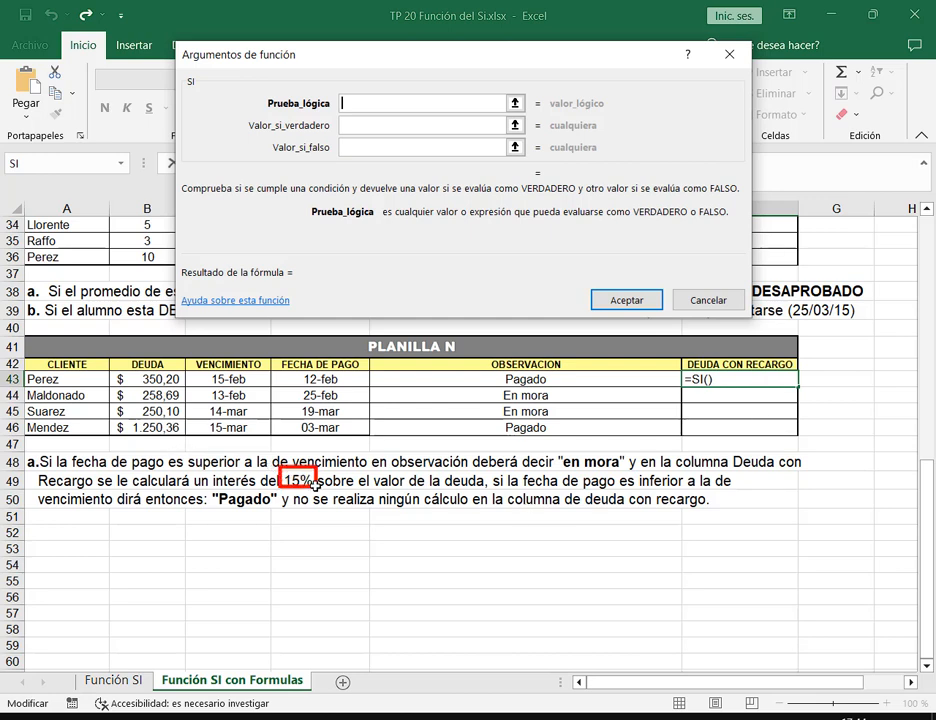
pyautogui.moveTo(290, 483)
pyautogui.mouseDown()
pyautogui.moveTo(572, 521)
pyautogui.moveTo(710, 517)
pyautogui.mouseUp()
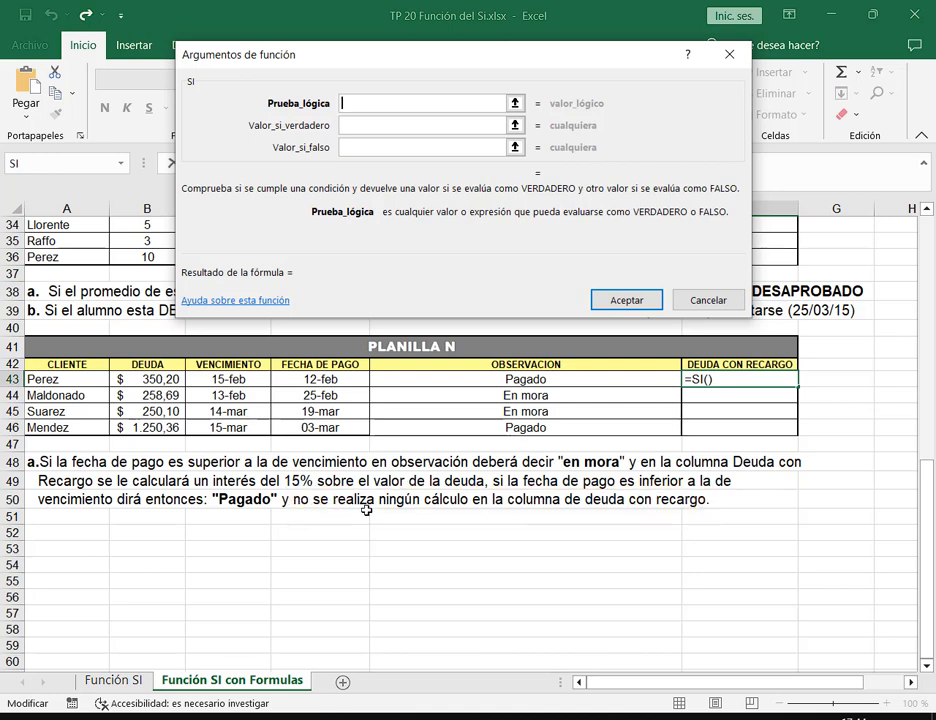
pyautogui.click(461, 149)
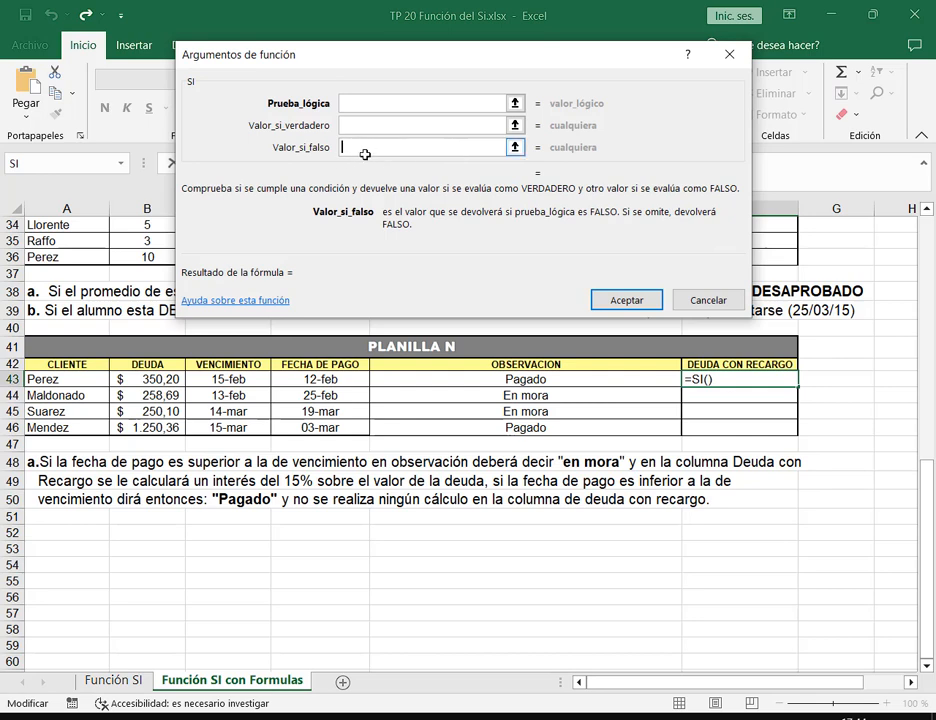
pyautogui.write('0')
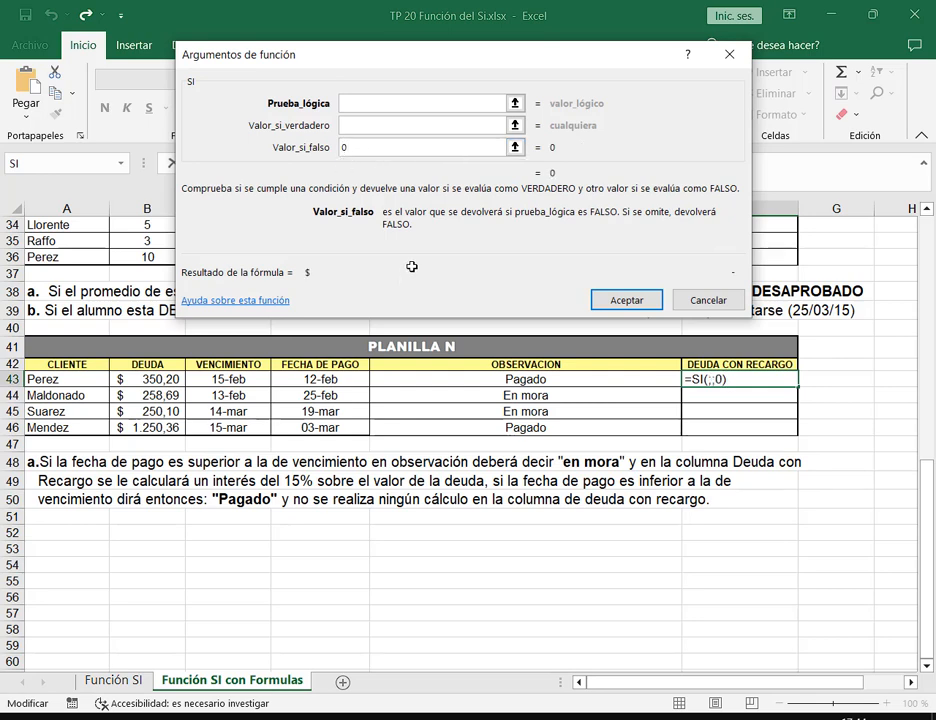
# Set the value if true to B43+B43*15% so the debt includes the surcharge.
pyautogui.click(351, 101)
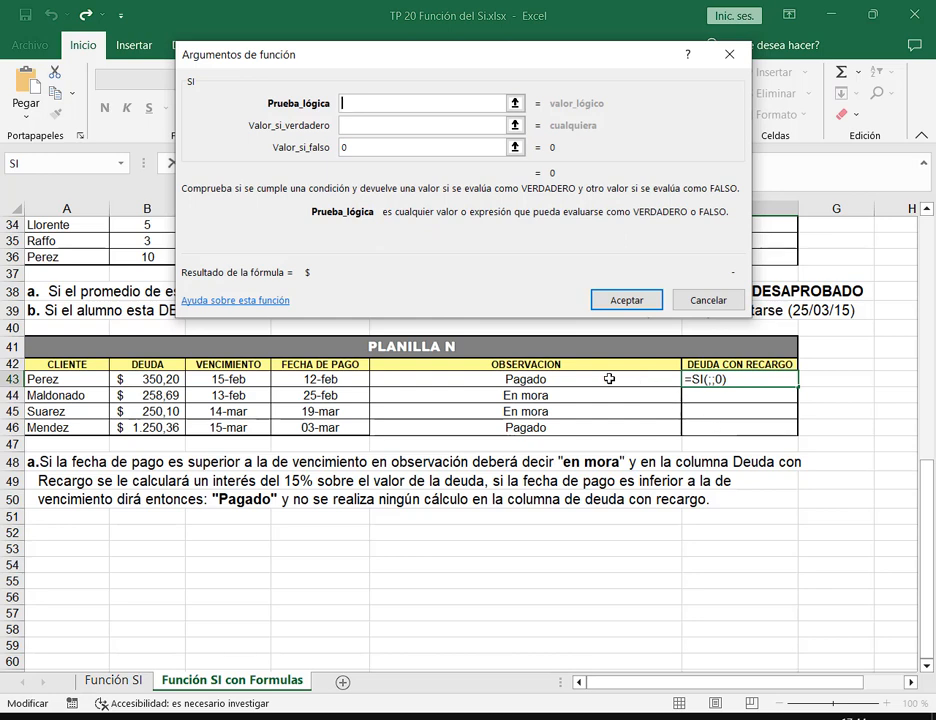
pyautogui.click(362, 125)
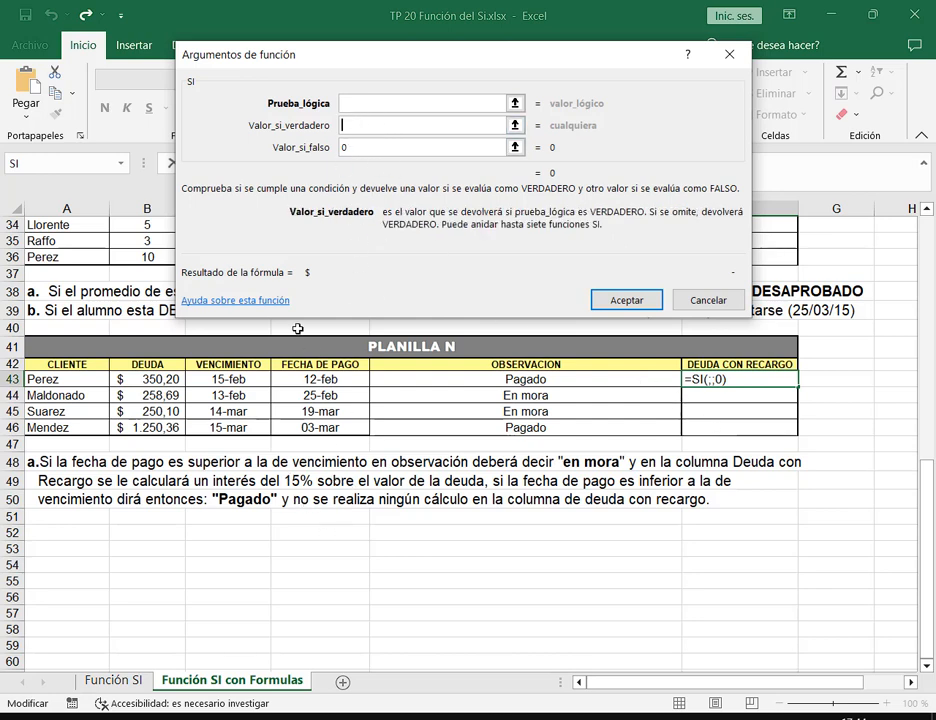
pyautogui.click(163, 379)
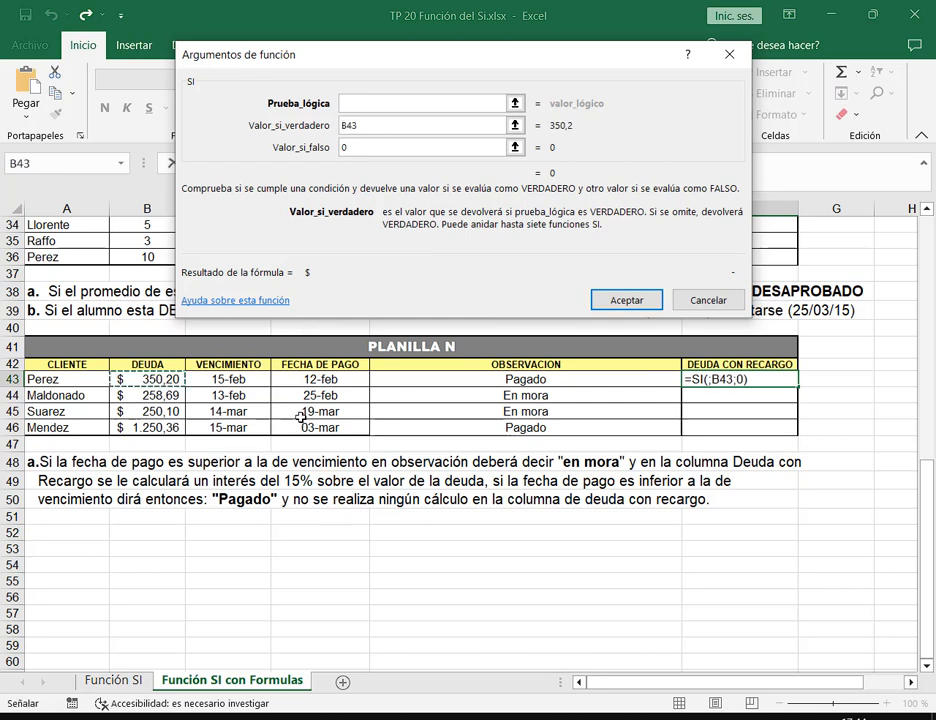
pyautogui.write('+')
pyautogui.click(160, 379)
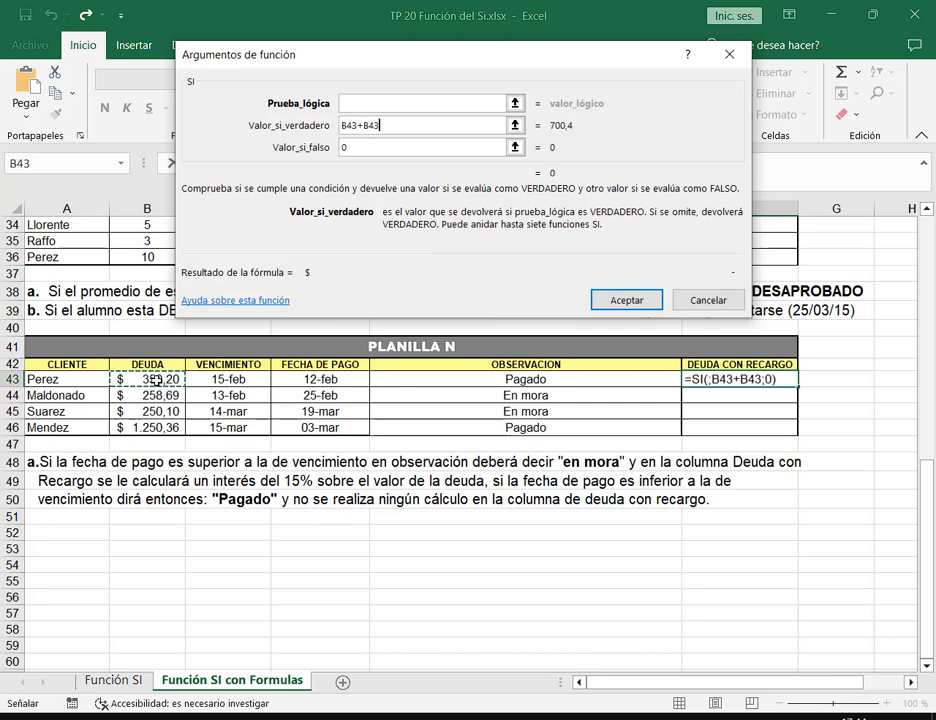
pyautogui.write('*')
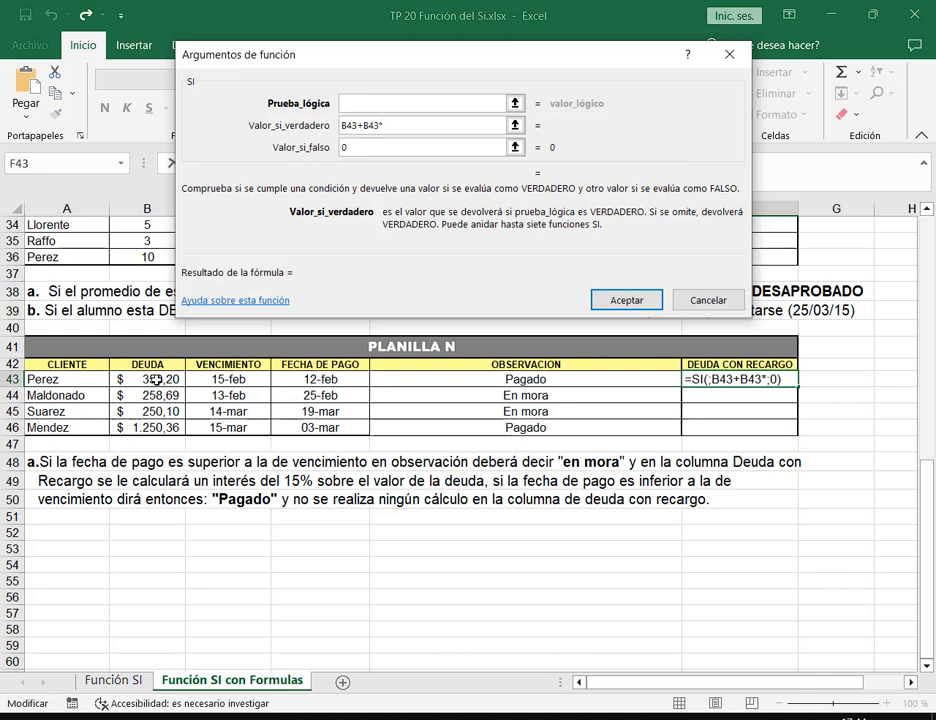
pyautogui.write('15%')
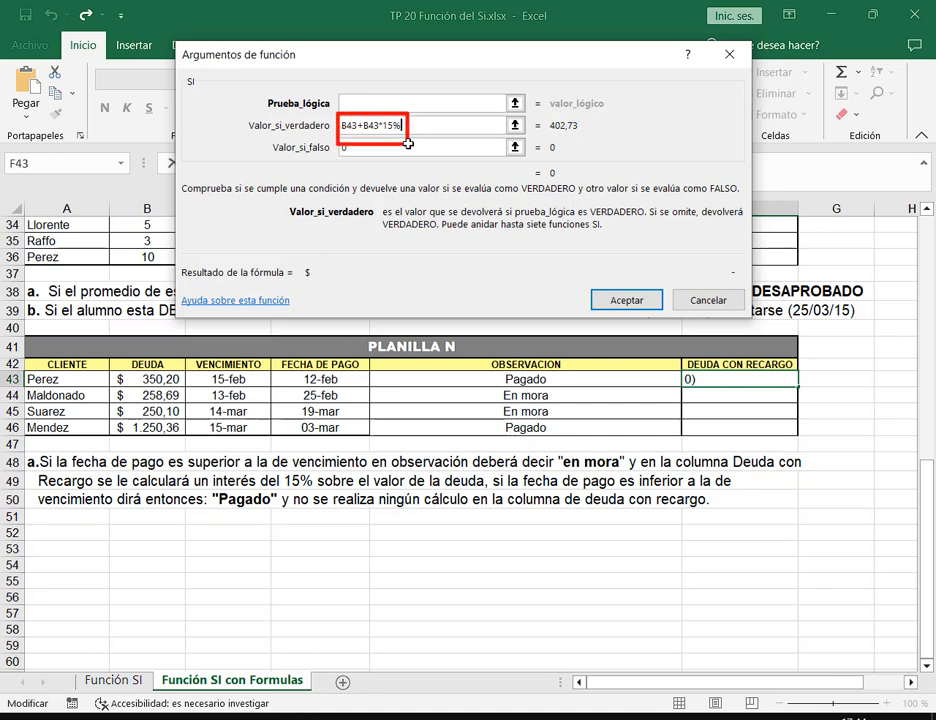
# Replace the value if true with the alternative expression B43*(1+15%).
pyautogui.moveTo(404, 125); pyautogui.dragTo(278, 127)
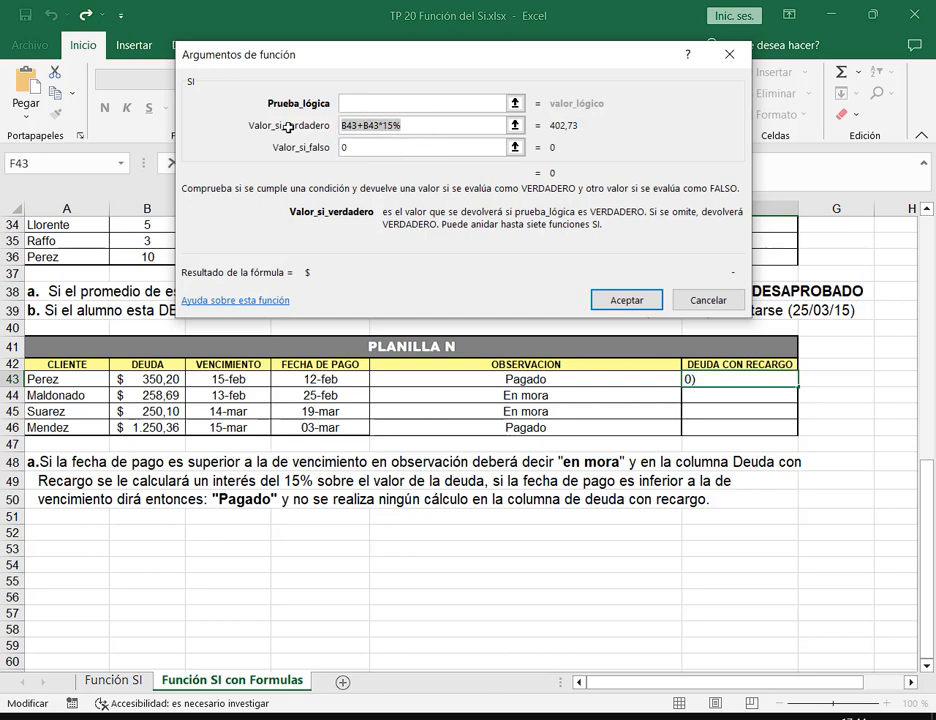
pyautogui.click(158, 380)
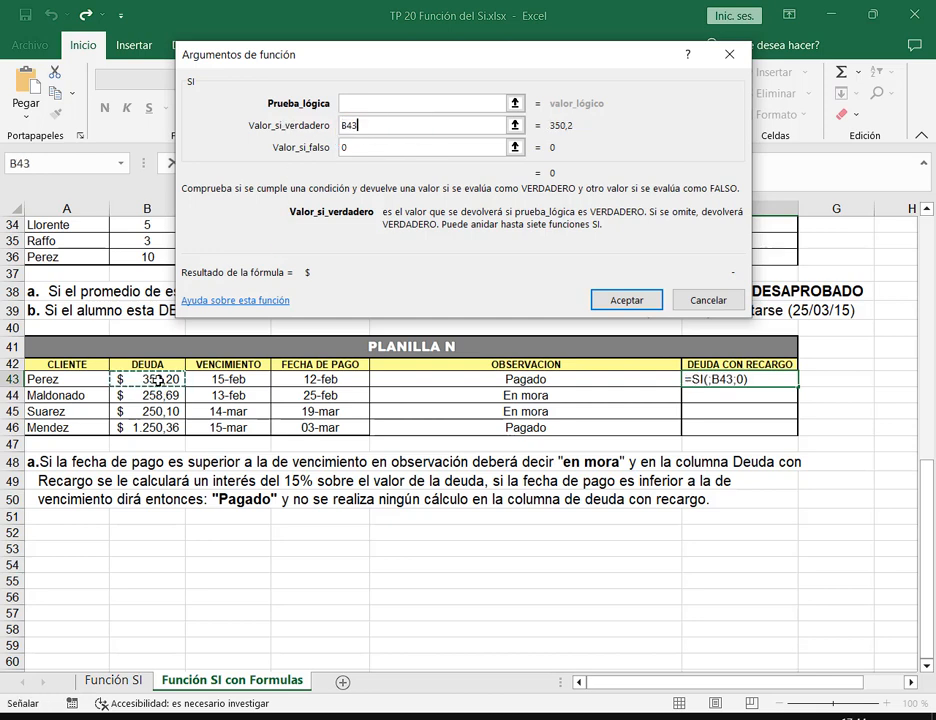
pyautogui.write('*(1+')
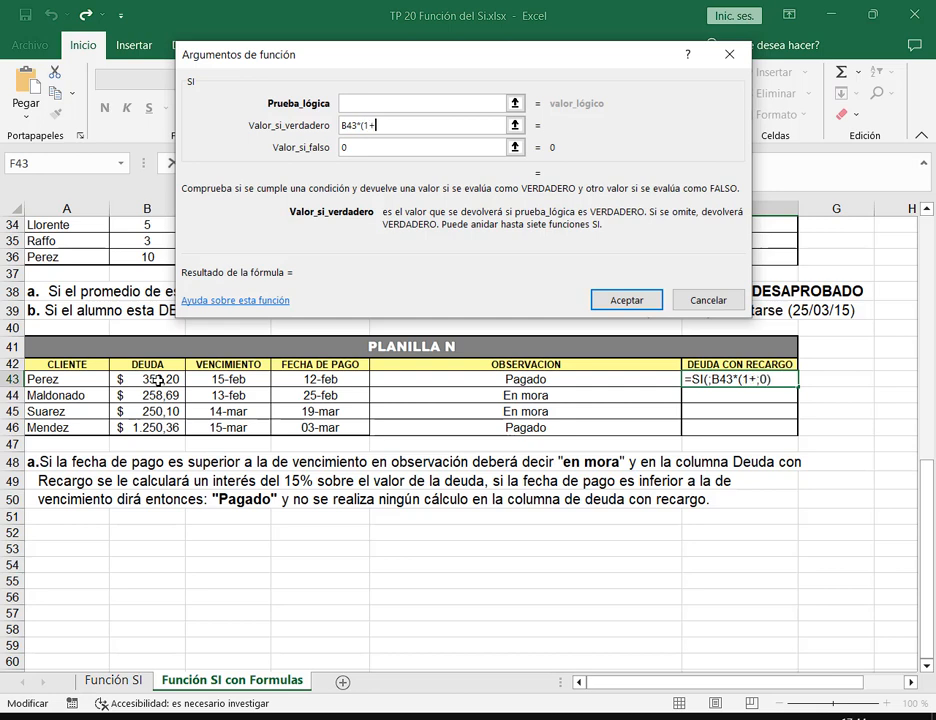
pyautogui.write('15%)')
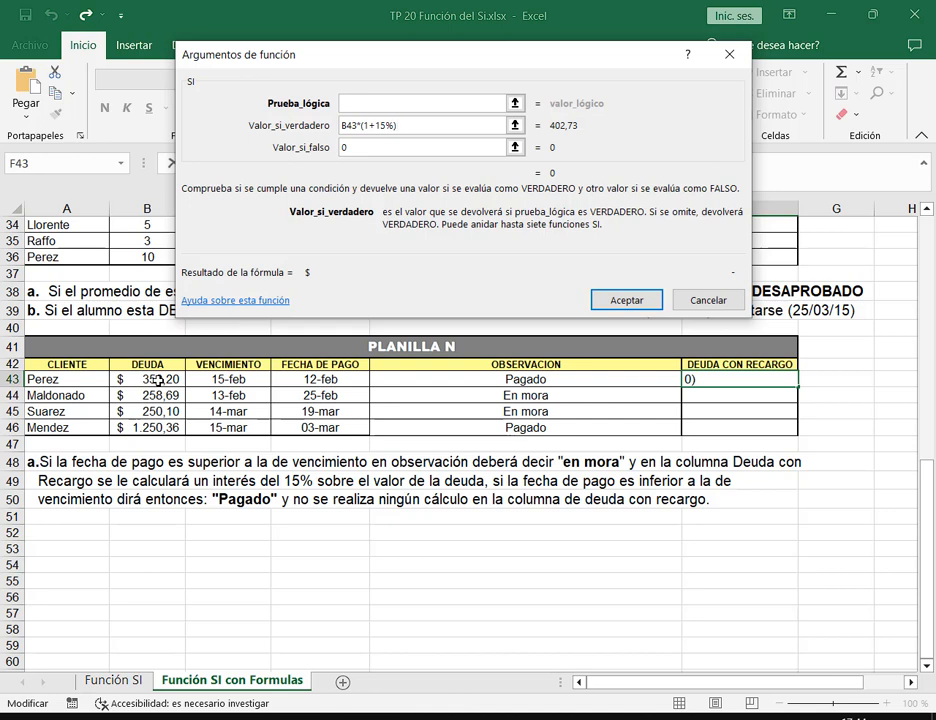
# Replace the B43*(1+15%) expression in the value if true with B43+B43*15%.
pyautogui.hotkey('shift', 'Home')
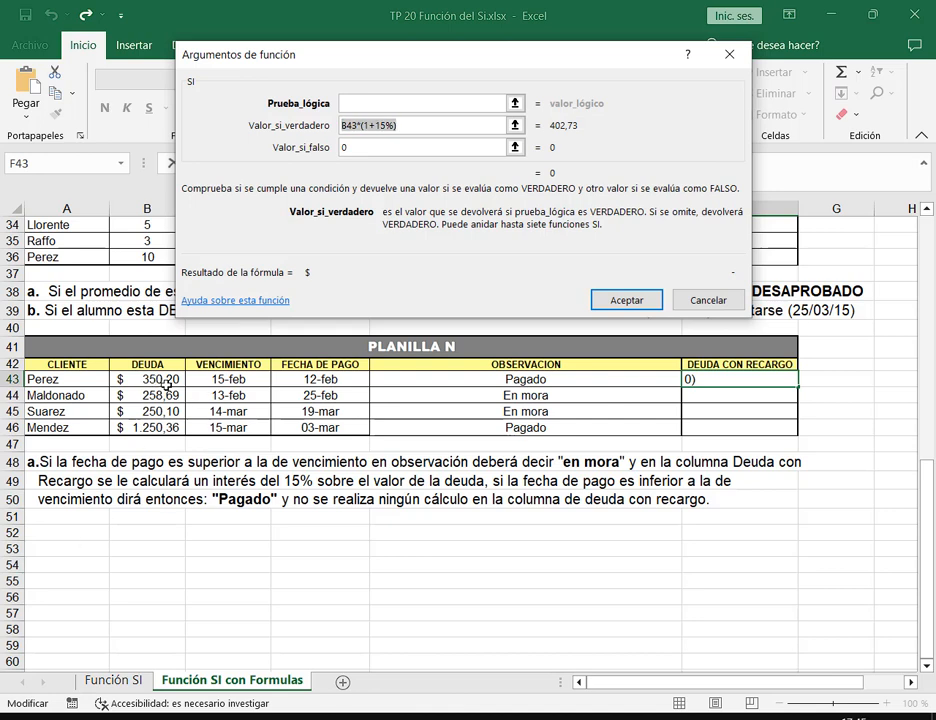
pyautogui.click(158, 380)
pyautogui.write('+')
pyautogui.click(160, 379)
pyautogui.write('*')
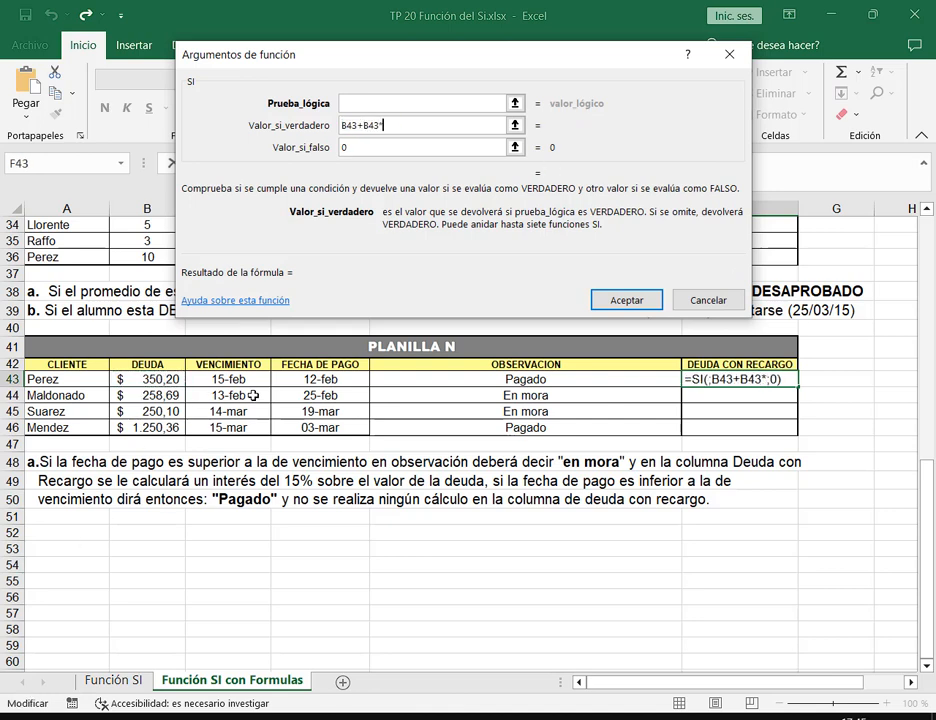
pyautogui.write('15%')
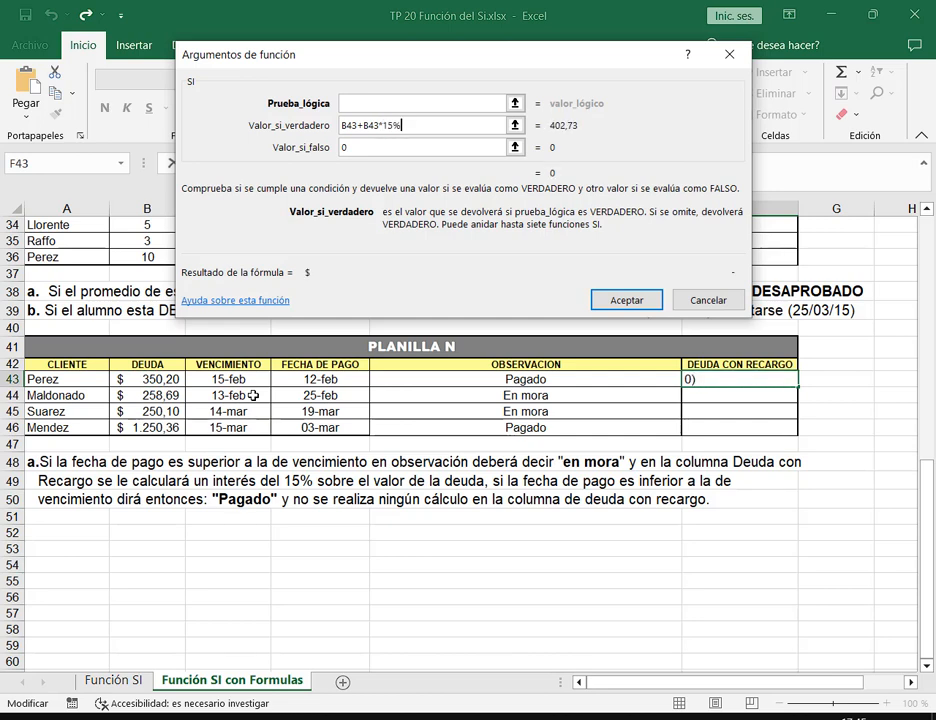
# Mark the value if true argument and its B43+B43*15% expression in the SI function.
pyautogui.click(365, 103)
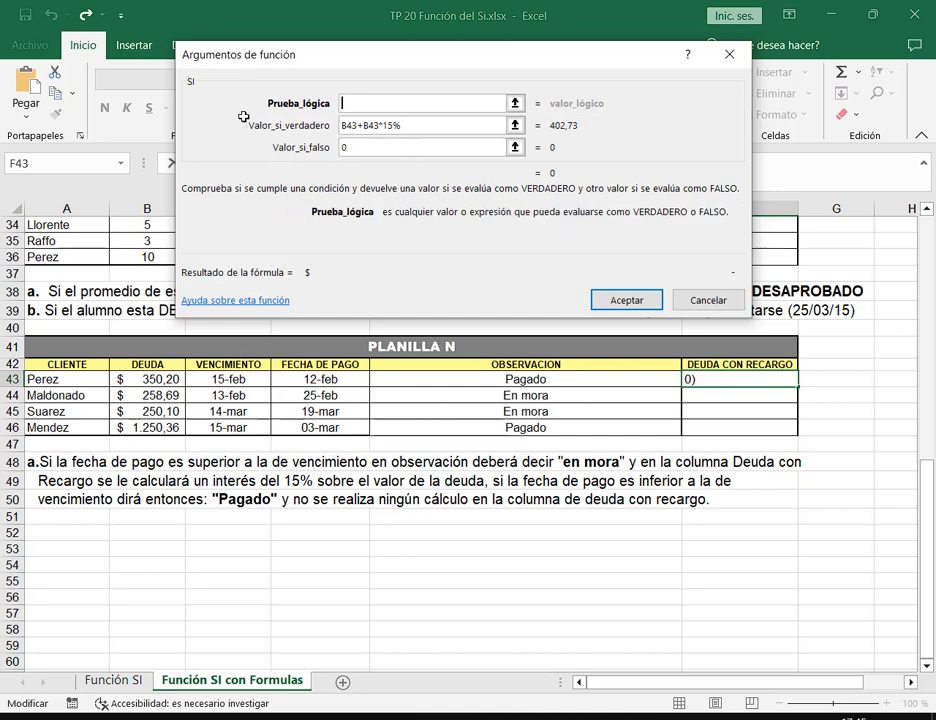
pyautogui.moveTo(243, 117); pyautogui.dragTo(537, 135)
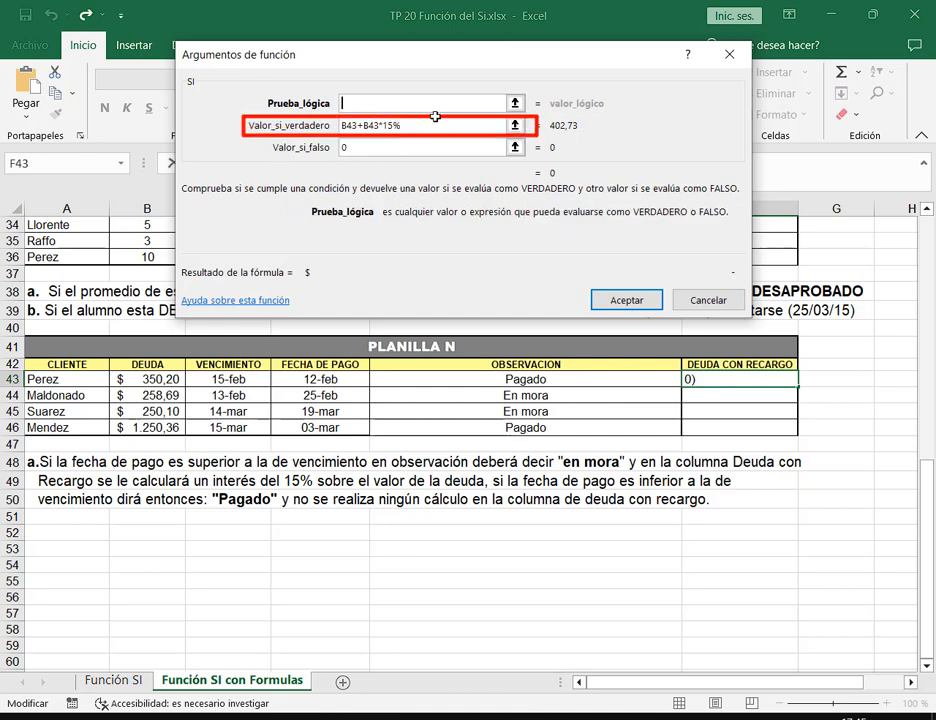
pyautogui.moveTo(466, 127); pyautogui.dragTo(402, 126)
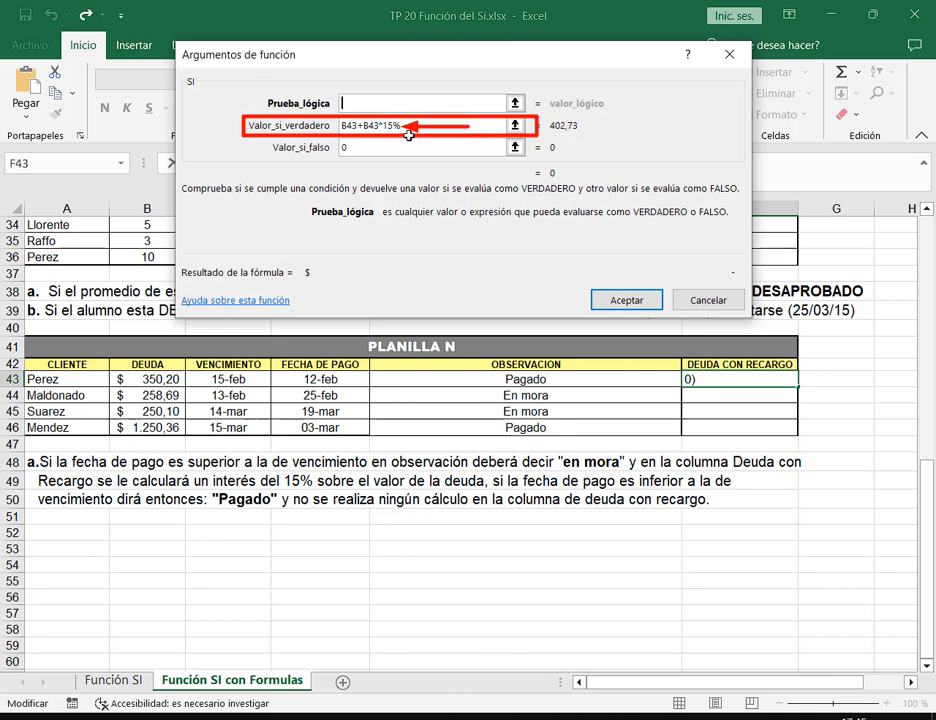
pyautogui.press('Escape')
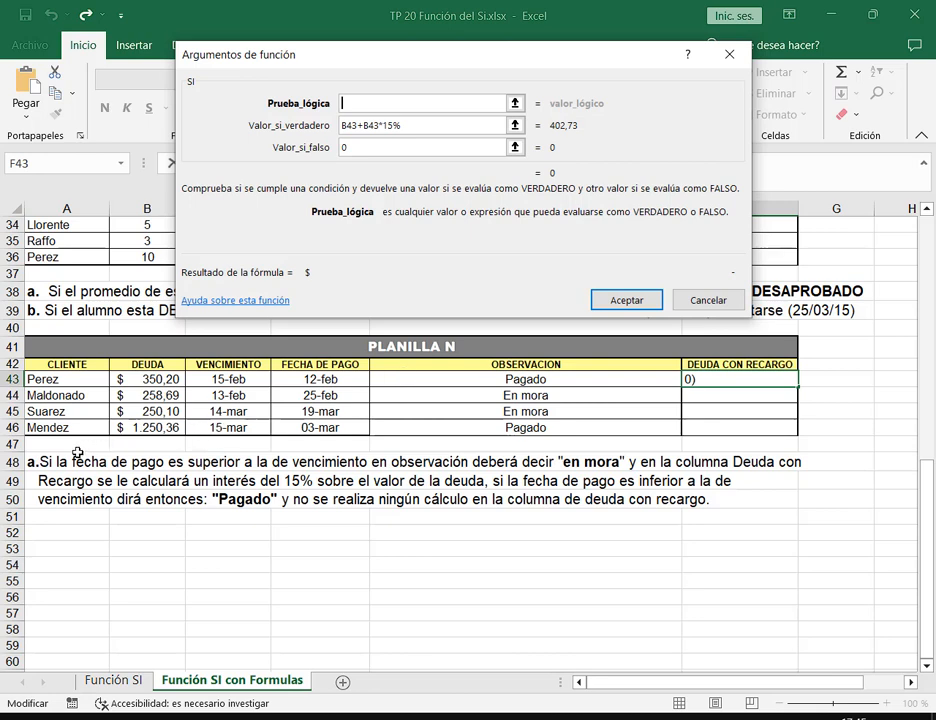
# Mark the payment-versus-due-date condition in instruction a and its two date columns, and set the logical test to D43>C43.
pyautogui.moveTo(66, 448); pyautogui.dragTo(373, 473)
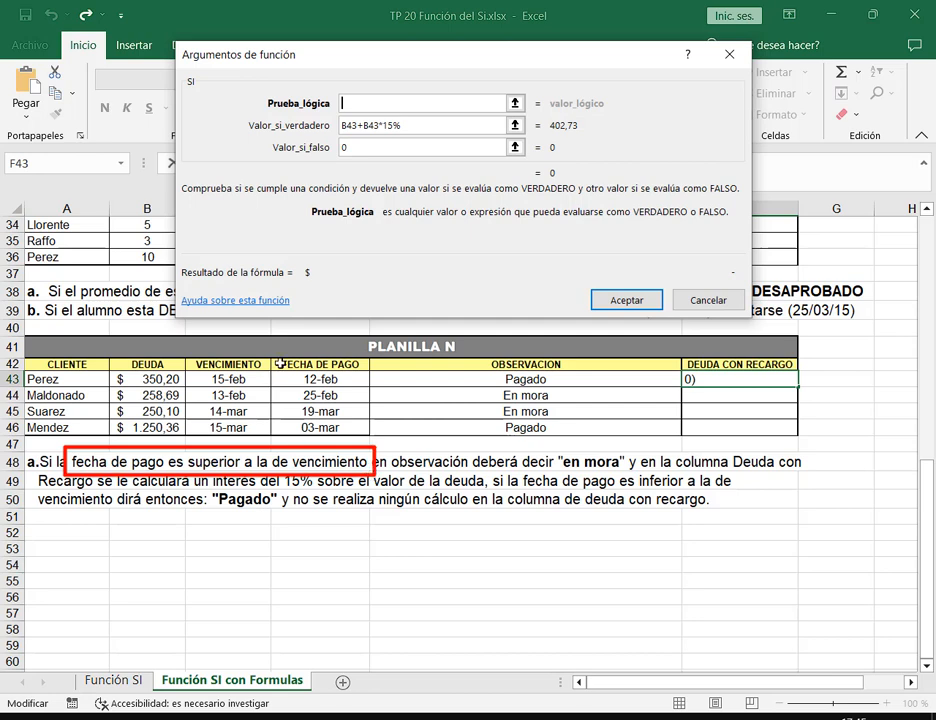
pyautogui.moveTo(354, 318); pyautogui.dragTo(345, 358)
pyautogui.moveTo(276, 320); pyautogui.dragTo(257, 350)
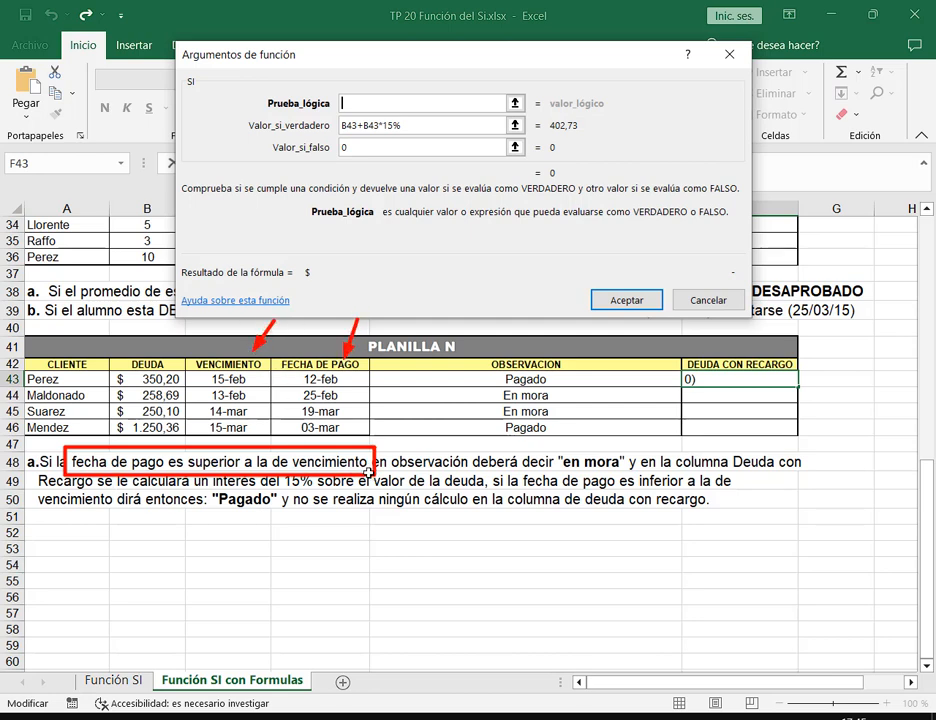
pyautogui.click(295, 377)
pyautogui.write('>')
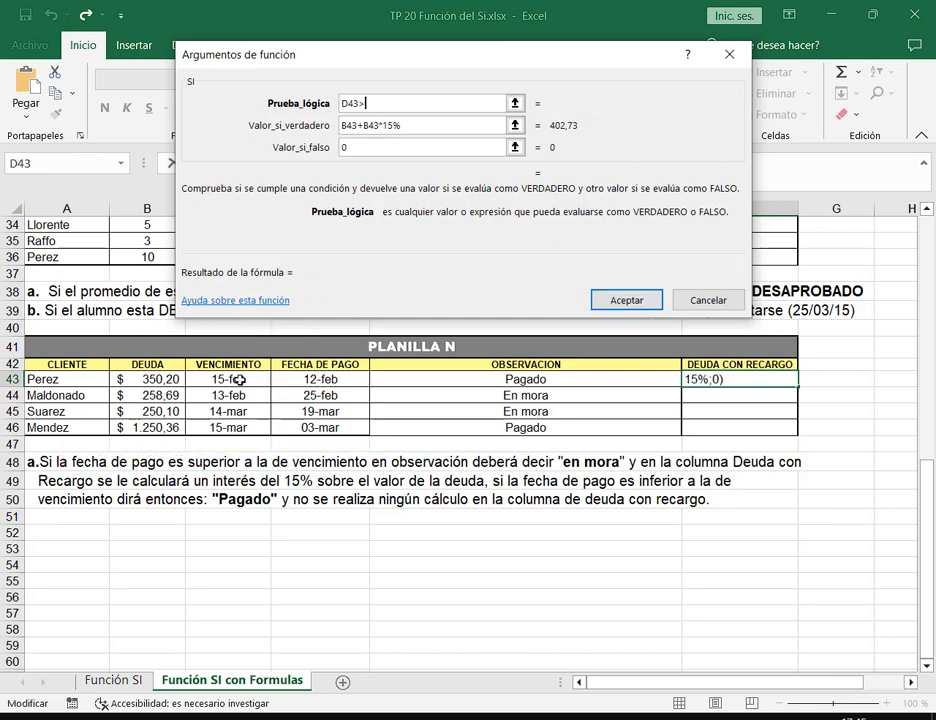
pyautogui.click(236, 378)
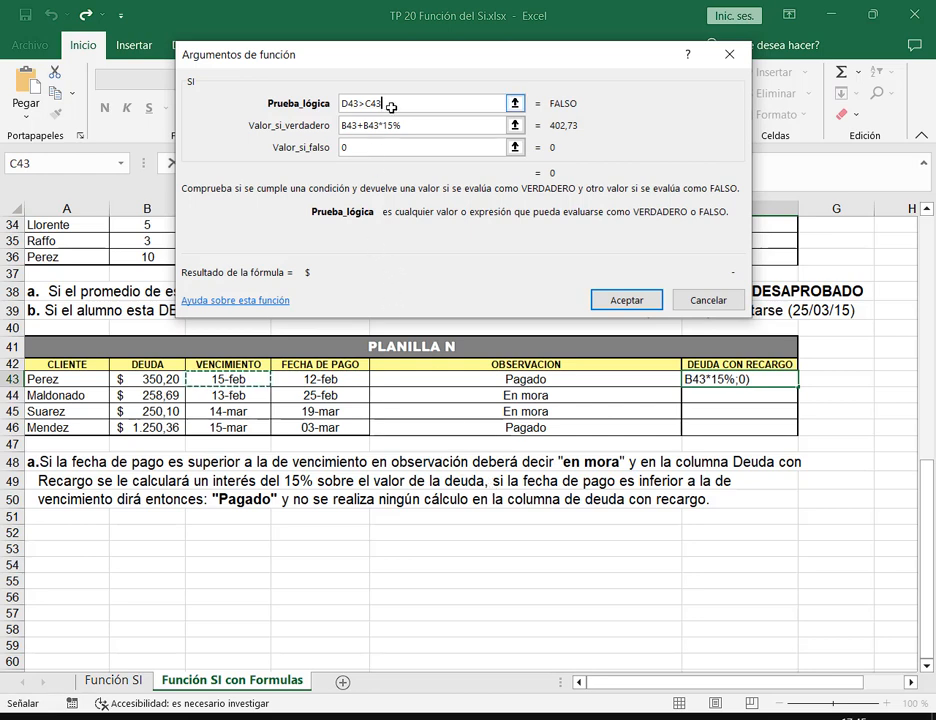
# Mark the OBSERVACION column as an alternative basis for the test and clear the D43>C43 condition.
pyautogui.moveTo(388, 103); pyautogui.dragTo(293, 100)
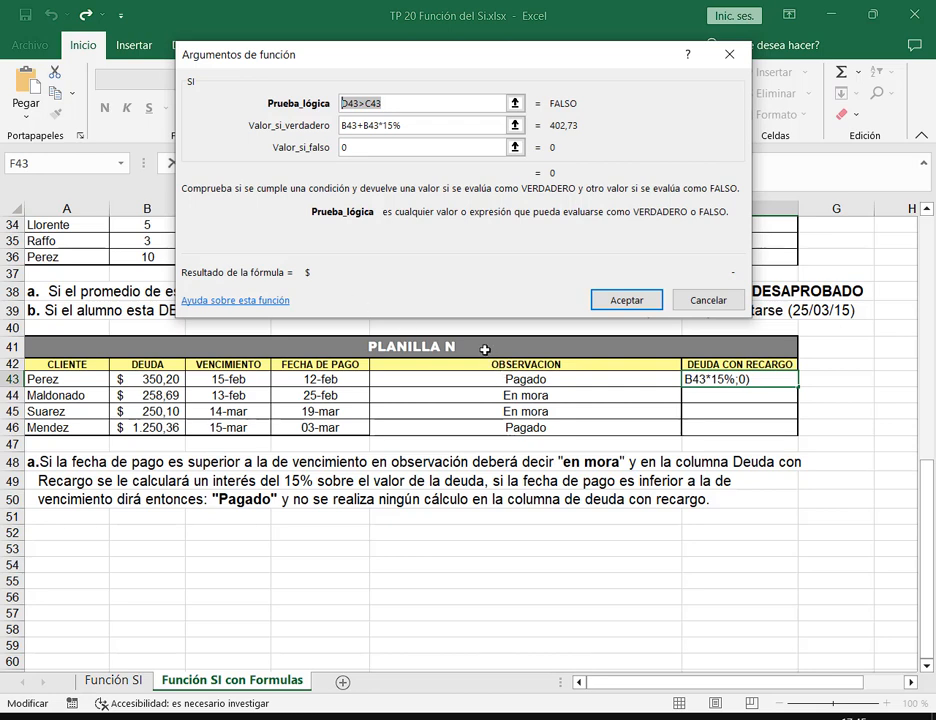
pyautogui.moveTo(484, 350); pyautogui.dragTo(572, 444)
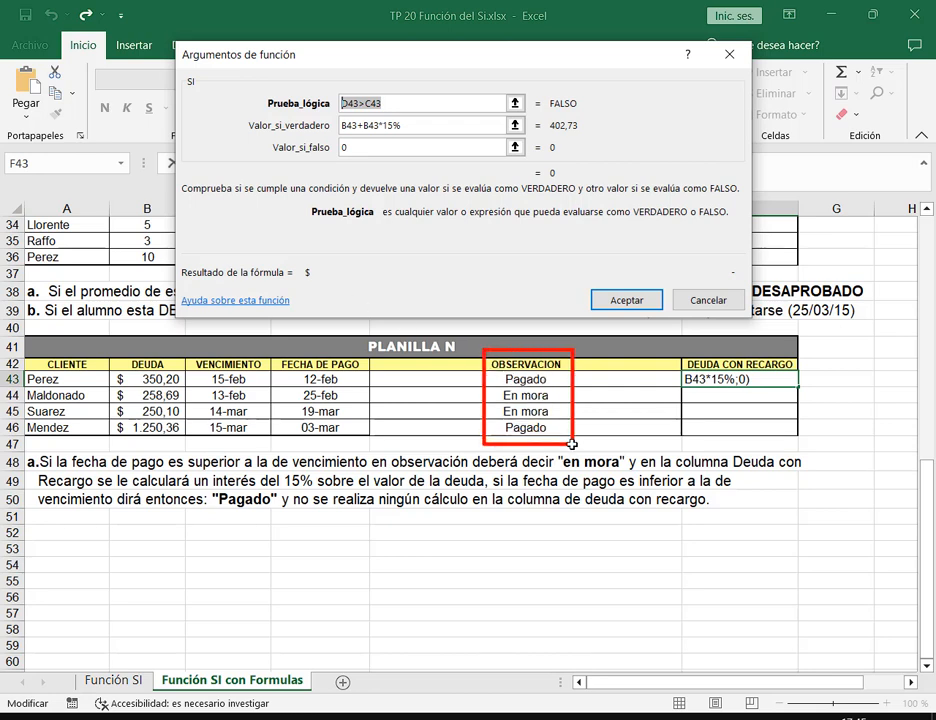
pyautogui.click(420, 78)
pyautogui.moveTo(502, 369); pyautogui.dragTo(555, 389)
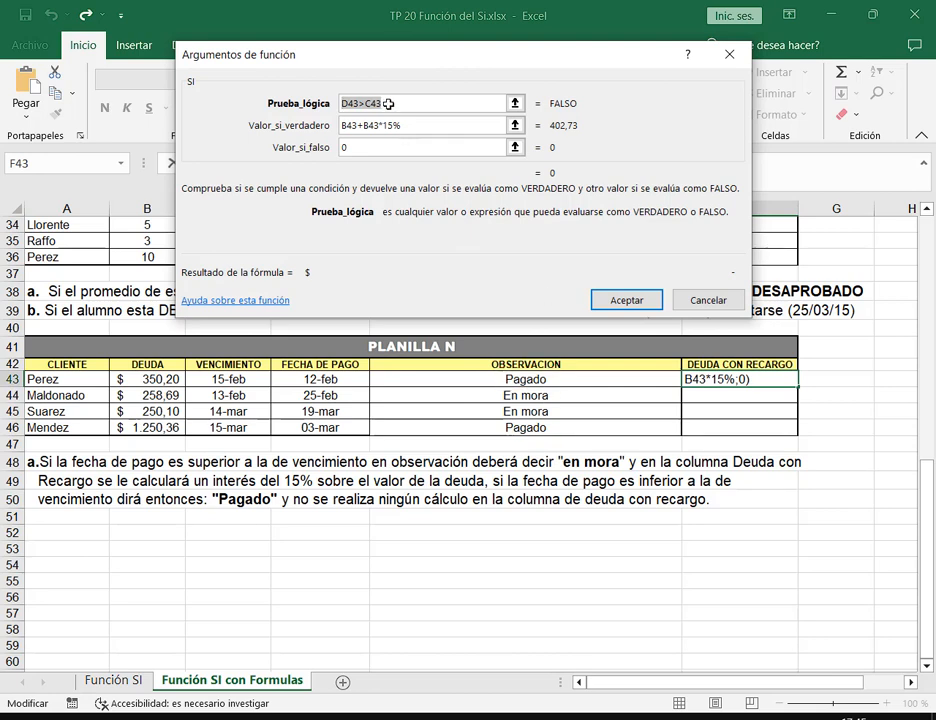
pyautogui.press('BackSpace')
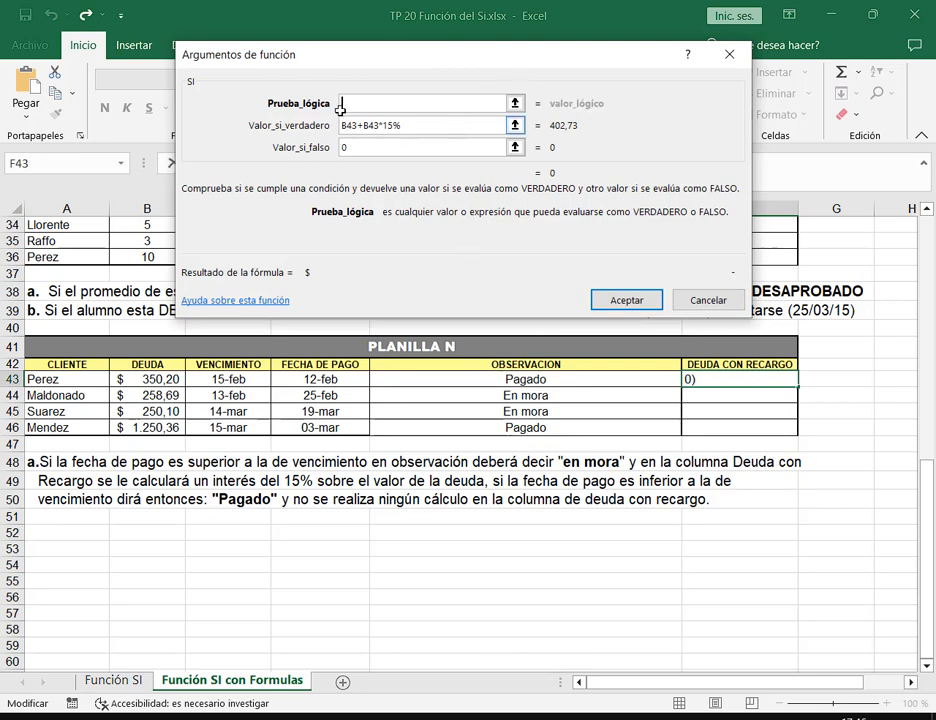
# Mark the B43+B43*15% expression and Planilla N's OBSERVACION entries that decide when it applies.
pyautogui.moveTo(337, 111); pyautogui.dragTo(416, 134)
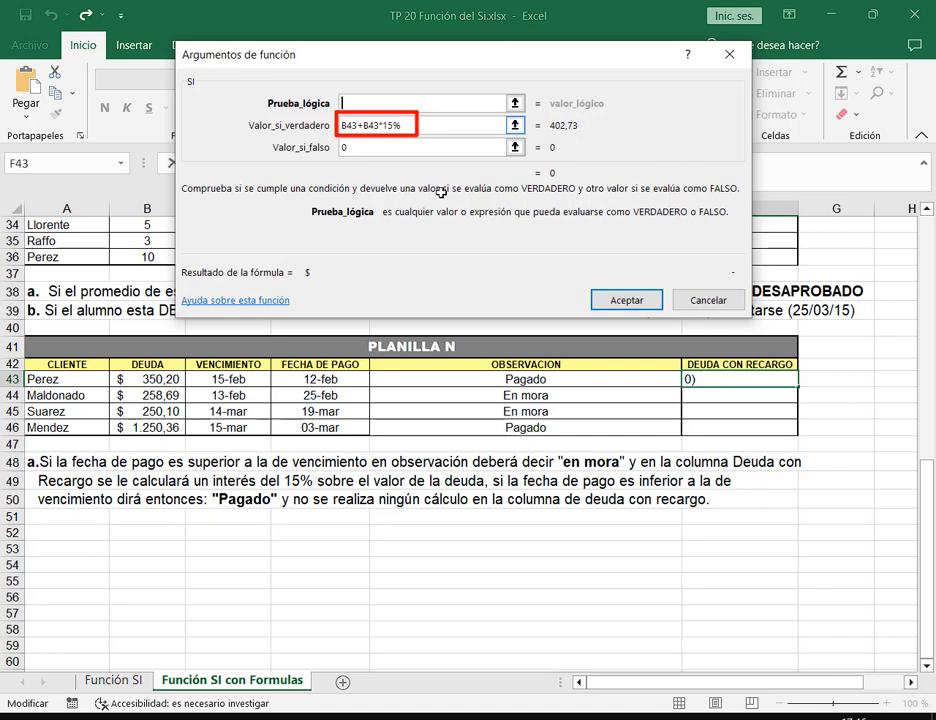
pyautogui.moveTo(475, 350); pyautogui.dragTo(573, 441)
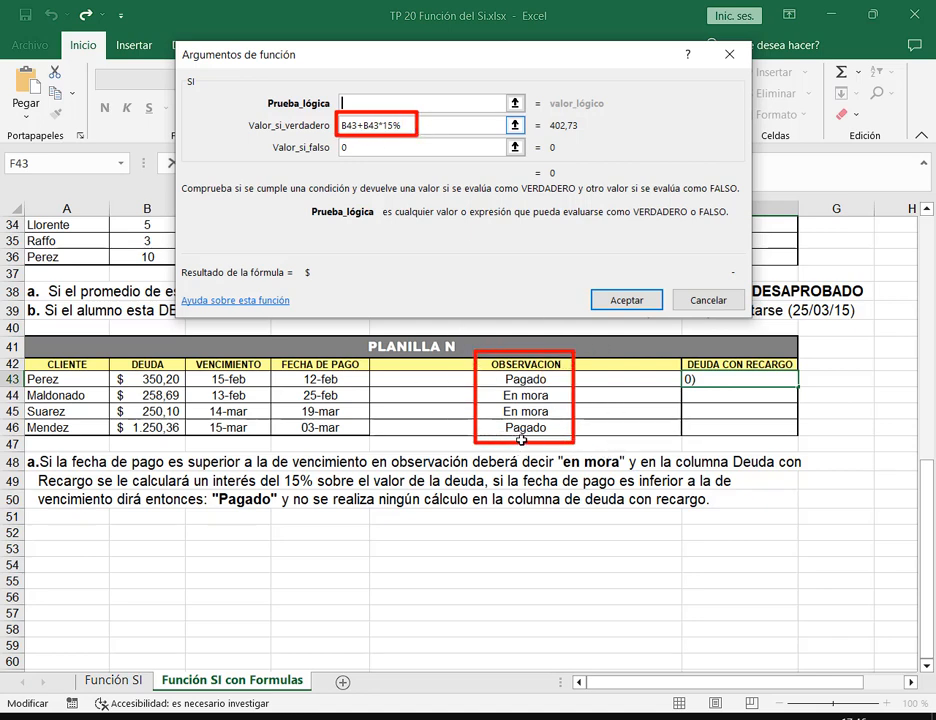
pyautogui.moveTo(614, 379); pyautogui.dragTo(556, 394)
# Set the logical test to E43="En mora" and copy the completed F43 formula down to F46.
pyautogui.click(576, 379)
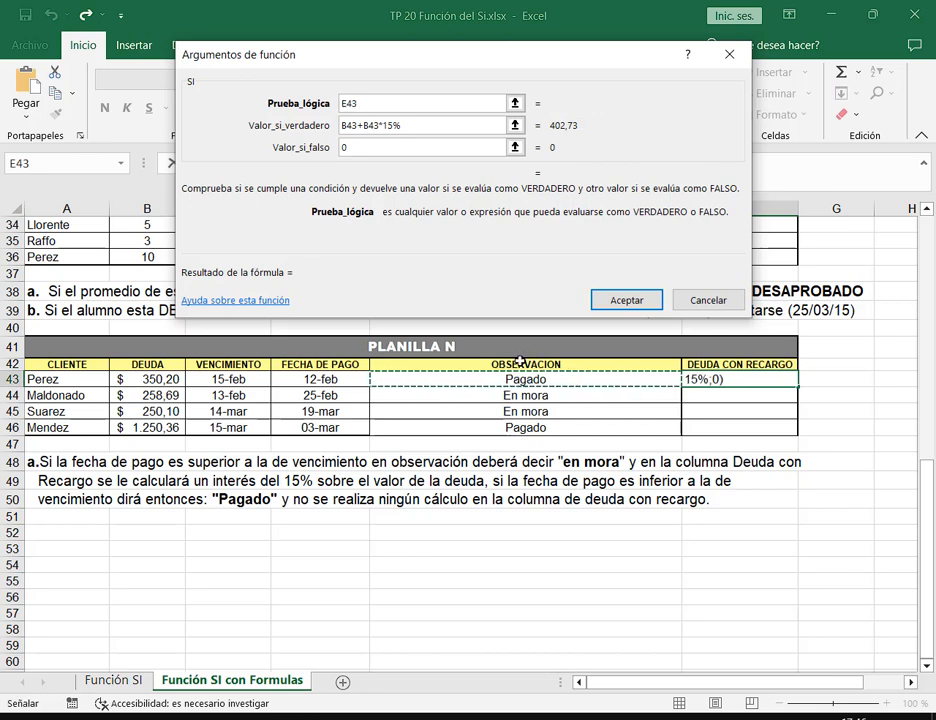
pyautogui.write('="E')
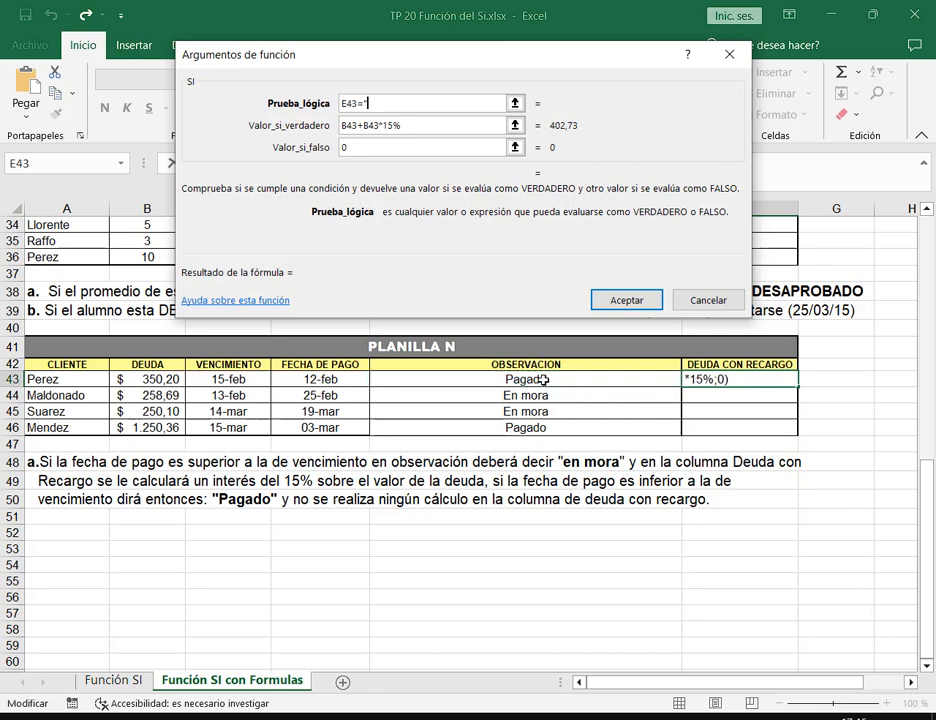
pyautogui.write('n ')
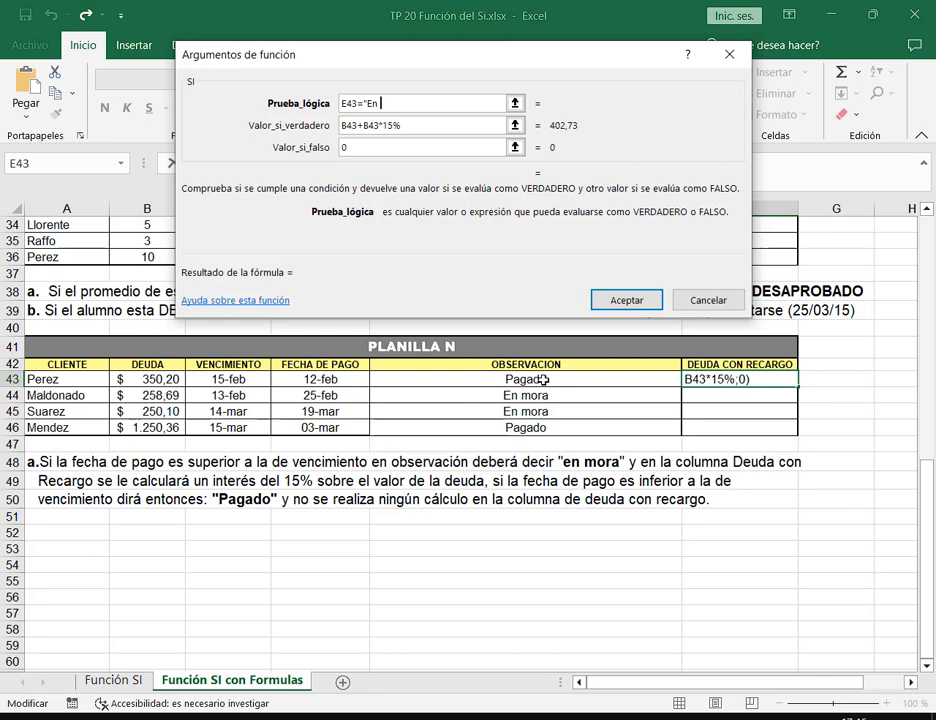
pyautogui.write('mora"')
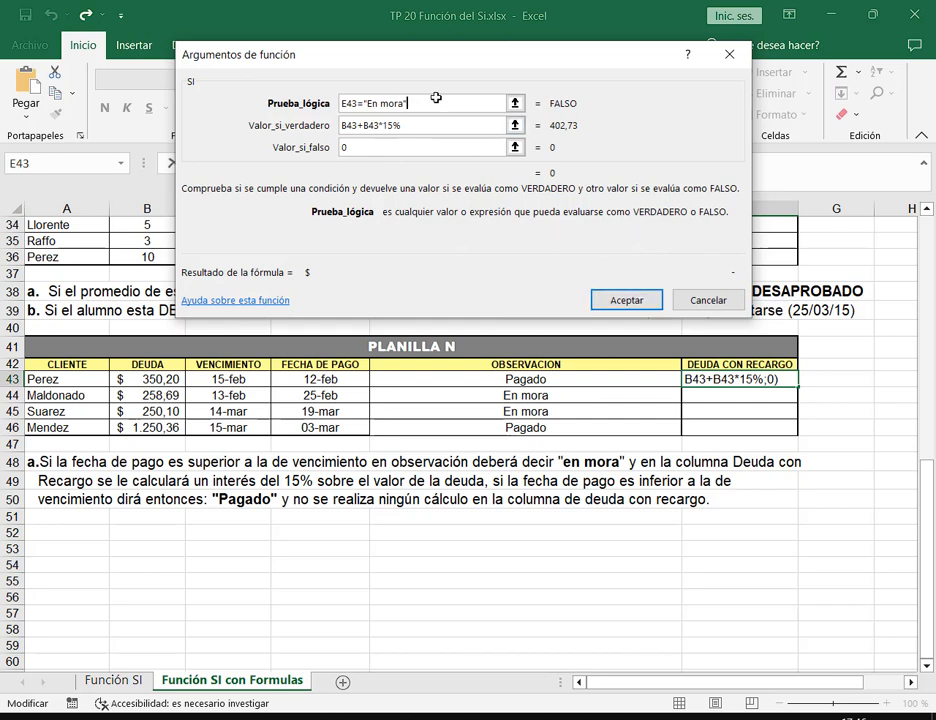
pyautogui.click(612, 300)
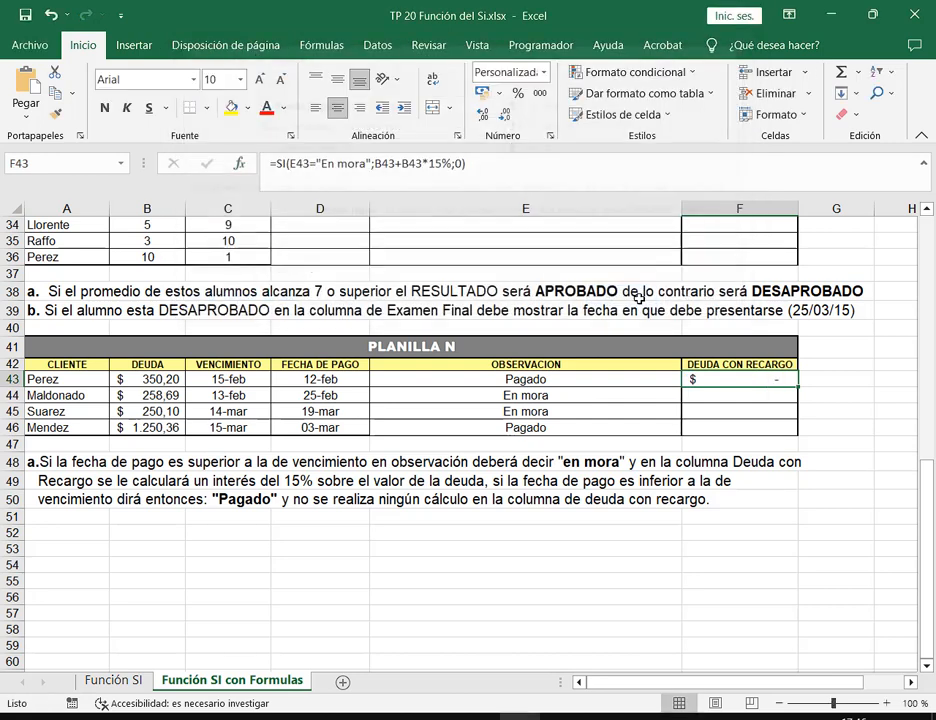
pyautogui.moveTo(796, 383); pyautogui.dragTo(730, 431)
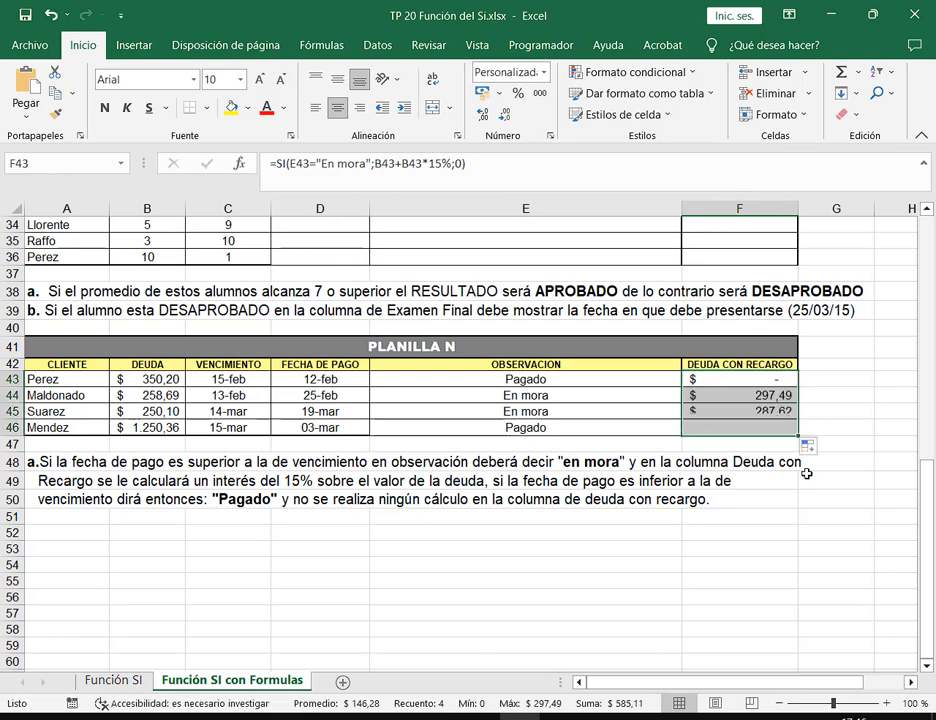
# Insert an SI function in G43 with 0 as the value if false.
pyautogui.click(823, 385)
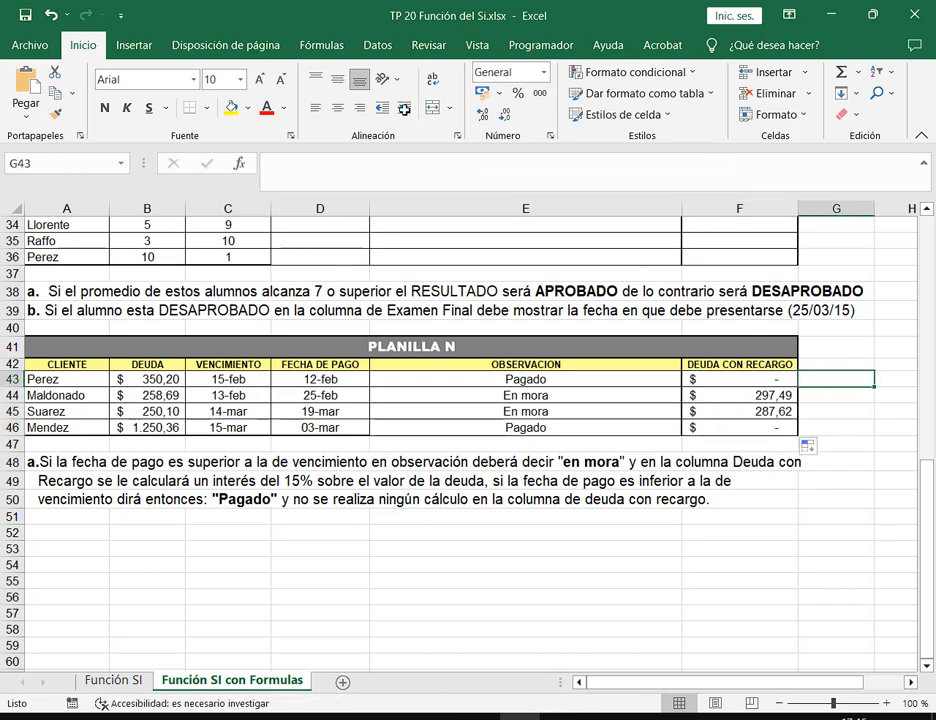
pyautogui.click(240, 162)
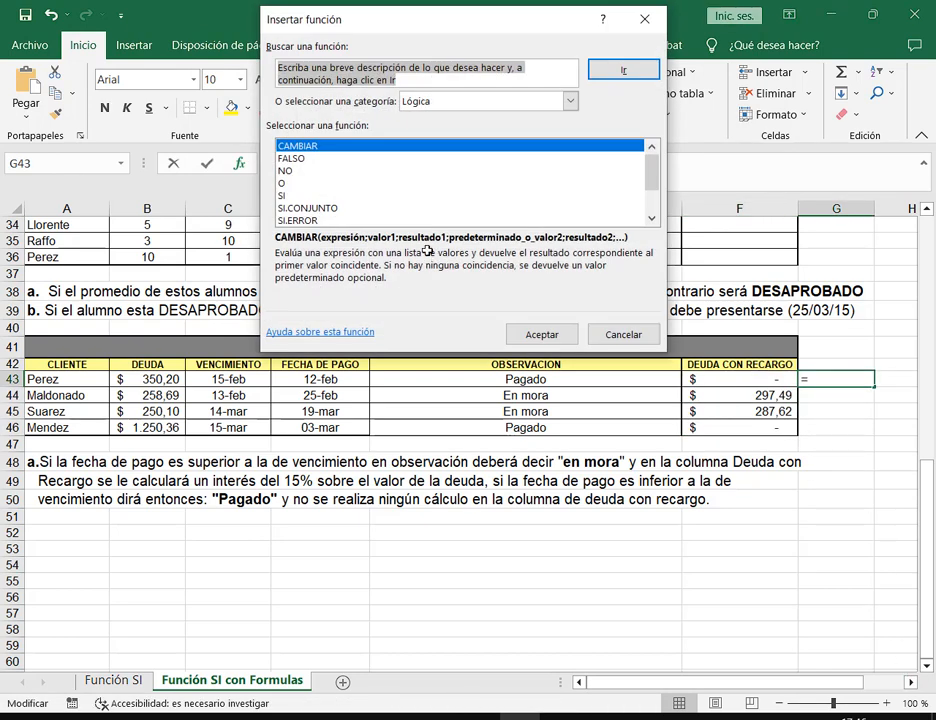
pyautogui.doubleClick(288, 197)
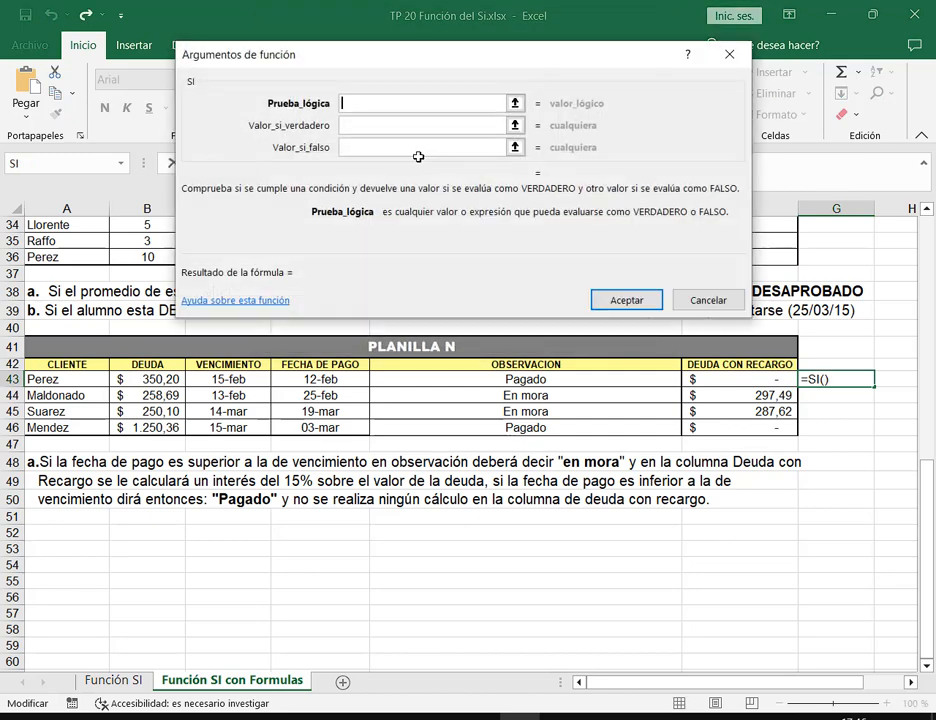
pyautogui.click(416, 151)
pyautogui.write('0')
# Set the value if true of the G43 function to B43+B43*15%.
pyautogui.click(382, 126)
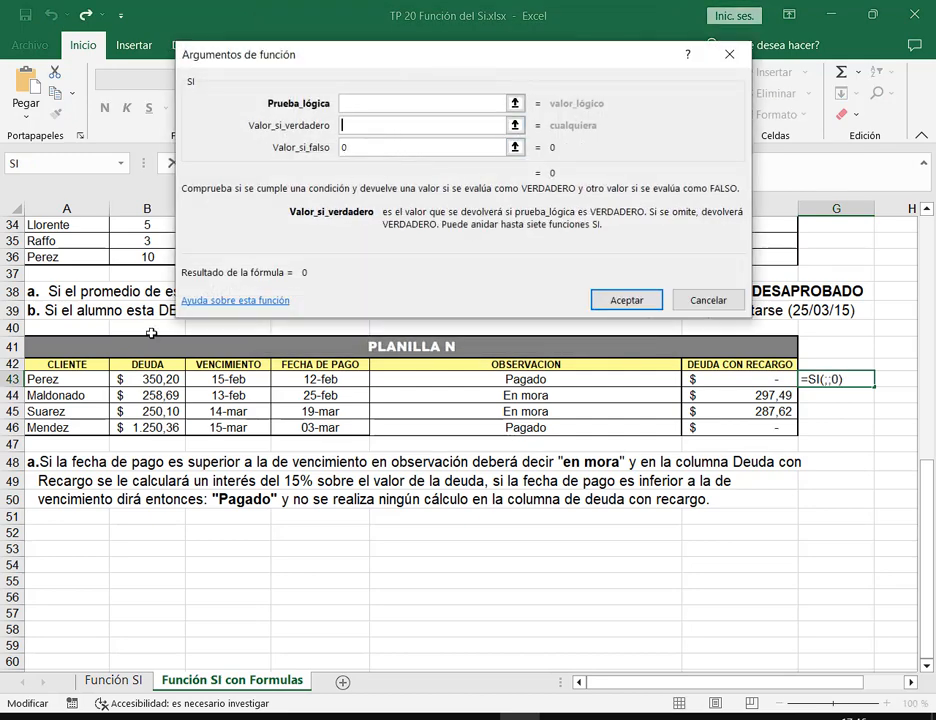
pyautogui.click(163, 381)
pyautogui.write('+')
pyautogui.click(163, 381)
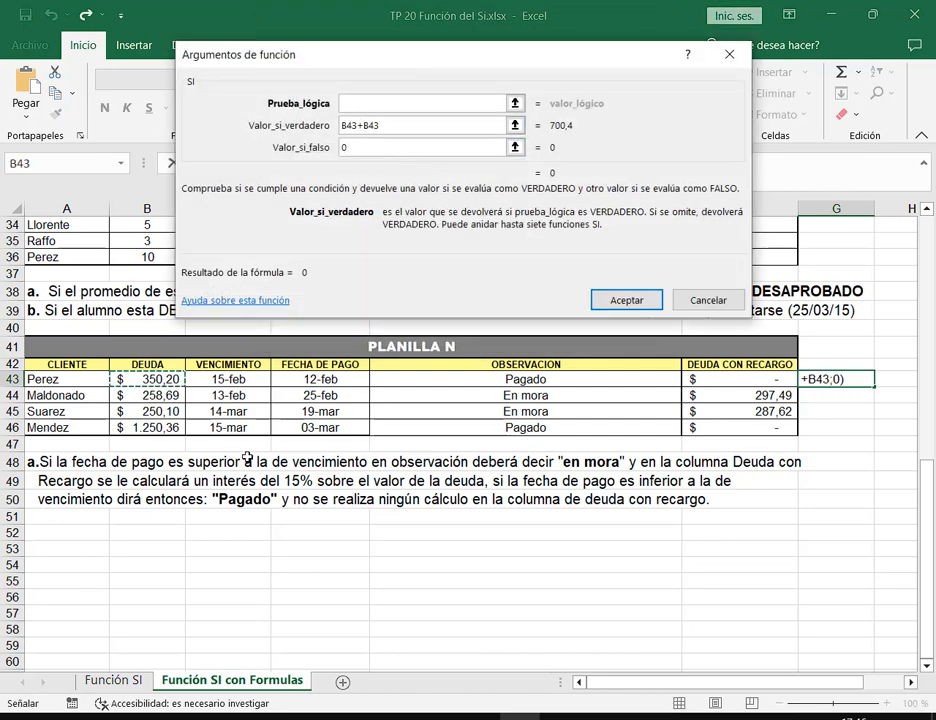
pyautogui.write('*15')
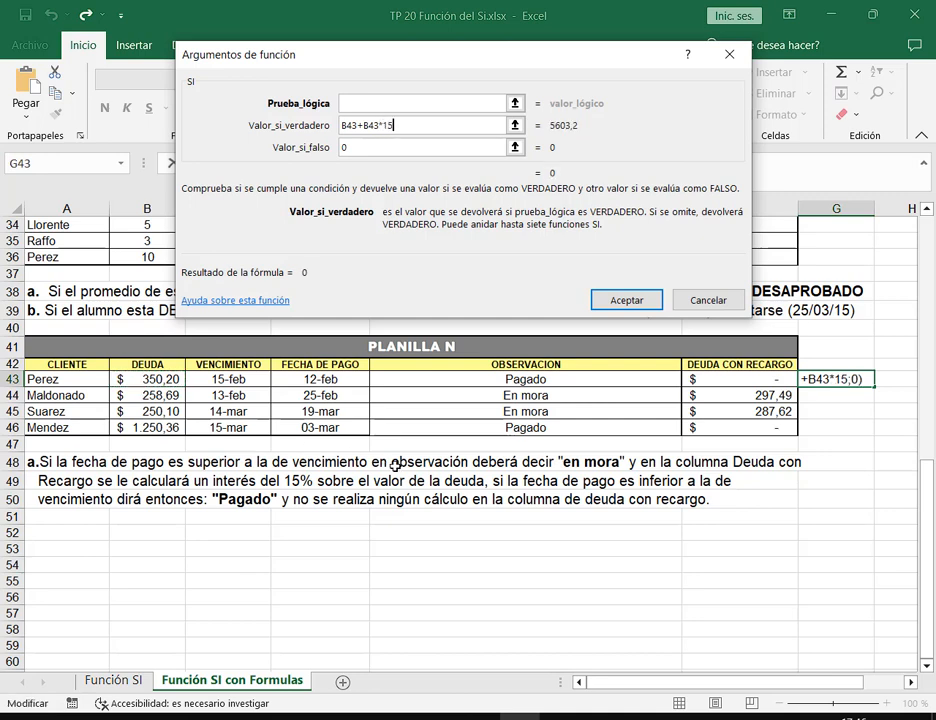
pyautogui.write('%')
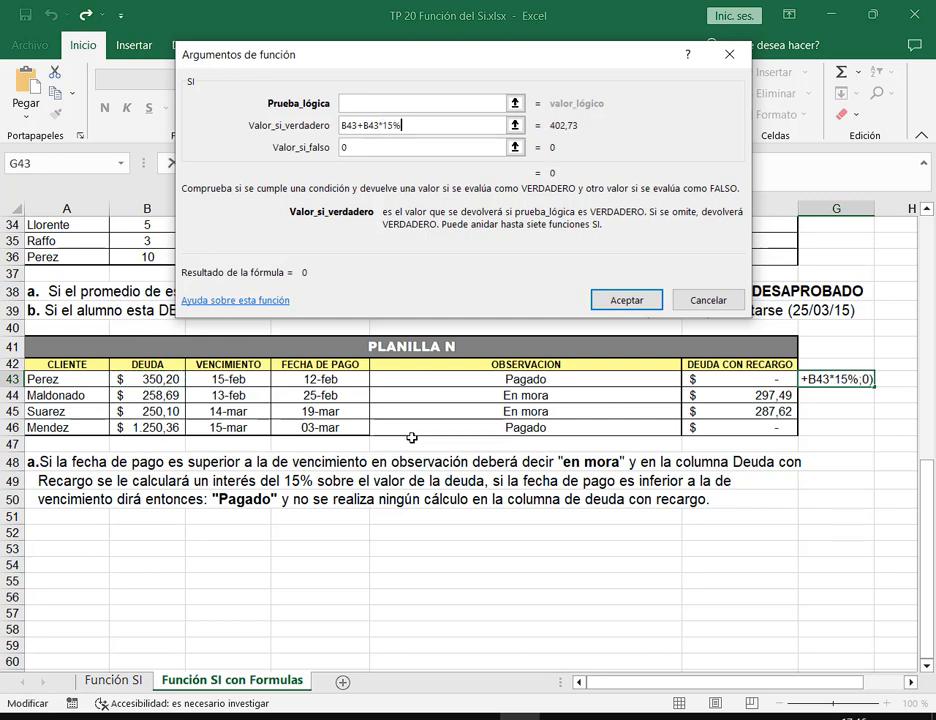
# Complete the G43 function with the logical test D43>C43, comparing the payment date with the due date.
pyautogui.click(418, 103)
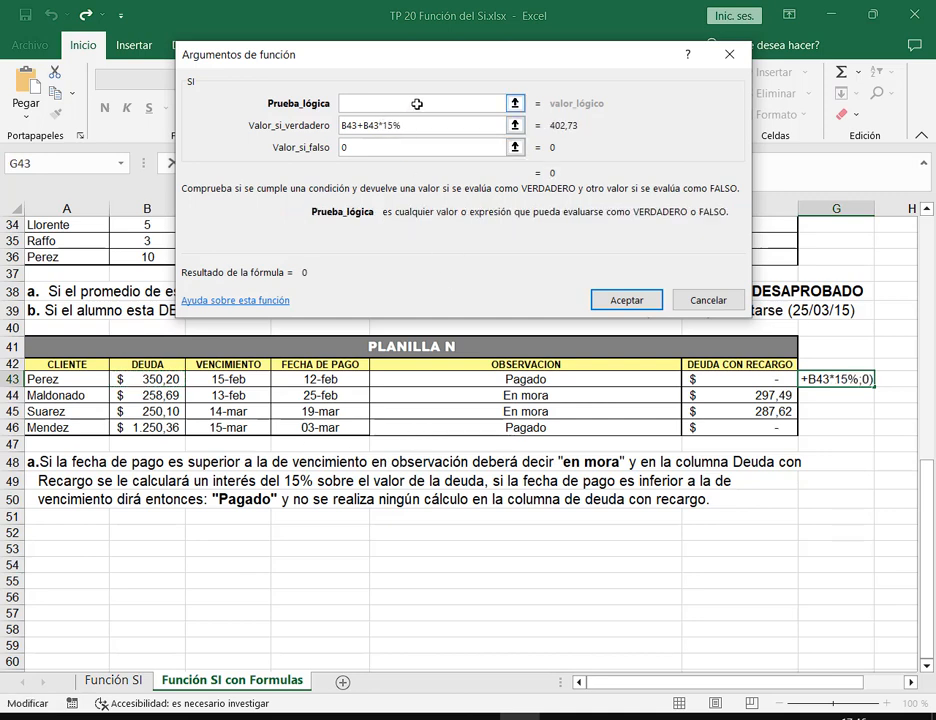
pyautogui.click(310, 380)
pyautogui.write('>')
pyautogui.click(225, 379)
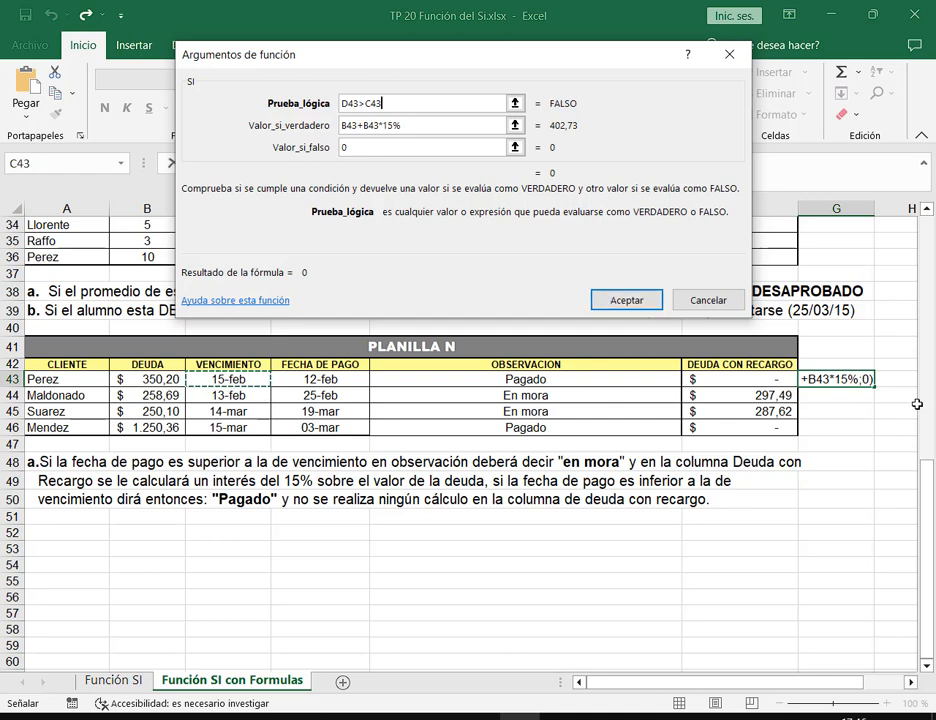
pyautogui.press('Return')
# Copy the G43 formula down to G46 and apply the $ Español (Argentina) accounting format to G43:G46.
pyautogui.moveTo(872, 386); pyautogui.dragTo(874, 432)
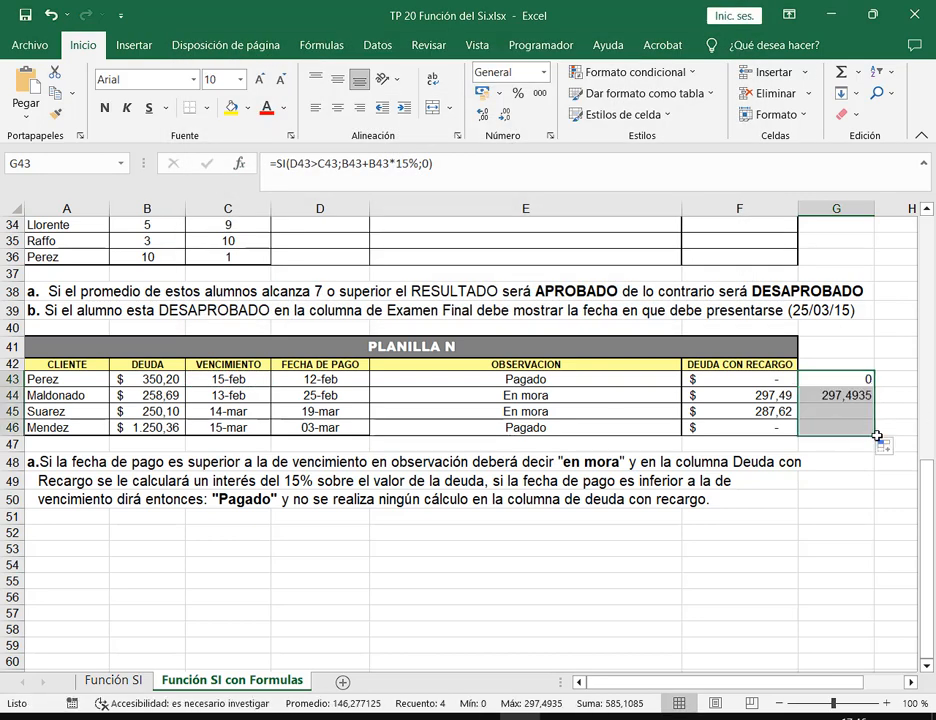
pyautogui.click(496, 93)
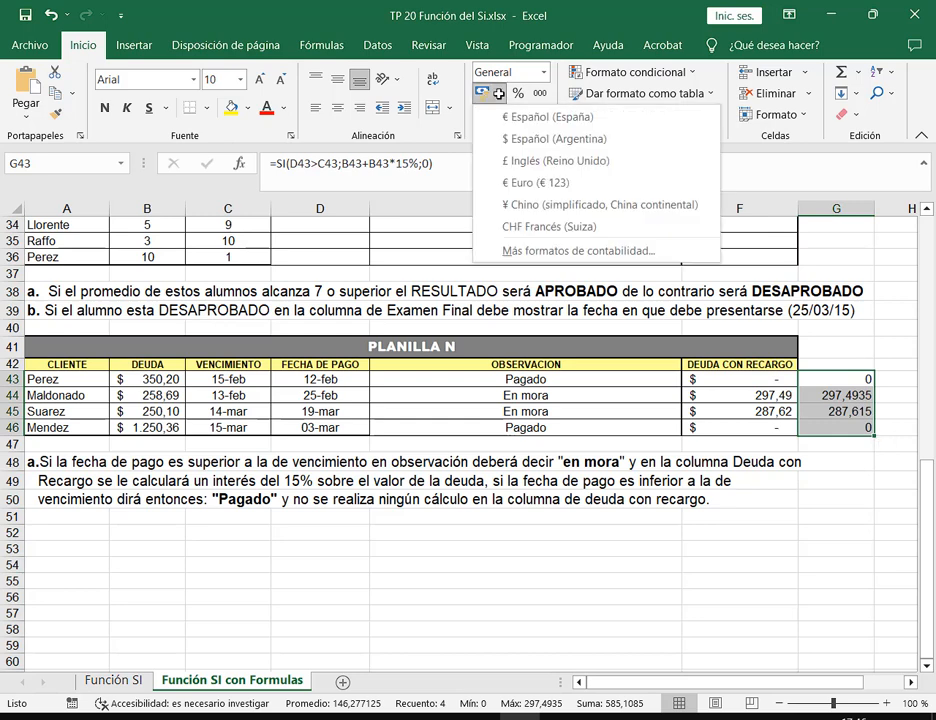
pyautogui.click(563, 139)
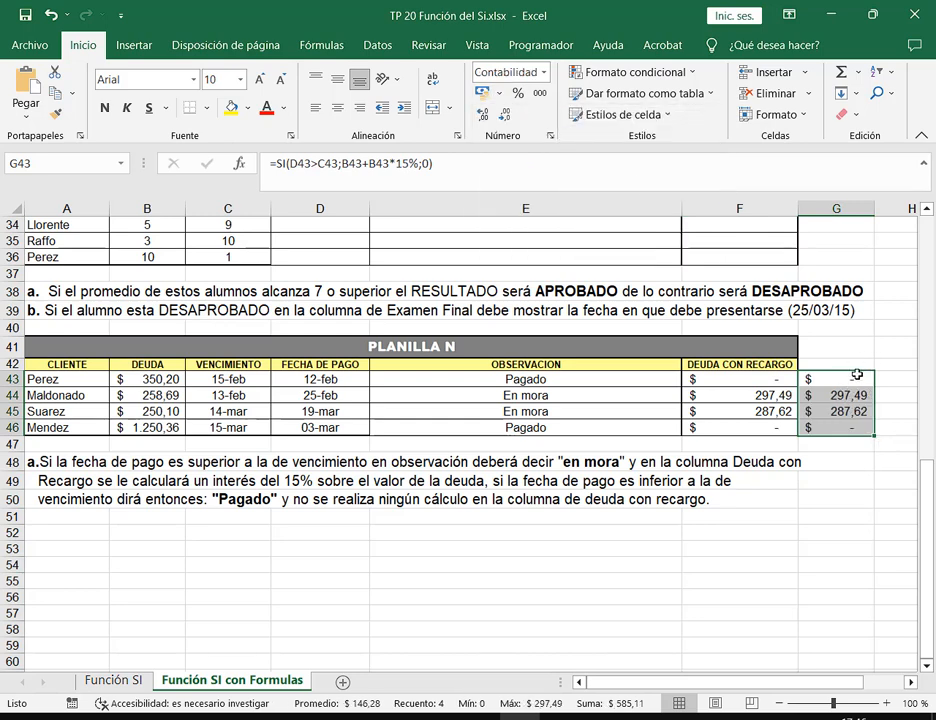
# Examine the SI formulas in F43 and F44, which test the OBSERVACION column for "En mora".
pyautogui.hscroll(1, 700, 390)
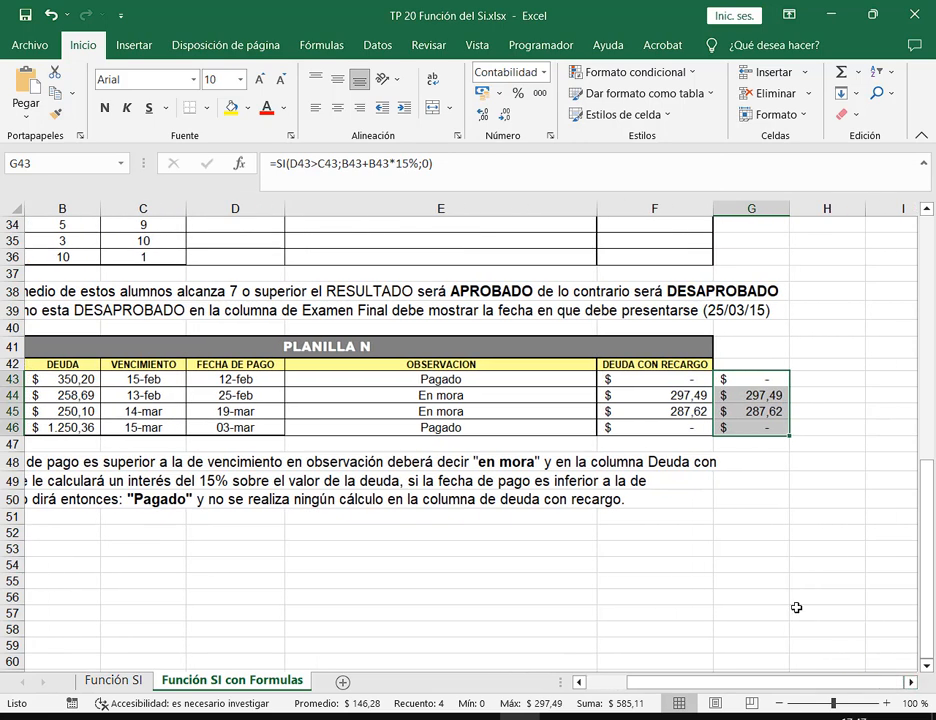
pyautogui.click(690, 381)
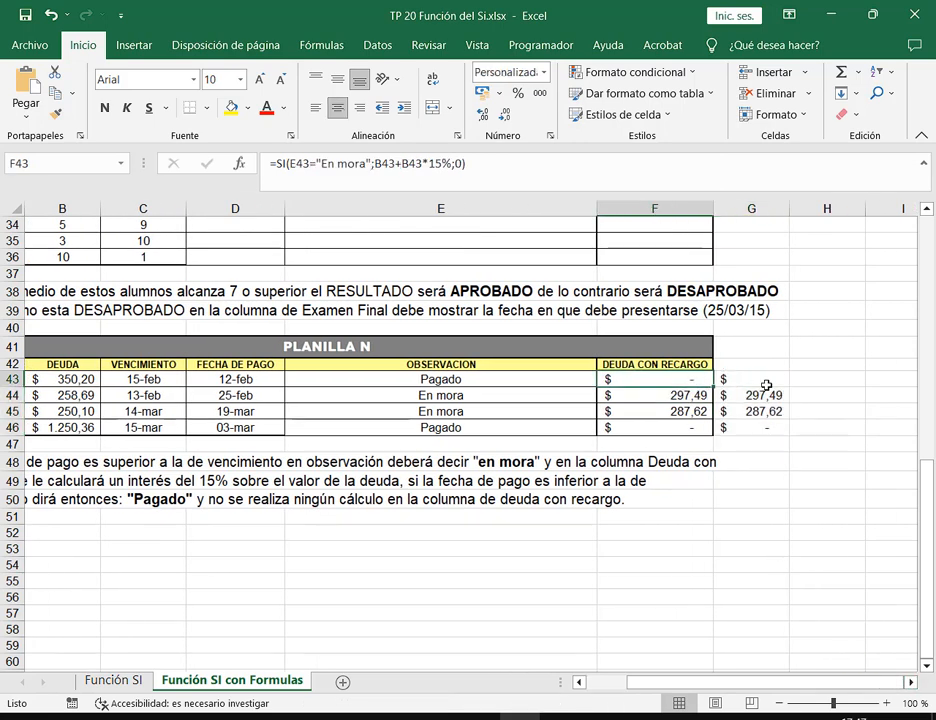
pyautogui.doubleClick(706, 383)
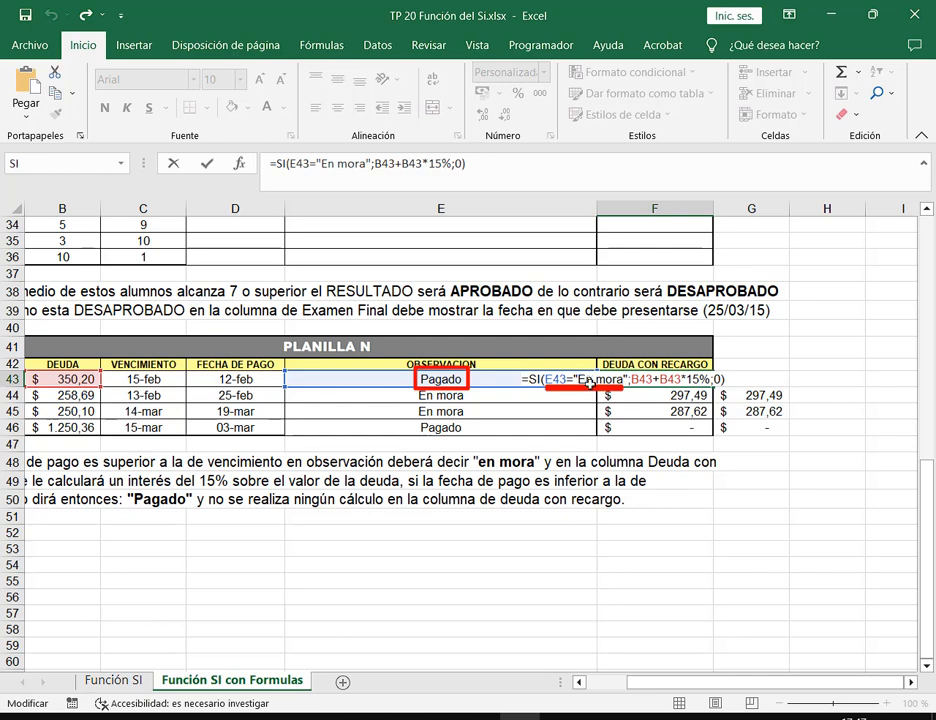
pyautogui.moveTo(605, 390)
pyautogui.mouseDown()
pyautogui.moveTo(655, 414)
pyautogui.moveTo(728, 386)
pyautogui.mouseUp()
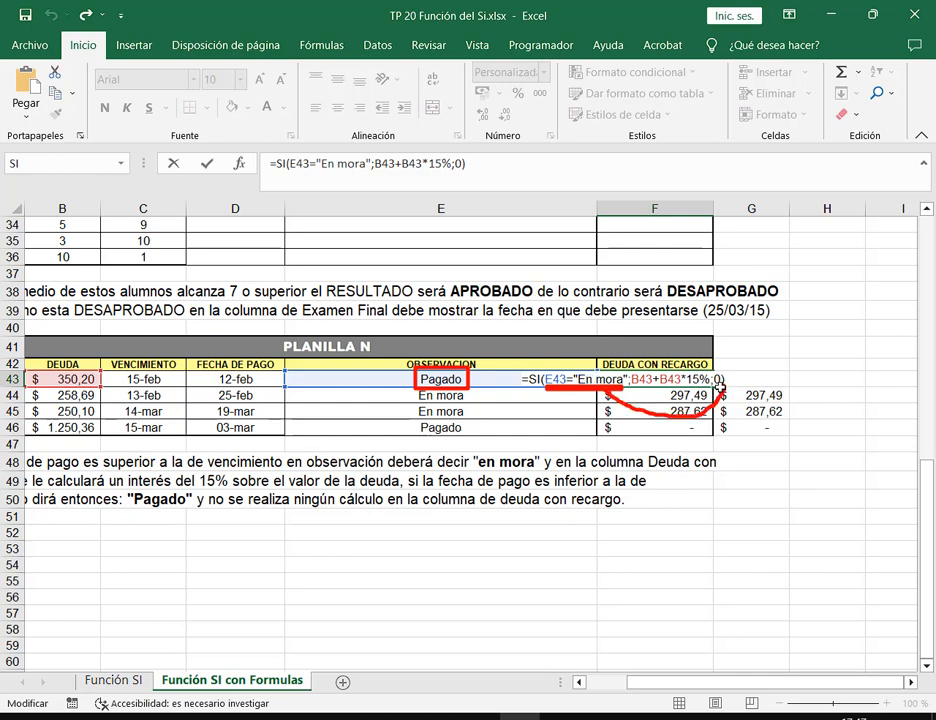
pyautogui.doubleClick(697, 396)
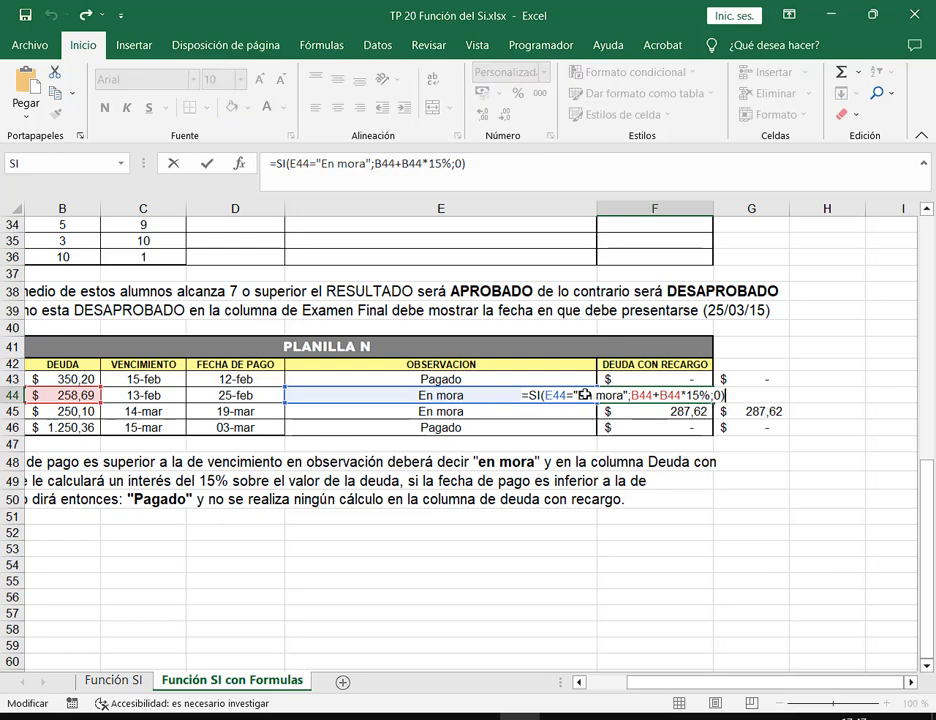
pyautogui.moveTo(544, 405); pyautogui.dragTo(622, 404)
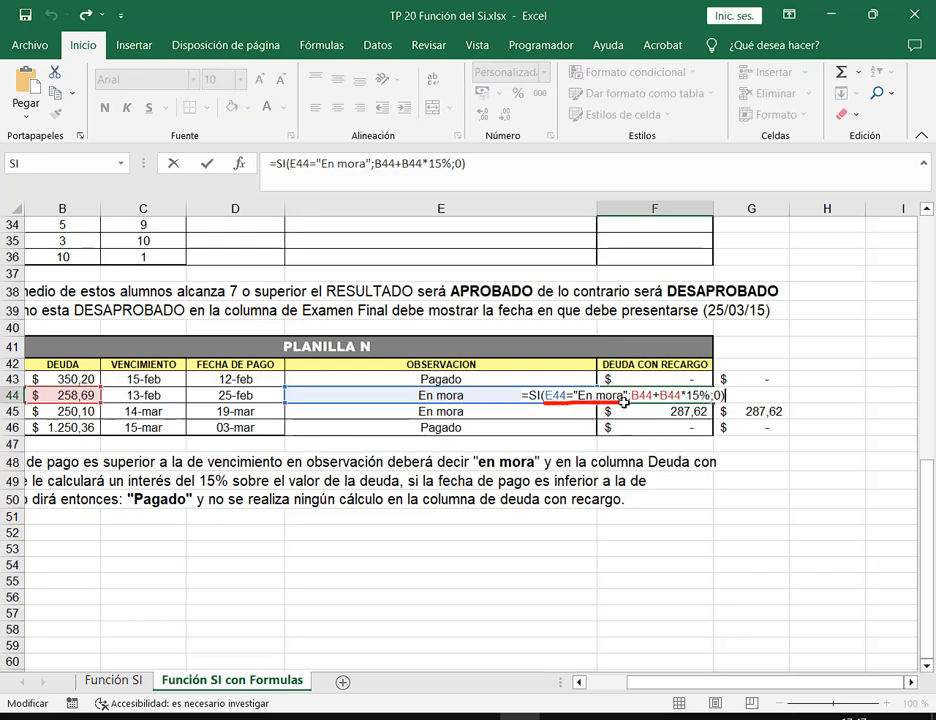
pyautogui.moveTo(600, 405)
pyautogui.mouseDown()
pyautogui.moveTo(622, 418)
pyautogui.moveTo(658, 405)
pyautogui.mouseUp()
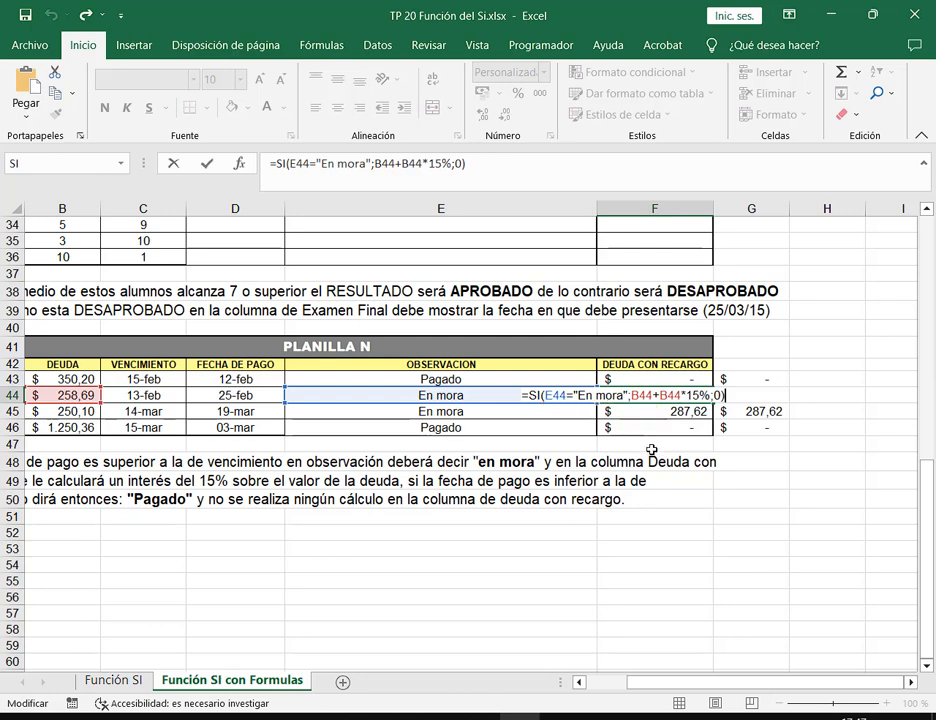
pyautogui.hotkey('ctrl', 'Return')
# Examine the alternative SI formulas in G43 and G44, which compare the payment date with the due date.
pyautogui.click(785, 381)
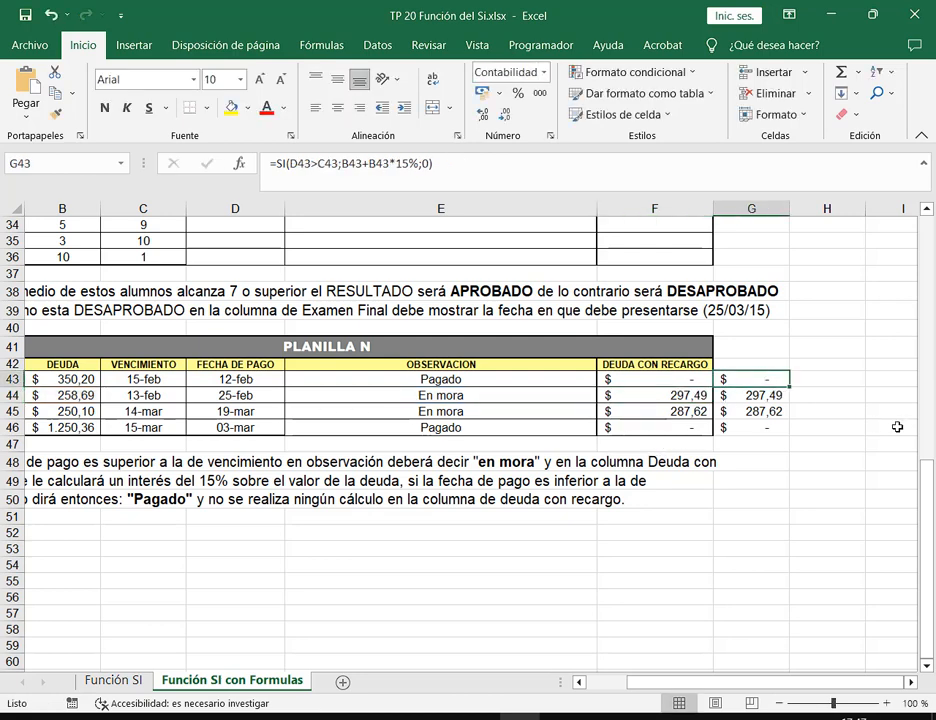
pyautogui.press('F2')
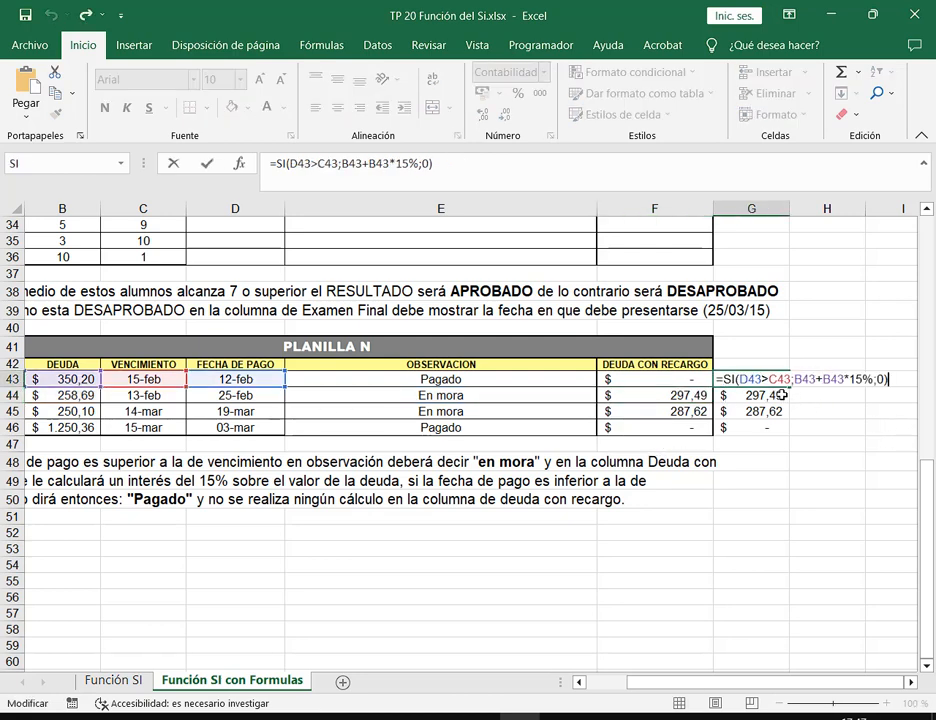
pyautogui.moveTo(738, 383); pyautogui.dragTo(780, 387)
pyautogui.moveTo(779, 397)
pyautogui.mouseDown()
pyautogui.moveTo(800, 406)
pyautogui.moveTo(862, 396)
pyautogui.moveTo(886, 380)
pyautogui.mouseUp()
pyautogui.click(758, 392)
pyautogui.doubleClick(758, 392)
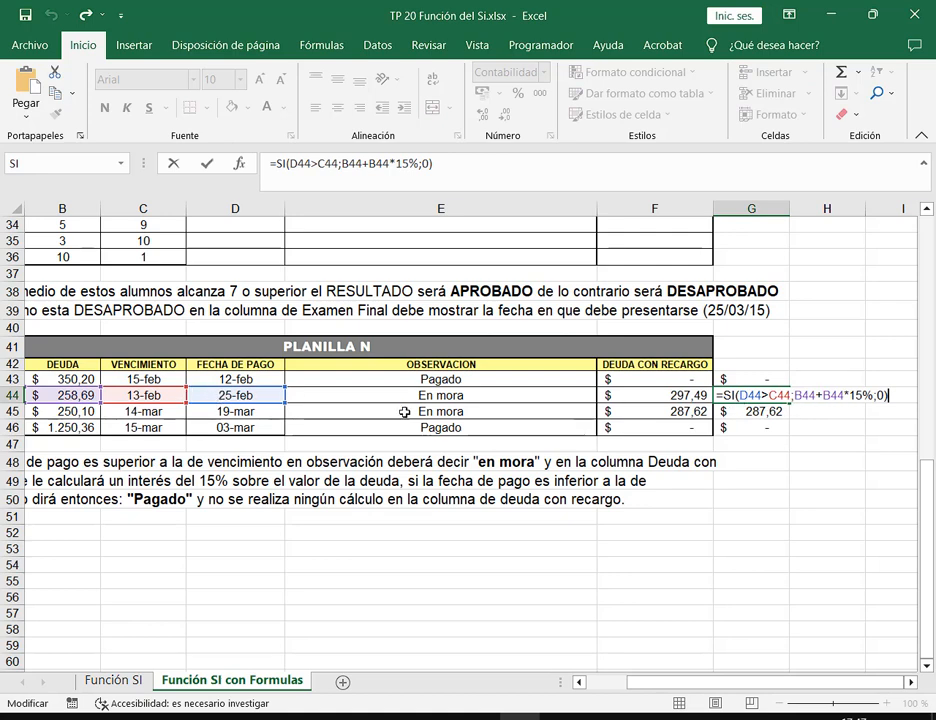
pyautogui.moveTo(738, 407); pyautogui.dragTo(786, 408)
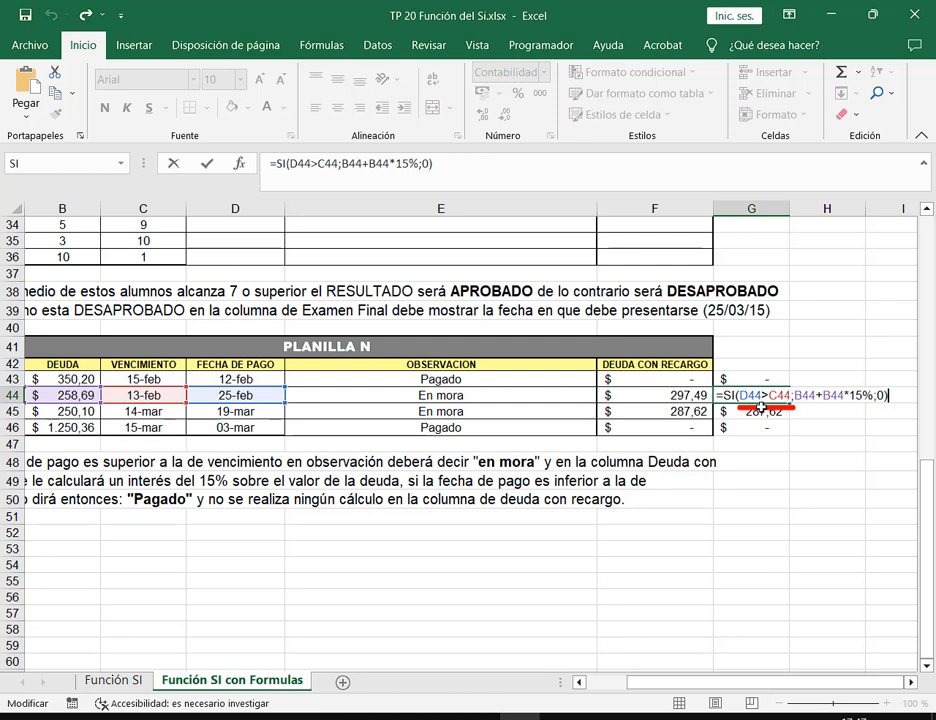
pyautogui.moveTo(786, 410)
pyautogui.mouseDown()
pyautogui.moveTo(800, 424)
pyautogui.moveTo(818, 409)
pyautogui.moveTo(793, 400)
pyautogui.moveTo(851, 406)
pyautogui.moveTo(870, 390)
pyautogui.moveTo(802, 382)
pyautogui.mouseUp()
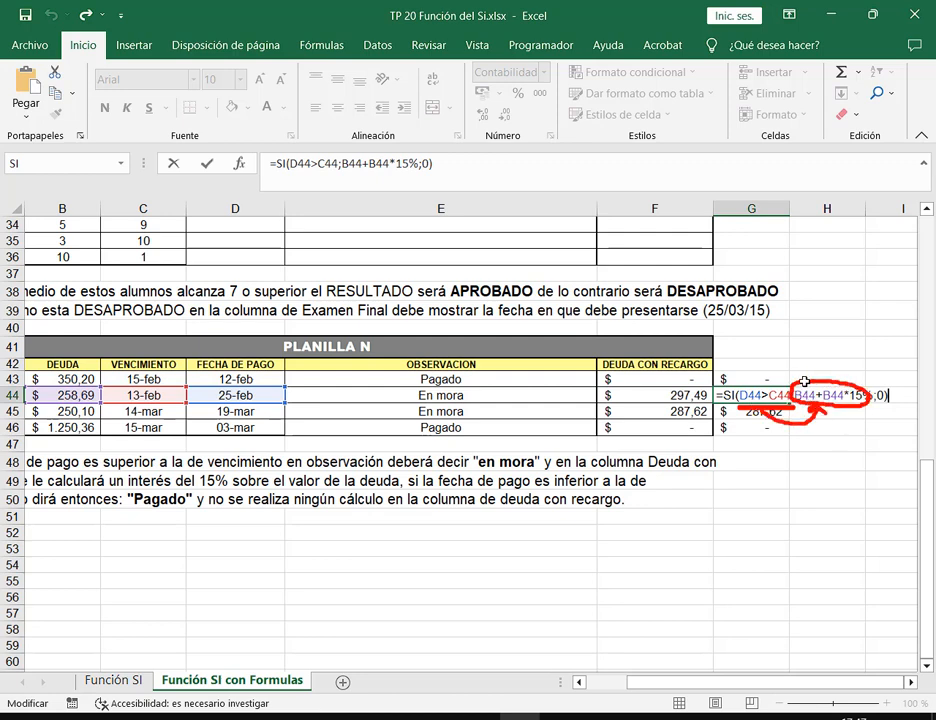
pyautogui.click(932, 407)
pyautogui.press('Escape')
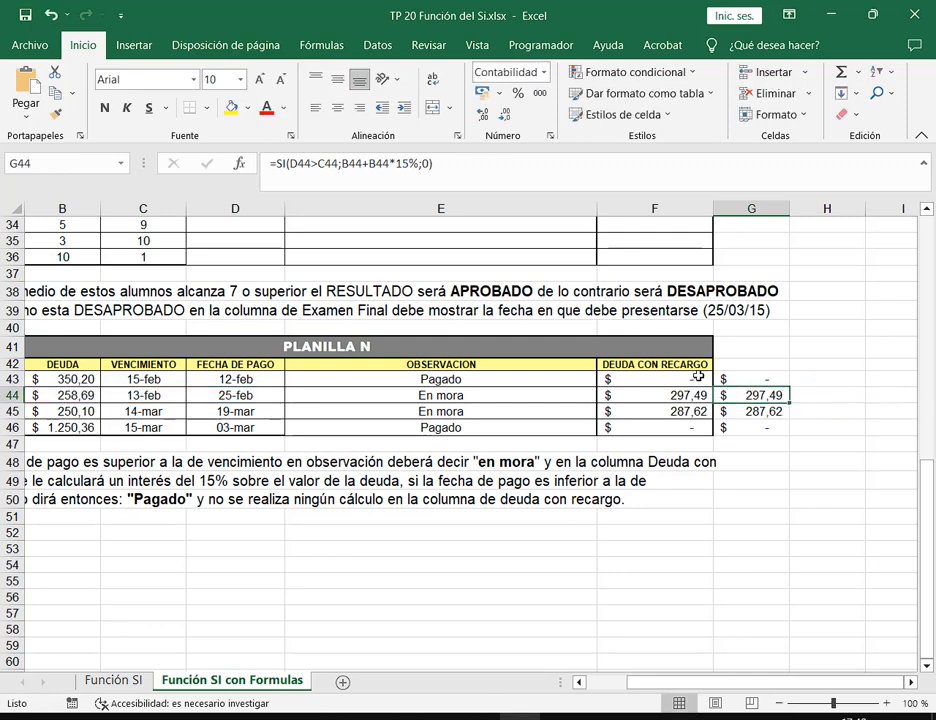
# Compare F43 with G43 and review the SI function arguments of G43, including its logical test.
pyautogui.click(691, 375)
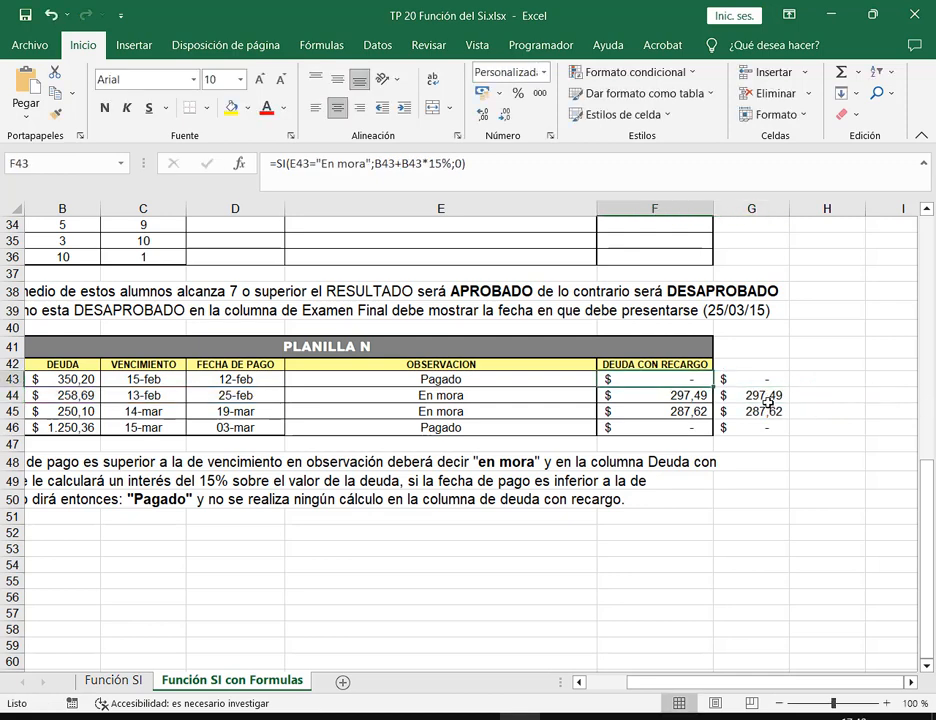
pyautogui.click(765, 373)
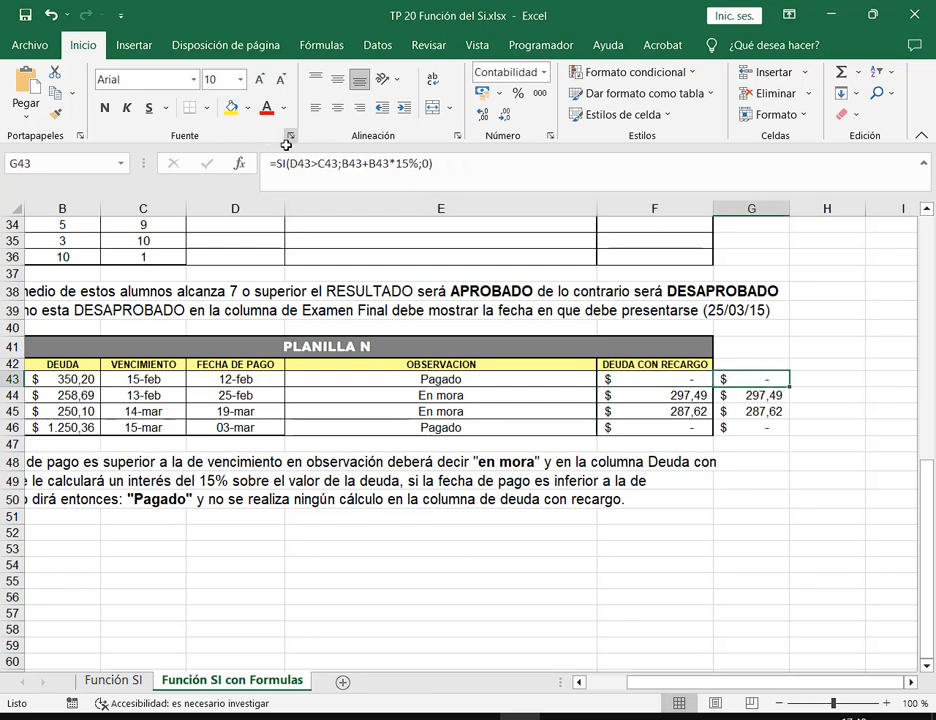
pyautogui.click(240, 163)
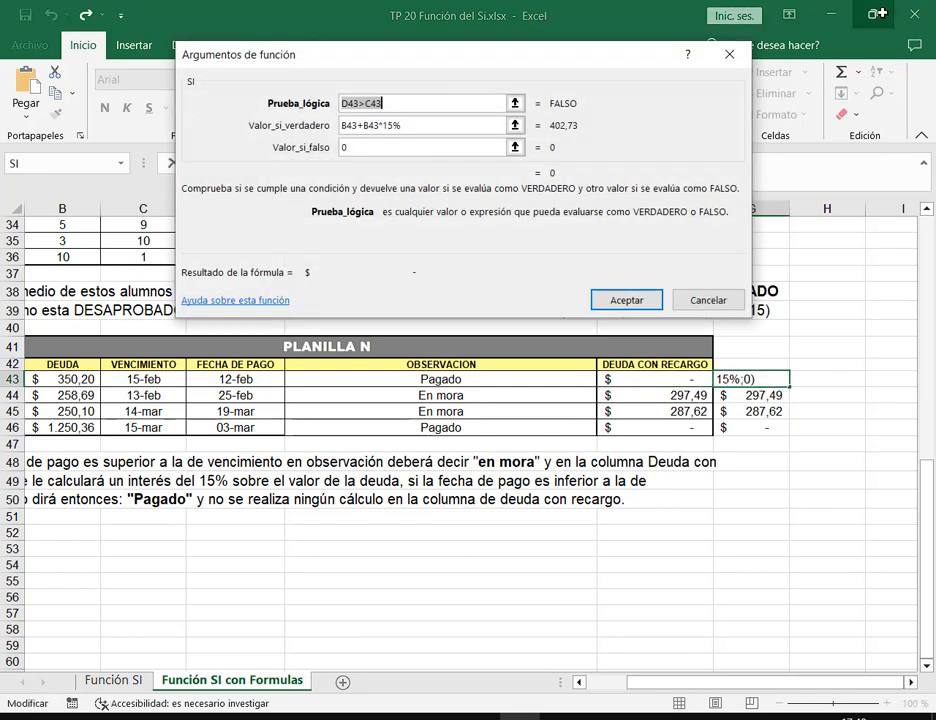
pyautogui.click(876, 14)
pyautogui.moveTo(551, 63); pyautogui.dragTo(405, 84)
pyautogui.click(294, 124)
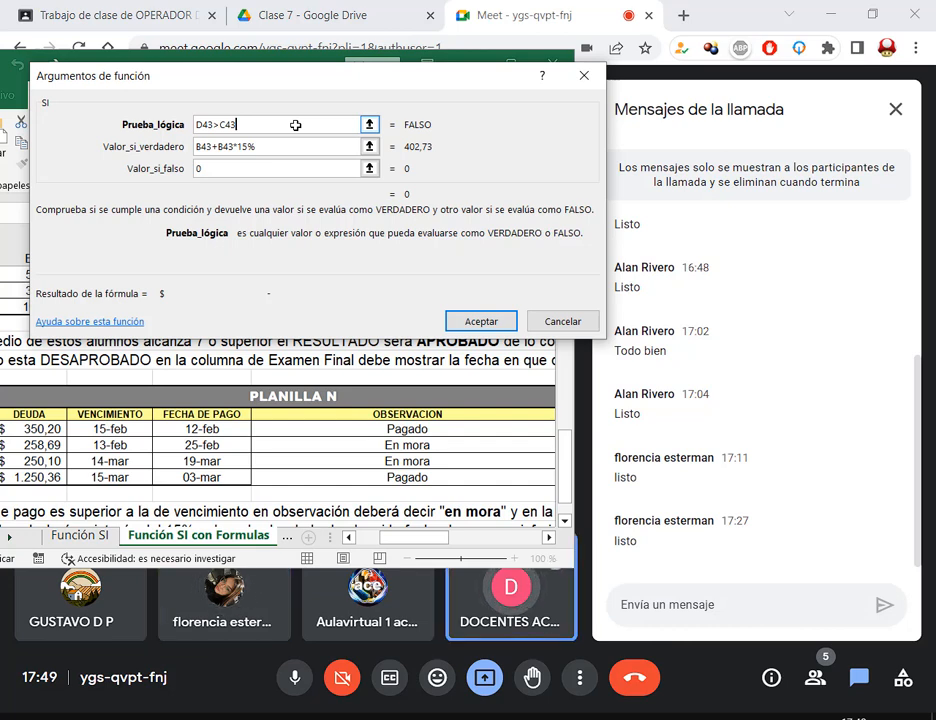
pyautogui.click(503, 320)
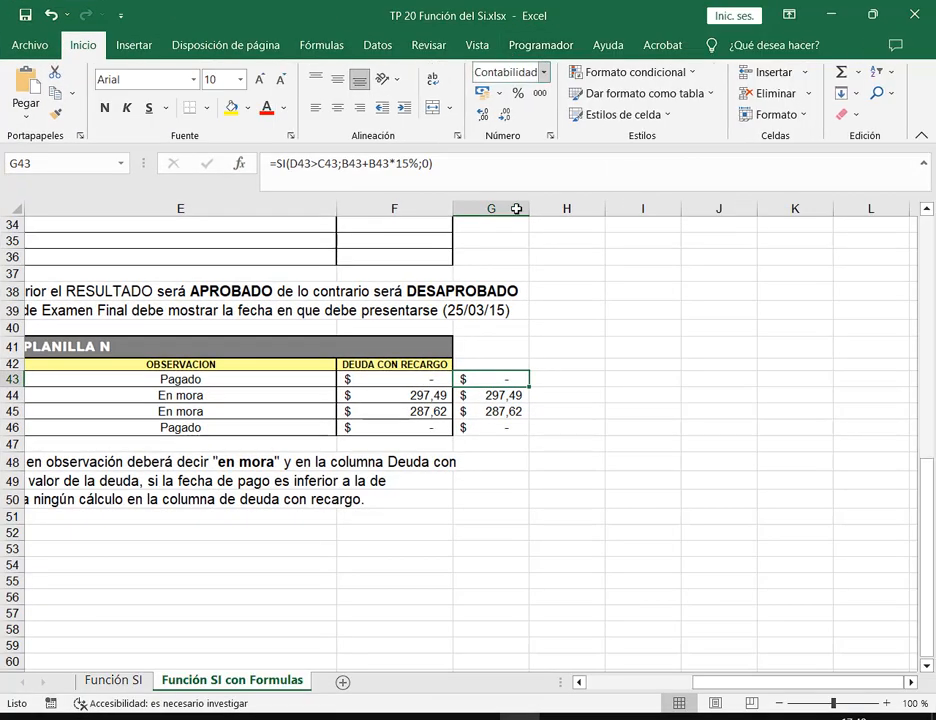
# Look over Planillas J, K, L and M and their exercise instructions on the Función SI con Formulas sheet.
pyautogui.moveTo(735, 682); pyautogui.dragTo(700, 682)
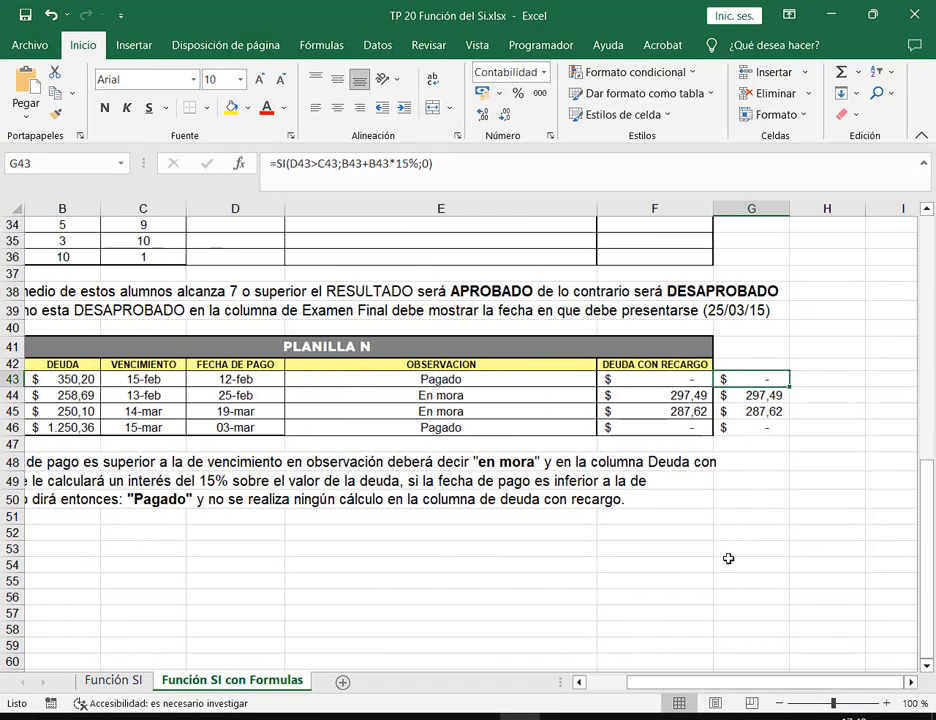
pyautogui.scroll(2, 720, 555)
pyautogui.scroll(1, 707, 551)
pyautogui.moveTo(263, 334); pyautogui.dragTo(341, 476)
pyautogui.scroll(5, 329, 417)
pyautogui.scroll(3, 349, 464)
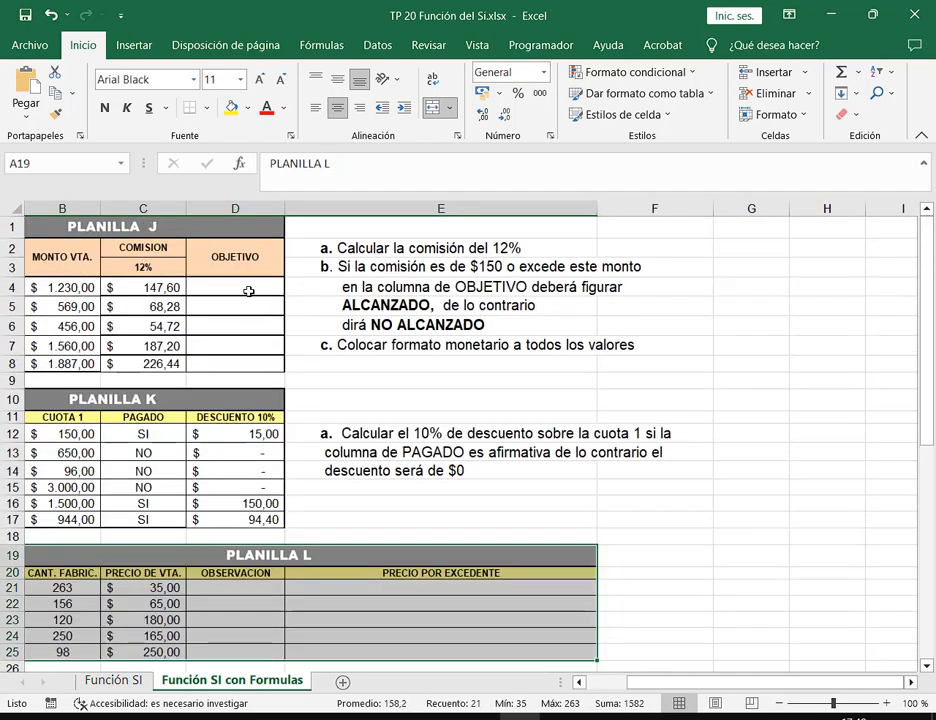
pyautogui.moveTo(248, 226); pyautogui.dragTo(251, 361)
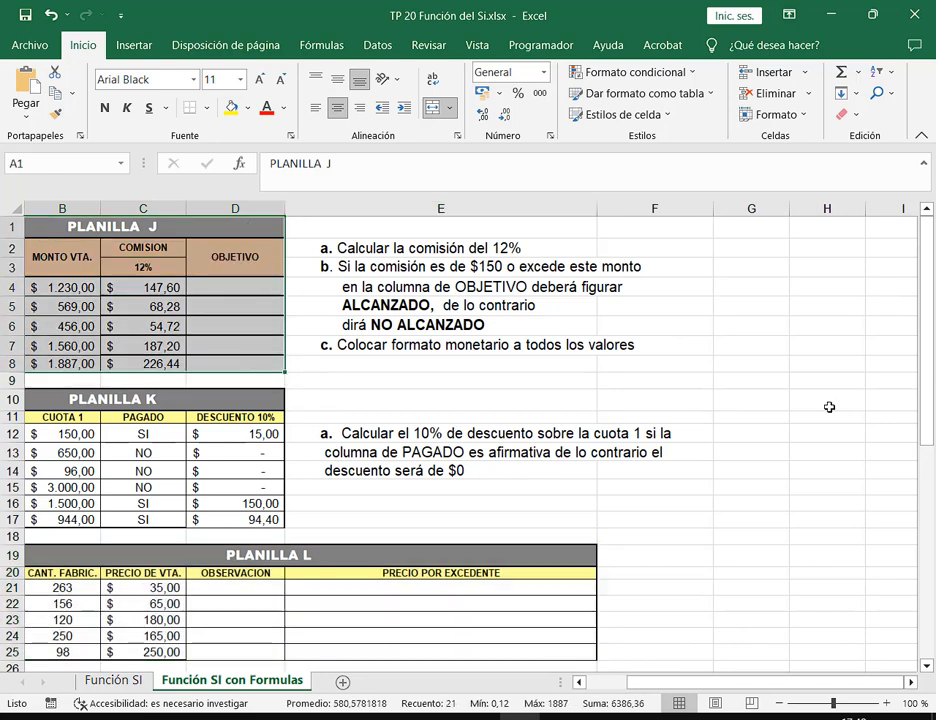
pyautogui.click(829, 400)
pyautogui.scroll(-3, 742, 434)
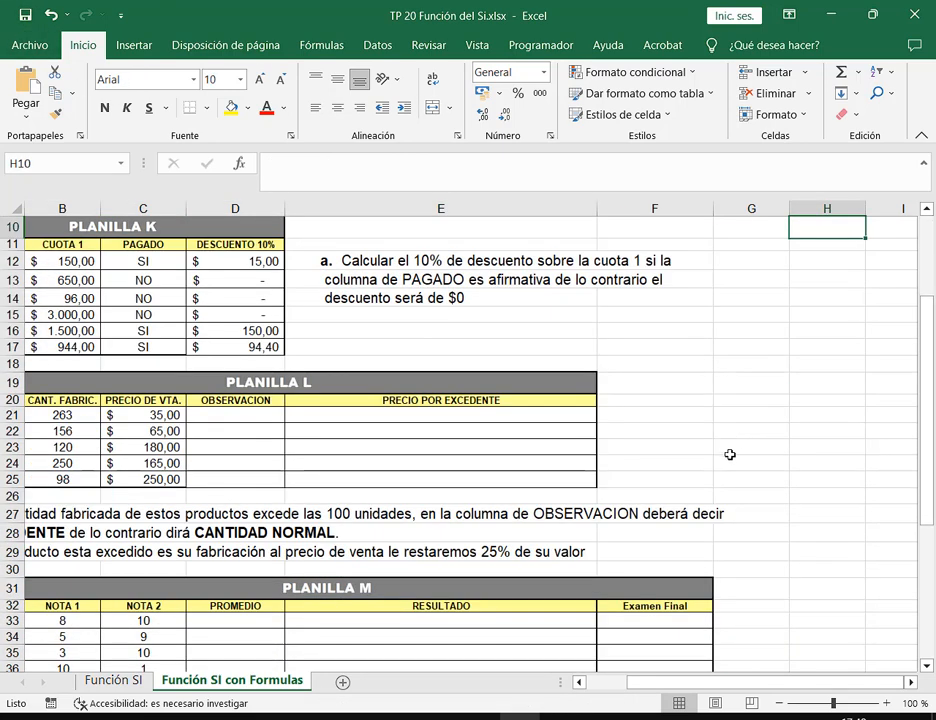
pyautogui.moveTo(811, 683); pyautogui.dragTo(733, 683)
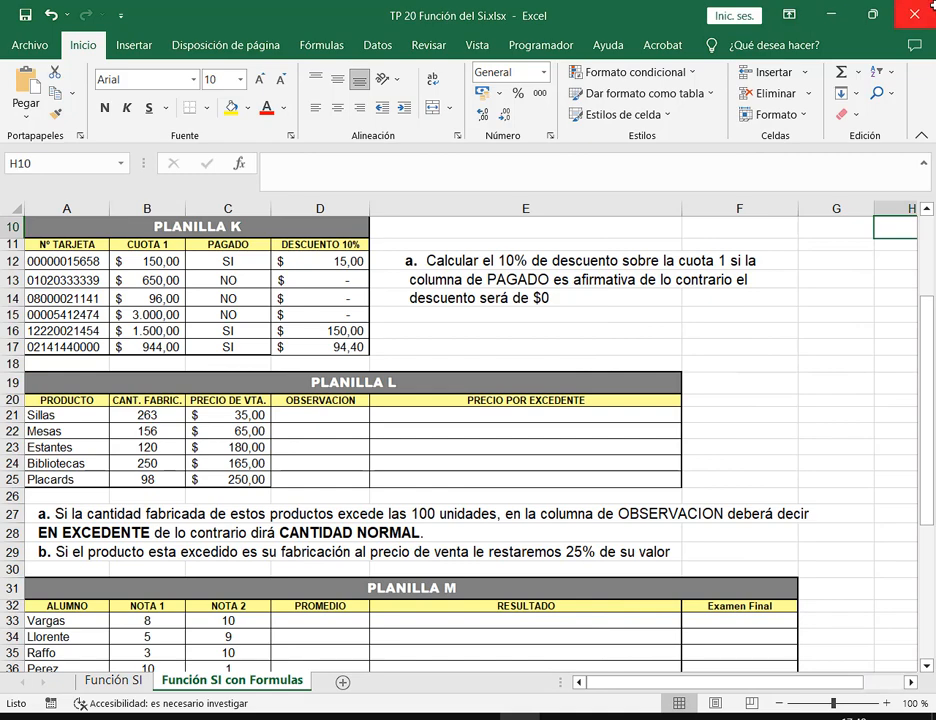
# Close the TP 20 workbook and switch to the Clase 7 folder in Google Drive in the browser.
pyautogui.click(914, 14)
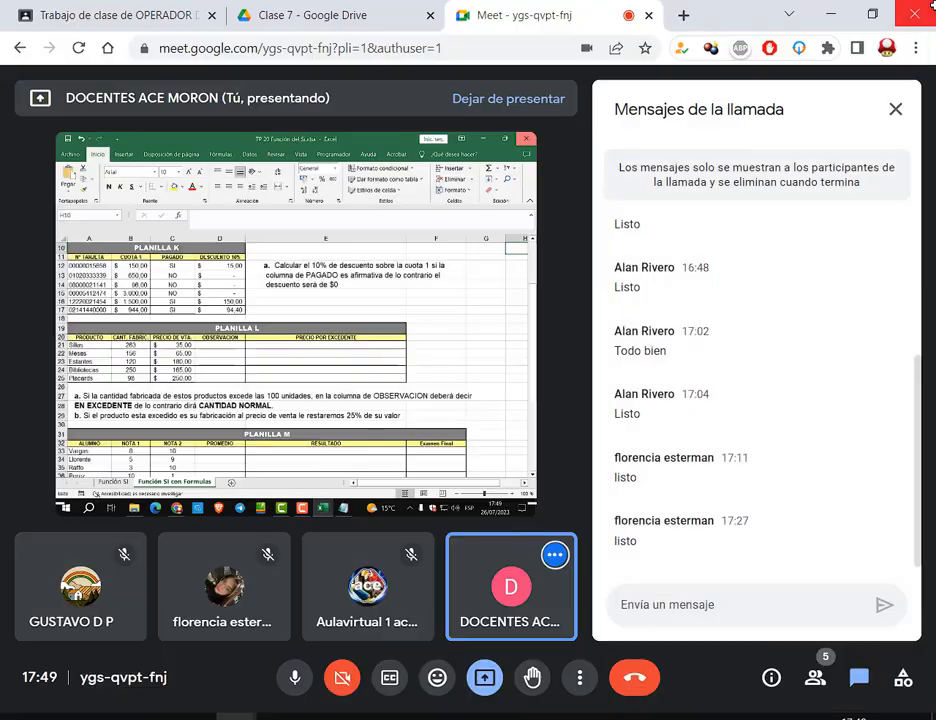
pyautogui.click(350, 6)
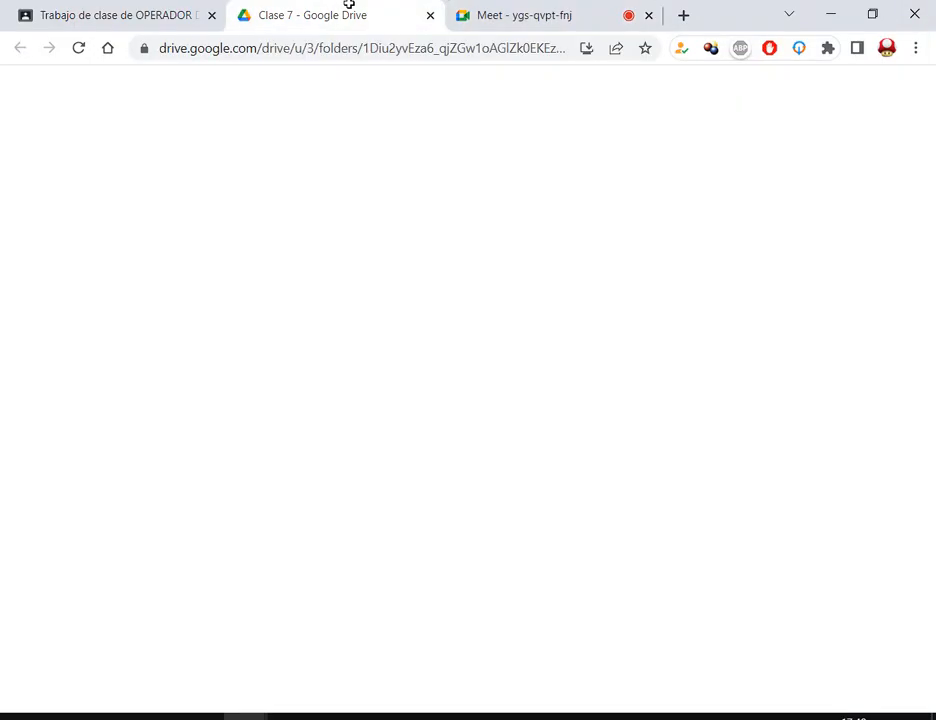
pyautogui.scroll(-2, 681, 430)
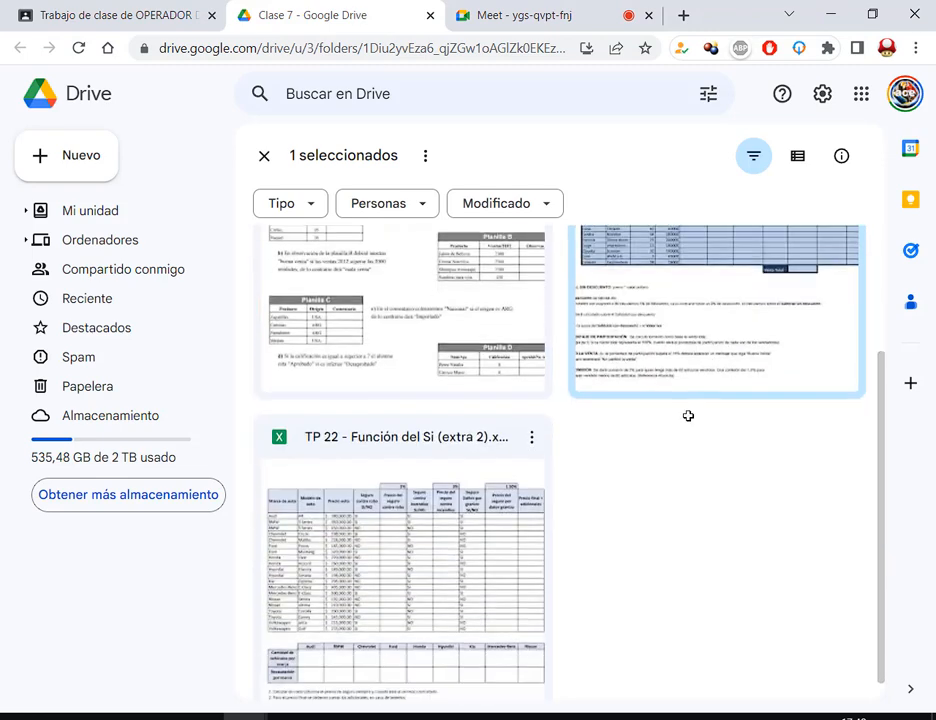
pyautogui.scroll(3, 752, 530)
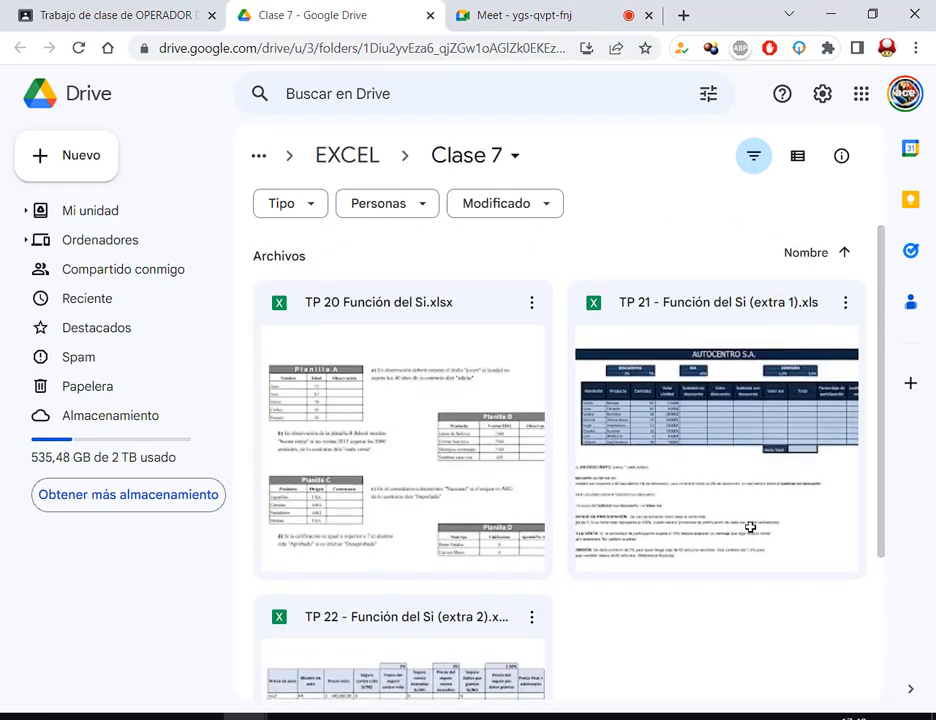
# Move the files TP 21 - Función del Si (extra 1).xls and TP 22 - Función del Si (extra 2) to the trash.
pyautogui.rightClick(750, 428)
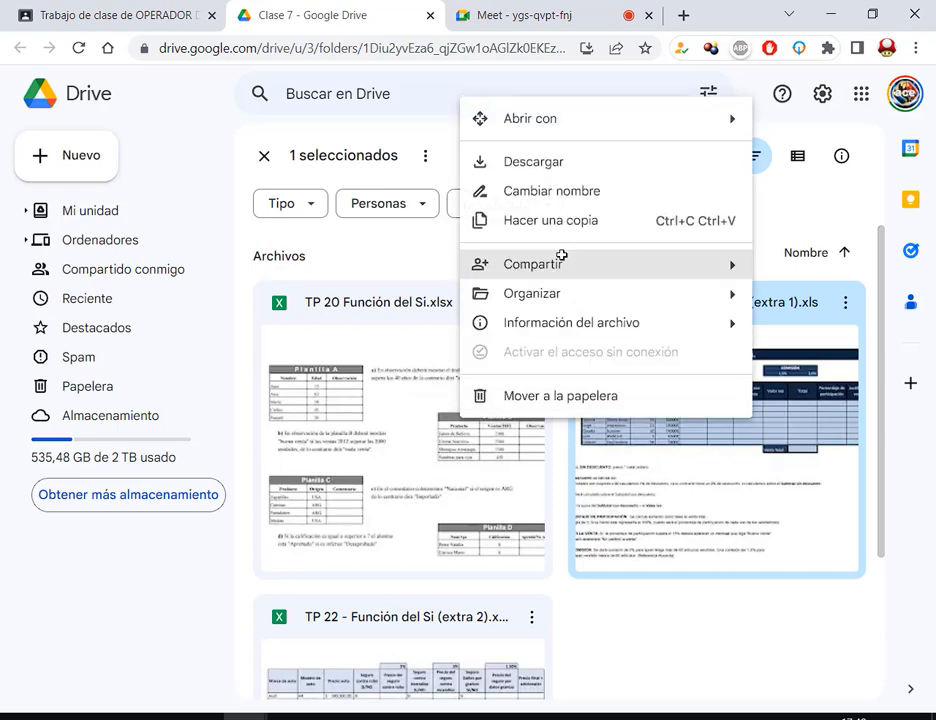
pyautogui.click(632, 398)
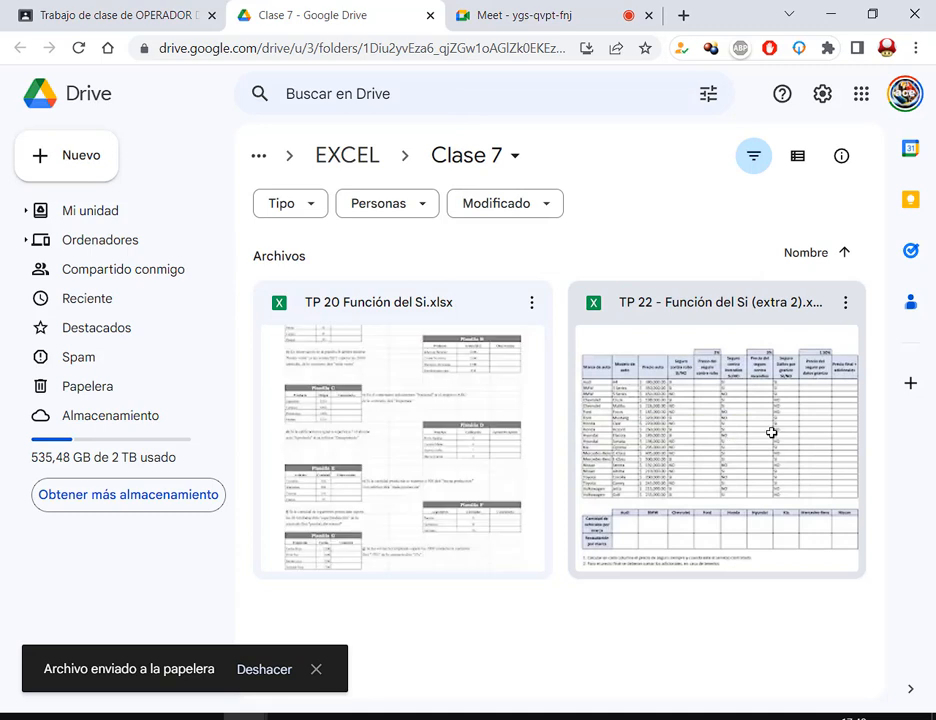
pyautogui.click(740, 475)
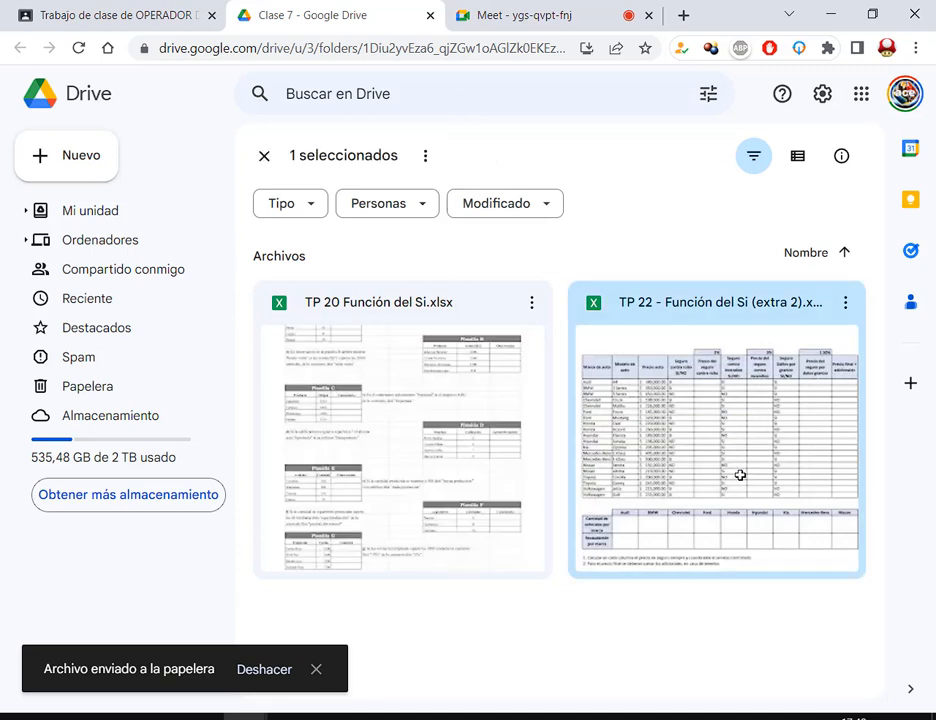
pyautogui.rightClick(740, 475)
pyautogui.click(677, 444)
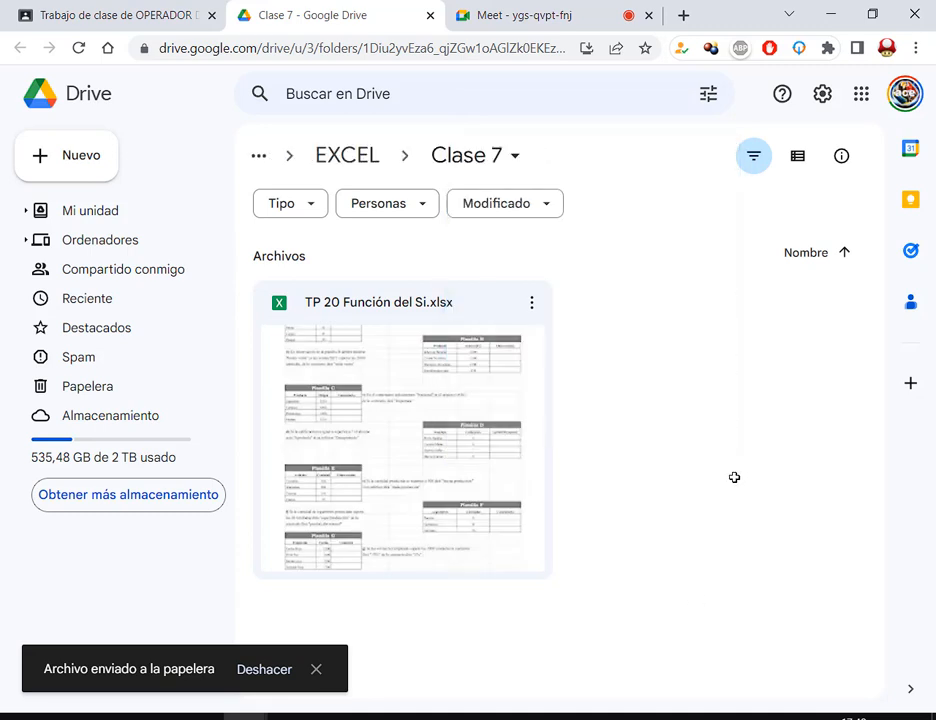